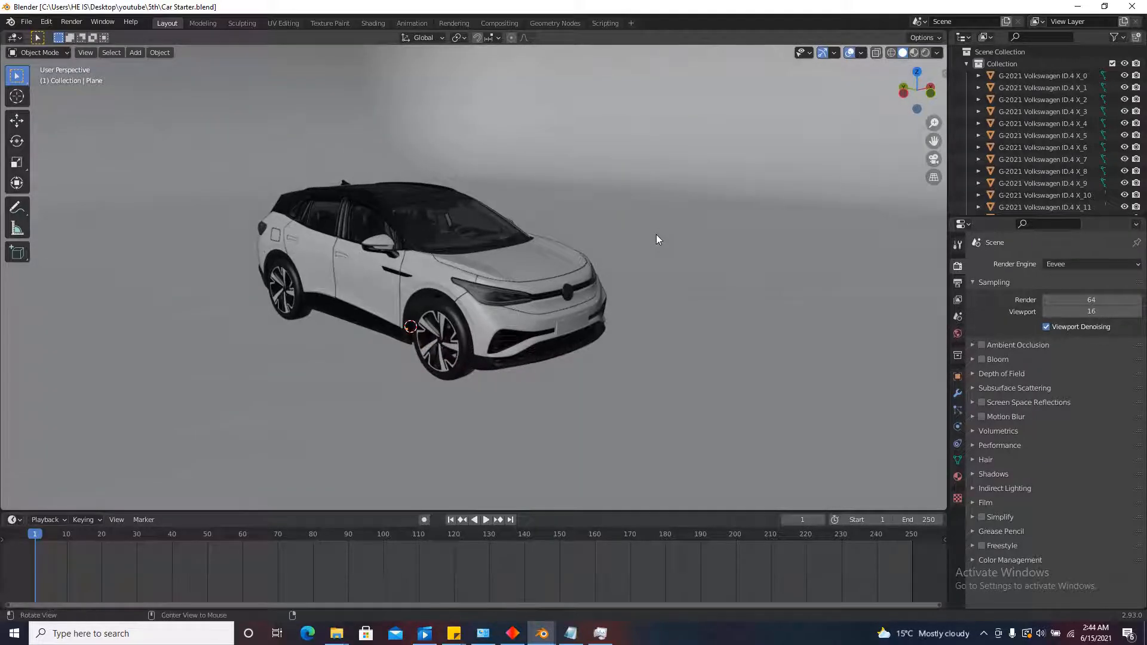
Examine the white car model in its backdrop from the front and both sides.
scroll(563, 210, "up", 2)
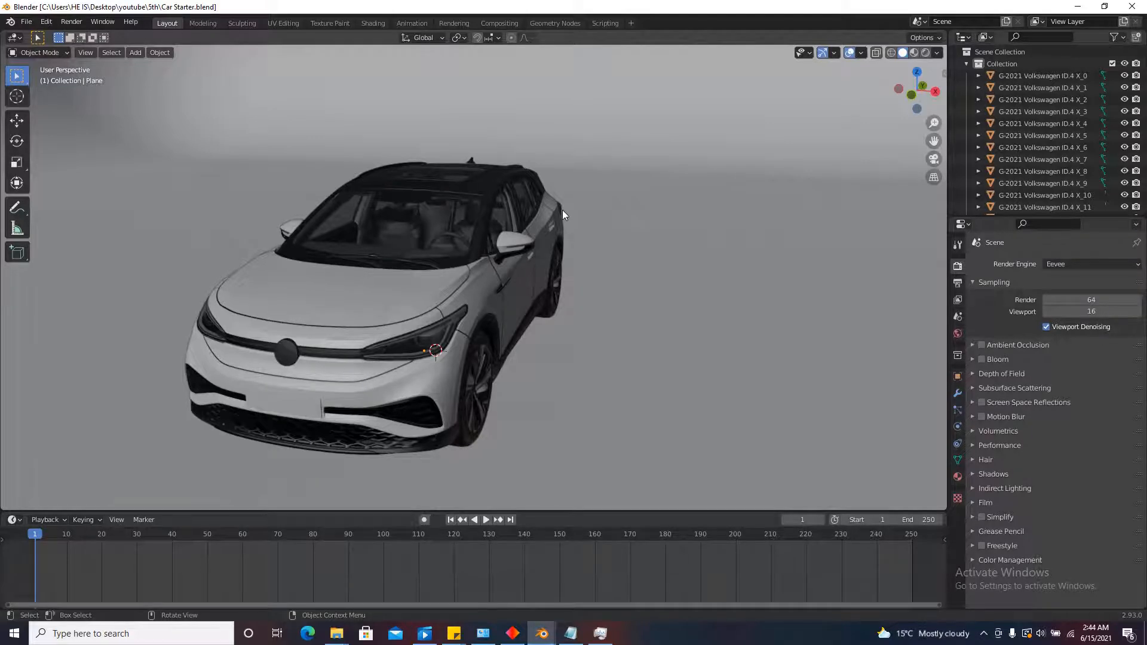
middle_click_drag(578, 298, 515, 313)
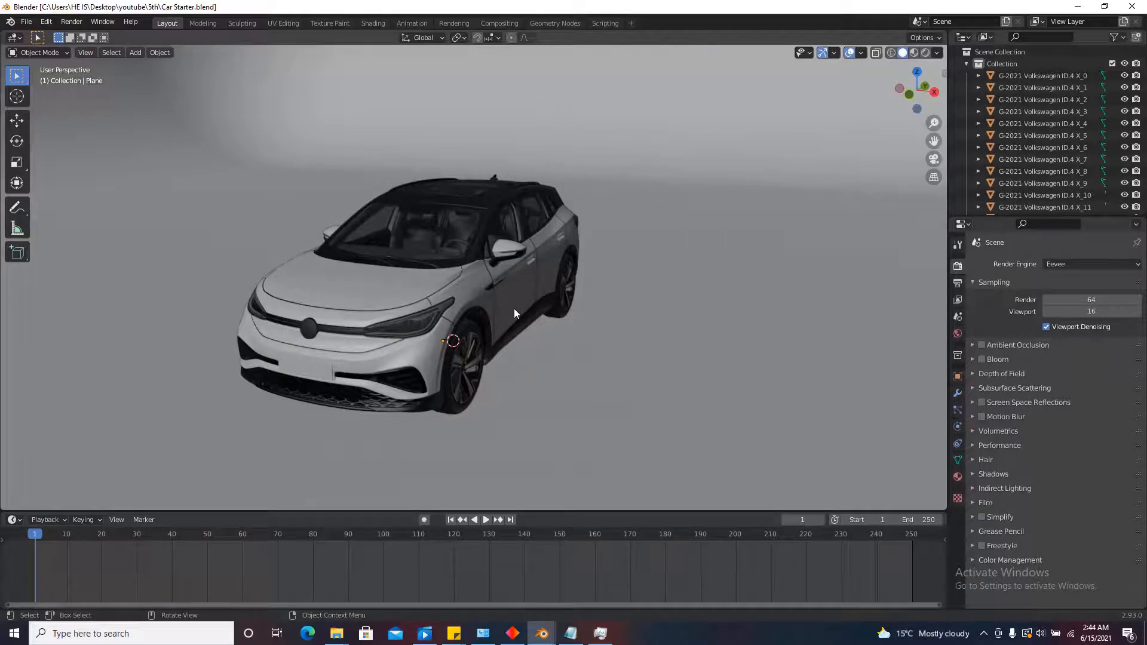
middle_click_drag(514, 308, 557, 222)
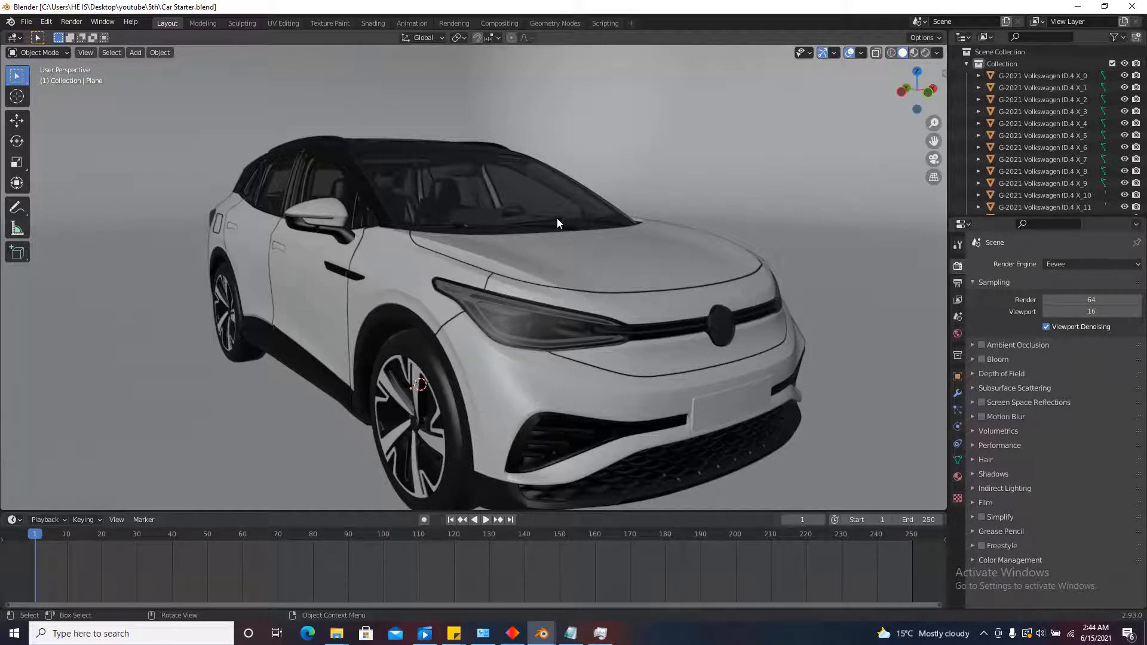
middle_click_drag(557, 223, 564, 252)
scroll(531, 233, "up", 3)
scroll(564, 252, "down", 3)
middle_click_drag(492, 228, 577, 244)
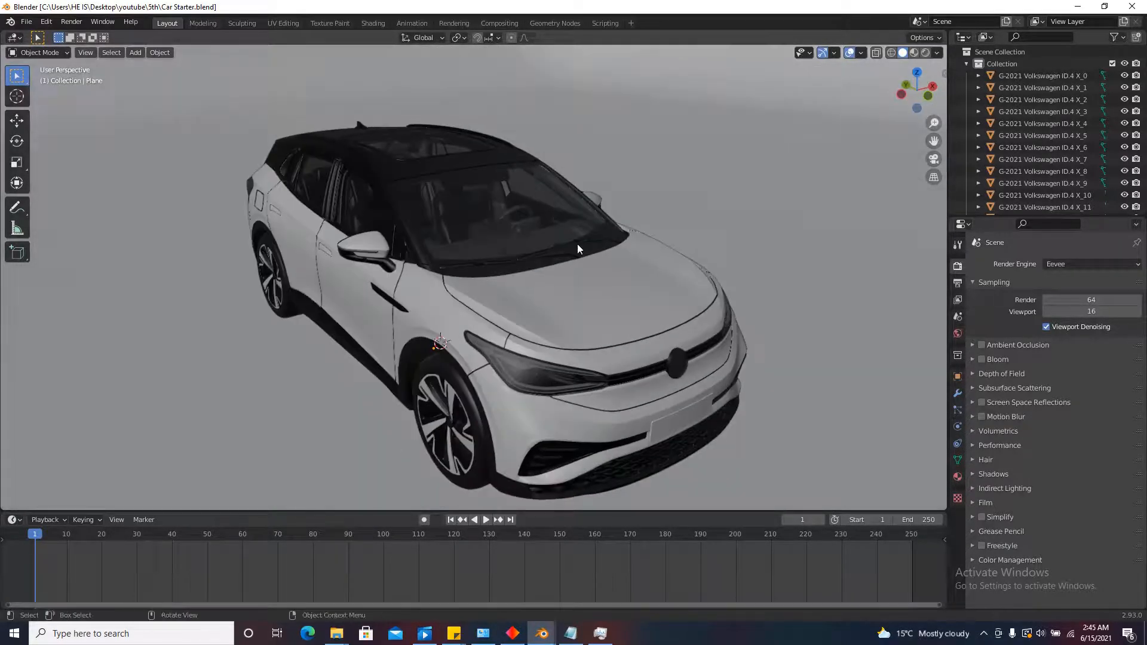
scroll(577, 244, "down", 5)
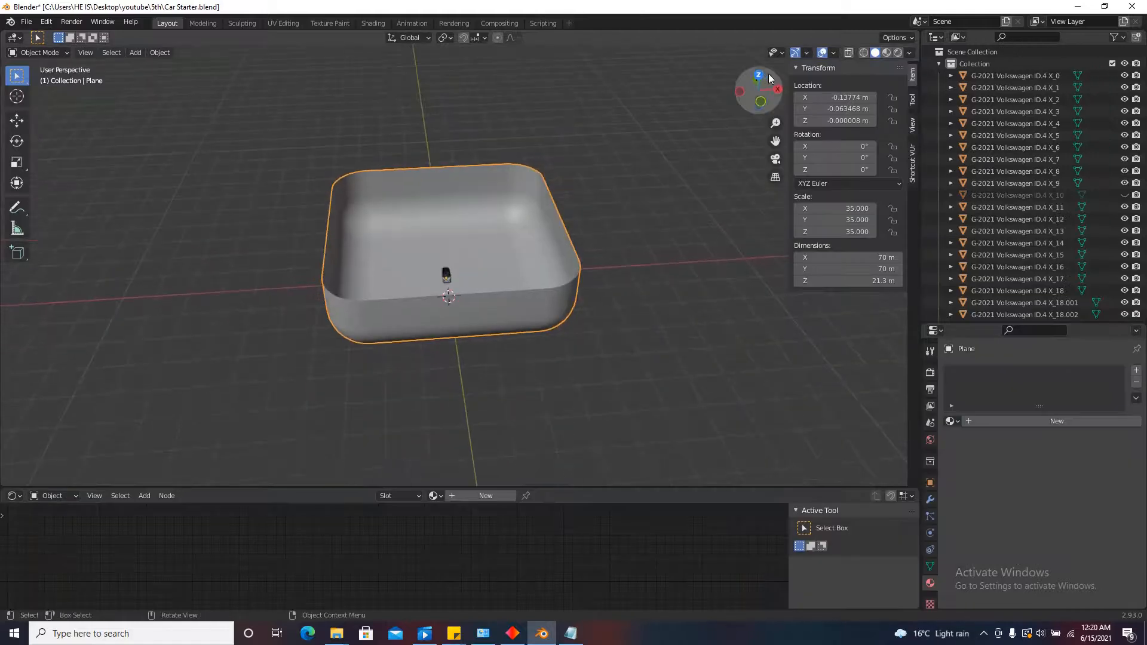
In top view, select all objects and duplicate the car and backdrop about 79.3 m along X.
left_click(759, 75)
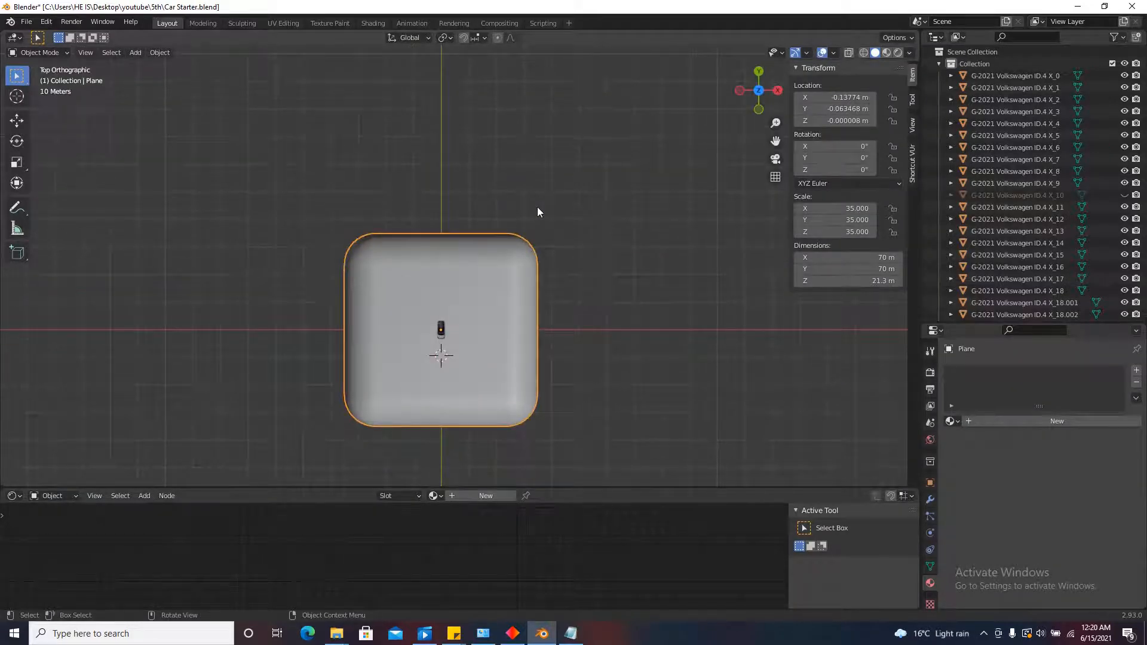
scroll(512, 213, "down", 1)
key("a")
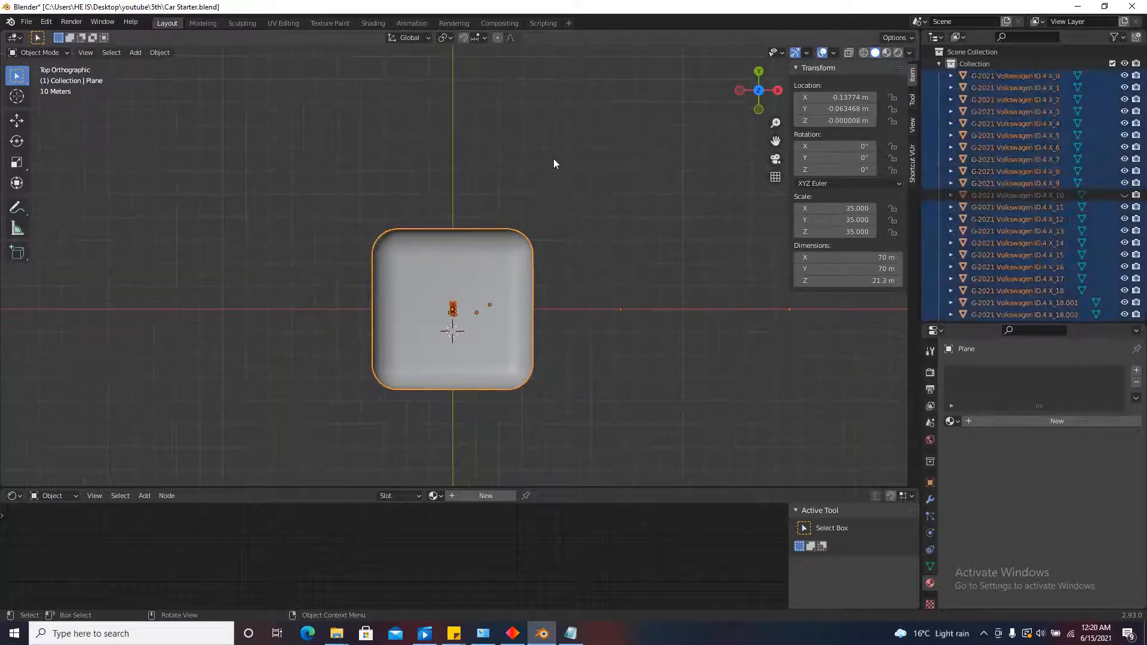
scroll(522, 223, "down", 1)
left_click_drag(632, 158, 391, 370)
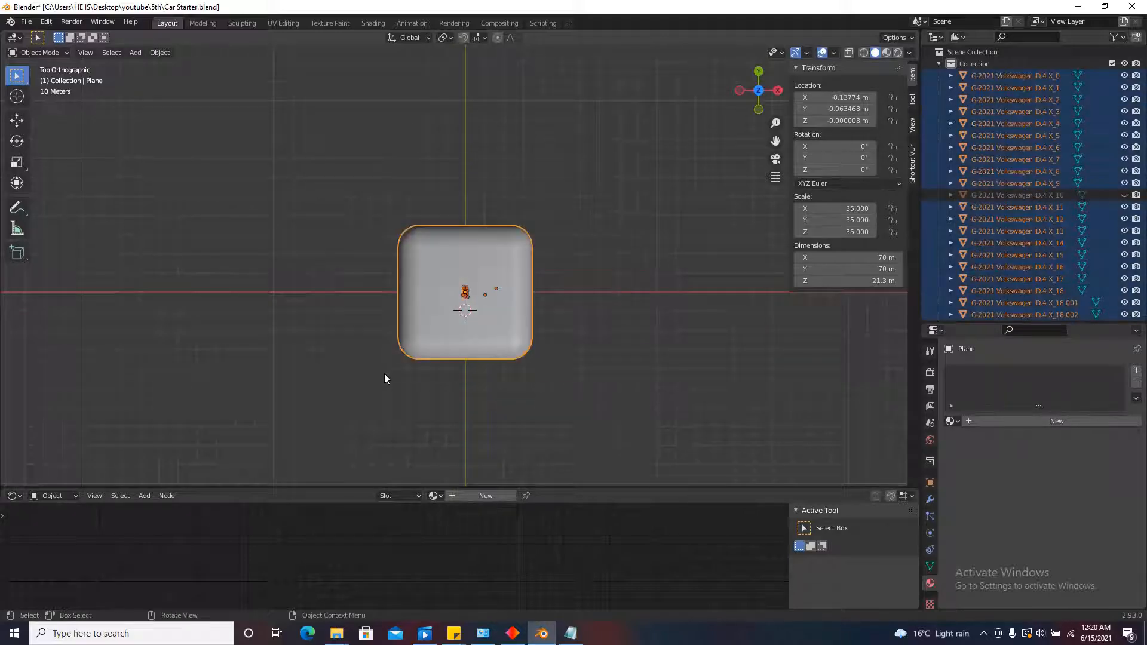
scroll(385, 373, "down", 3)
scroll(505, 350, "up", 2)
key("shift+d")
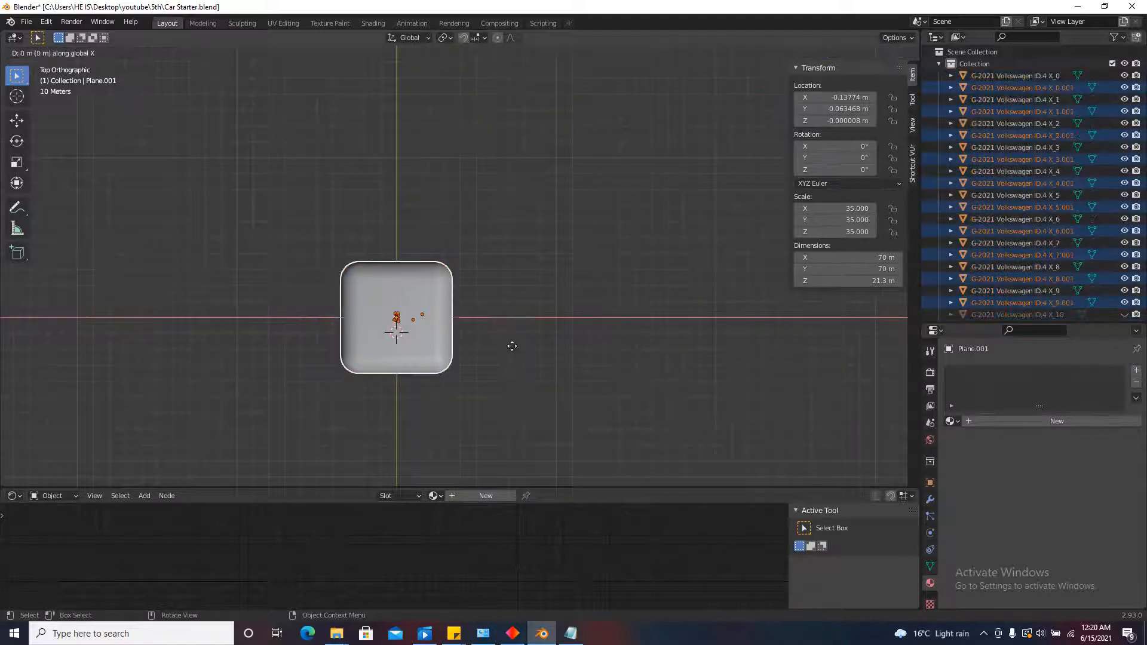
key("x")
left_click(637, 341)
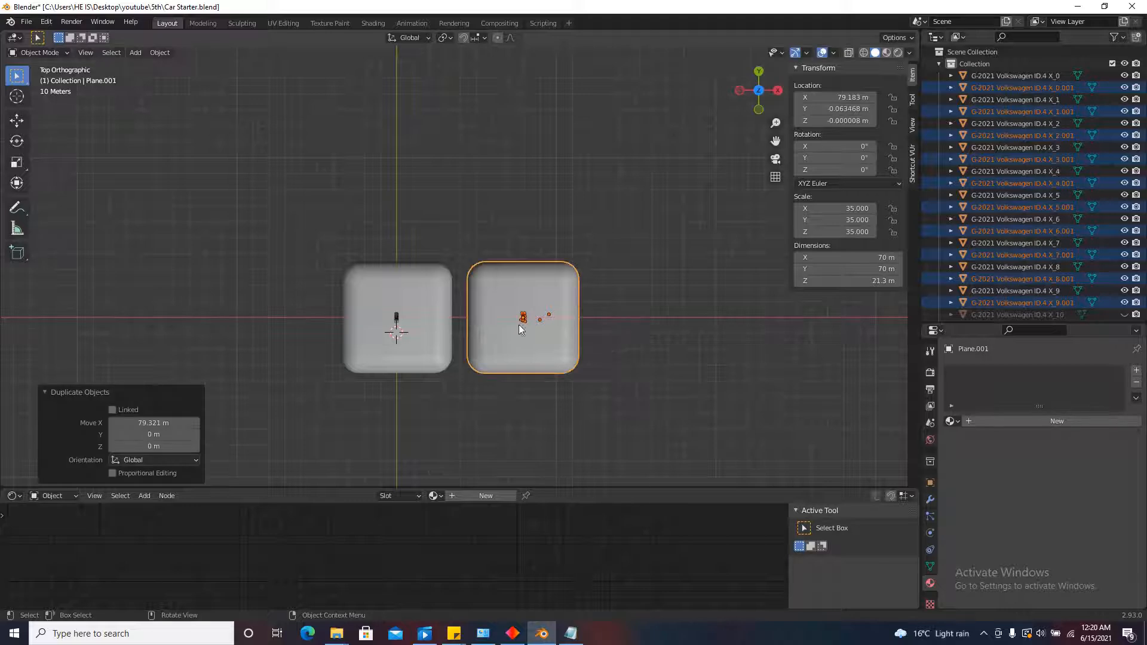
Duplicate the copied car and backdrop again, about 78.6 m further along X.
scroll(603, 366, "down", 2)
scroll(647, 321, "up", 1)
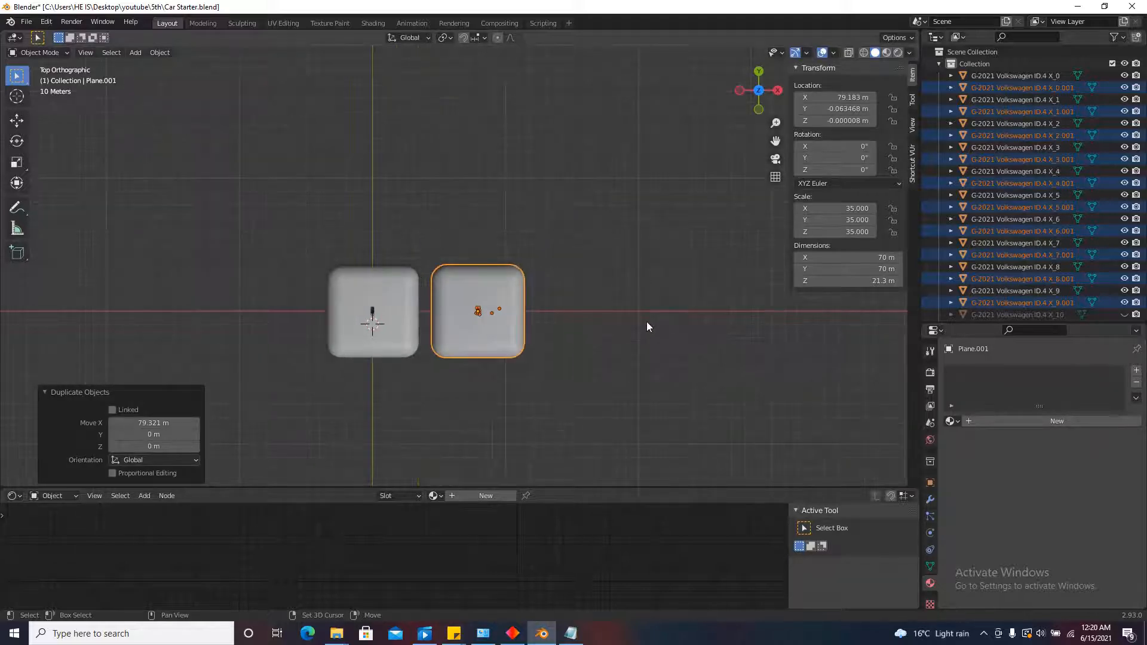
key("shift+d")
key("x")
left_click(757, 314)
scroll(335, 317, "down", 4)
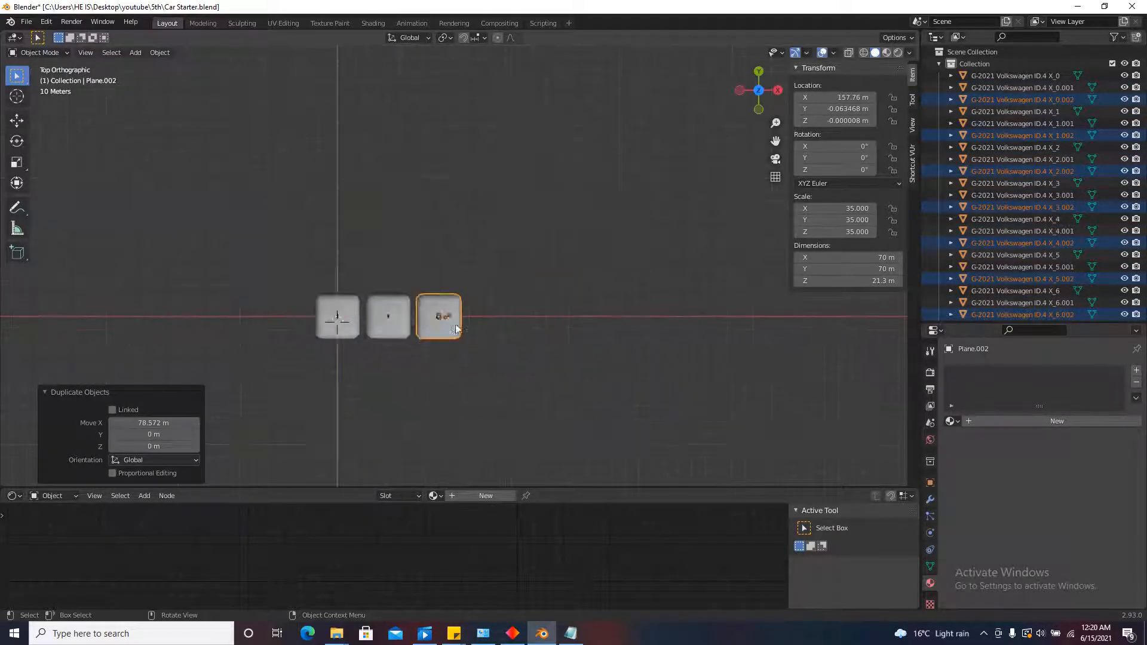
Add two more copies of the car and backdrop along X, spaced about 80.8 m and 77.6 m.
scroll(557, 329, "up", 3)
key("shift+d")
key("x")
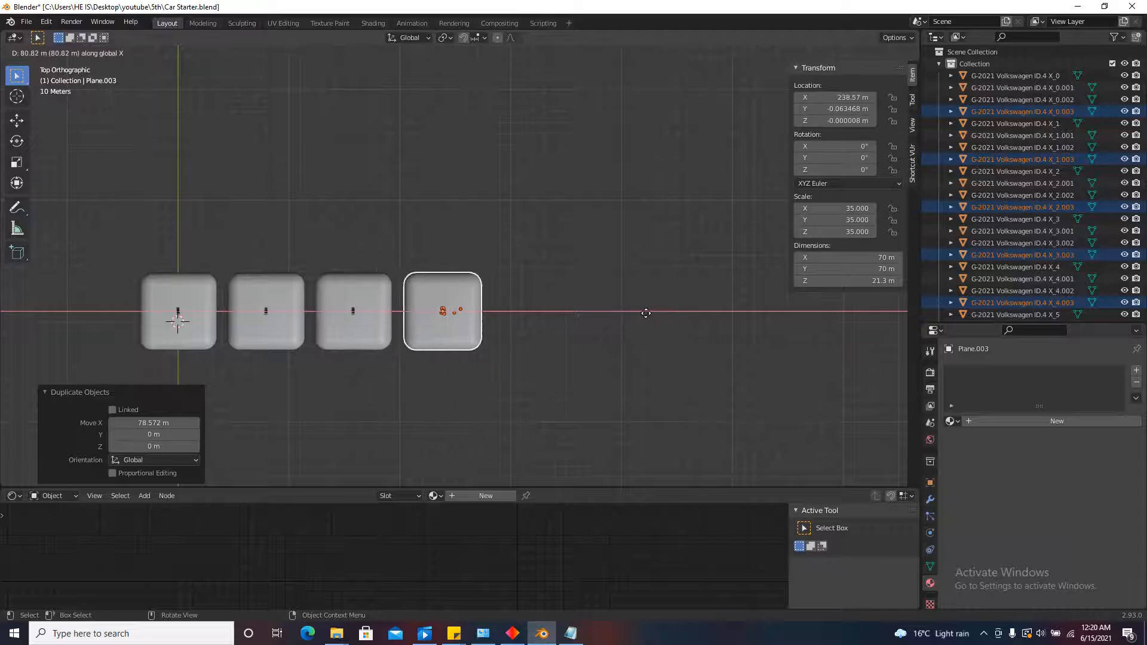
left_click(647, 318)
key("shift+d")
key("x")
left_click(680, 292)
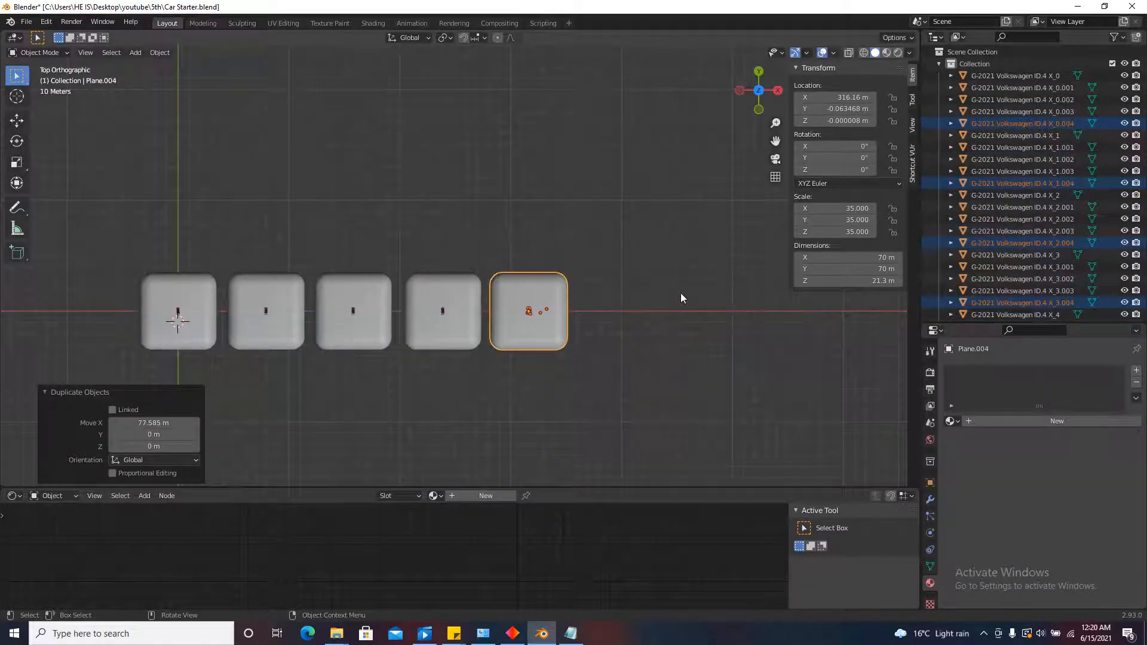
Duplicate the car and backdrop once more, about 78.9 m along X, to complete a row of six sets.
scroll(704, 282, "up", 1)
key("shift+d")
key("x")
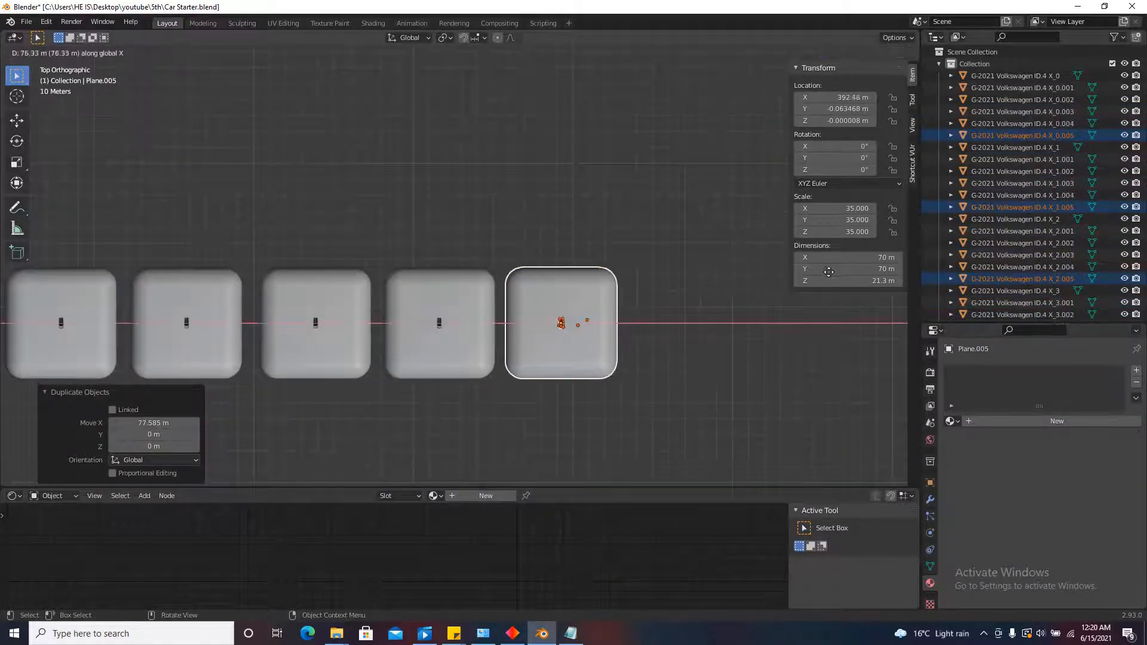
left_click(594, 284)
scroll(594, 284, "down", 5)
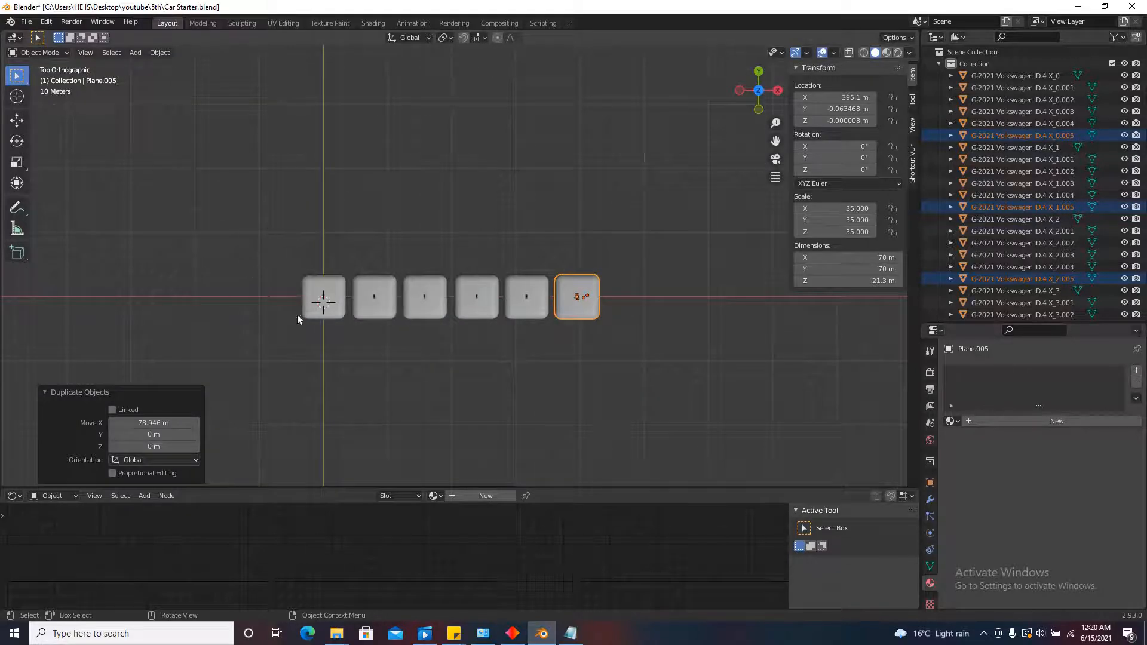
Deselect everything and inspect the row of six car sets in perspective and top view.
scroll(260, 275, "up", 3)
scroll(407, 278, "down", 3)
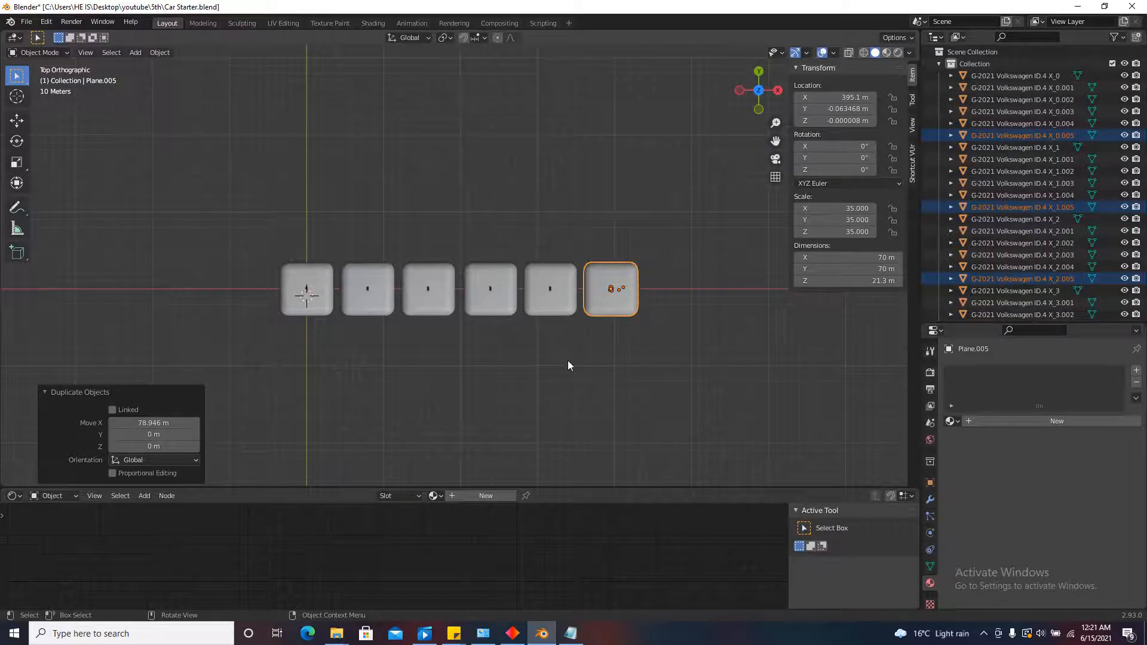
middle_click_drag(568, 361, 621, 239)
left_click(622, 297)
middle_click_drag(622, 298, 575, 374)
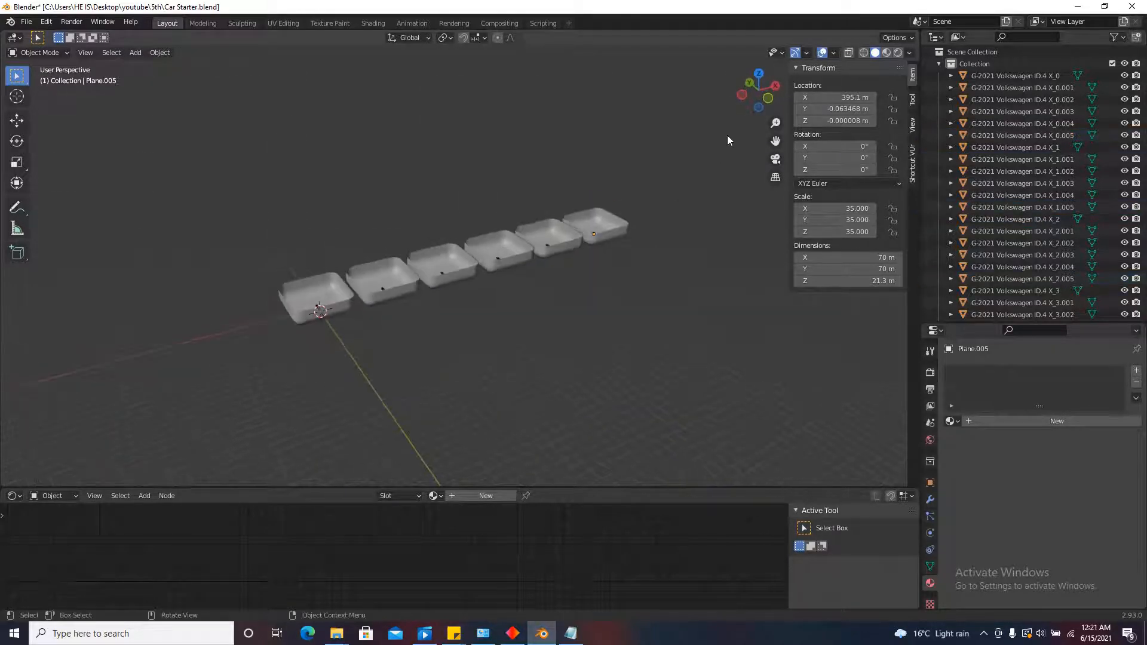
left_click(754, 71)
scroll(309, 261, "up", 5)
scroll(295, 344, "up", 3)
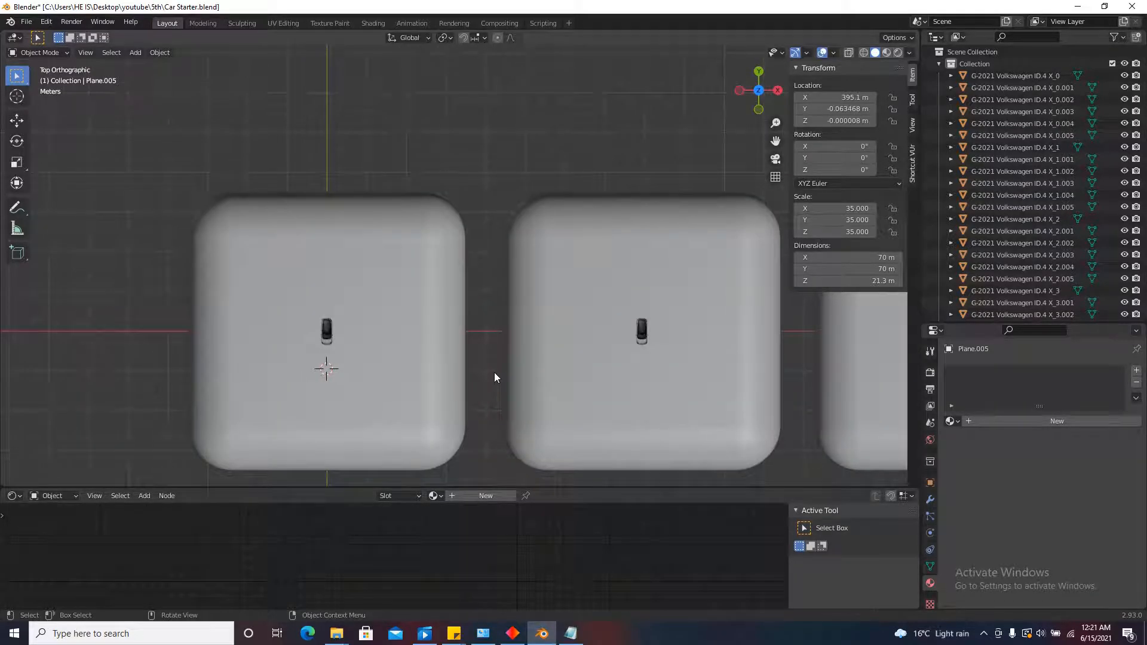
scroll(493, 371, "down", 6)
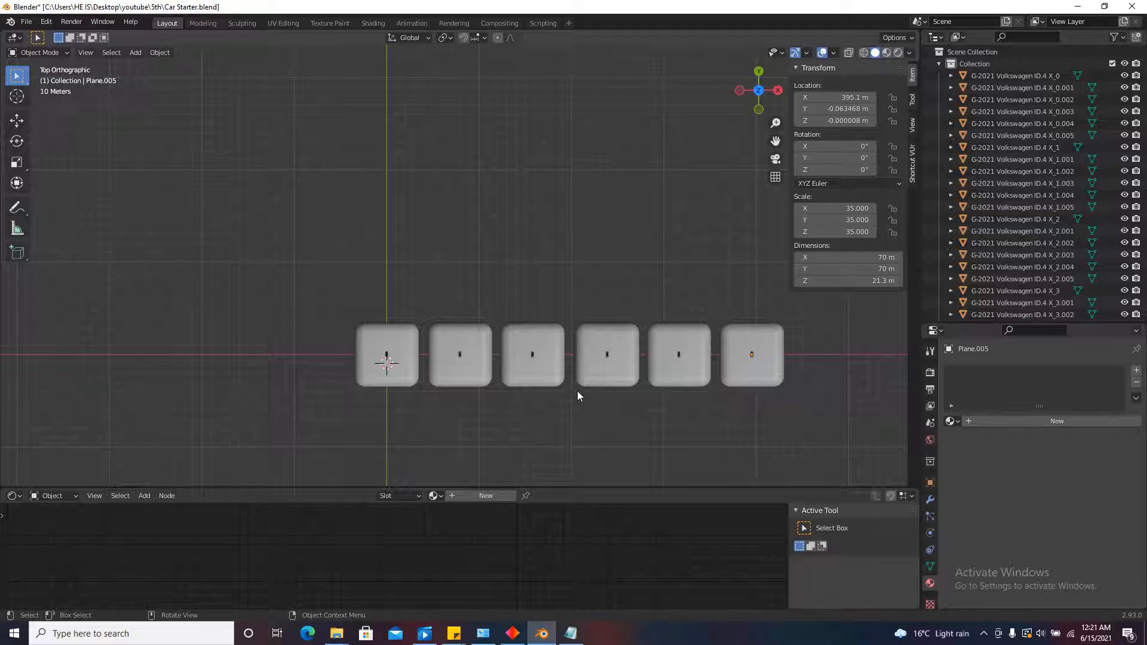
Add a camera at the 3D cursor in the first car's backdrop and raise it about 2.48 m along Z.
scroll(363, 365, "up", 8)
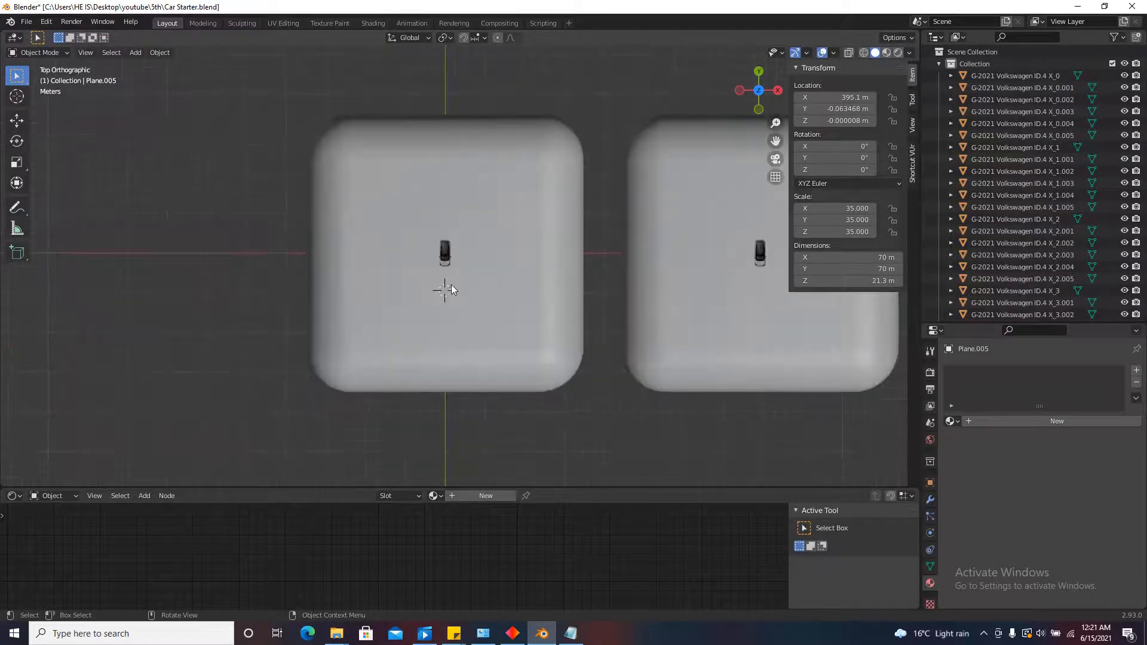
left_click(135, 52)
left_click(156, 243)
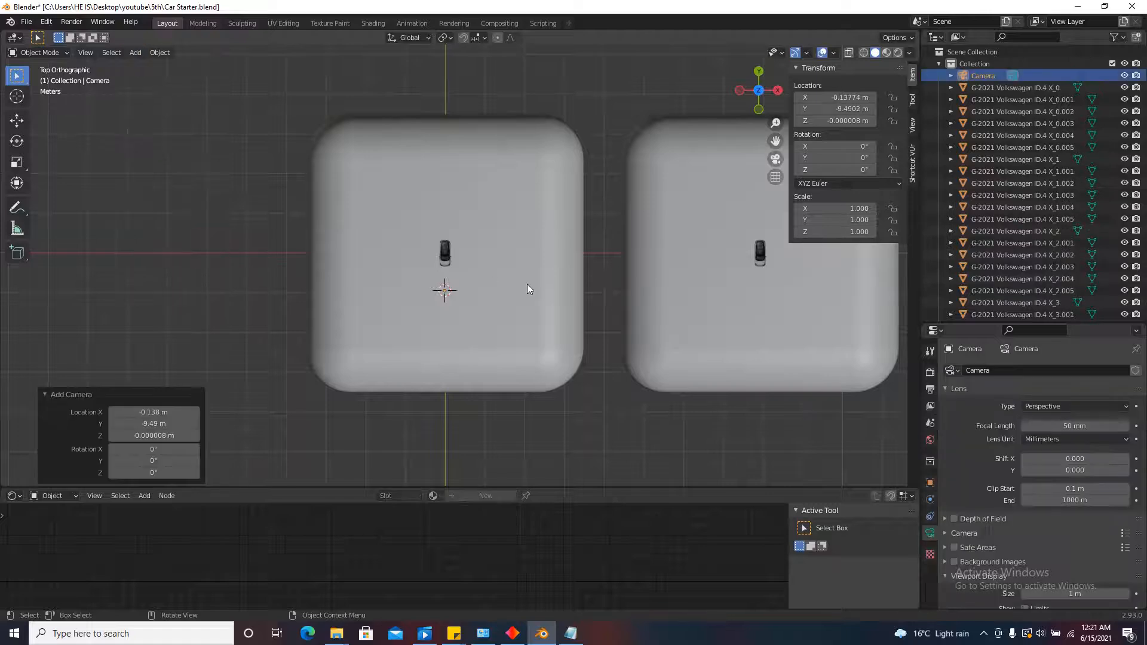
middle_click_drag(527, 289, 491, 263)
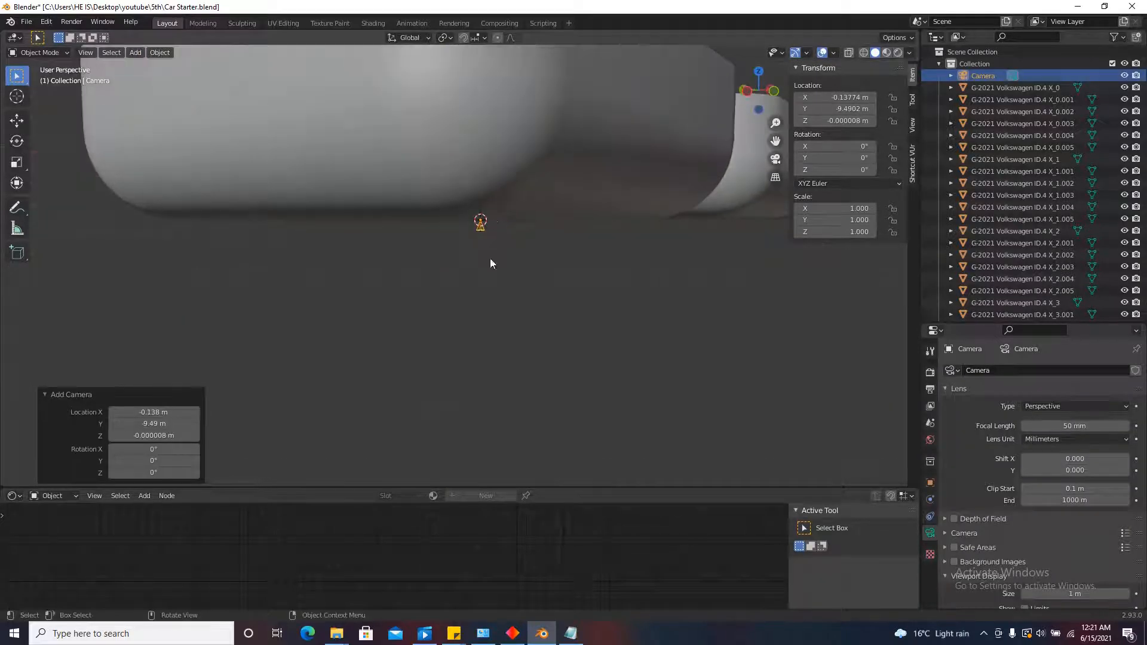
scroll(490, 258, "down", 8)
key("g")
key("z")
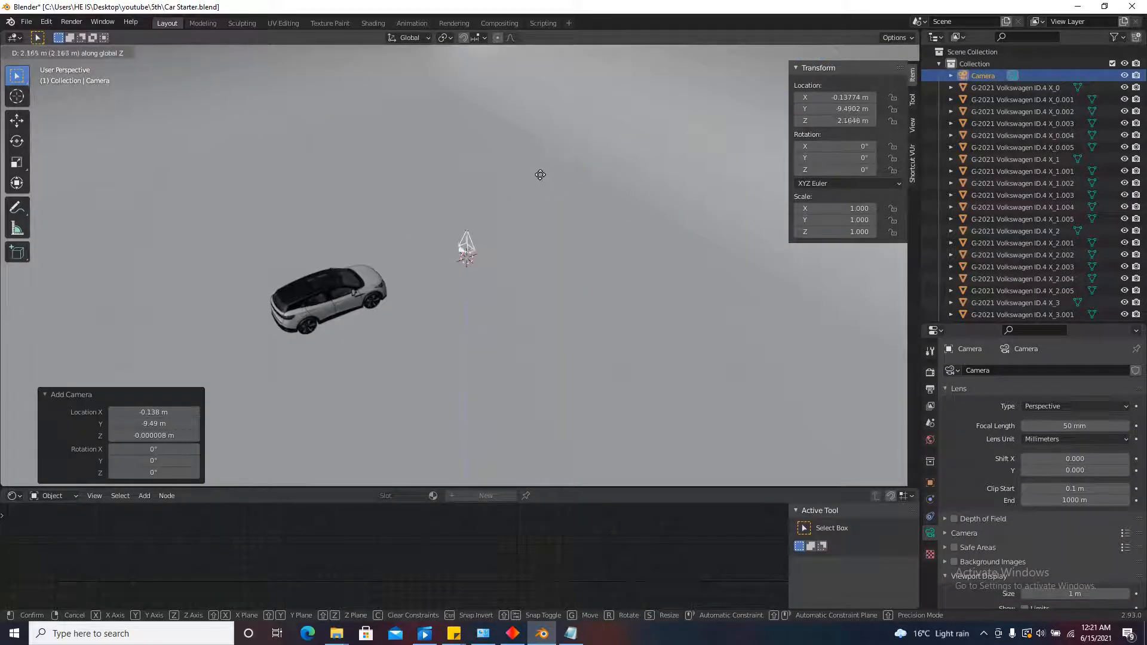
left_click(540, 170)
Rotate the camera 90° about the global X axis.
scroll(490, 229, "up", 5)
key("r")
key("x")
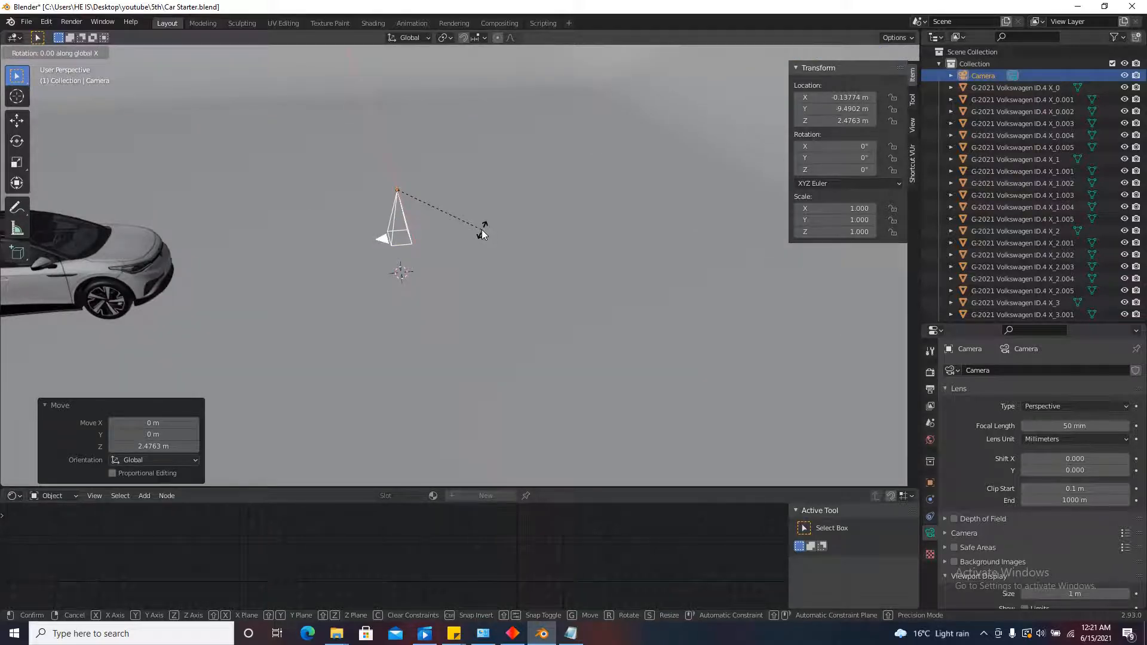
type("90")
key("Return")
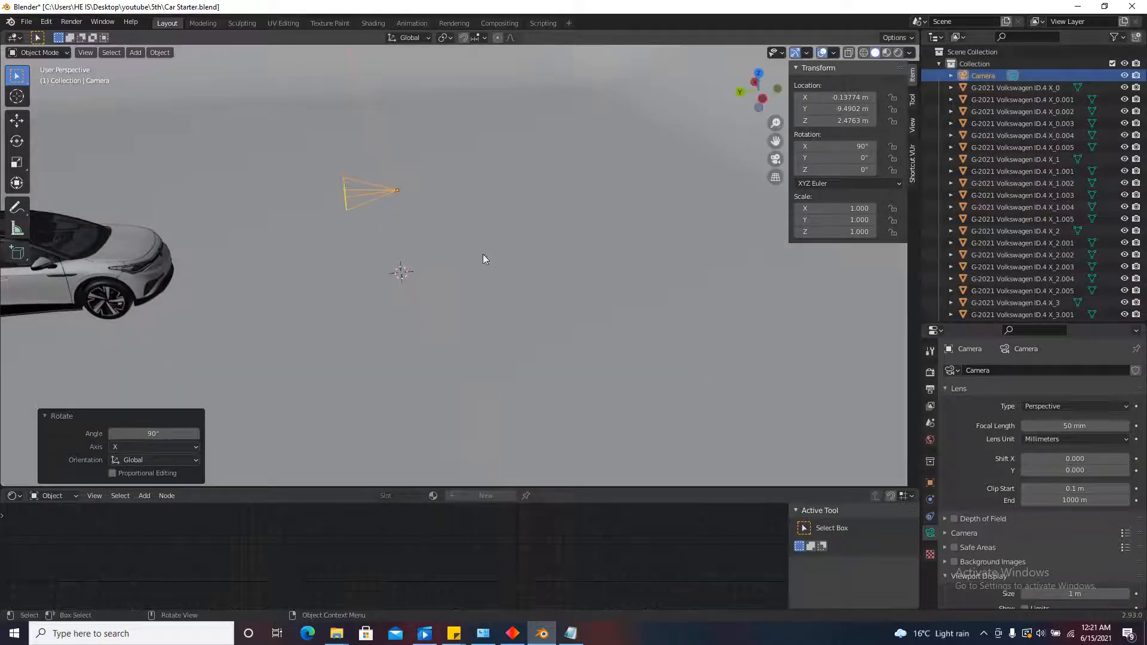
middle_click_drag(492, 300, 511, 316)
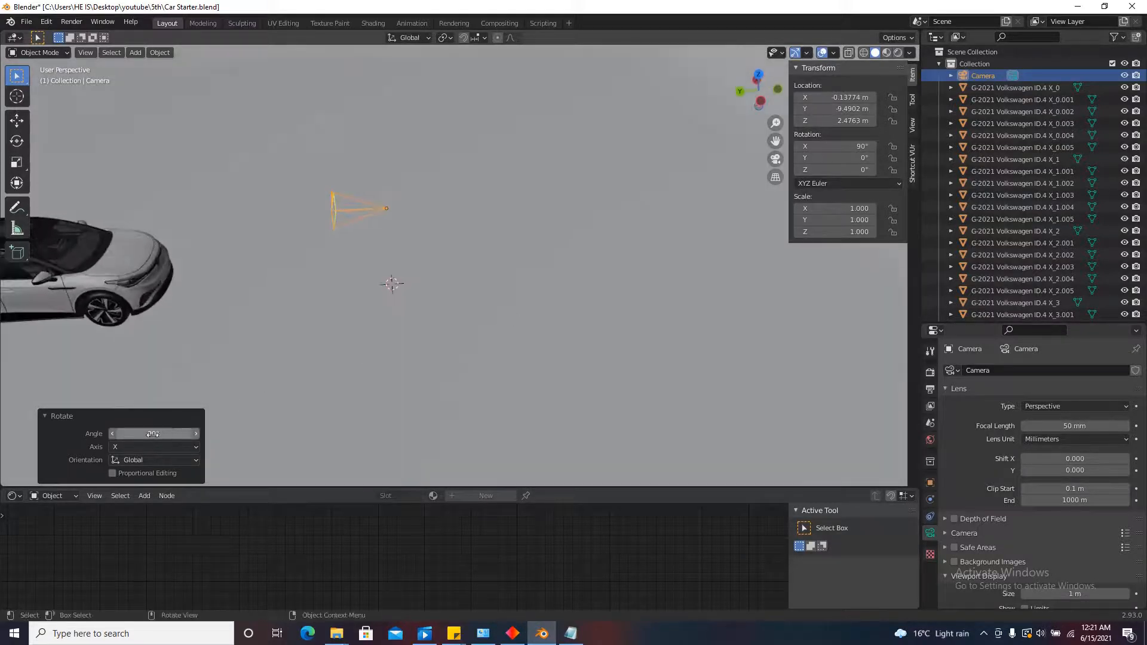
mouse_move(152, 434)
left_mouse_down()
mouse_move(61, 431)
mouse_move(174, 431)
mouse_move(141, 436)
left_mouse_up()
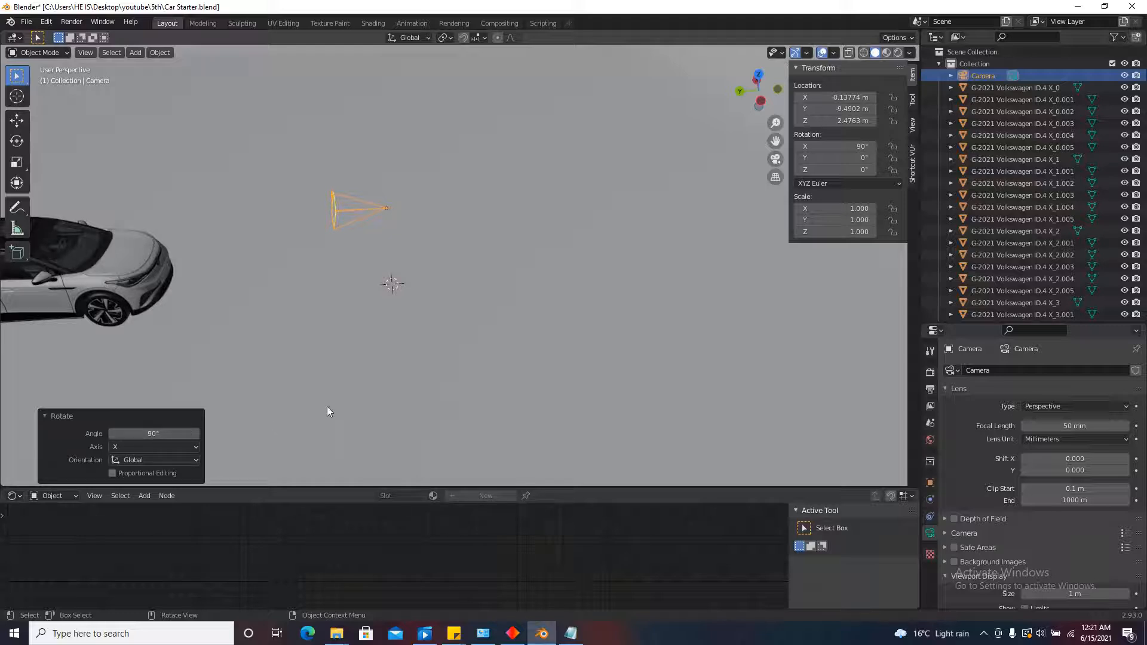
Select the new camera and look through it at the first car using the active camera view.
left_click(414, 287)
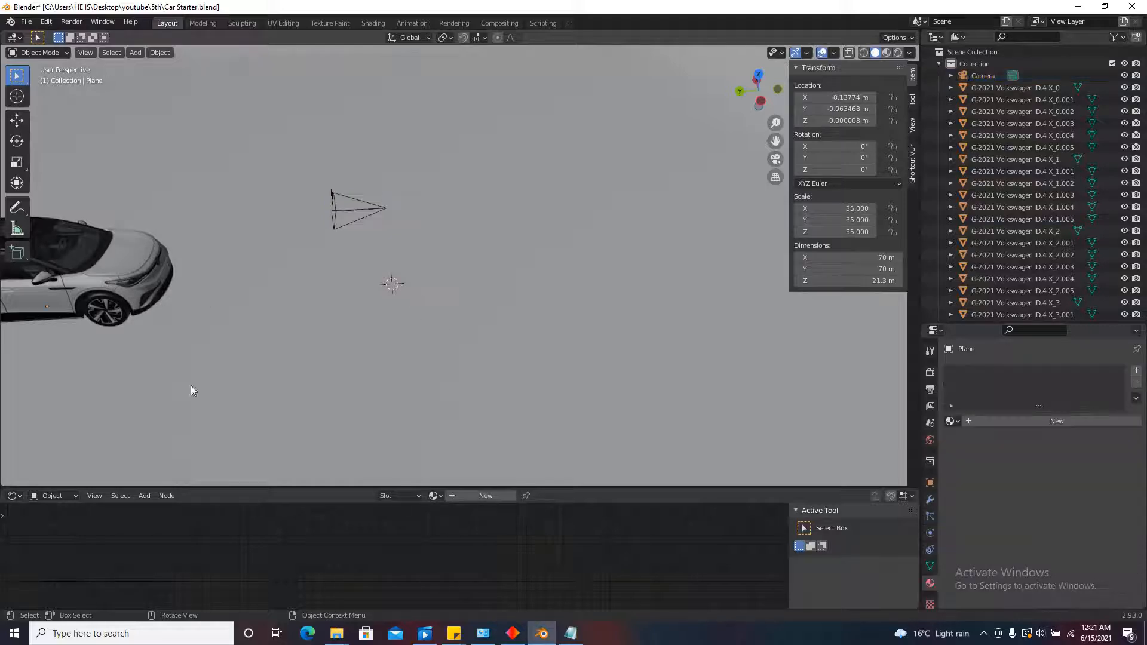
middle_click_drag(517, 387, 382, 218)
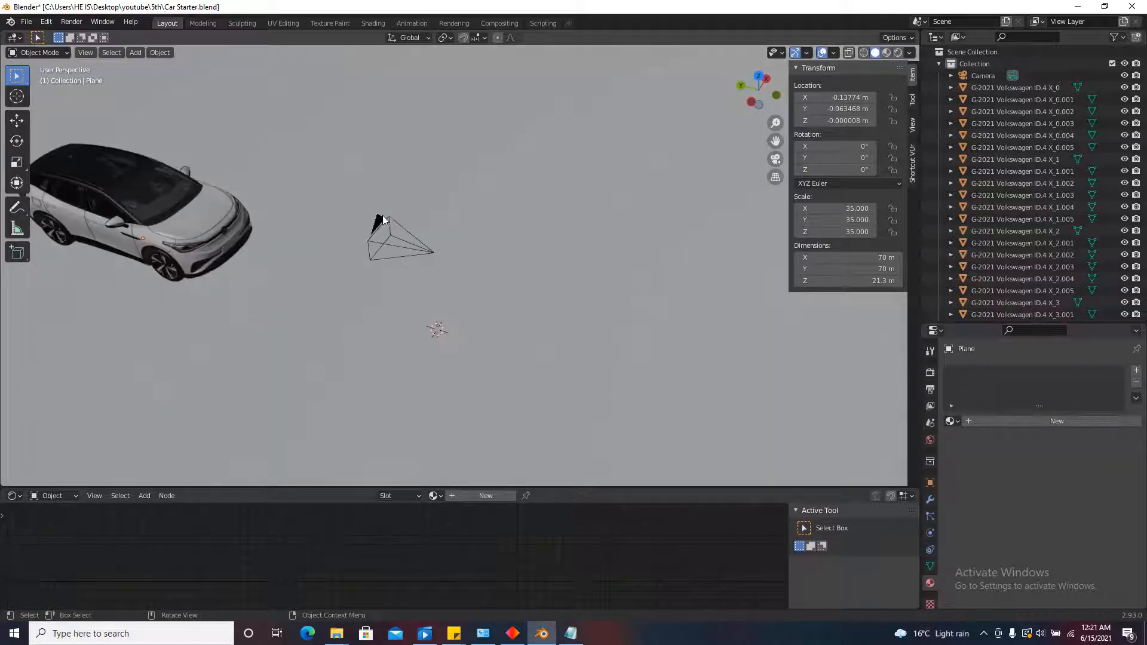
left_click(382, 216)
key("KP_0")
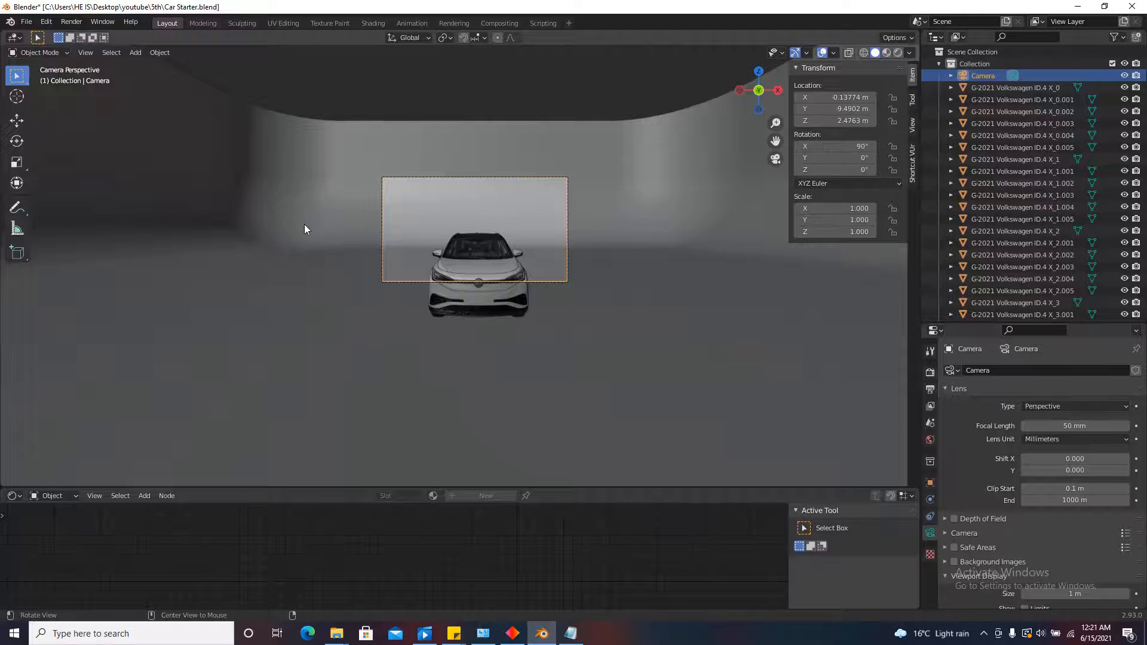
middle_click_drag(303, 224, 60, 115)
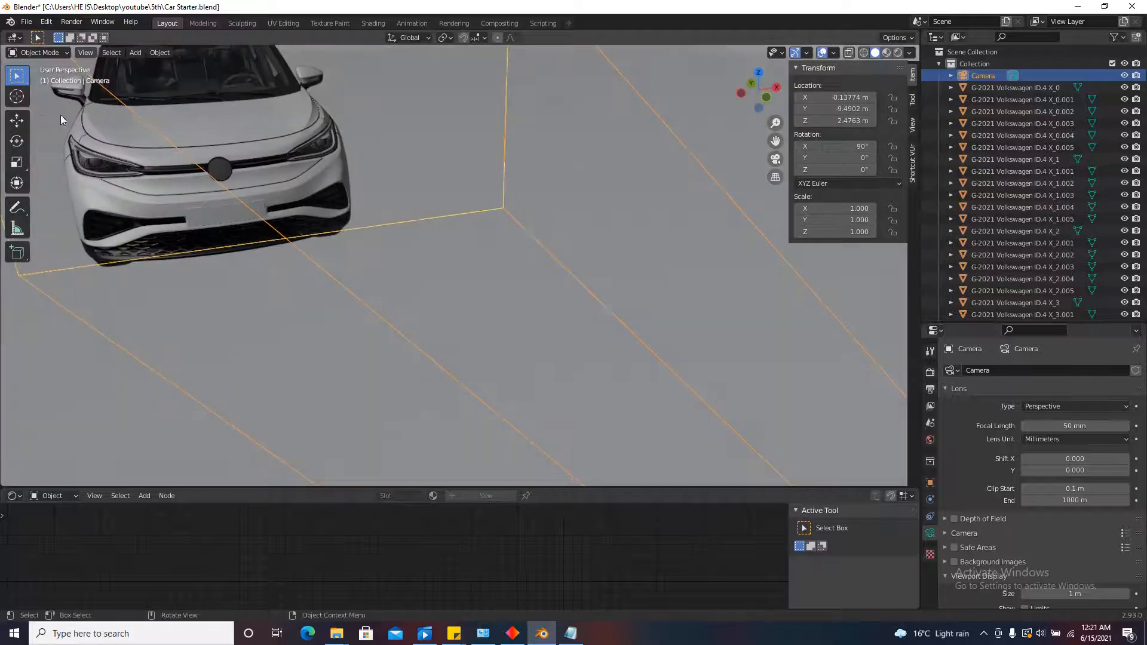
left_click(85, 53)
mouse_move(168, 173)
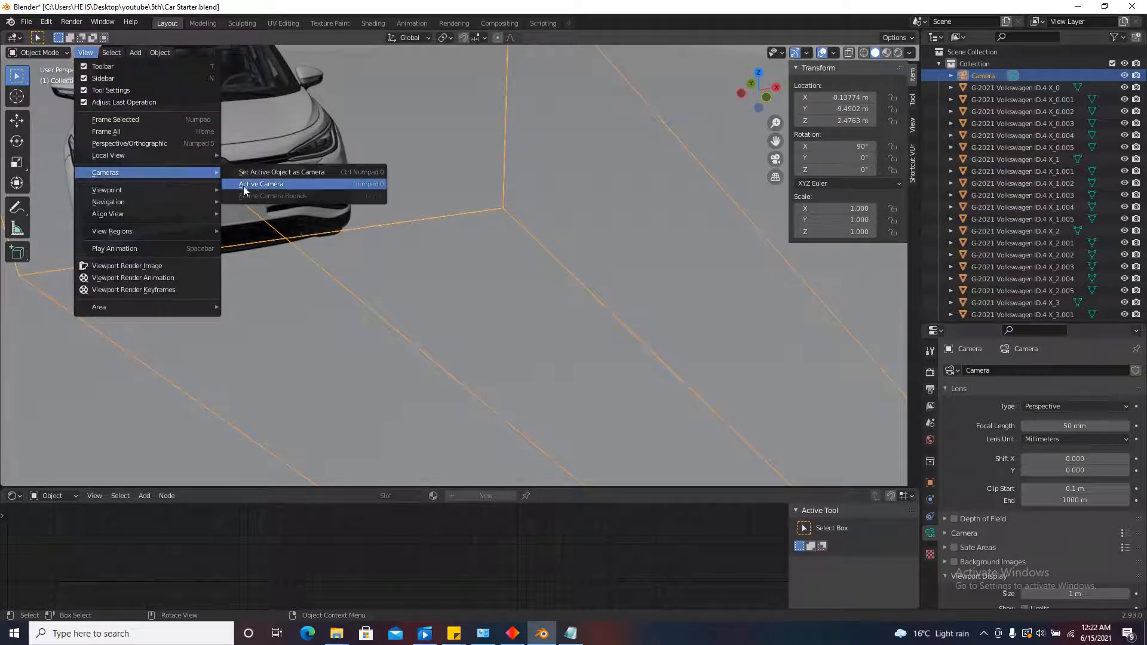
left_click(294, 185)
scroll(477, 241, "up", 5)
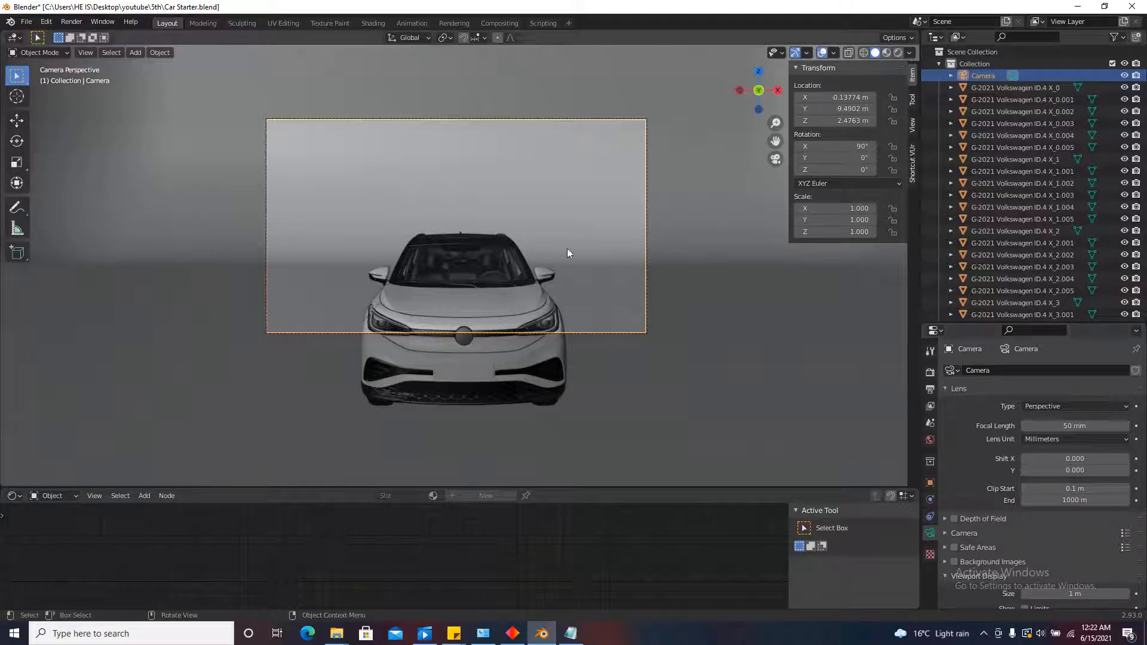
Set the camera's passepartout to 1.000 and use walk navigation to lower the camera to about 1.36 m, framing the whole car front.
scroll(1010, 545, "down", 4)
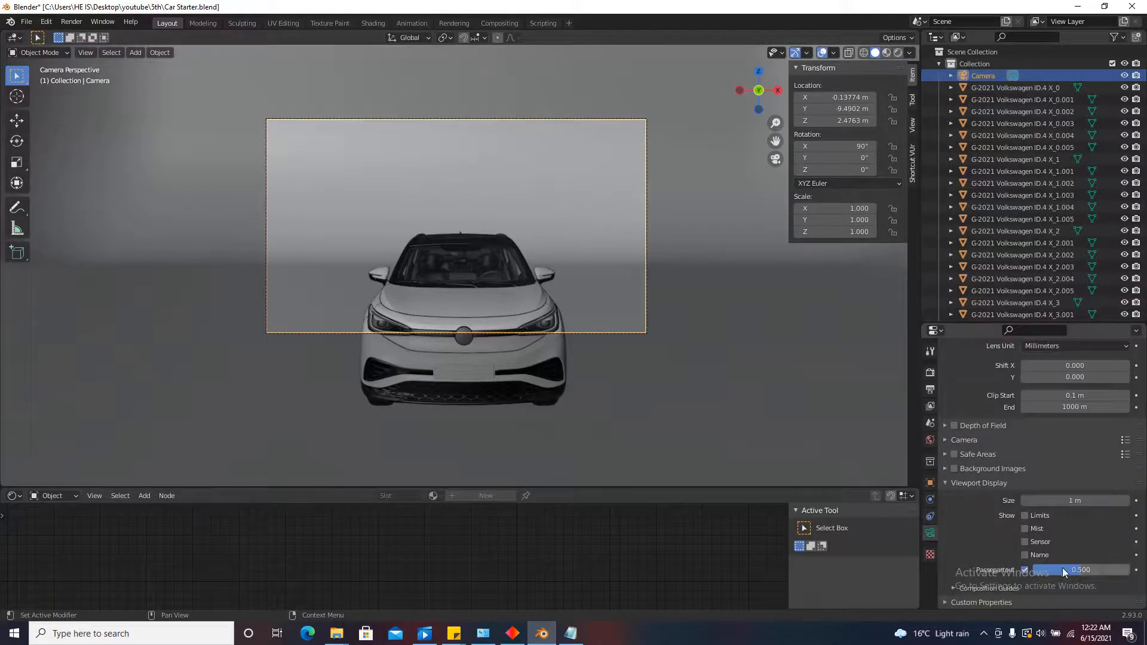
left_click_drag(1092, 569, 1129, 569)
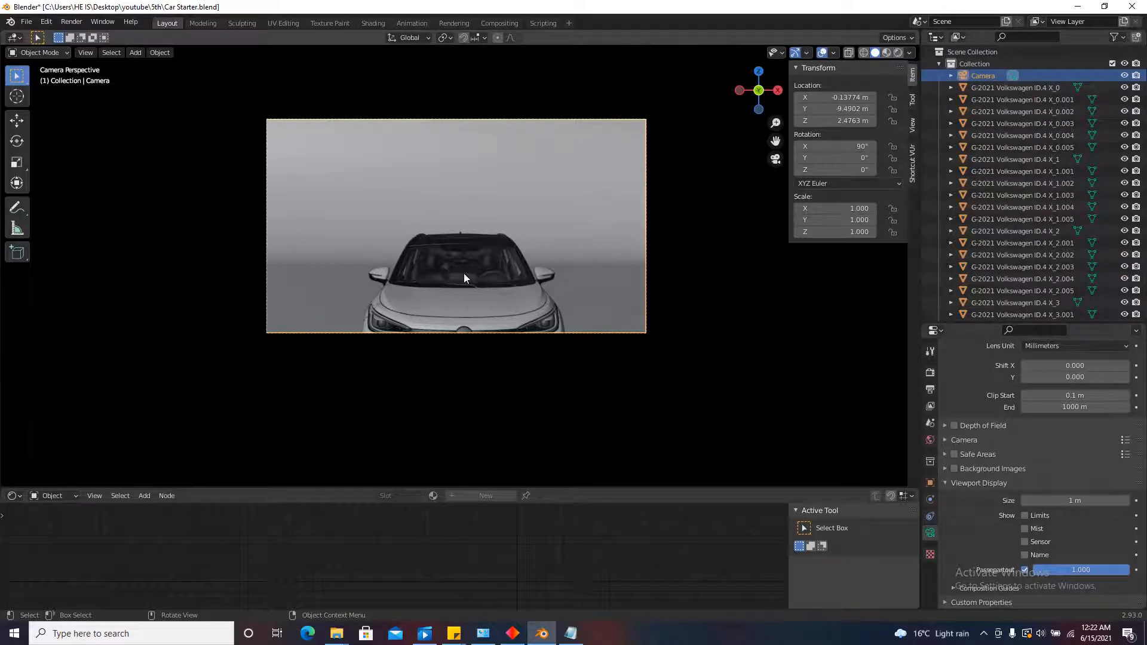
key("shift+grave")
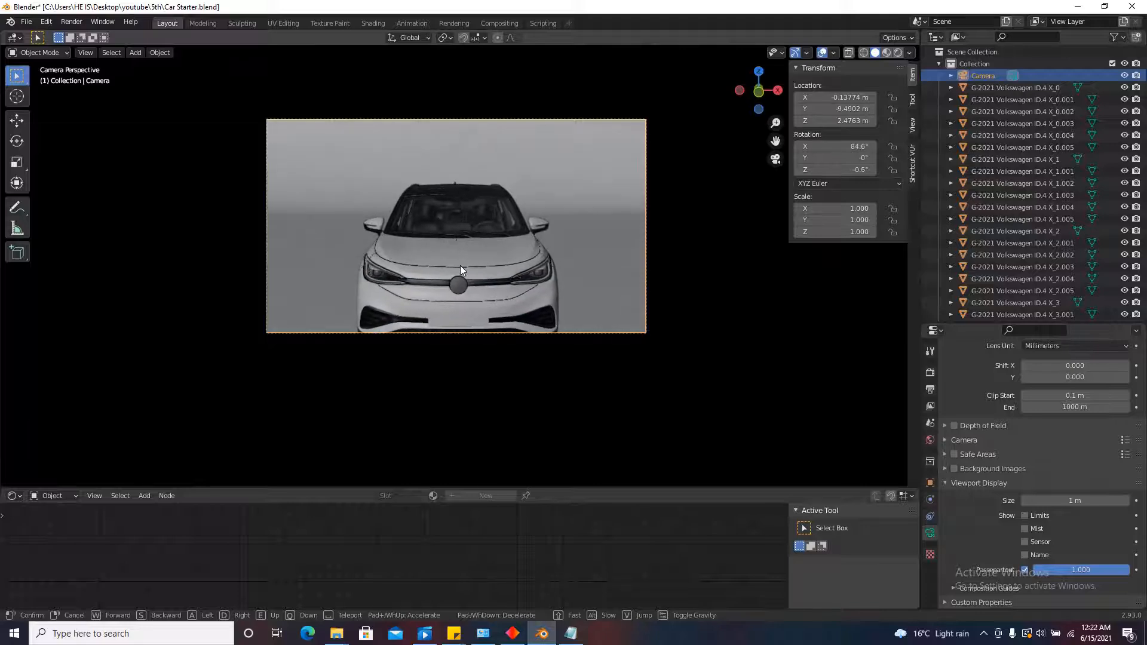
key("q")
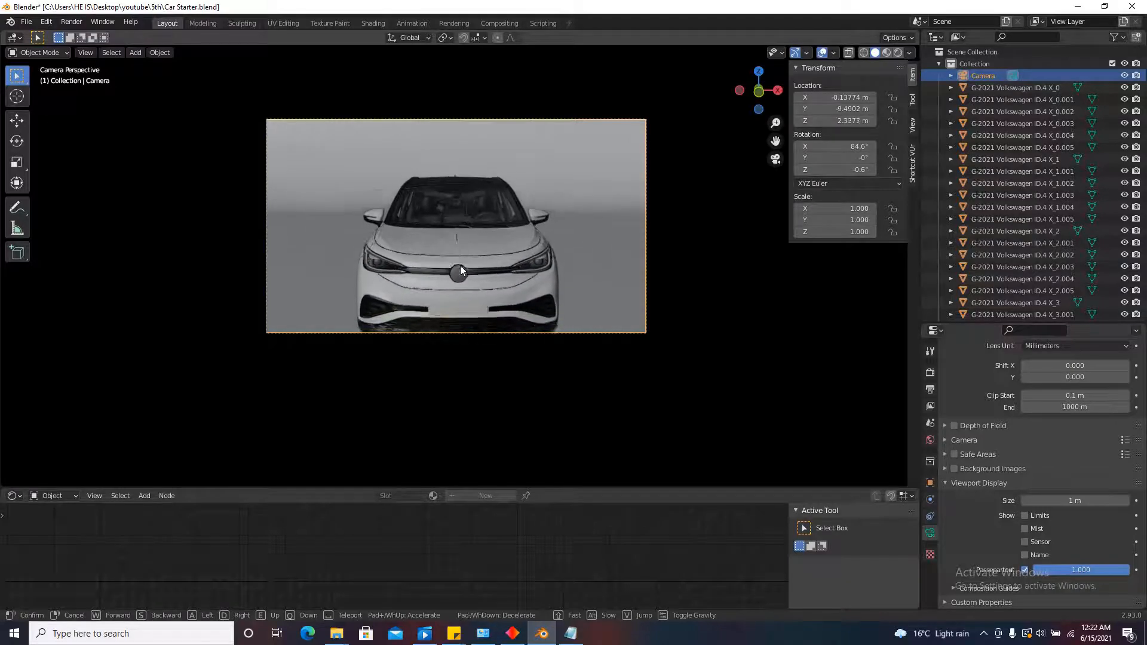
key("q")
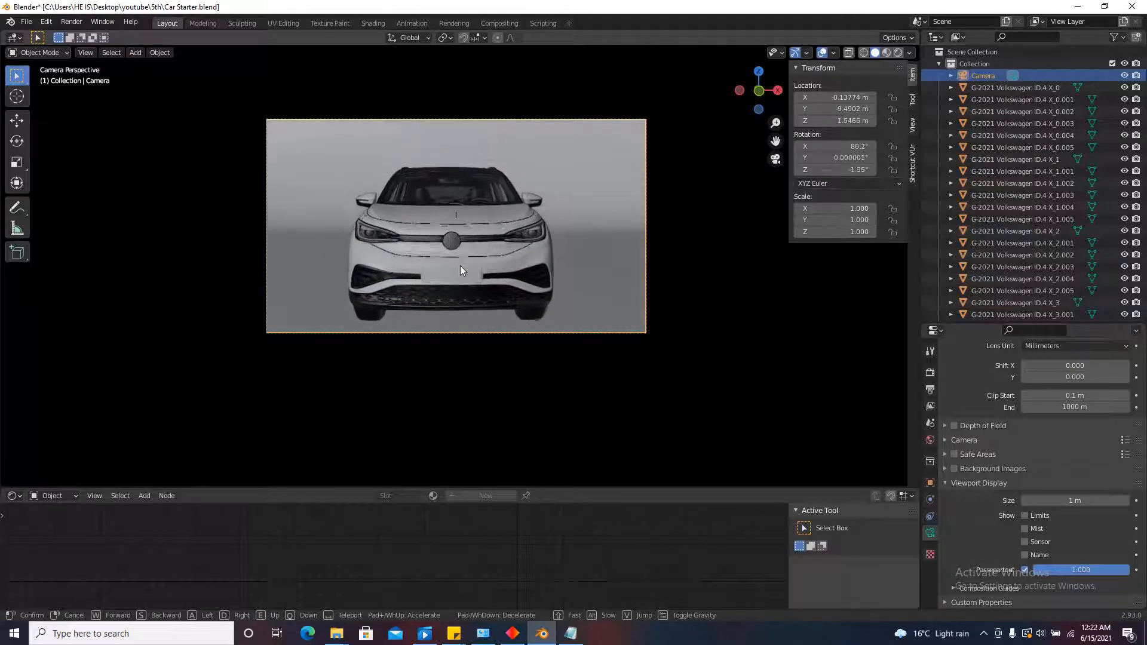
key("q")
key("q")
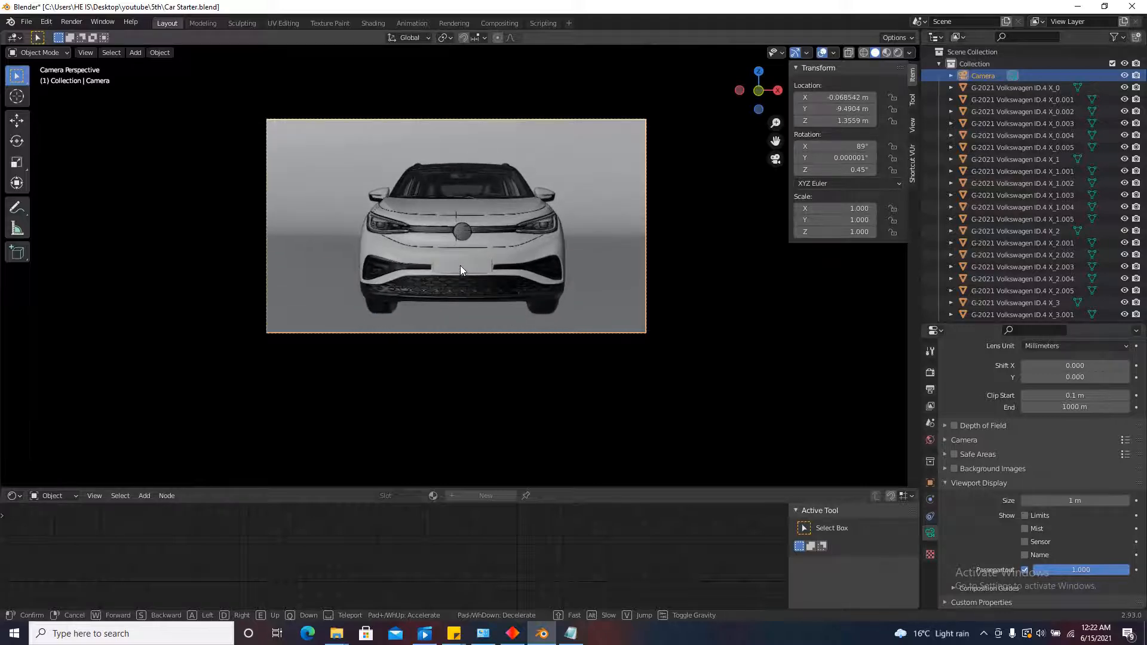
left_click(460, 265)
scroll(482, 277, "down", 4)
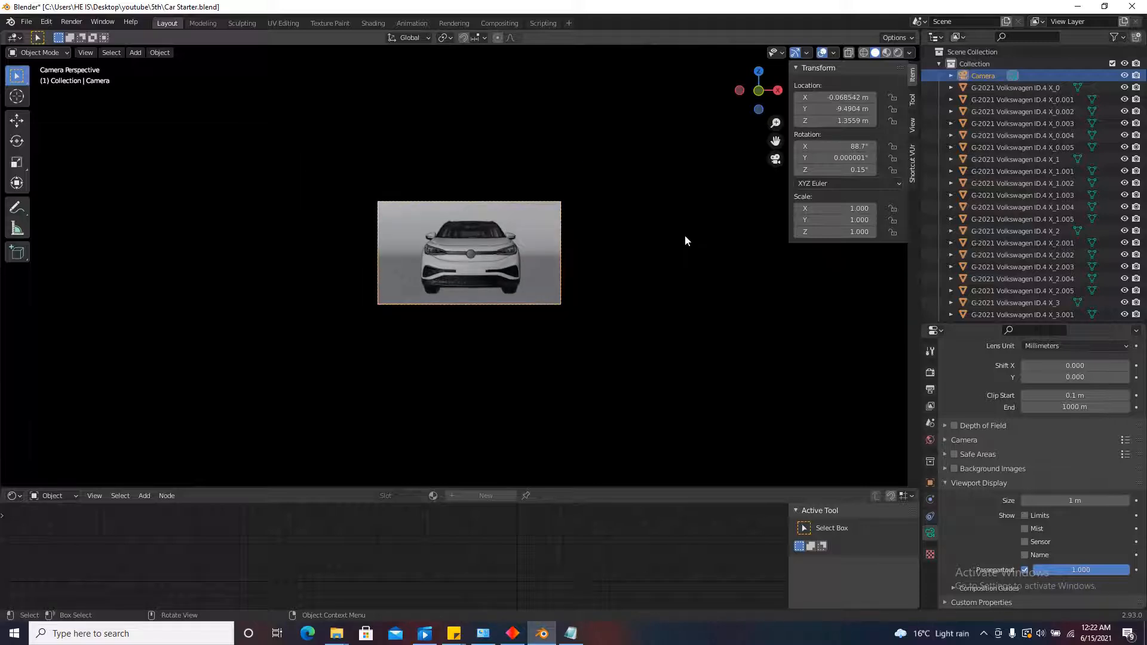
scroll(545, 256, "up", 5)
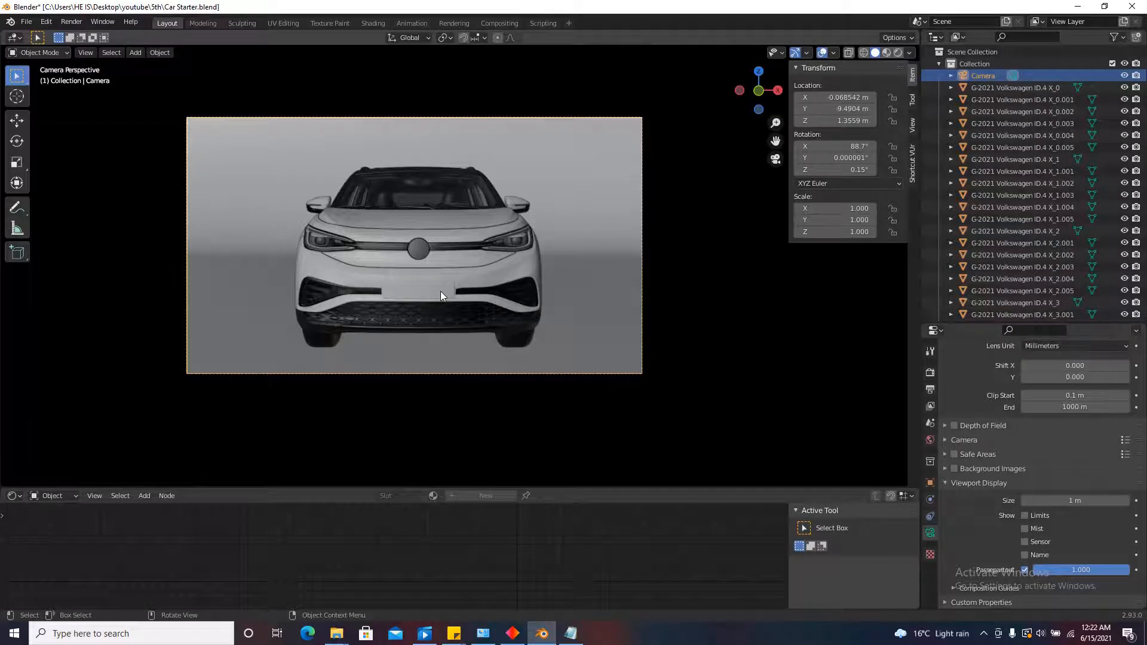
Examine the camera's placement in front of the first car and the row of car sets from perspective, camera and top views.
key("alt")
middle_click_drag(524, 331, 675, 363)
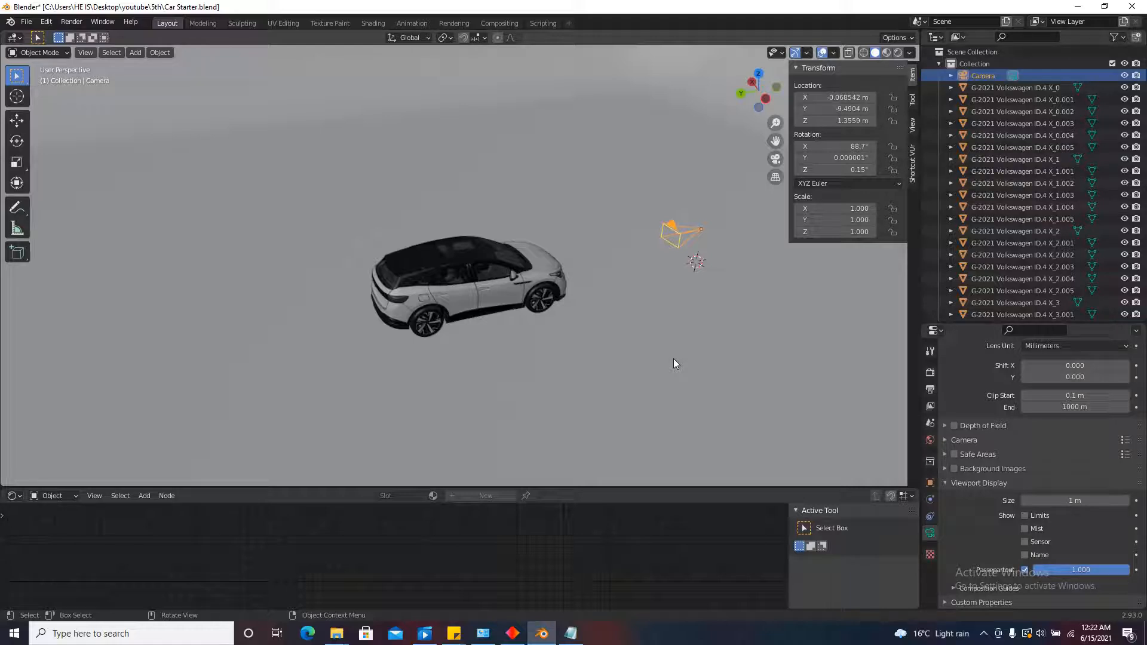
left_click(760, 74)
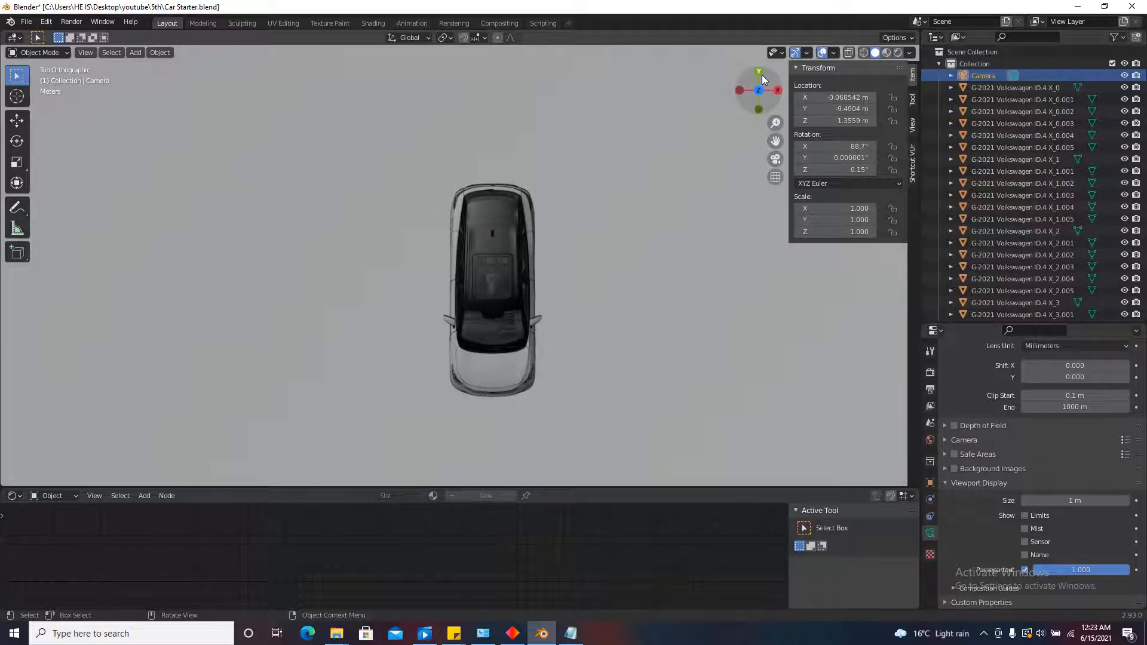
scroll(573, 244, "down", 4)
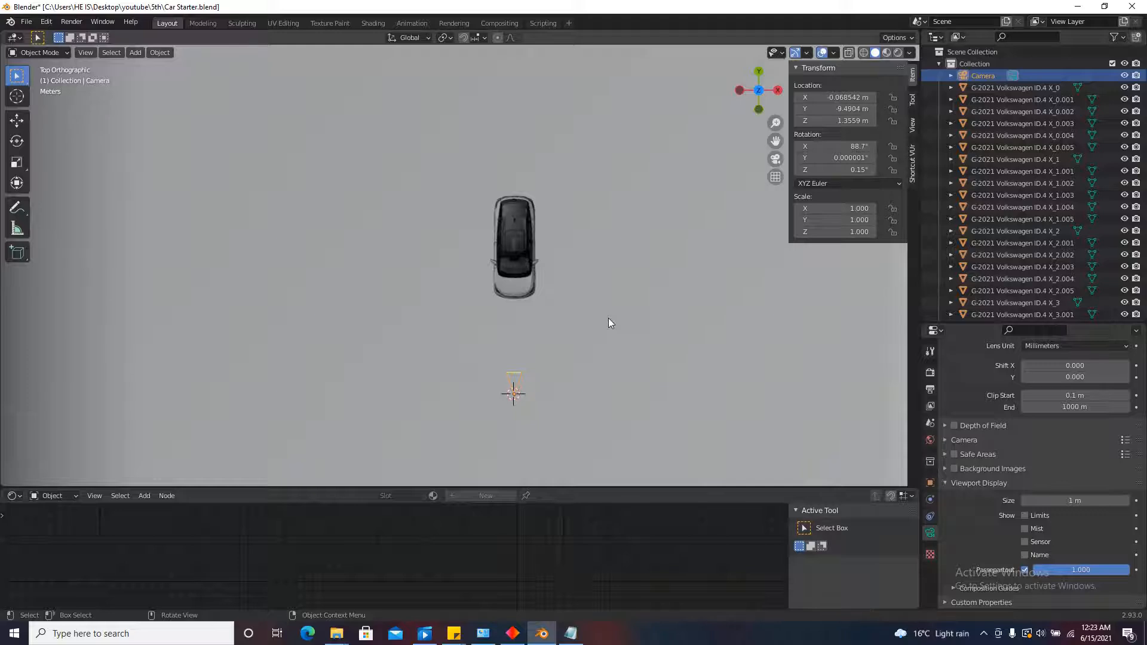
key("KP_0")
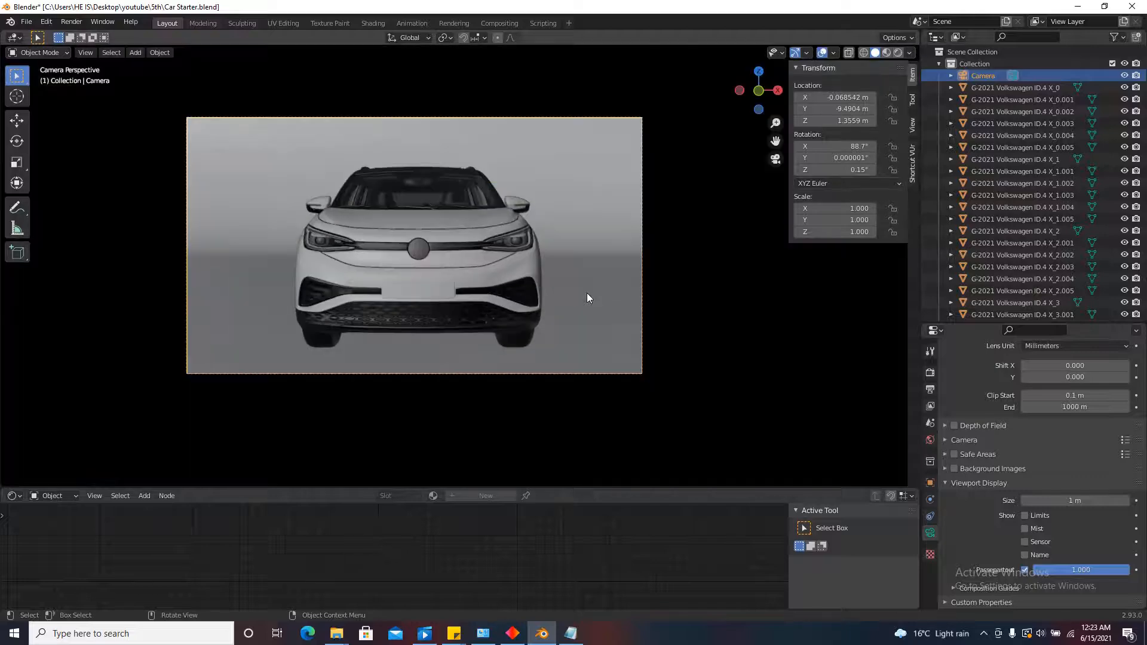
middle_click_drag(501, 269, 562, 280)
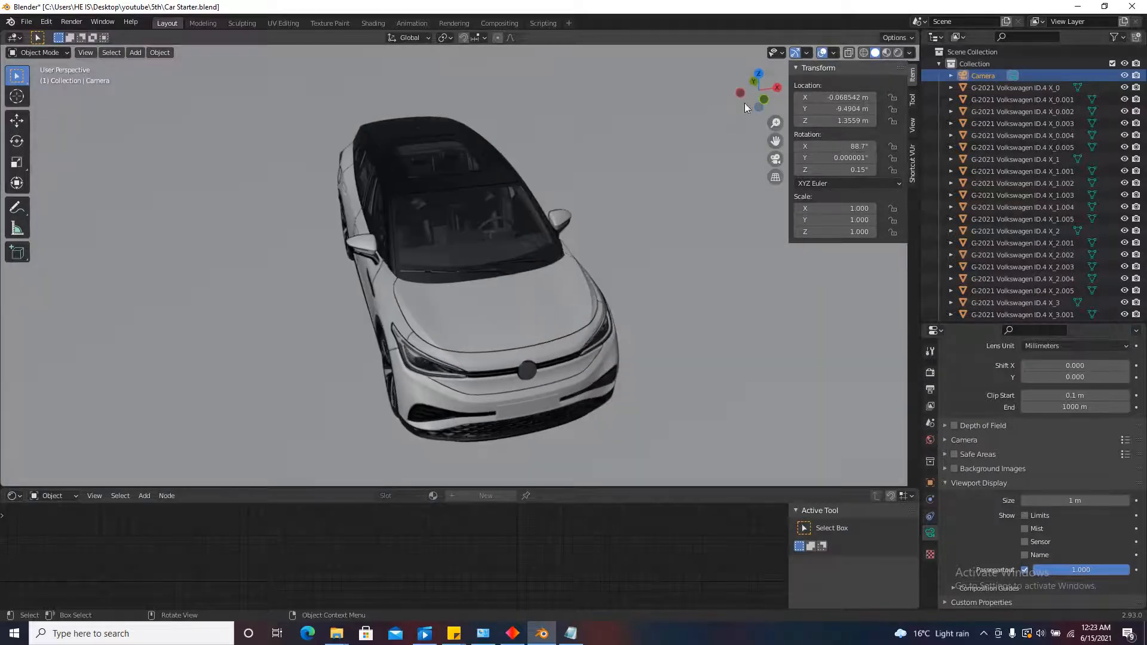
left_click(758, 73)
scroll(528, 221, "down", 10)
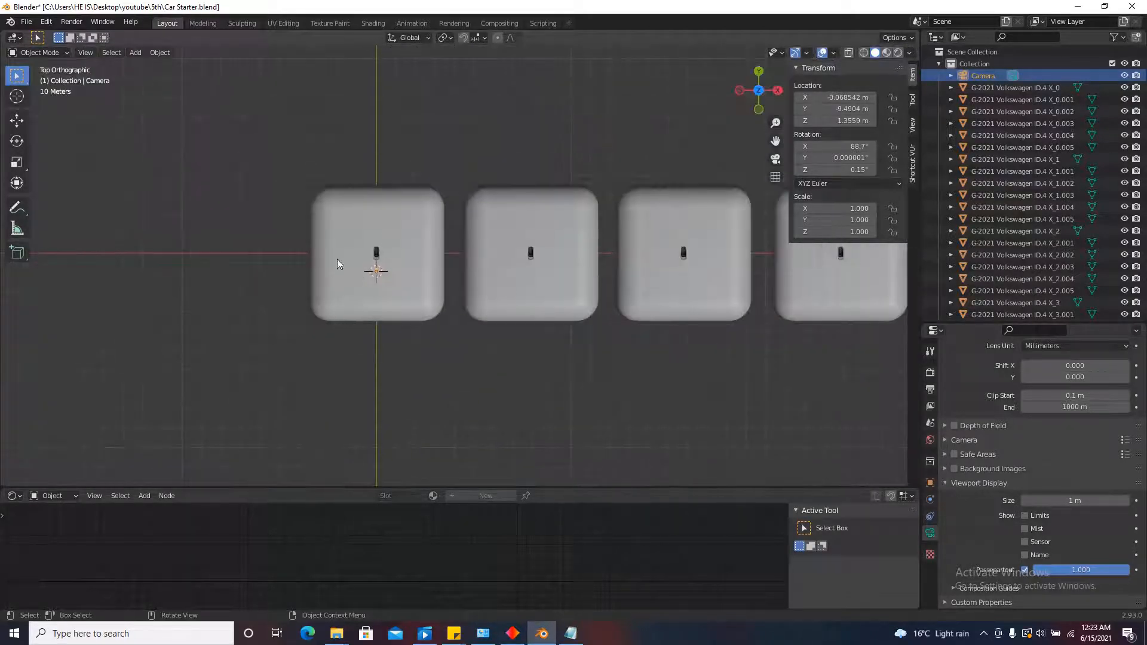
scroll(337, 263, "down", 4)
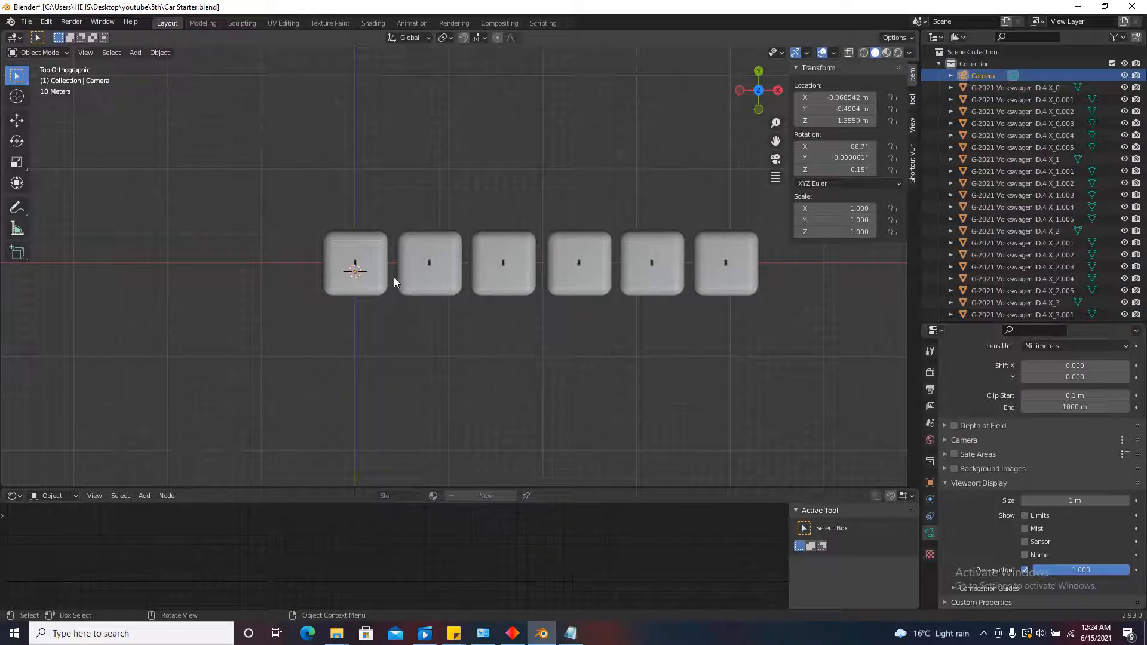
scroll(364, 265, "up", 10)
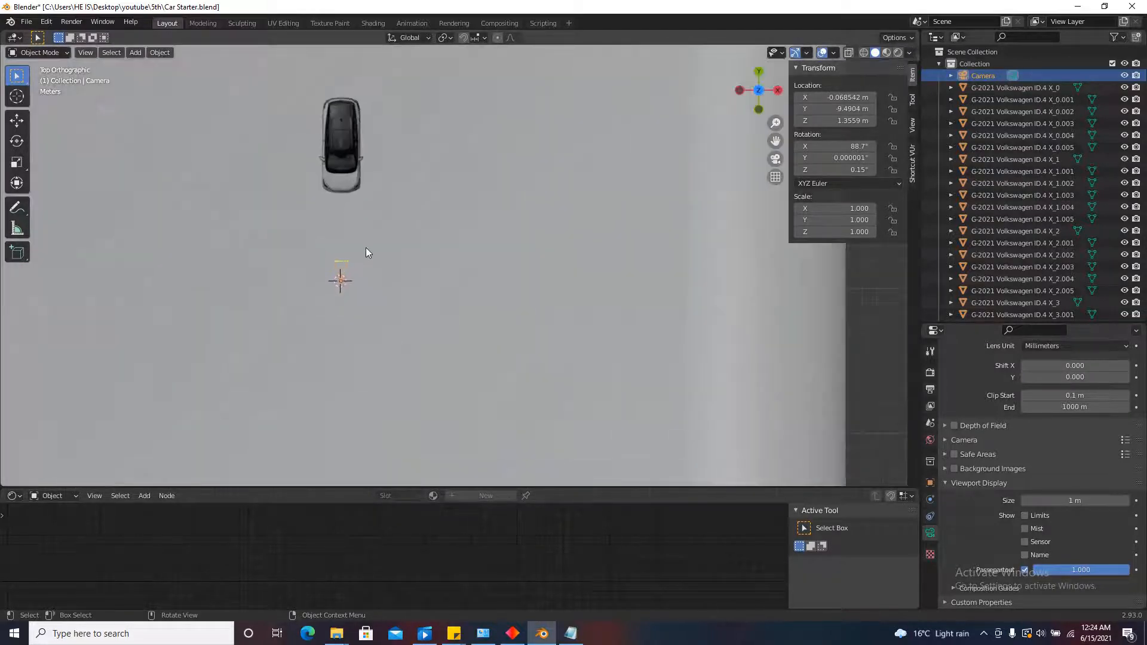
Widen the Outliner area and turn it into a second 3D Viewport that looks through the active camera.
scroll(366, 248, "down", 3)
left_click_drag(921, 274, 775, 280)
left_click(790, 37)
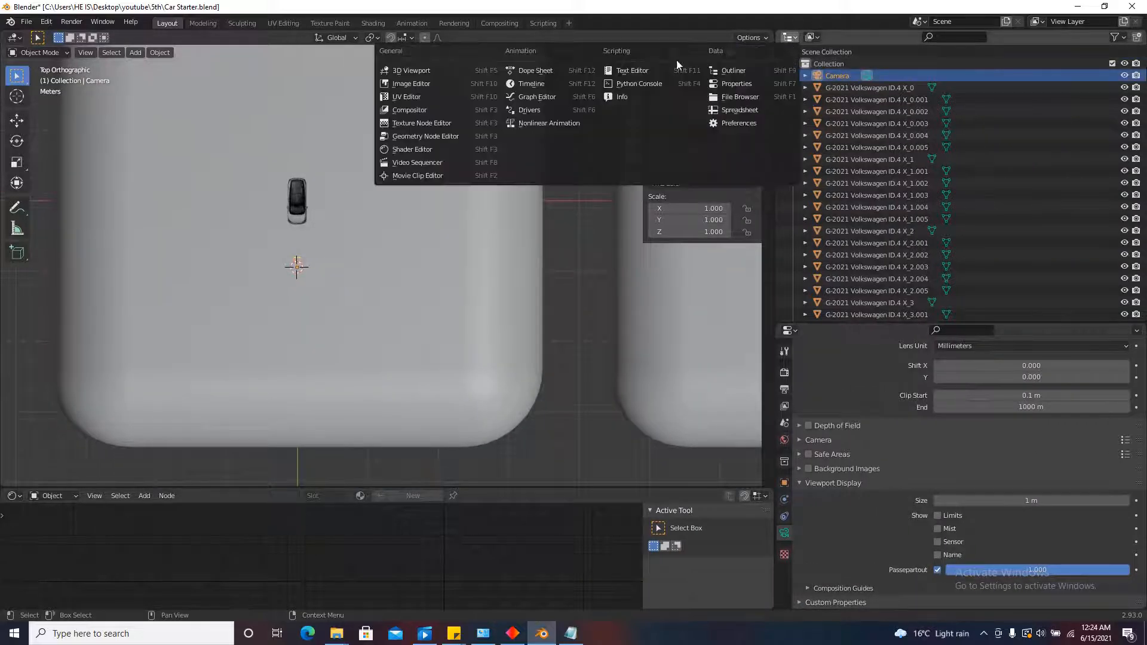
left_click(418, 75)
middle_click_drag(876, 206, 905, 242)
key("KP_0")
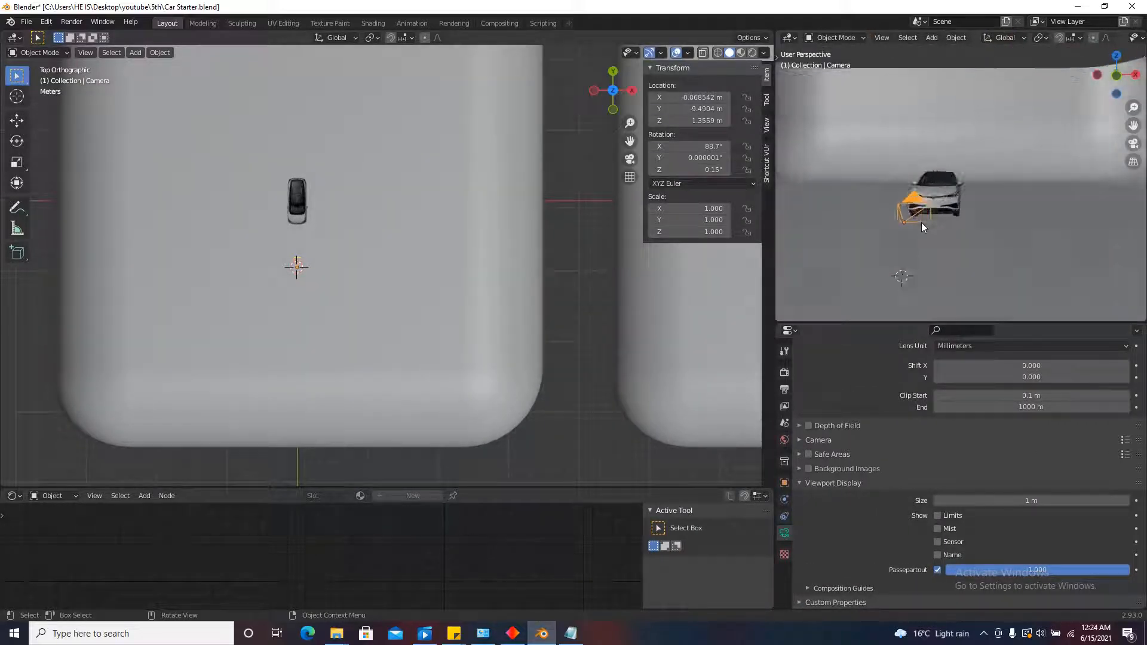
scroll(831, 239, "up", 1)
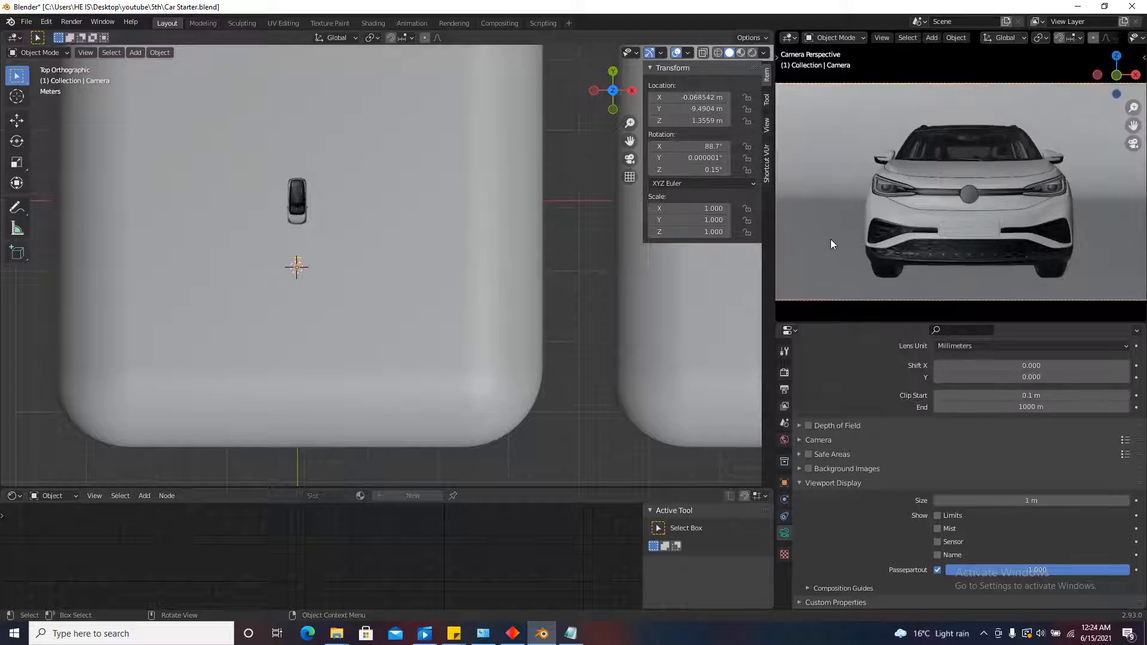
Change the Shader Editor area to a Timeline and set the animation's end frame to 150.
left_click(13, 496)
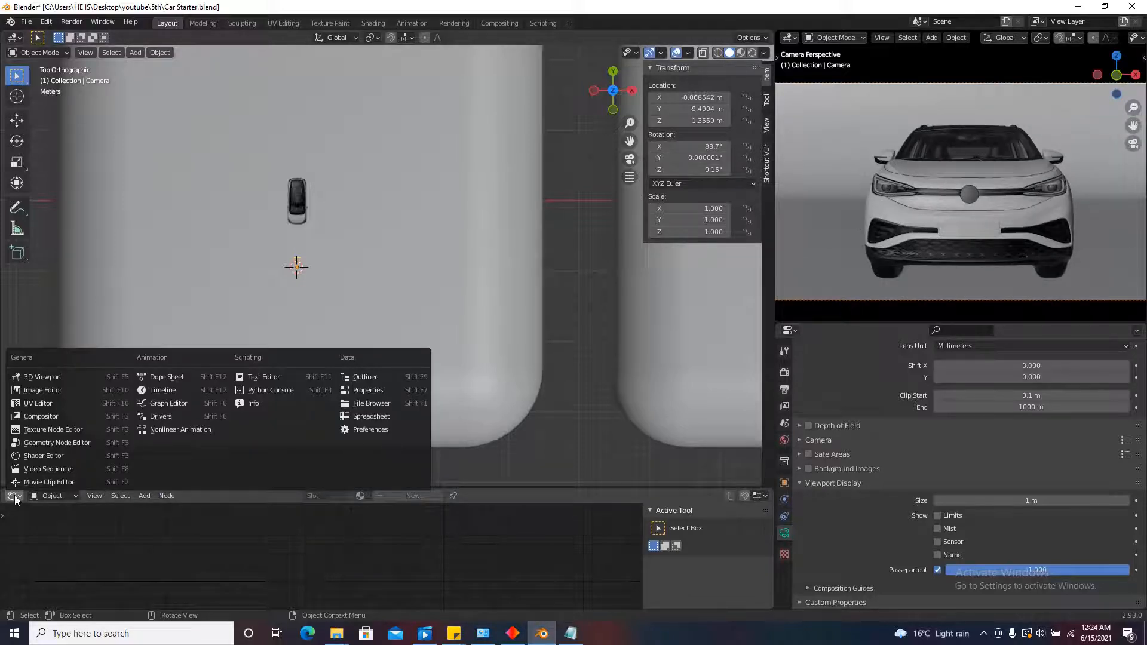
left_click(163, 390)
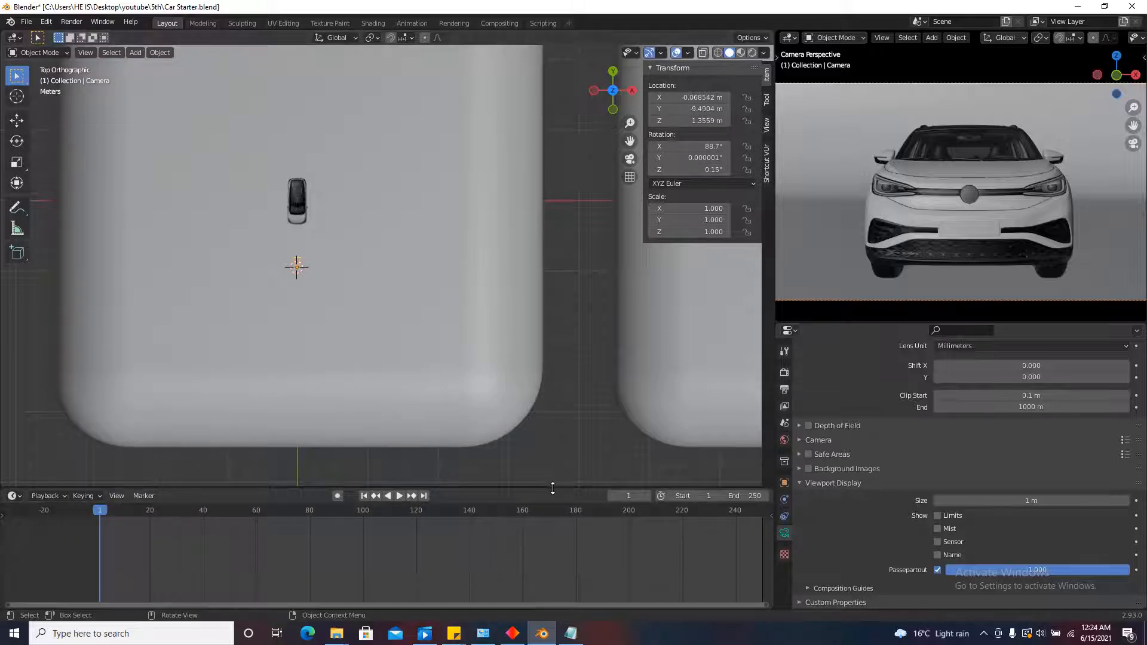
scroll(371, 549, "down", 5)
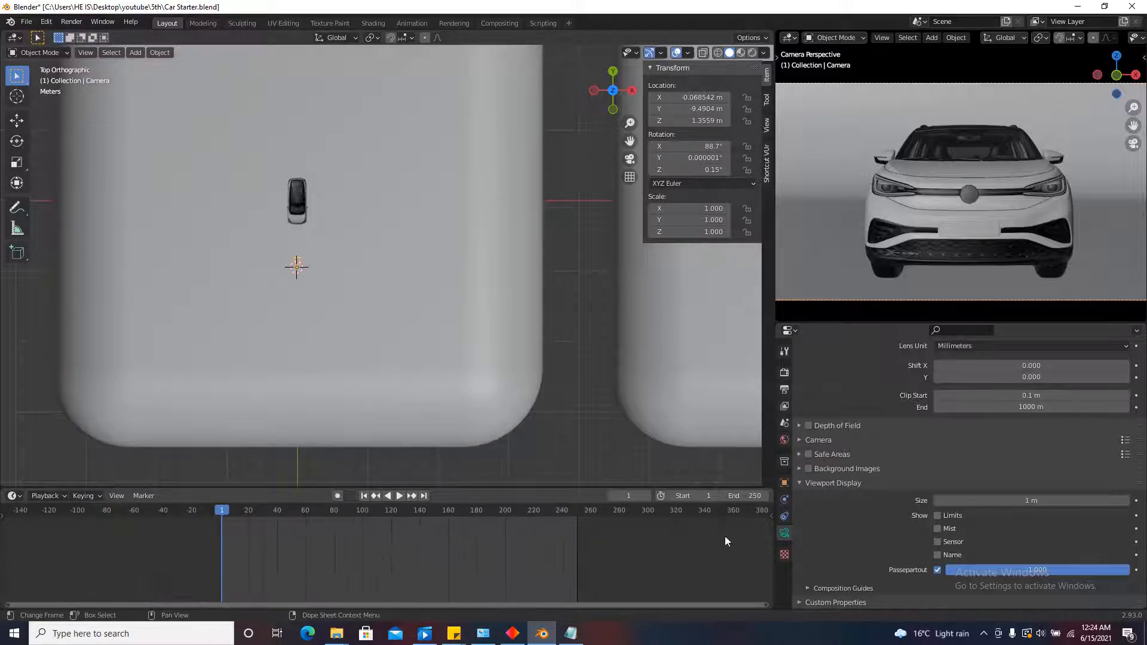
double_click(743, 495)
type("150")
key("Return")
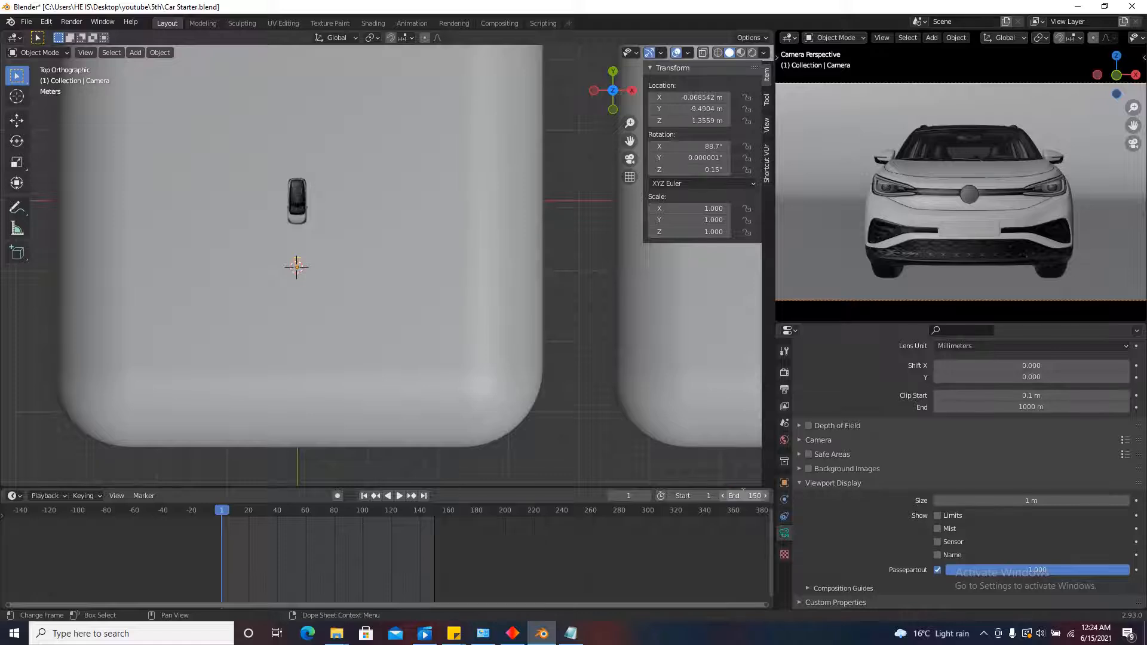
scroll(281, 583, "up", 4)
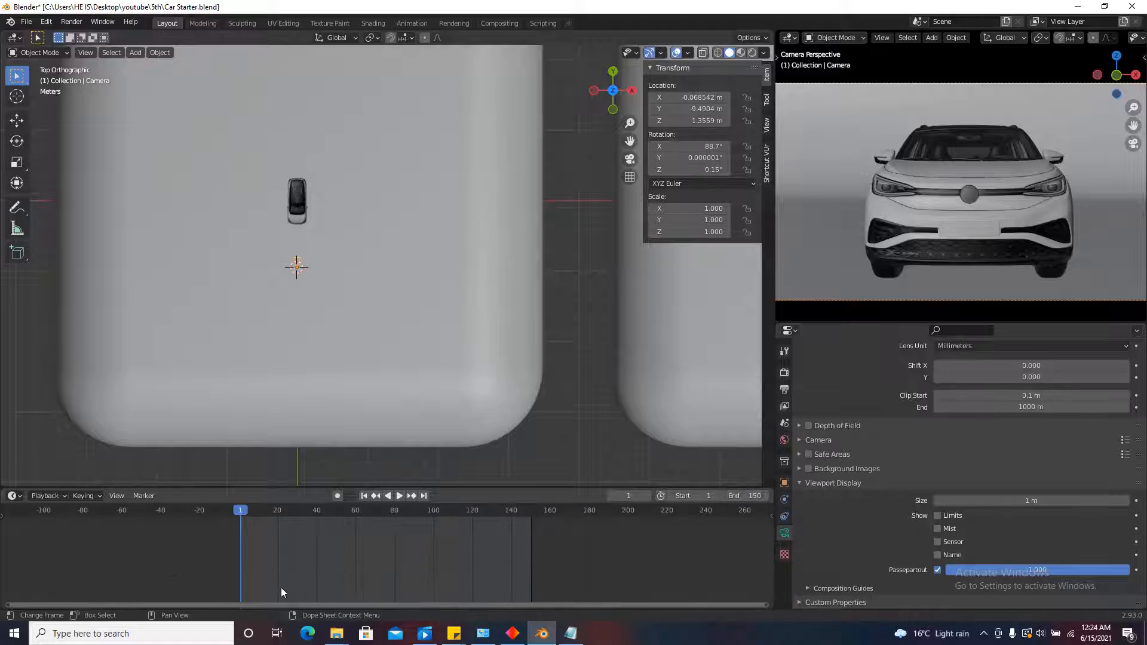
Choose 25 fps as the frame rate in the scene's output properties.
left_click(785, 390)
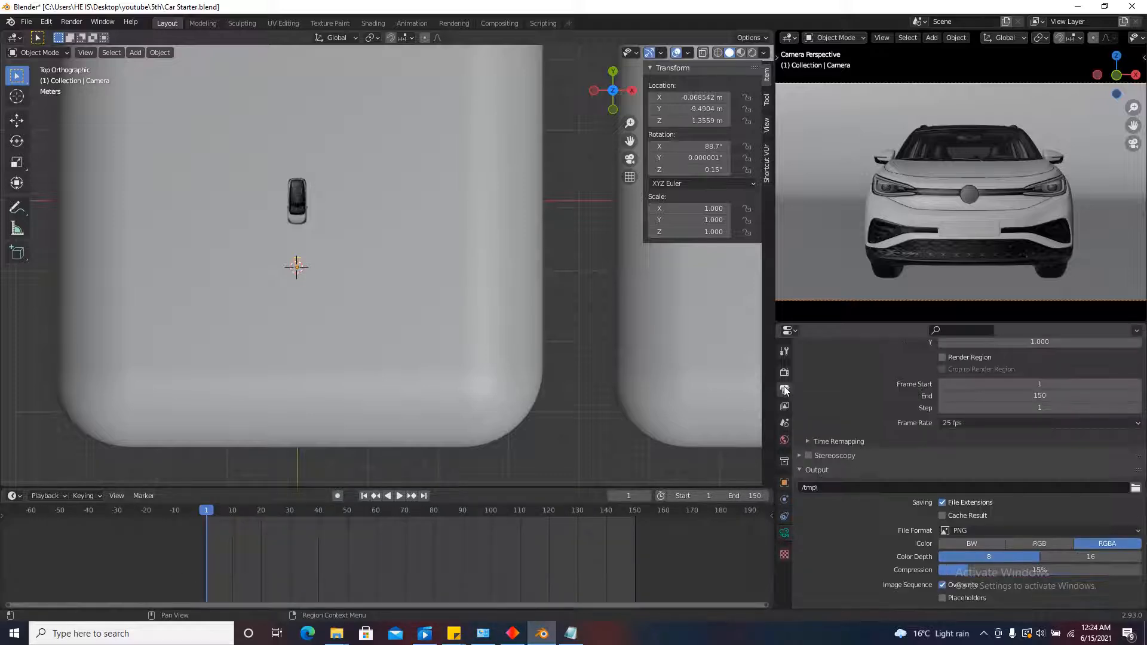
left_click(968, 423)
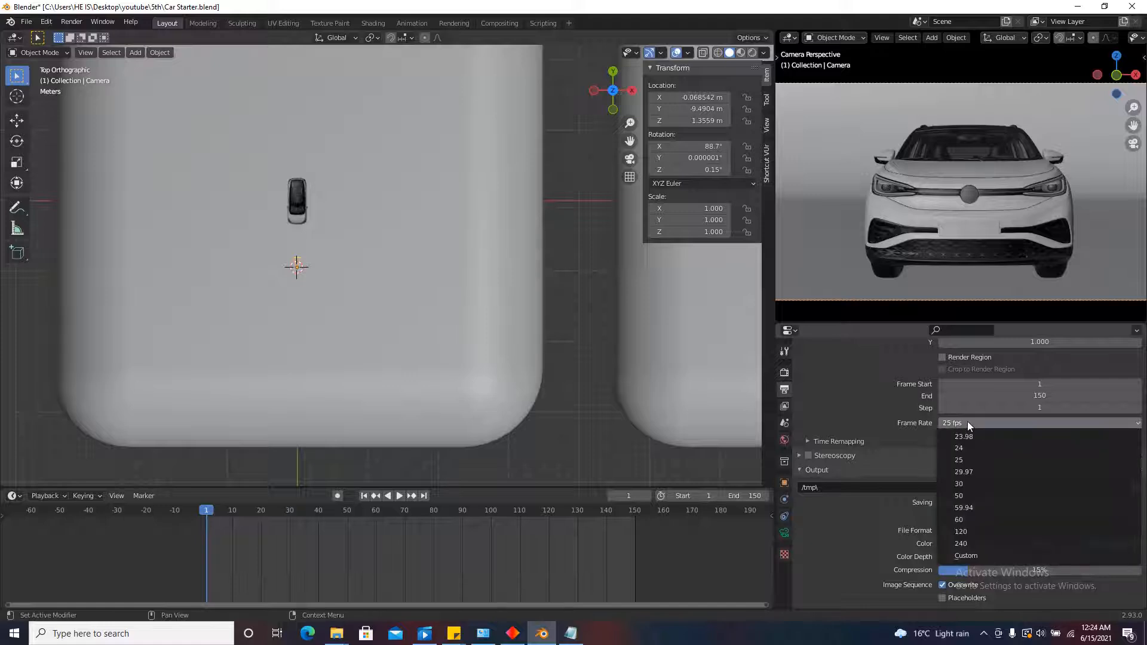
left_click(964, 460)
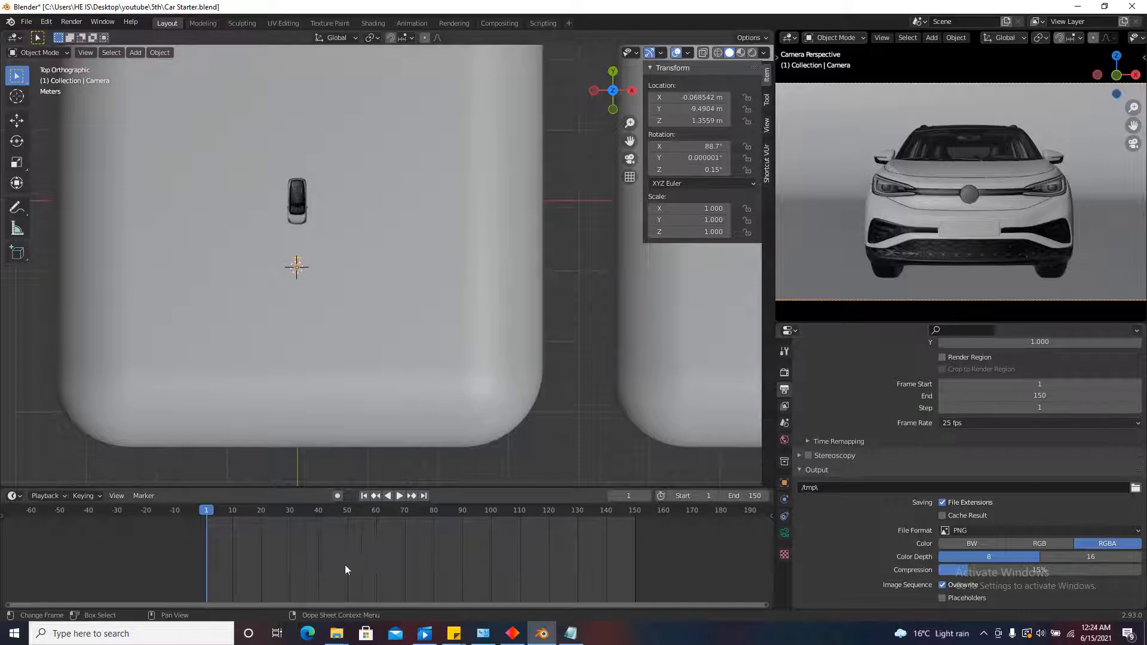
left_click(954, 425)
left_click(958, 425)
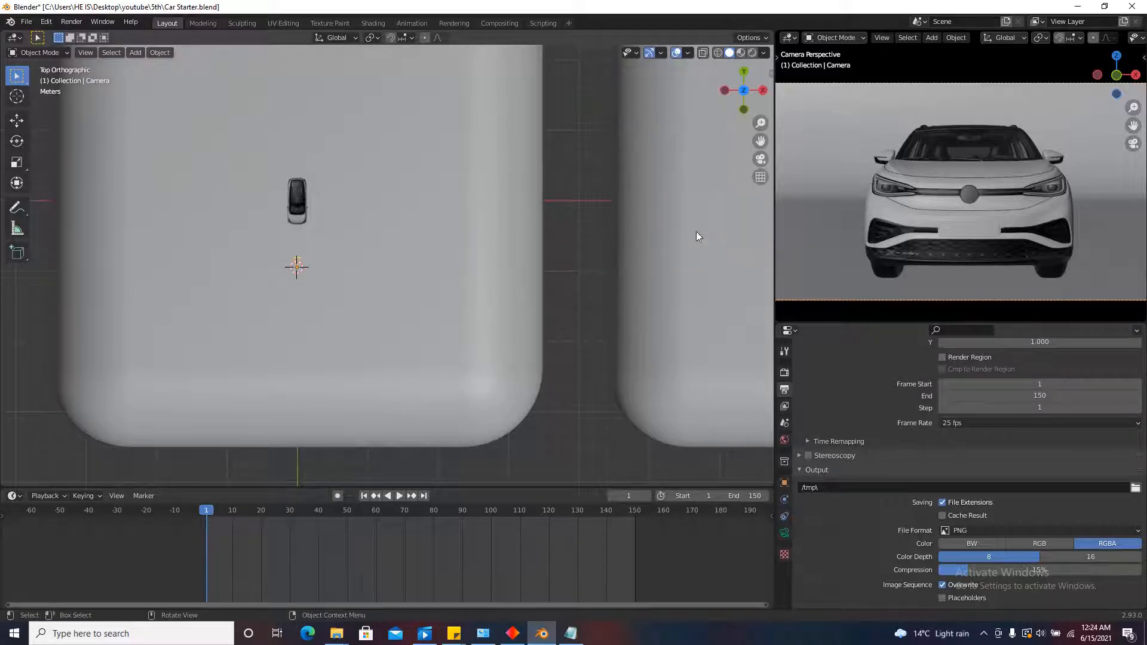
Insert keyframes for the camera's location and rotation at frame 1.
key("n")
key("n")
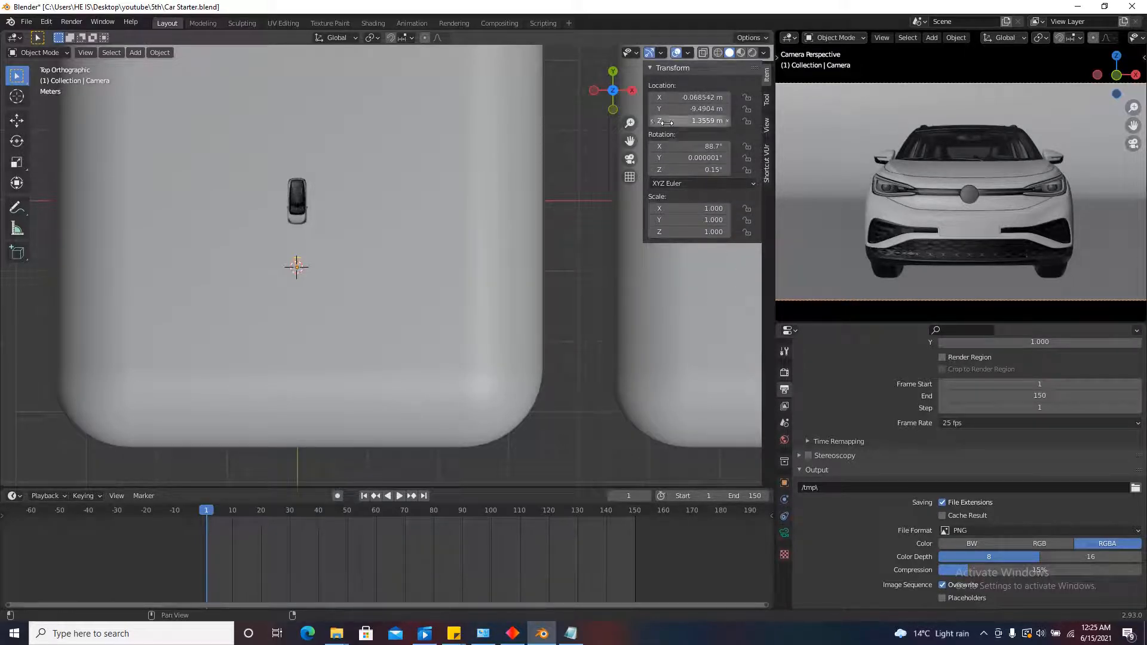
key("n")
key("n")
right_click(698, 99)
left_click(699, 101)
right_click(691, 154)
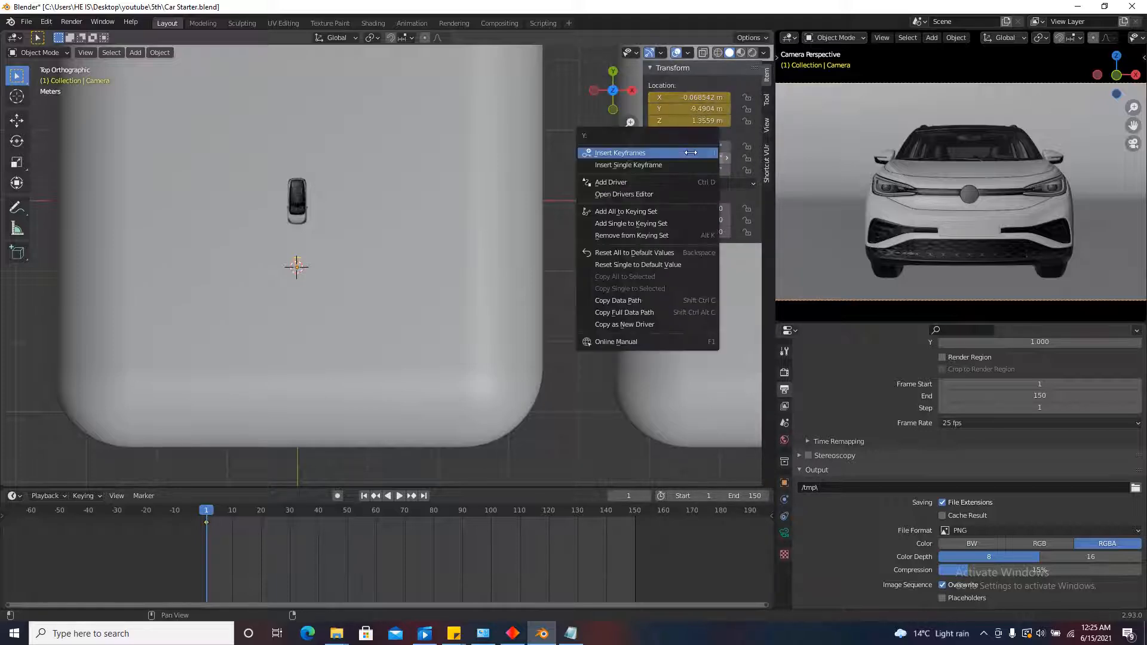
left_click(691, 152)
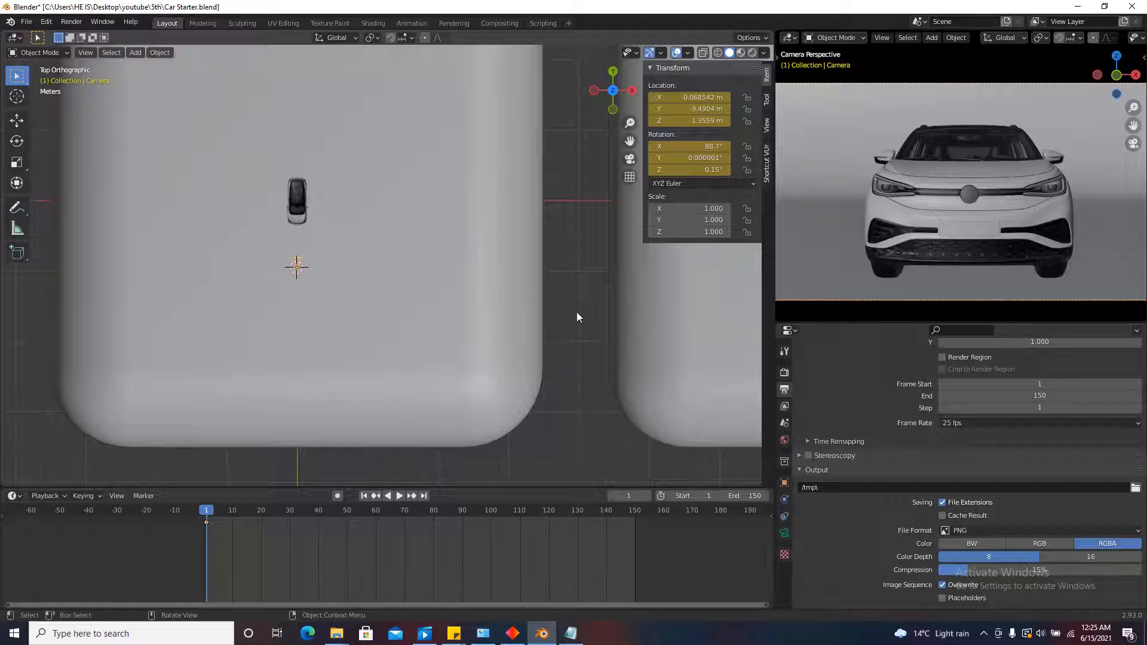
At frame 150, move the camera about 1.09 m along the Y axis toward the first car.
scroll(408, 289, "down", 2)
scroll(385, 265, "up", 3)
scroll(385, 269, "up", 2)
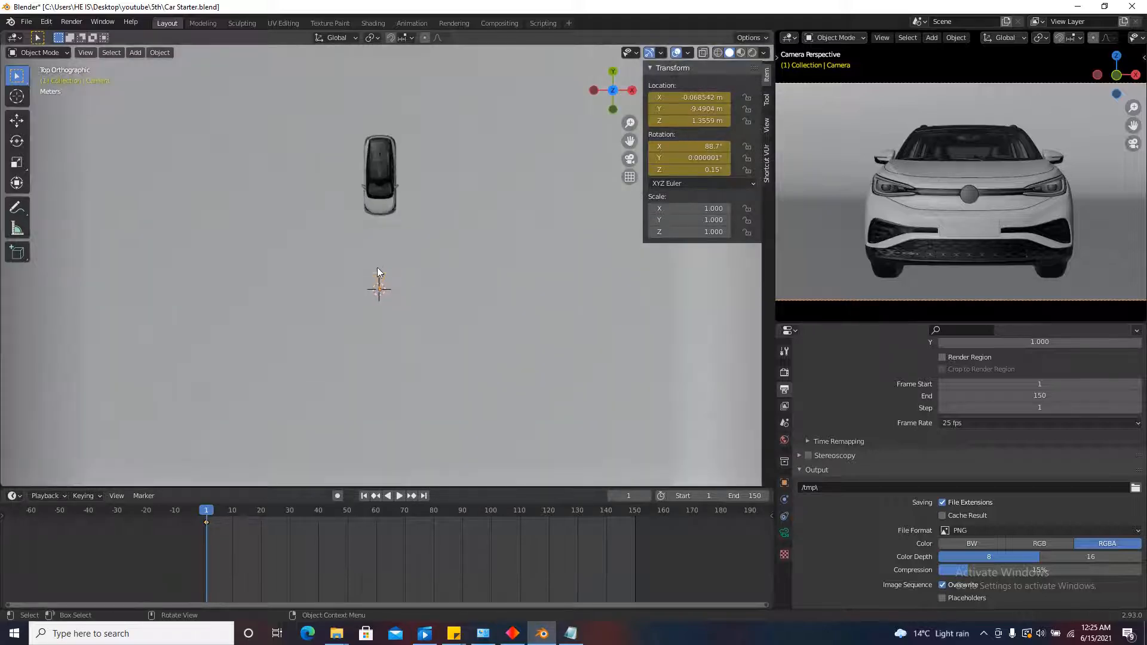
left_click(423, 496)
scroll(384, 258, "up", 4)
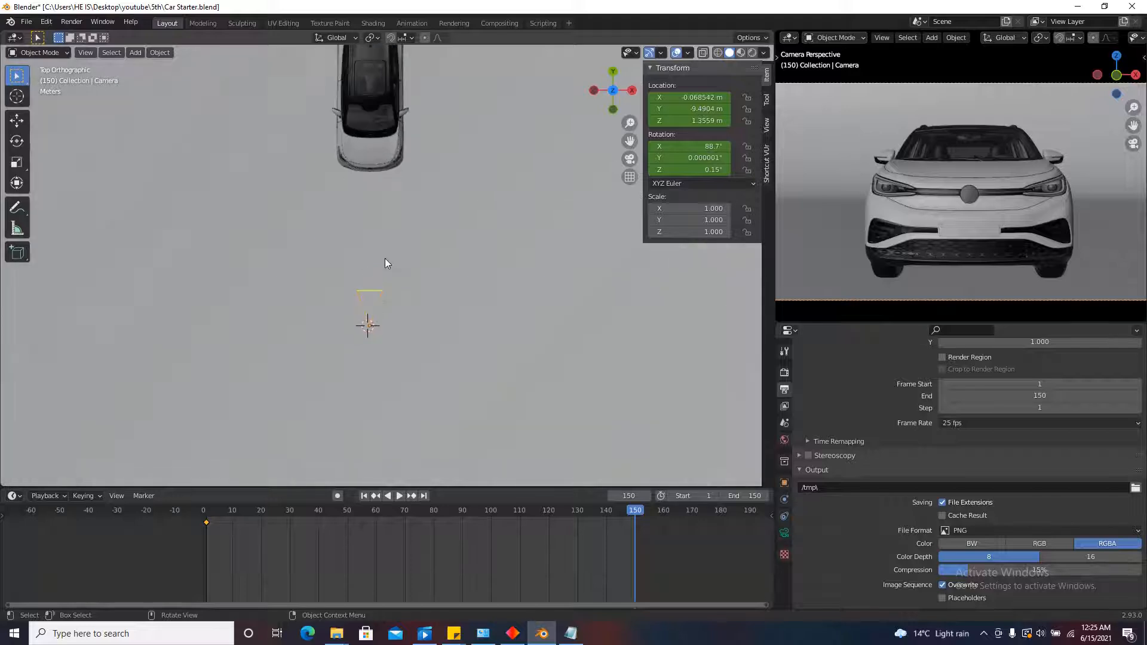
key("g")
key("y")
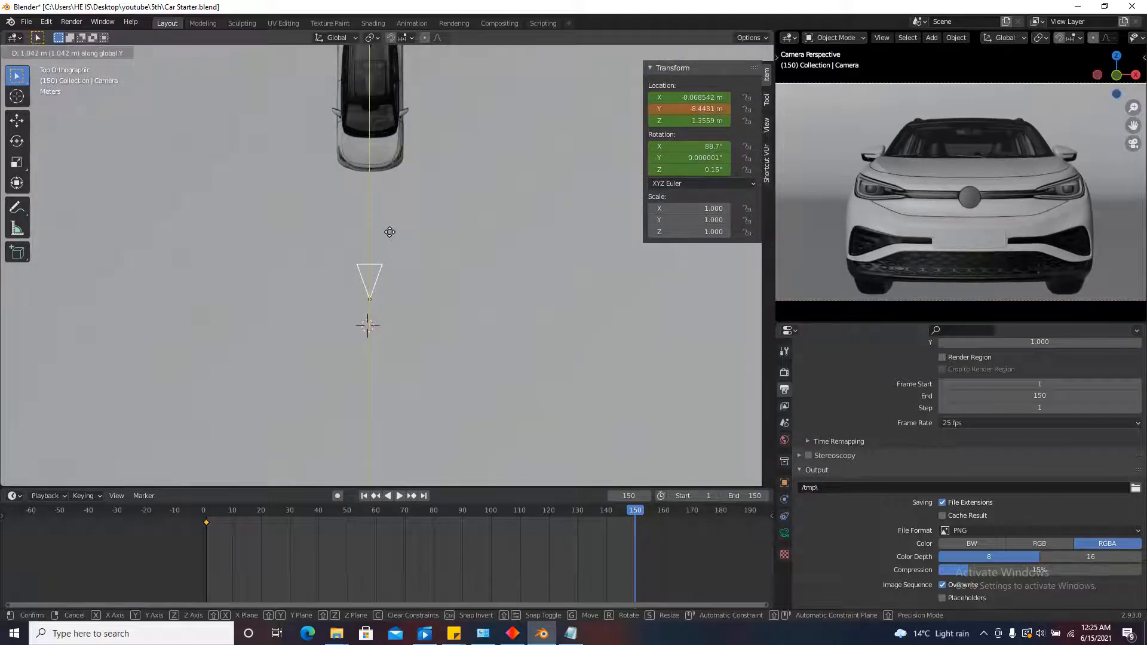
left_click(390, 231)
Insert keyframes for the camera's location and rotation at frame 150.
right_click(692, 96)
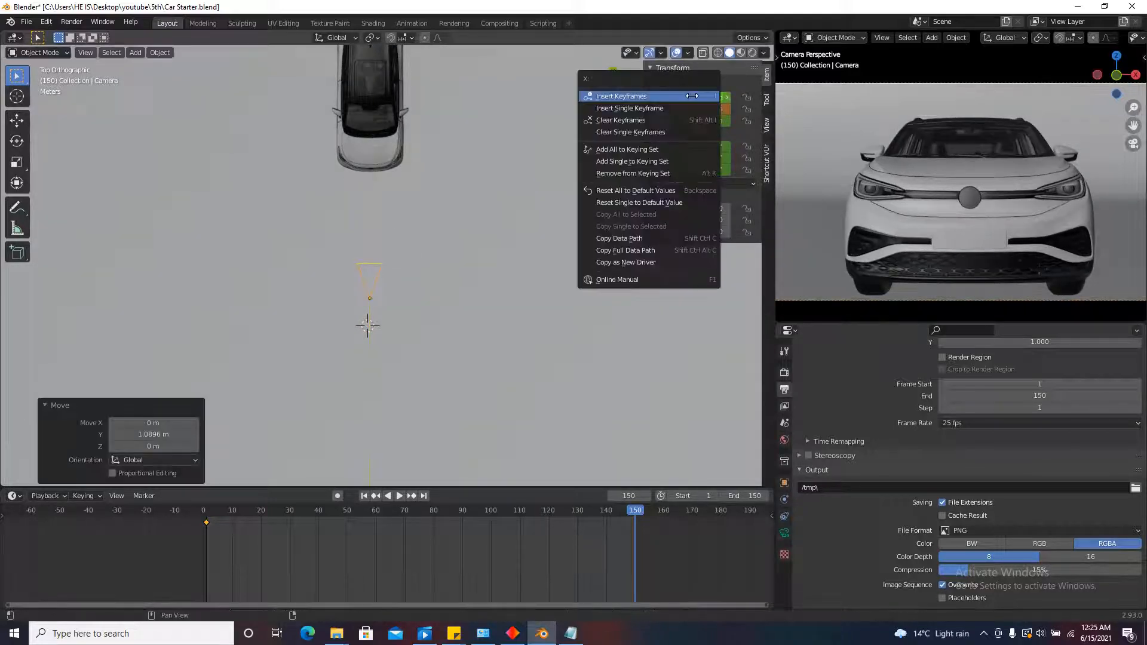
left_click(692, 95)
right_click(688, 143)
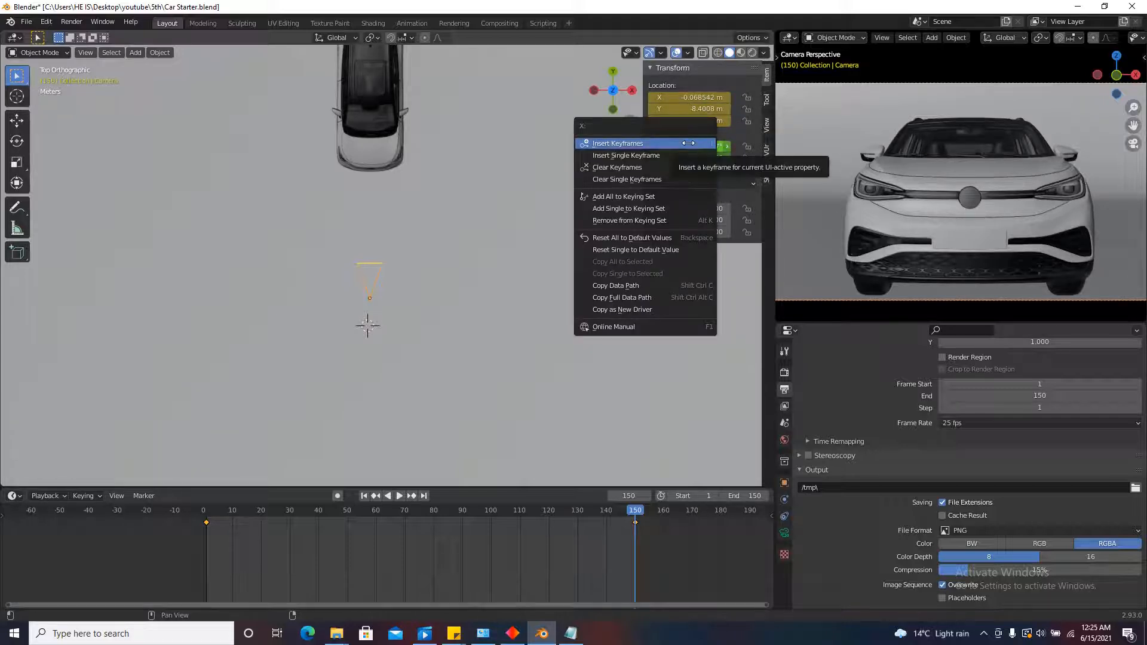
left_click(688, 143)
Play the animation back from frame 1 to check the camera's approach in the camera view.
left_click_drag(641, 512, 206, 524)
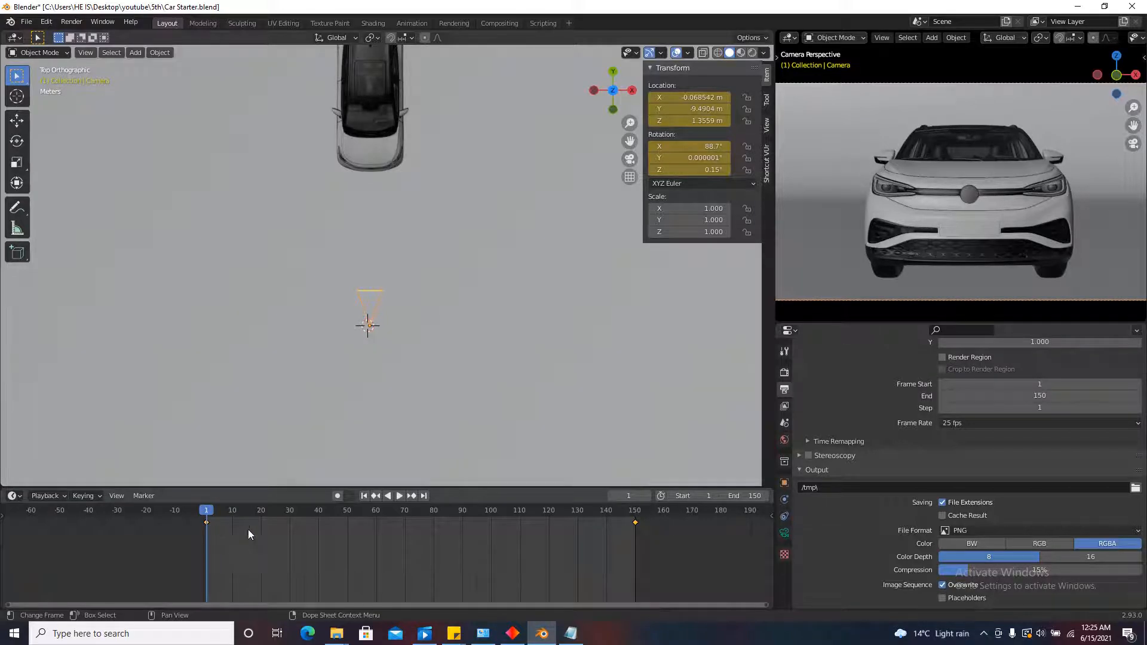
left_click(400, 497)
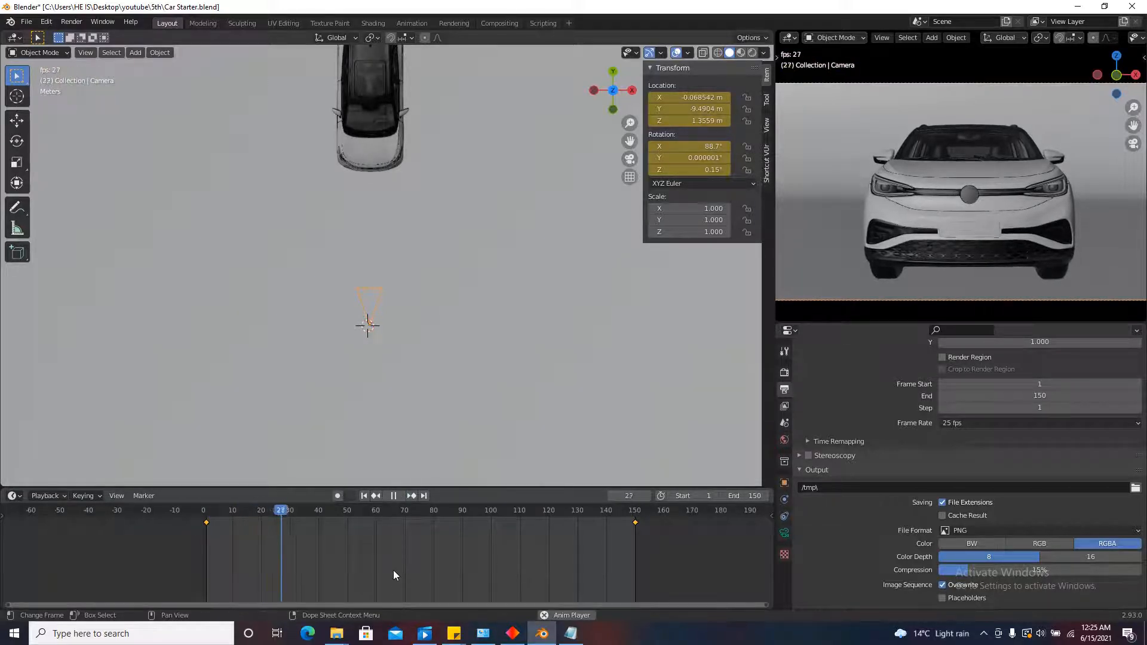
scroll(379, 326, "up", 5)
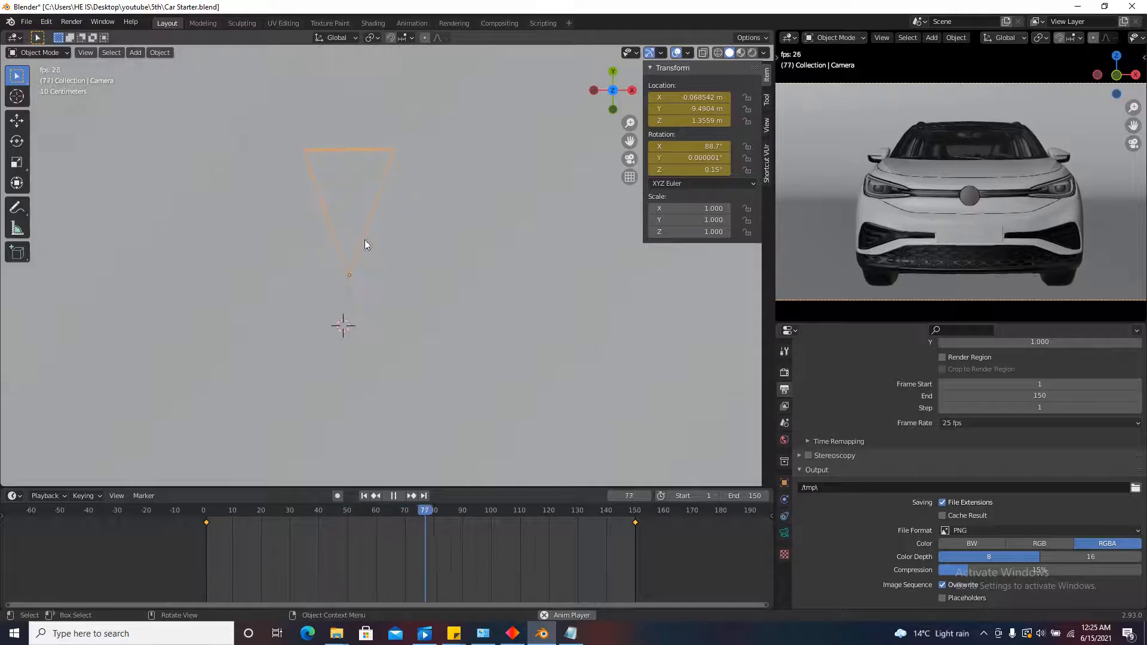
scroll(443, 336, "down", 4)
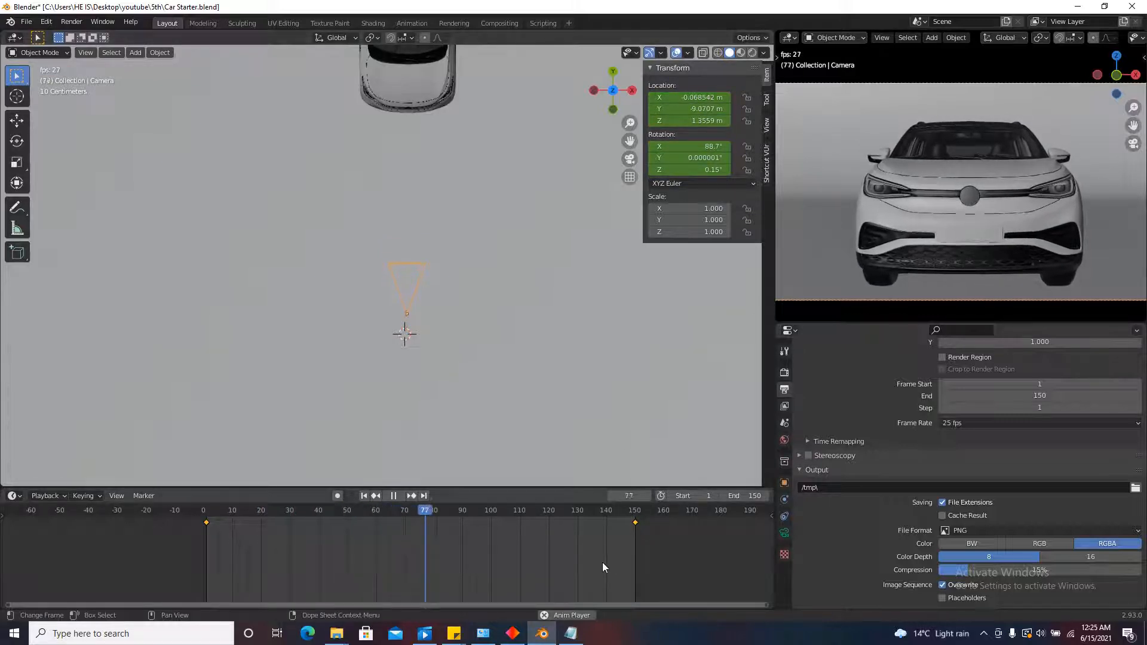
scroll(980, 214, "down", 3)
scroll(989, 234, "up", 1)
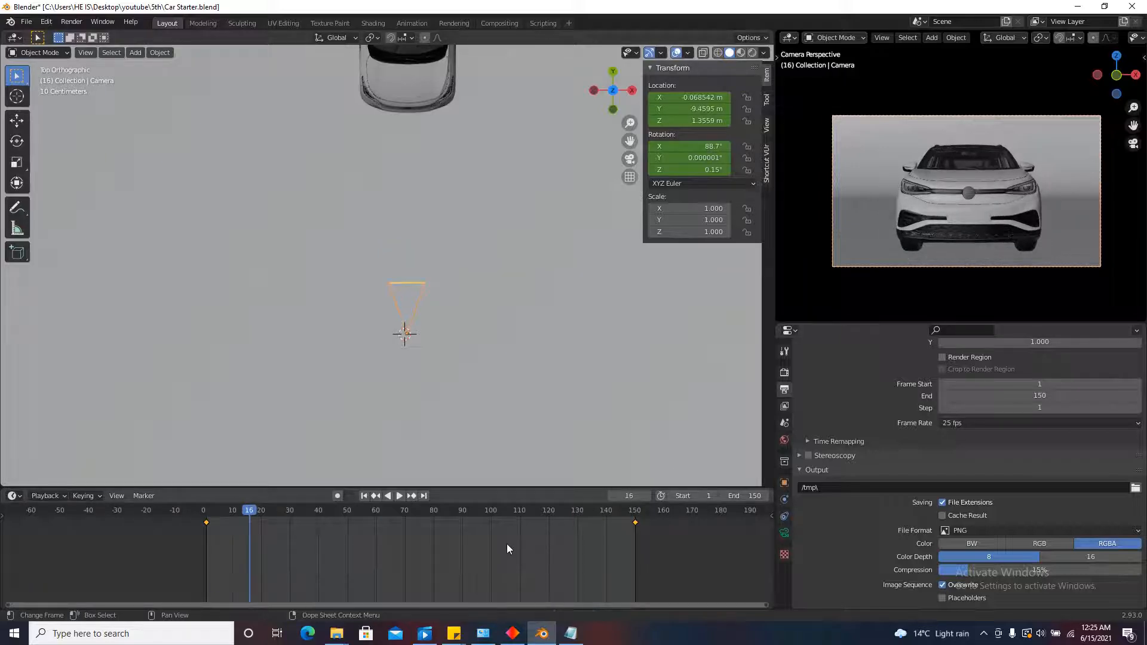
key("Escape")
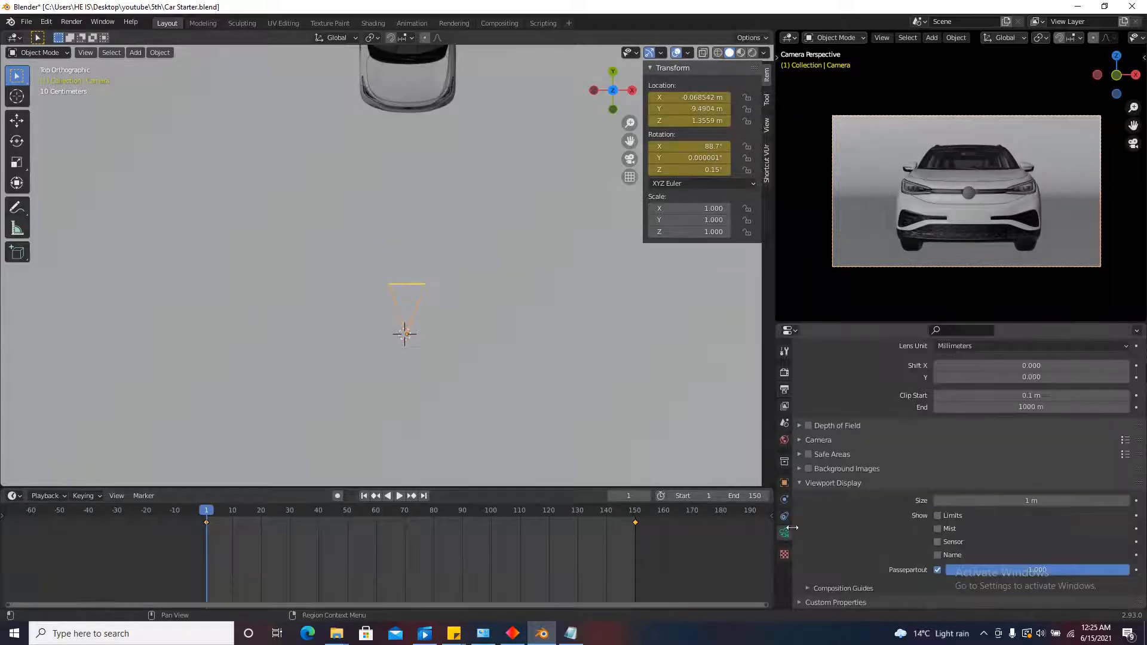
Set the camera's focal length to 80 mm.
left_click(784, 533)
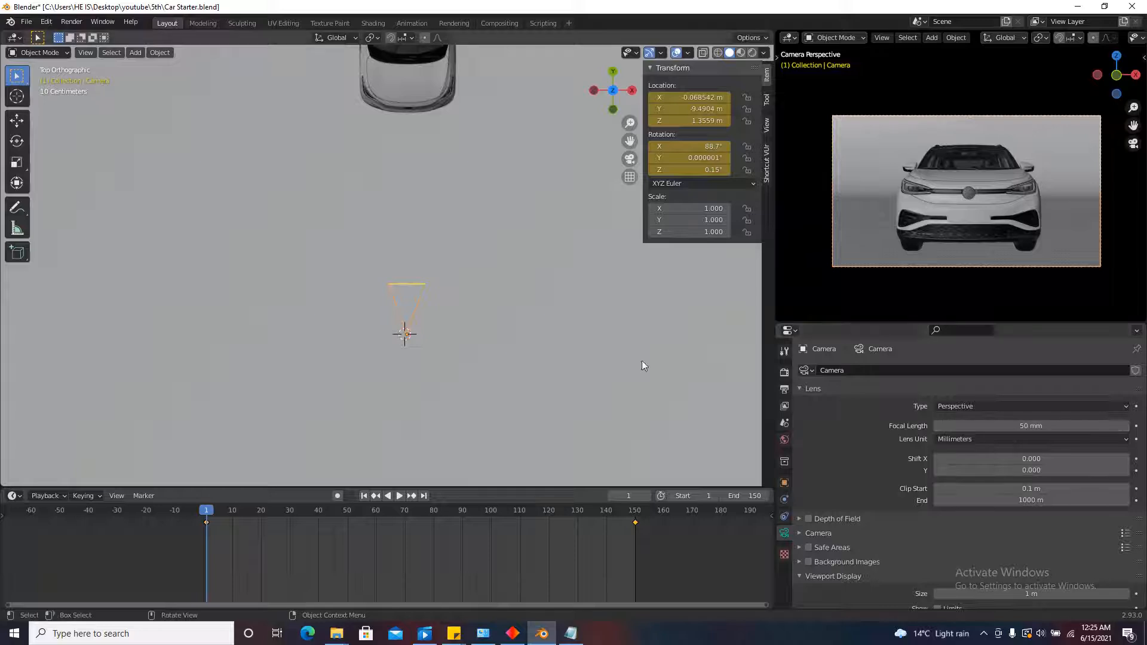
left_click(1040, 426)
type("80")
key("Return")
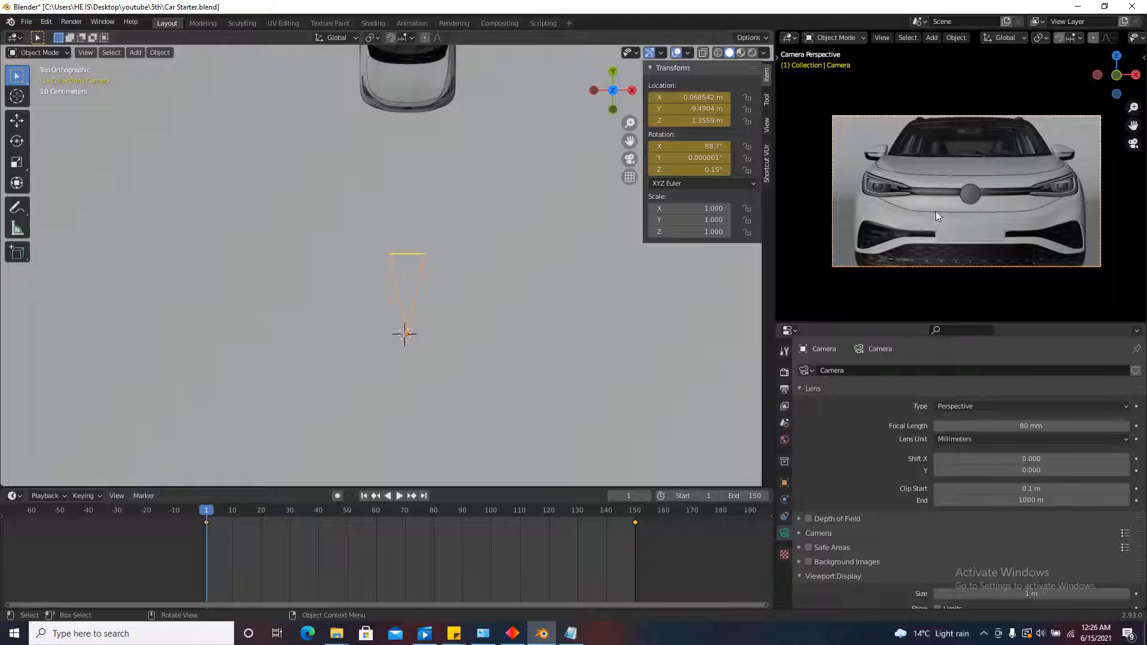
Move the camera about 3.95 m away from the first car along Y and turn it slightly to reframe the car.
key("g")
key("y")
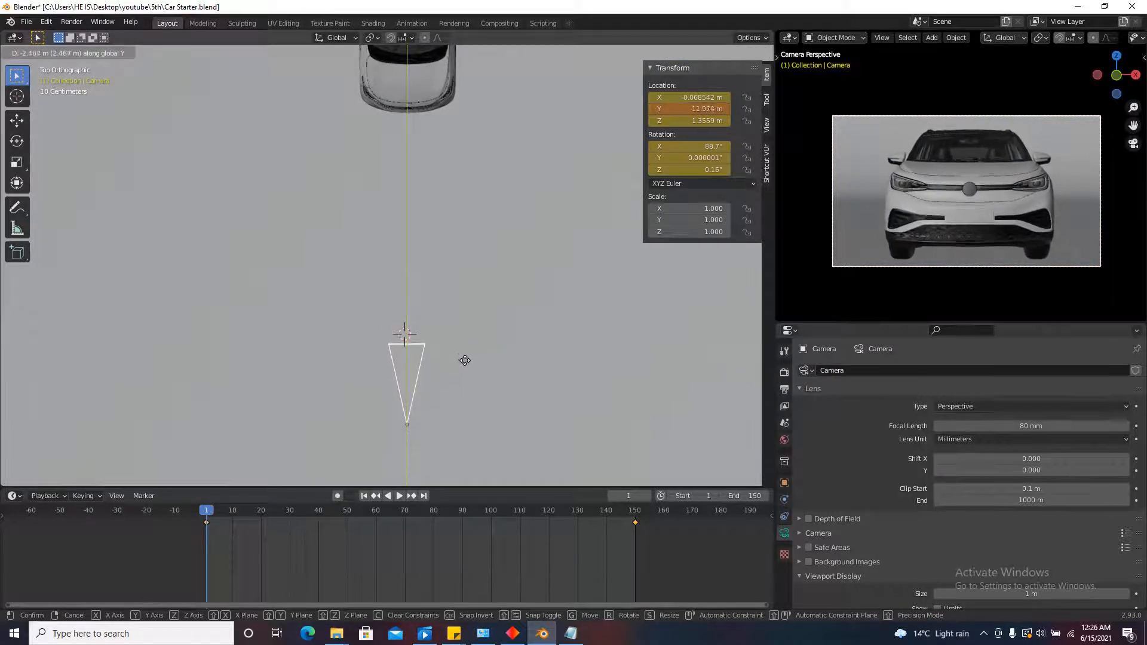
left_click(473, 407)
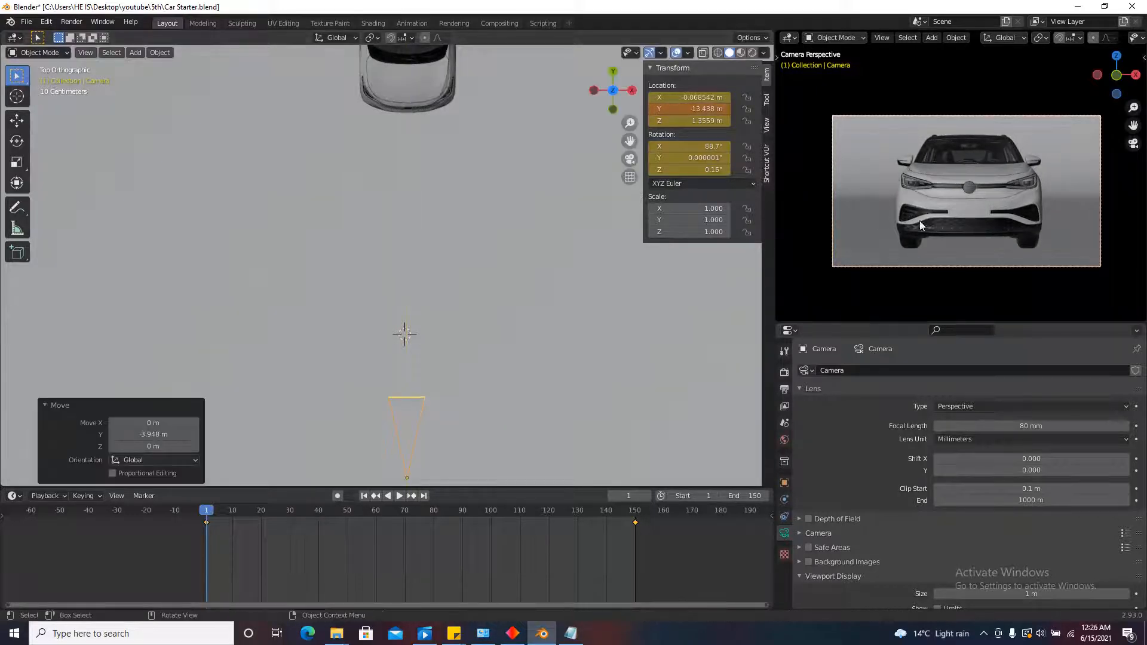
key("Home")
key("shift+grave")
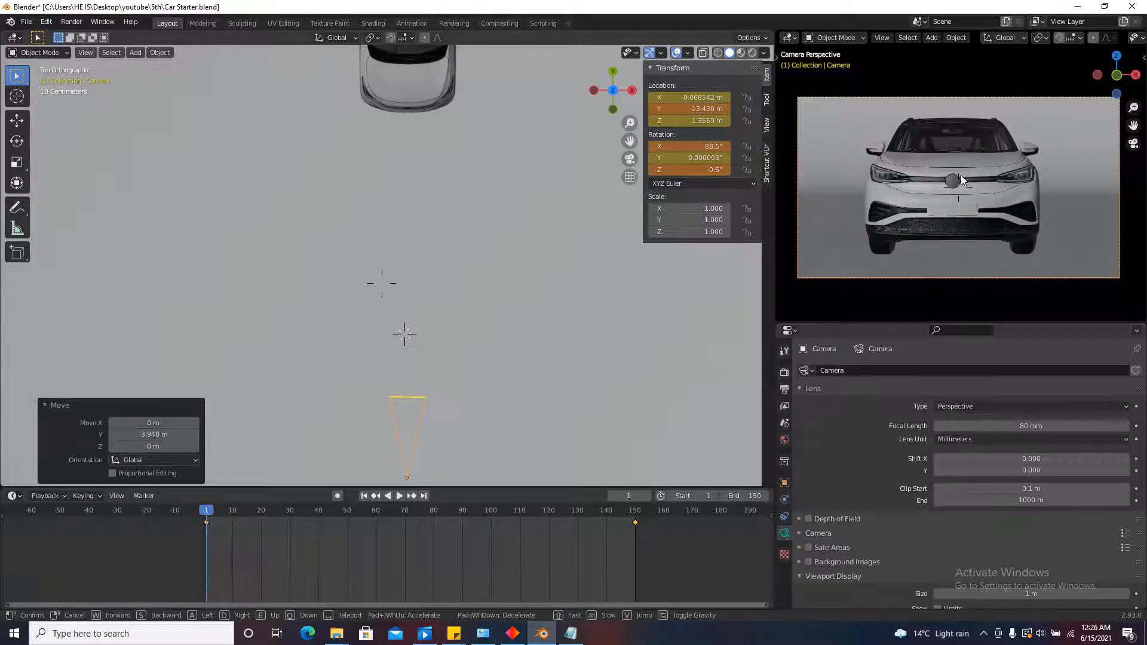
left_click(961, 175)
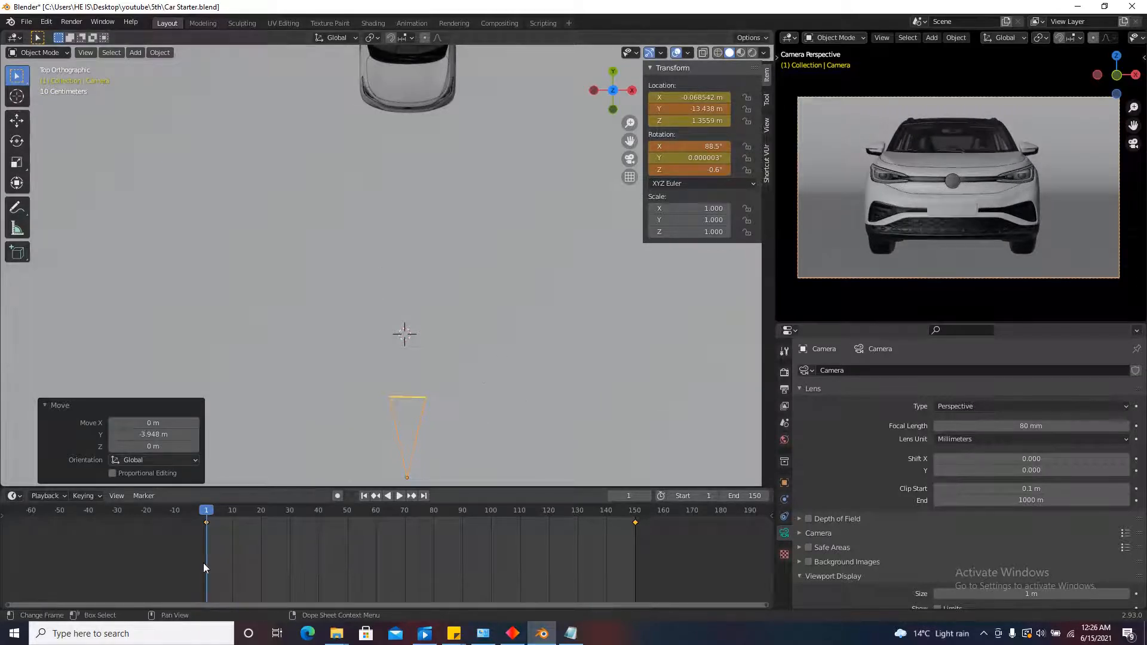
Replace the camera's location and rotation keyframes at frame 1 with its current position and angle.
right_click(691, 110)
left_click(692, 112)
right_click(693, 160)
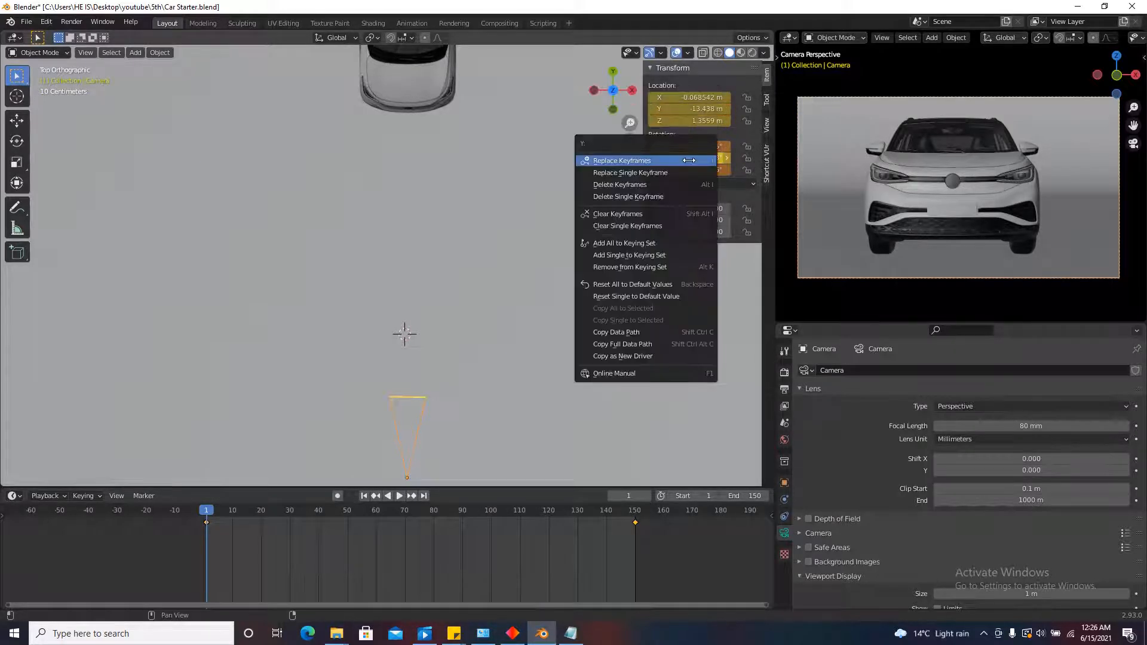
left_click(693, 161)
Delete the camera's keyframe at frame 150.
left_click(640, 528)
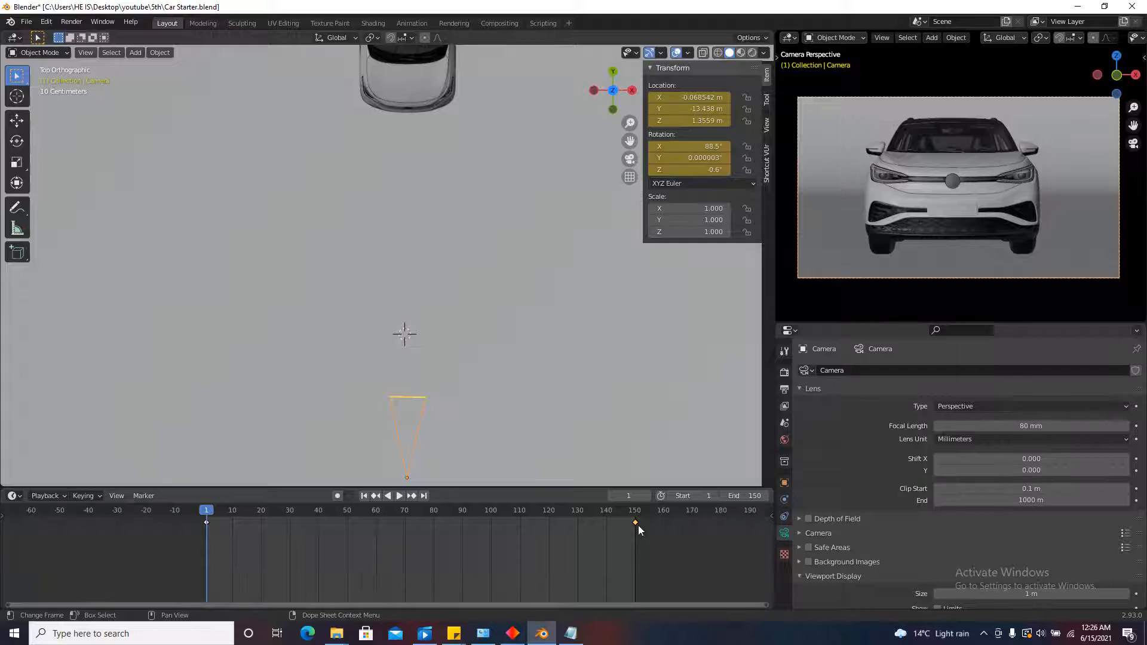
key("x")
left_click(639, 525)
At frame 150, move the camera about 1.22 m along Y toward the car and insert location and rotation keyframes.
left_click(424, 498)
key("g")
key("y")
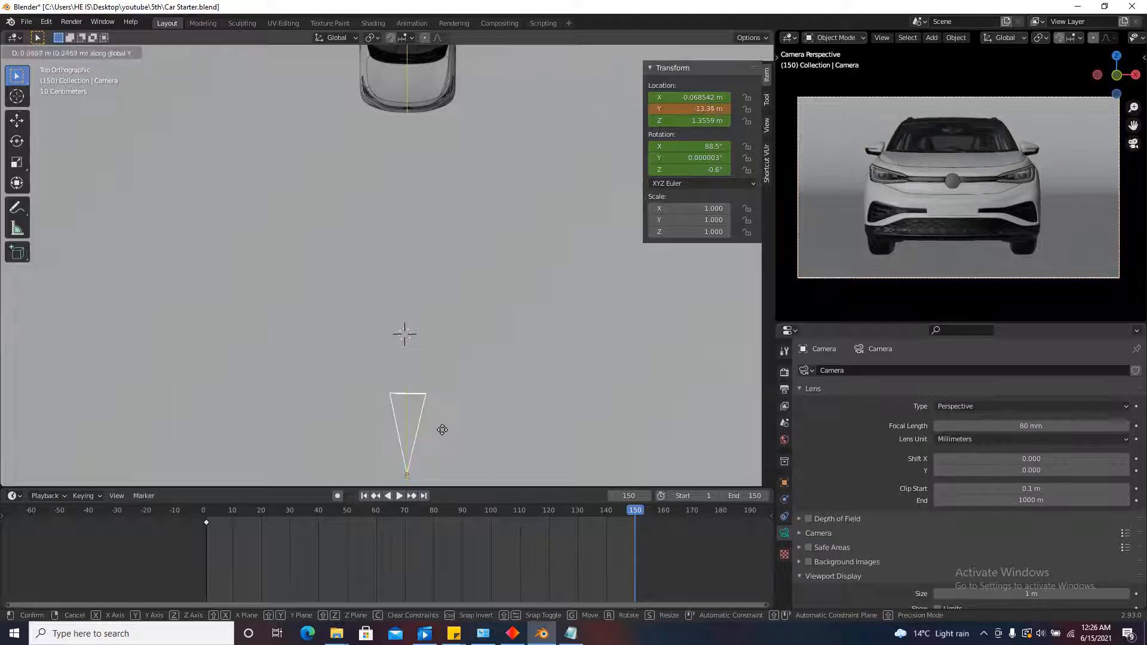
left_click(441, 390)
right_click(695, 117)
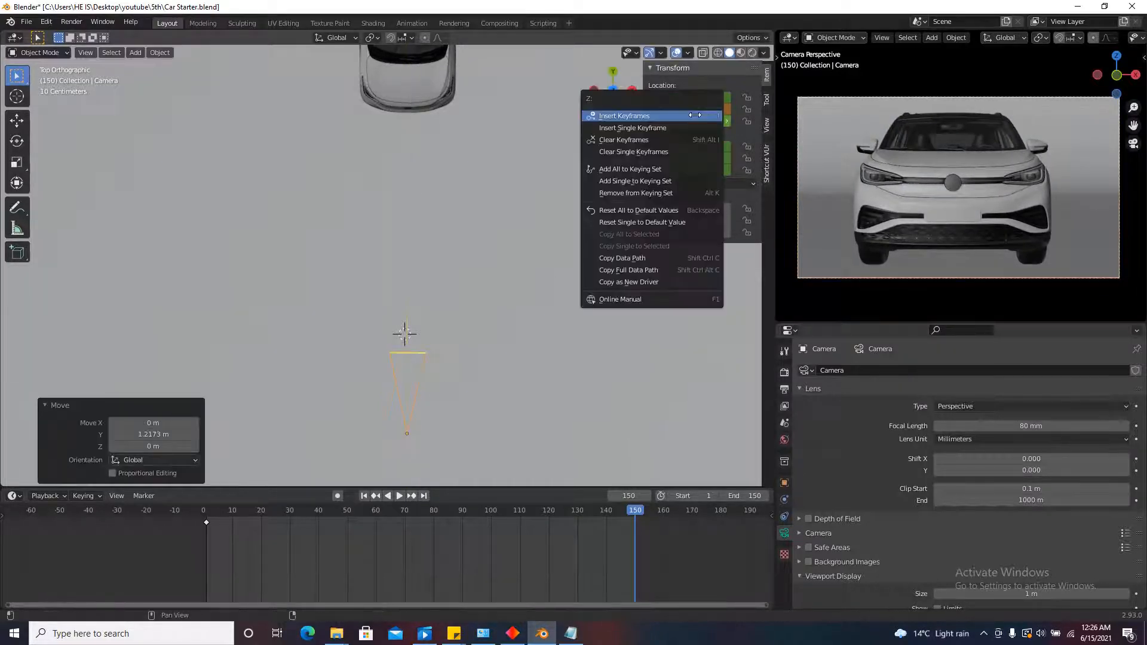
left_click(695, 115)
right_click(693, 151)
left_click(693, 153)
Play the camera animation to check the new motion and return to frame 1.
key("space")
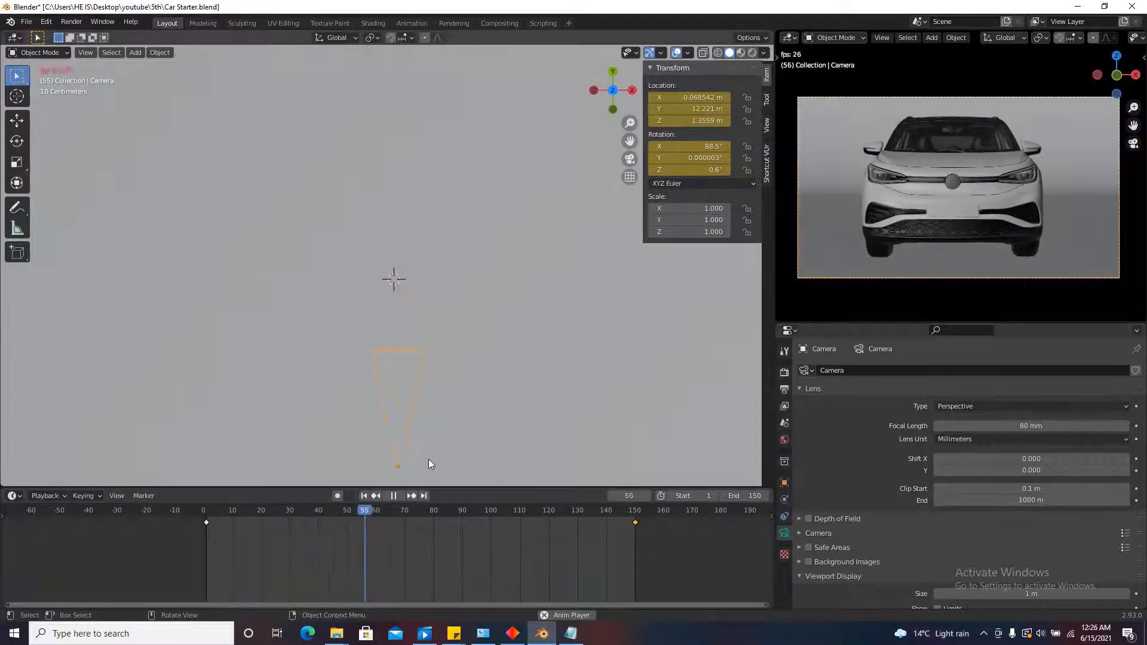
key("space")
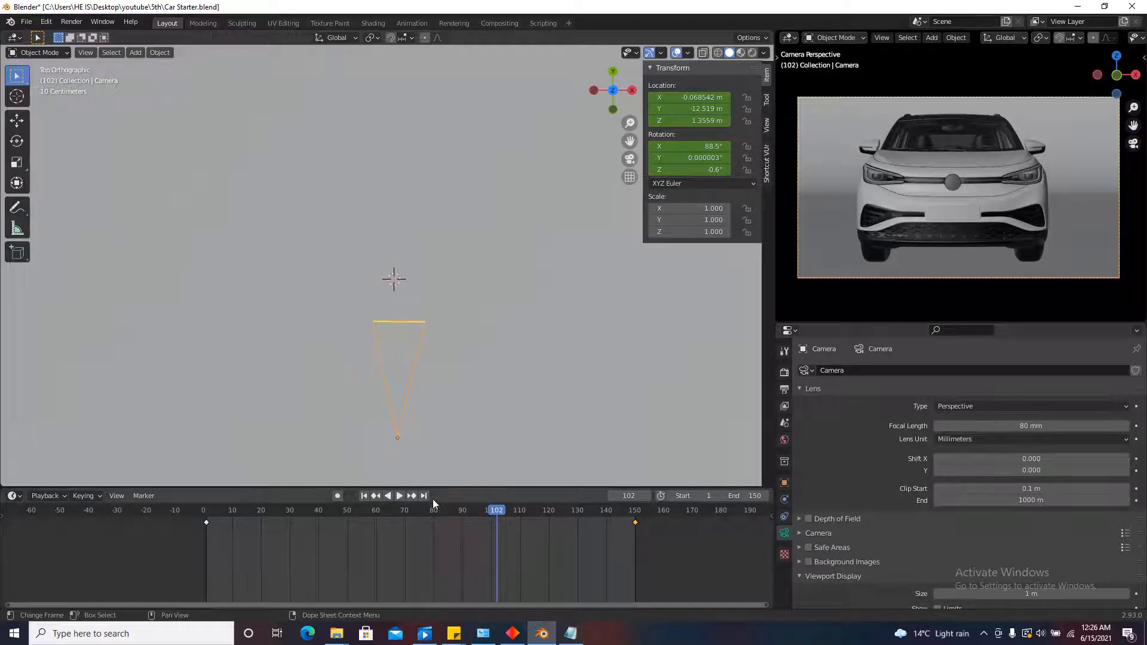
left_click(373, 497)
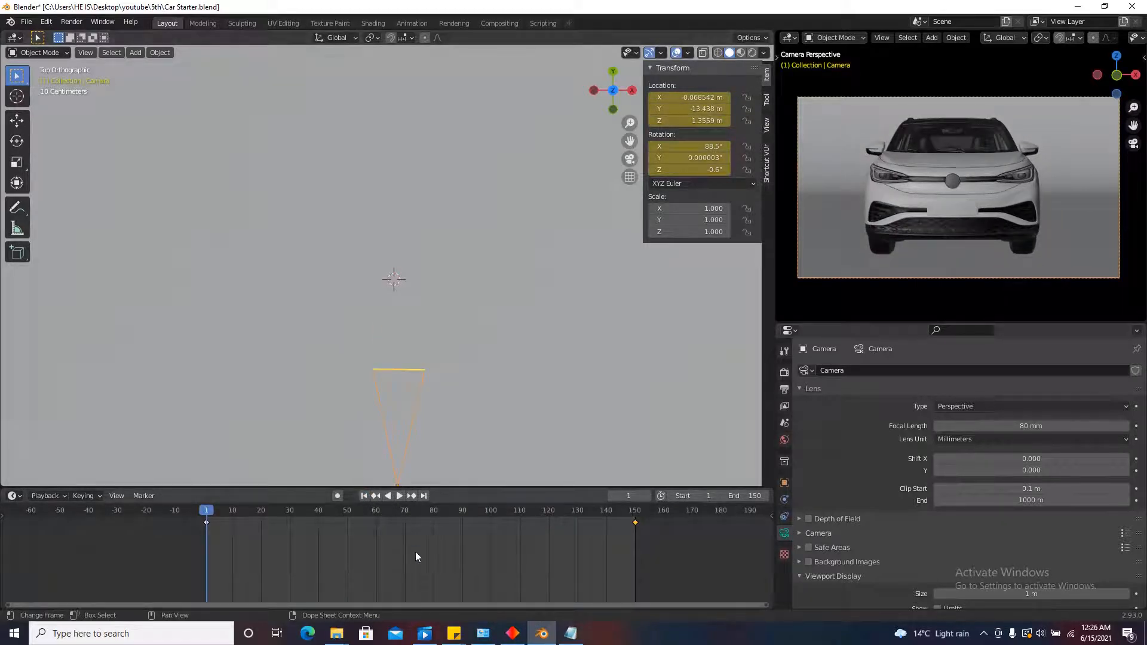
Set the camera's keyframe interpolation to Linear.
key("t")
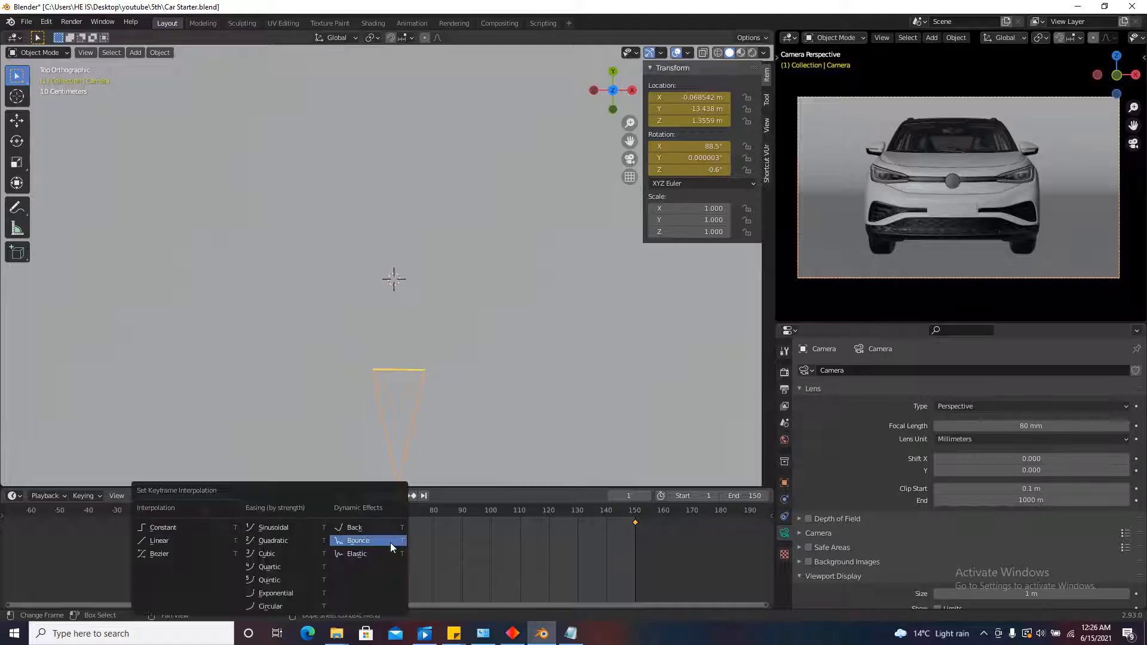
left_click(154, 541)
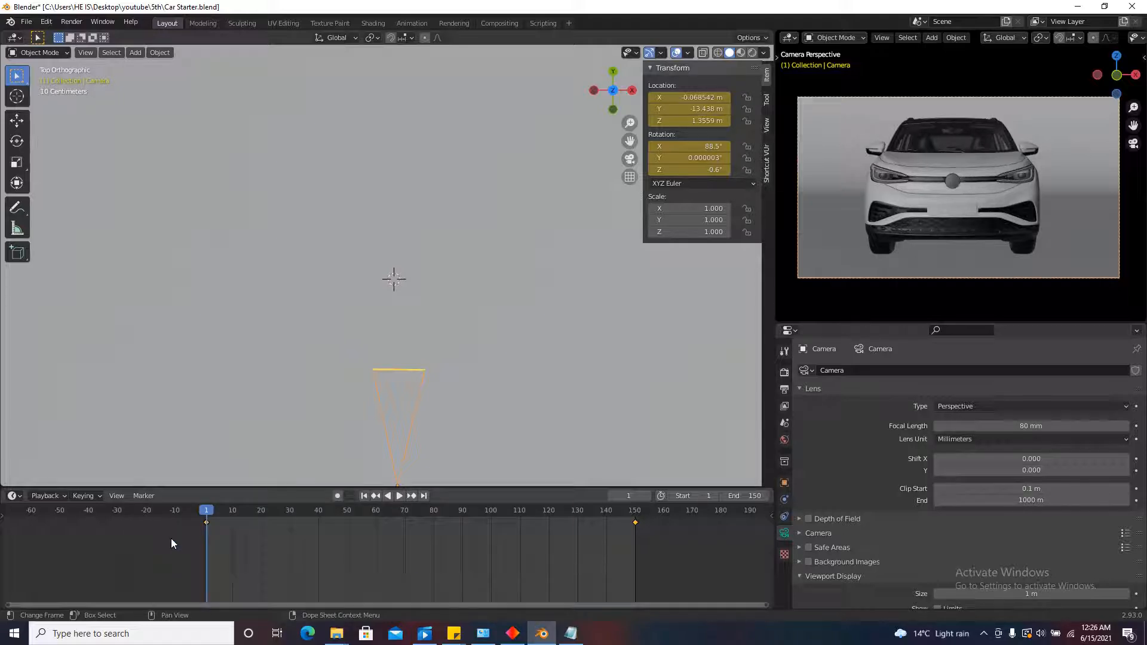
key("t")
left_click(411, 541)
Duplicate the animated camera about 78.5 m along the X axis to the second car set.
scroll(376, 320, "down", 20)
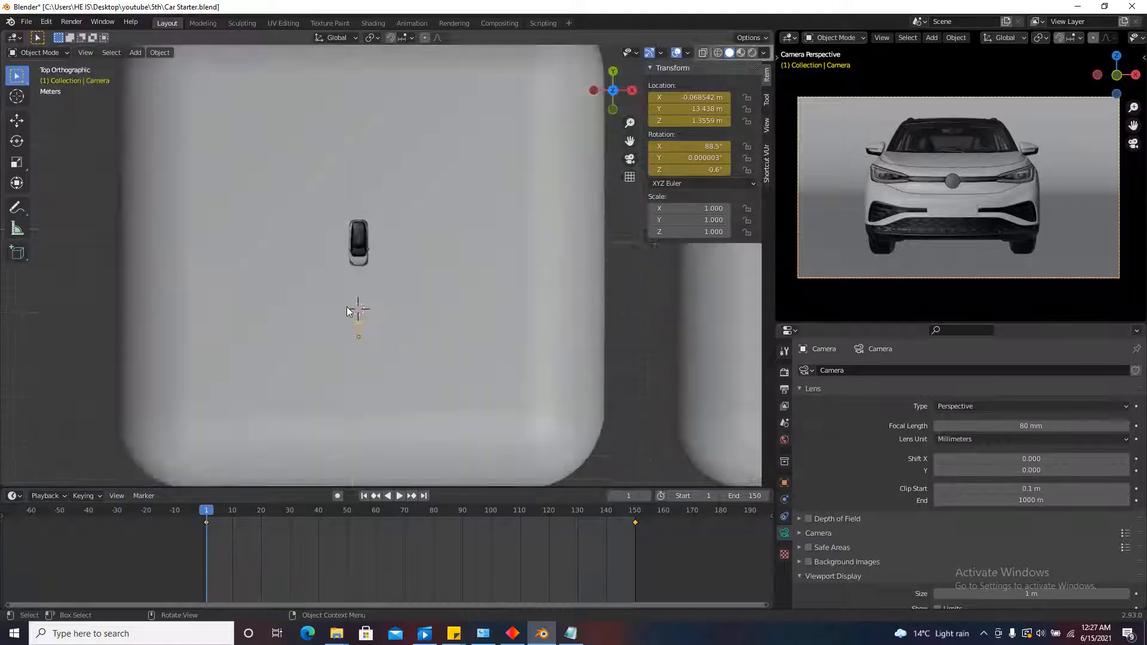
scroll(652, 314, "down", 3)
scroll(558, 302, "up", 2)
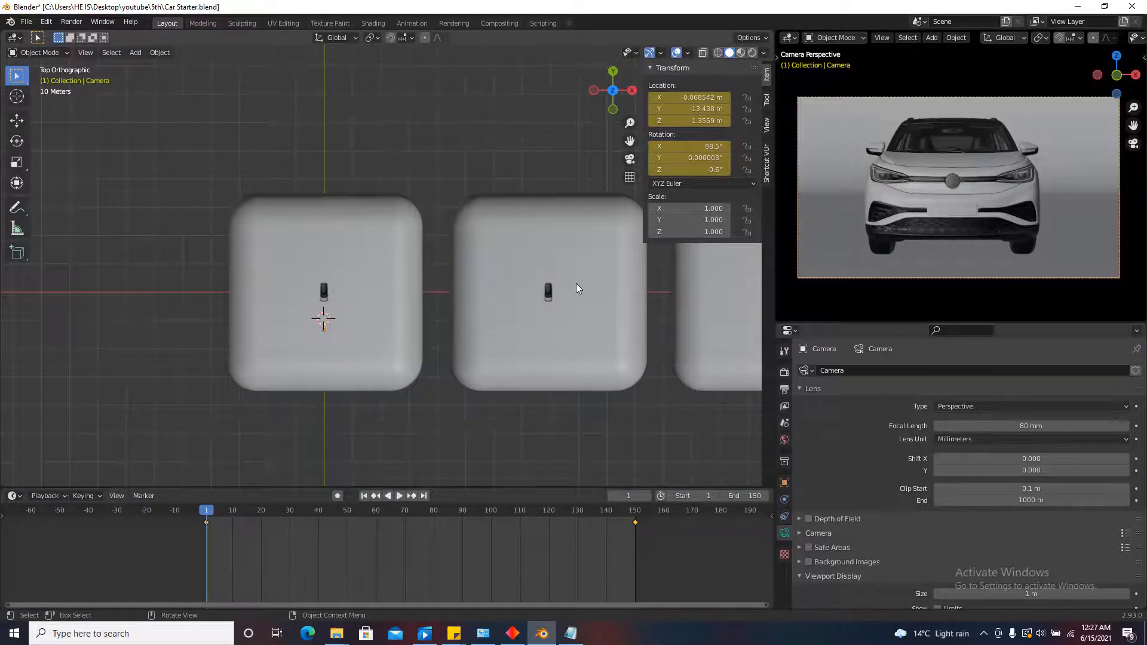
scroll(563, 313, "up", 1)
key("shift+x")
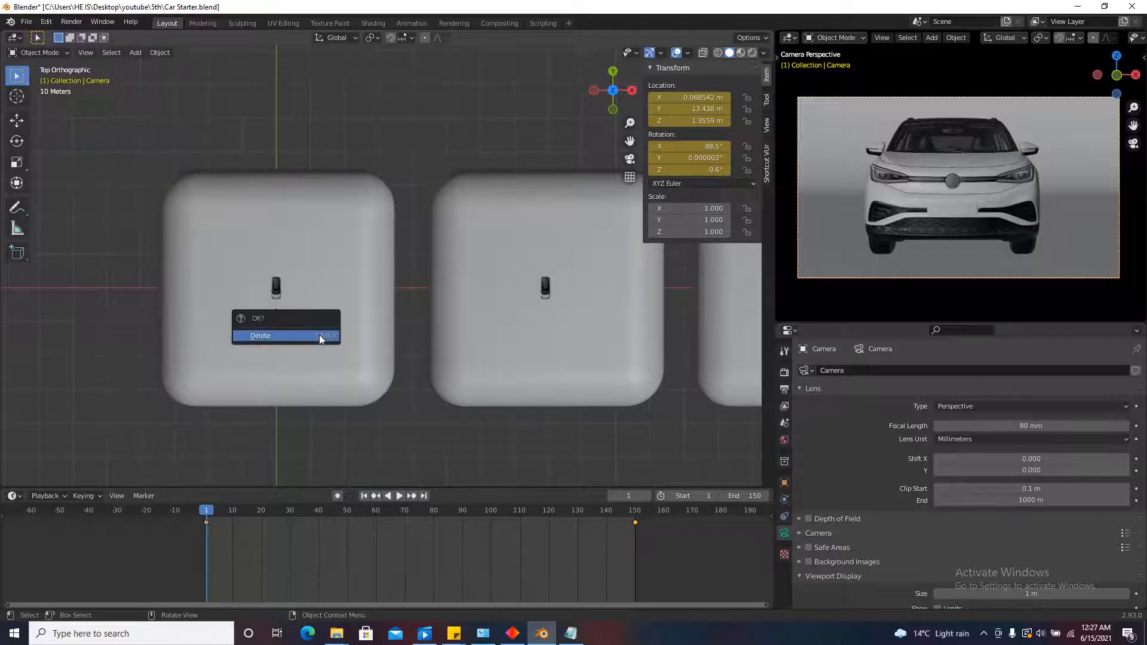
left_click(343, 333)
key("shift+d")
key("x")
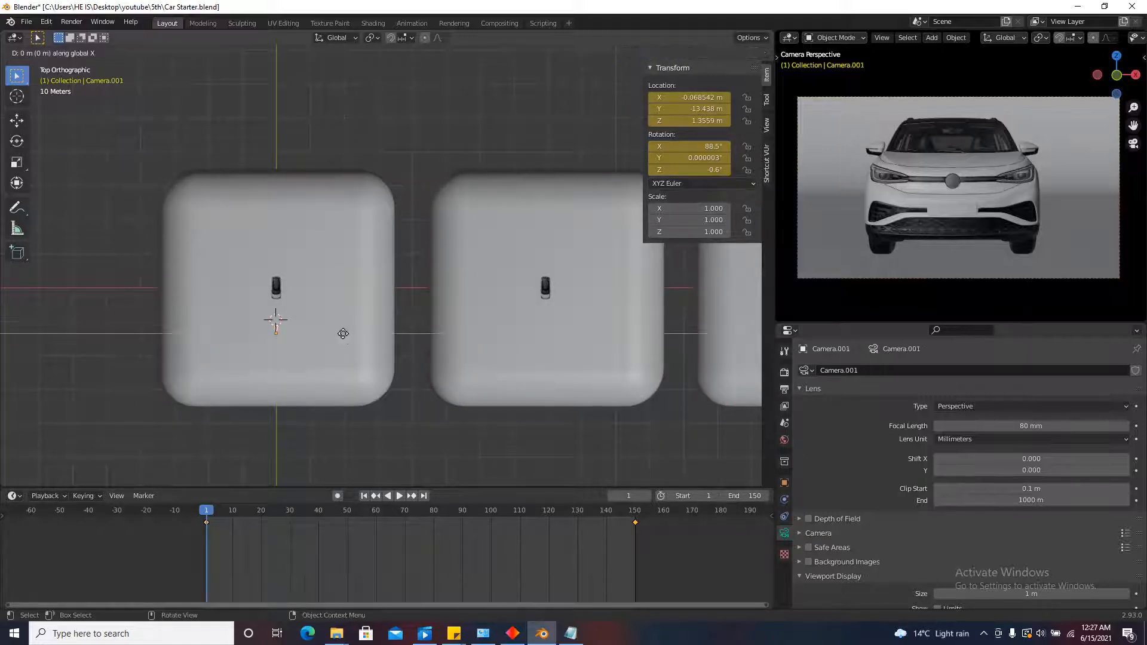
left_click(610, 331)
Shift the duplicated camera about 0.88 m further along X to line it up with the second car.
scroll(547, 333, "up", 5)
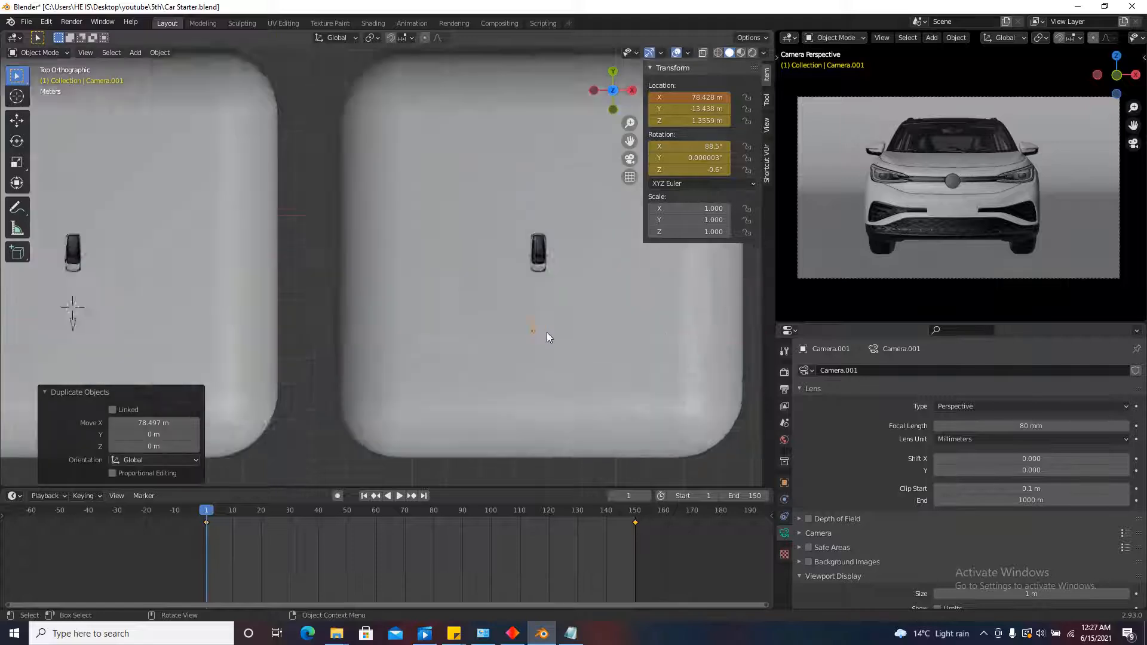
key("g")
key("x")
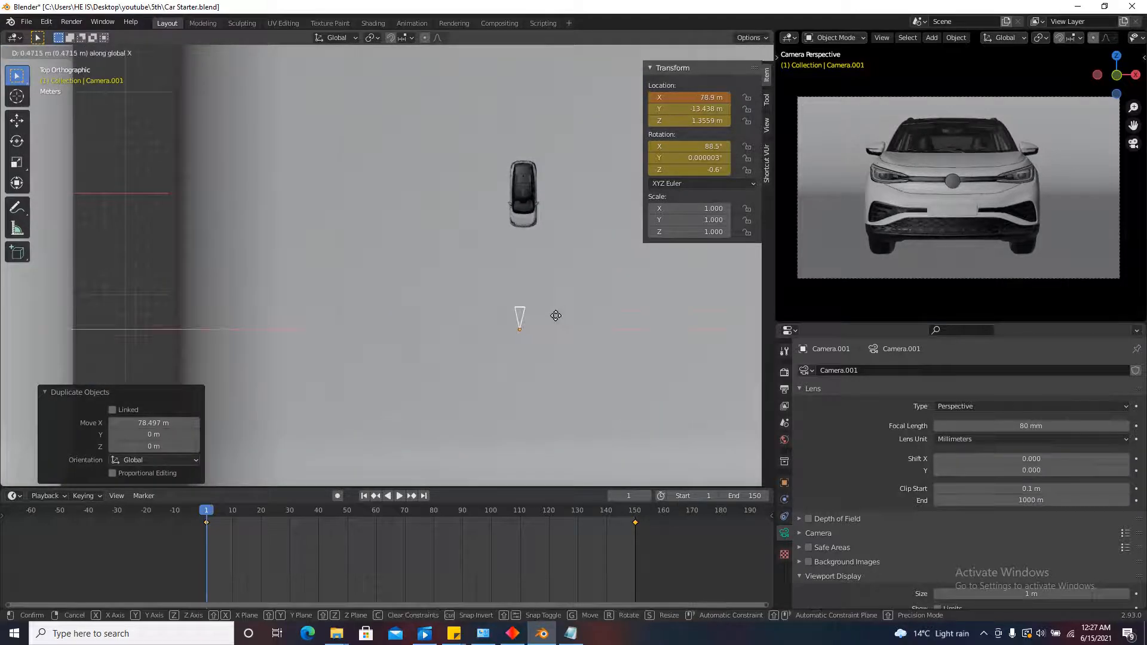
left_click(559, 310)
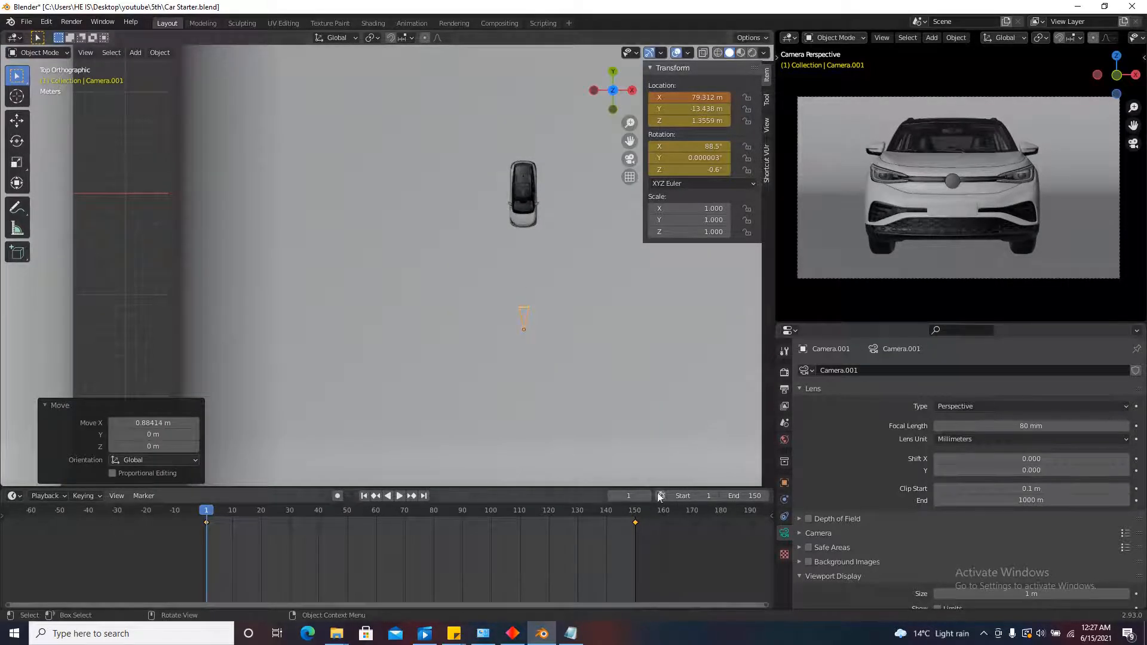
Examine the first and second car sets and the placement of their cameras from several distances.
scroll(535, 346, "down", 6)
middle_click_drag(524, 343, 575, 261)
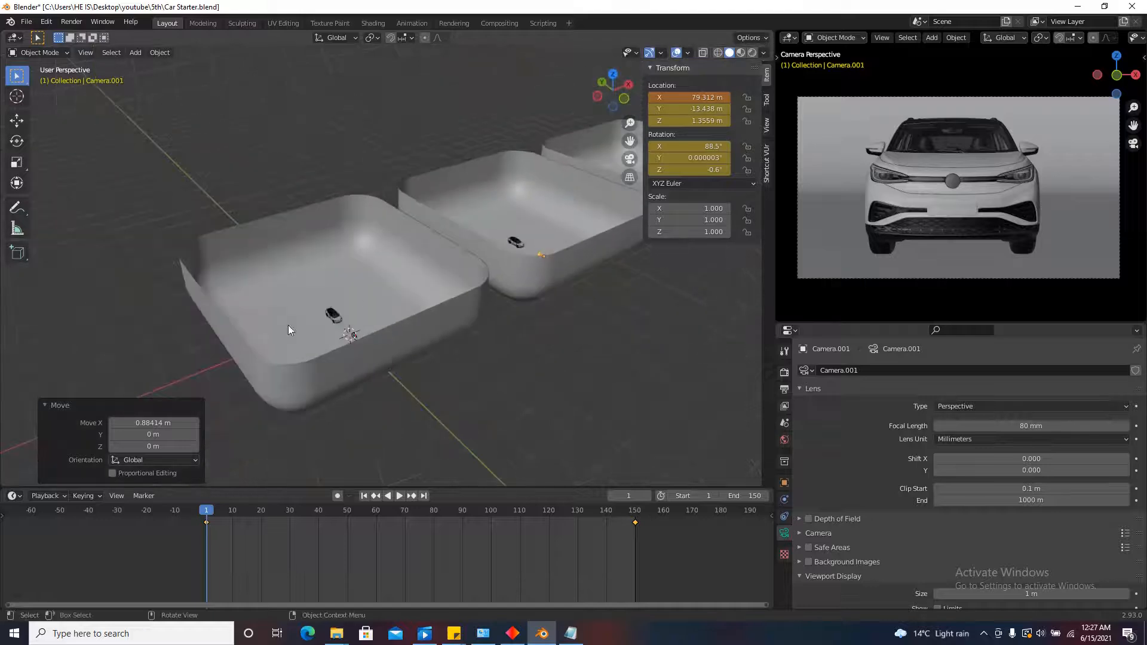
scroll(381, 332, "up", 8)
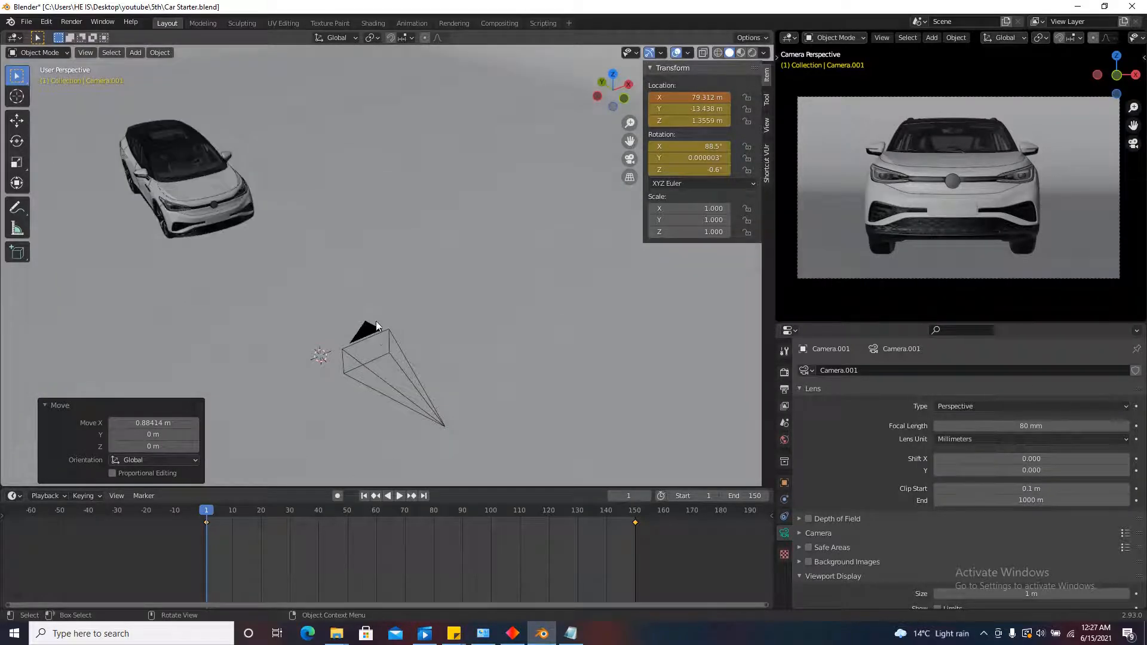
scroll(325, 356, "down", 8)
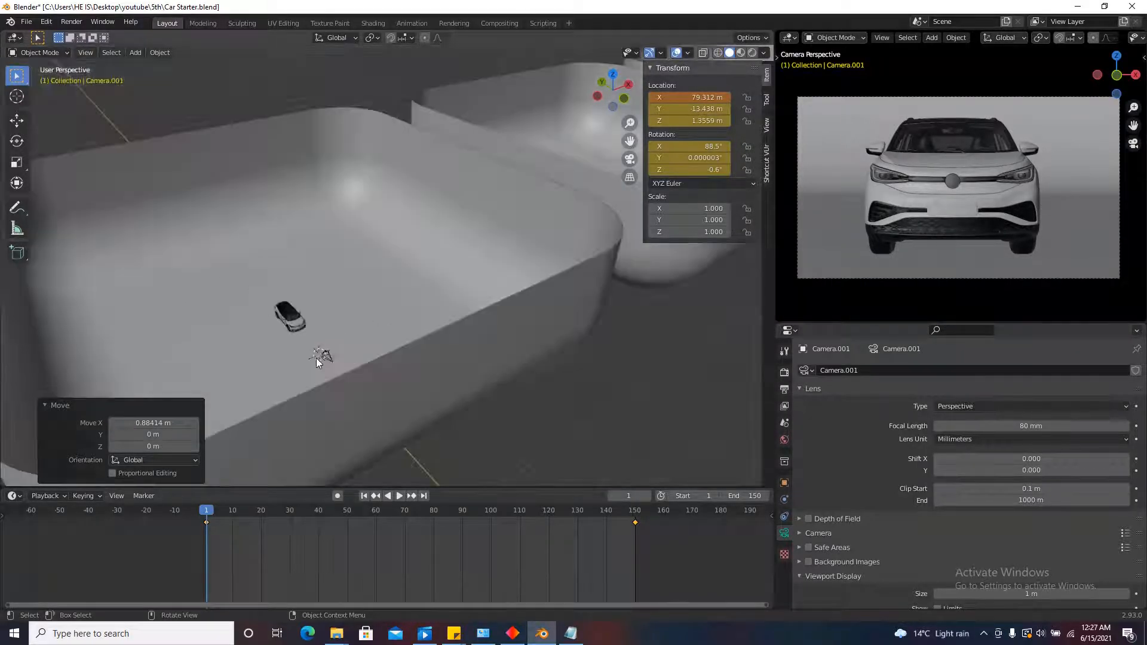
scroll(328, 362, "down", 5)
scroll(491, 311, "up", 7)
scroll(491, 315, "up", 3)
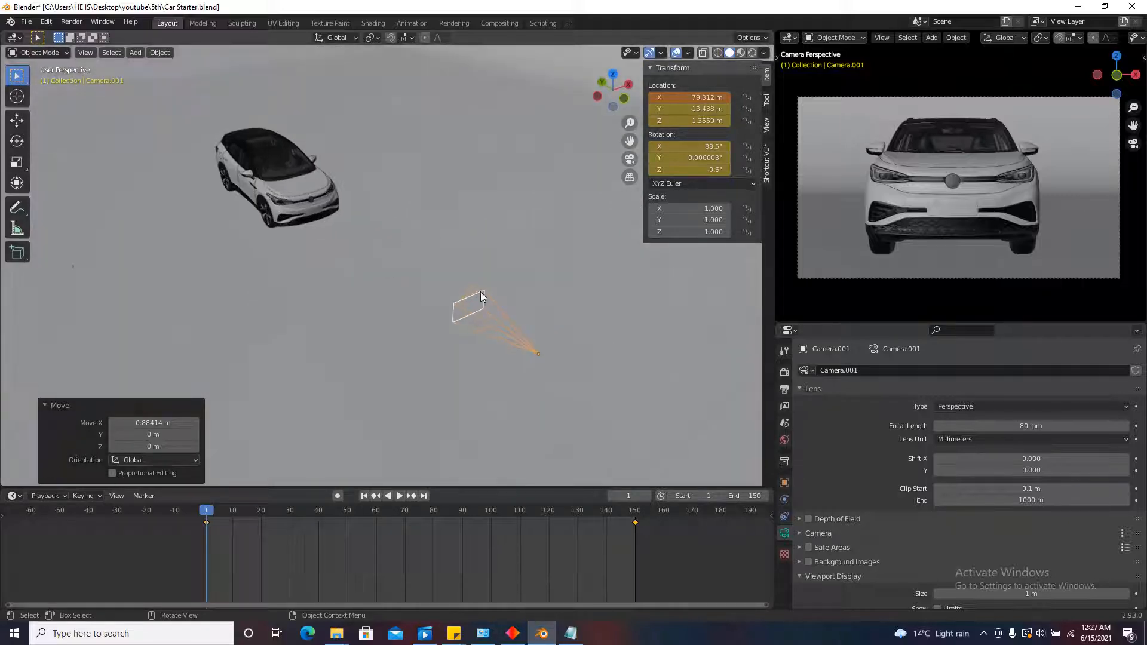
left_click(473, 292)
scroll(502, 280, "down", 2)
scroll(515, 273, "down", 6)
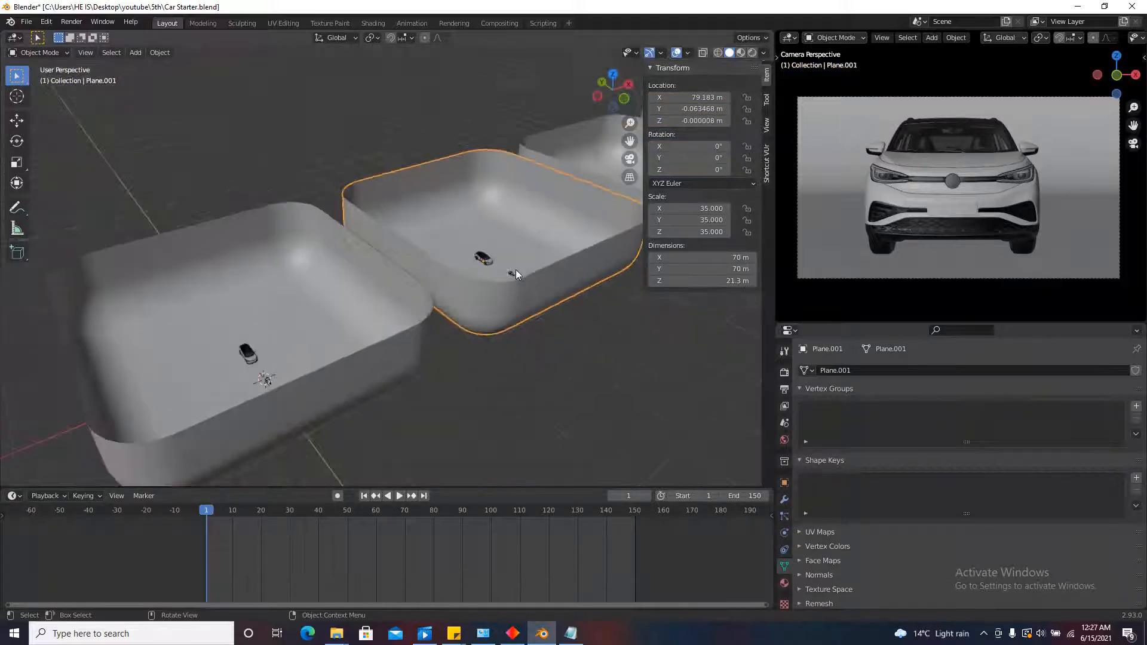
scroll(299, 332, "up", 5)
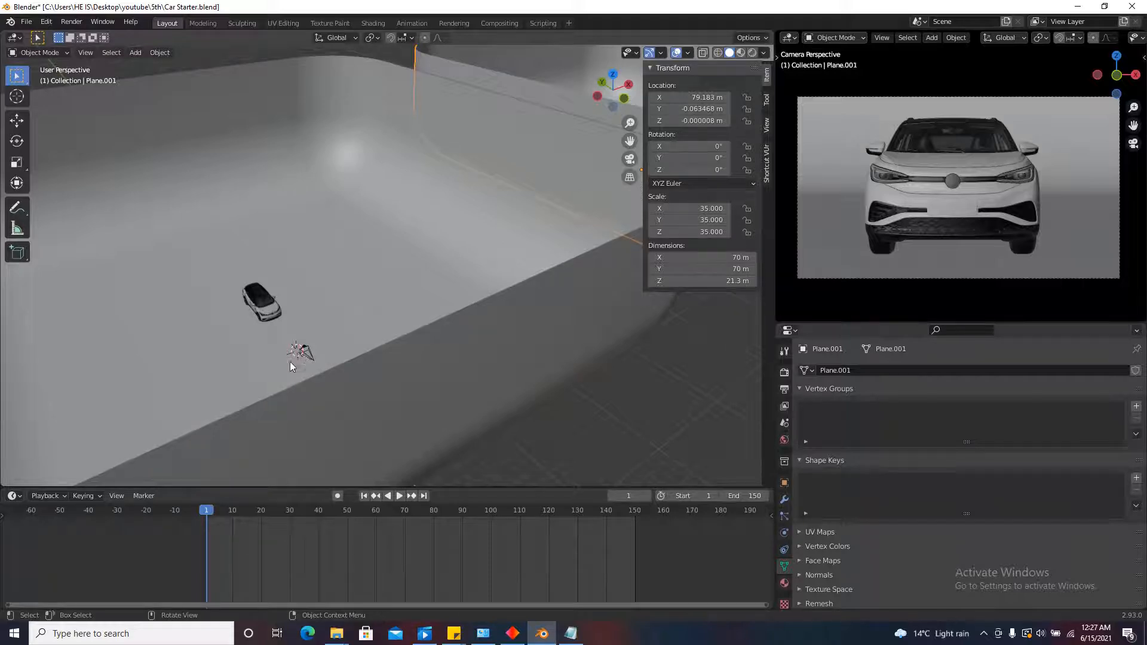
scroll(289, 361, "down", 5)
scroll(508, 249, "up", 7)
Select the second car set's camera and make Camera.001 the scene's active camera.
left_click(450, 279)
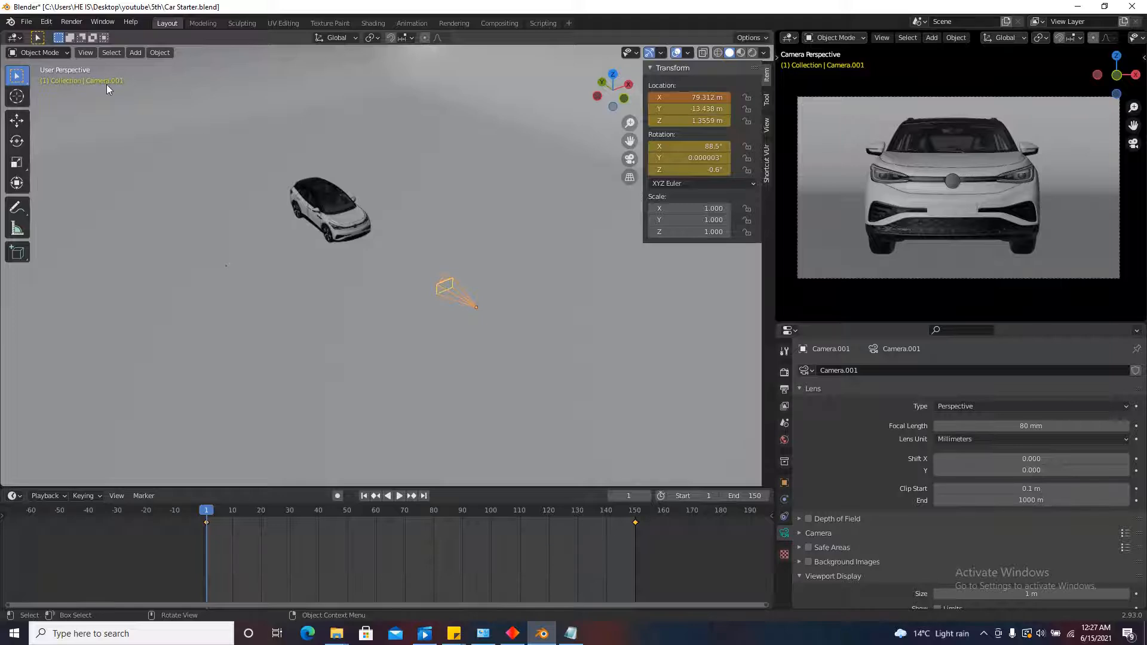
left_click(785, 422)
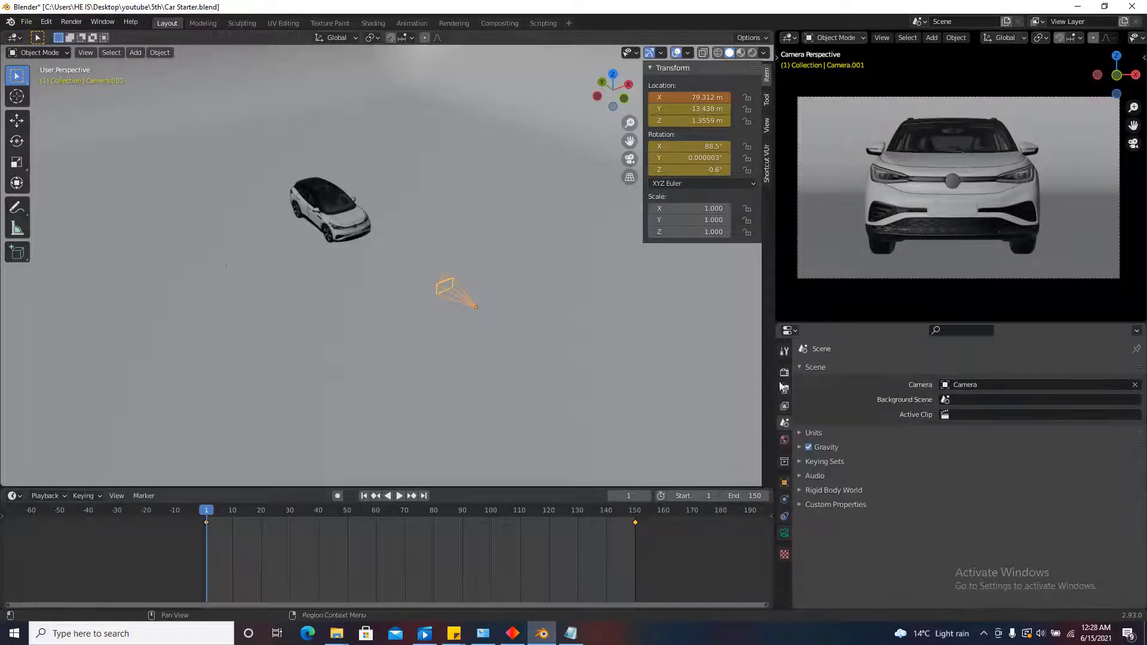
left_click(991, 384)
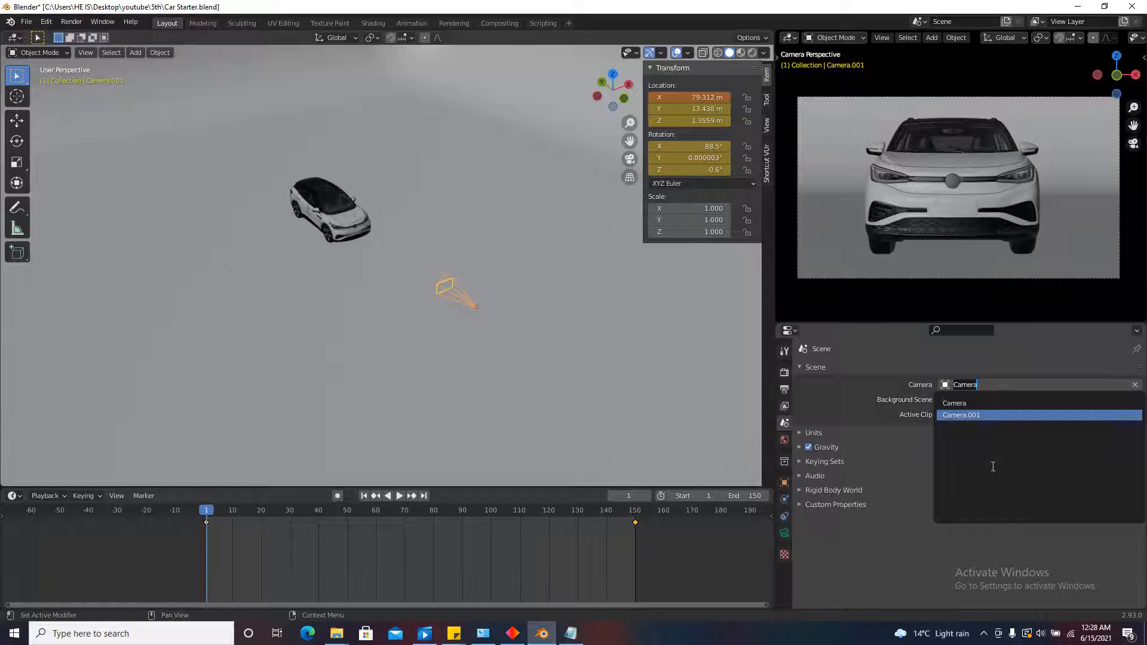
left_click(951, 415)
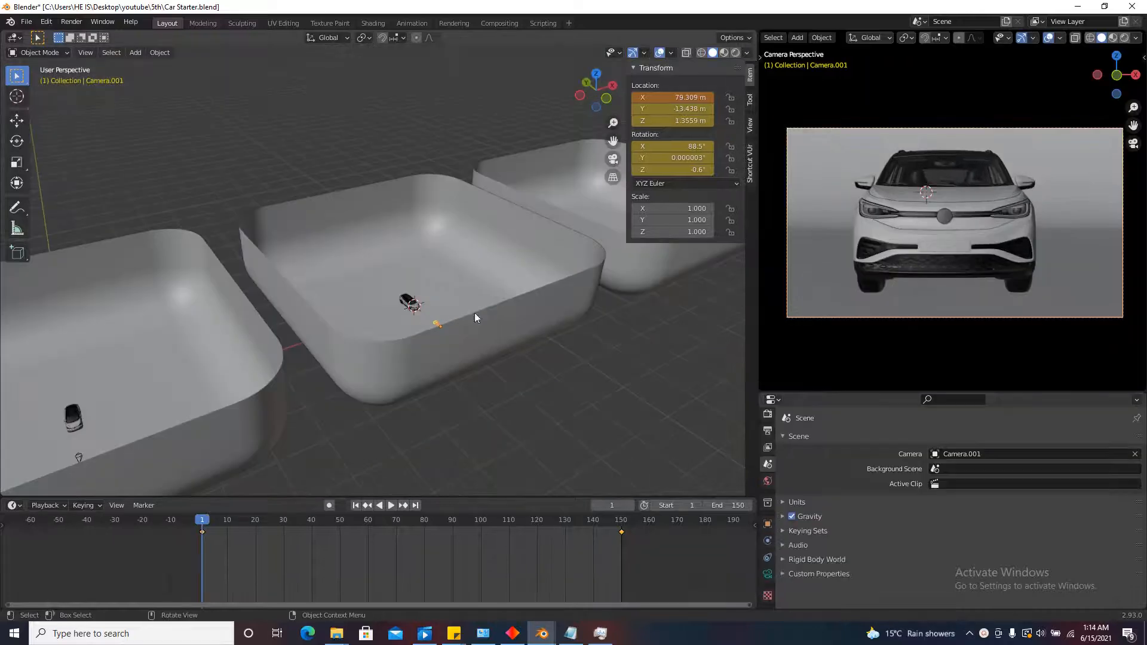
Delete all the keyframes of the second car set's camera.
scroll(442, 311, "up", 2)
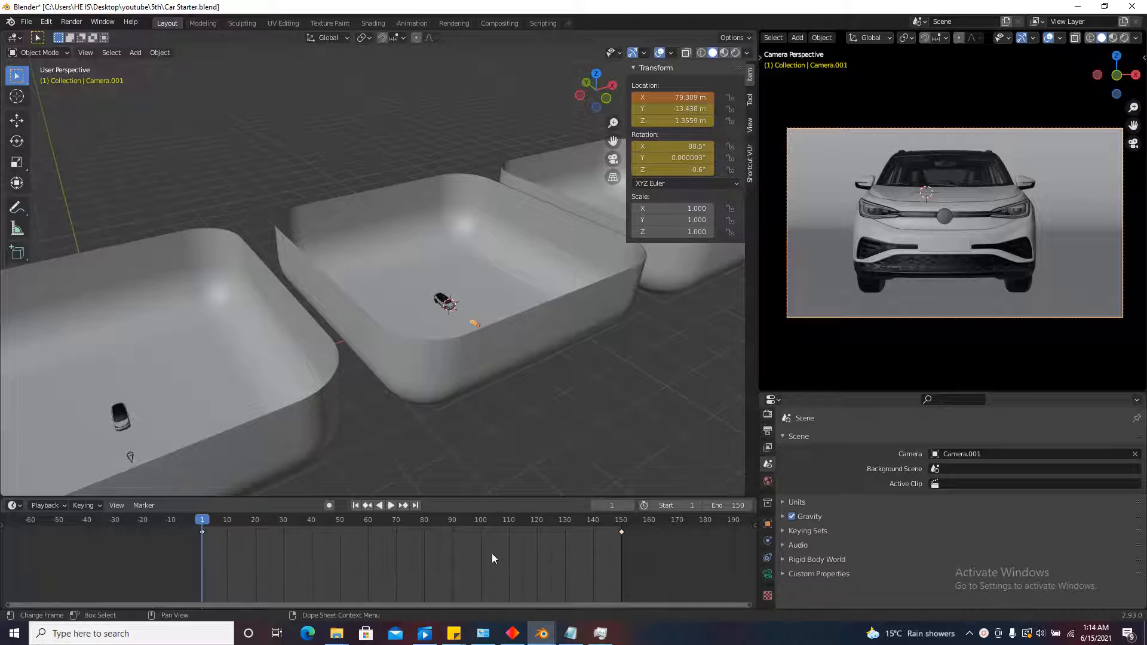
key("x")
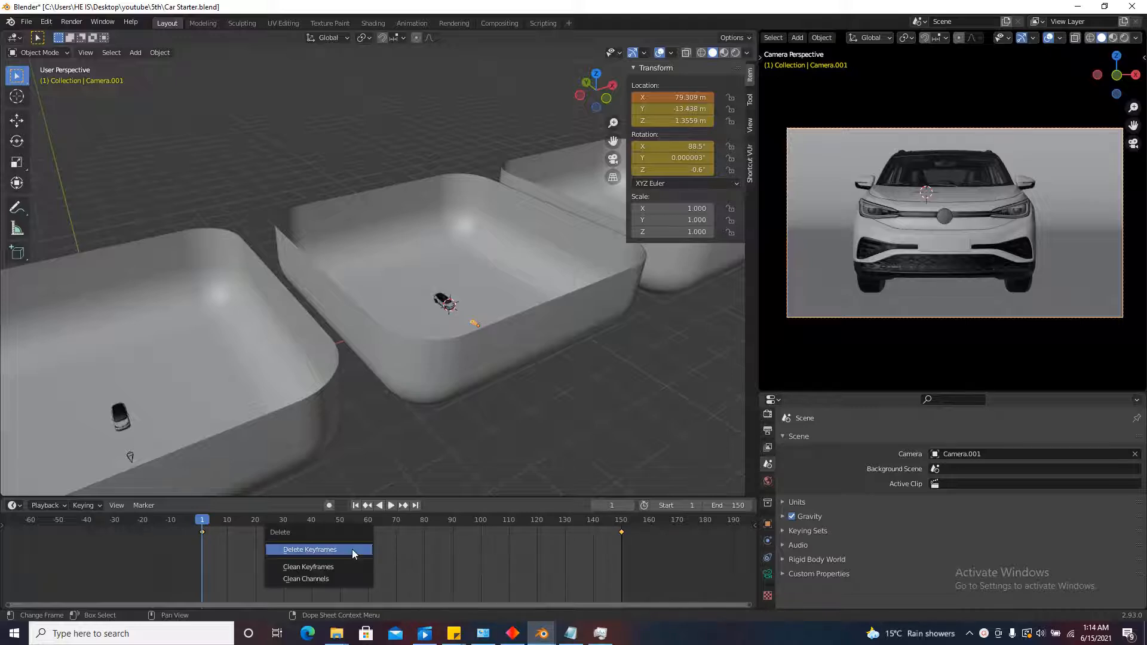
left_click(353, 550)
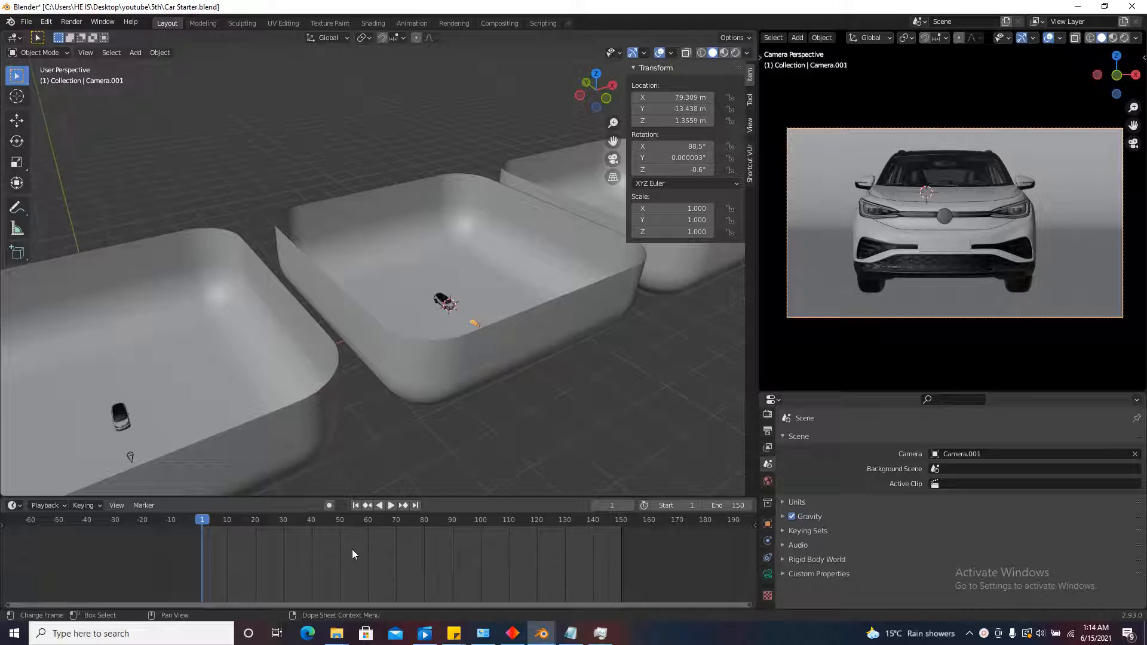
scroll(382, 436, "down", 3)
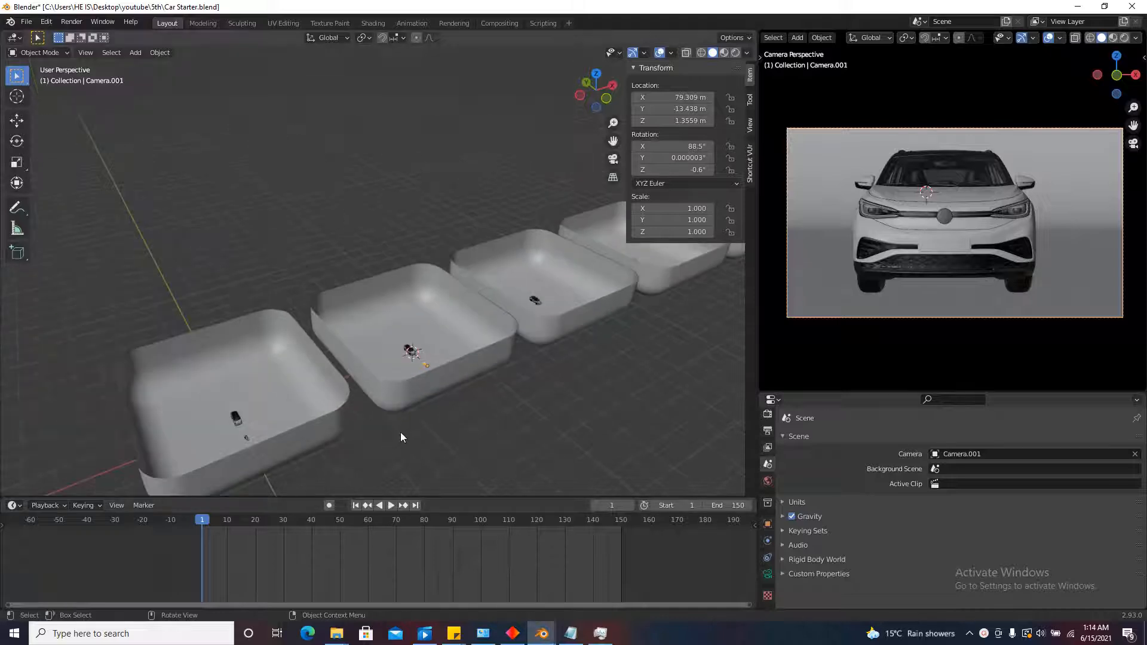
scroll(400, 432, "up", 1)
key("a")
scroll(461, 354, "down", 2)
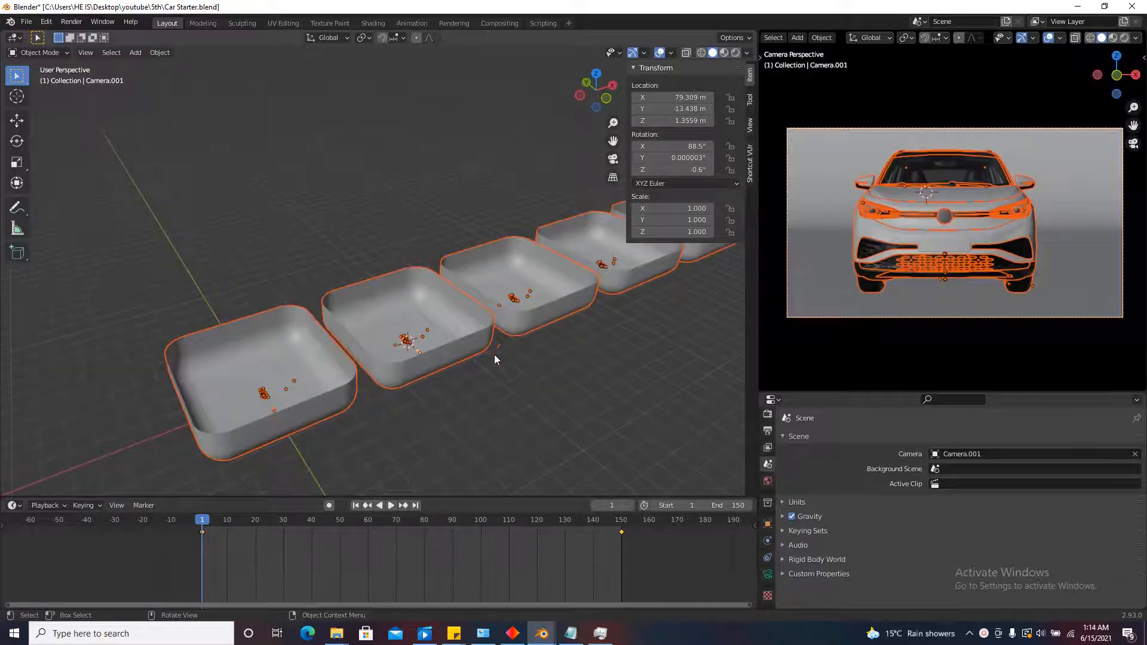
left_click(537, 421)
Place the 3D cursor on the centreline of the second car's hood, as seen from above.
scroll(457, 350, "up", 6)
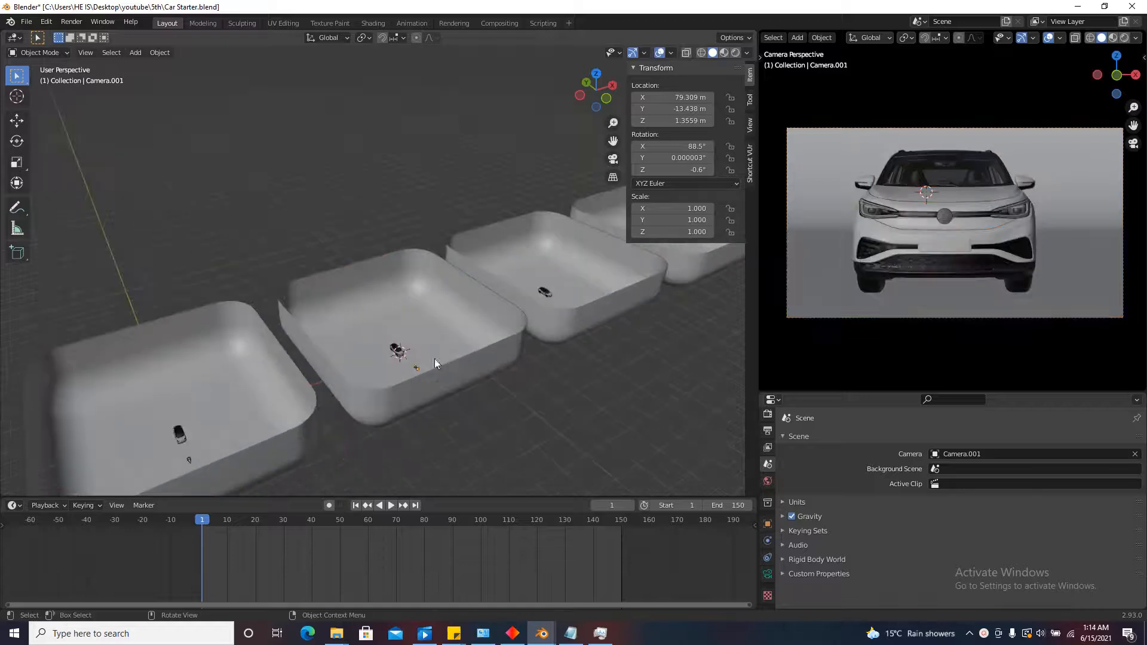
scroll(419, 359, "up", 3)
middle_click_drag(420, 365, 390, 399)
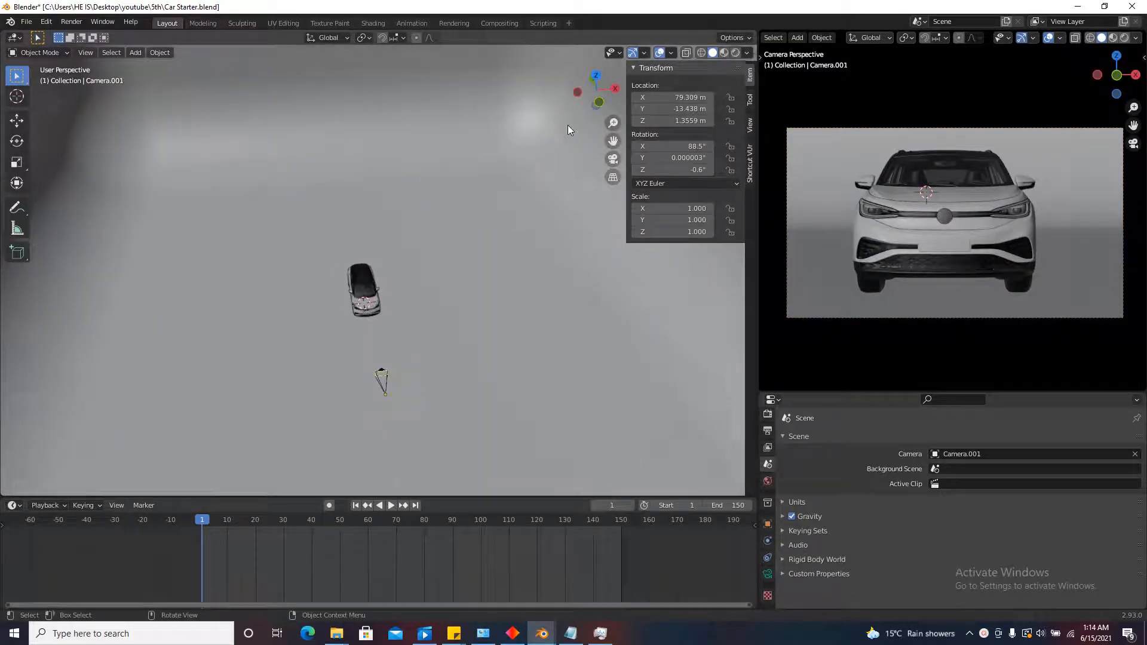
left_click(596, 76)
scroll(420, 232, "up", 4)
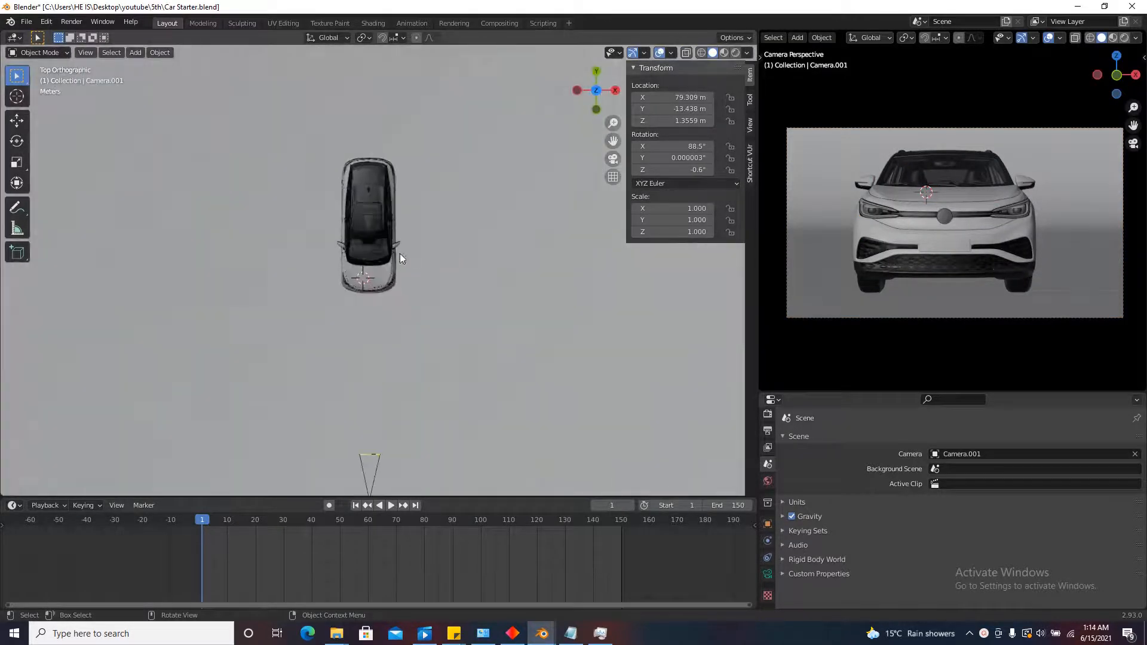
scroll(399, 258, "up", 4)
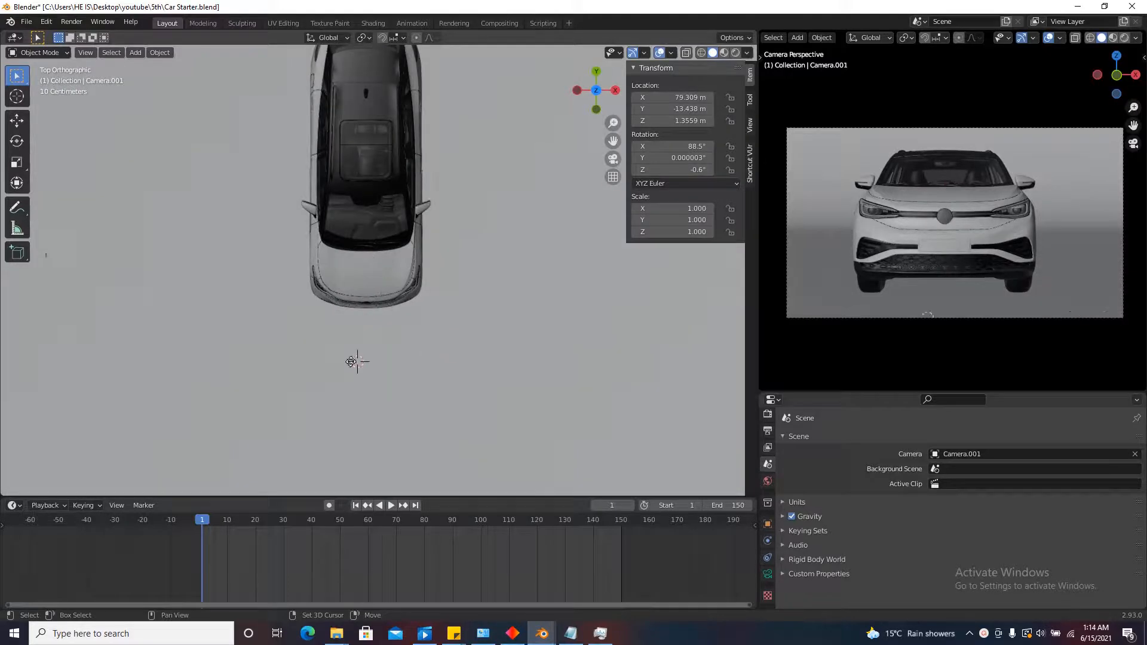
right_click_drag(350, 362, 357, 277, "shift")
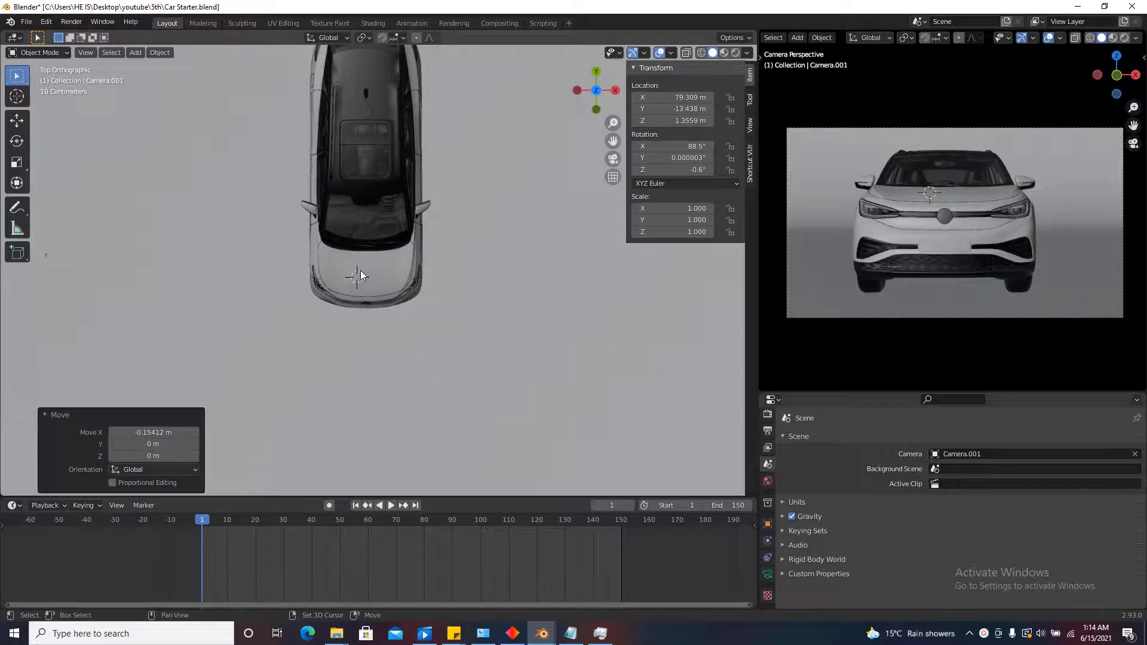
right_click(366, 259, "shift")
Add a sphere empty with a 1 m radius at the 3D cursor on the second car's hood.
middle_click_drag(387, 272, 256, 183)
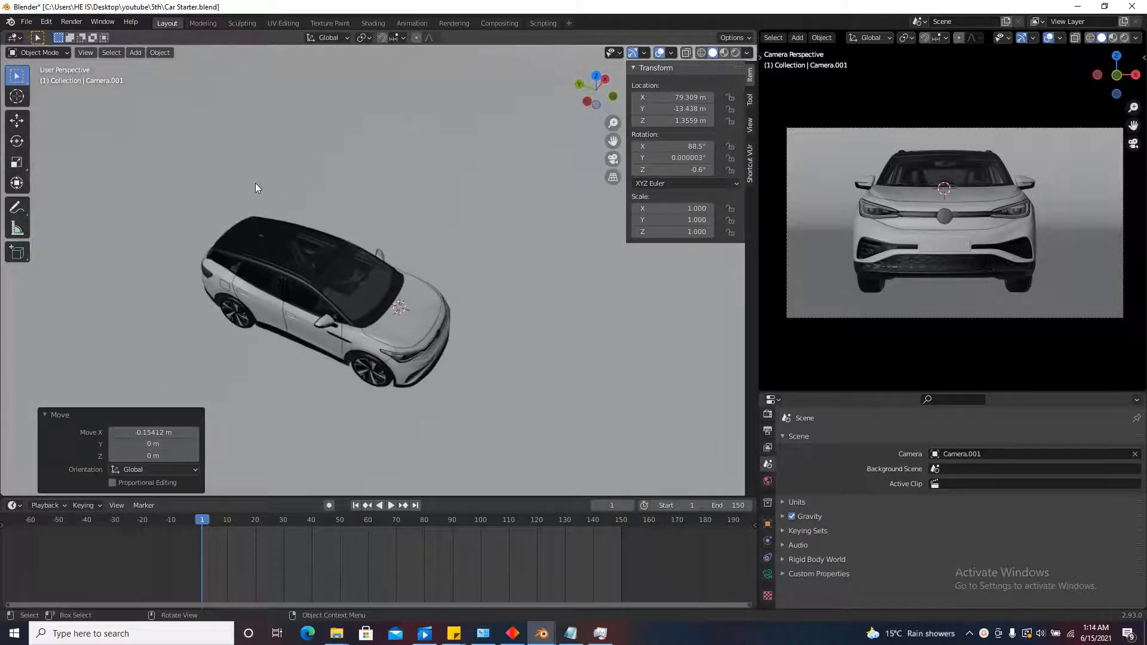
left_click(134, 53)
mouse_move(193, 189)
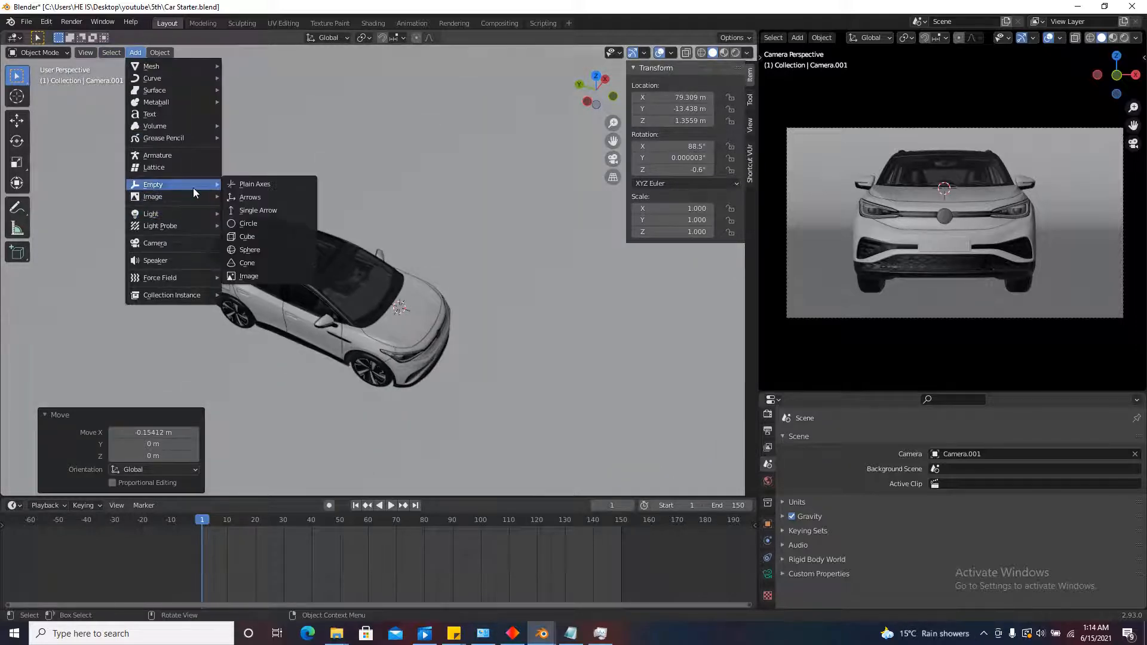
left_click(249, 250)
middle_click_drag(249, 253, 510, 361)
scroll(434, 333, "up", 4)
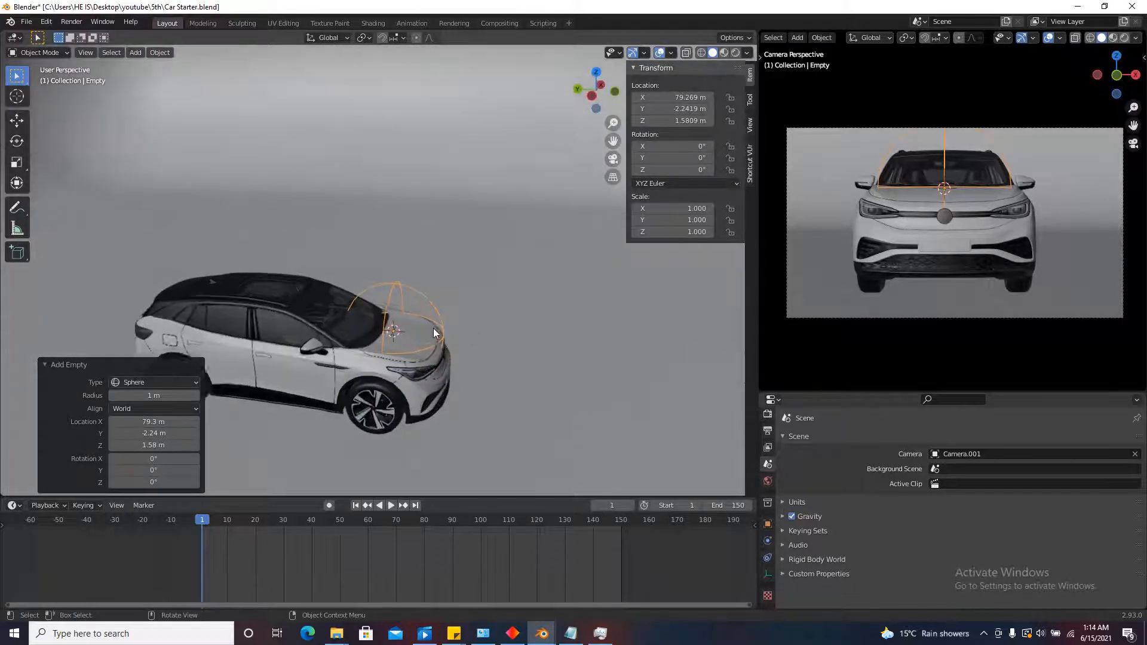
Move the sphere empty about 0.68 m along its local Y axis toward the windshield.
scroll(436, 330, "down", 3)
middle_click_drag(436, 331, 413, 321)
scroll(414, 320, "up", 5)
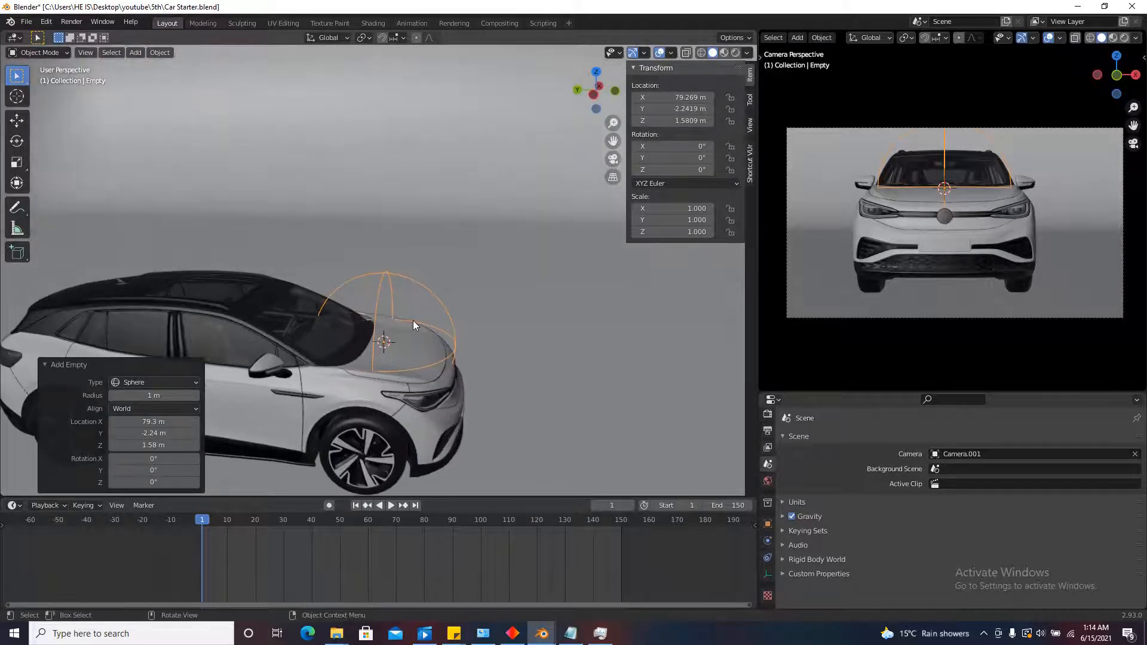
key("g")
key("y")
key("y")
left_click(369, 335)
Add a Track To constraint to the second car's camera with the sphere empty as its target.
scroll(399, 348, "down", 2)
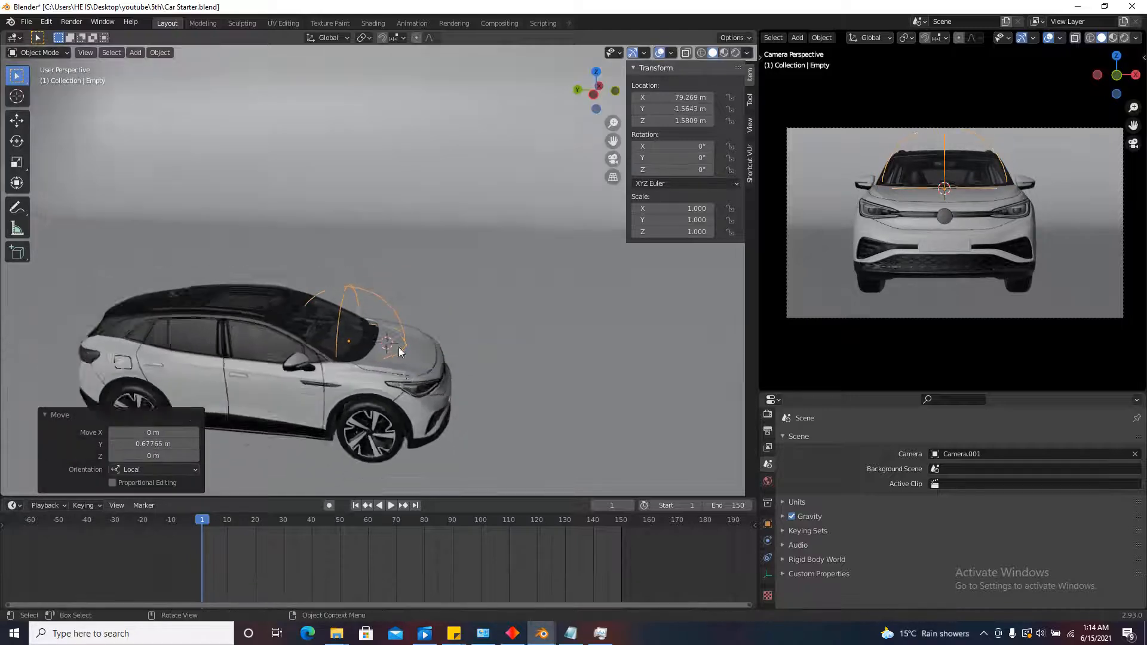
scroll(399, 351, "down", 3)
middle_click_drag(399, 352, 389, 415)
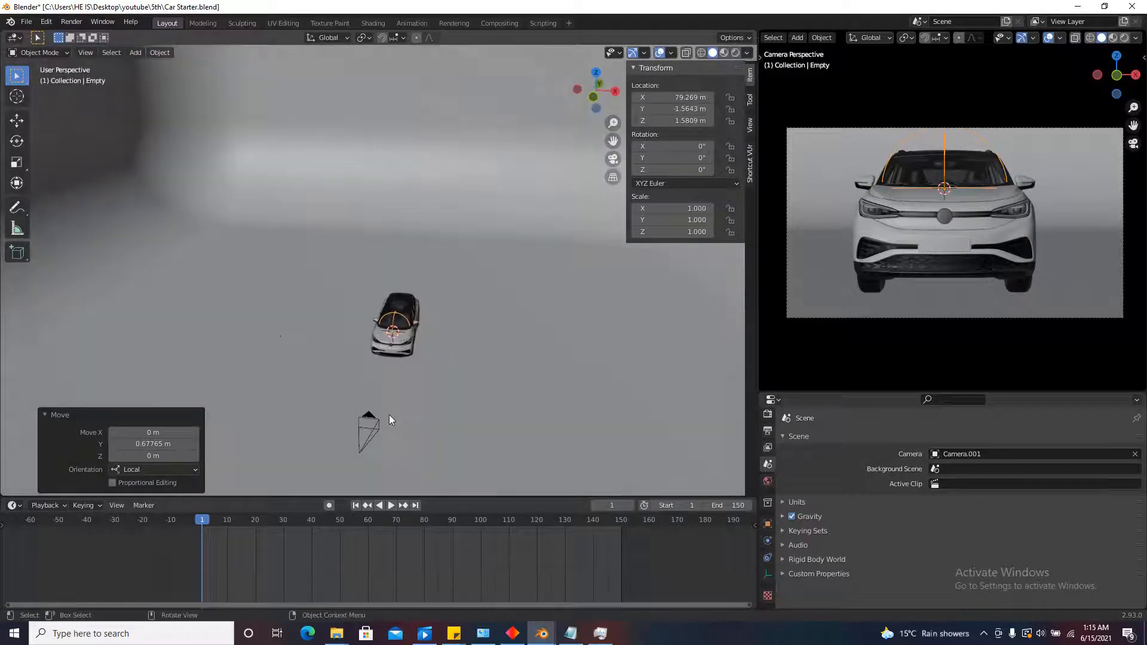
left_click(368, 416)
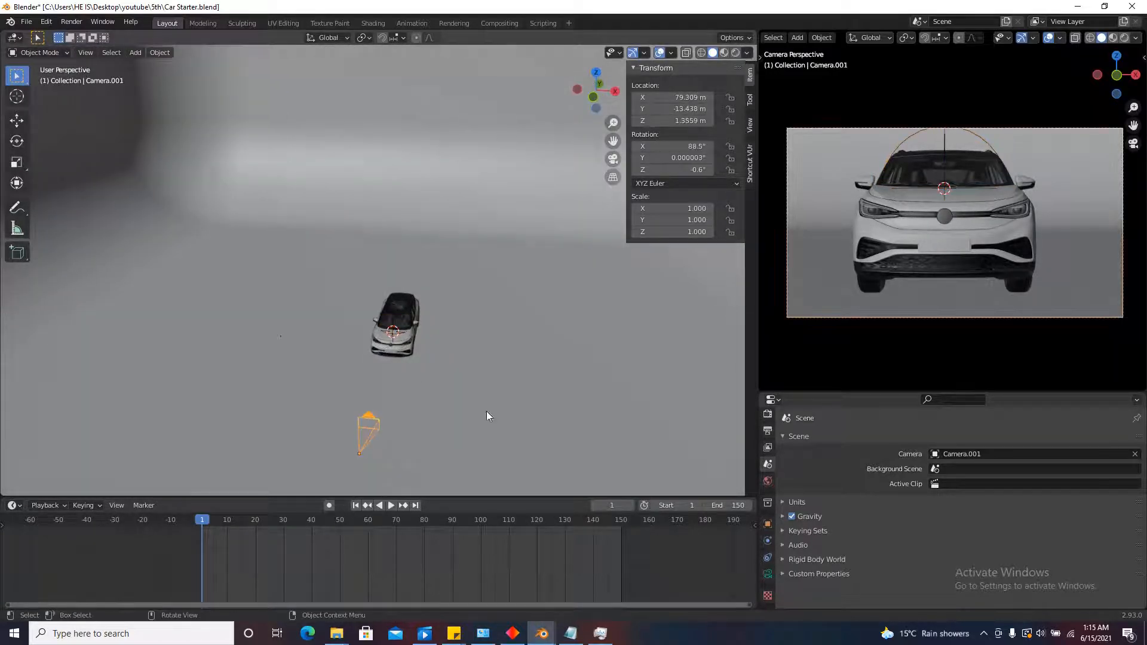
left_click(769, 575)
left_click(770, 557)
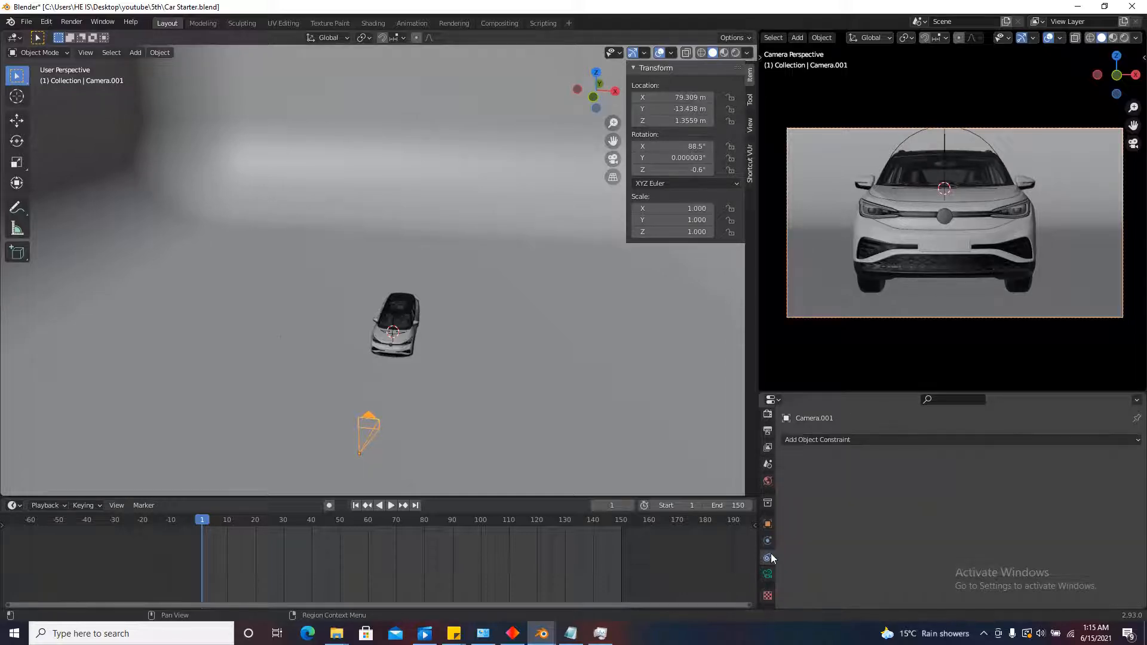
left_click(827, 440)
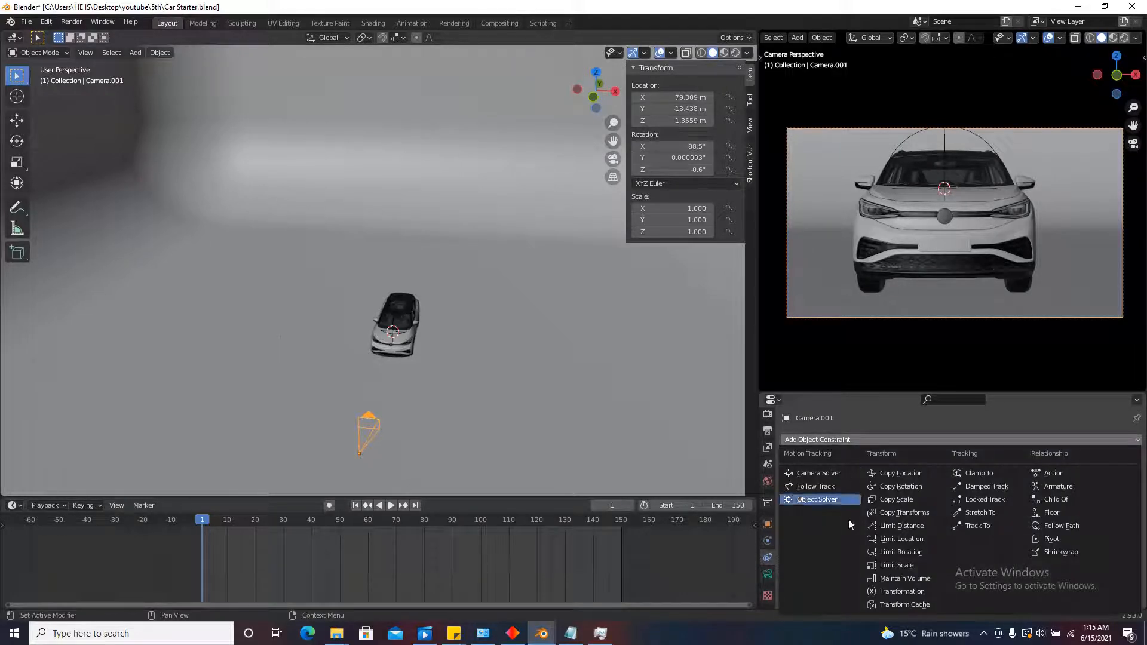
left_click(976, 525)
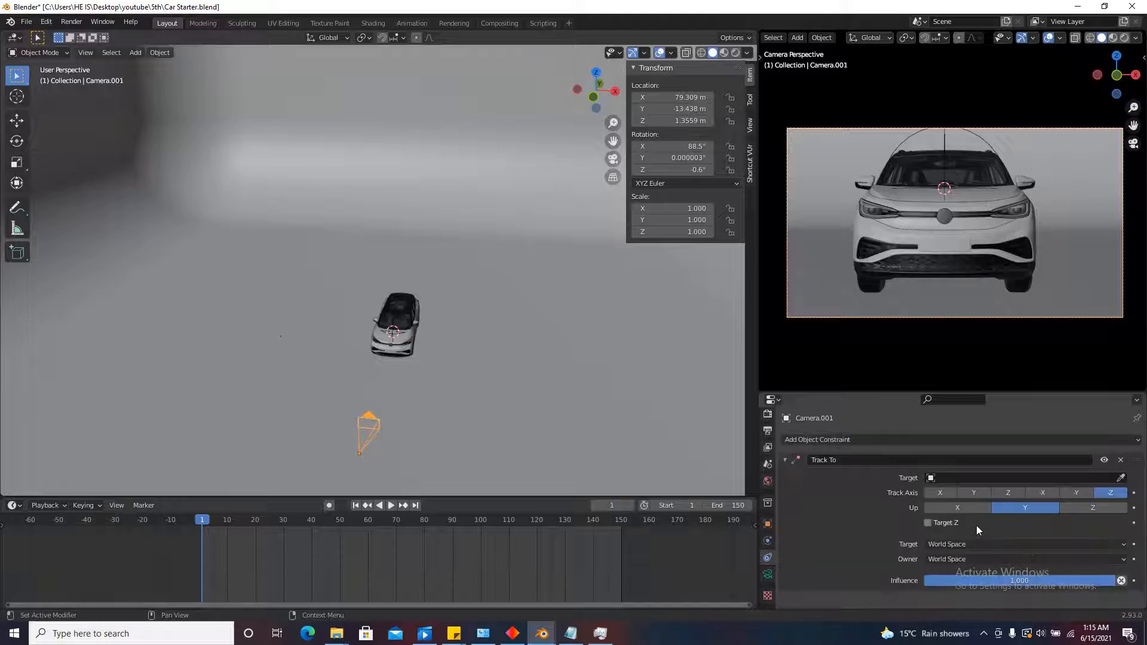
left_click(1121, 478)
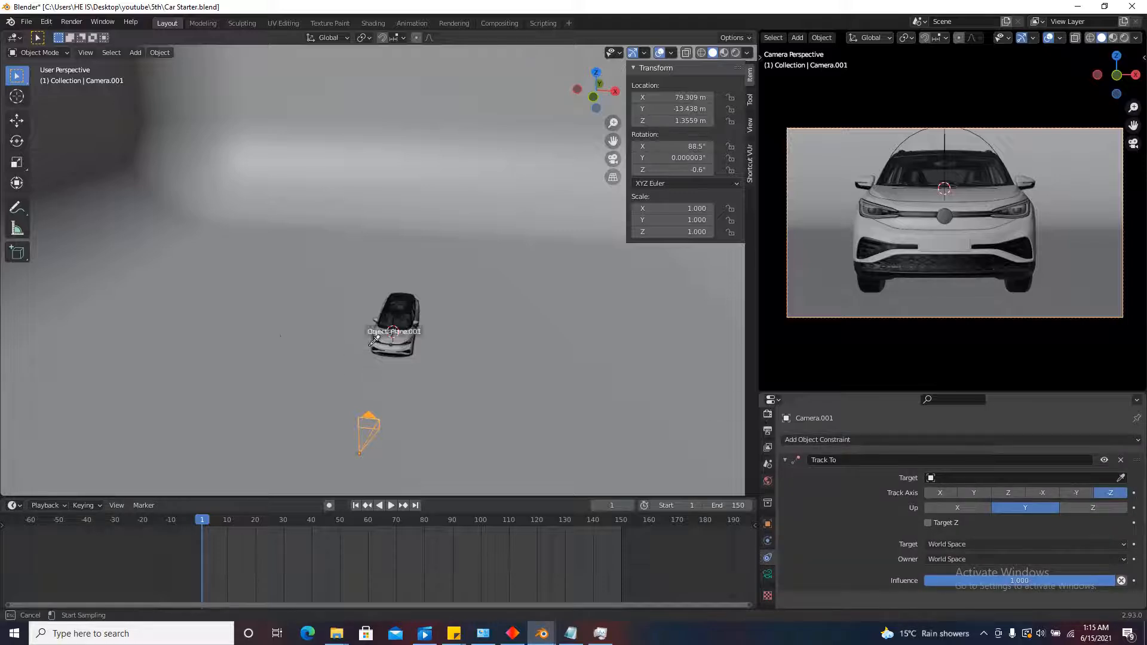
left_click(390, 324)
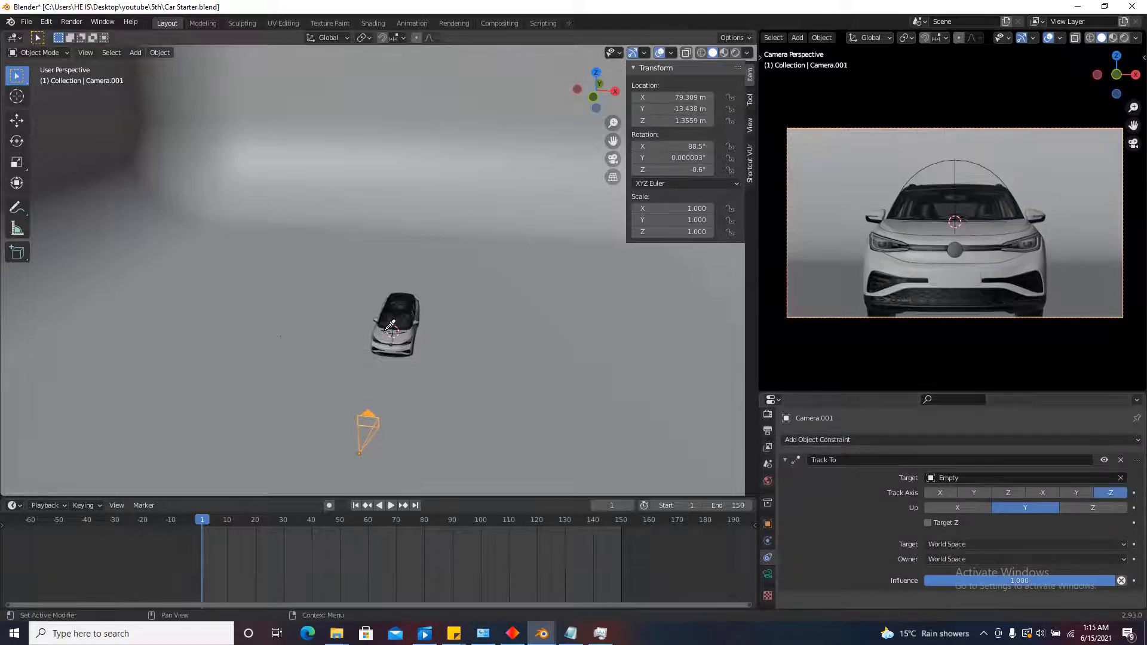
Try moving the second car's camera freely to test its tracking of the empty, and cancel the move.
middle_click_drag(389, 325, 503, 383)
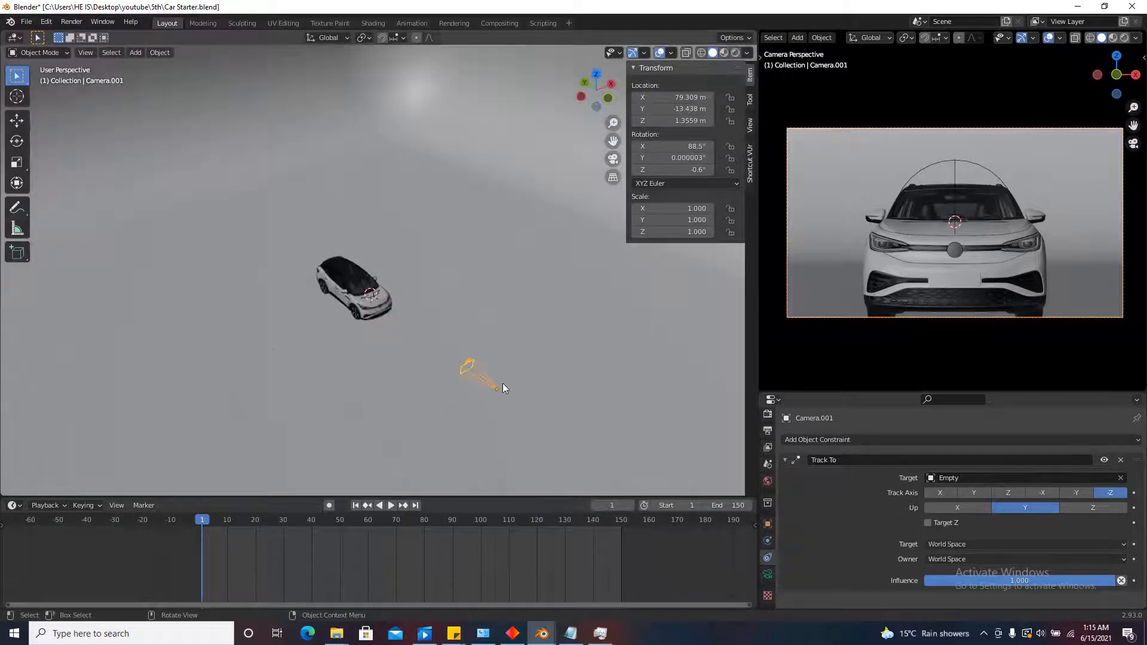
left_click(471, 366)
left_click(469, 366)
key("g")
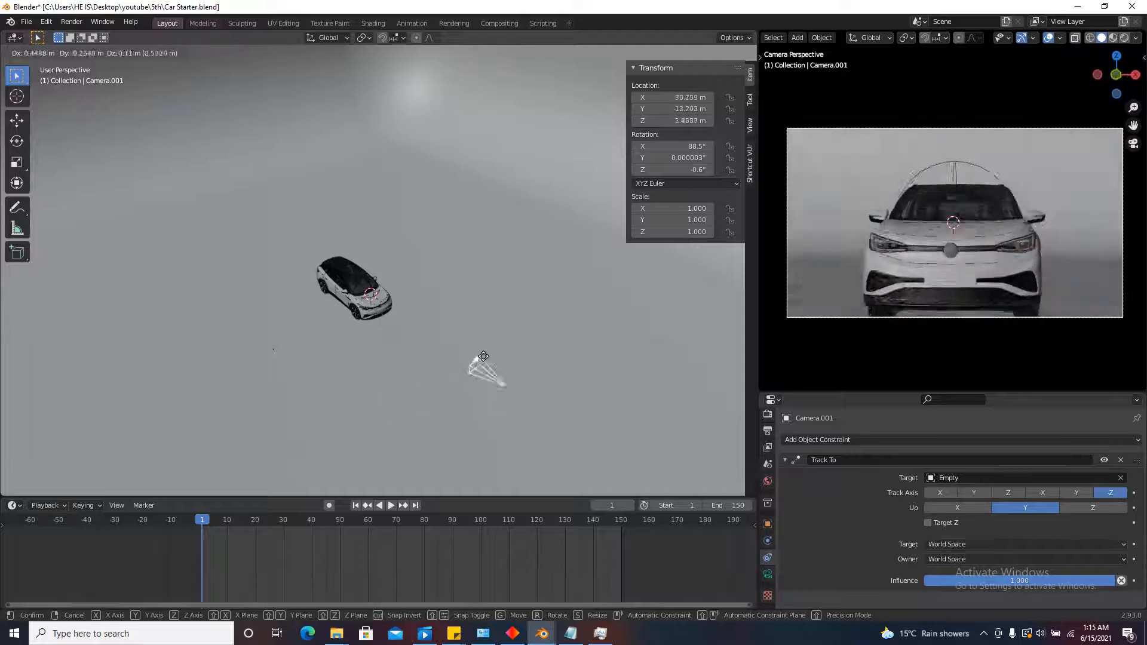
left_click(474, 278)
scroll(366, 308, "up", 3)
scroll(366, 306, "up", 2)
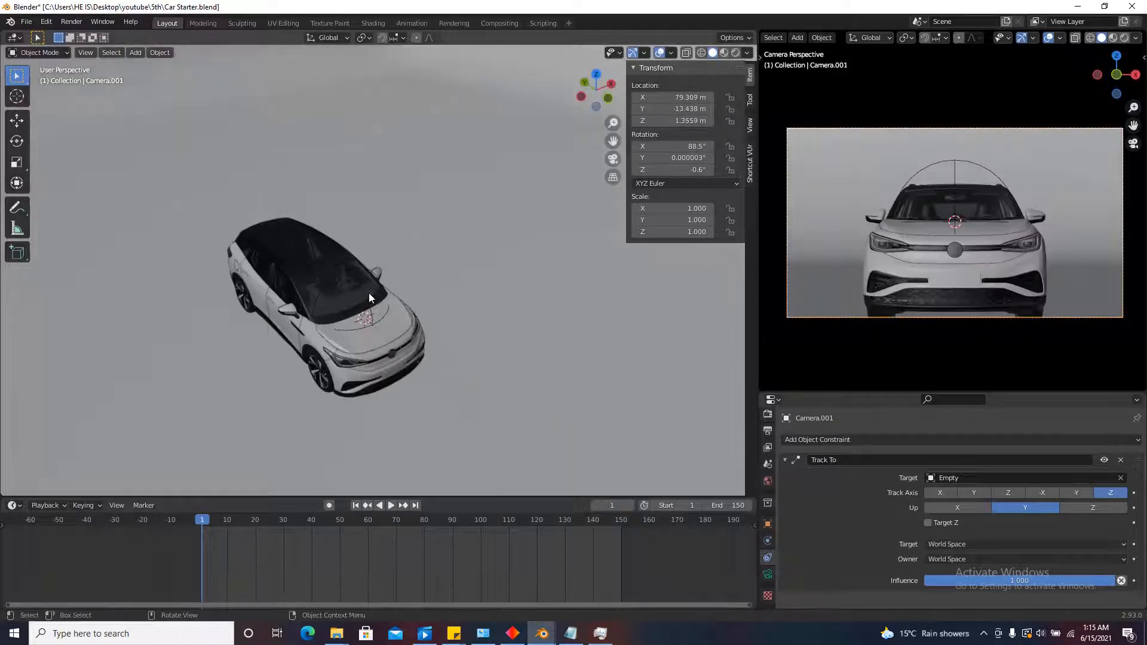
left_click(363, 287)
scroll(366, 313, "down", 2)
scroll(366, 316, "down", 1, "alt")
middle_click_drag(425, 340, 356, 361)
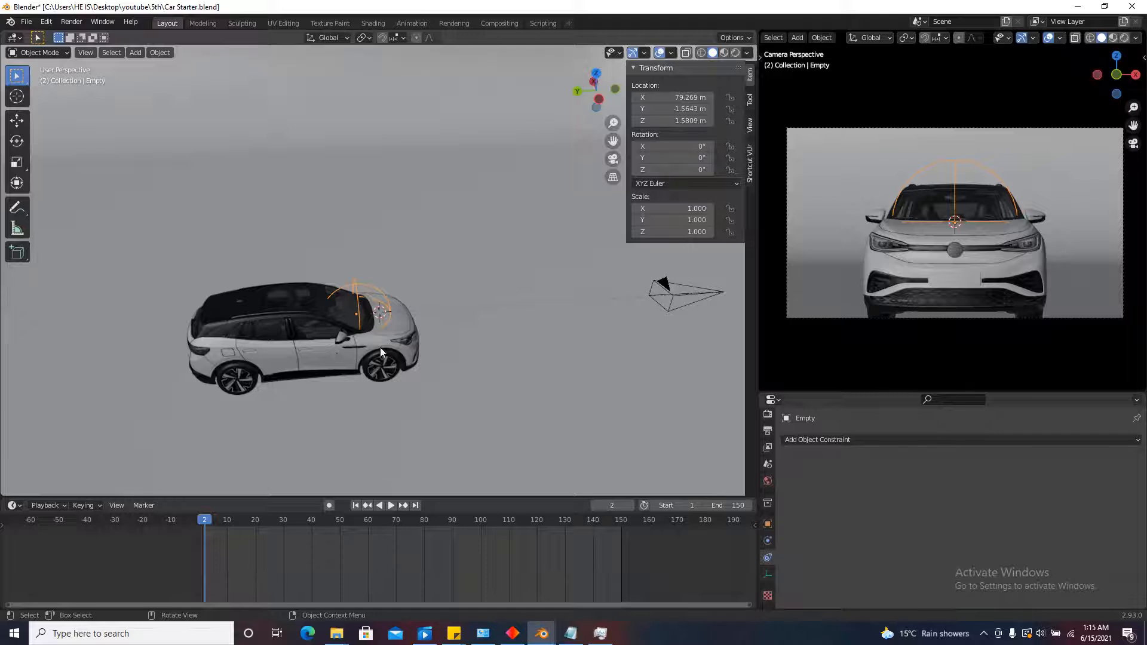
scroll(380, 347, "down", 3)
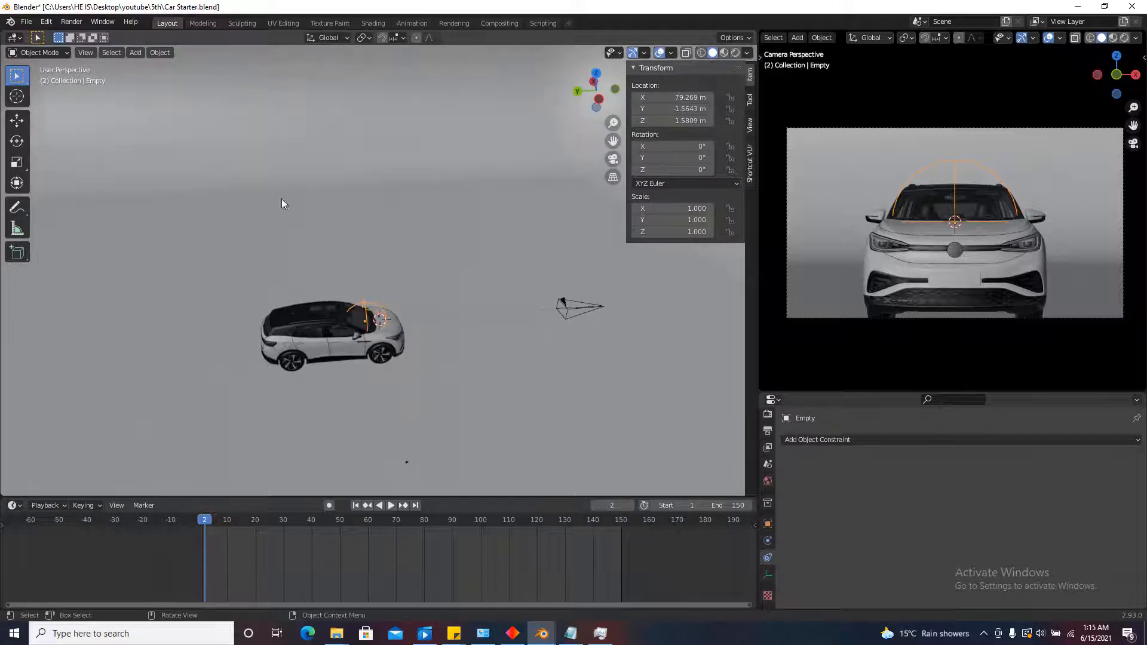
left_click(135, 54)
mouse_move(189, 65)
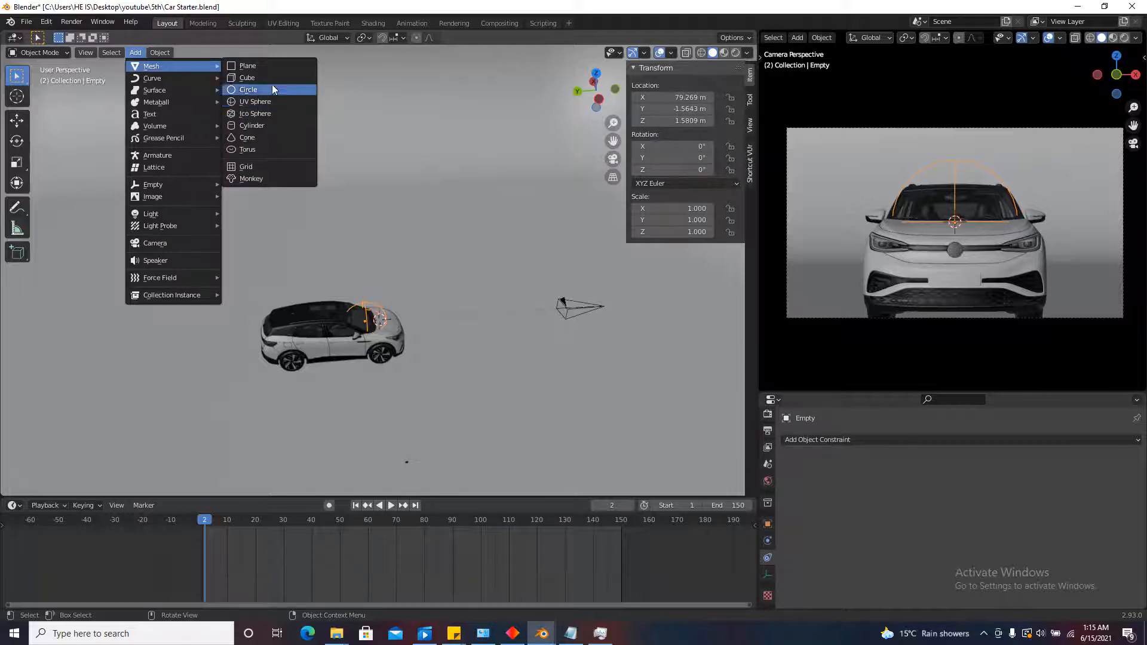
middle_click_drag(330, 379, 383, 380)
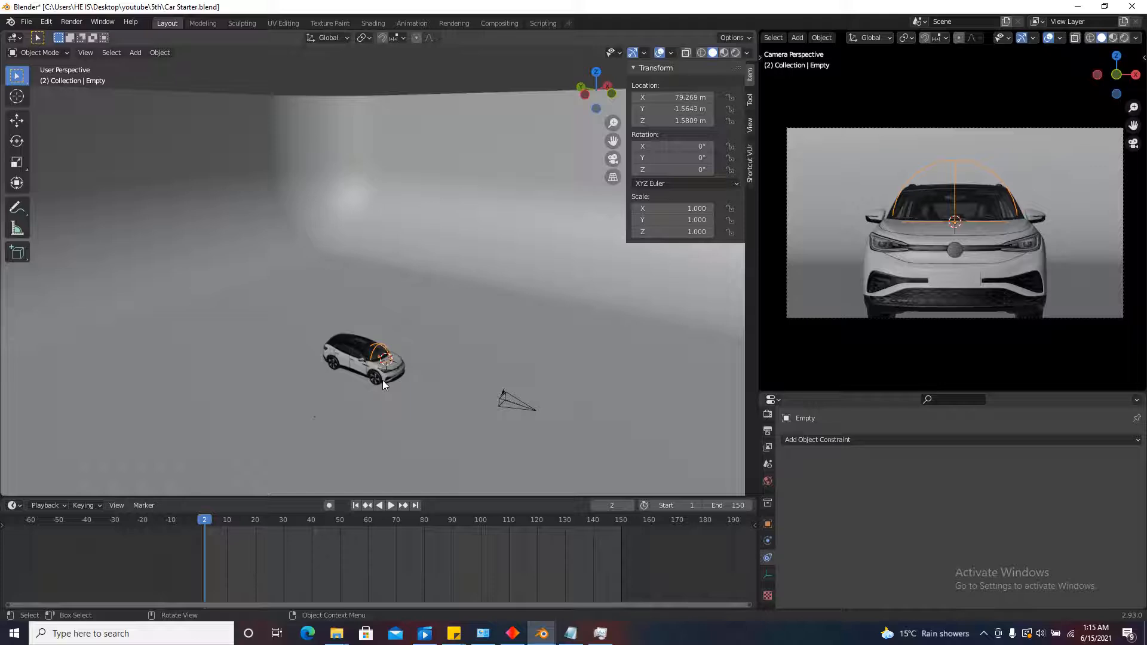
Try moving the second car's camera freely to demonstrate that it keeps aiming at the empty, and cancel the move.
scroll(383, 380, "up", 3)
middle_click_drag(346, 342, 382, 361)
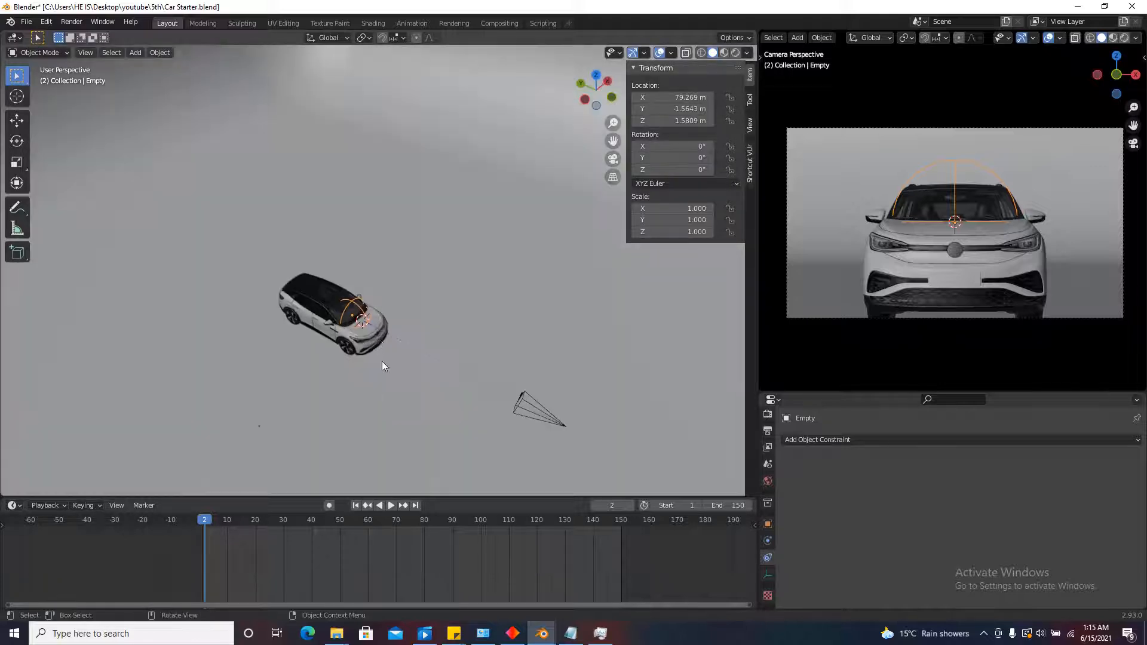
middle_click_drag(512, 440, 478, 425, "shift")
scroll(478, 424, "up", 2)
left_click(490, 350)
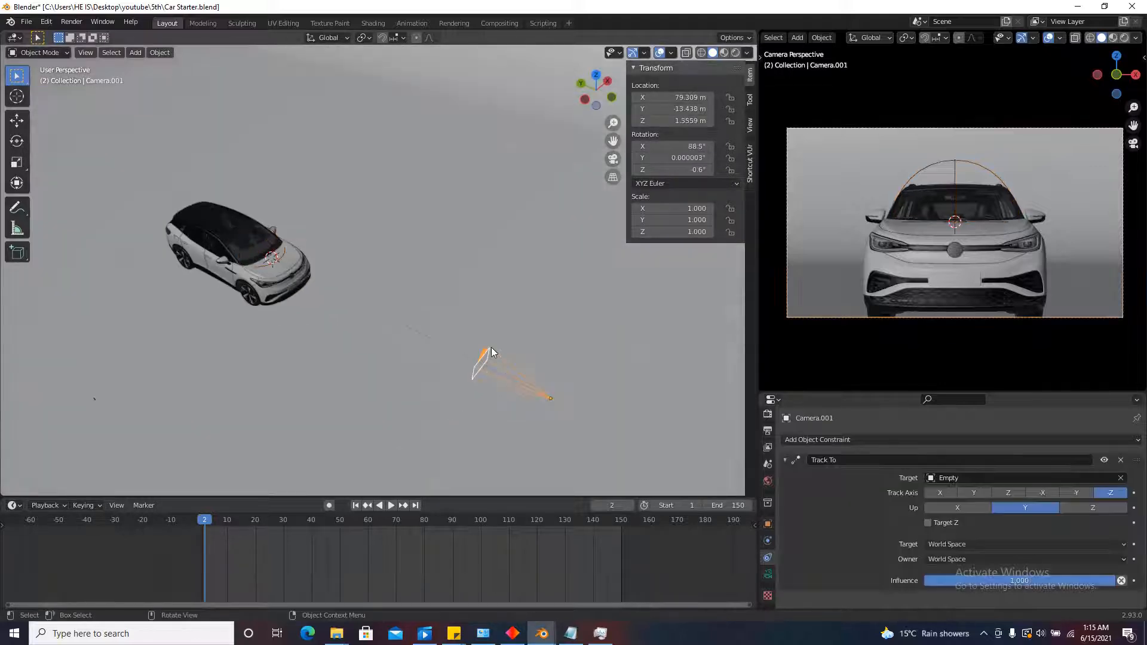
key("g")
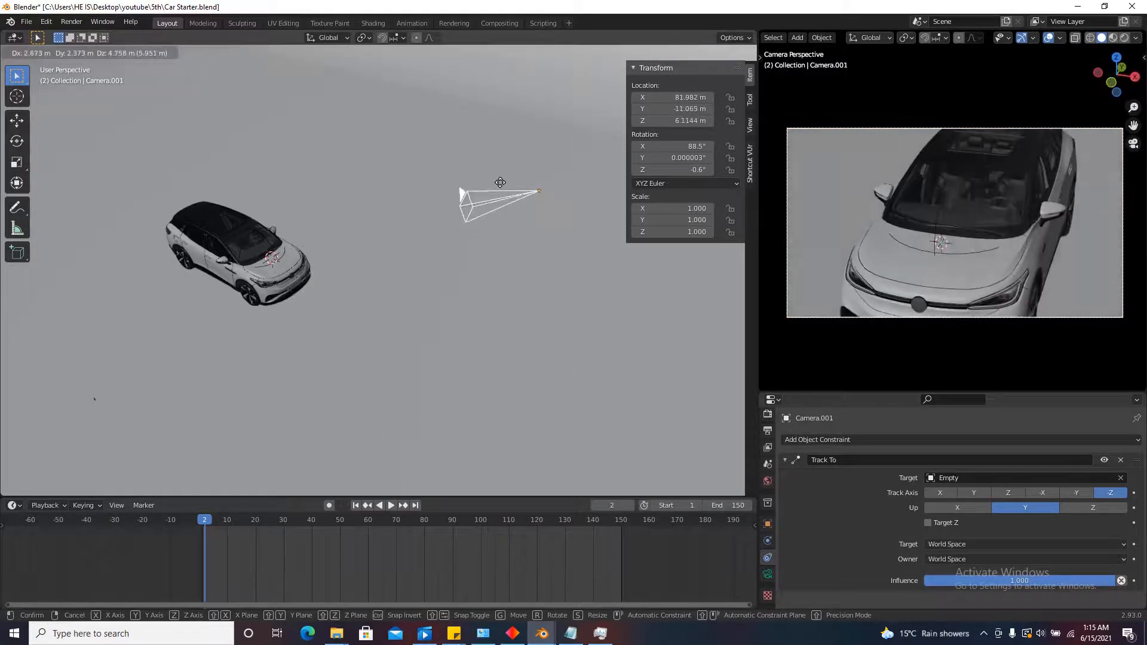
key("Escape")
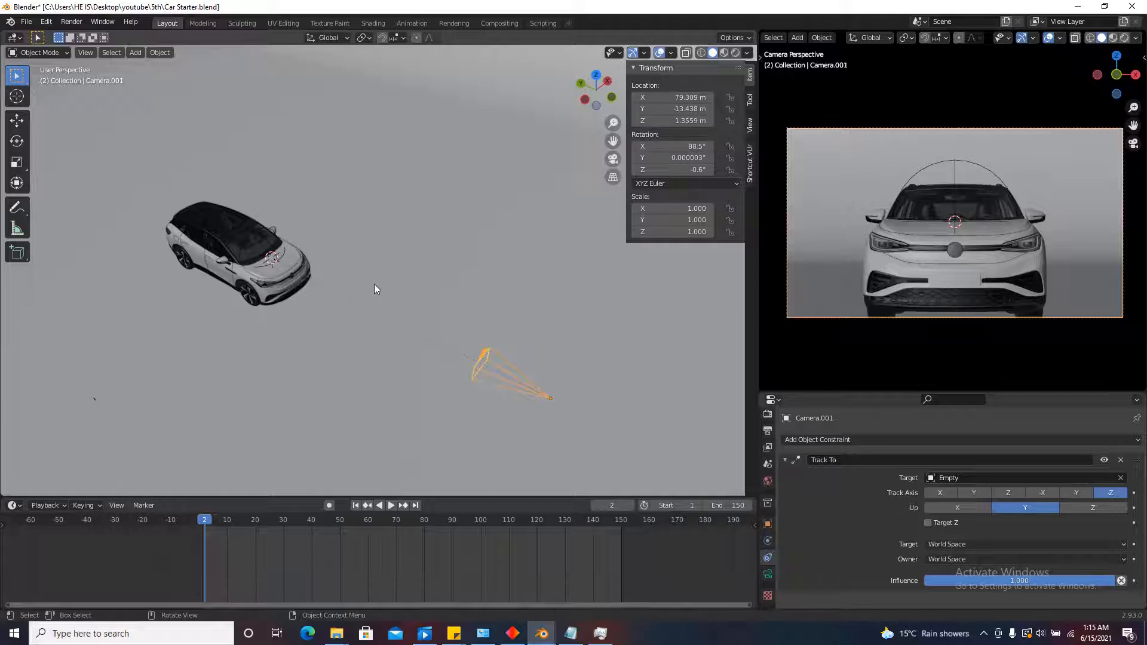
Try moving the sphere empty freely to demonstrate how the second car's camera follows it, and cancel the move.
scroll(232, 239, "up", 3)
left_click(279, 223)
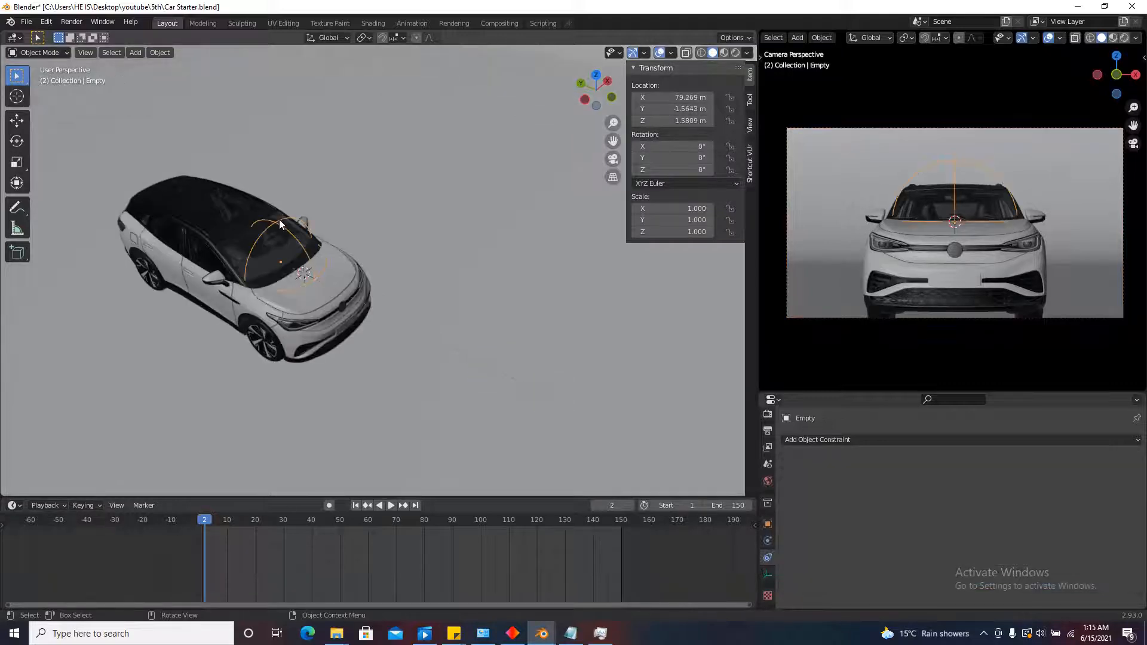
scroll(270, 289, "down", 3)
key("g")
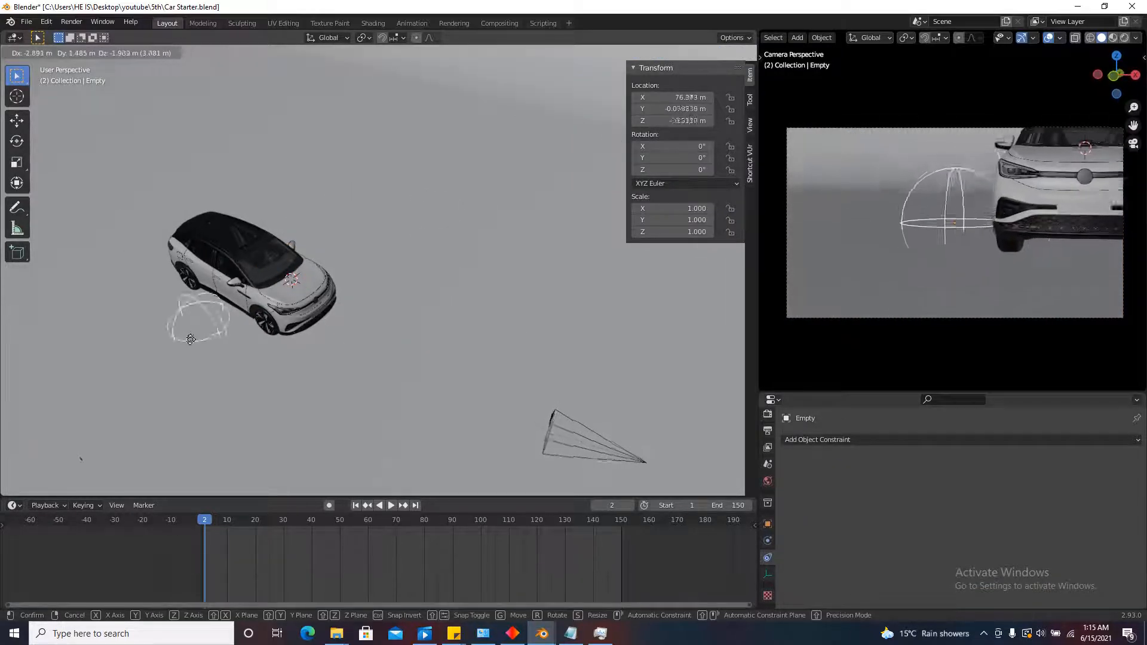
key("Escape")
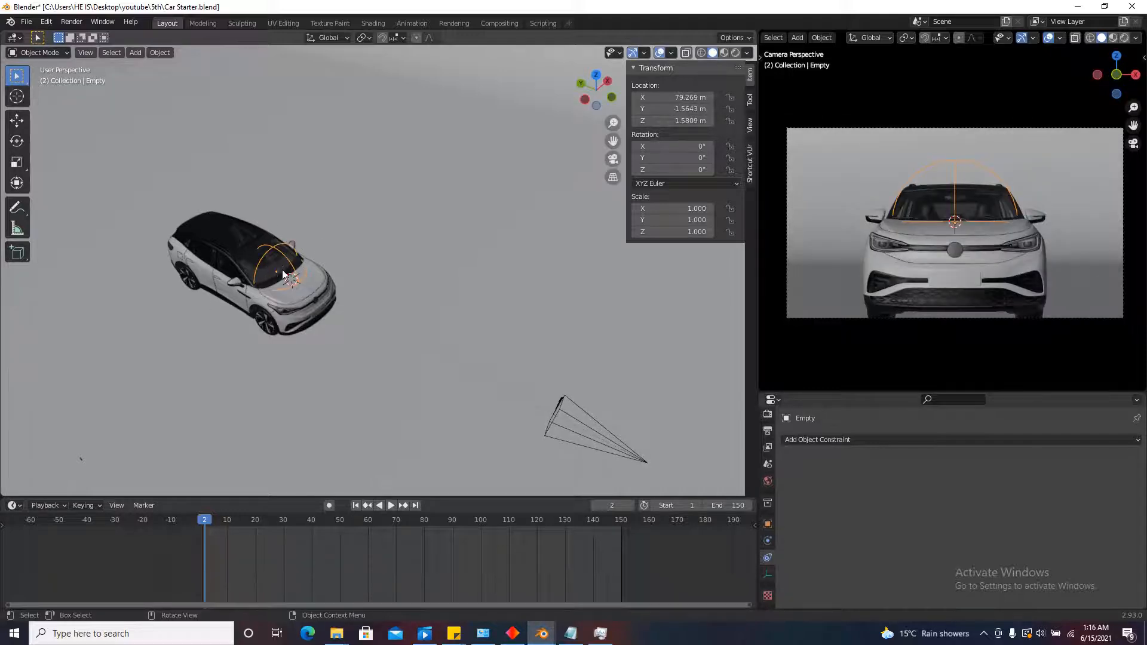
Insert location and rotation keyframes for the second car's camera at frame 1.
scroll(406, 307, "down", 3)
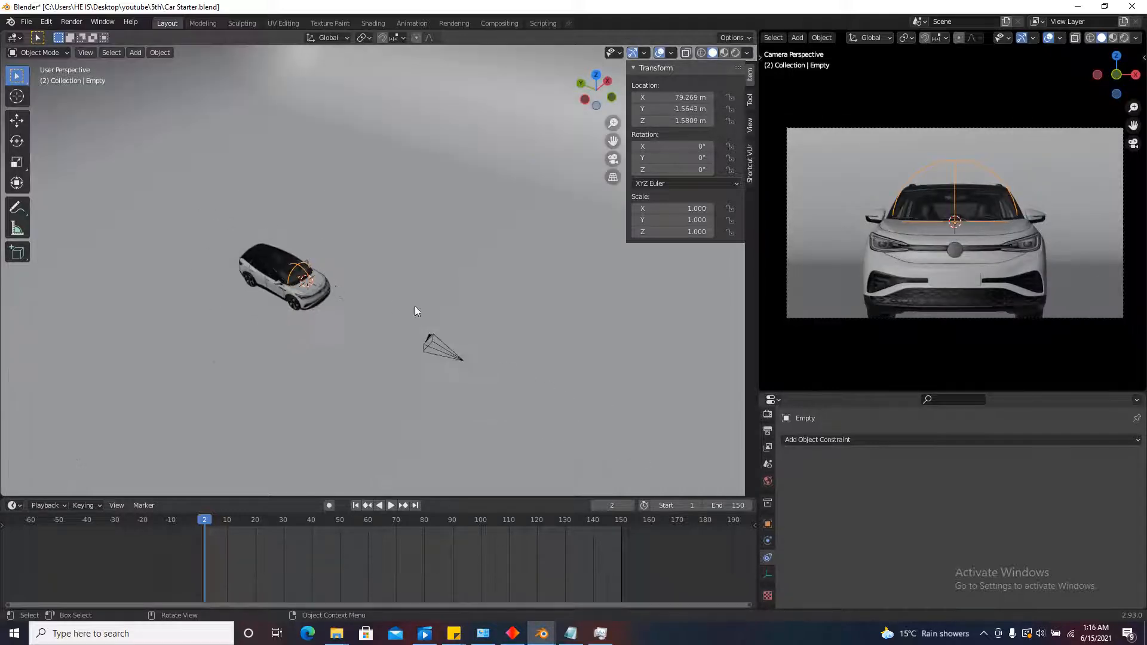
left_click(431, 342)
left_click(595, 75)
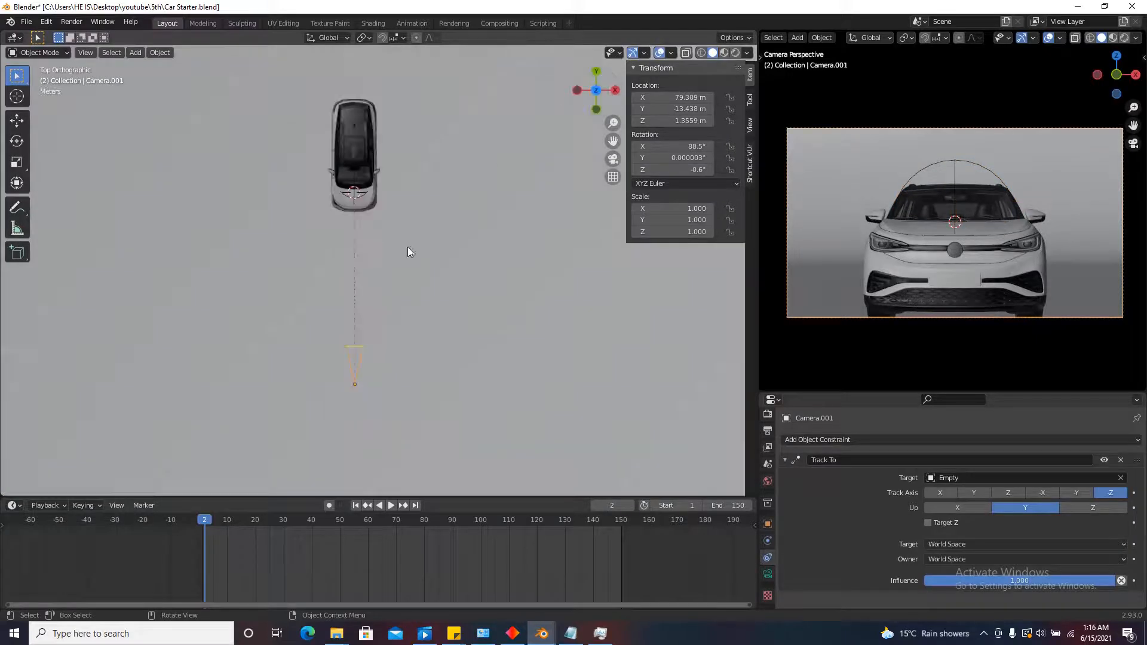
left_click(356, 505)
right_click(678, 108)
left_click(677, 108)
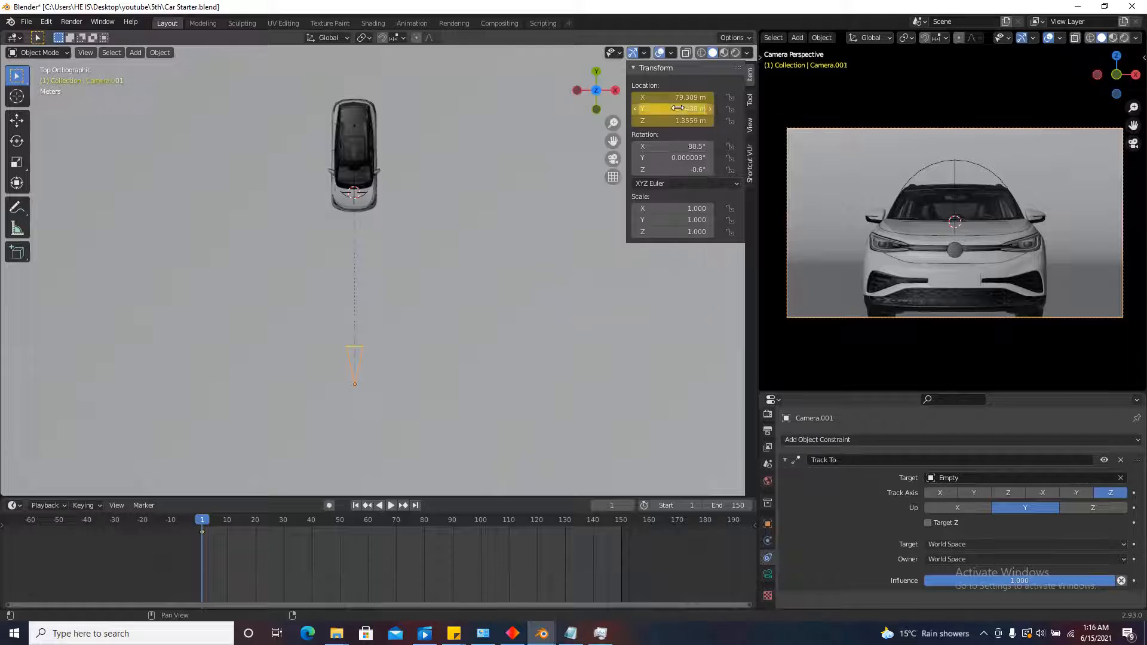
right_click(682, 139)
left_click(682, 140)
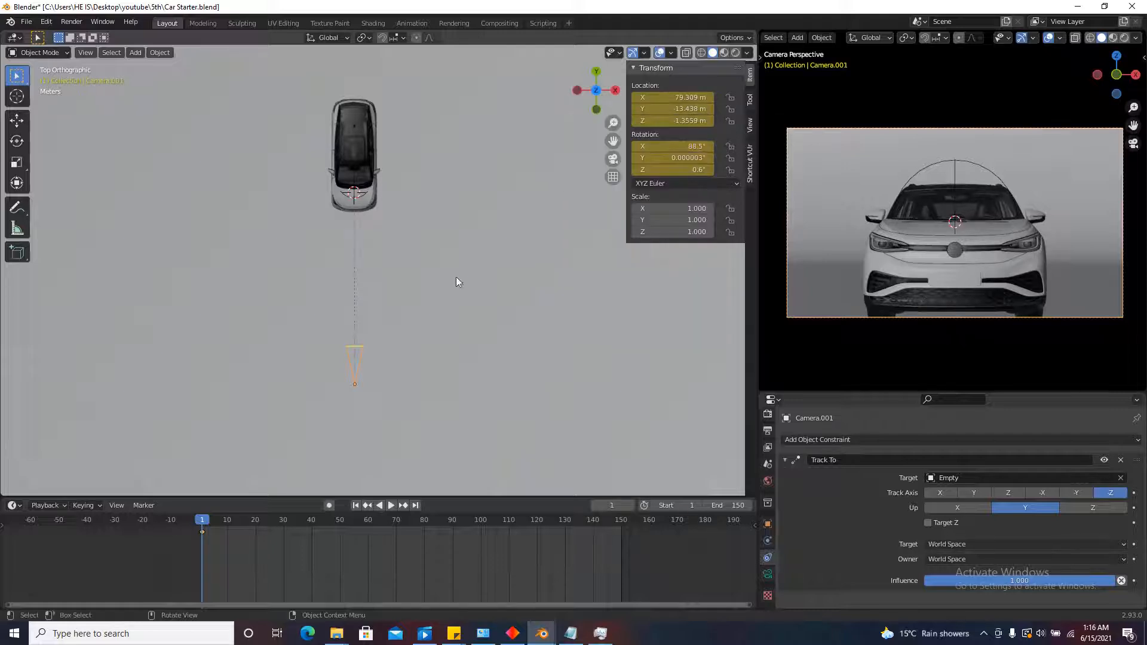
Lower the sphere empty about 0.38 m along the global Z axis.
middle_click_drag(355, 199, 367, 281)
scroll(367, 282, "up", 3)
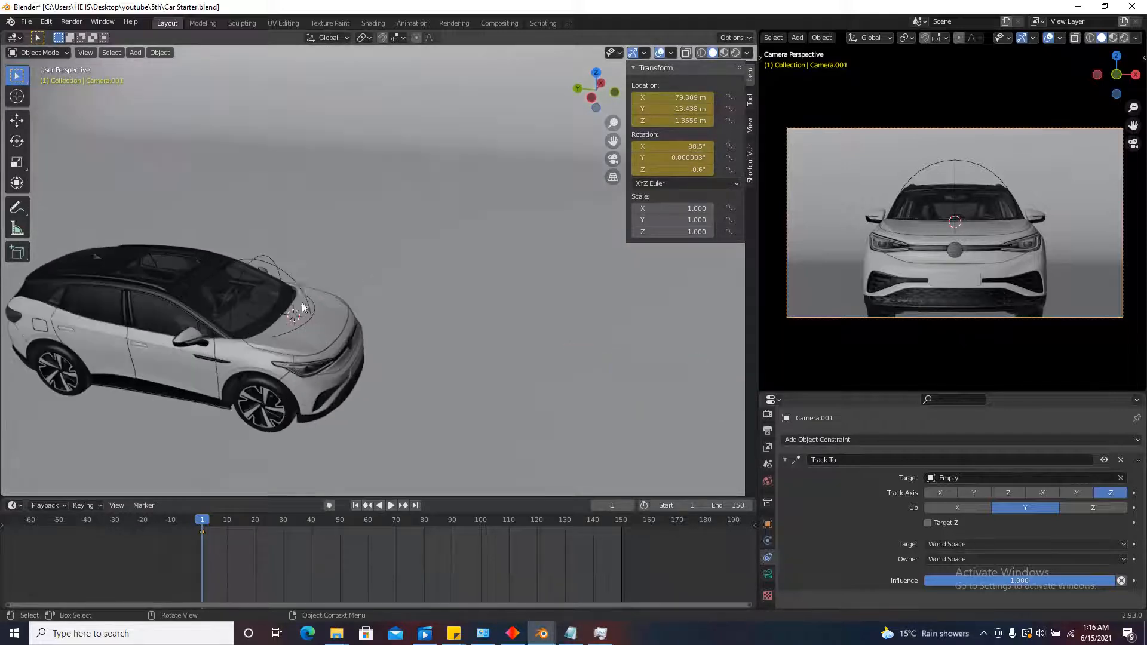
left_click(299, 288)
key("g")
key("z")
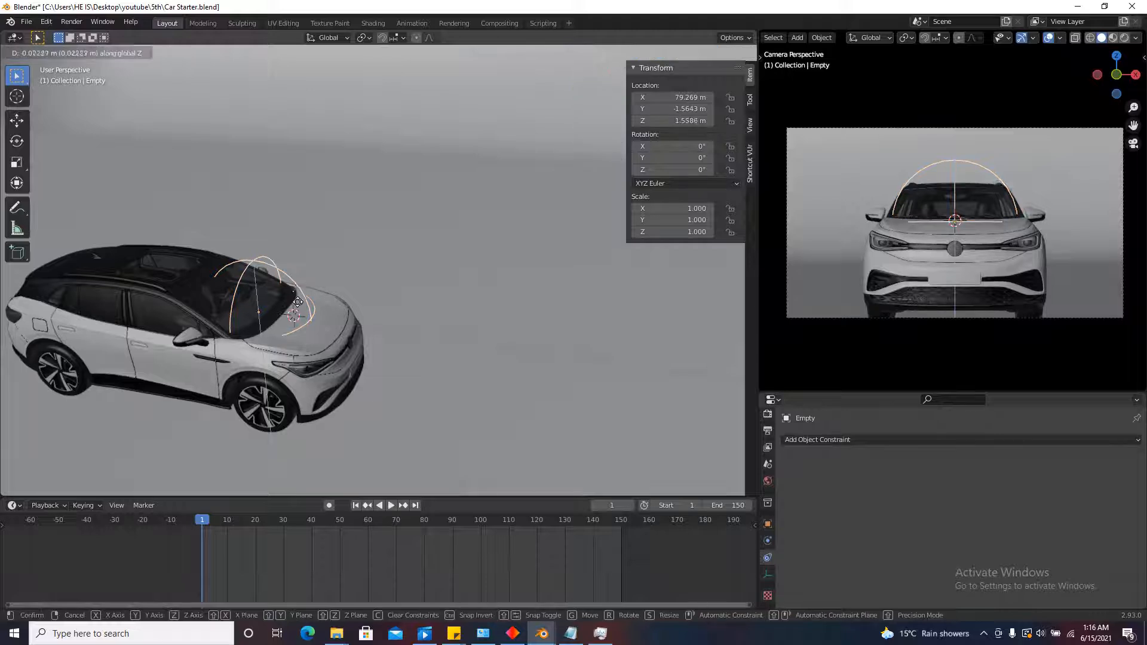
left_click(324, 468)
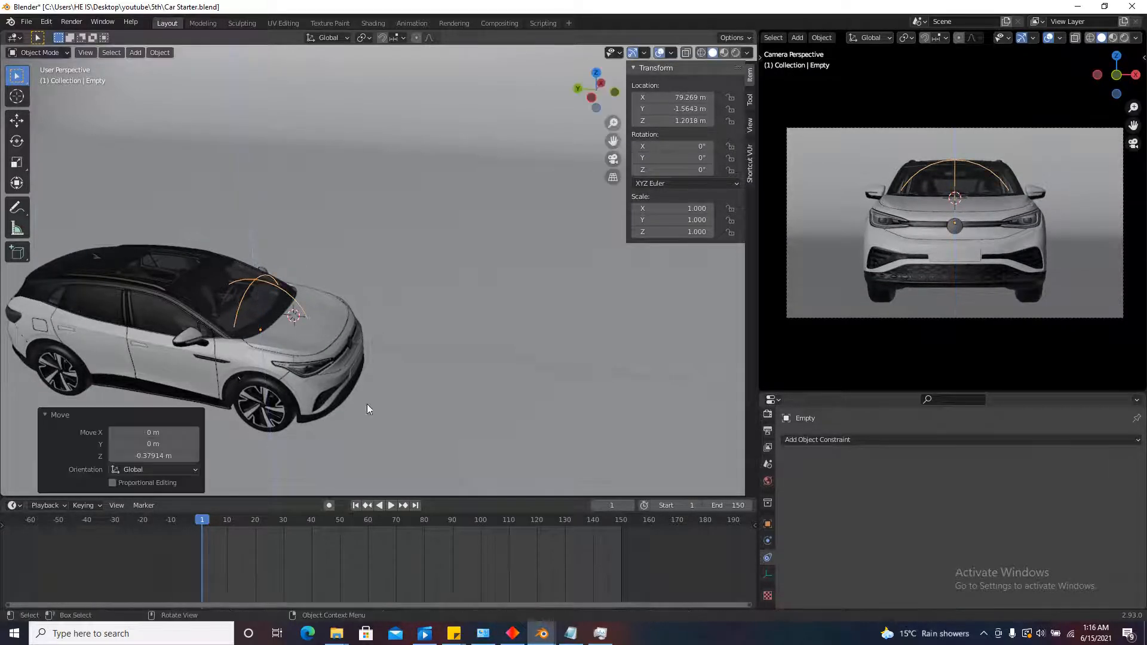
Move the second car's camera about 1.64 m along the global Y axis toward the car.
left_click(596, 90)
scroll(271, 346, "down", 3)
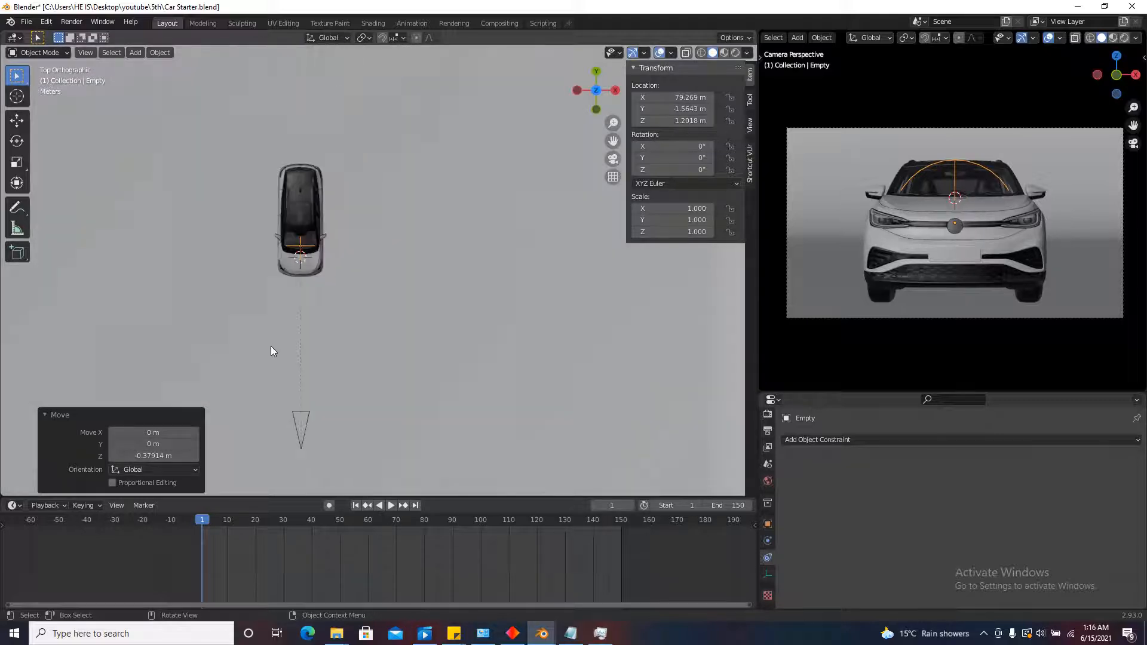
left_click(305, 416)
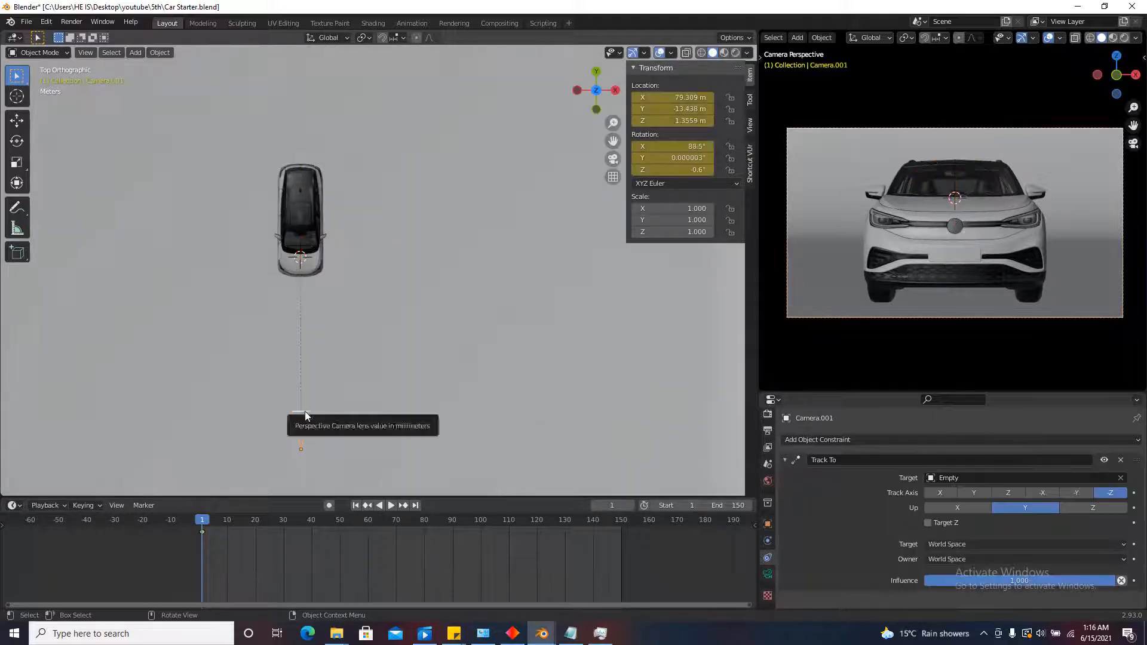
key("g")
key("y")
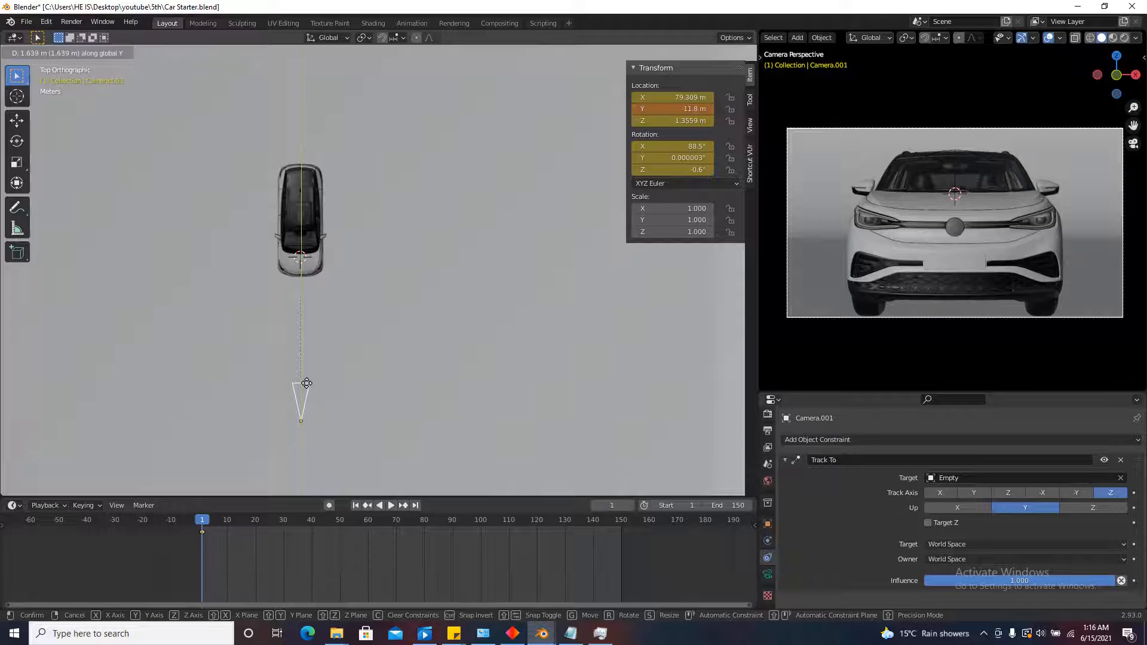
left_click(305, 387)
Lower the sphere empty about 0.12 m more along the global Z axis.
middle_click_drag(305, 386, 446, 249)
scroll(446, 253, "up", 4)
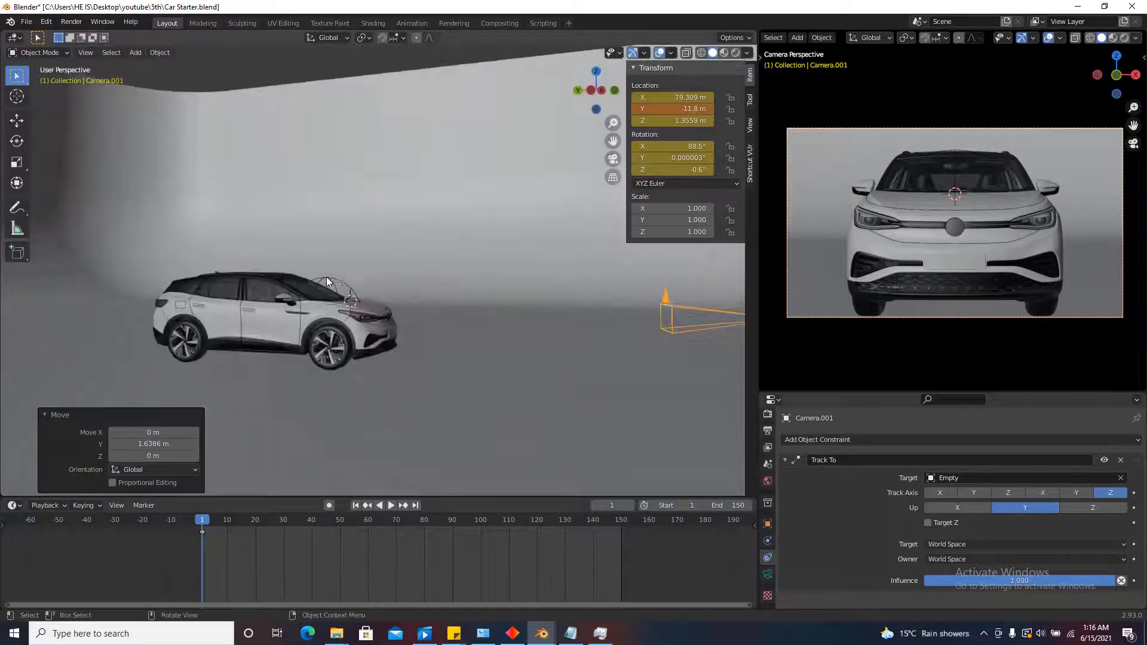
left_click(329, 276)
key("g")
key("z")
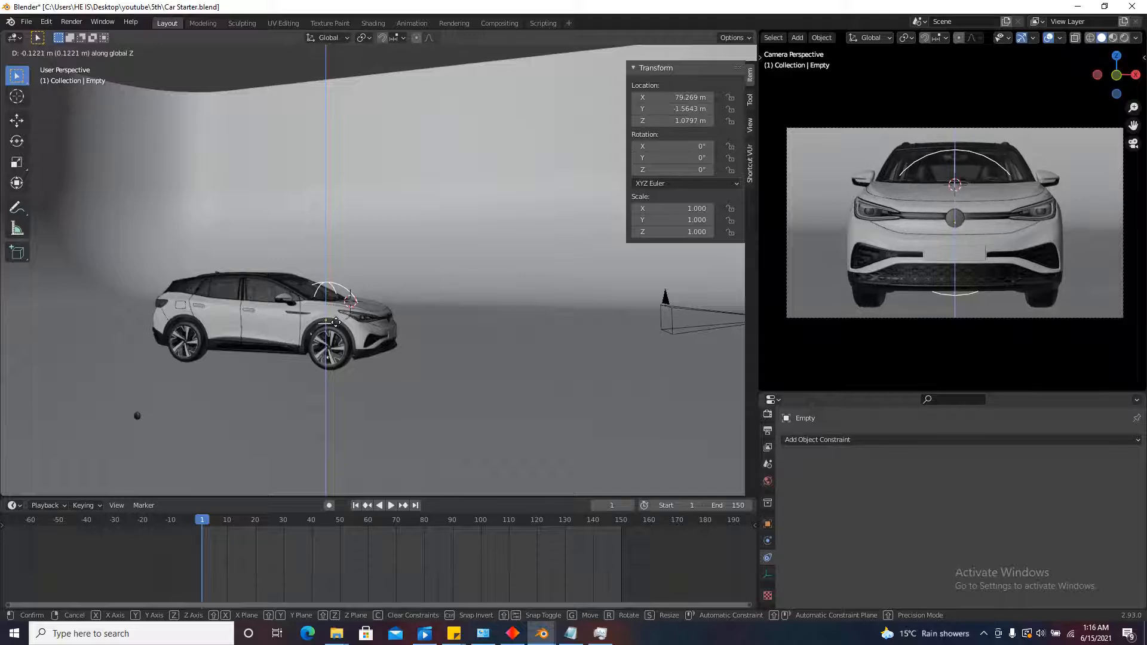
left_click(336, 321)
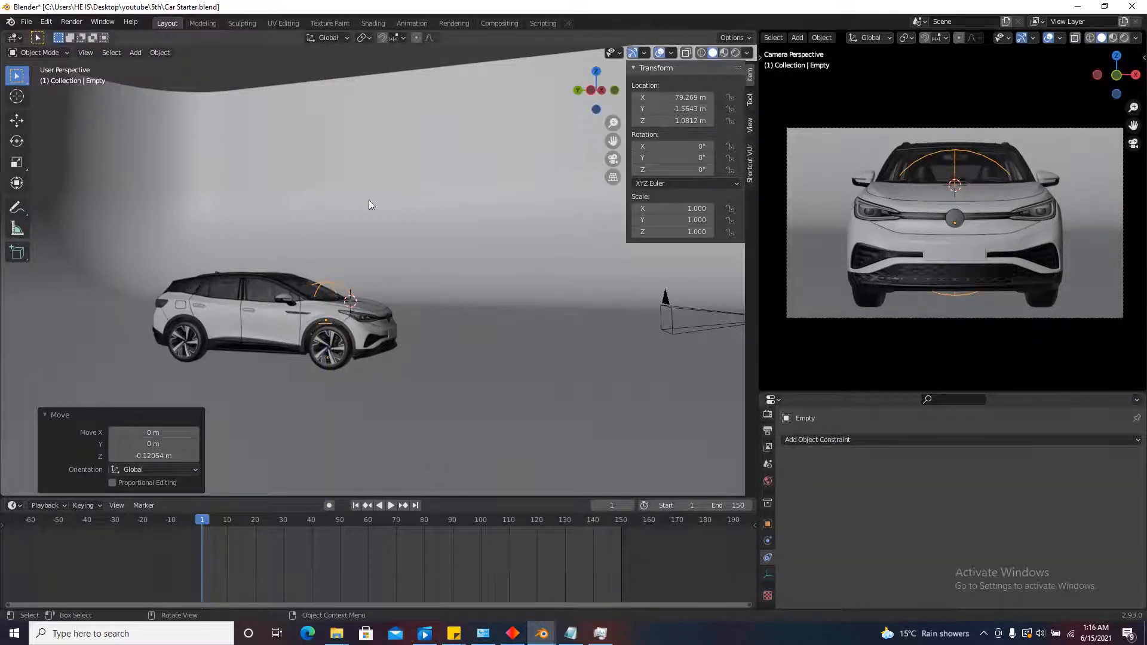
Move the second car's camera about 0.67 m closer to the car along the global Y axis.
scroll(288, 222, "down", 1)
left_click(591, 289)
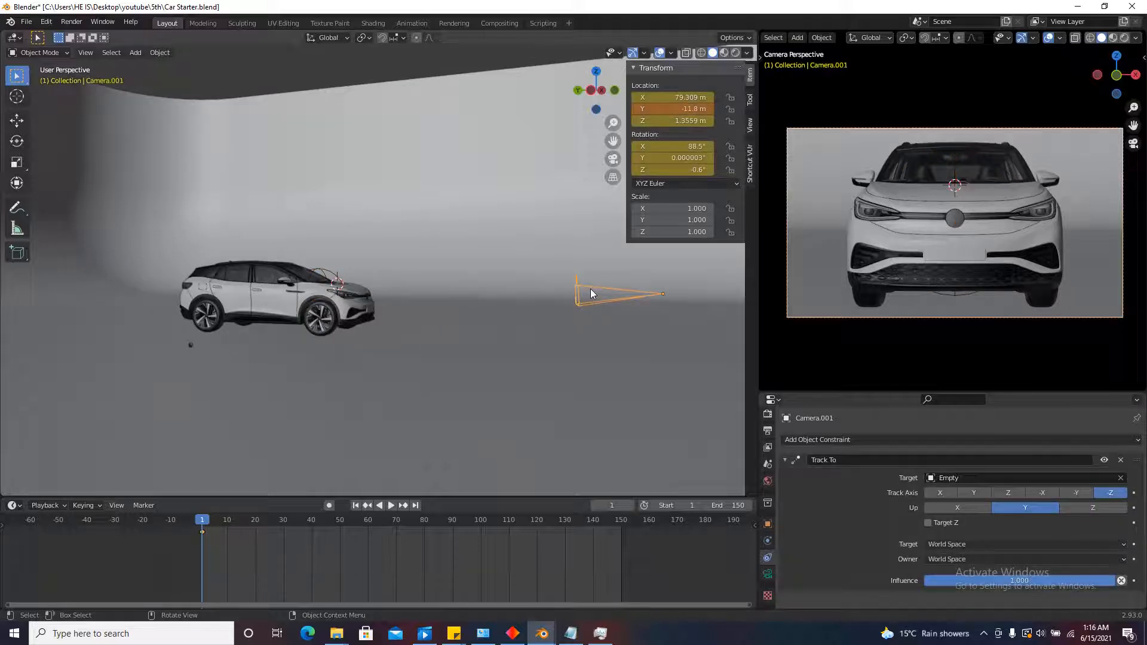
key("g")
key("y")
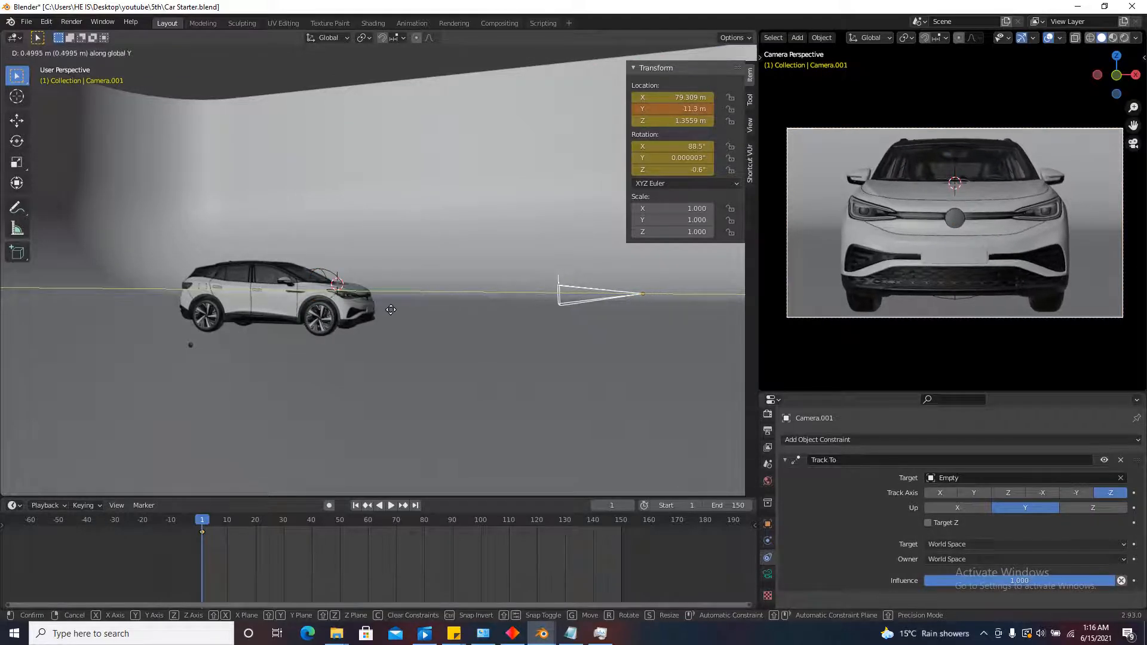
left_click(397, 281)
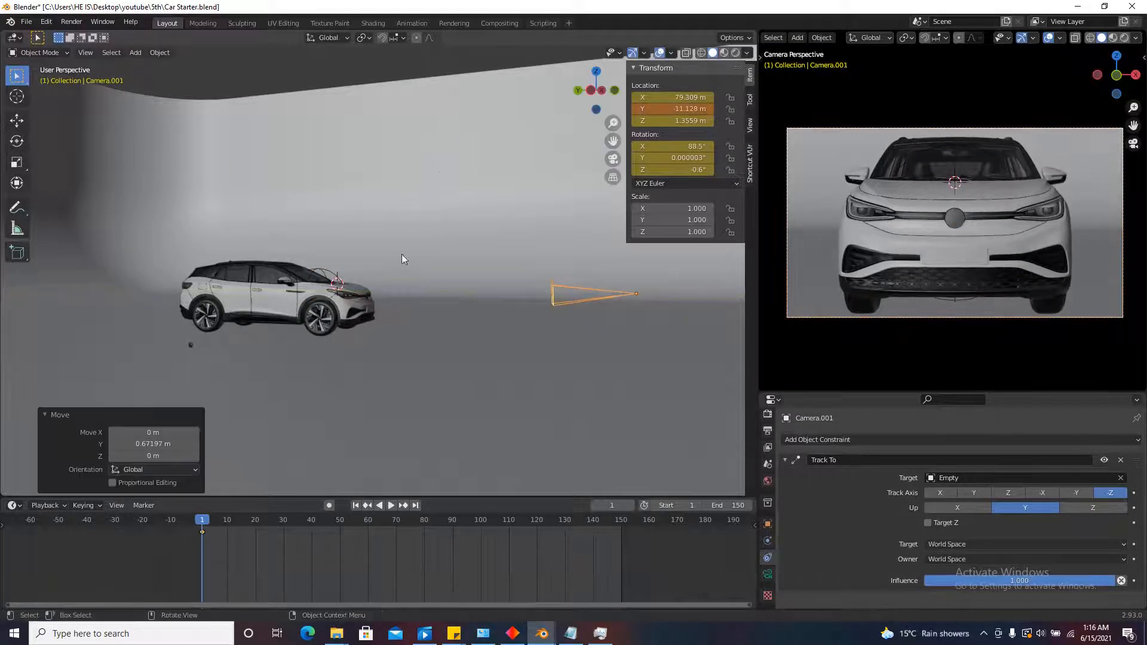
Shift the second car's camera about 2.18 m along the global X axis, off the car's centerline.
left_click(596, 73)
scroll(311, 418, "up", 3)
key("g")
key("x")
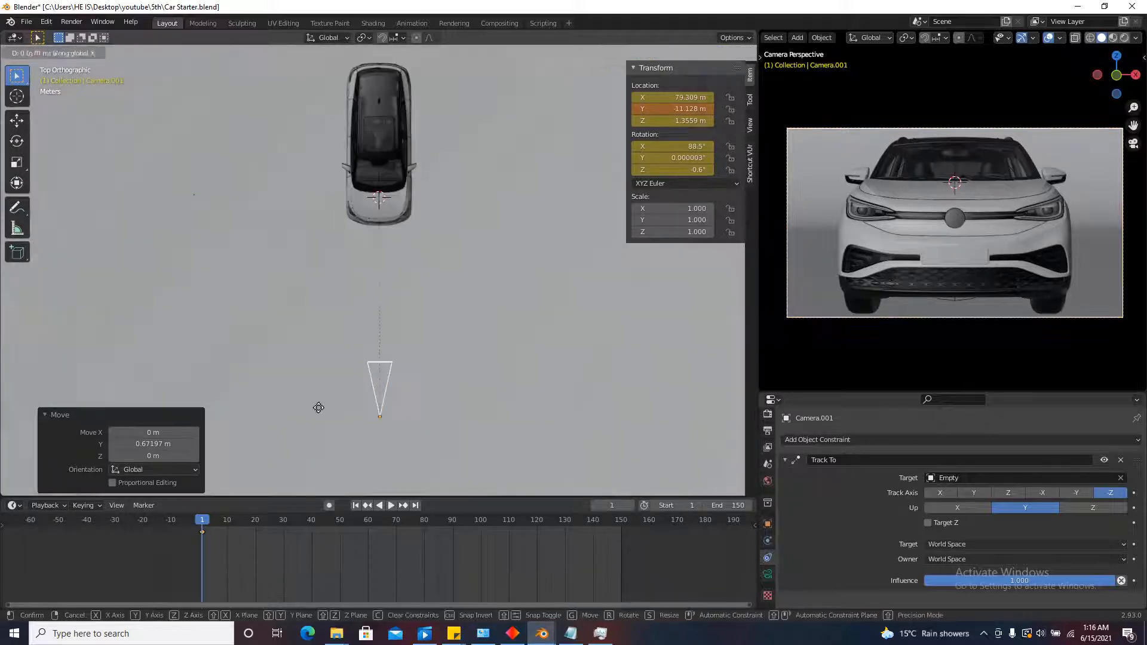
left_click(372, 405)
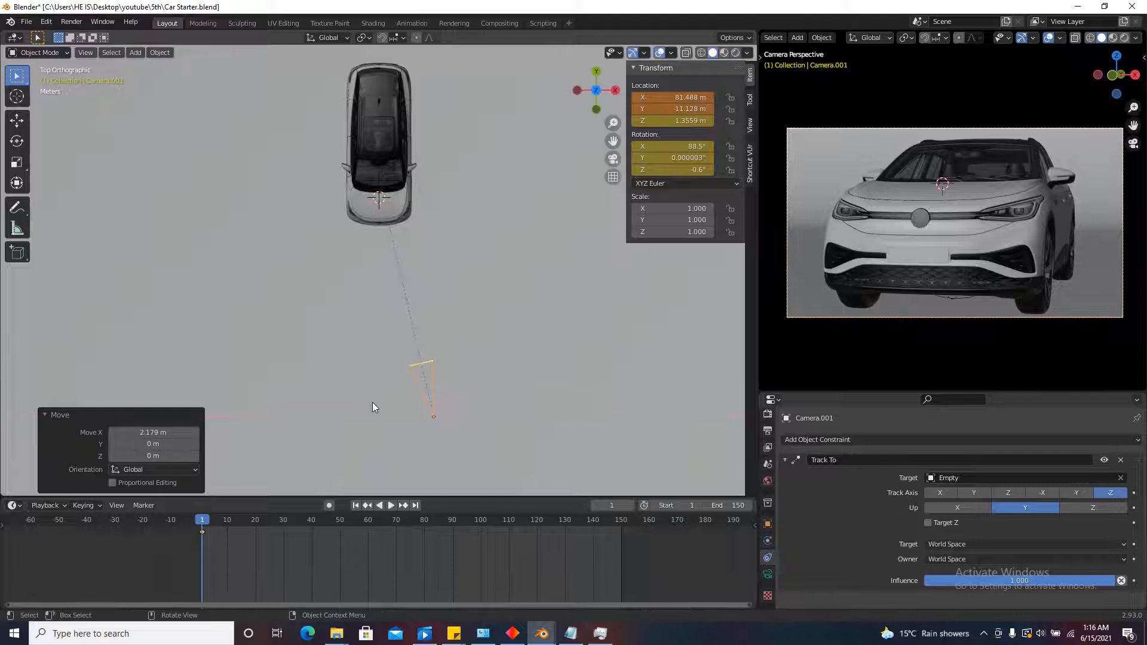
Replace the camera's location and rotation keyframes at frame 1 with its current placement.
right_click(681, 119)
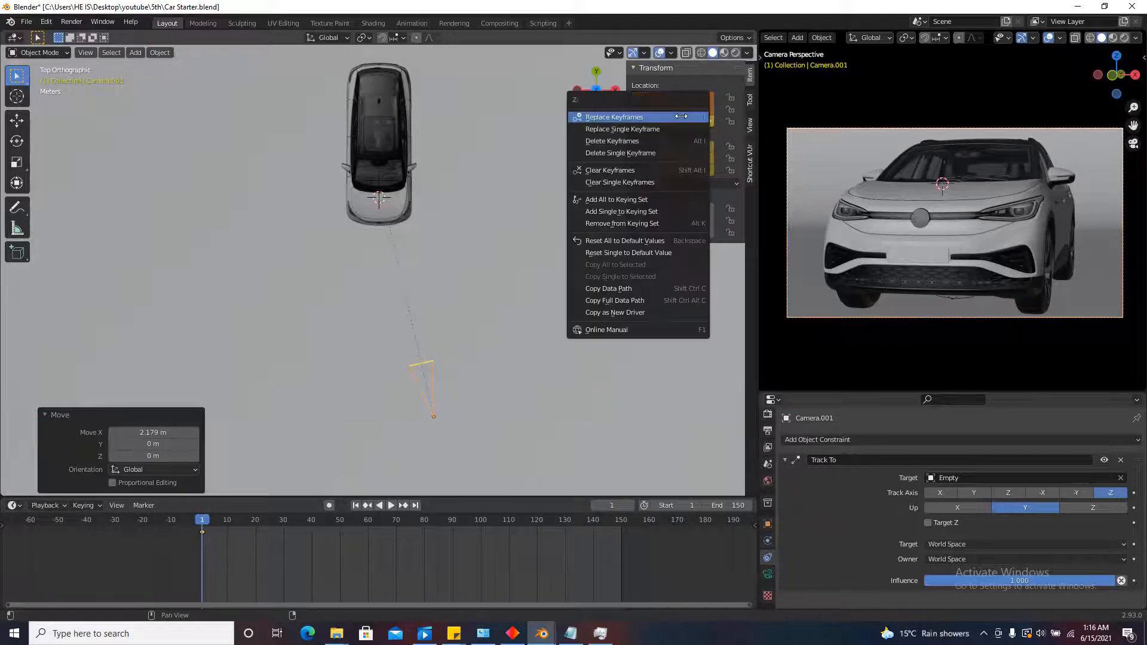
left_click(682, 117)
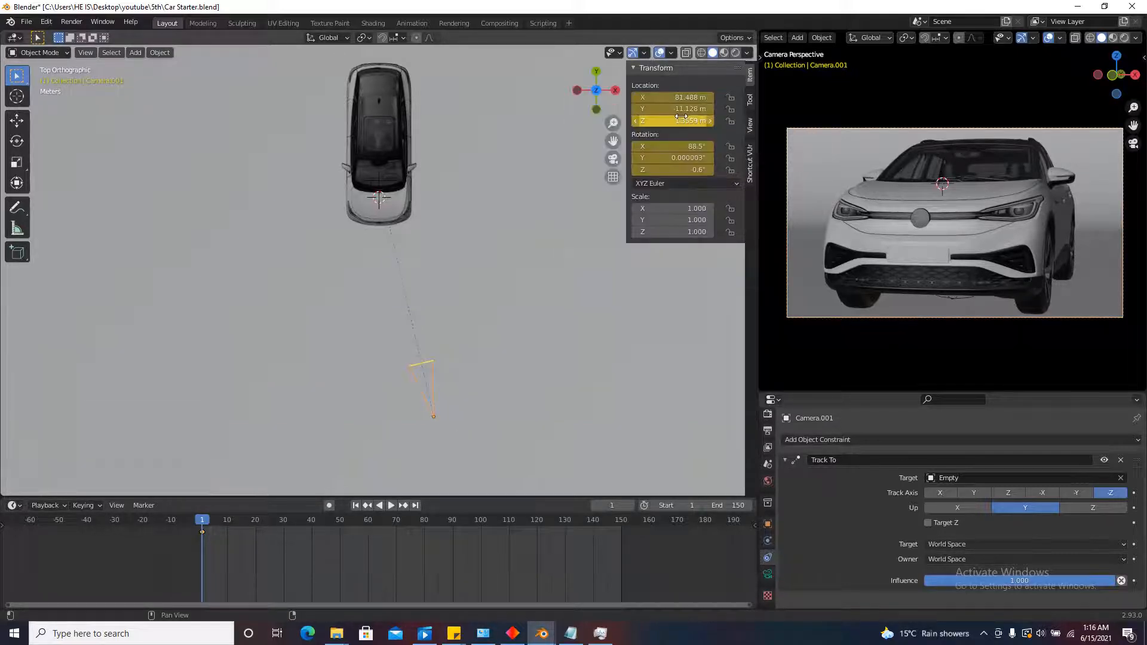
right_click(661, 158)
left_click(662, 156)
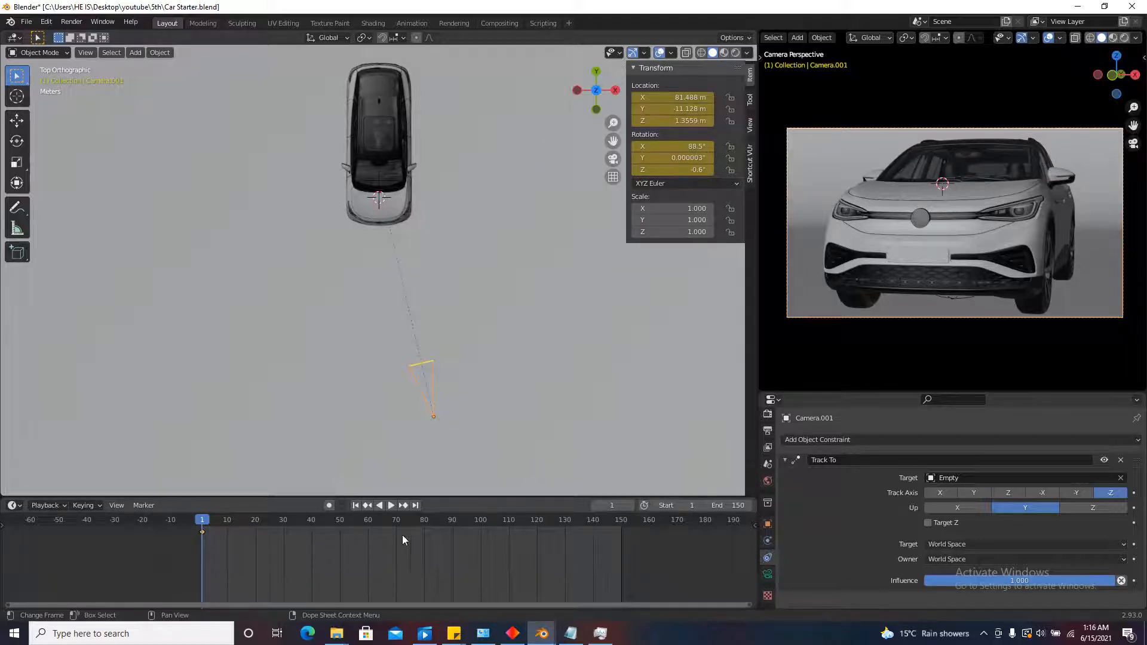
At frame 150, move the second car's camera about -4.14 m along the global X axis to the car's other side.
left_click(416, 505)
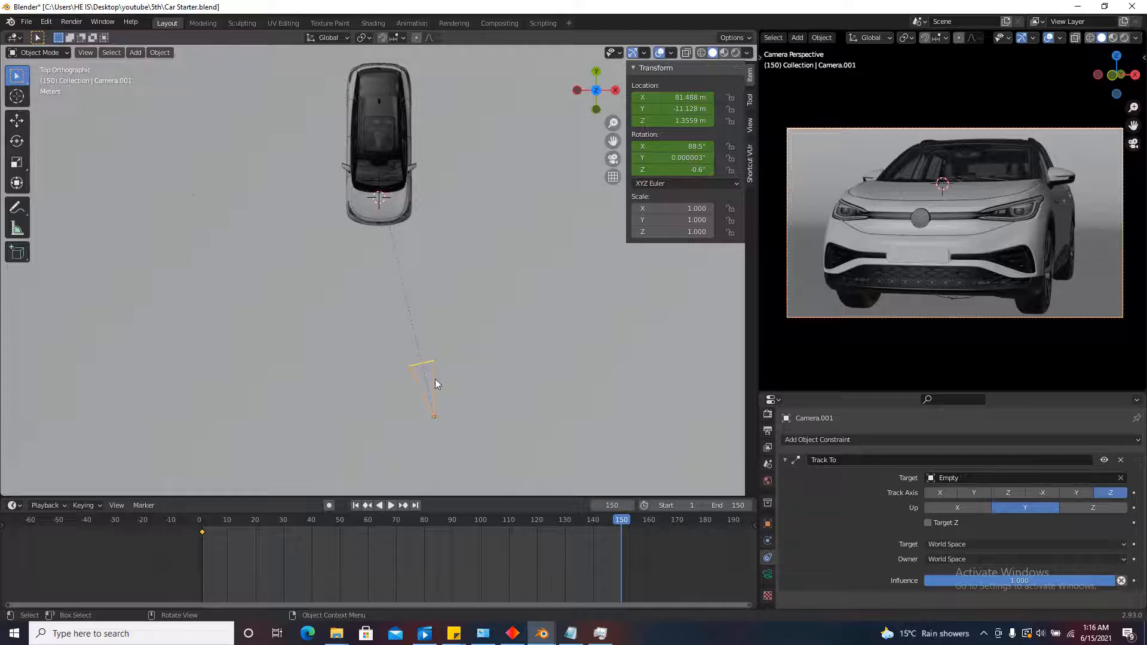
key("g")
key("x")
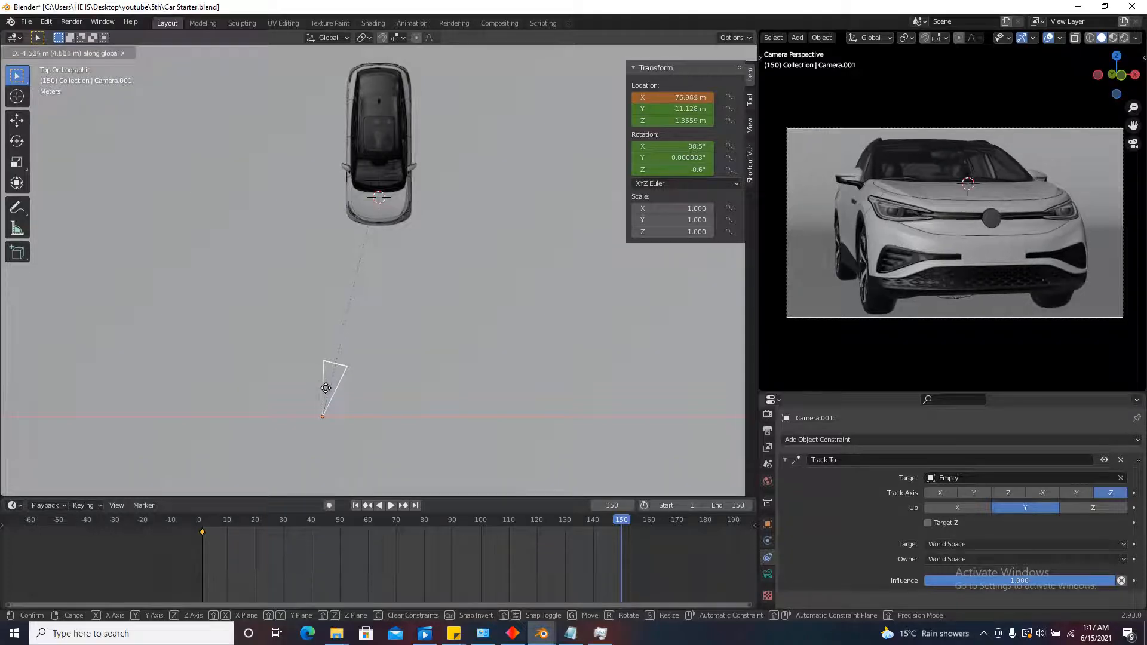
left_click(333, 384)
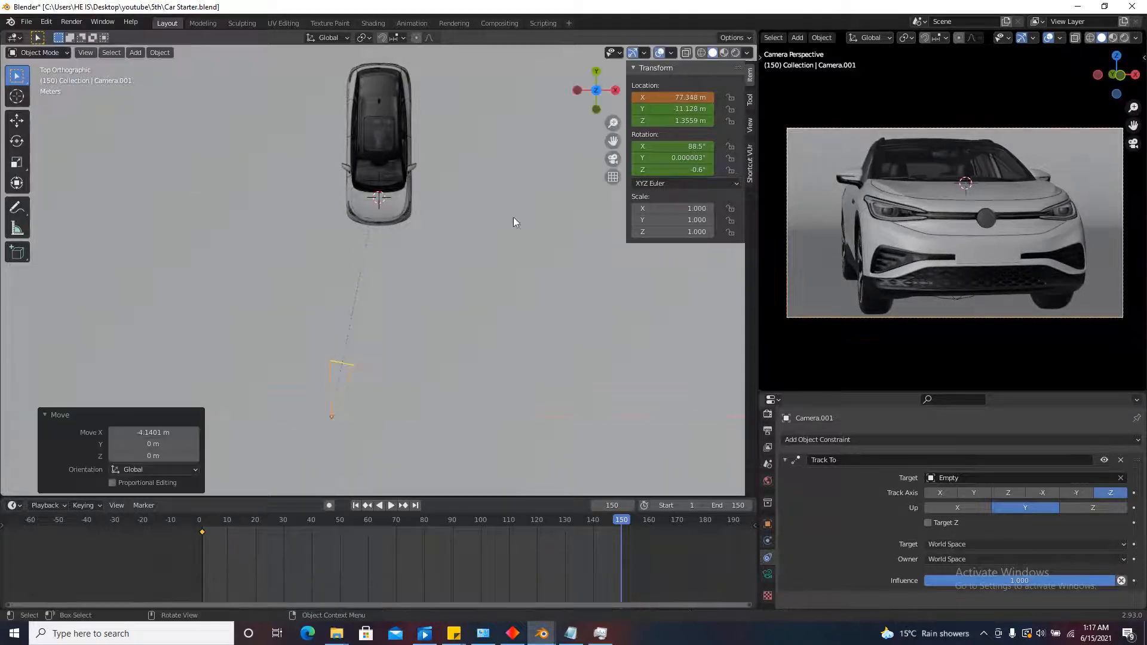
Insert location and rotation keyframes for the second car's camera at frame 150.
right_click(658, 111)
left_click(658, 111)
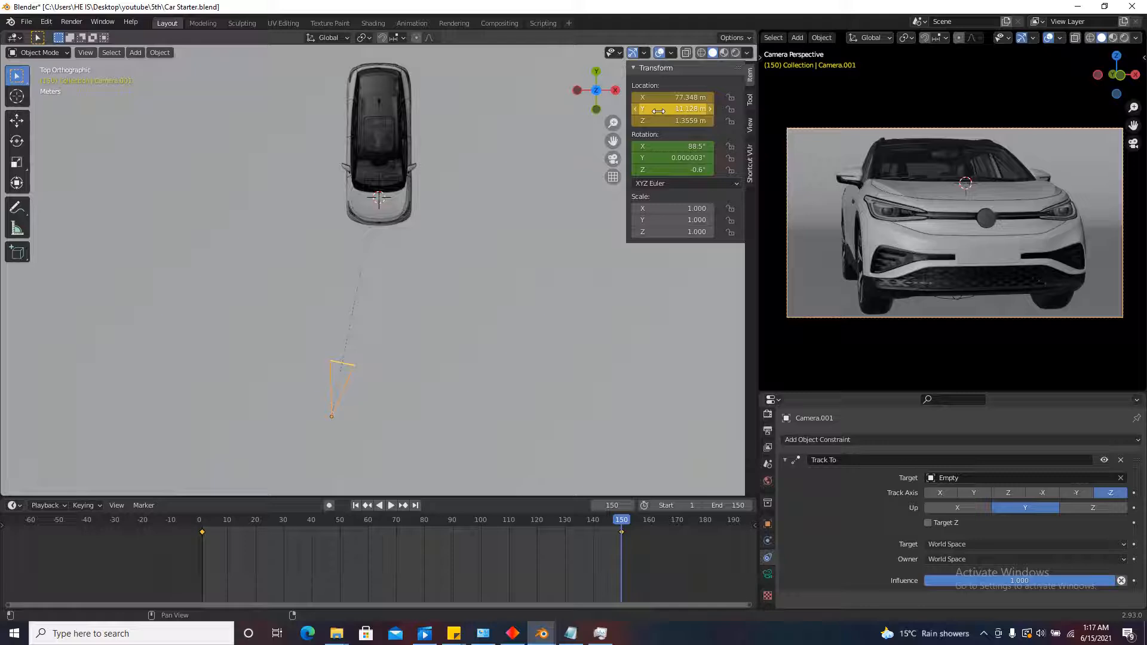
right_click(675, 160)
left_click(675, 162)
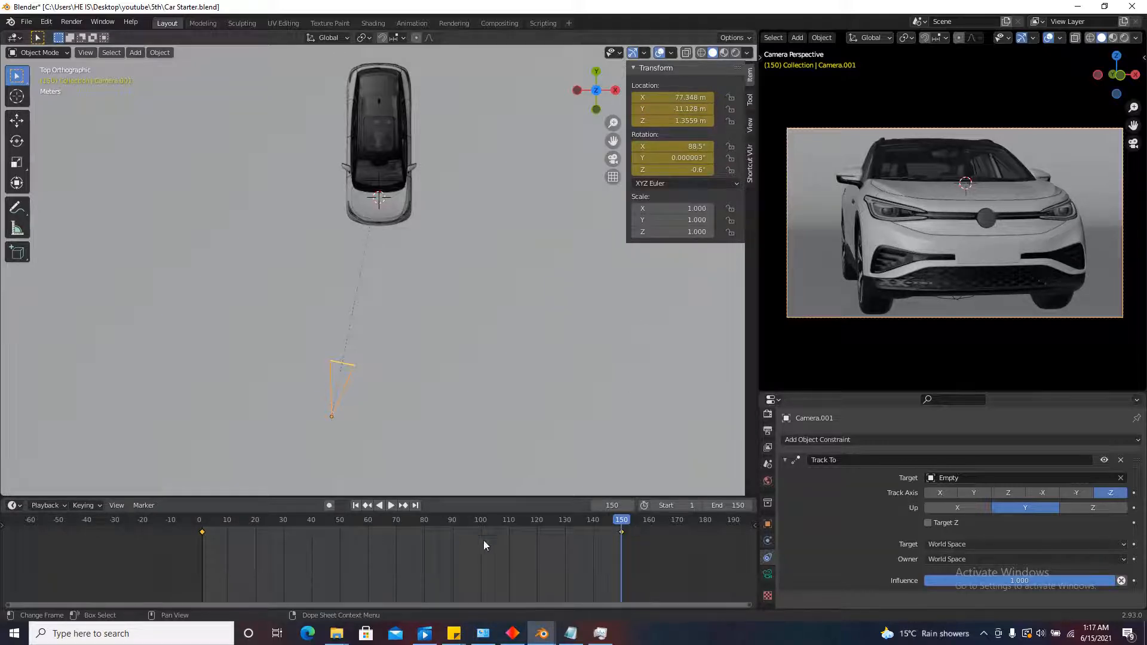
Play back the second car's camera animation from the first frame to review the sideways slide.
left_click(355, 505)
left_click(391, 505)
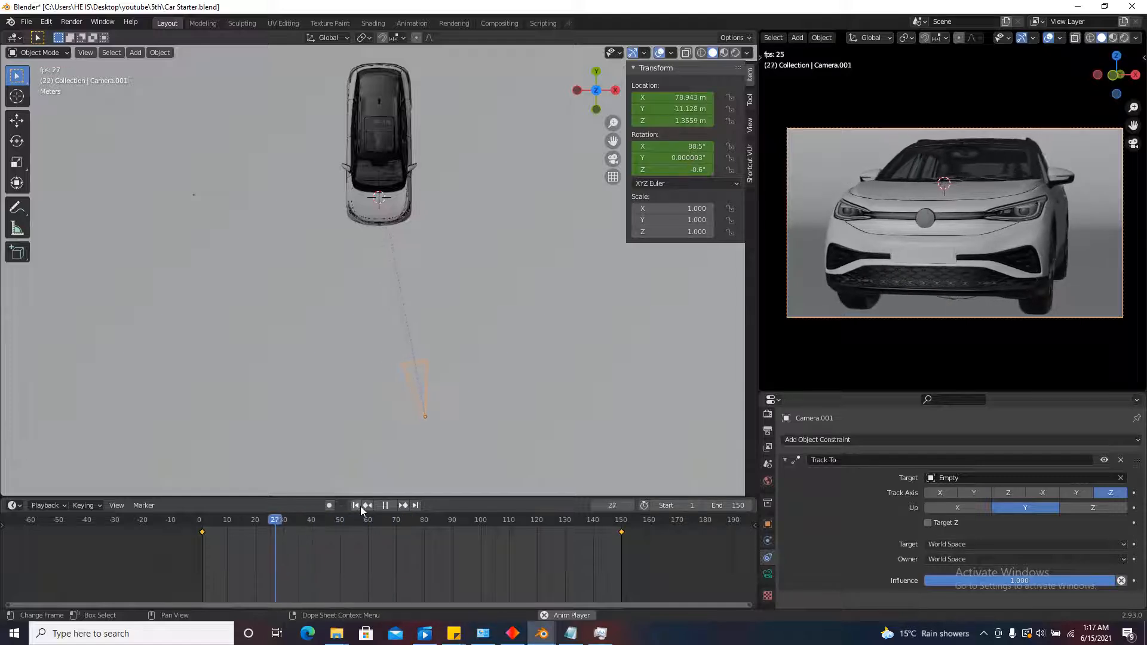
left_click(366, 506)
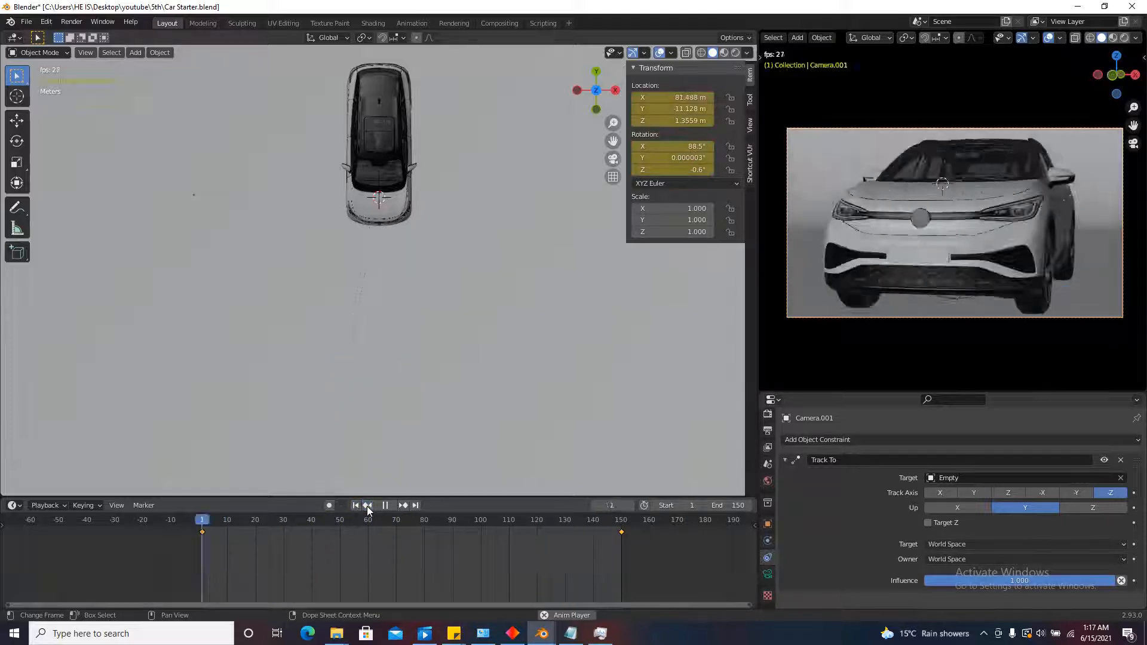
left_click(403, 507)
left_click(384, 506)
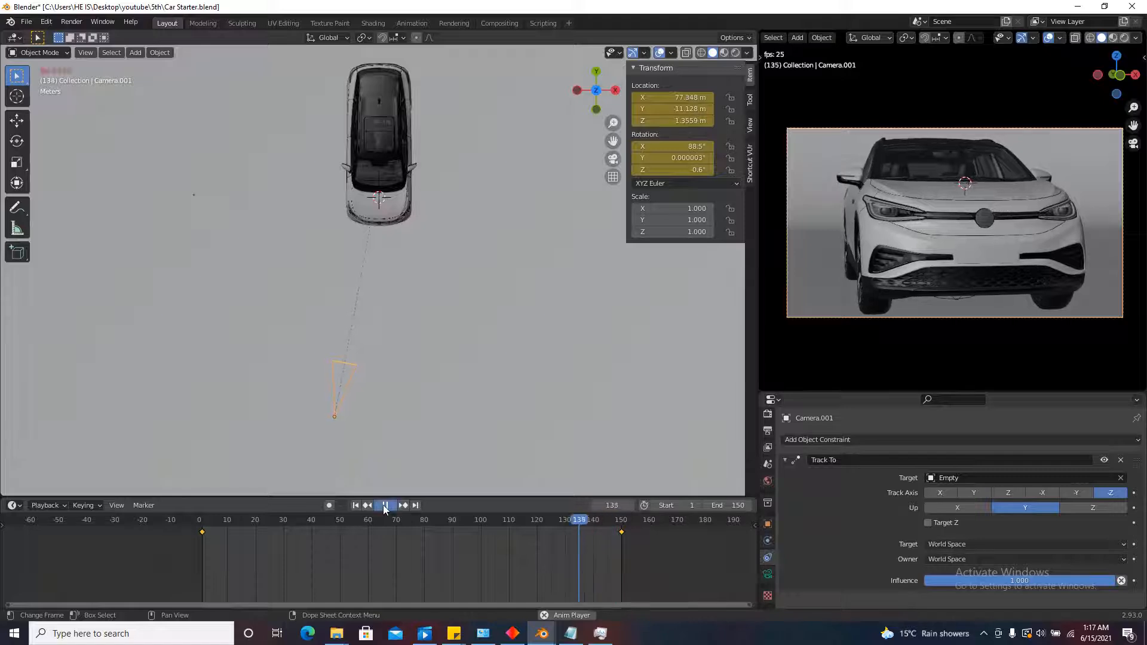
left_click(384, 506)
left_click(383, 507)
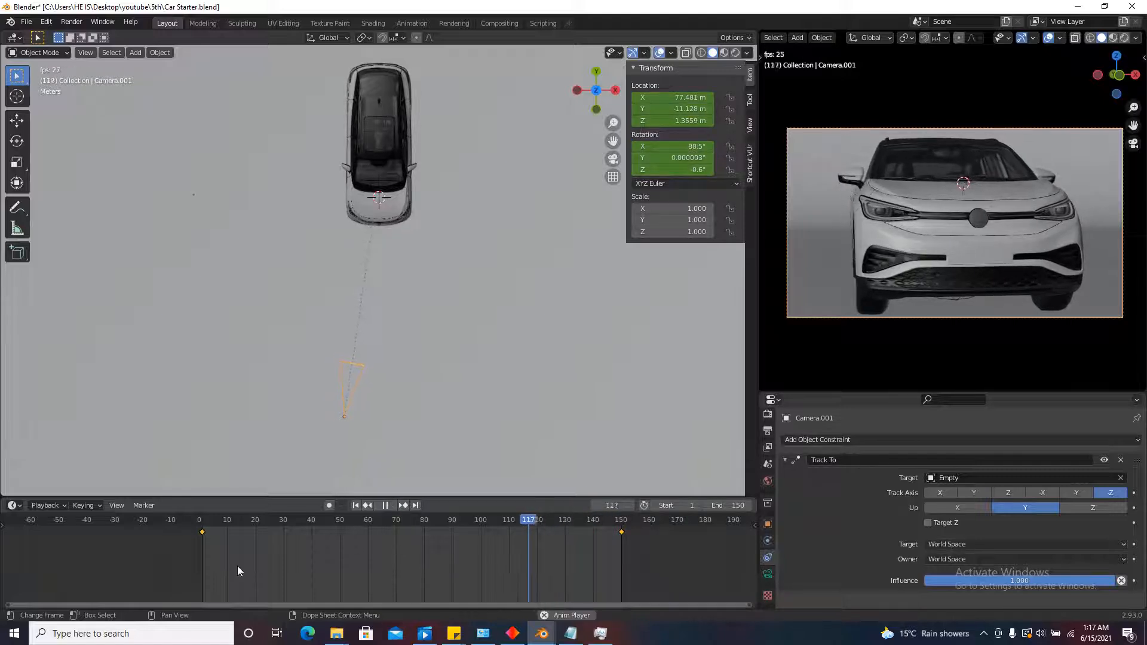
left_click(388, 506)
key("Escape")
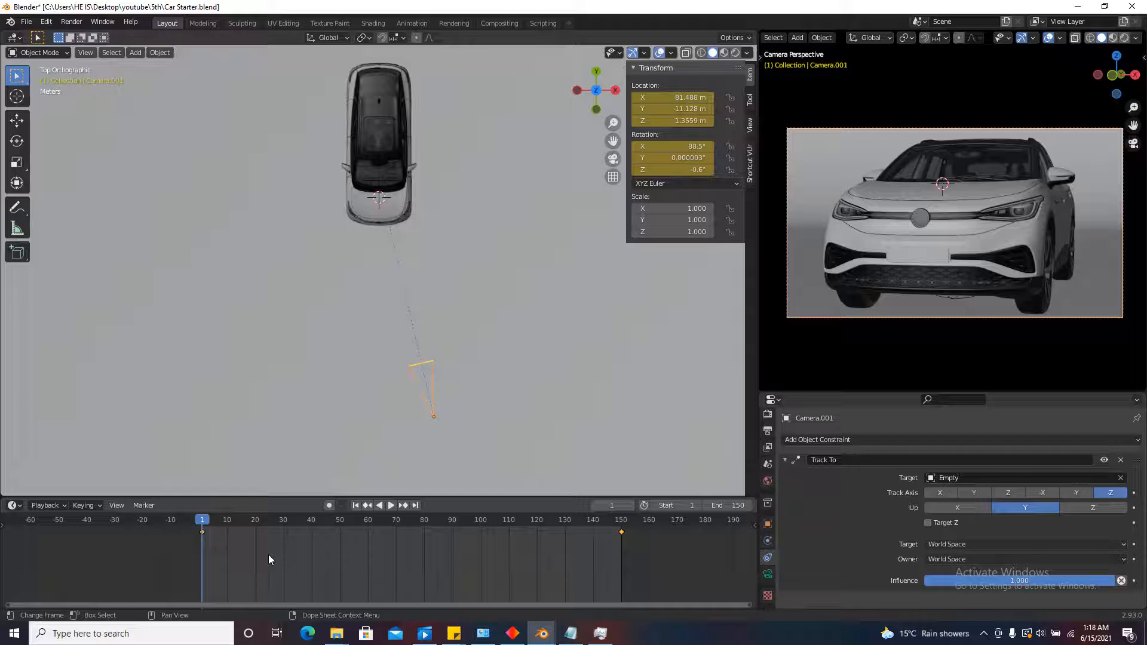
Set the camera's keyframe interpolation to Linear, preview the motion, and return to frame 1.
key("t")
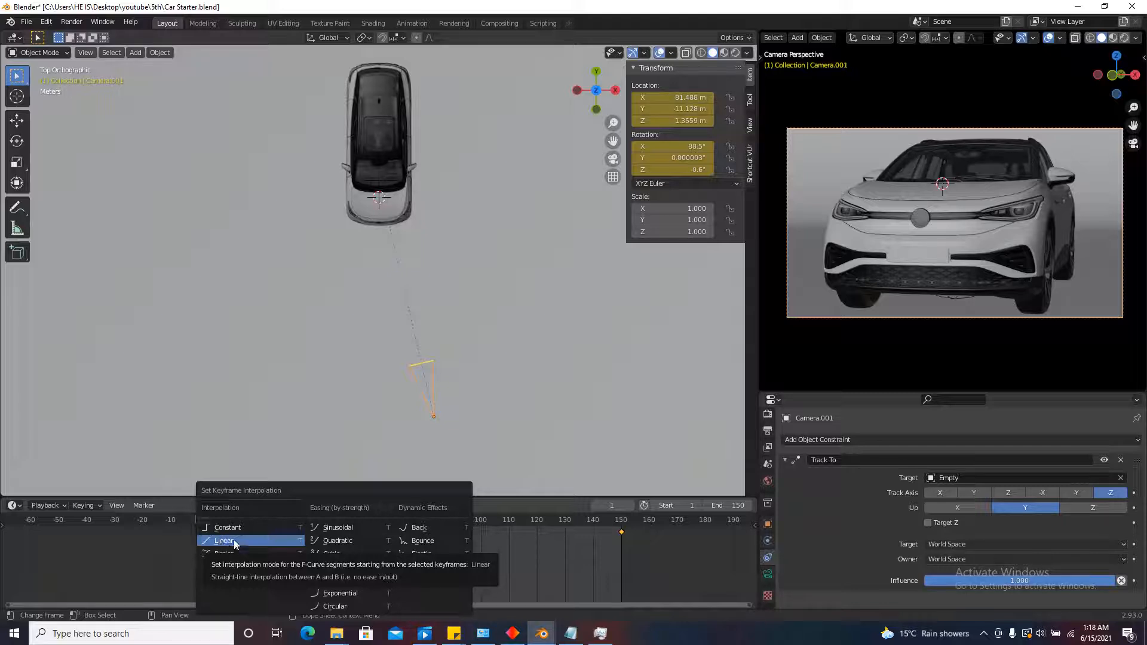
left_click(235, 541)
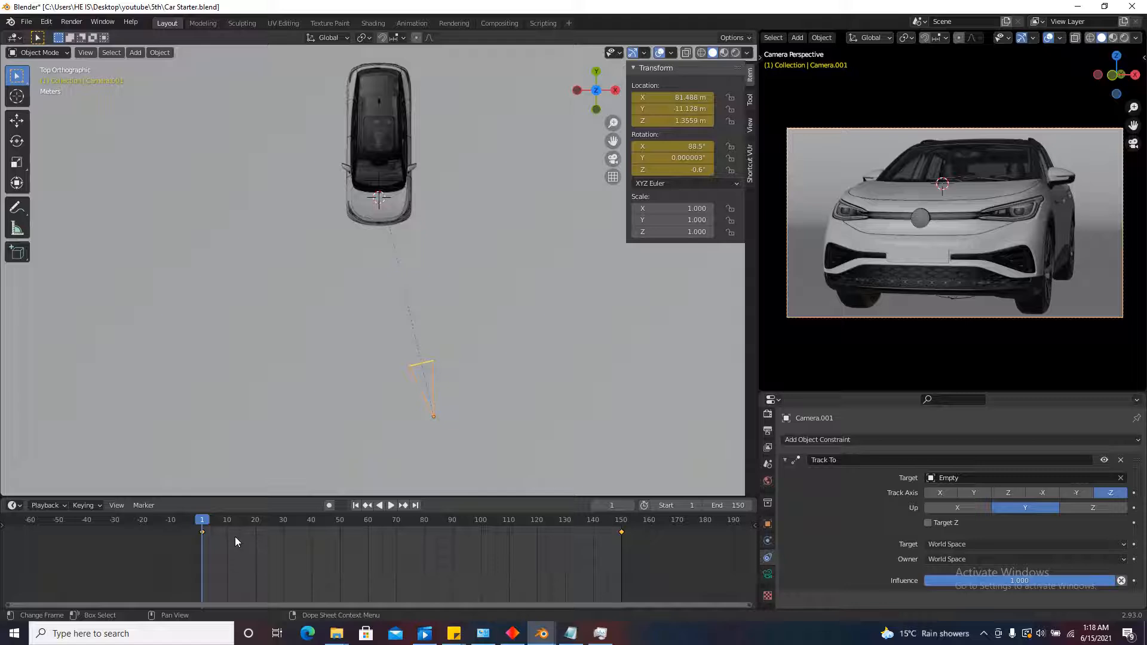
key("space")
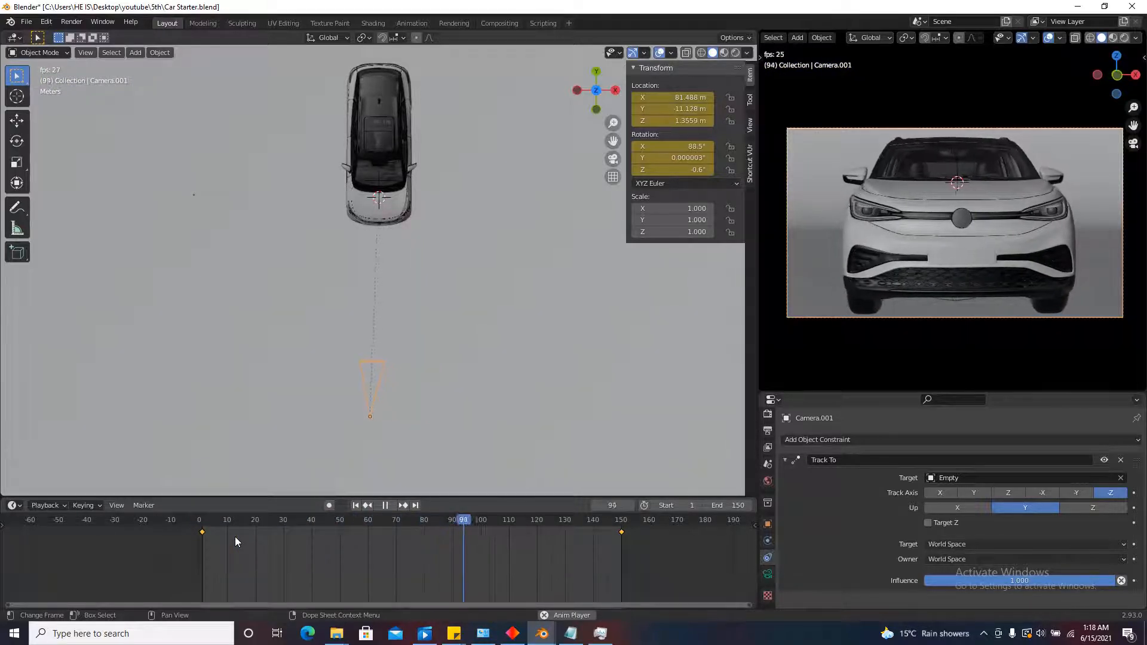
left_click(386, 505)
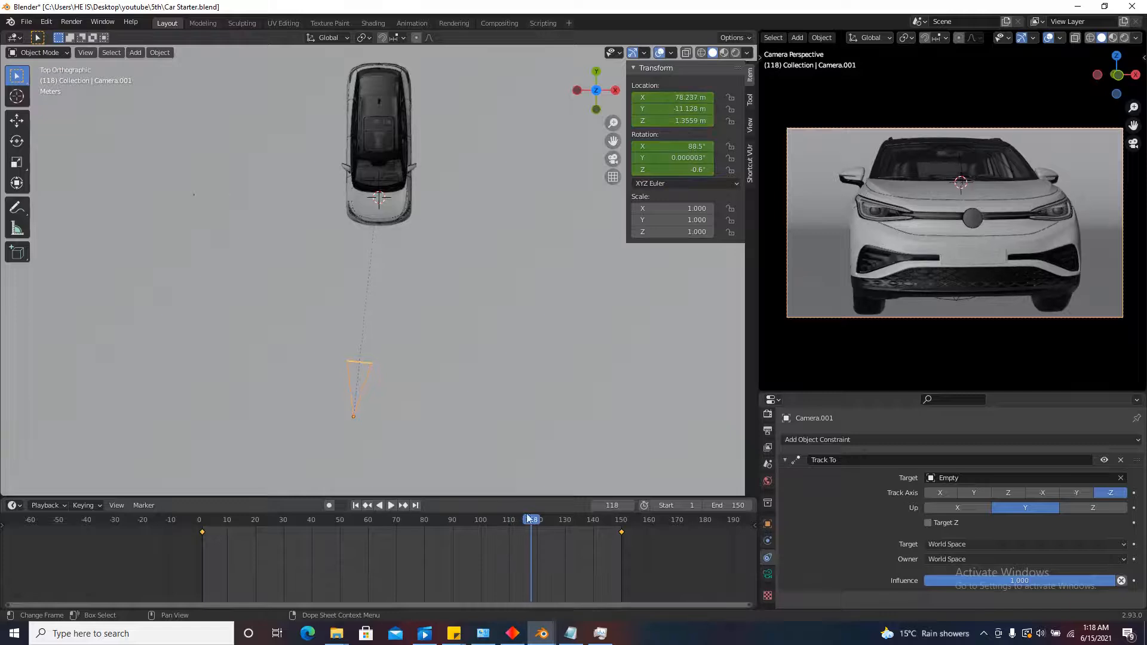
left_click_drag(527, 519, 202, 552)
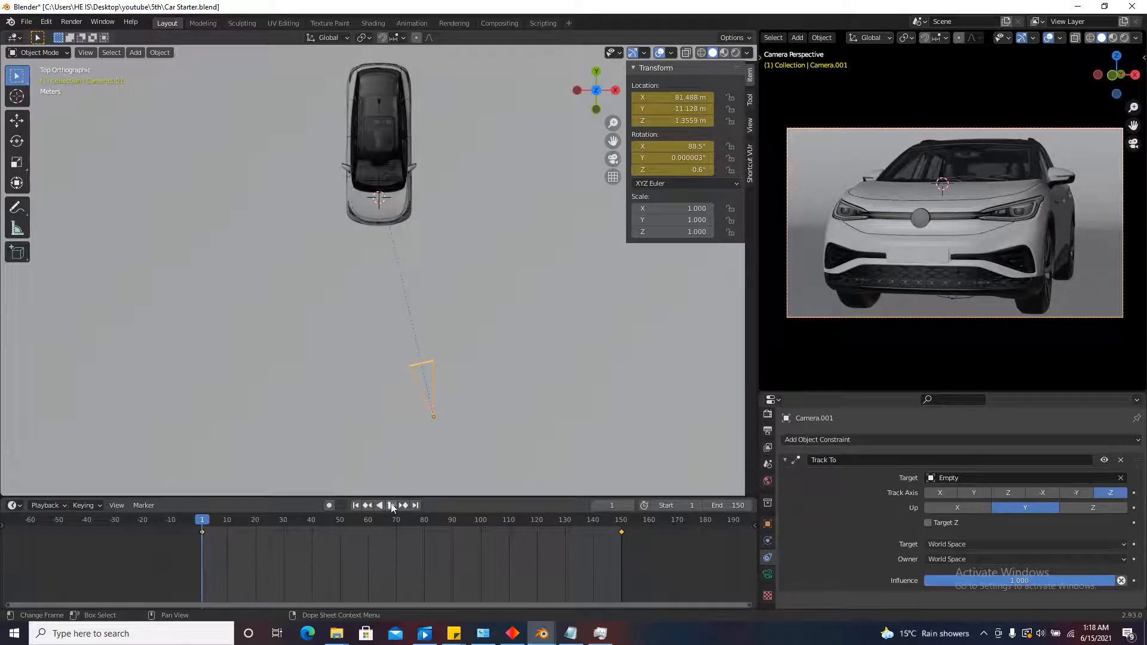
Duplicate the first car's camera and place the copy about 156.22 m along the global X axis, in front of the third car.
scroll(377, 306, "down", 8)
scroll(193, 299, "up", 7)
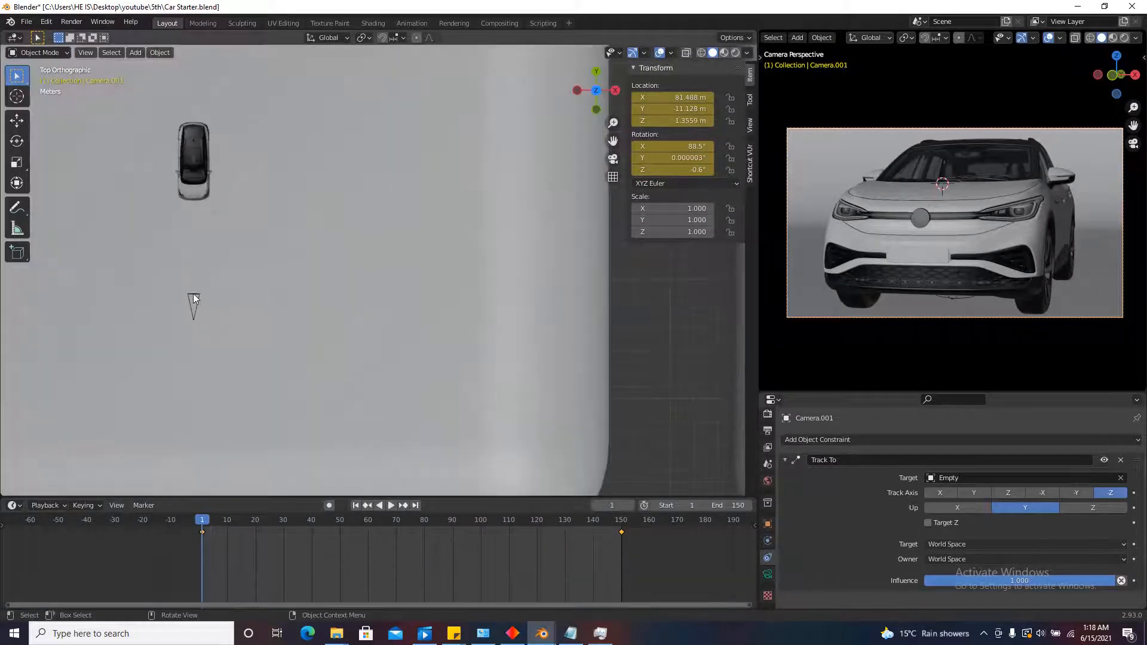
left_click(193, 299)
scroll(193, 298, "down", 12)
key("shift+d")
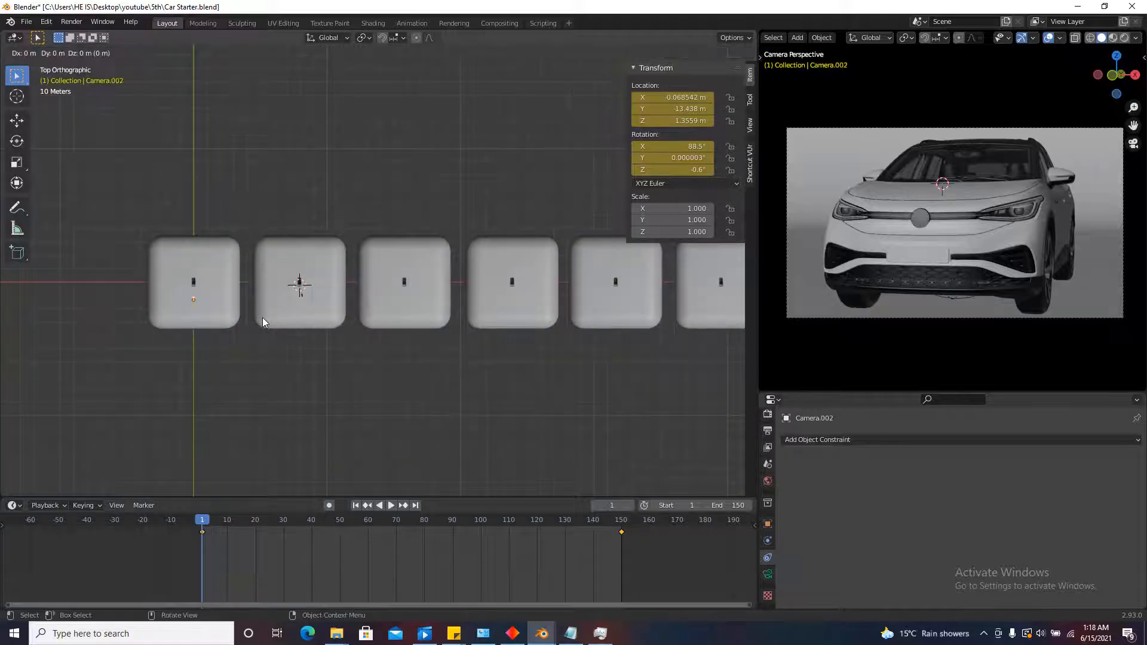
key("x")
left_click(444, 303)
Move the duplicated camera about 1.46 m along the global X axis to line it up with the third car.
scroll(444, 303, "up", 5)
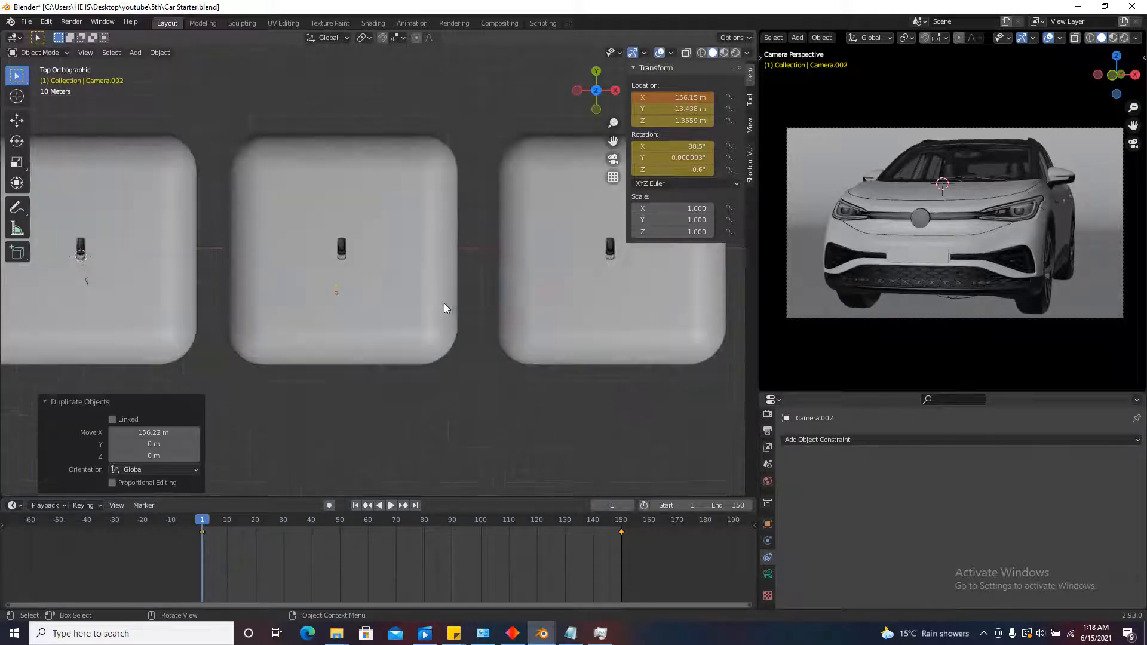
scroll(296, 264, "up", 6)
key("g")
key("x")
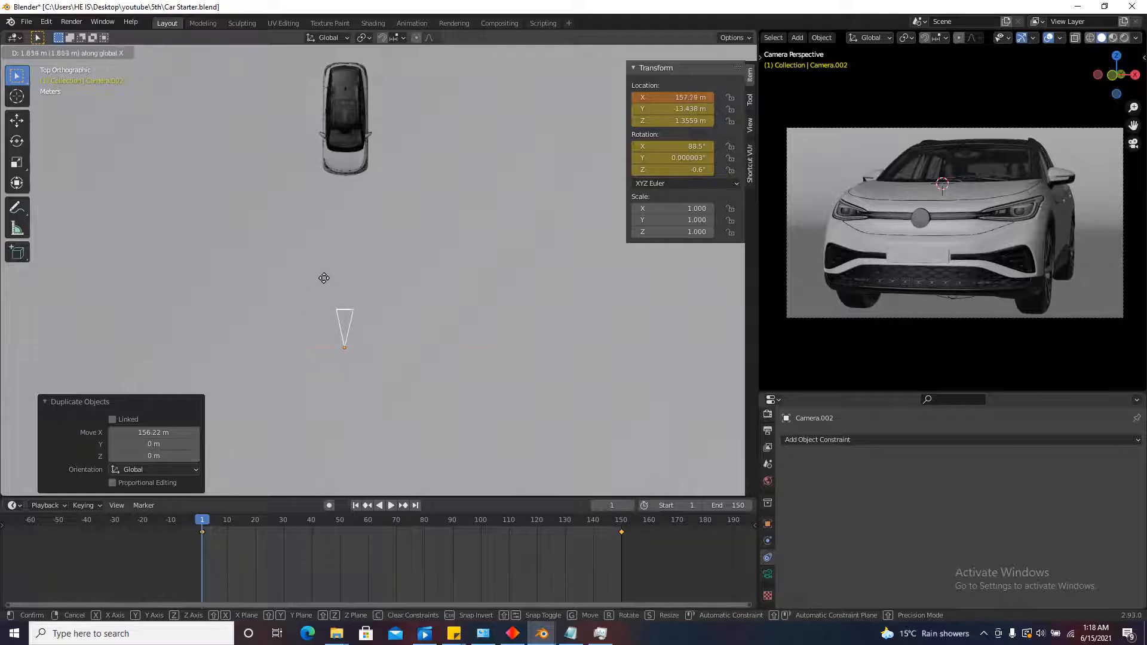
left_click(322, 274)
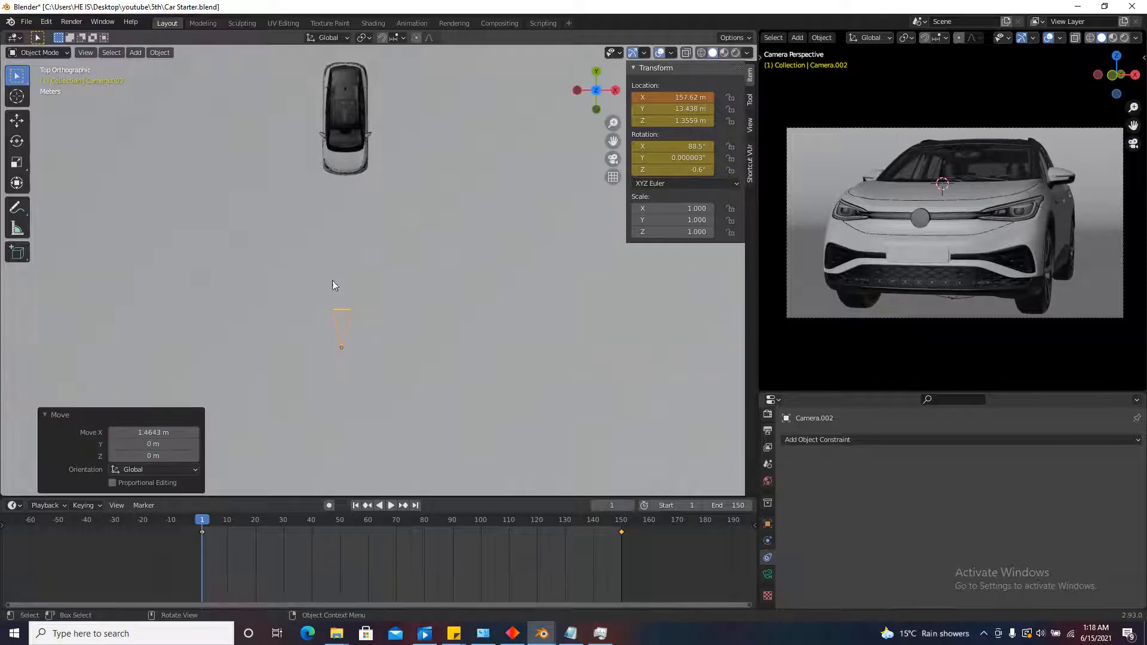
Set Camera.002 as the scene's active camera.
scroll(376, 242, "down", 3)
left_click(768, 465)
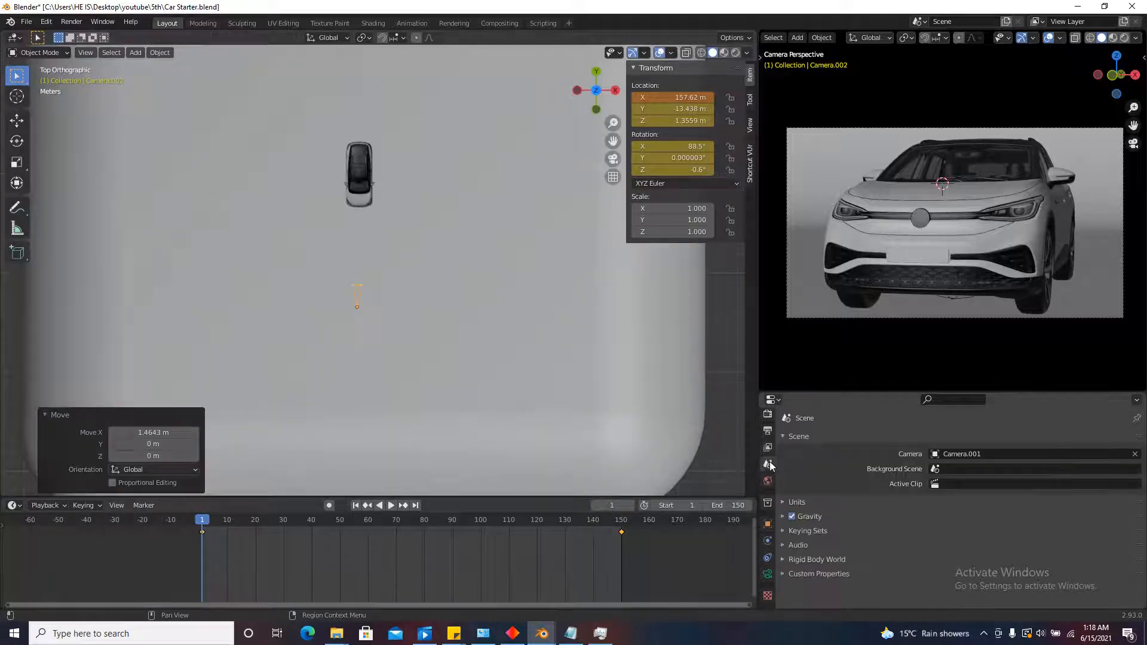
left_click(1028, 454)
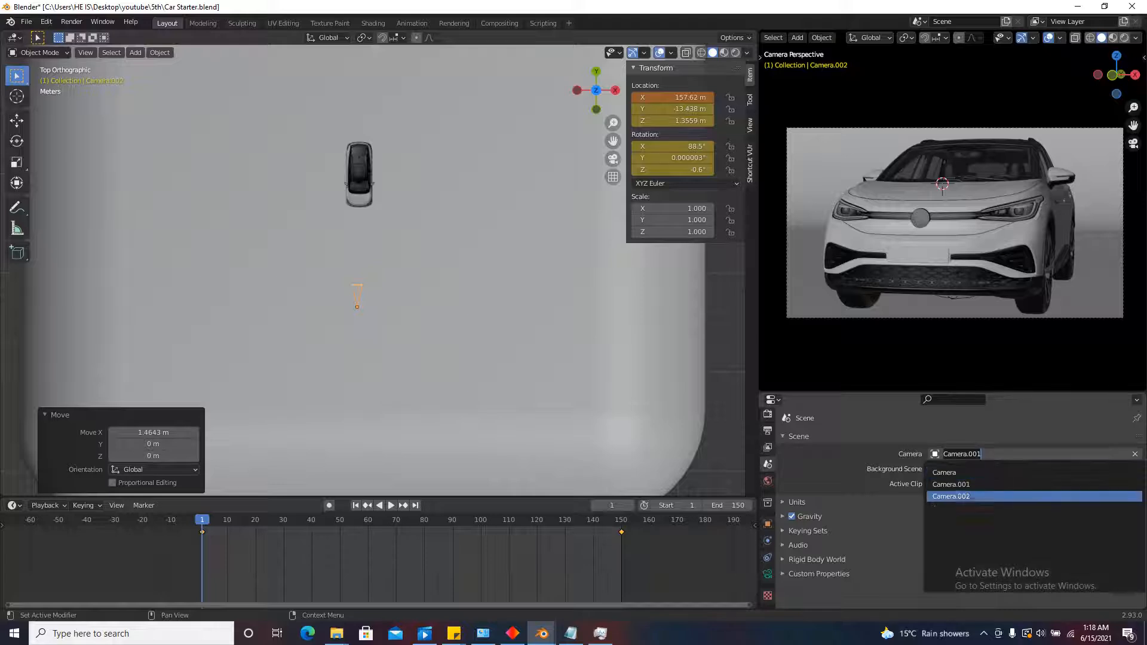
left_click(960, 494)
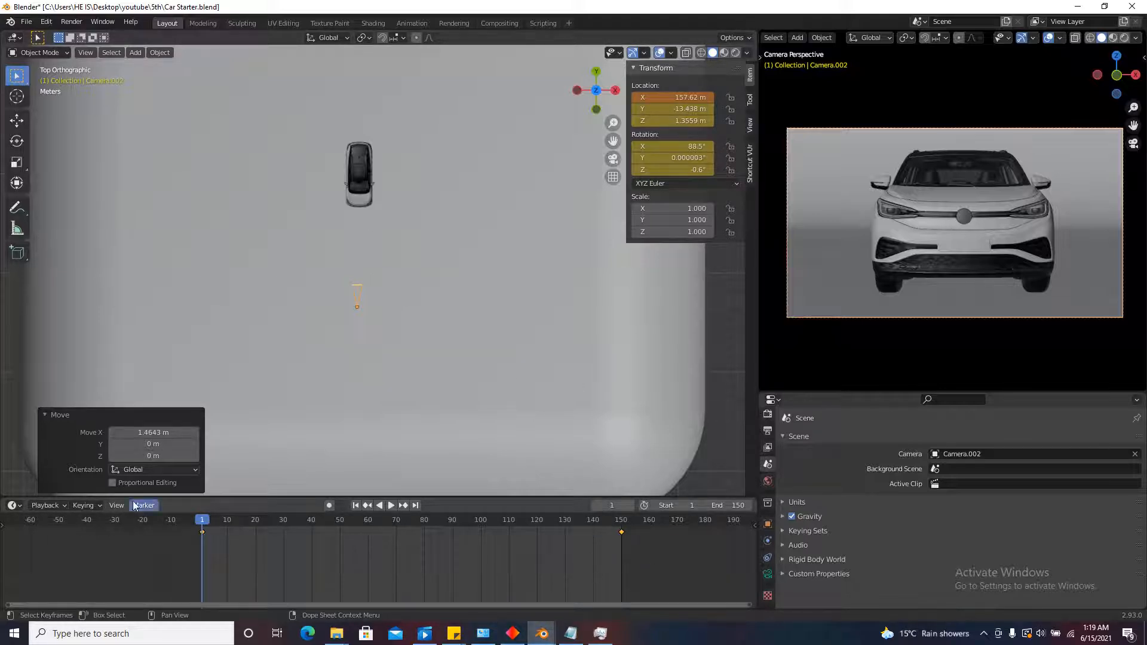
Delete all the keyframes inherited by the third car's camera.
scroll(321, 292, "down", 8)
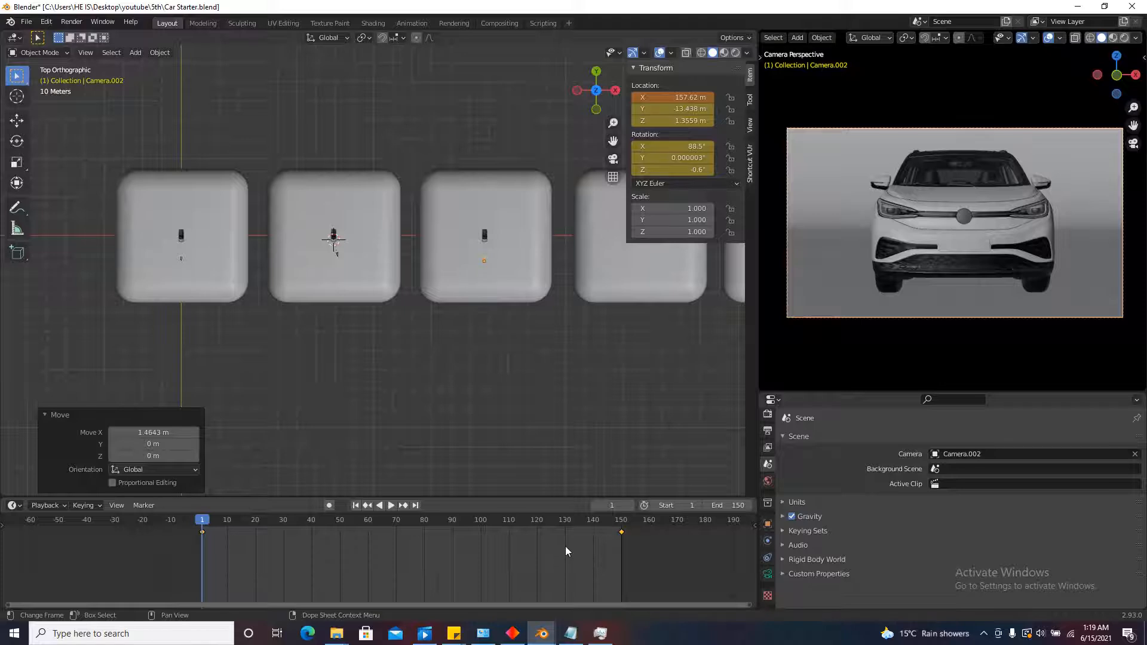
key("x")
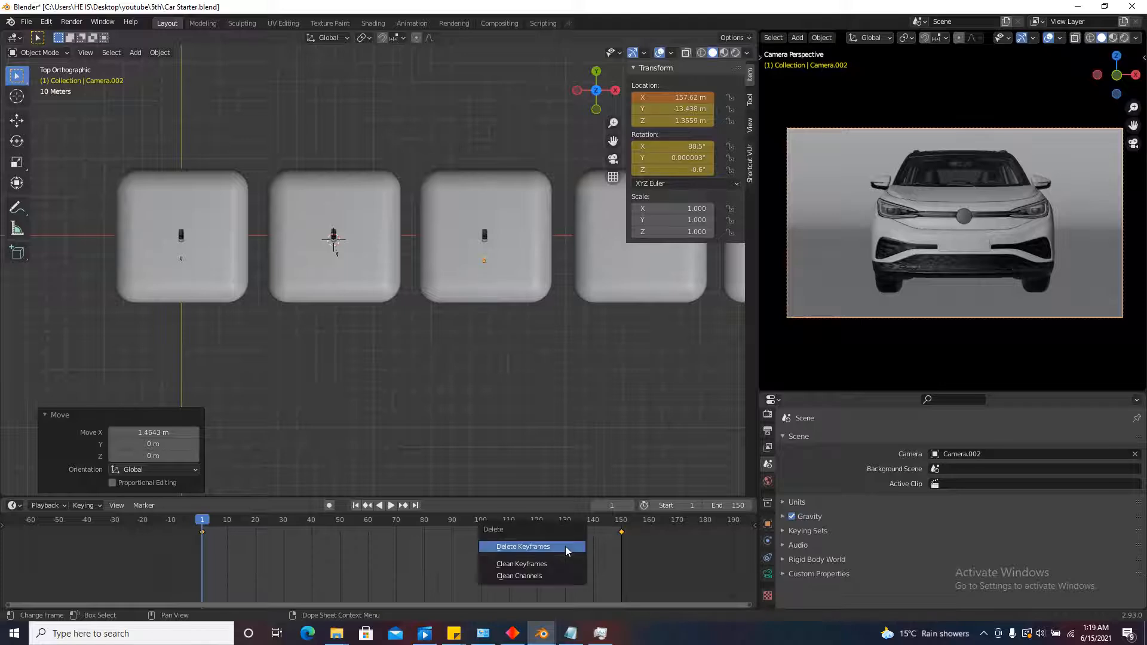
left_click(517, 547)
Move the third car's camera about 0.27 m along X and 0.46 m along Y, closer to the car.
scroll(484, 257, "up", 9)
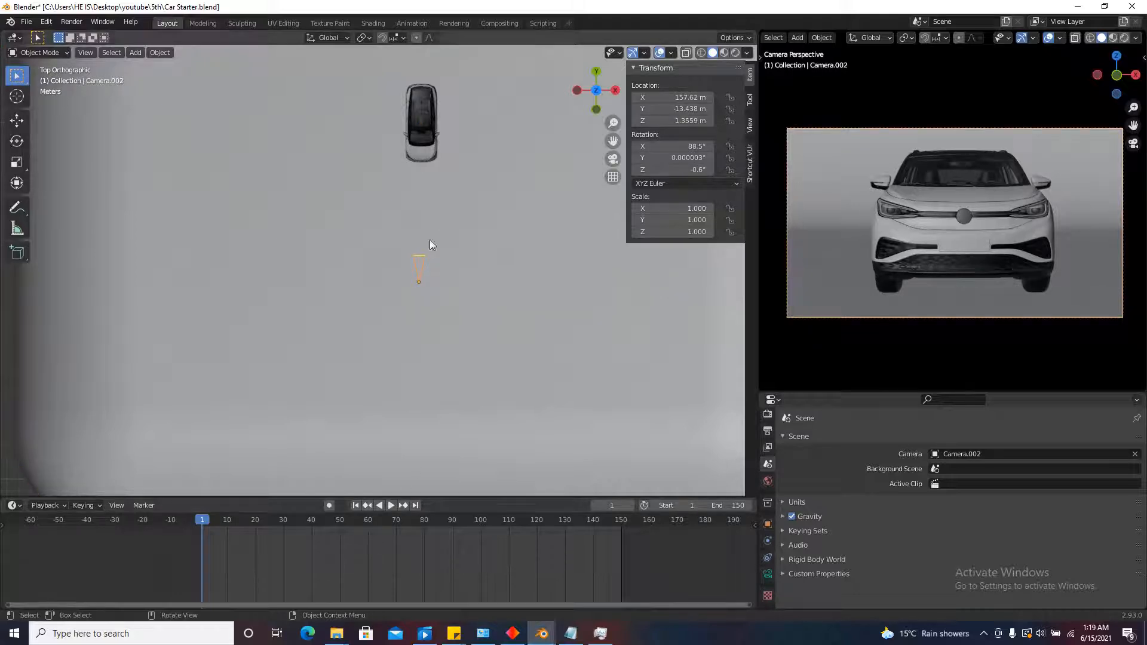
scroll(396, 239, "up", 1)
key("g")
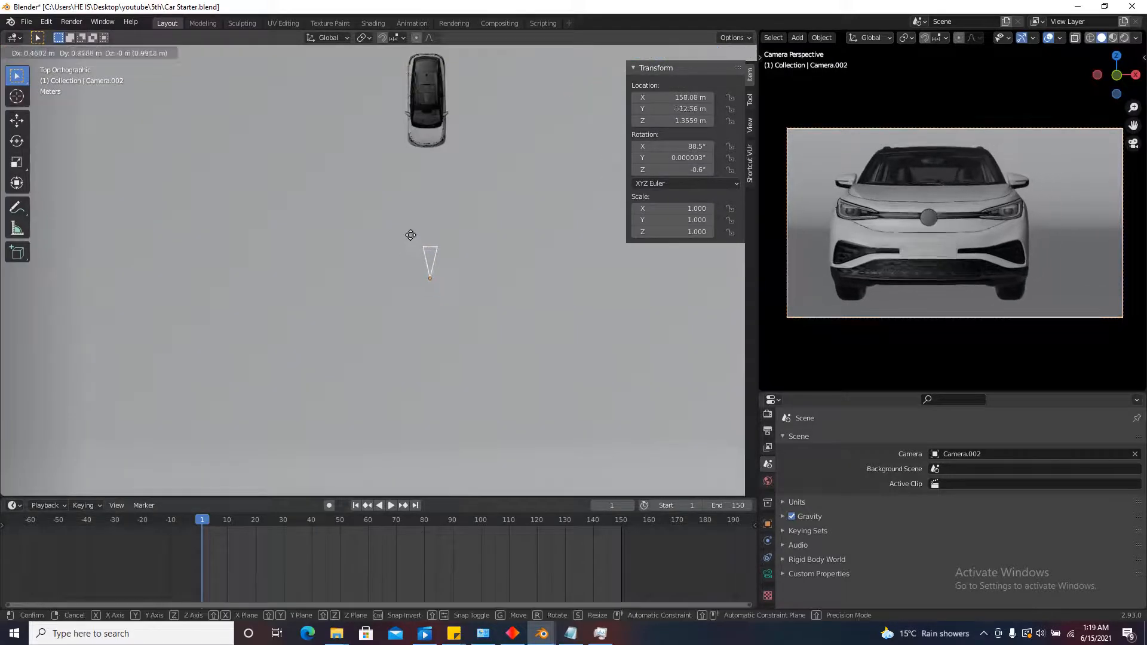
left_click(420, 319)
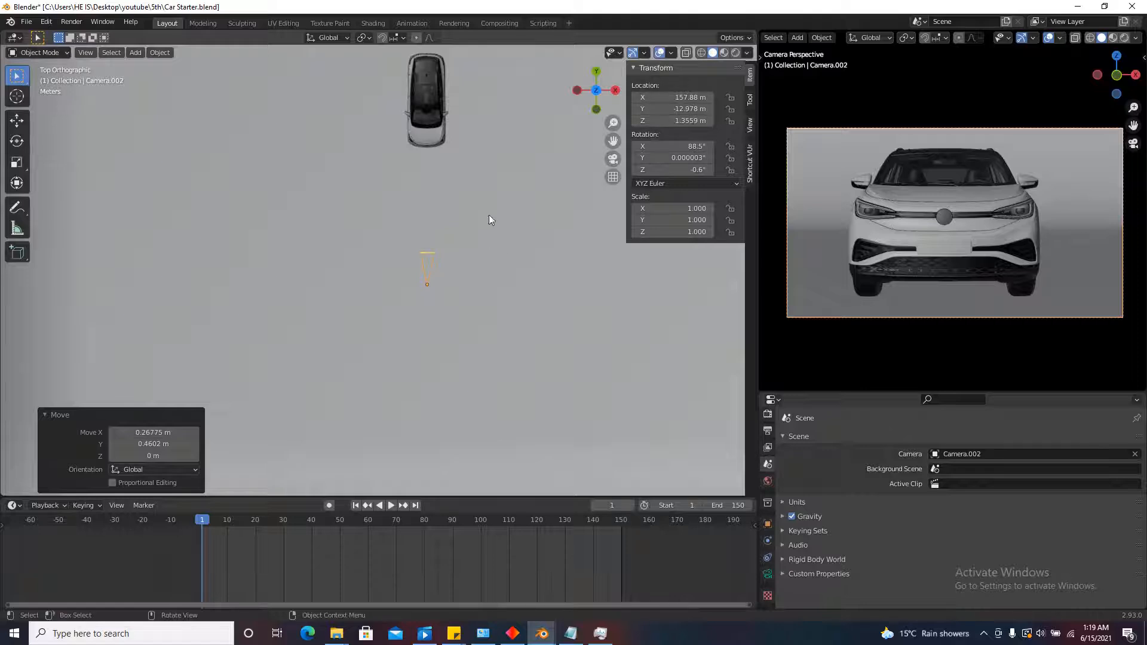
Set the Y rotation of the third car's camera to -12.5° to tilt the shot.
mouse_move(658, 159)
left_mouse_down()
mouse_move(668, 159)
mouse_move(658, 157)
left_mouse_up()
left_click(658, 154)
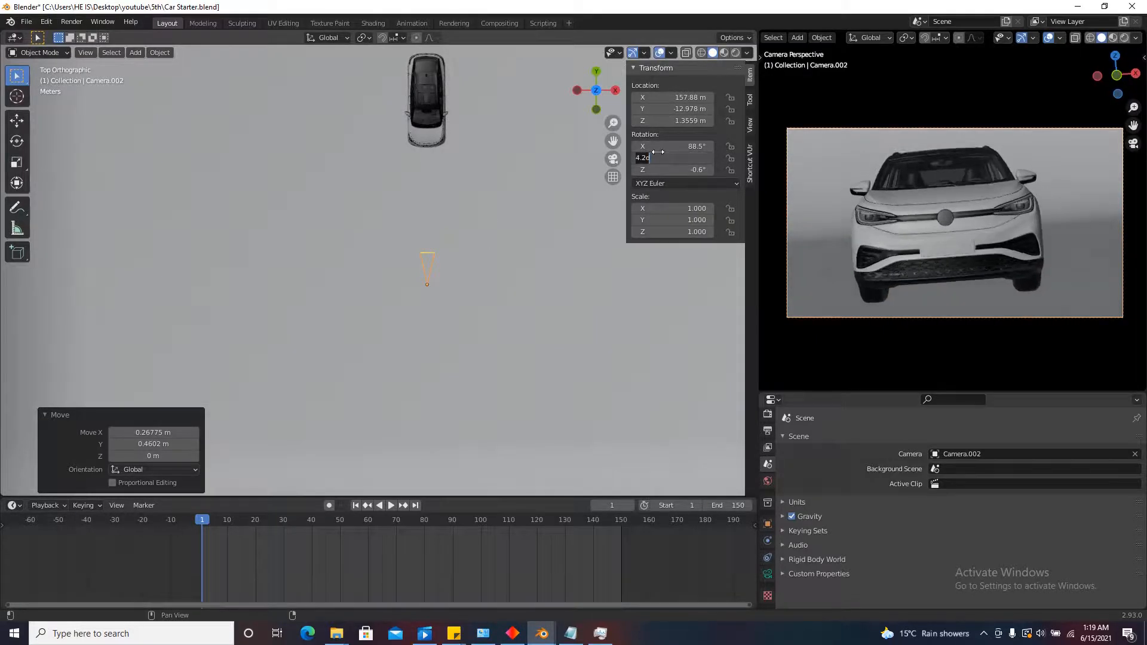
type("-12.5")
key("Return")
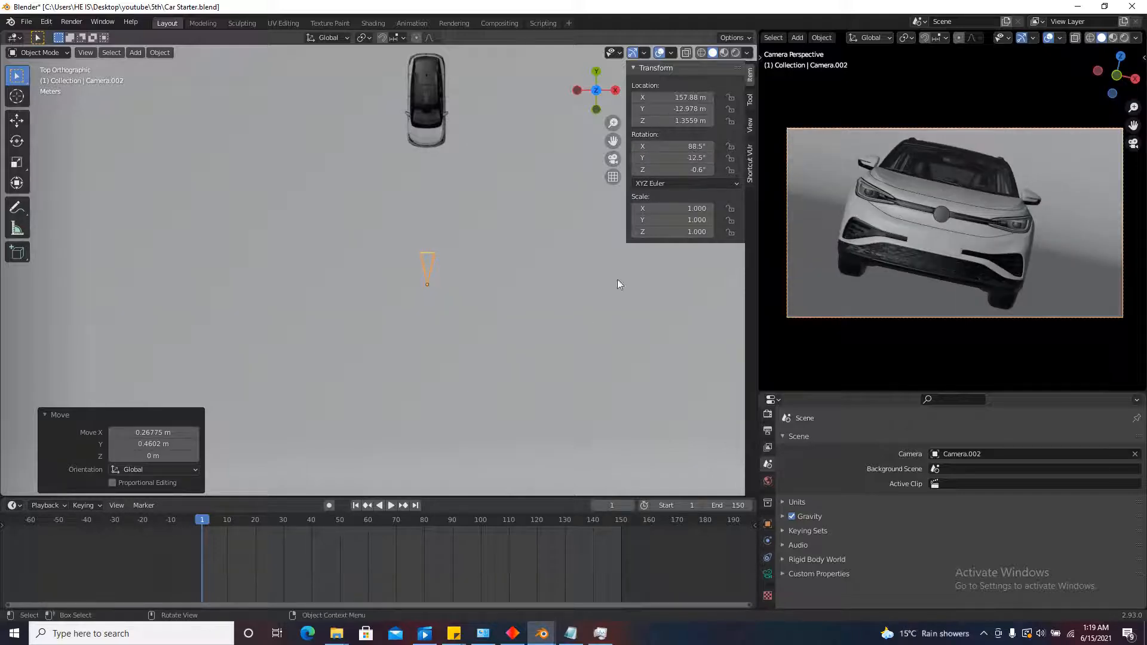
Insert location and rotation keyframes for the third car's camera at frame 1.
right_click(670, 117)
left_click(670, 118)
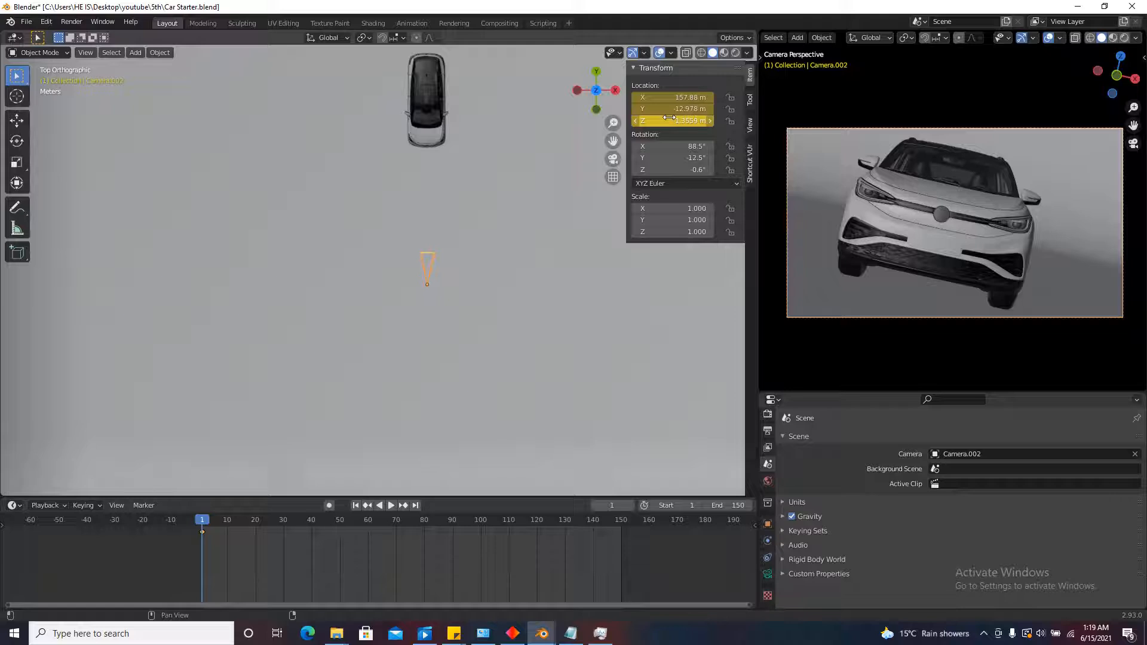
right_click(681, 155)
left_click(681, 156)
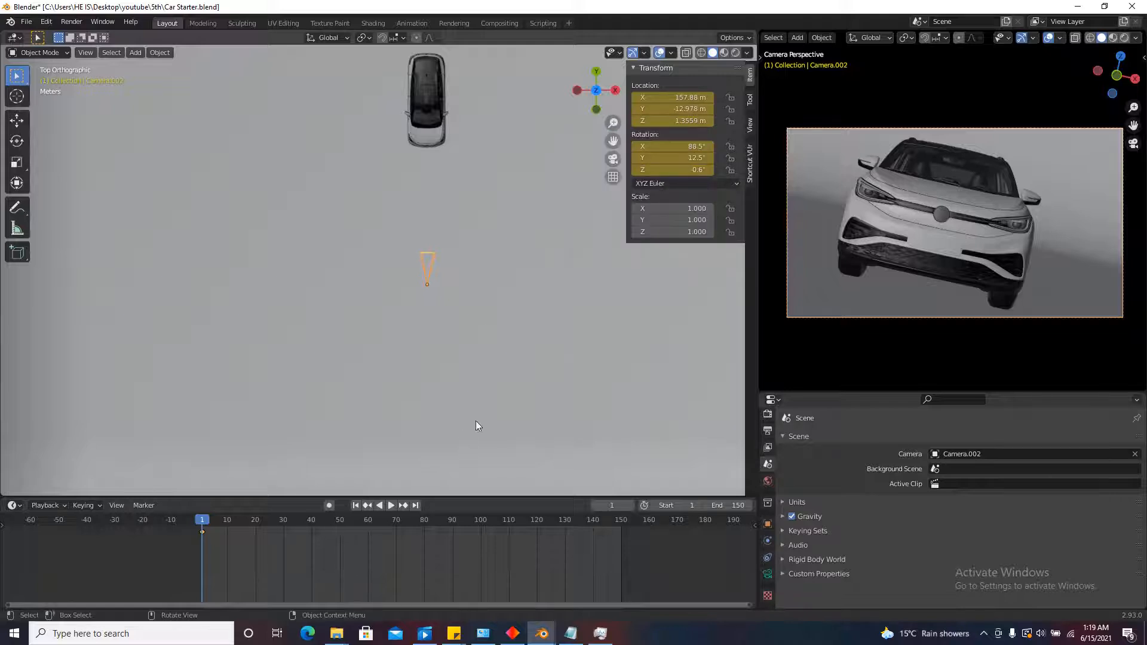
At frame 150, move the third car's camera about 1.26 m closer to the car along the global Y axis.
left_click(416, 505)
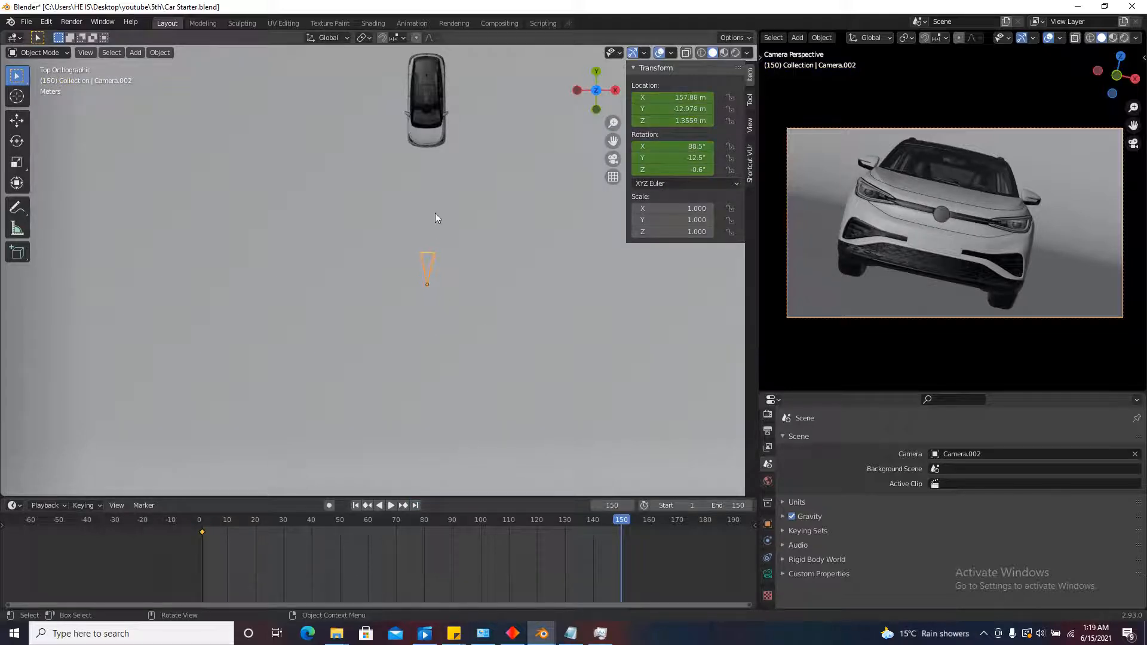
key("g")
key("y")
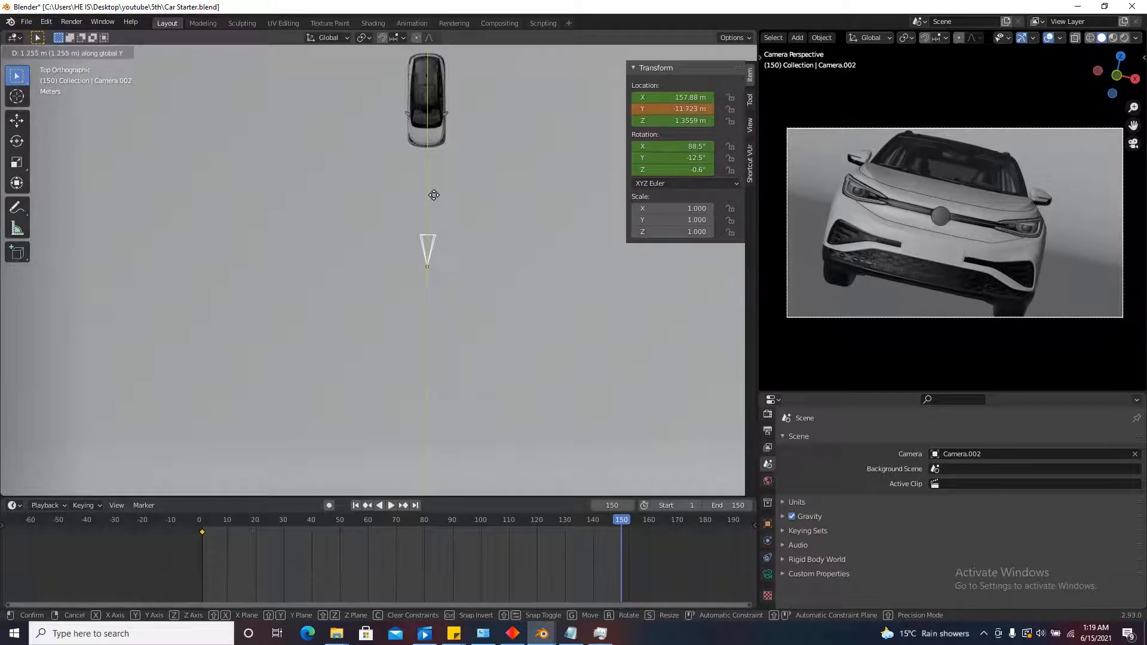
left_click(434, 195)
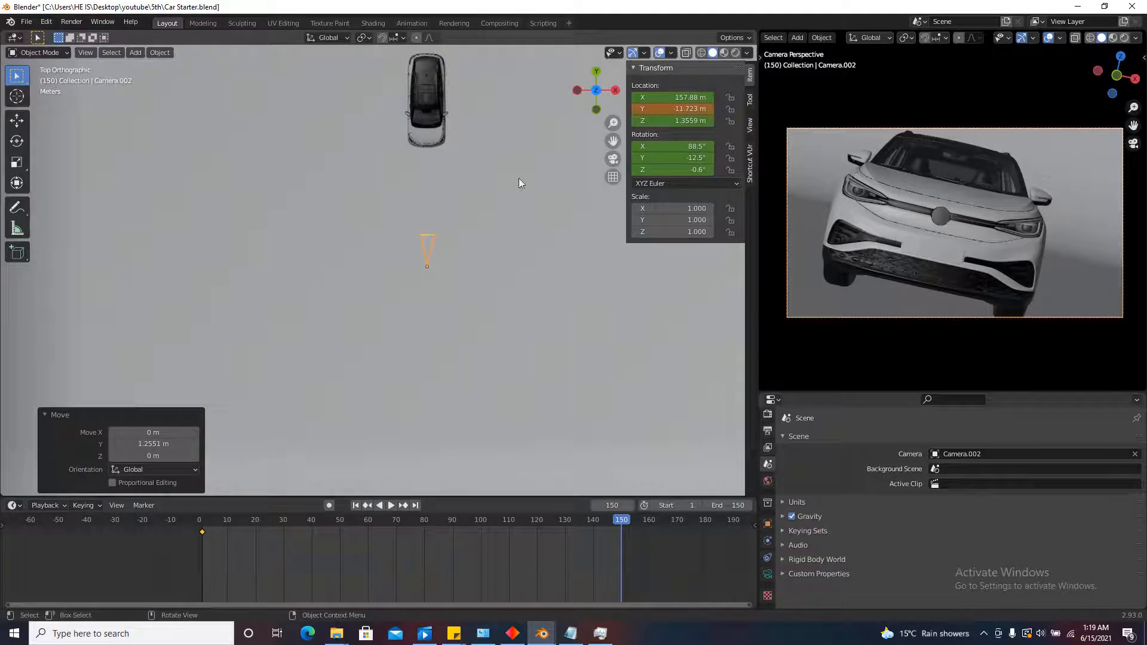
Set the Y rotation of the third car's camera to 12.5° at frame 150.
left_click(670, 157)
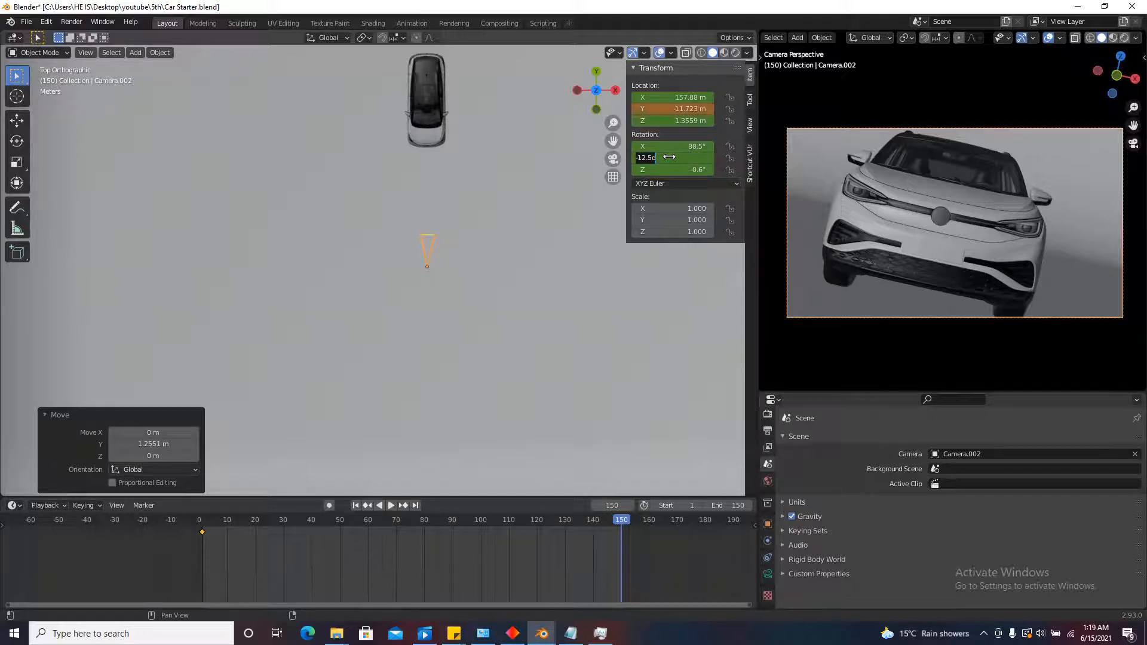
type("12")
key("Return")
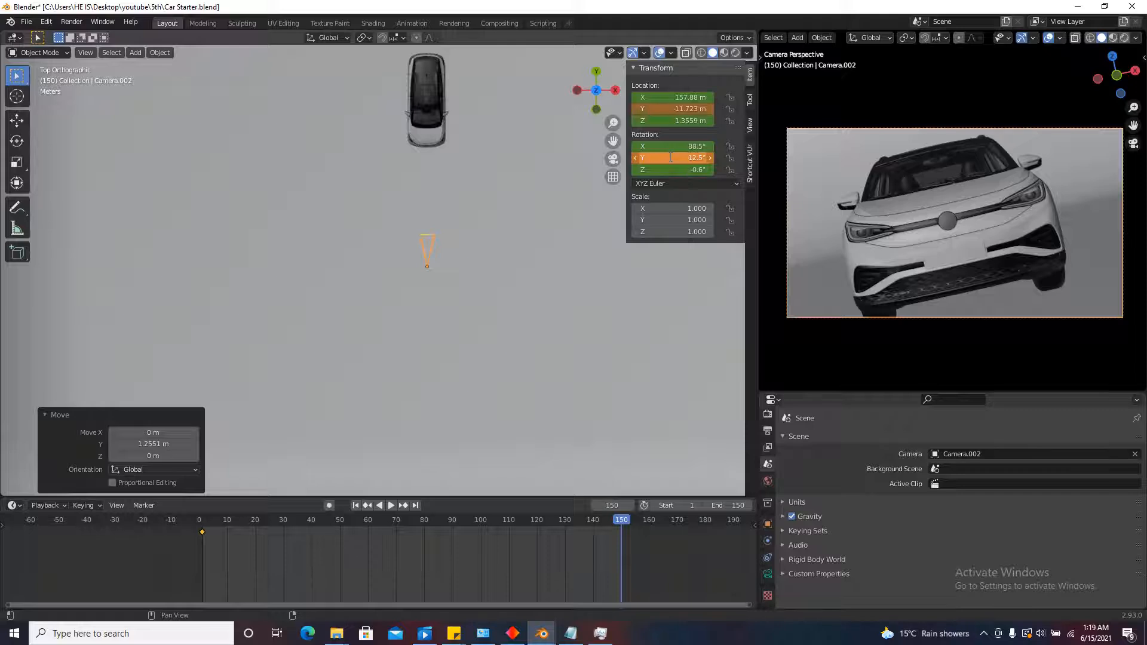
Insert location and rotation keyframes for the third car's camera at frame 150 and set the keyframe interpolation to Linear.
right_click(686, 109)
left_click(686, 108)
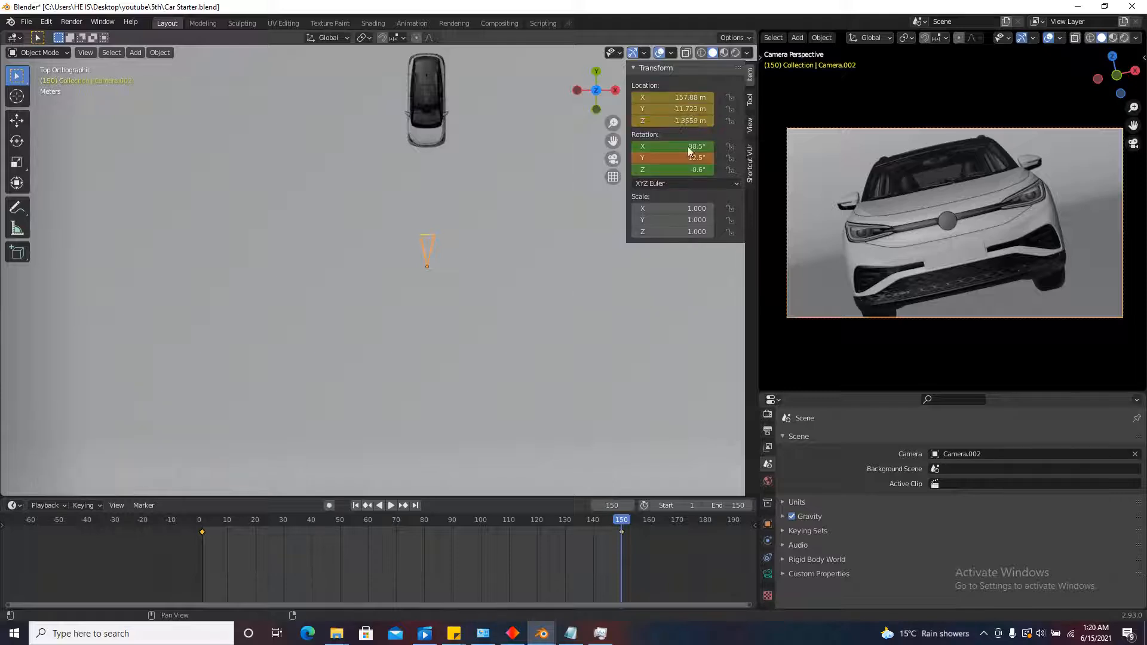
right_click(683, 155)
left_click(684, 155)
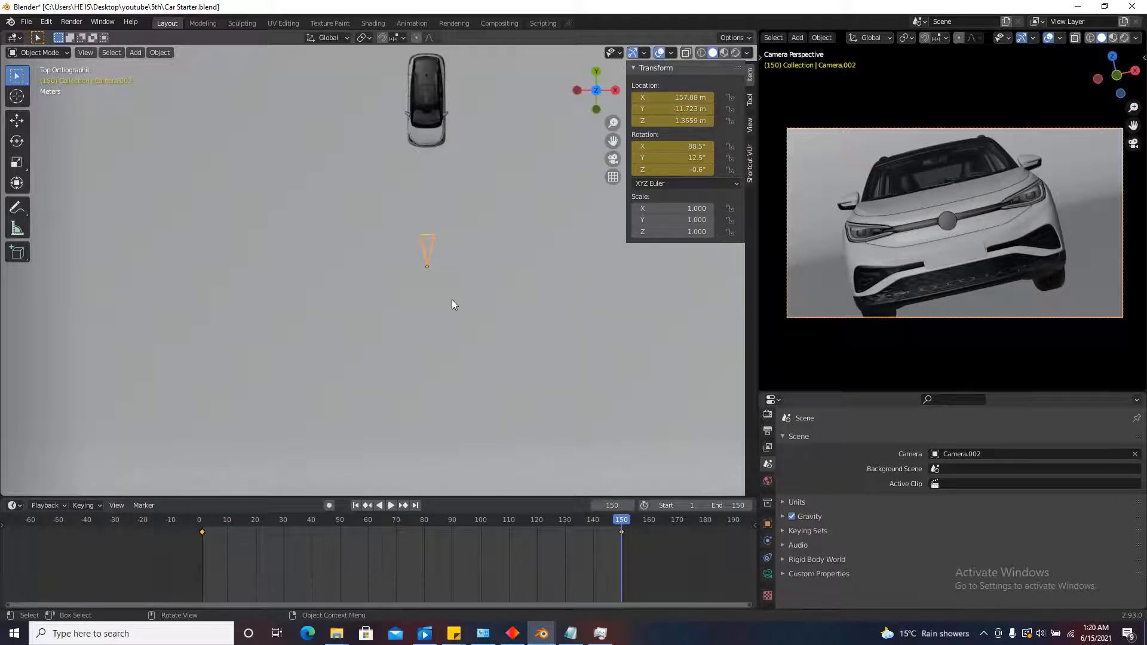
key("t")
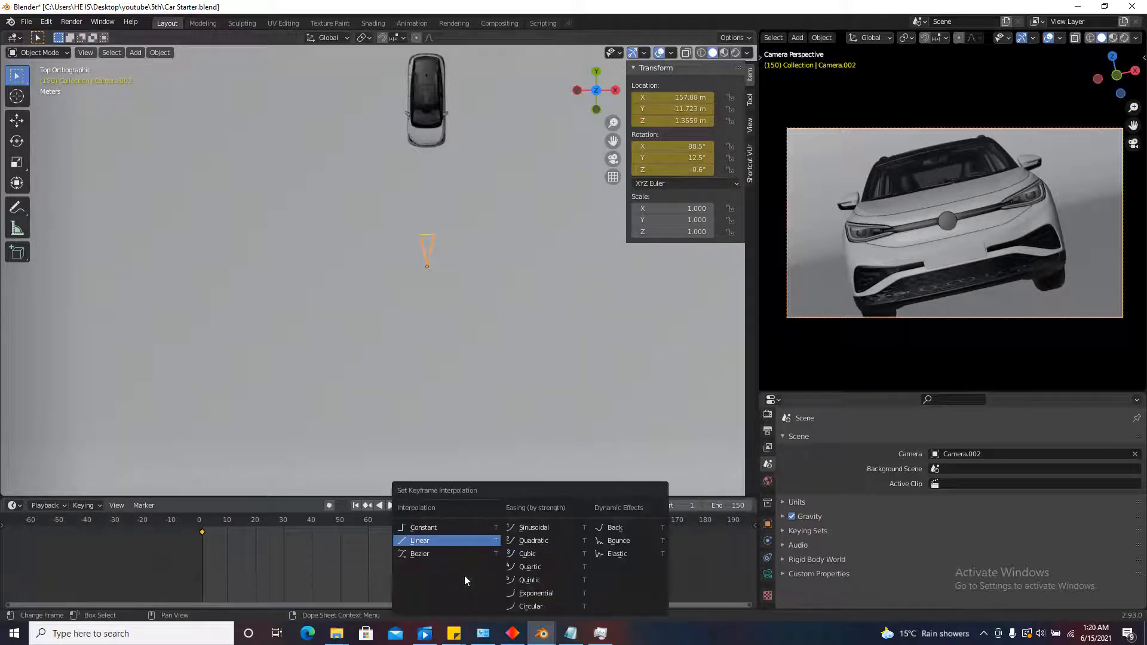
left_click(428, 541)
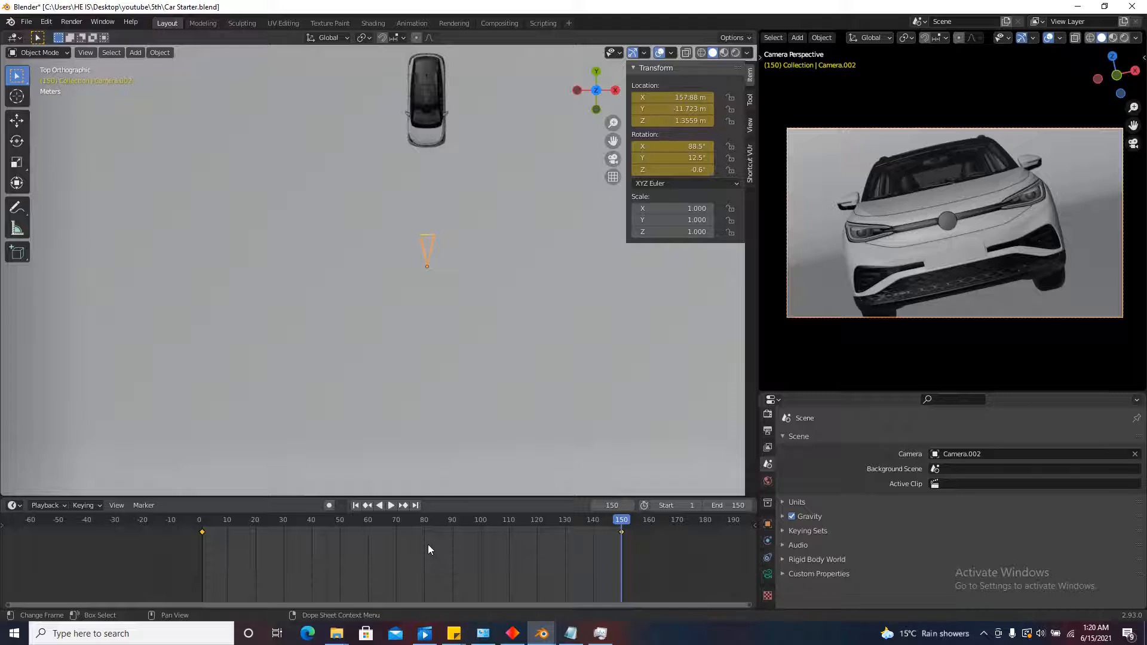
Play back the third camera's animation from frame 1 to review the push-in and roll.
left_click(357, 506)
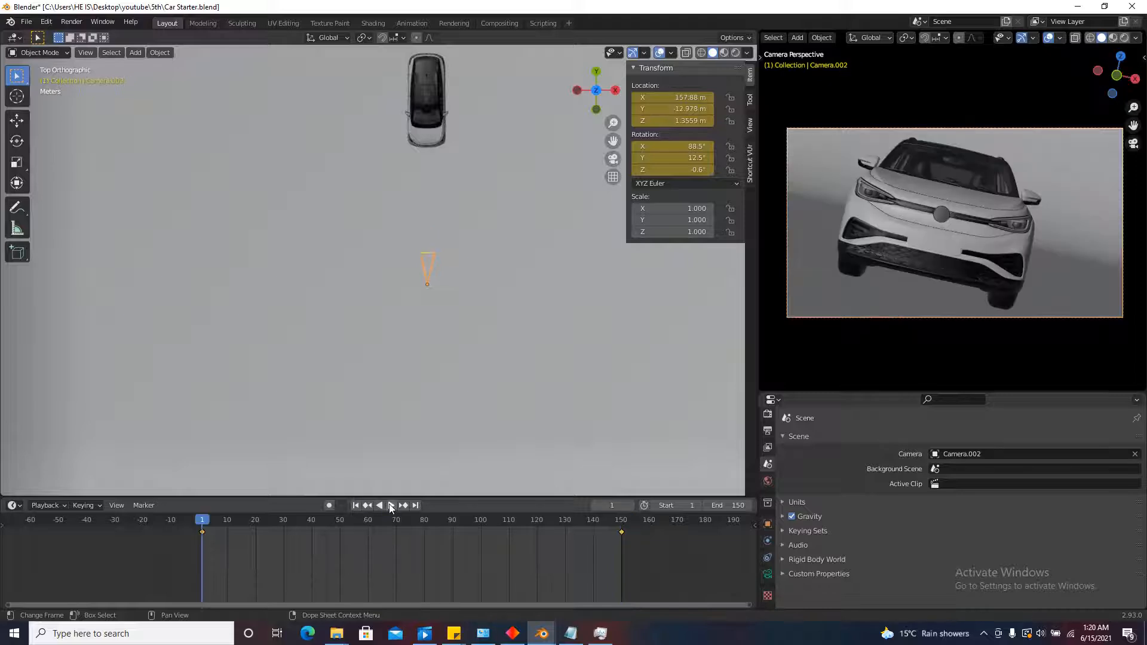
left_click(391, 506)
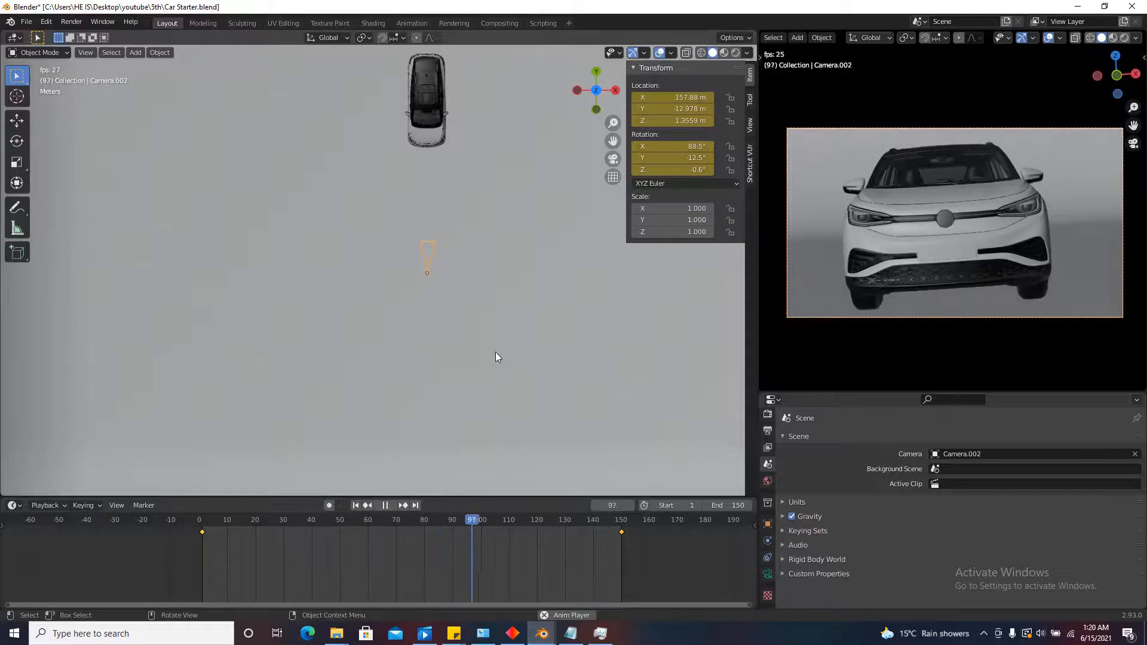
key("Escape")
Switch the camera view to rendered shading and make the first car's camera, Camera, the active scene camera.
scroll(496, 357, "down", 4)
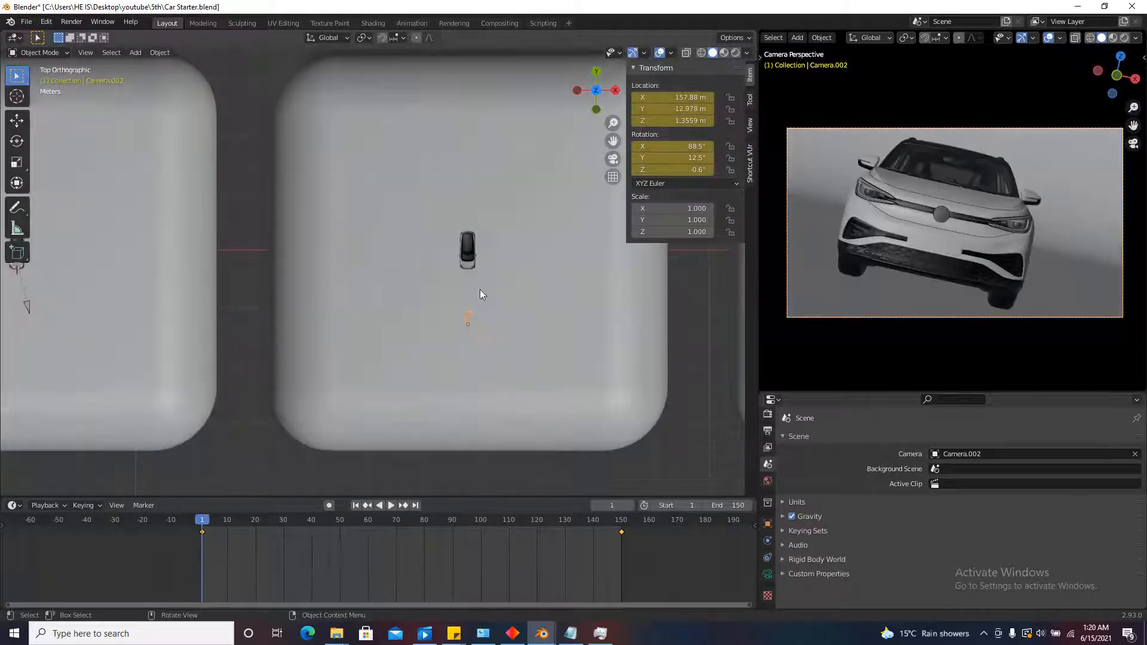
scroll(481, 292, "down", 8)
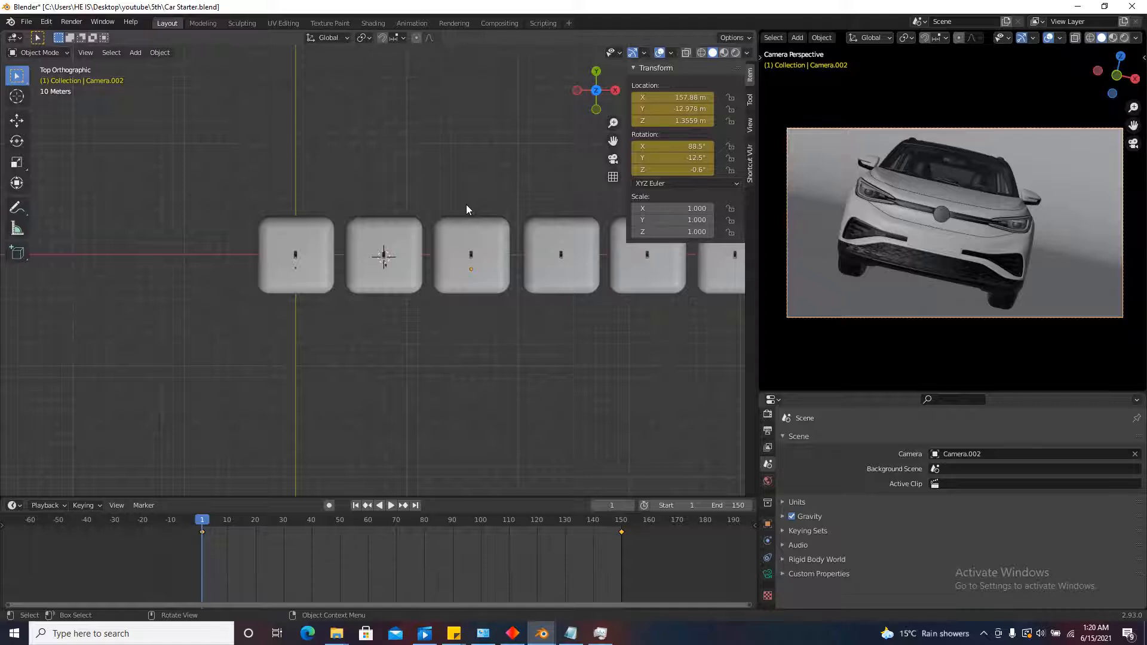
scroll(466, 209, "down", 3)
scroll(477, 212, "up", 2)
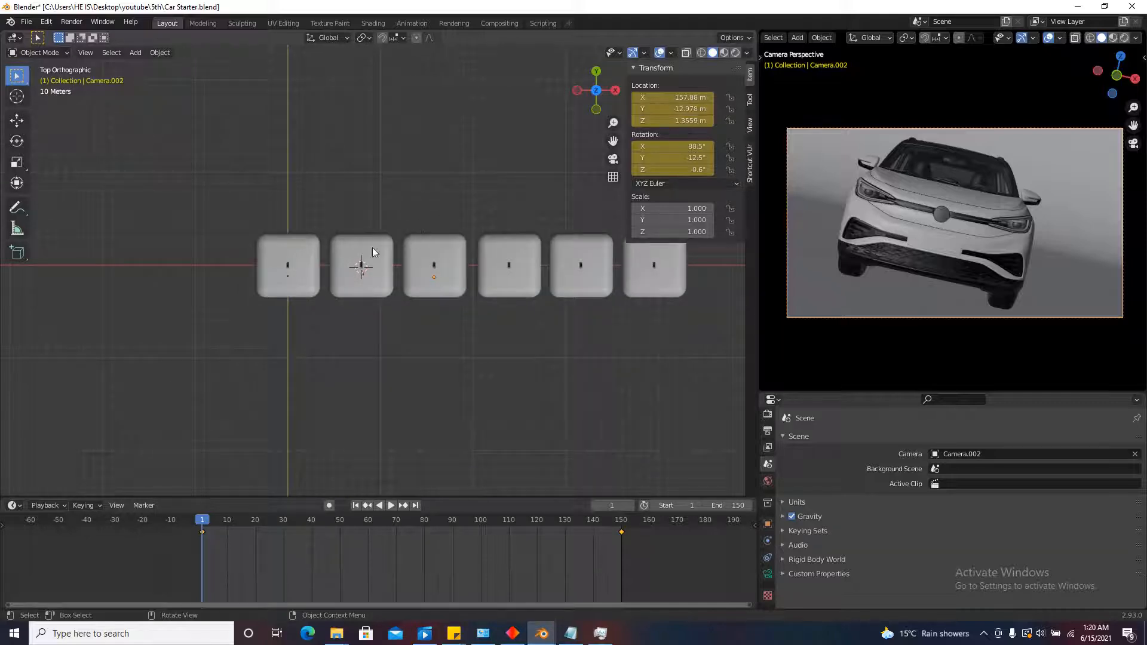
scroll(419, 269, "down", 2)
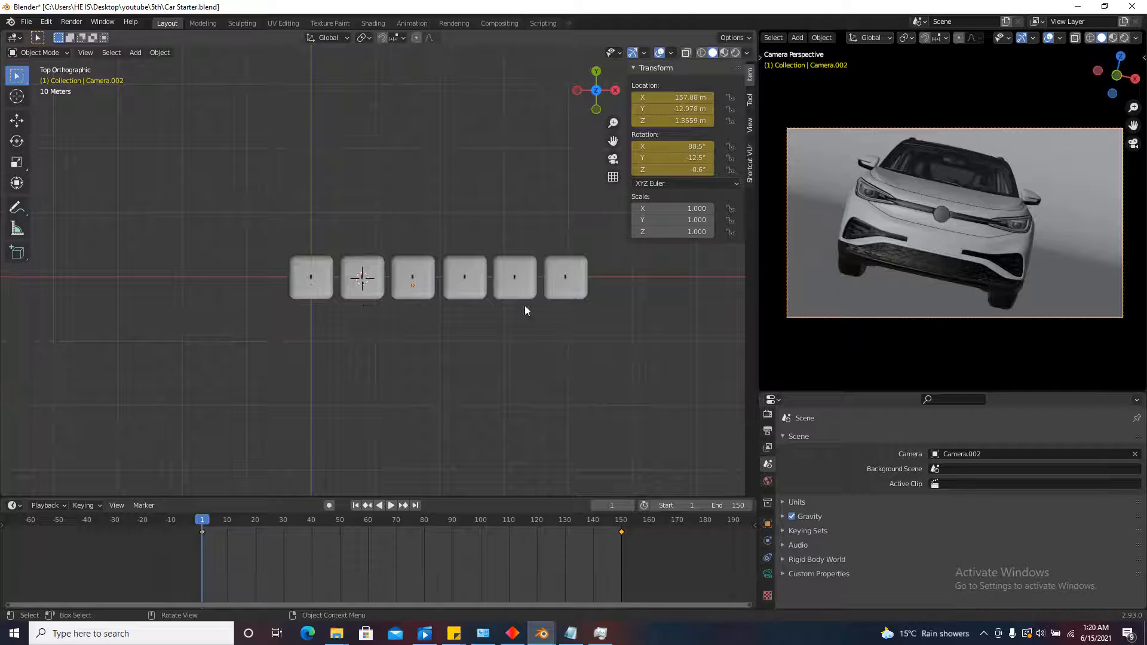
scroll(323, 279, "up", 9)
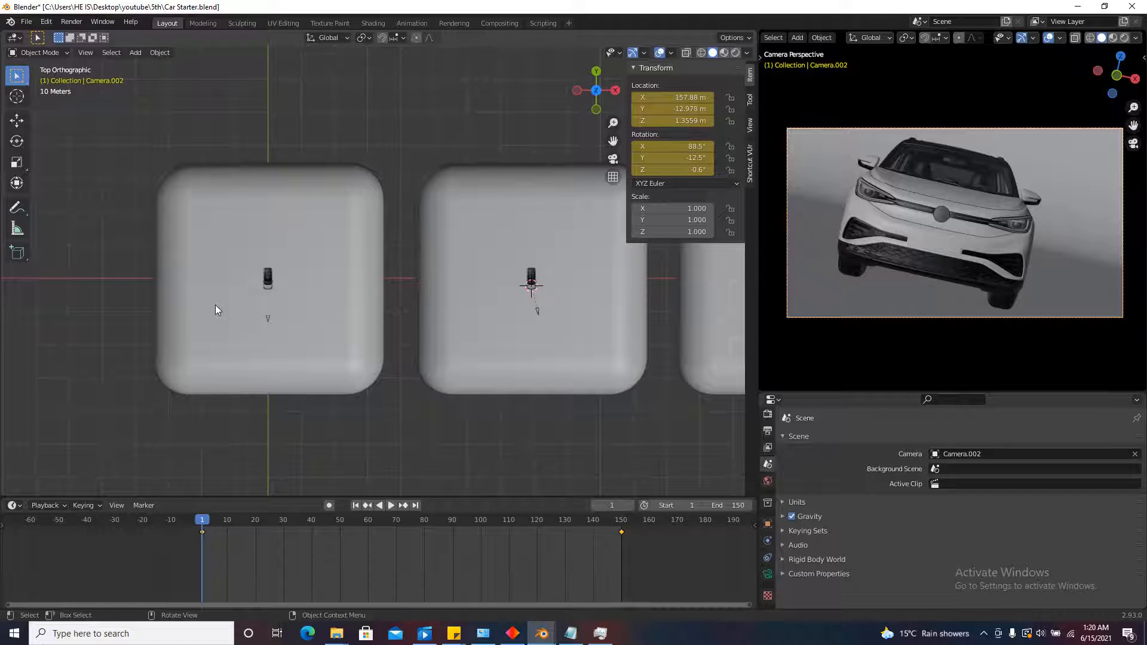
left_click(1125, 37)
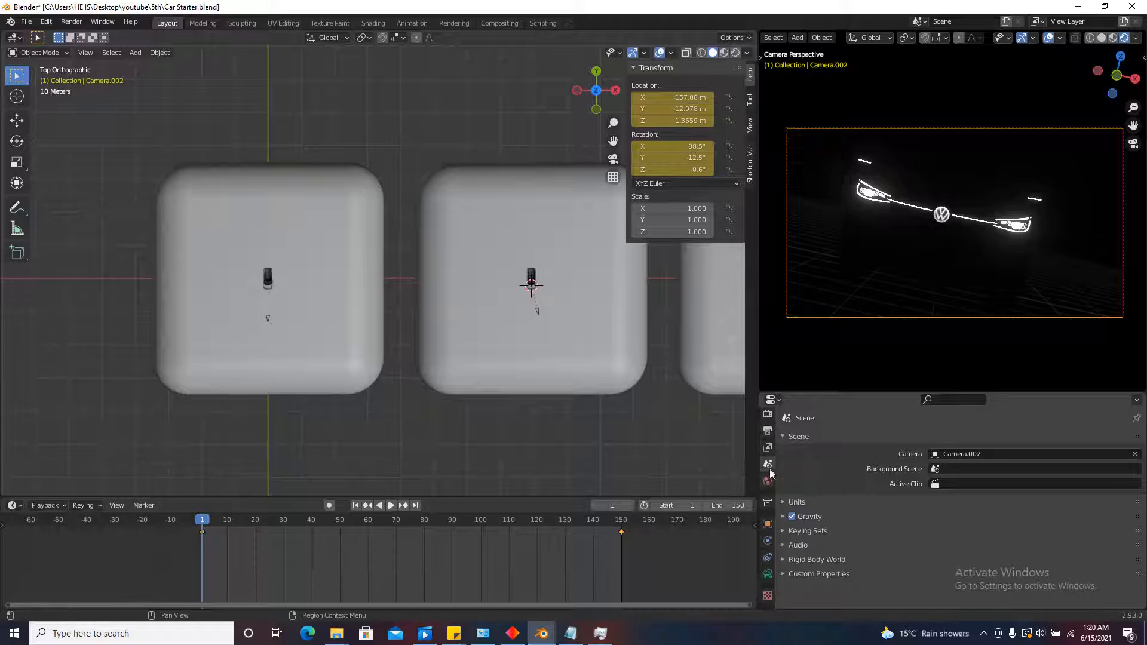
left_click(994, 453)
left_click(962, 471)
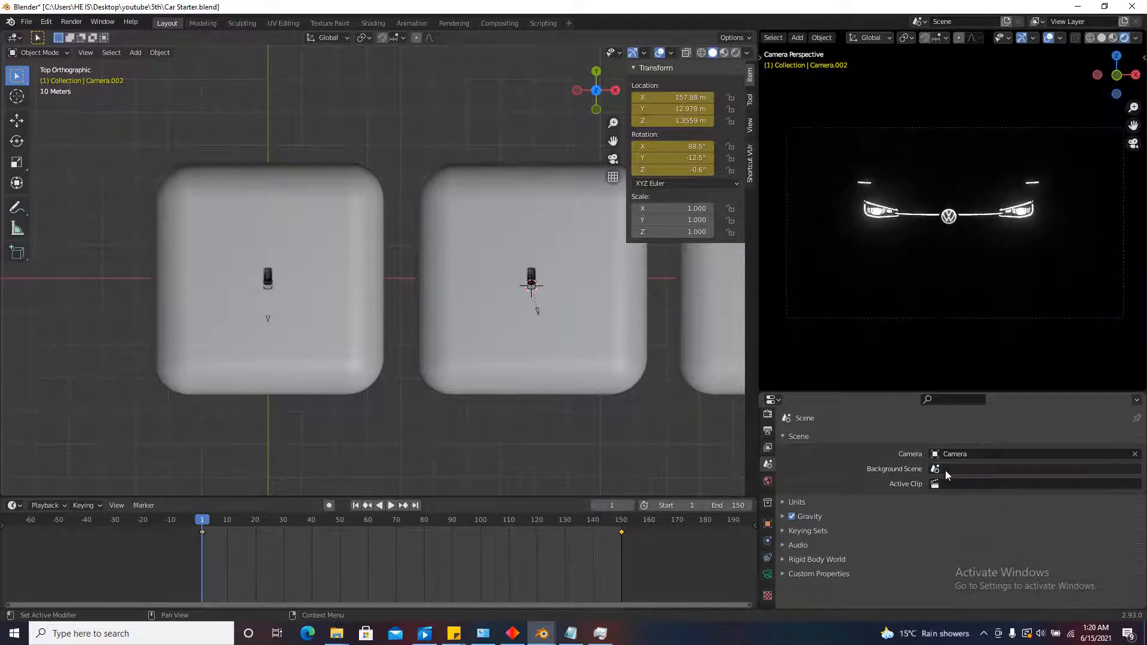
Set the world background strength to 1.
left_click(767, 481)
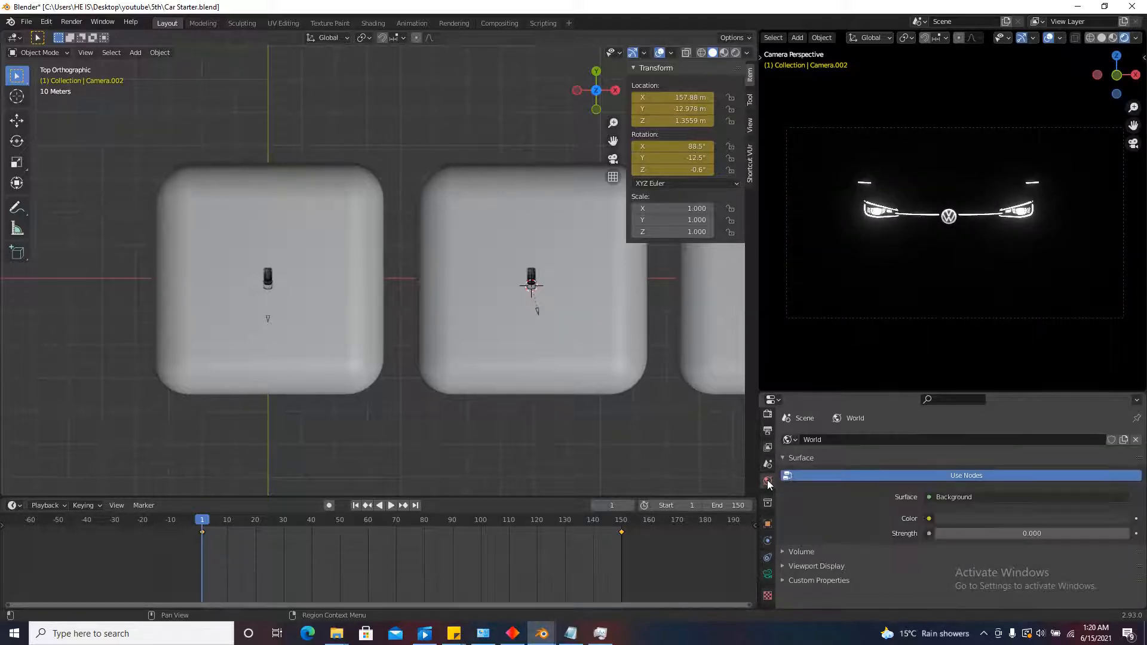
left_click(1001, 535)
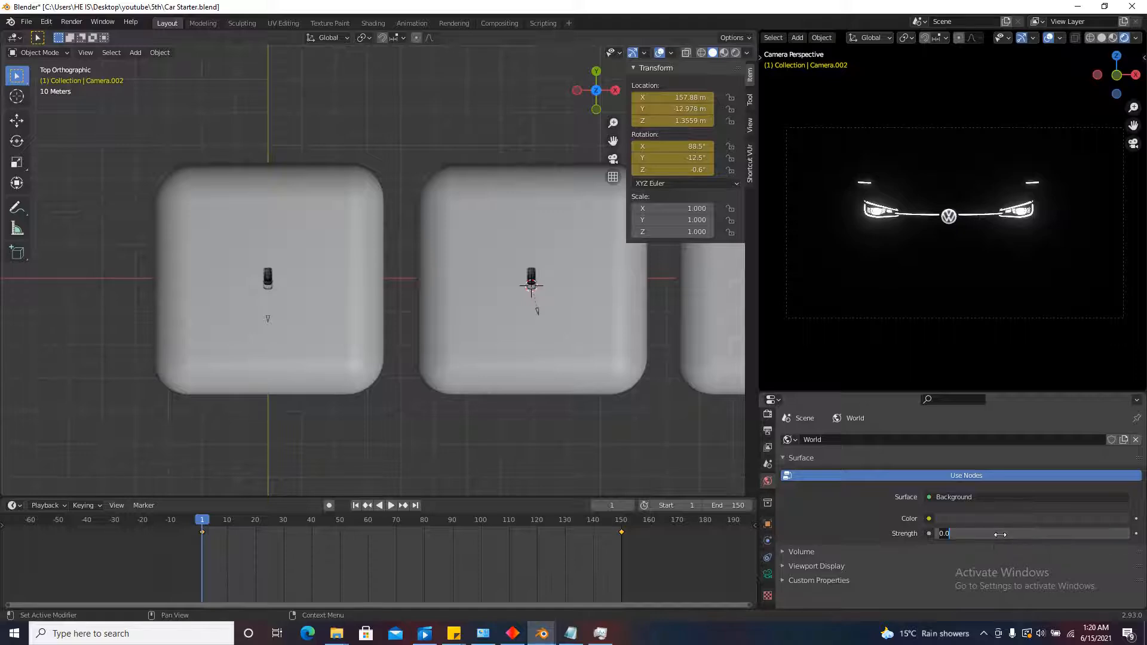
key("BackSpace")
key("BackSpace")
key("BackSpace")
type("1")
key("Return")
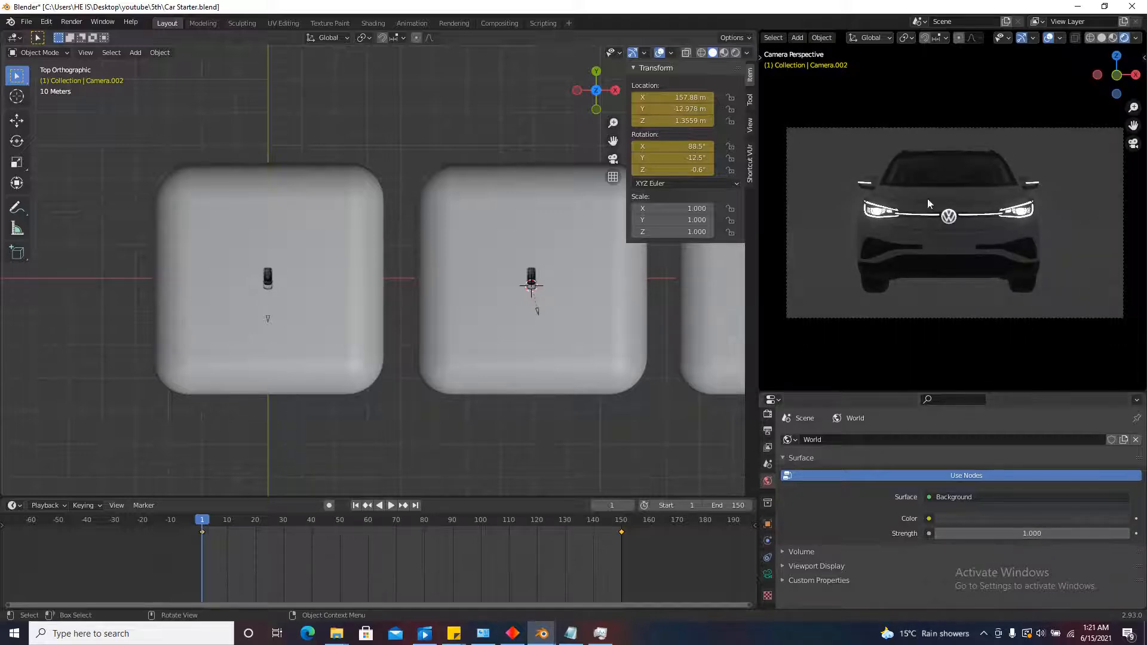
Set the world background strength back to 0.
left_click(1033, 532)
key("BackSpace")
key("BackSpace")
key("BackSpace")
type("0")
key("Return")
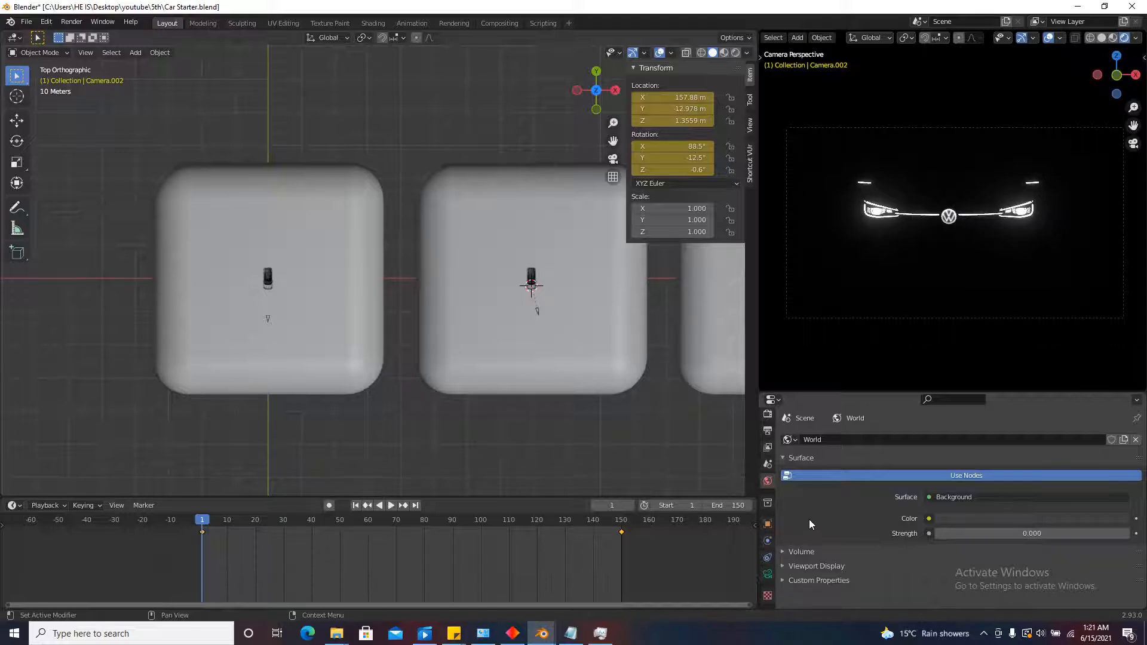
Raise the world strength to 1 and try a pure white background color, restoring the dark grey.
left_click(1001, 534)
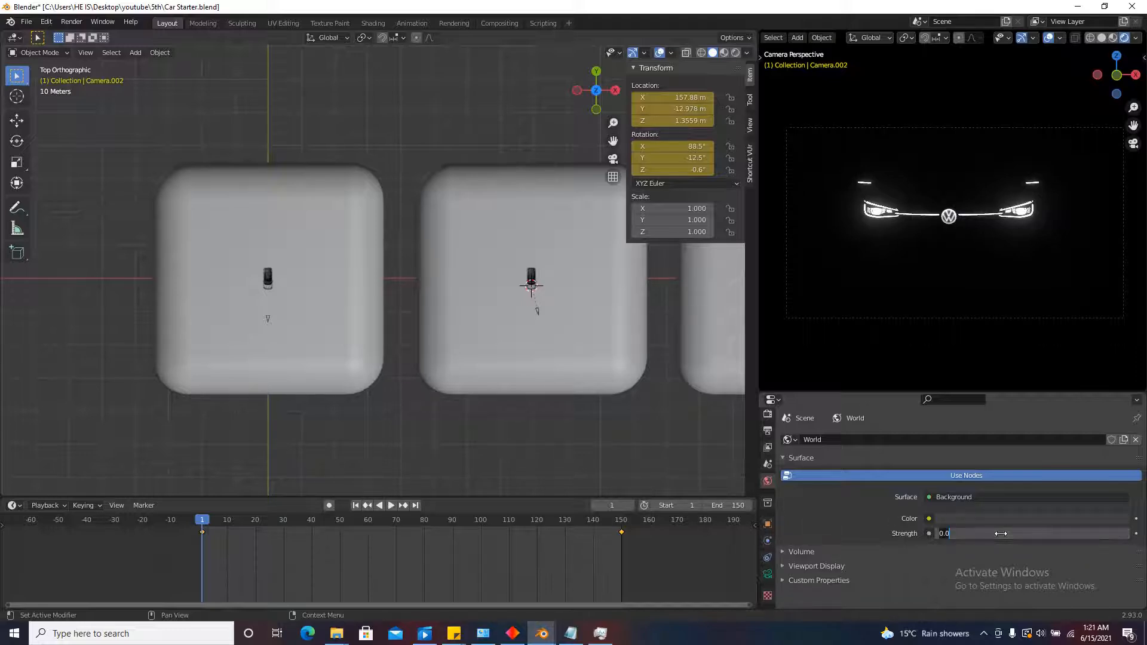
type("1")
key("Return")
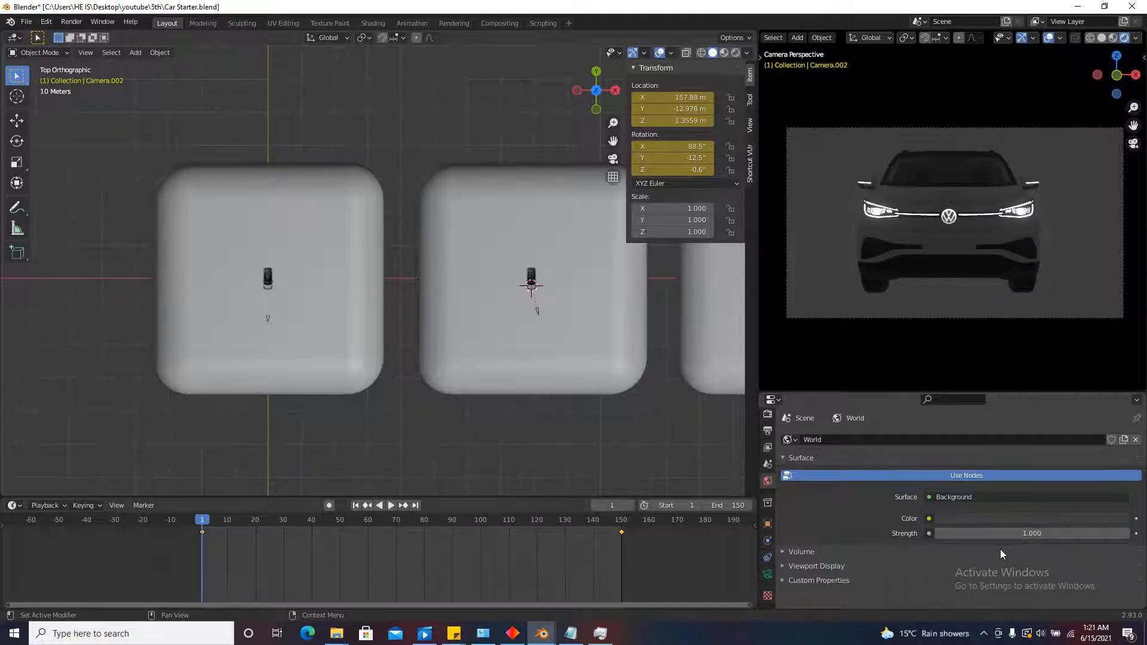
left_click(1019, 518)
left_click(967, 554)
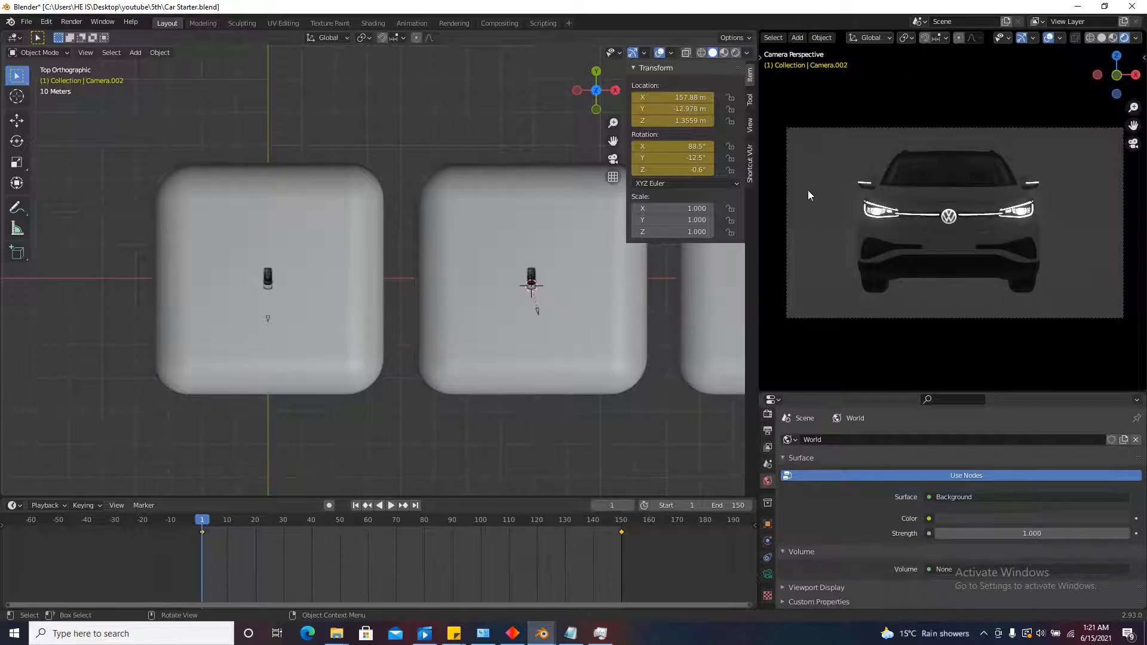
left_click(1000, 518)
left_click_drag(1120, 407, 1119, 333)
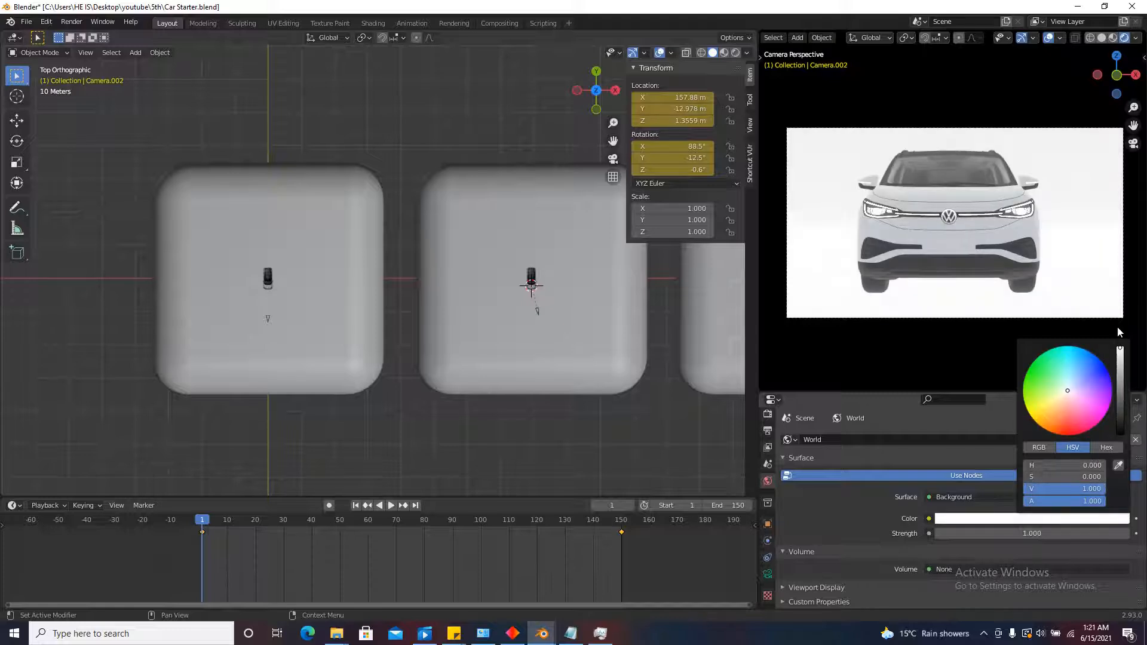
left_click_drag(1118, 328, 1120, 413)
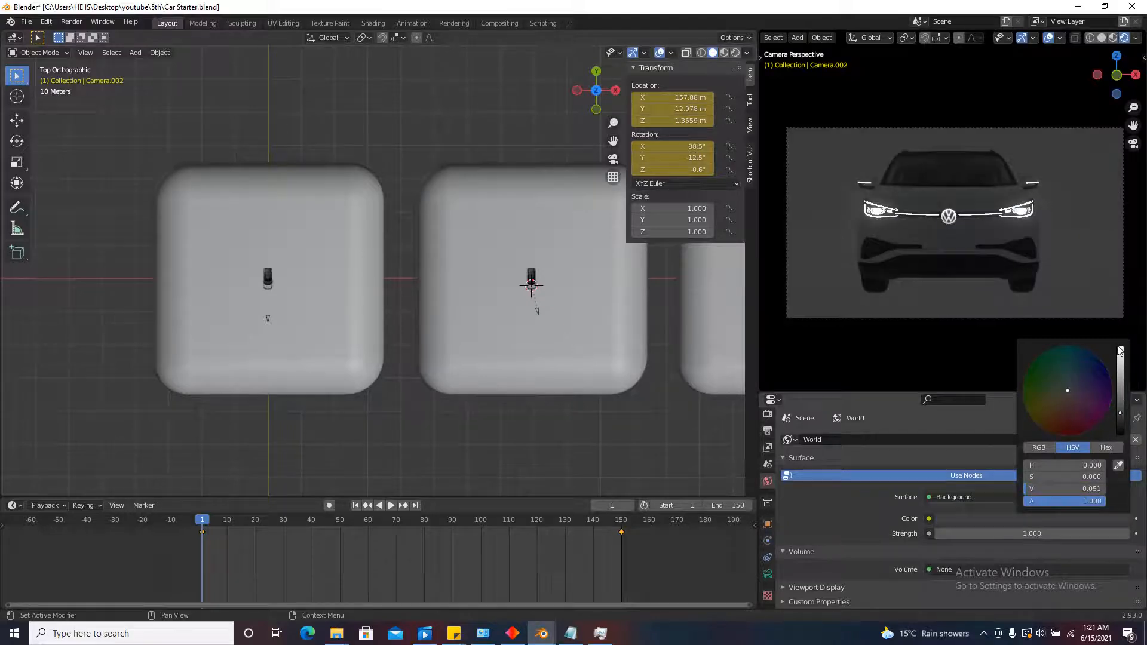
Return the world background strength to 0 to remove the ambient light.
left_click(1023, 537)
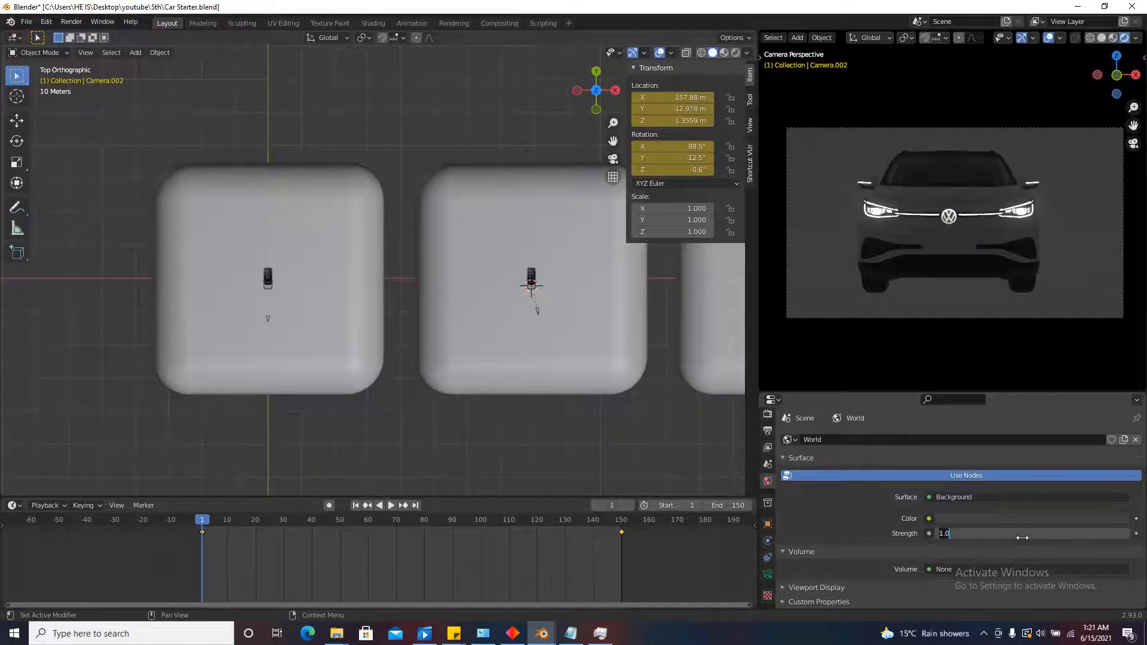
type("0")
key("Return")
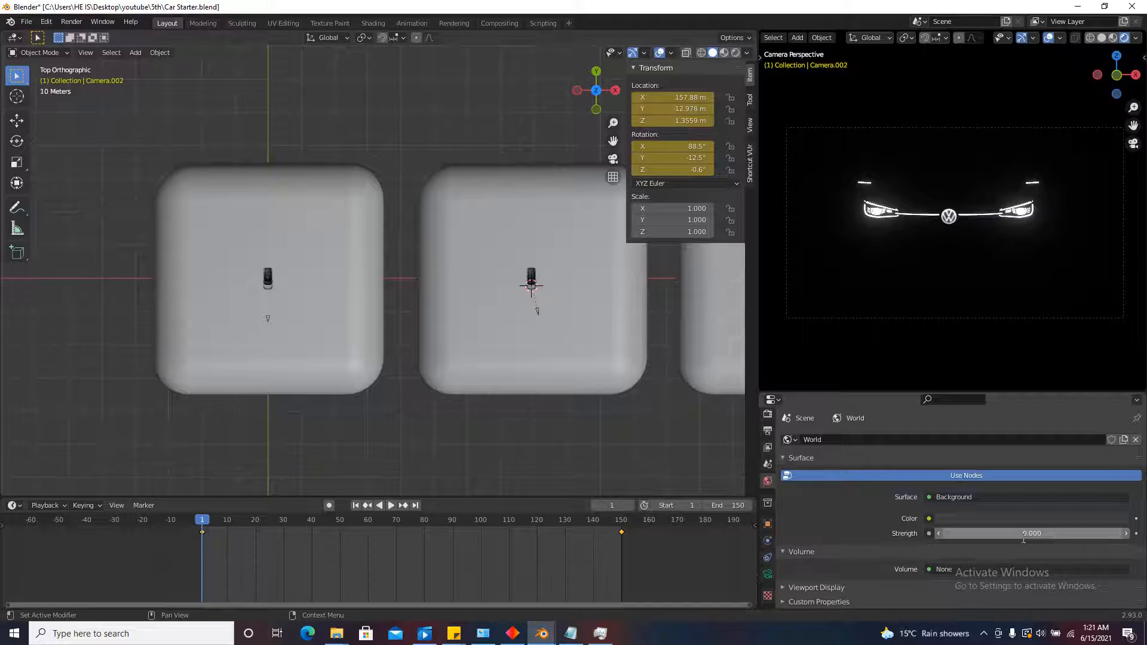
Set the world strength to 1 and preview the background color at value 1.000 again before returning it to 0.051.
left_click(1022, 534)
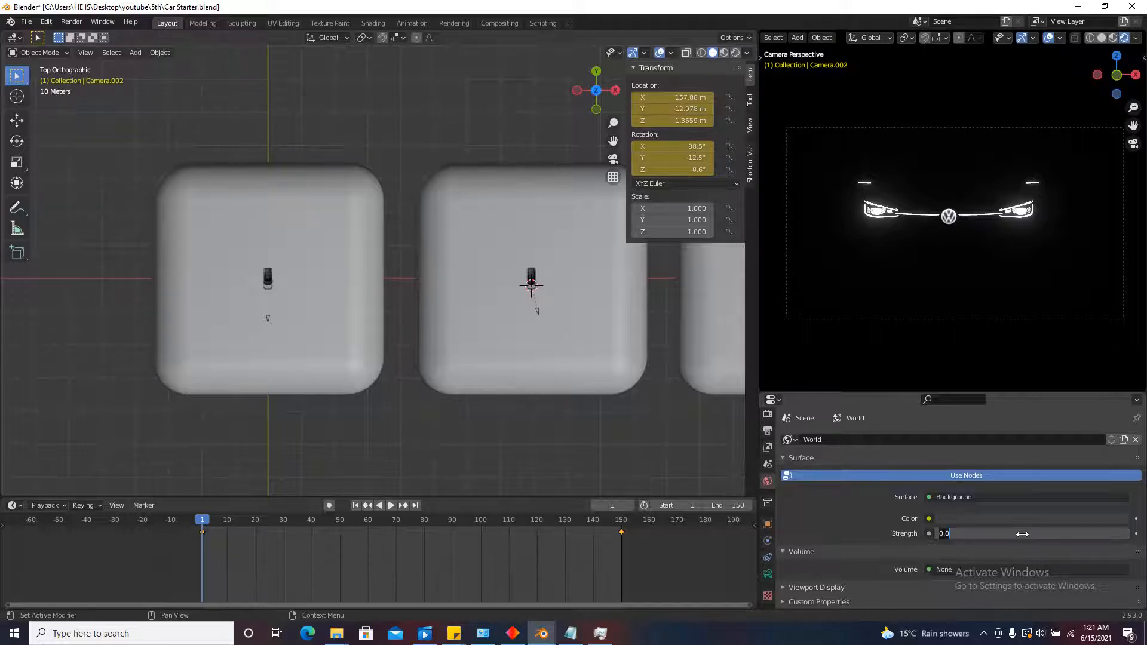
type("1")
key("Return")
left_click(1026, 518)
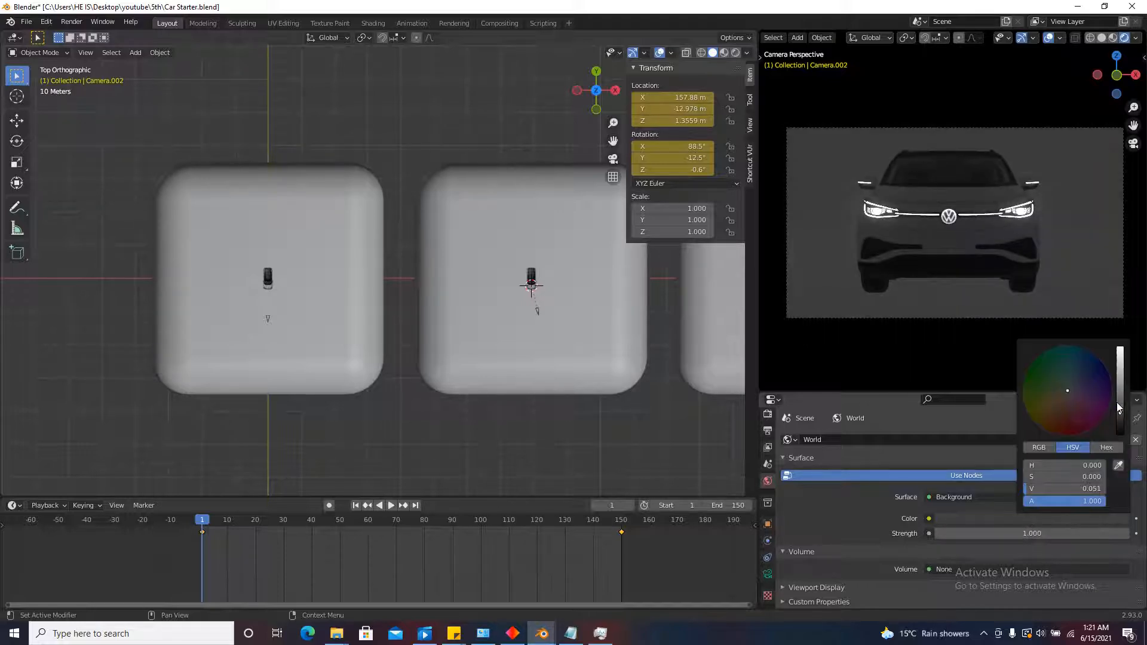
left_click(1120, 353)
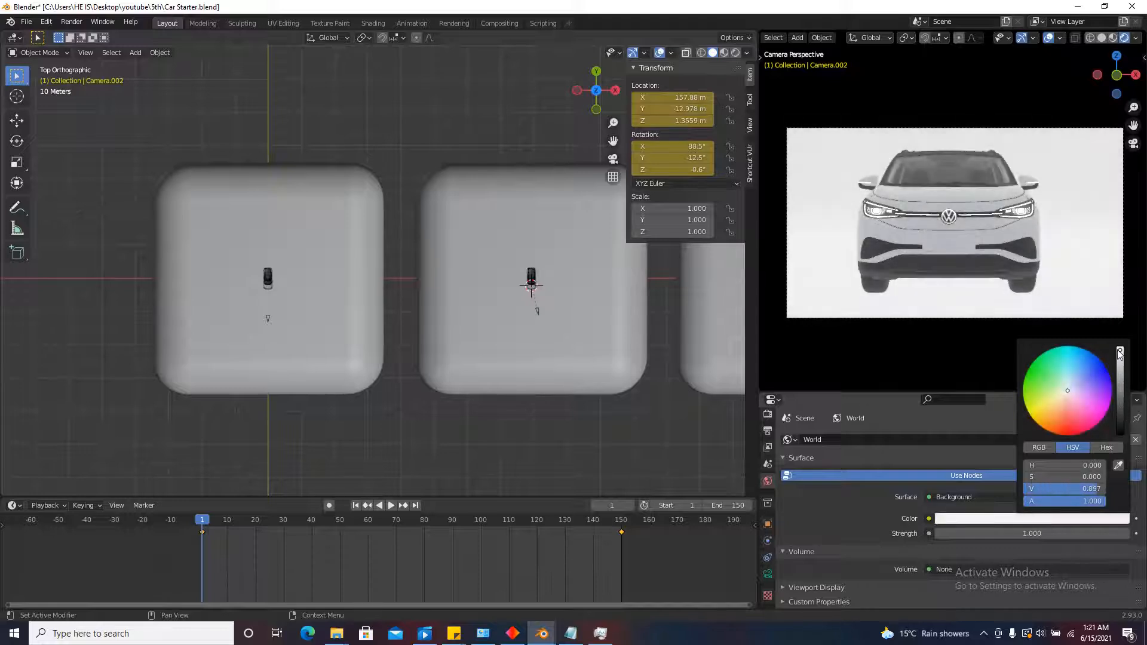
left_click_drag(1119, 353, 1114, 341)
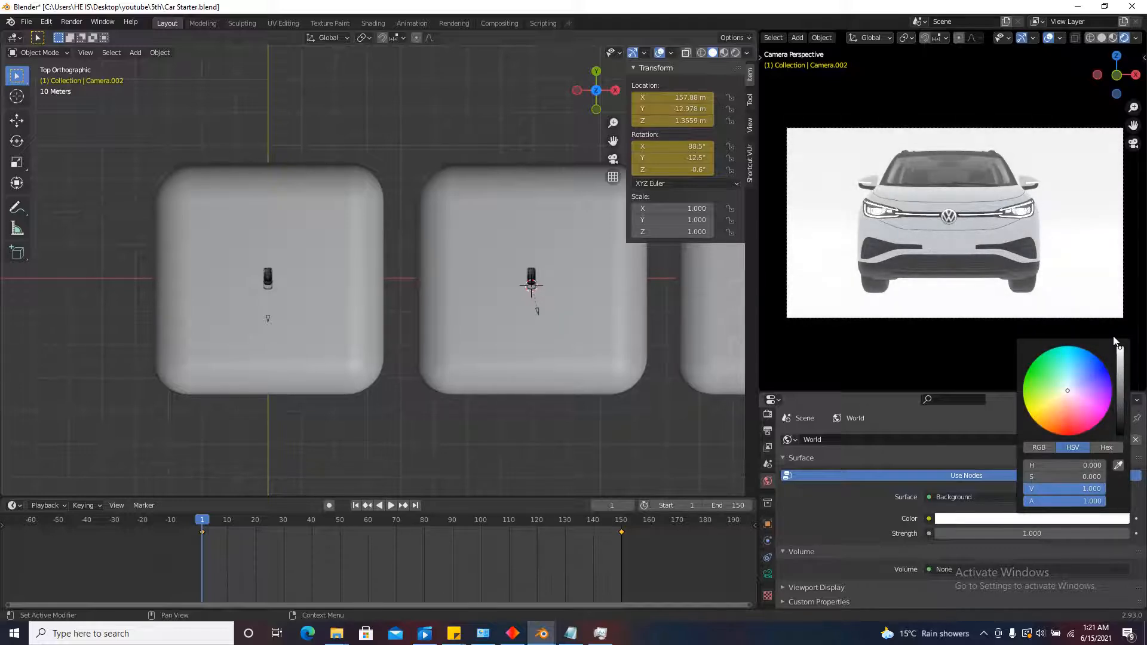
left_click_drag(1115, 341, 1119, 425)
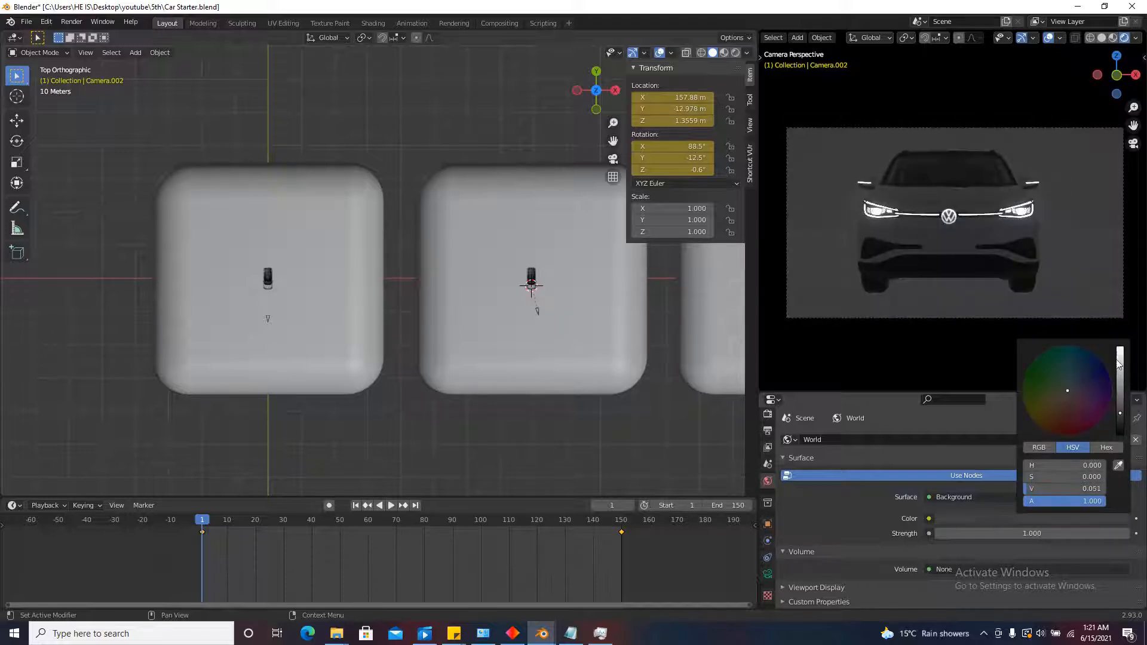
Set the world background strength to 0 for a fully dark scene.
left_click(1043, 531)
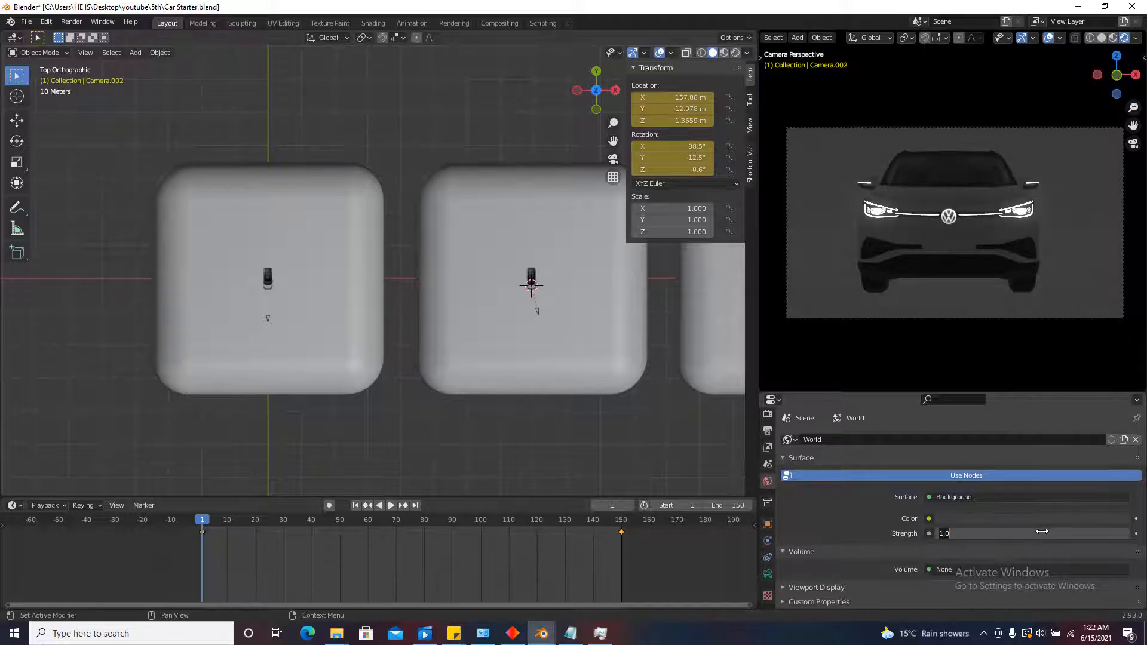
type("0")
key("Return")
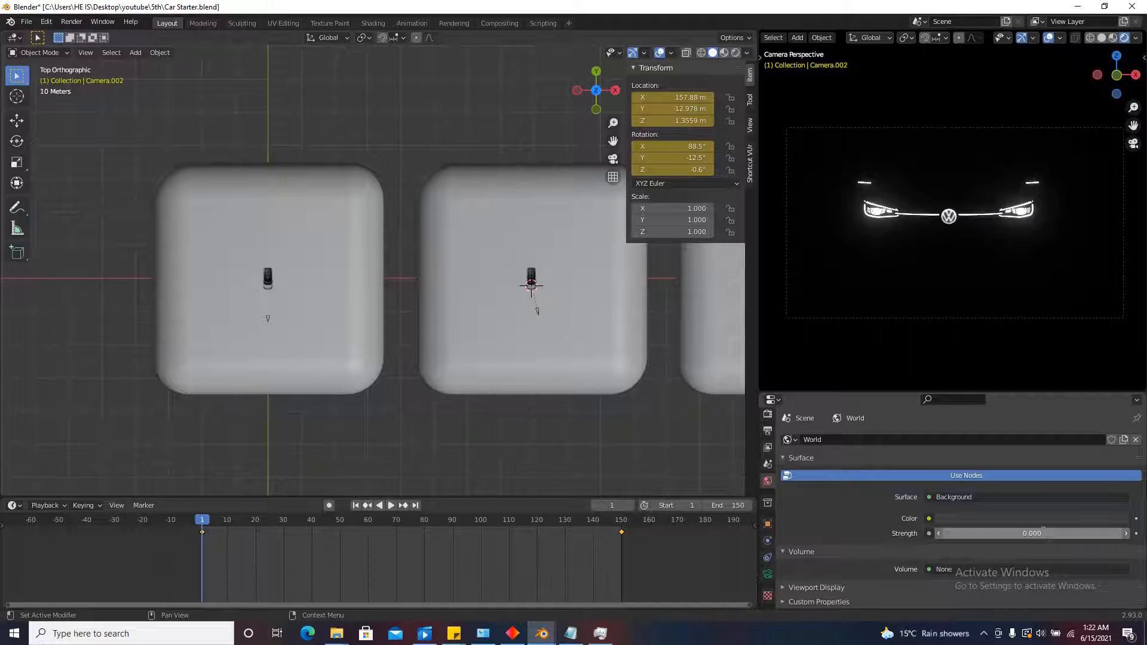
Preview the first camera's animation in the rendered view and return to frame 1.
scroll(411, 300, "down", 2)
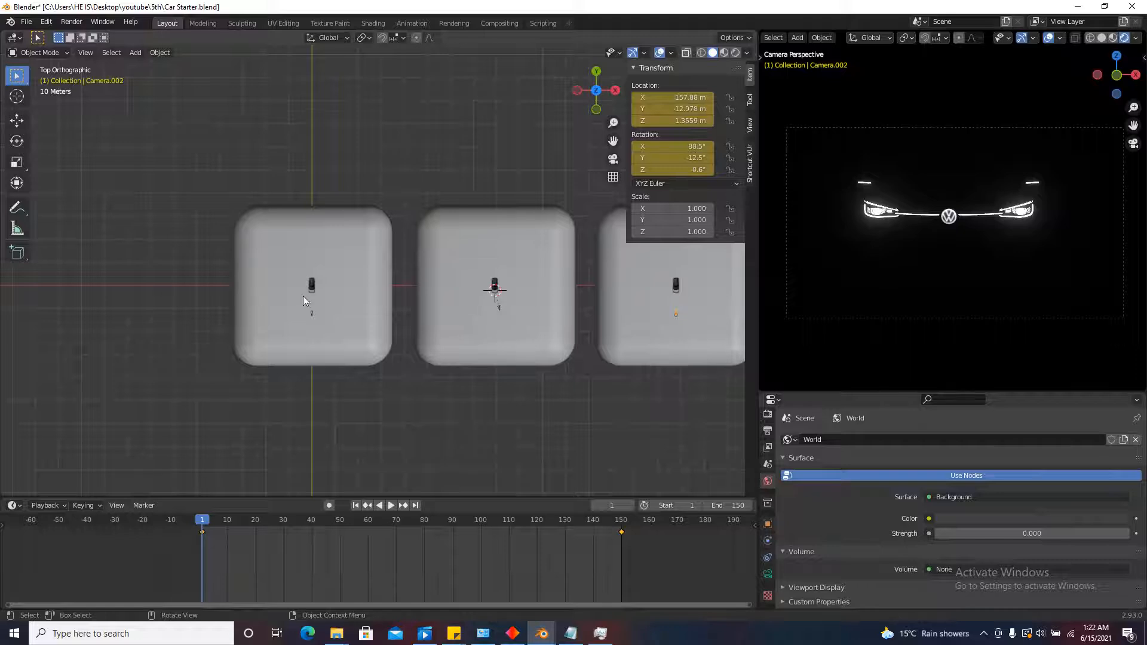
scroll(299, 325, "up", 1)
key("space")
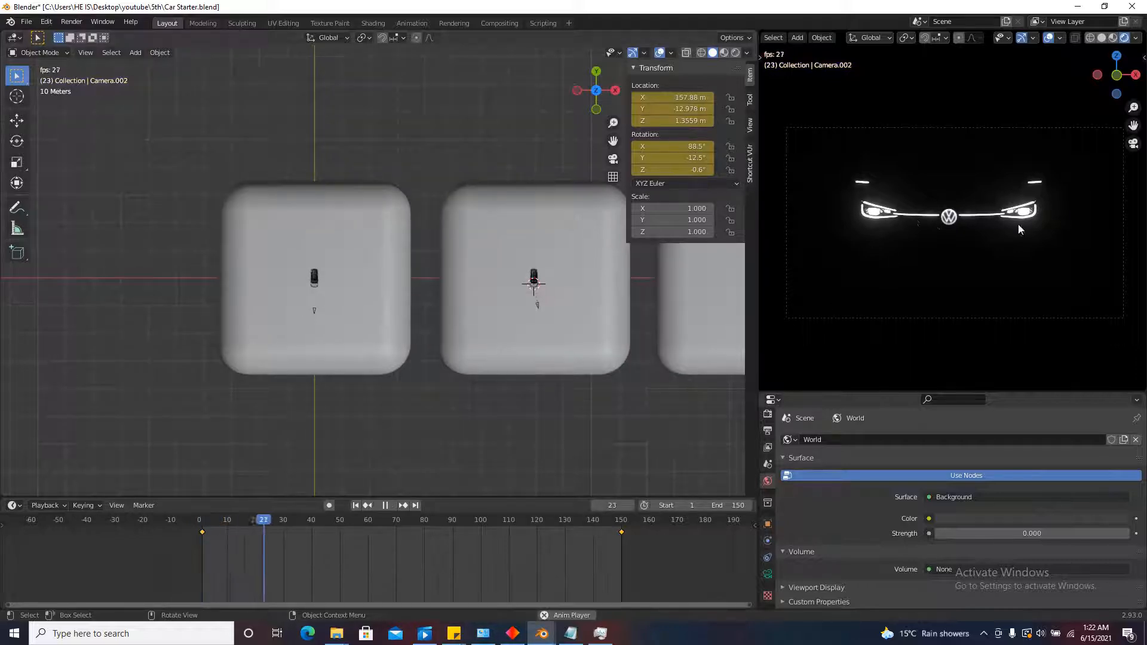
key("space")
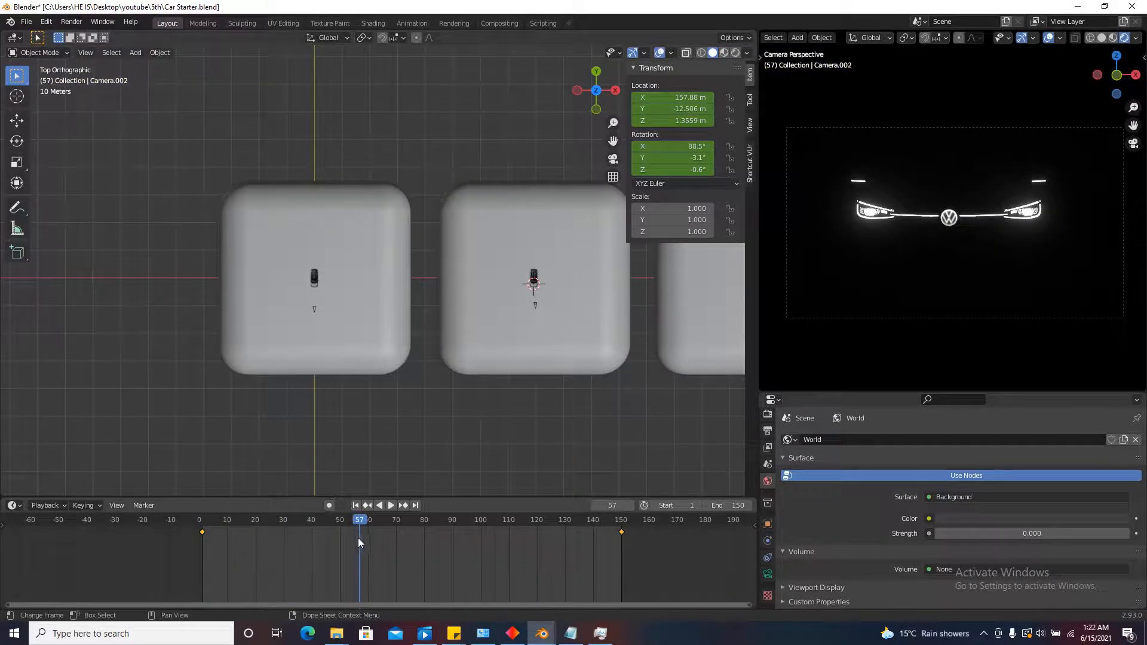
left_click(357, 505)
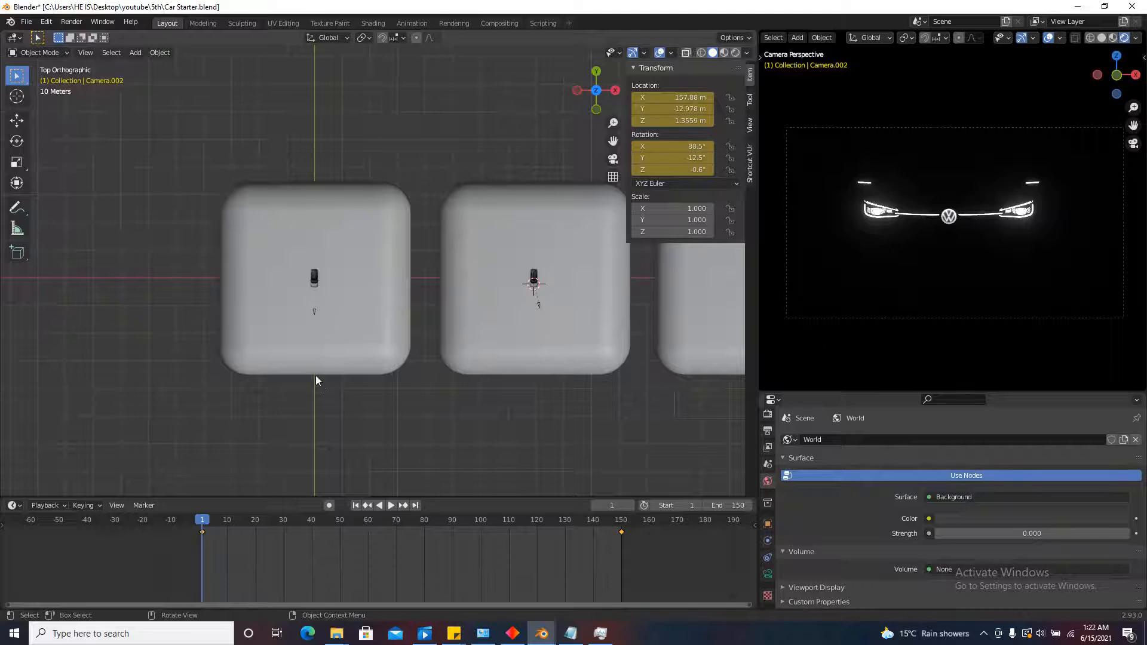
Place the 3D cursor diagonally behind the first car and add an area light there.
scroll(313, 252, "up", 5)
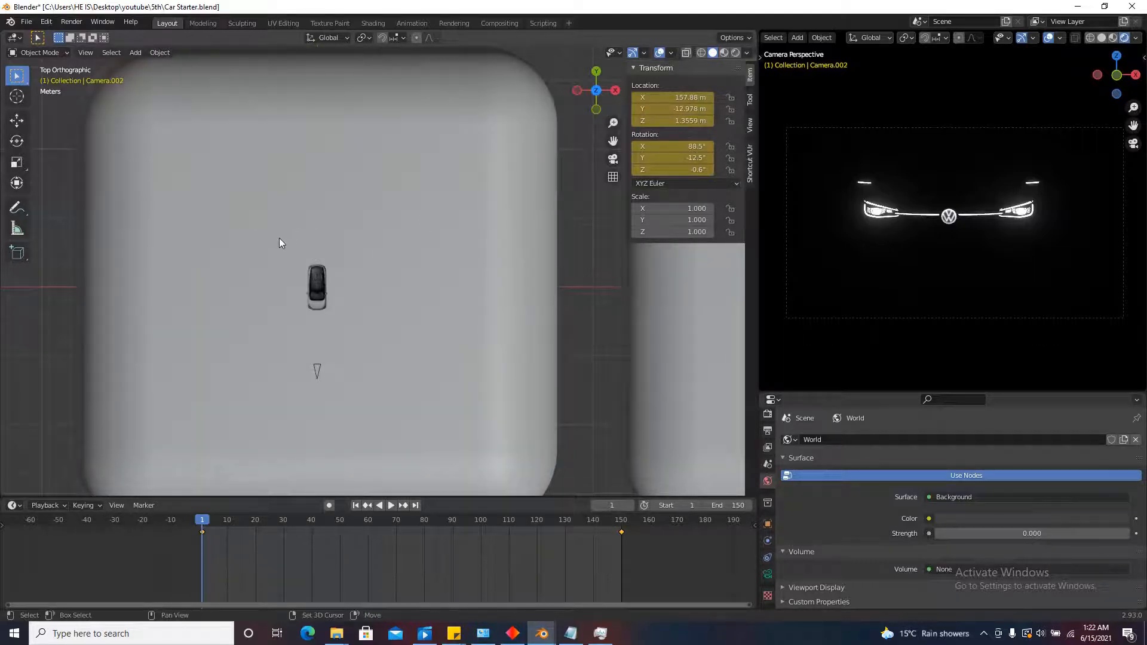
right_click(279, 222, "shift")
scroll(292, 210, "up", 2)
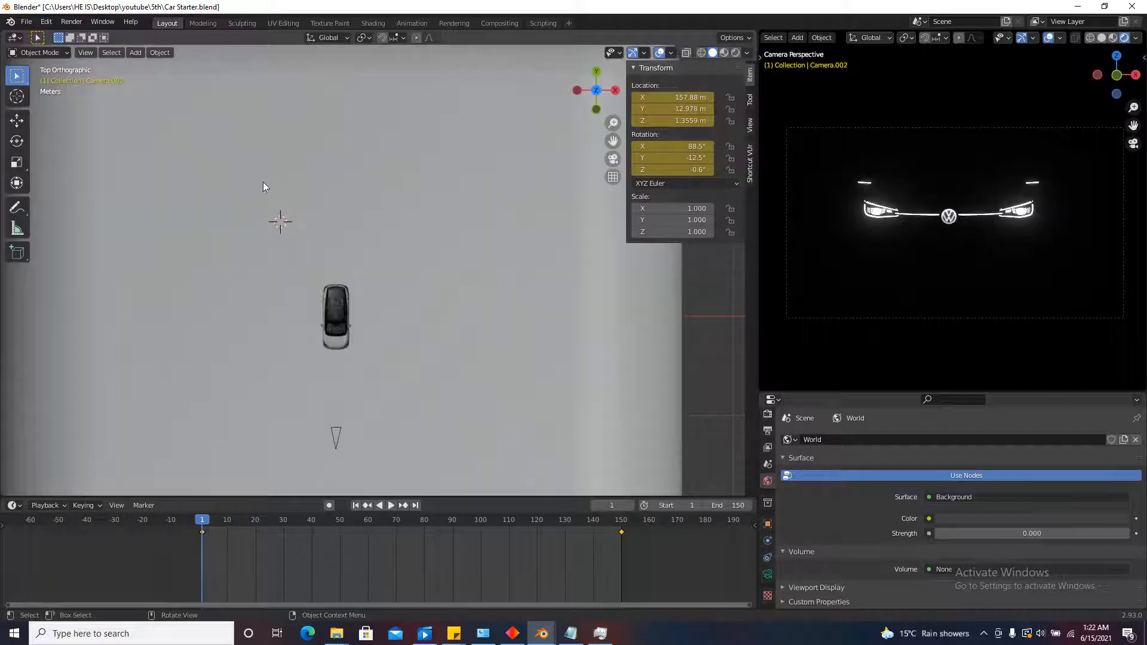
left_click(135, 52)
mouse_move(207, 217)
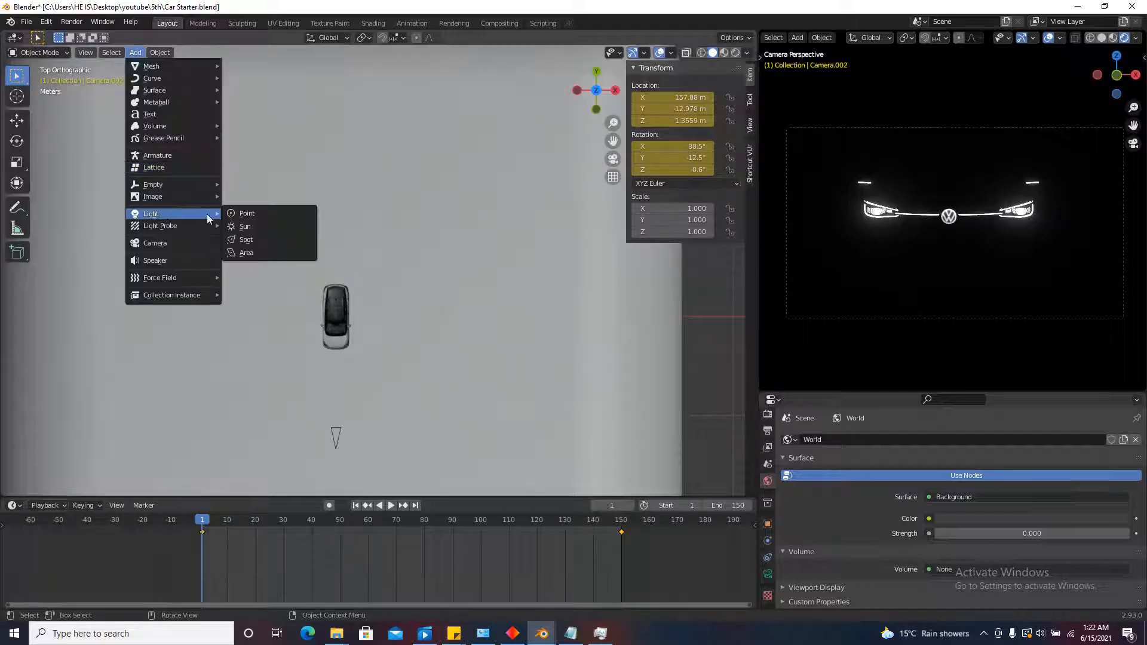
left_click(242, 253)
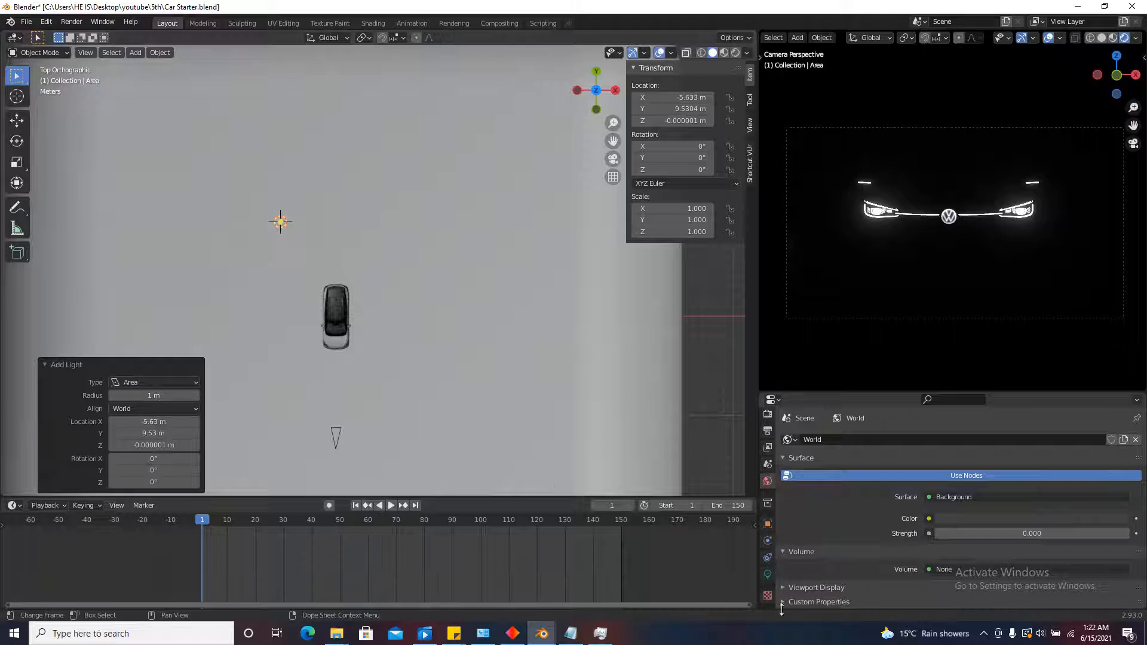
Change the area light's shape to Rectangle and stretch it to about 5.9 m by 0.82 m.
left_click(768, 575)
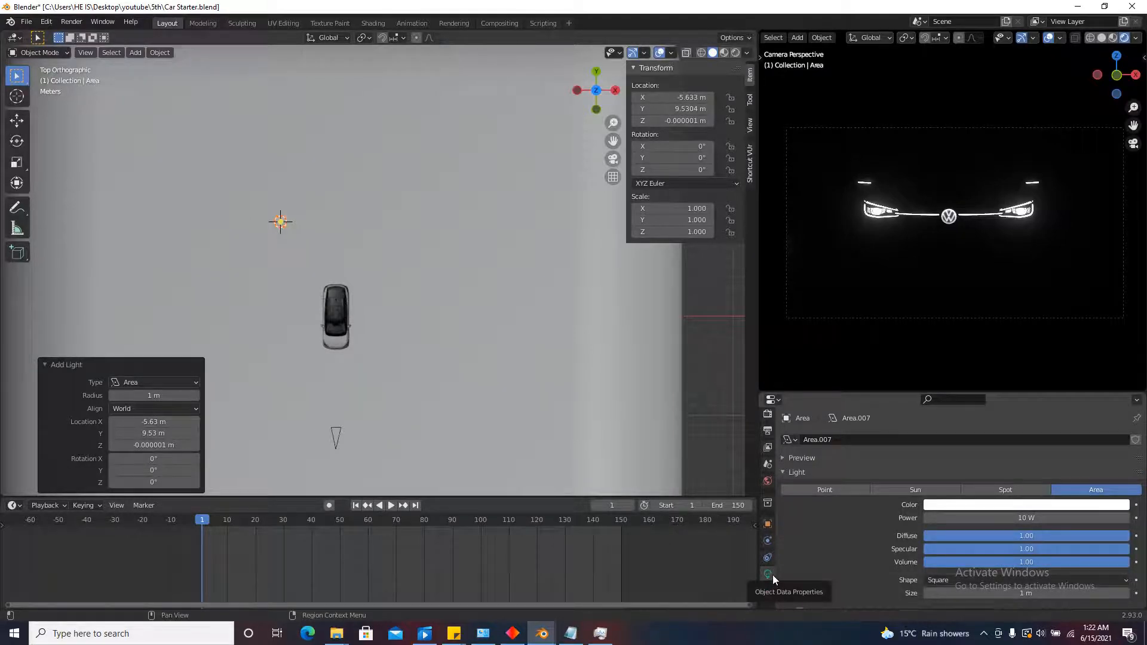
scroll(979, 560, "down", 2)
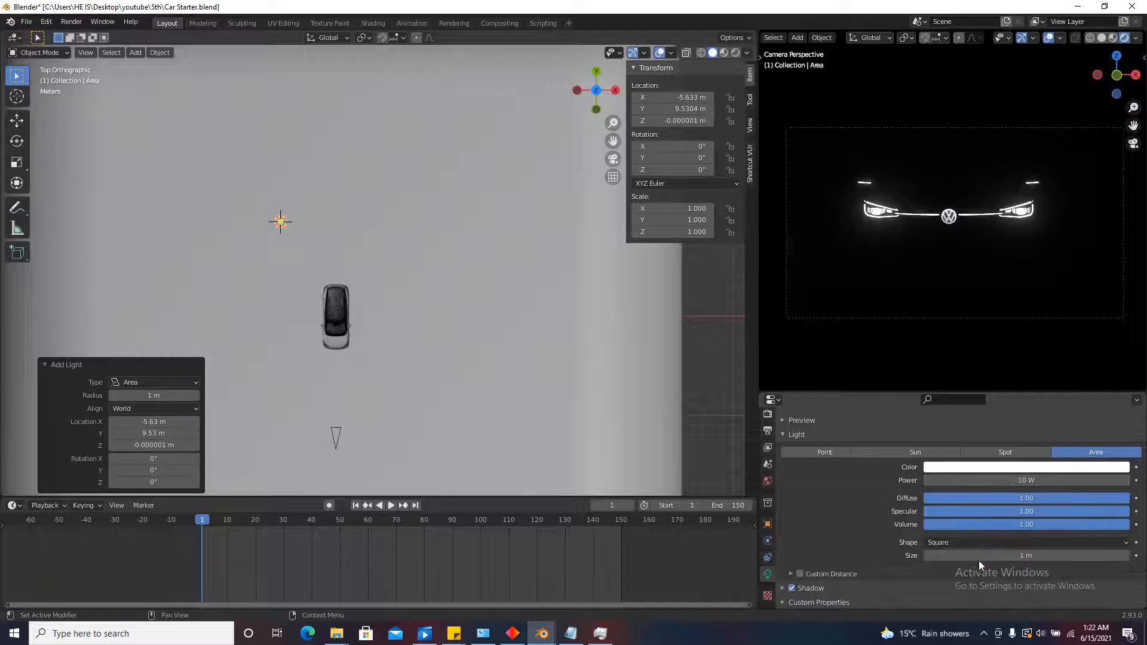
left_click(967, 545)
left_click(956, 515)
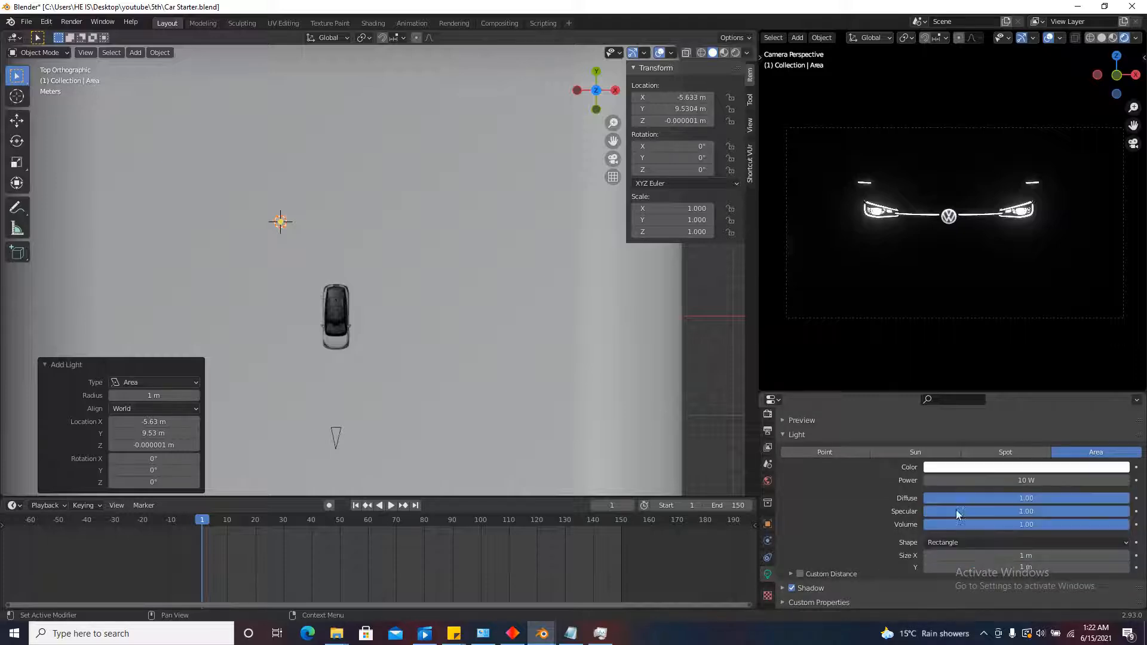
scroll(285, 211, "up", 6)
left_click_drag(266, 245, 469, 239)
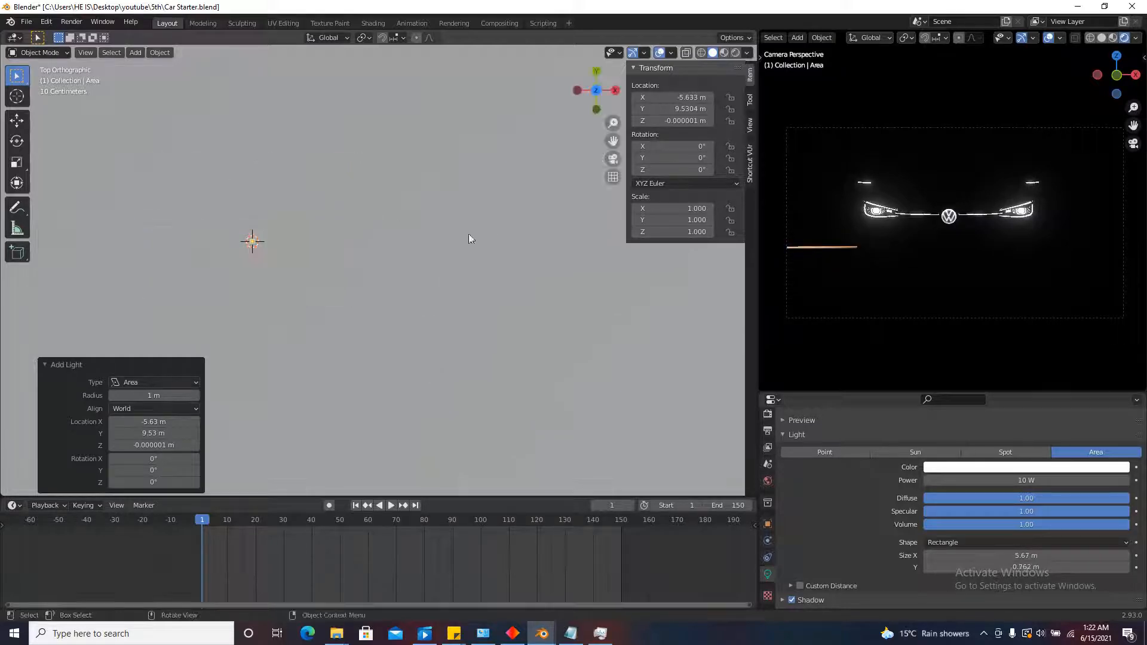
scroll(469, 239, "down", 5)
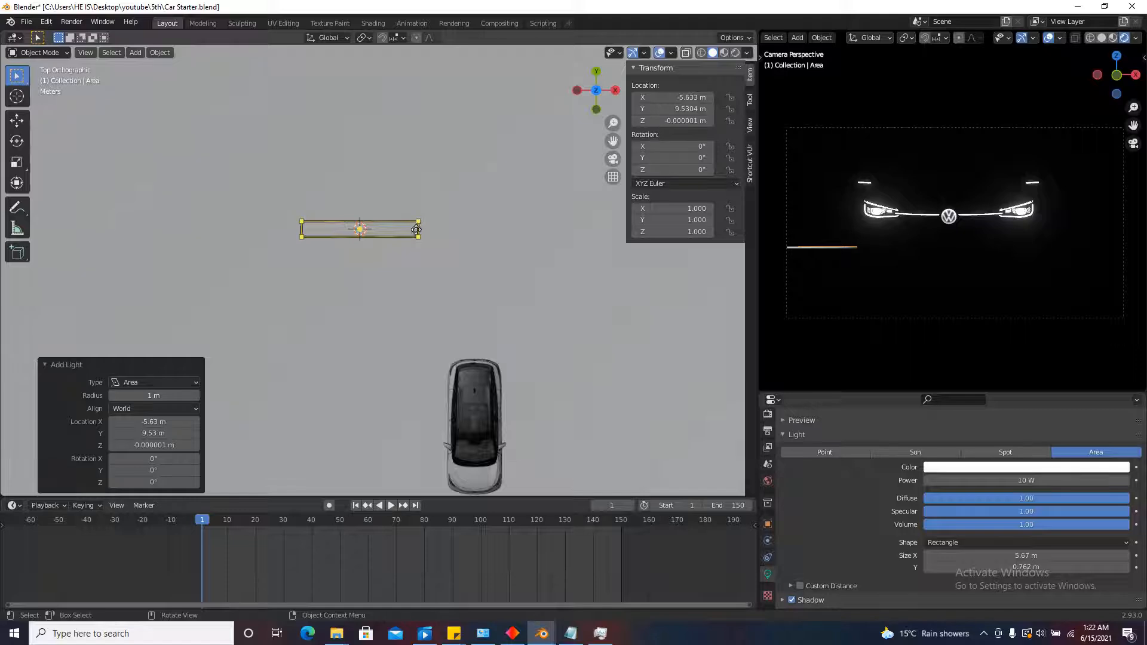
left_click_drag(416, 229, 421, 232)
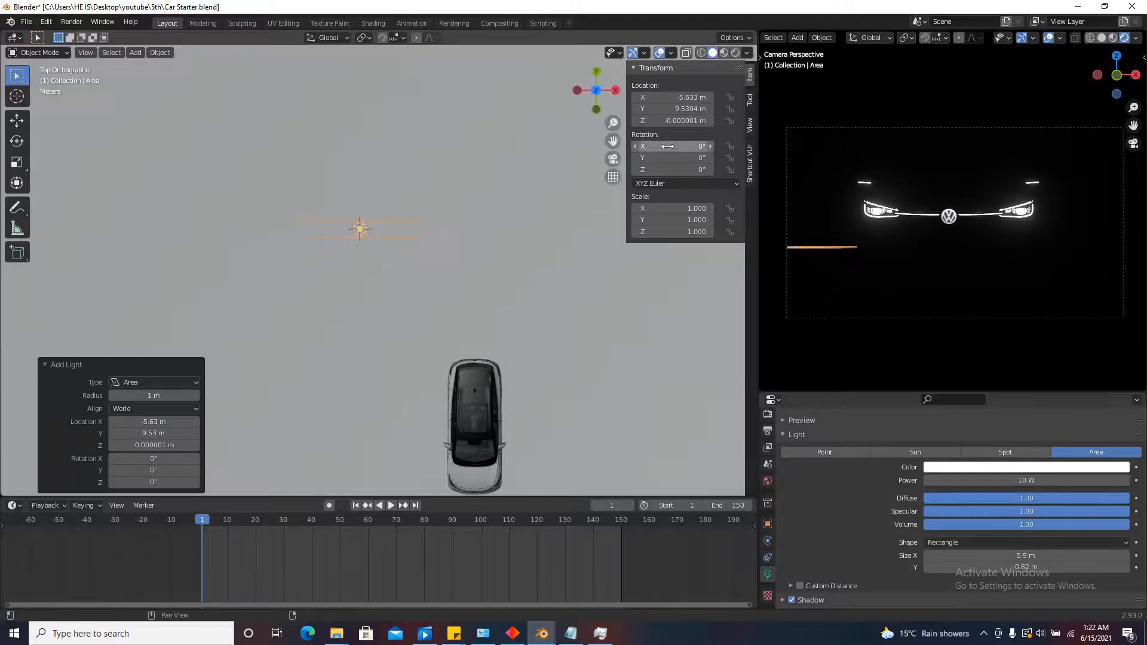
Raise the area light above the floor to a Z location of about 4.84 m.
left_click_drag(667, 146, 580, 105)
key("Escape")
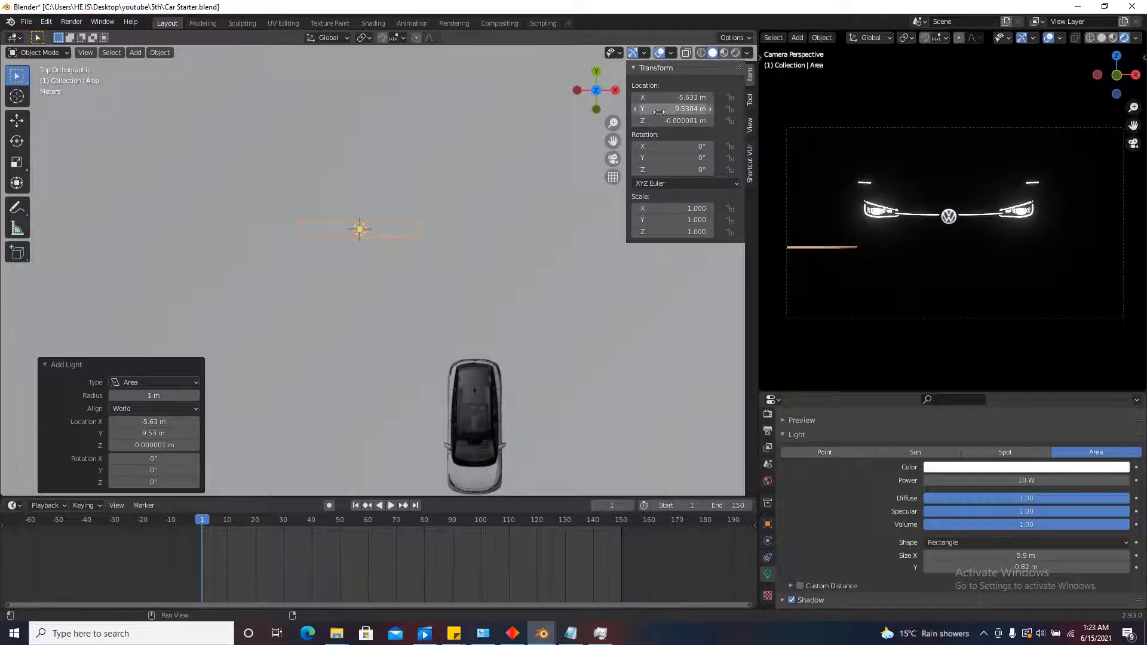
middle_click_drag(550, 188, 558, 150)
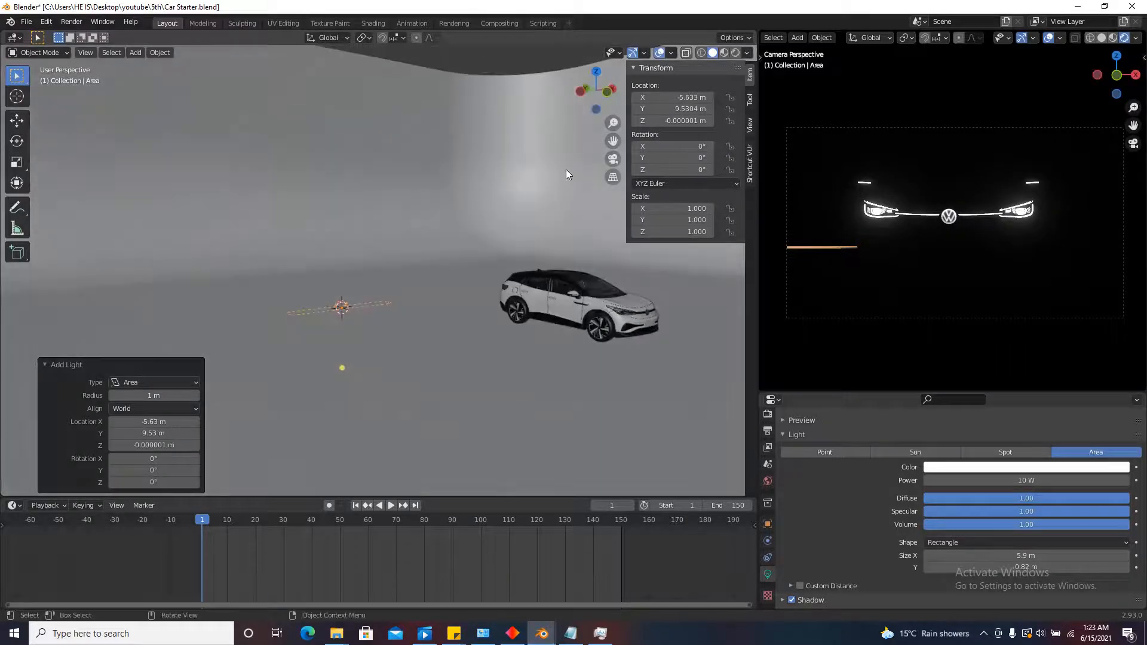
left_click_drag(664, 115, 959, 122)
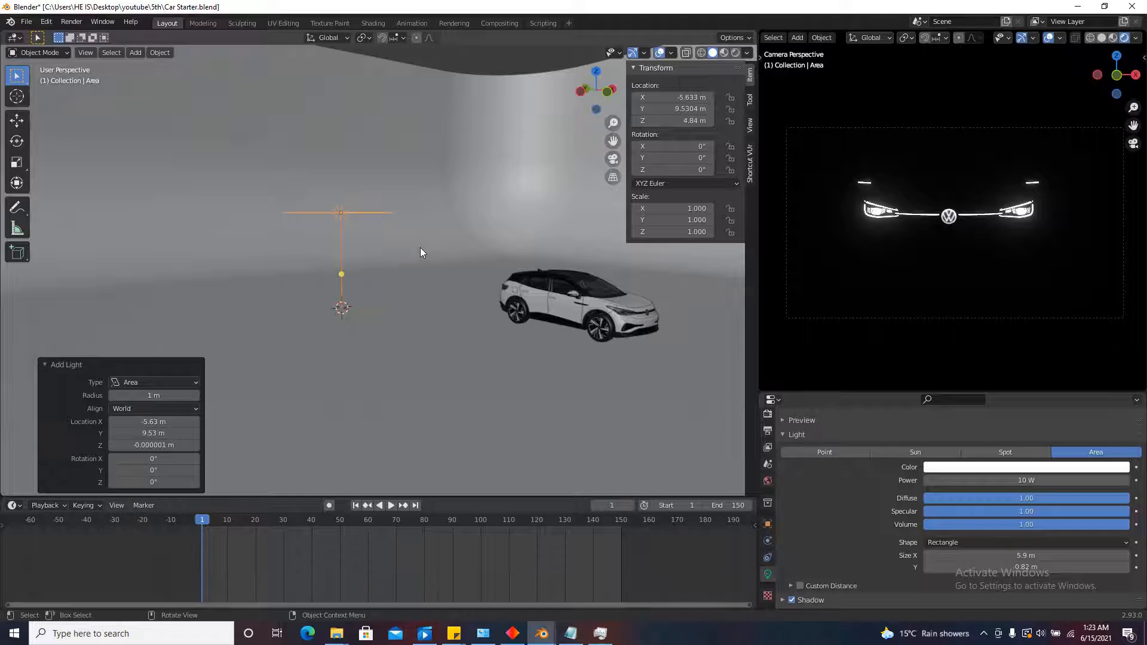
key("g")
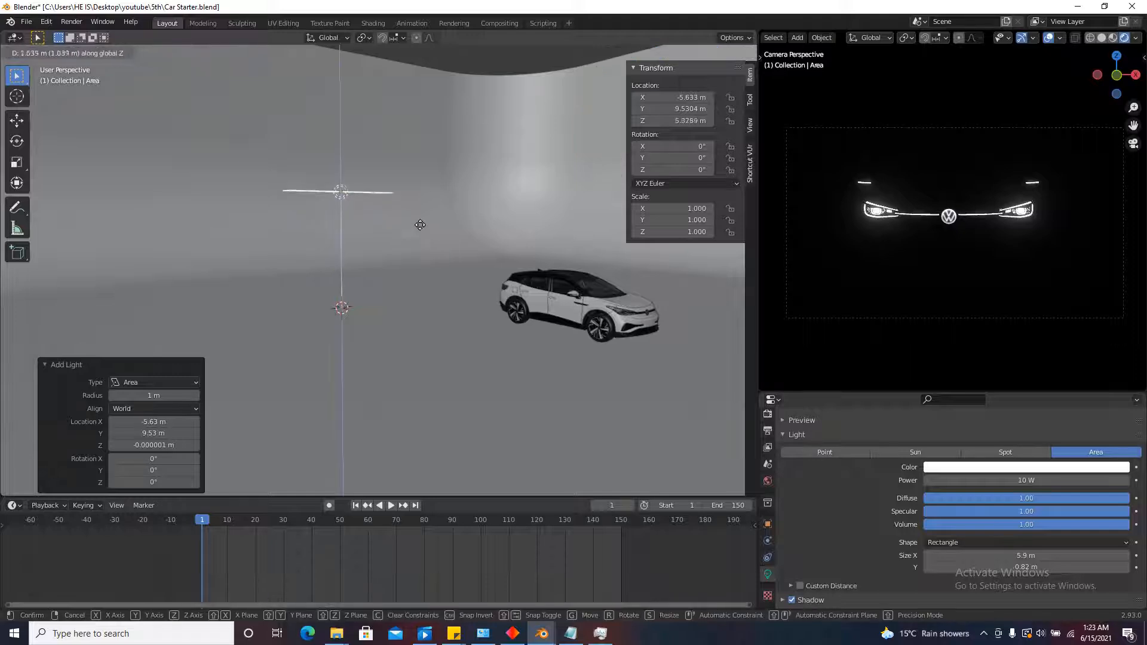
key("Escape")
Tilt the area light about -55.4° around the global X axis.
key("r")
key("x")
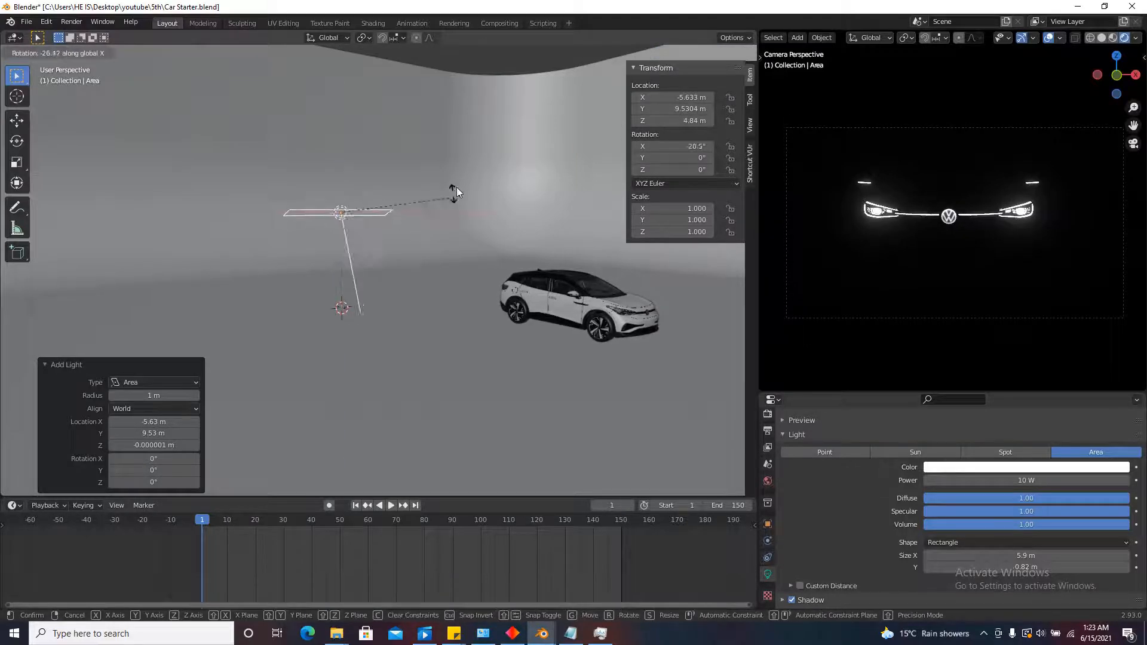
left_click(492, 94)
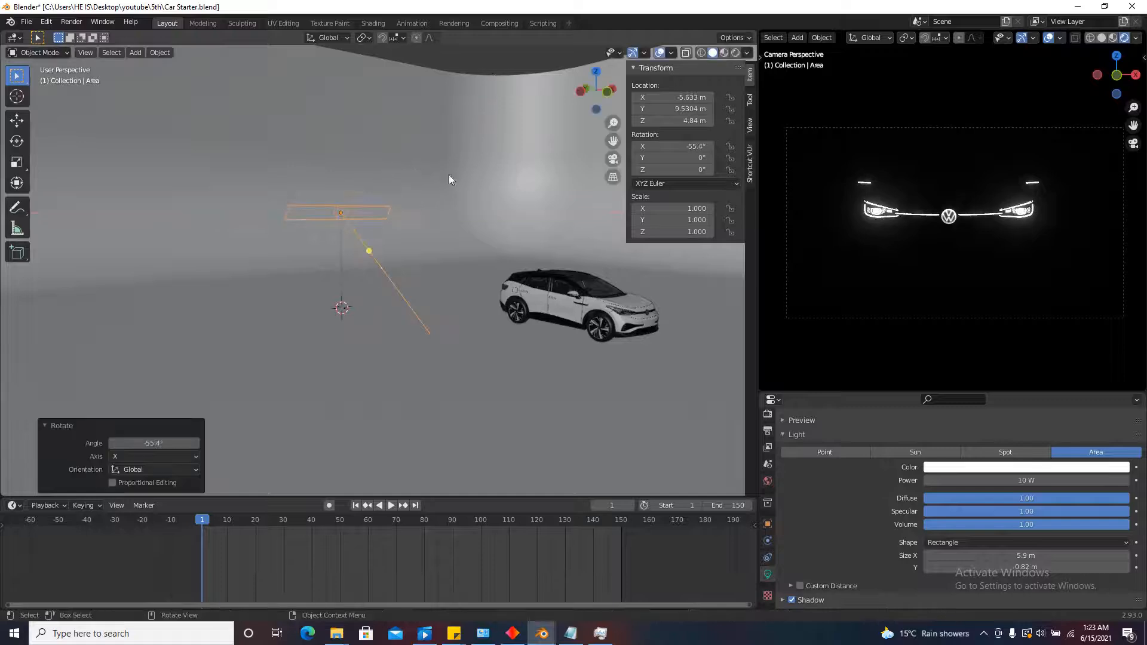
Adjust the light's Z location to about 4.98 m and its Z rotation to about 33° so it aims at the car.
middle_click_drag(449, 175, 582, 192)
left_click_drag(664, 121, 662, 121)
left_click_drag(668, 170, 862, 158)
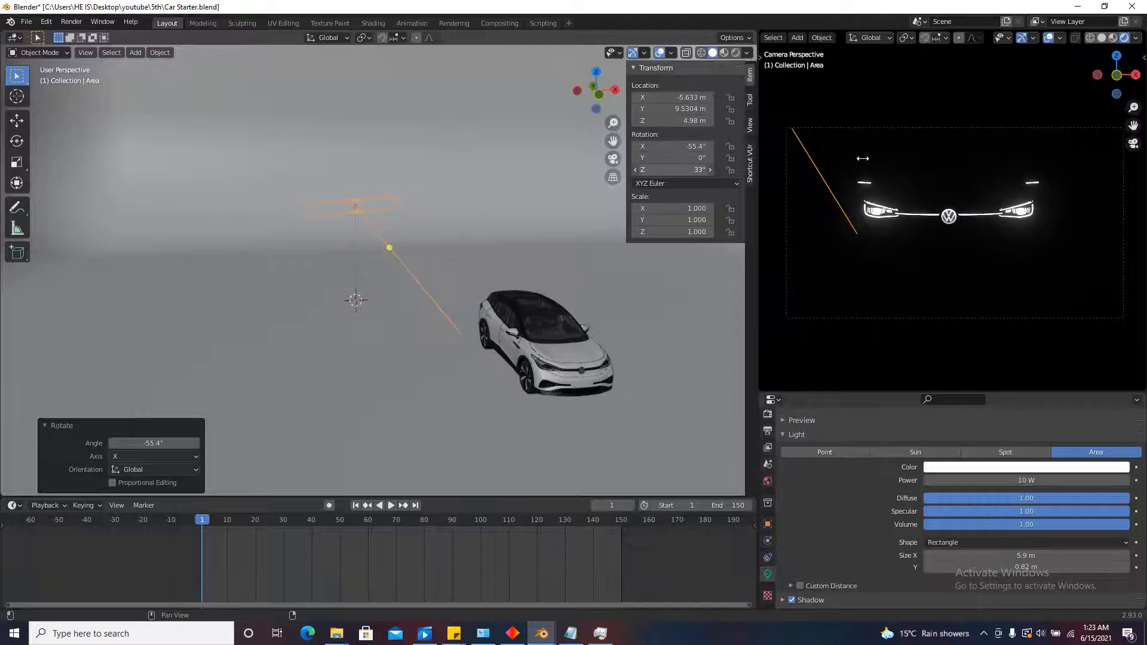
middle_click_drag(520, 321, 472, 324)
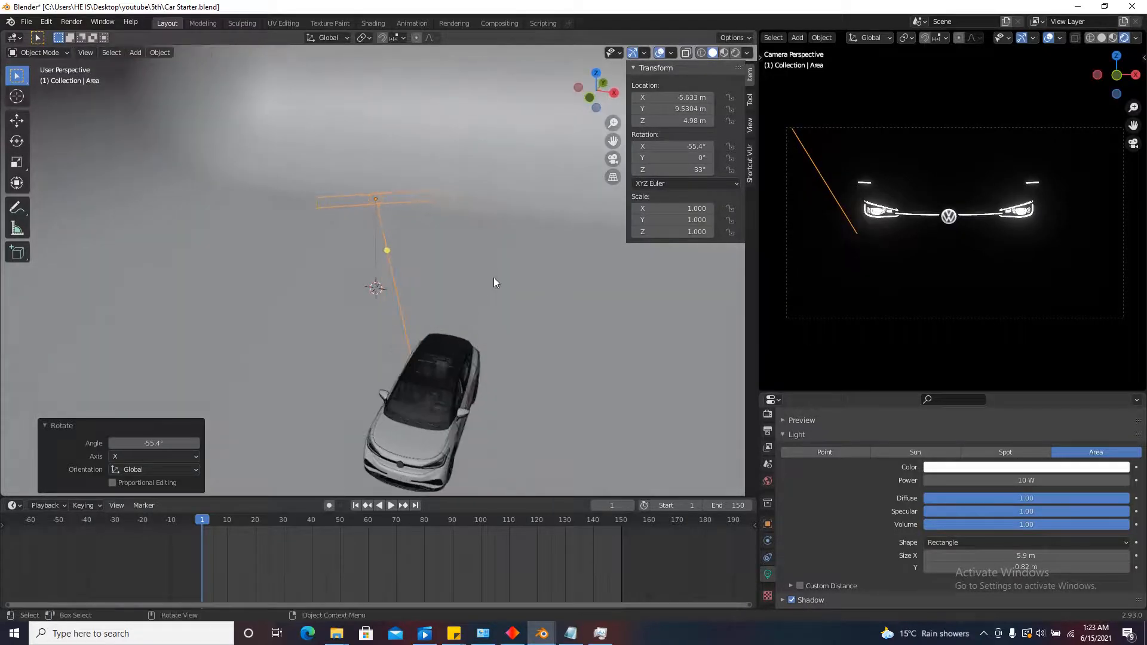
middle_click_drag(494, 278, 555, 257)
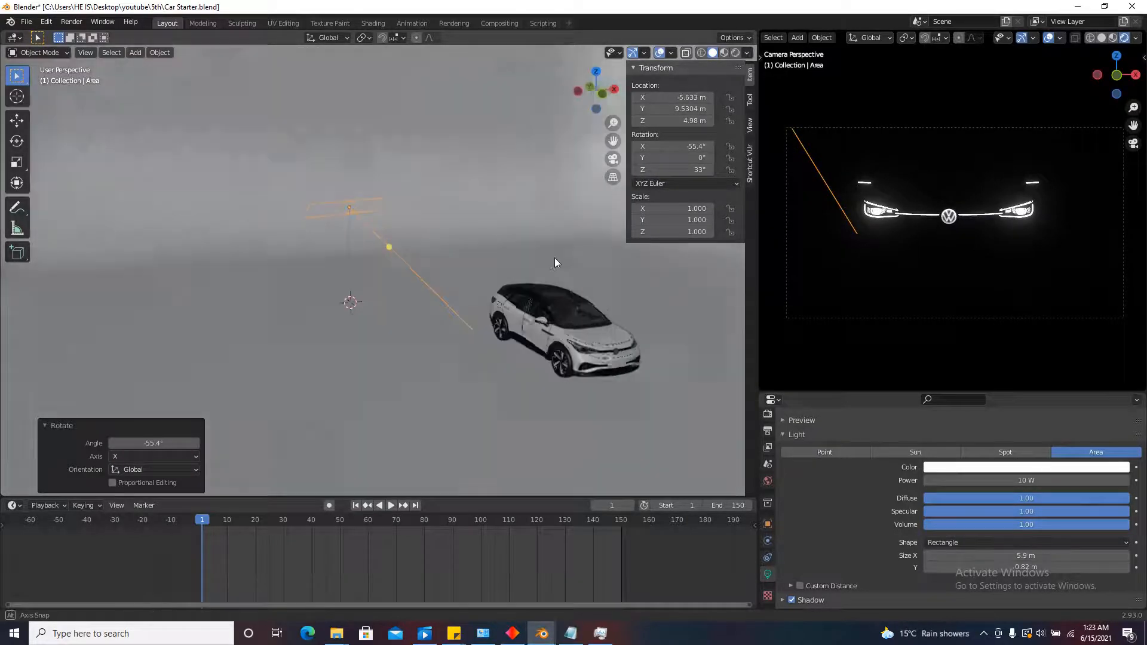
Set the area light's power to 200 W.
left_click(998, 477)
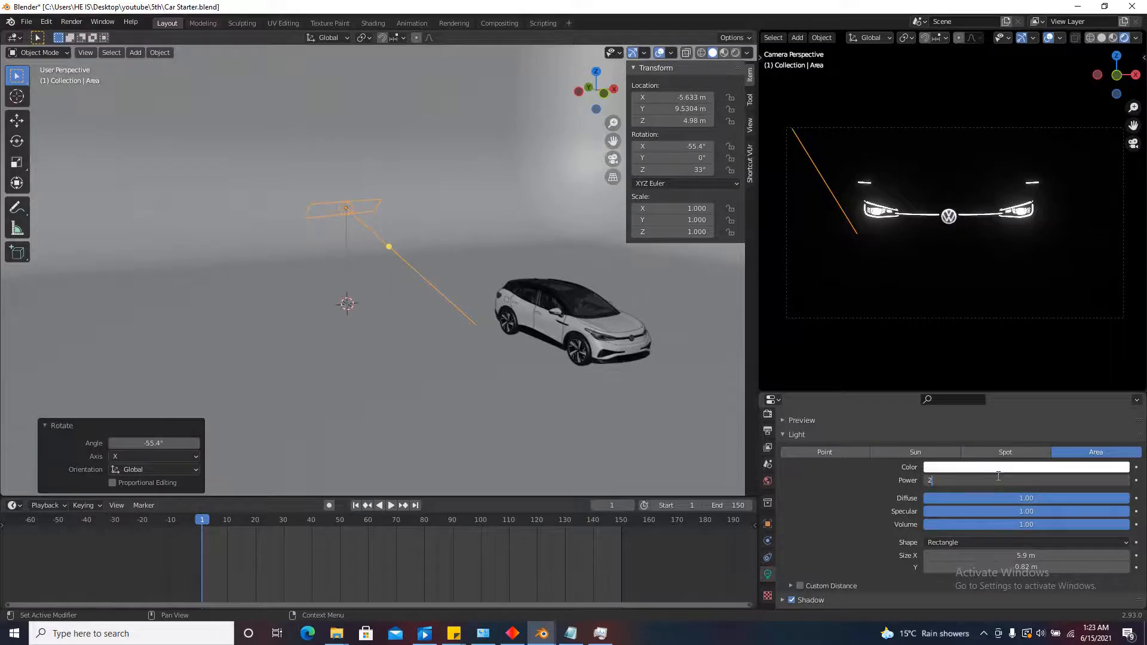
type("200")
key("Return")
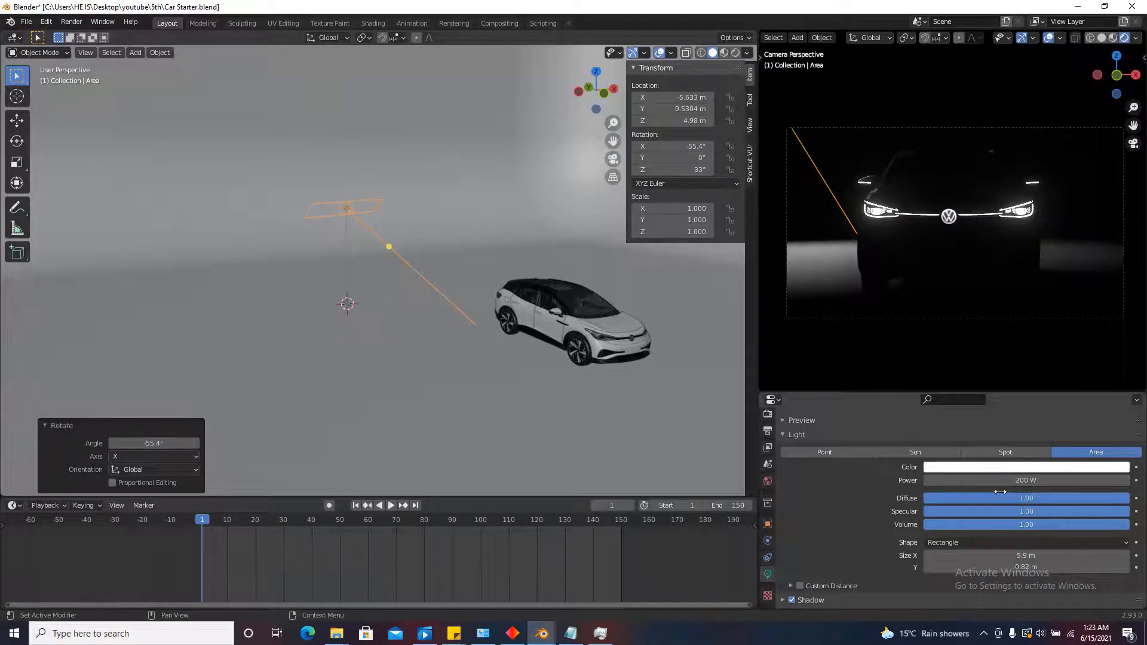
Enable contact shadows for the area light and set their thickness to 0.03 m.
mouse_move(493, 296)
middle_mouse_down()
mouse_move(503, 323)
mouse_move(467, 357)
mouse_move(399, 281)
mouse_move(481, 305)
middle_mouse_up()
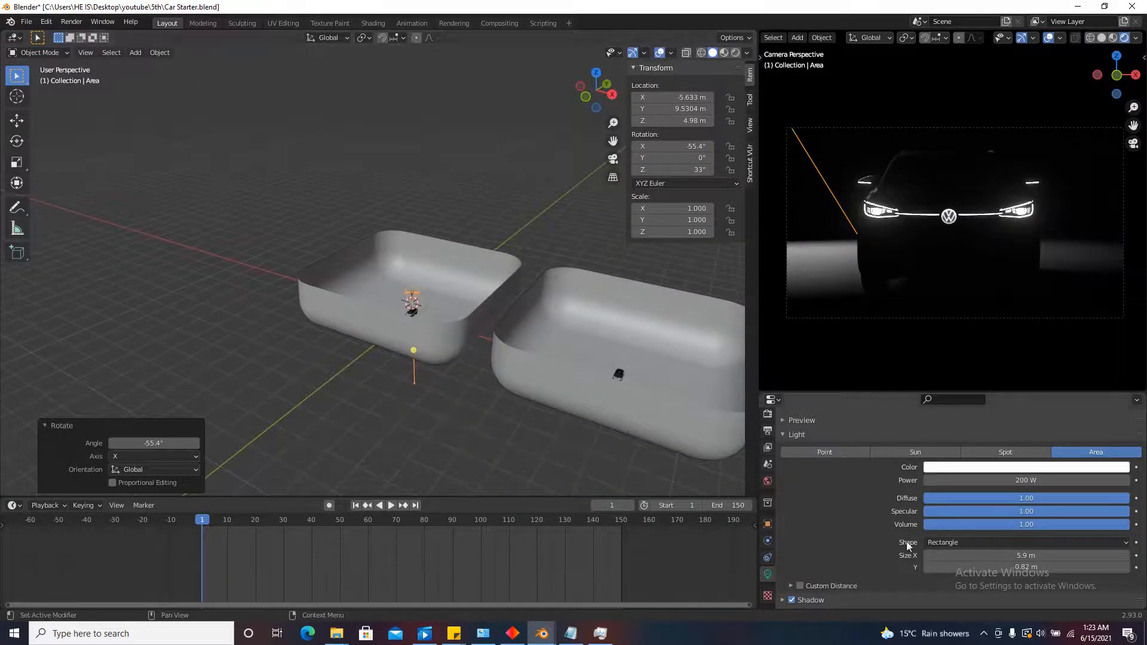
scroll(880, 555, "down", 1)
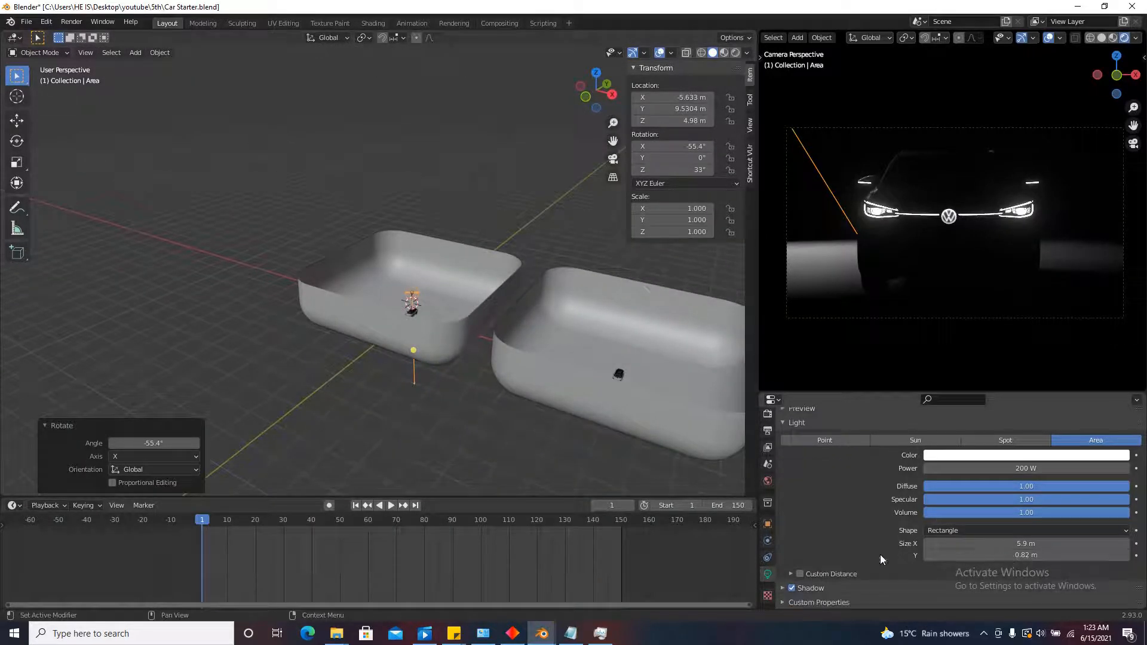
left_click(783, 589)
scroll(824, 526, "down", 4)
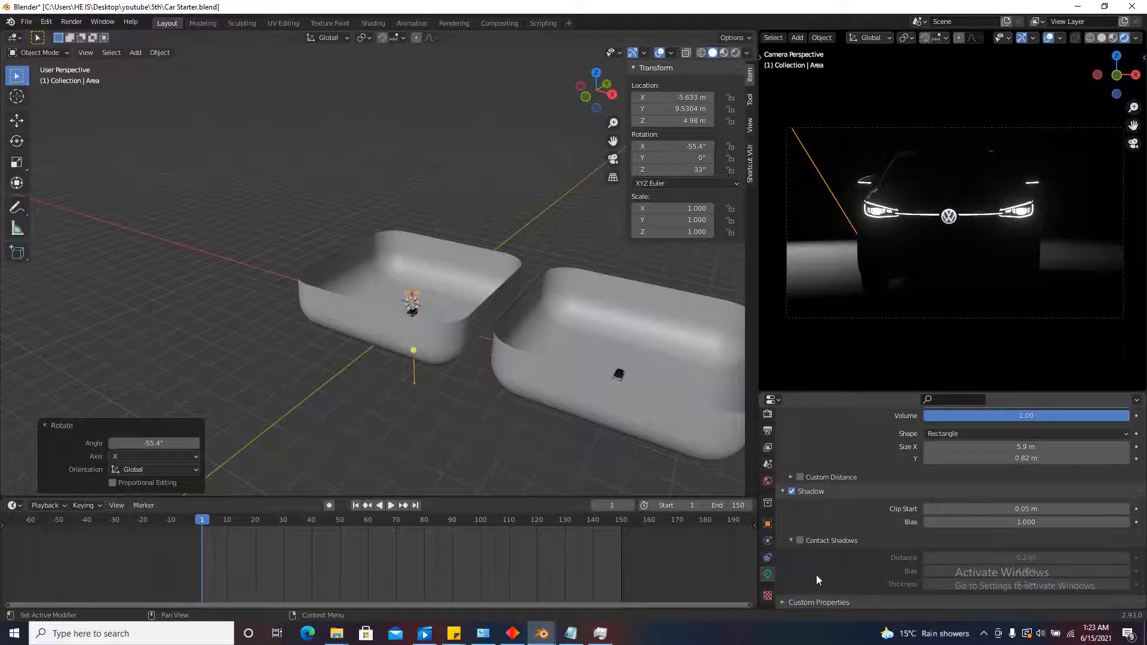
left_click(800, 541)
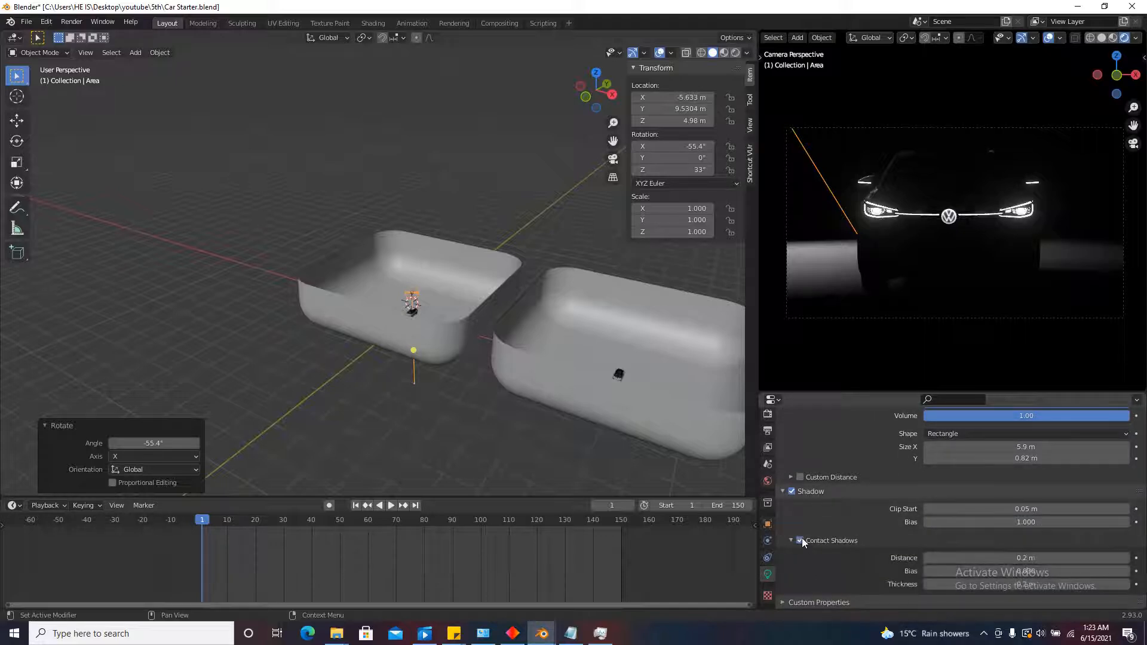
left_click(985, 585)
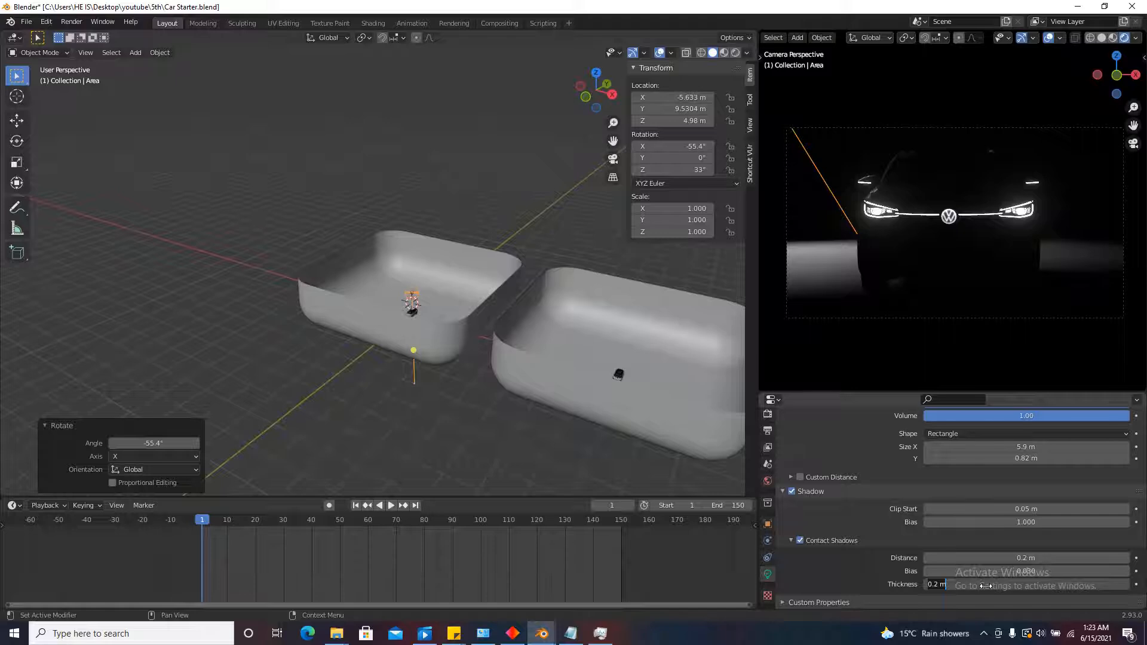
type("0.03")
key("Return")
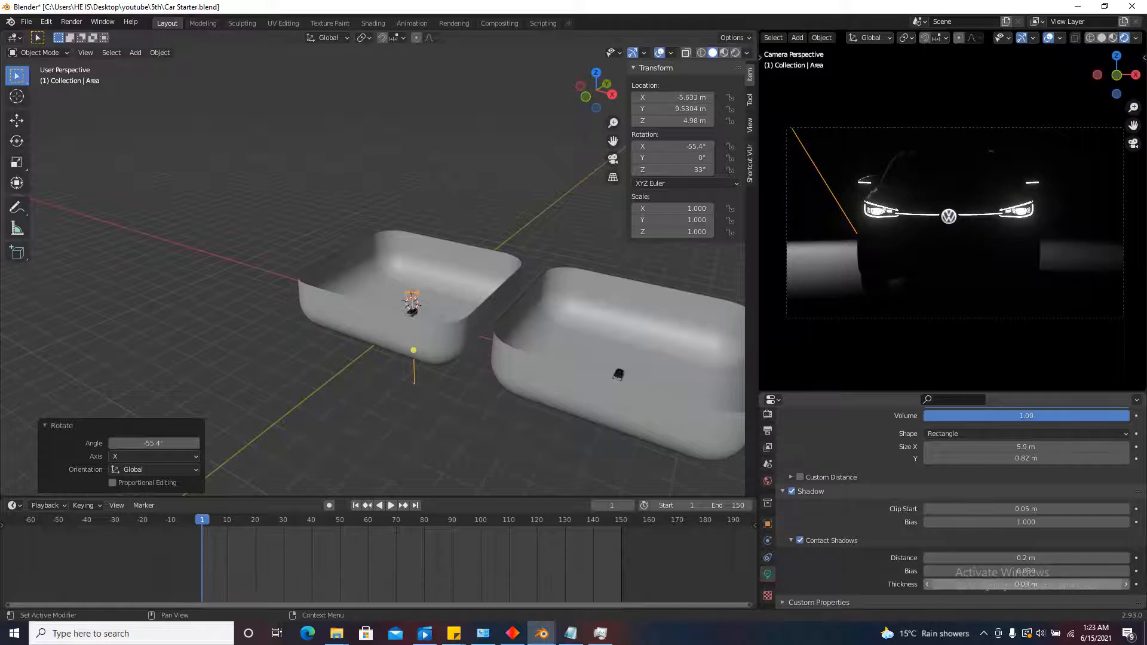
Inspect the area light's placement in the first car's set from several angles, ending in the top view.
middle_click_drag(462, 393, 457, 344)
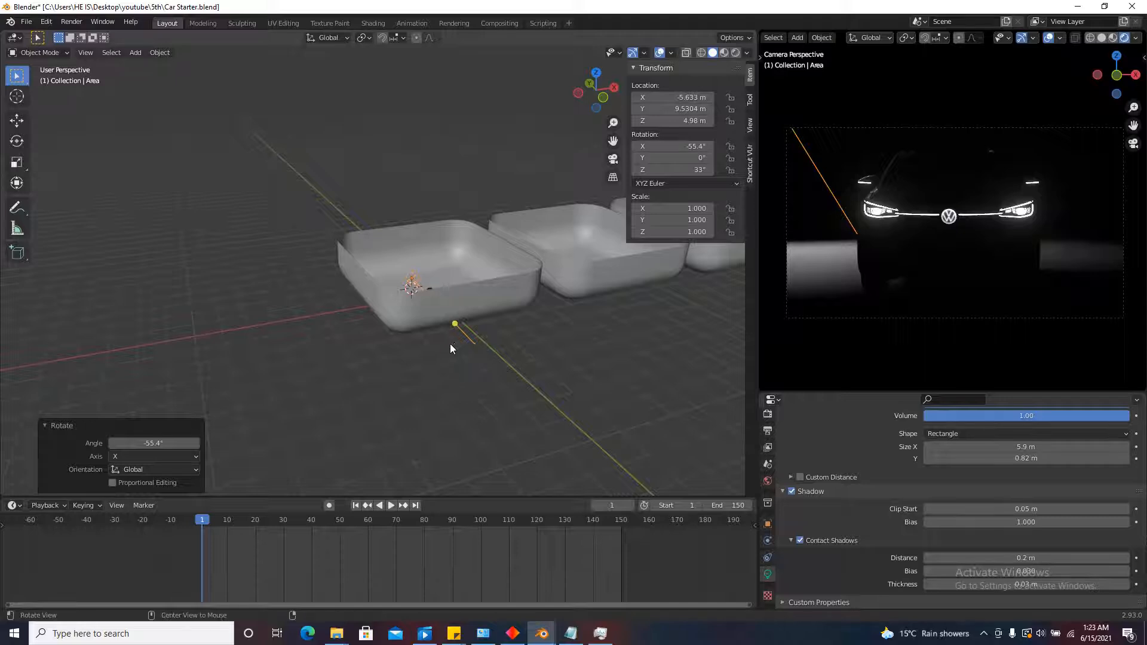
middle_click_drag(449, 343, 525, 278)
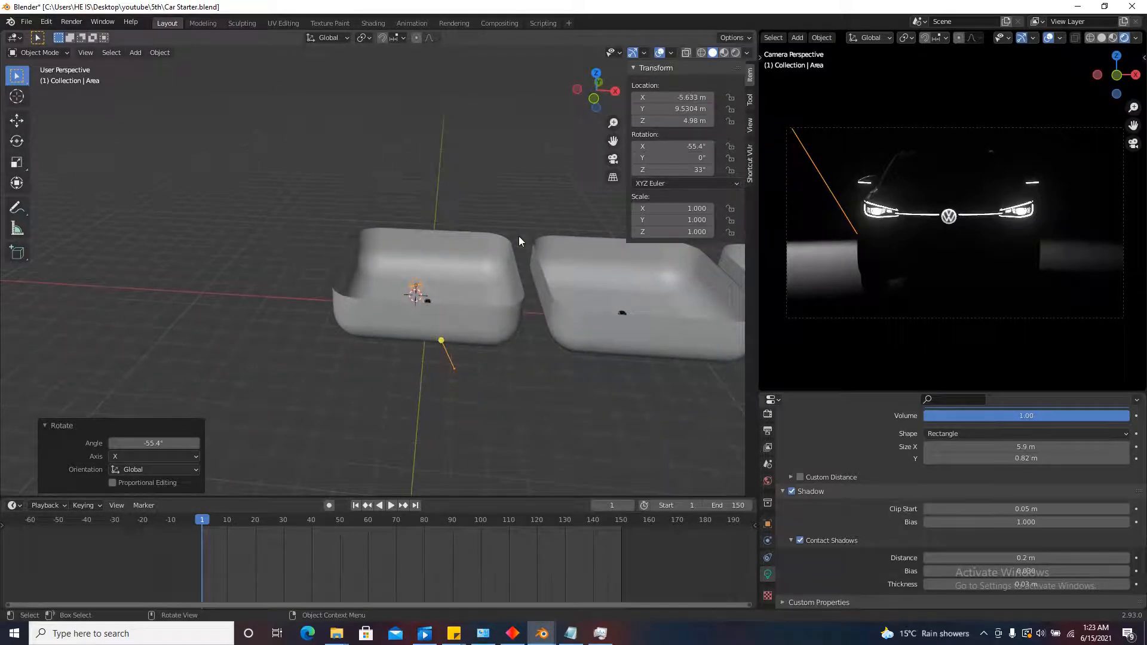
middle_click_drag(518, 236, 509, 258)
scroll(408, 326, "up", 5)
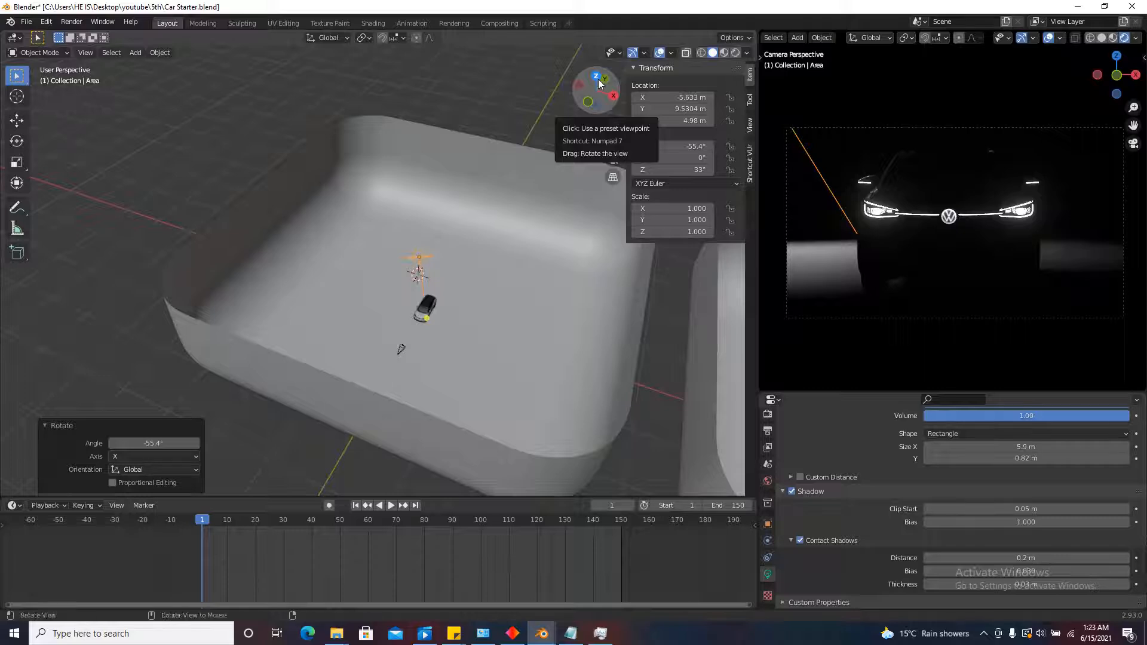
left_click_drag(599, 83, 589, 73)
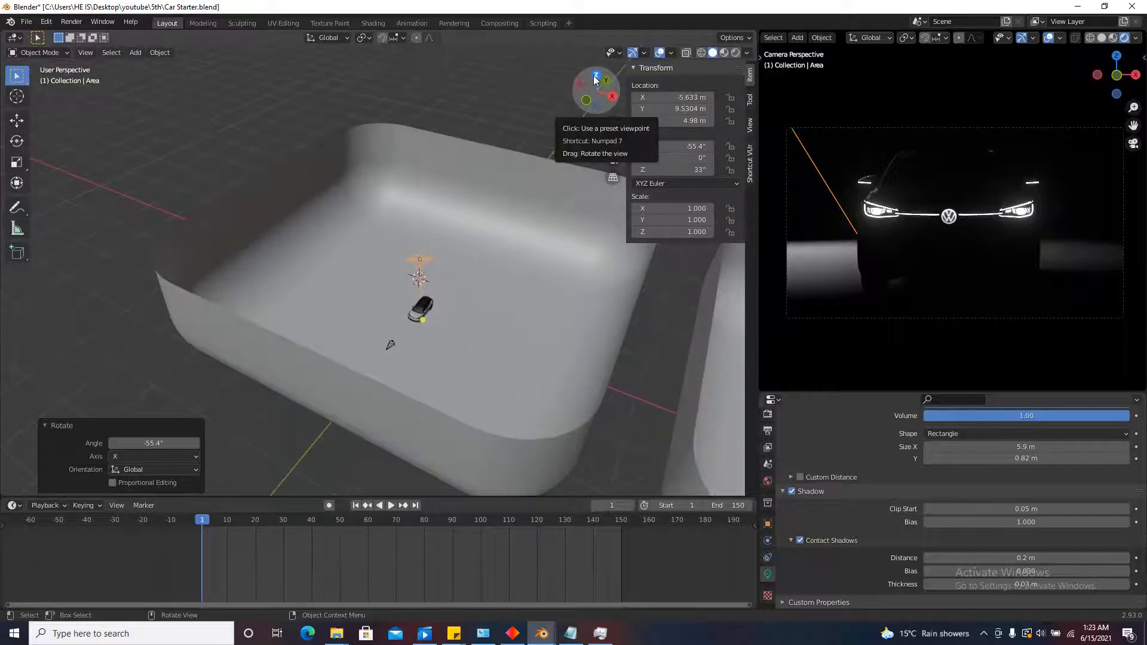
middle_click_drag(463, 240, 478, 229)
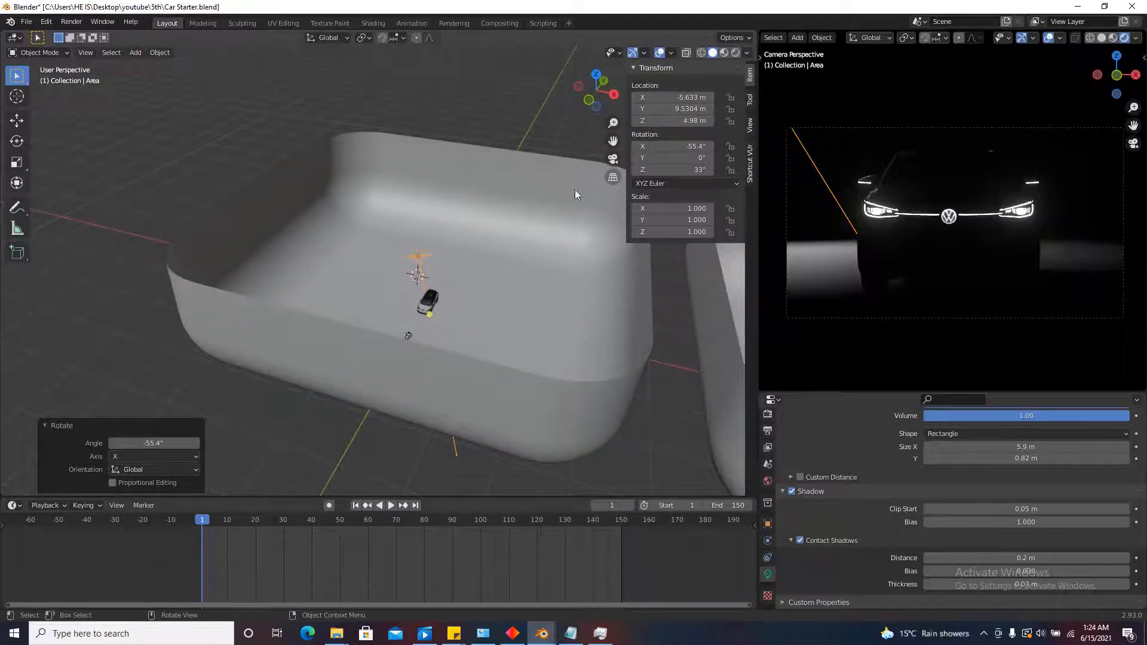
middle_click_drag(575, 190, 603, 173)
left_click(596, 76)
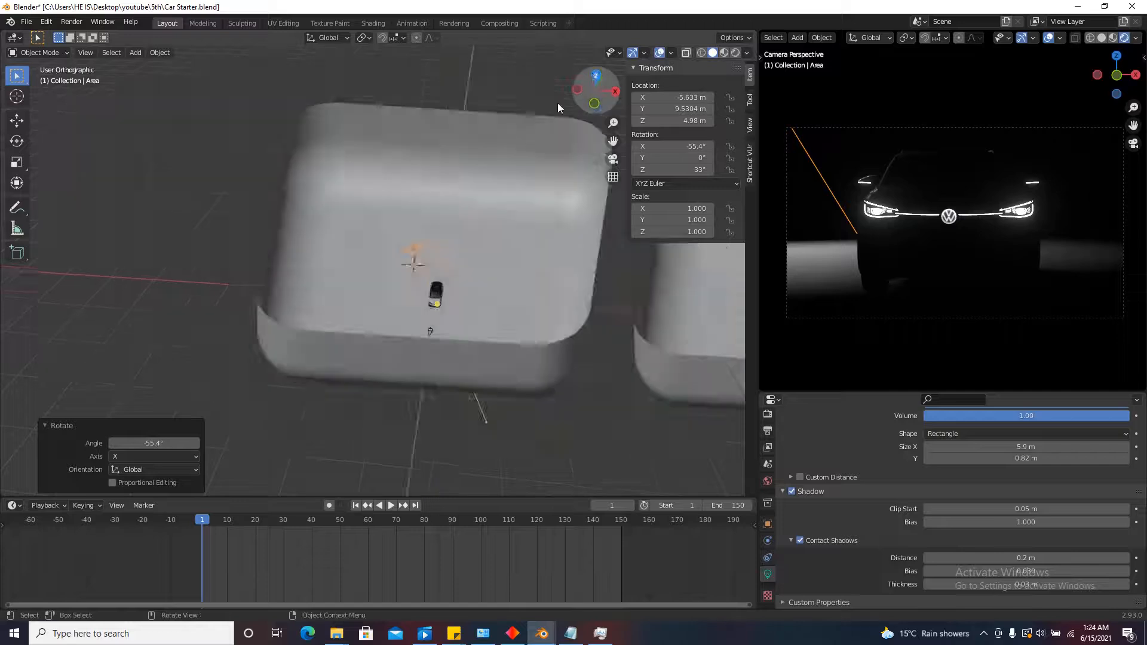
scroll(869, 536, "up", 5)
Tint the area light's color a very pale blue.
left_click(986, 503)
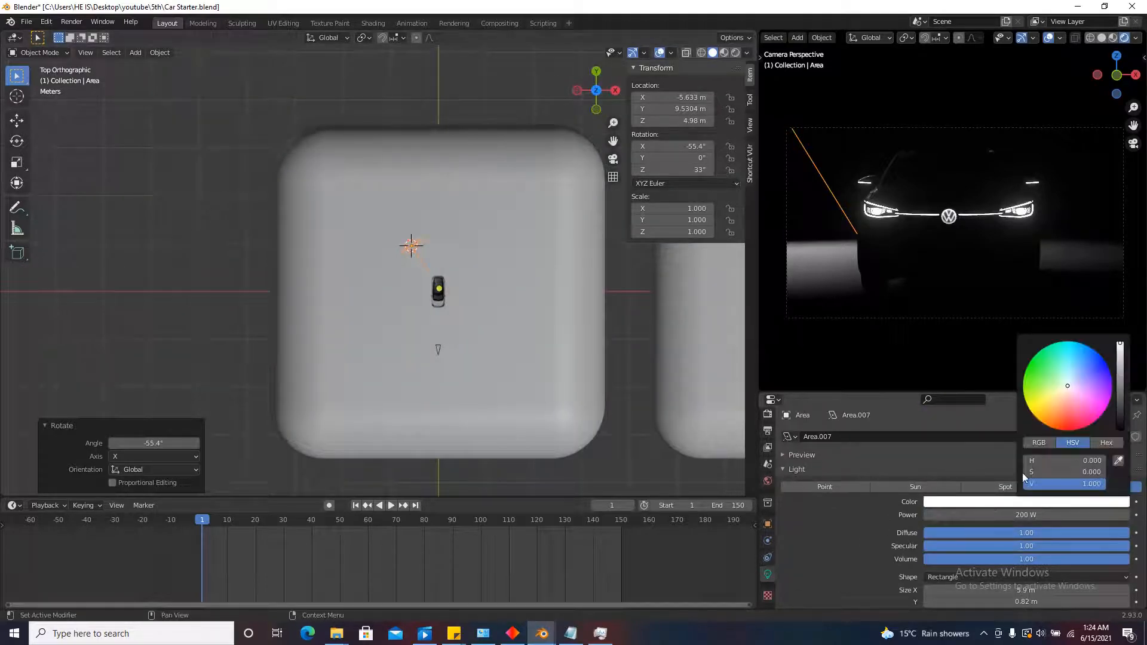
left_click(1064, 387)
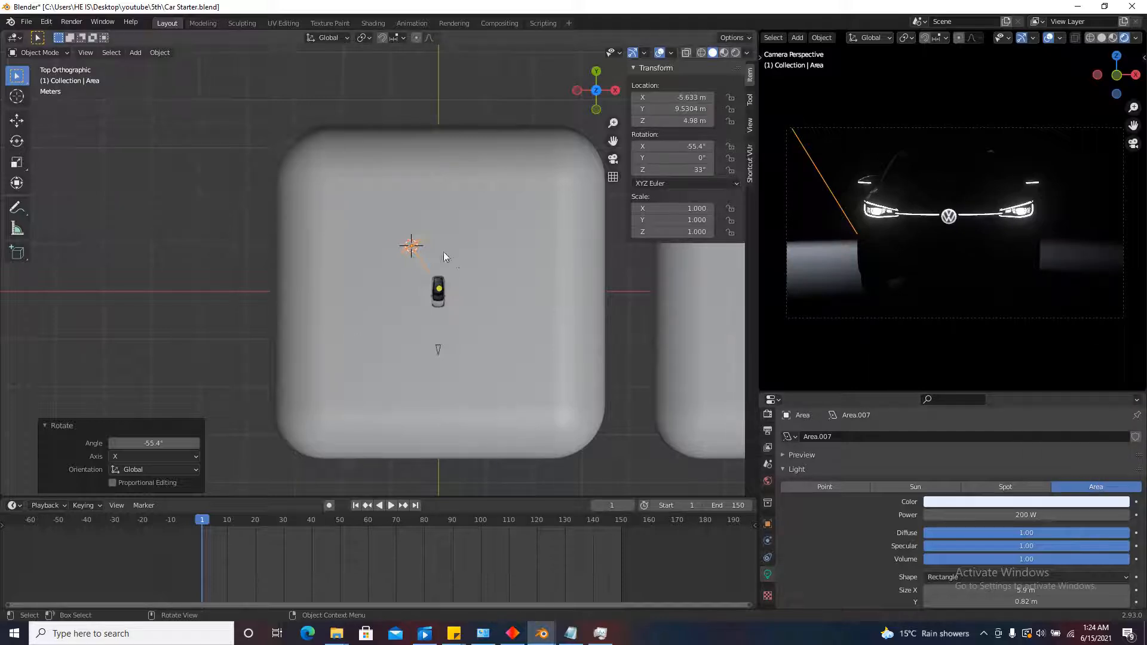
Move the area light closer behind the first car, to X -4.933 m and Y 6.155 m.
scroll(444, 257, "up", 4)
left_click_drag(657, 108, 507, 37)
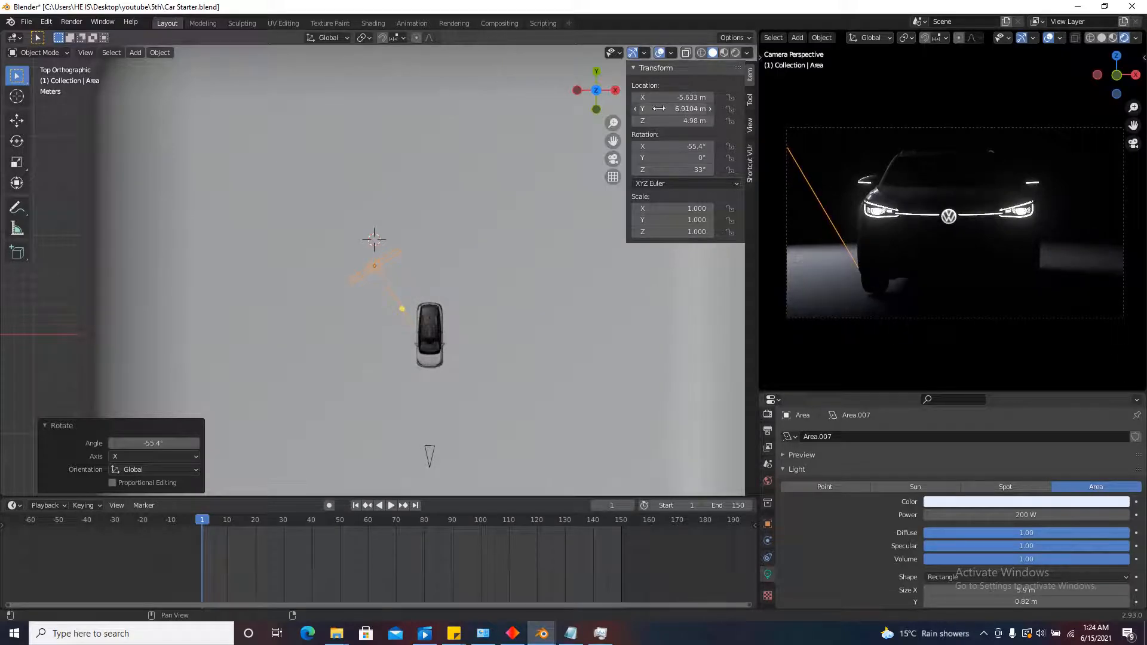
left_click_drag(675, 97, 701, 98)
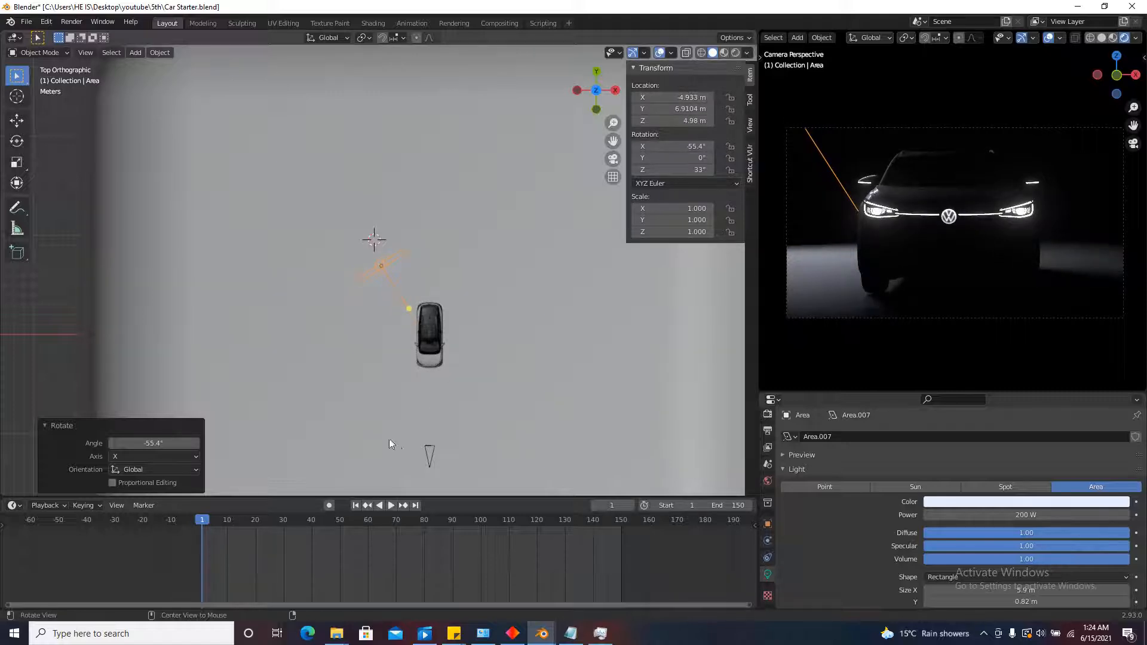
middle_click_drag(389, 443, 499, 271)
left_click(596, 71)
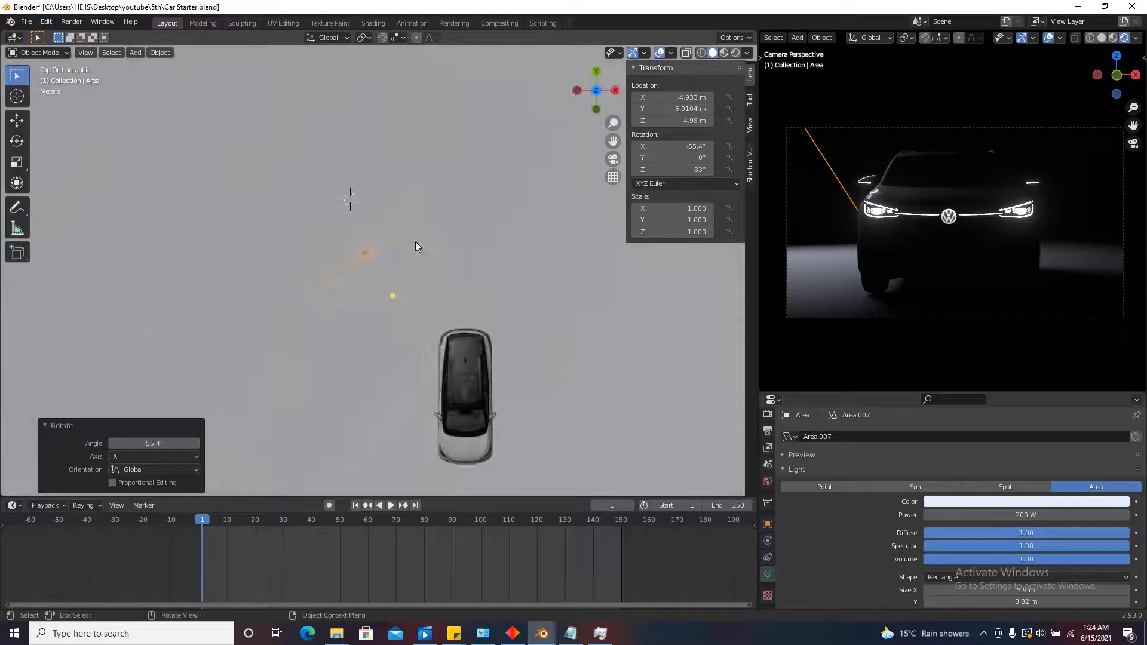
key("g")
key("y")
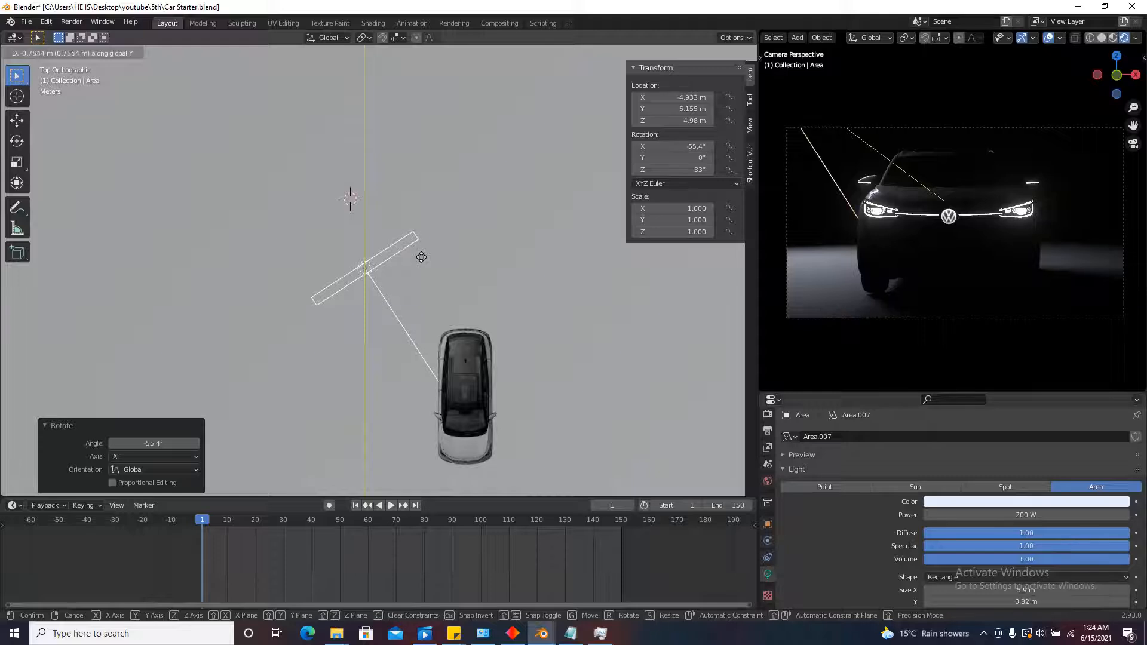
left_click(421, 257)
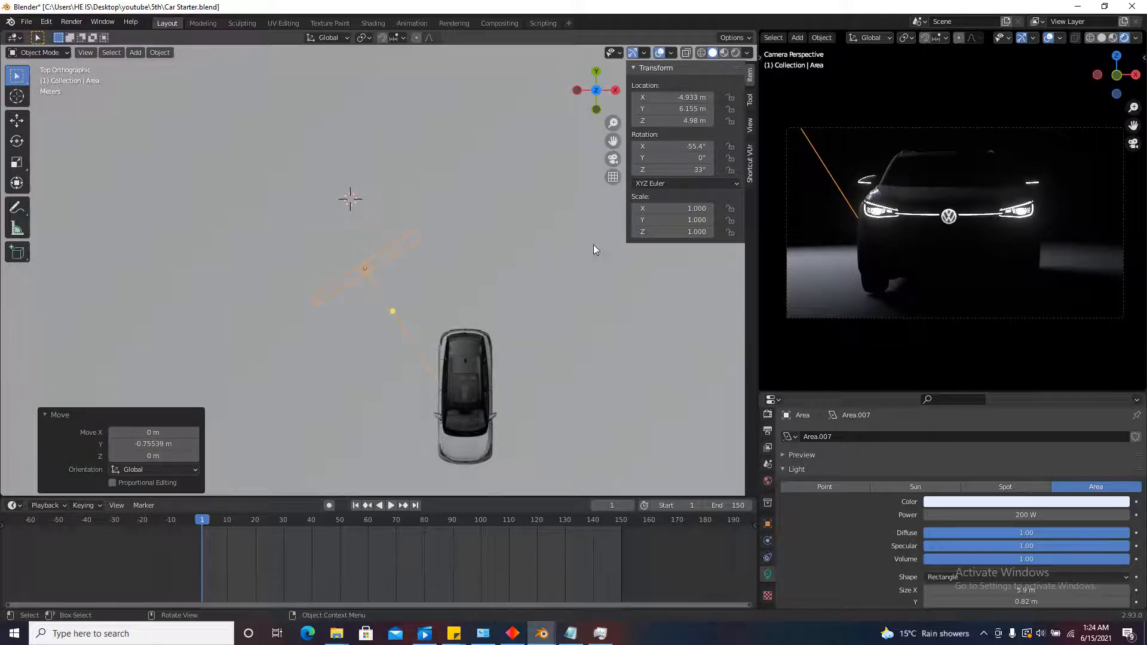
Insert location and rotation keyframes for the area light at frame 1.
right_click(674, 96)
left_click(674, 96)
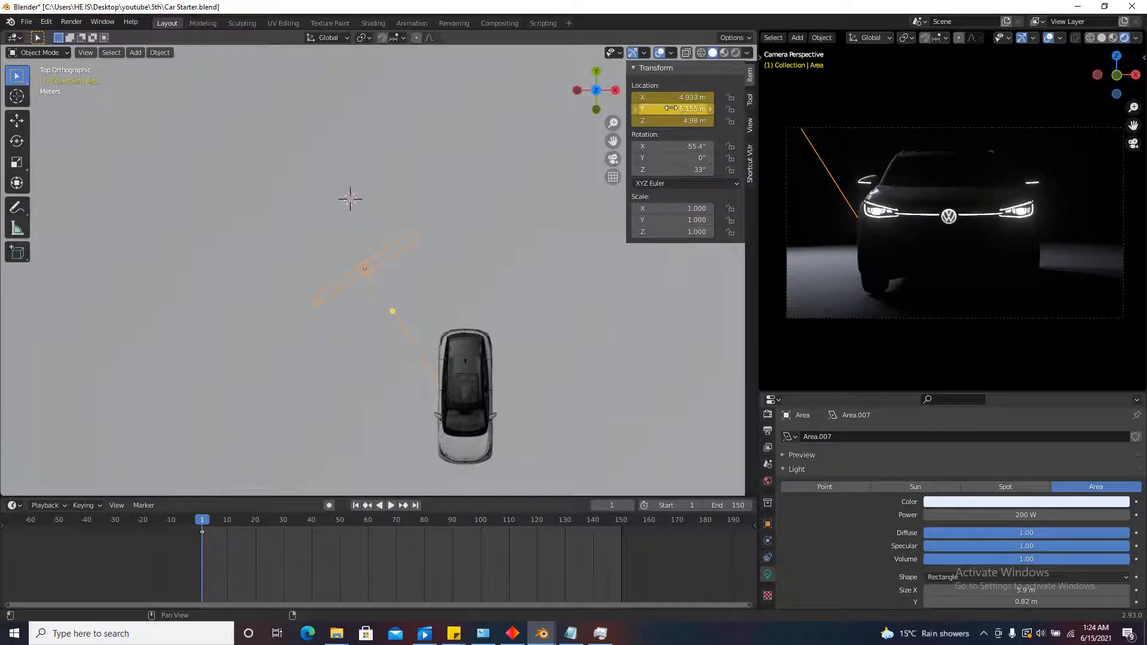
right_click(670, 146)
left_click(670, 146)
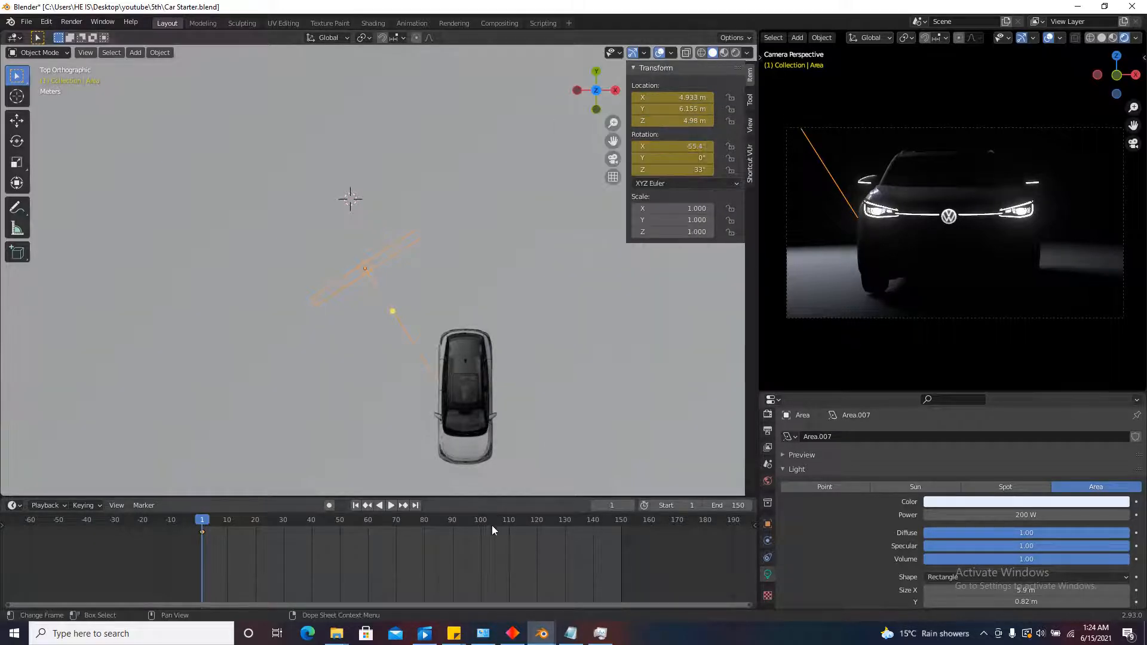
At frame 150, move the area light across the car's rear to X about 4.83 m and rotate it to -20° about Z.
left_click(415, 506)
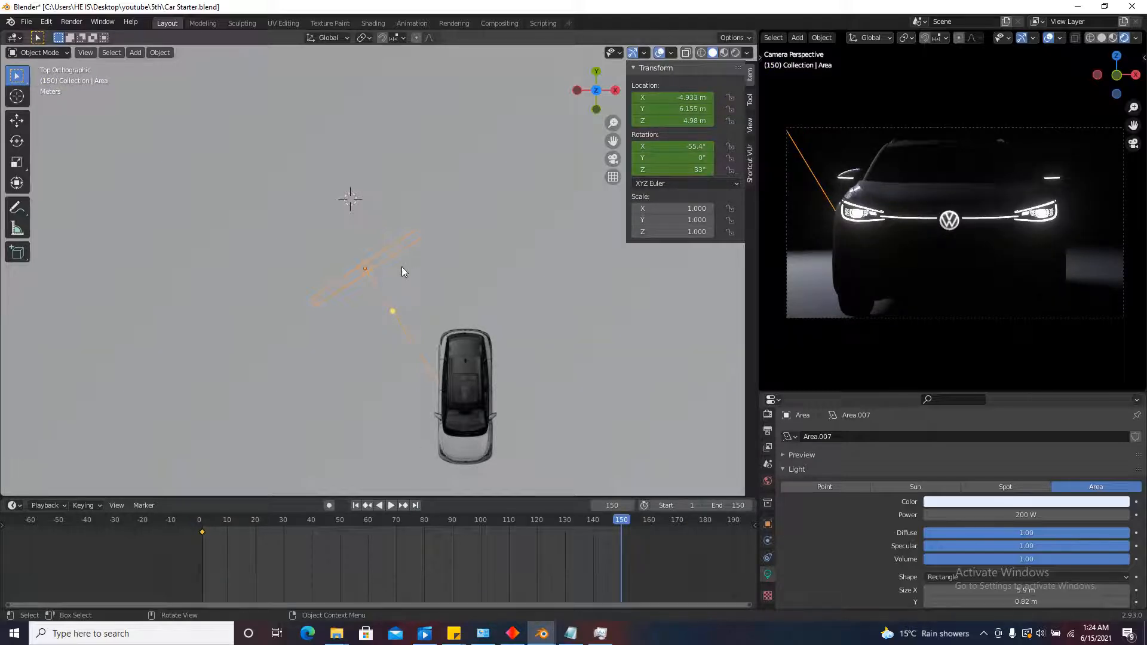
key("g")
key("x")
key("Escape")
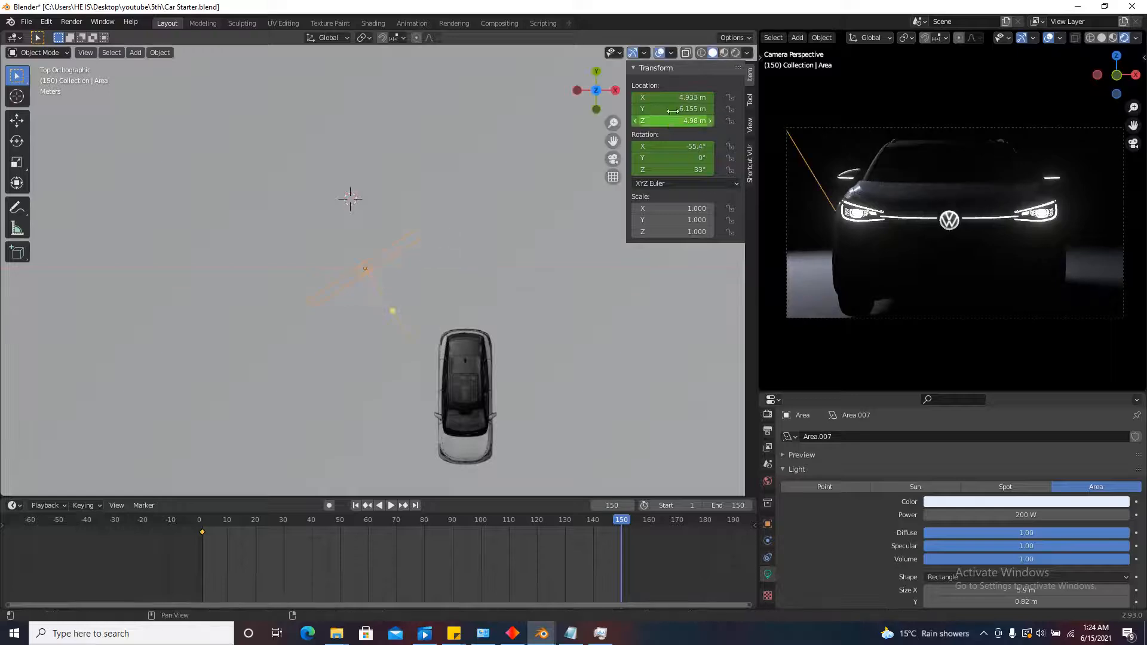
left_click_drag(672, 97, 74, 70)
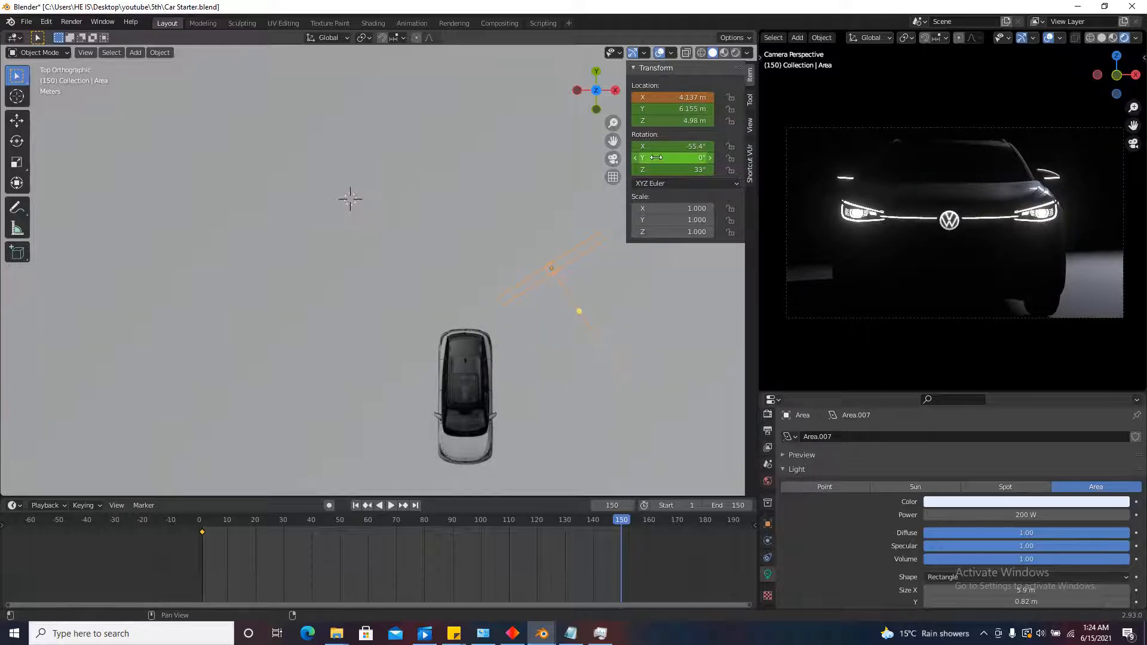
key("r")
key("z")
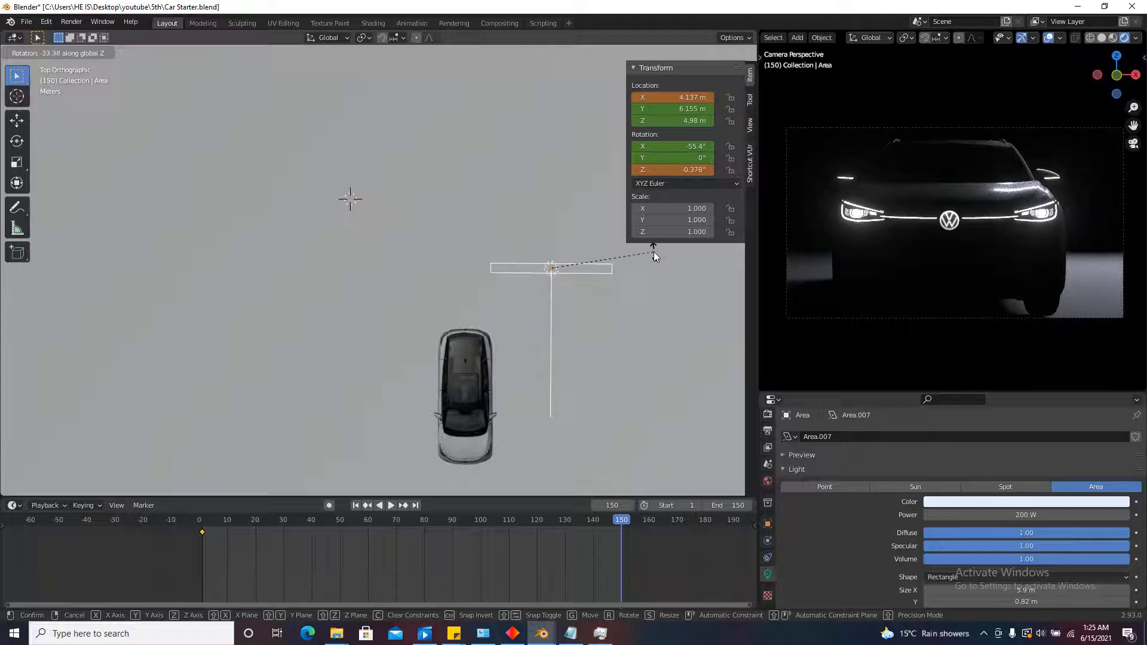
left_click(650, 285)
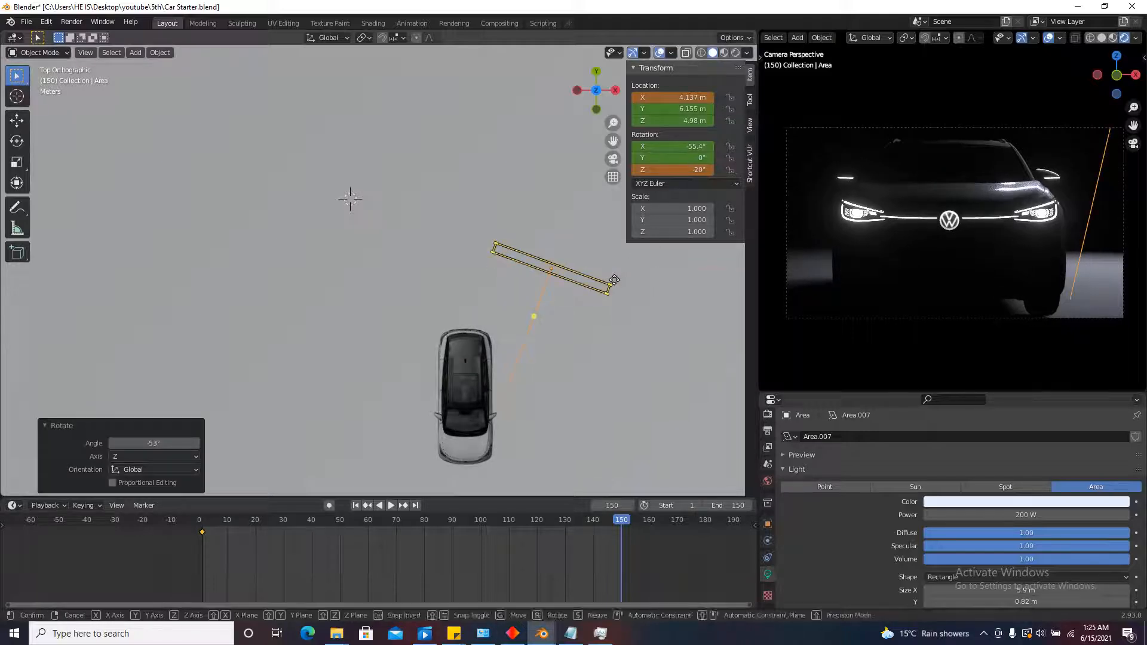
key("g")
key("x")
left_click(628, 277)
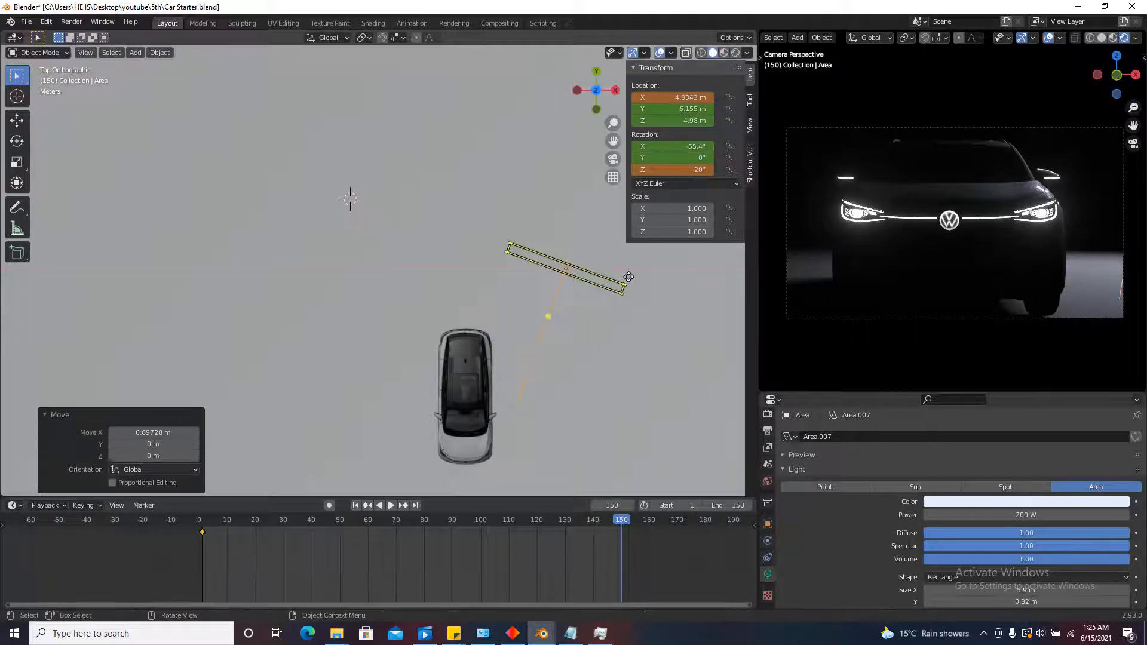
Insert location and rotation keyframes for the area light at frame 150 and set the keyframe interpolation to linear.
right_click(674, 97)
left_click(674, 97)
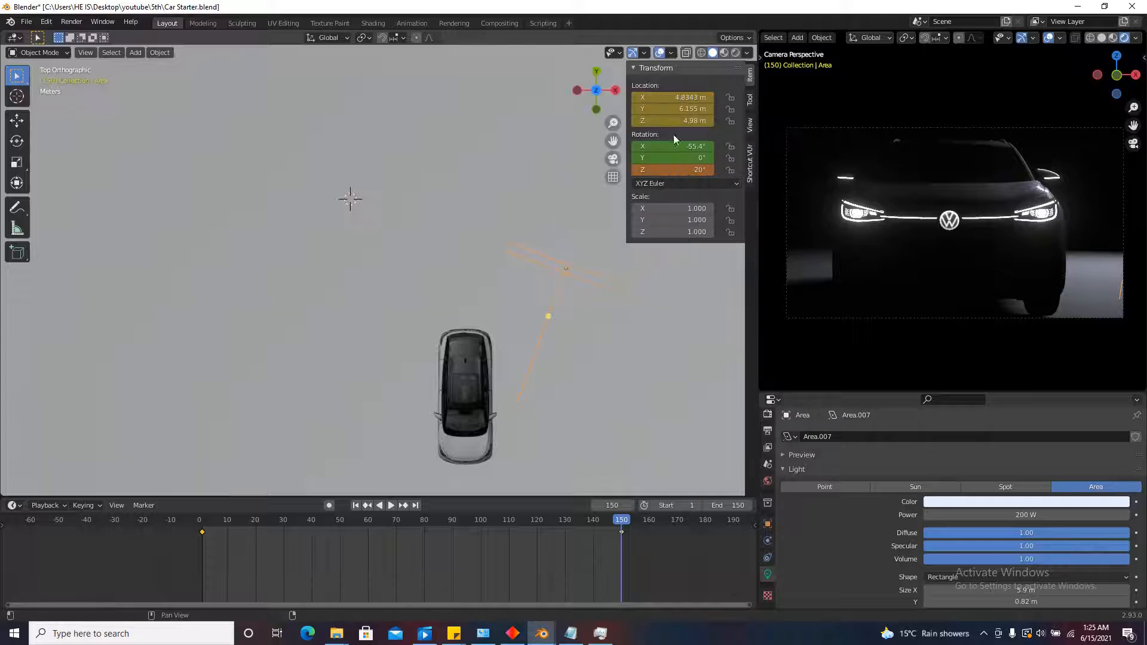
right_click(673, 140)
left_click(673, 140)
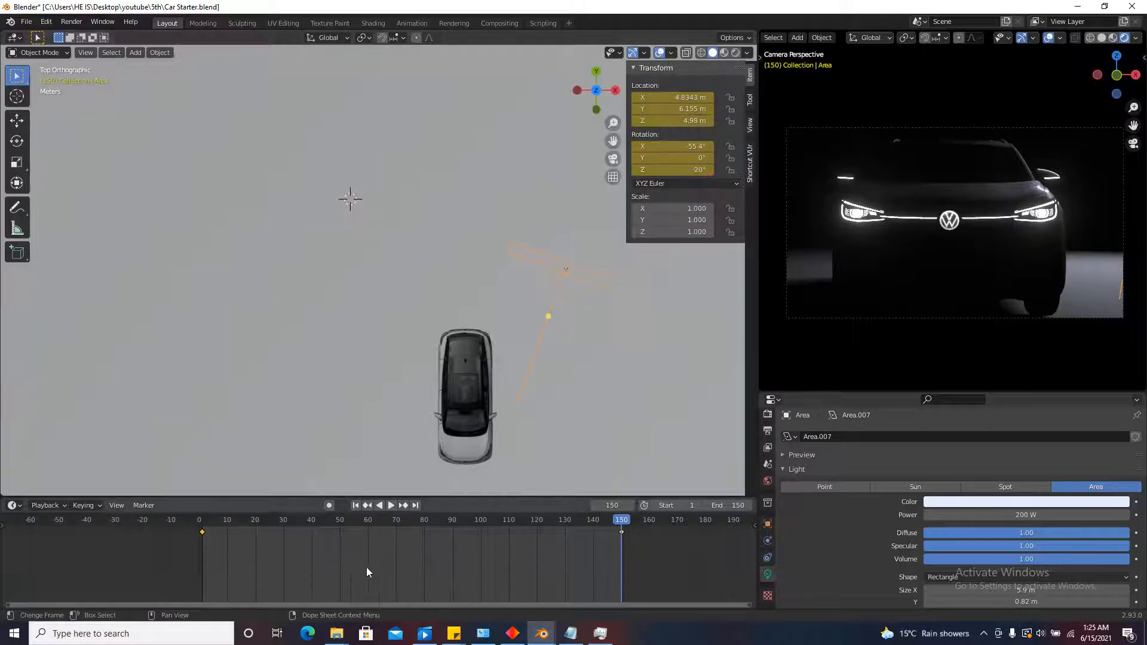
key("t")
left_click(305, 541)
Play the animation from frame 1 to check the light's sweep over the first car, and return to frame 1.
left_click(355, 506)
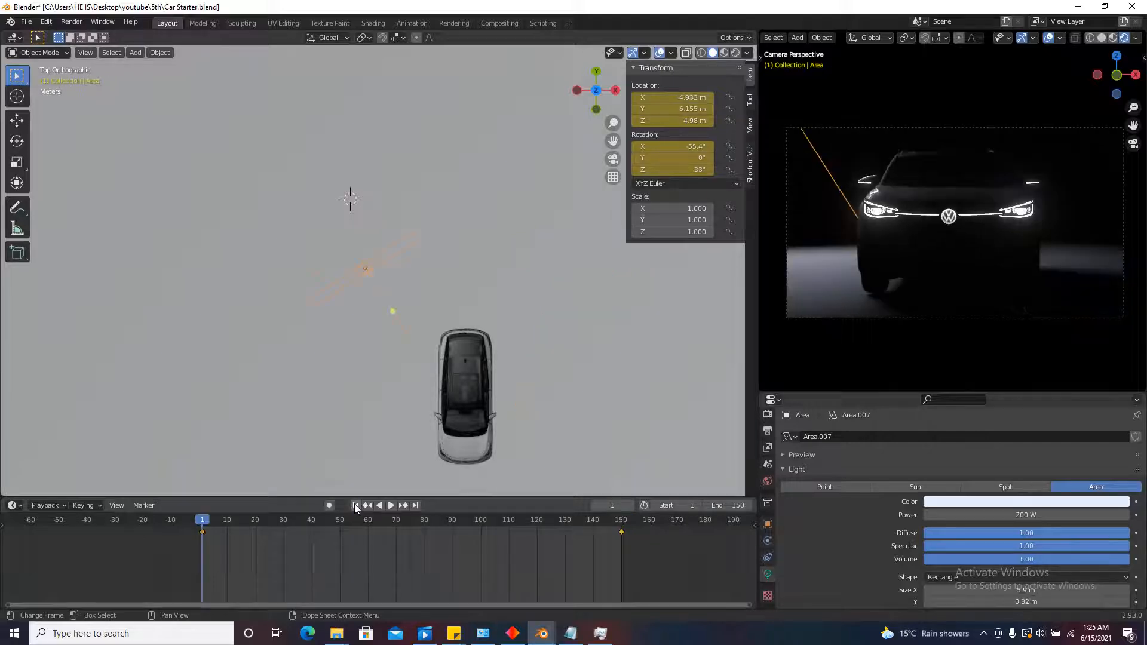
left_click(388, 506)
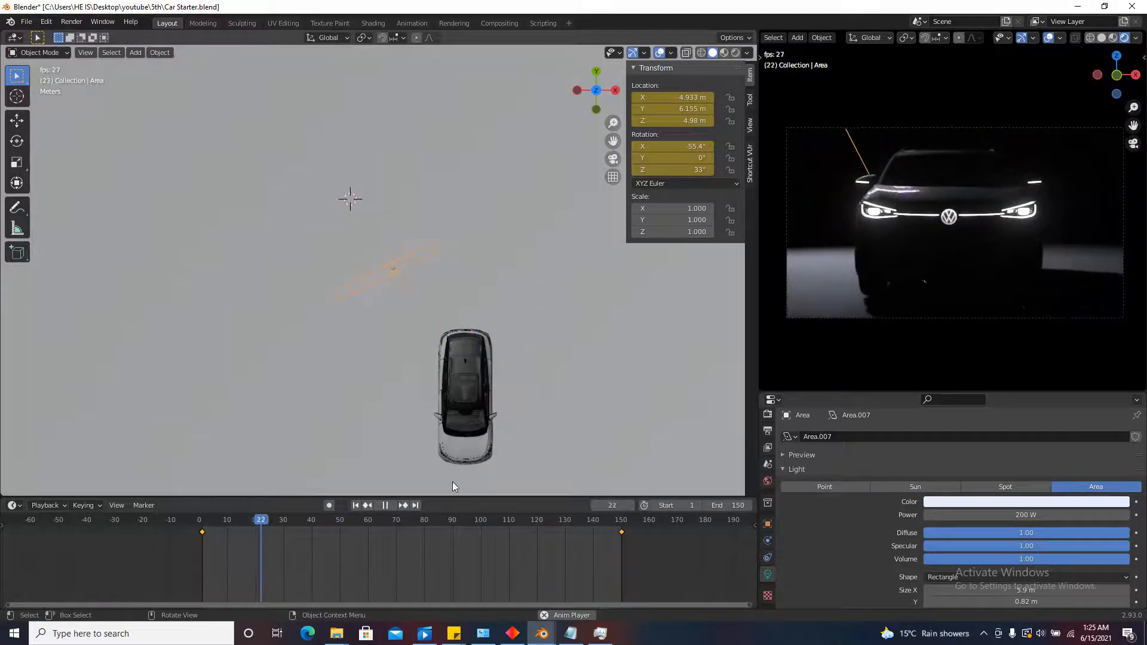
key("space")
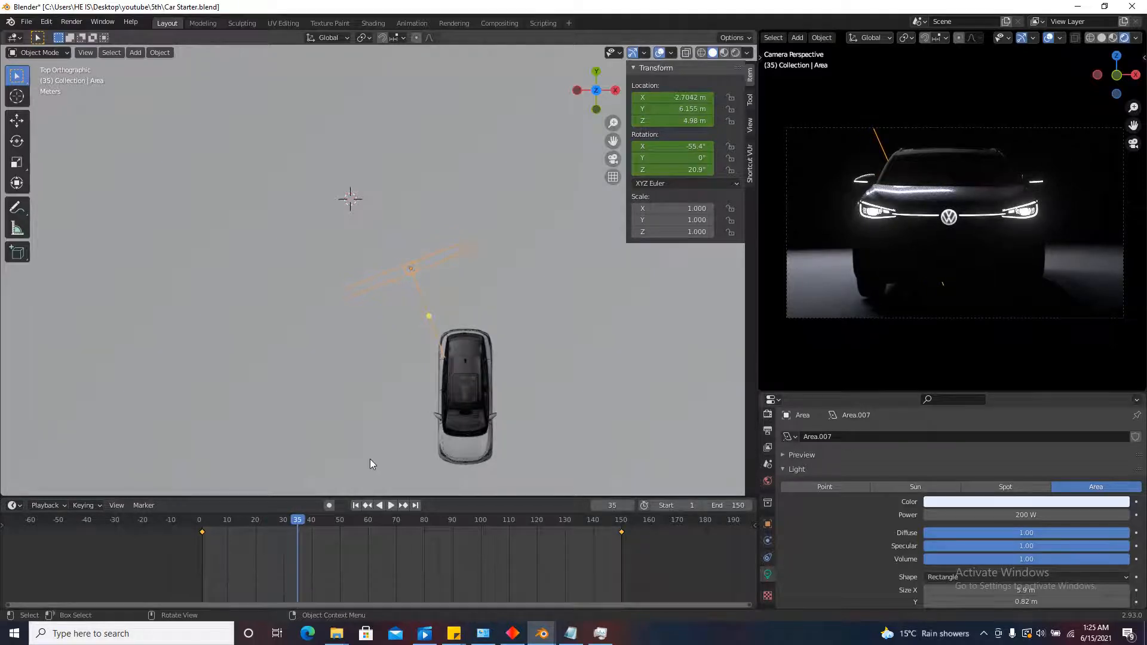
left_click(355, 505)
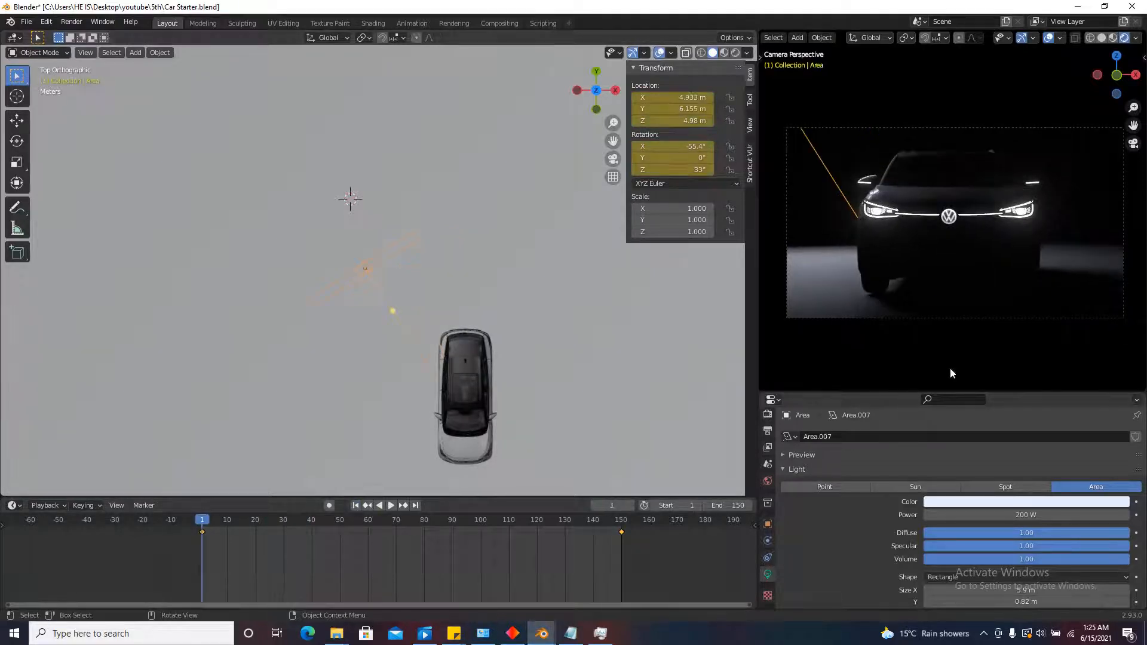
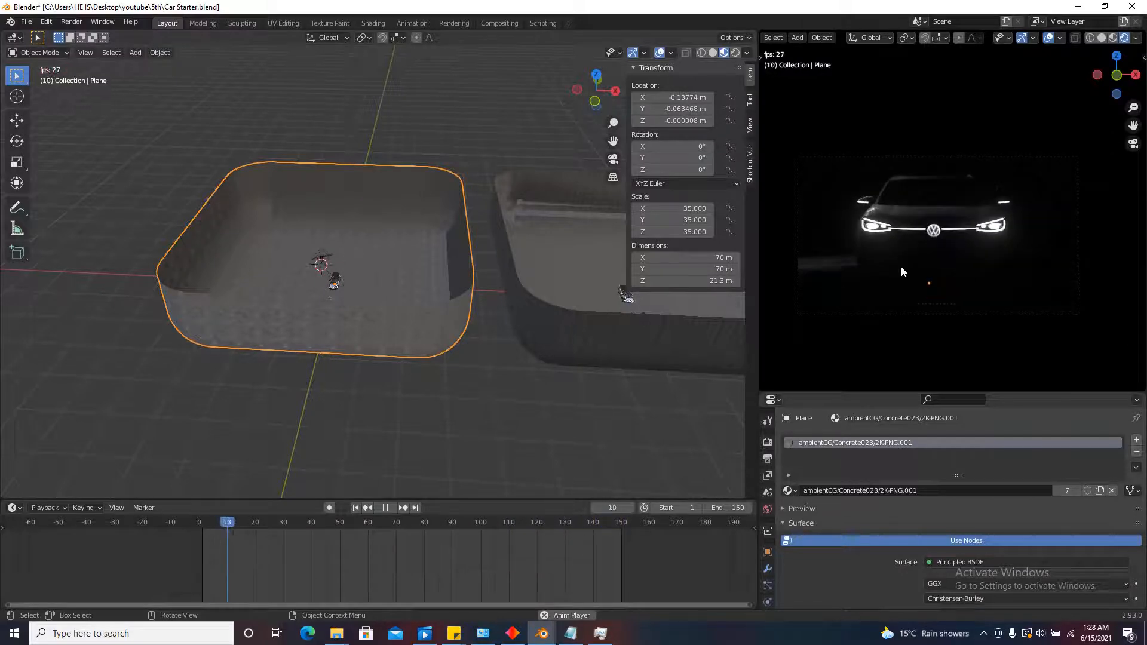
Stop the animation playback and save the Blender file.
key("Escape")
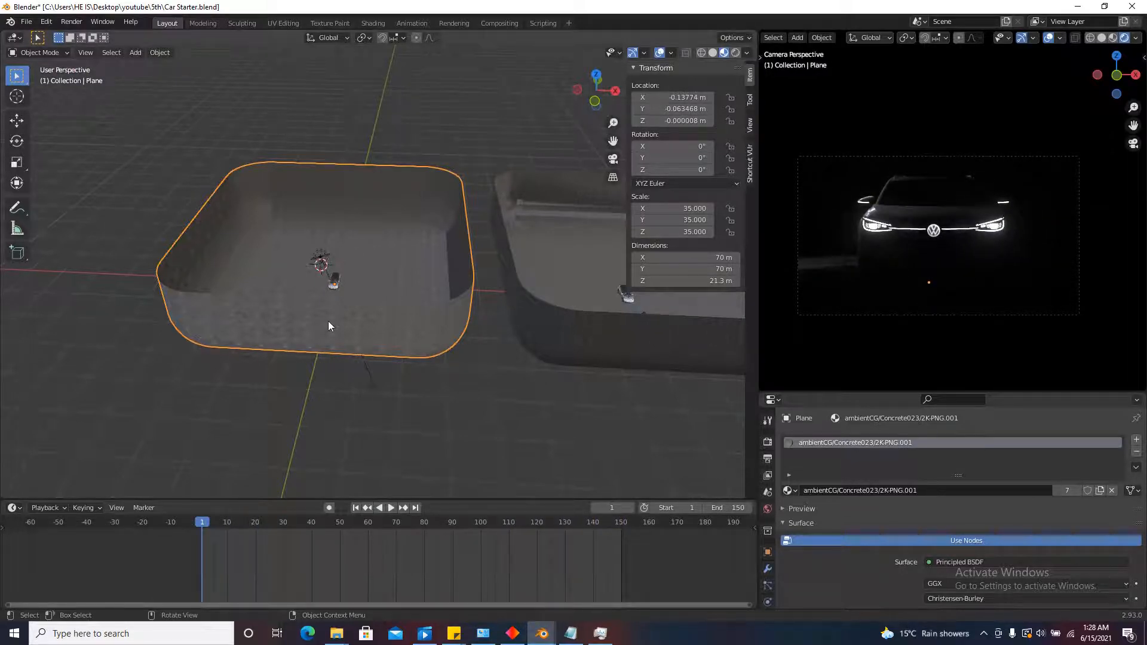
key("ctrl+s")
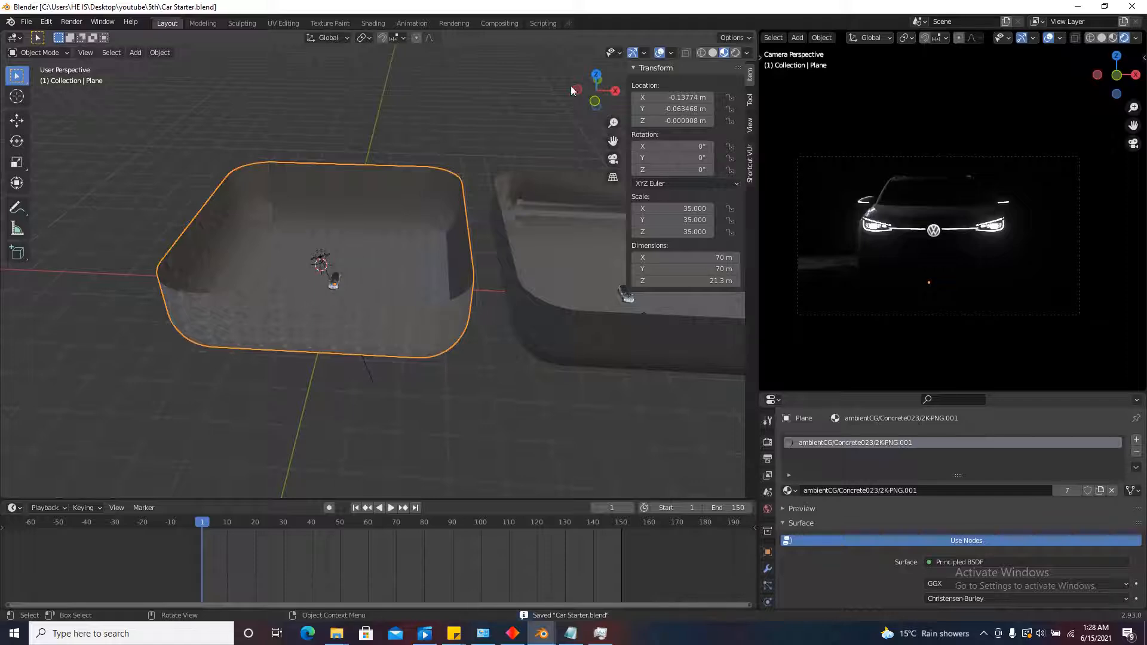
Place the 3D cursor on the second set's floor, ahead of the car and off to its side, from the top view.
left_click(597, 76)
scroll(380, 234, "down", 4)
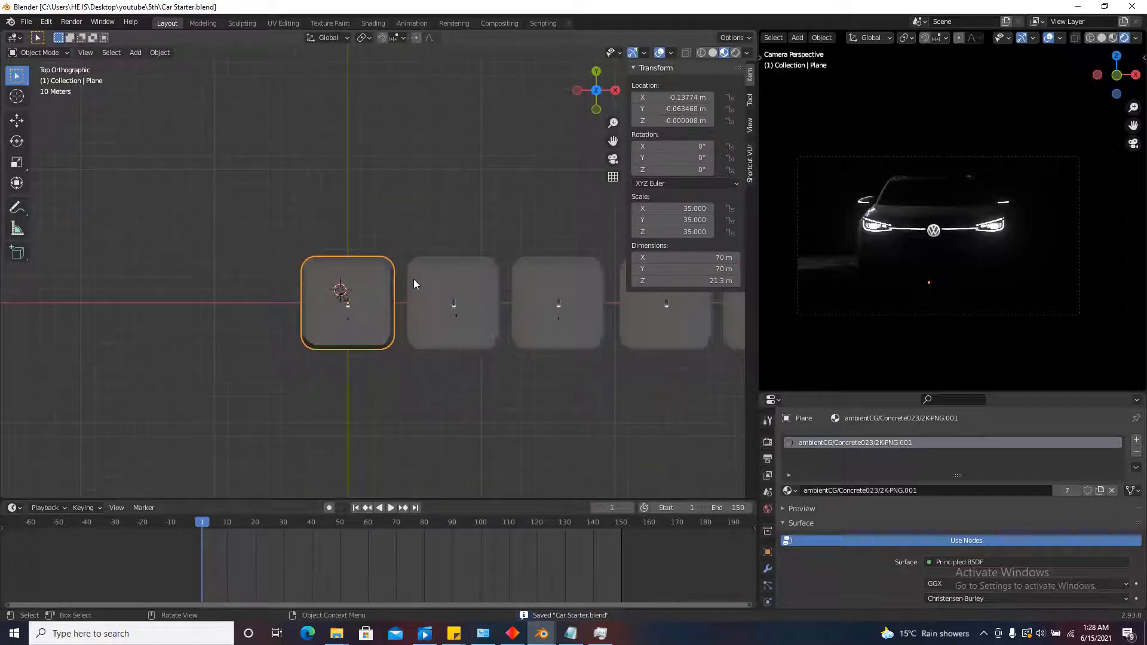
scroll(472, 313, "up", 10)
left_click(129, 54)
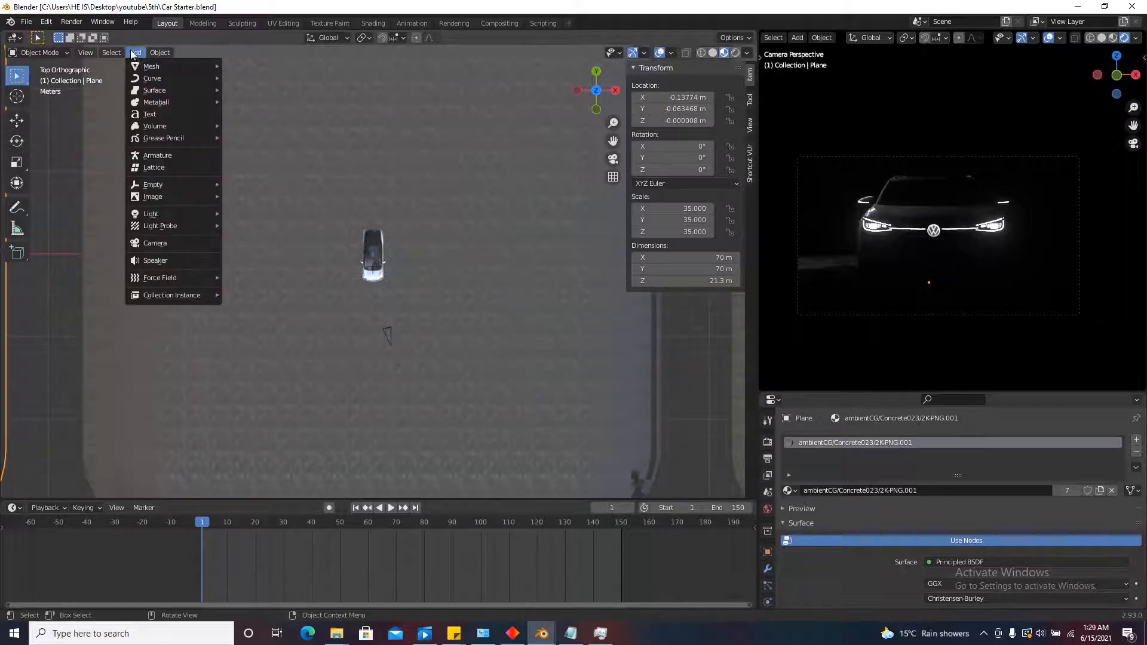
mouse_move(179, 214)
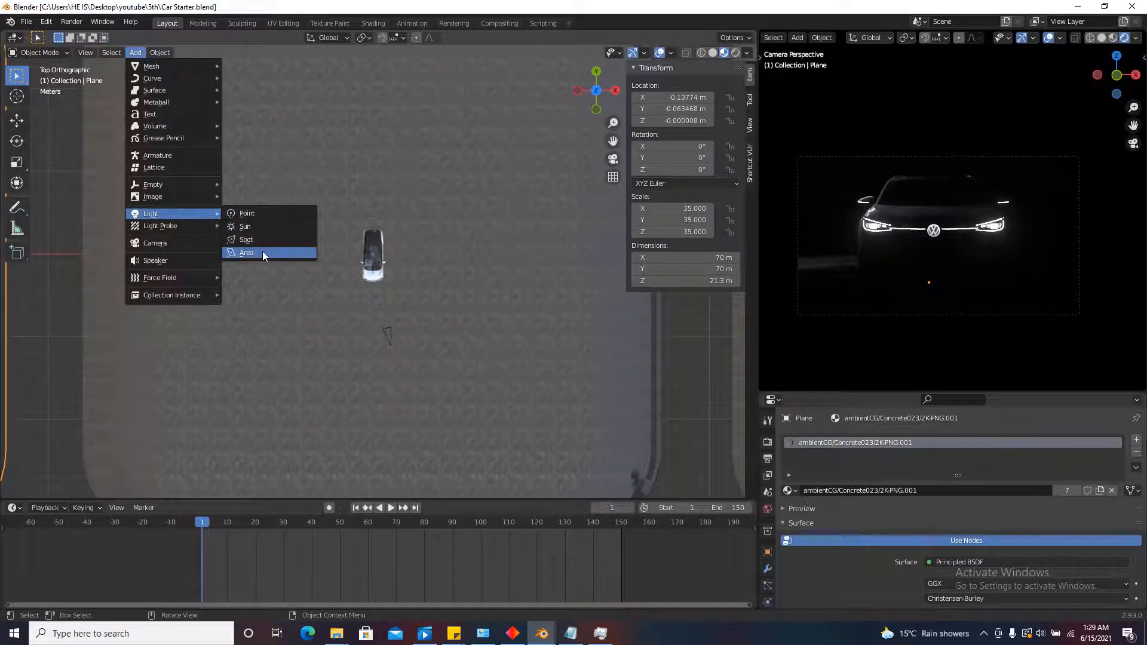
key("Escape")
right_click(304, 223, "shift")
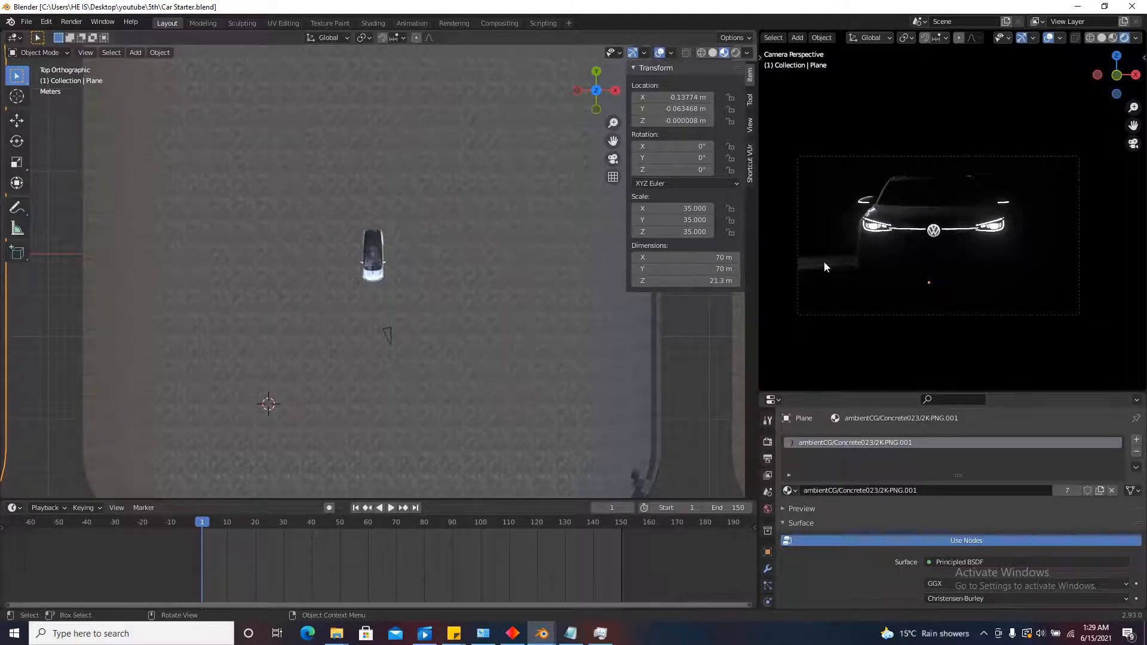
Add an area light at the 3D cursor in the second car's set.
scroll(454, 263, "down", 4)
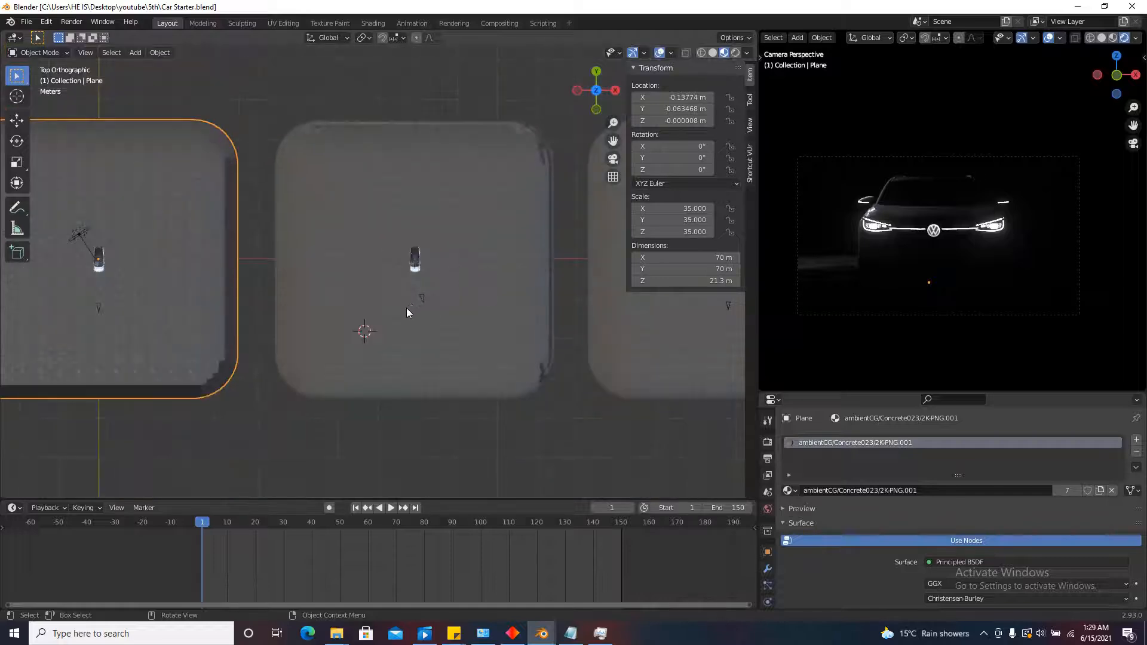
scroll(407, 308, "up", 4)
left_click(136, 53)
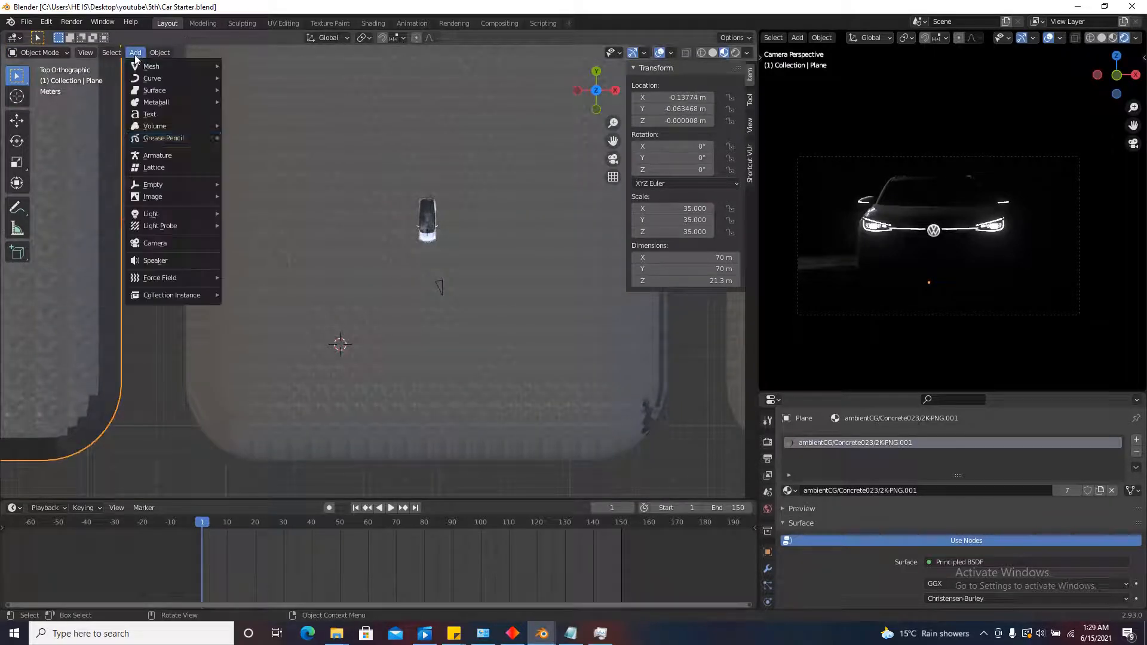
mouse_move(171, 214)
left_click(251, 257)
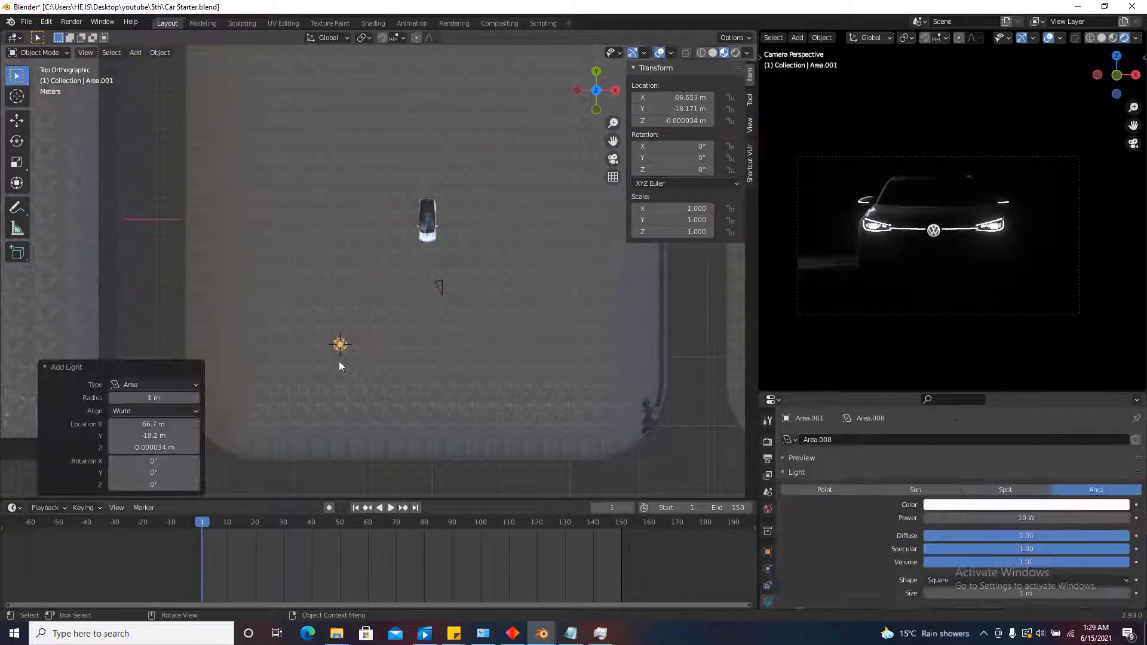
Make the new area light a rectangle and stretch it to about 5.08 m by 1.09 m.
scroll(350, 364, "up", 1)
scroll(767, 600, "down", 1)
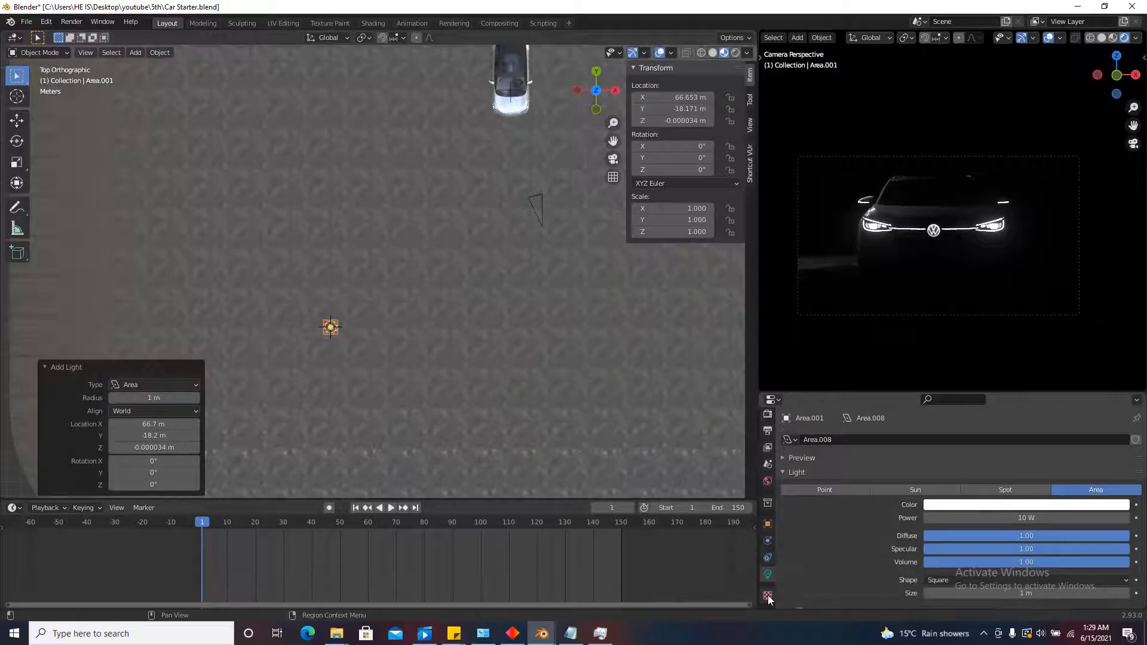
scroll(853, 540, "down", 5)
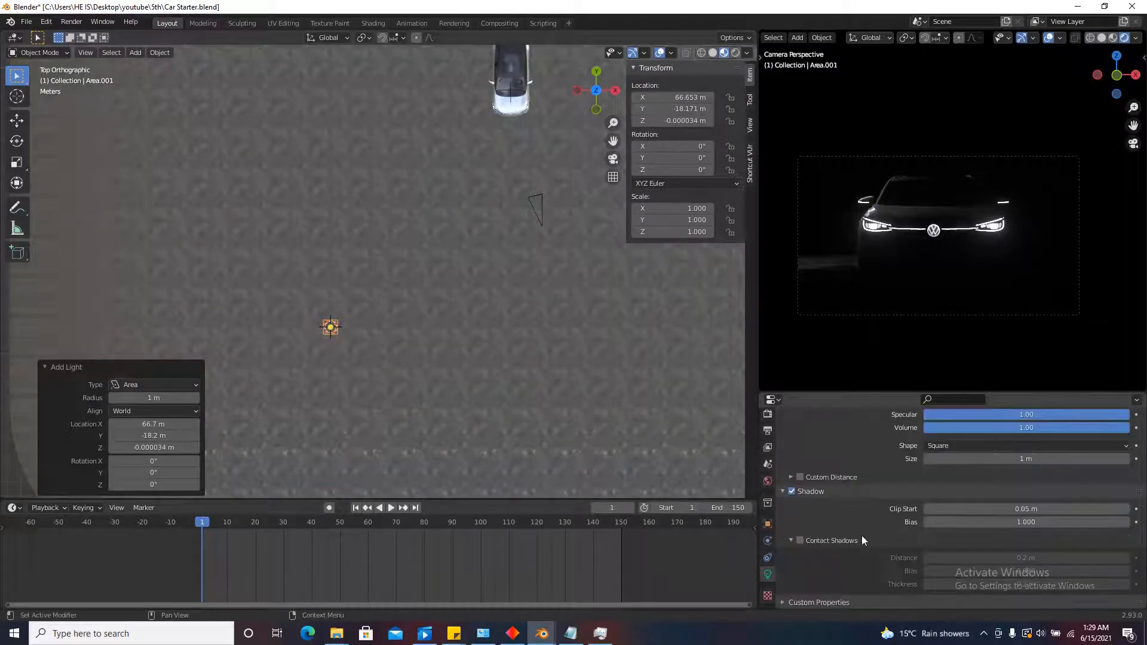
left_click(972, 447)
left_click(945, 472)
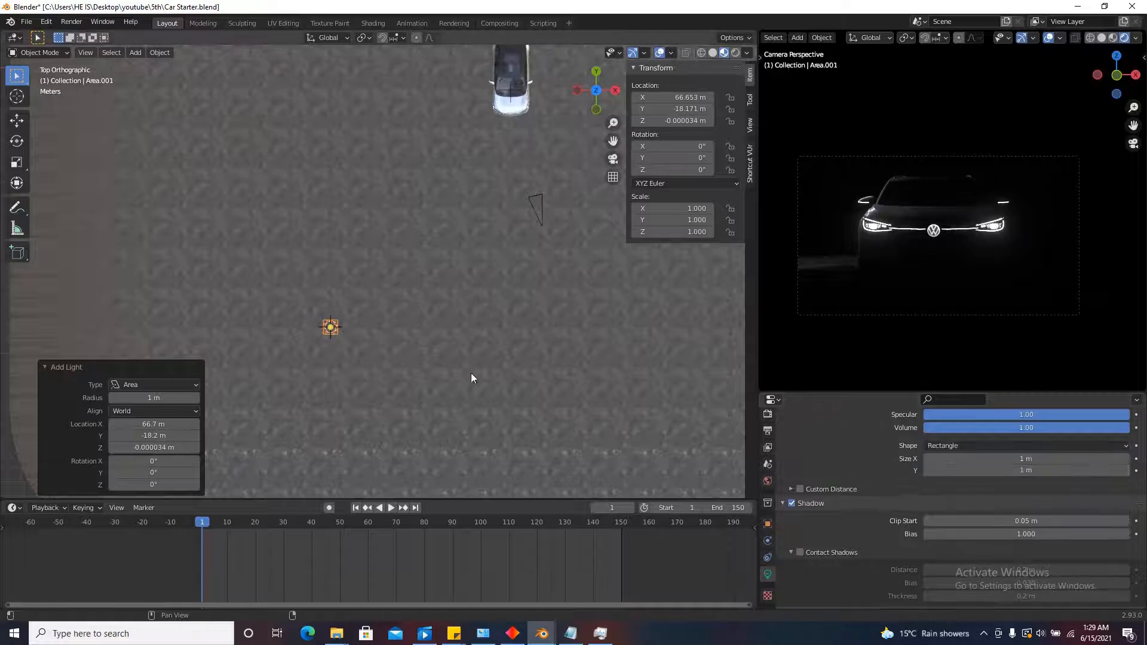
scroll(357, 322, "up", 5)
left_click_drag(299, 329, 539, 333)
scroll(475, 252, "down", 6)
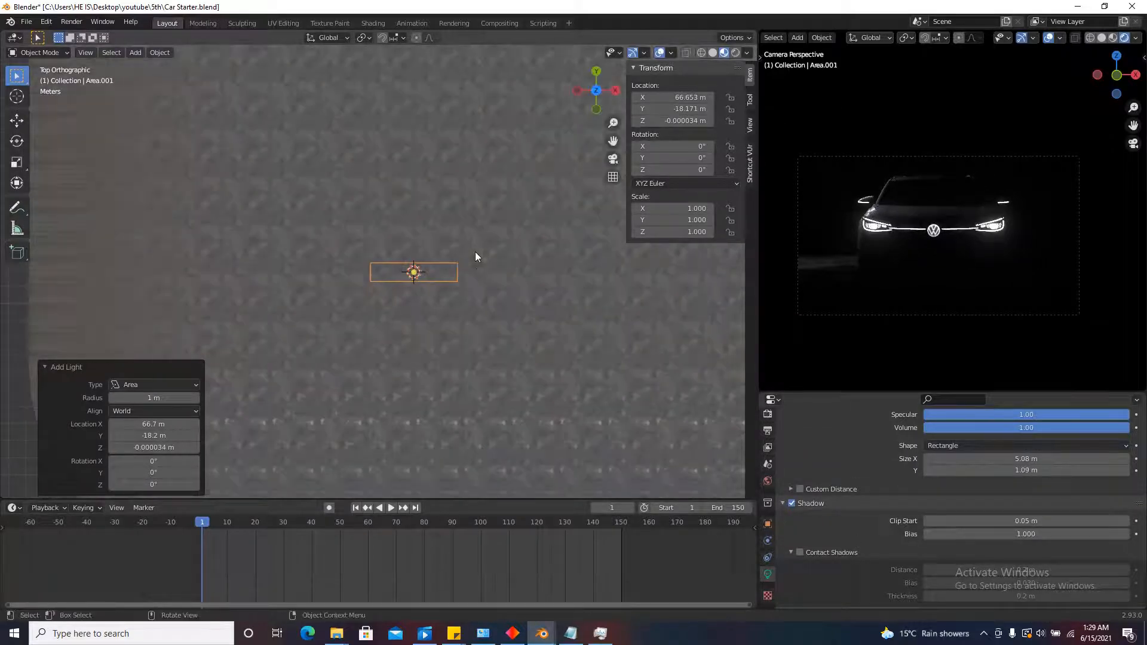
scroll(446, 288, "down", 2)
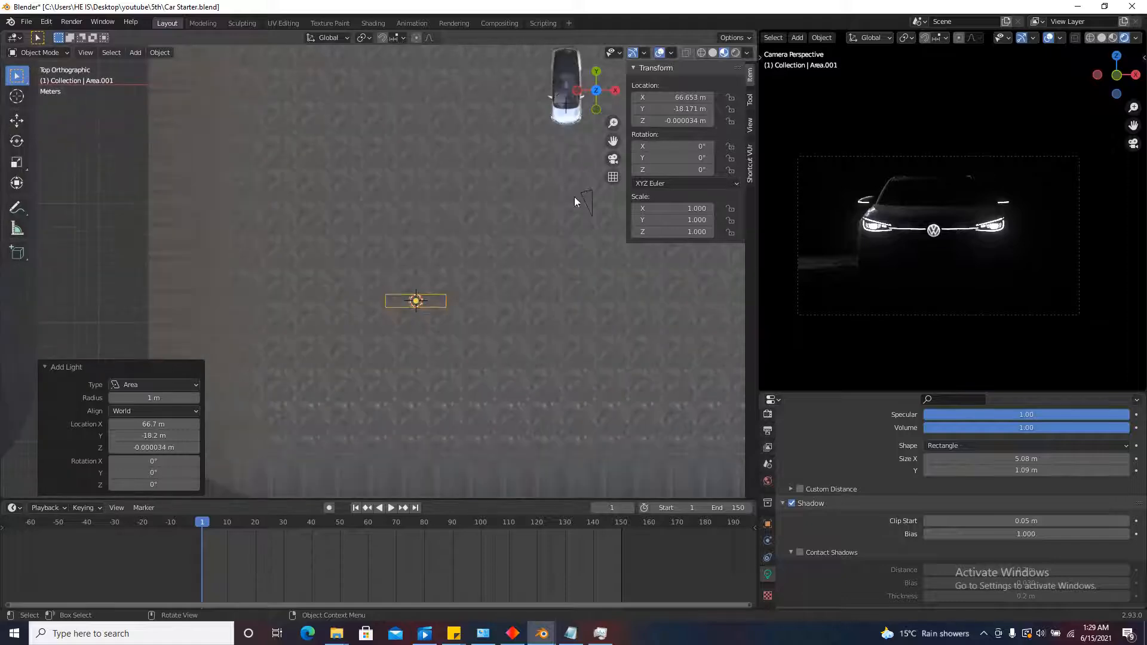
left_click(665, 98)
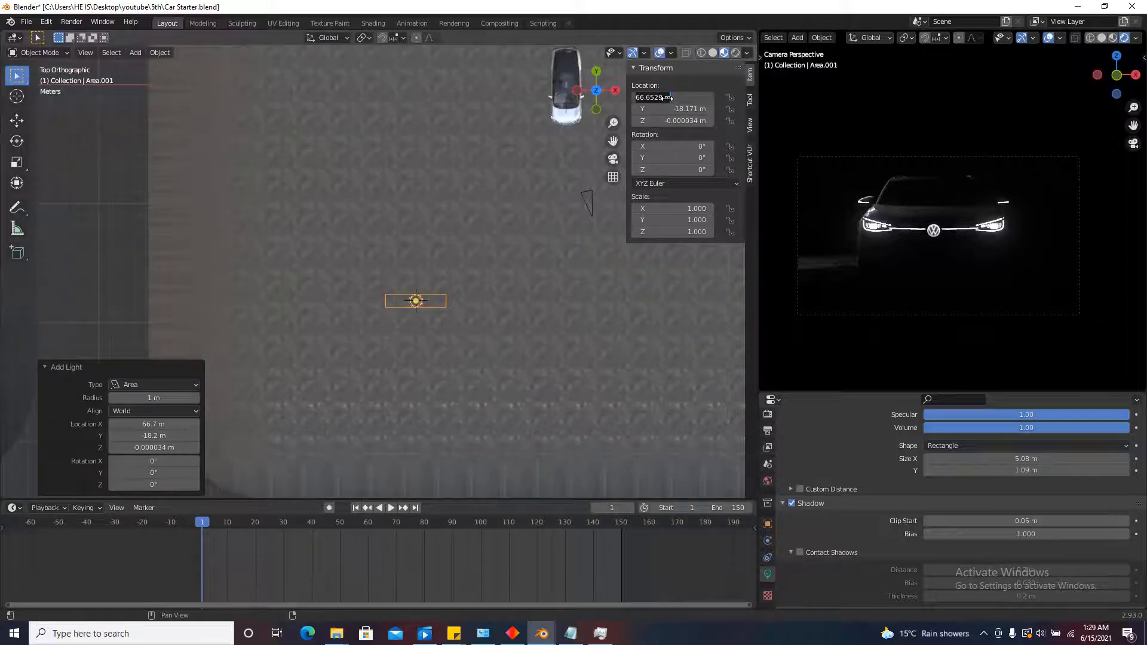
type("90")
key("Return")
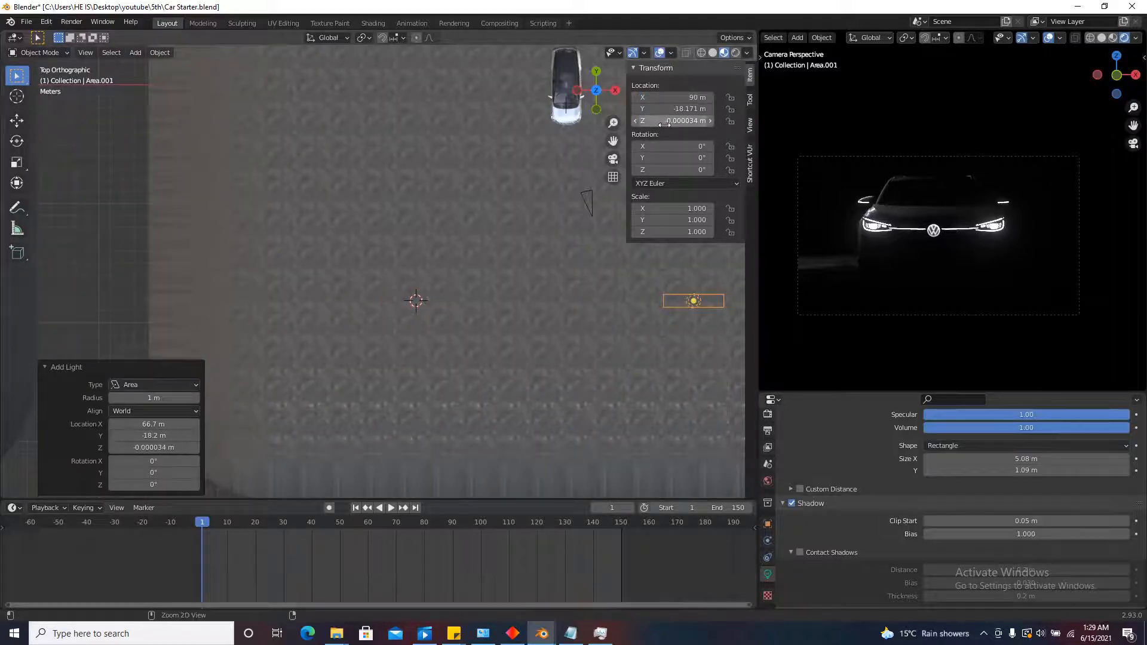
key("ctrl+z")
key("ctrl+z")
Set the second set's area light to a 90° rotation about the X axis.
left_click(680, 146)
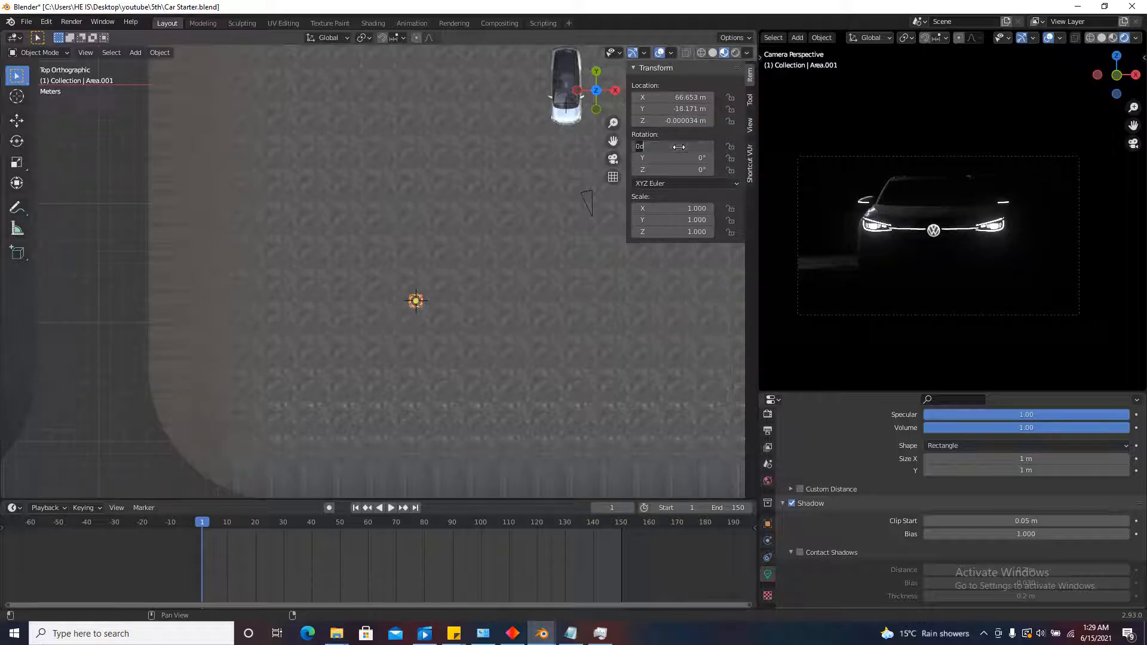
type("90")
key("Return")
Stretch the upright area light into a long, low rectangle of about 5.49 m by 0.911 m.
middle_click_drag(502, 219, 482, 176)
scroll(480, 131, "up", 3)
scroll(546, 174, "up", 2)
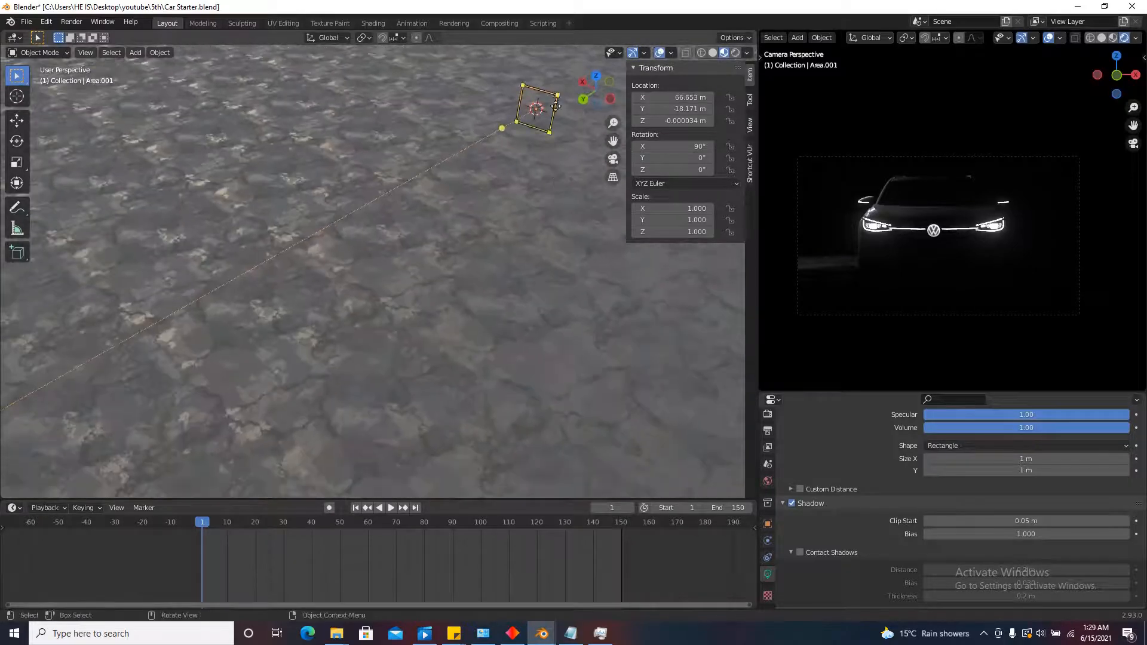
left_click_drag(556, 105, 621, 147)
scroll(289, 220, "down", 6)
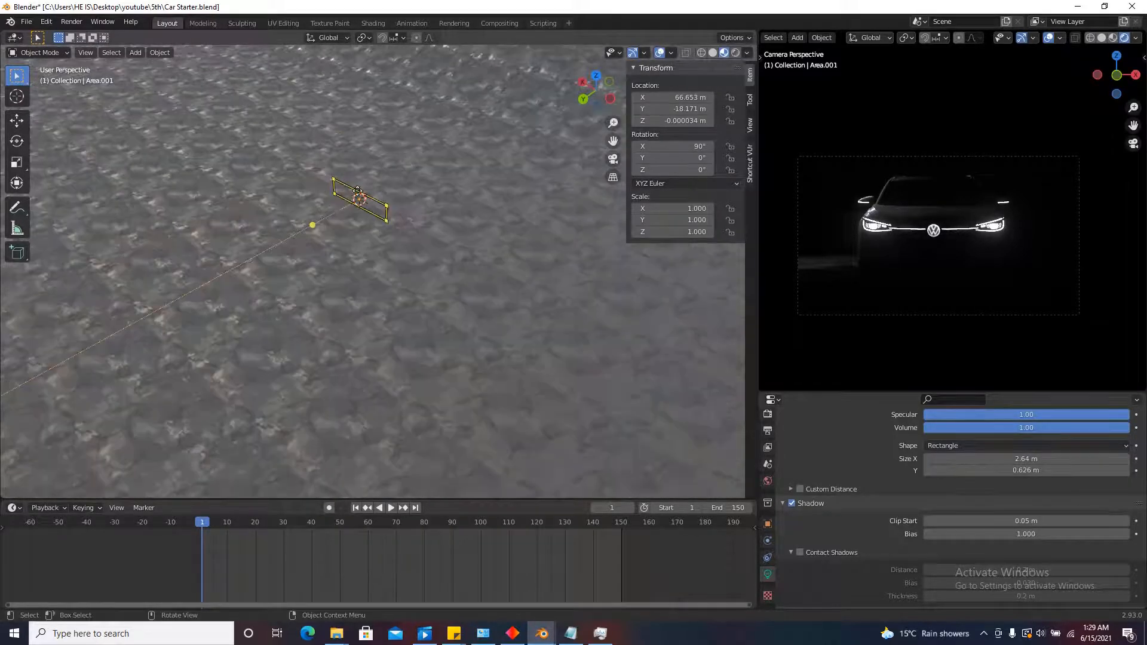
left_click_drag(386, 218, 454, 256)
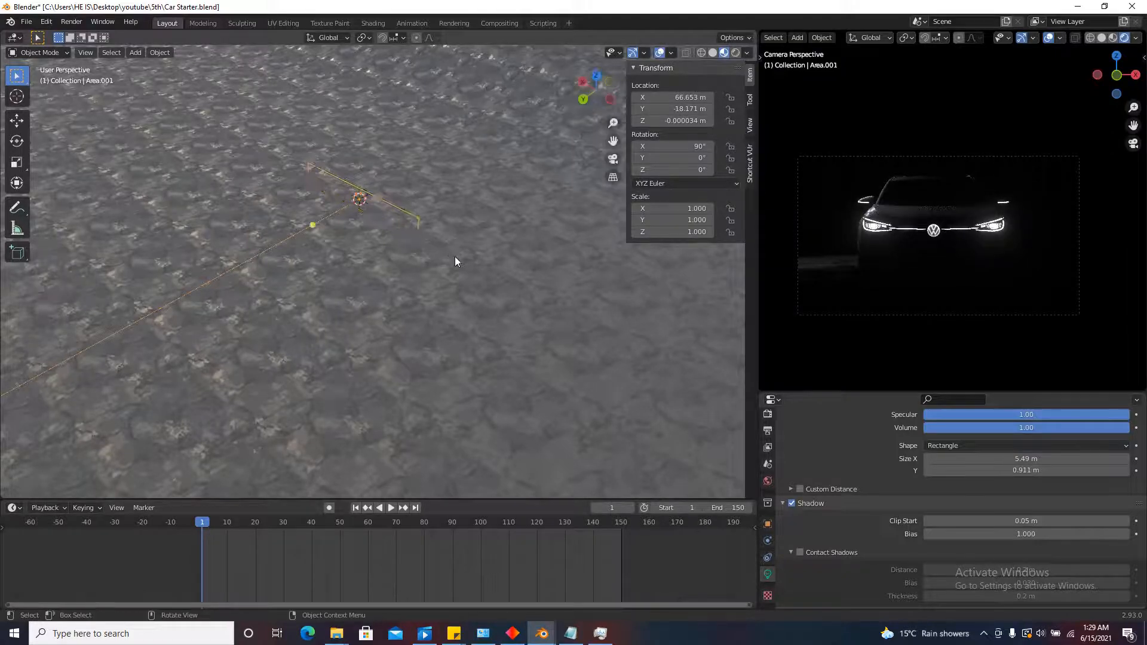
Raise the area light about 1.38 m above the floor and shift it about 3.96 m in X and 1.77 m in Y.
middle_click_drag(454, 256, 351, 214)
key("g")
key("z")
left_click(446, 232)
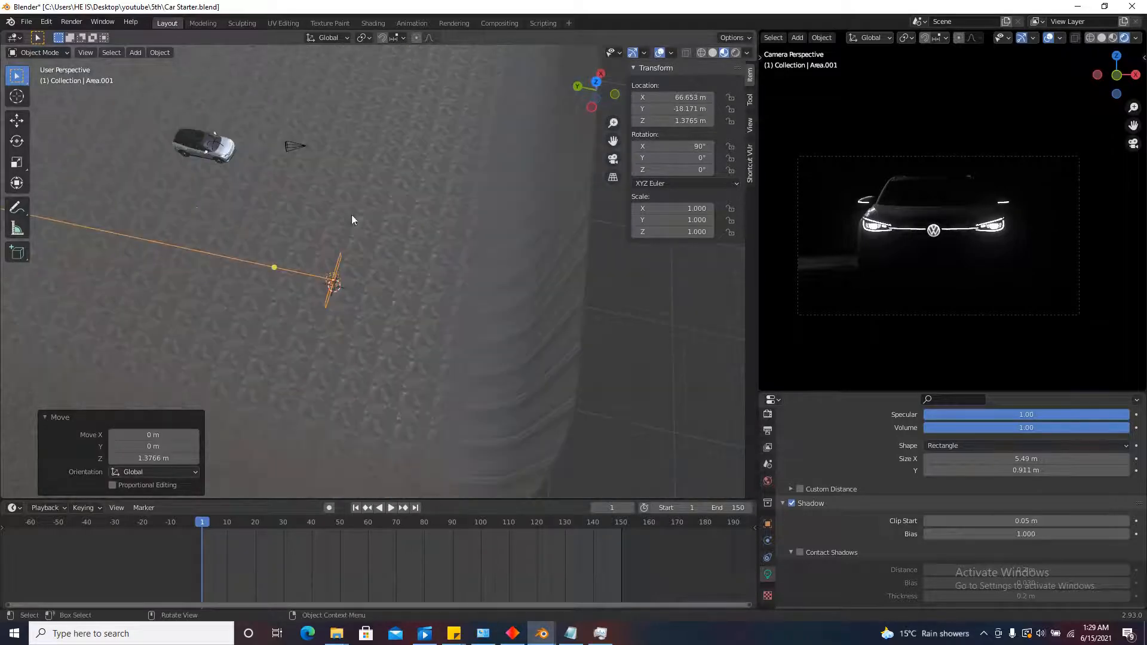
left_click(596, 82)
scroll(379, 245, "up", 2)
key("g")
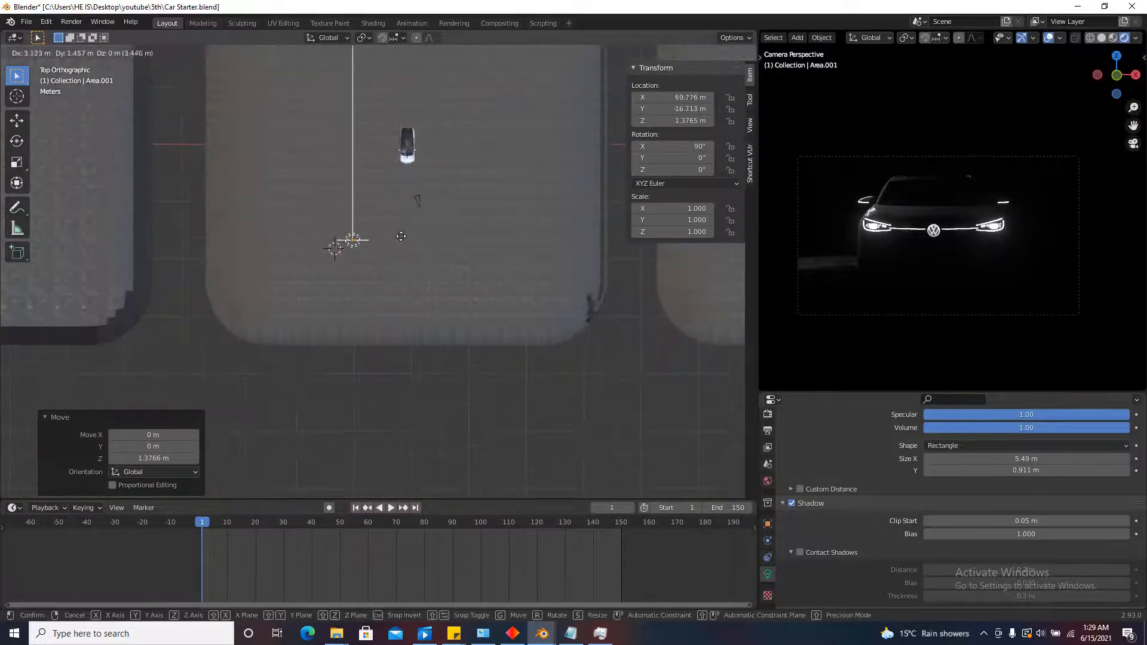
left_click(403, 234)
Rotate the area light in the top view to about -30.1° in Z so it points towards the car.
scroll(335, 155, "up", 4)
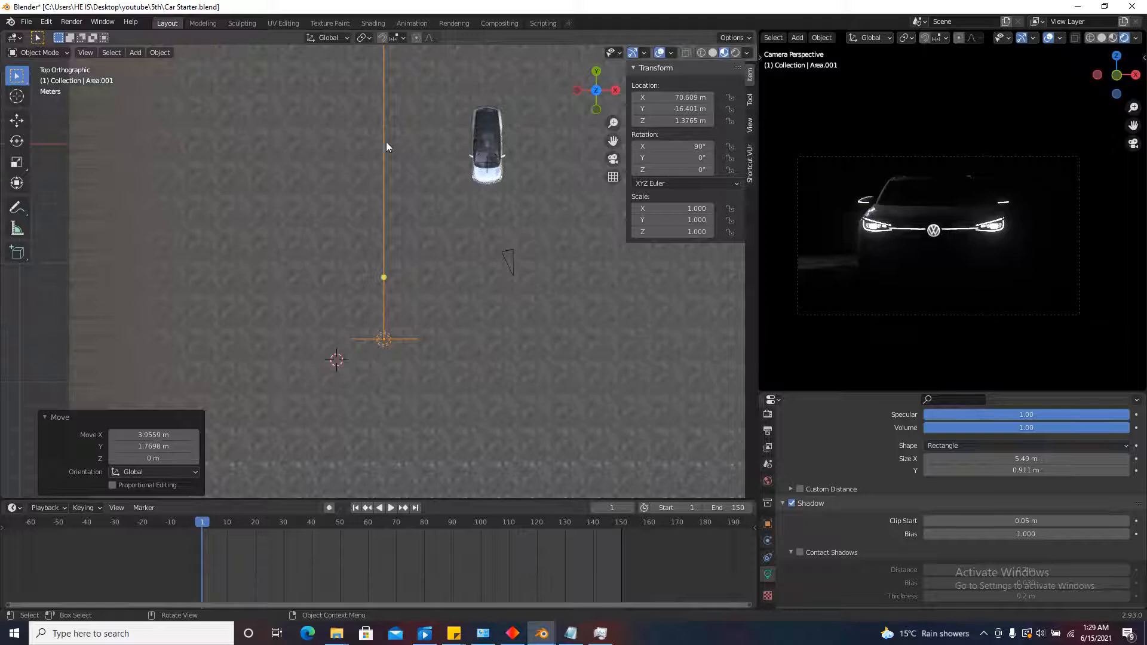
key("r")
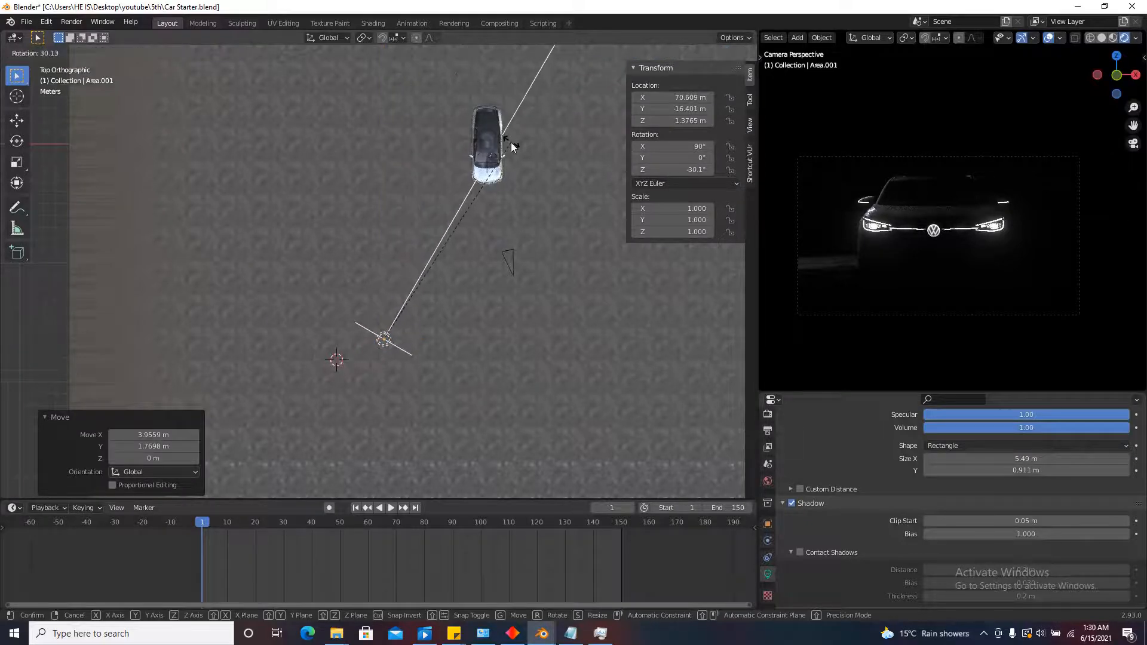
left_click(510, 146)
Make the second set's camera, Camera.001, the active scene camera and return to frame 1.
scroll(471, 154, "down", 5)
scroll(471, 153, "down", 5)
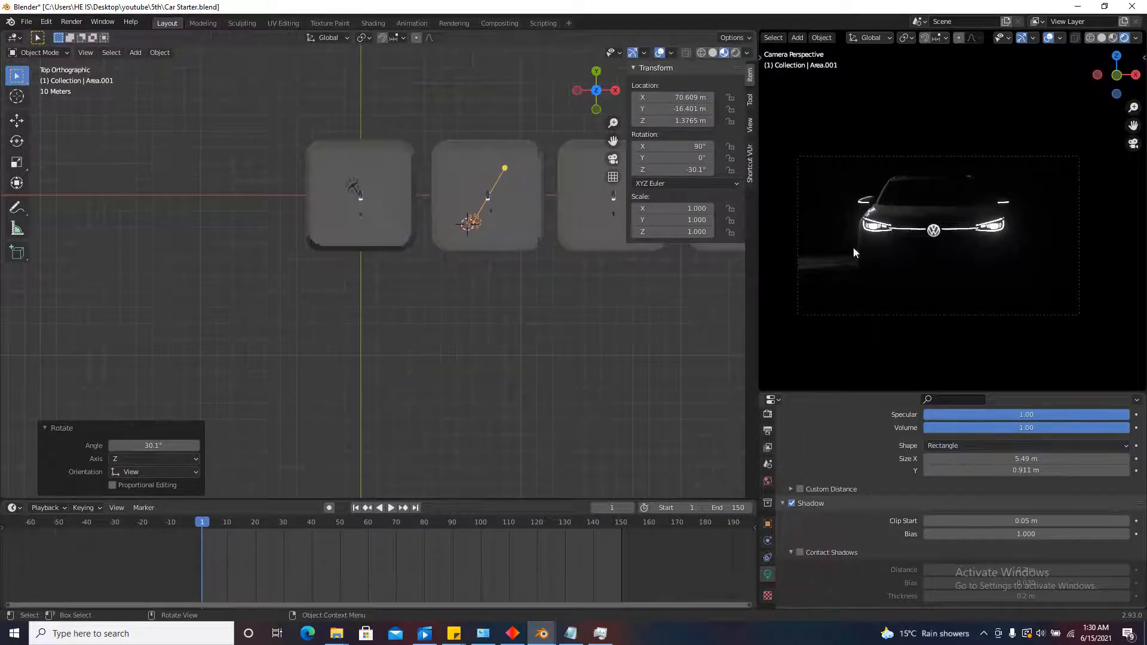
scroll(471, 192, "up", 3)
scroll(351, 239, "down", 2)
key("Right")
middle_click_drag(350, 239, 510, 137)
scroll(413, 192, "up", 5)
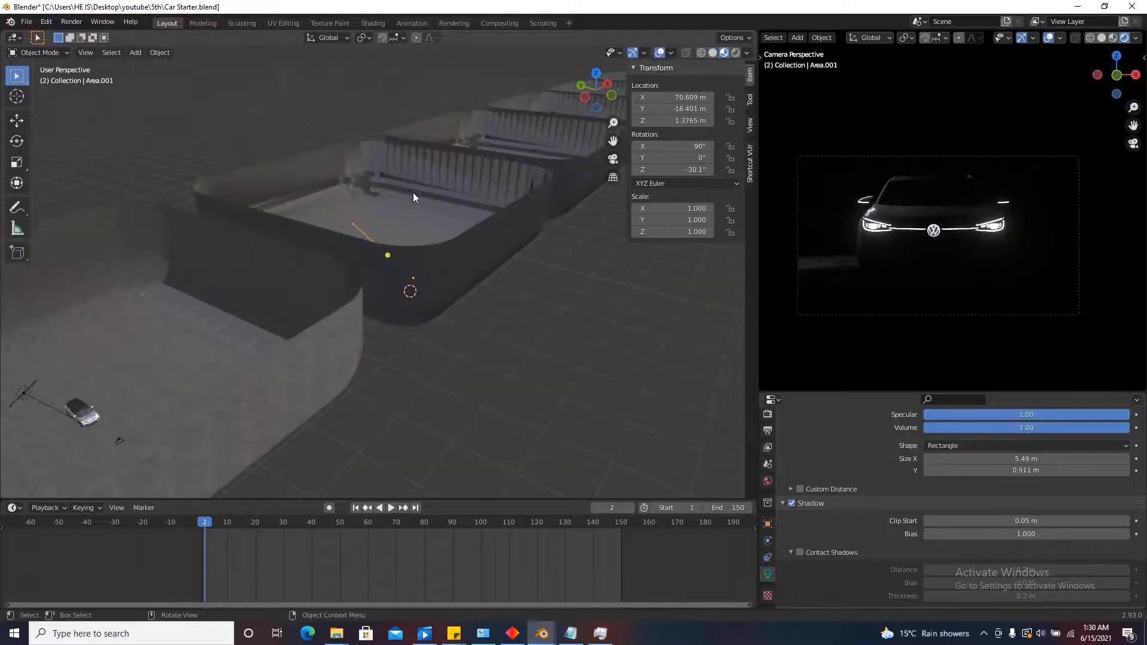
scroll(406, 269, "up", 5)
left_click(414, 314)
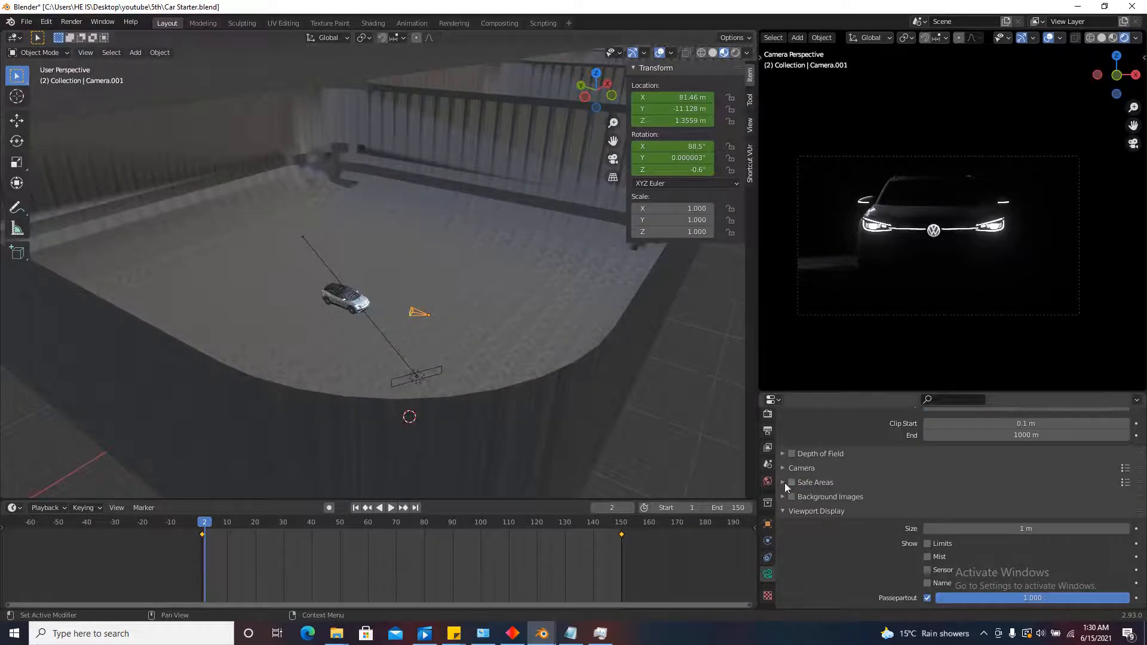
left_click(769, 464)
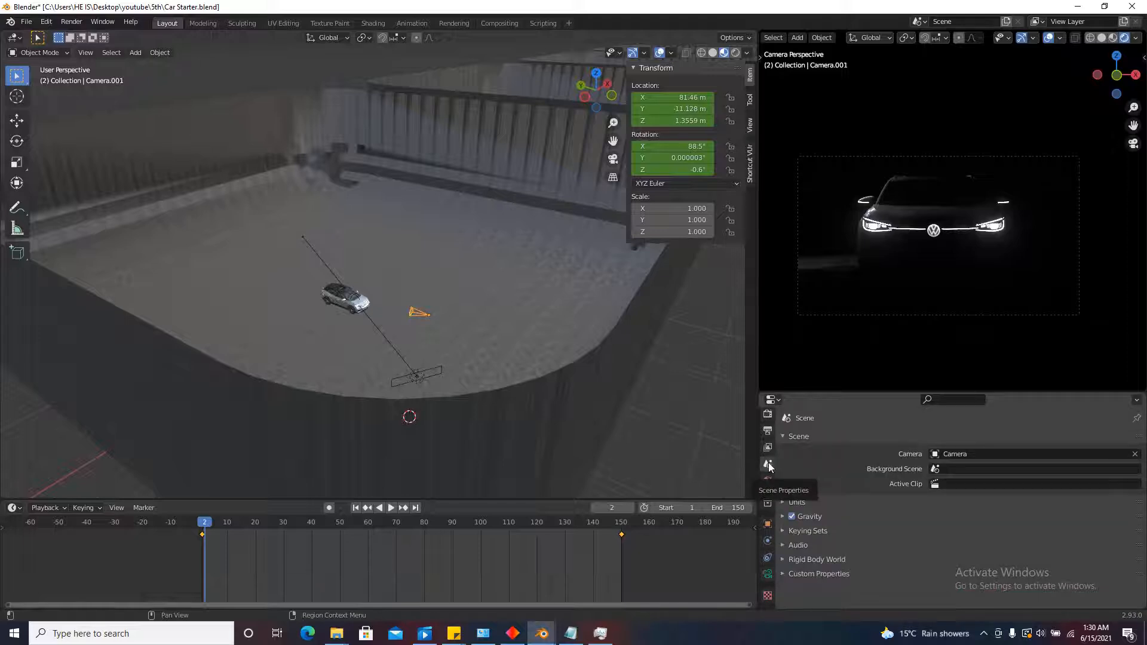
left_click(985, 455)
left_click(968, 481)
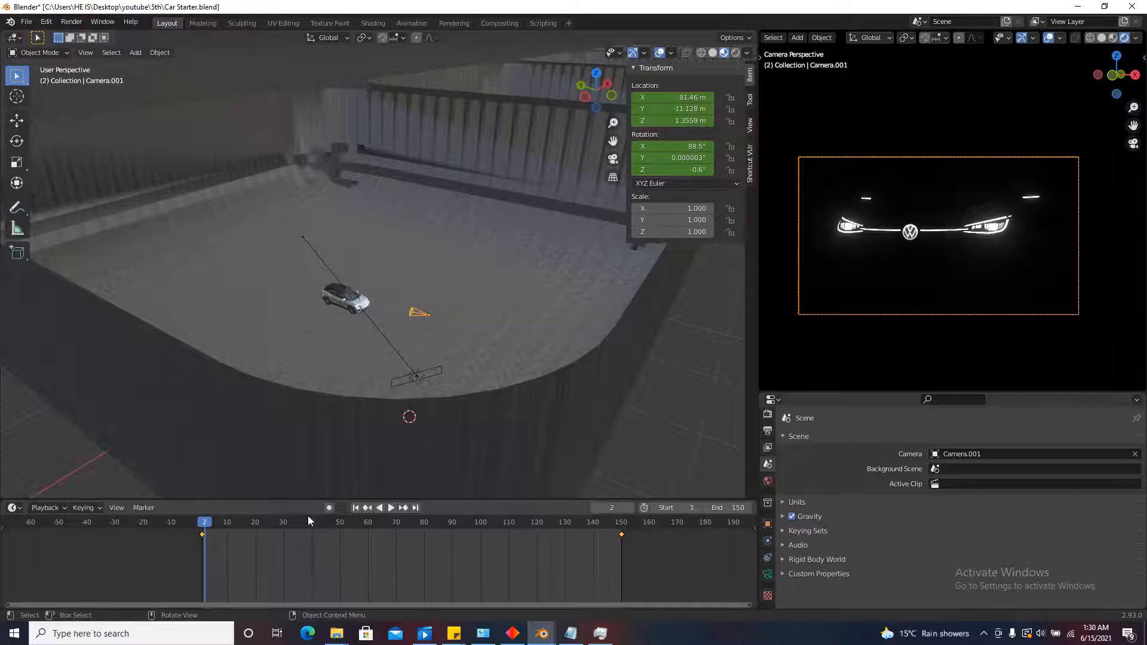
left_click(356, 507)
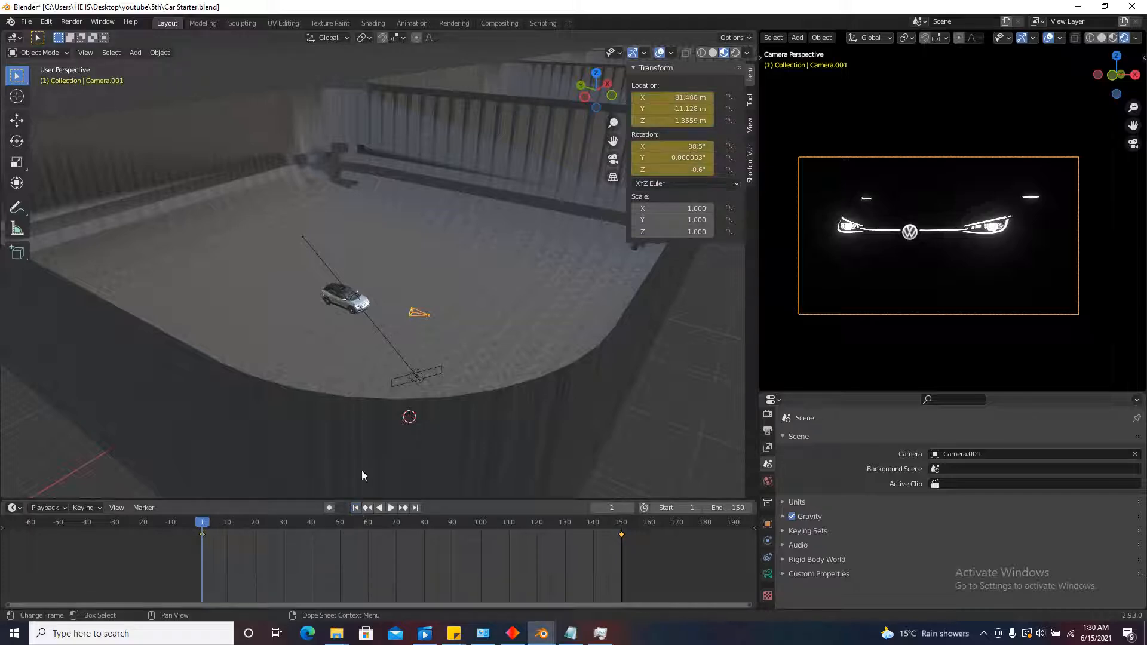
Set the power of the second set's area light to 500 W.
left_click(417, 380)
left_click(767, 574)
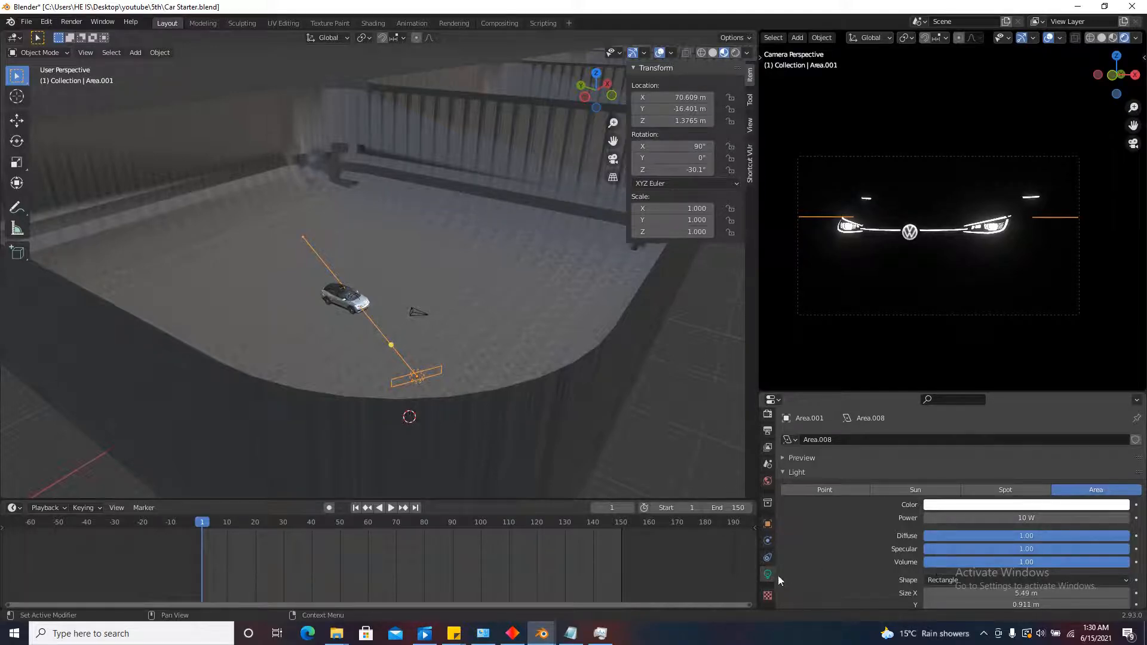
left_click(1019, 517)
type("5")
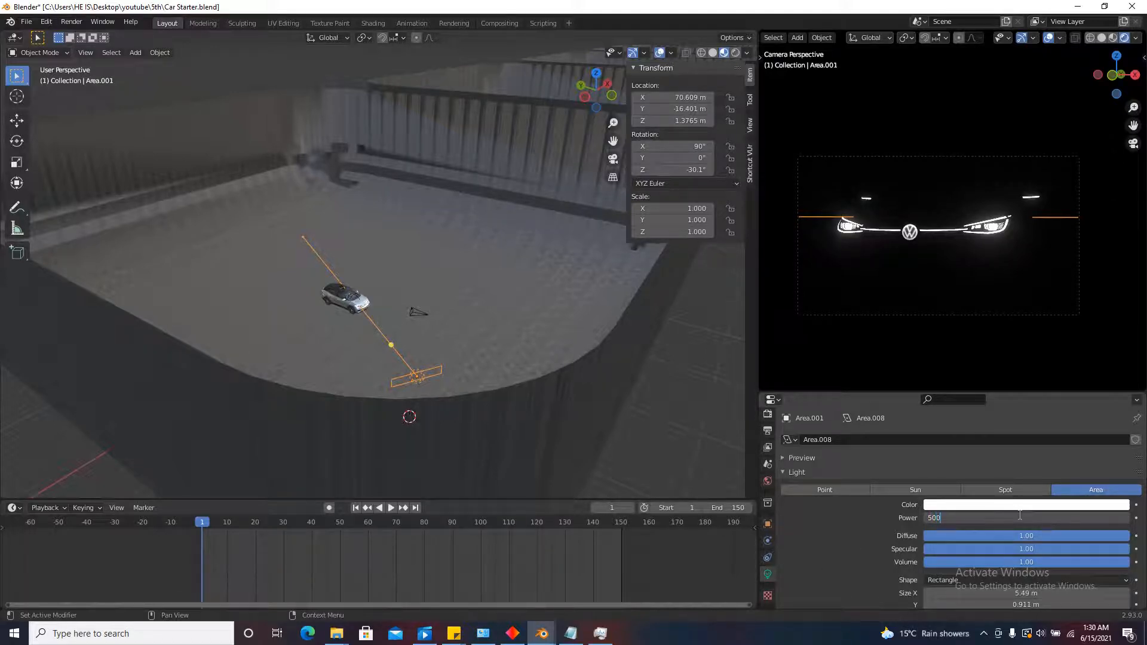
type("00")
key("Return")
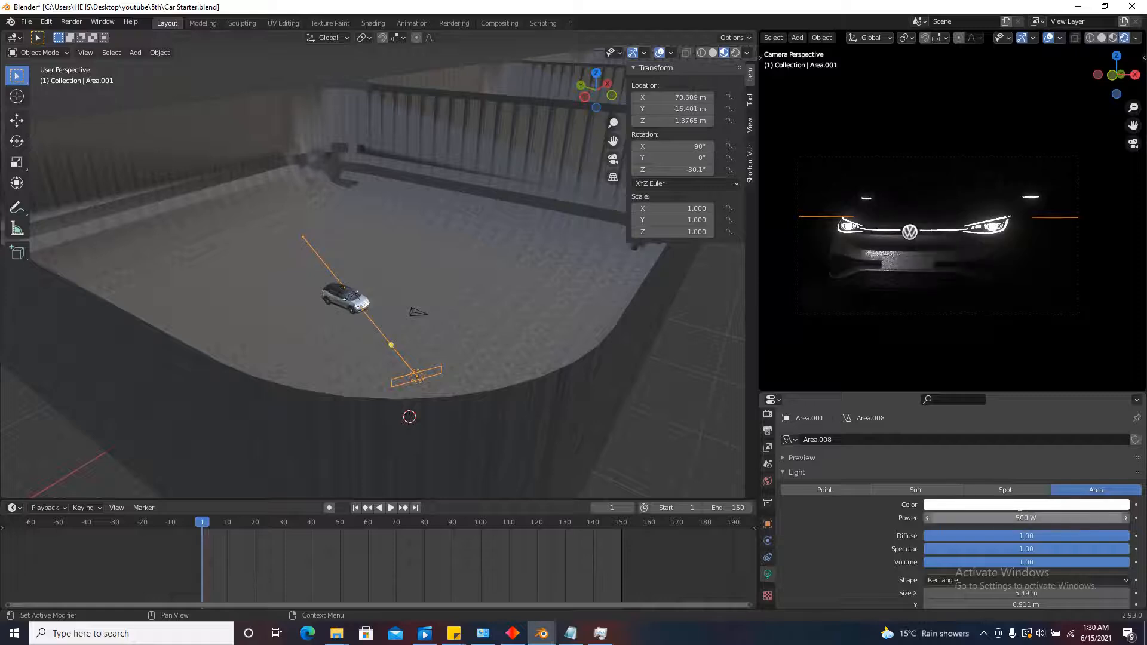
Move the area light about -4.19 m in X and 1.95 m in Y in the top view, away to the car's side.
left_click(596, 73)
scroll(285, 296, "down", 5)
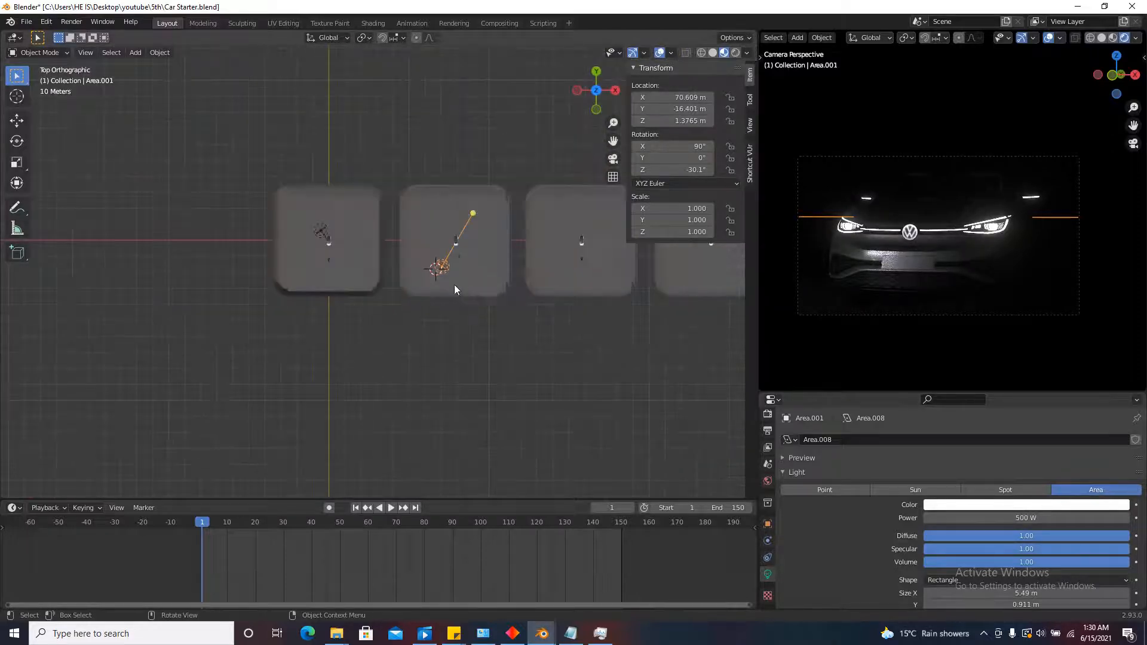
scroll(455, 286, "up", 5)
key("g")
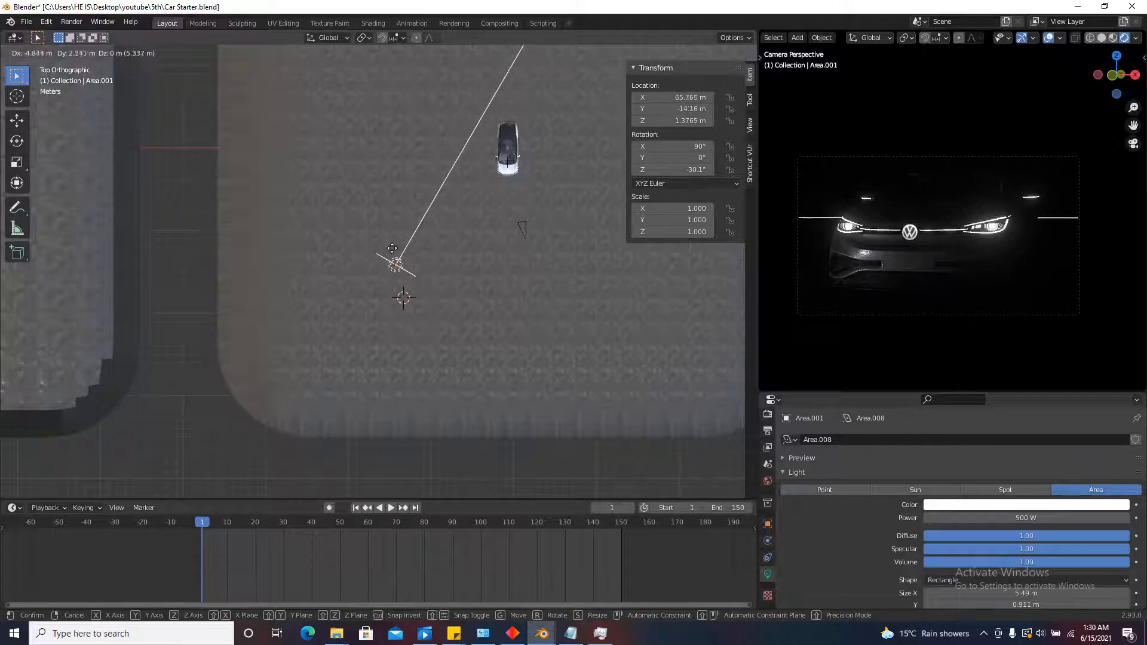
left_click(398, 250)
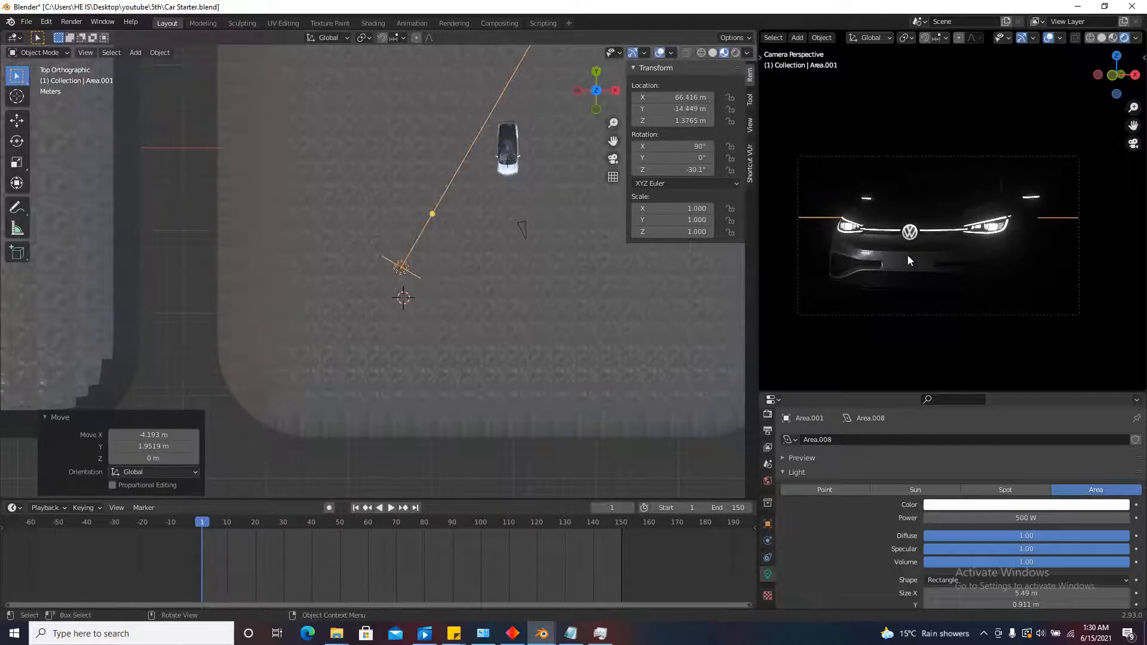
Tint the area light a pale blue with hue about 0.616 and saturation about 0.257.
scroll(252, 257, "down", 3)
left_click(985, 505)
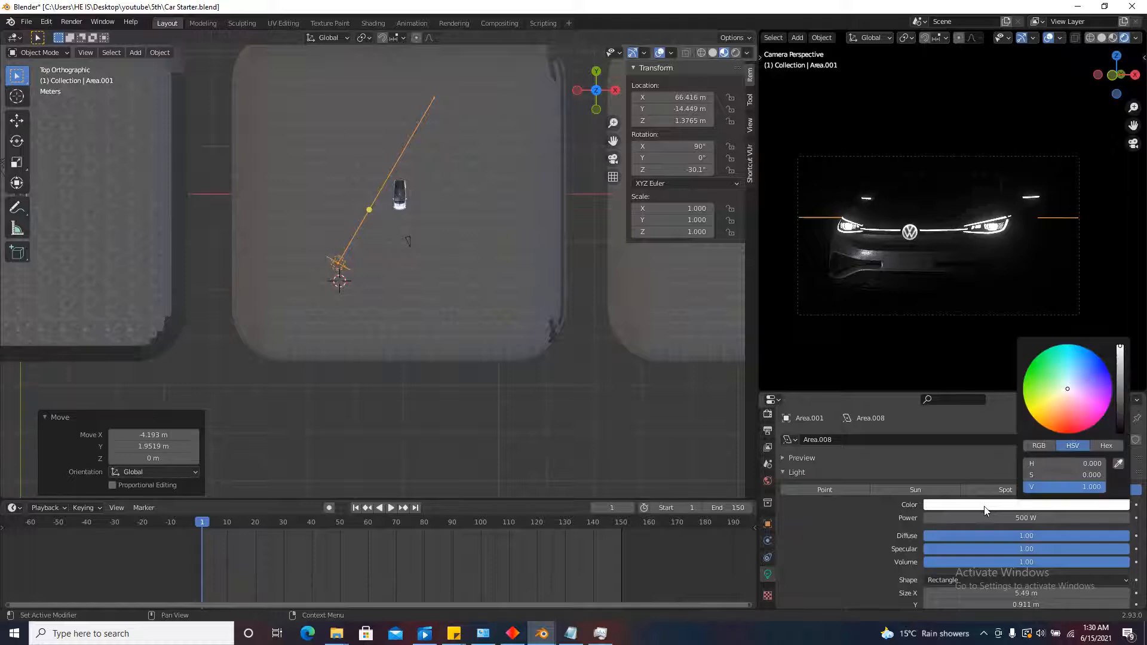
left_click_drag(1066, 389, 1070, 385)
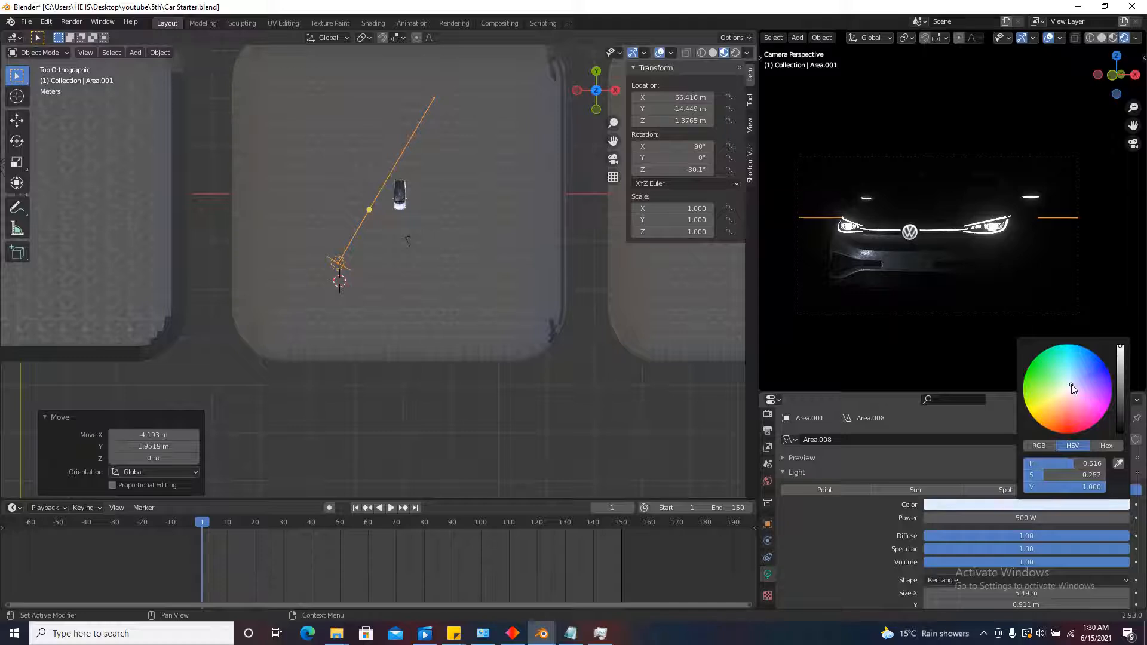
Duplicate the area light and place the copy about 23.84 m along X, across from the original.
scroll(410, 205, "up", 2)
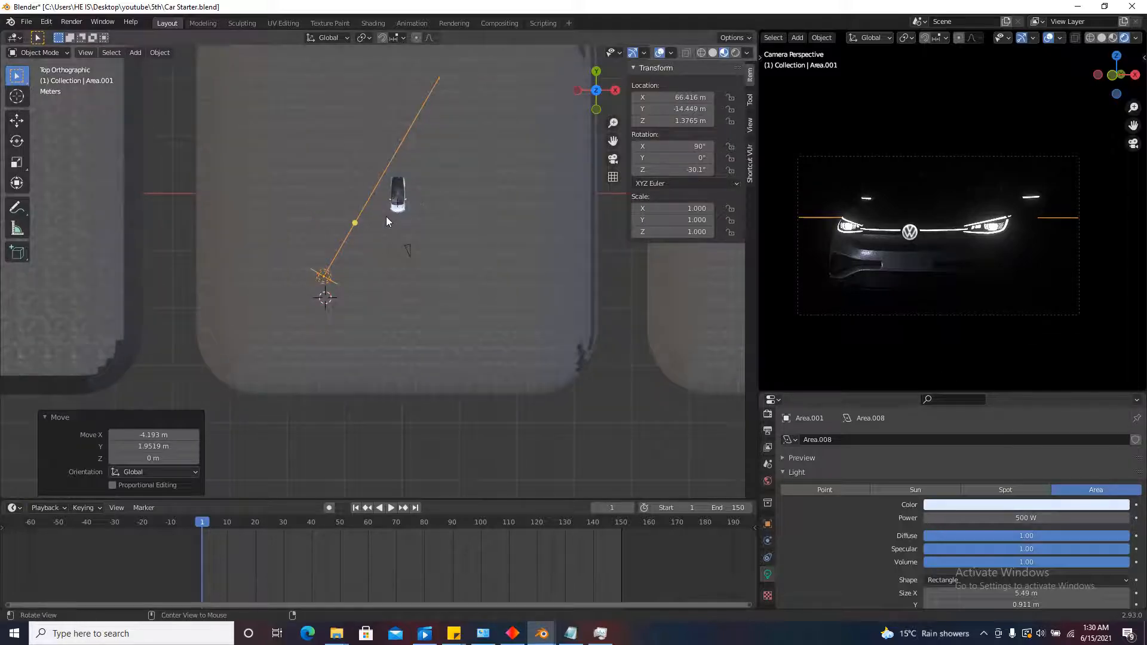
key("shift+d")
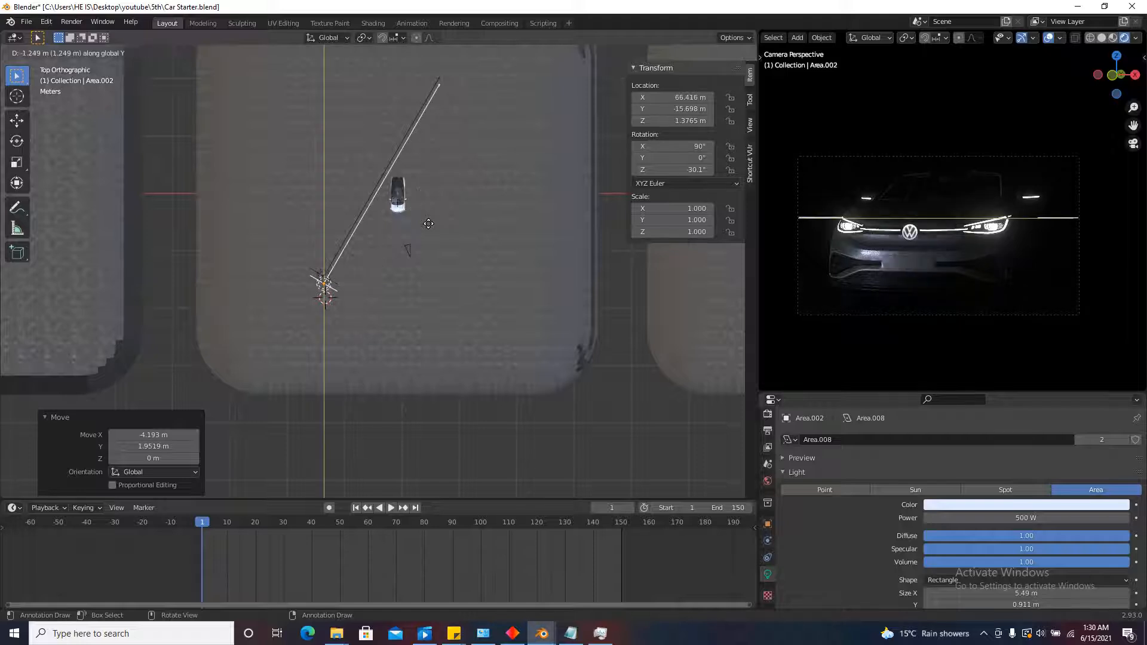
key("y")
key("x")
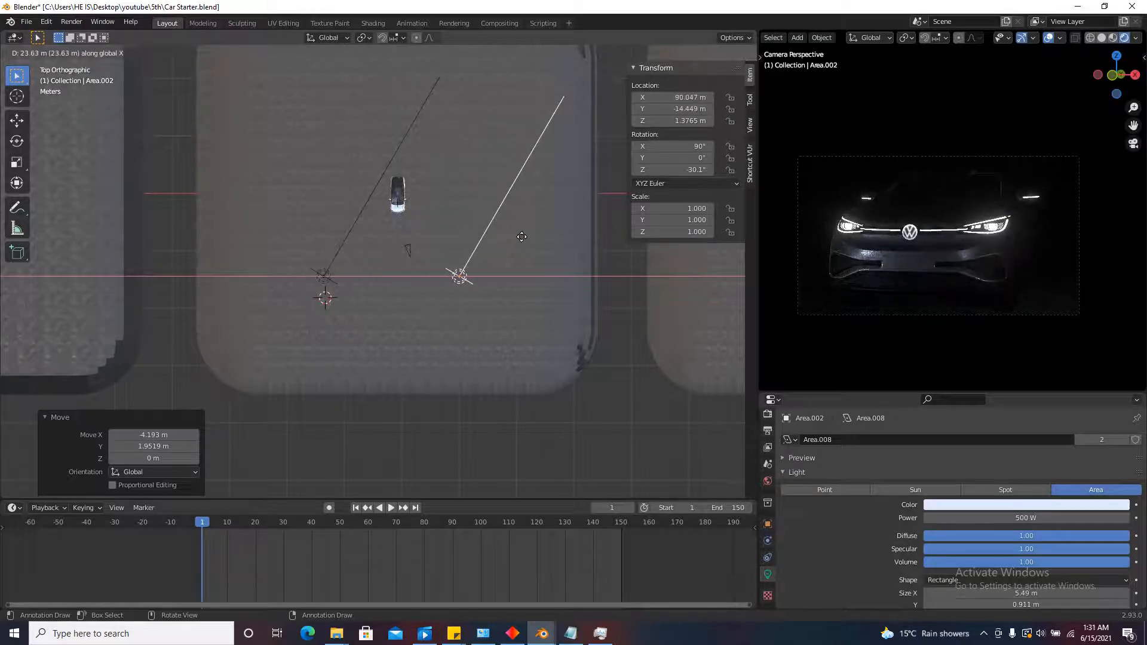
left_click(524, 236)
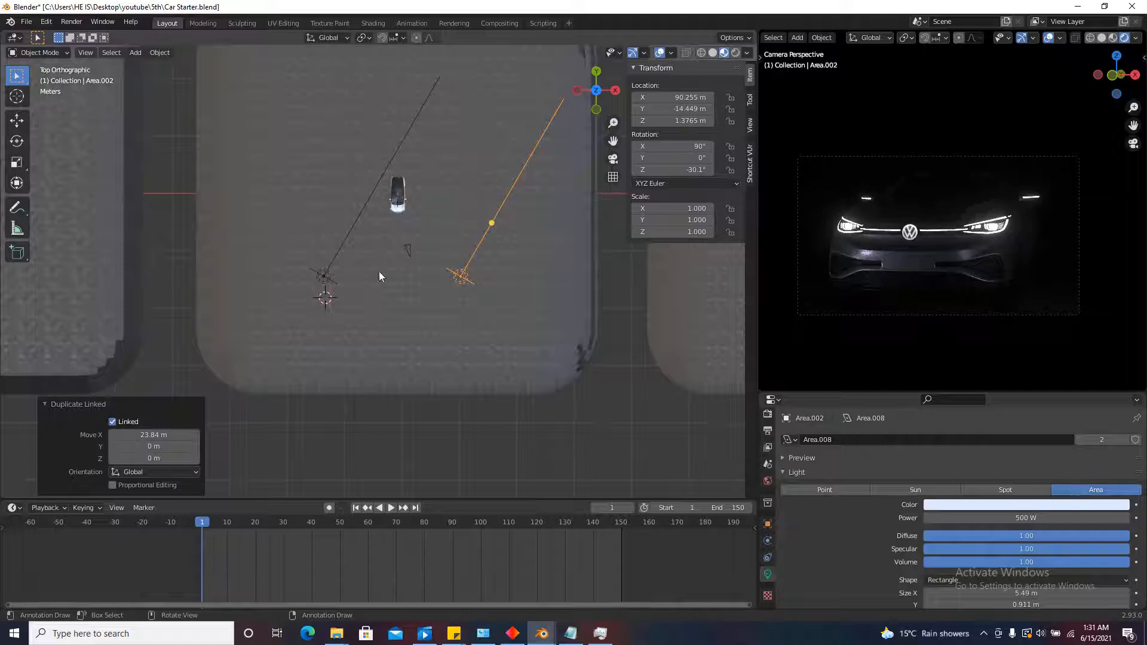
Try a different power on the original area light, and set the power back to 500 W on its linked copy.
left_click(323, 276)
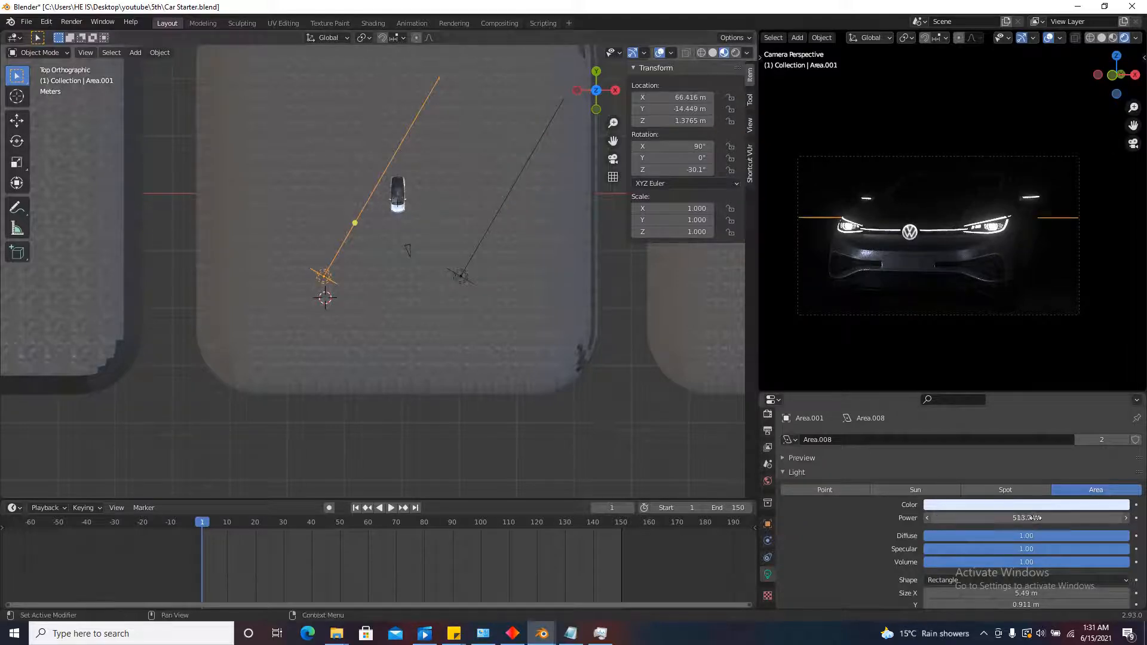
left_click_drag(1027, 519, 872, 465)
left_click(460, 276)
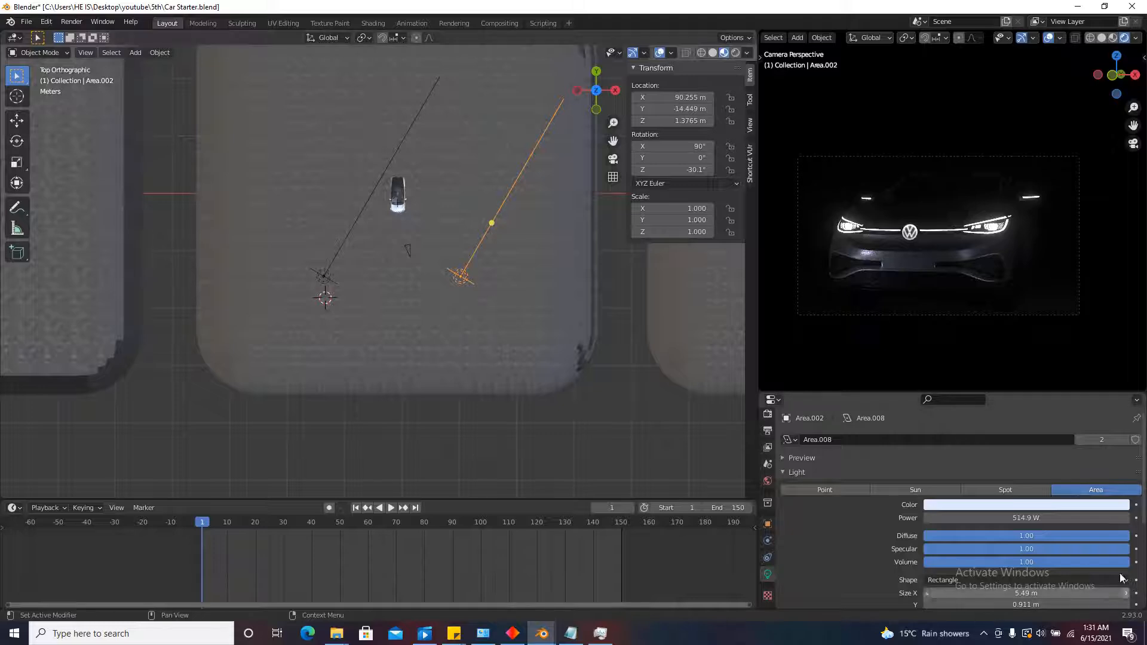
double_click(1022, 518)
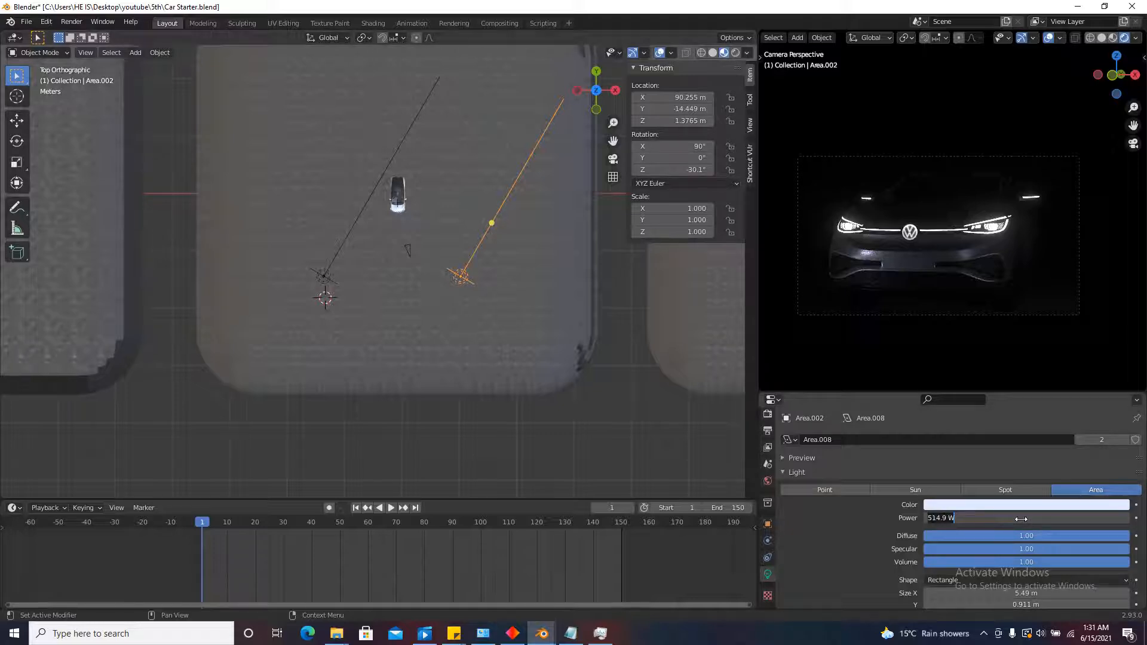
key("ctrl+a")
type("500")
key("Return")
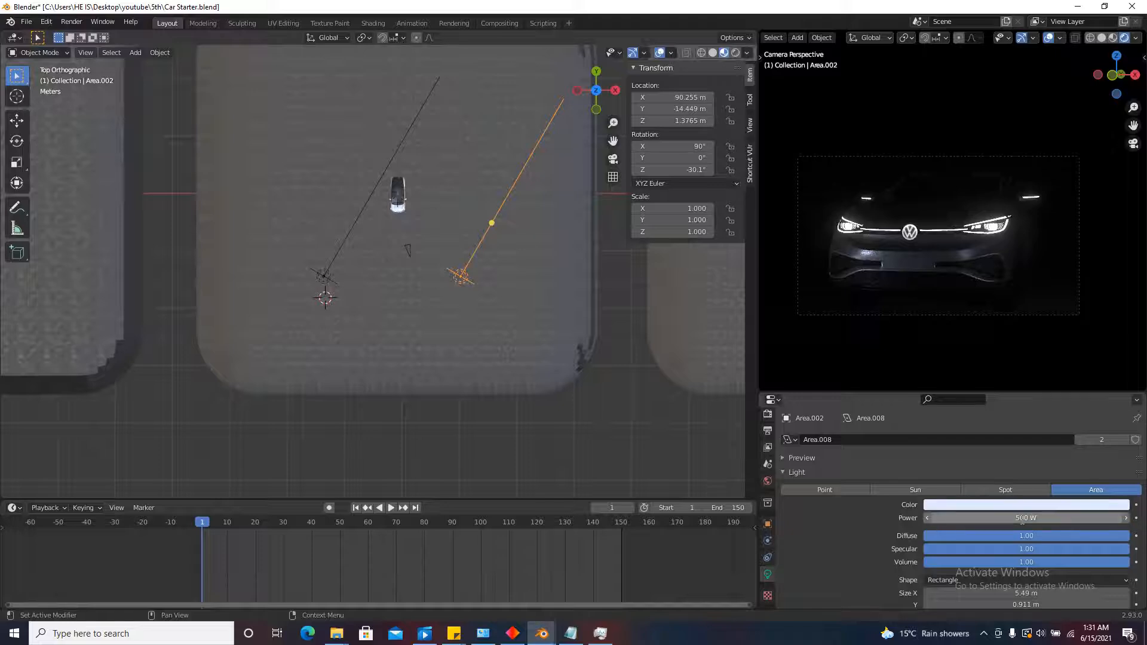
scroll(381, 168, "up", 3)
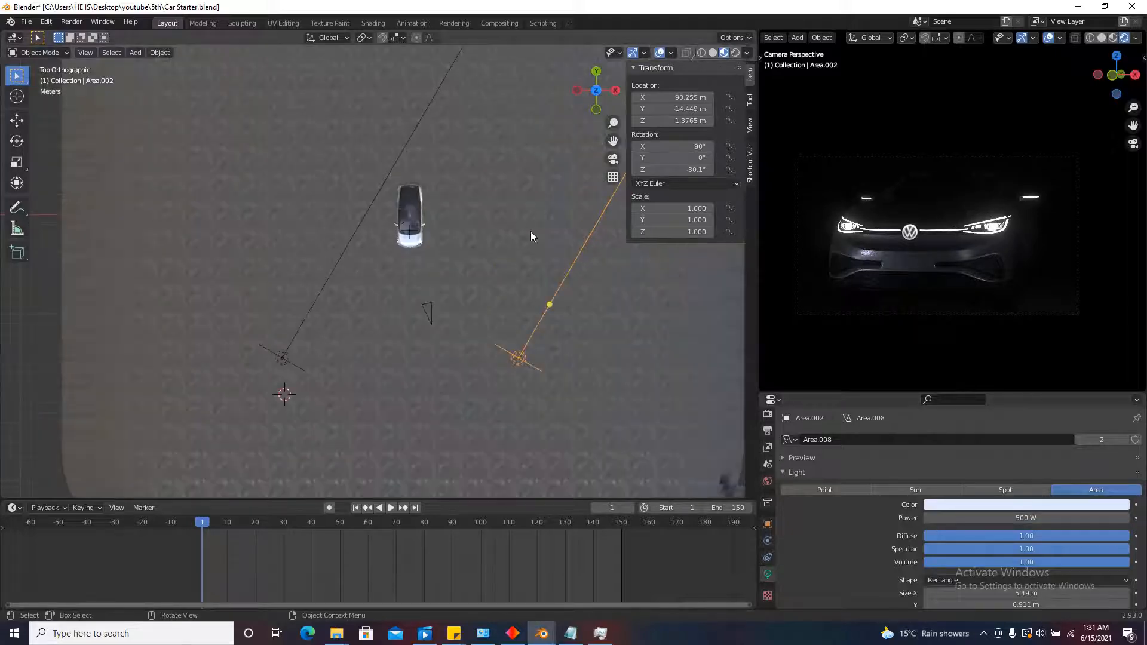
Rotate the duplicated area light about -54.9° around Z so it aims towards the car, and save the file.
key("r")
left_click(338, 204)
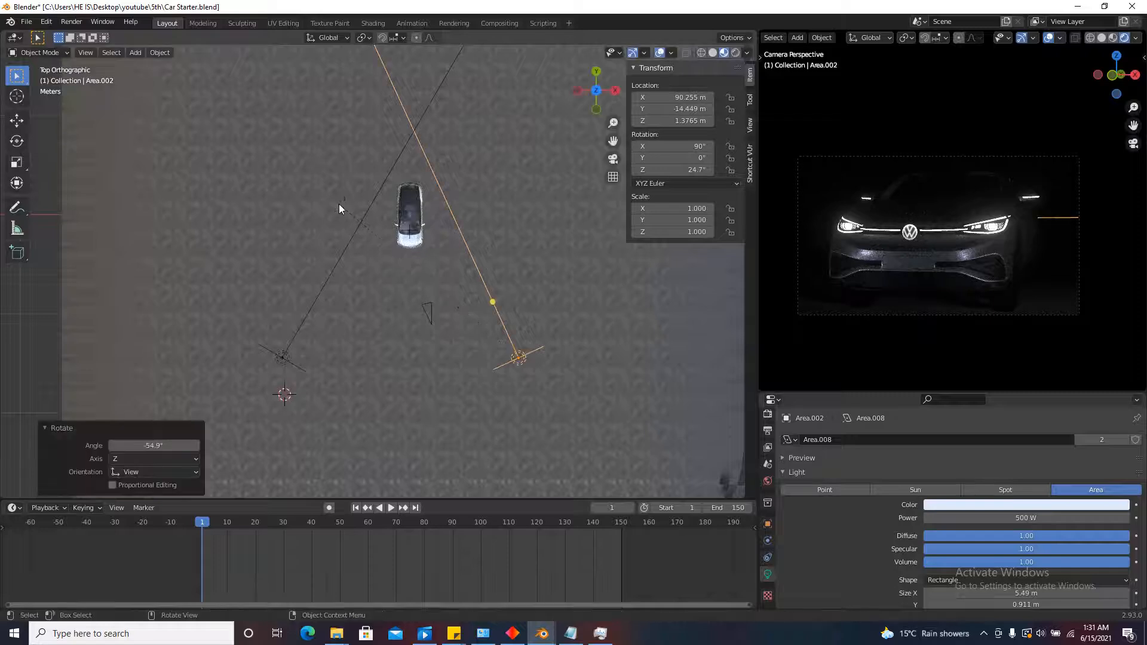
scroll(500, 237, "down", 1)
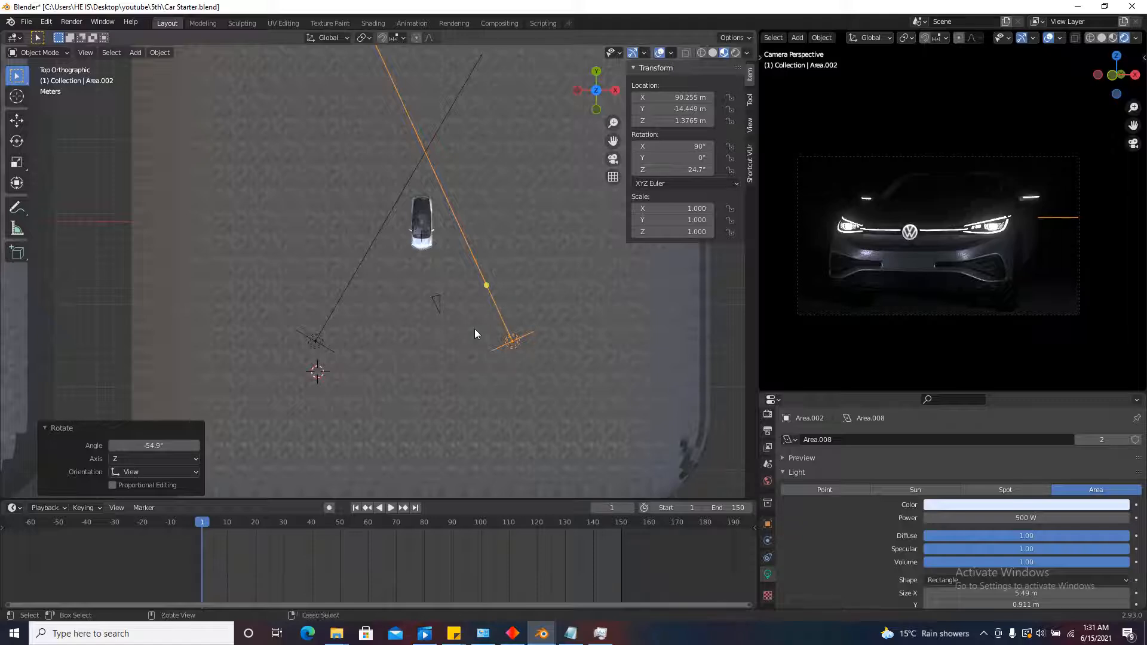
key("ctrl+s")
Add a new area light at the 3D cursor, just in front of the car.
scroll(429, 193, "up", 2)
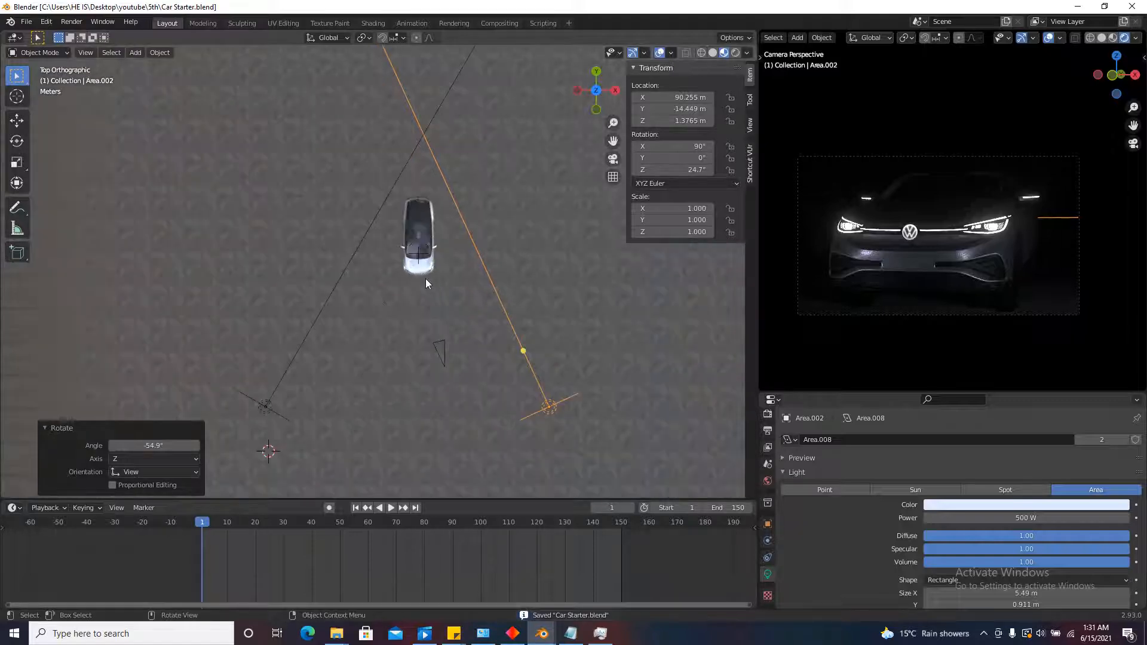
scroll(427, 281, "up", 3)
middle_click_drag(435, 276, 440, 266, "shift")
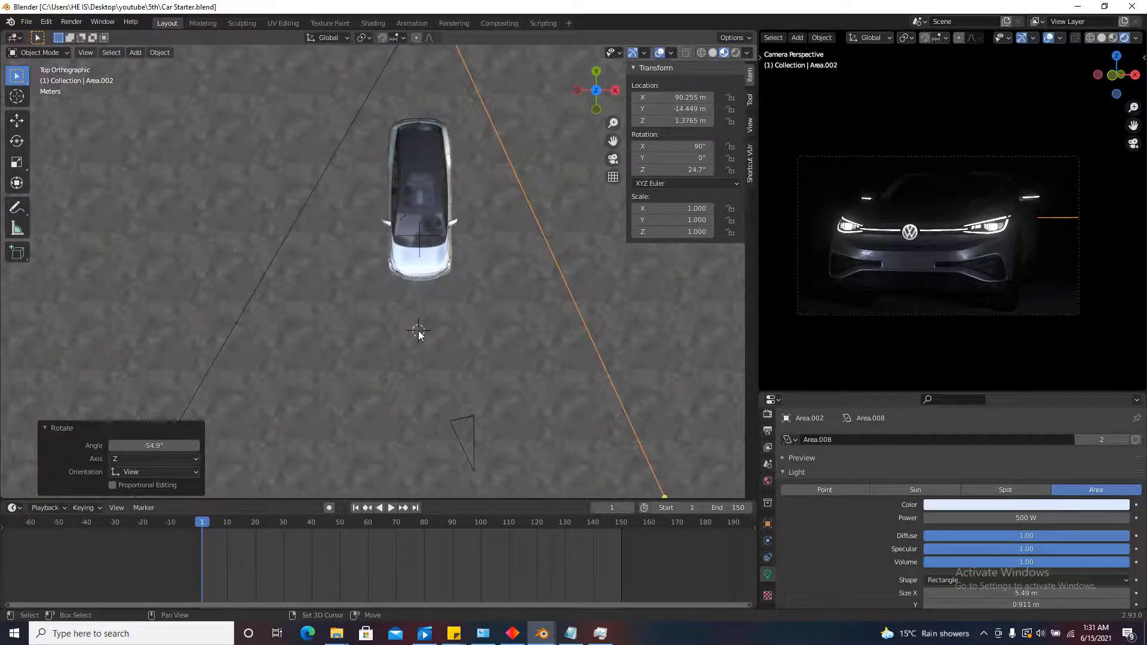
key("shift+a")
mouse_move(419, 331)
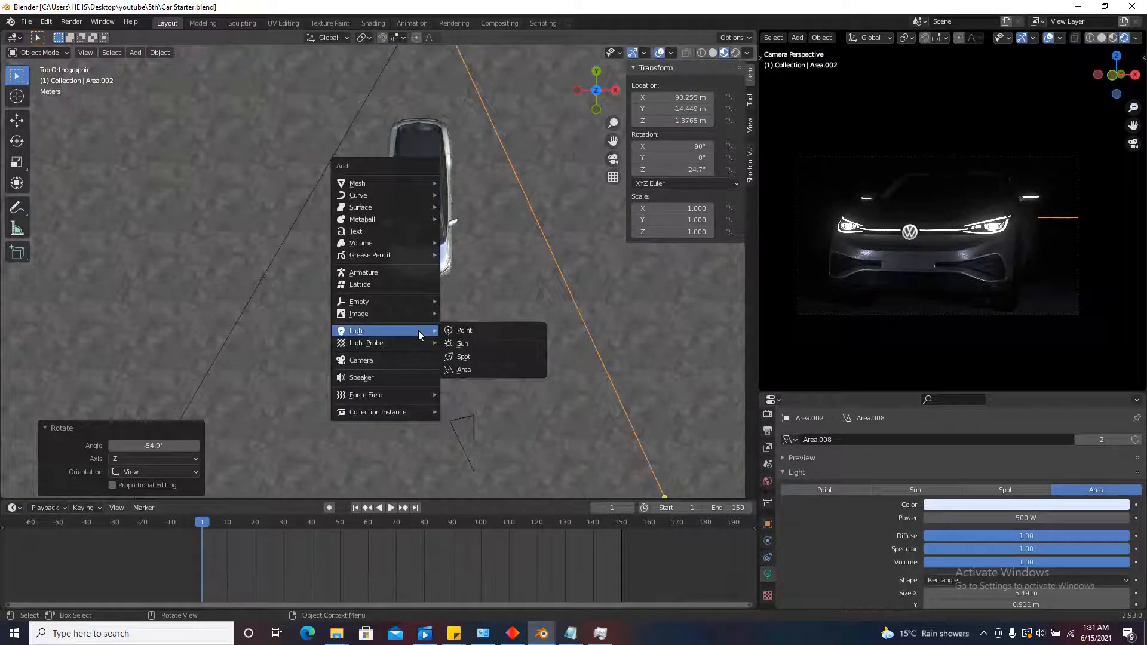
left_click(475, 371)
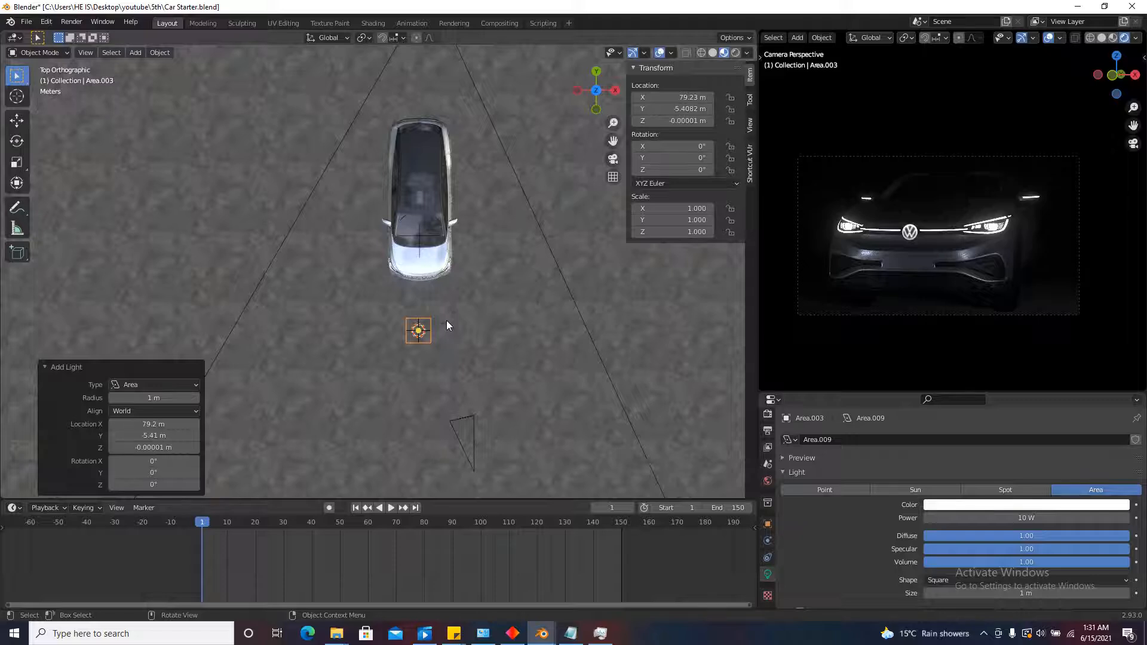
Make the new area light a rectangle and stretch it to about 6.04 m by 0.482 m.
left_click(933, 583)
left_click(944, 556)
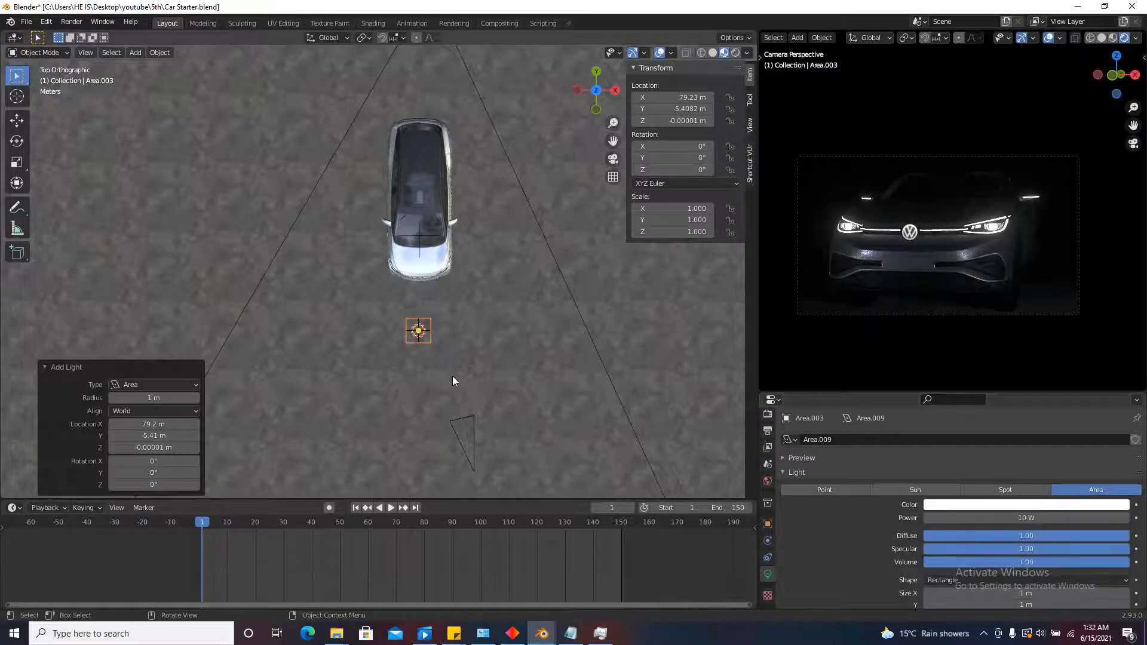
scroll(433, 331, "up", 3)
left_click_drag(433, 330, 644, 310)
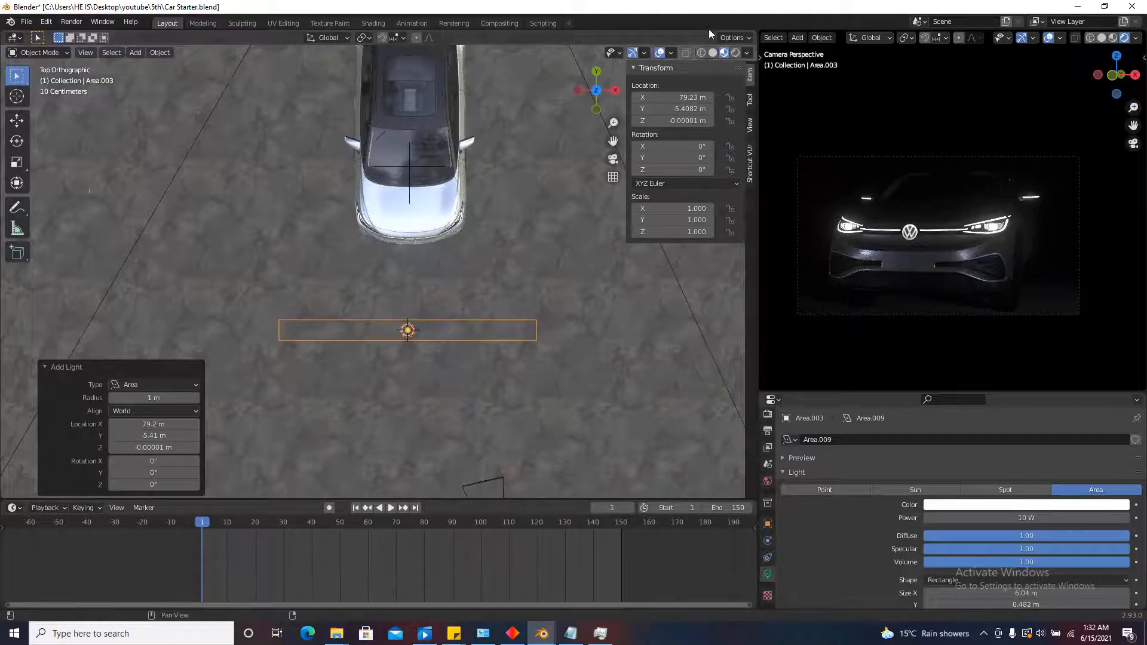
Move the rectangular light about 0.07 m in X and 0.30 m in Y to centre it ahead of the car.
scroll(399, 343, "down", 1)
key("g")
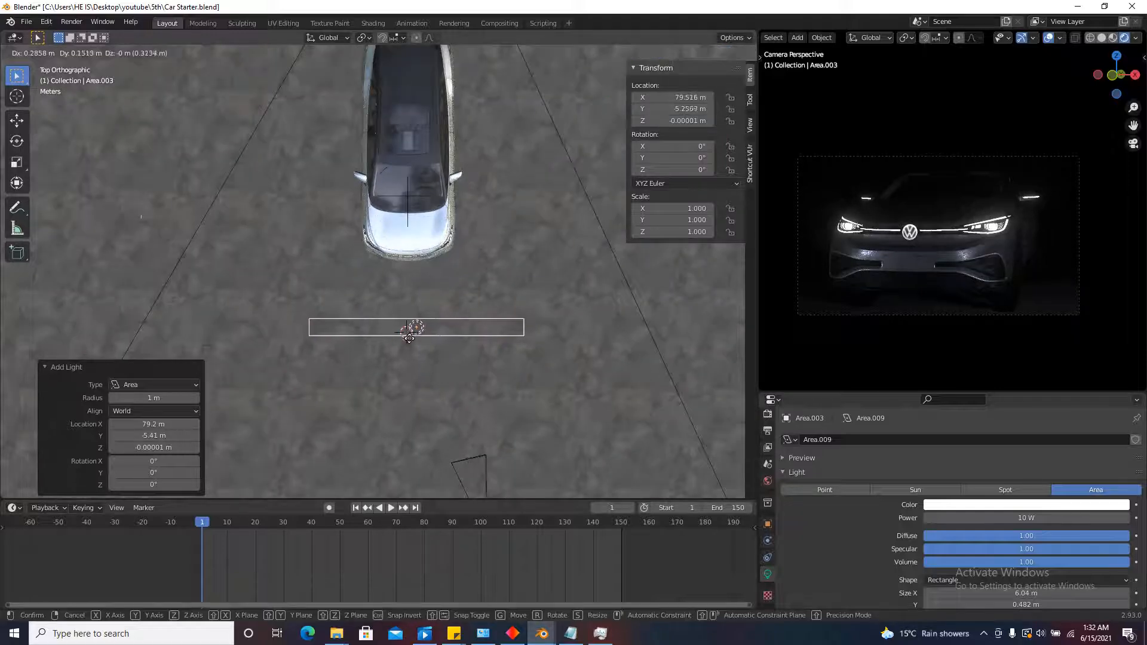
left_click(401, 333)
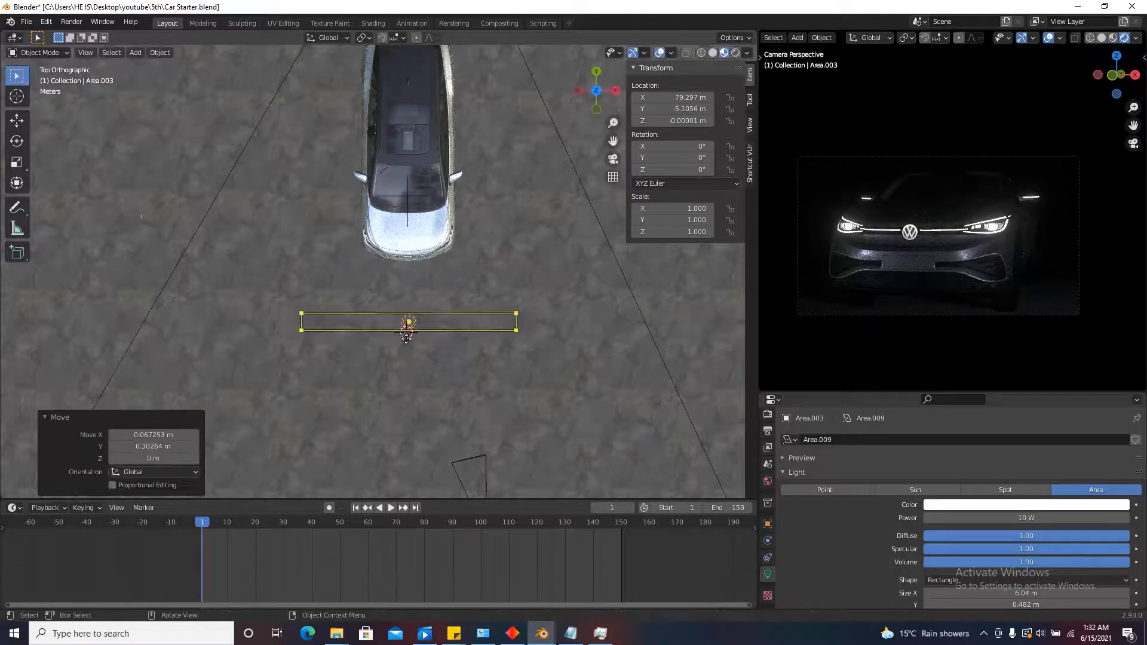
Raise the rectangular area light about 3.99 m along Z, above the front of the car.
middle_click_drag(412, 337, 466, 246)
scroll(465, 246, "down", 3)
scroll(433, 480, "down", 2)
middle_click_drag(434, 480, 432, 406, "shift")
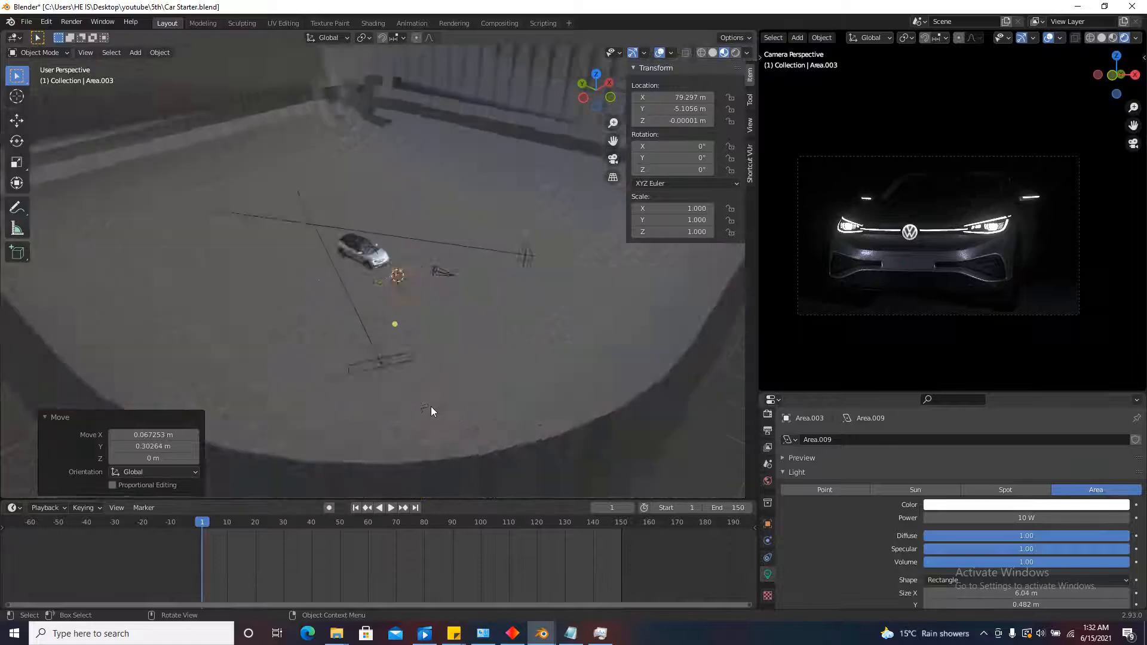
scroll(387, 249, "up", 5)
key("g")
key("z")
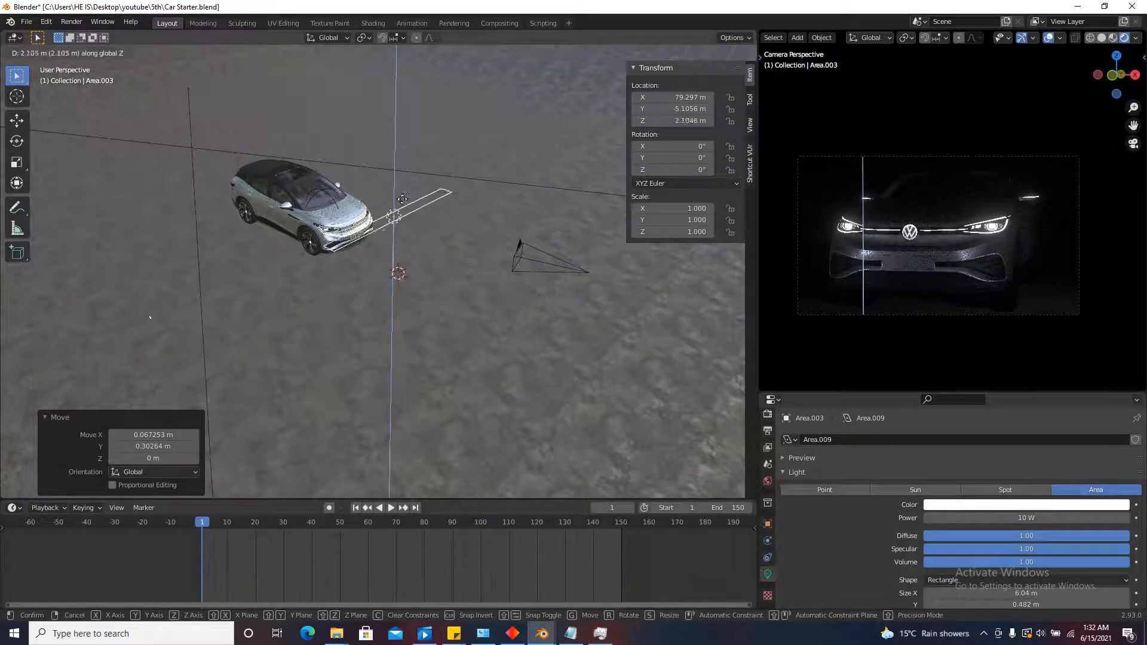
left_click(416, 239)
Set the overhead area light's power to 100 W.
middle_click_drag(414, 234, 432, 197)
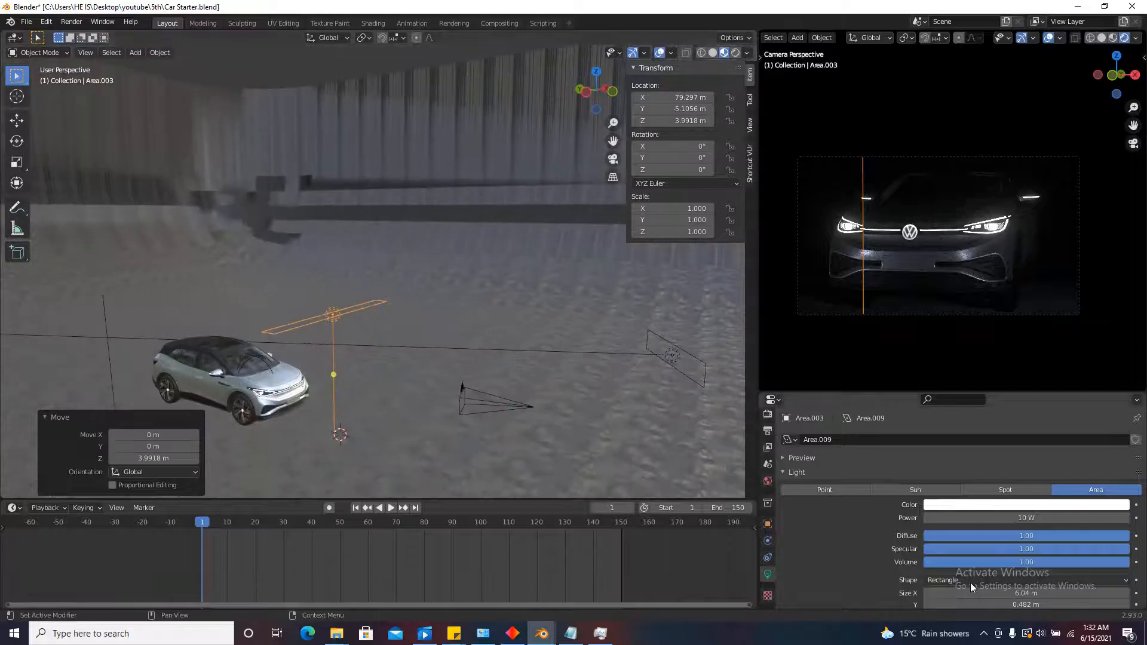
left_click(981, 518)
type("100")
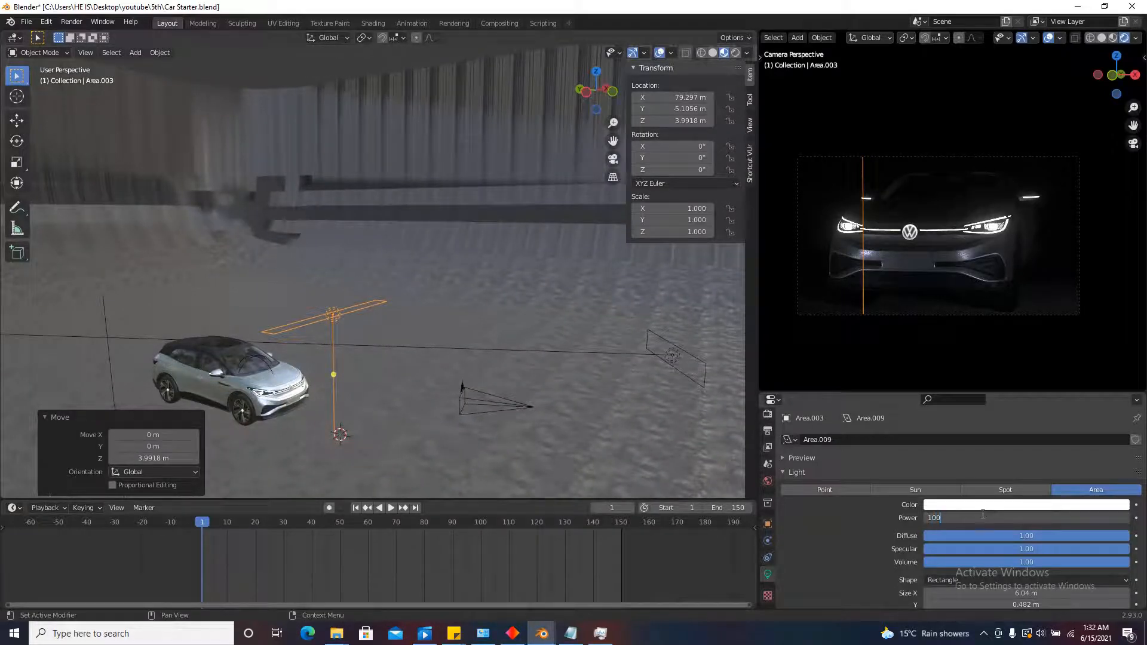
key("Return")
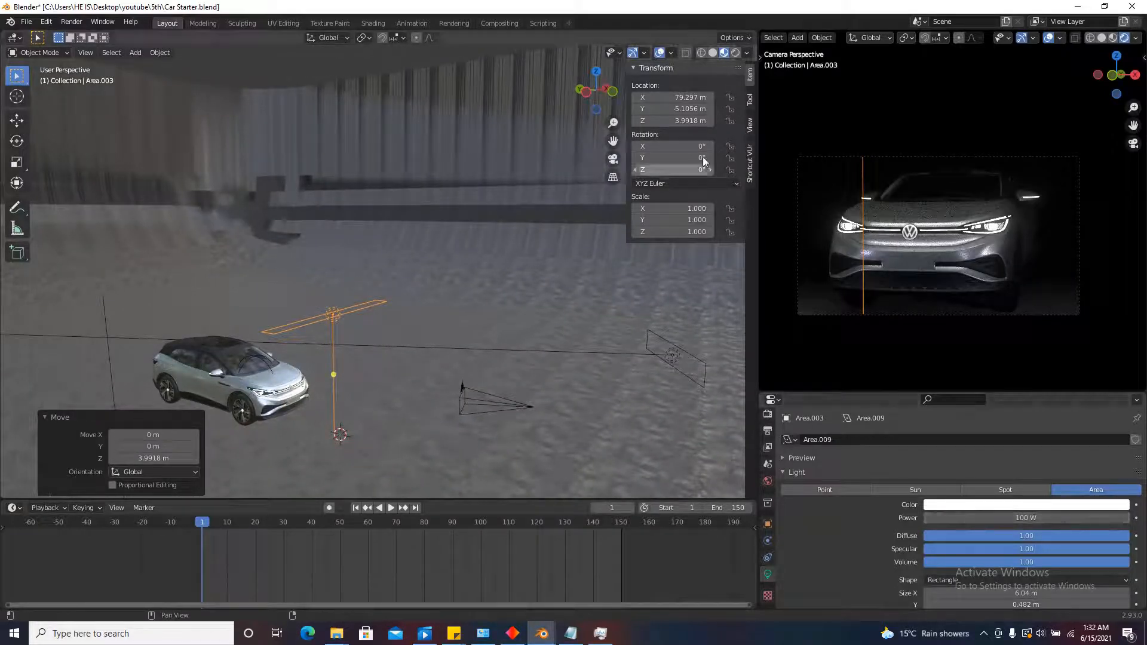
Tint the overhead area light a pale cyan-blue with hue about 0.524 and saturation about 0.201.
left_click(597, 72)
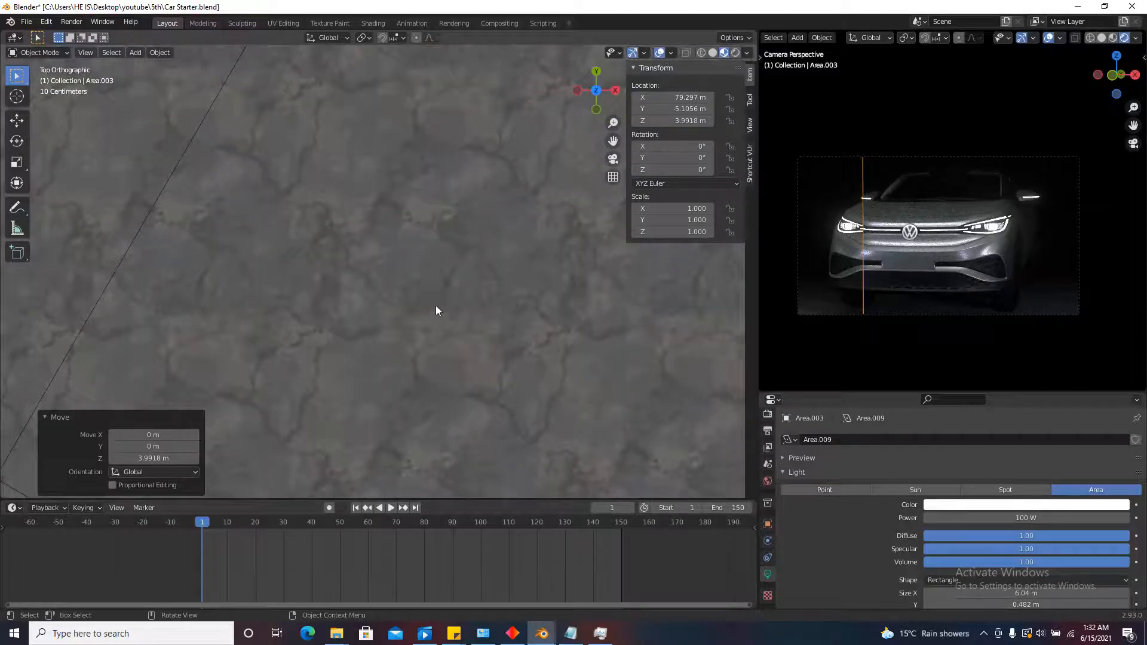
scroll(438, 287, "down", 10)
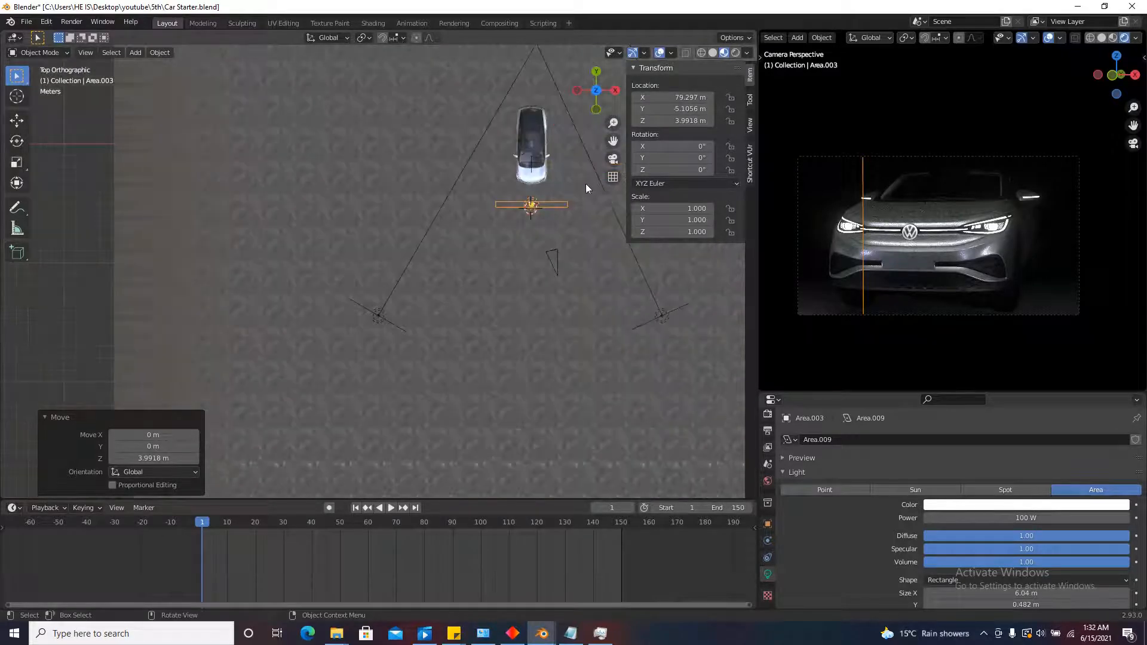
scroll(586, 188, "up", 4)
left_click(994, 508)
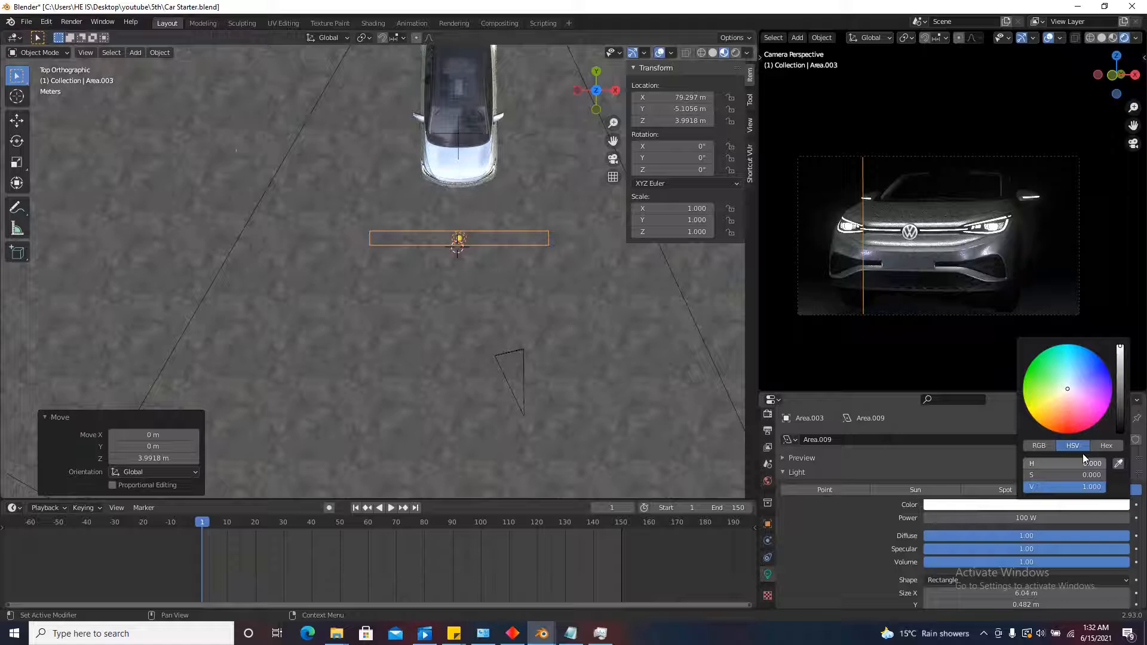
left_click(1069, 388)
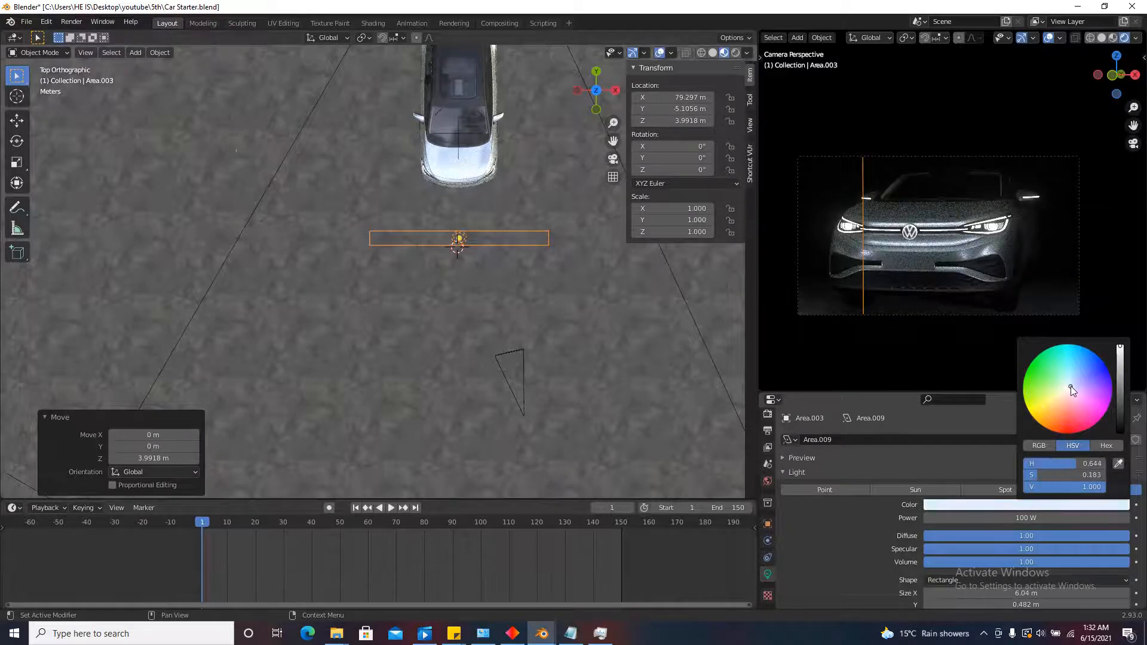
left_click_drag(1070, 386, 1068, 385)
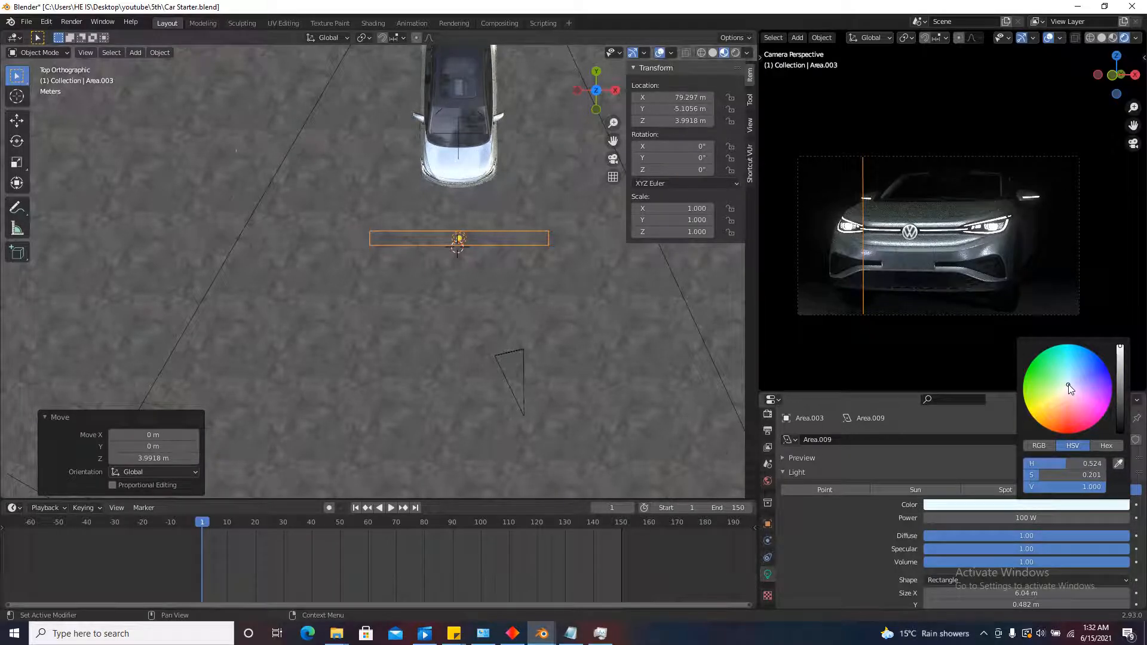
Set the overhead area light's power to 80 W.
scroll(475, 270, "down", 5)
scroll(475, 271, "up", 4)
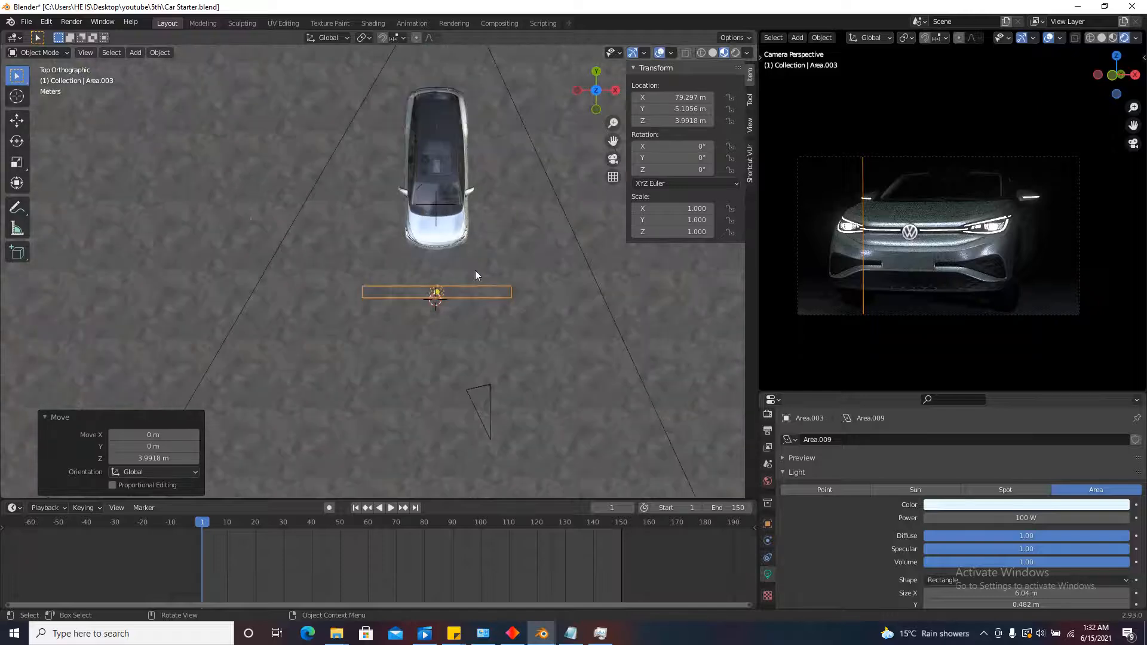
left_click(1026, 518)
type("80")
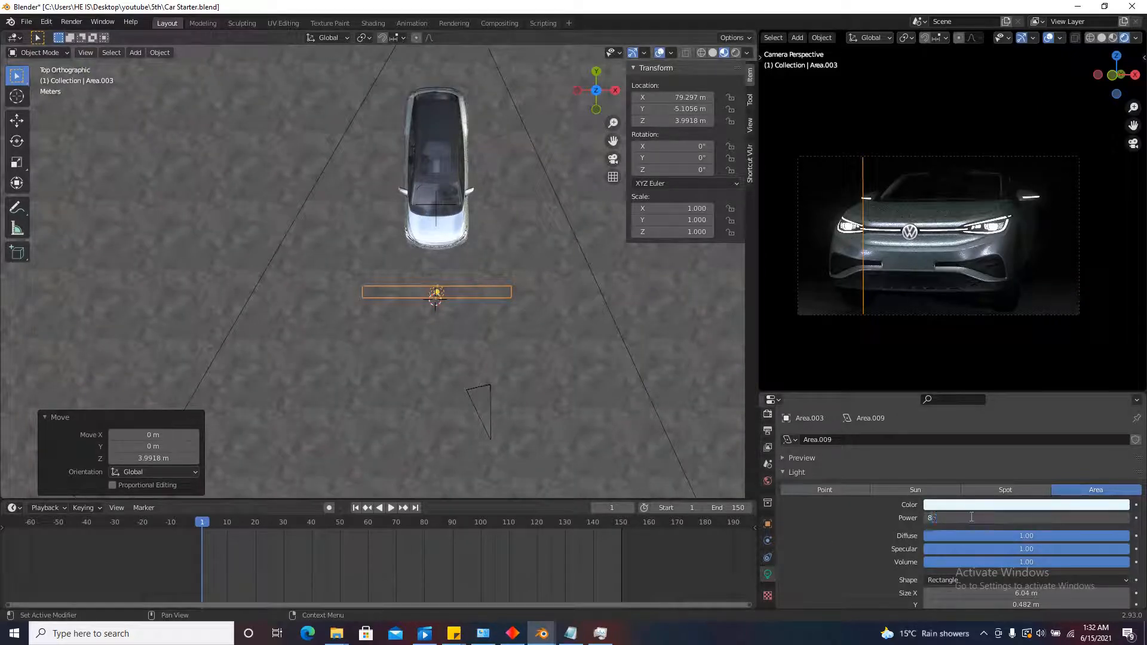
key("Return")
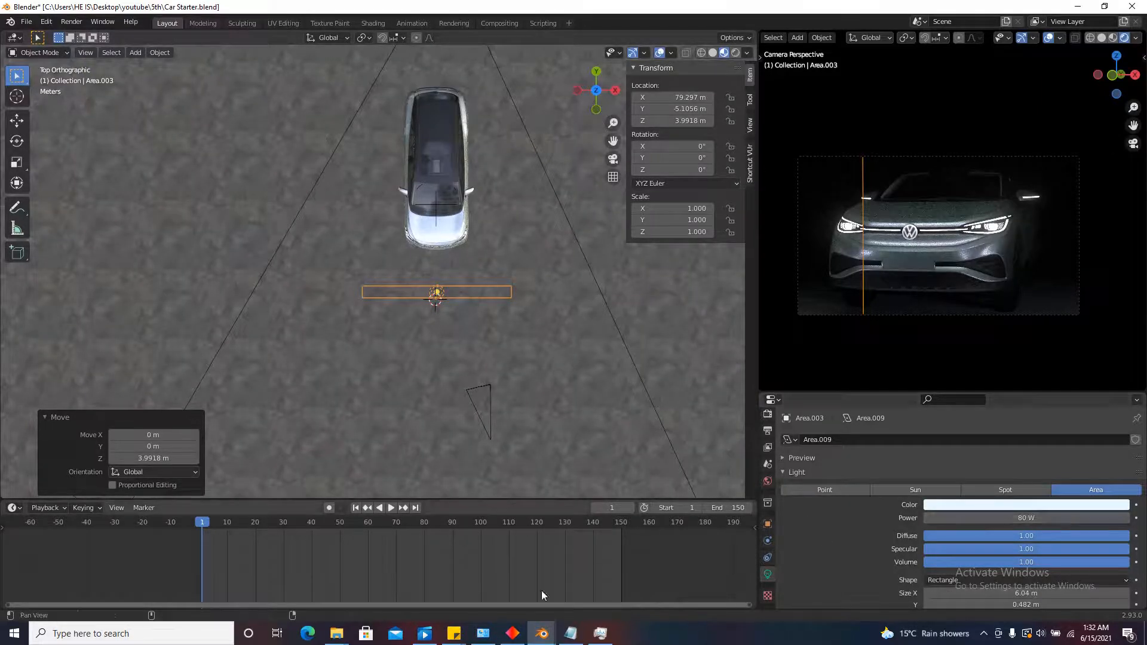
Raise the overhead area light about 1.43 m further along Z.
middle_click_drag(418, 311, 394, 382)
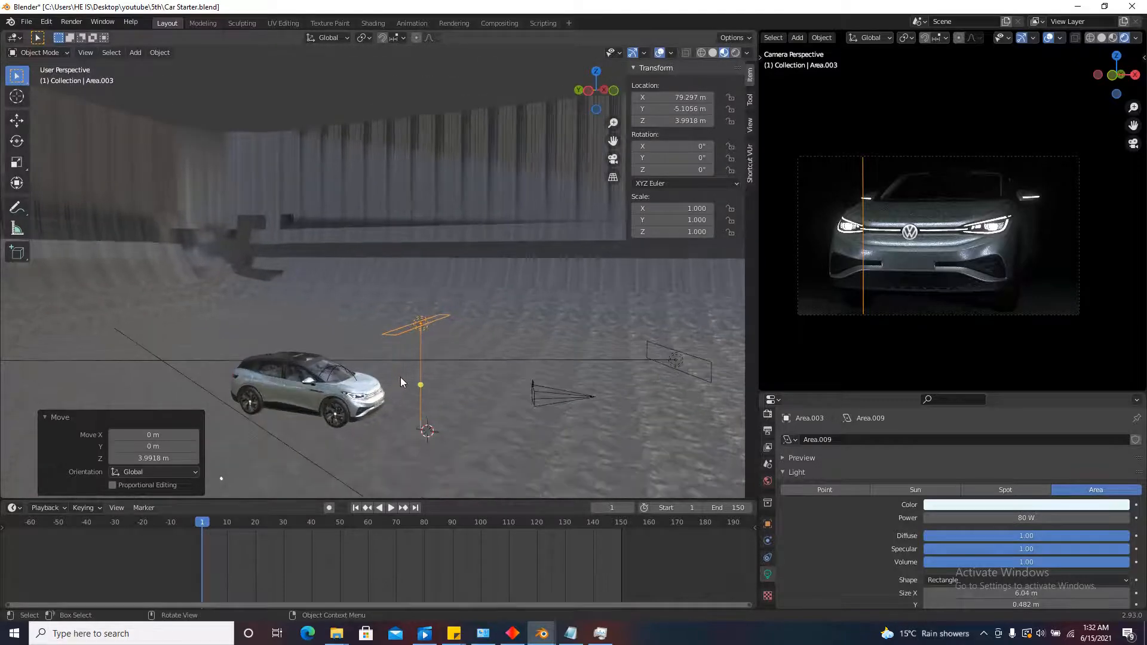
key("g")
key("z")
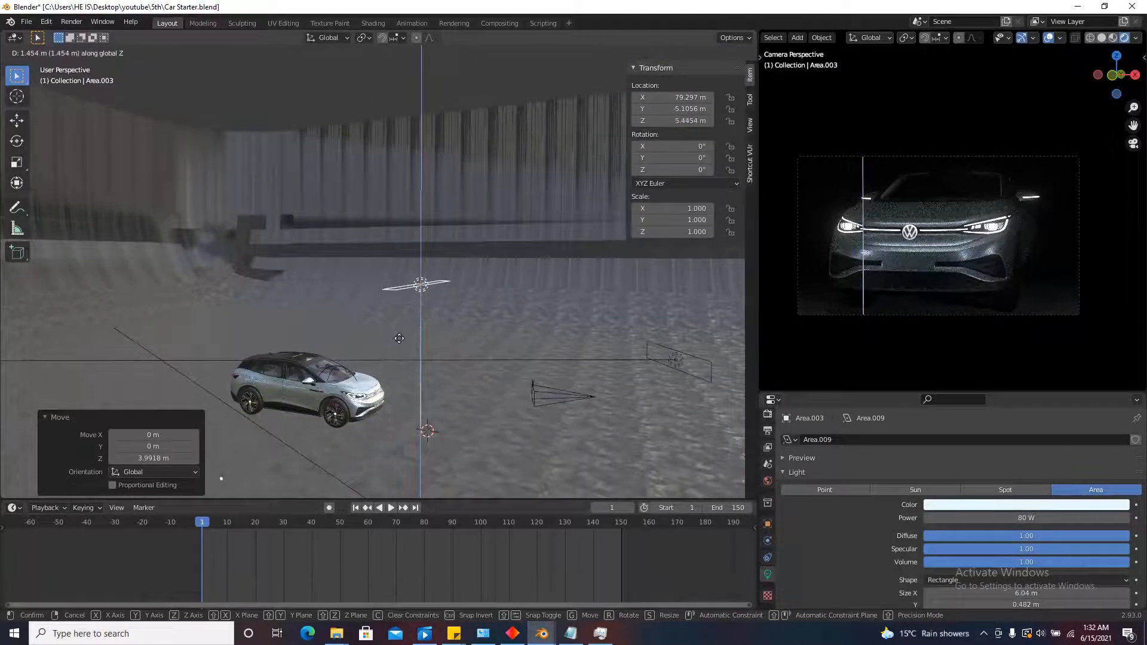
left_click(400, 345)
left_click(596, 72)
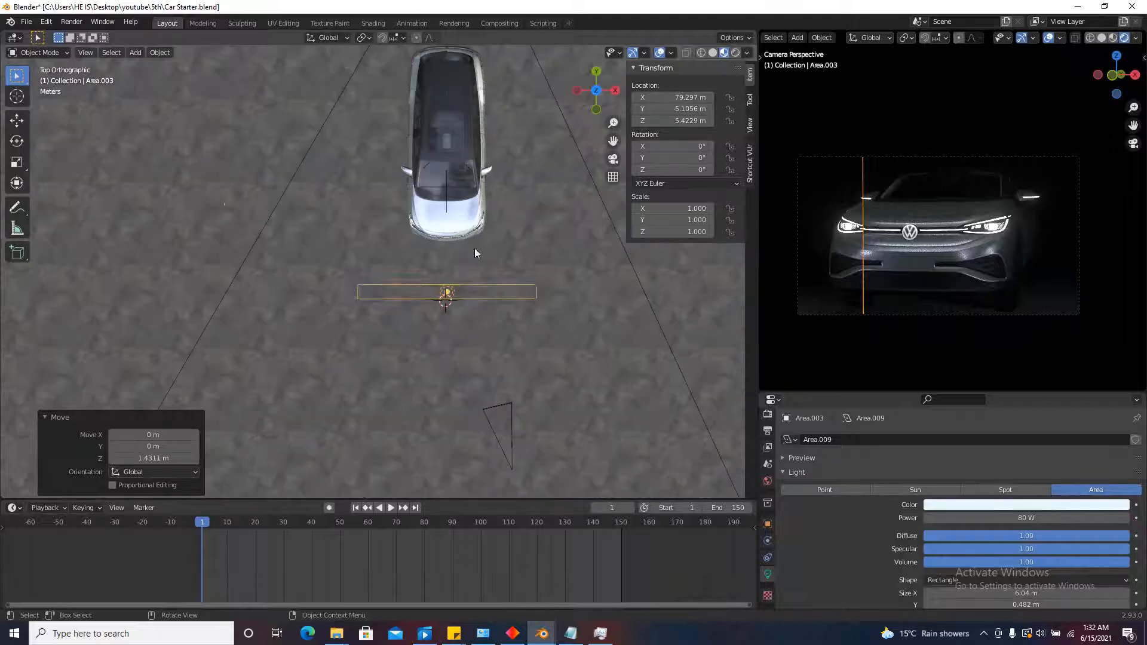
scroll(469, 269, "down", 5)
key("g")
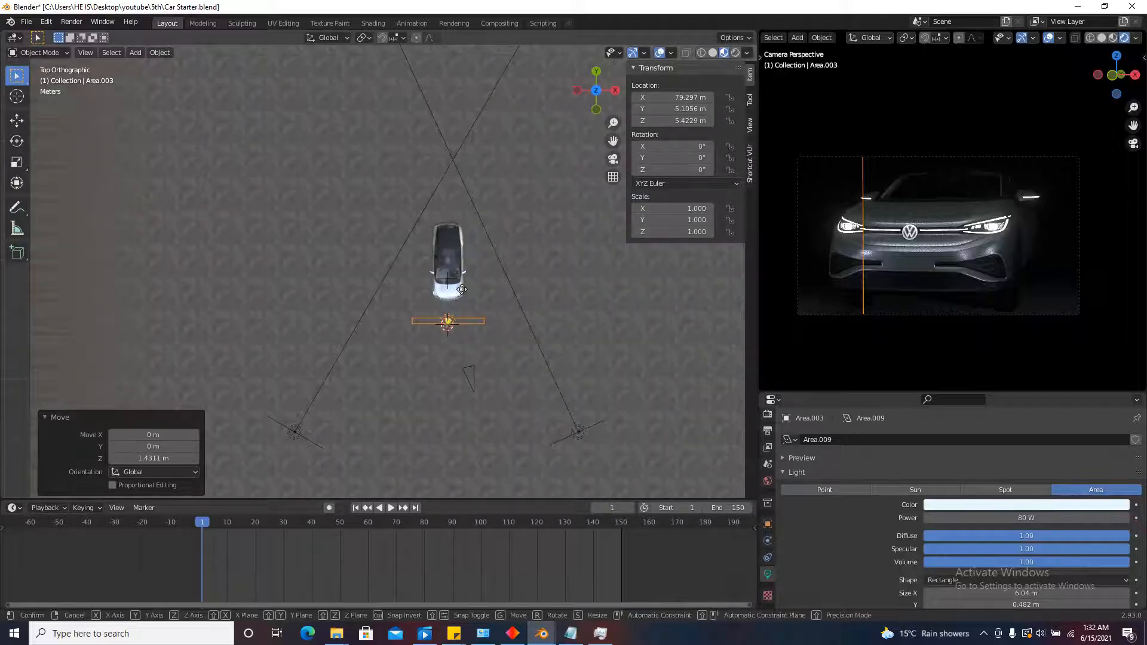
key("y")
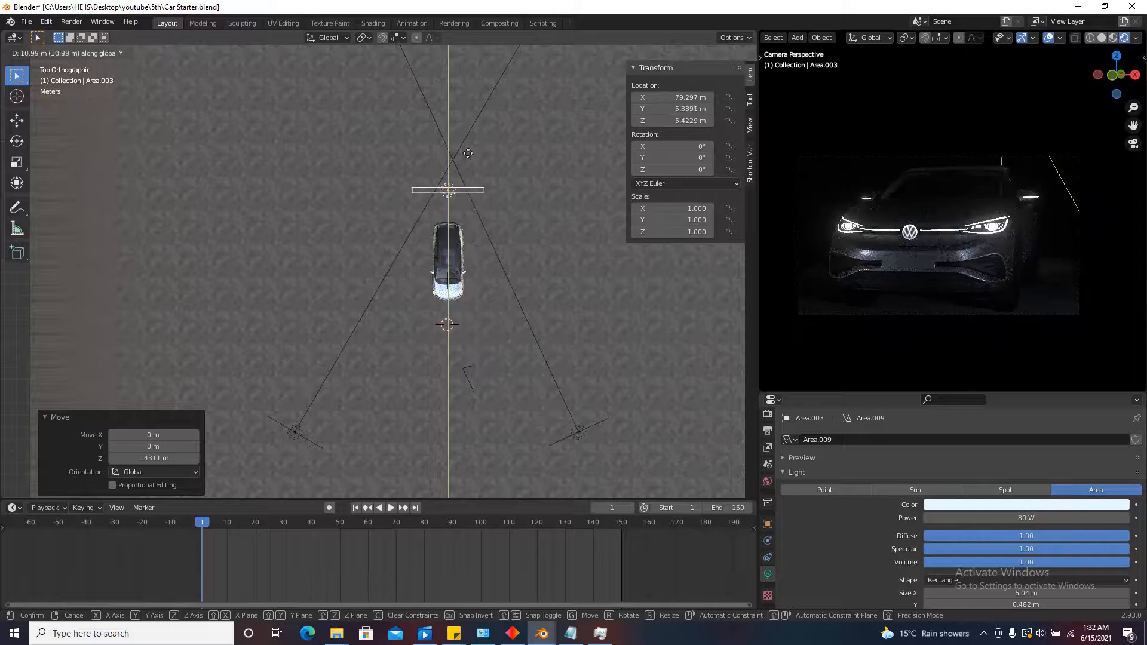
right_click(454, 158)
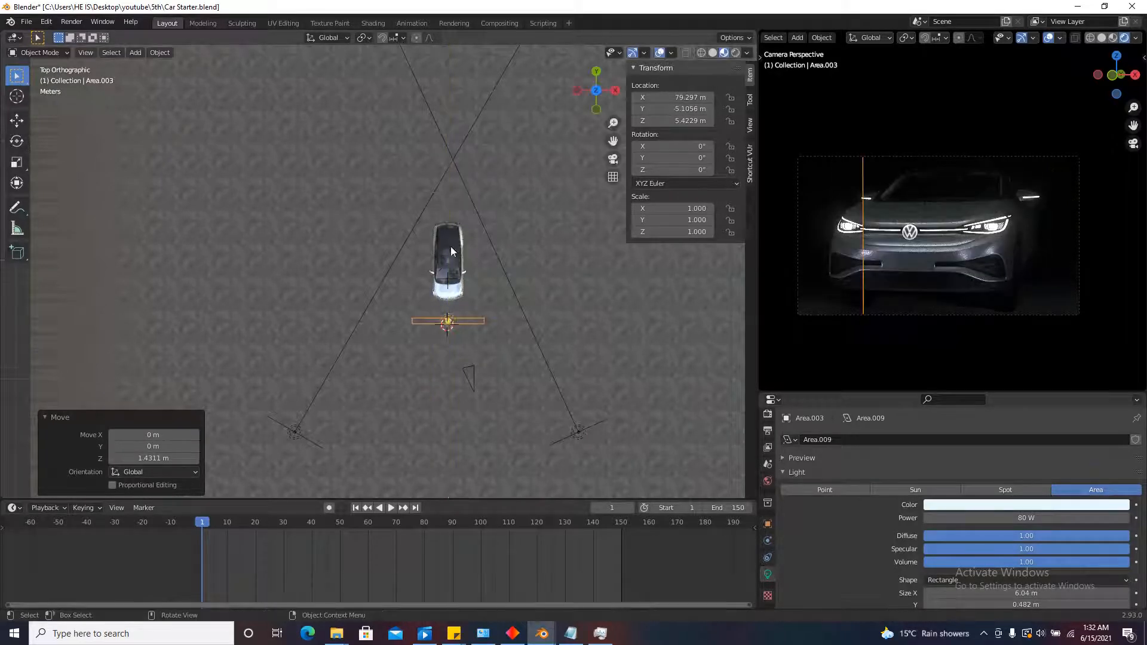
Insert a keyframe on the overhead area light's X location at frame 1.
scroll(455, 323, "up", 4)
scroll(473, 396, "down", 3)
scroll(483, 296, "up", 4)
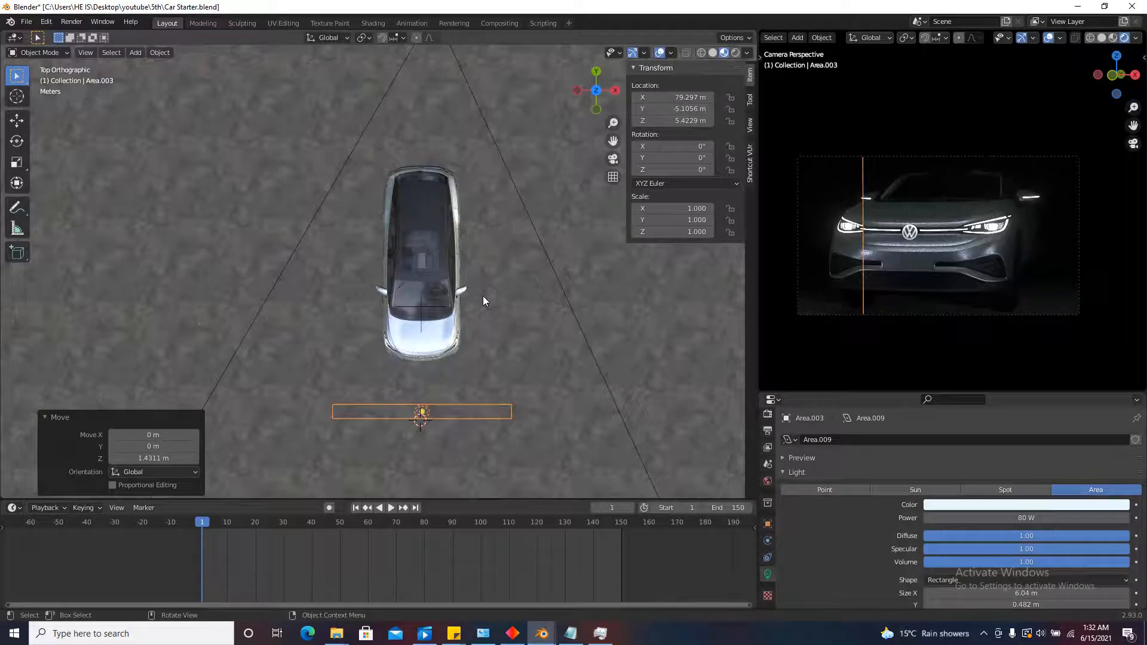
scroll(460, 315, "down", 3)
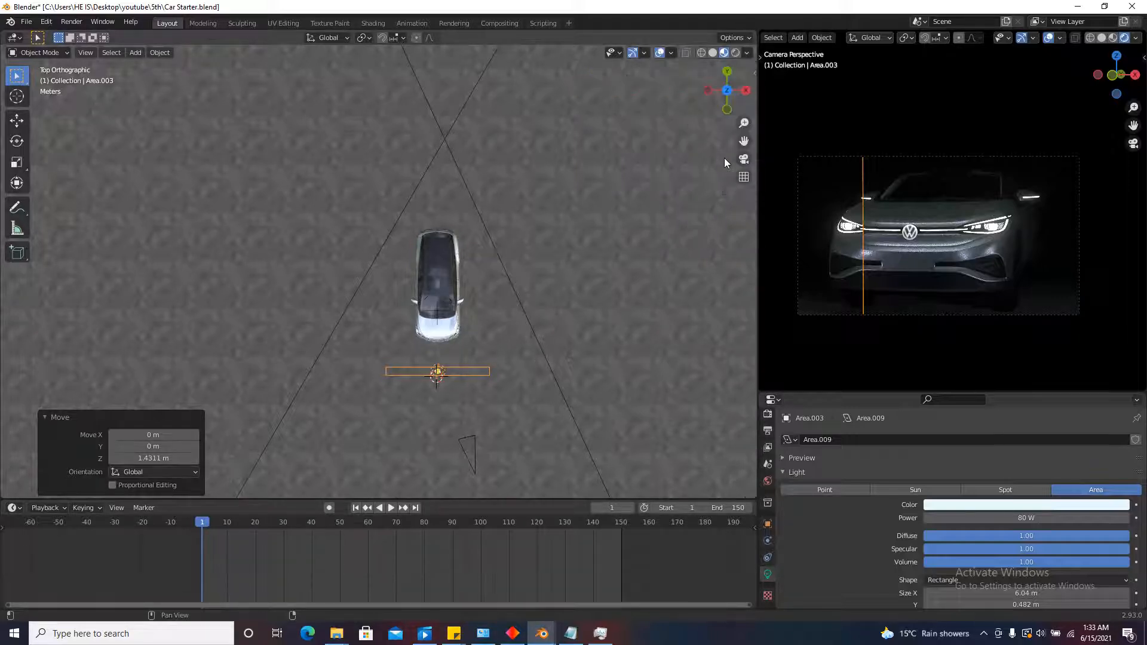
key("n")
key("n")
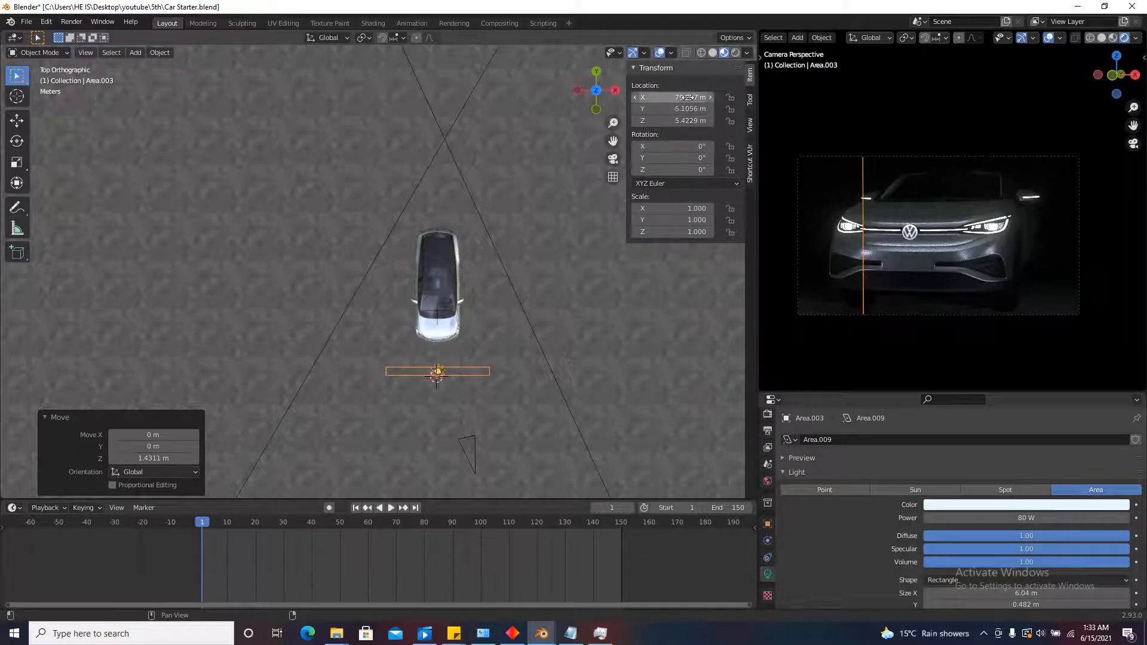
right_click(656, 97)
left_click(655, 102)
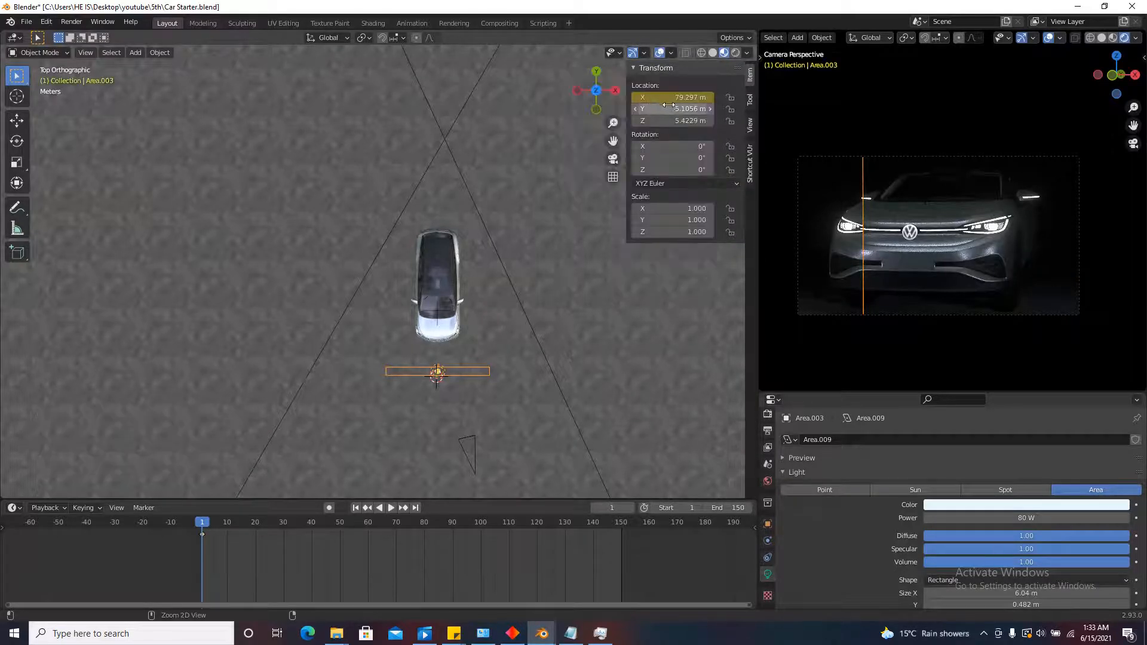
right_click(659, 97)
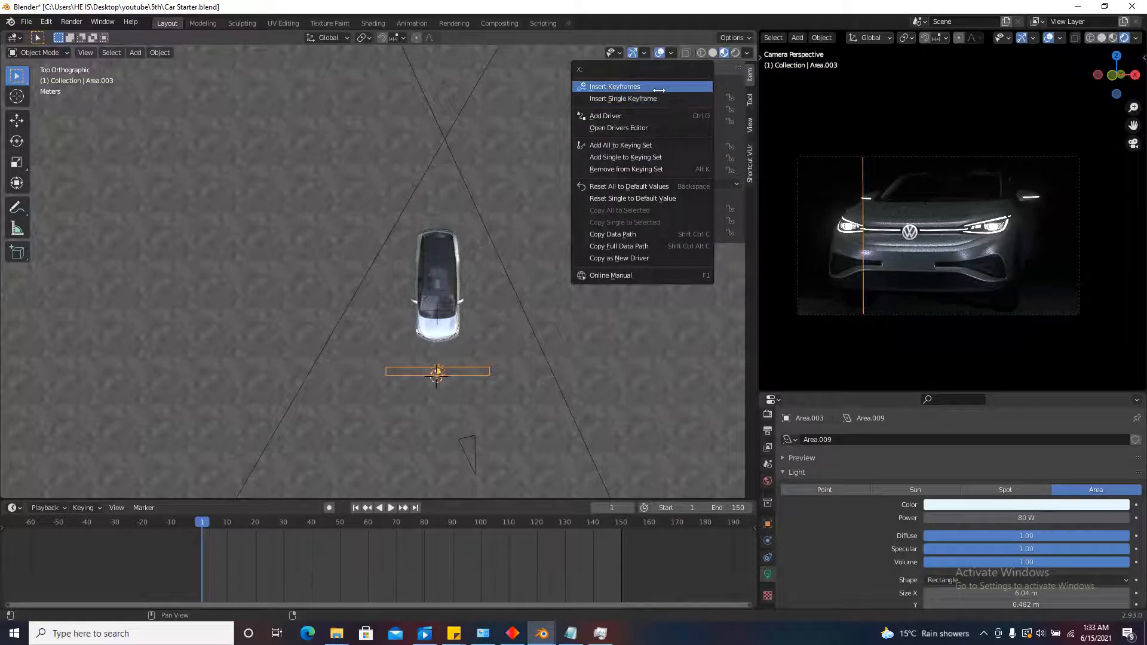
Insert location keyframes for the Area.003 light in front of the car at frame 1.
left_click(659, 88)
right_click(672, 157)
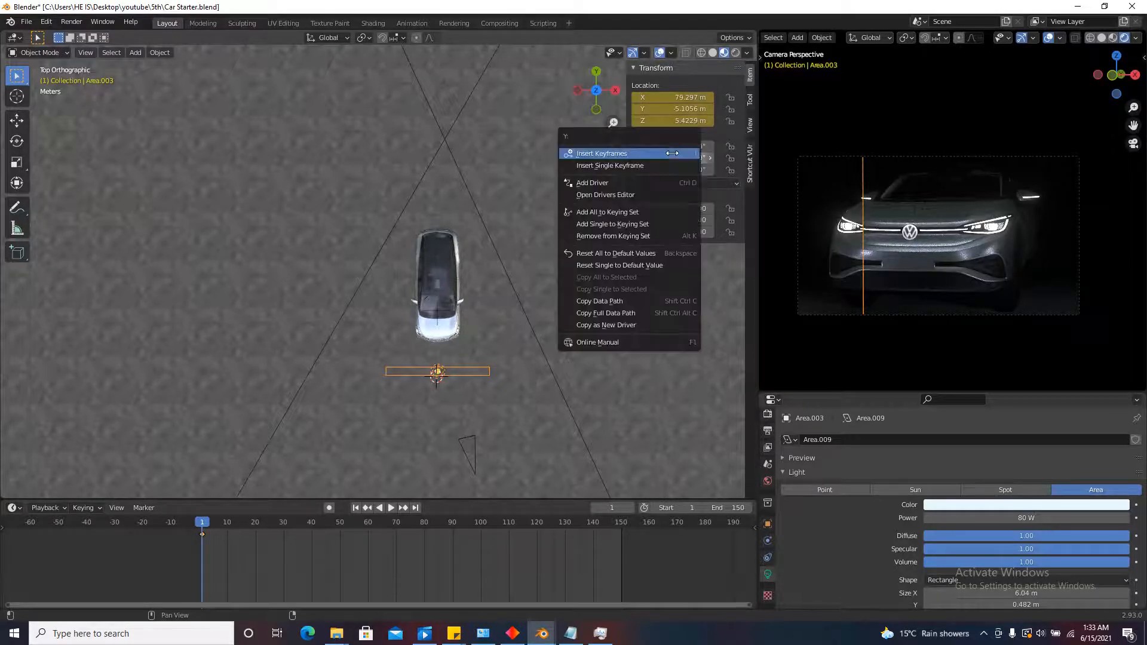
key("Escape")
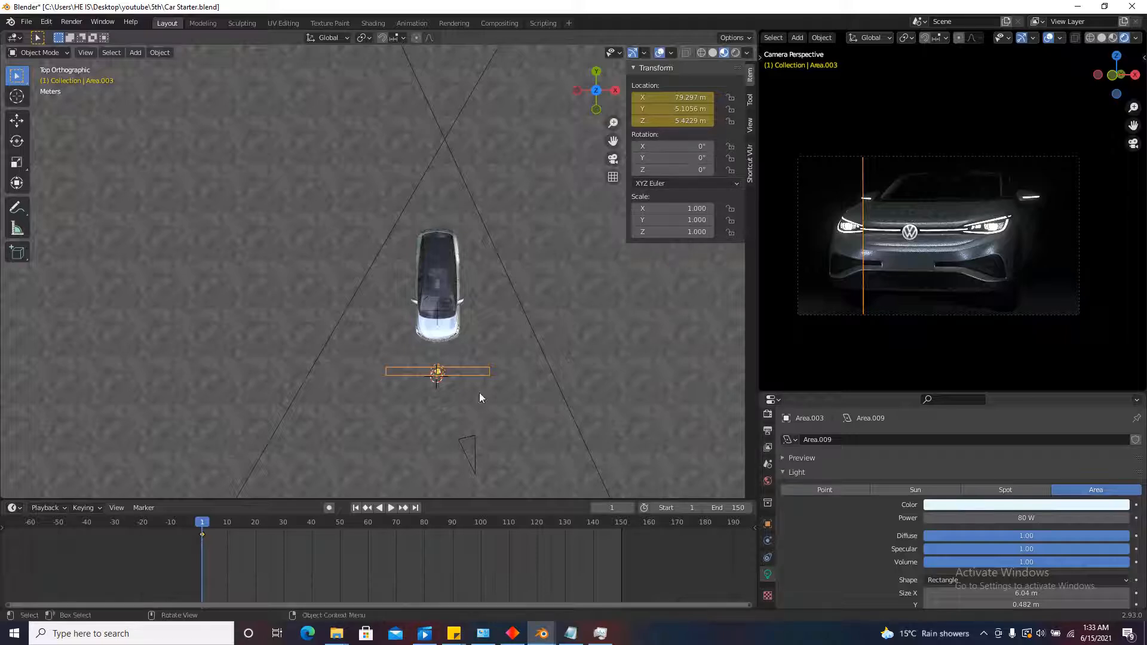
At frame 150, move the Area.003 light about 11 m along Y past the car's rear and keyframe its location.
left_click(415, 508)
key("g")
key("y")
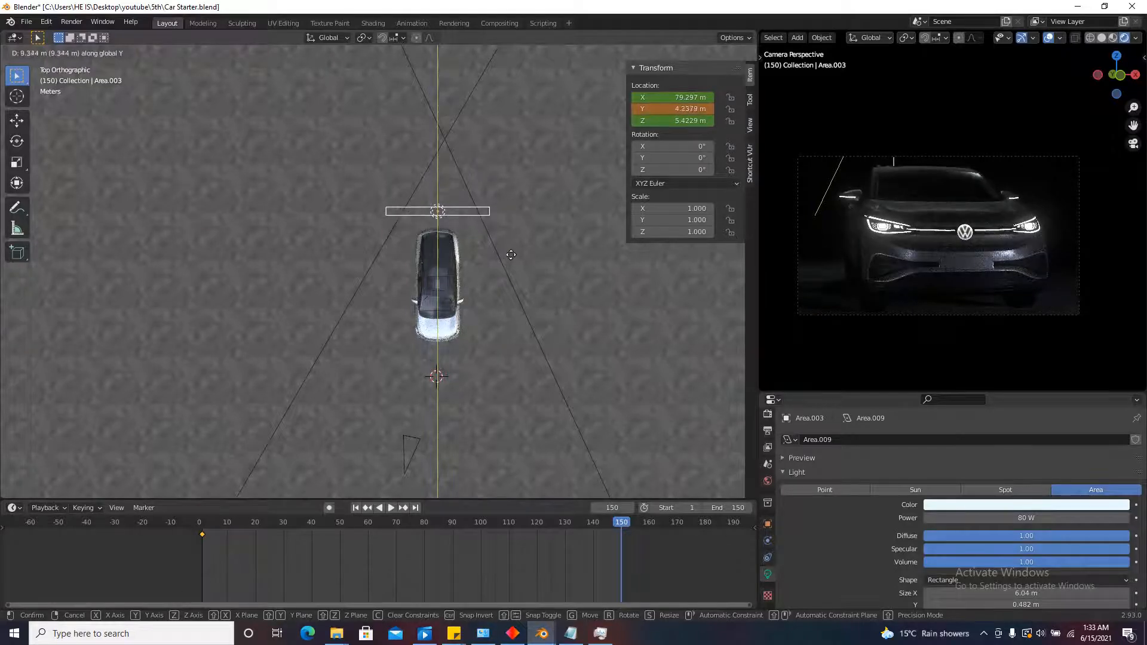
left_click(510, 225)
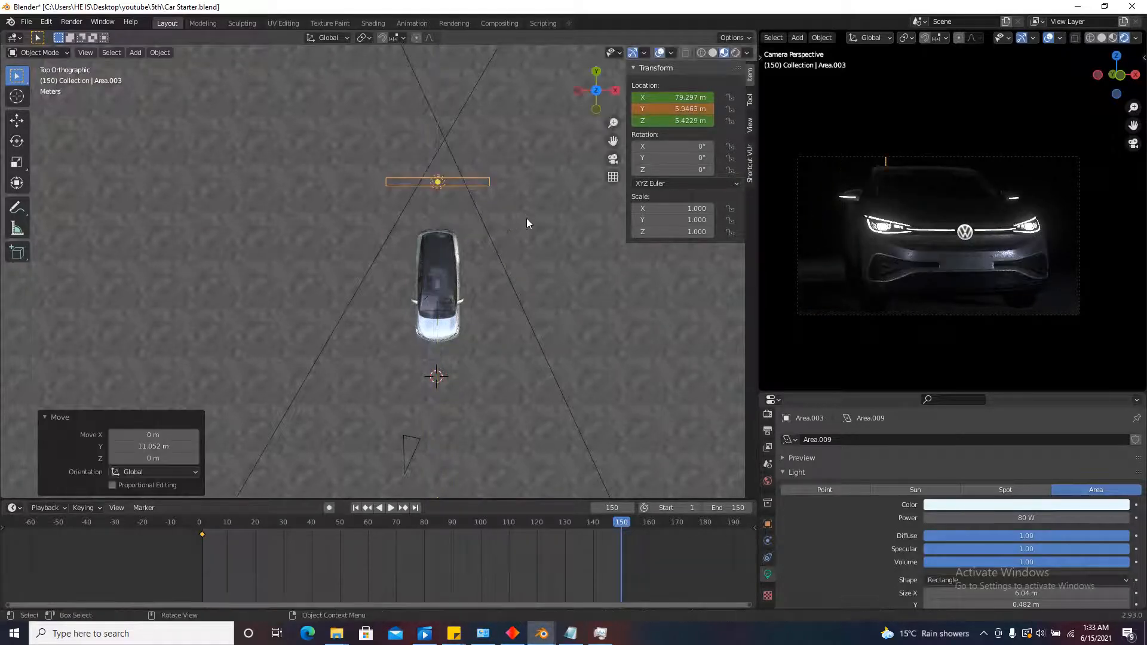
right_click(682, 109)
left_click(682, 108)
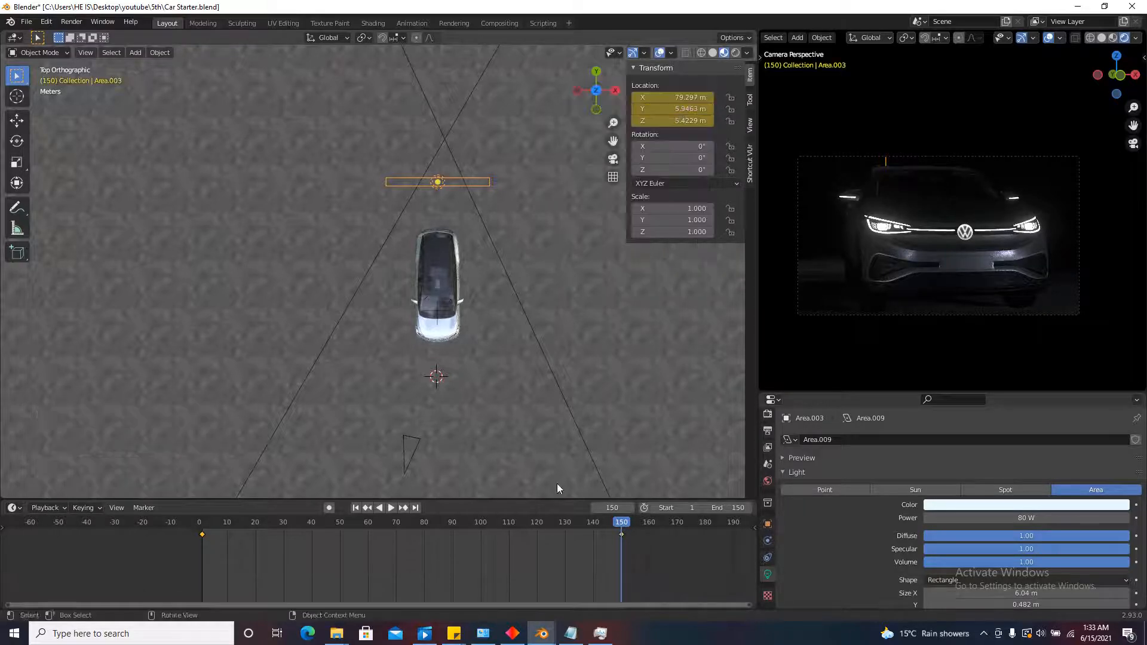
Set the light's keyframe interpolation to Linear, preview the animation and return to frame 1.
key("t")
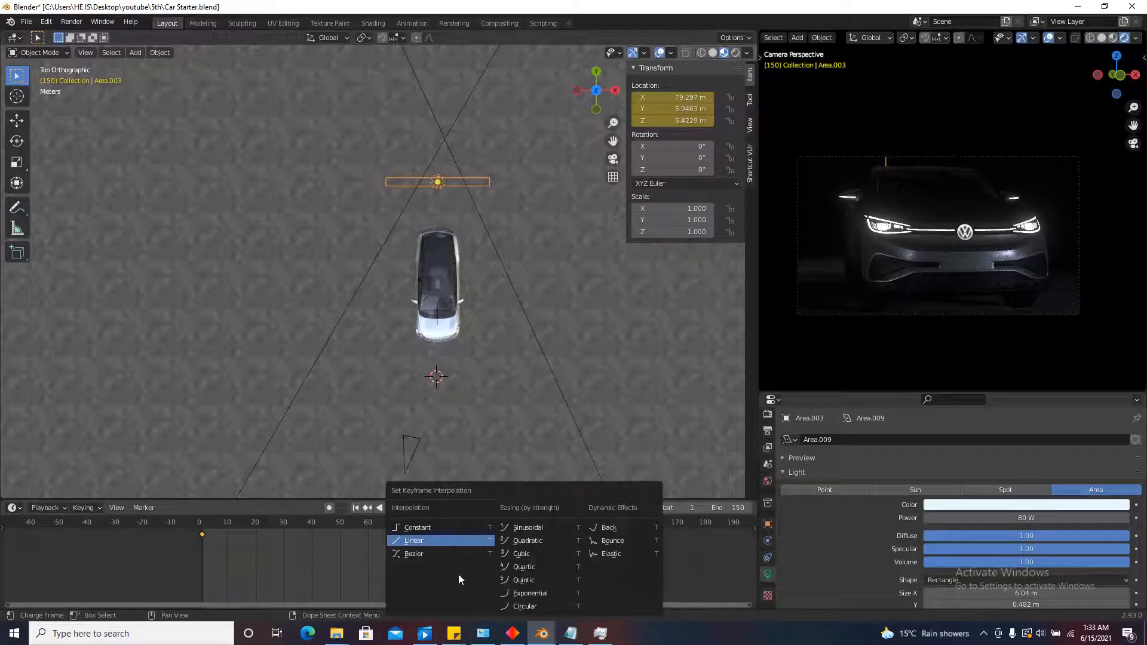
left_click(418, 542)
key("space")
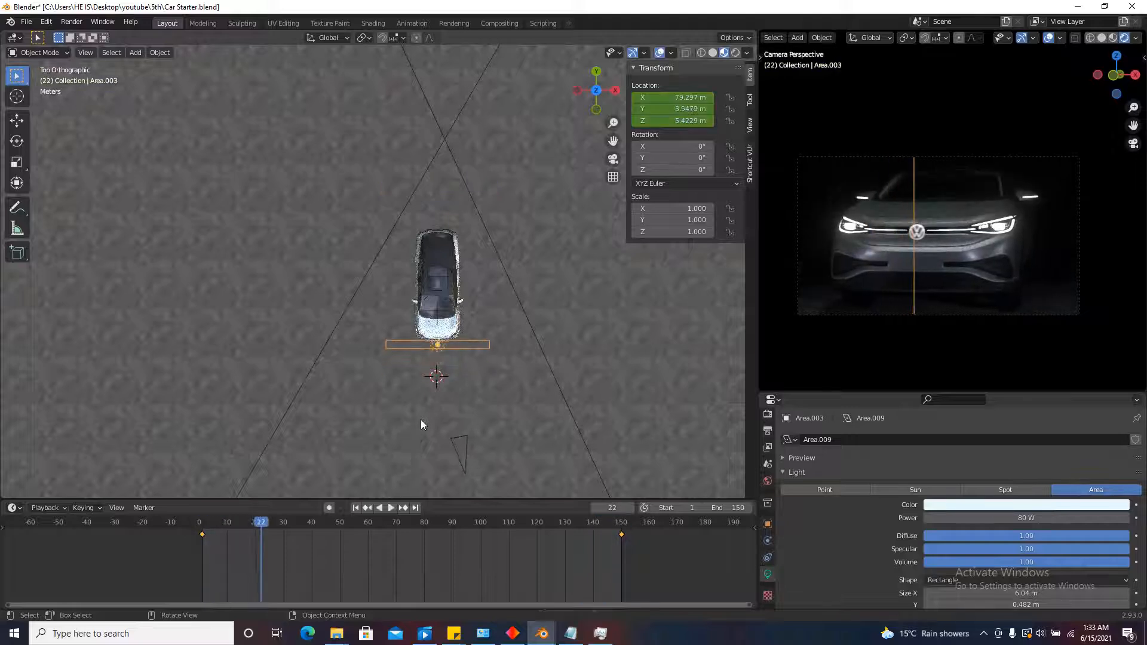
key("space")
key("shift+Left")
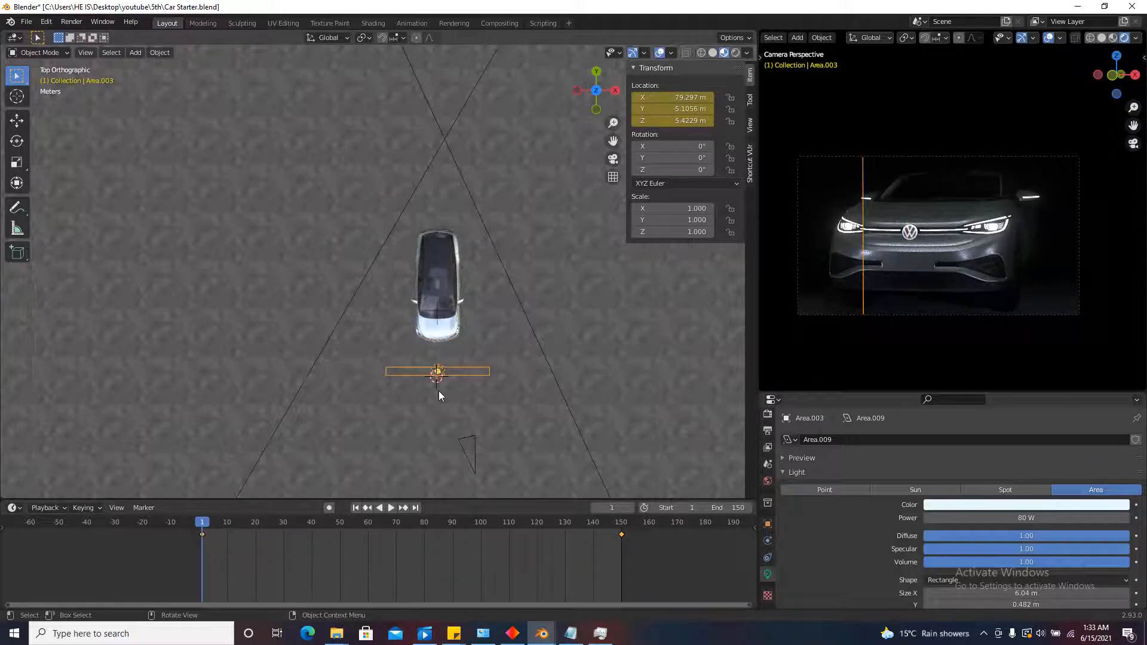
Duplicate the Area.003 light and place the copy about 0.94 m closer to the car along Y.
scroll(442, 374, "up", 4)
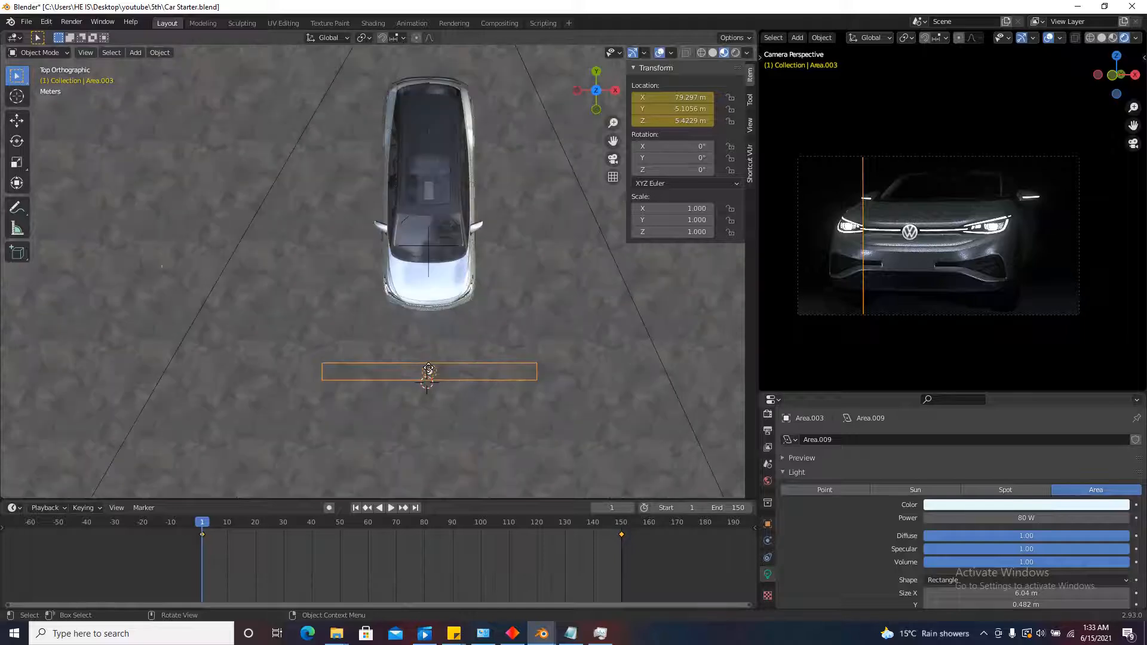
key("shift+d")
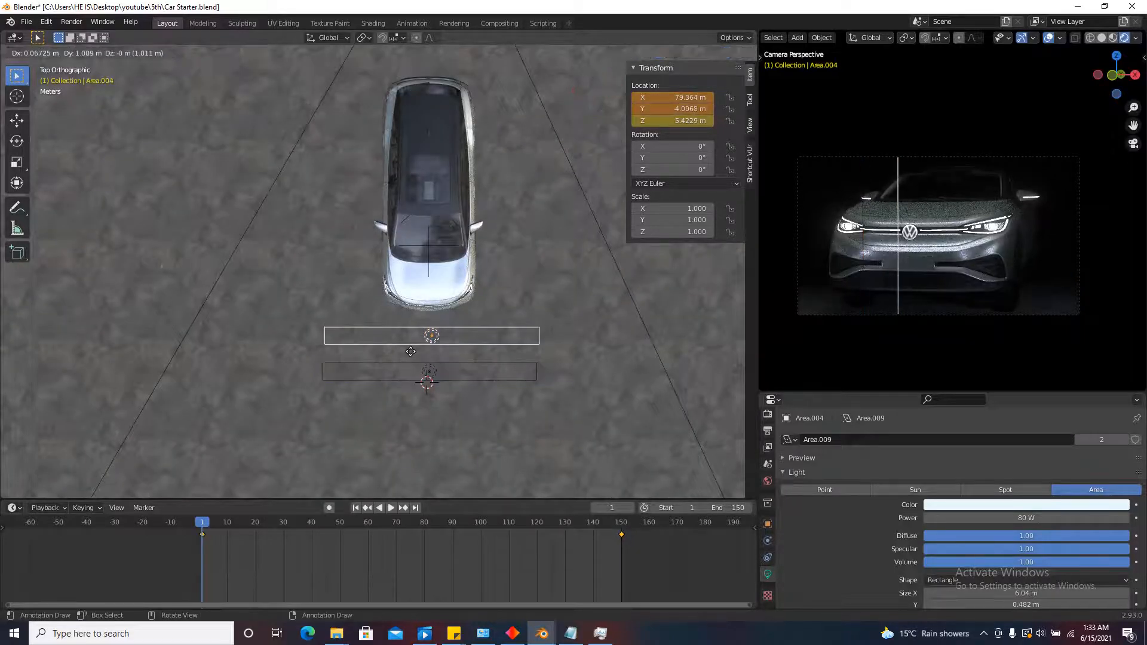
key("y")
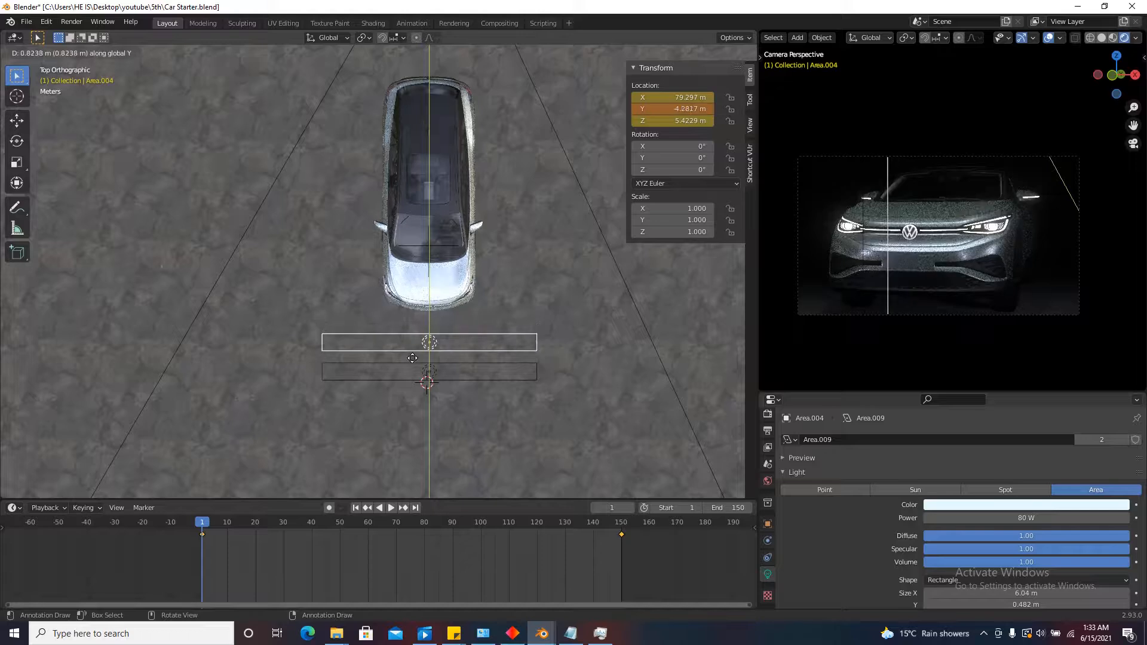
left_click(413, 354)
Parent the duplicated light Area.004 to the original Area.003 using Object (Keep Transform).
scroll(436, 372, "up", 3)
left_click(426, 378)
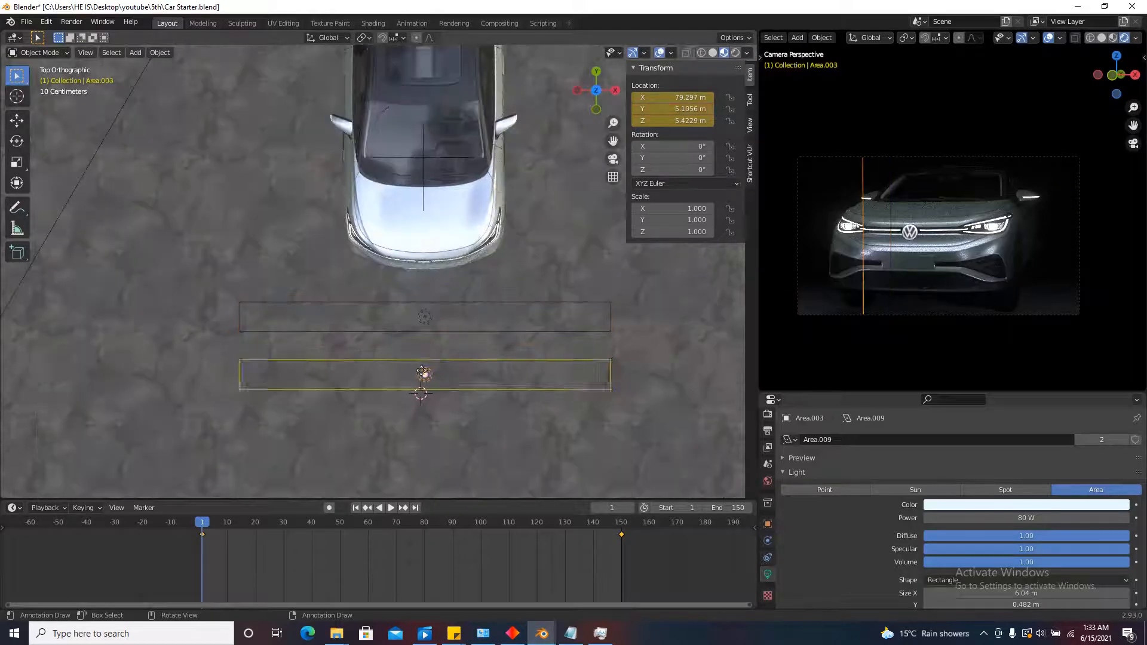
left_click(426, 320)
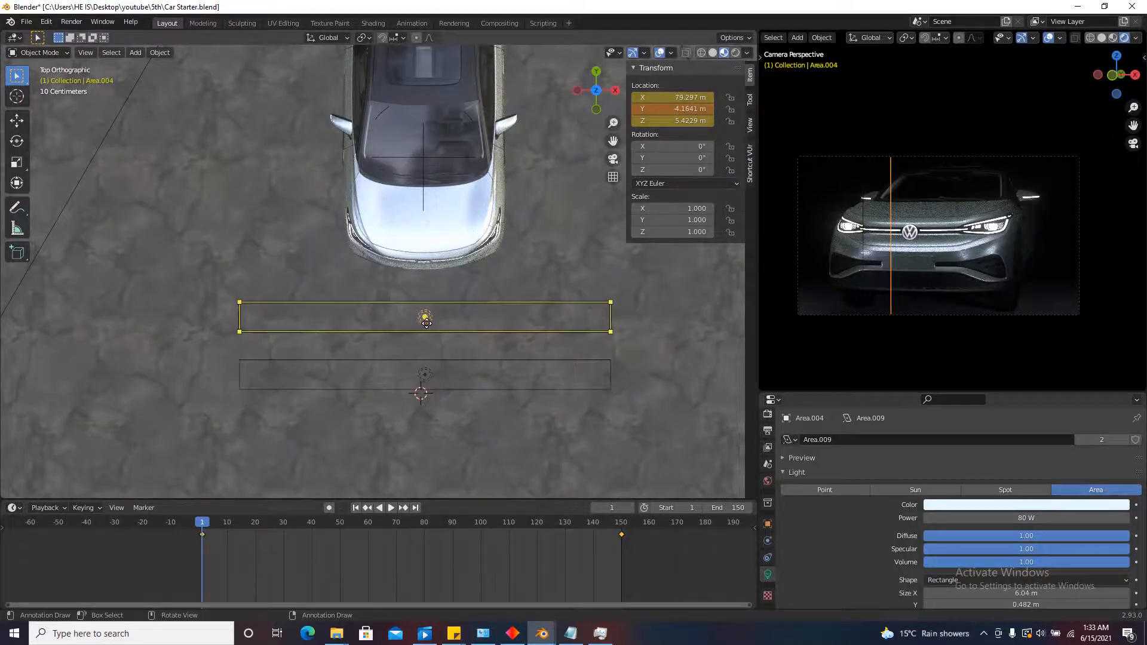
left_click(428, 375)
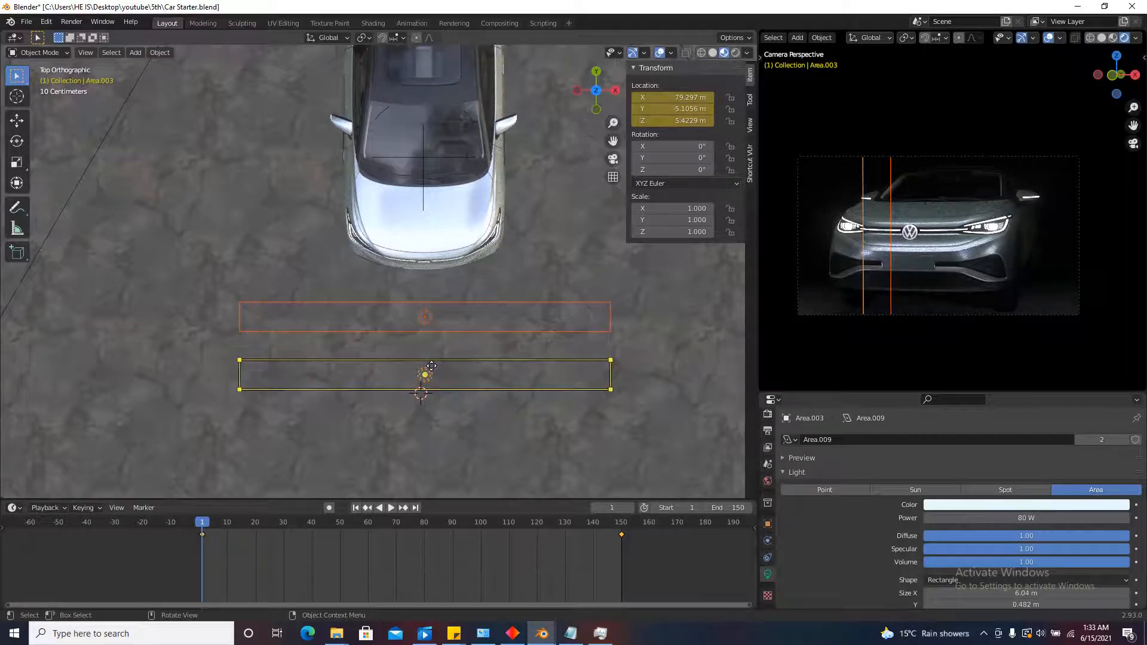
key("ctrl+p")
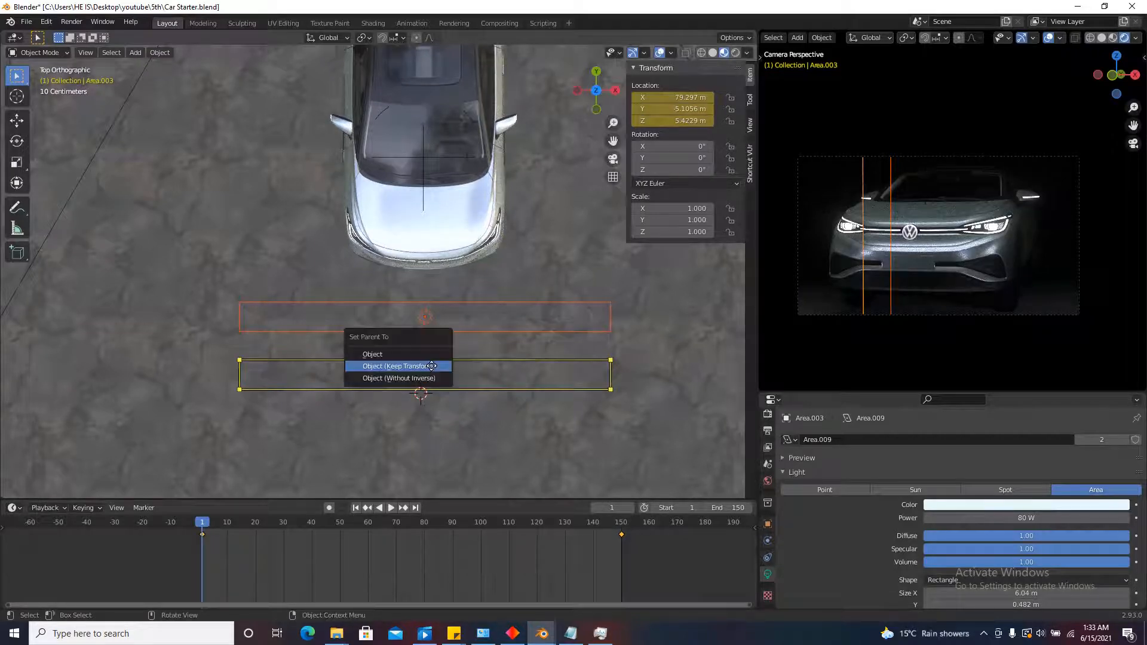
left_click(389, 367)
left_click(464, 417)
left_click(423, 381)
scroll(422, 378, "down", 4)
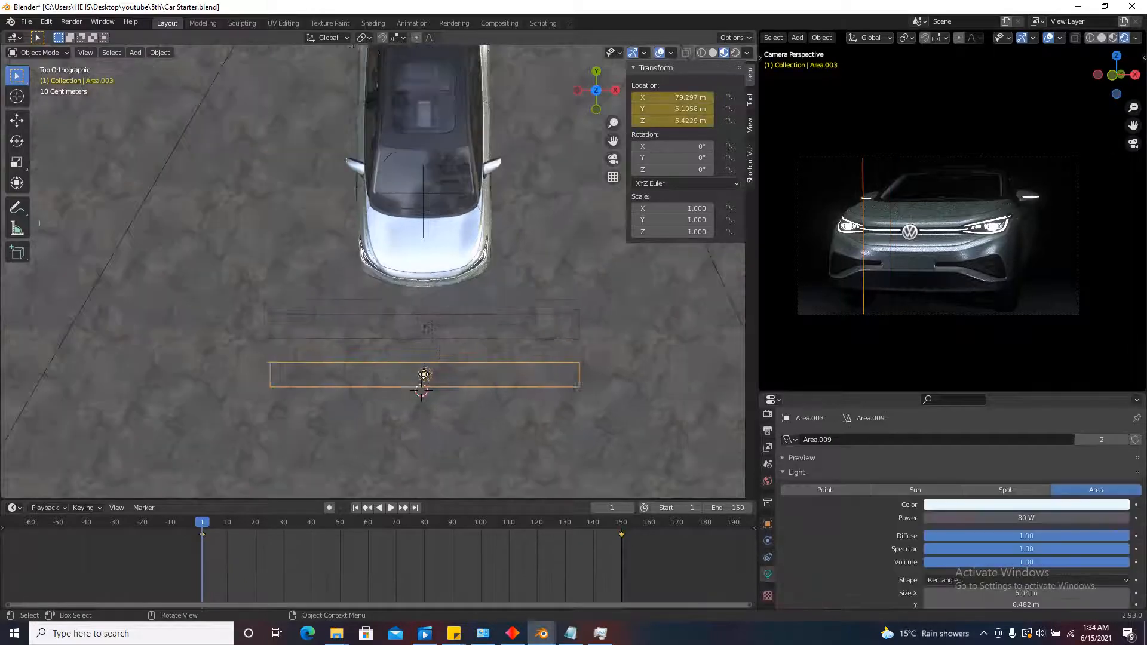
key("g")
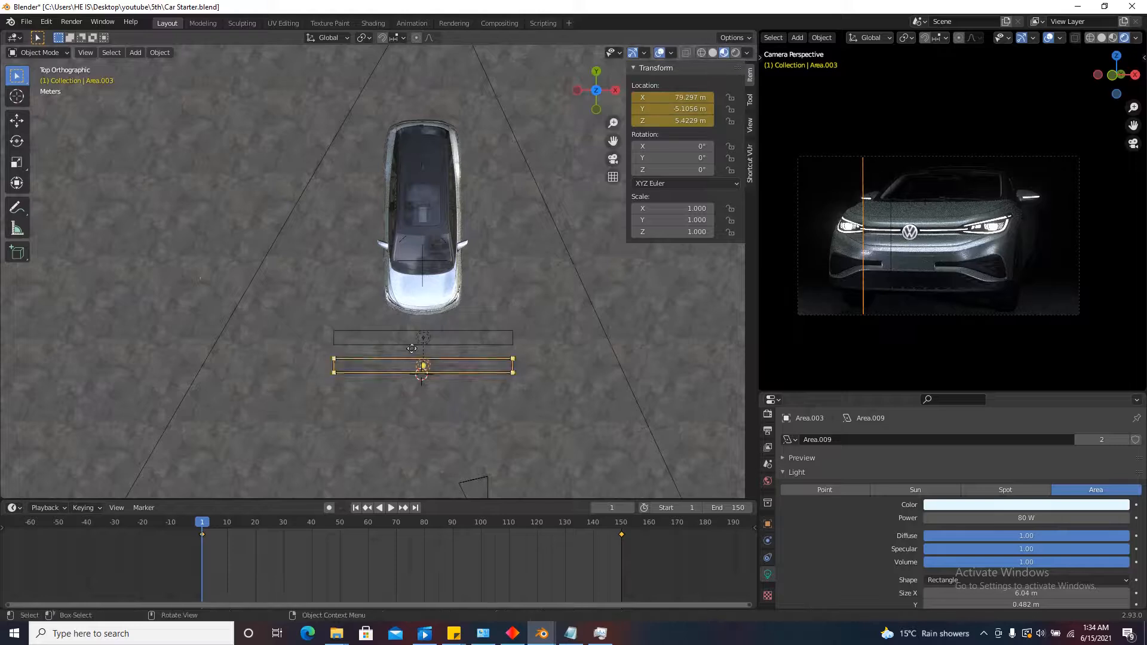
right_click(417, 357)
scroll(416, 356, "up", 2)
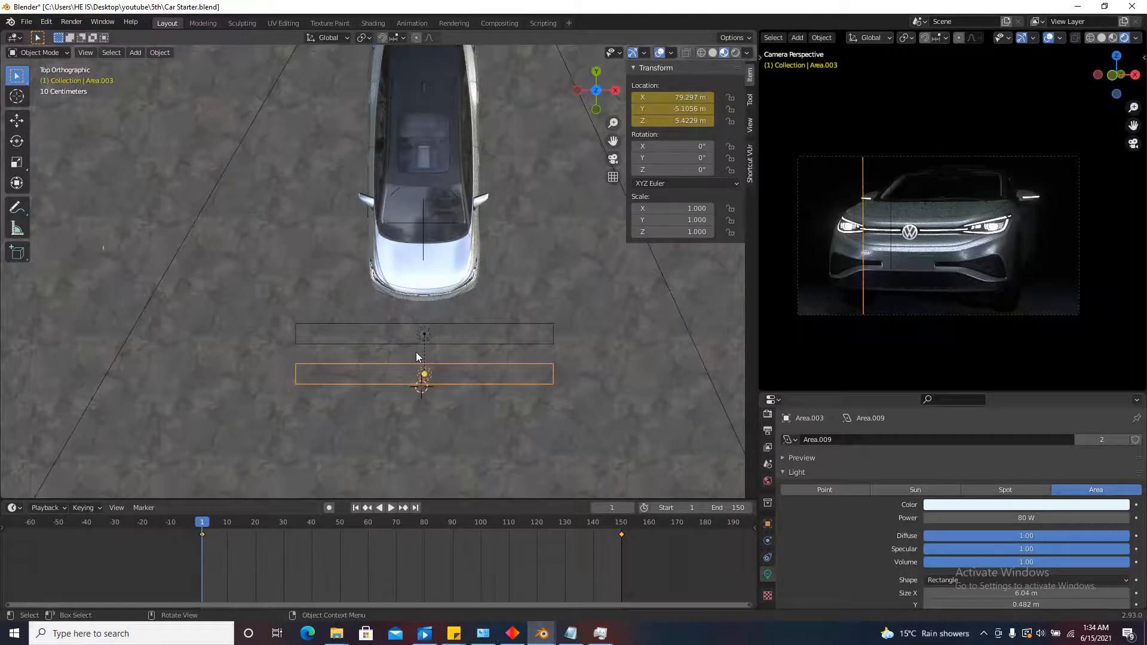
Play the animation to check the parented lights' motion, compare frames 1 and 150, and return to frame 1.
key("space")
scroll(416, 354, "down", 3)
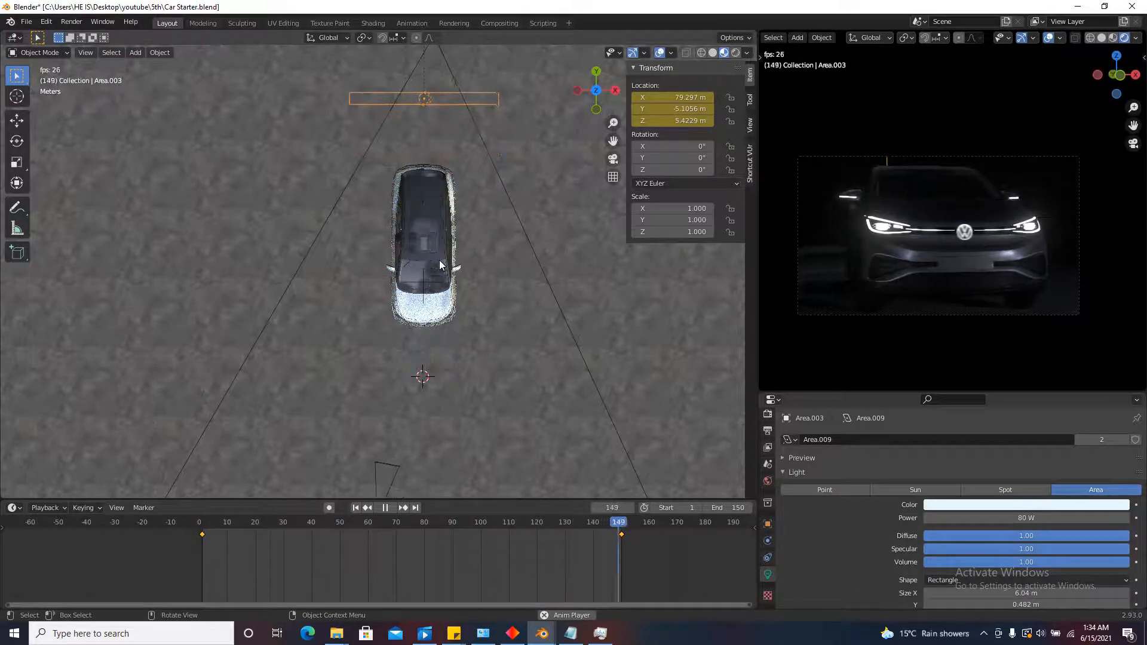
scroll(454, 311, "down", 3)
key("Escape")
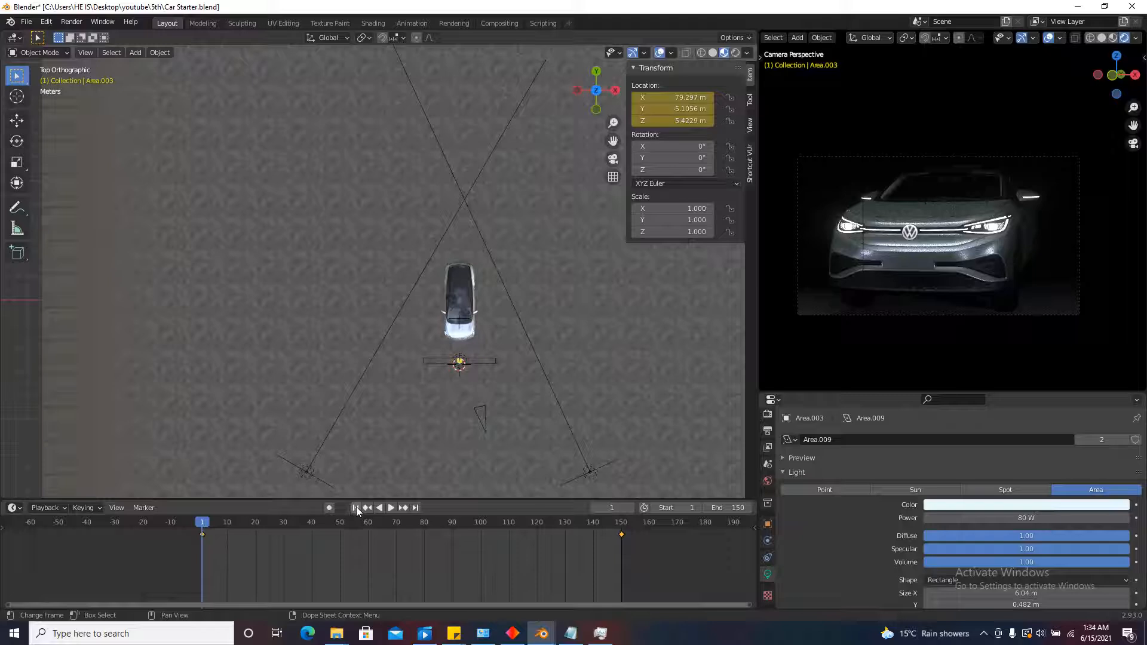
key("shift+Right")
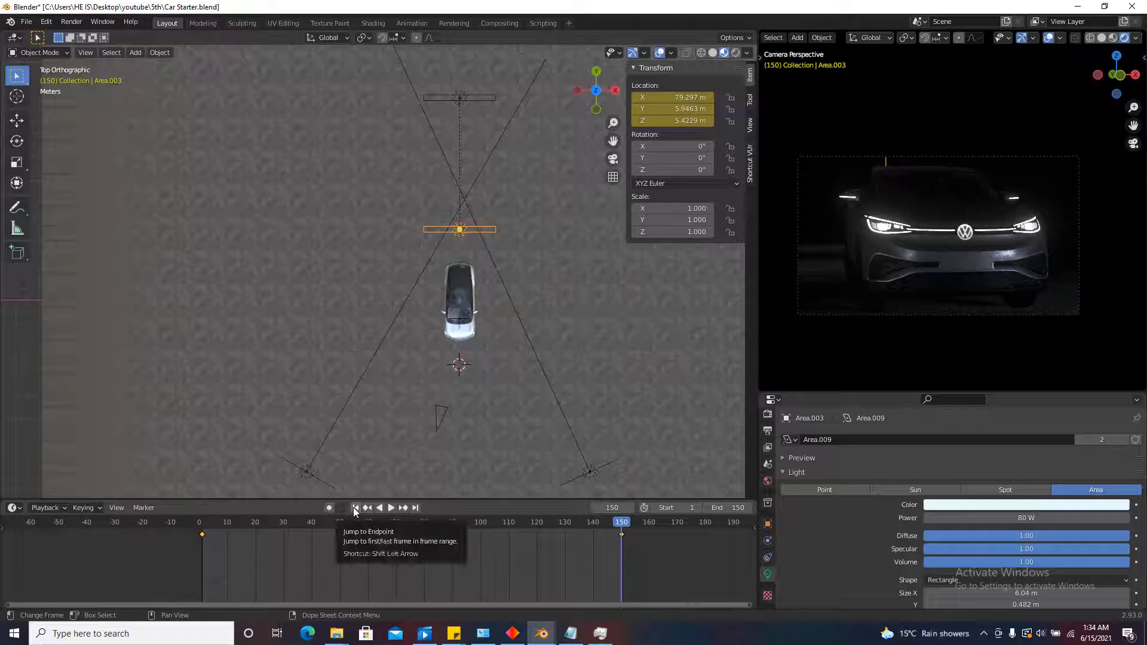
left_click(355, 508)
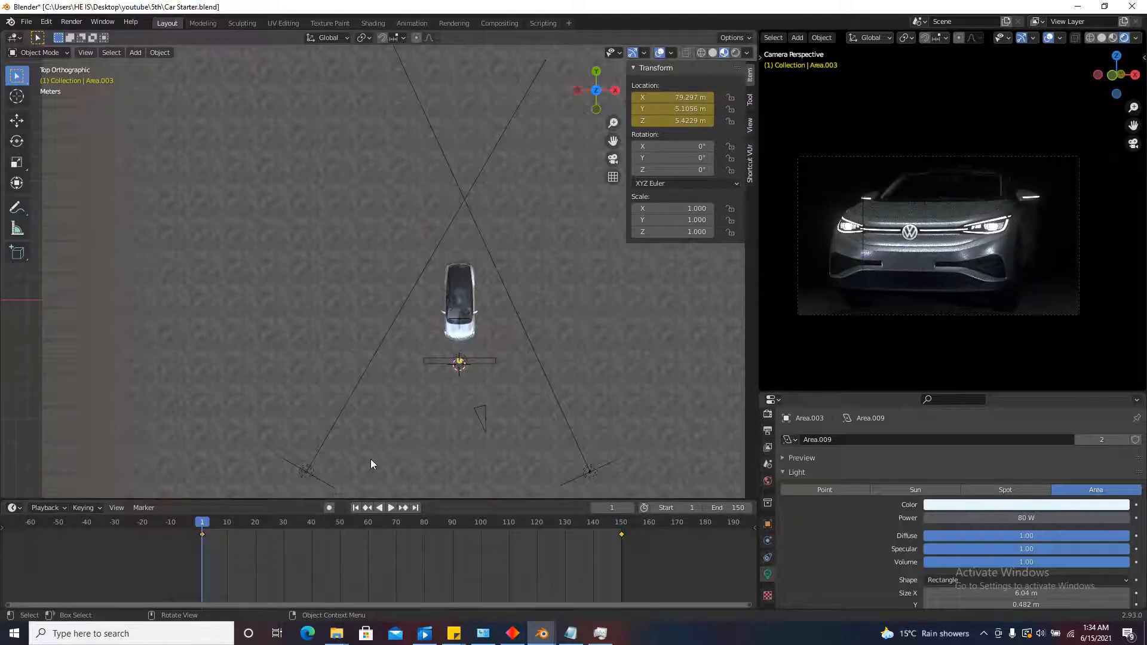
Parent the side light Area.001 to the opposite side light Area.002 with Keep Transform, leaving only Area.002 selected.
scroll(366, 286, "down", 4)
scroll(354, 357, "up", 3)
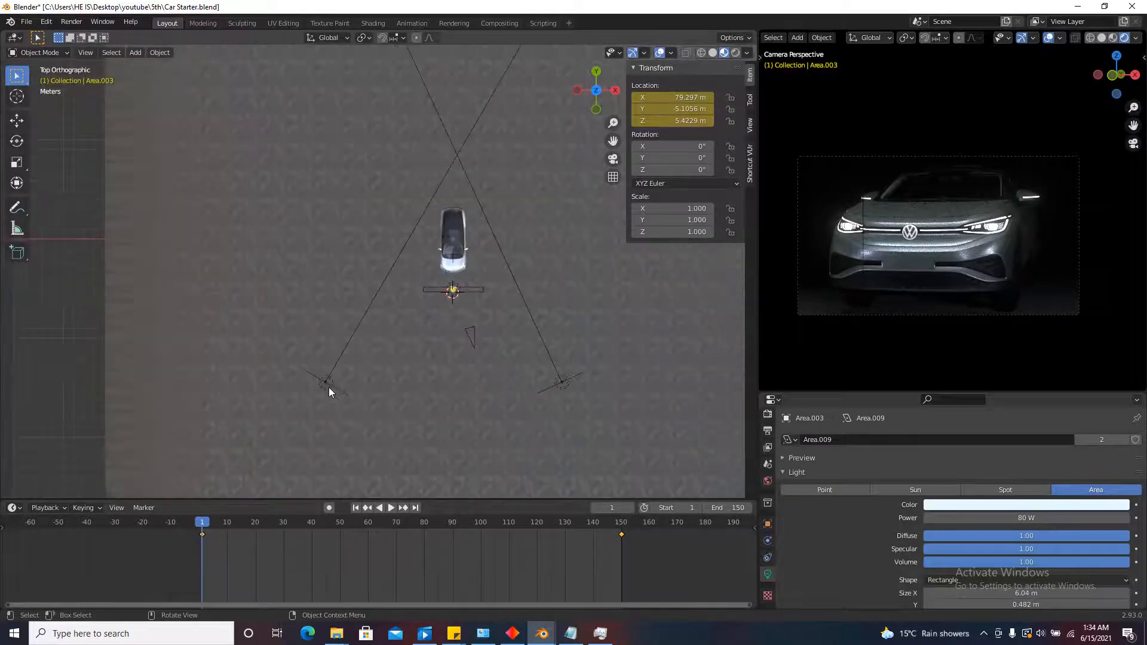
left_click(329, 386)
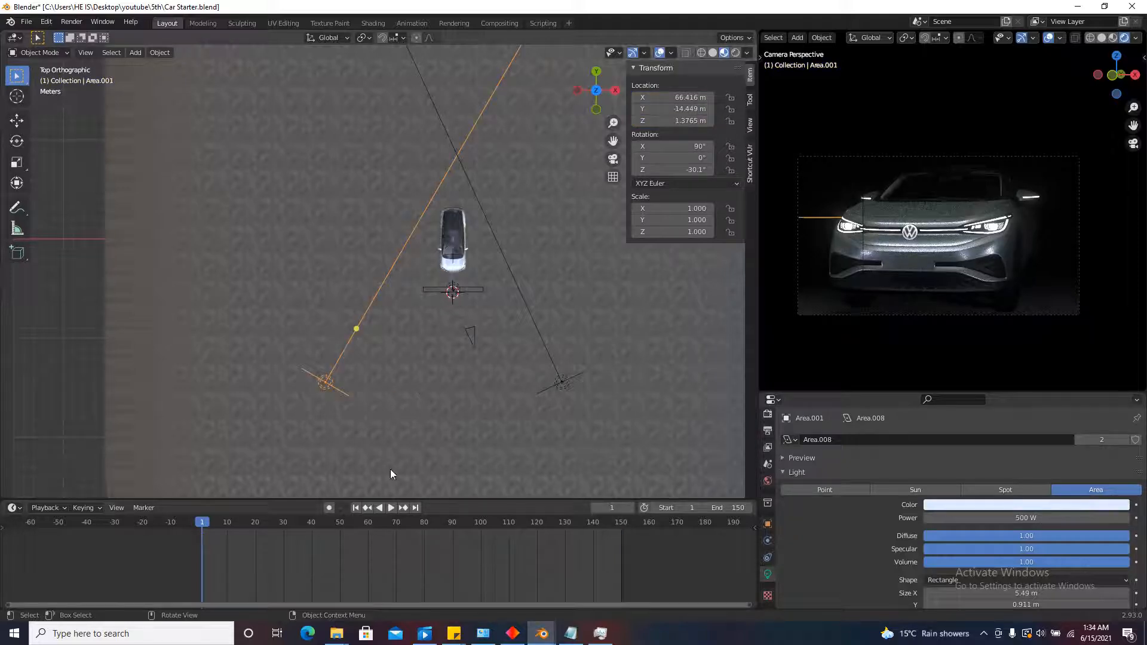
key("ctrl+z")
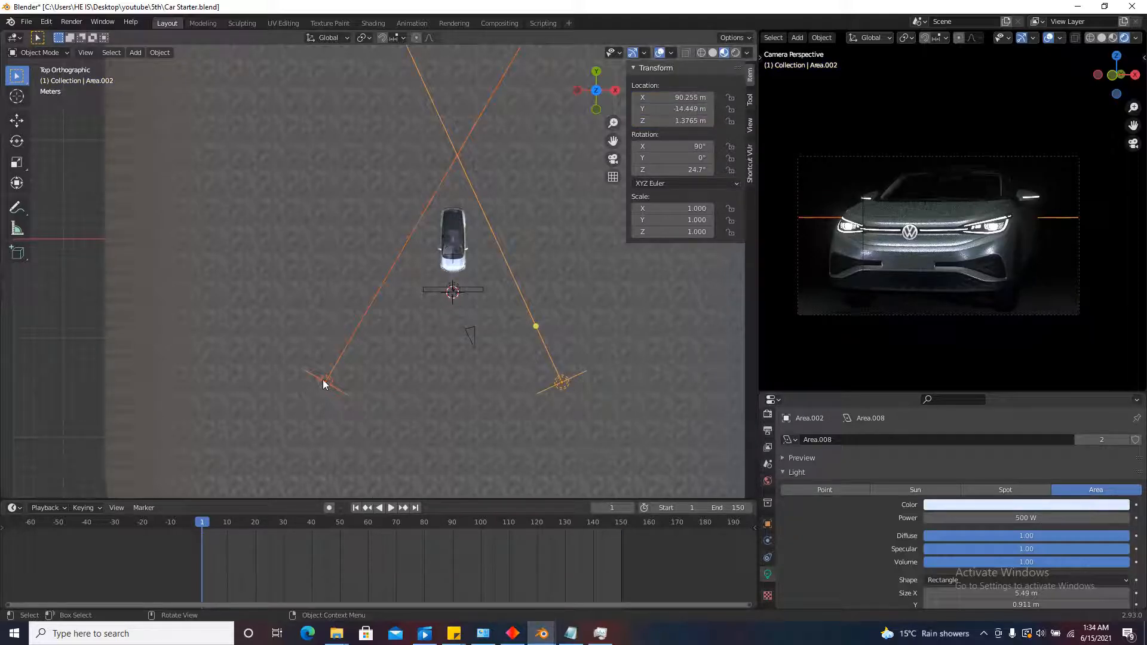
left_click(323, 382)
left_click(561, 385, "shift")
key("ctrl+p")
left_click(563, 386)
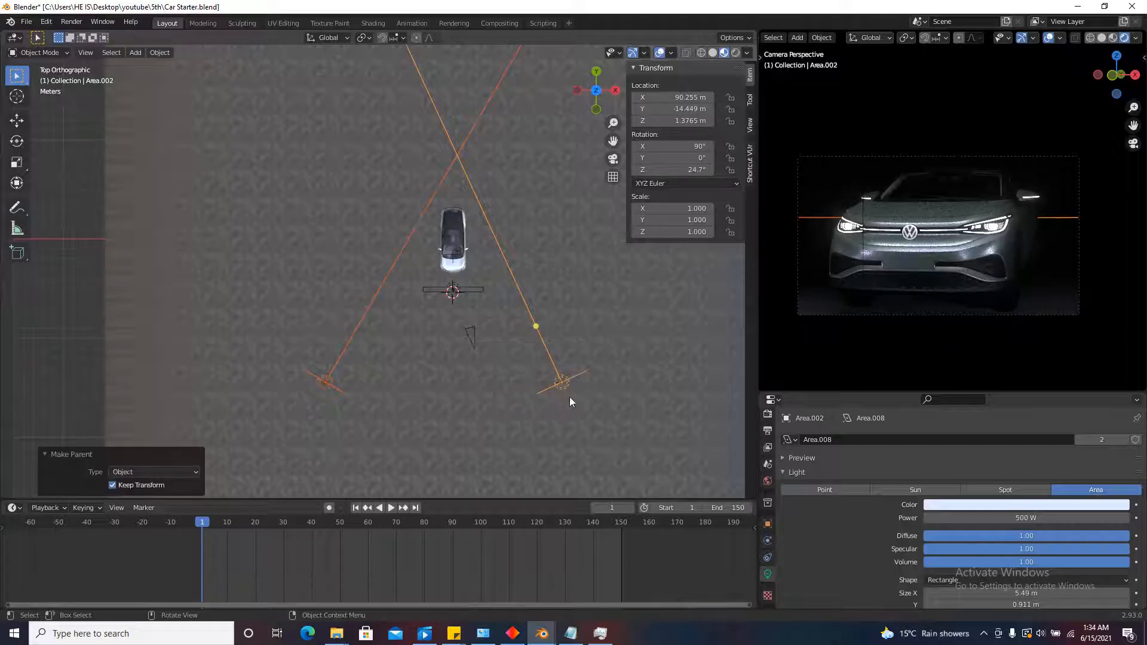
left_click(569, 397)
left_click(564, 382)
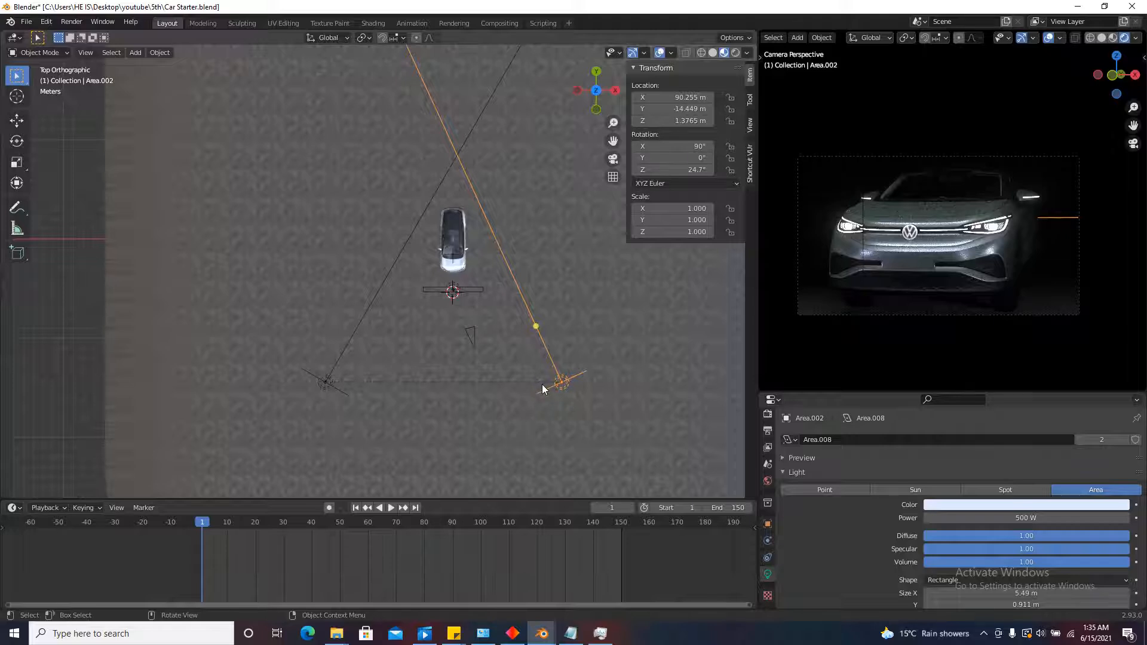
key("g")
key("y")
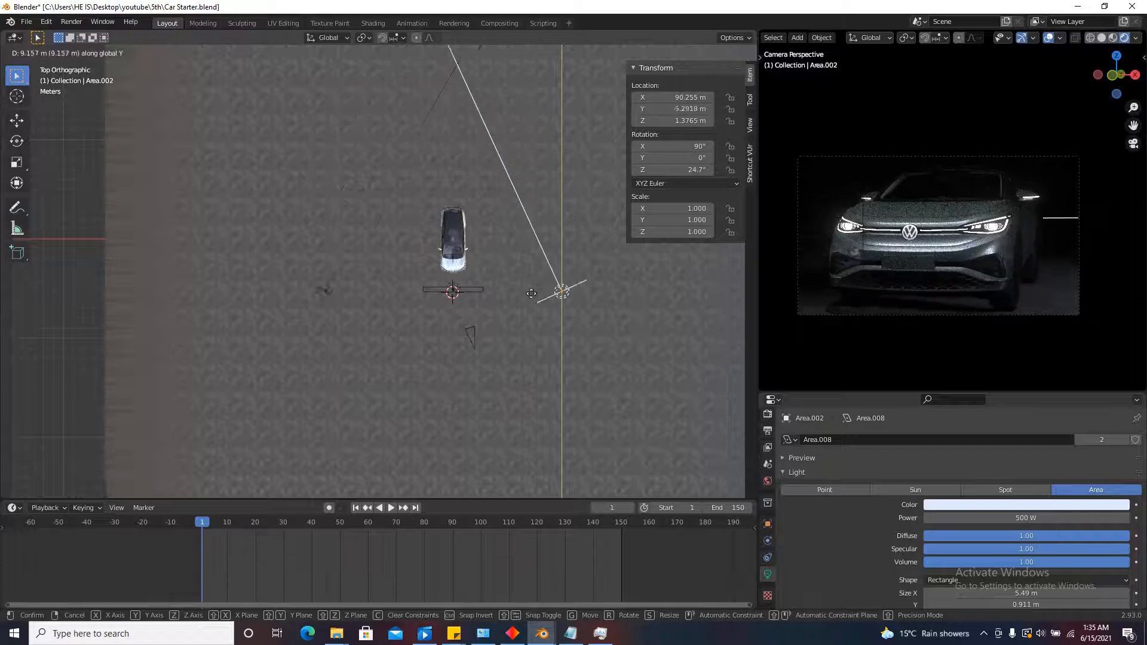
left_click(537, 316)
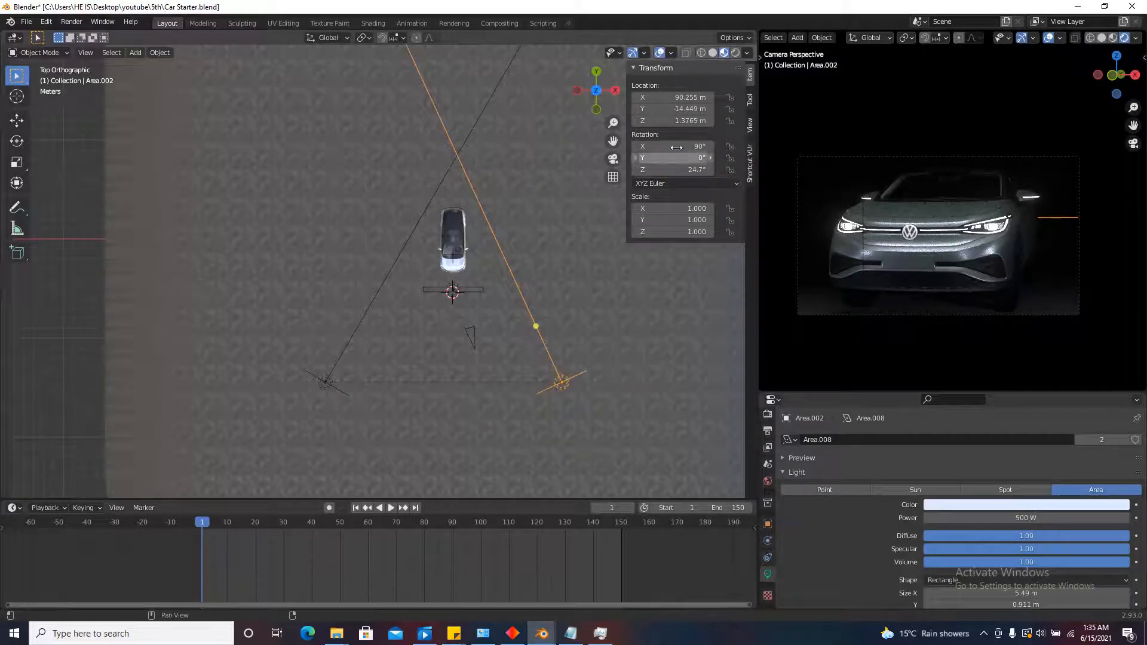
key("g")
key("y")
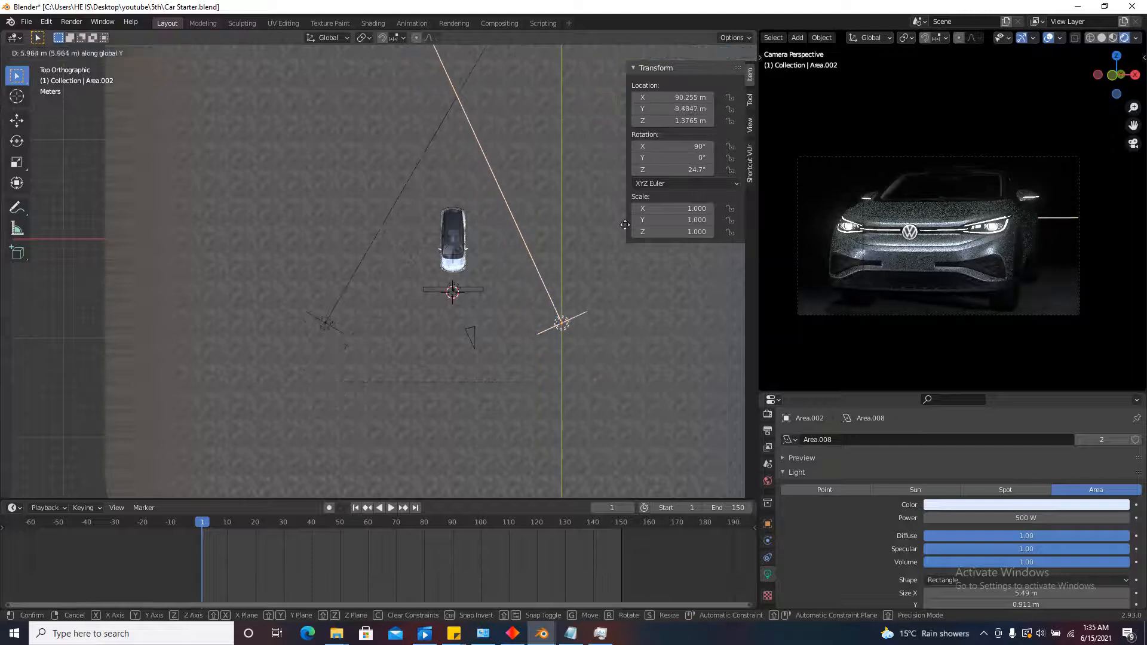
right_click(625, 313)
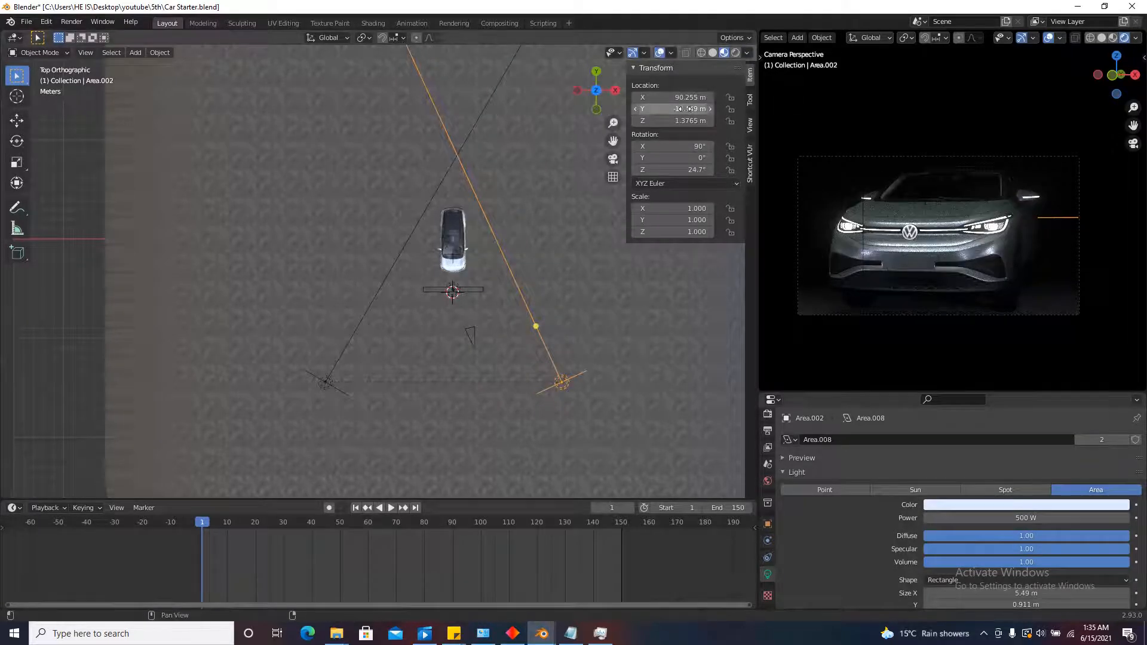
Keyframe Area.002's location at frame 1, and at frame 150 move it about 4.94 m along negative Y.
key("i")
left_click(669, 97)
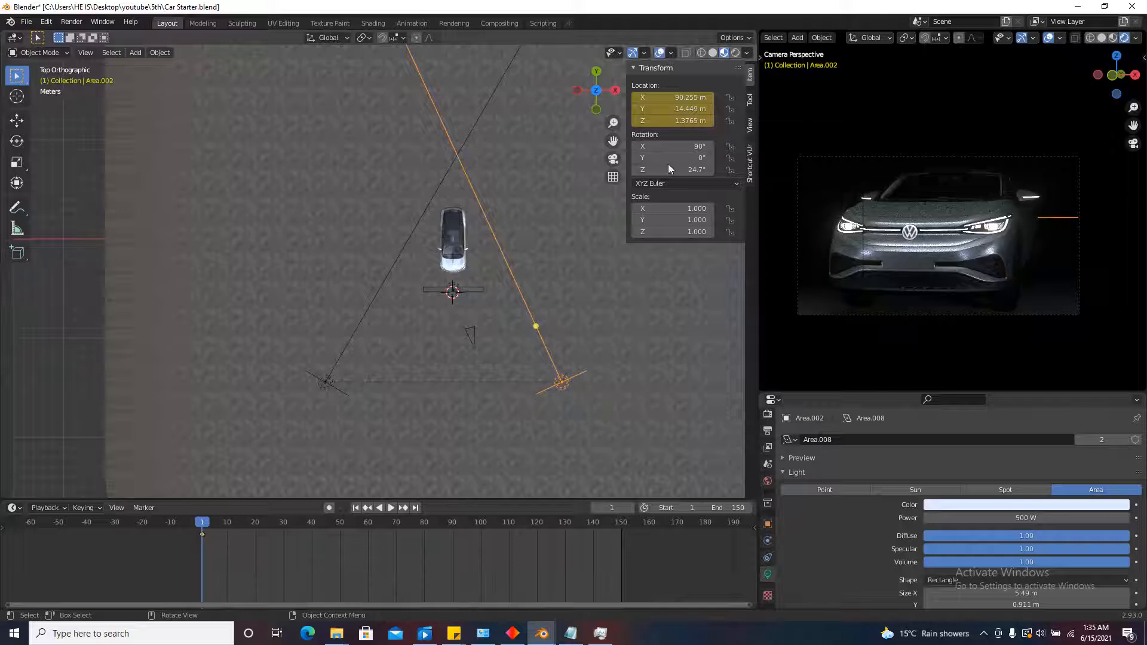
left_click(416, 507)
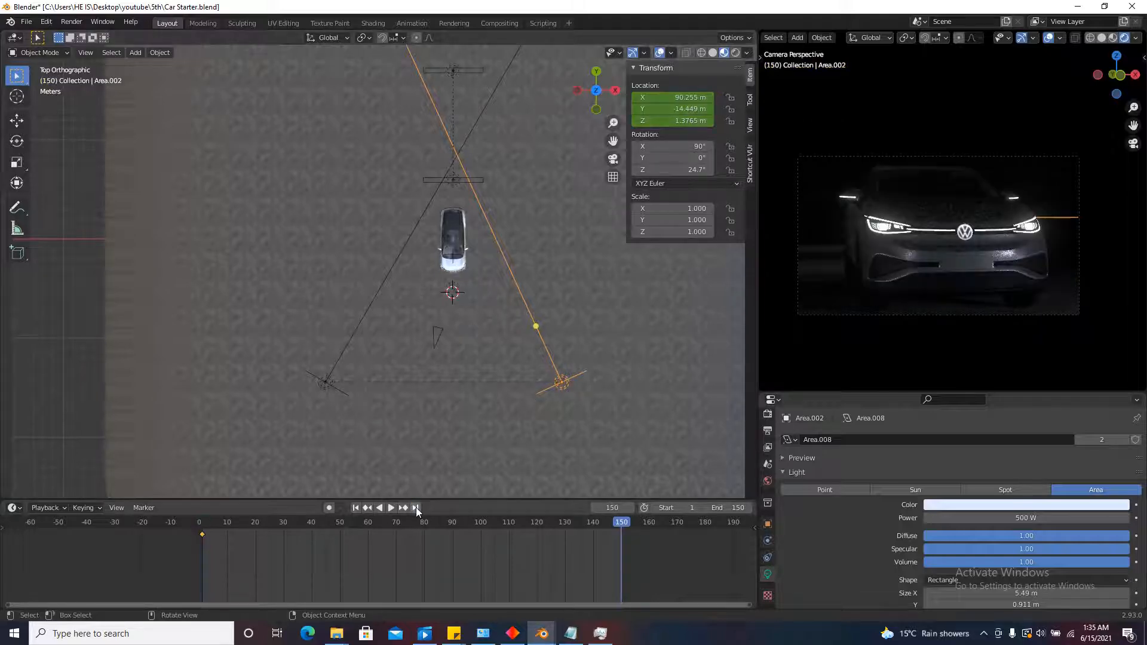
key("g")
key("y")
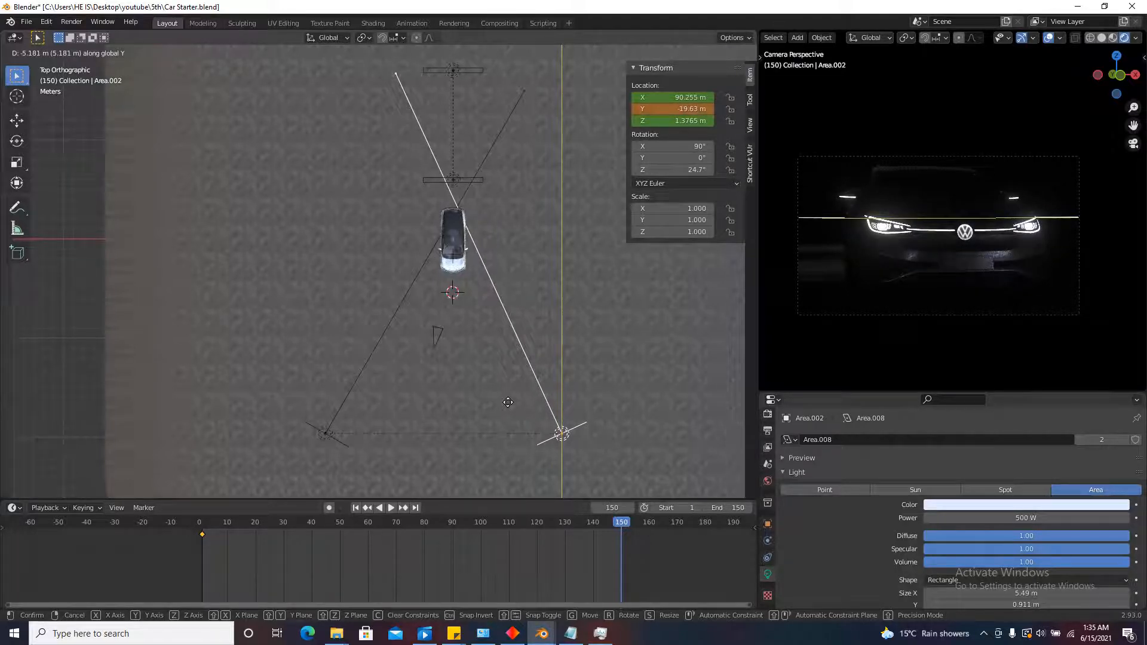
left_click(508, 404)
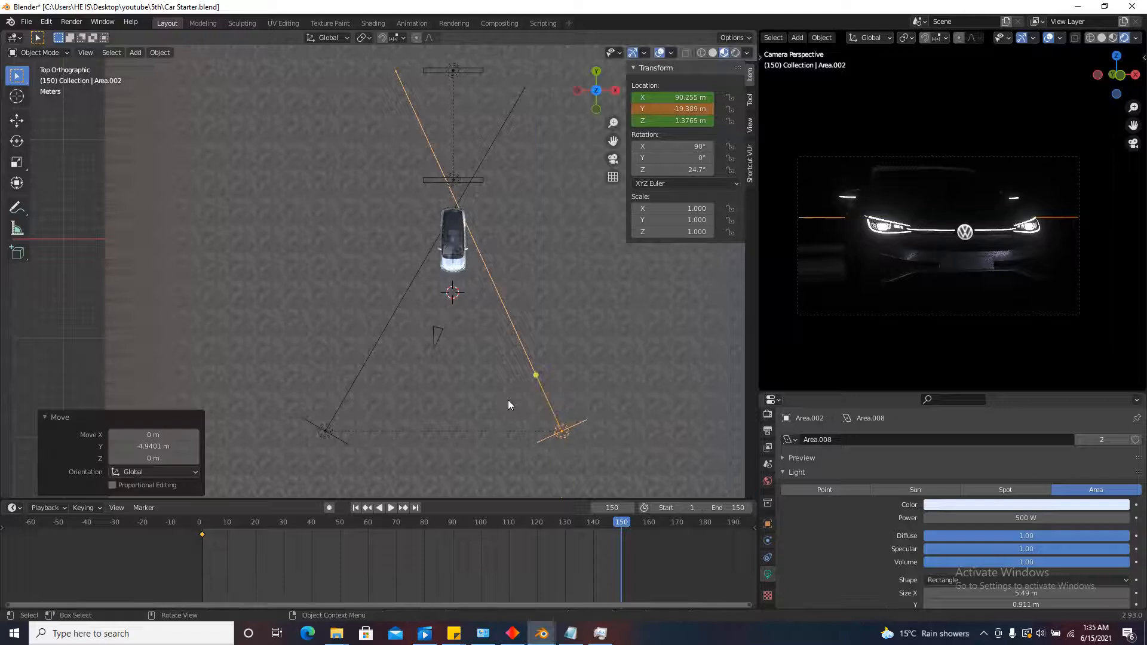
Keyframe Area.002's location at frame 150.
right_click(666, 105)
left_click(663, 104)
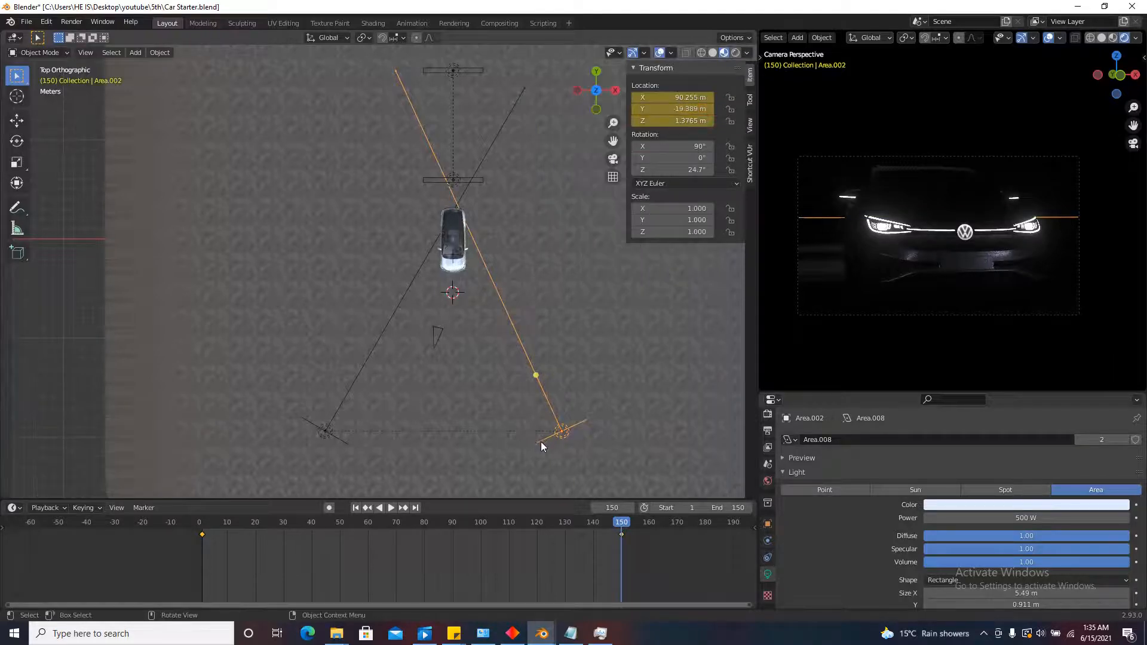
right_click(400, 542)
key("Escape")
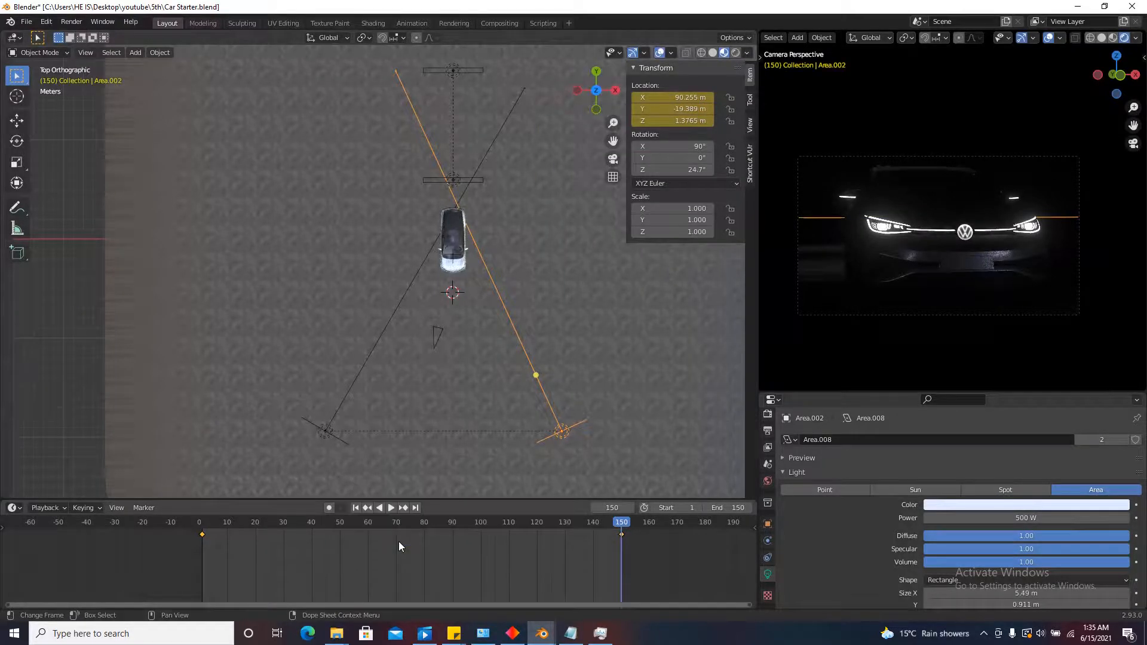
Play the animation from frame 1 to check the side lights' motion, and return to frame 1.
left_click(355, 508)
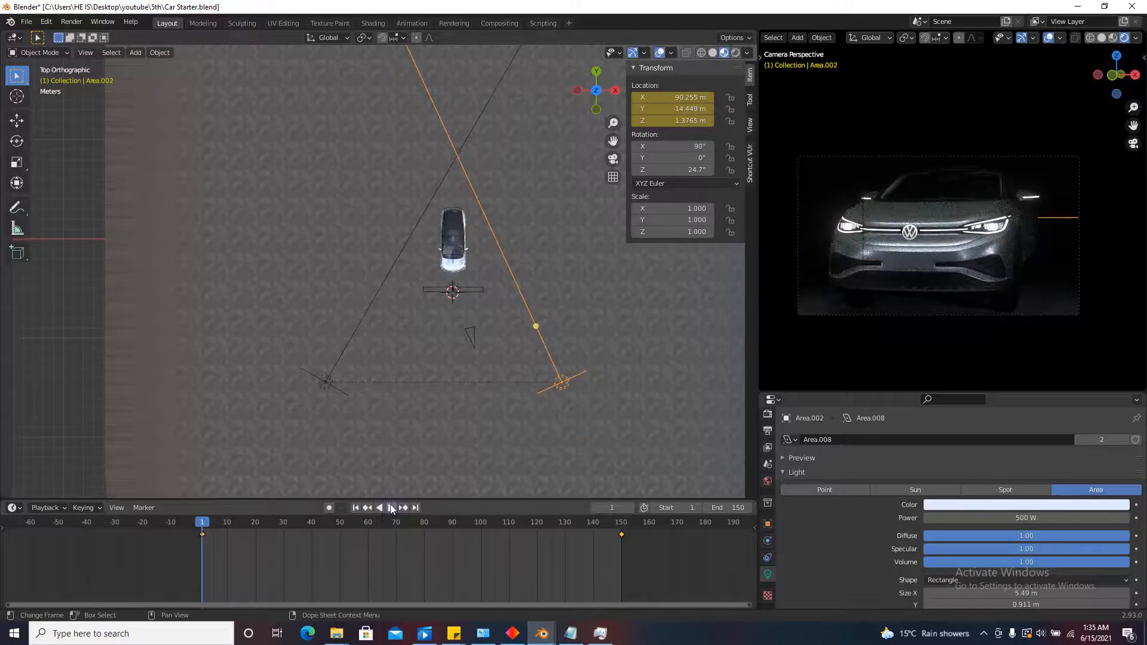
left_click(391, 508)
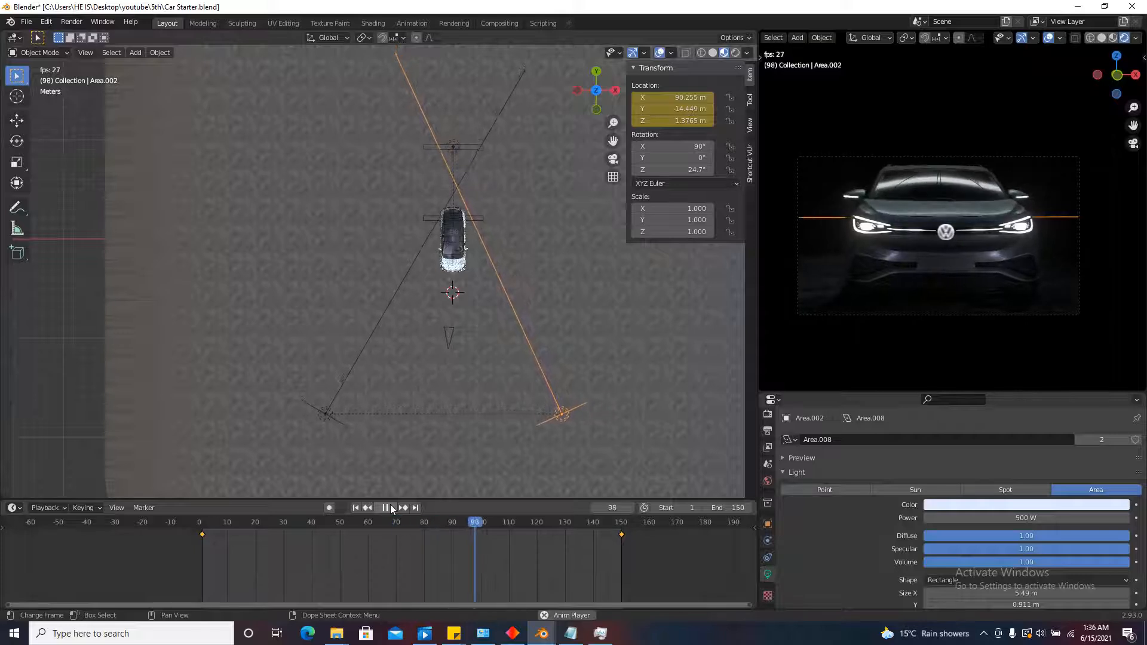
left_click(391, 509)
key("shift+Left")
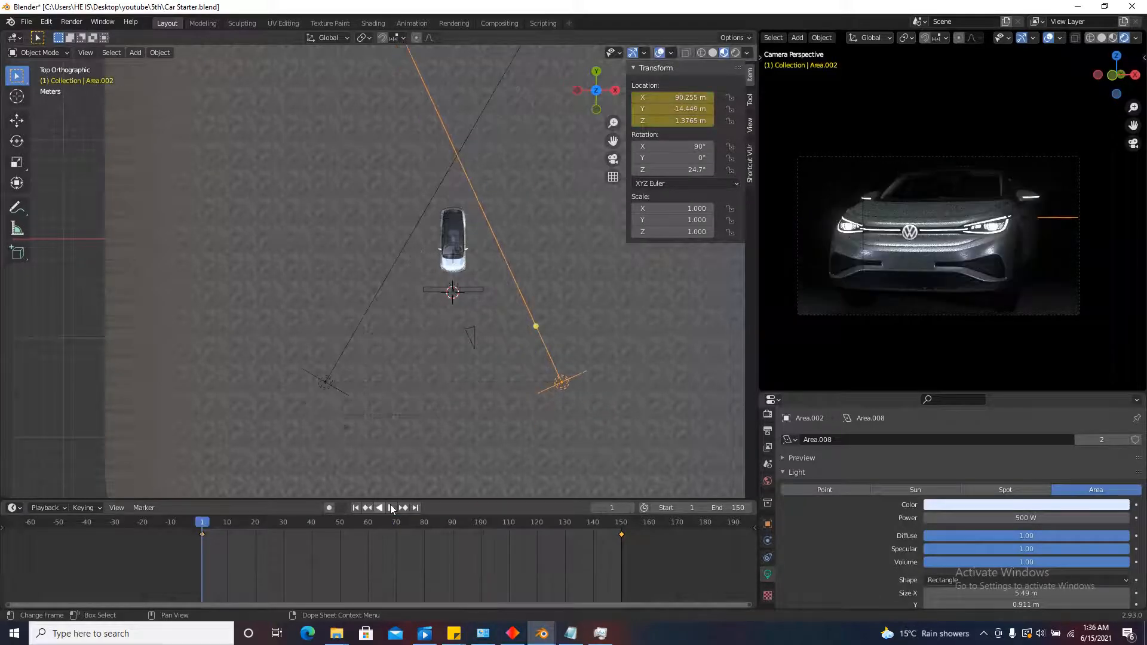
Duplicate both parented side lights Area.001 and Area.002 about 78.25 m along X, onto the neighbouring car's set.
scroll(259, 360, "down", 6)
scroll(507, 377, "up", 2)
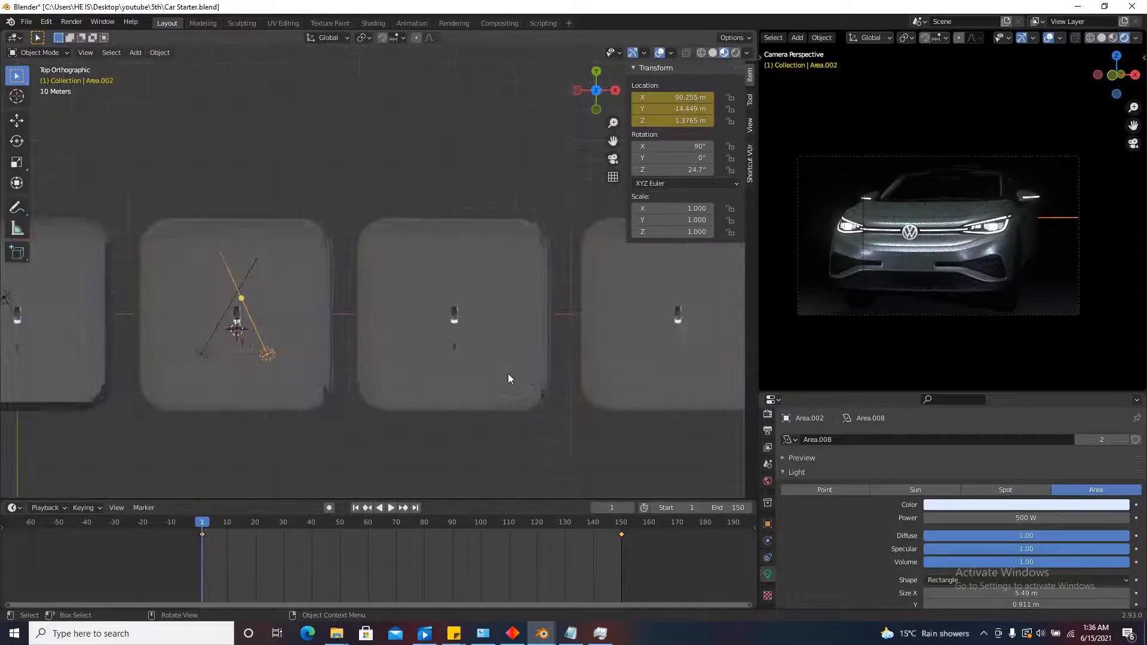
scroll(179, 361, "up", 5)
left_click(235, 350)
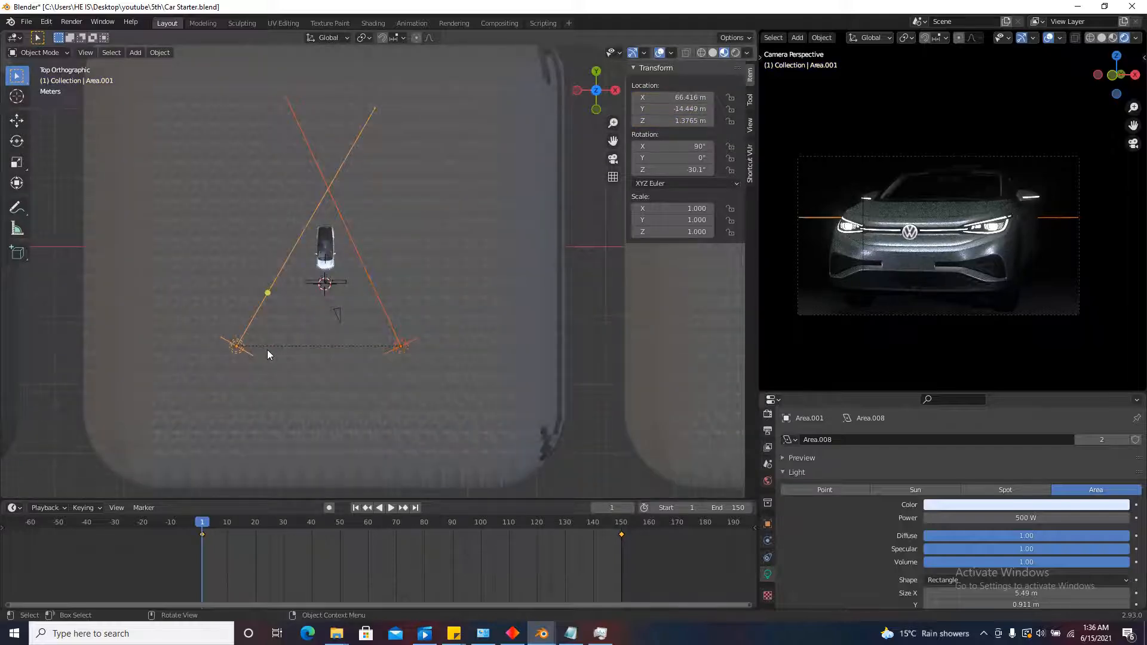
scroll(178, 273, "down", 4)
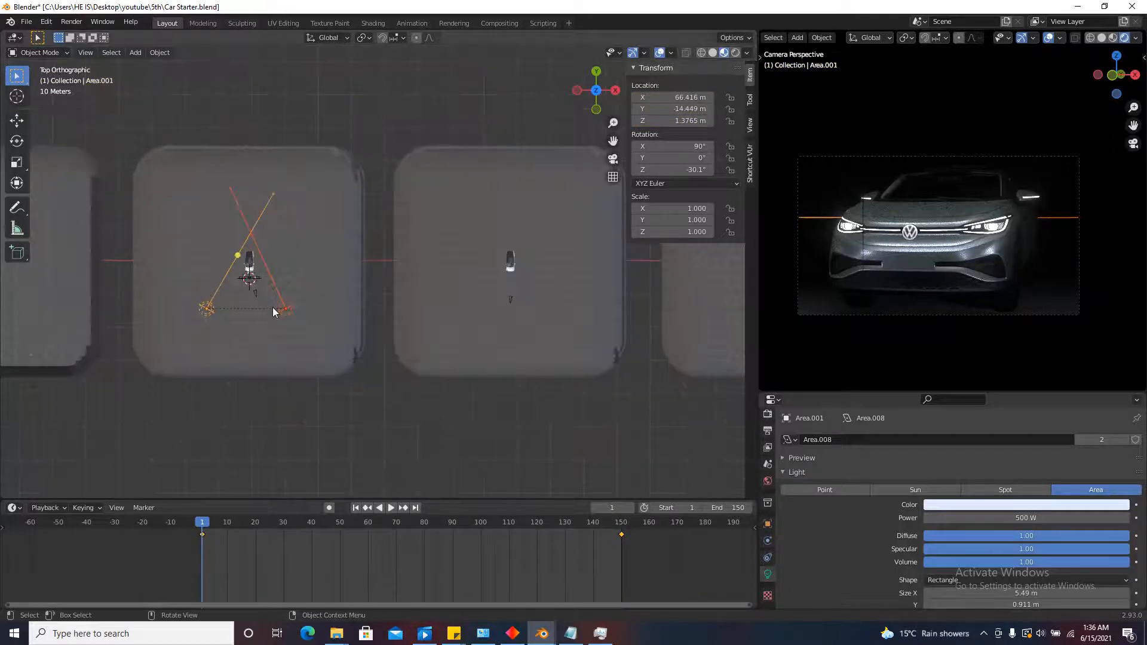
key("shift")
key("shift+d")
key("x")
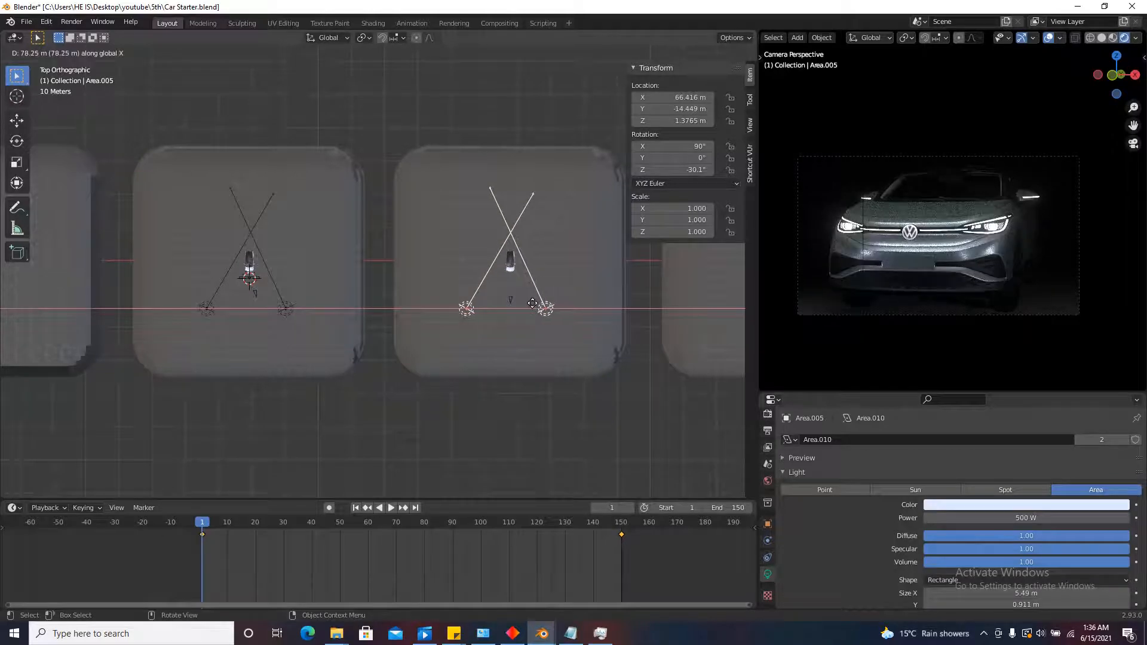
left_click(532, 303)
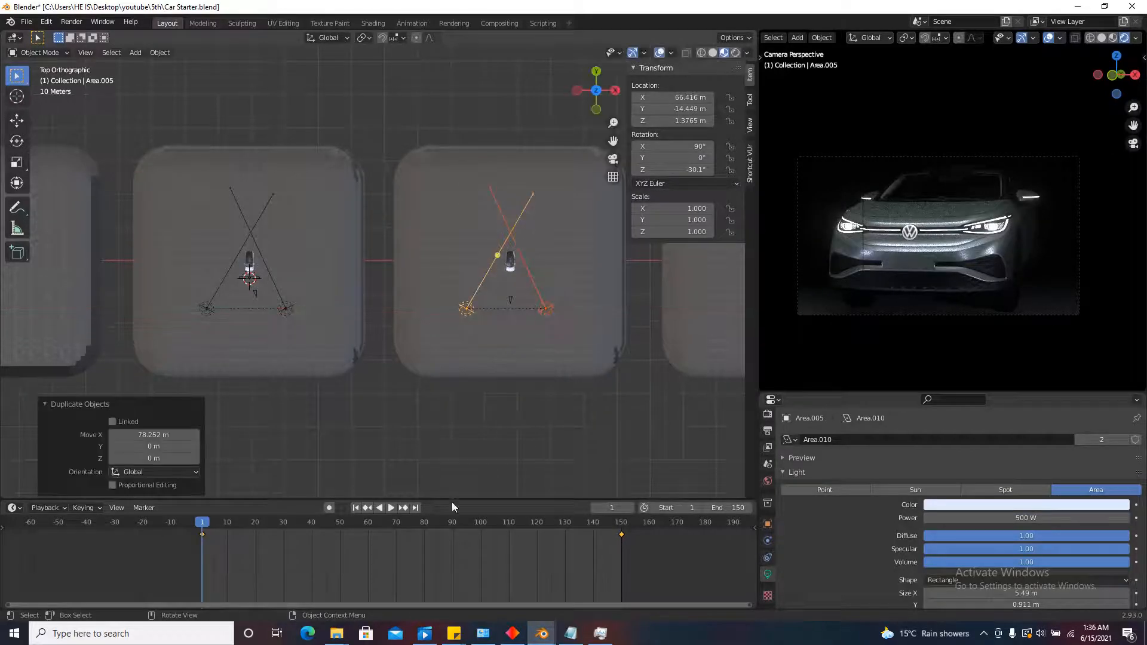
Delete the location keyframes at frames 1 and 150 from the duplicated side light Area.006, and select its child Area.005.
left_click(574, 395)
left_click(547, 308)
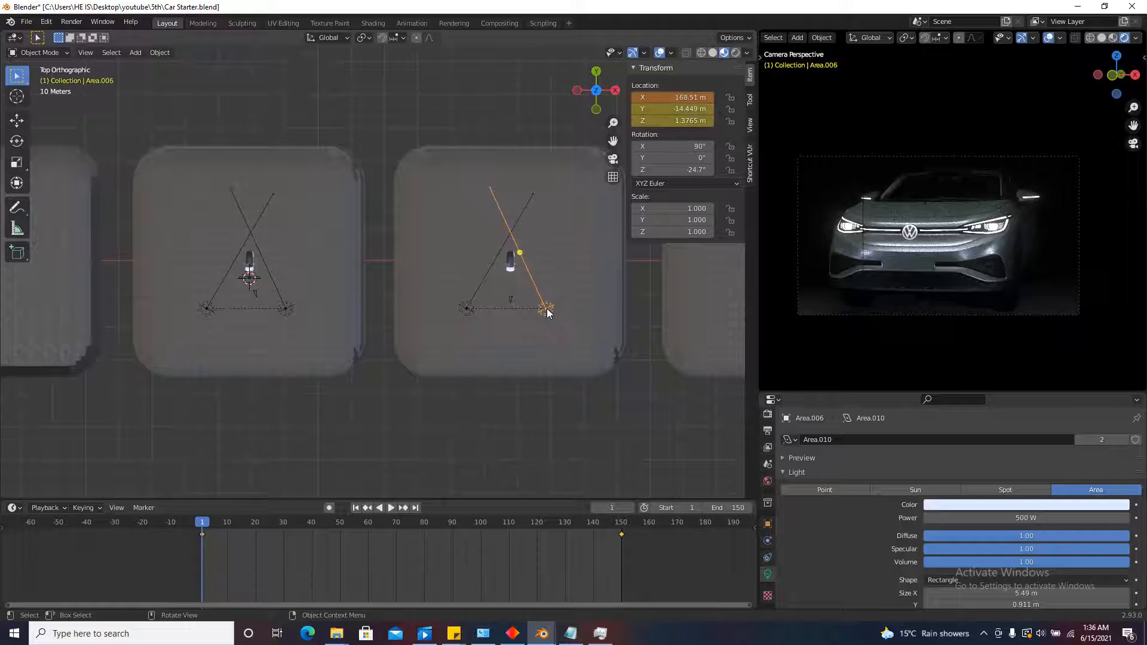
key("x")
left_click(554, 547)
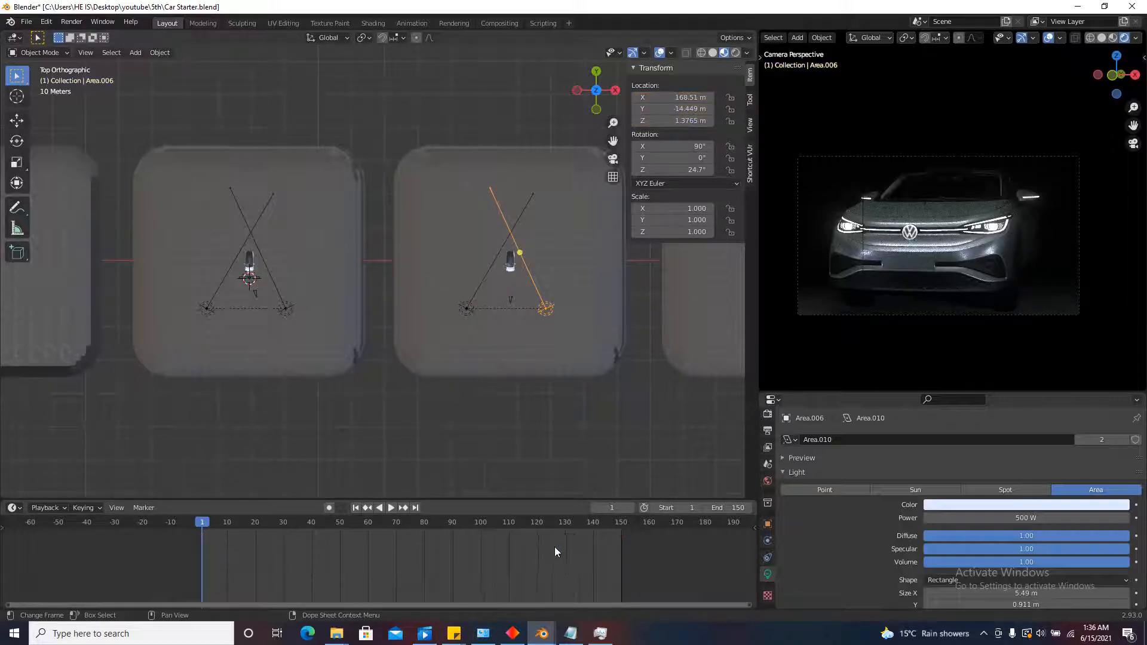
left_click(512, 392)
left_click(462, 306)
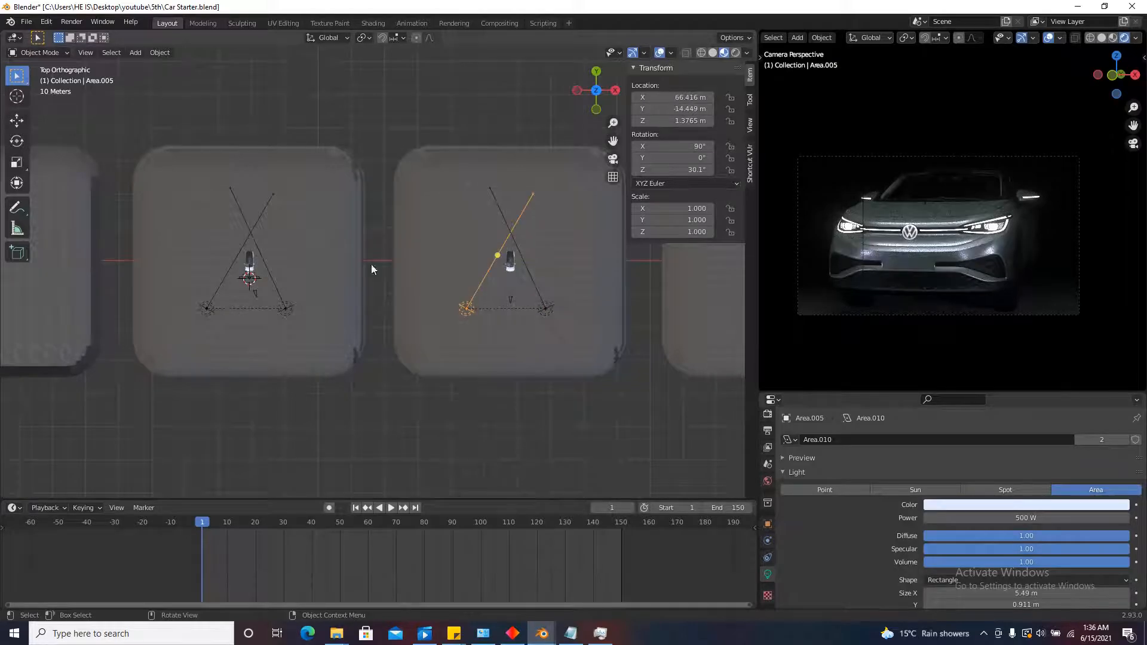
scroll(237, 276, "up", 4)
scroll(251, 272, "up", 4)
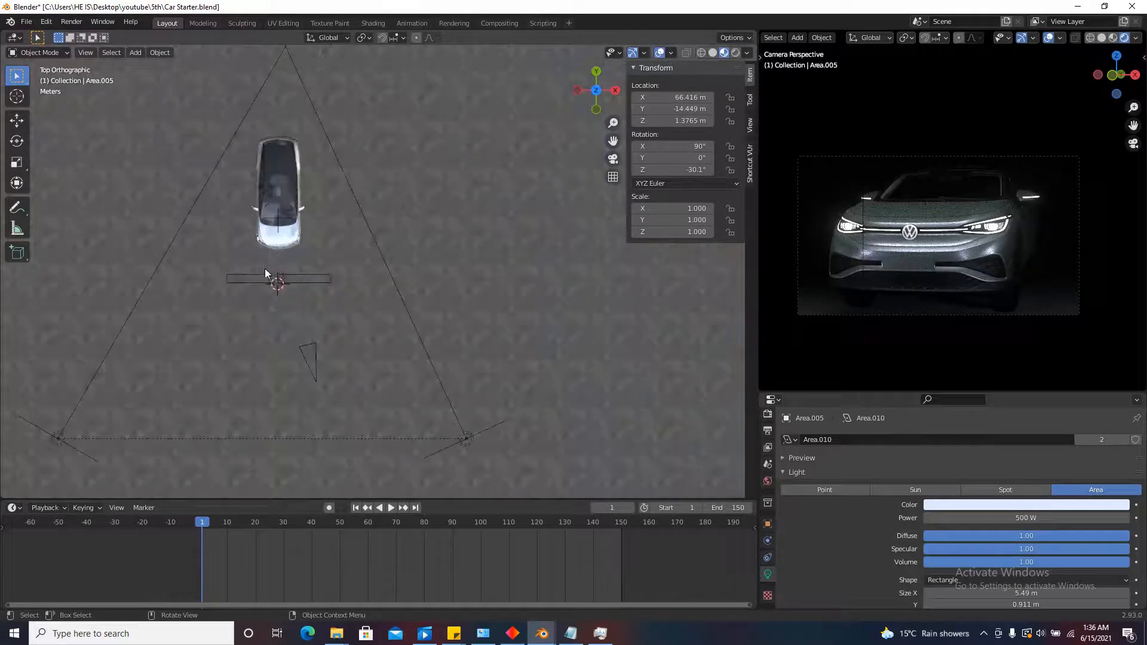
left_click(302, 278)
key("g")
left_click(310, 270)
scroll(256, 306, "down", 4)
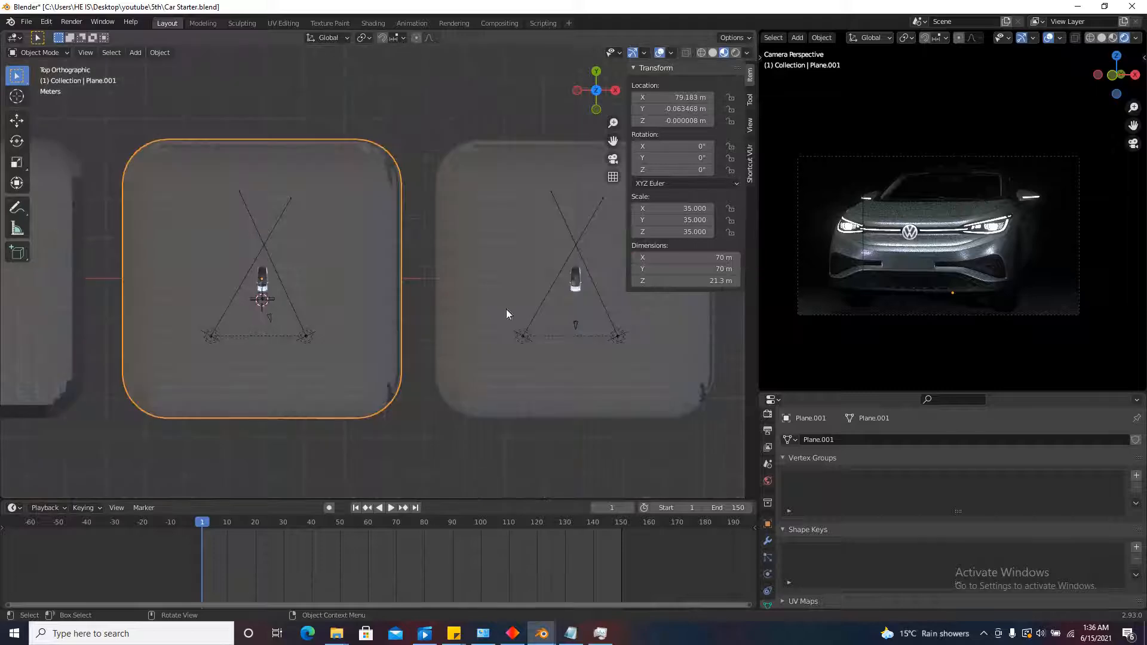
Add an area light at the 3D cursor in front of the neighbouring set's car and set its shape to Rectangle.
scroll(582, 298, "up", 4)
scroll(474, 307, "down", 5)
scroll(545, 307, "up", 4)
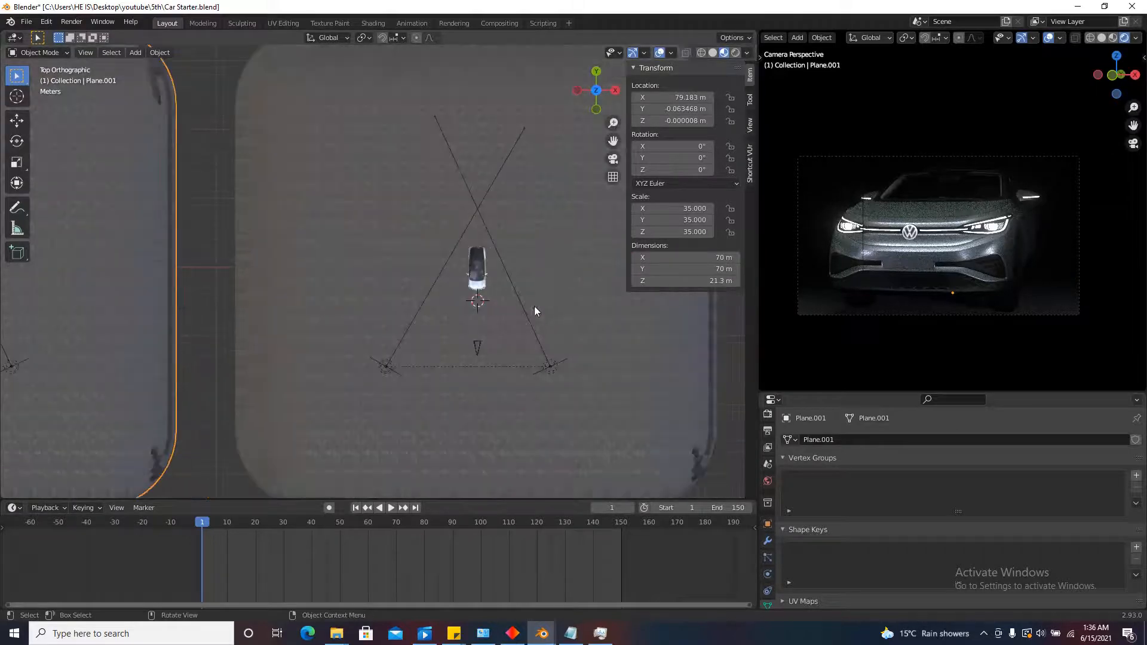
key("shift+a")
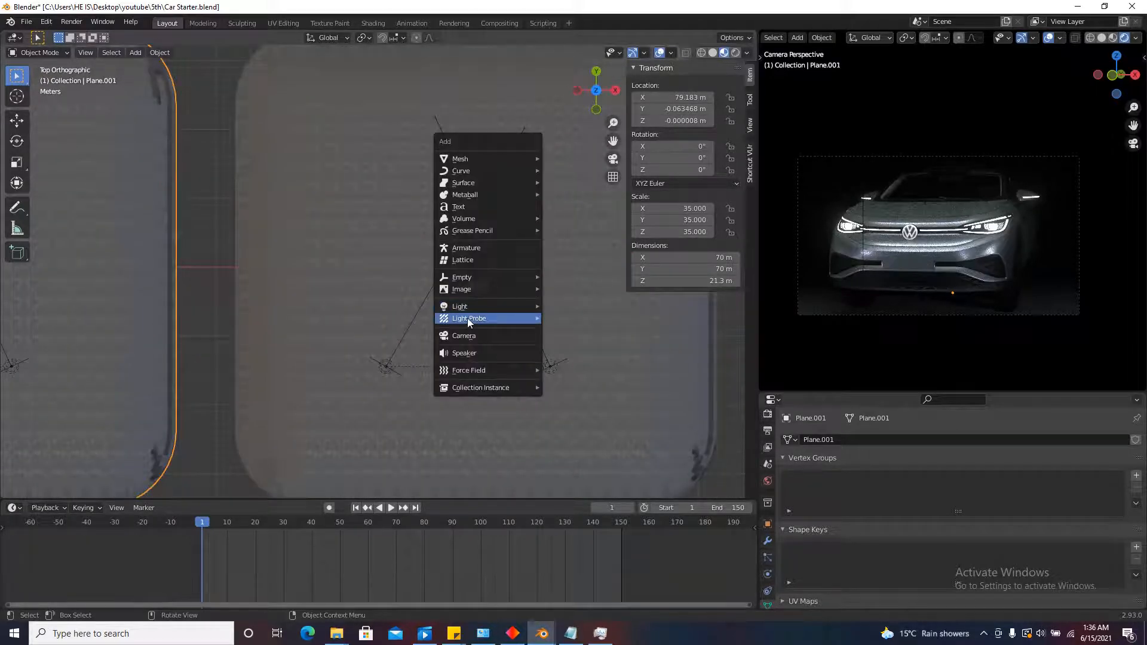
mouse_move(472, 306)
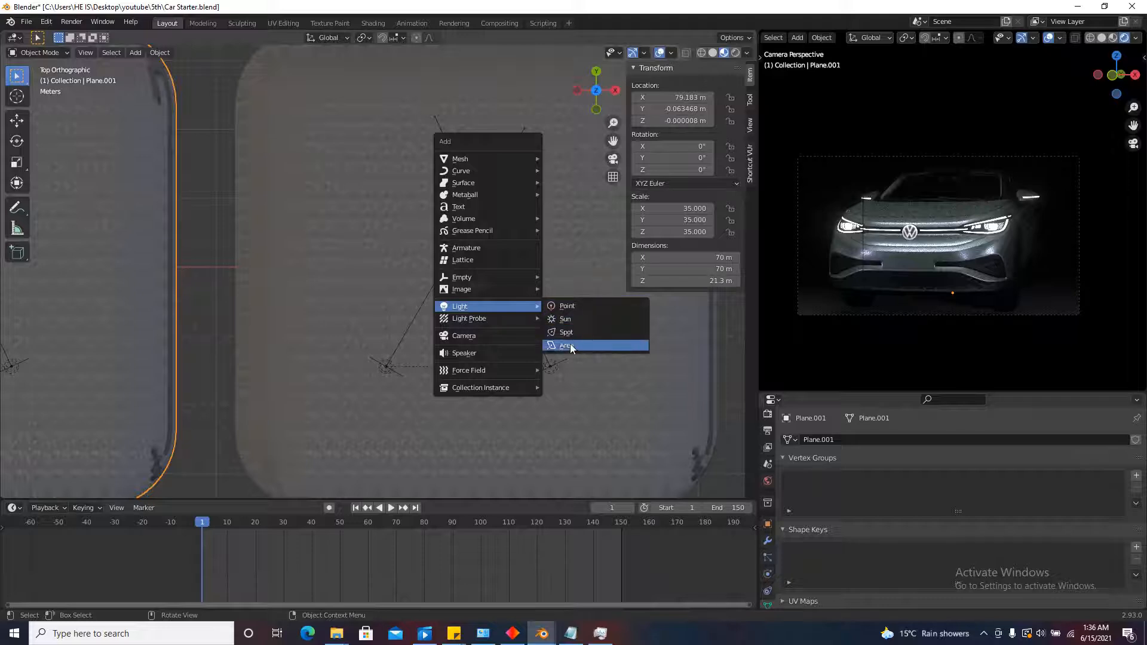
left_click(570, 346)
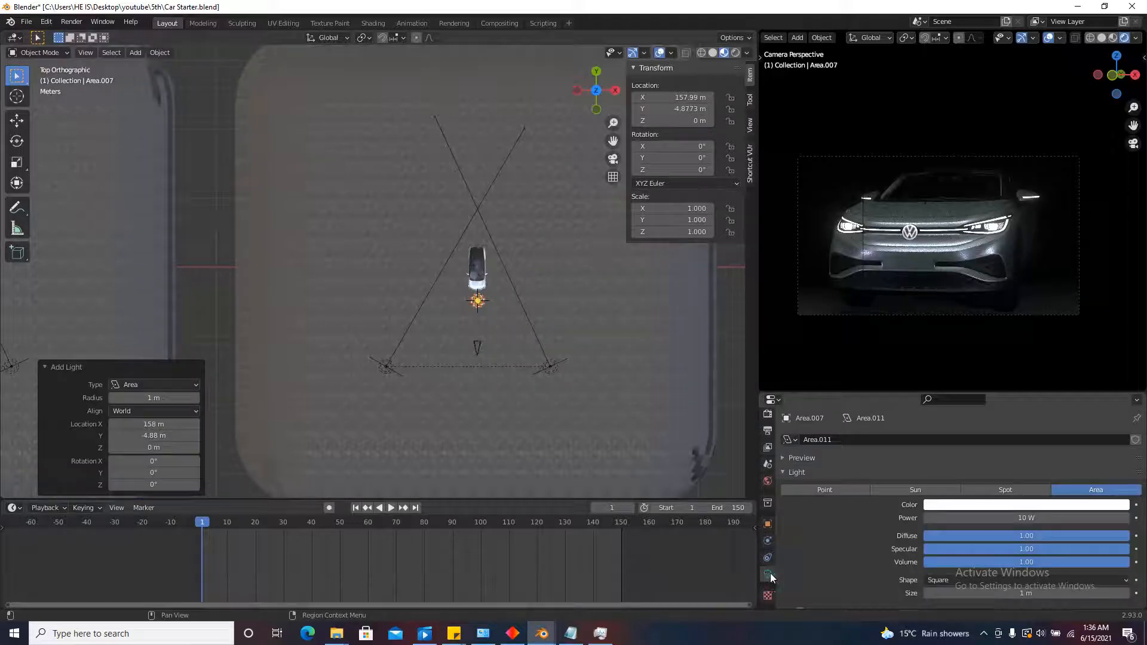
left_click(938, 580)
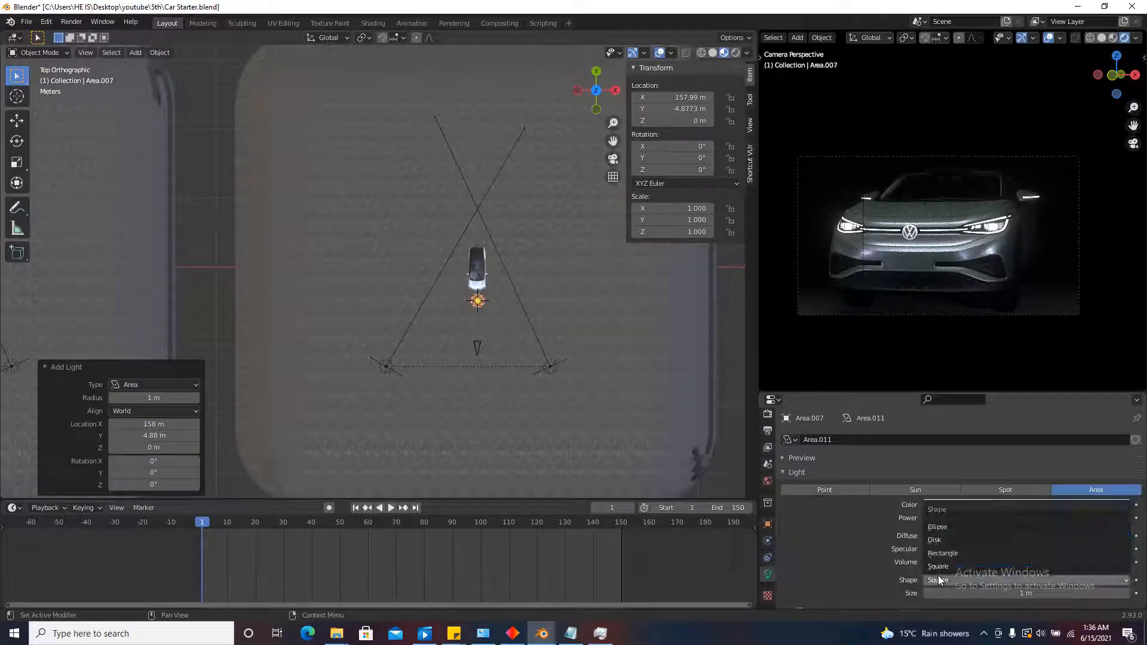
left_click(950, 553)
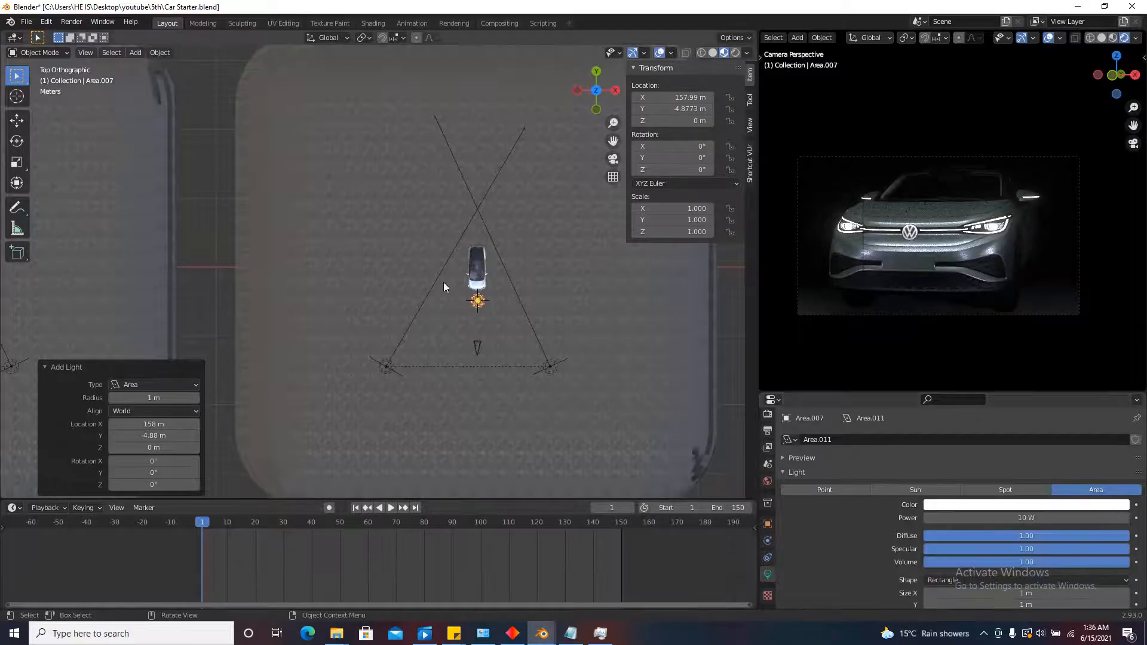
Resize the new area light to about 4.08 × 0.355 m and move it about -3.78 m in X and 5.11 m in Y, beside the car.
scroll(444, 282, "up", 8)
left_click_drag(492, 337, 621, 310)
scroll(566, 345, "down", 5)
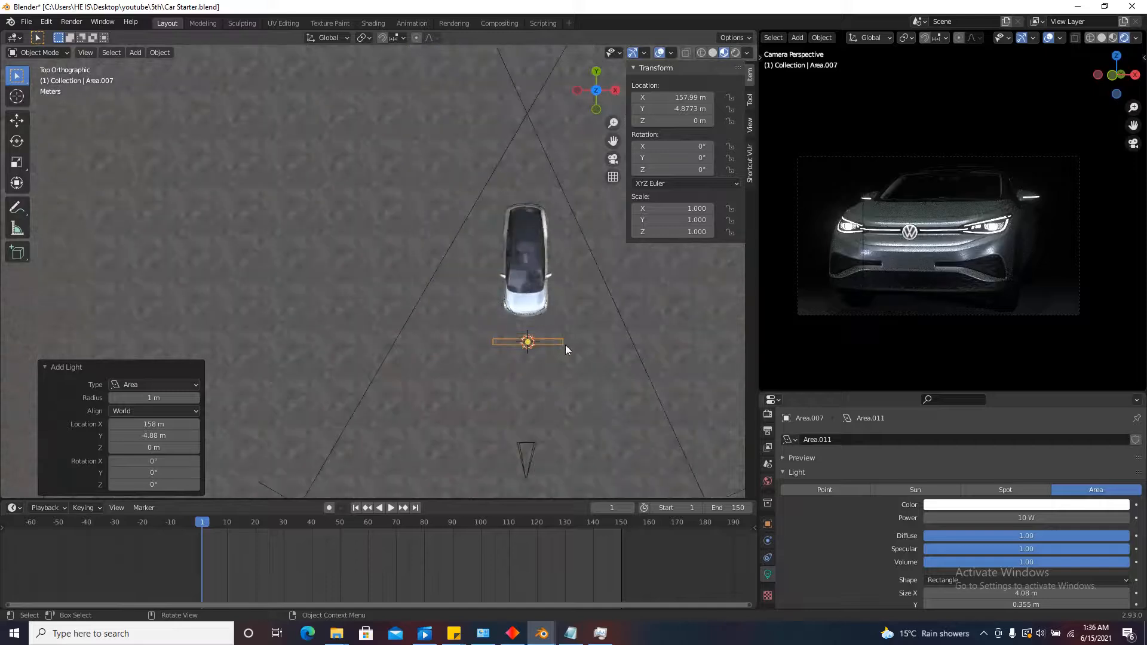
scroll(576, 310, "down", 4)
scroll(575, 311, "up", 6)
key("g")
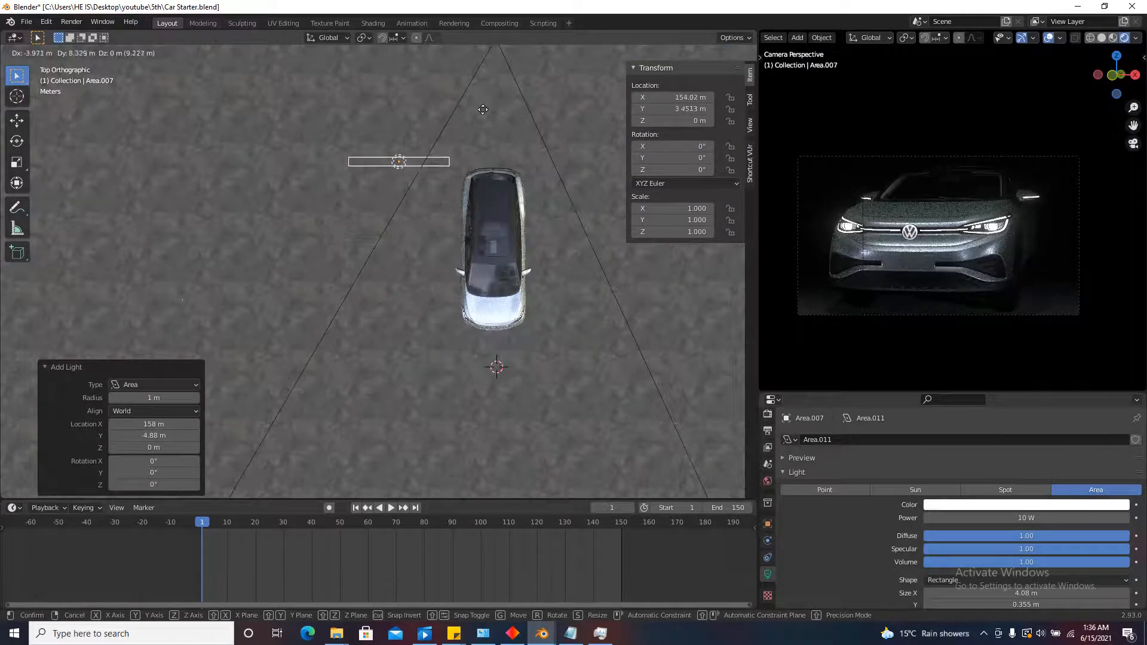
left_click(488, 188)
scroll(427, 209, "down", 2)
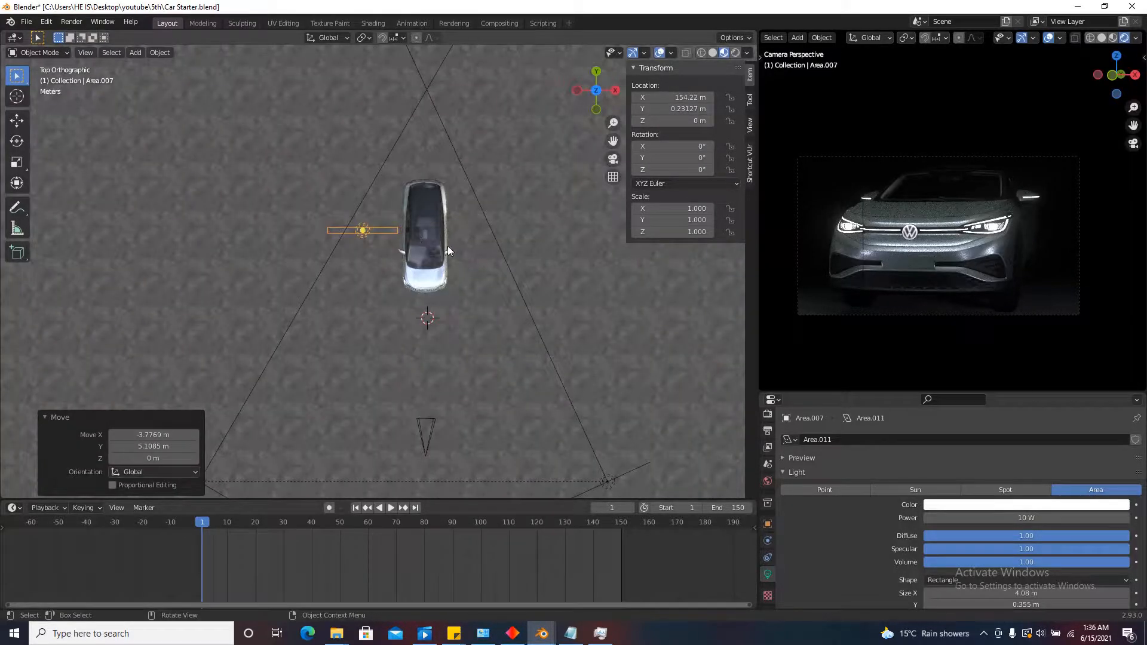
Make a linked duplicate of the area light about 7.28 m along X, on the opposite side of the car.
key("alt+d")
key("x")
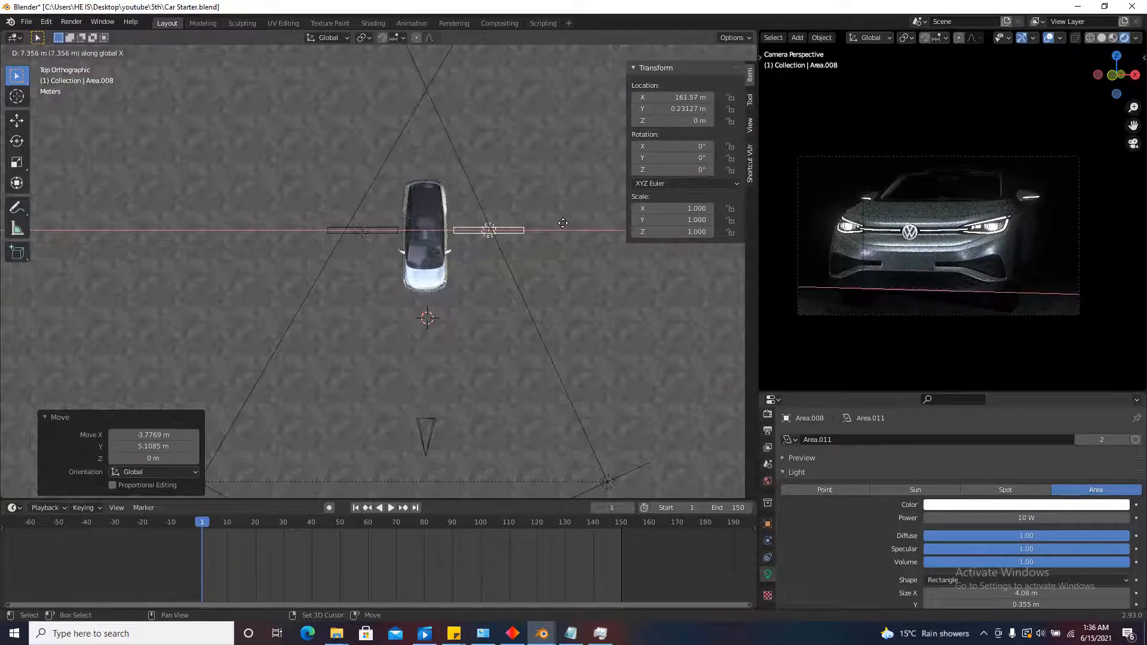
left_click(550, 215)
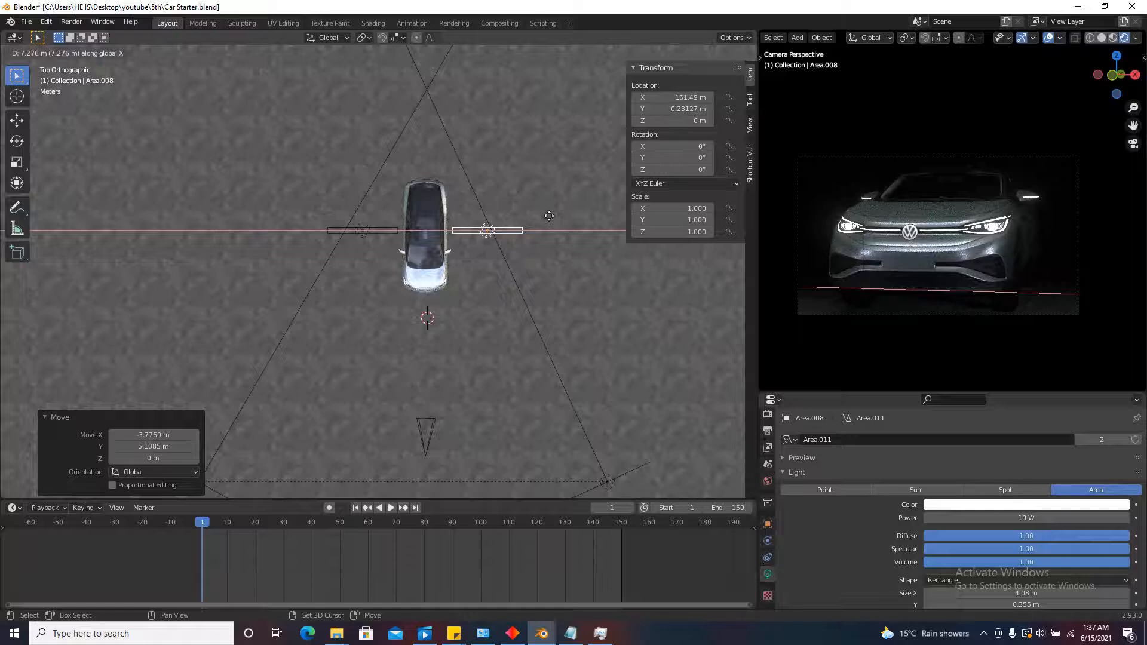
scroll(401, 199, "up", 3)
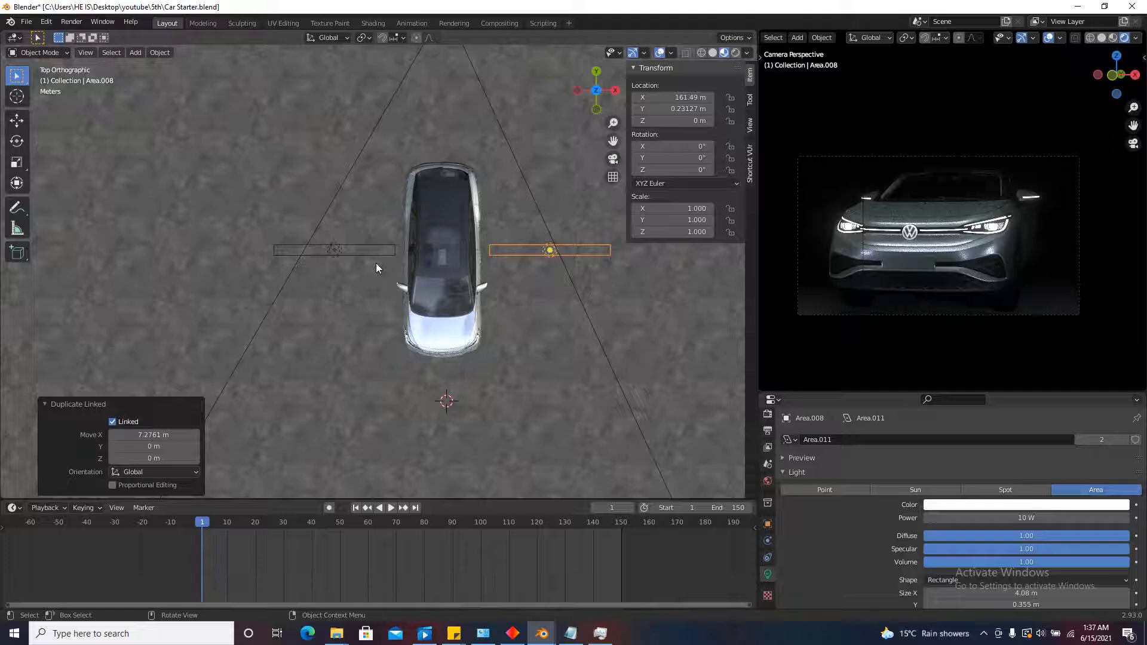
Parent the area light Area.007 to its linked duplicate Area.008 using Object (Keep Transform).
left_click(327, 252)
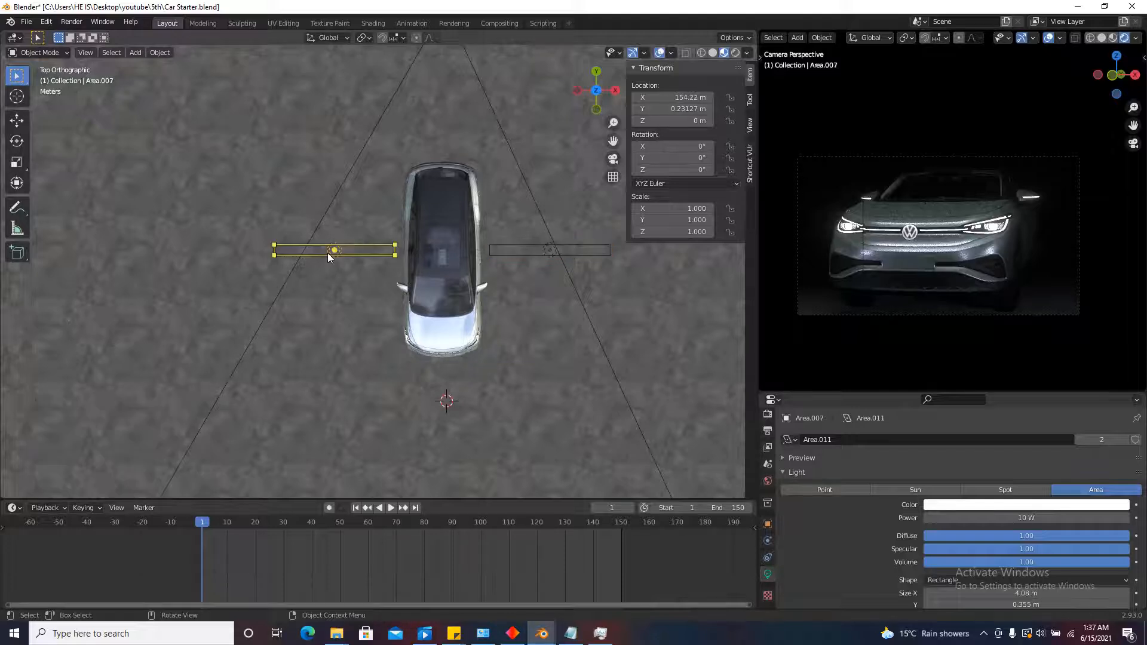
left_click(551, 249, "shift")
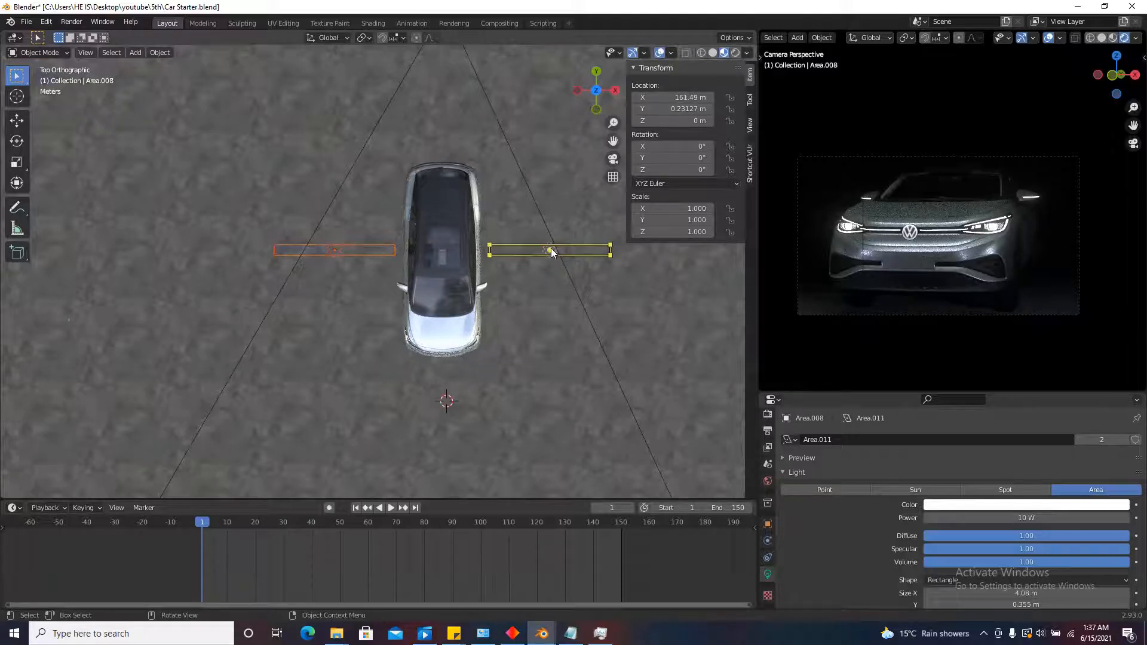
key("ctrl+p")
left_click(551, 248)
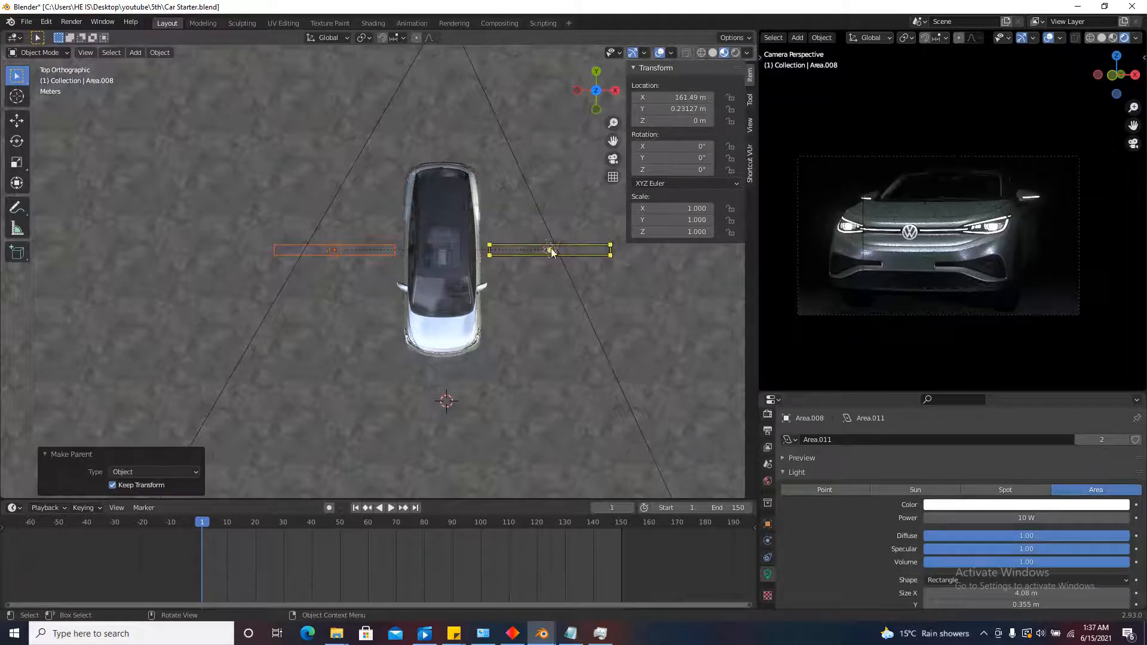
Try moving the parent light Area.008 on its own to check that the light across the car follows.
left_click(545, 252)
key("g")
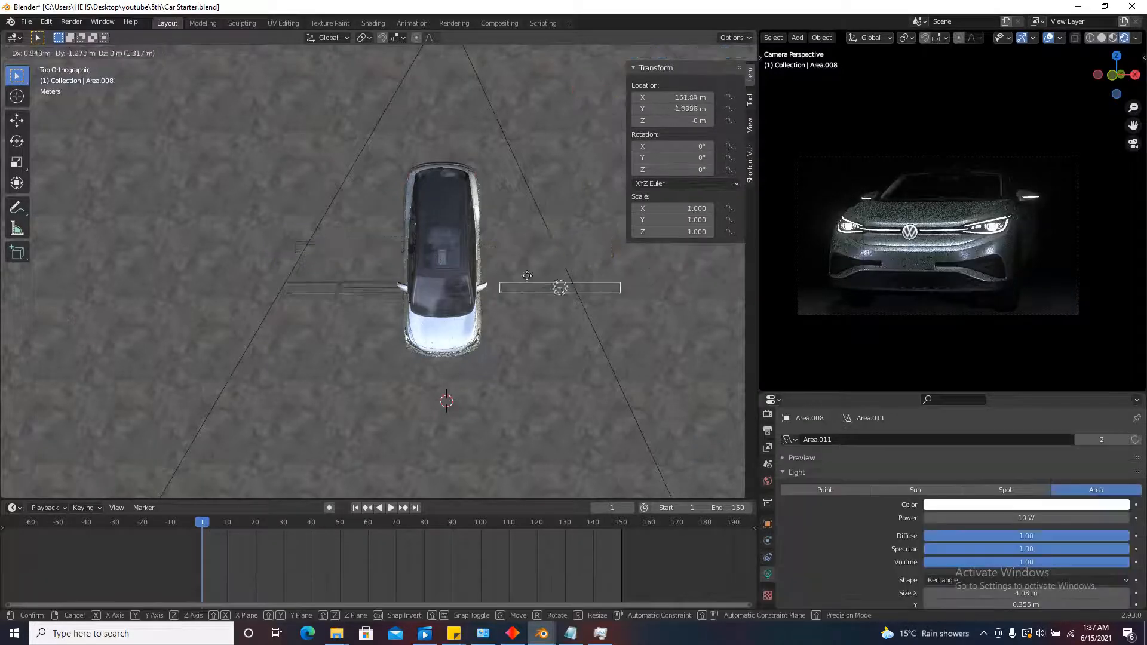
right_click(535, 233)
Select the camera in front of this car and make Camera.002 the scene's active camera.
scroll(497, 204, "down", 5)
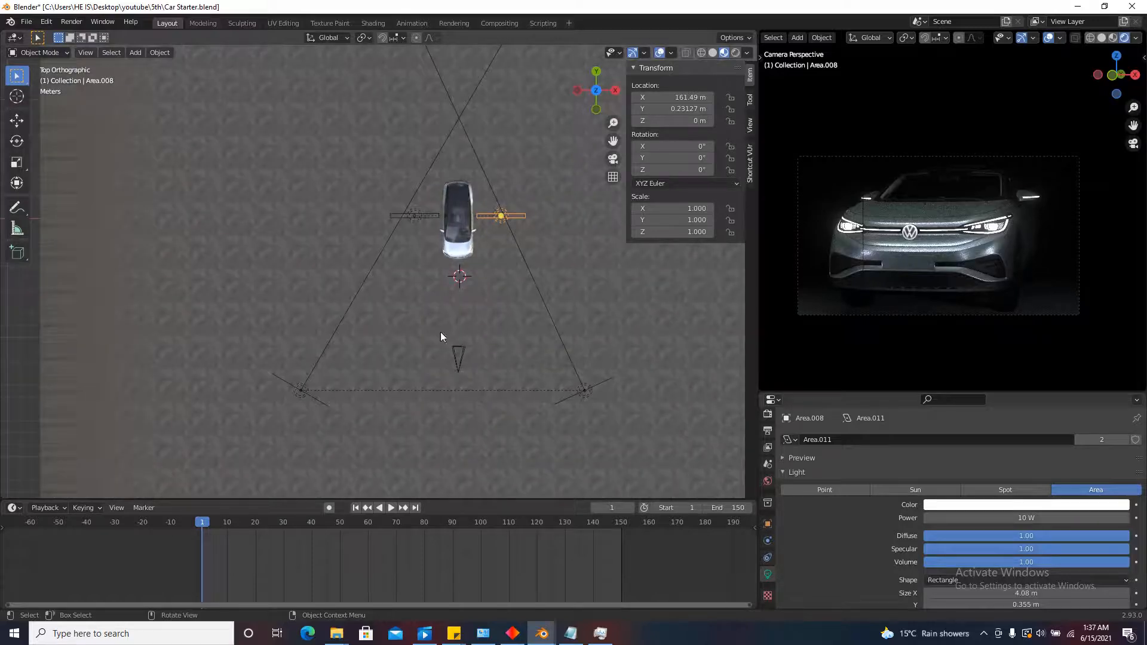
left_click(458, 351)
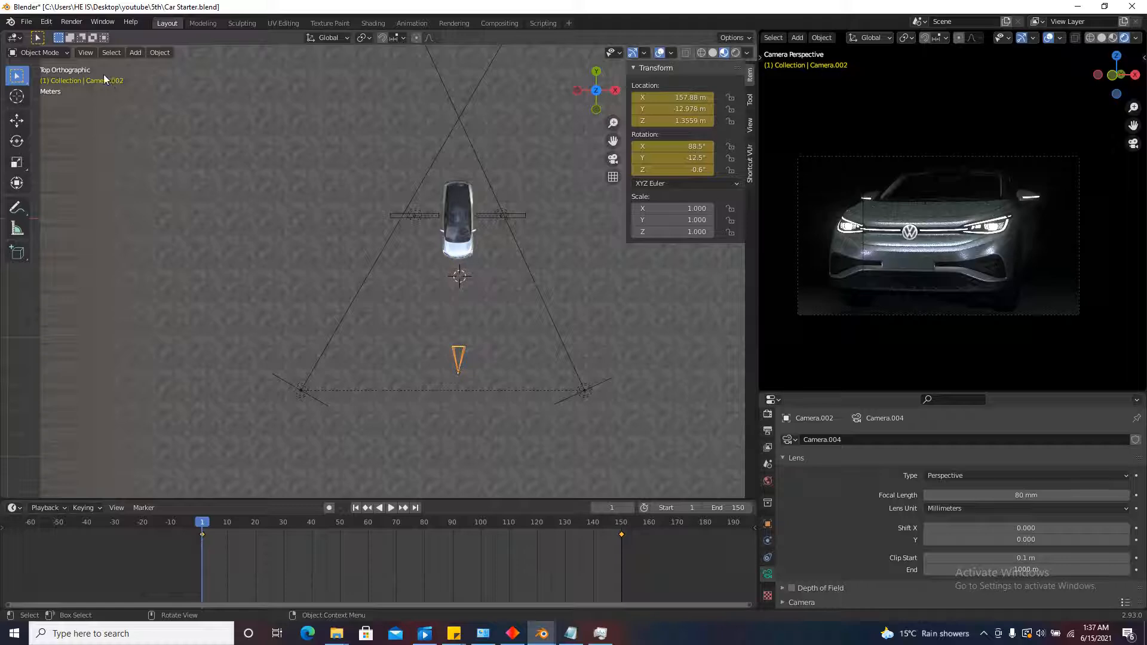
left_click(767, 465)
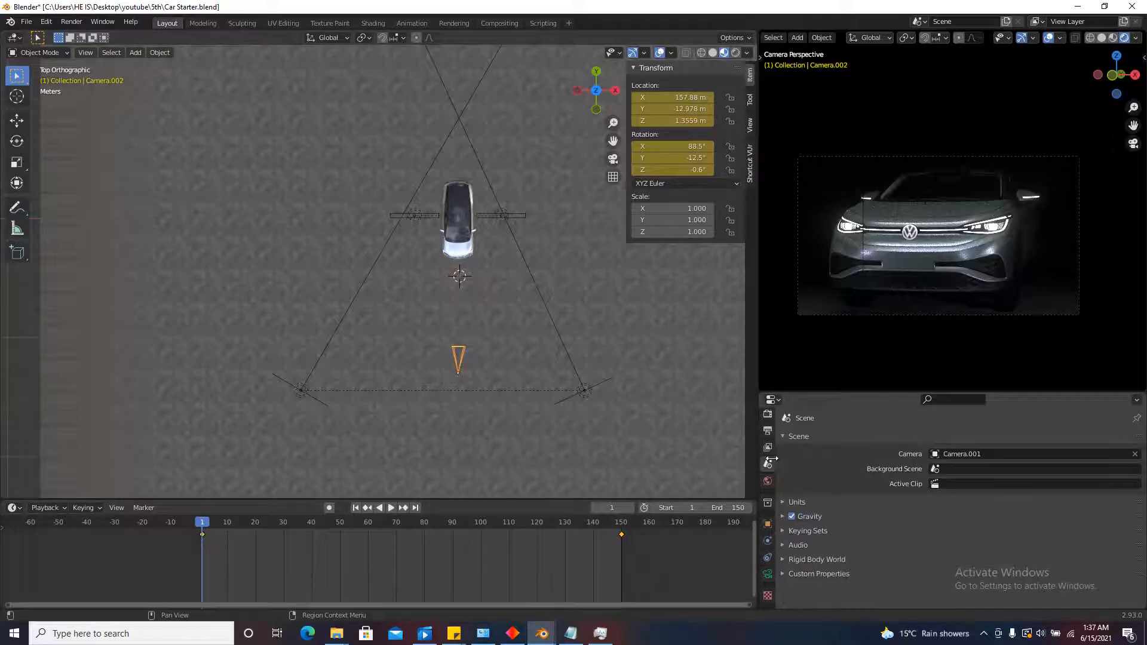
left_click(977, 453)
left_click(960, 495)
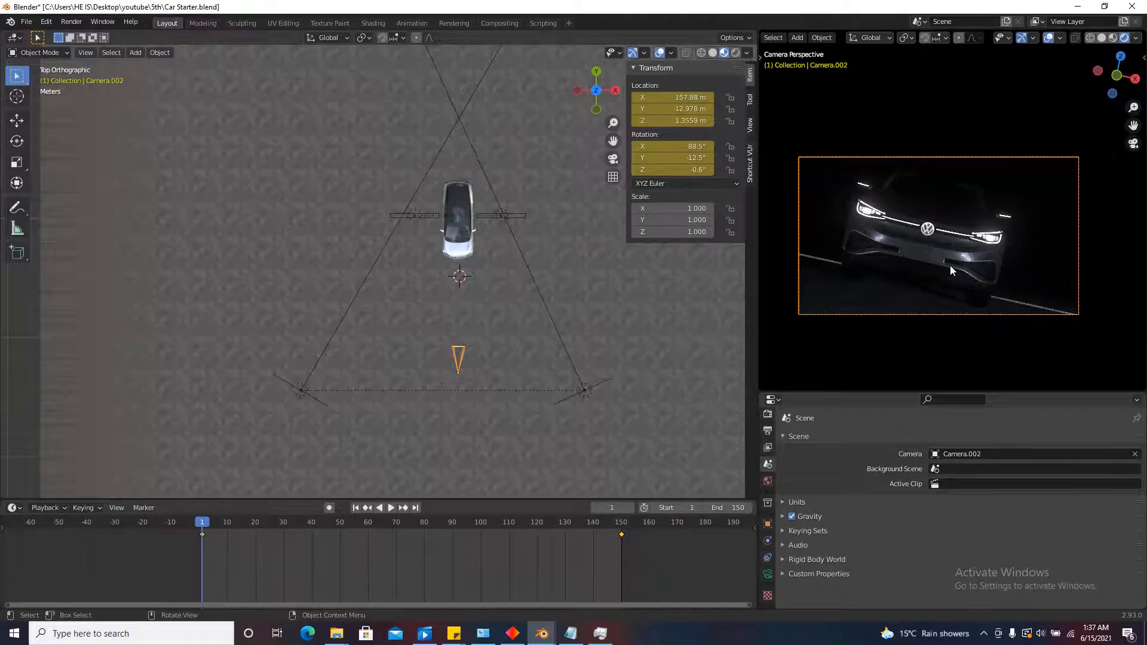
Move the area lights Area.007 and Area.008 together about 3.43 m along Y, just behind the car.
scroll(415, 206, "up", 3)
left_click(412, 221)
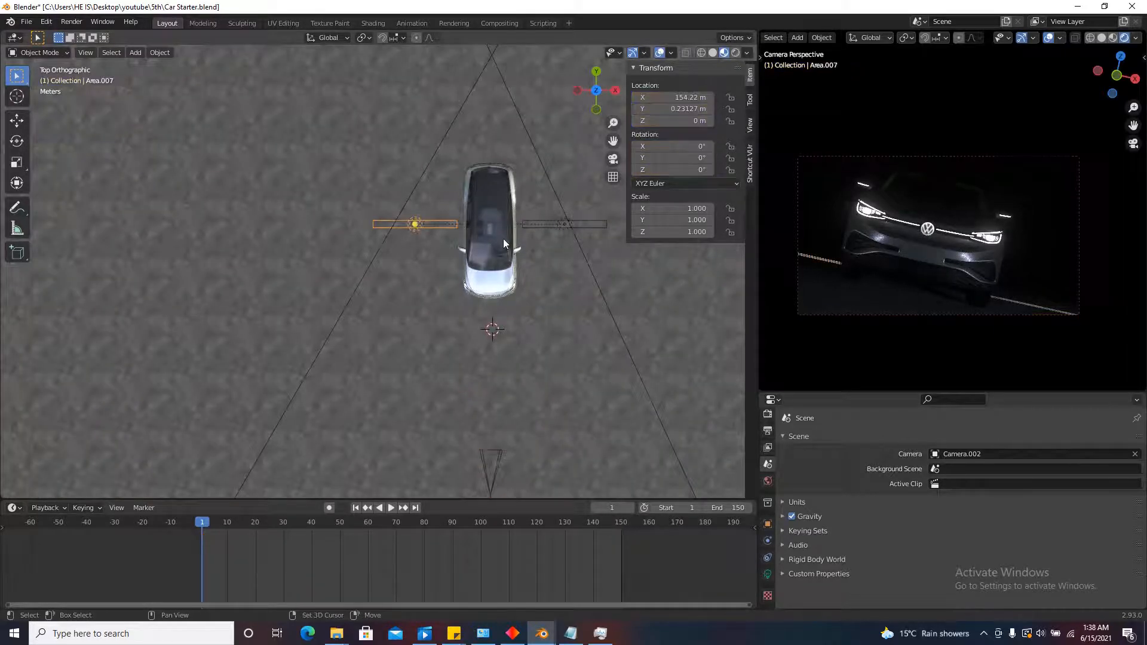
left_click(560, 224, "shift")
key("g")
key("y")
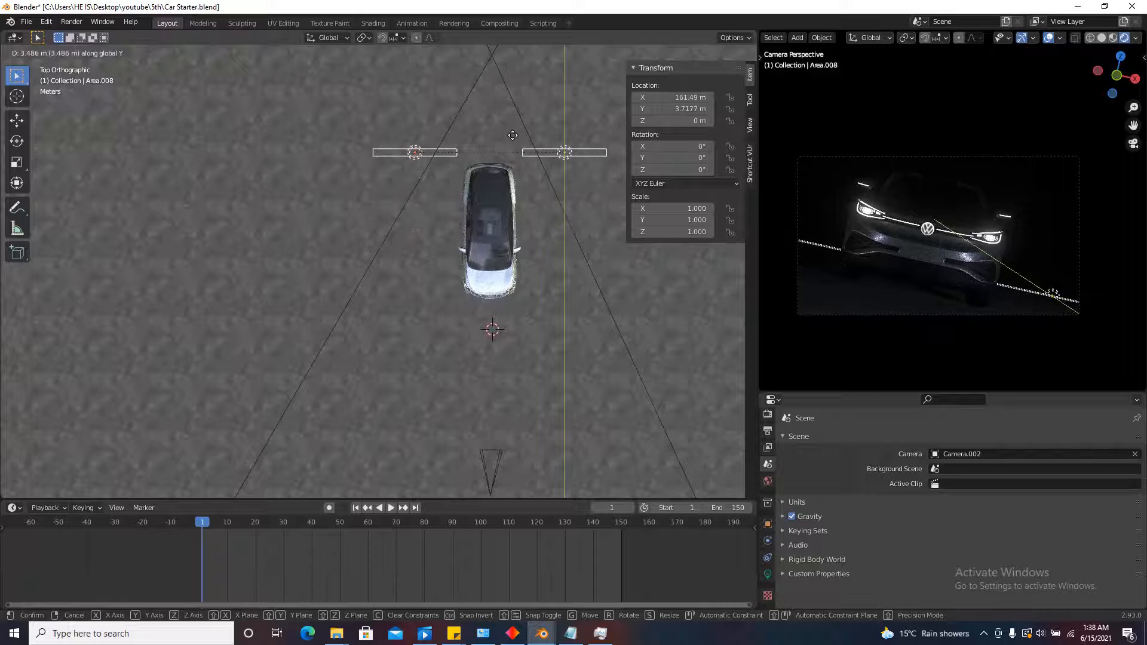
left_click(512, 136)
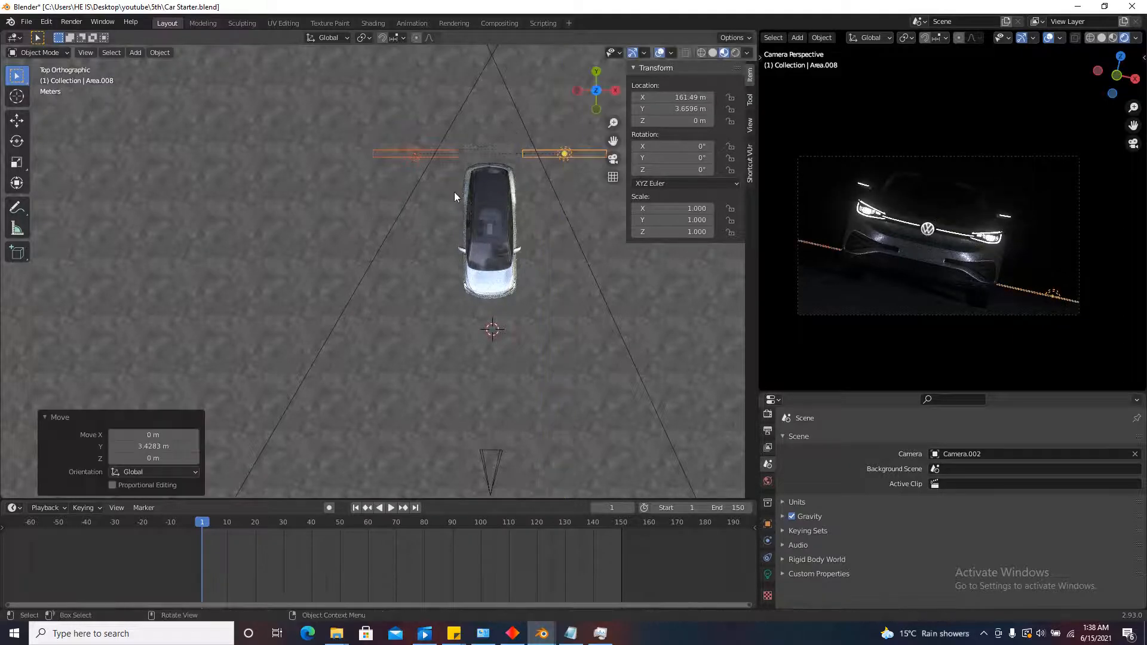
Set the shared area light's power to 80 W and its colour to pale blue, hue 0.602 and saturation 0.331.
left_click(768, 574)
left_click(1001, 518)
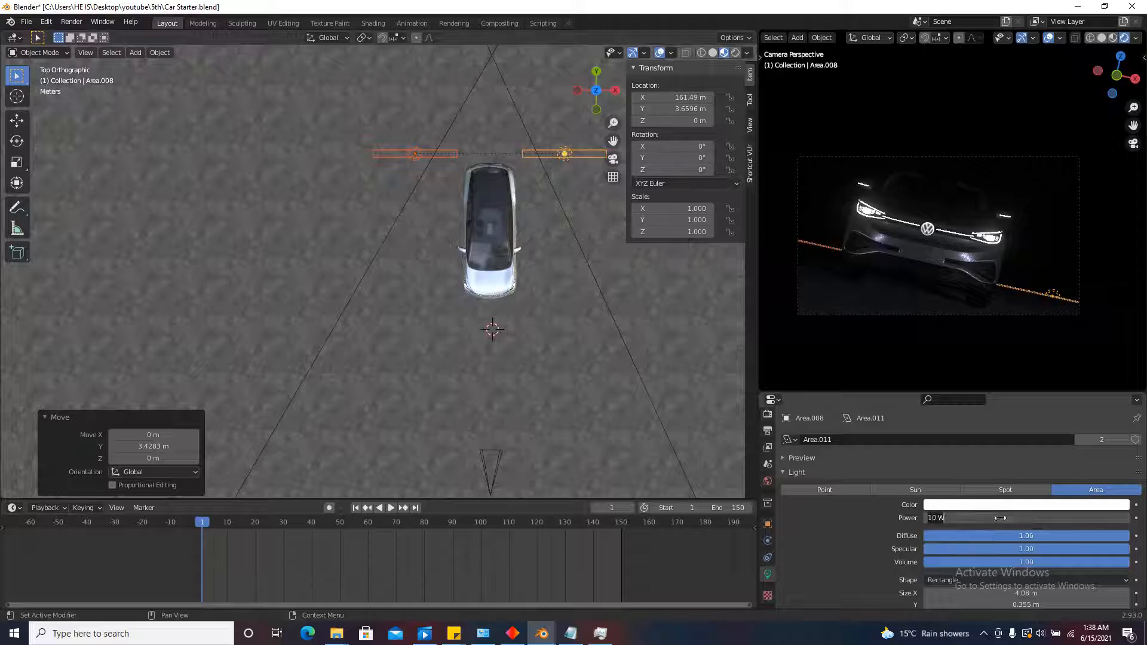
type("80")
key("Return")
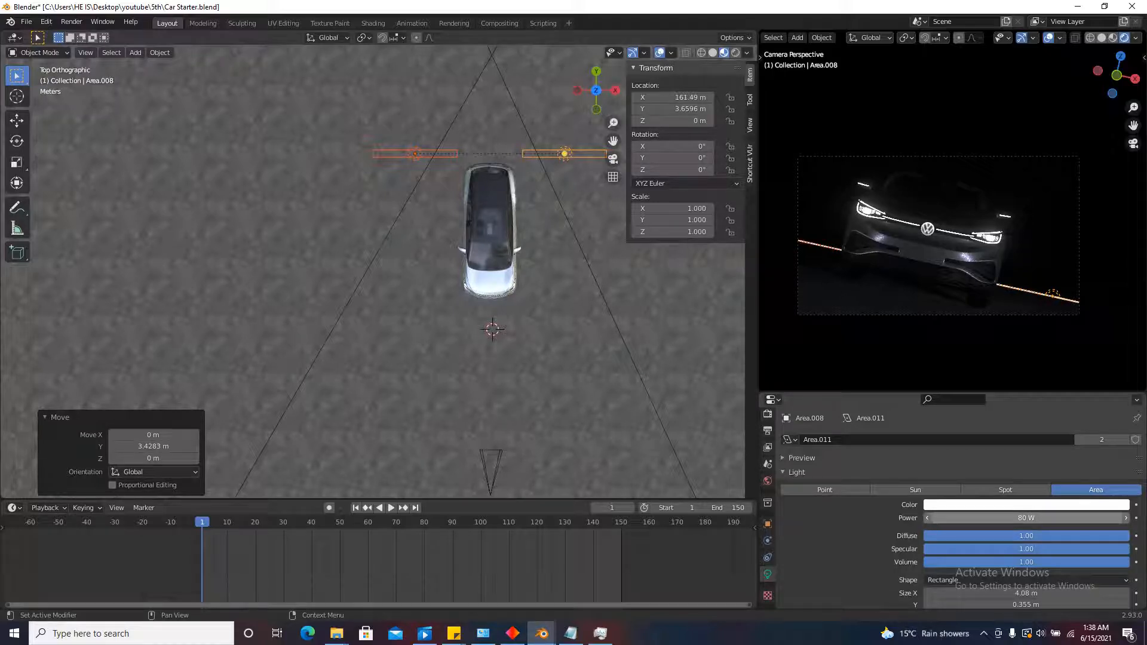
left_click(1028, 504)
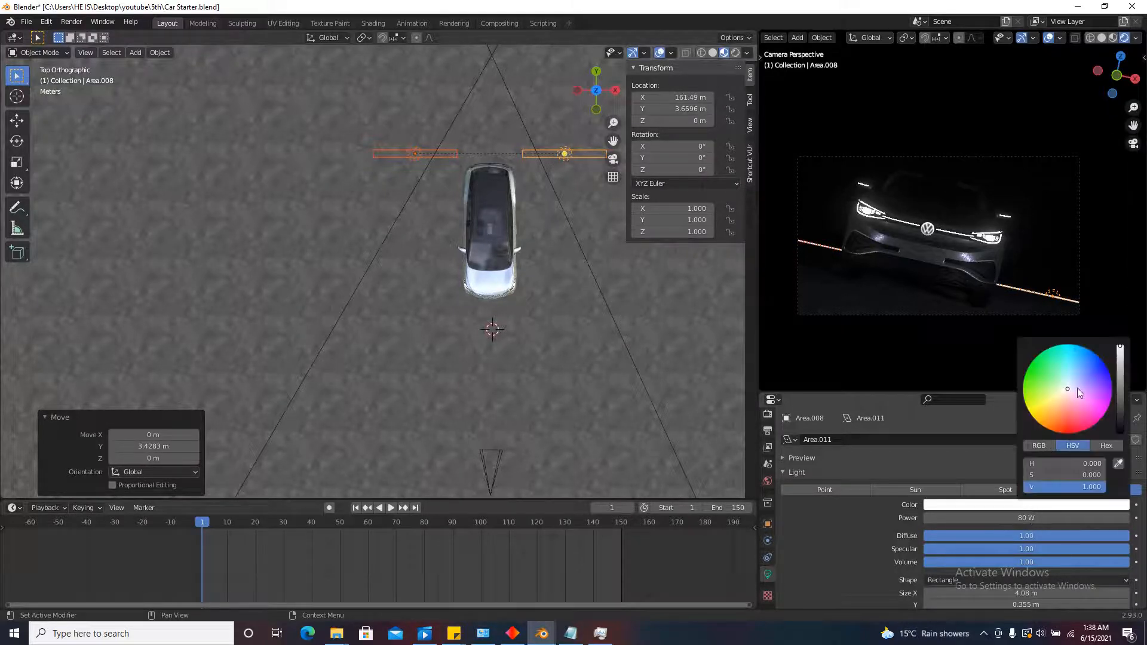
left_click_drag(1070, 389, 1072, 382)
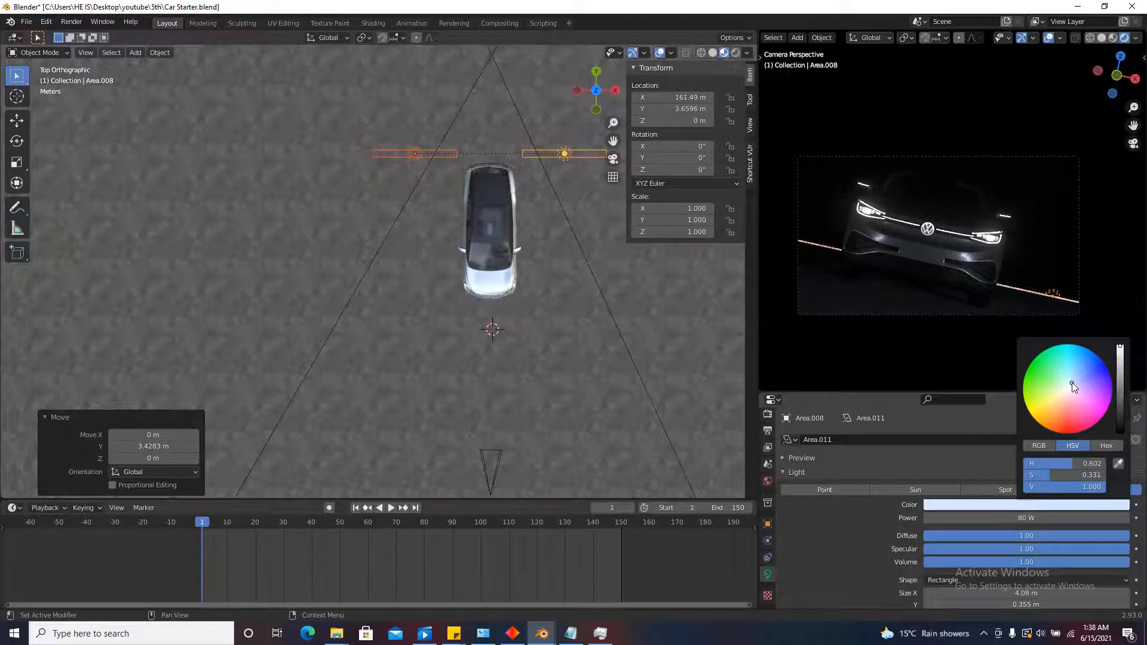
Raise the lights Area.007 and Area.008 about 3.45 m along Z so they hang above the car's height.
middle_click_drag(651, 356, 382, 335)
key("g")
key("z")
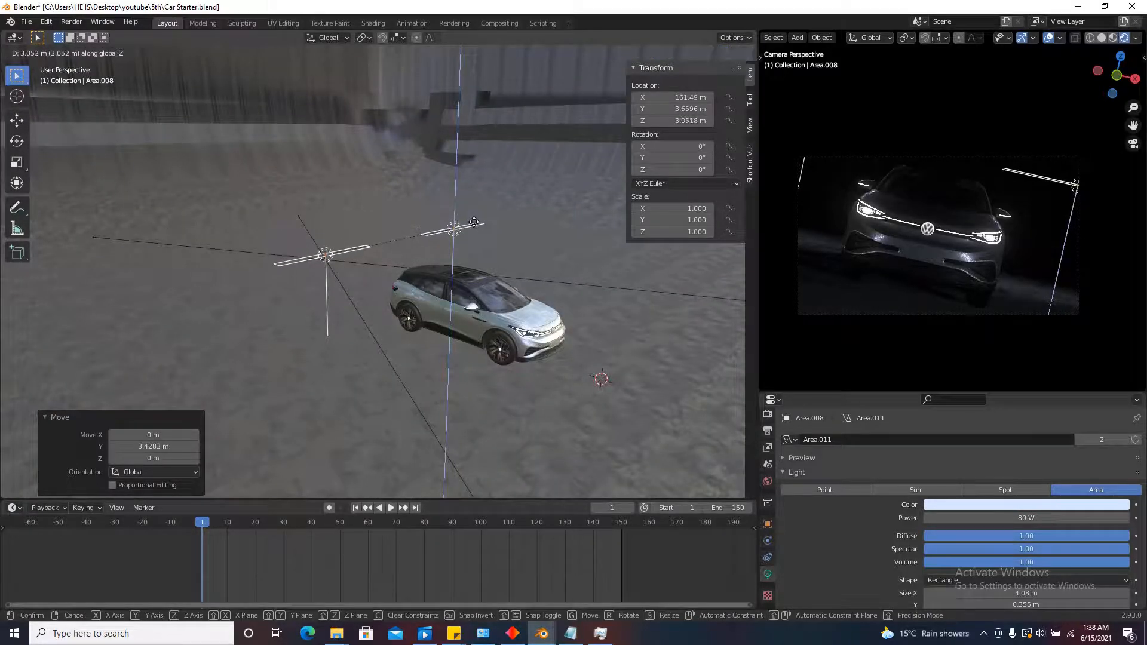
left_click(474, 221)
key("g")
key("z")
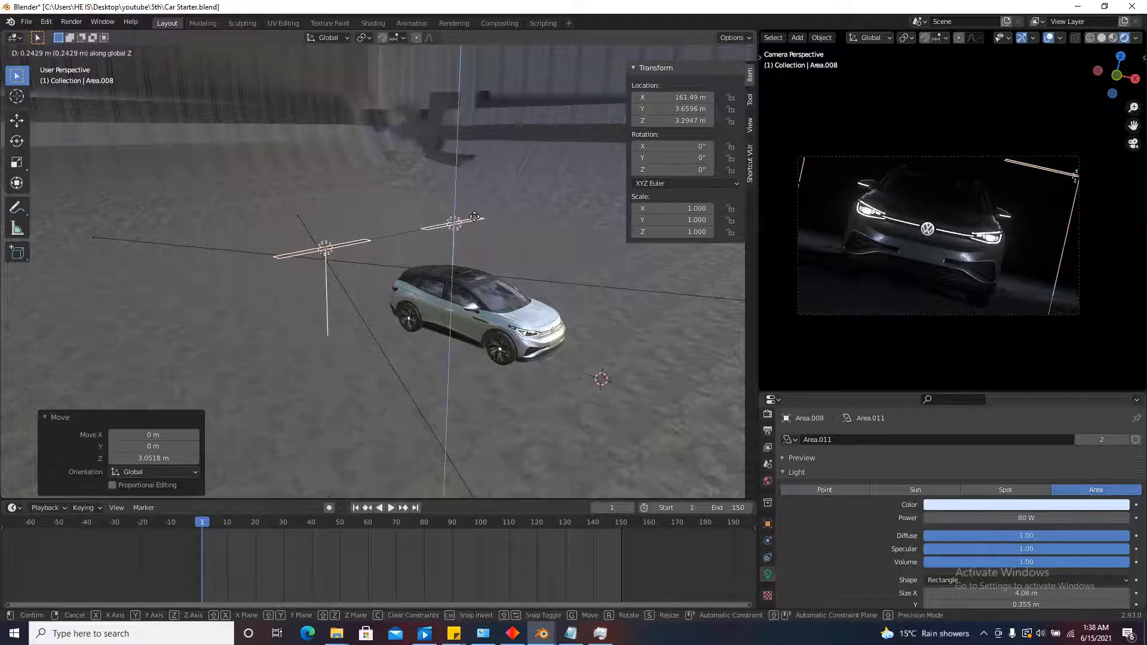
left_click(474, 215)
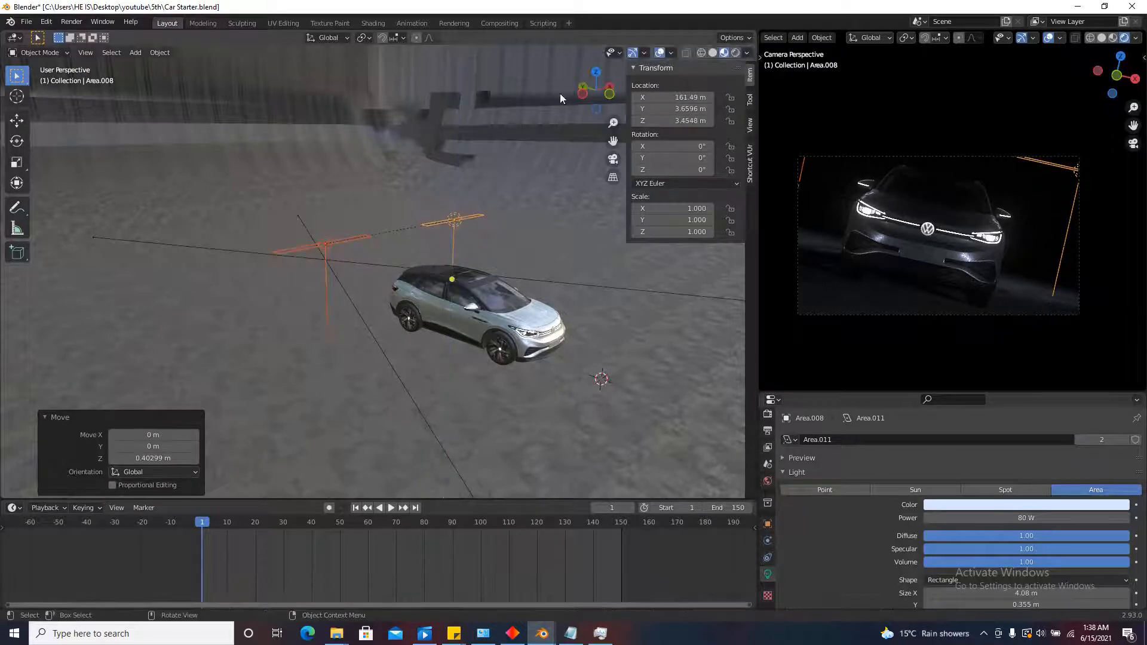
Select only the parent light Area.008 and insert location keyframes for it at frame 1.
left_click(596, 74)
scroll(406, 239, "down", 9)
scroll(502, 204, "up", 3)
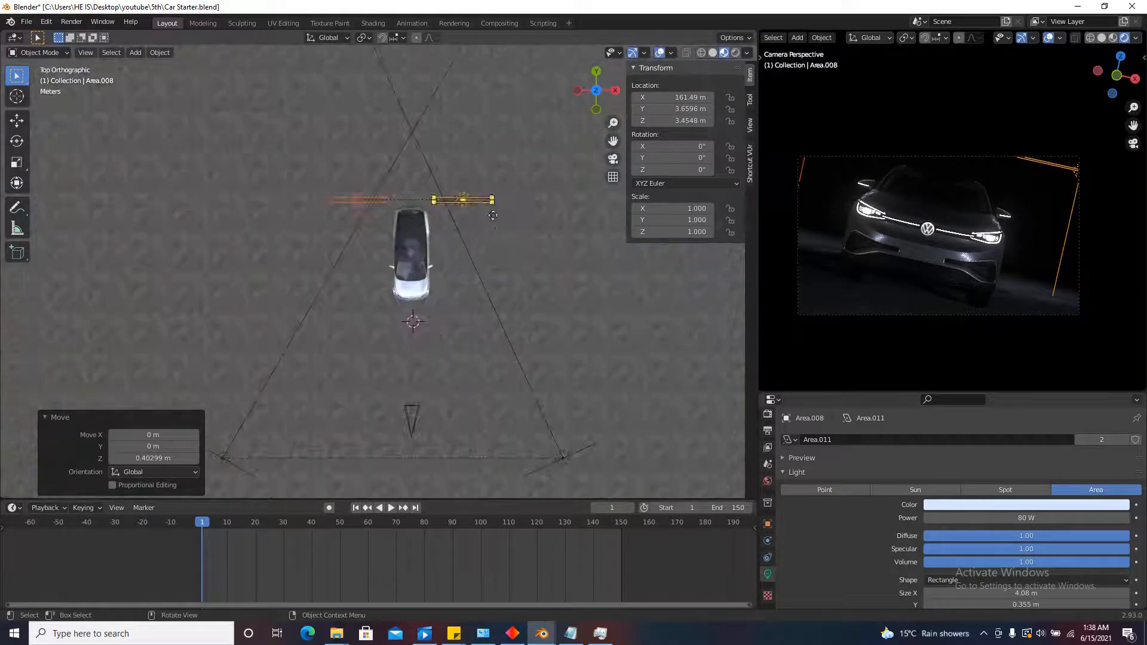
left_click(475, 201)
left_click(464, 202)
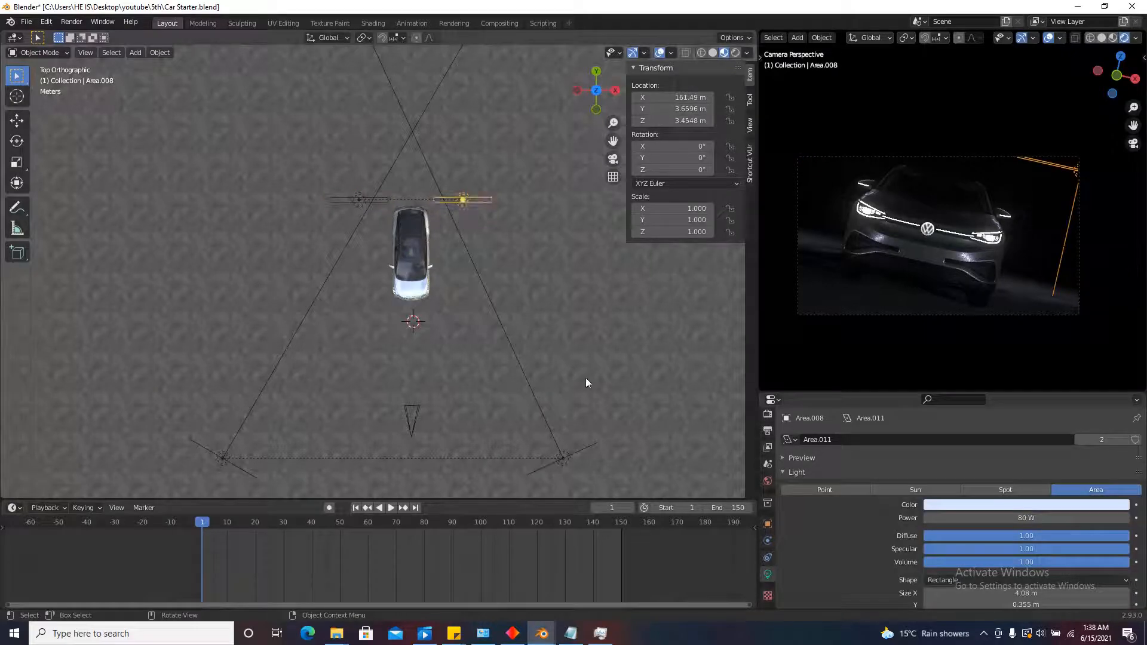
right_click(639, 97)
left_click(639, 95)
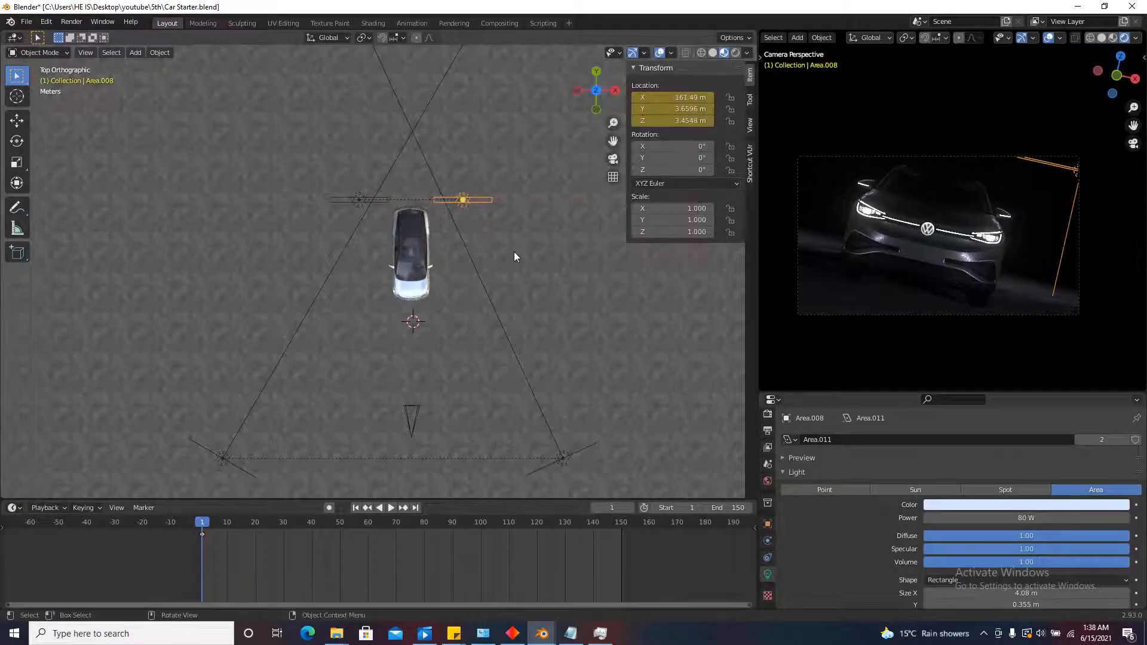
Move Area.008 about -12.3 m along Y, between car and camera, and replace its location keyframes at frame 1.
key("g")
key("y")
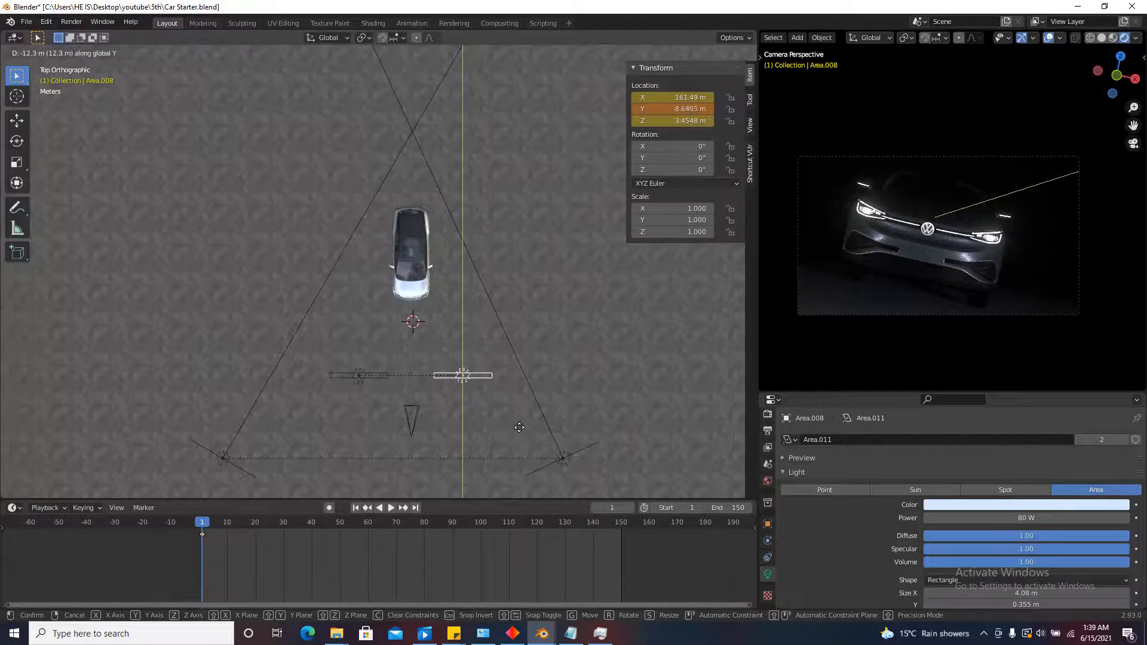
left_click(520, 427)
right_click(677, 109)
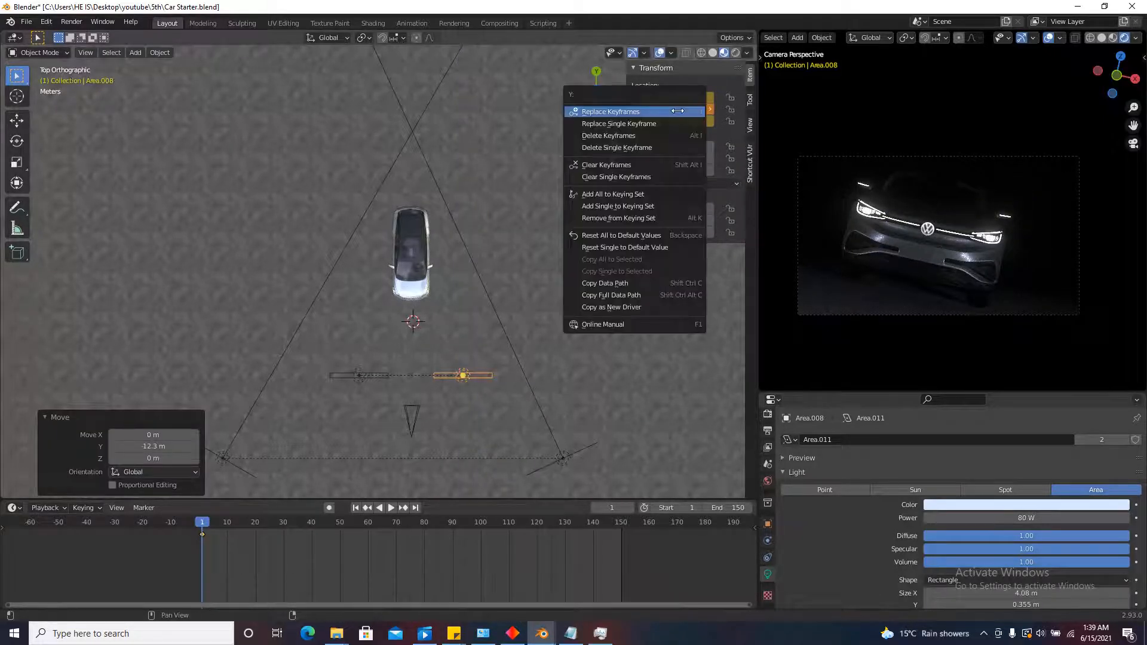
left_click(677, 111)
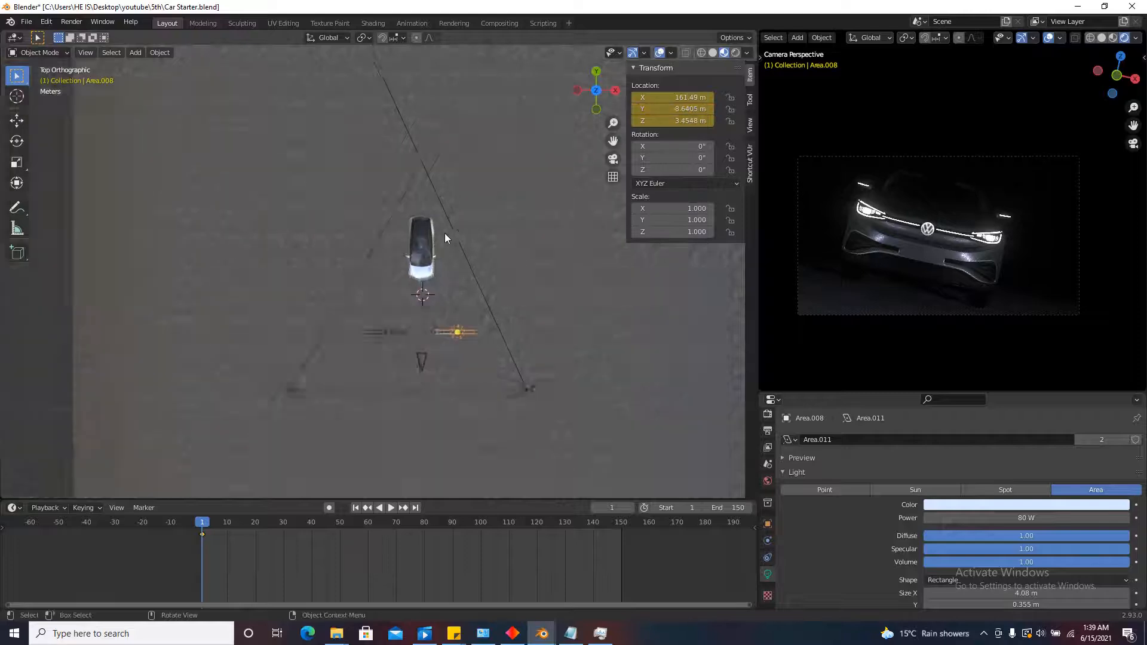
Move the parent side light Area.006 about -11.19 m along Y and insert its location keyframes at frame 1.
middle_click_drag(251, 496, 331, 390, "shift")
left_click(301, 344)
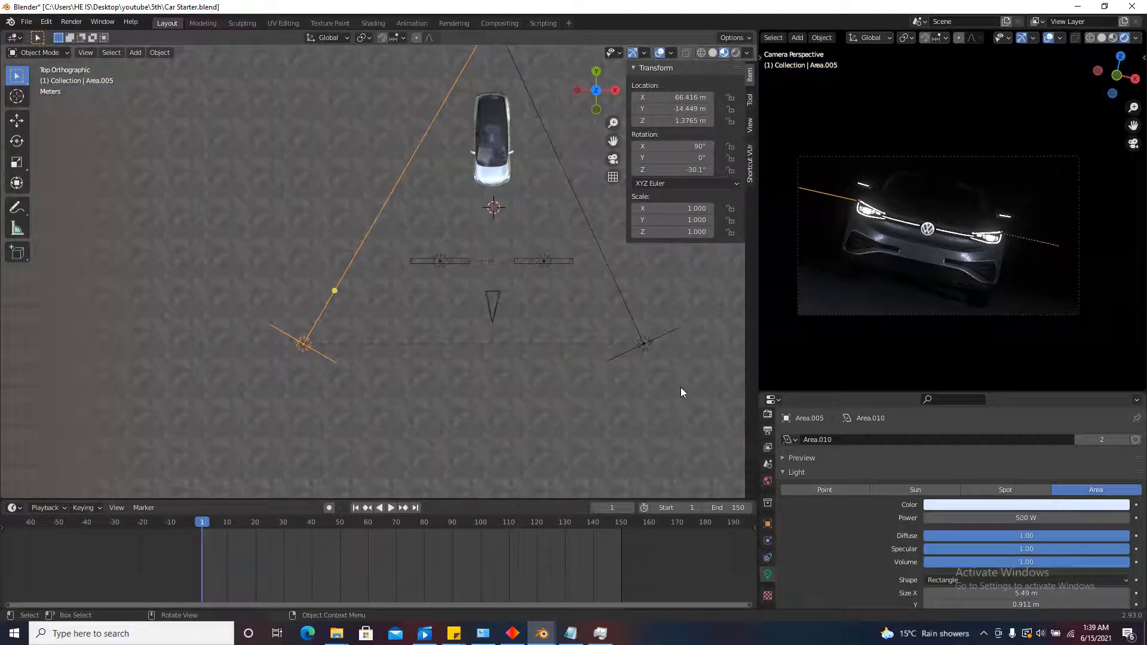
left_click(640, 343)
key("g")
key("Escape")
scroll(540, 361, "down", 4)
key("g")
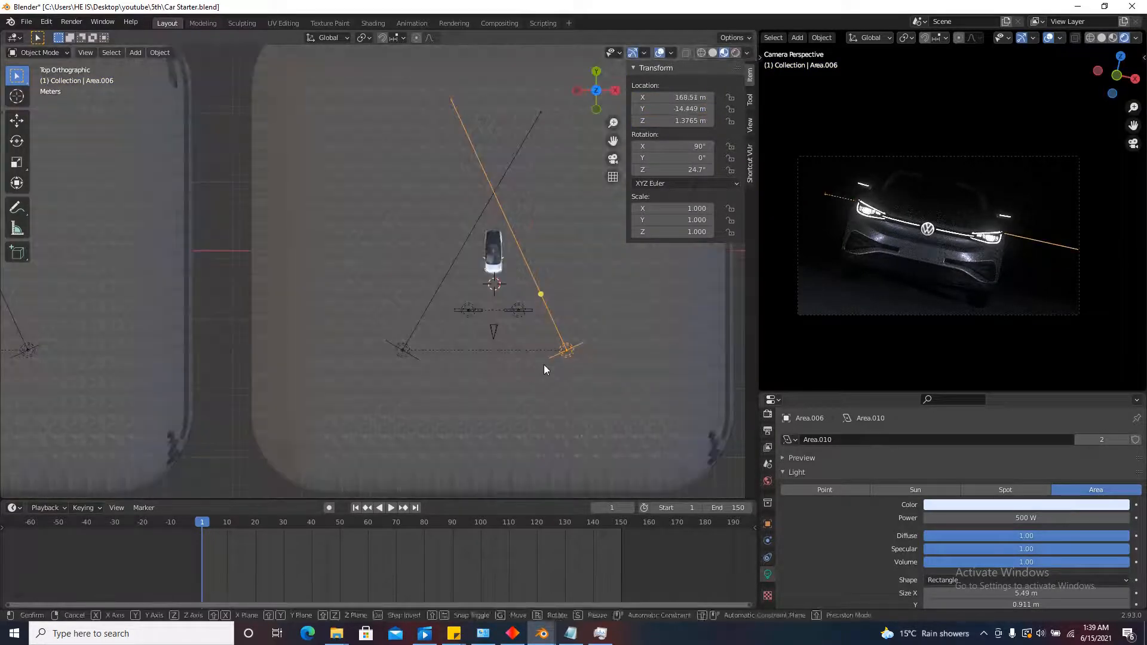
key("y")
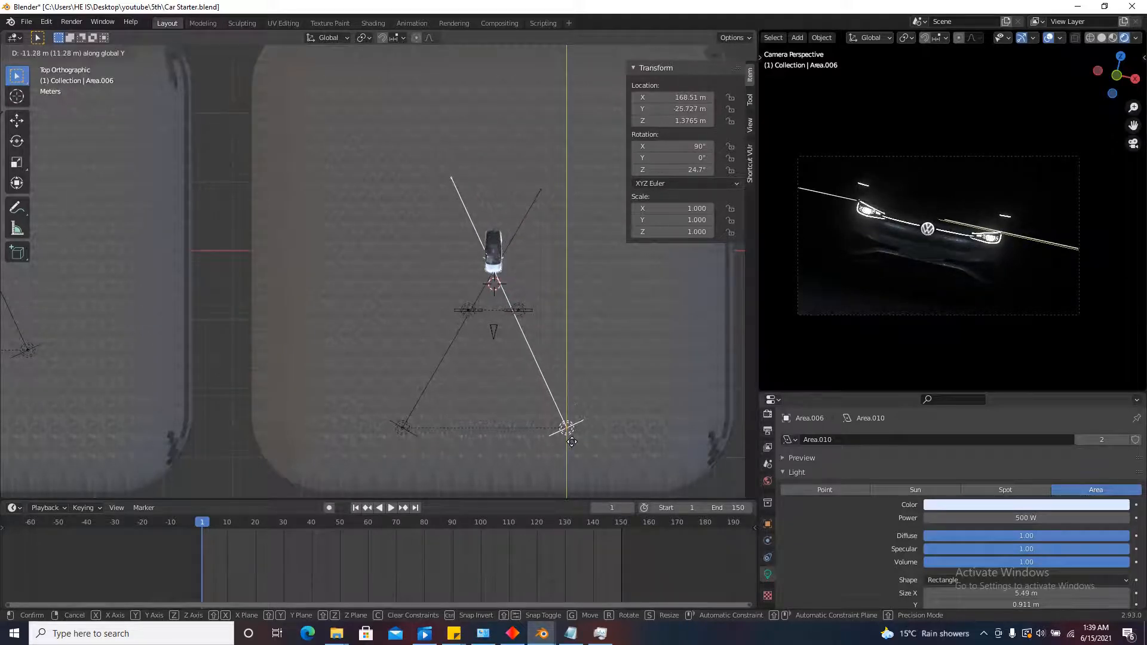
left_click(572, 441)
right_click(672, 109)
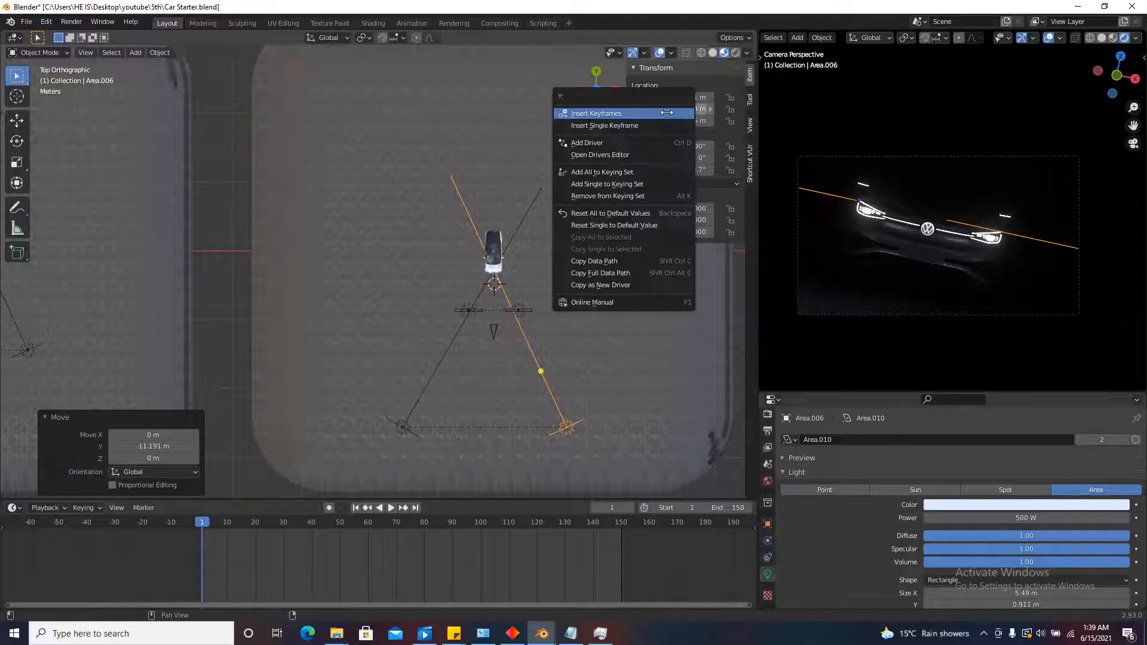
left_click(622, 103)
Try moving Area.006 about 25.68 m along Y to beside the car, and try raising it along Z.
key("g")
key("y")
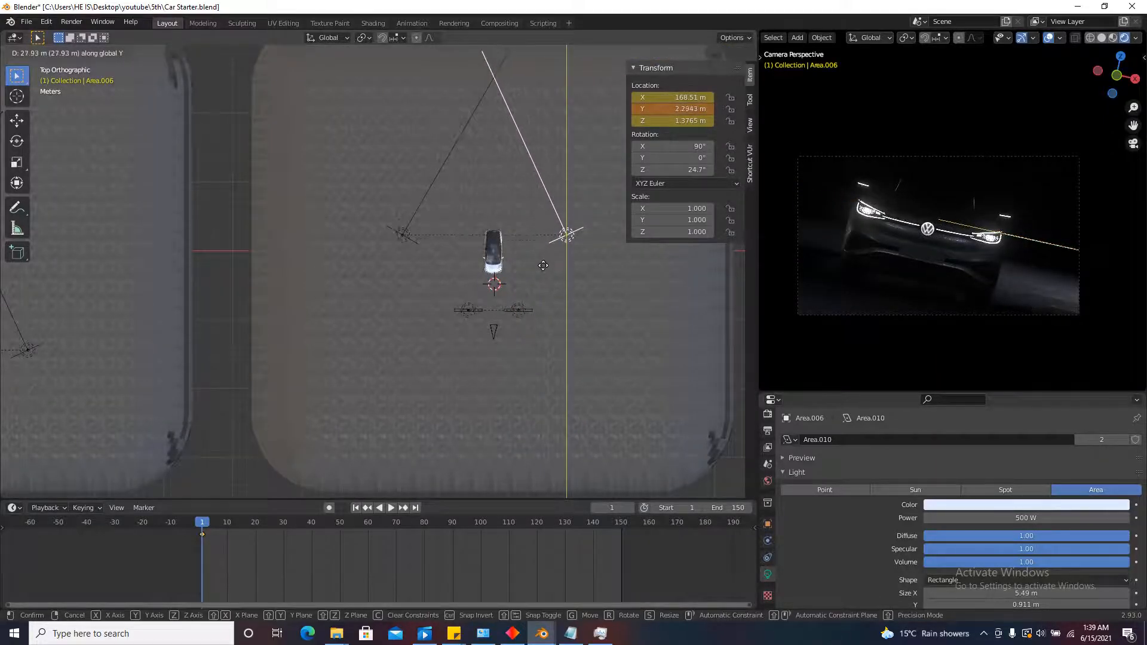
left_click(549, 278)
middle_click_drag(550, 279, 535, 217)
scroll(536, 216, "down", 6)
key("g")
key("z")
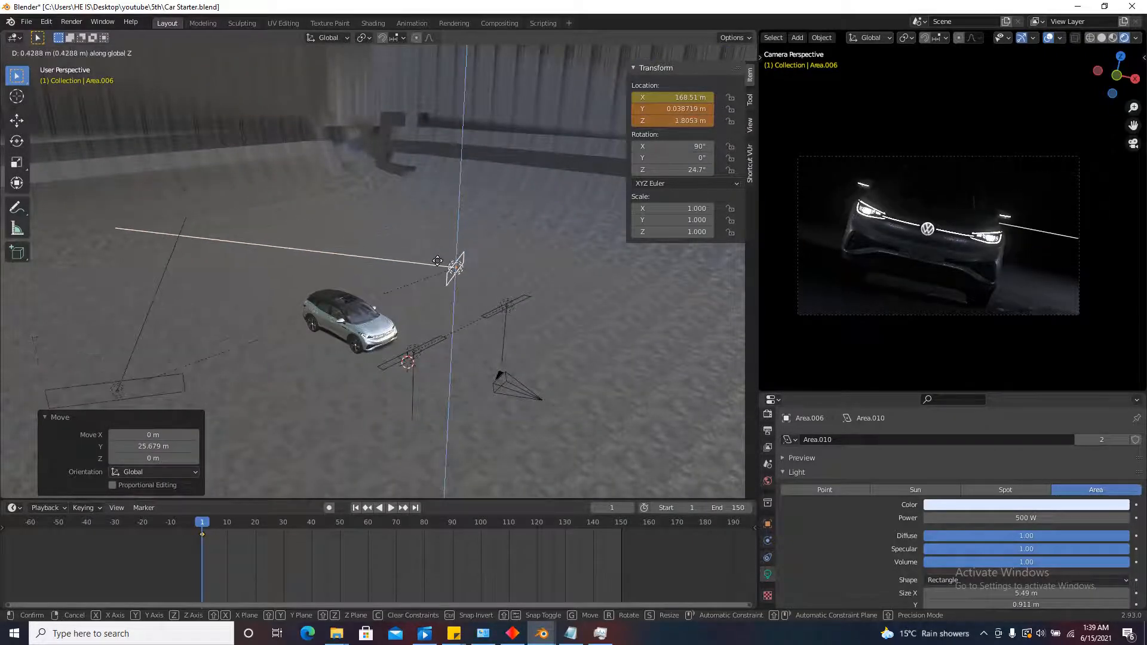
left_click(437, 252)
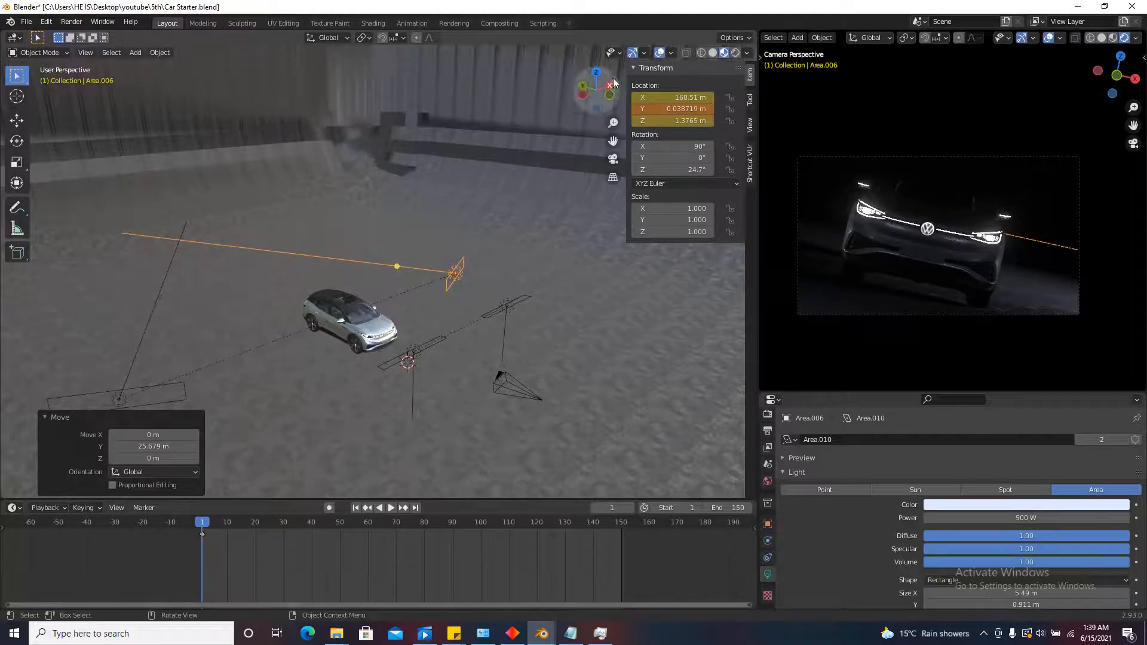
left_click(596, 72)
scroll(358, 344, "down", 5)
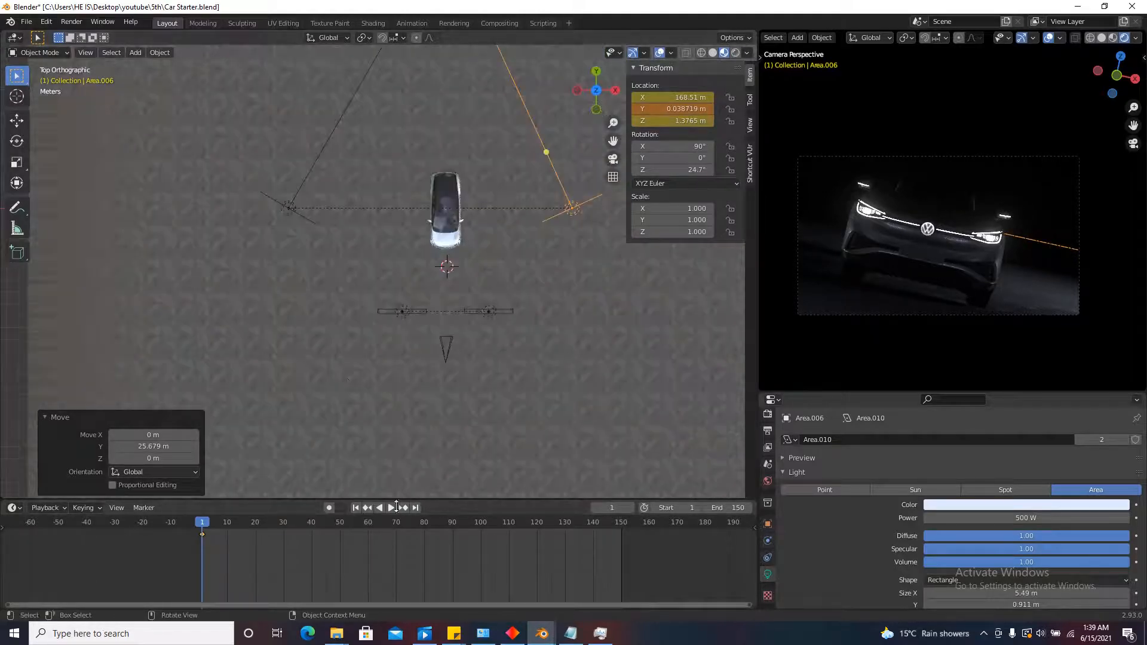
At frame 150, move Area.006 about 28.01 m along Y to beside the car and insert its location keyframes.
left_click(416, 508)
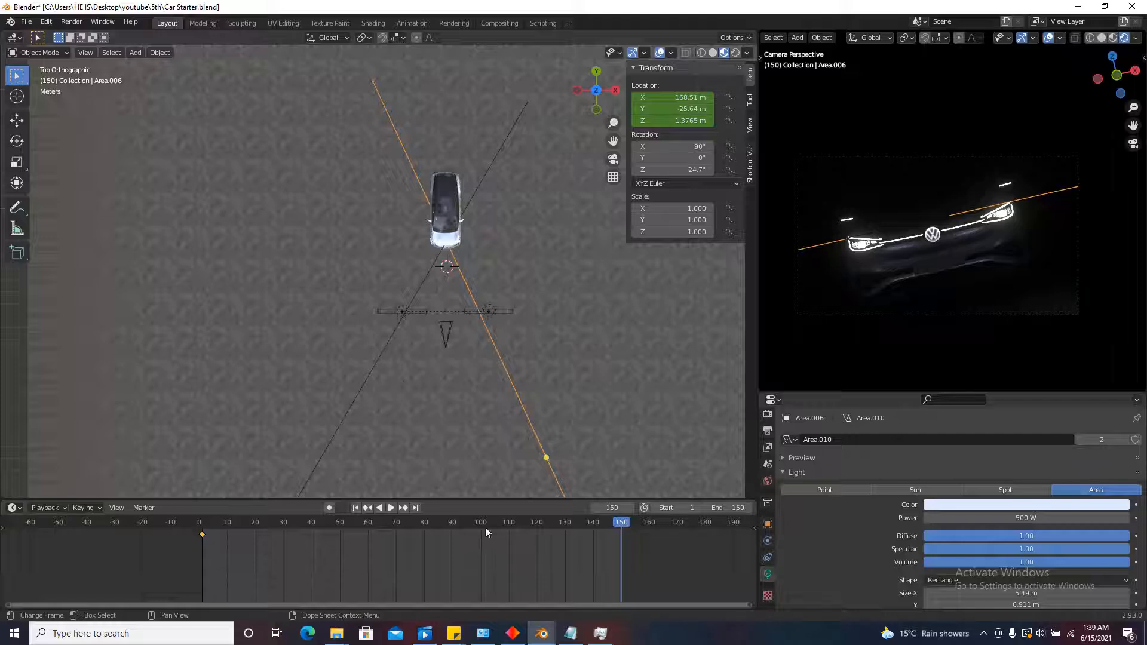
scroll(435, 359, "down", 1)
key("g")
key("y")
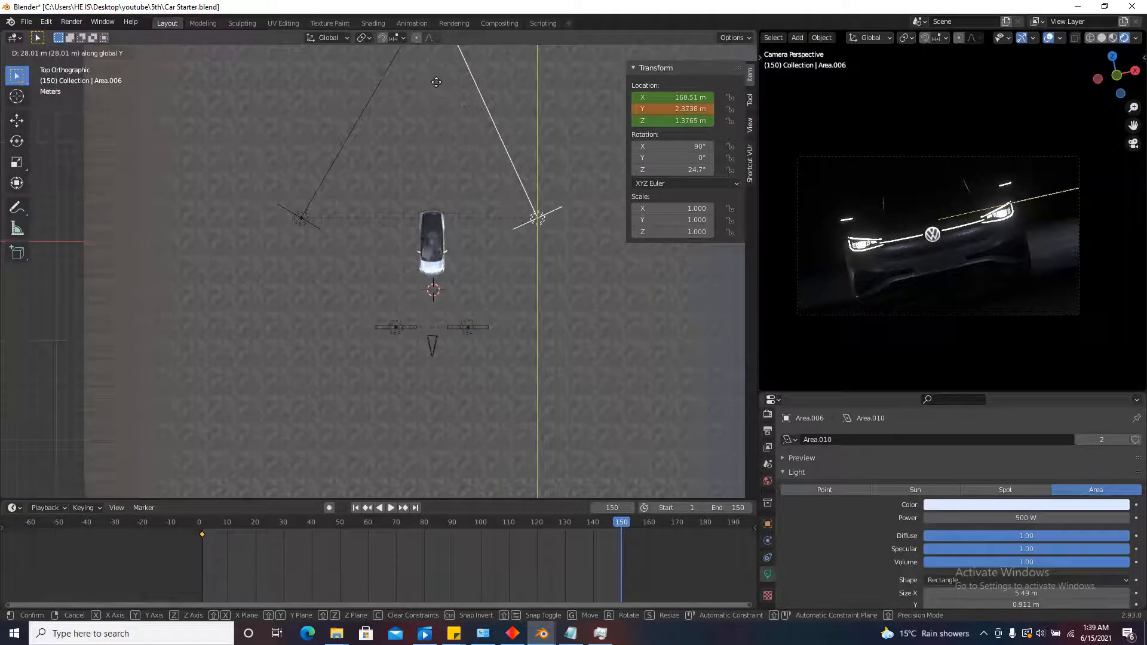
left_click(436, 82)
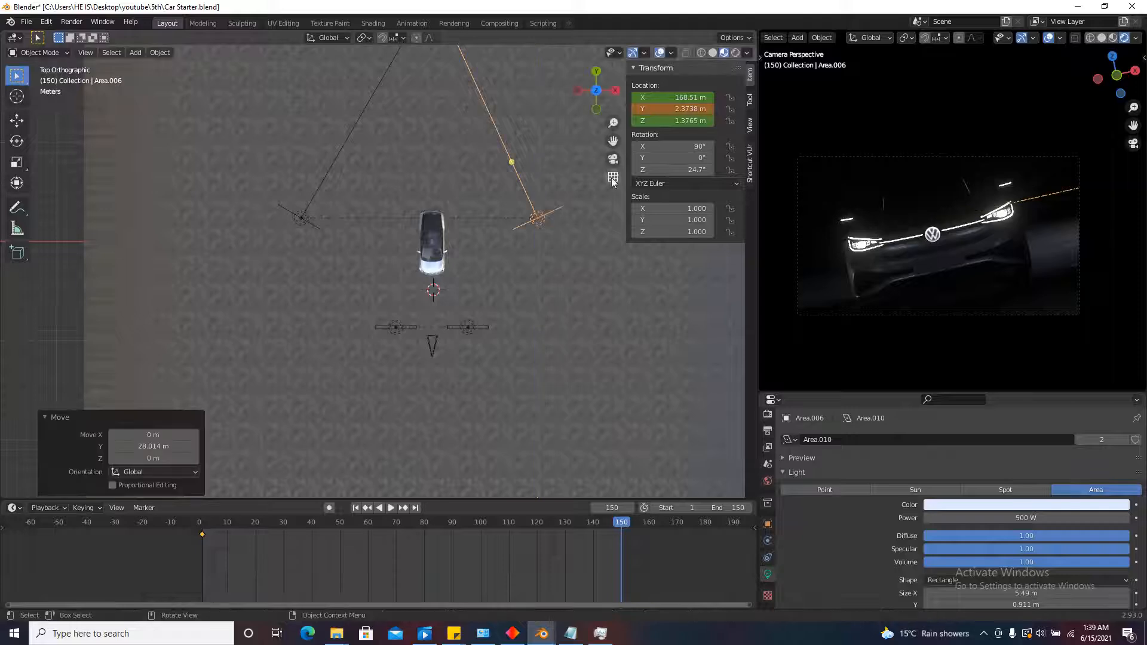
right_click(673, 97)
left_click(628, 93)
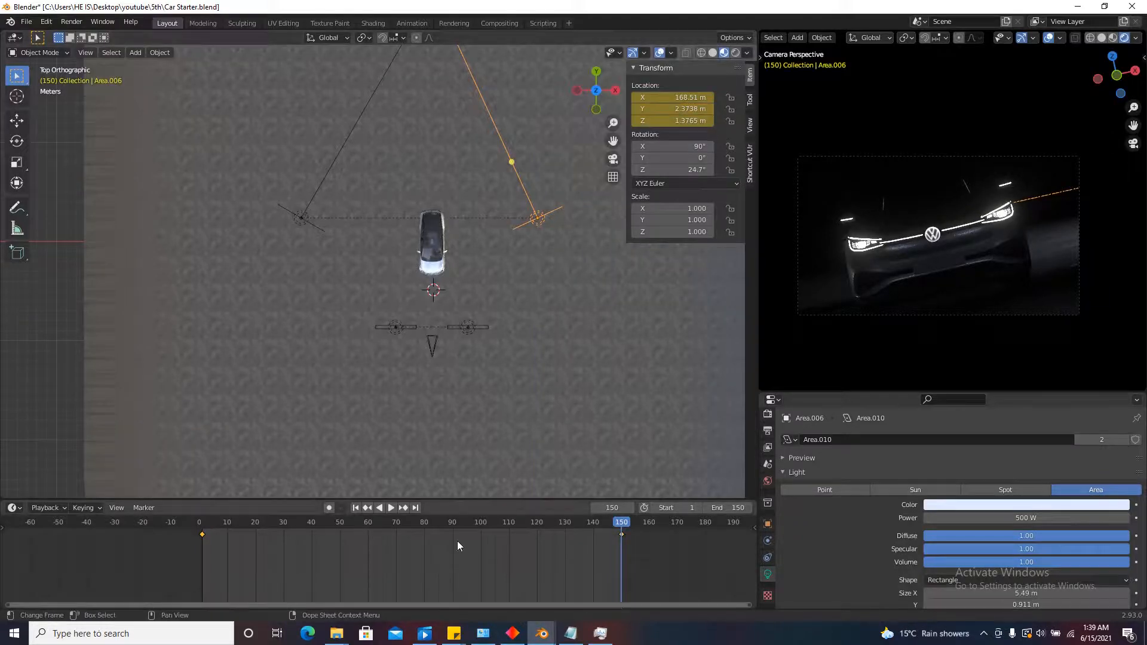
Set the keyframe interpolation to Linear for the lights Area.006 and Area.008 and for Camera.002.
key("t")
left_click(442, 542)
left_click(465, 328)
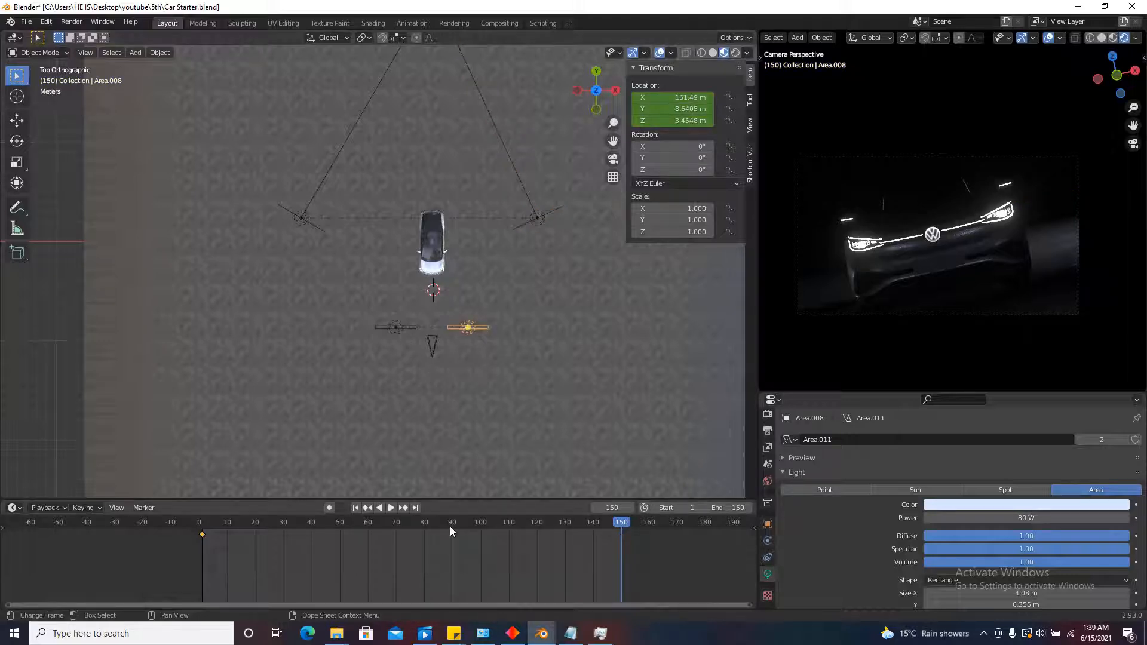
key("t")
left_click(443, 558)
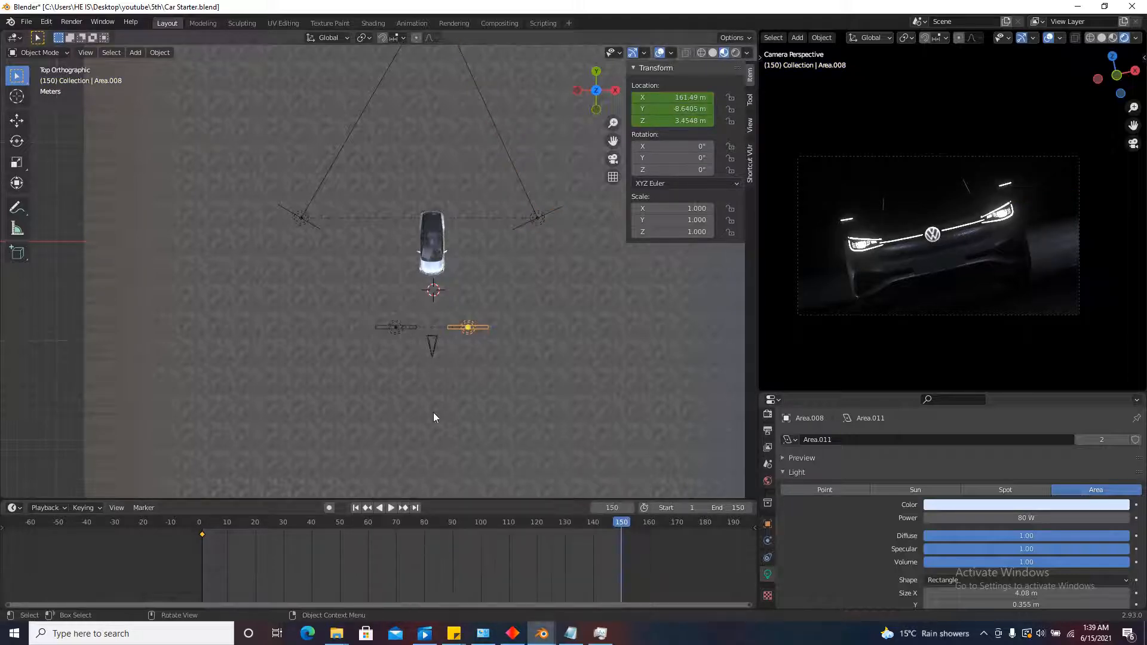
left_click(433, 343)
key("t")
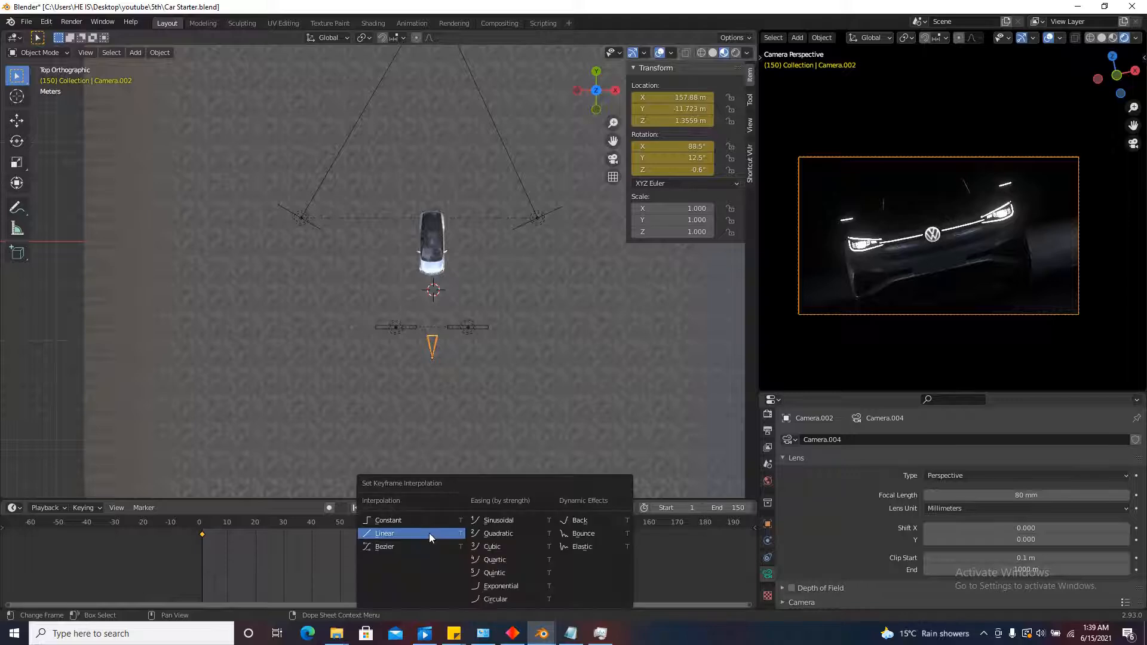
left_click(430, 536)
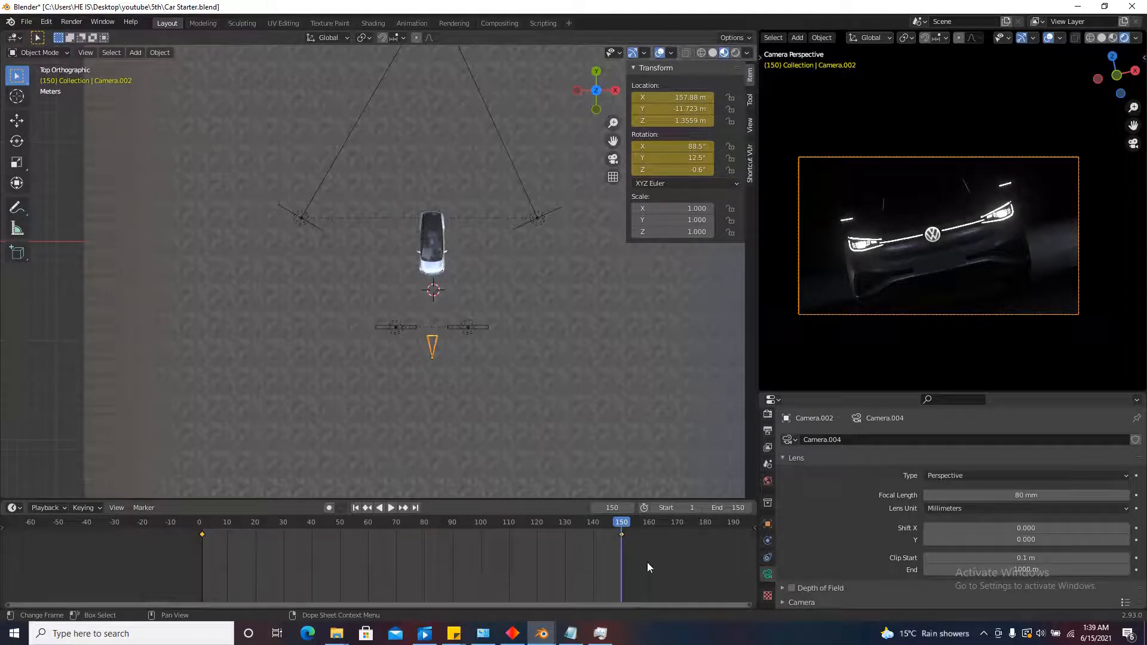
Select Camera.002's keyframes at frames 1 and 150 in the timeline.
left_click_drag(647, 567, 227, 550)
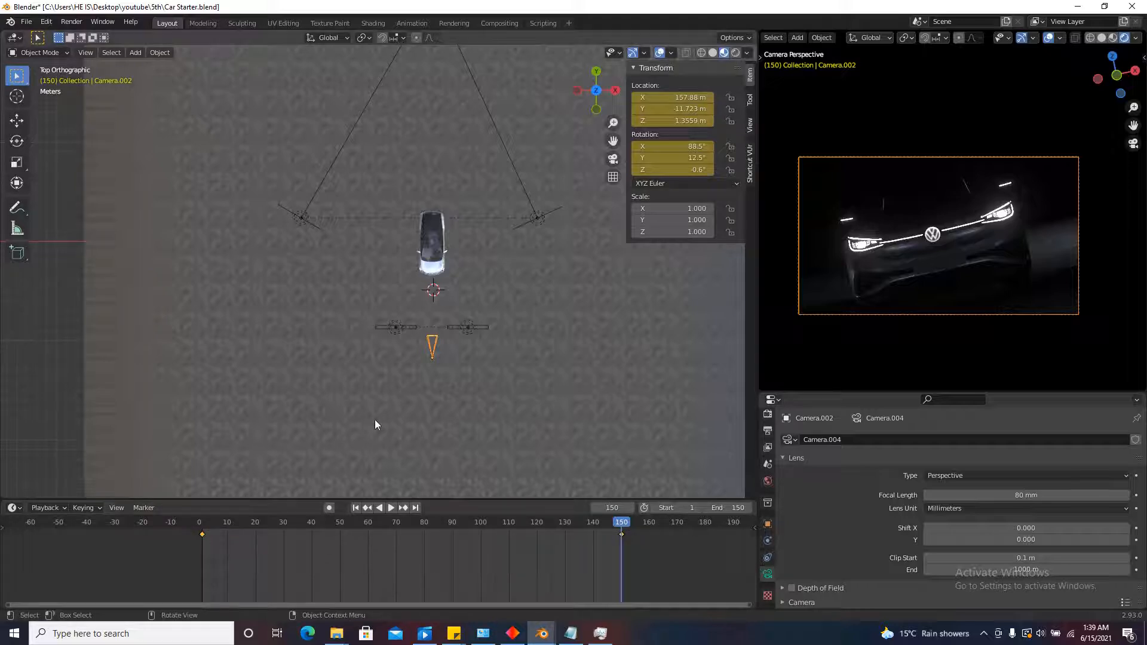
left_click(310, 556)
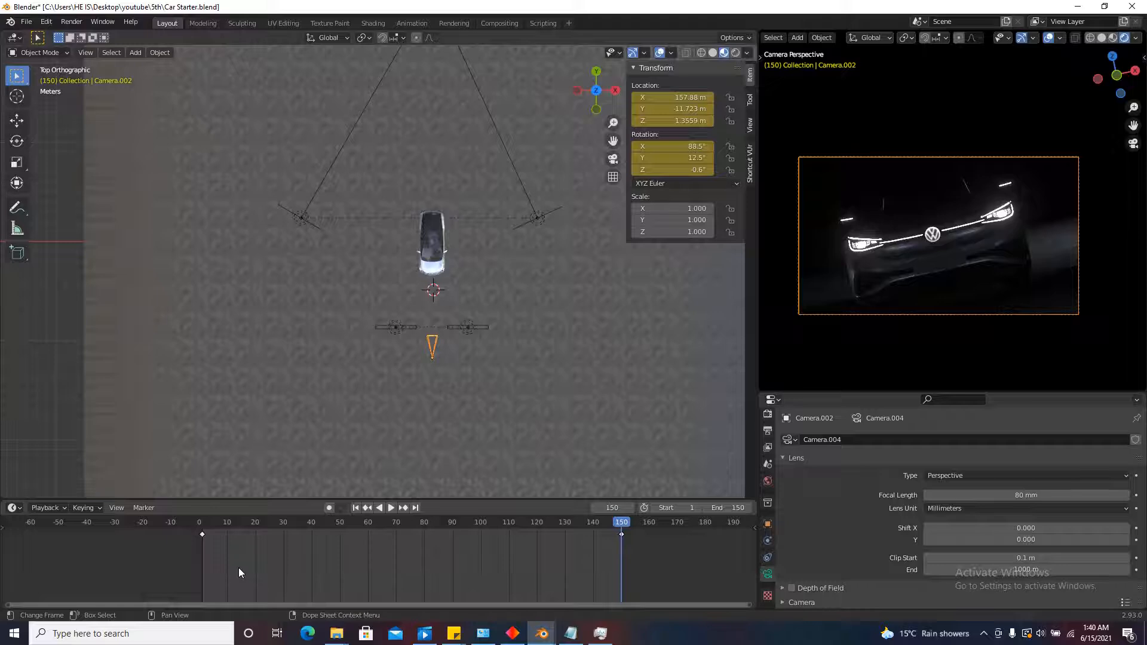
left_click_drag(632, 572, 177, 537)
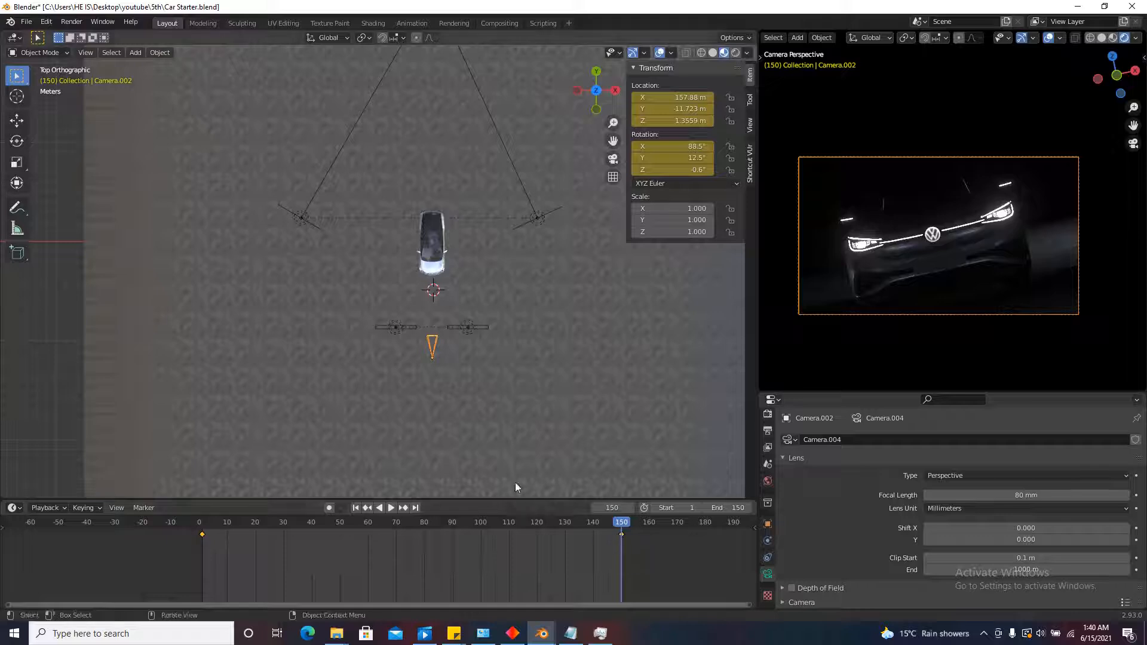
Play the animation from frame 1 to review the moving lights and camera, ending back at frame 1.
left_click(472, 347)
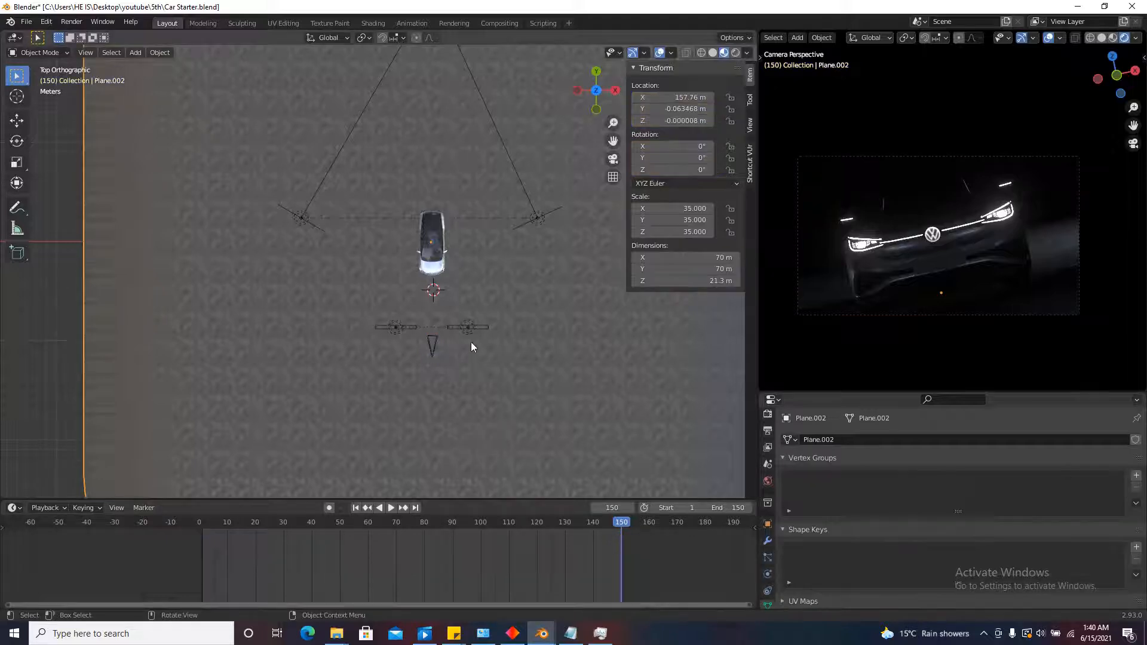
left_click(354, 508)
left_click(389, 507)
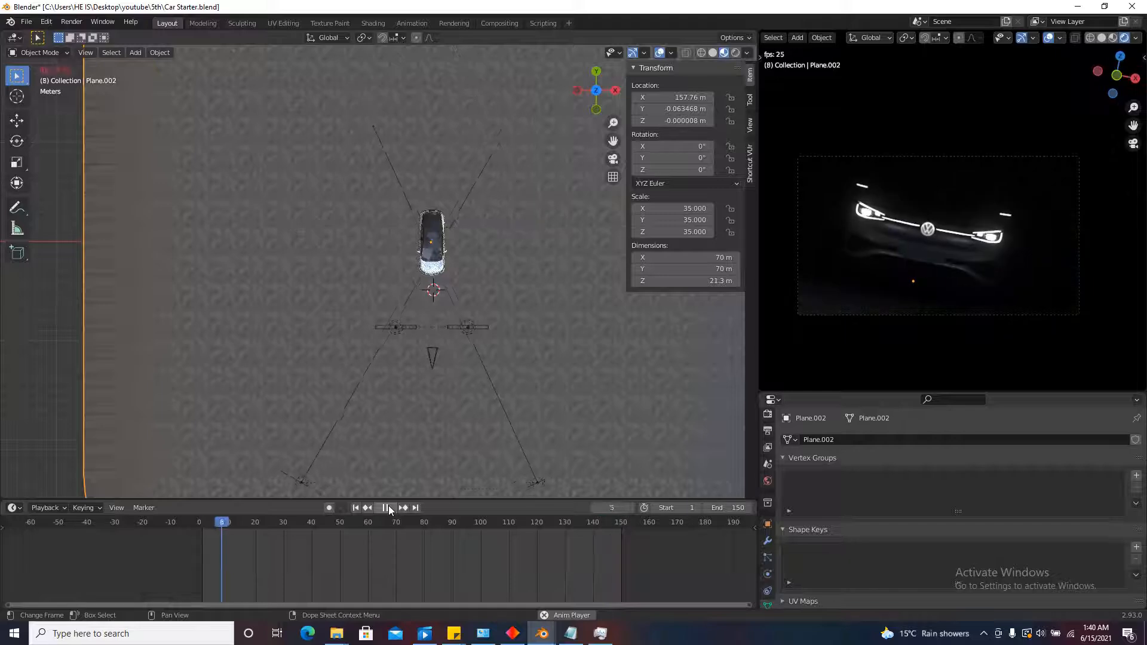
left_click(389, 507)
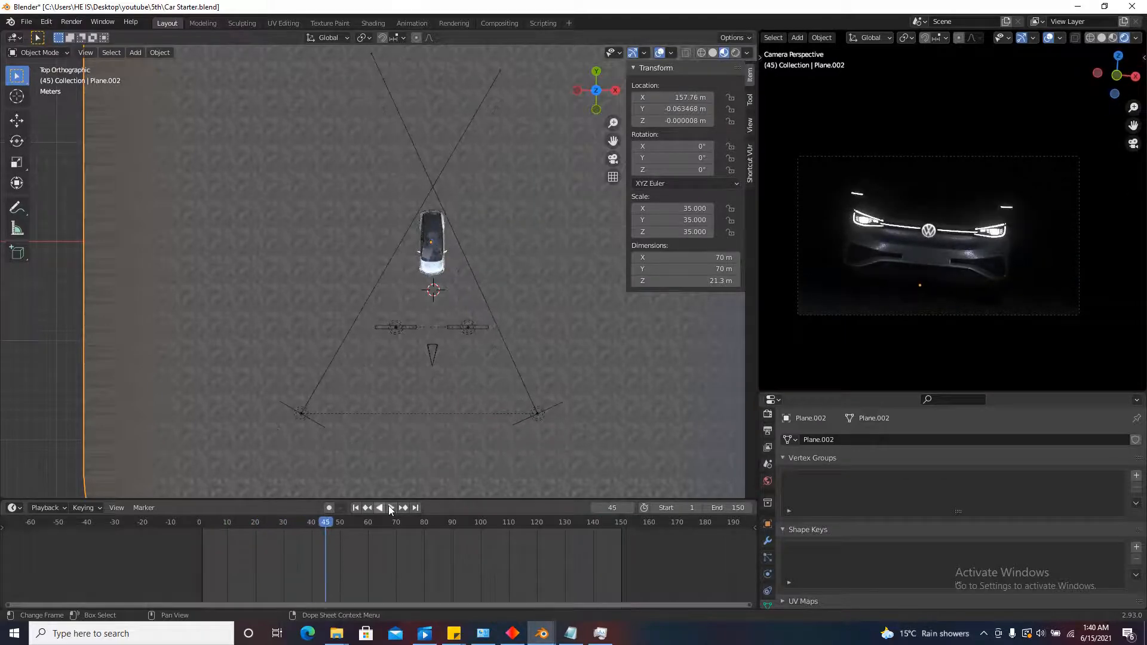
left_click(391, 508)
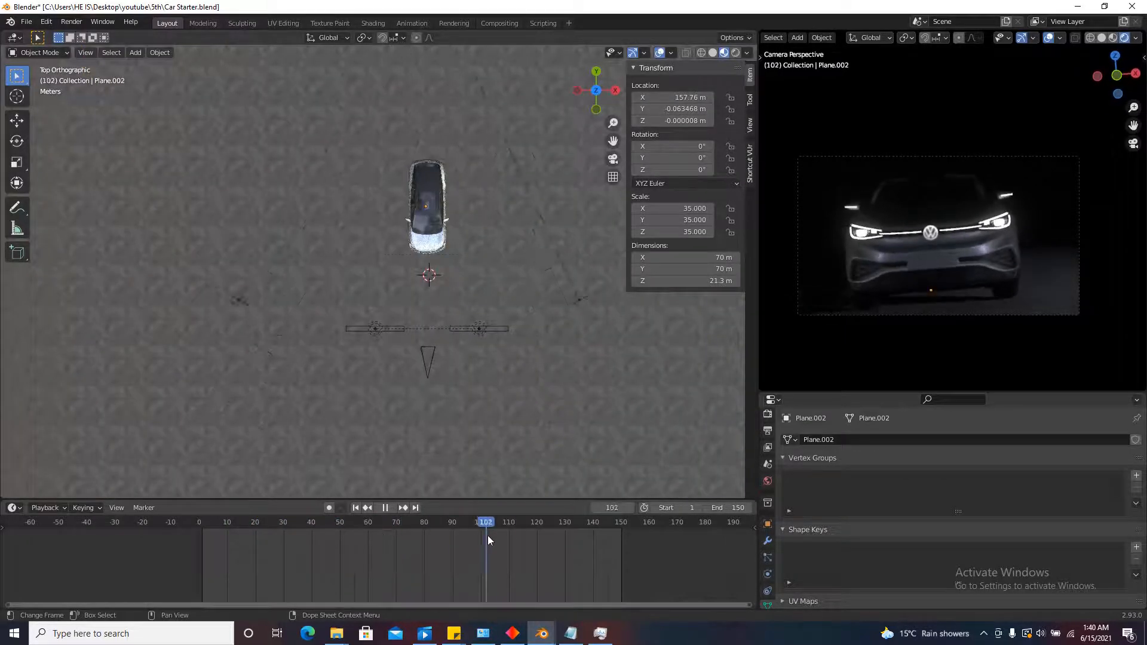
left_click_drag(351, 533, 202, 554)
key("space")
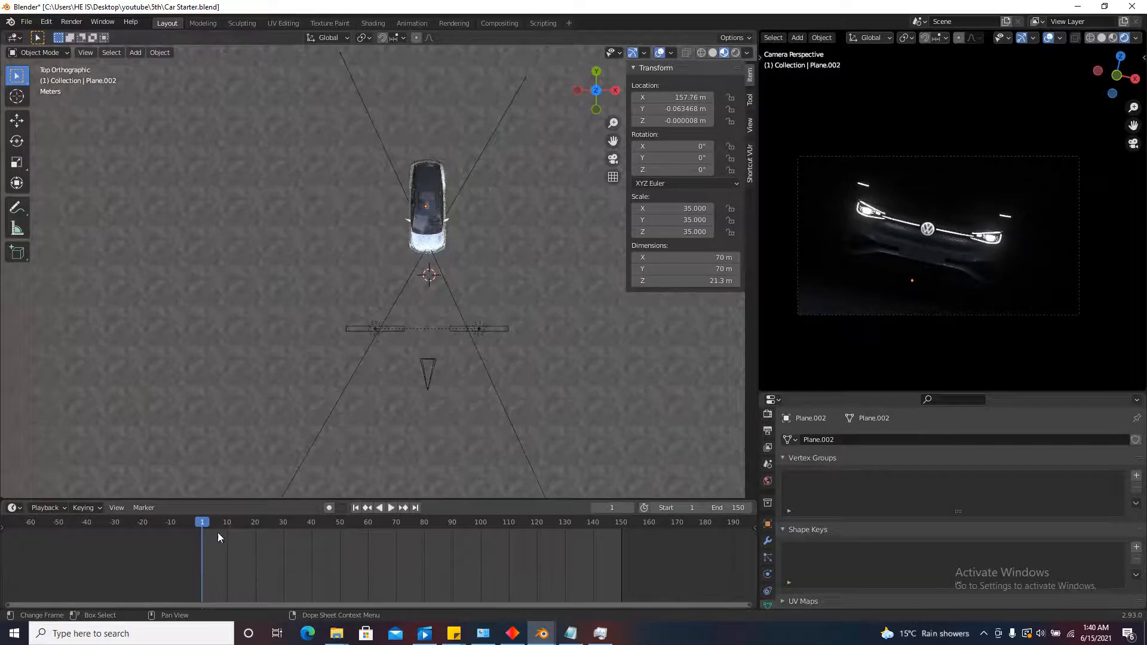
Delete the existing location keyframes of the area light Area.008.
left_click(479, 330)
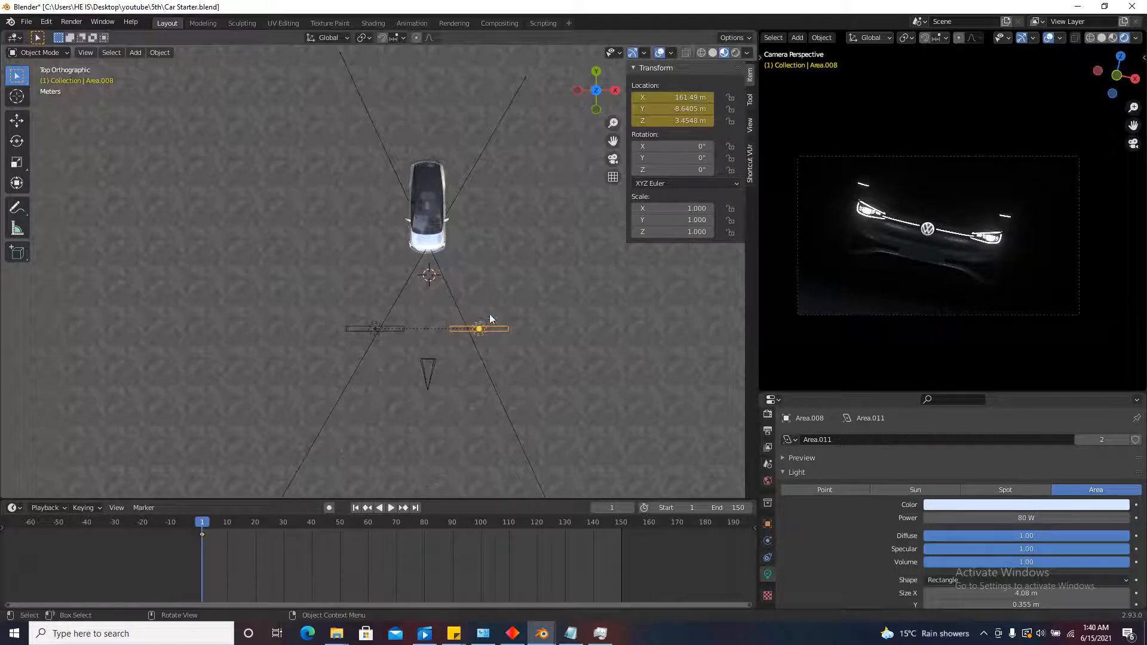
key("g")
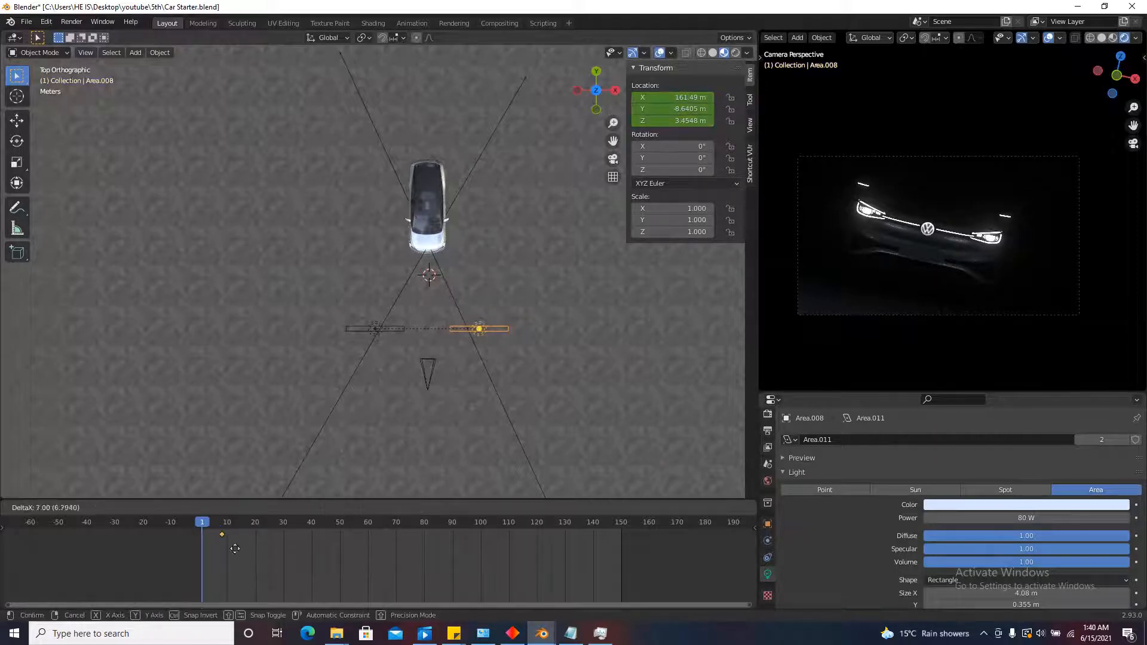
key("Escape")
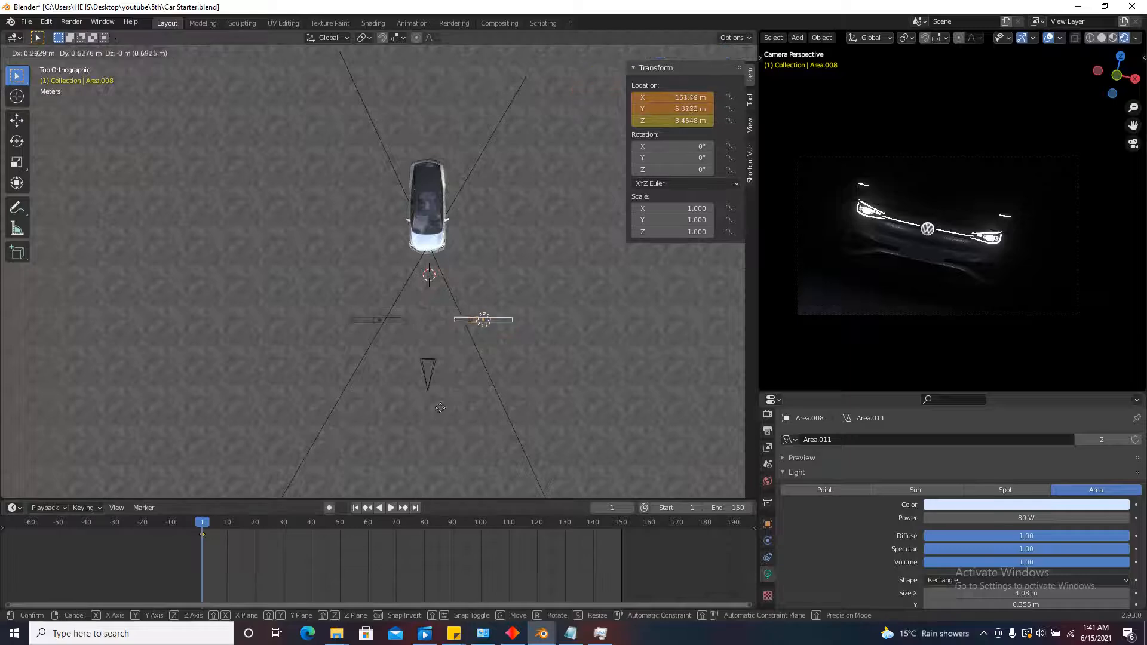
key("x")
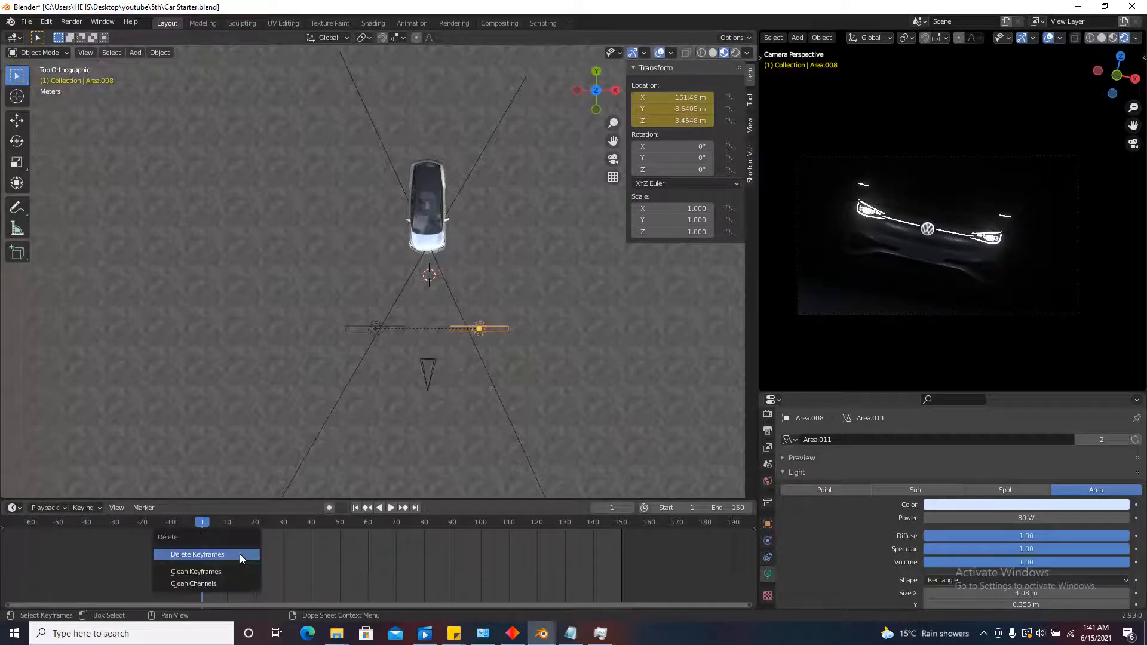
left_click(239, 554)
Move Area.008 about 12.43 m along Y to just behind the car.
key("g")
key("y")
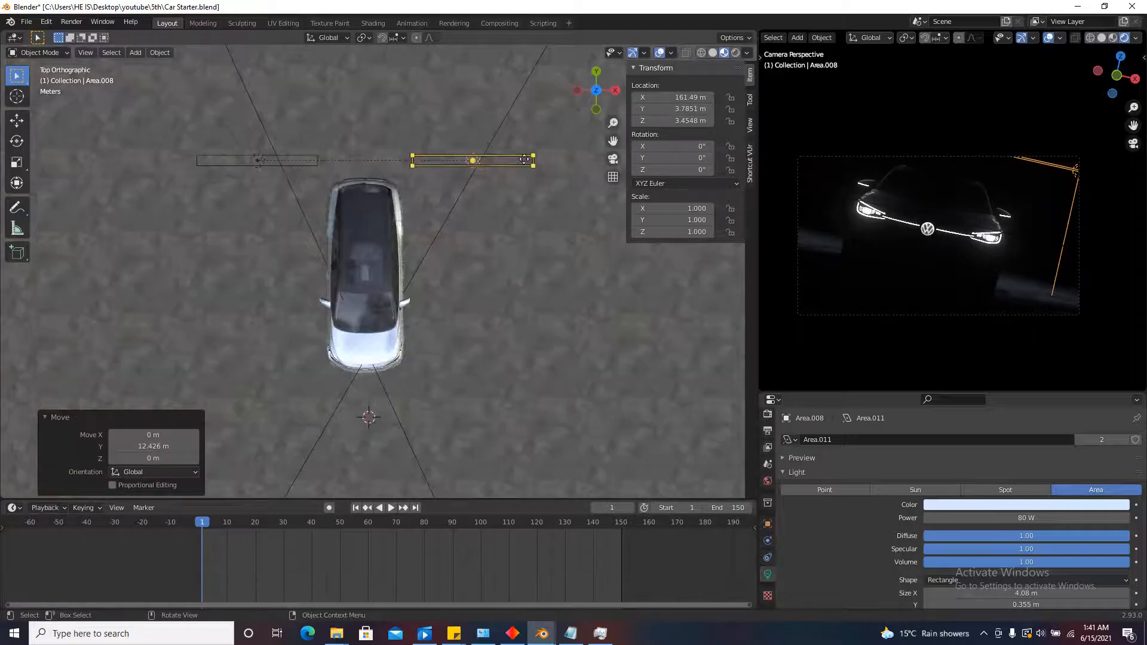
scroll(531, 161, "up", 4)
Resize Area.008 to about 5 m by 0.375 m and insert its location keyframes at frame 1.
left_click_drag(536, 160, 588, 158)
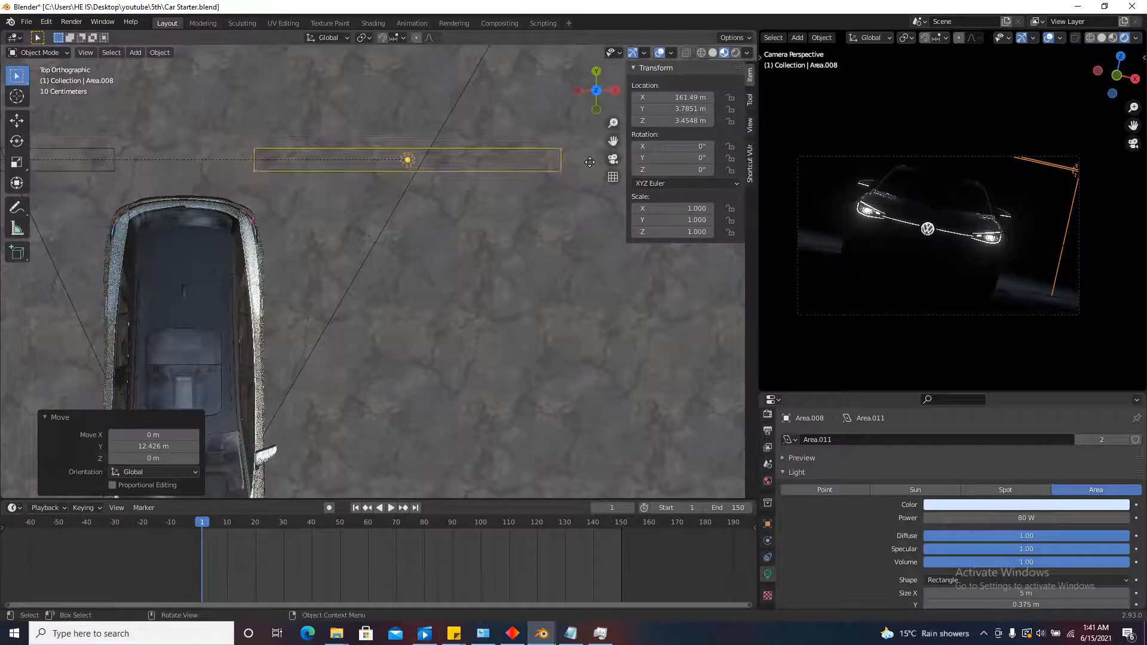
scroll(504, 139, "down", 5)
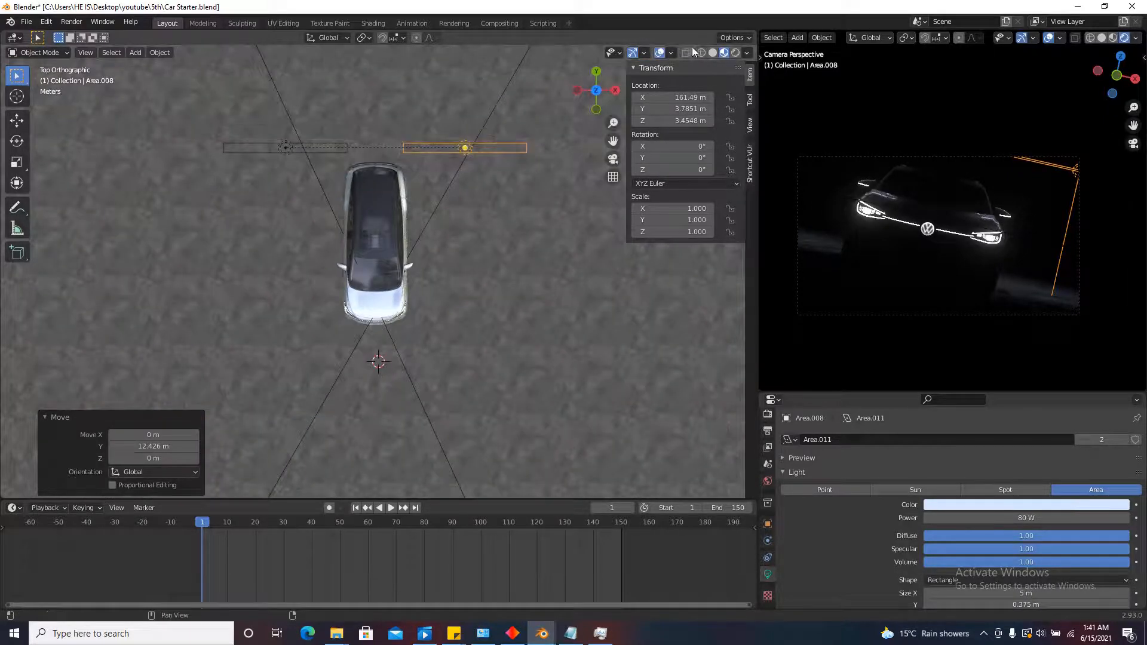
right_click(678, 95)
left_click(679, 93)
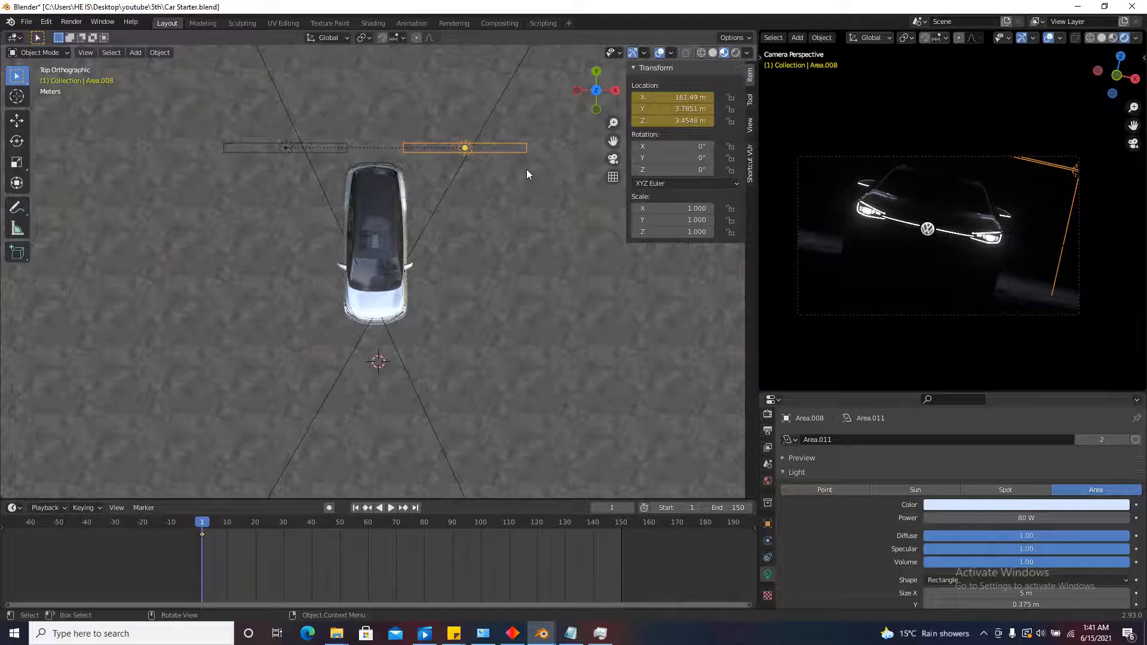
Try moving Area.008 about 10.85 m in negative Y to in front of the car at frame 1.
key("g")
key("y")
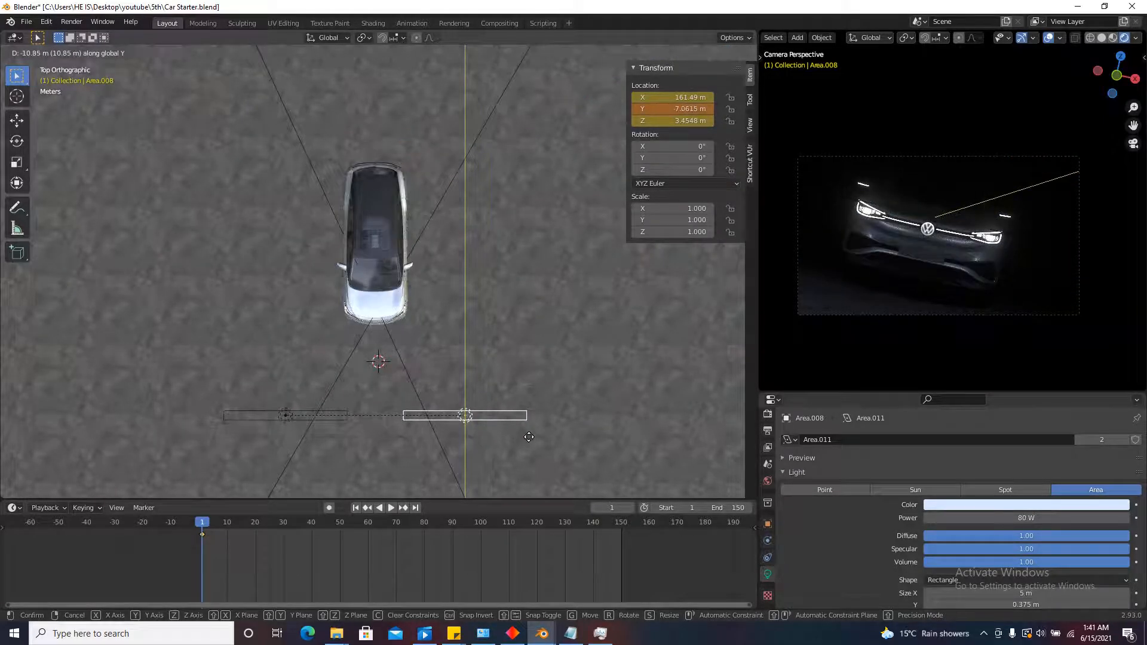
left_click(529, 436)
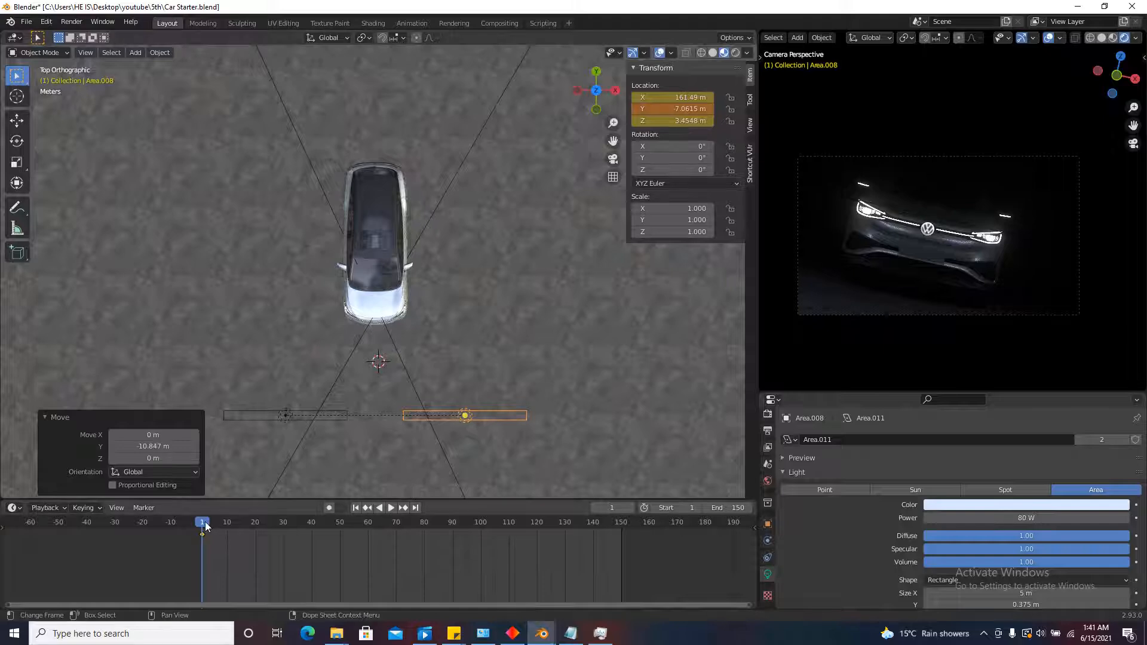
At frame 150, move Area.008 about 11.5 m in negative Y to in front of the car and insert its location keyframes.
left_click_drag(204, 526, 622, 536)
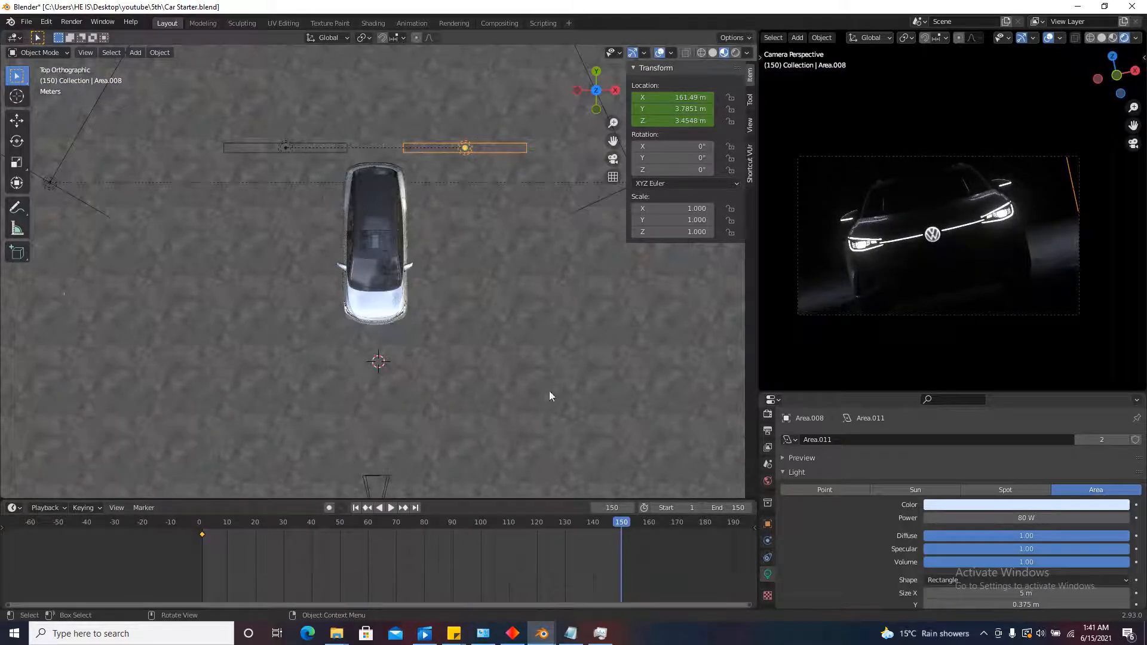
key("g")
key("y")
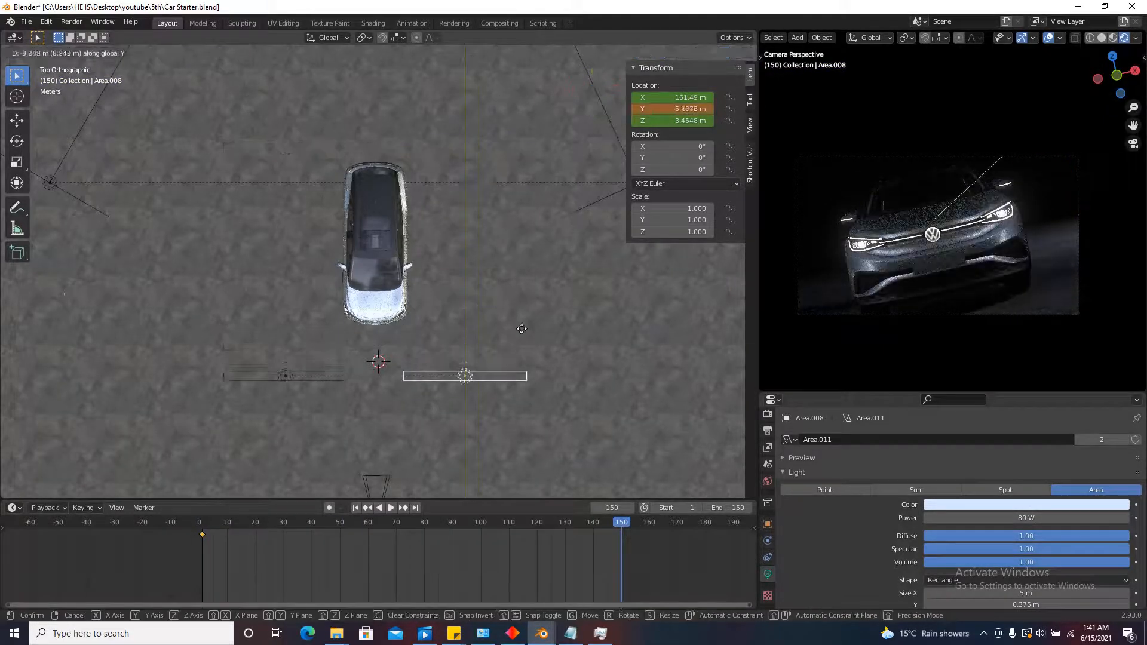
left_click(527, 386)
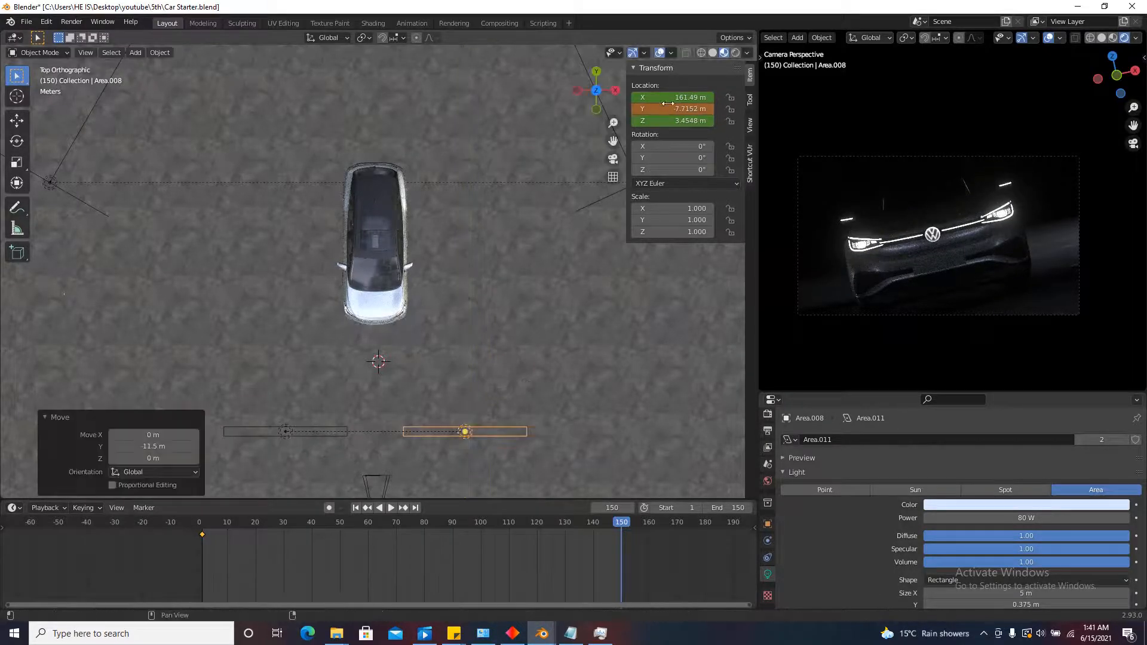
key("i")
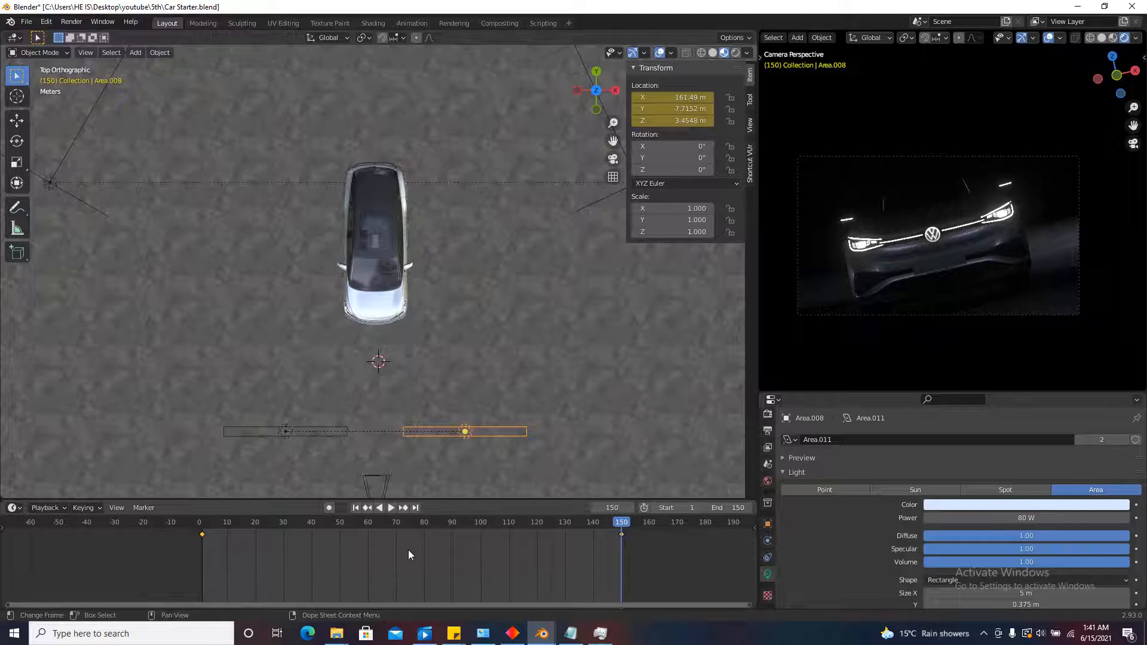
Set Area.008's keyframe interpolation to Linear and play the animation from frame 1 to check the light sweep.
key("t")
left_click(392, 541)
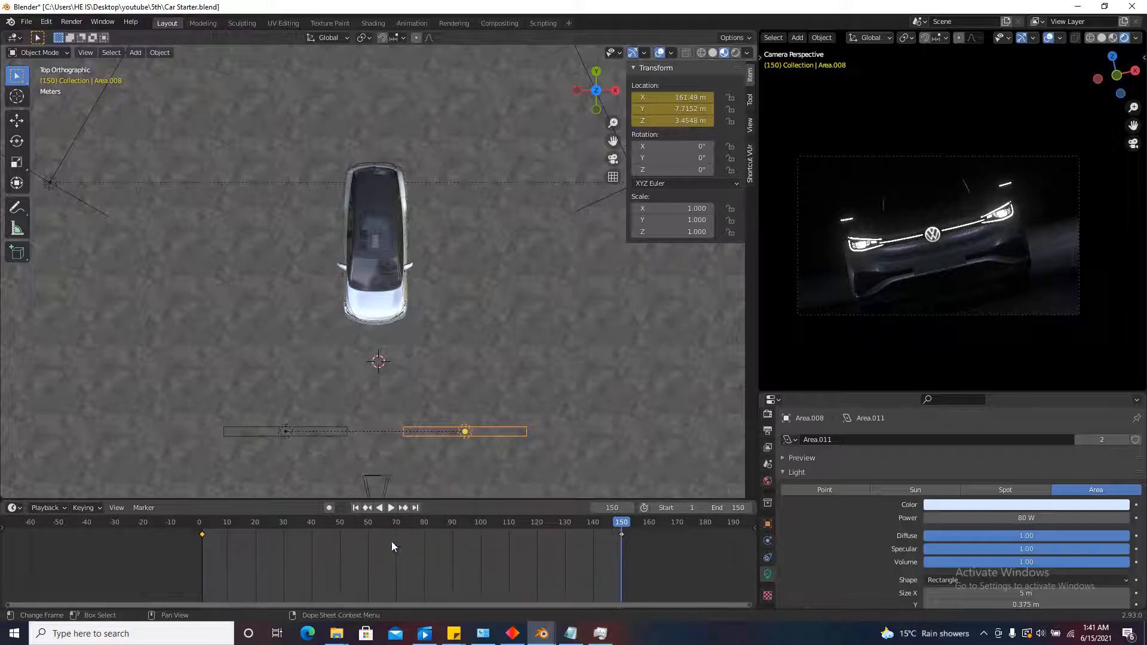
left_click(358, 507)
left_click(392, 507)
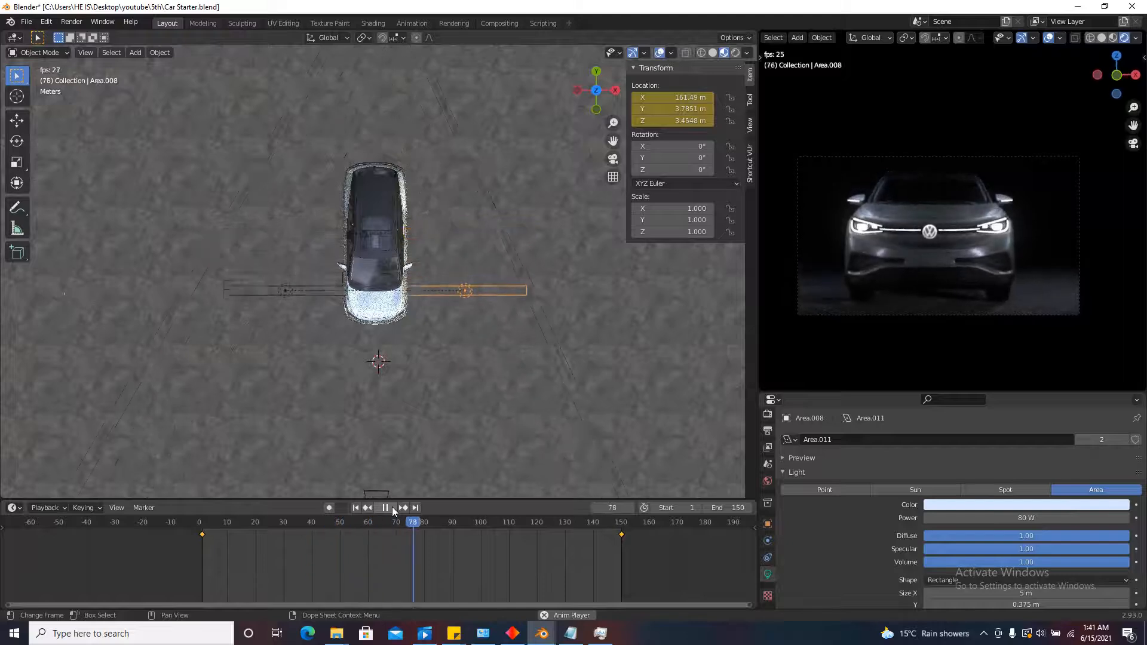
left_click(392, 507)
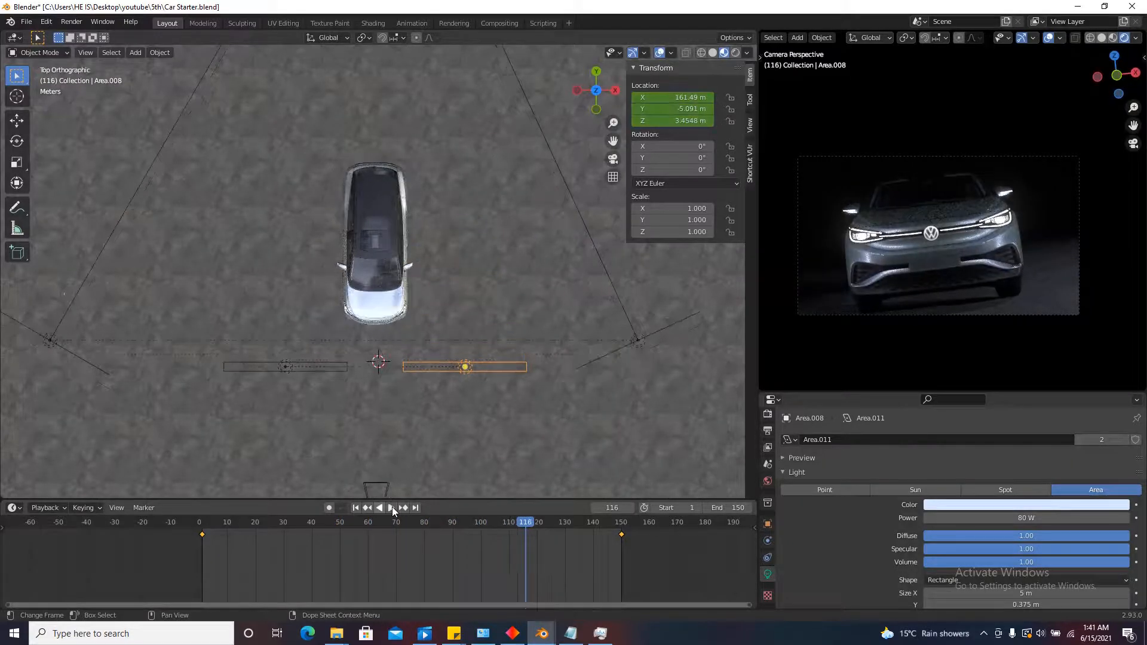
Select the side area light Area.006 and resize it to a thin strip of about 6.19 m by 0.409 m.
scroll(490, 292, "down", 2)
left_click(551, 313)
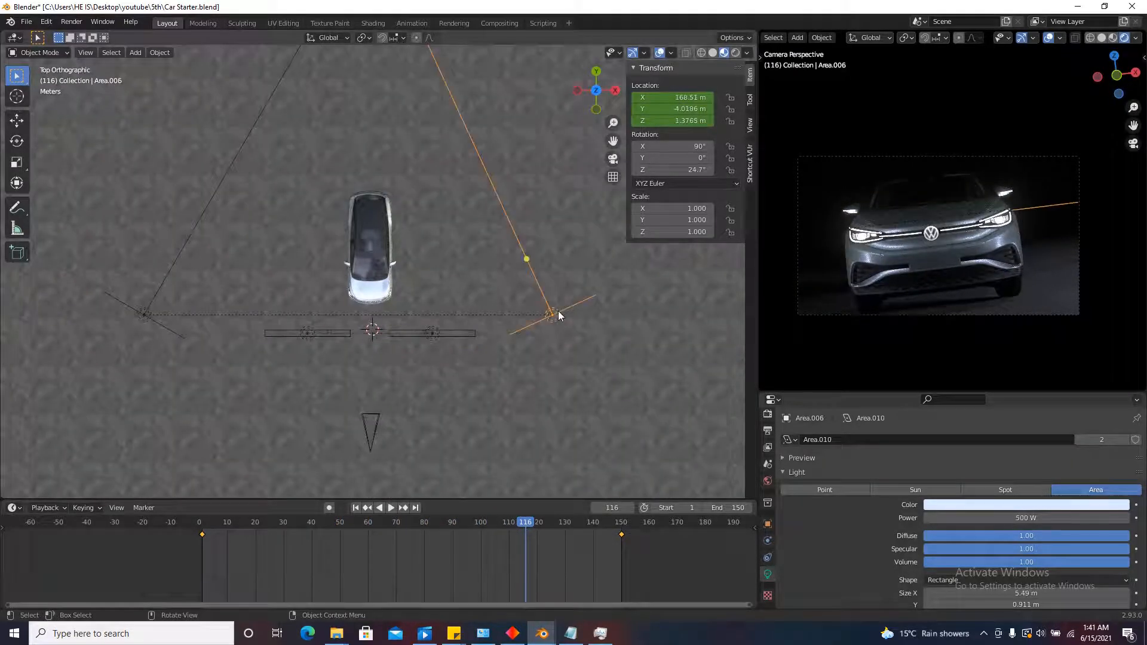
mouse_move(522, 353)
middle_mouse_down()
mouse_move(532, 323)
mouse_move(546, 339)
mouse_move(565, 263)
mouse_move(527, 347)
middle_mouse_up()
scroll(525, 347, "up", 3)
middle_click_drag(521, 412, 511, 368)
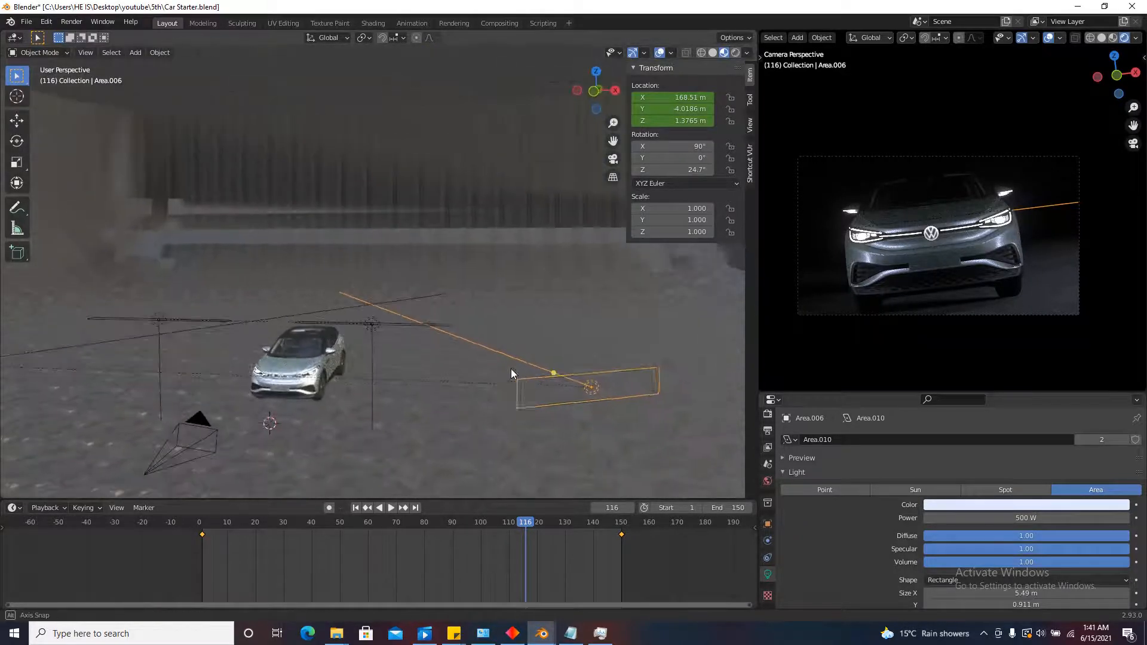
scroll(615, 368, "up", 2)
left_click_drag(618, 377, 614, 189)
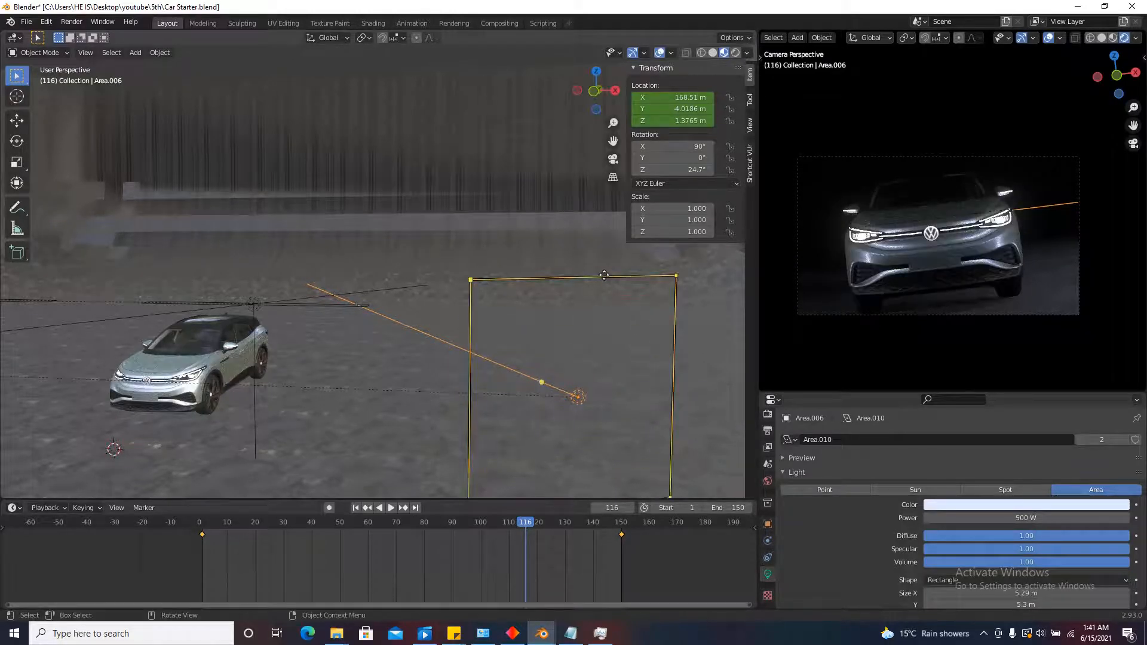
middle_click_drag(610, 259, 620, 286)
left_click_drag(616, 272, 635, 366)
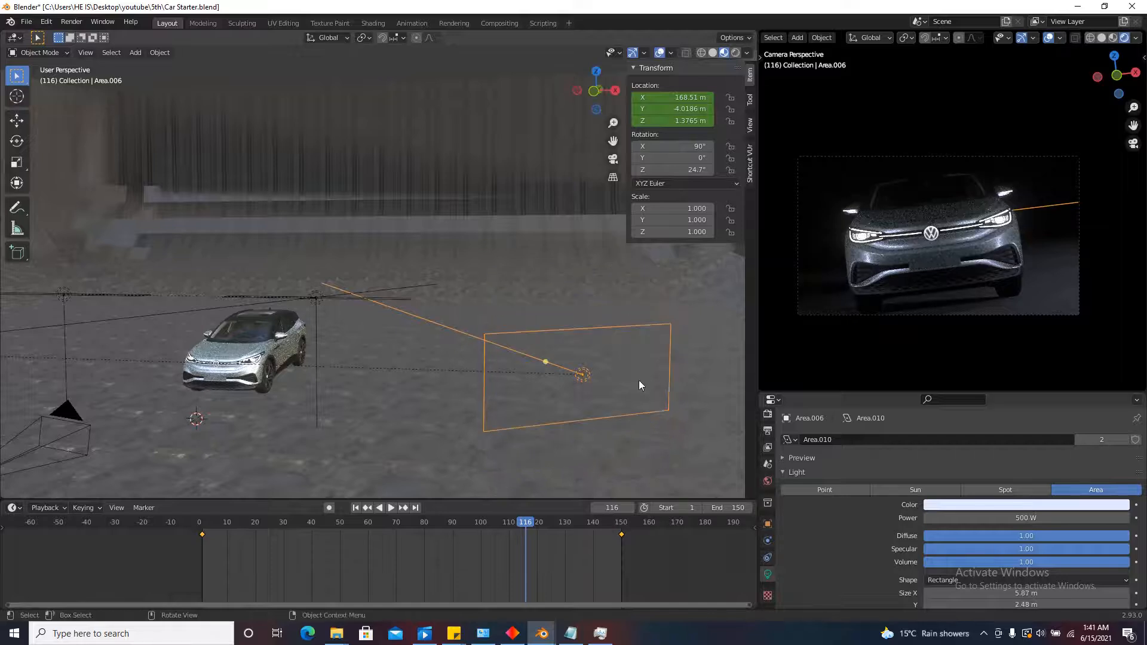
scroll(639, 380, "up", 2)
left_click_drag(619, 302, 625, 383)
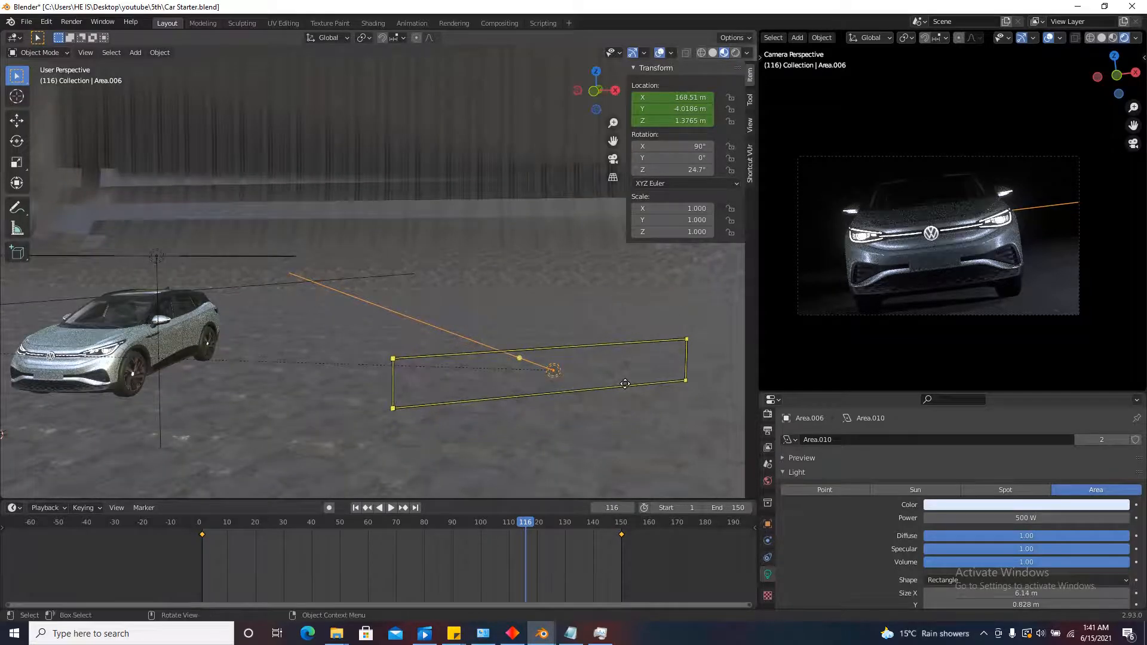
scroll(628, 379, "up", 3)
left_click_drag(609, 320, 610, 357)
scroll(610, 357, "down", 10)
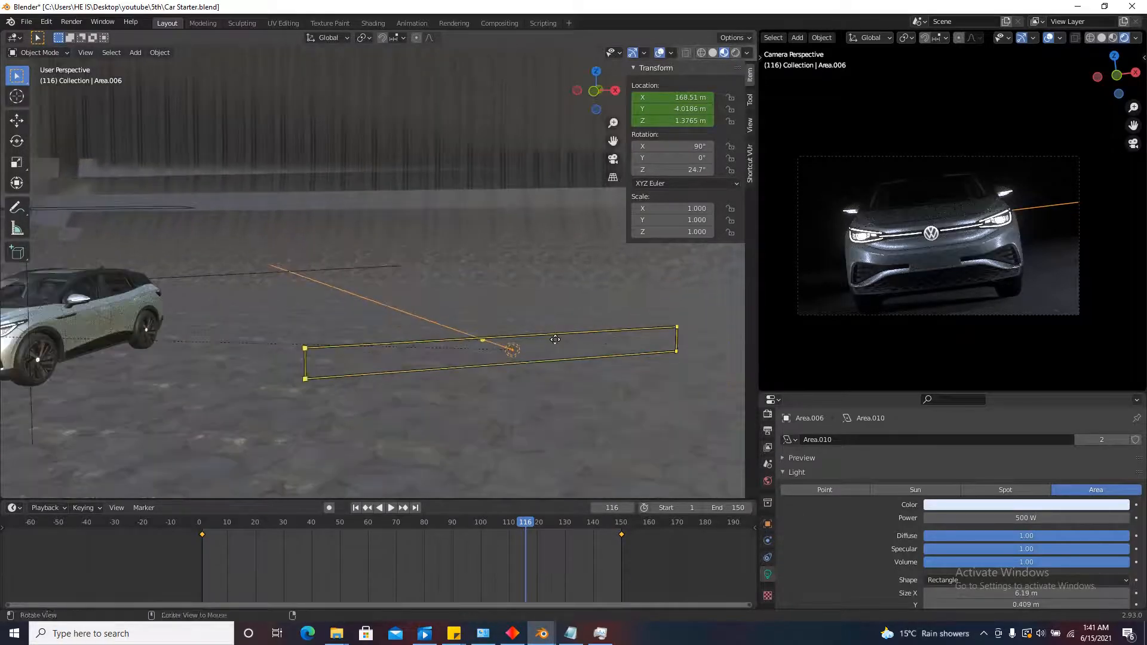
scroll(548, 315, "up", 8)
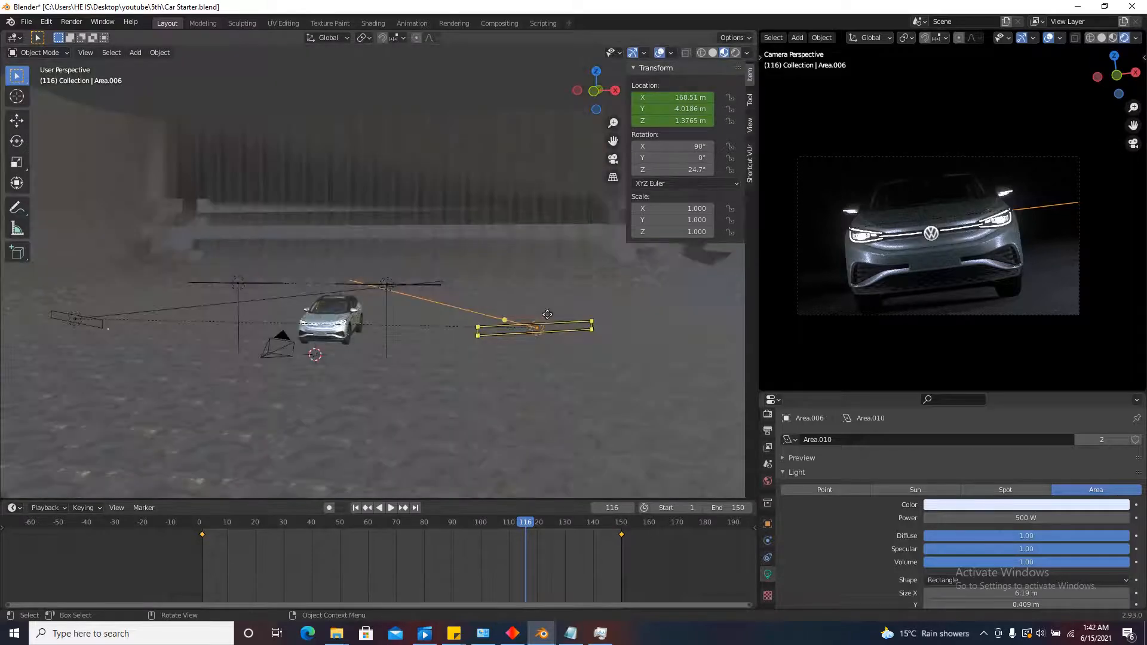
Widen Area.006 to about 6.68 m by 0.411 m and set its power to 300 W.
left_click_drag(555, 314, 599, 319)
scroll(526, 327, "up", 1)
scroll(526, 325, "up", 2)
left_click(992, 518)
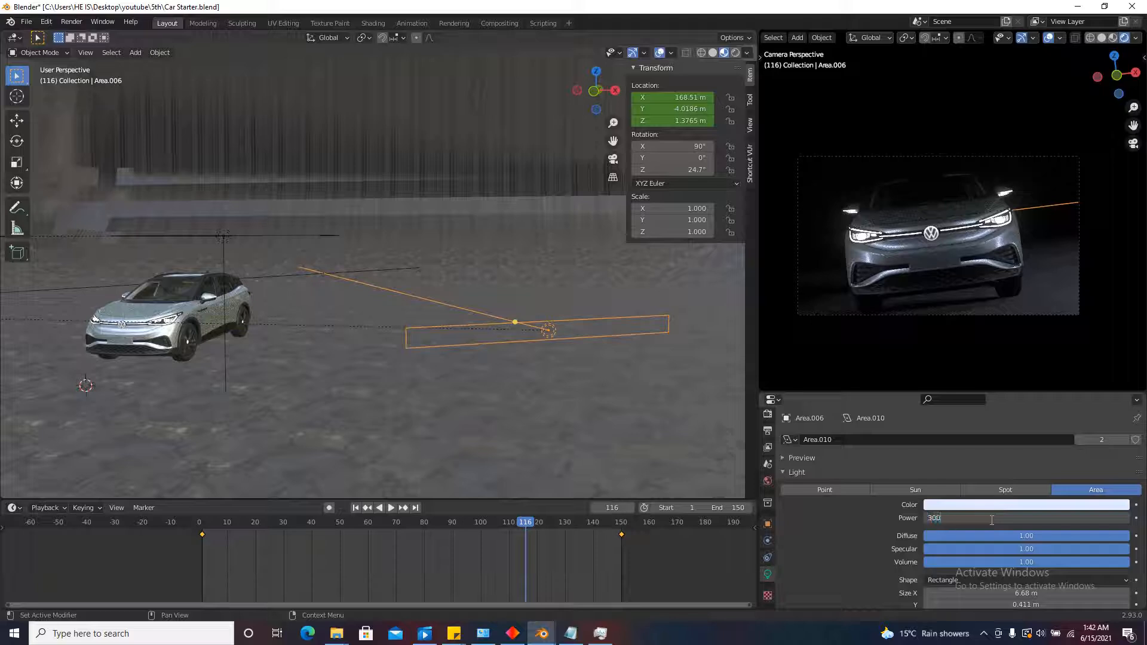
type("300")
key("Return")
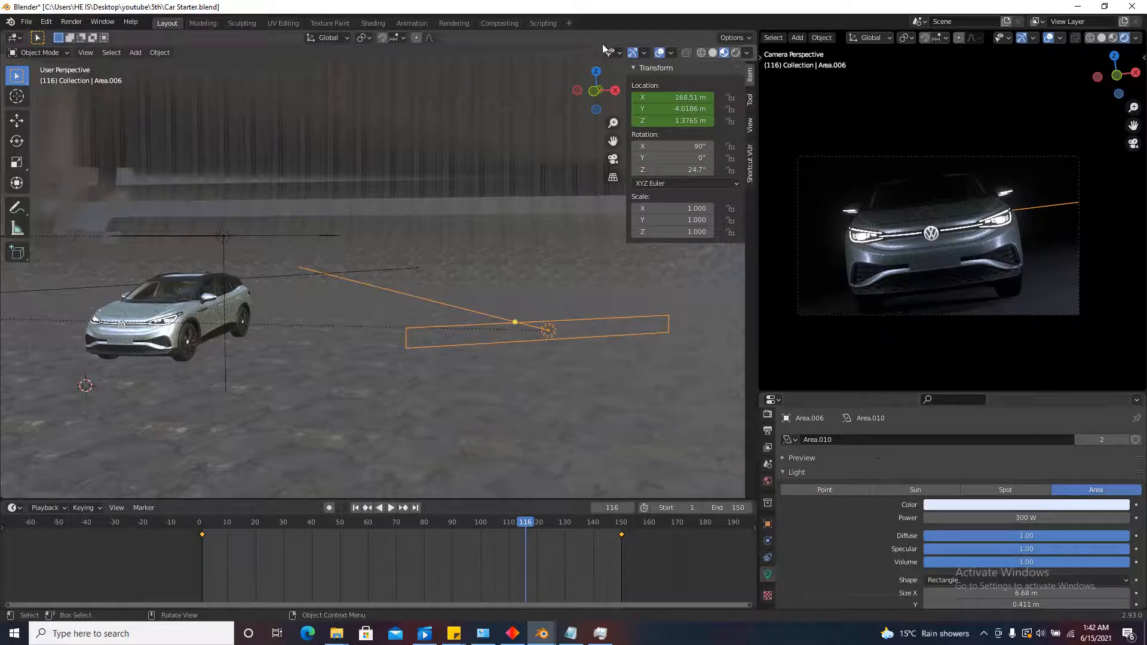
Try rotating Area.006 about 44° toward the car in the top view.
left_click(597, 71)
scroll(525, 281, "down", 4)
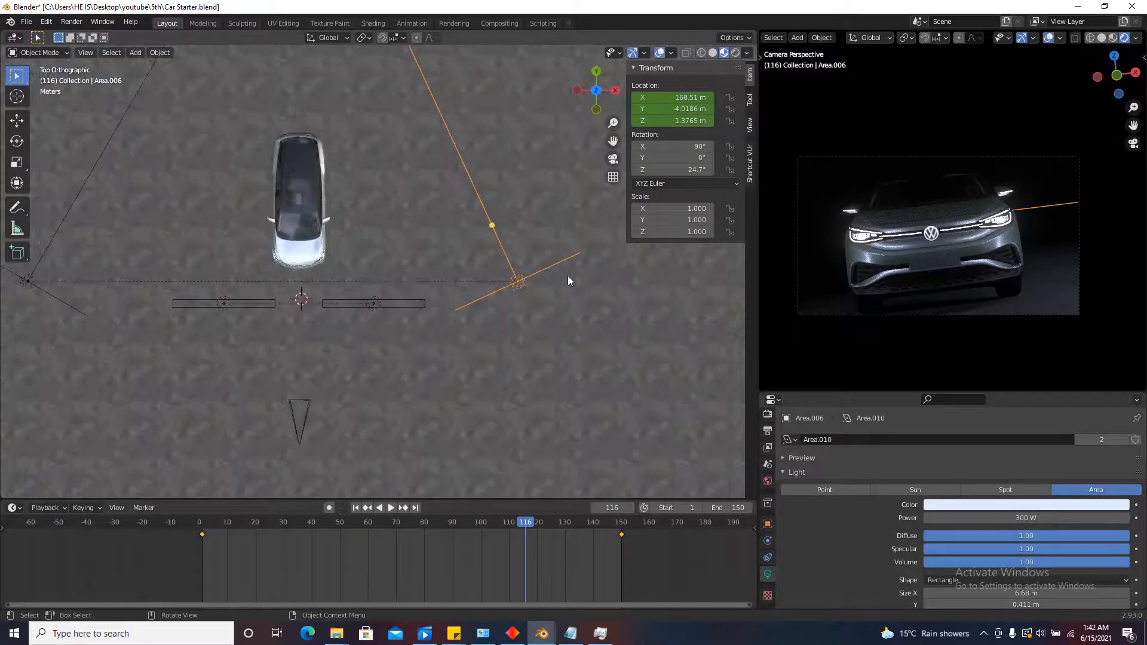
key("r")
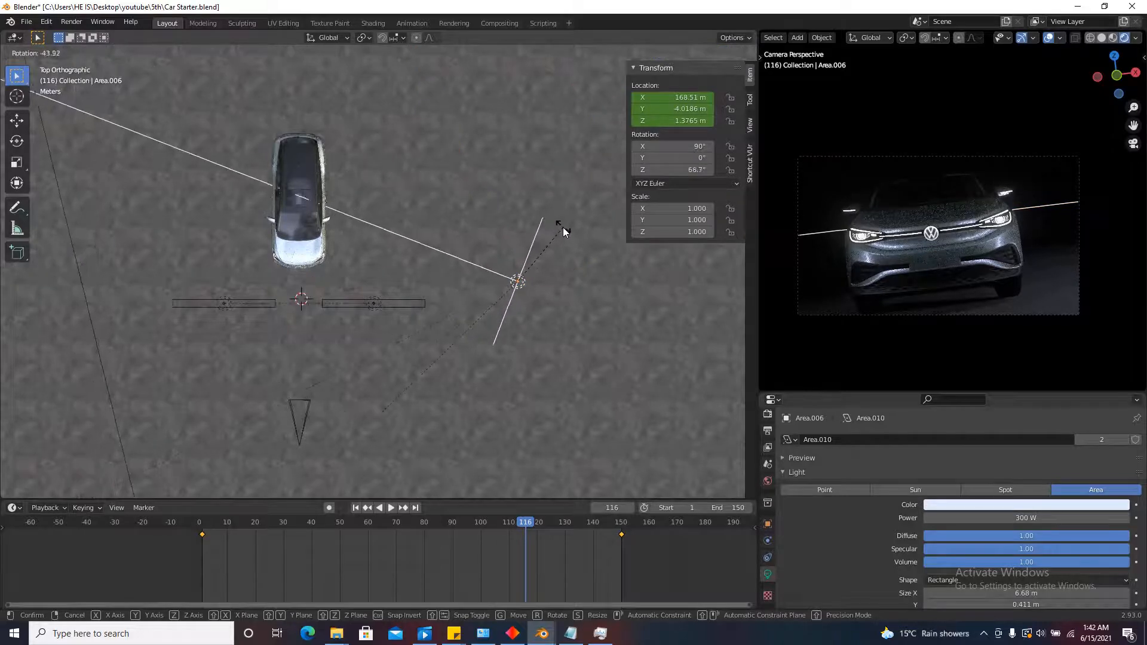
left_click(558, 224)
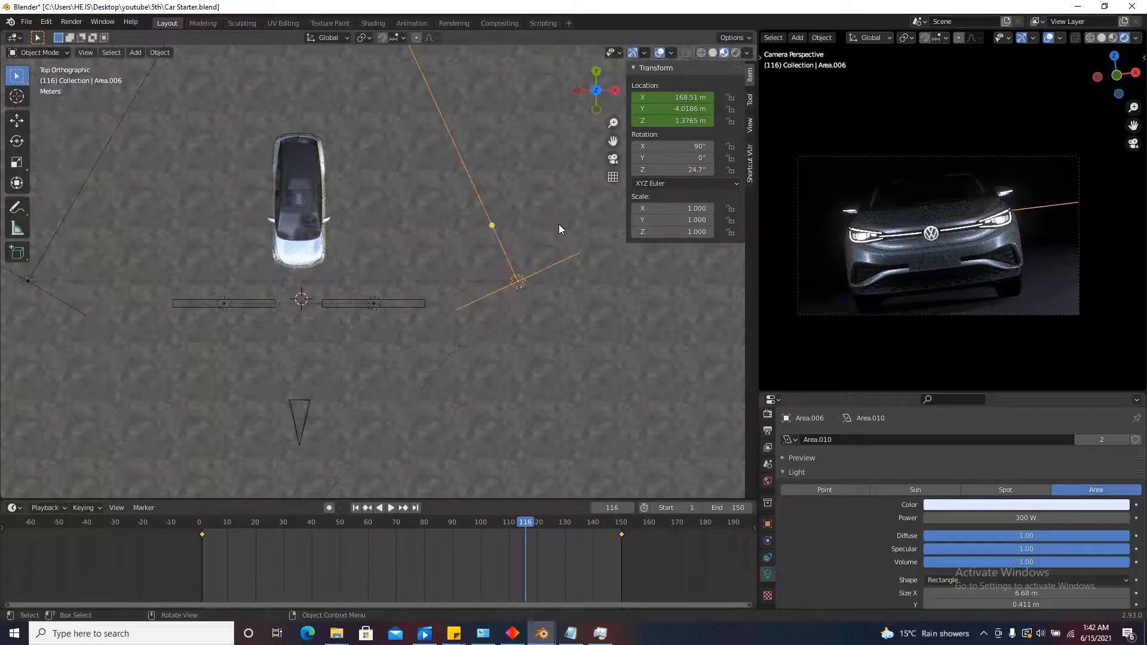
Hide the opposite side light Area.005 and unhide it again to compare its effect on the car.
scroll(558, 224, "down", 5)
scroll(364, 249, "up", 3)
left_click(327, 248)
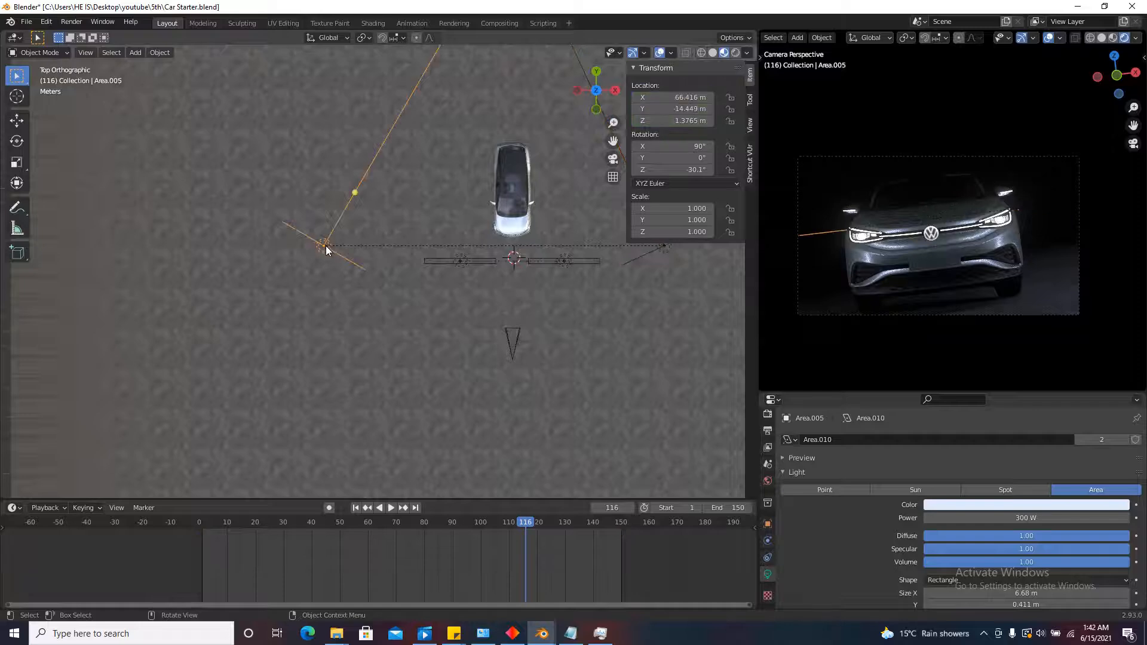
key("h")
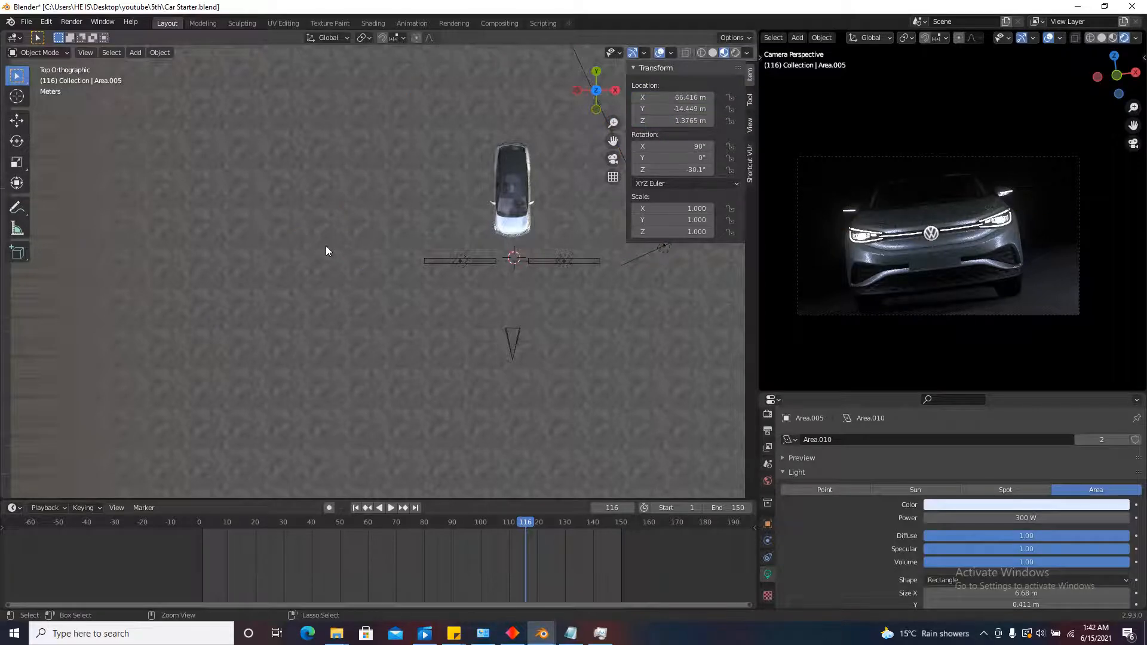
key("alt+h")
scroll(317, 261, "down", 2)
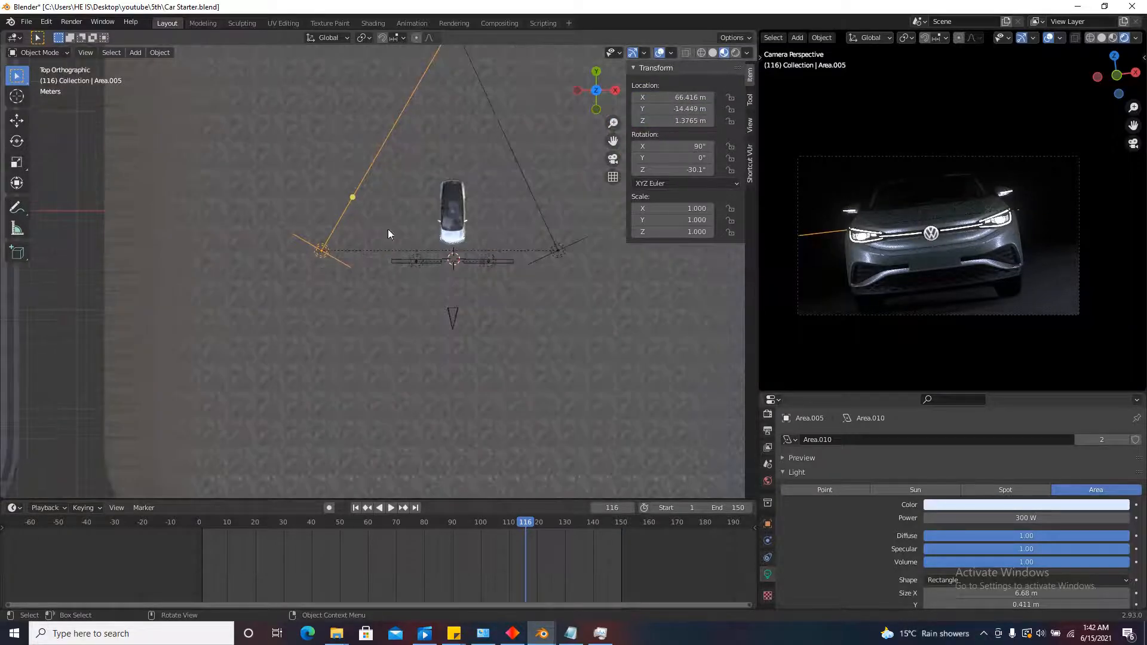
scroll(418, 260, "down", 2)
scroll(504, 249, "up", 3)
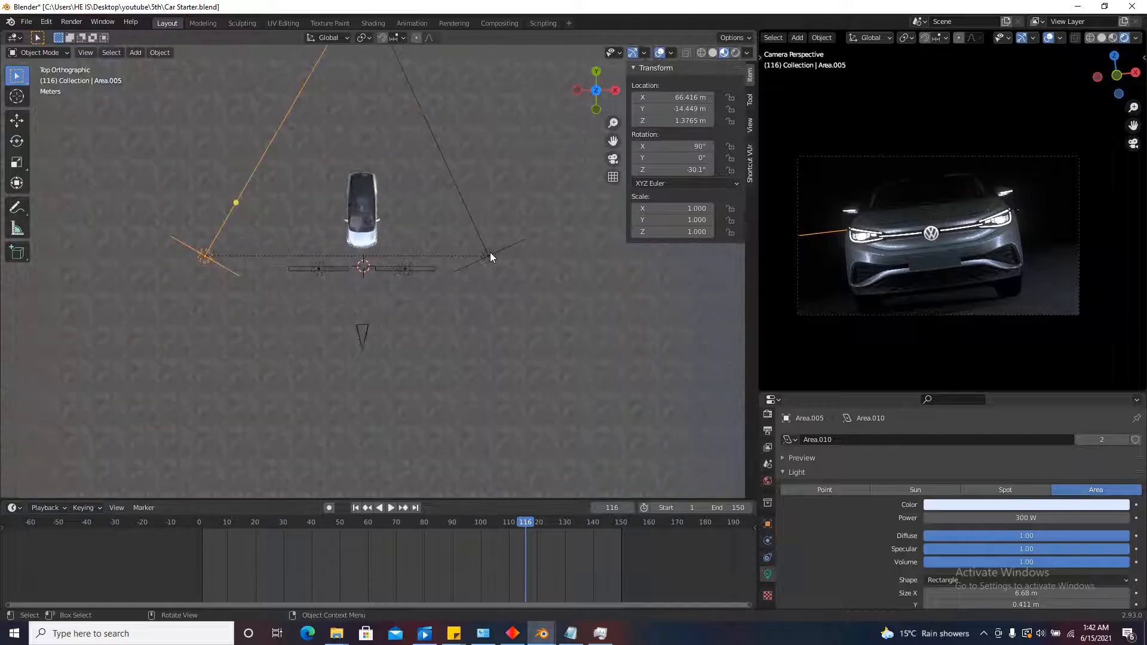
Select the side light Area.006 and set its power to 100 W.
left_click(489, 254)
left_click(1049, 520)
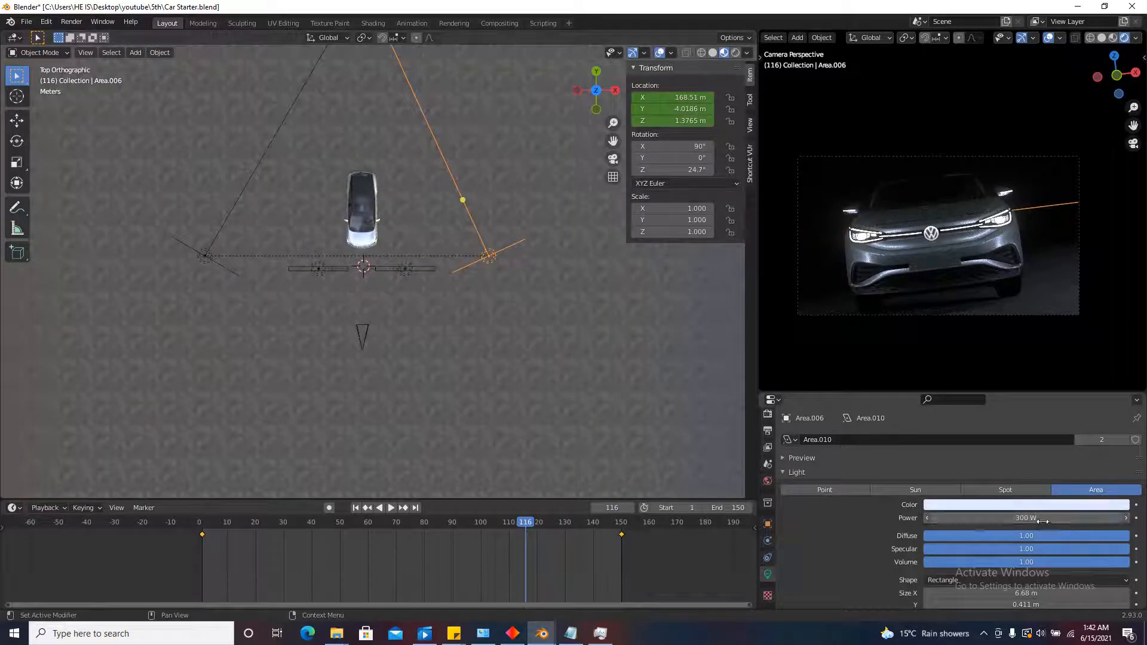
type("100")
key("Return")
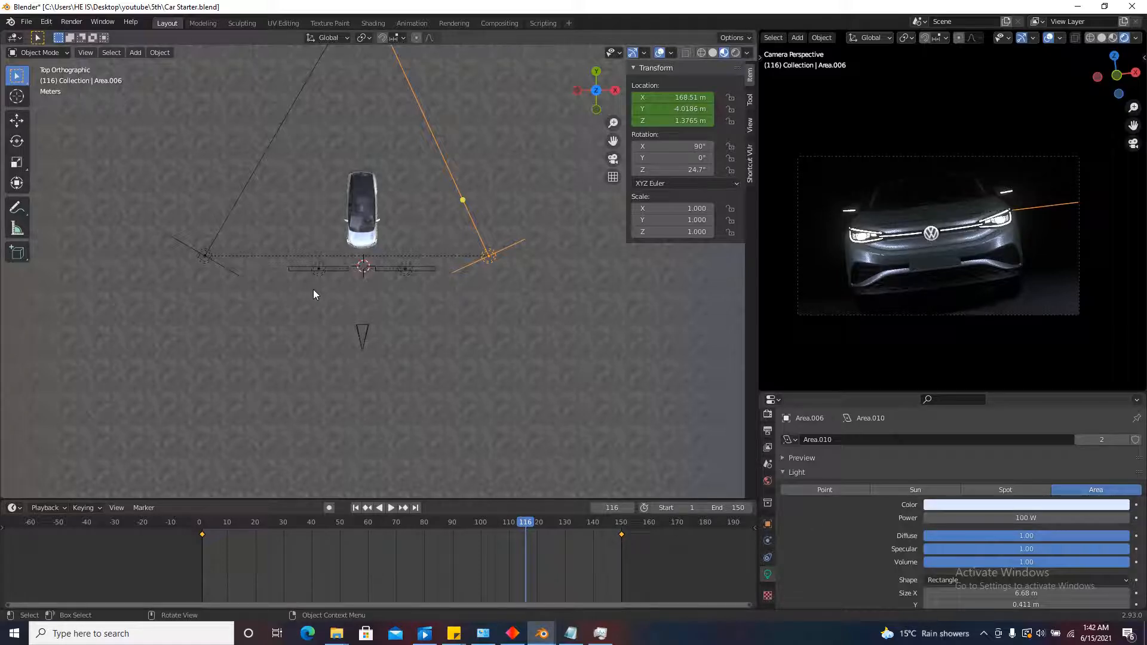
Play the animation from frame 1 and hide the overlays in the camera view to check the lighting.
left_click(356, 508)
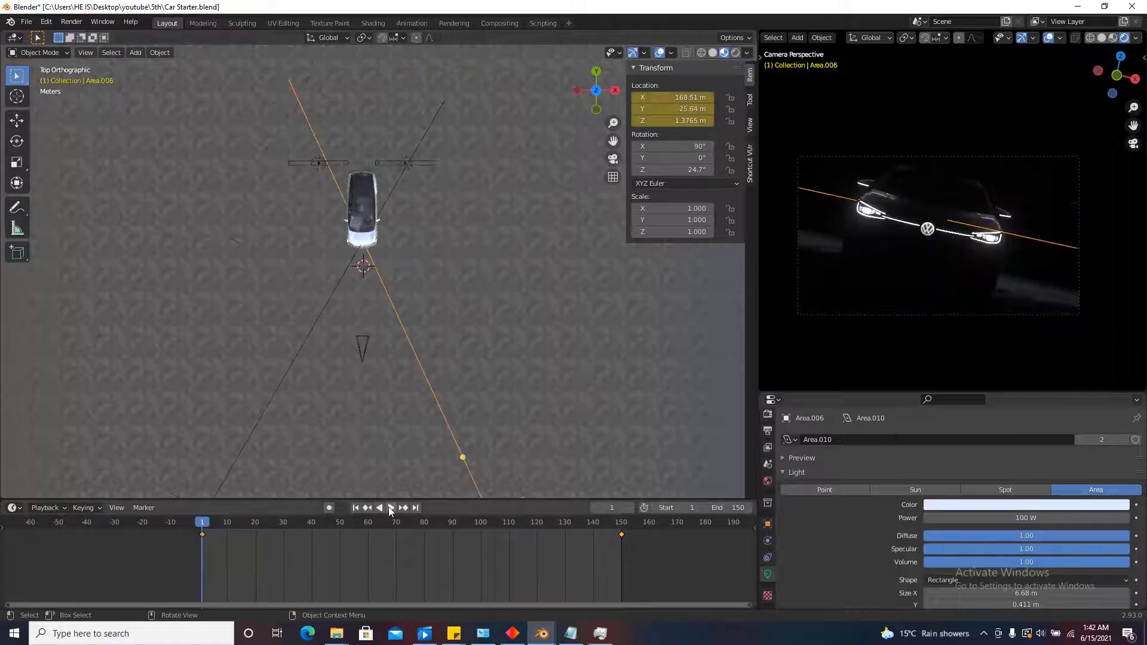
left_click(391, 508)
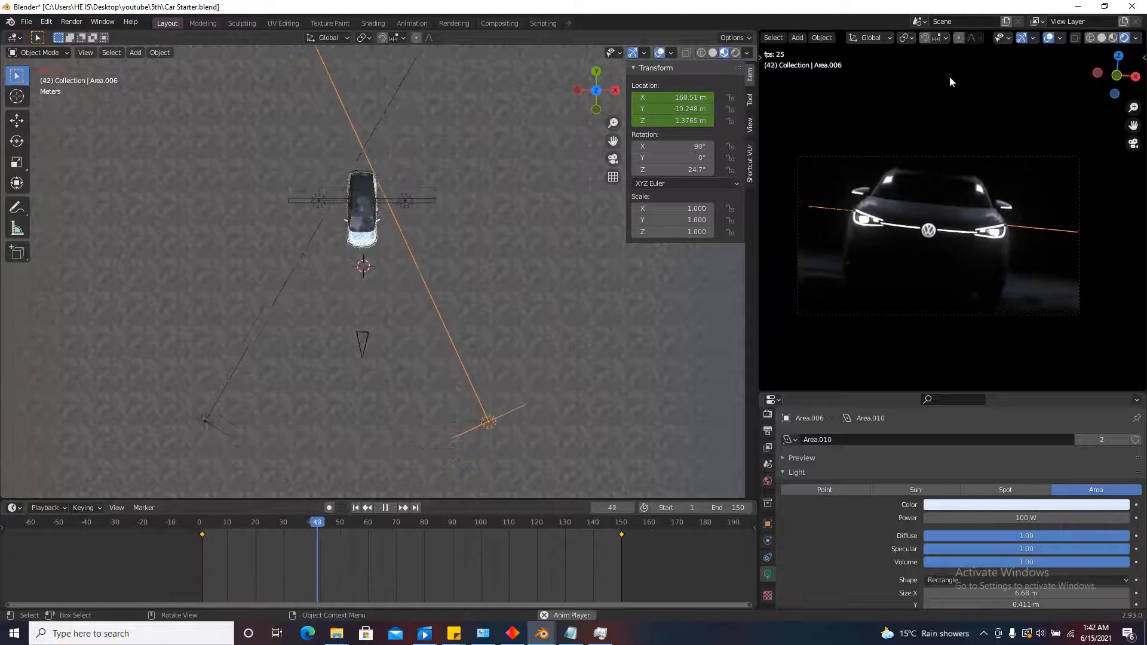
left_click(1049, 38)
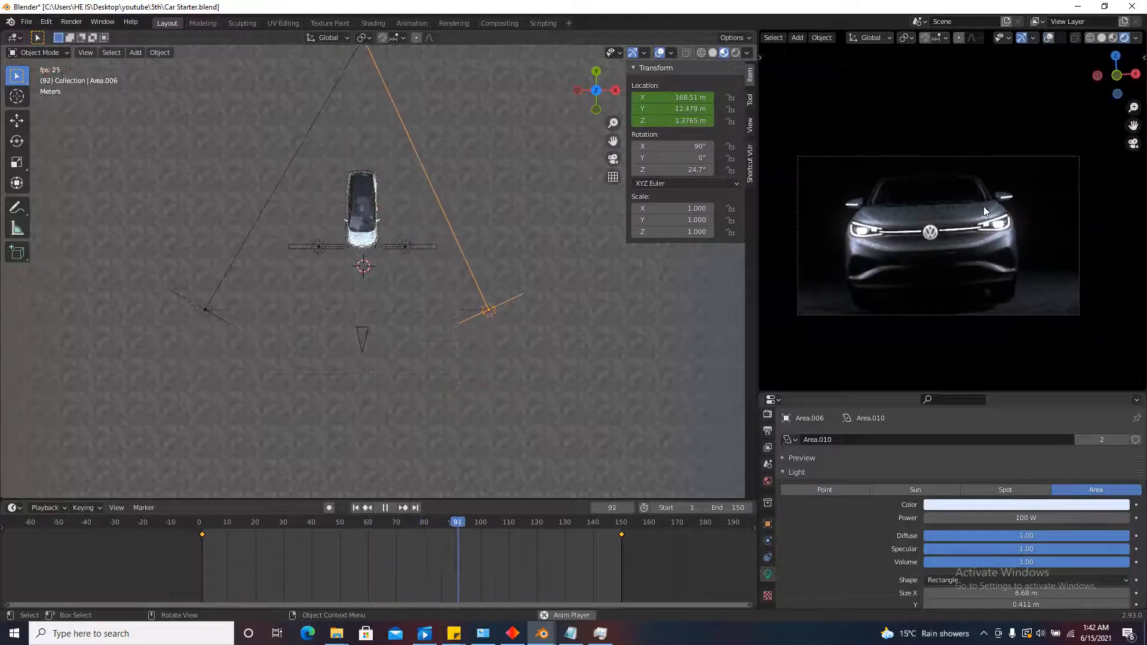
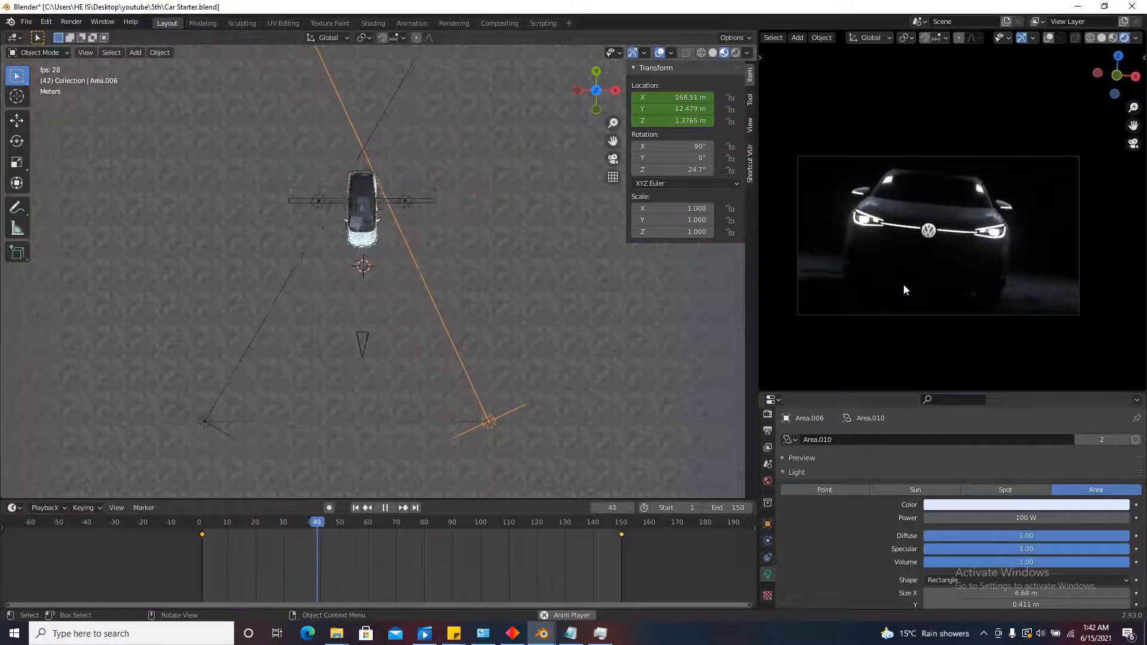
key("space")
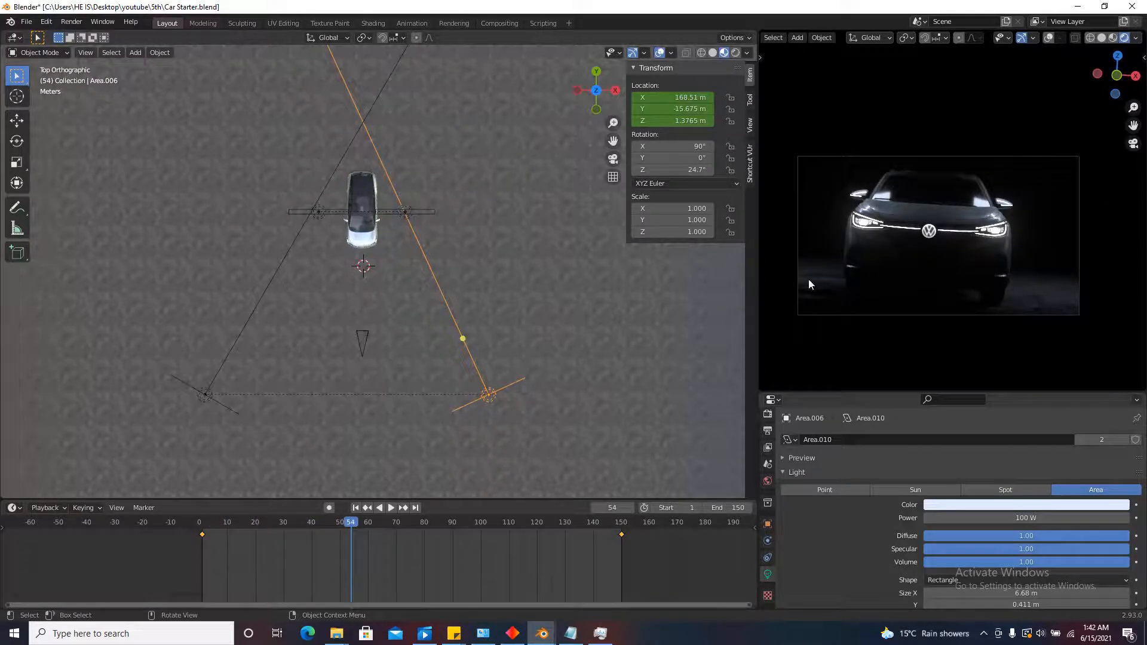
Return to frame 1 and save the Car Starter.blend file.
key("shift+Left")
scroll(387, 345, "down", 5)
scroll(386, 345, "down", 7)
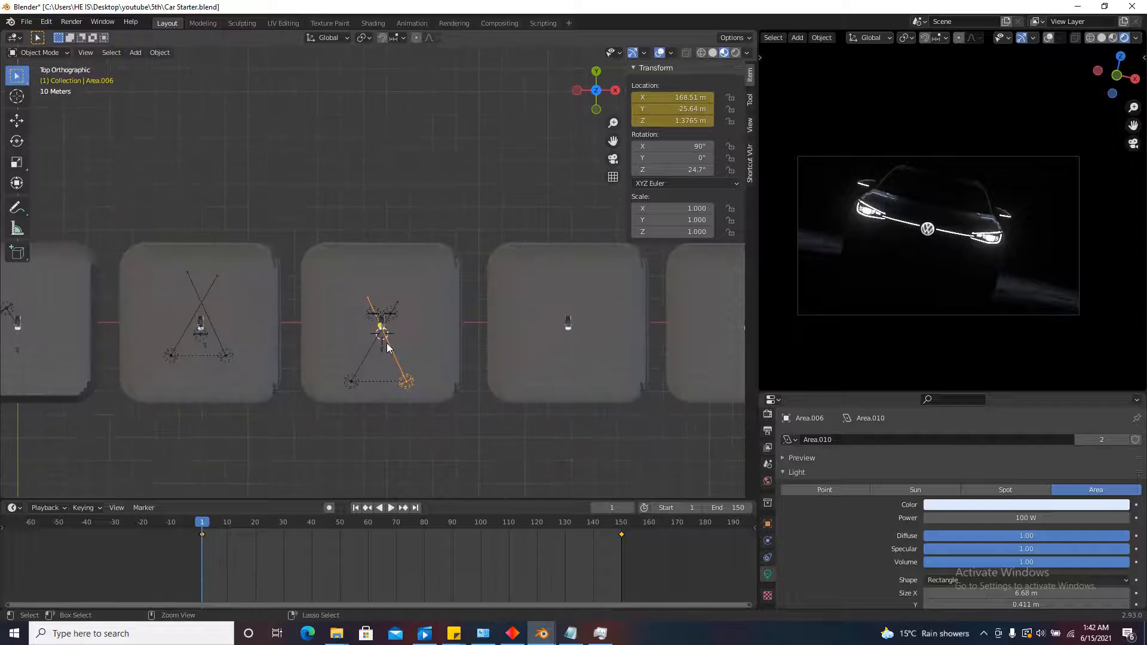
key("ctrl+s")
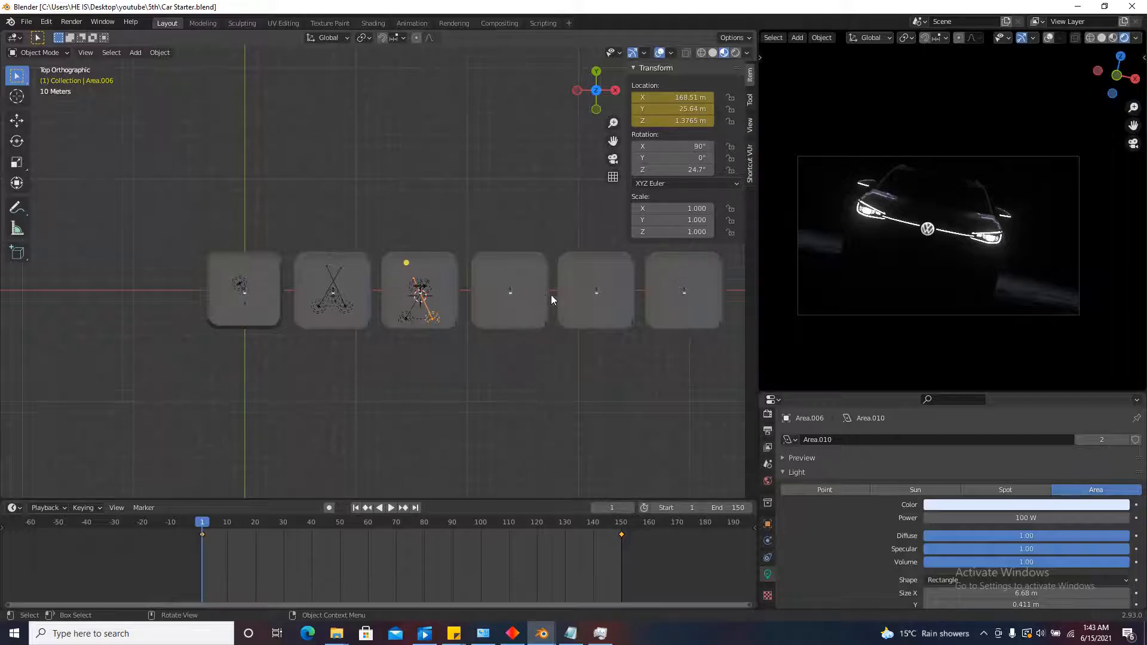
Try to duplicate Camera.001 along the X axis for the fourth car, and delete the misplaced copy.
scroll(551, 295, "up", 3)
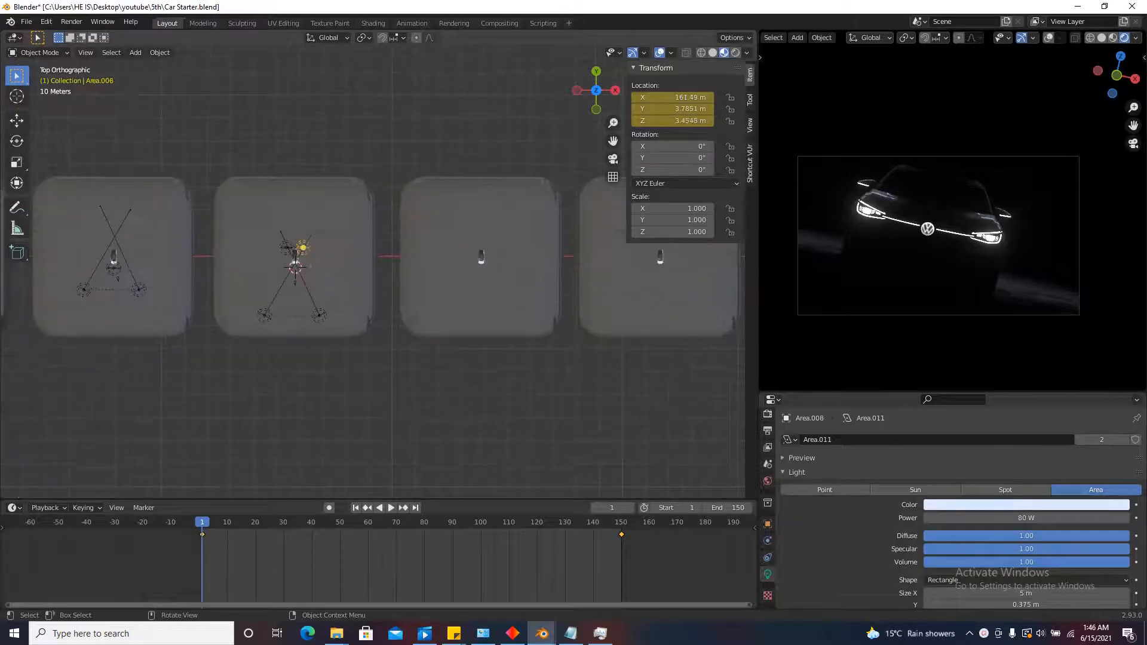
scroll(483, 251, "up", 6)
scroll(482, 262, "down", 7)
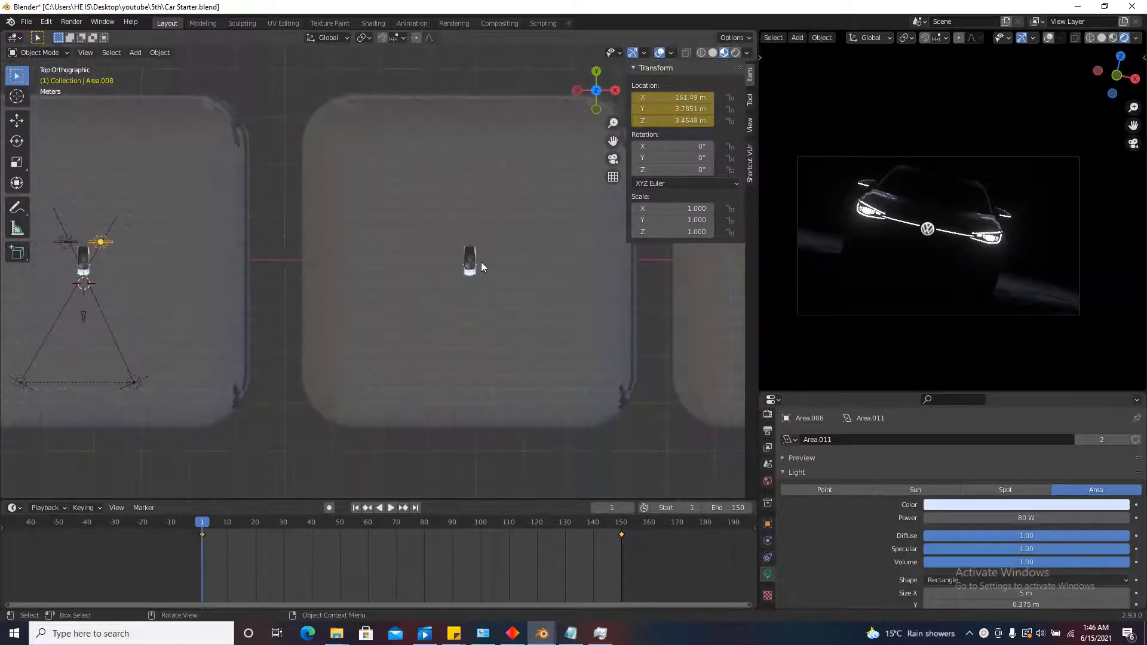
scroll(525, 275, "down", 4)
scroll(49, 298, "up", 5)
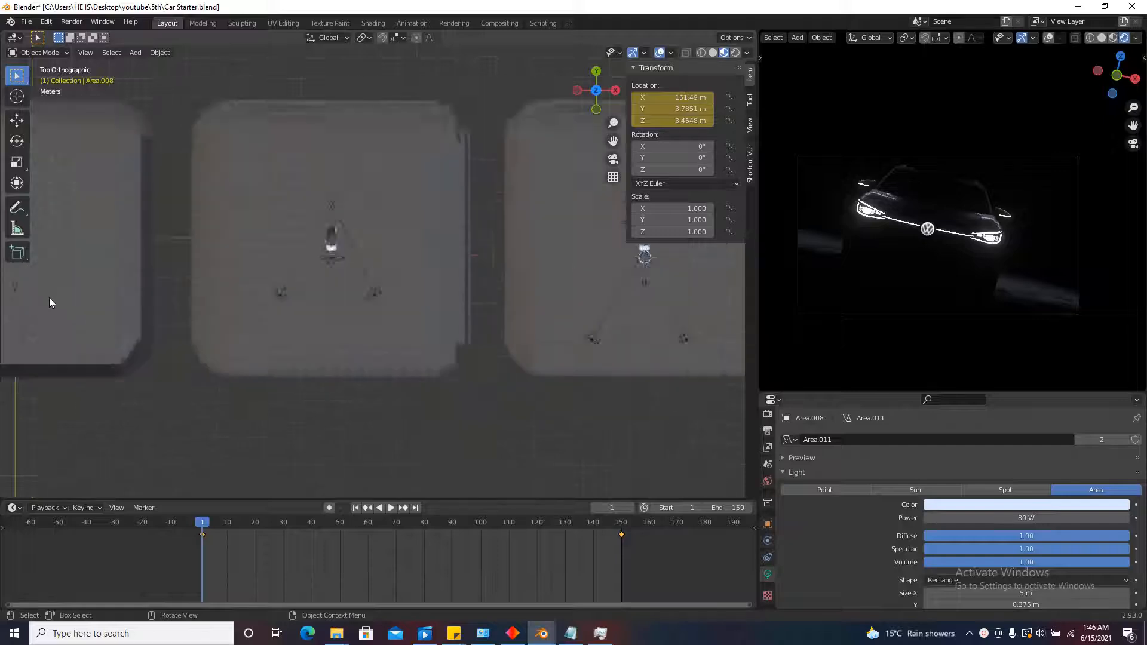
scroll(393, 291, "up", 4)
scroll(410, 233, "up", 5)
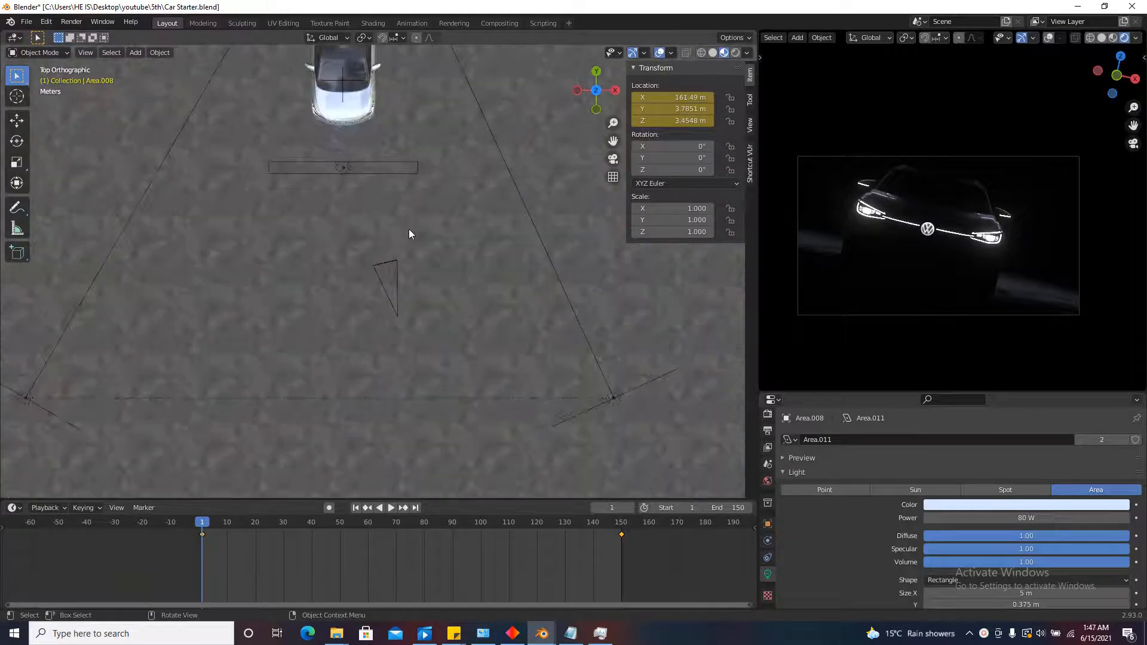
left_click(386, 269)
scroll(242, 270, "down", 8)
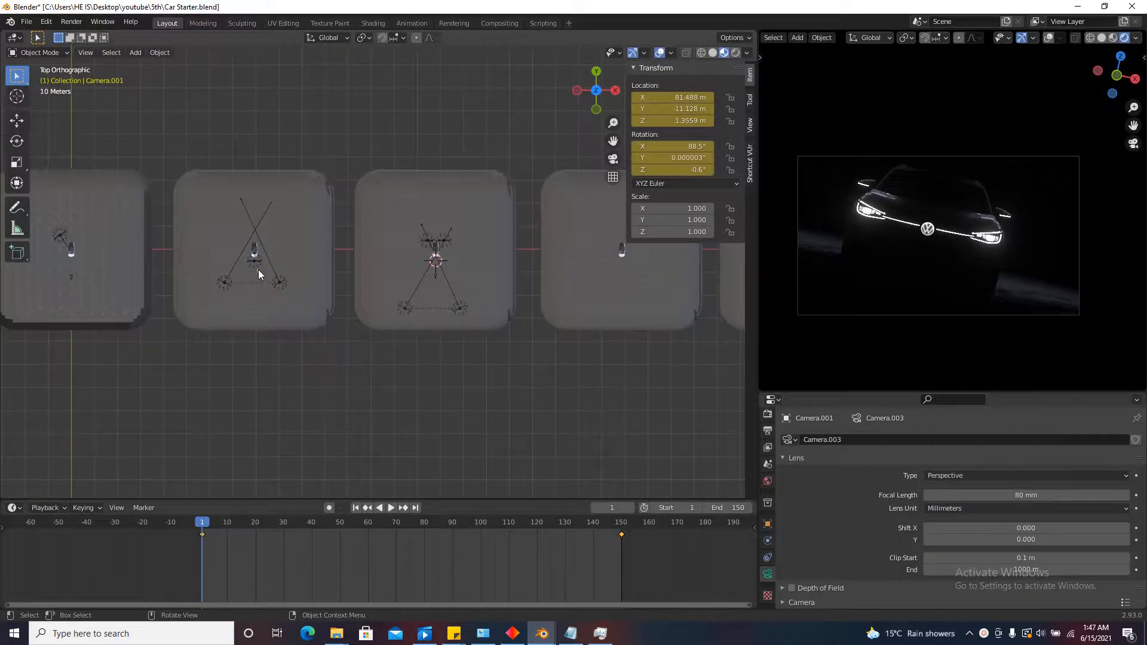
scroll(505, 298, "down", 2)
scroll(576, 274, "up", 2)
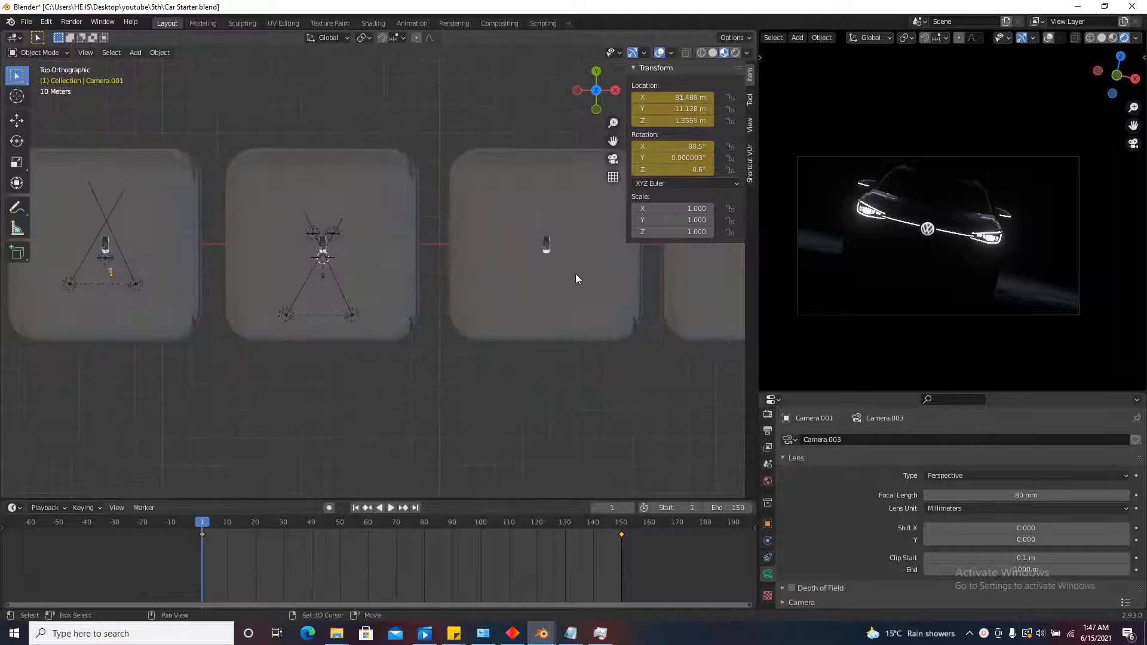
key("shift+d")
key("x")
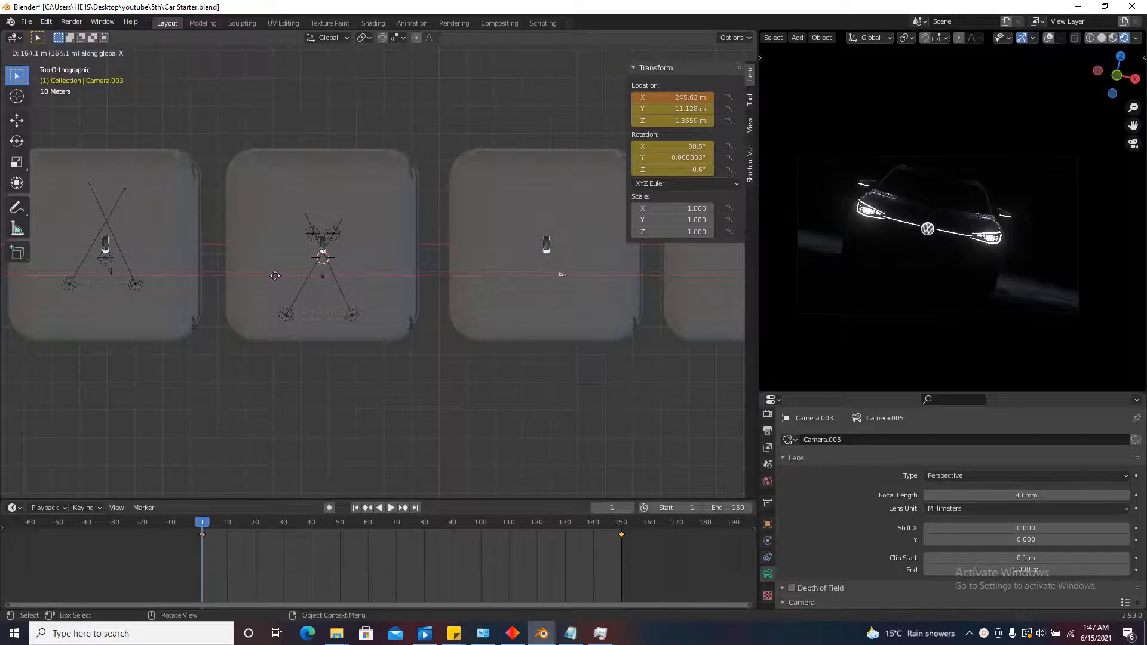
left_click(56, 280)
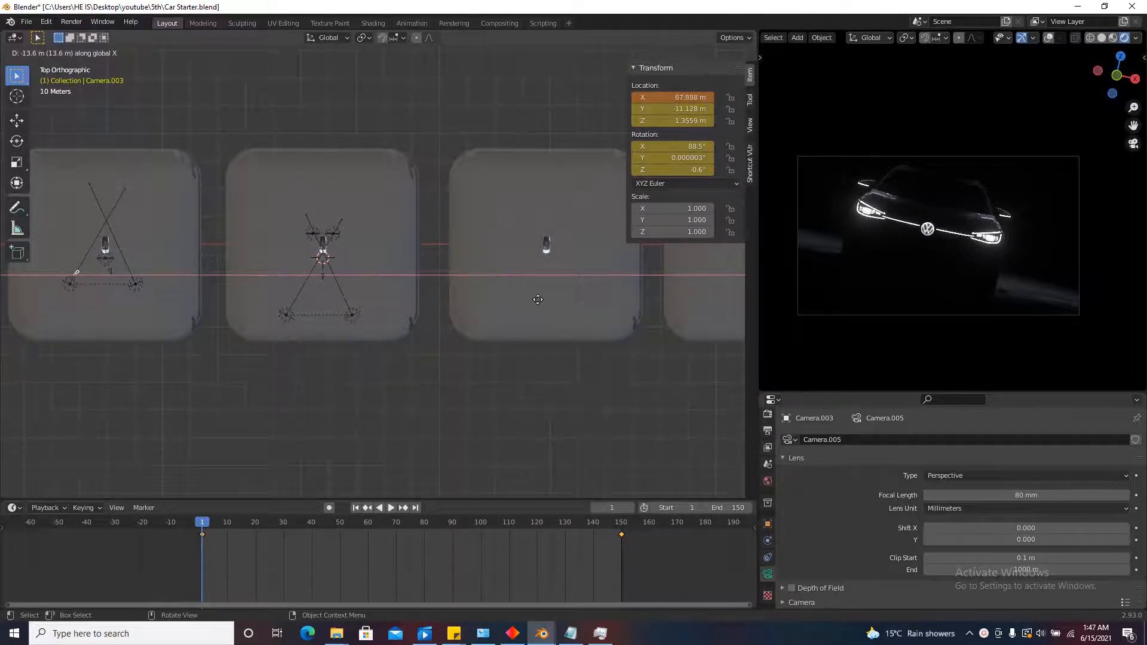
scroll(62, 271, "up", 3)
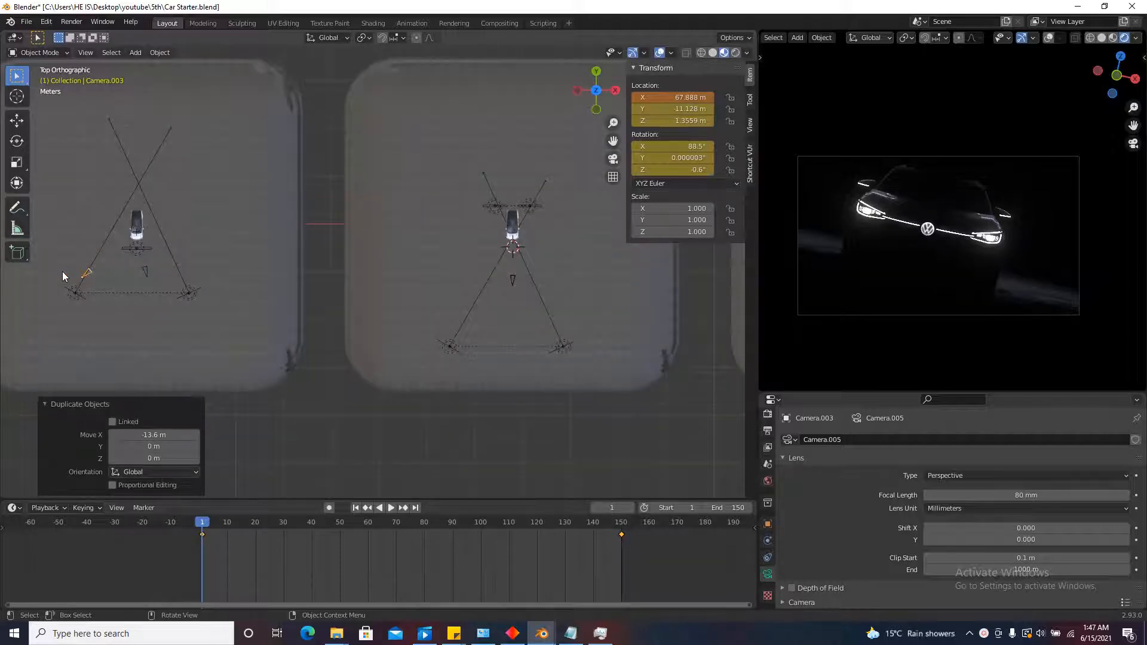
key("Delete")
scroll(499, 281, "up", 3)
left_click(478, 297)
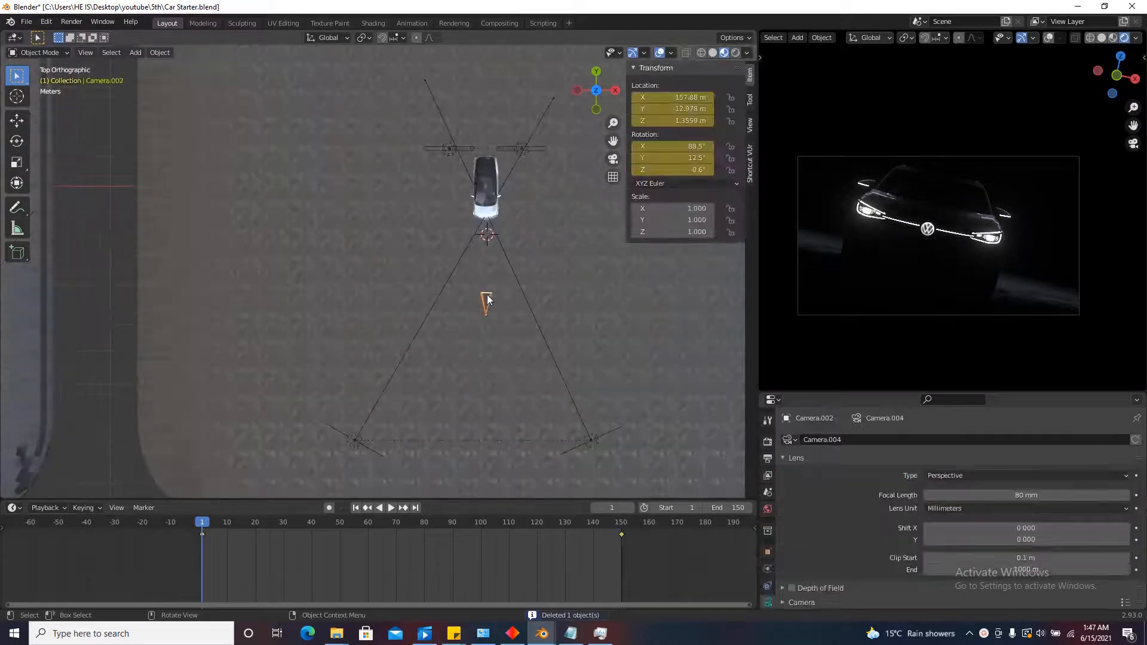
scroll(279, 299, "down", 6)
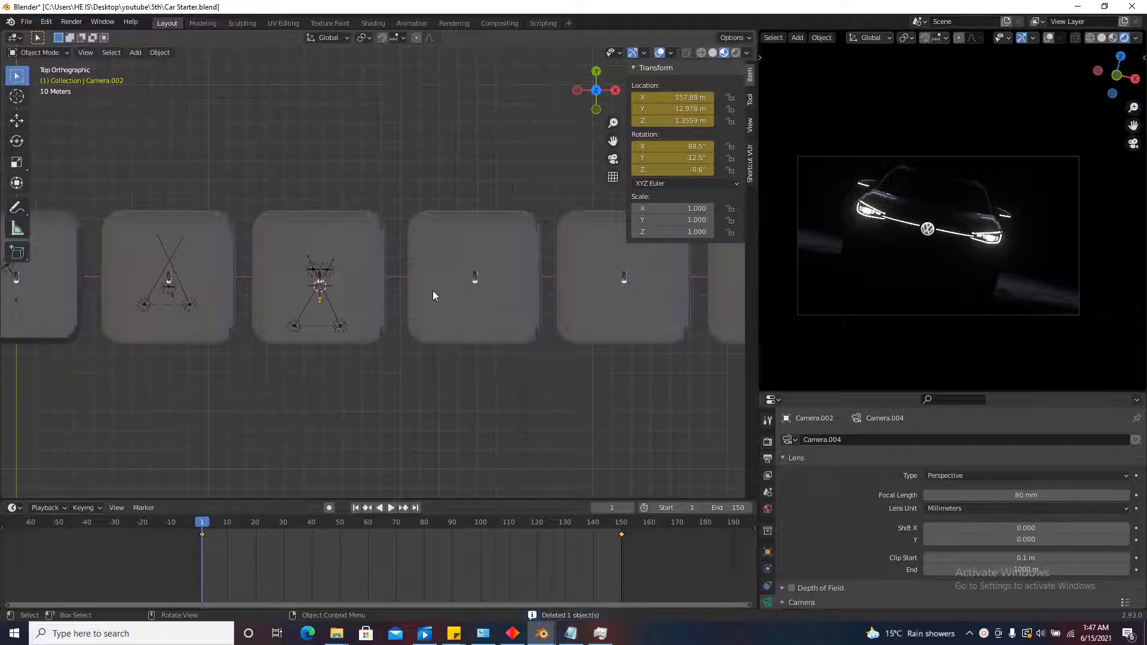
scroll(505, 292, "up", 1)
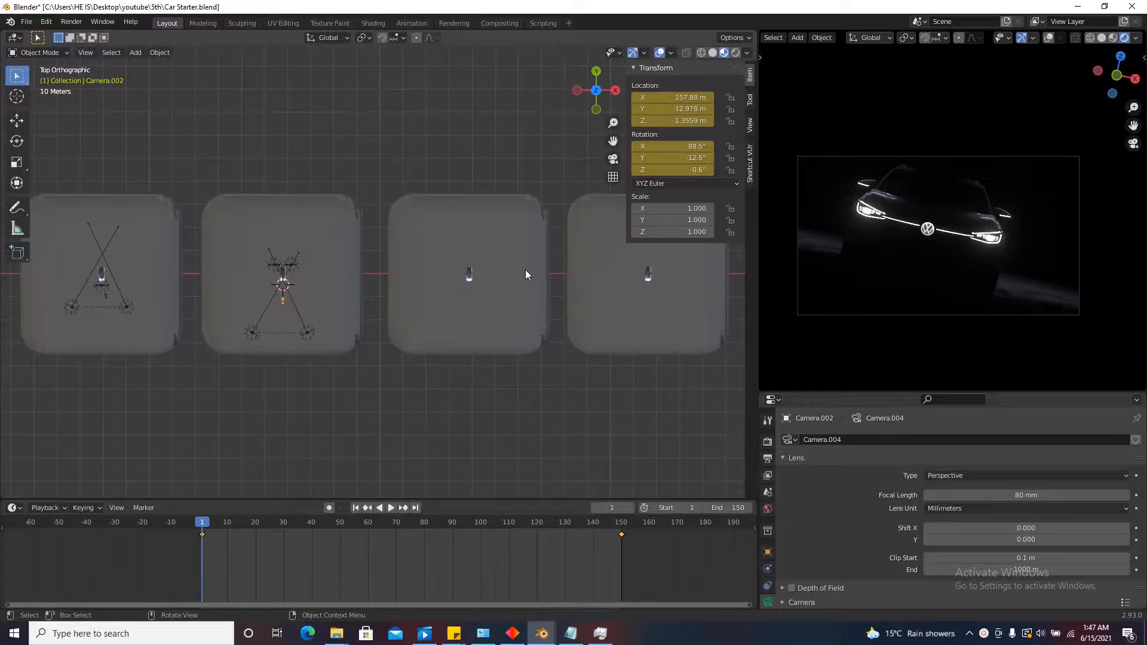
scroll(447, 287, "down", 3)
scroll(214, 292, "up", 6)
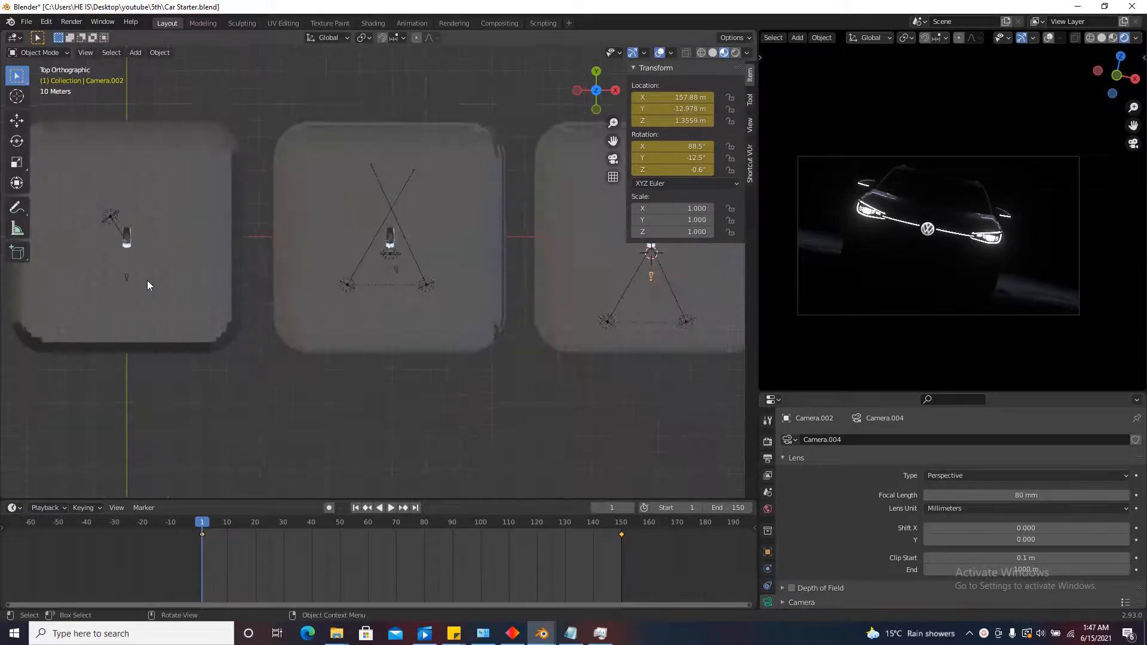
Duplicate the first platform's Camera about 215.4 m along the X axis onto the fourth platform.
left_click(113, 267)
scroll(110, 277, "down", 8)
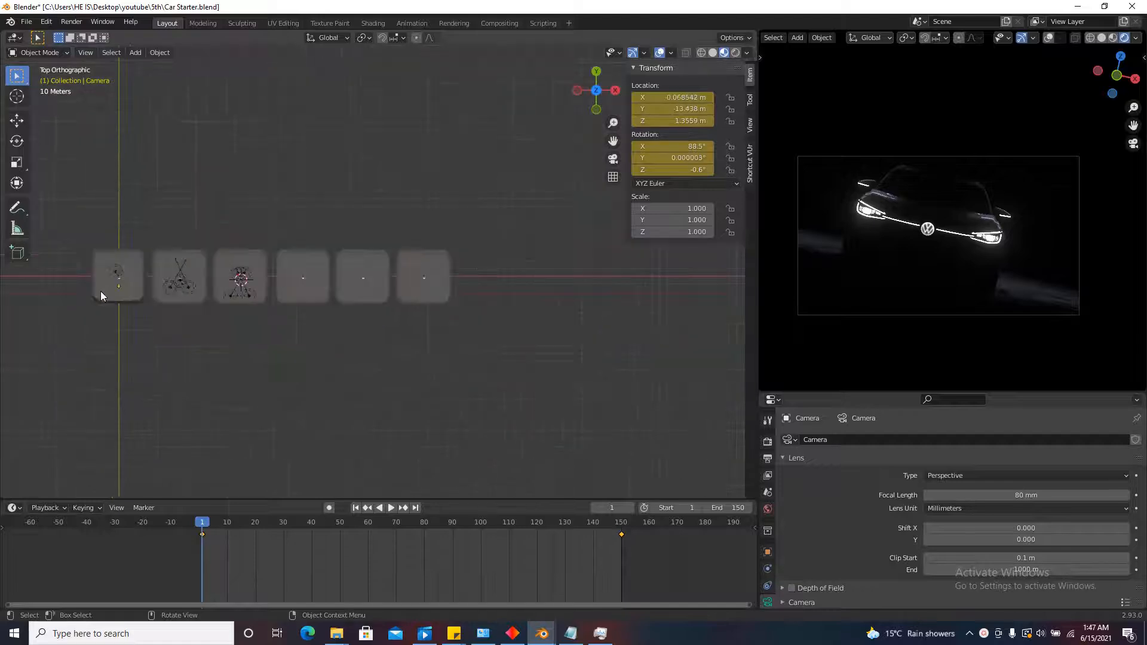
scroll(280, 299, "up", 2)
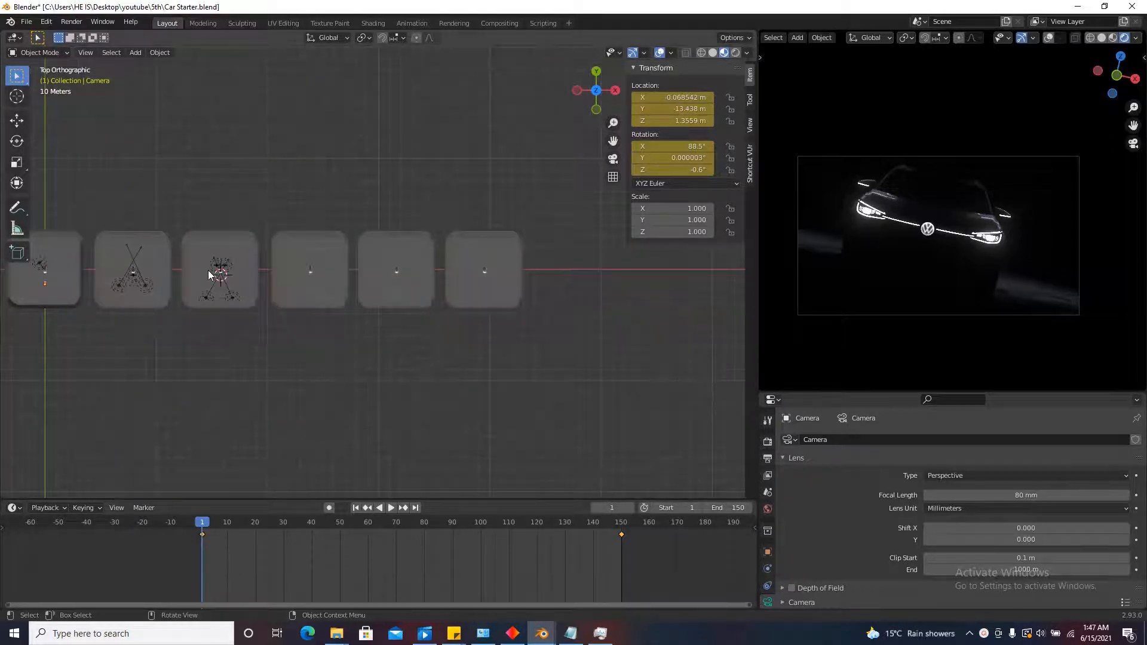
key("shift+d")
key("x")
left_click(448, 272)
Move the duplicated camera along the X axis to about 238.76 m, directly in front of the fourth car.
scroll(349, 297, "up", 6)
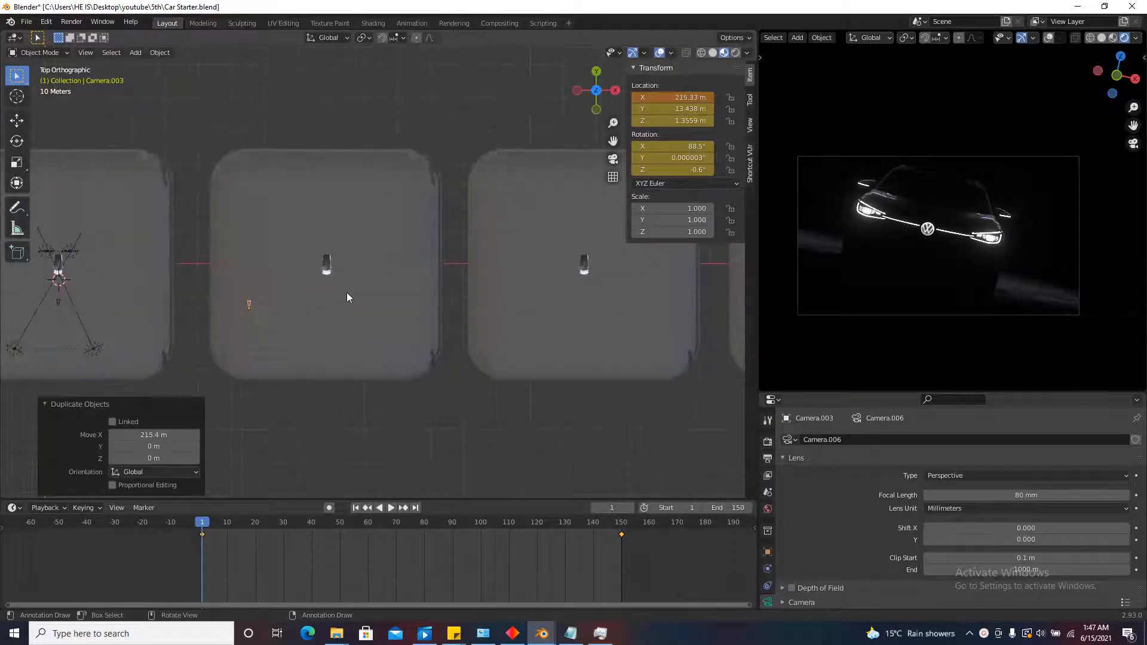
scroll(318, 304, "up", 3)
key("g")
key("x")
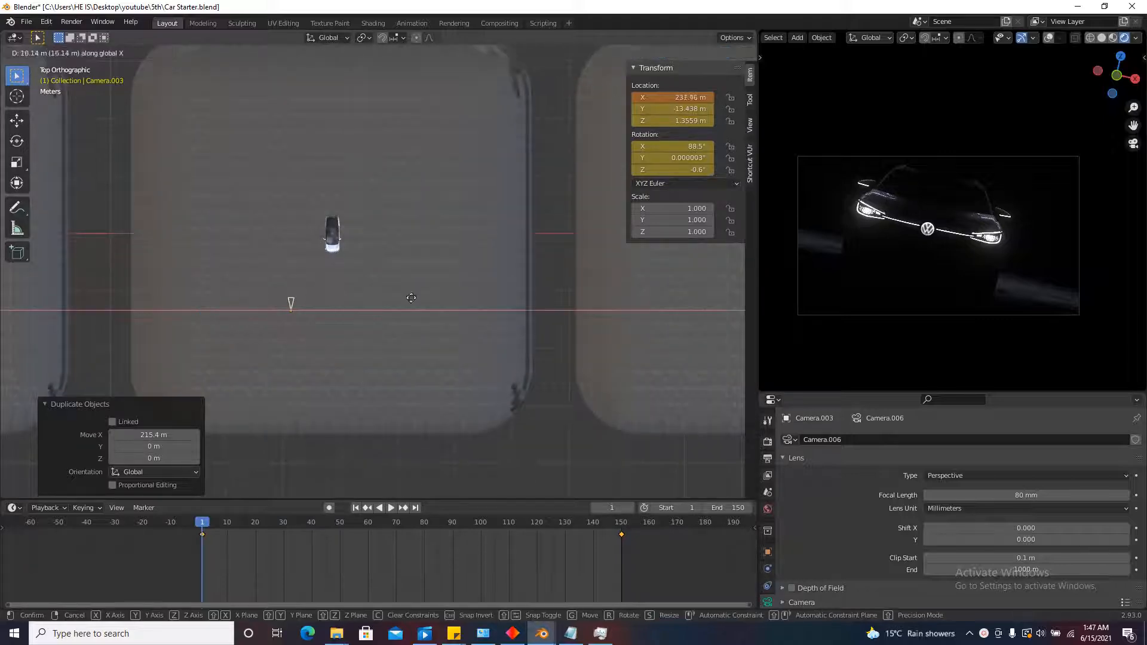
left_click(446, 280)
scroll(356, 295, "up", 3)
key("g")
key("x")
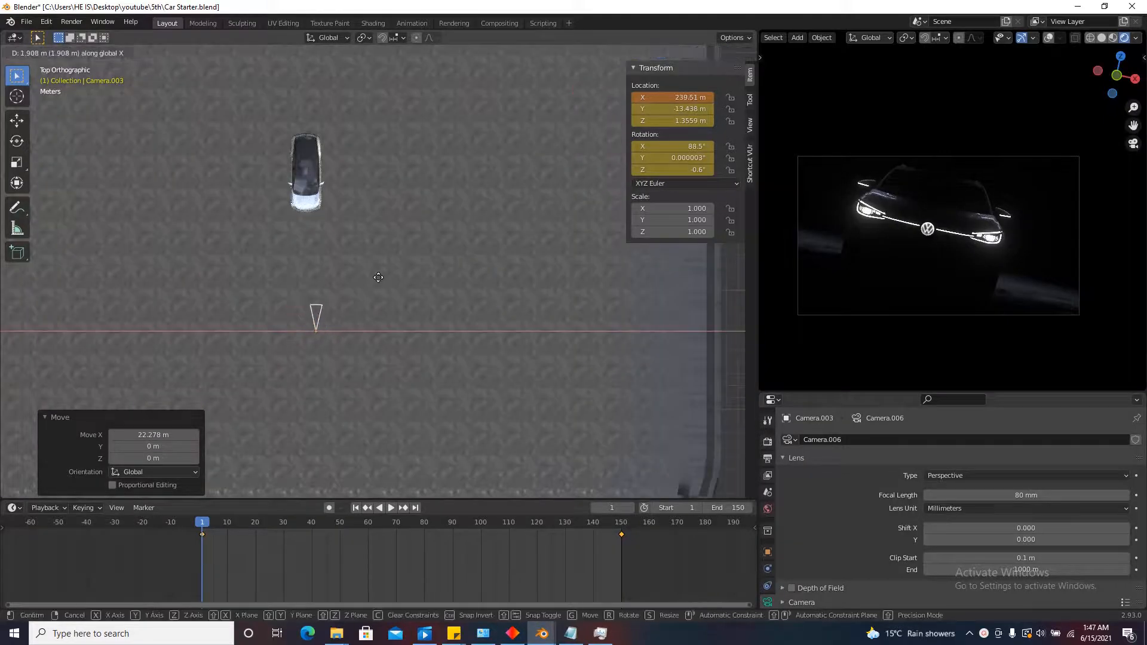
left_click(370, 268)
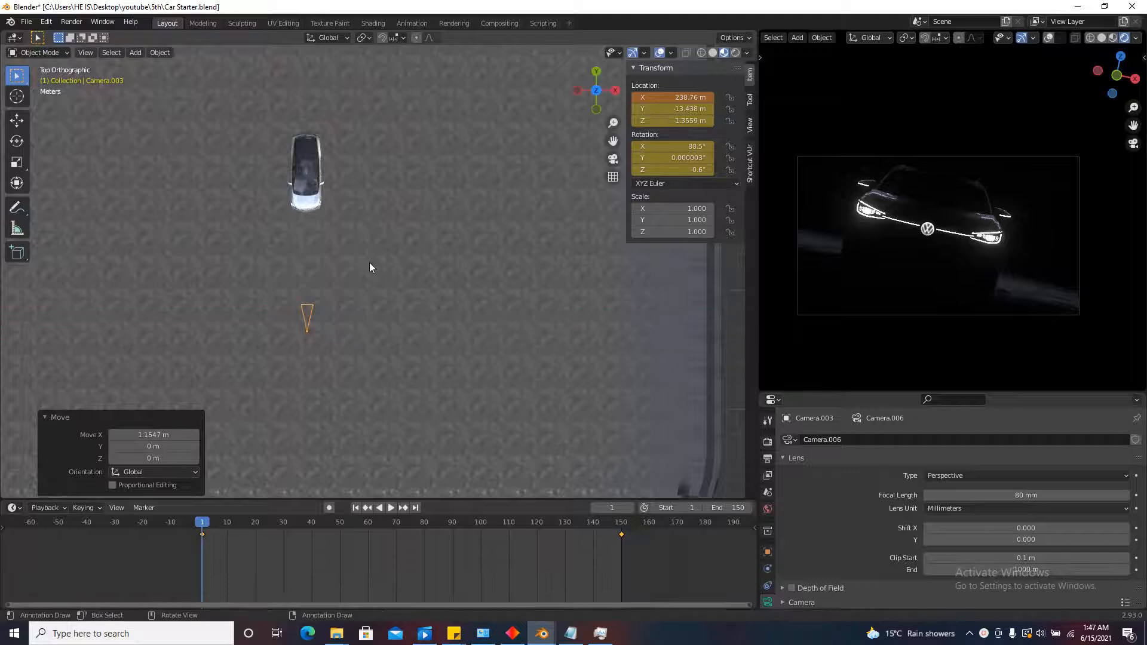
Offset Camera.003 to about X 242.42 m, Y -13.06 m and turn it toward the car with a Z rotation of about 21.5°.
key("g")
key("x")
left_click(389, 266)
scroll(387, 281, "up", 2)
key("r")
left_click(364, 246)
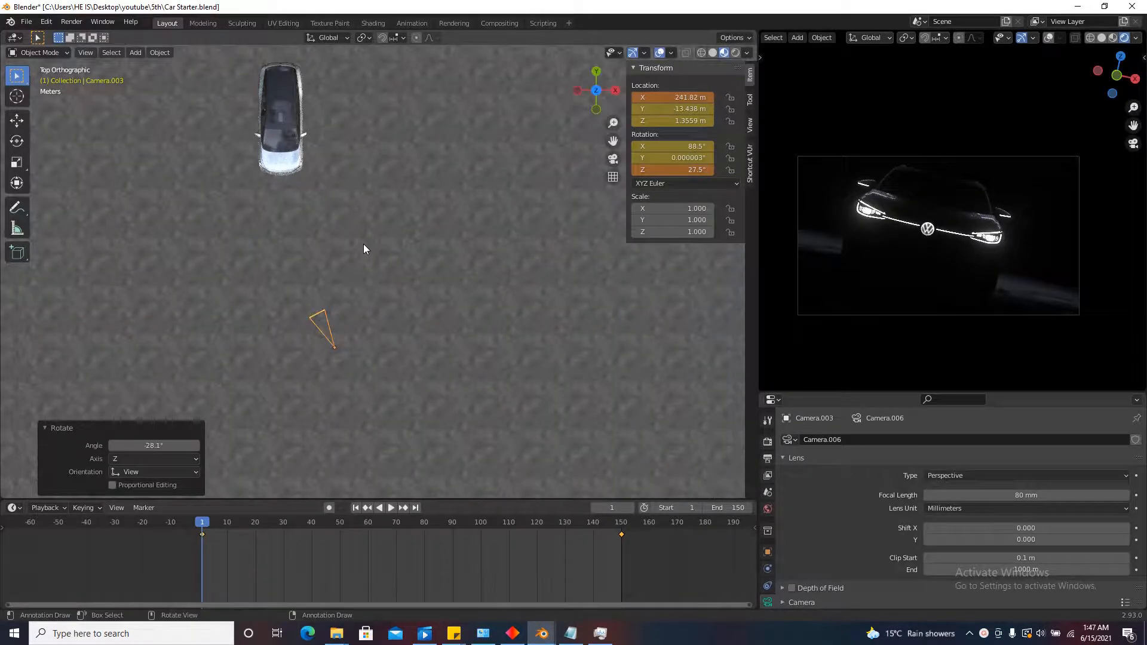
key("r")
left_click(380, 237)
key("g")
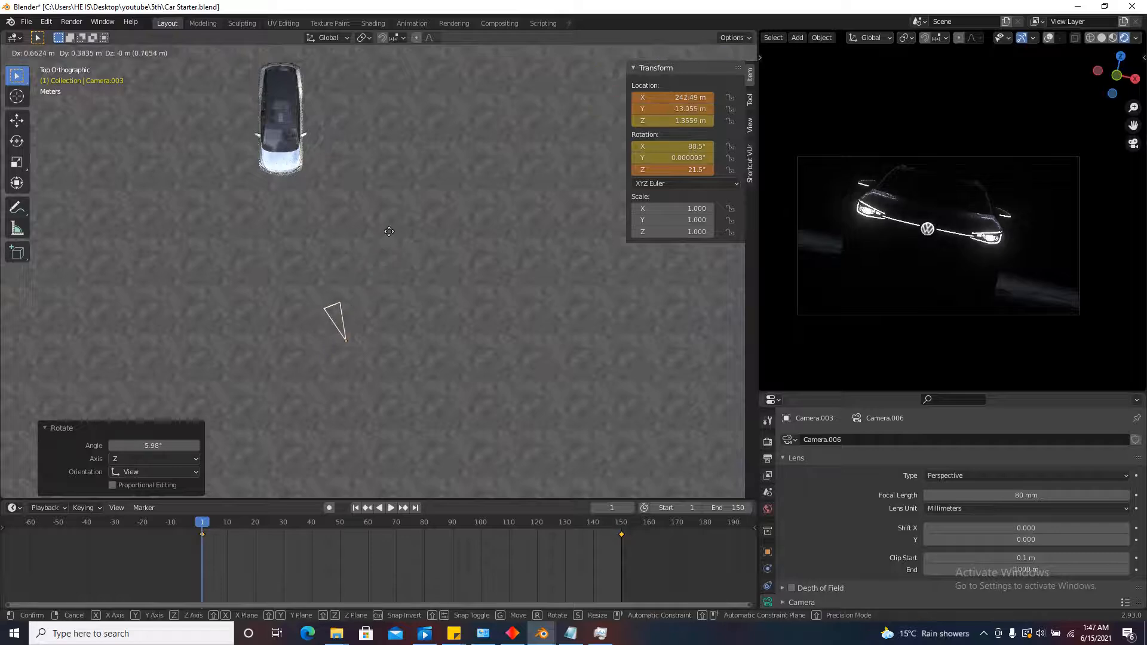
left_click(387, 231)
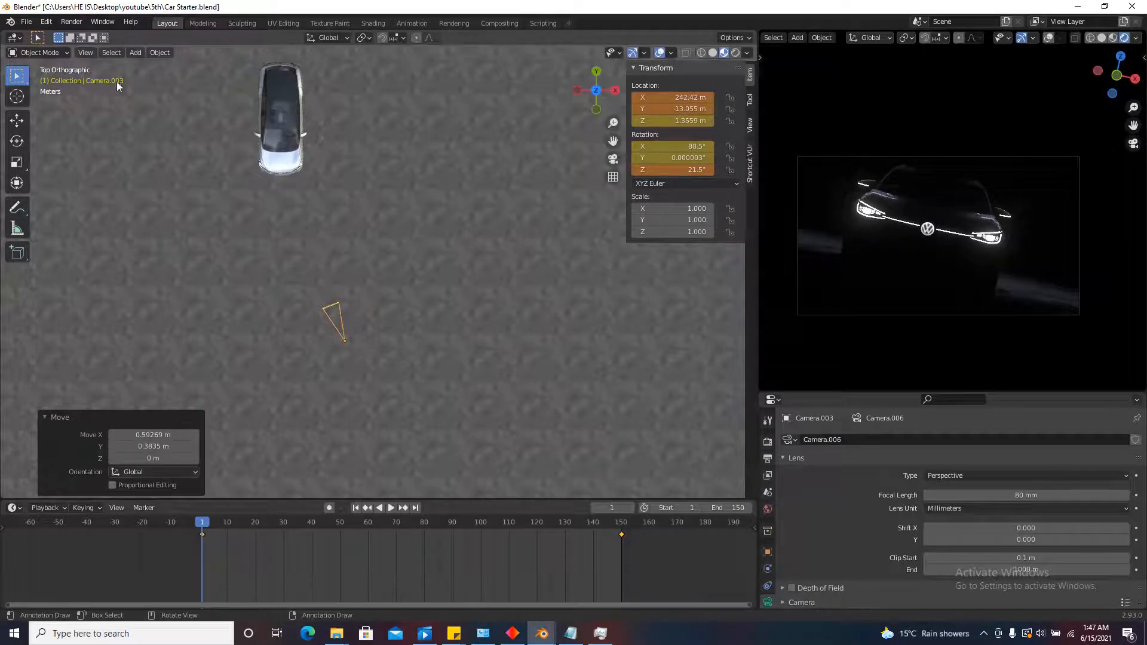
Set the scene's active camera to Camera.003 and switch the camera preview to solid shading.
left_click(768, 492)
left_click(970, 457)
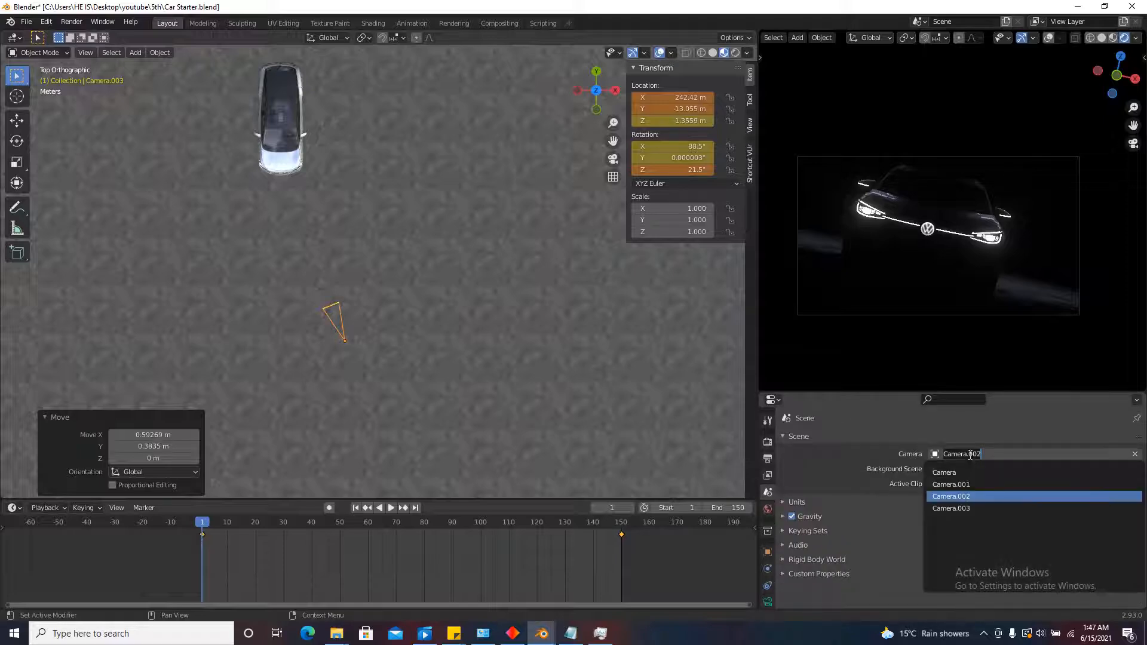
left_click(961, 505)
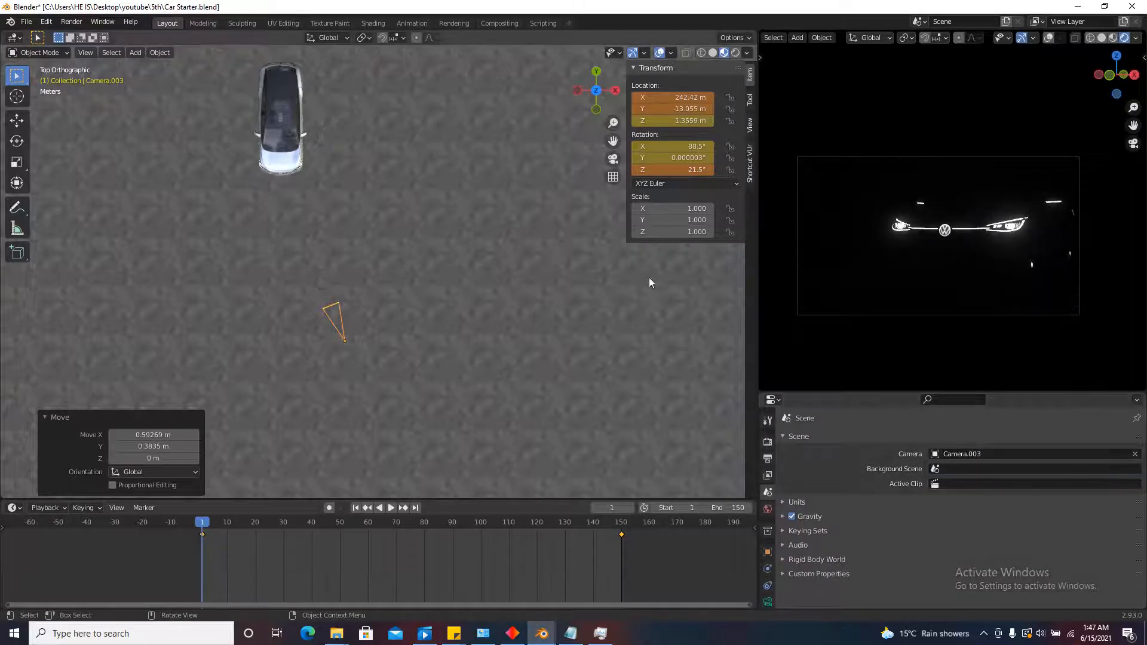
left_click(1106, 39)
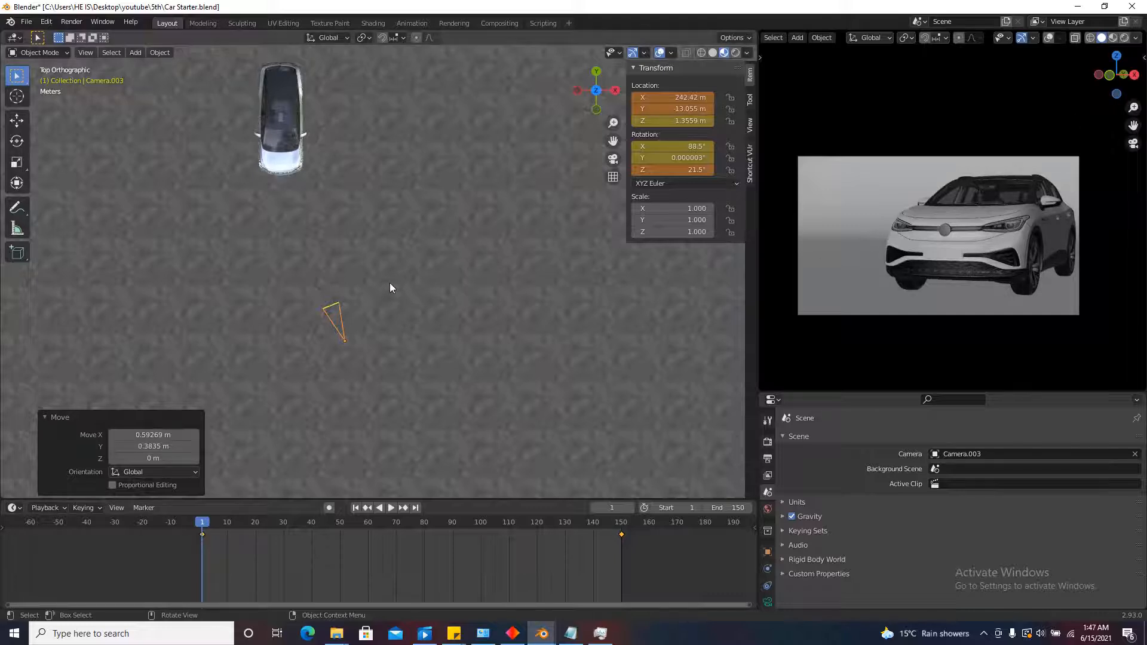
Reposition Camera.003 to about X 244.23 m, Y -11.84 m and turn it toward the car with a Z rotation of about 27.9°.
key("g")
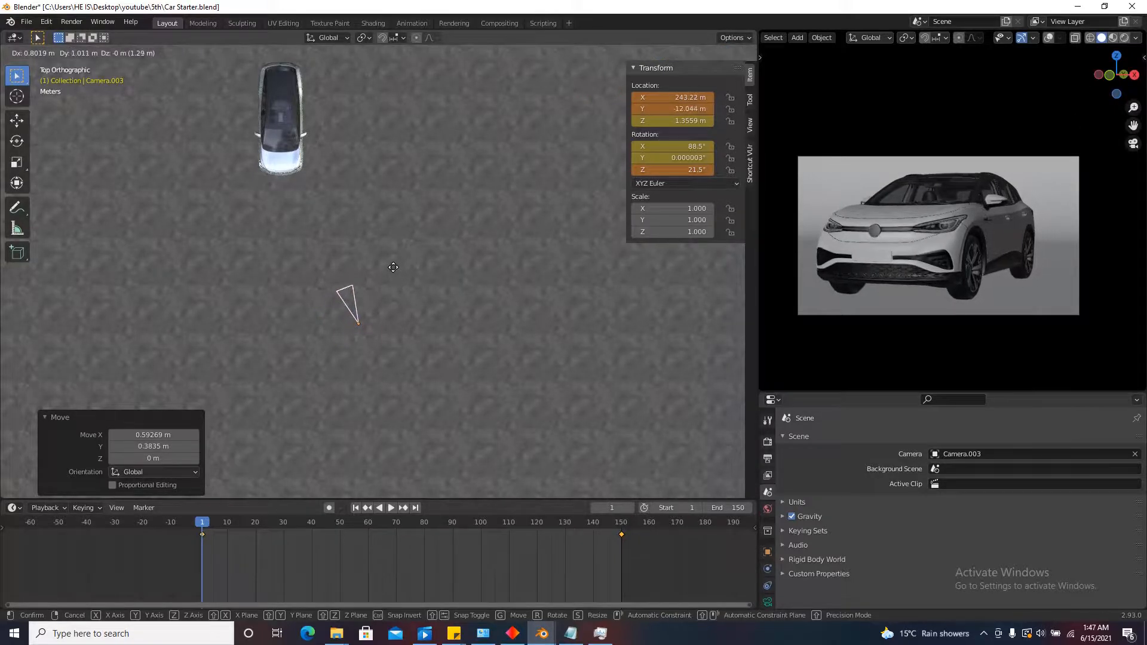
left_click(393, 268)
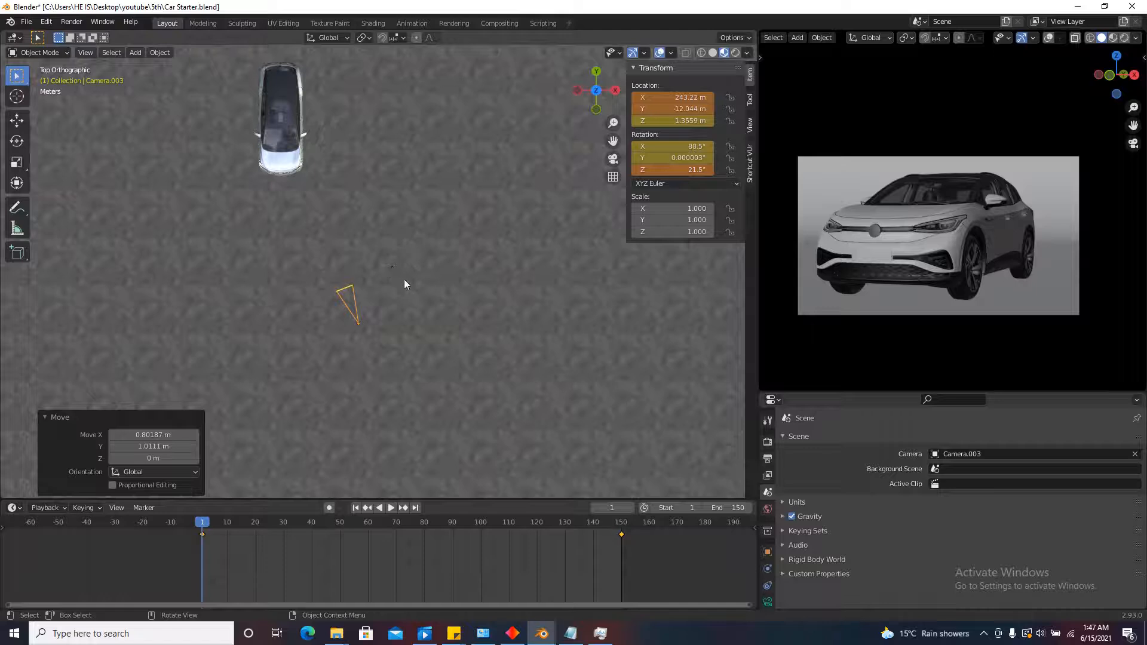
key("r")
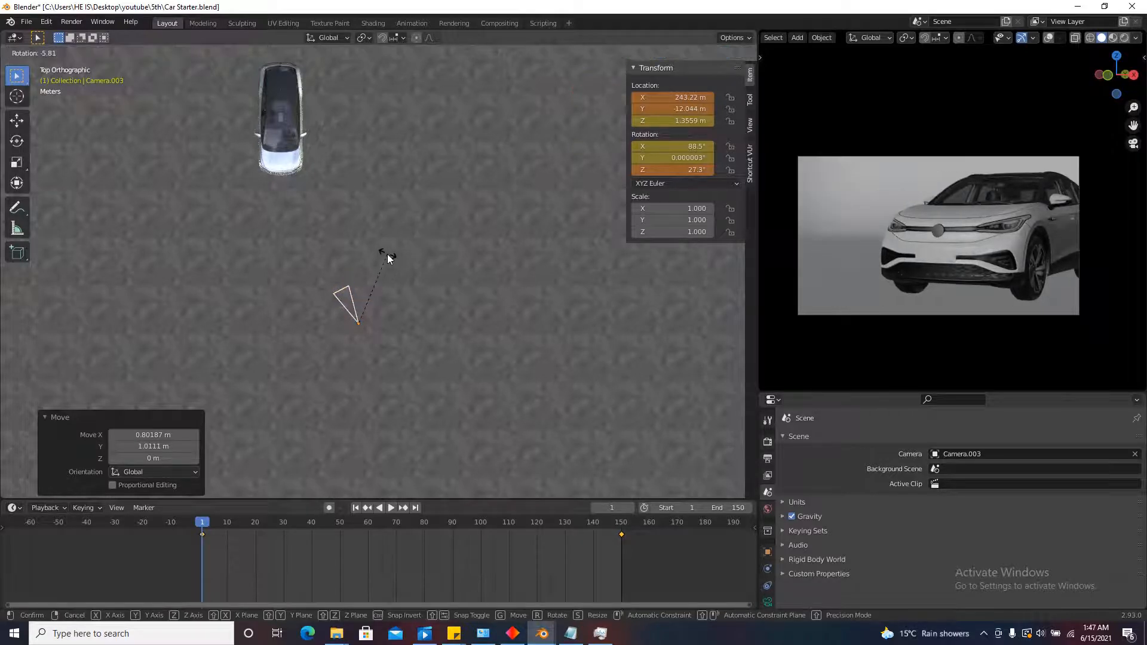
left_click(387, 257)
key("g")
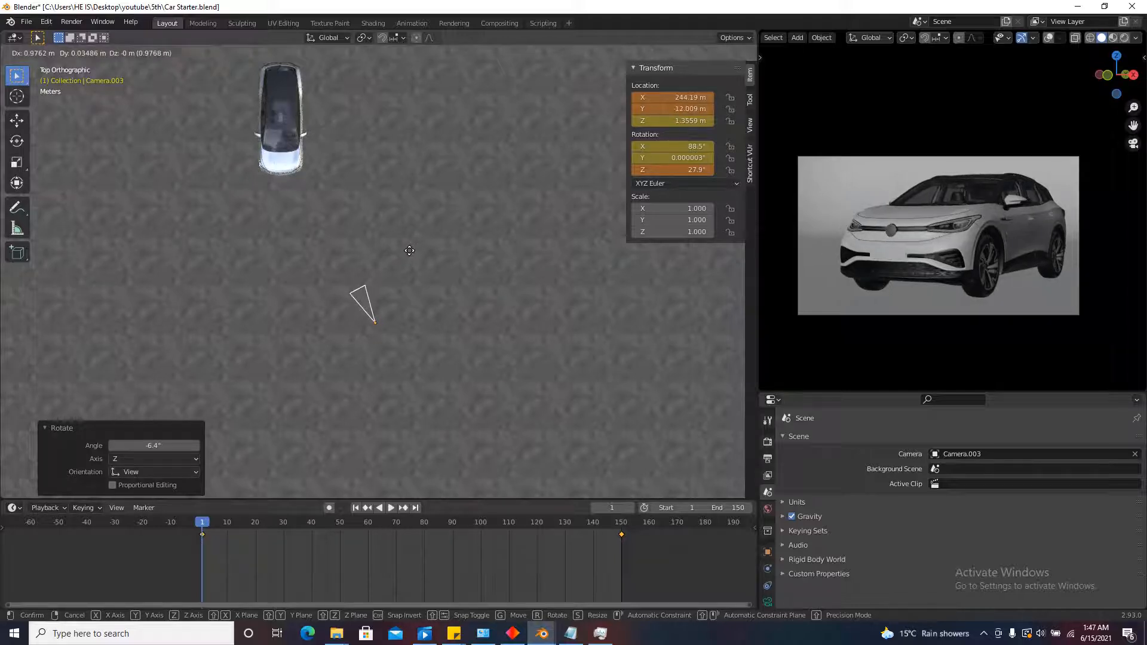
left_click(410, 256)
key("g")
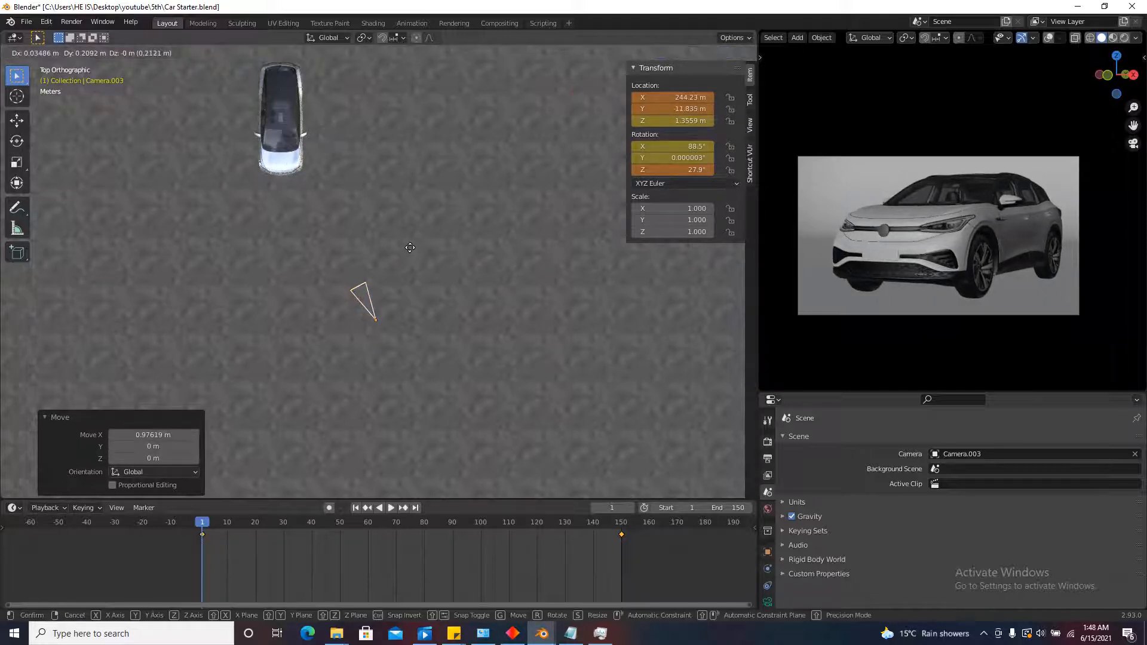
left_click(411, 249)
Switch to the Car Studio.blend window to check the Reveal scene camera's settings, and return to Car Starter.blend.
mouse_move(538, 637)
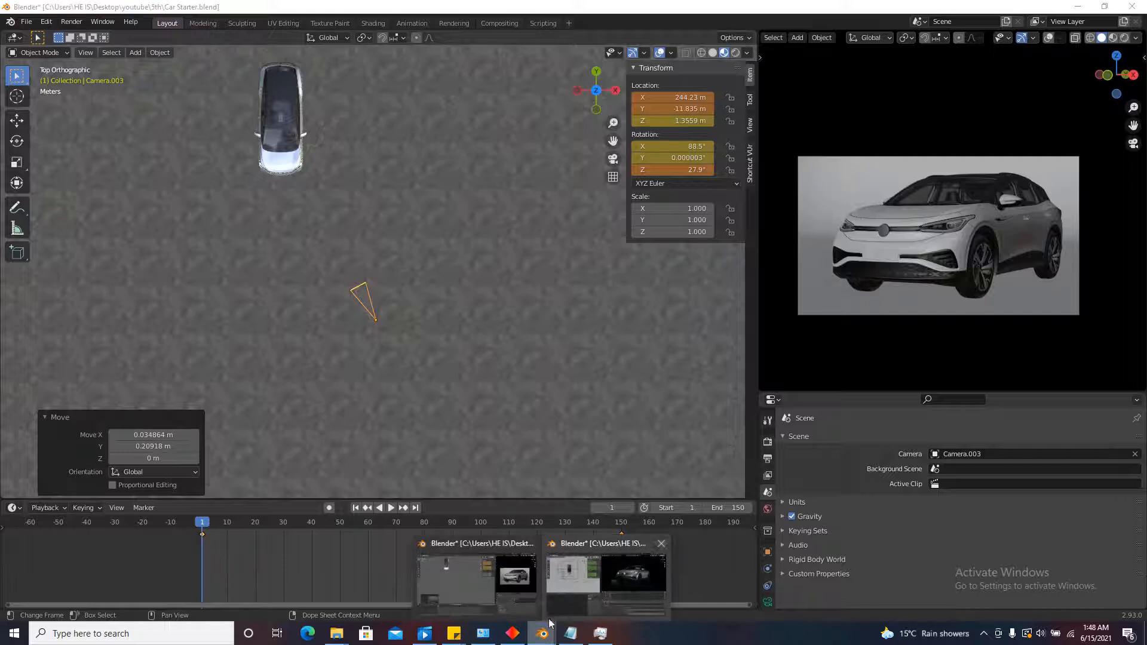
left_click(580, 578)
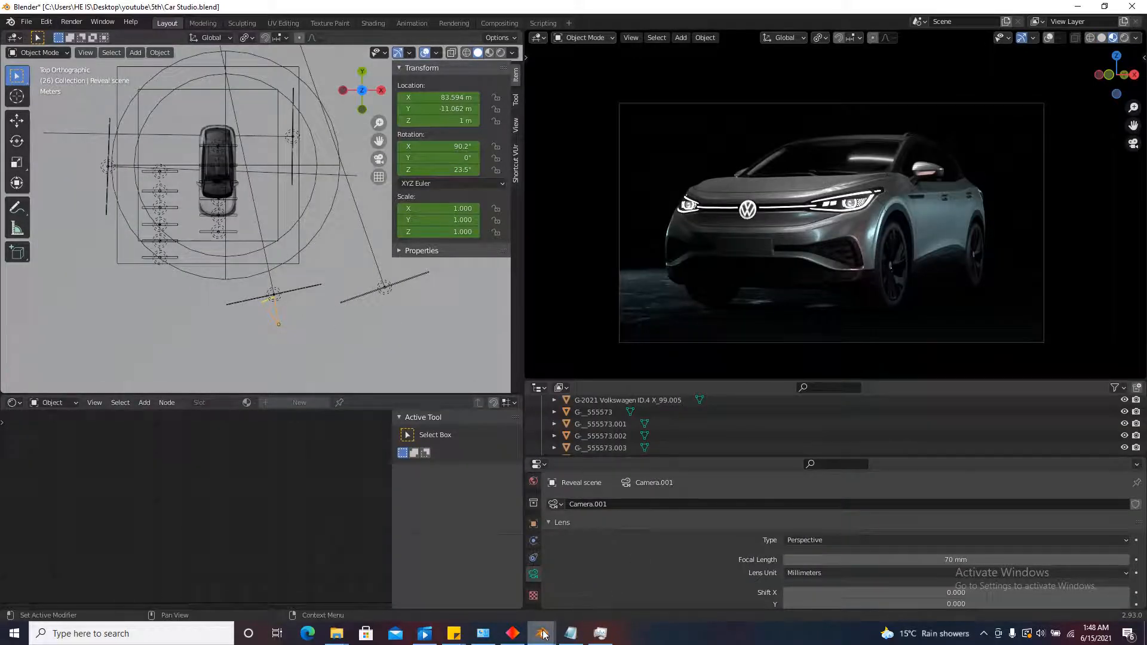
mouse_move(544, 634)
left_click(478, 570)
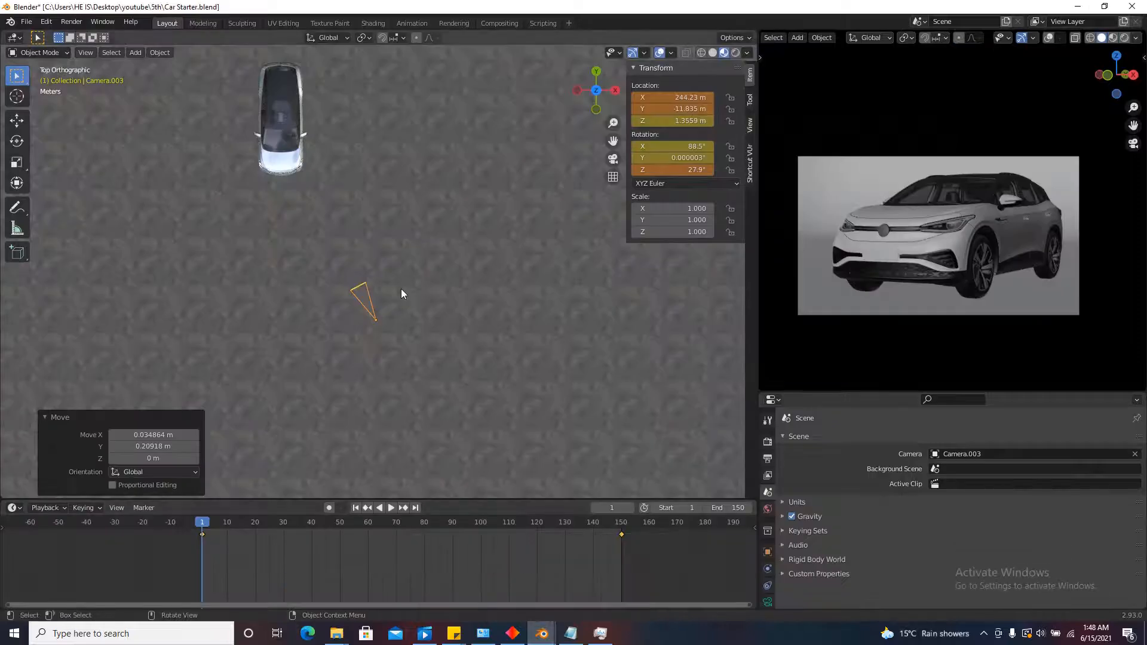
Nudge Camera.003 to about X 244.44 m, Y -11.73 m and set its focal length to 70 mm.
scroll(765, 582, "down", 2)
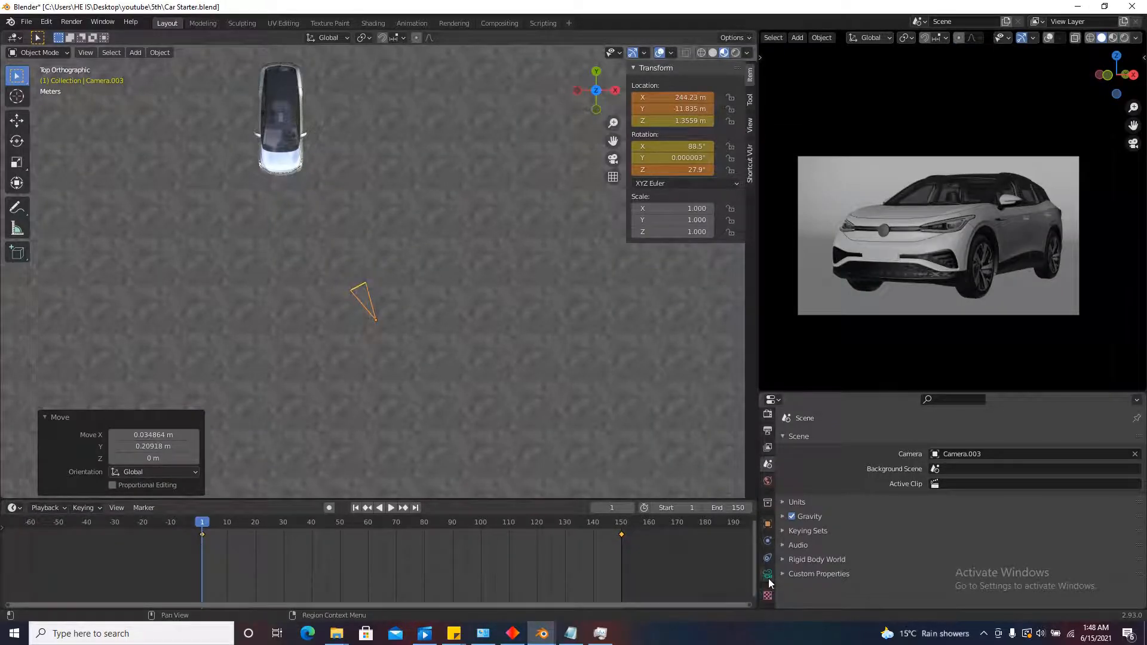
left_click(767, 573)
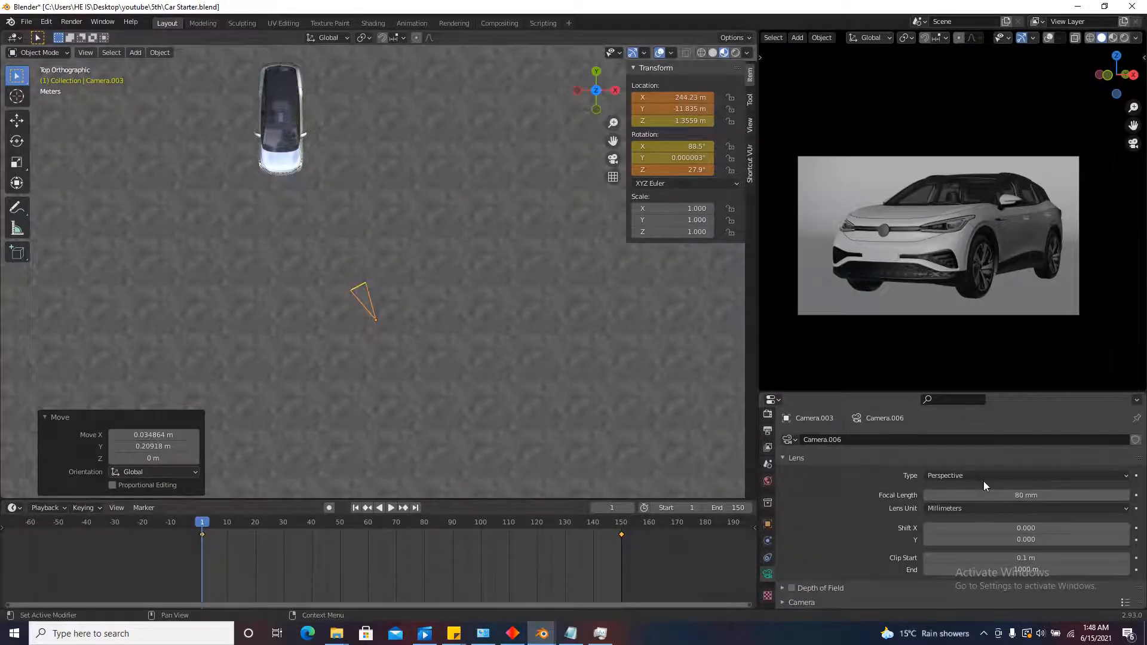
key("g")
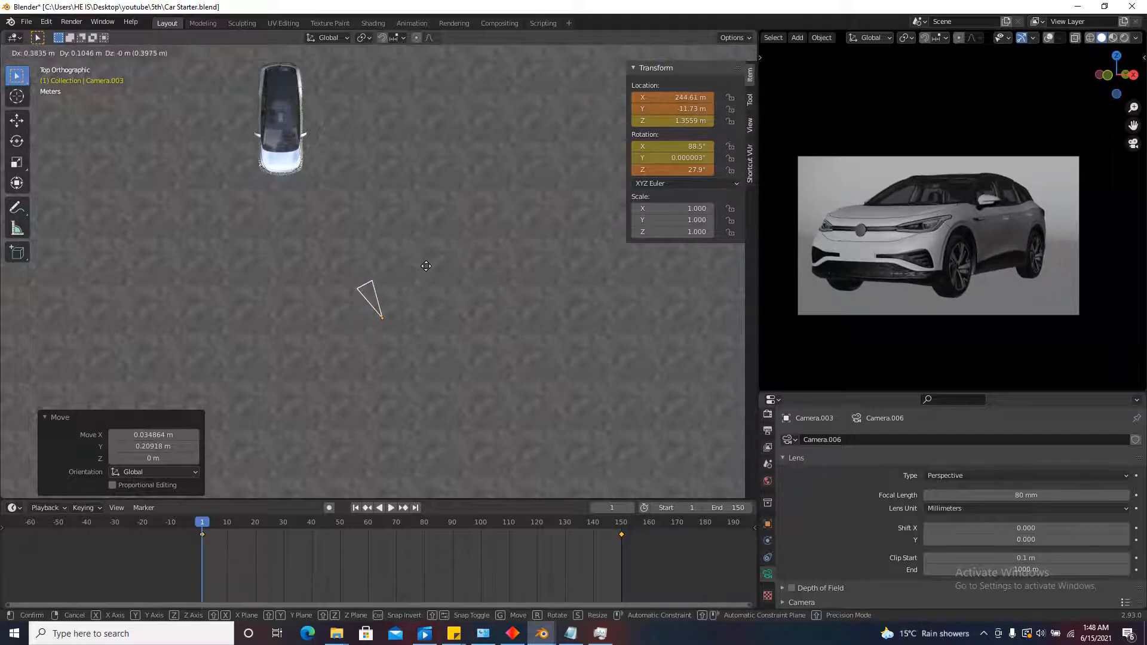
left_click(424, 266)
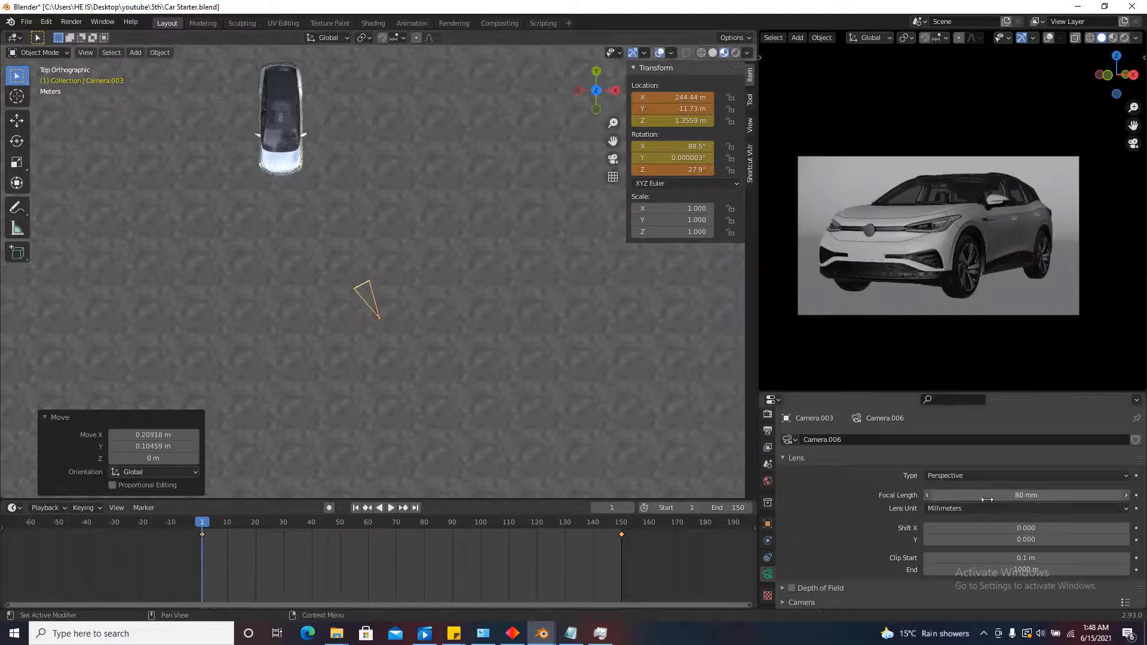
left_click(990, 496)
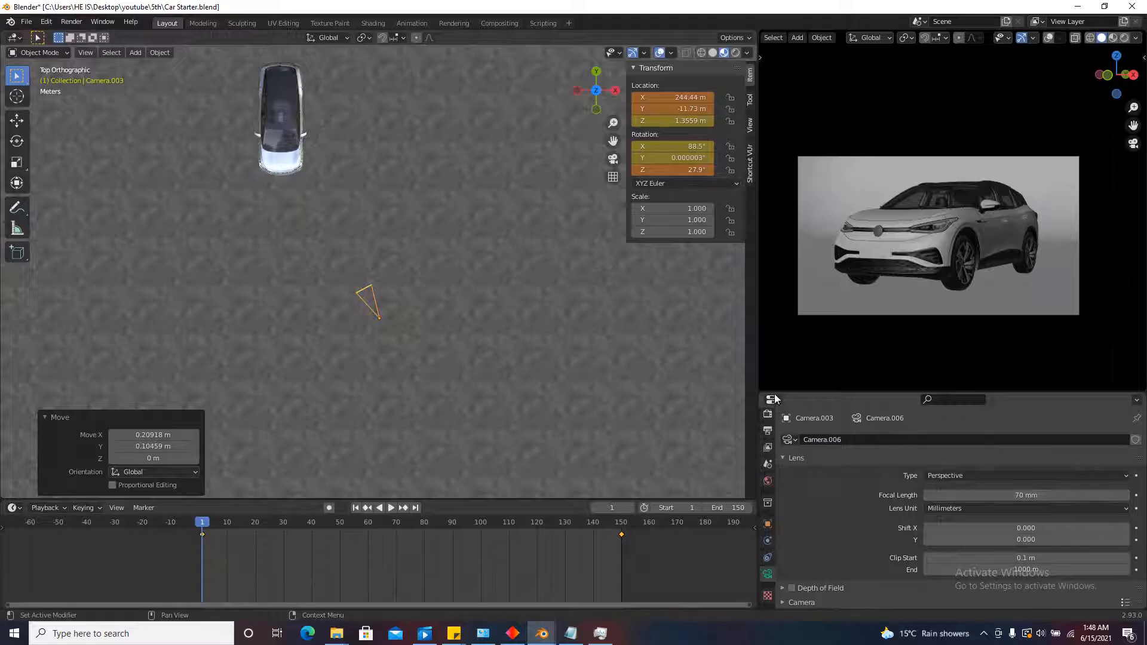
Refine Camera.003's position to about X 244.37 m, Y -11.38 m and switch the camera preview back to rendered shading.
key("g")
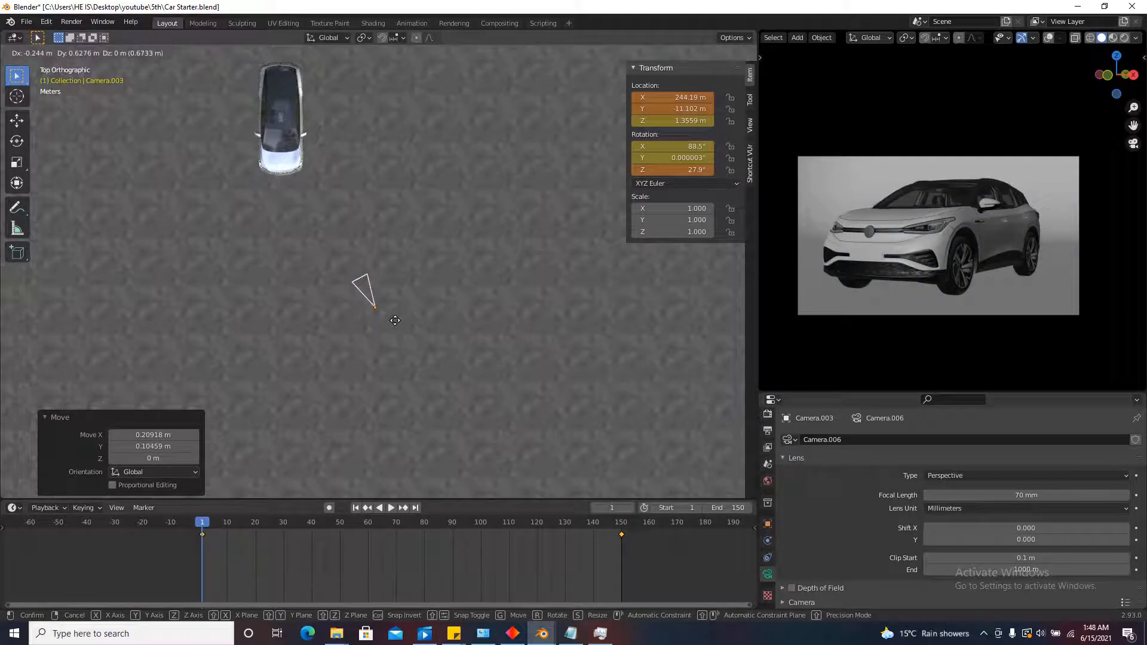
left_click(395, 320)
key("g")
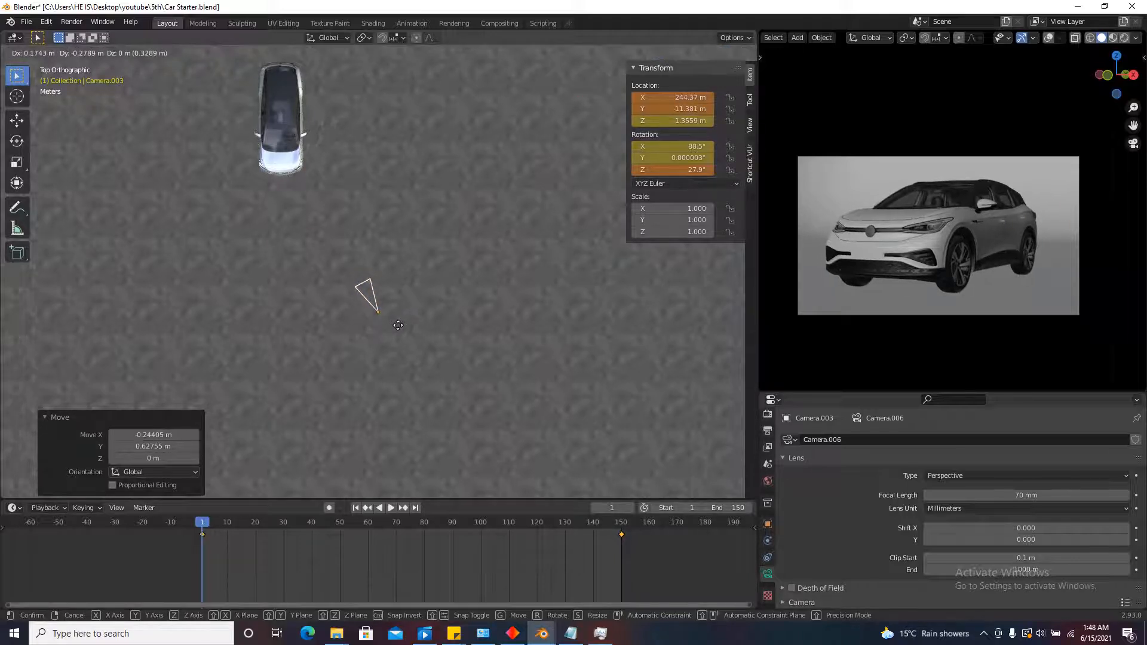
left_click(398, 326)
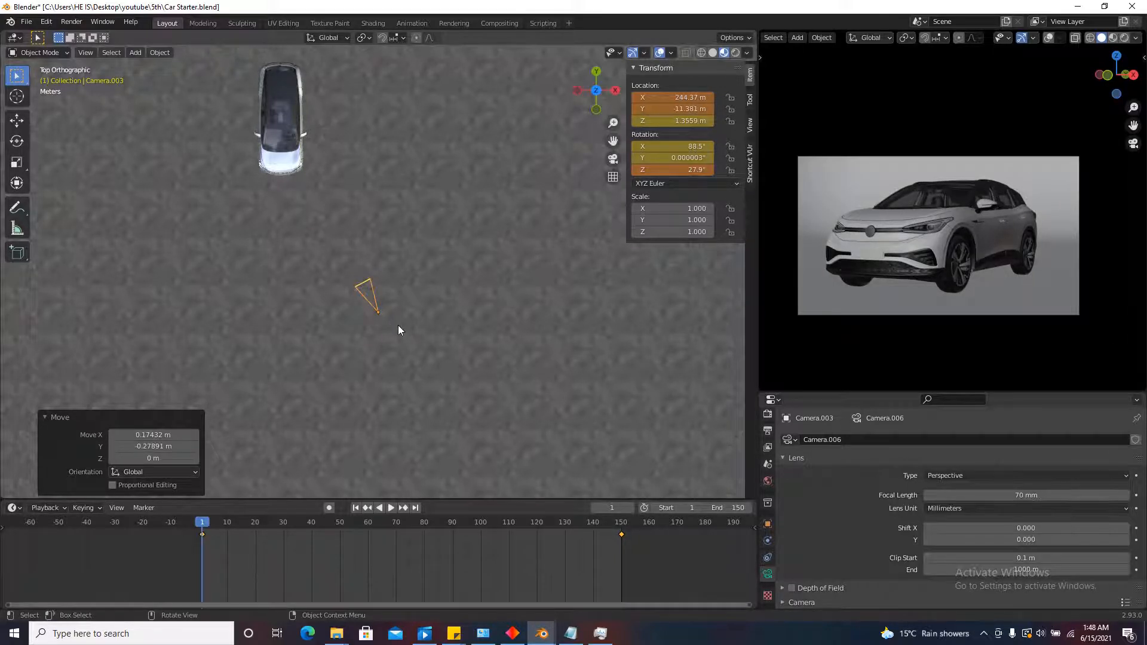
left_click(1124, 38)
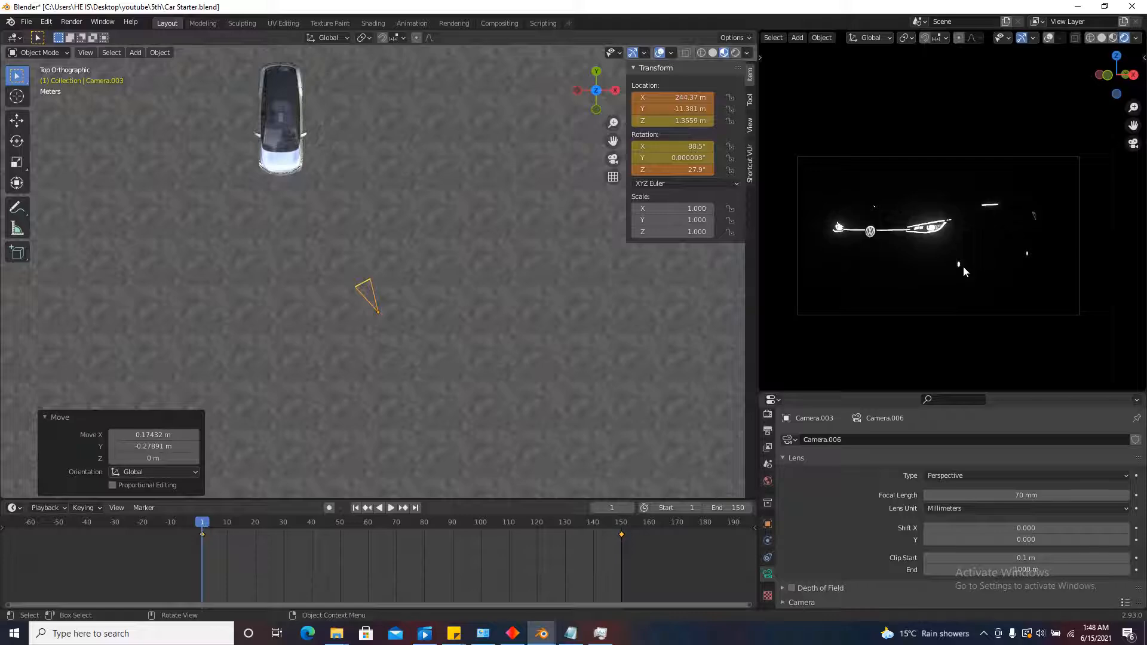
scroll(898, 238, "up", 1)
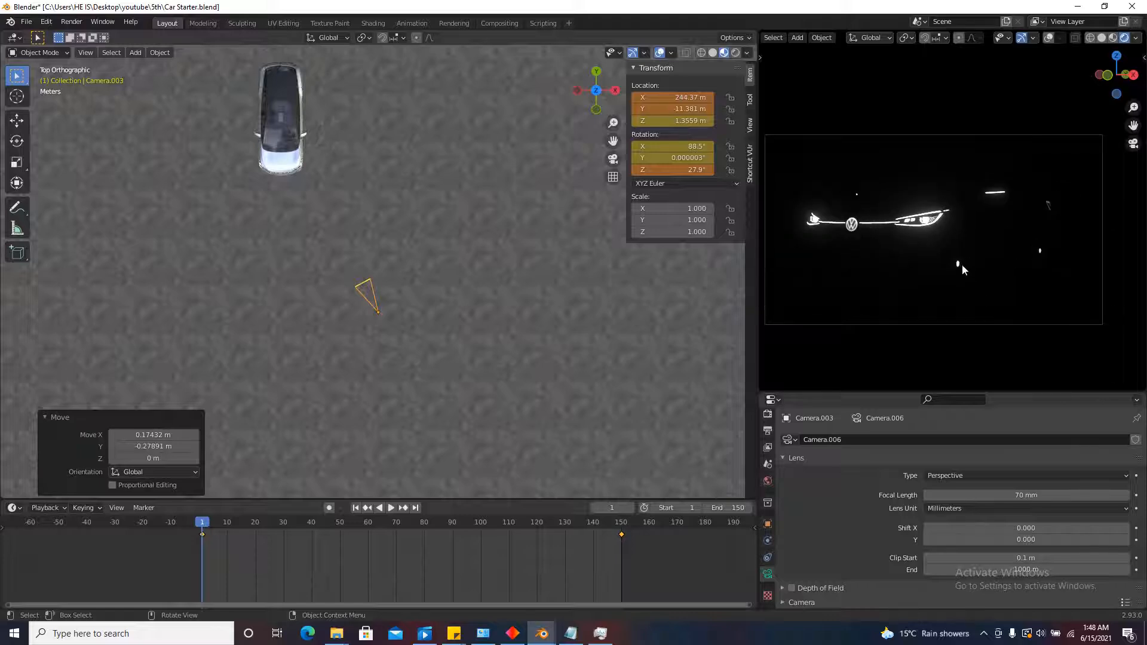
Add an area light beside the fourth car at about X 230.88 m, Y -1.02 m.
scroll(368, 295, "down", 4)
scroll(317, 242, "up", 3)
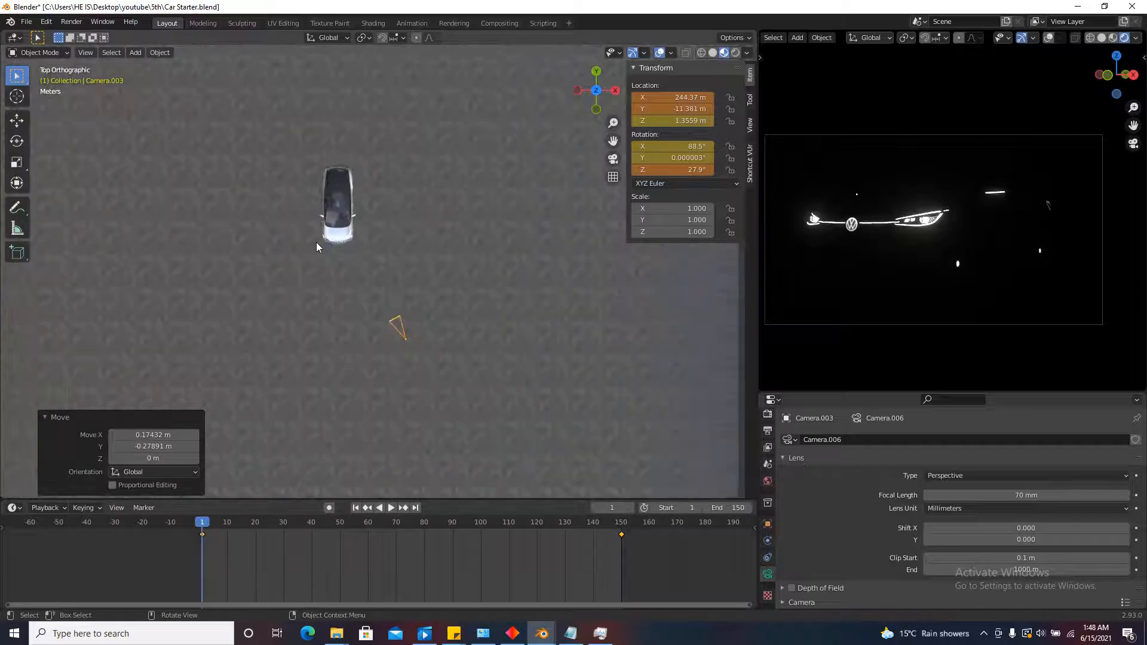
scroll(325, 195, "up", 3)
key("shift")
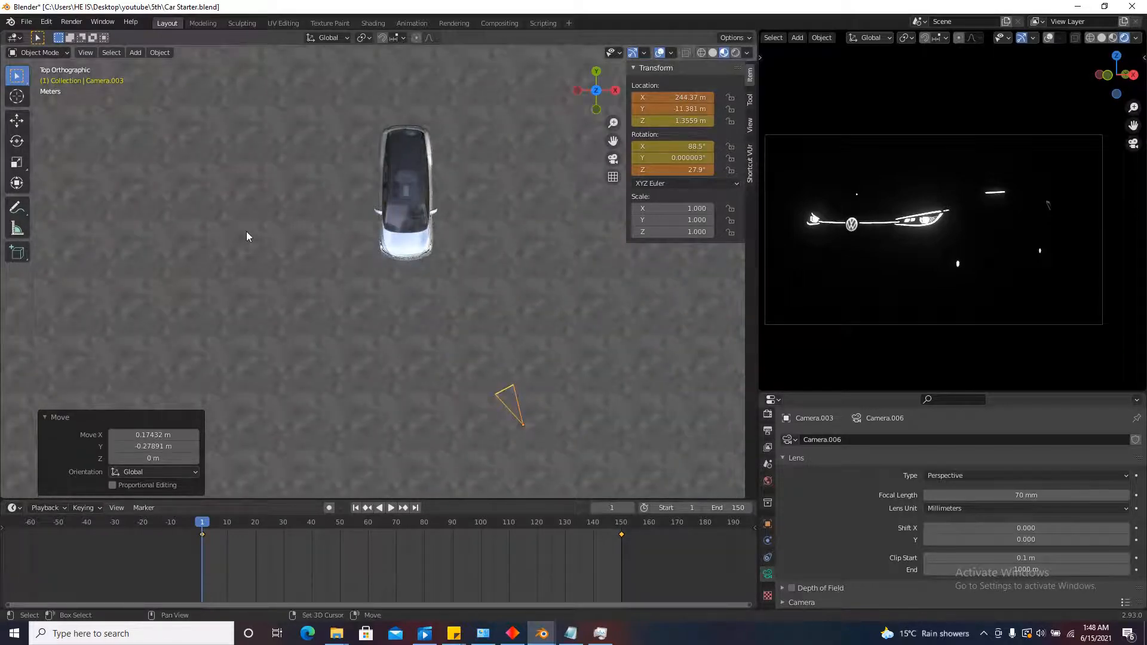
key("shift+a")
mouse_move(245, 214)
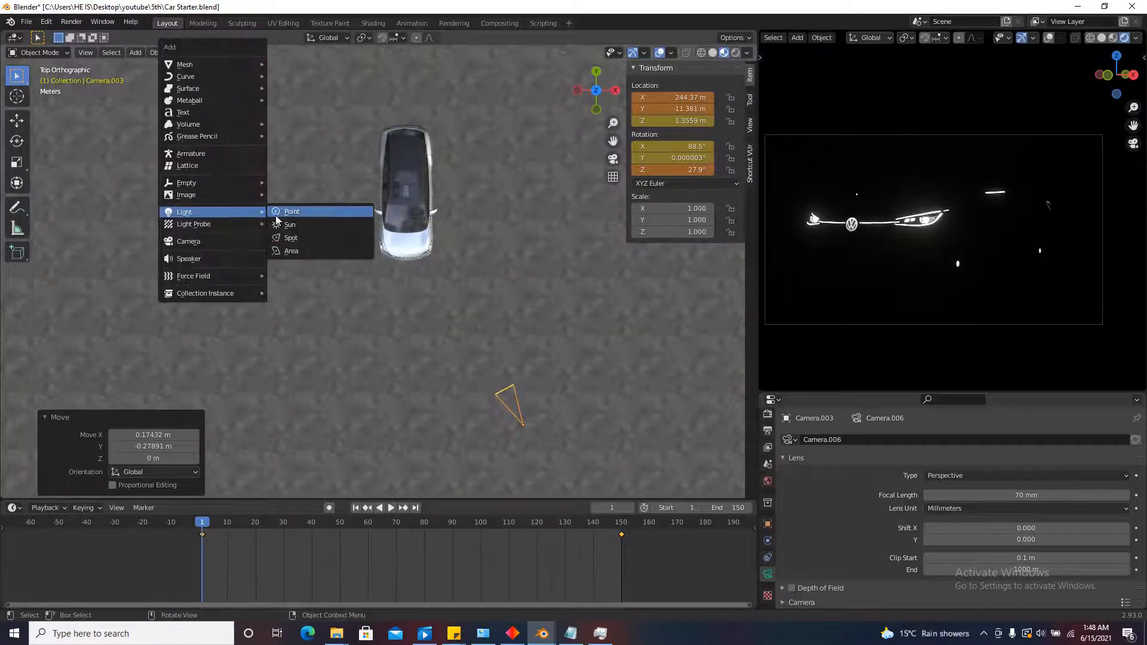
left_click(281, 252)
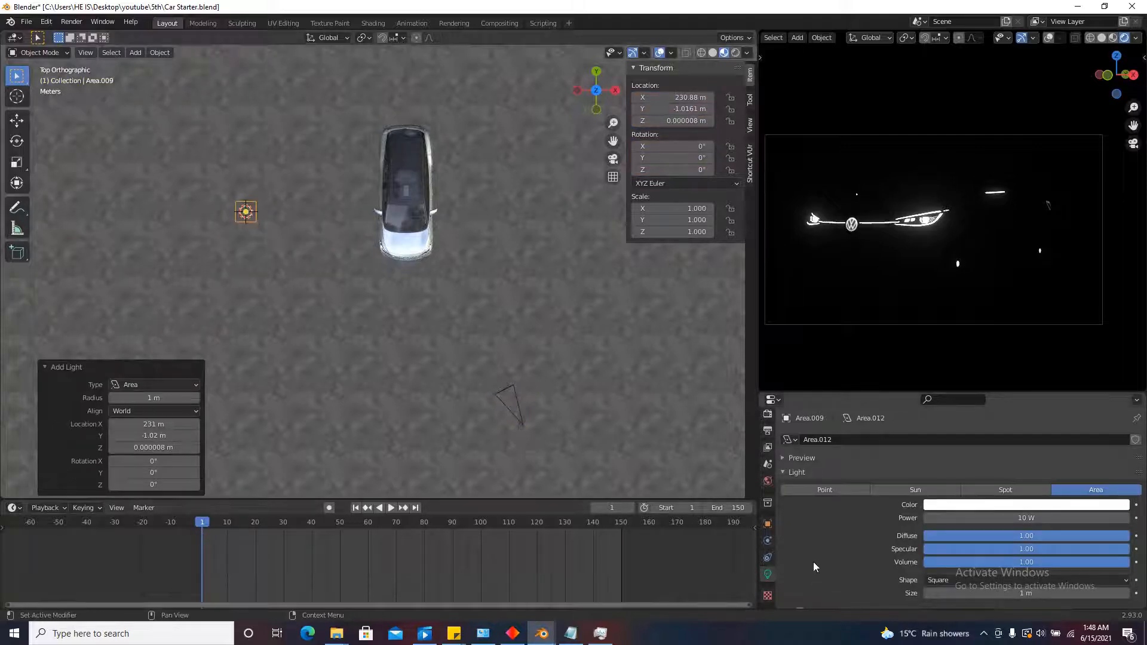
Change the new area light's shape to Rectangle and stretch it to about 0.709 m by 6.96 m along the car's length.
left_click(942, 580)
left_click(950, 553)
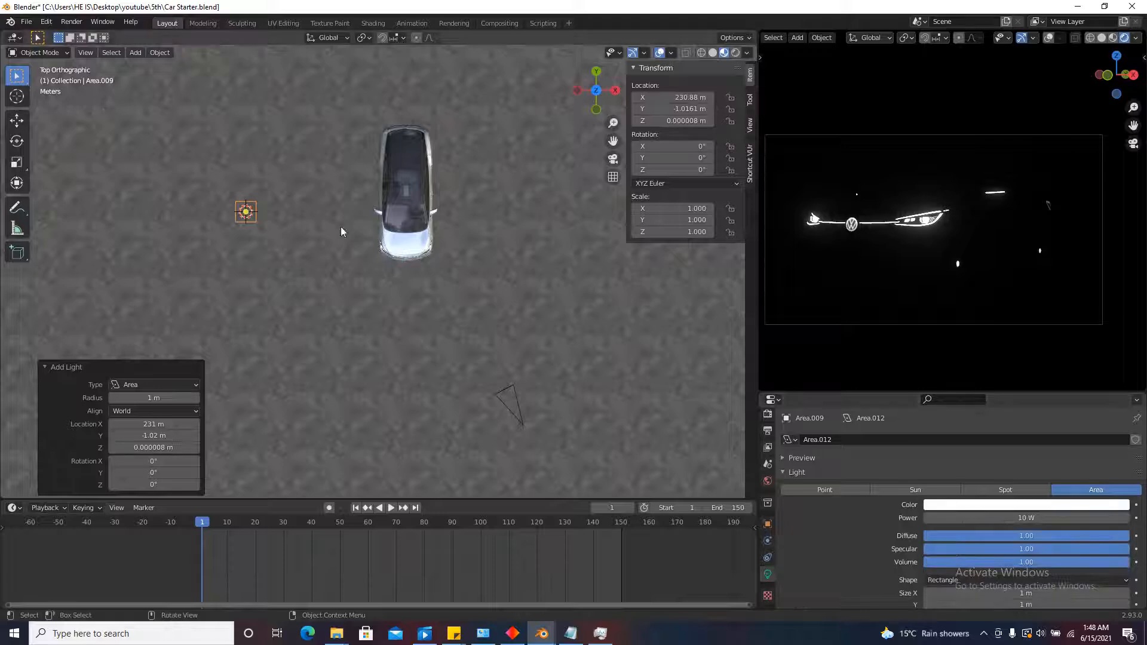
left_click_drag(256, 222, 253, 336)
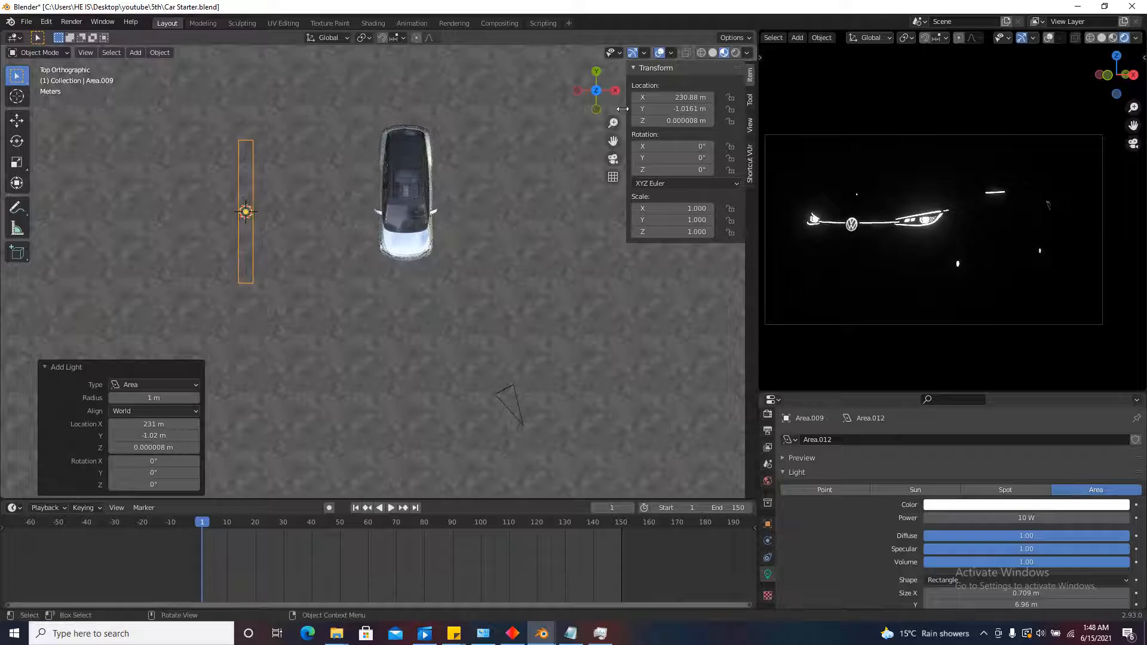
Set the area light's Y rotation to -90° so it faces the car.
left_click(680, 156)
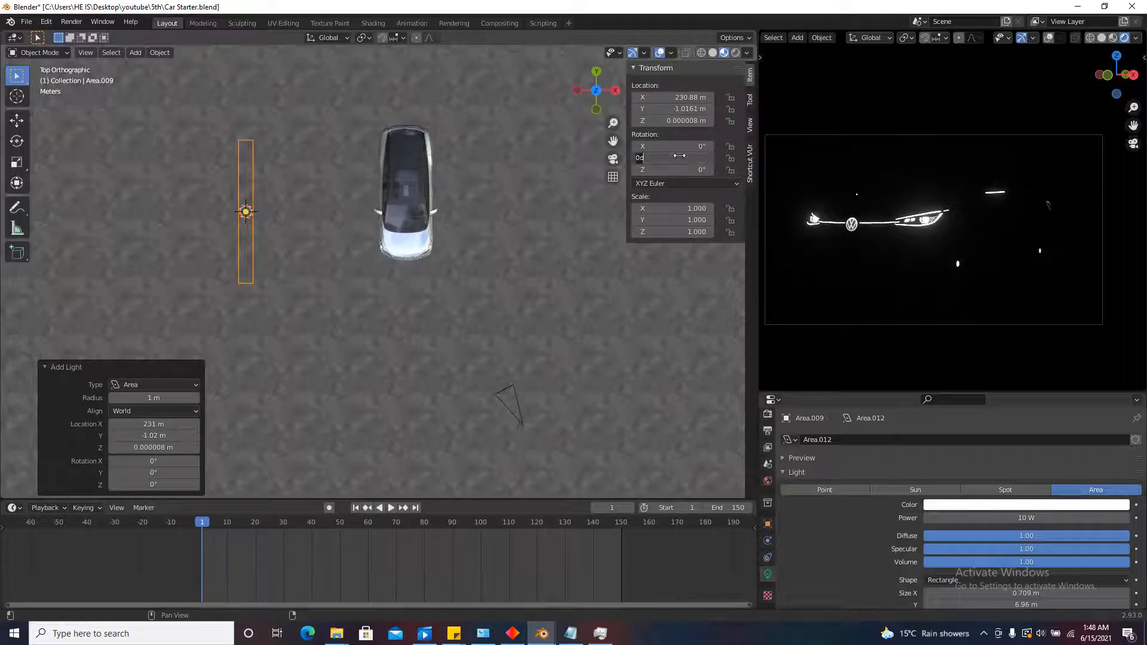
type("90d")
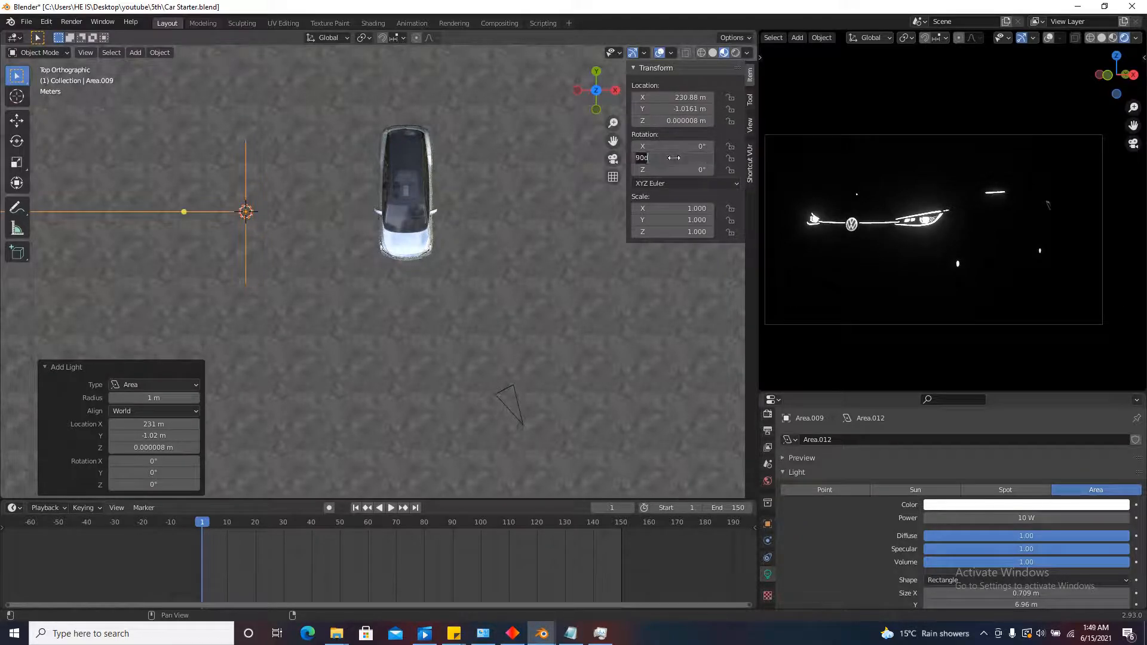
key("Home")
type("-")
key("Return")
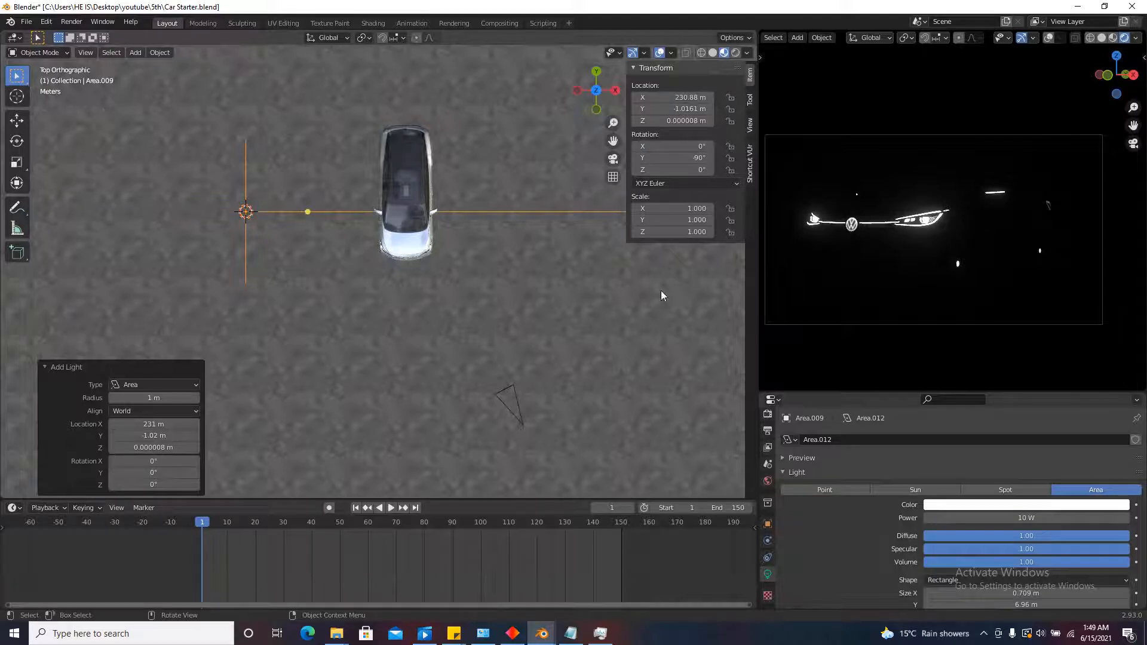
Set the area light's power to 100 W and inspect its effect on the car up close in the camera preview.
left_click(1008, 518)
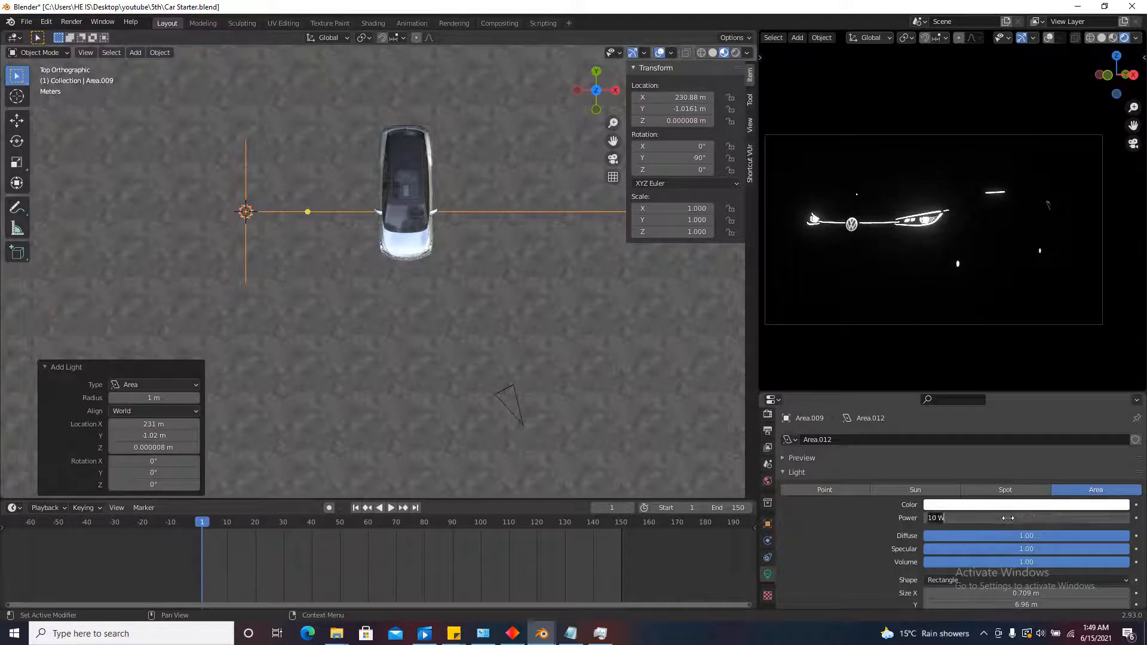
type("1")
key("Return")
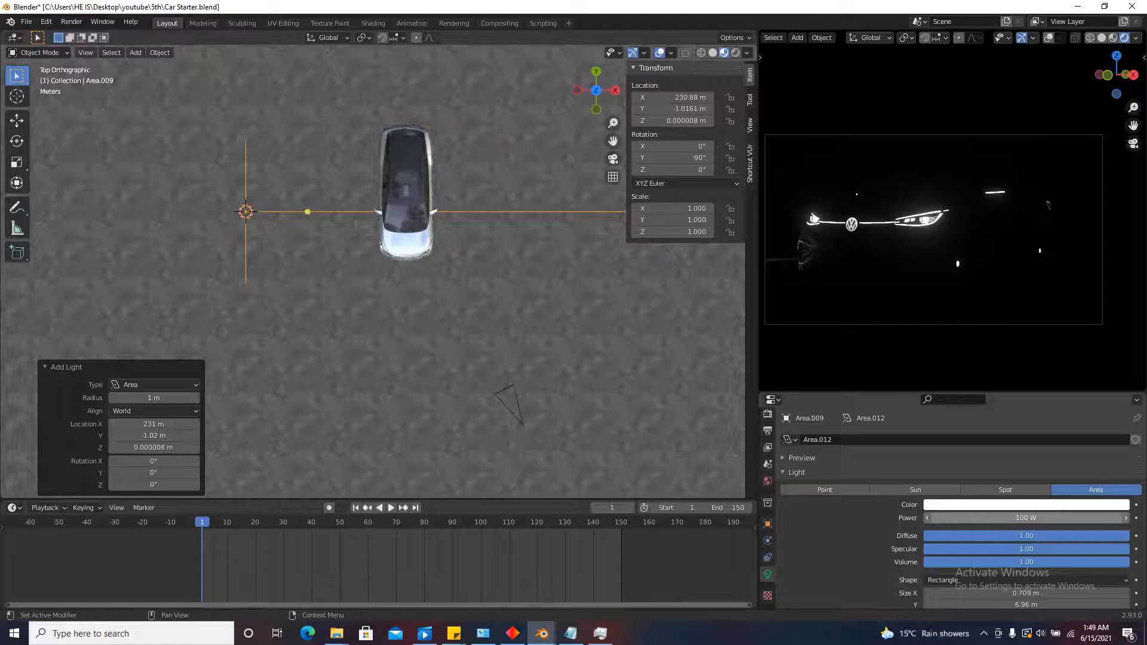
scroll(798, 213, "up", 3)
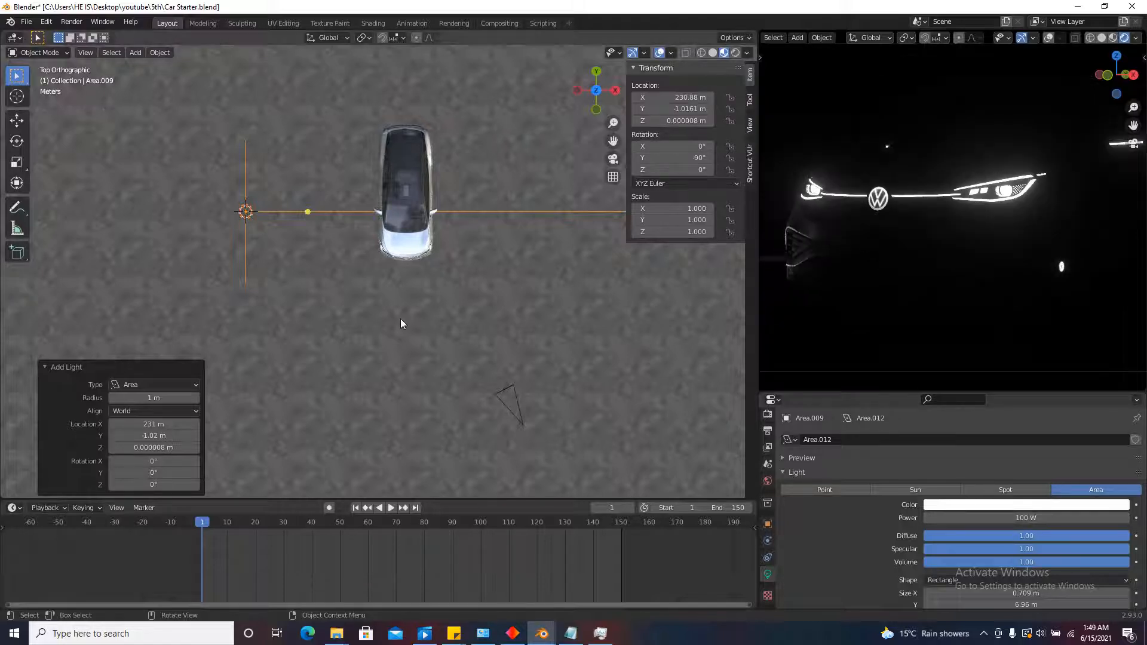
Tint the area light's colour a very pale blue.
left_click(1013, 518)
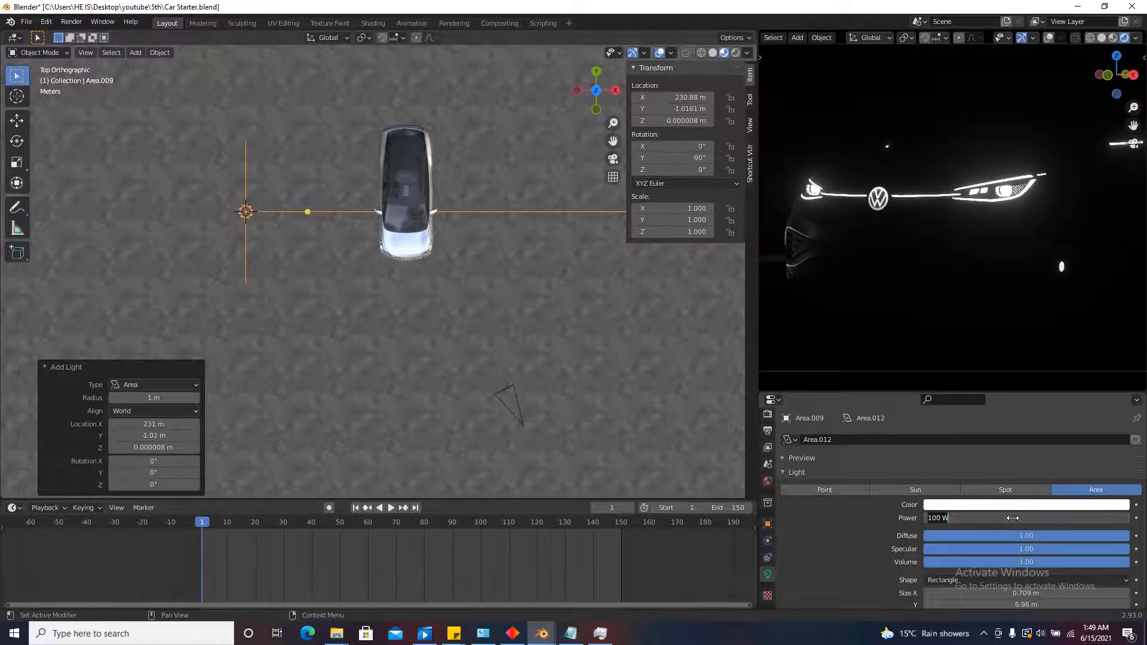
left_click(1025, 507)
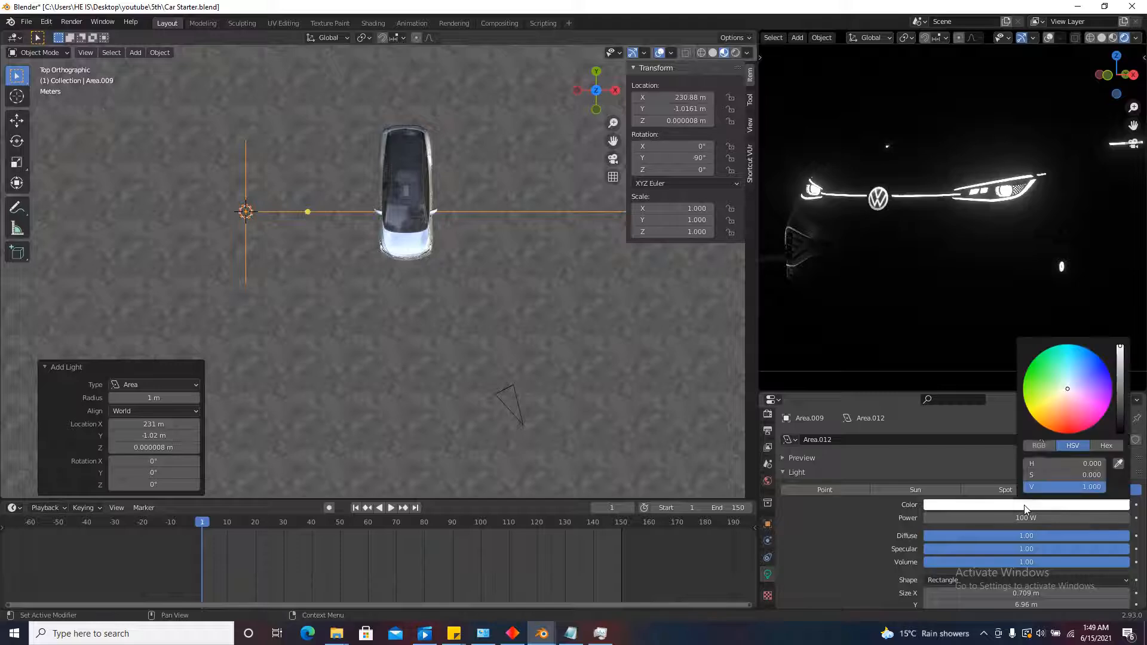
left_click(1069, 387)
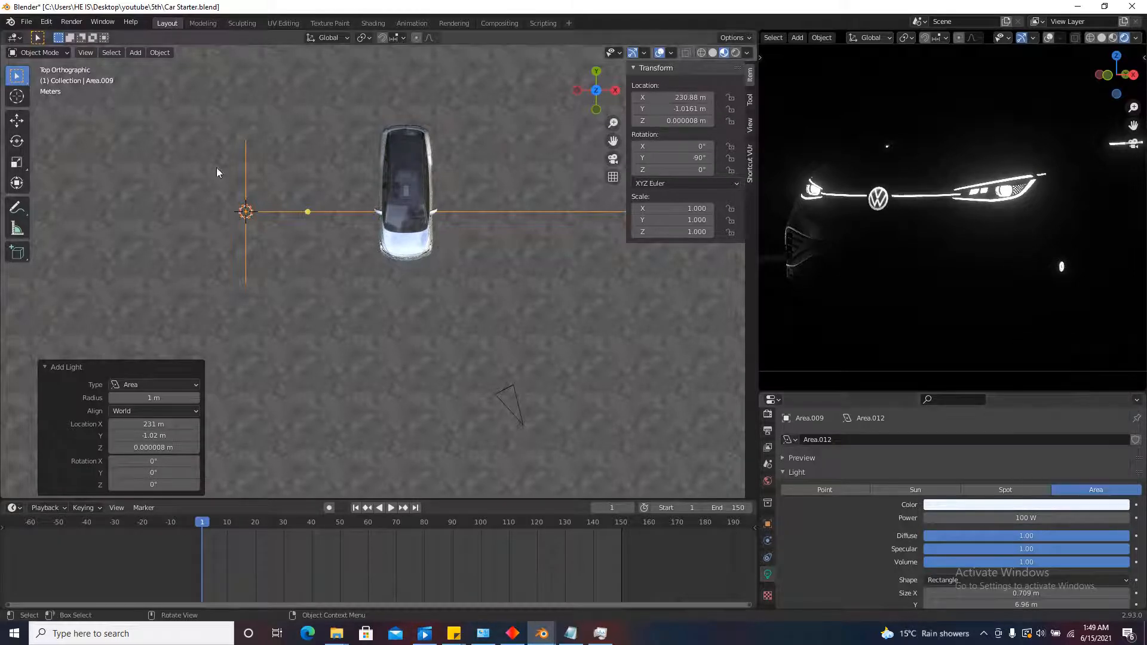
Raise the area light beside the car to a height of about 1.77 m.
middle_click_drag(383, 251, 259, 312)
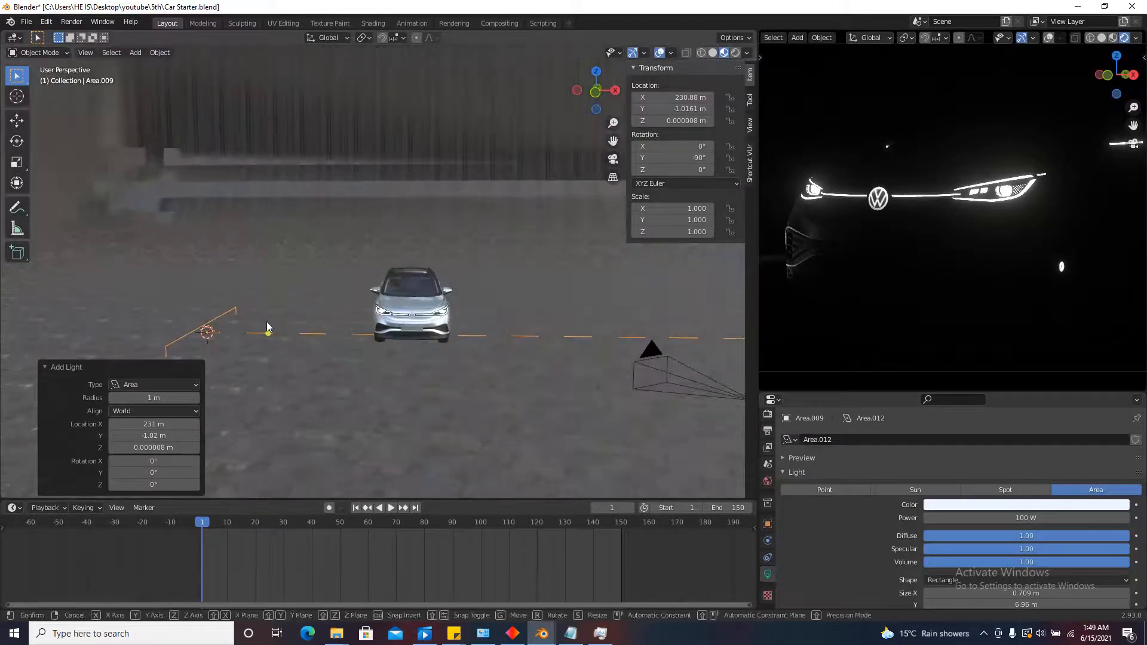
key("g")
key("z")
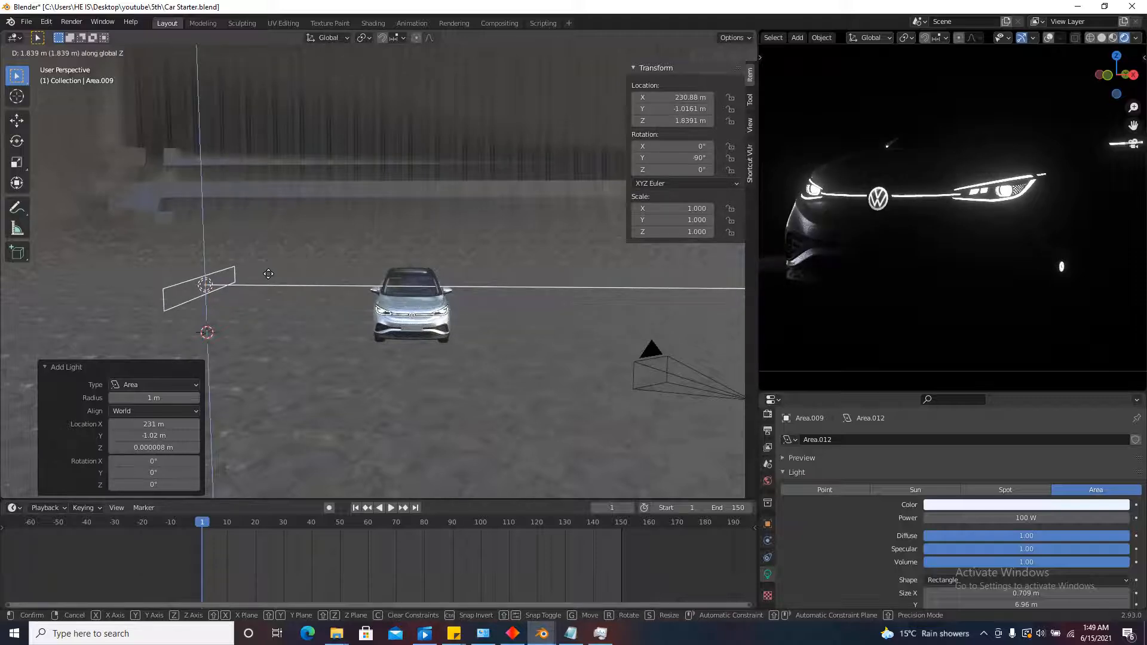
left_click(267, 279)
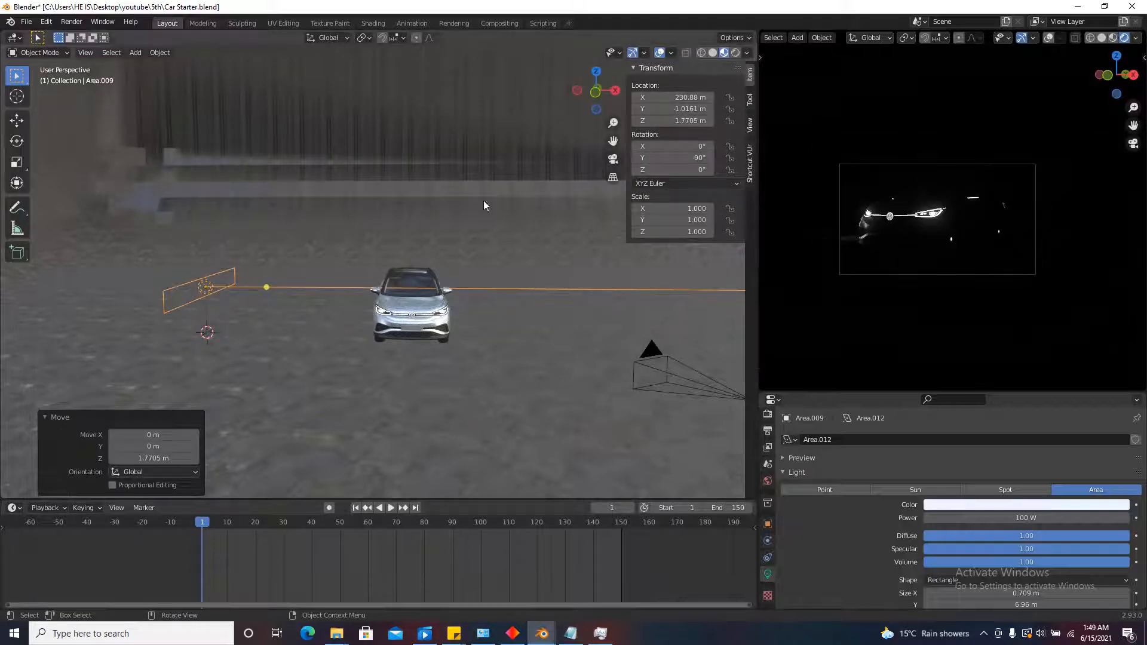
Move the area light about 2.56 m along Y toward the car's rear and check the lighting in the camera preview.
left_click(596, 71)
scroll(389, 262, "down", 2)
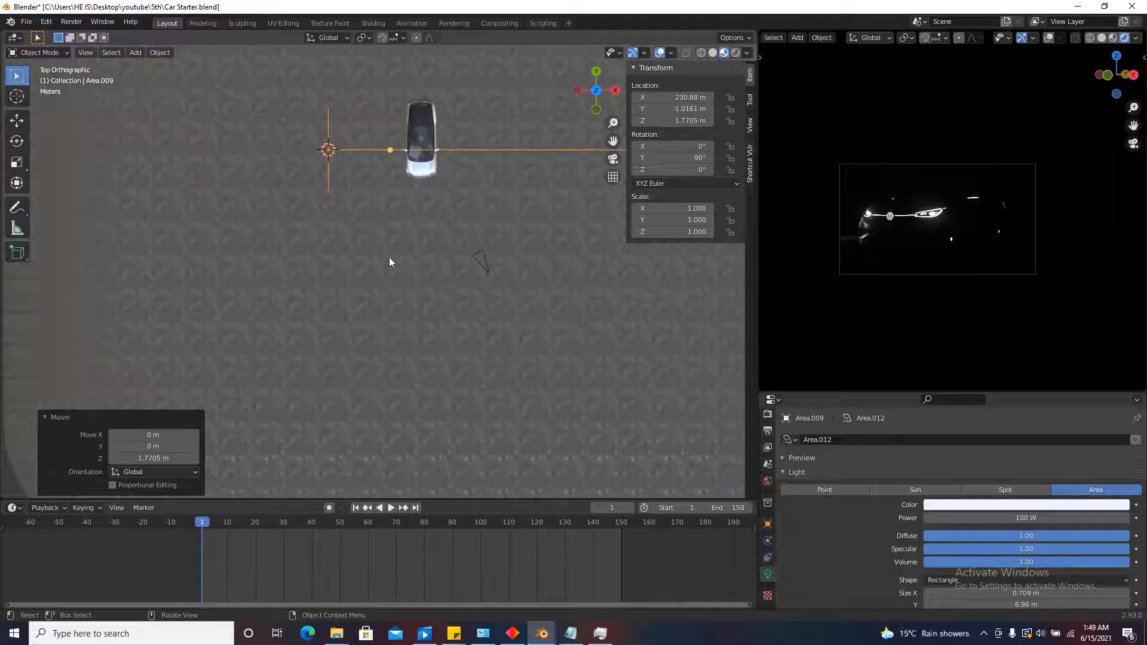
key("g")
key("y")
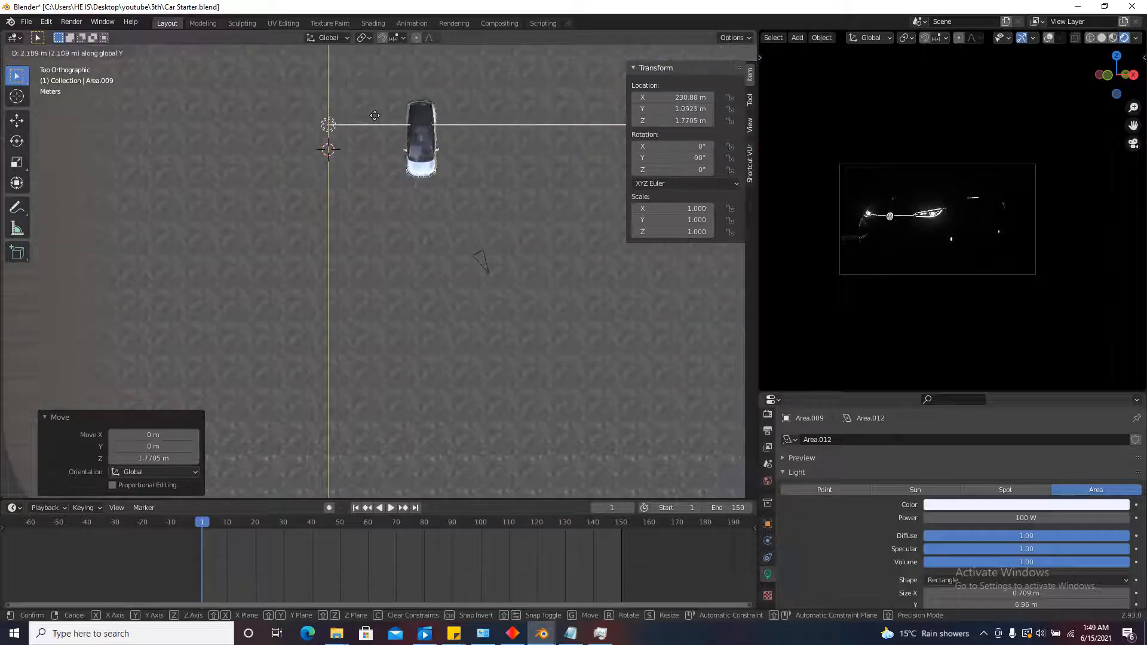
left_click(380, 110)
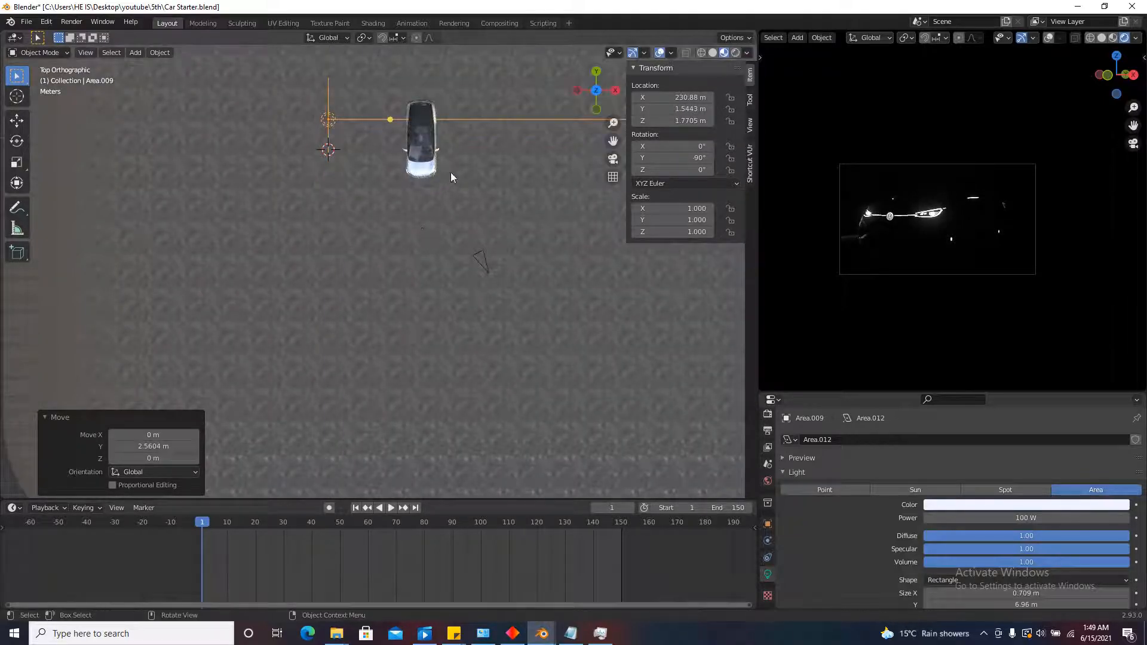
scroll(406, 251, "down", 2)
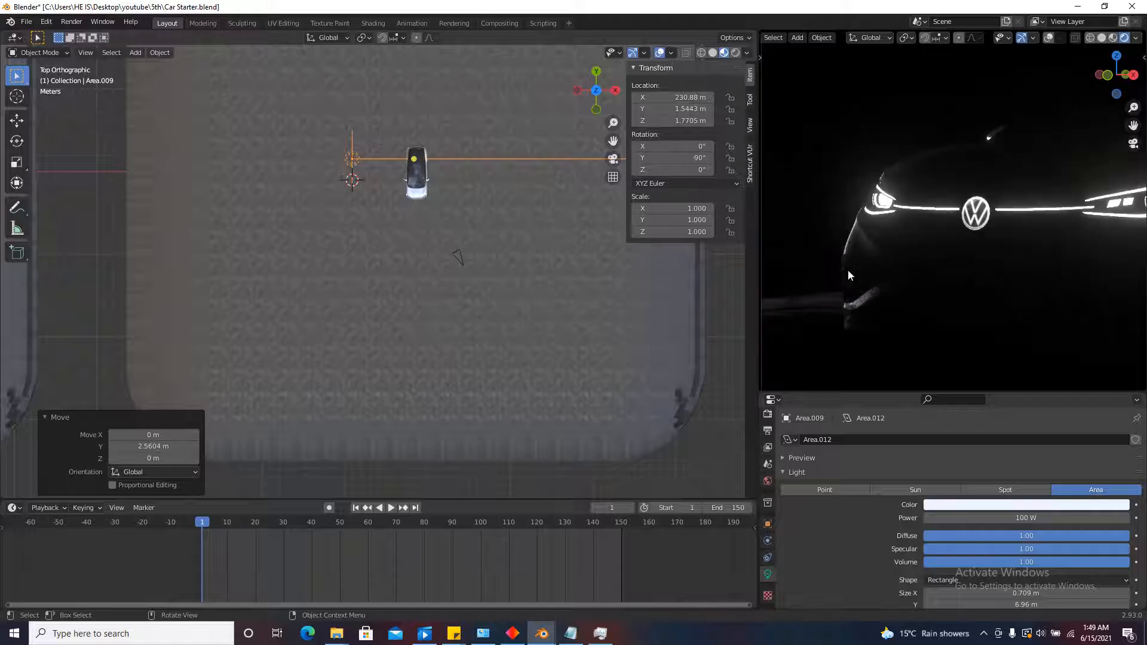
scroll(865, 324, "down", 3)
scroll(381, 129, "up", 2)
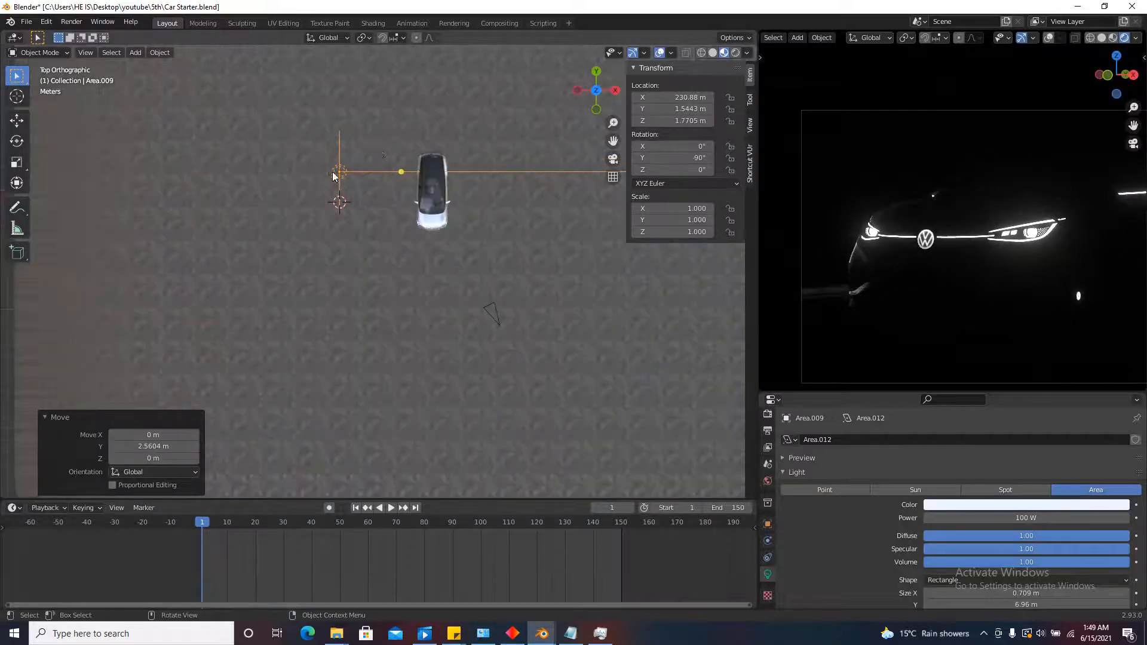
Duplicate the side area light in place and rotate the copy 180° about the vertical axis.
scroll(394, 179, "down", 3)
scroll(409, 192, "up", 2)
key("shift+d")
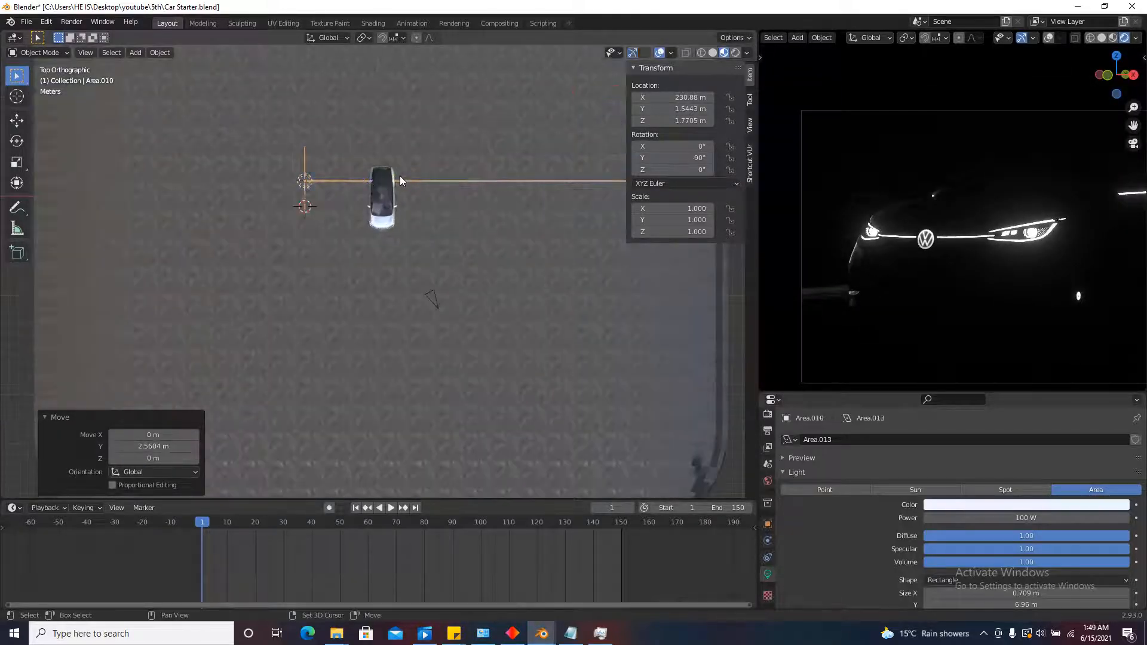
right_click(457, 177)
type("r")
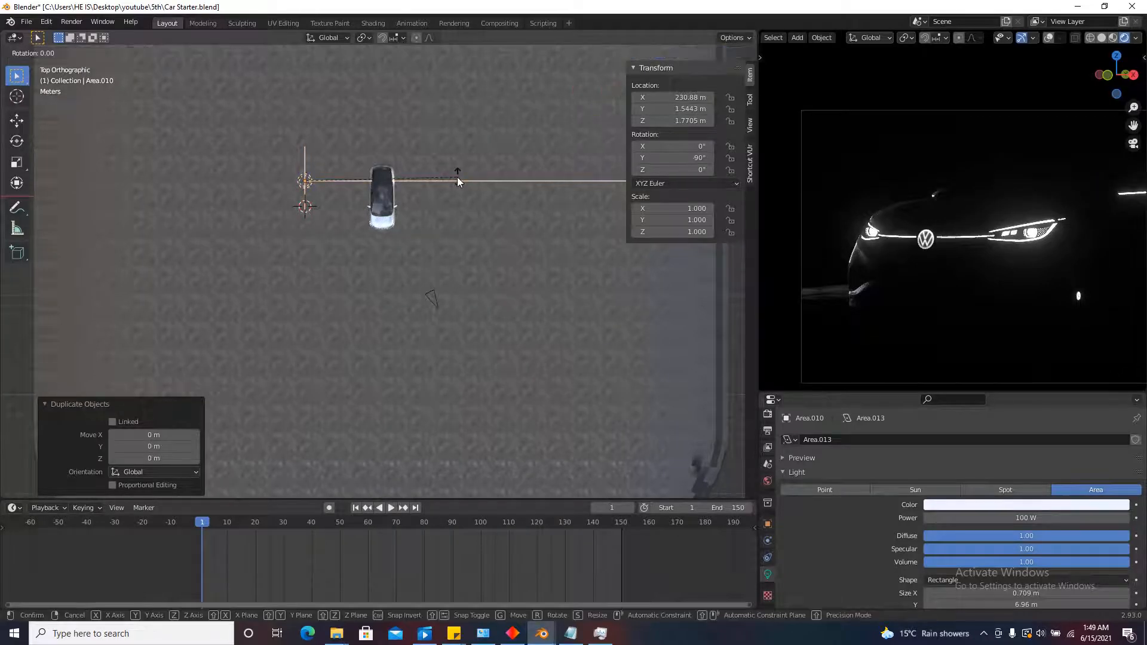
type("180")
key("Return")
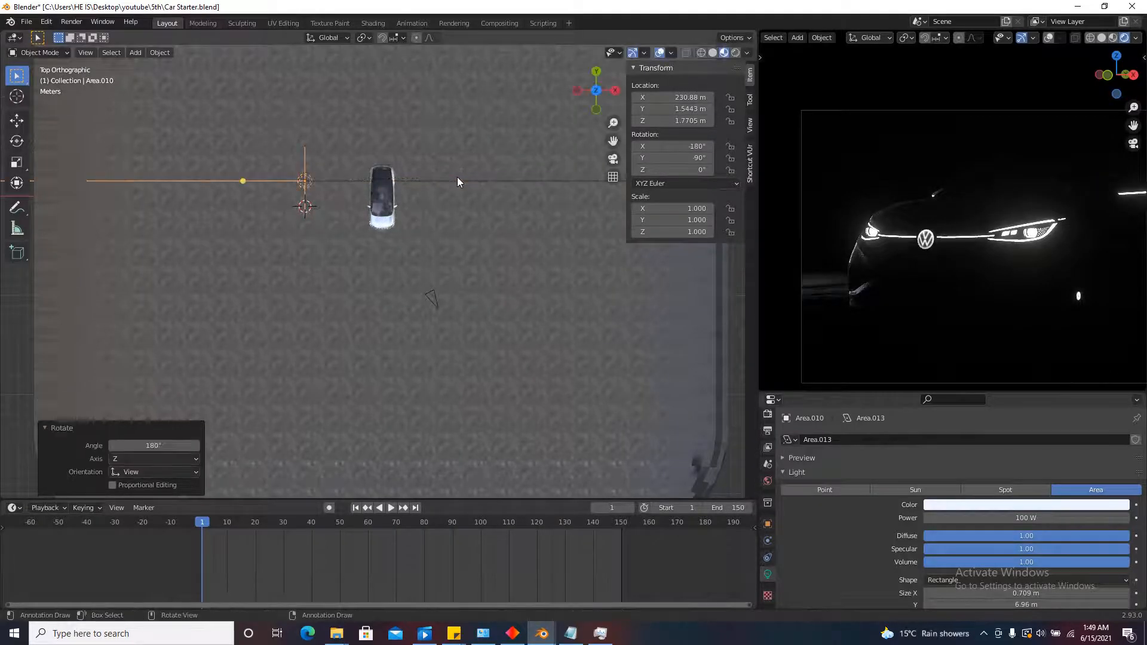
Place the duplicated light on the opposite side of the car at about X 245.27 m, Y 2.30 m.
key("g")
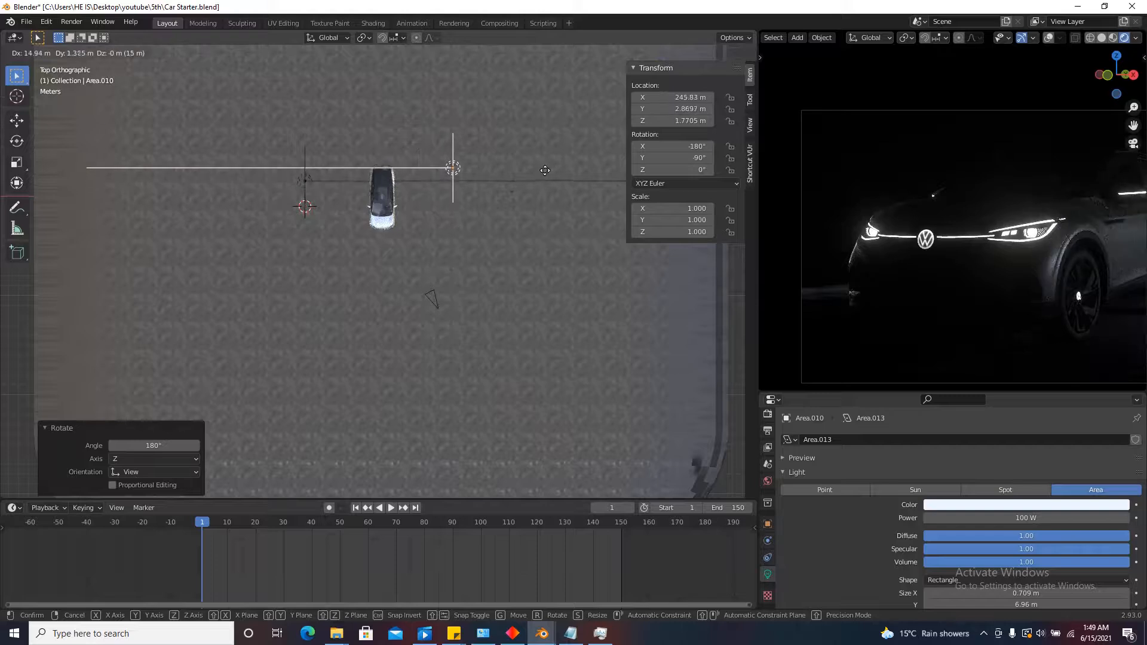
left_click(605, 164)
scroll(891, 238, "down", 3)
scroll(1076, 268, "up", 2)
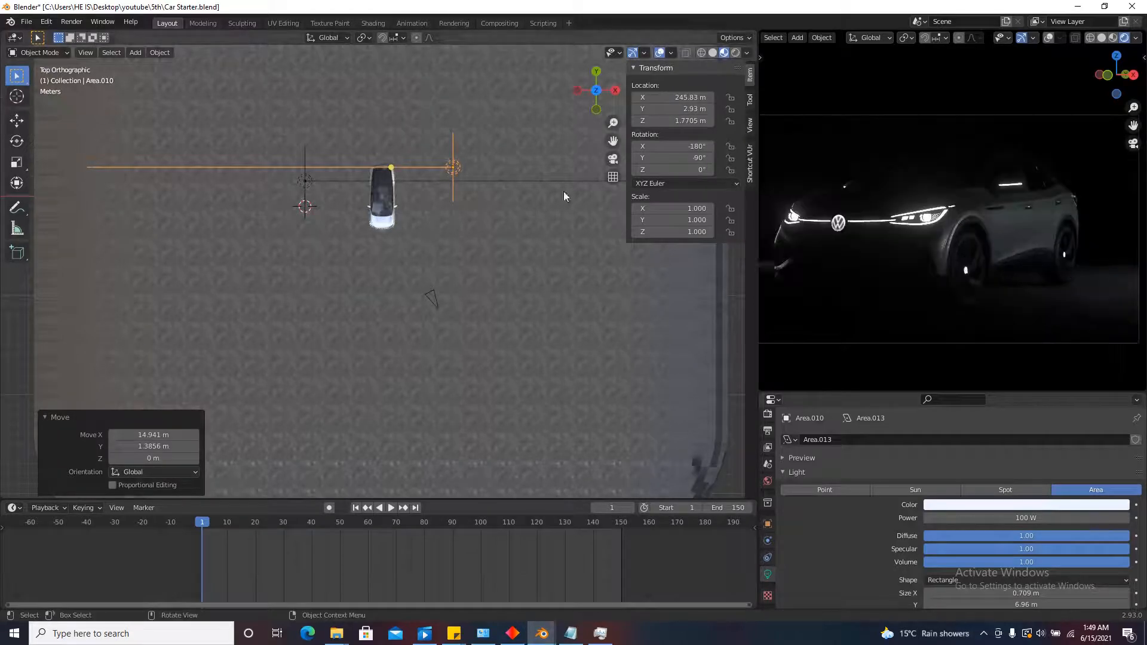
scroll(442, 167, "up", 3)
key("g")
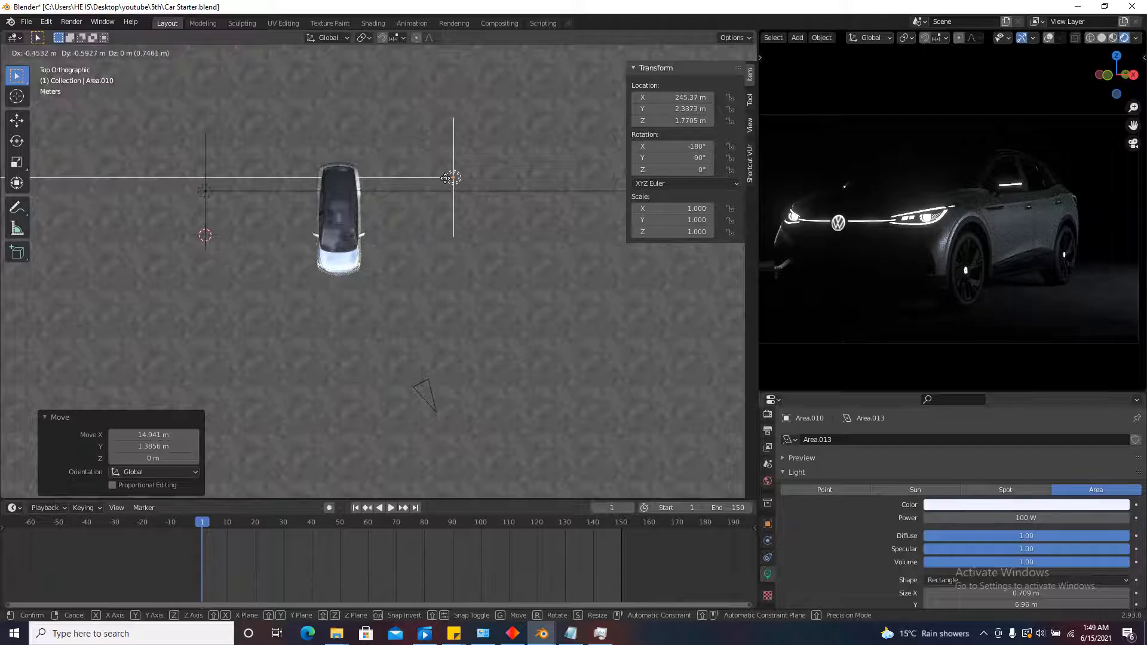
left_click(445, 179)
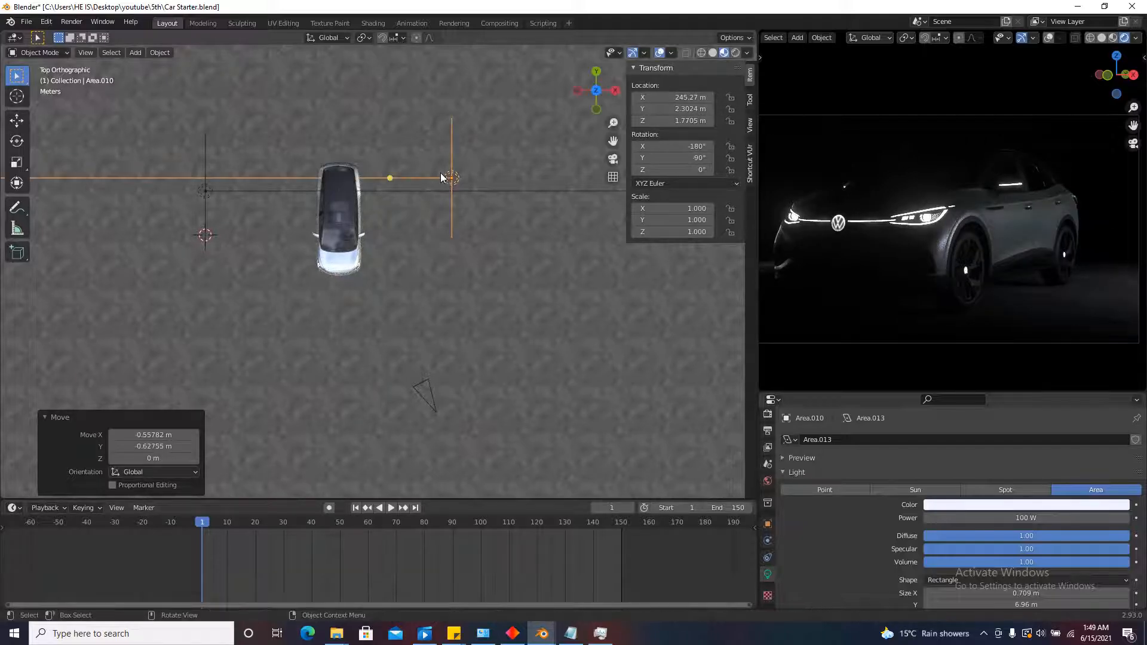
Duplicate this light toward the camera at about X 244.6 m, Y -5.94 m, and rotate the copy about 45.6°.
scroll(449, 225, "down", 2)
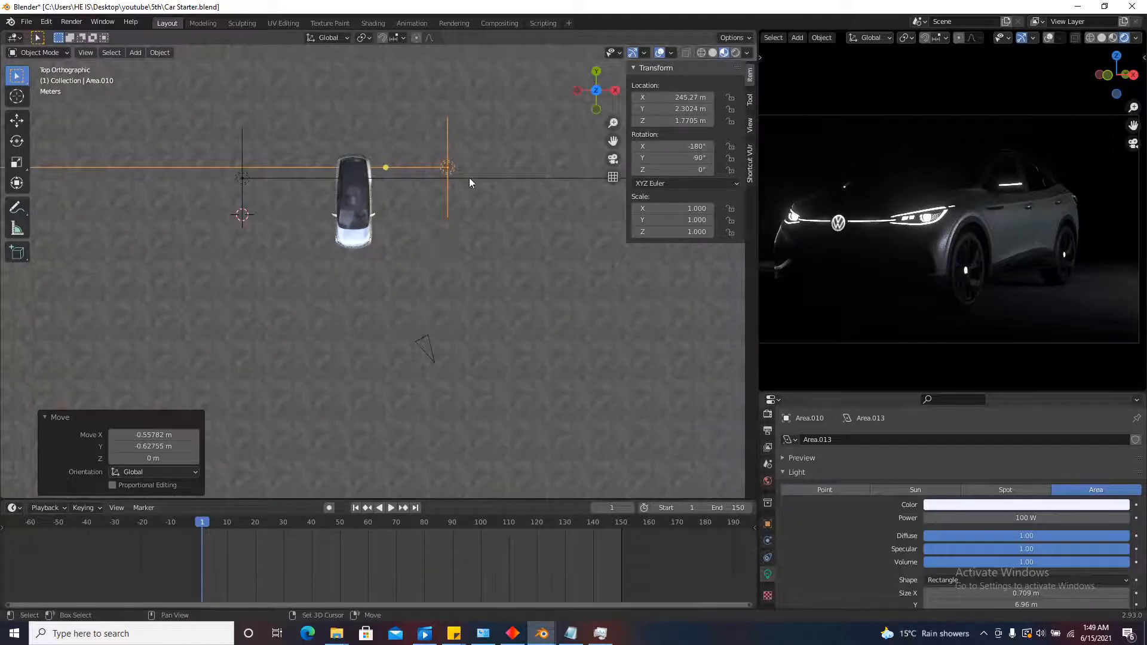
key("shift+d")
left_click(460, 295)
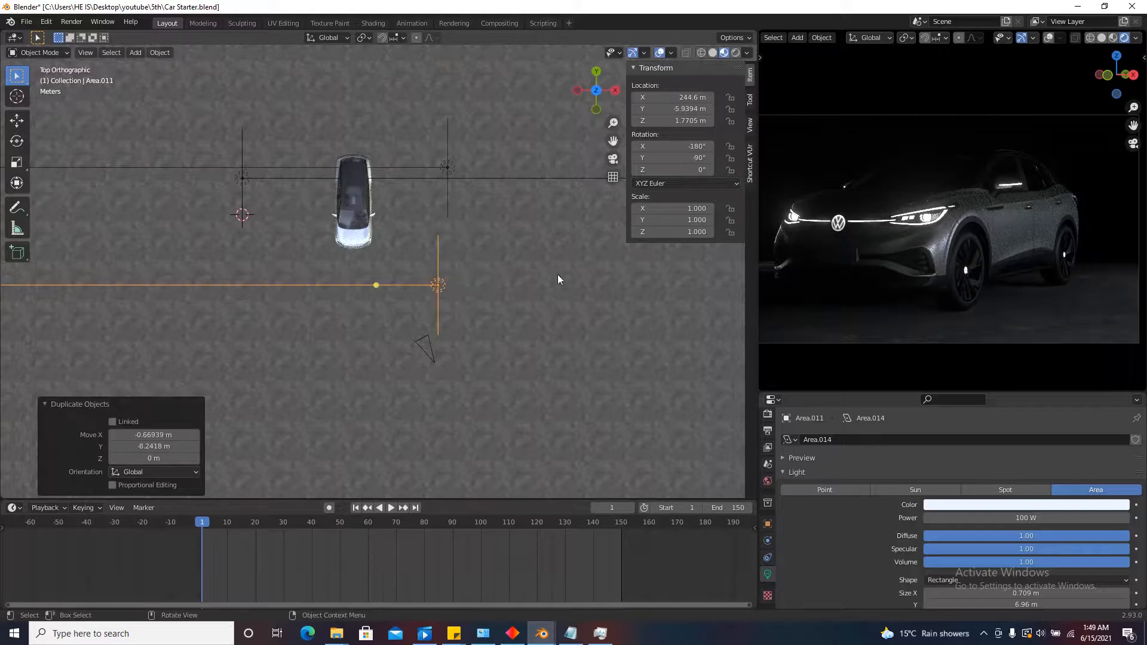
key("r")
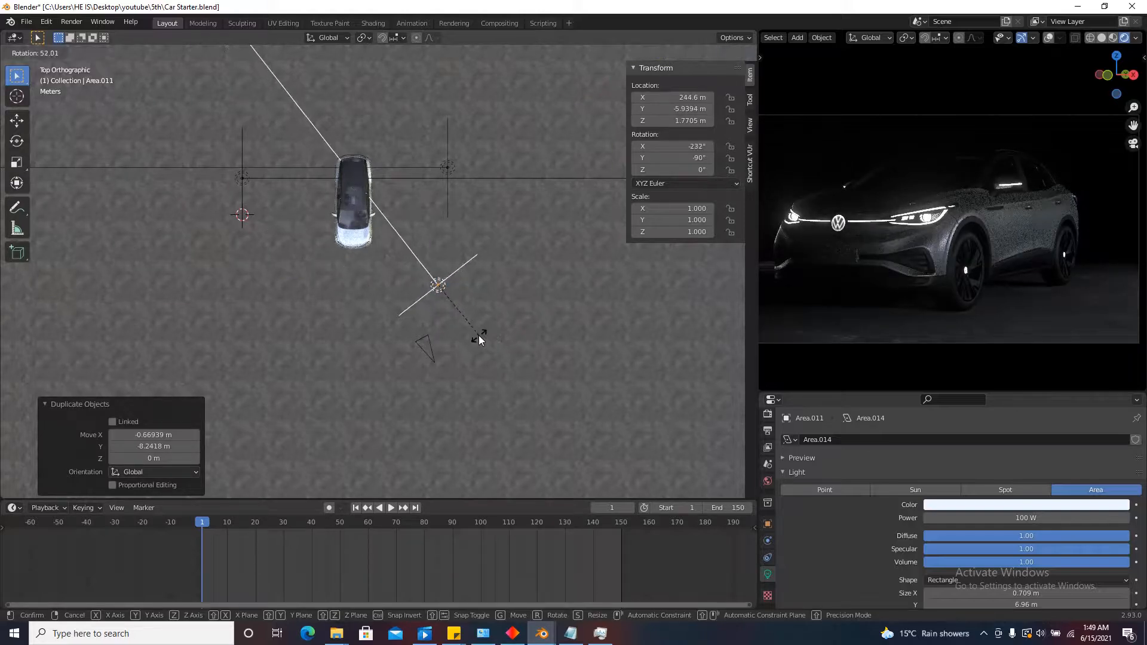
left_click(482, 328)
Move the newest light directly in front of the car, to about X 238.66 m, Y -7.03 m, and inspect the front in the preview.
key("g")
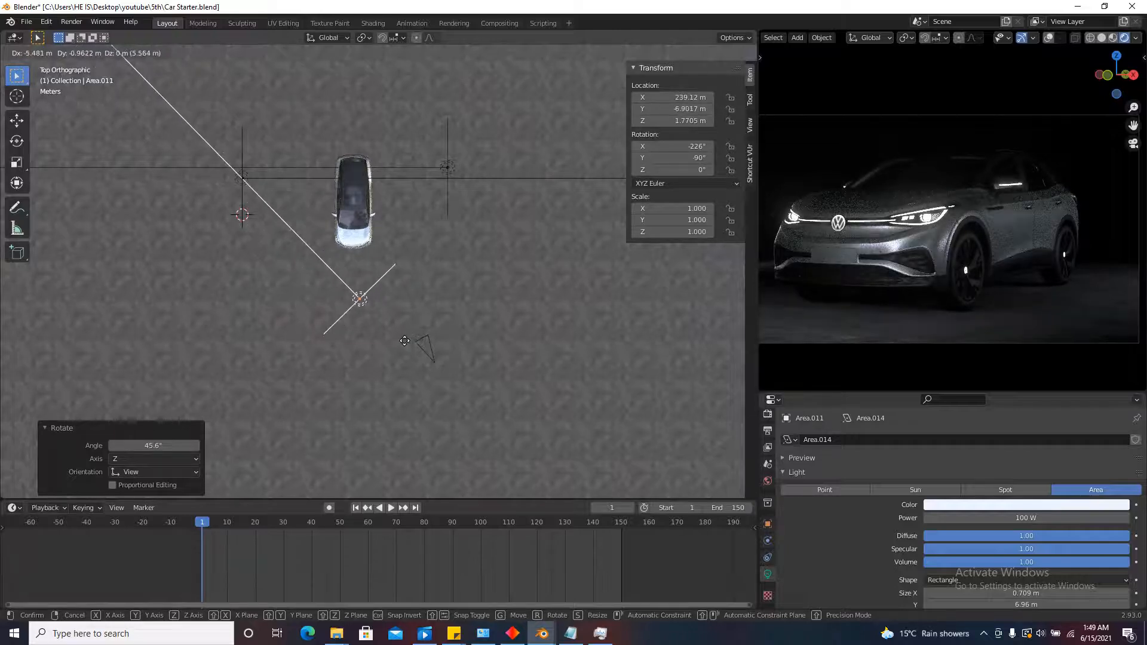
left_click(398, 342)
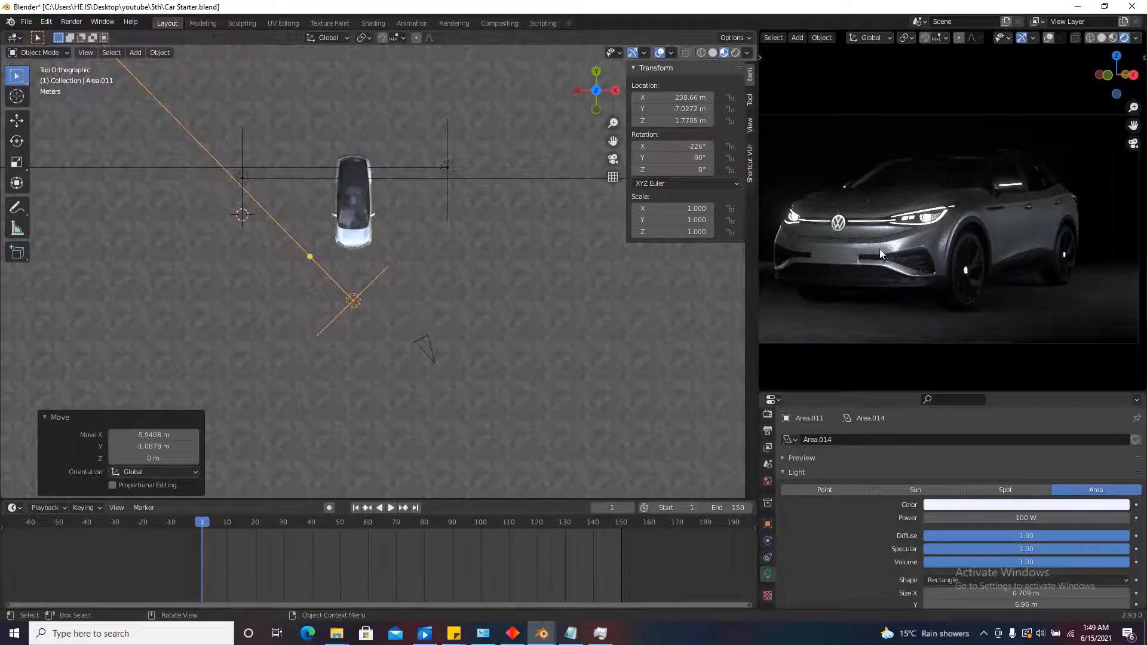
middle_click_drag(839, 249, 978, 331)
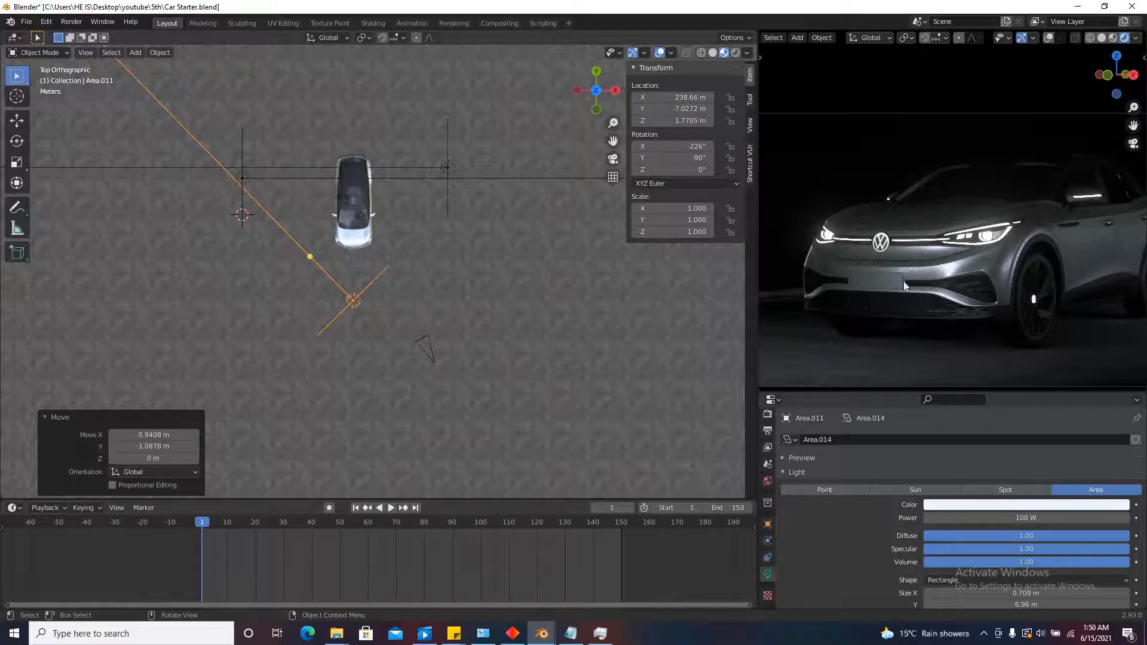
Shift the front light toward the camera to about X 241.56 m, Y -8.55 m, and rotate it a further 16.7° toward the car.
scroll(382, 287, "up", 3)
key("g")
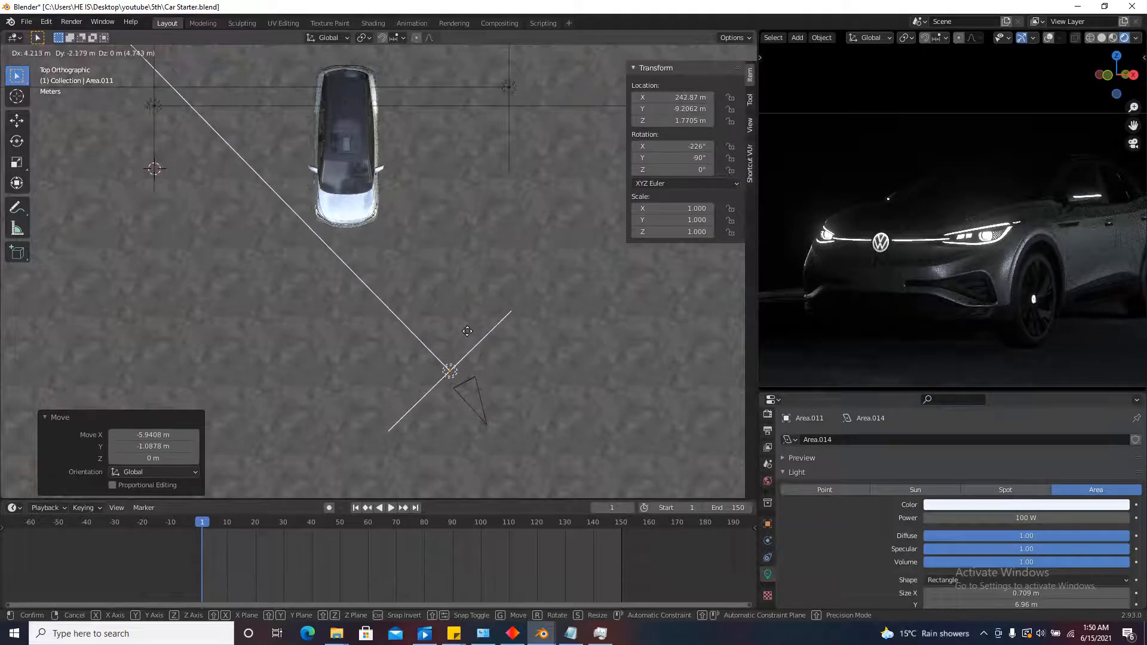
left_click(428, 313)
key("KP_0")
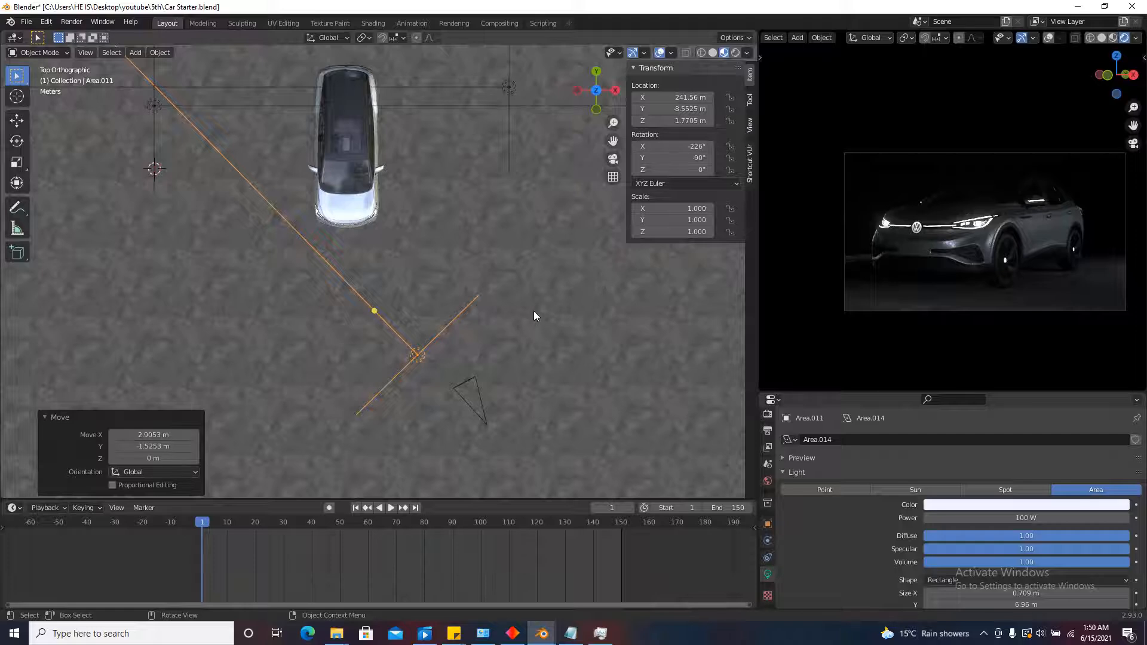
key("r")
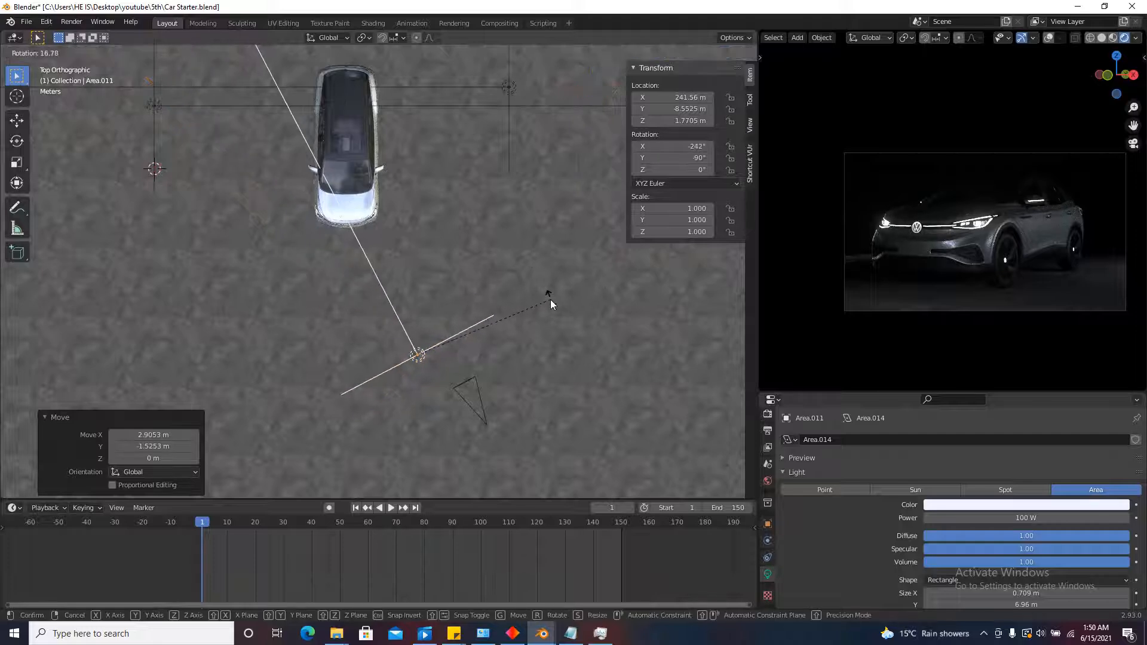
left_click(551, 299)
Reposition the front light to about X 242.79 m, Y -7.31 m, and inspect the car's bumper up close in the preview.
scroll(495, 317, "up", 2)
key("g")
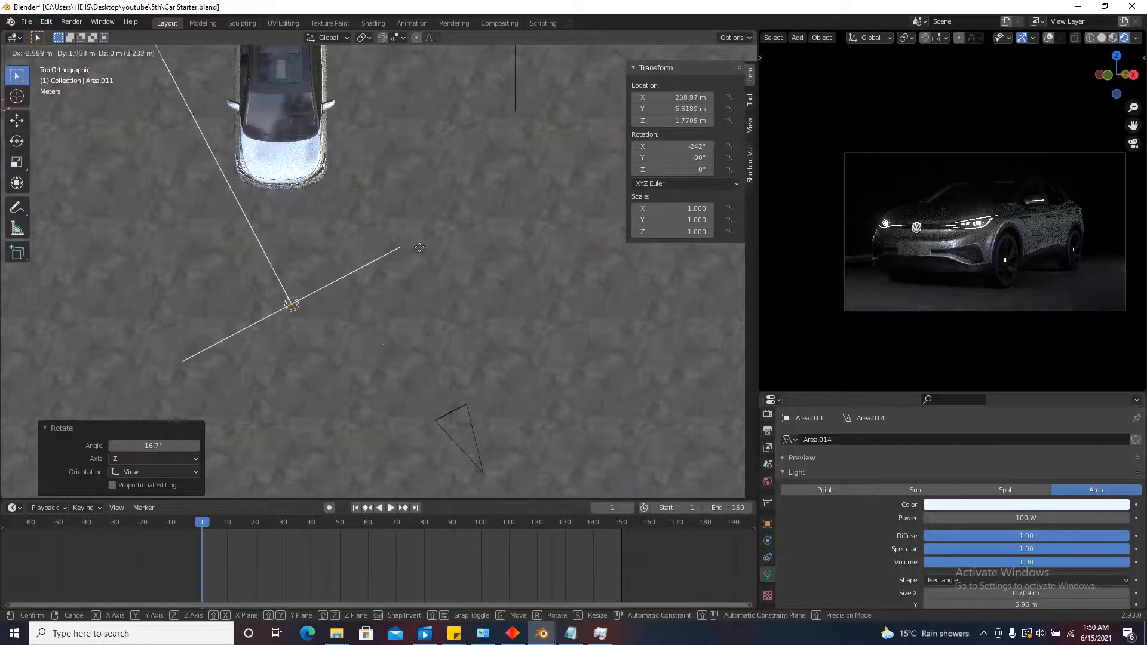
left_click(537, 272)
scroll(973, 256, "up", 5)
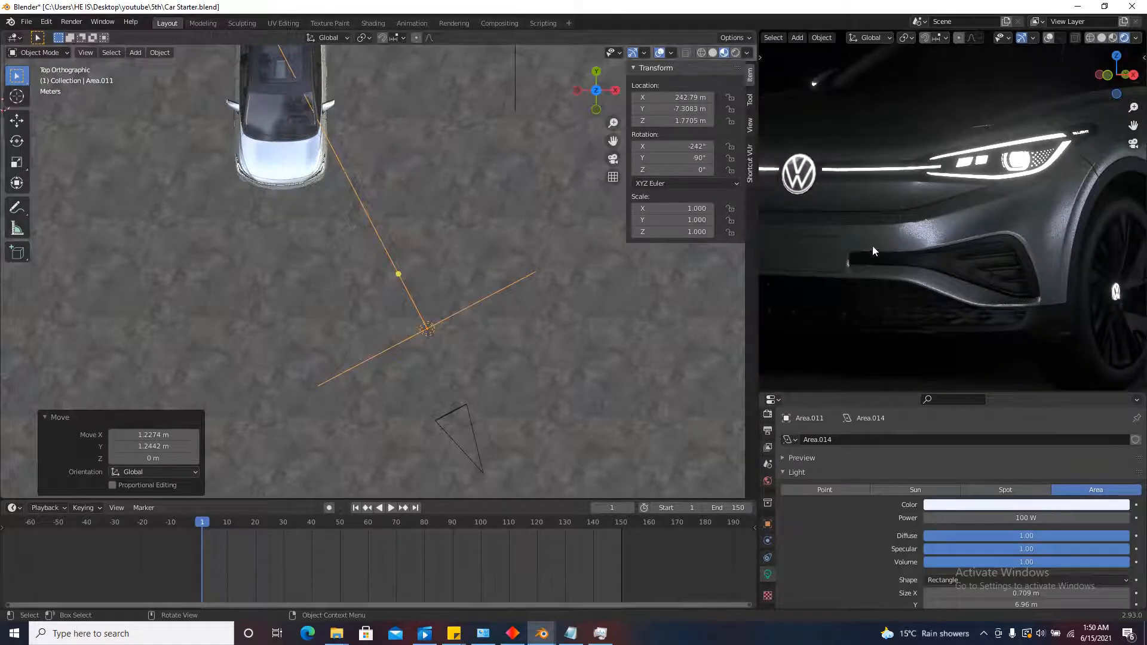
scroll(947, 235, "up", 1)
Select the car body, bring up its Glacier White Metallic material settings, and replace the timeline with the Shader Editor.
left_click(923, 234)
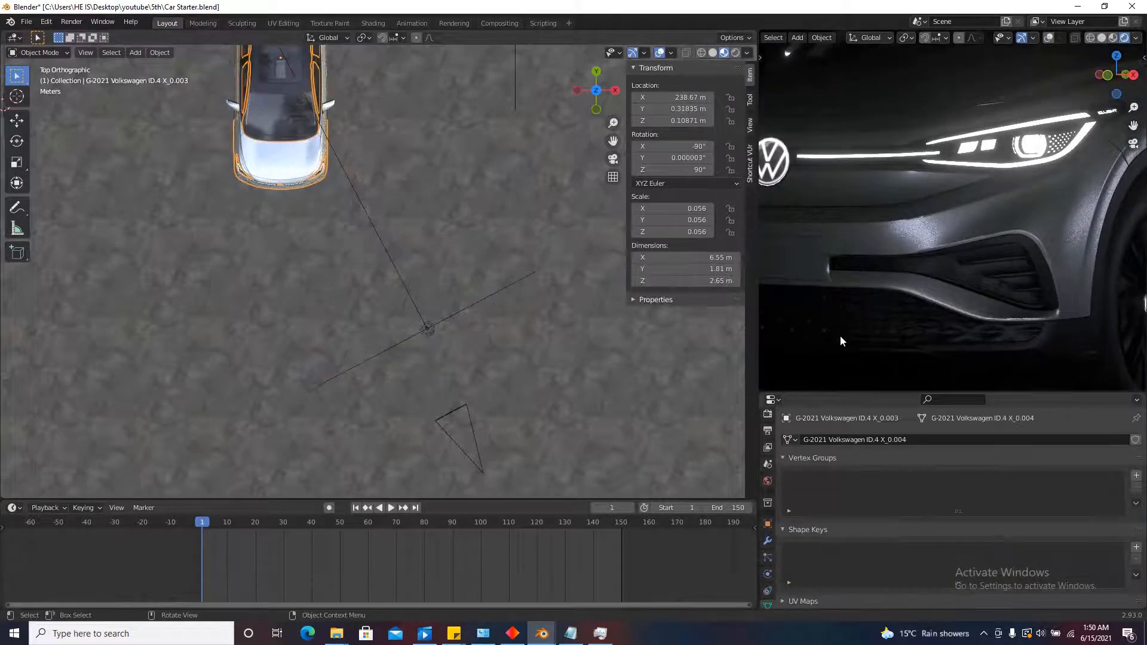
scroll(755, 556, "down", 3)
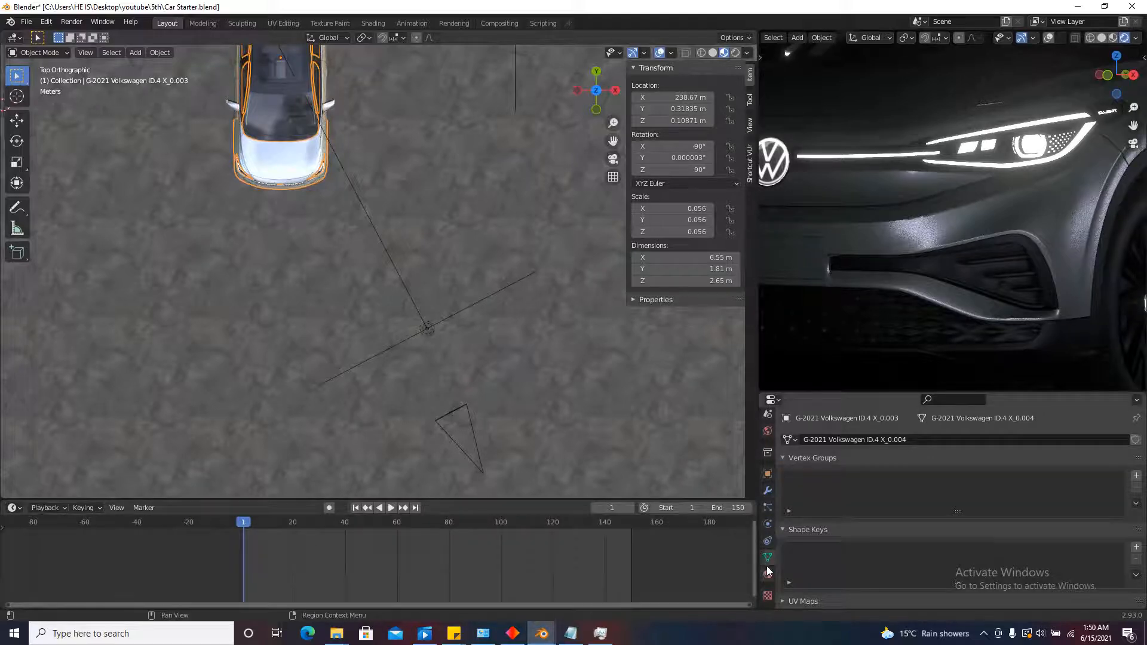
left_click(768, 573)
scroll(795, 556, "down", 4)
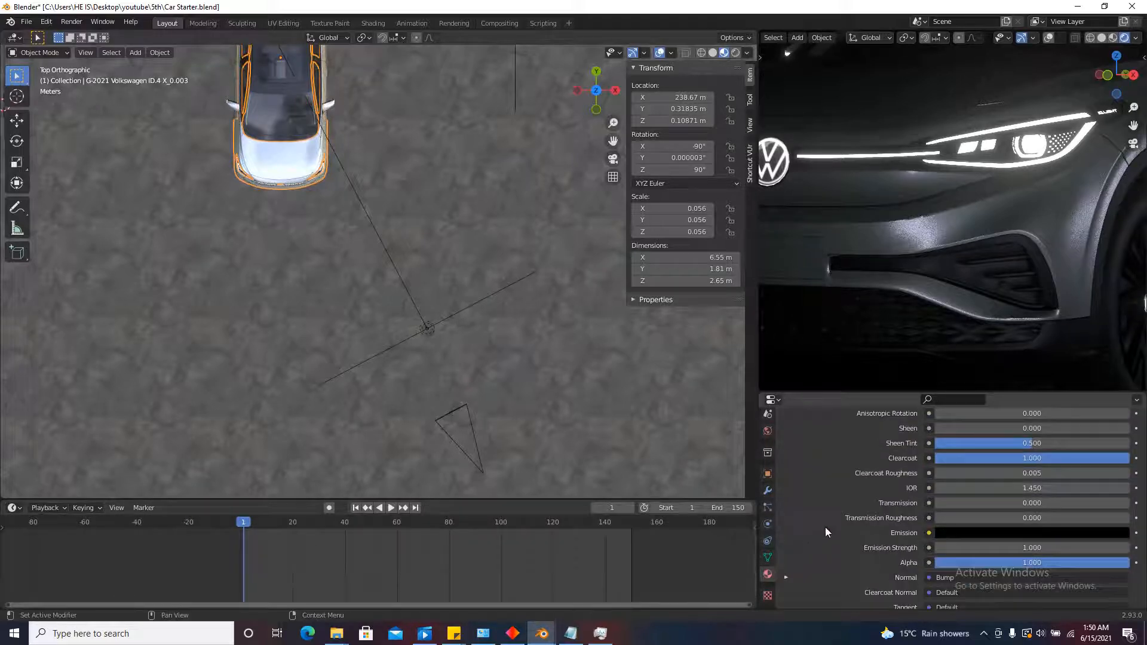
scroll(925, 513, "up", 4)
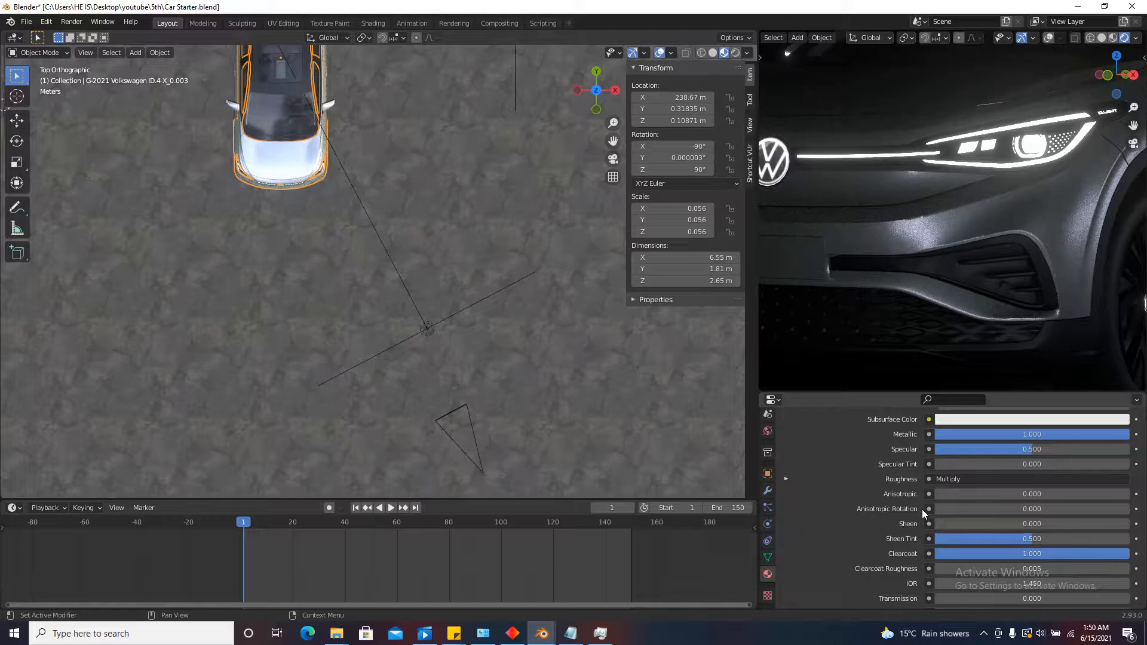
left_click(14, 508)
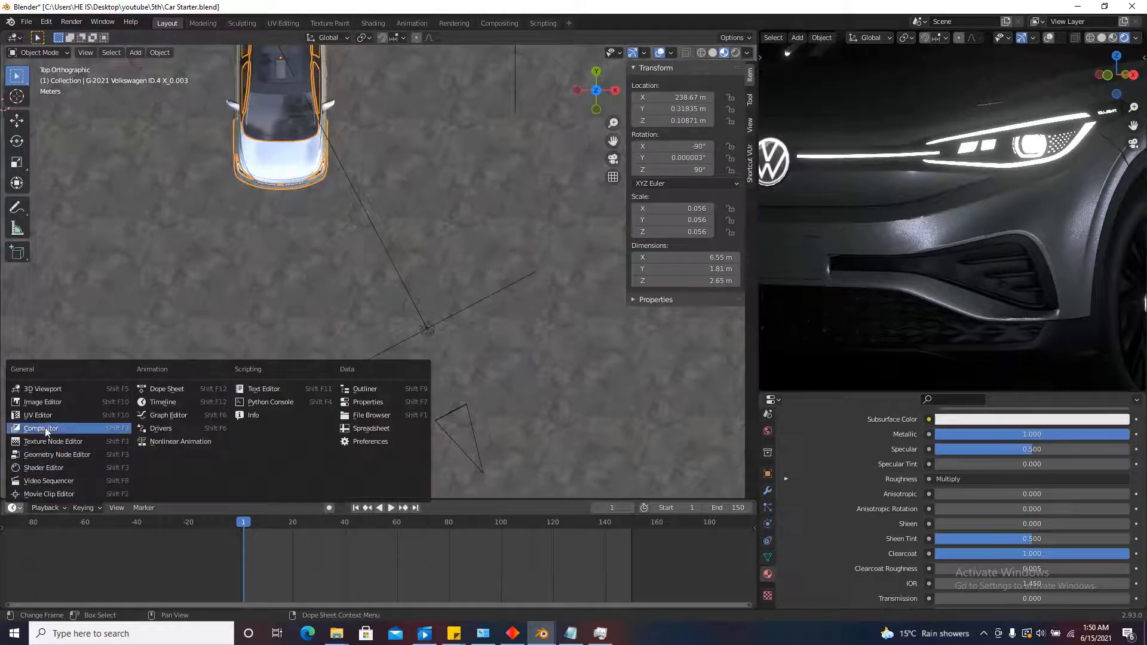
left_click(45, 468)
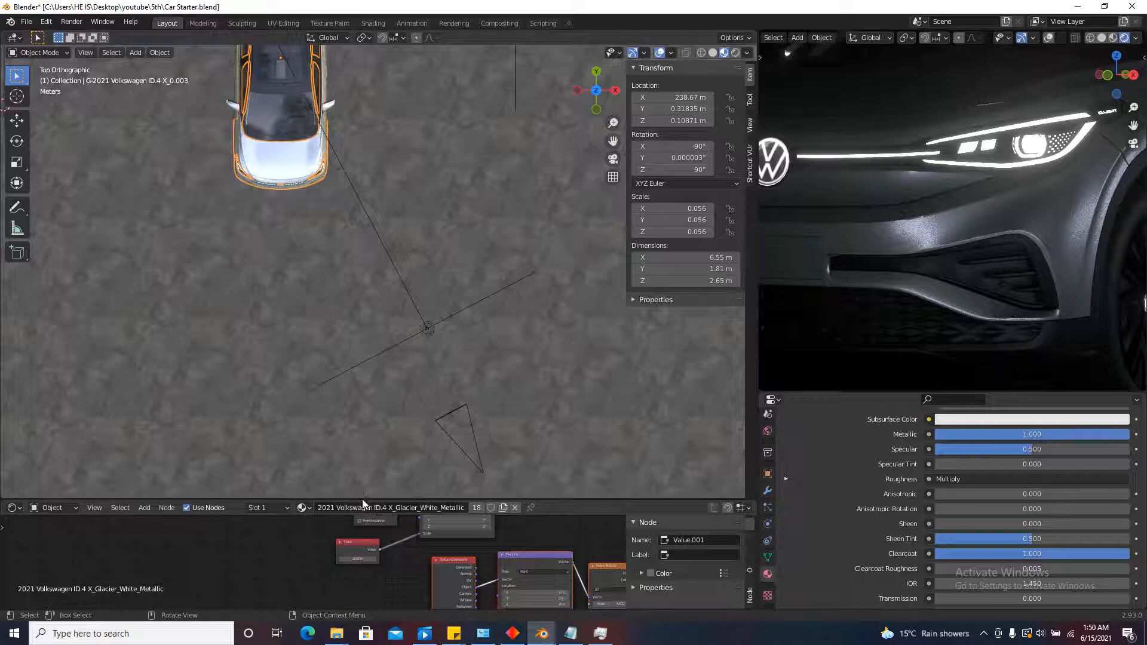
Enlarge the Shader Editor and try values of 1.5 and 0.5 on the Multiply node feeding the paint's roughness.
left_click_drag(362, 501, 359, 248)
scroll(251, 466, "down", 5)
scroll(342, 449, "up", 6)
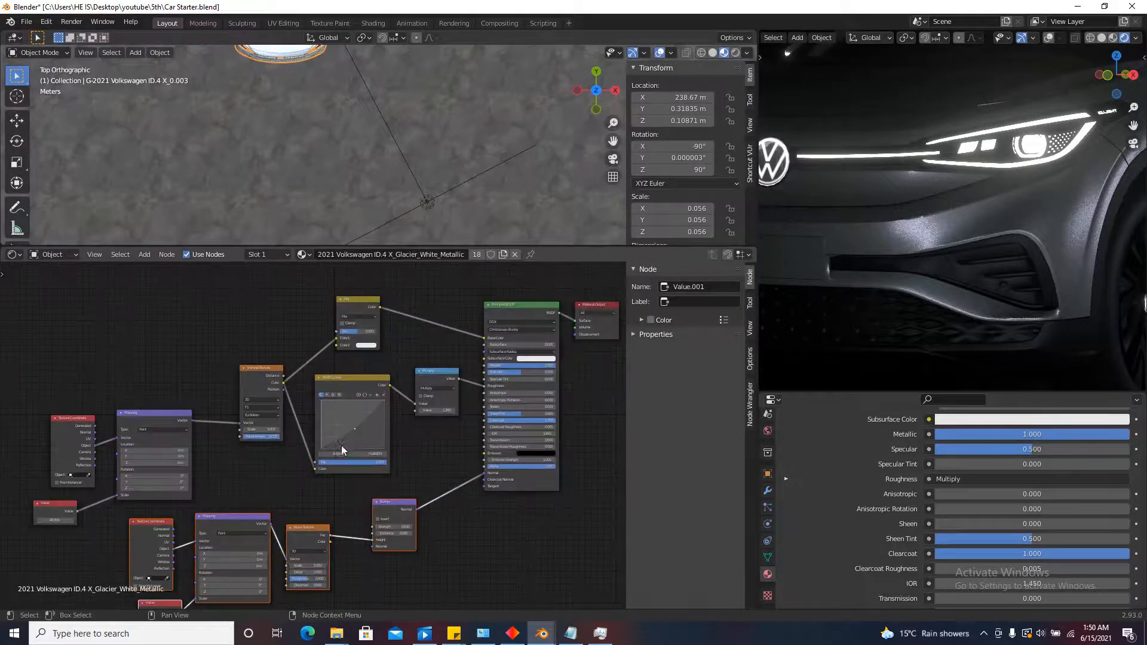
scroll(378, 424, "up", 2)
scroll(520, 398, "up", 3)
left_click(457, 405)
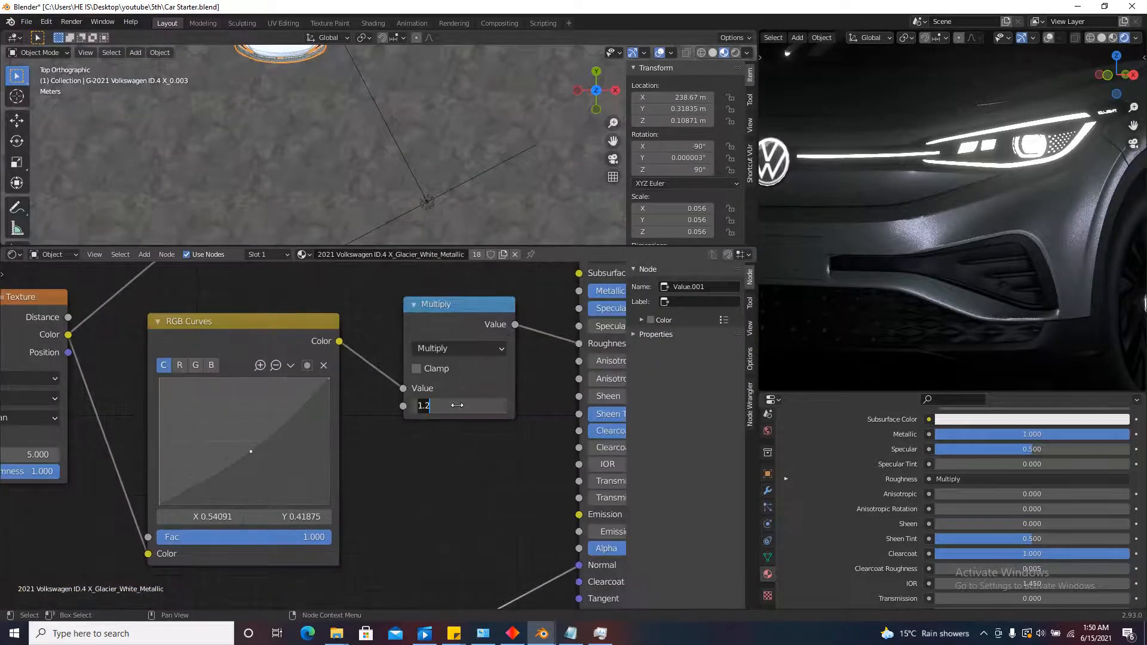
type("1.5")
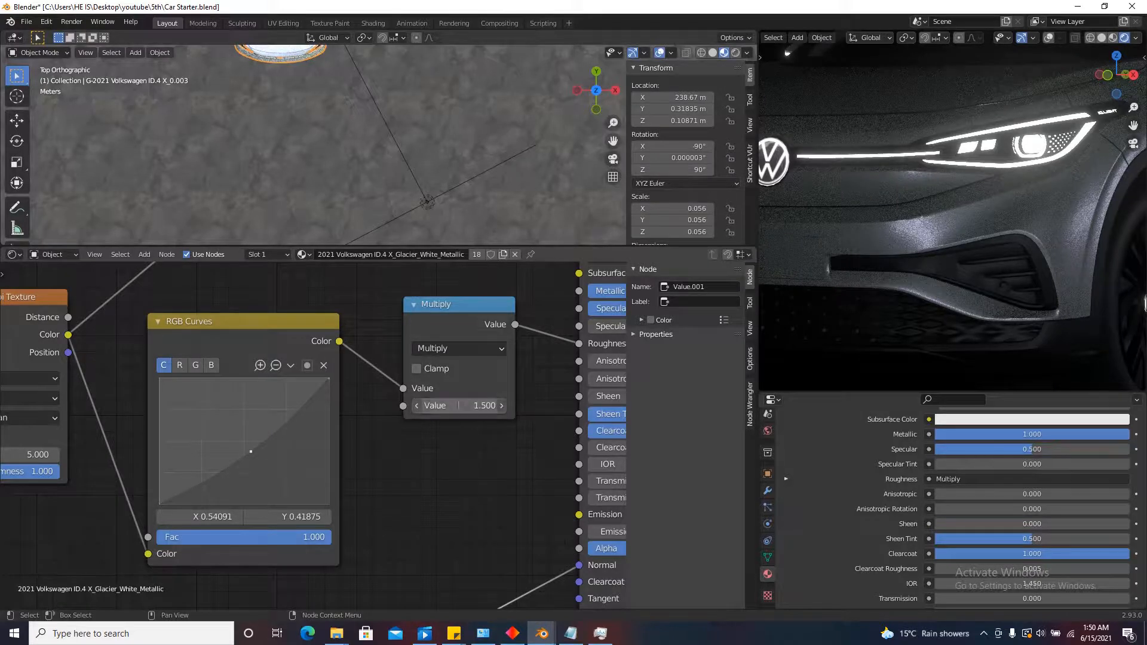
key("BackSpace")
key("BackSpace")
key("BackSpace")
type("0.5")
key("Return")
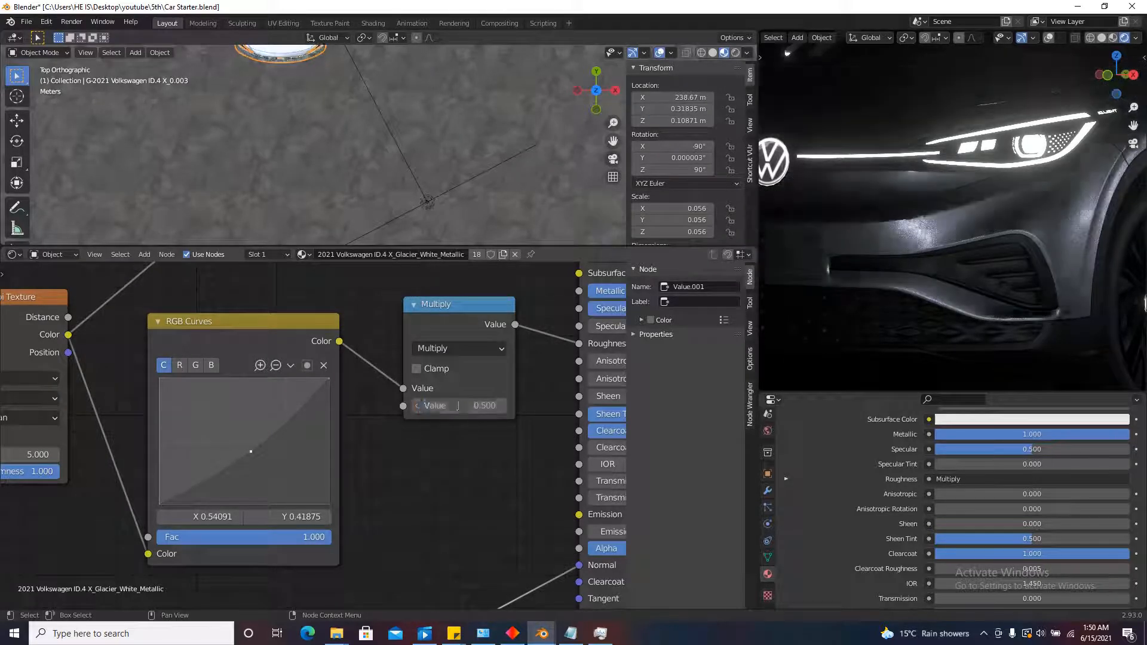
Set the Multiply value to 1, raise the RGB Curves point to about X 0.555, Y 0.463, and inspect the paint in the preview.
left_click(457, 405)
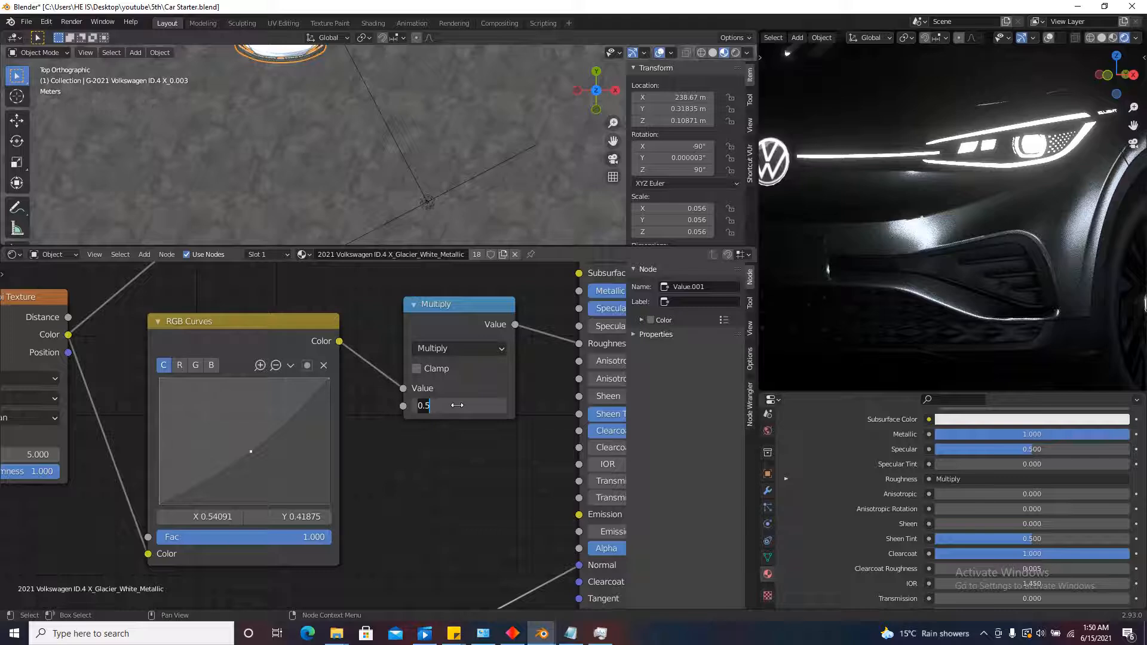
key("BackSpace")
key("BackSpace")
key("BackSpace")
type("1")
key("Return")
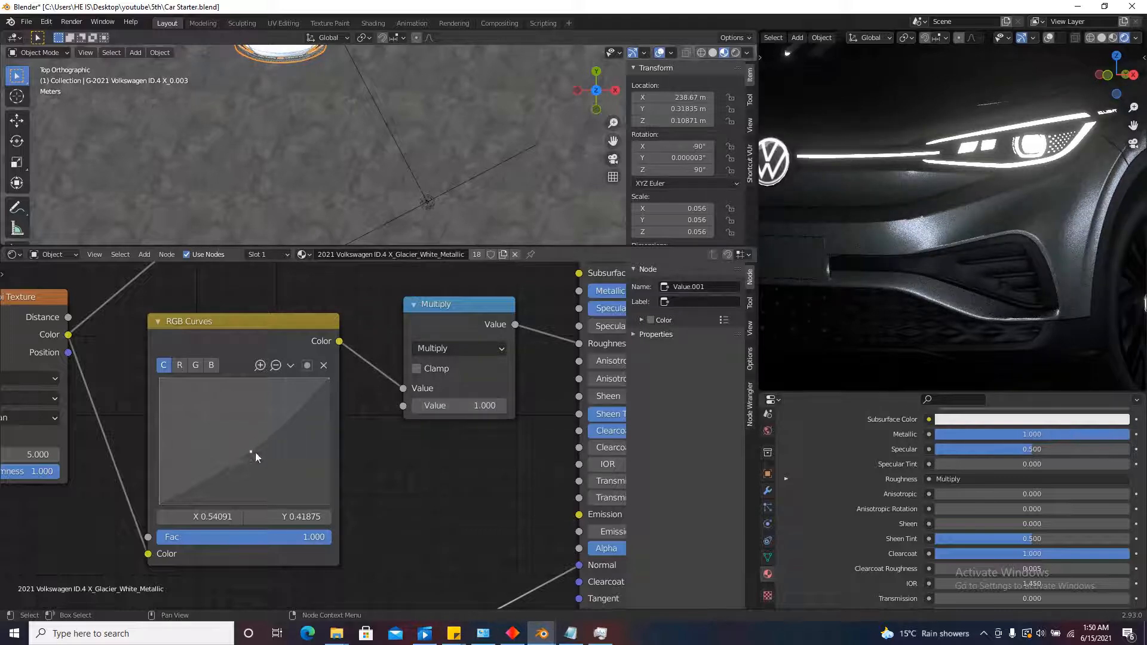
mouse_move(256, 453)
left_mouse_down()
mouse_move(239, 436)
mouse_move(253, 446)
left_mouse_up()
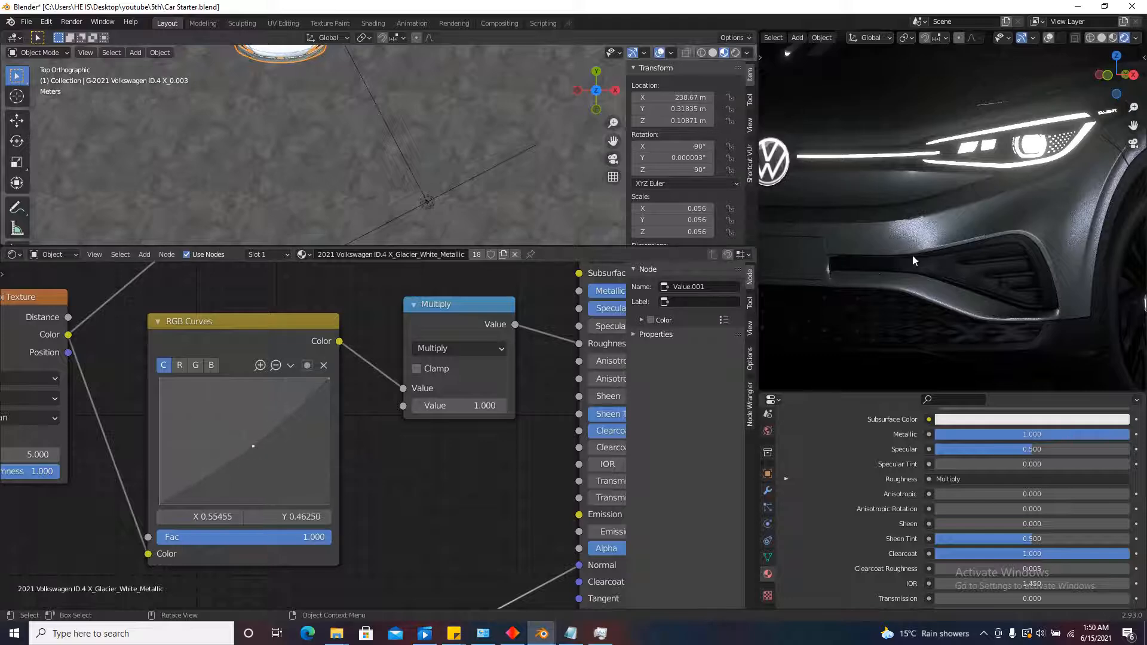
scroll(913, 261, "down", 4)
scroll(389, 414, "down", 3)
scroll(425, 413, "up", 2)
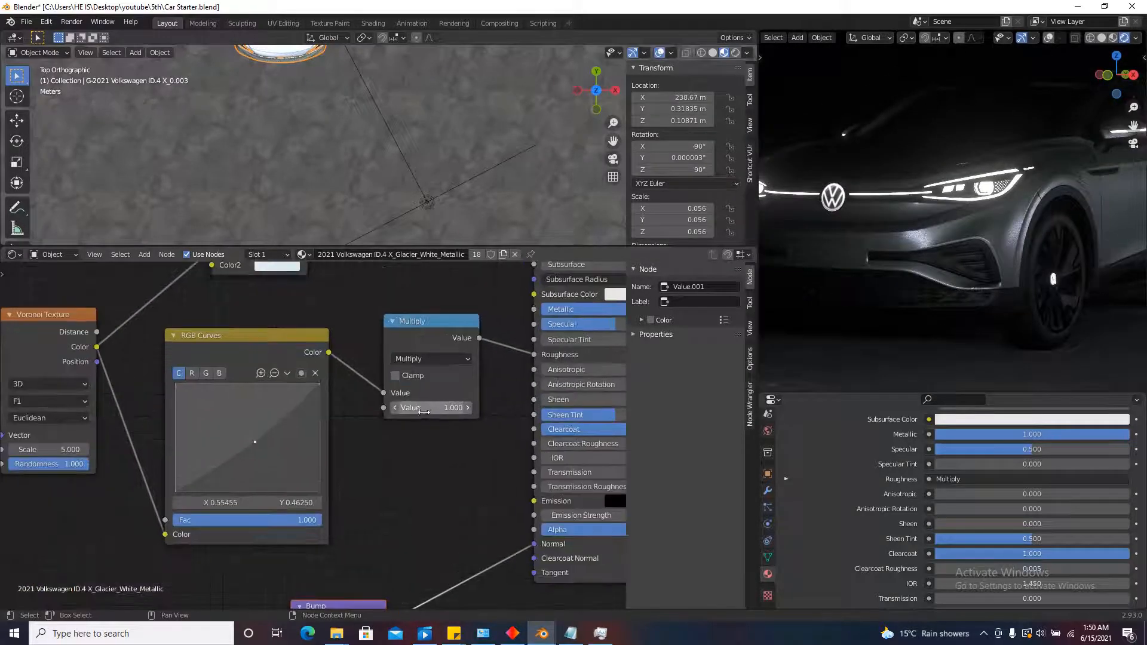
scroll(929, 251, "up", 1)
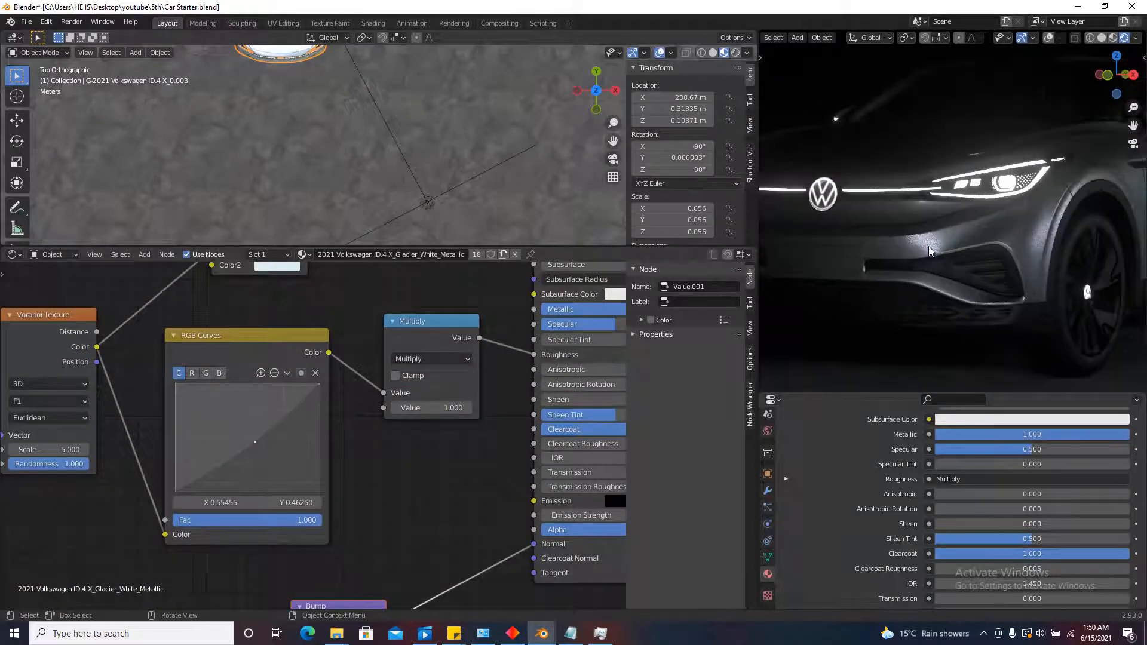
Lower the RGB Curves point to about X 0.536, Y 0.431 and set the Multiply node's value to 1.2.
scroll(257, 439, "up", 2)
left_click_drag(256, 443, 250, 452)
left_click(520, 394)
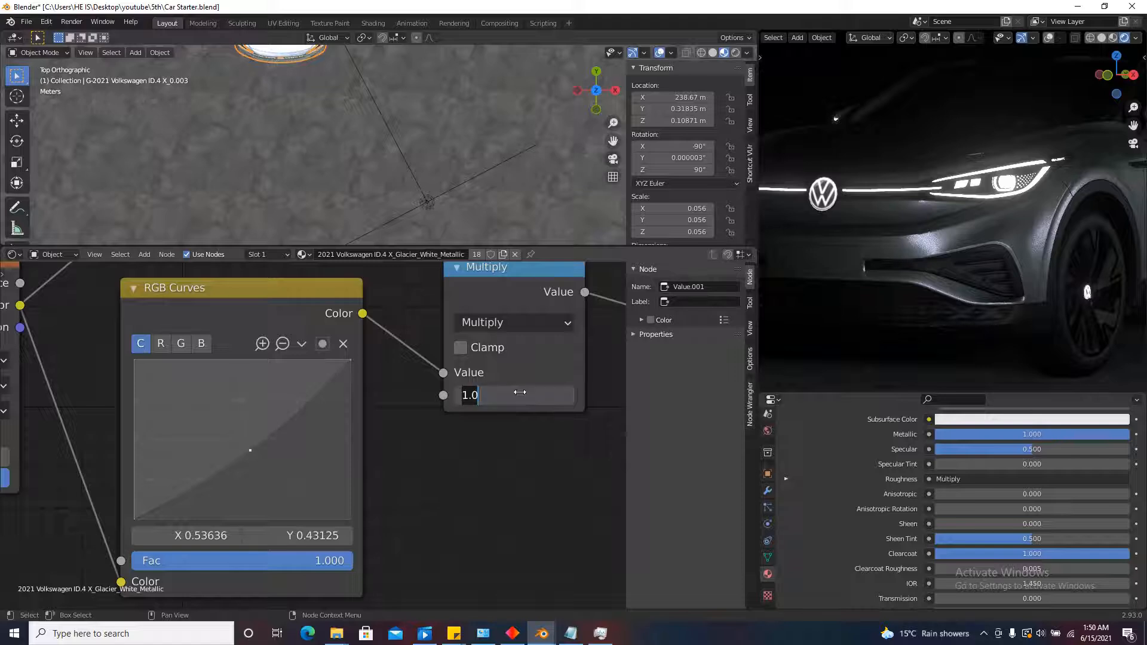
type("01.")
key("Return")
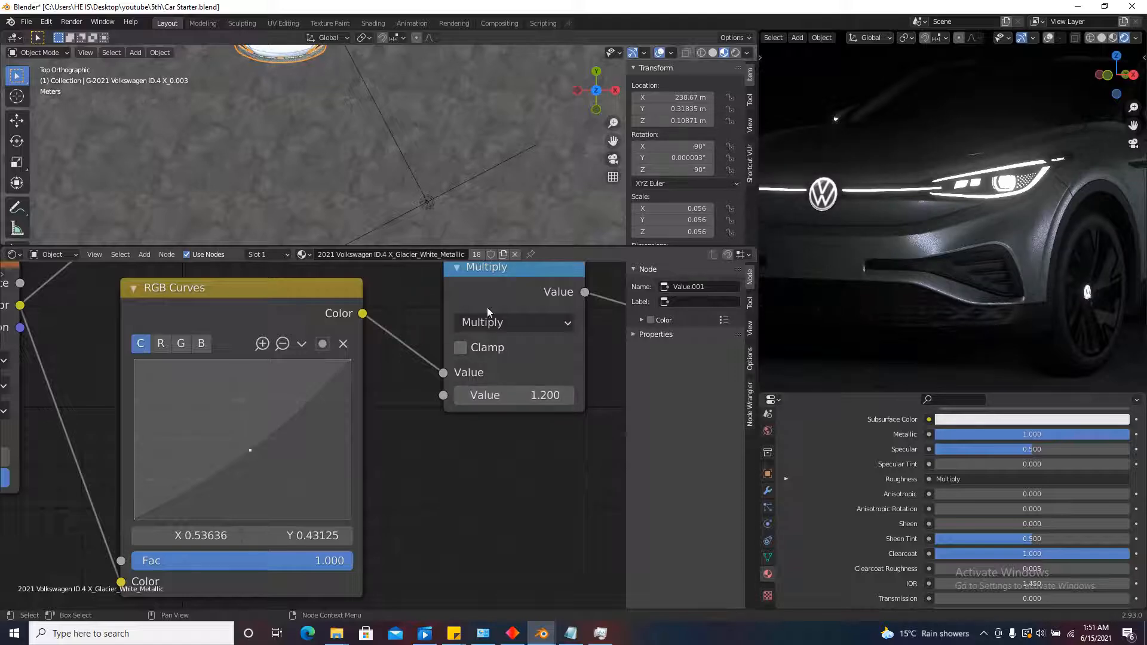
scroll(777, 228, "down", 3)
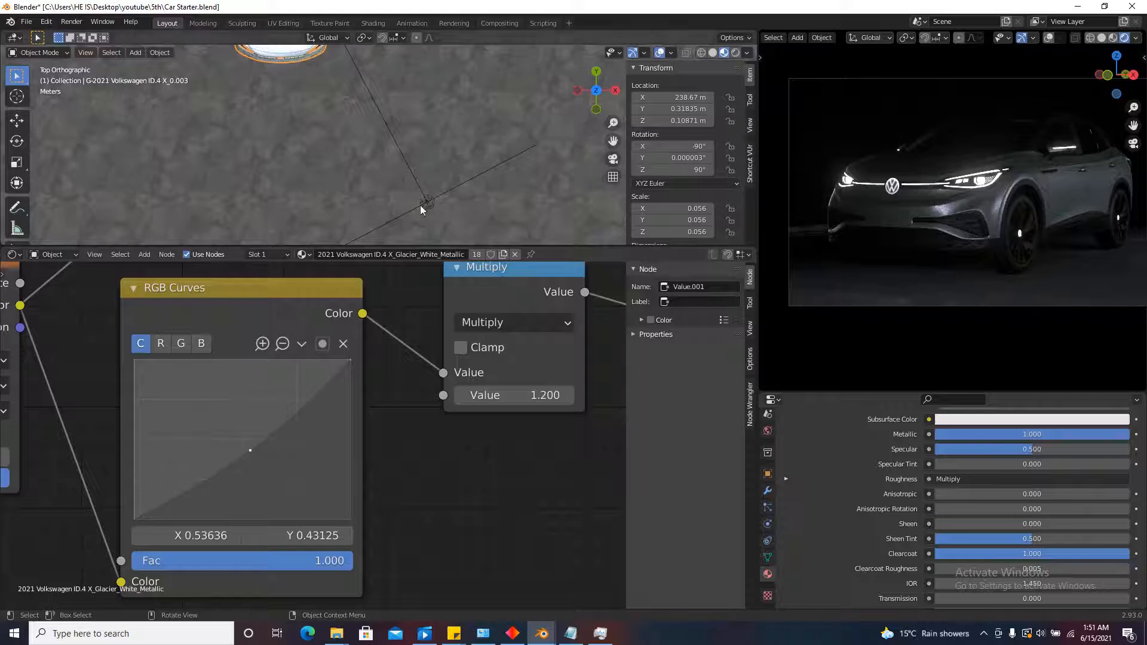
Replace the Shader Editor with the Timeline and shrink its area to enlarge the 3D viewport.
left_click(13, 254)
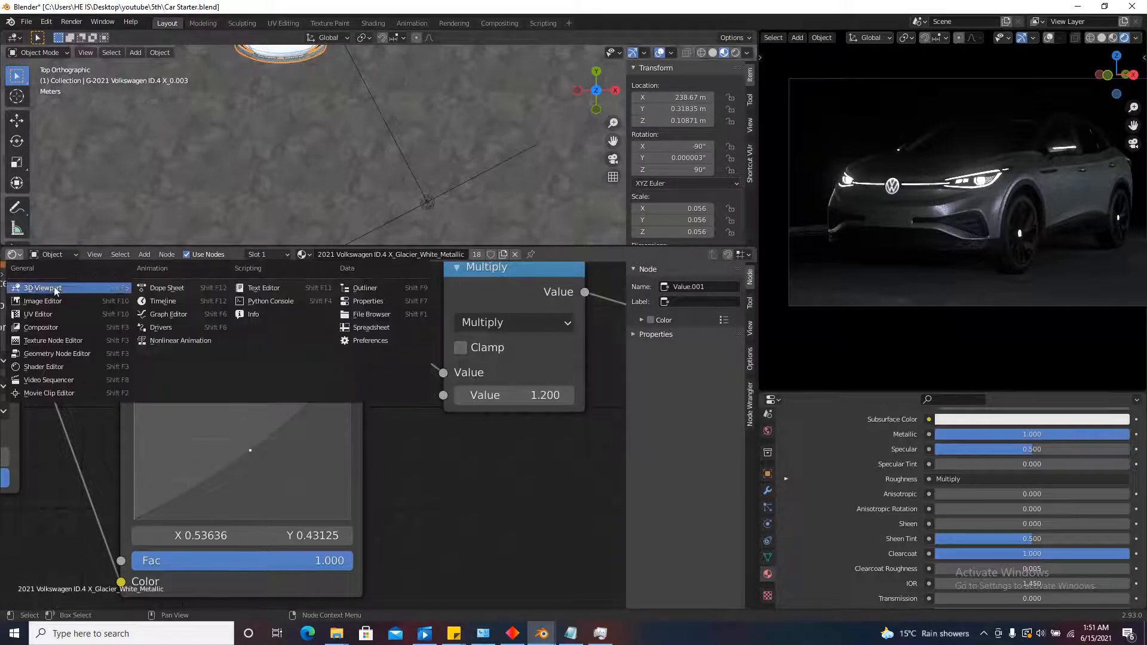
left_click(180, 300)
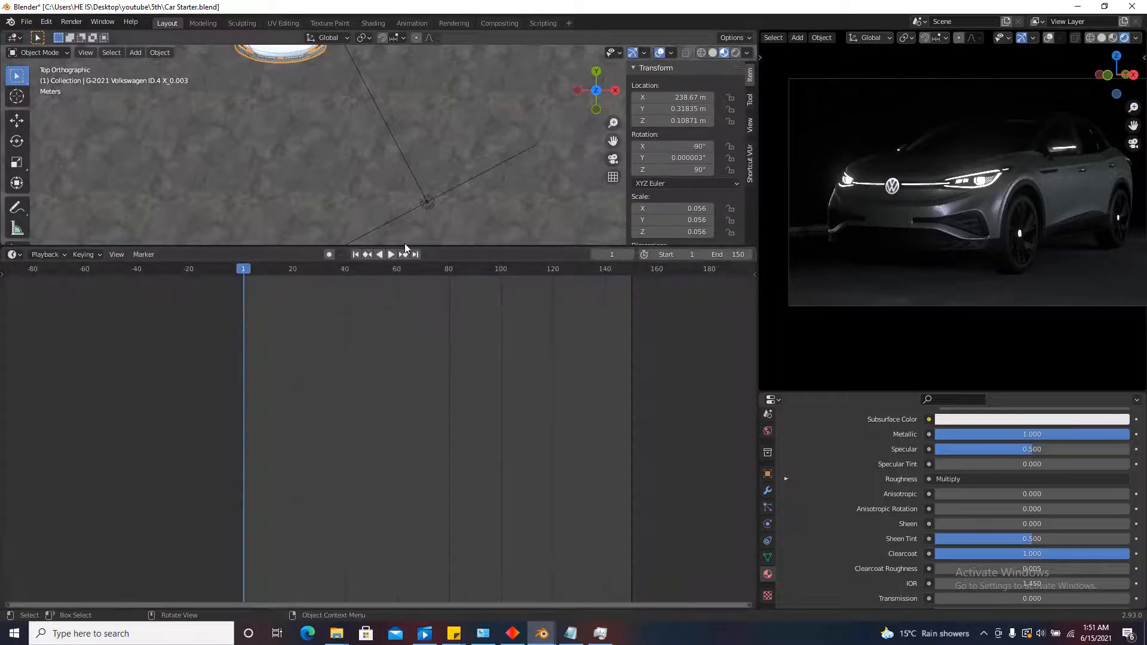
left_click_drag(404, 244, 363, 515)
Duplicate the front area light and place the copy beyond the camera at about X 251.04 m, Y -7.77 m.
scroll(347, 382, "down", 2)
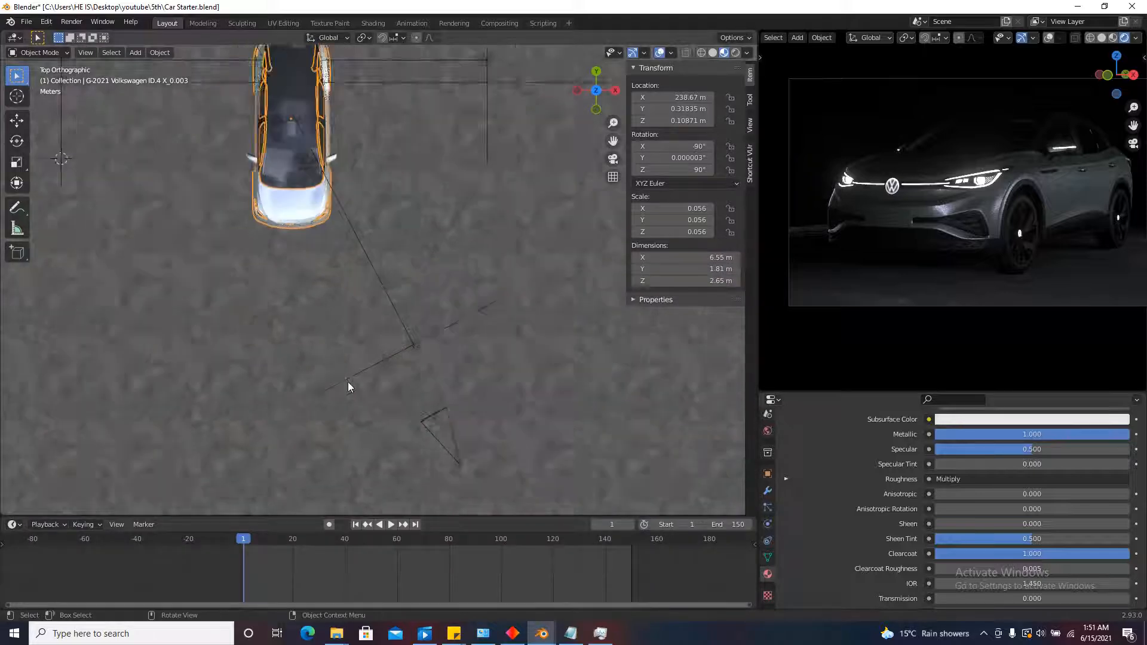
left_click(391, 357)
key("r")
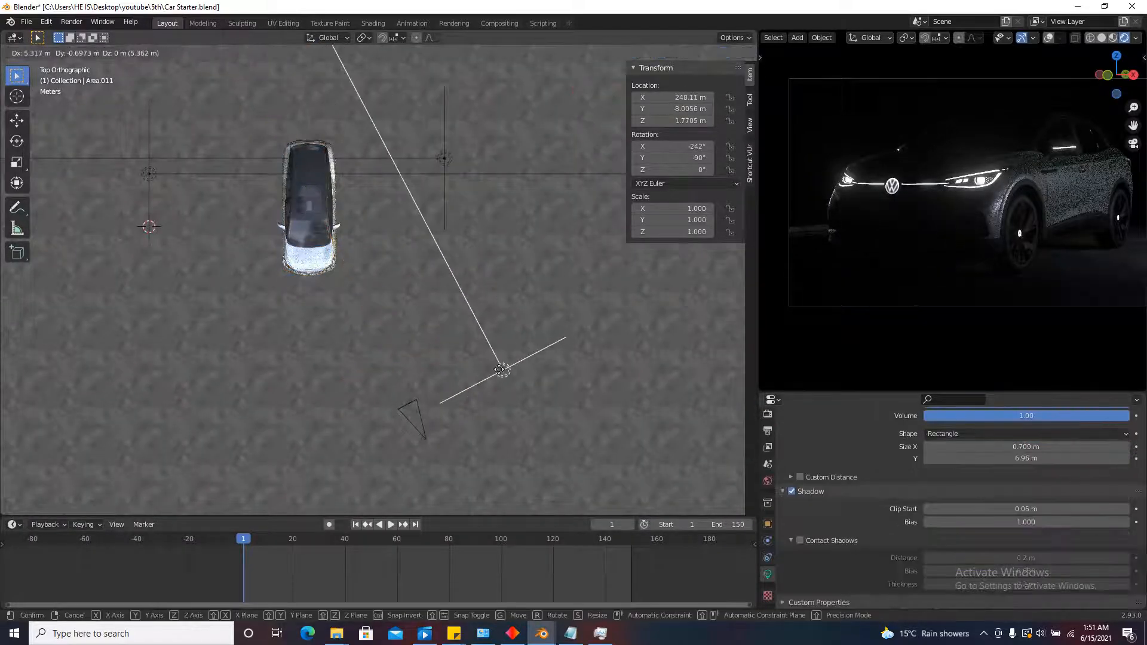
right_click(357, 332)
scroll(358, 333, "up", 3)
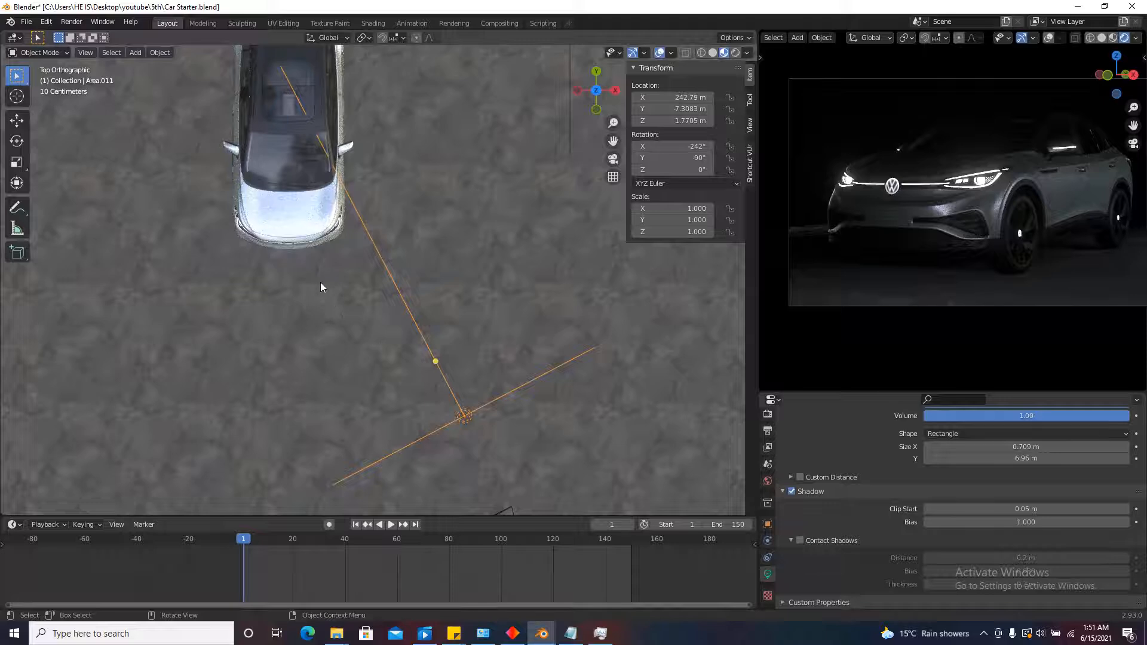
scroll(321, 282, "down", 3)
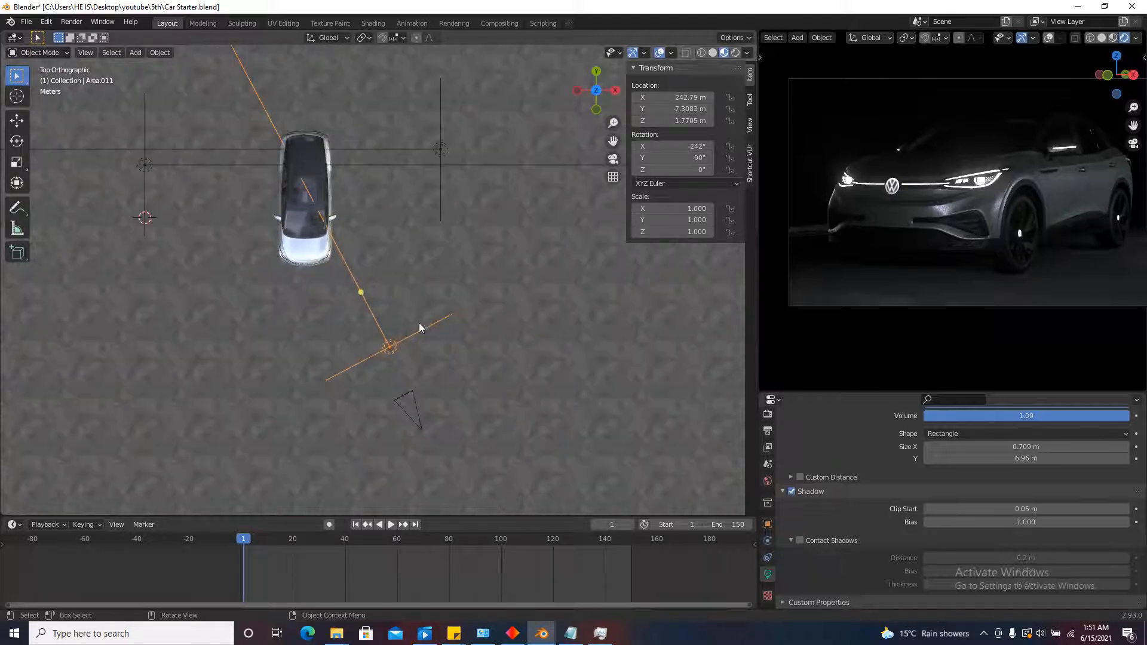
key("shift+d")
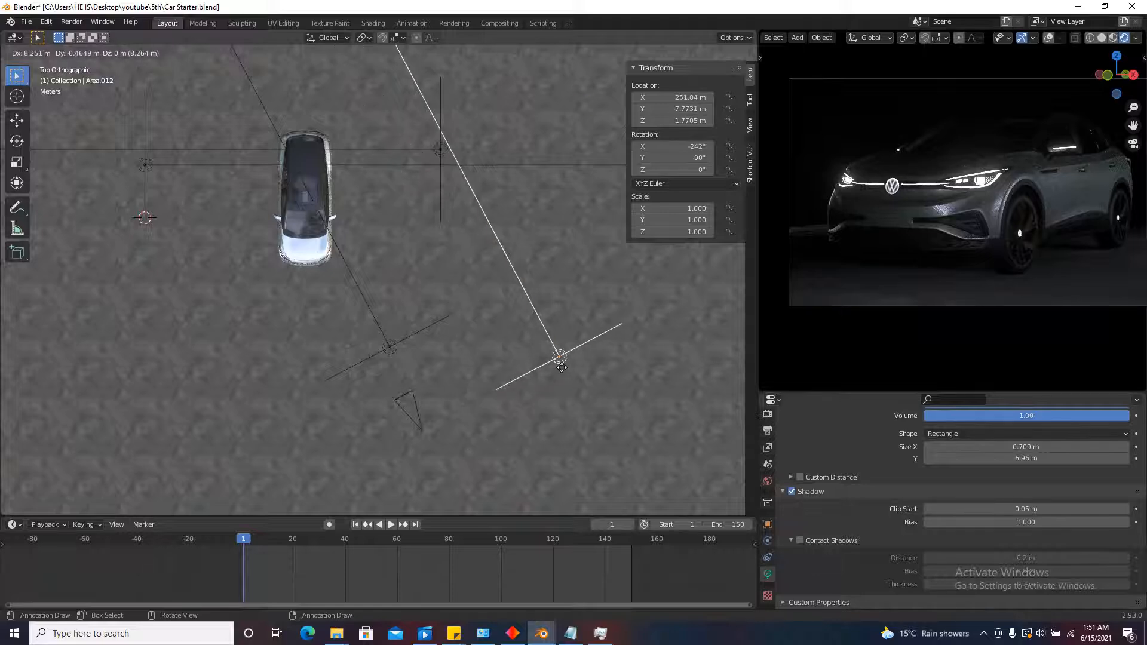
left_click(561, 367)
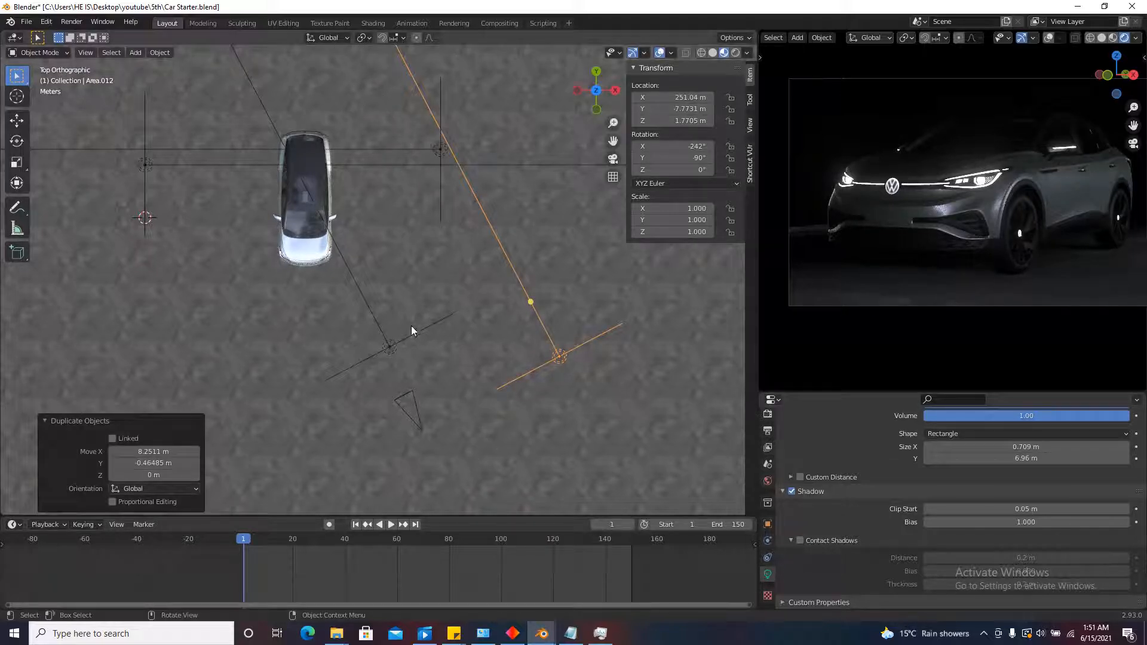
Set the duplicated light's power to 500 W and move it farther away to about X 254.85 m, Y -10.39 m.
scroll(985, 508, "up", 6)
double_click(1004, 518)
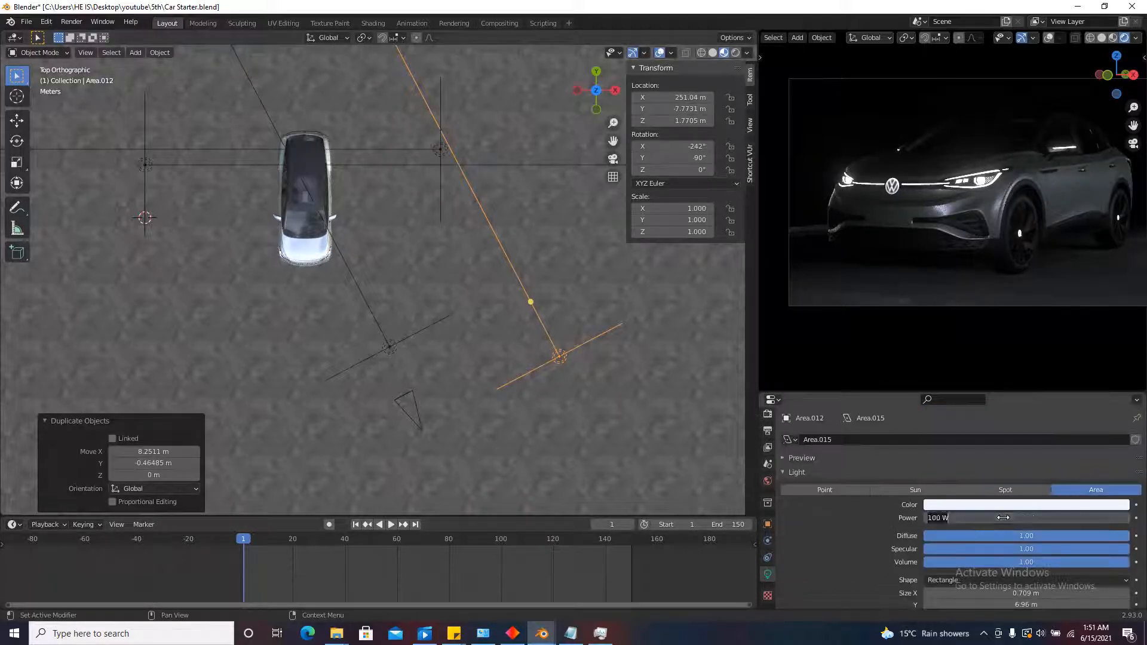
type("500")
key("Return")
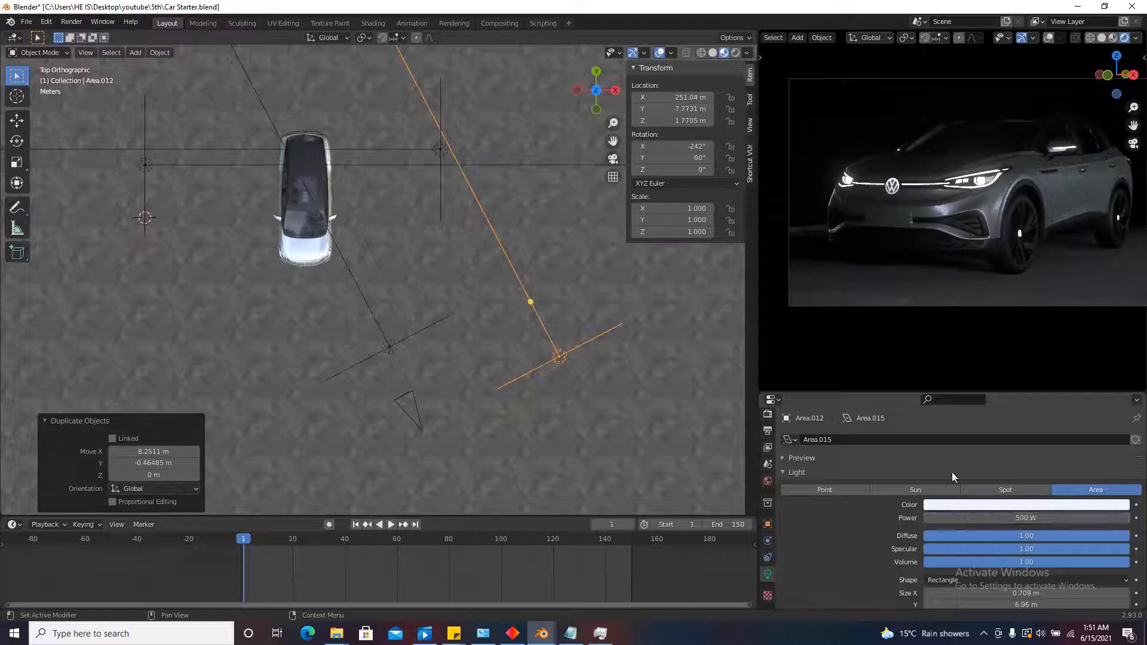
key("g")
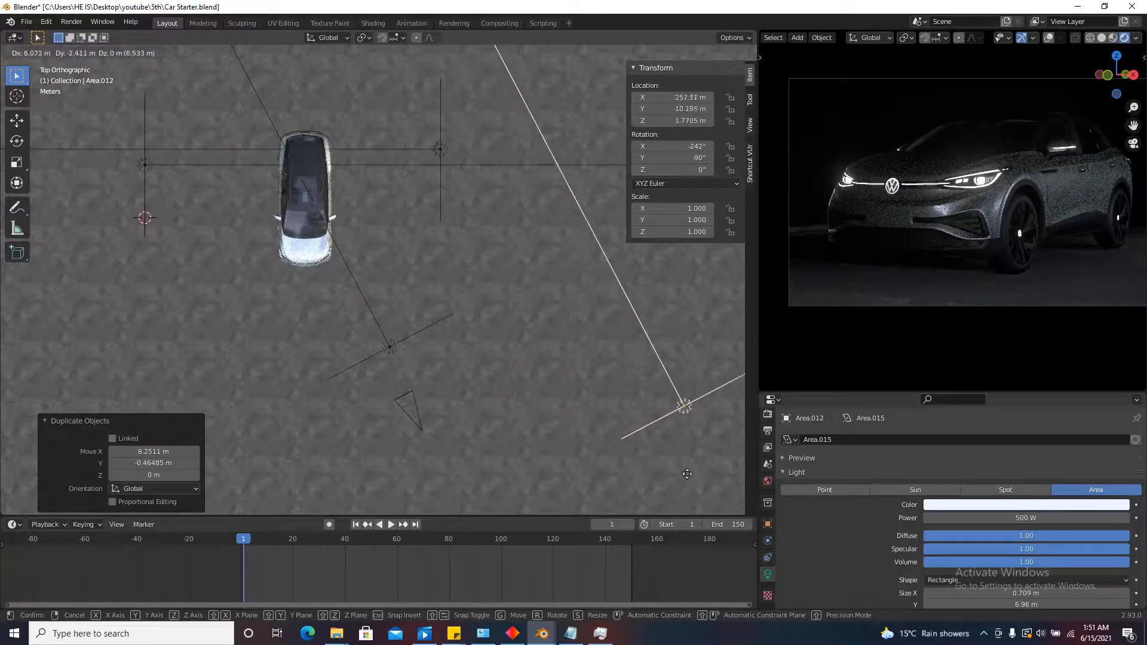
left_click(642, 480)
Compare the preview without the duplicated light and without the original front light, restoring each light after its removal.
scroll(540, 411, "down", 3)
key("Delete")
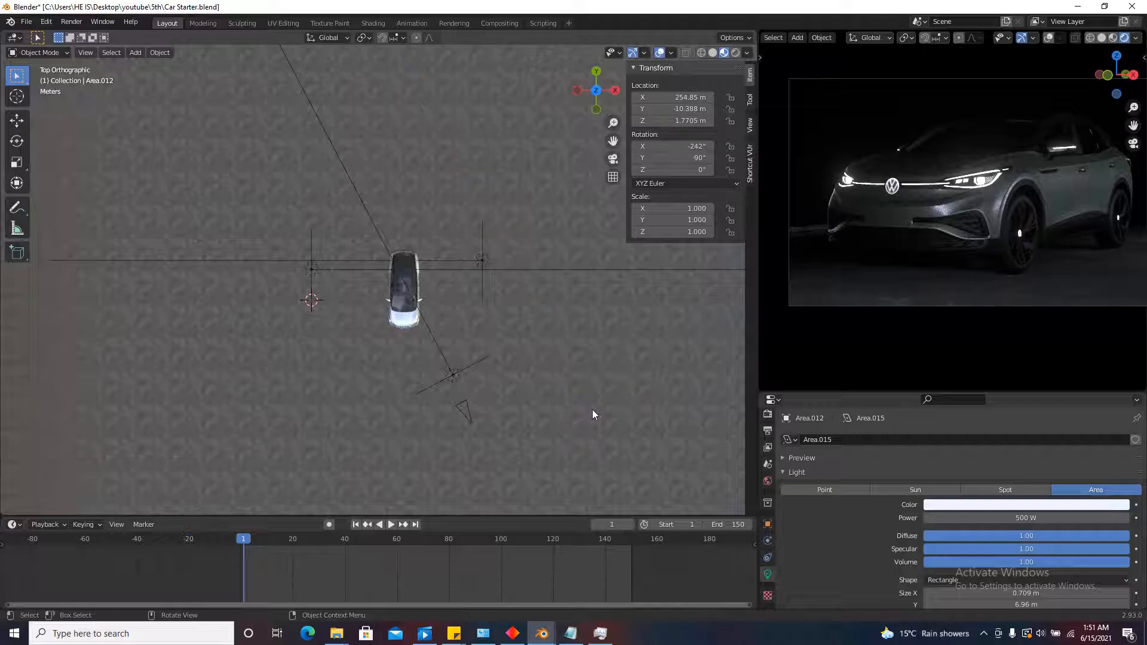
scroll(607, 410, "up", 1)
key("ctrl+z")
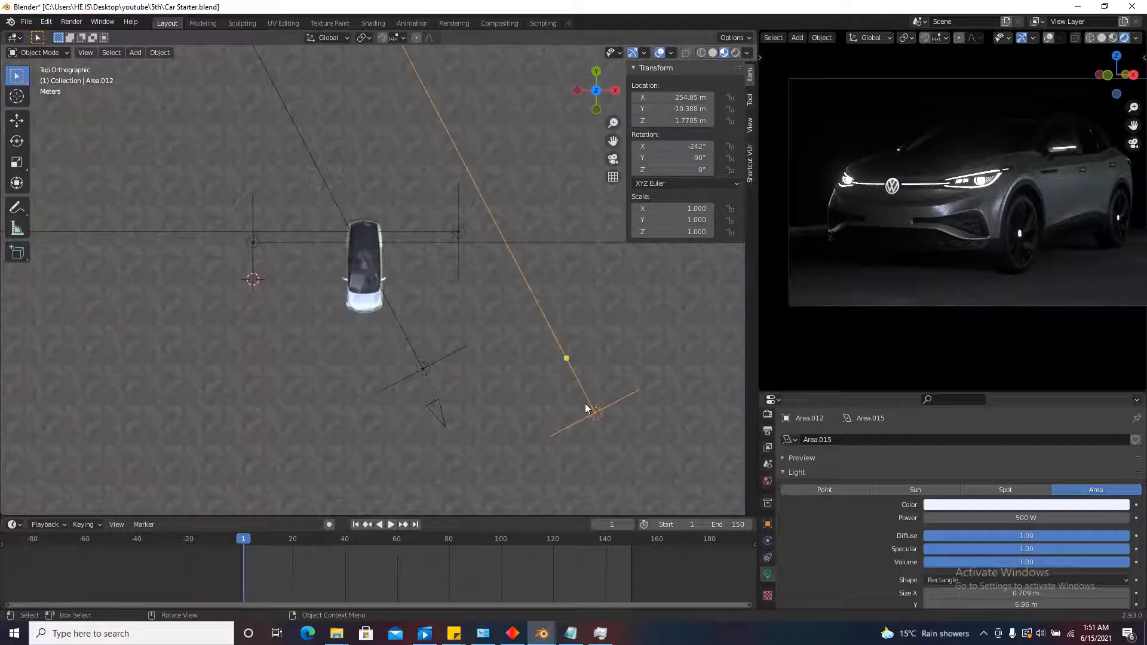
scroll(583, 408, "up", 1)
key("ctrl+z")
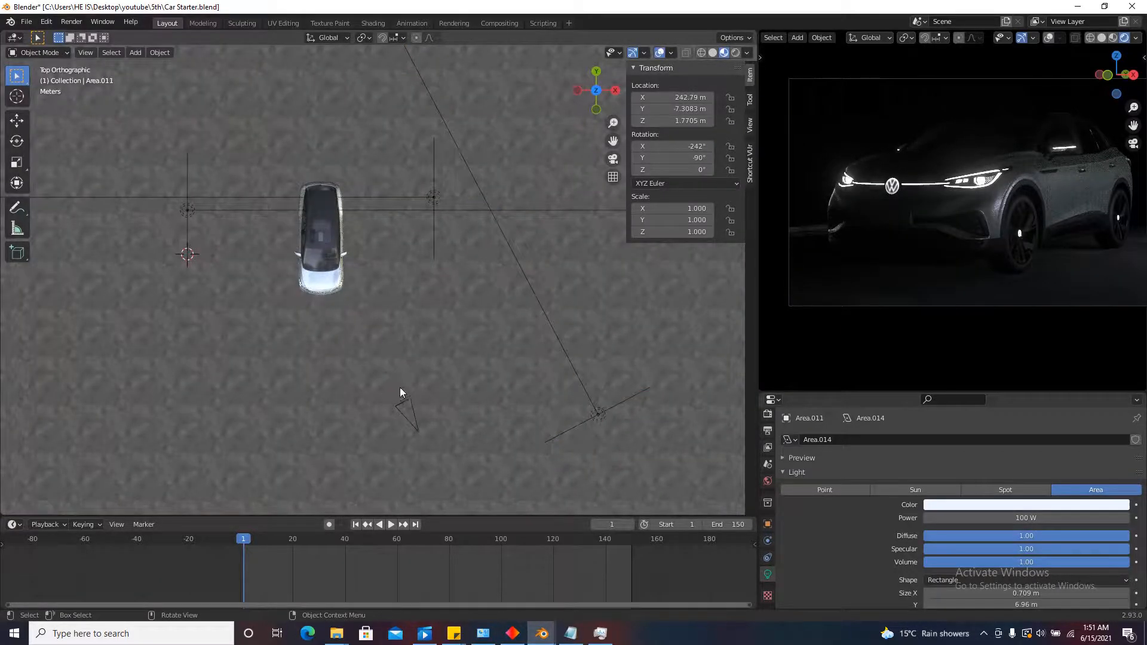
key("ctrl+shift+z")
scroll(399, 388, "up", 2)
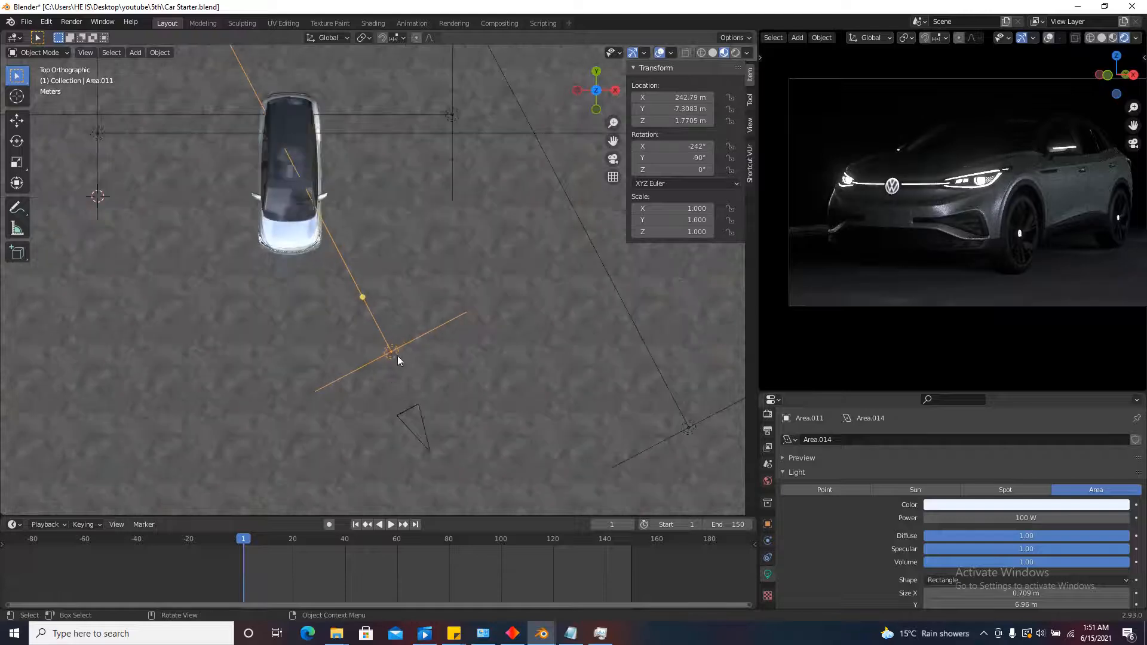
Reposition the original front light to about X 243.21 m, Y -6.94 m, Z 1.45 m and rotate it to about -247° on X.
left_click(394, 359)
left_click(392, 354)
key("g")
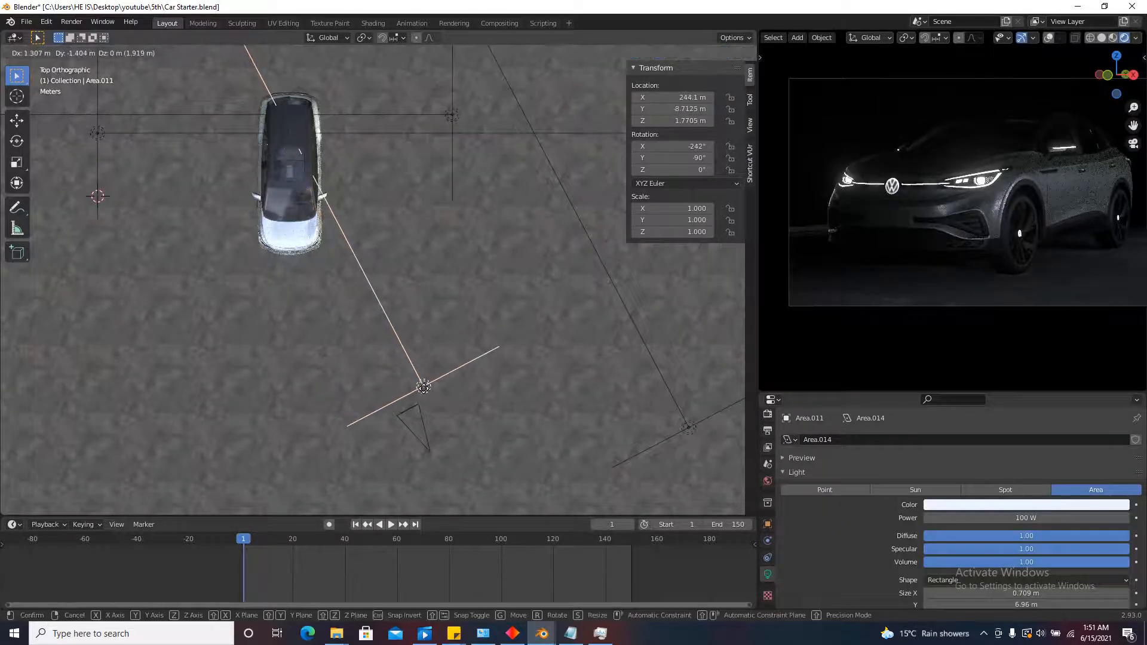
left_click(417, 382)
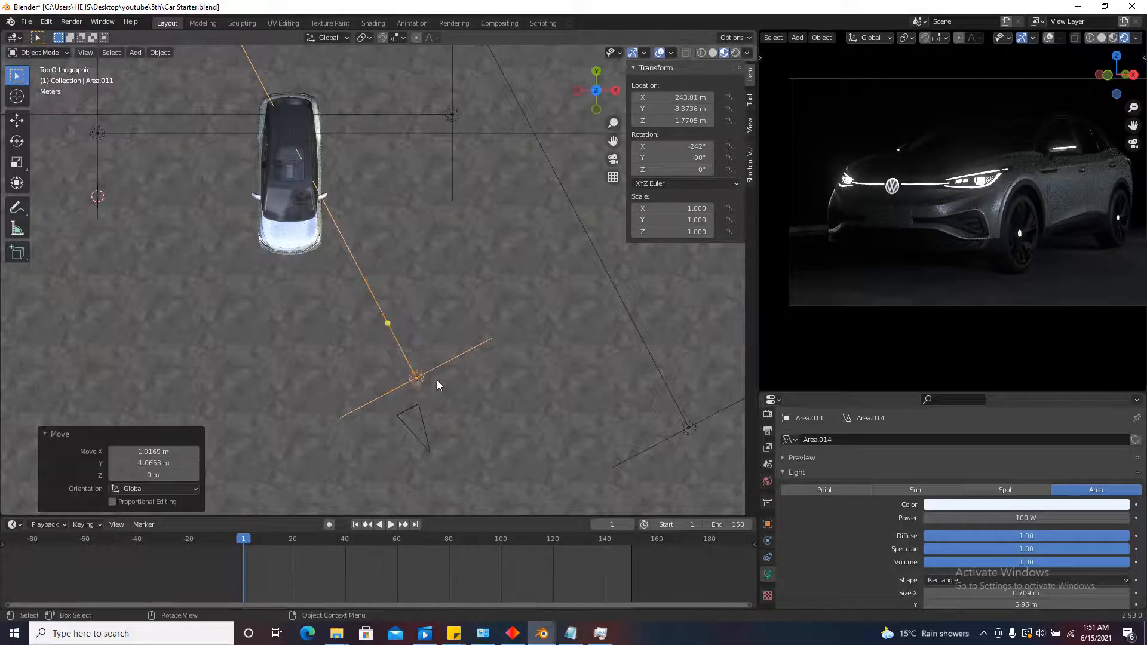
key("r")
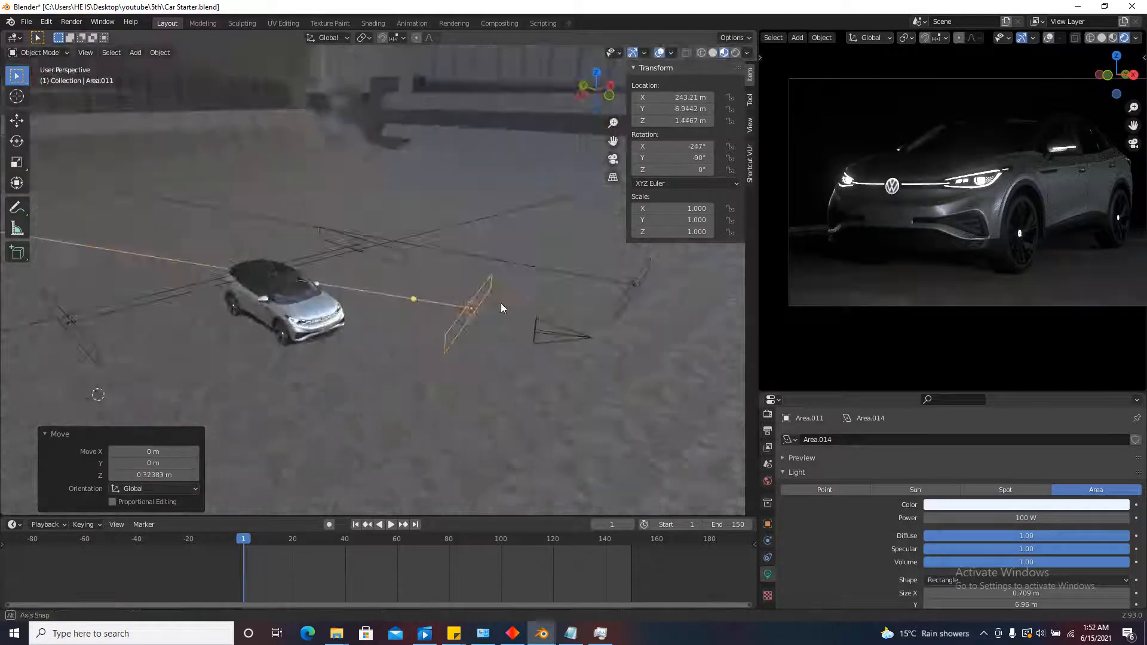
Select both front lights together and raise them about 1.64 m along the Z axis.
middle_click_drag(500, 303, 507, 276)
left_click(621, 292, "shift")
key("g")
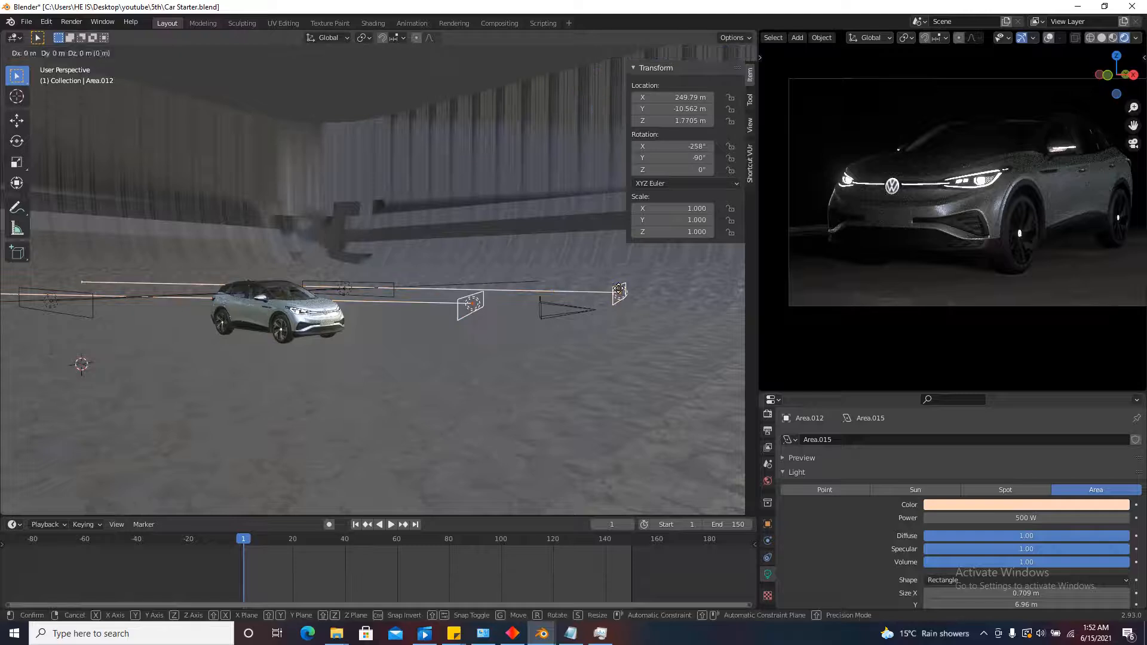
key("z")
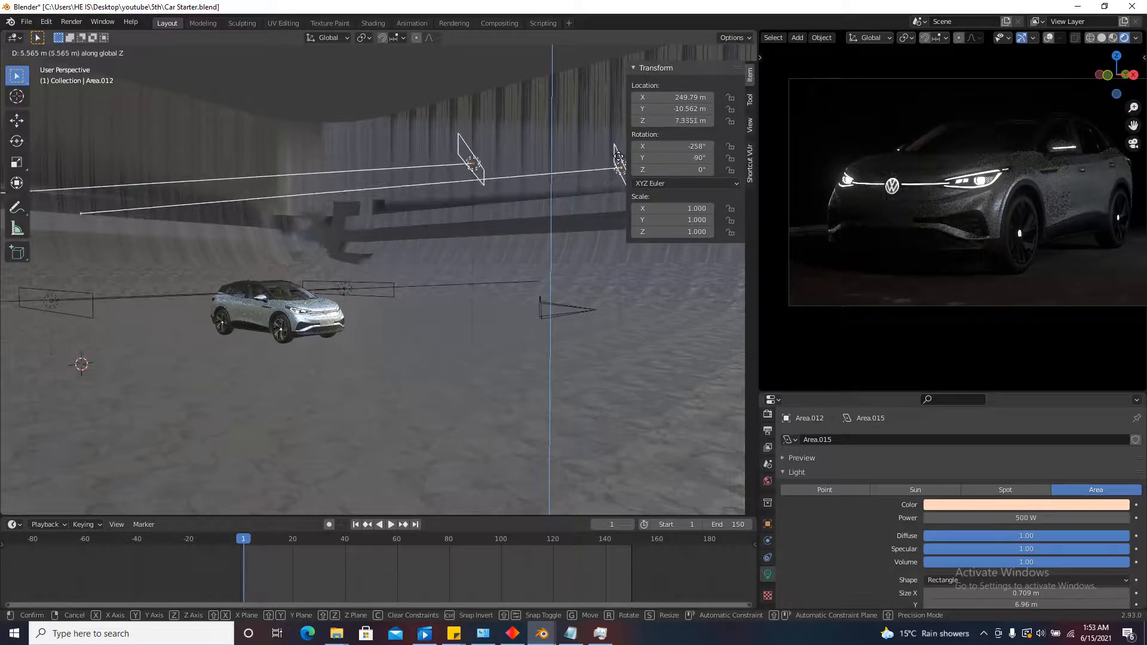
left_click(632, 250)
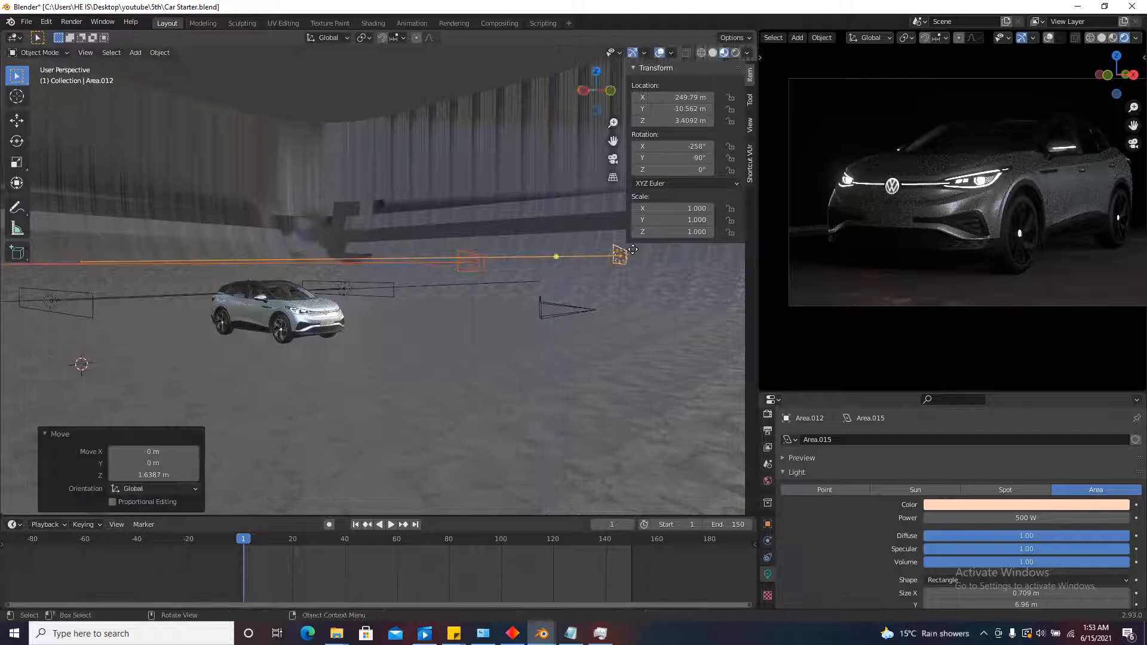
Select the raised front light nearer the car and set its power to 50 W.
middle_click_drag(554, 322, 573, 331)
left_click(461, 261)
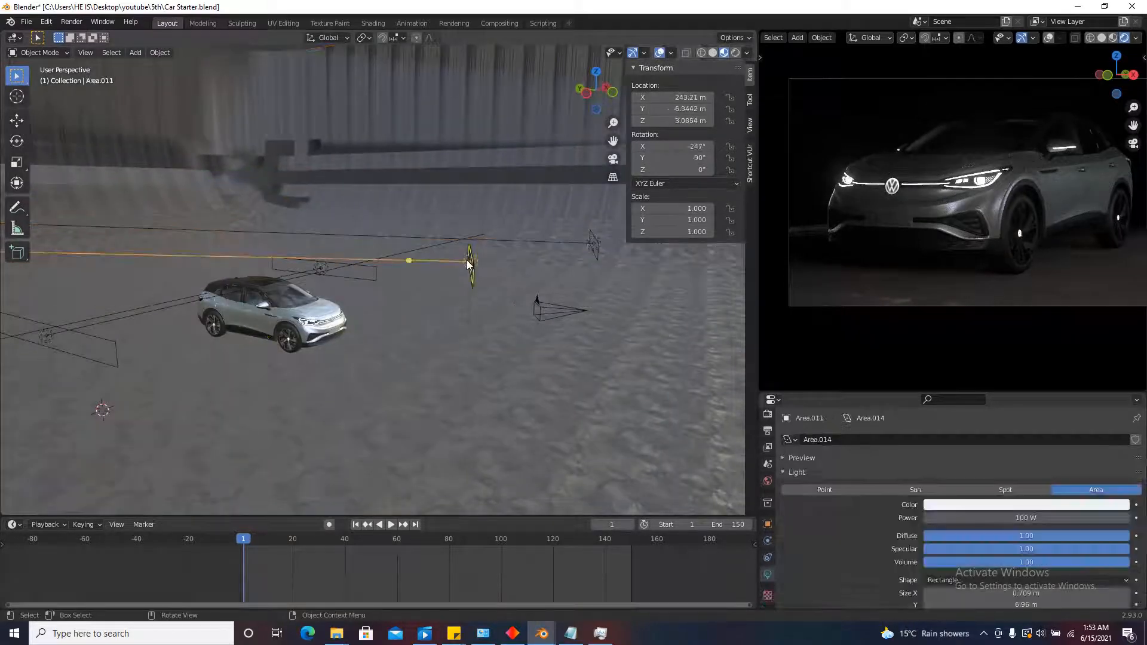
type("50")
key("Return")
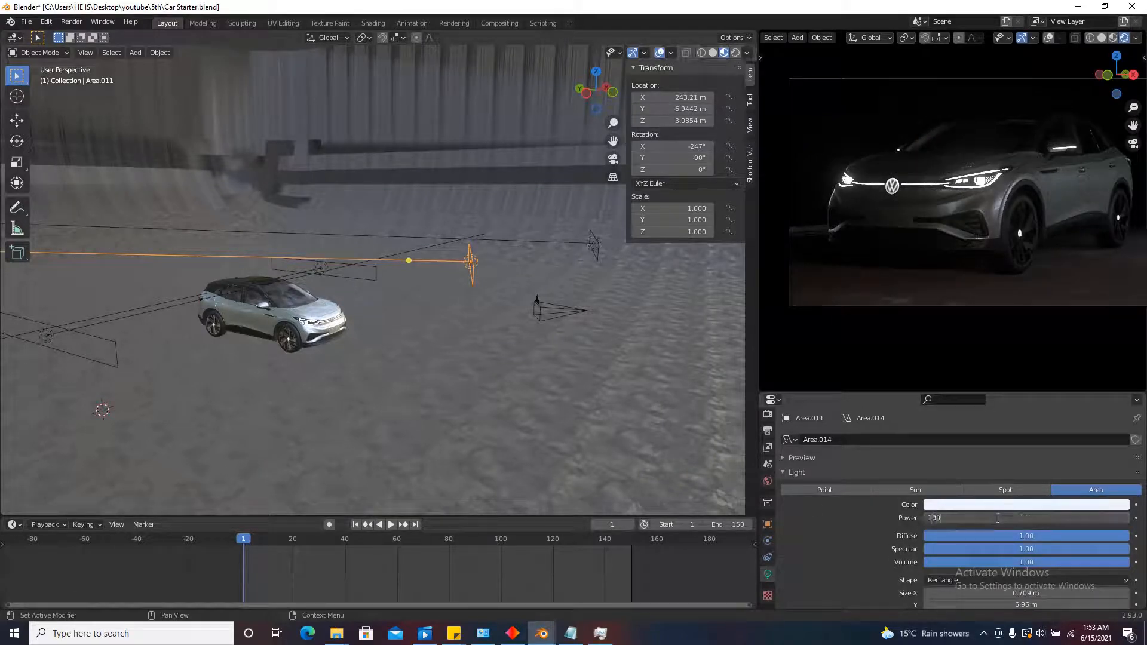
Set the power of the front light nearer the car to 100 W.
key("Return")
middle_click_drag(501, 302, 526, 286)
Select the concrete backdrop plane and show its material nodes in an enlarged Shader Editor in place of the timeline.
left_click(509, 373)
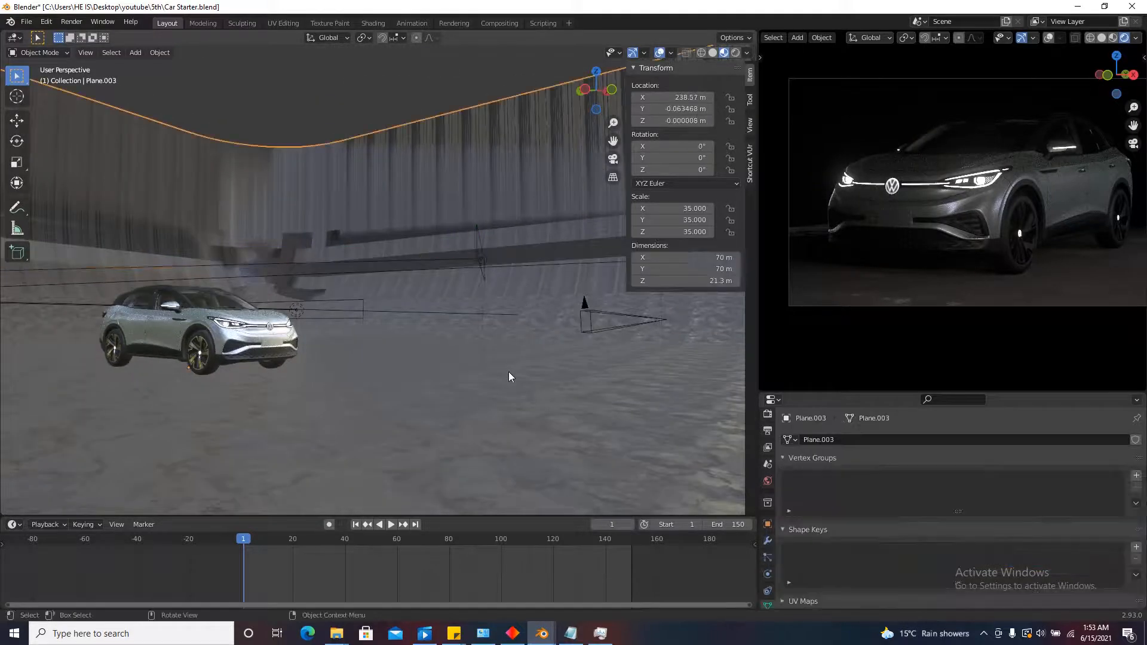
left_click(14, 524)
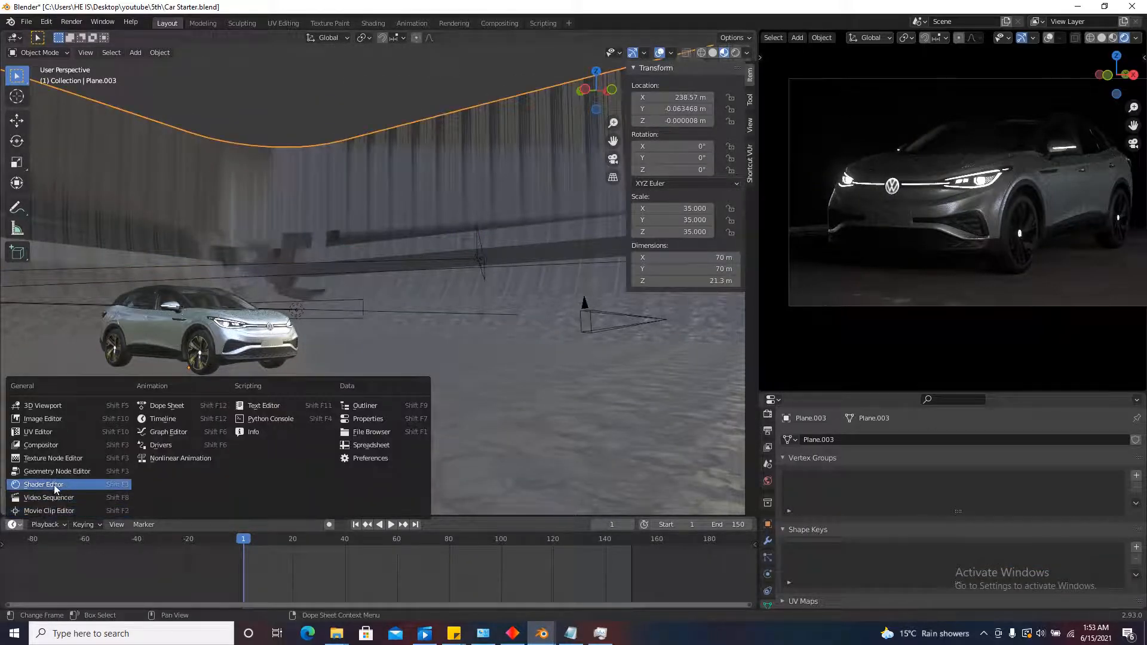
left_click(54, 485)
left_click_drag(314, 517, 335, 345)
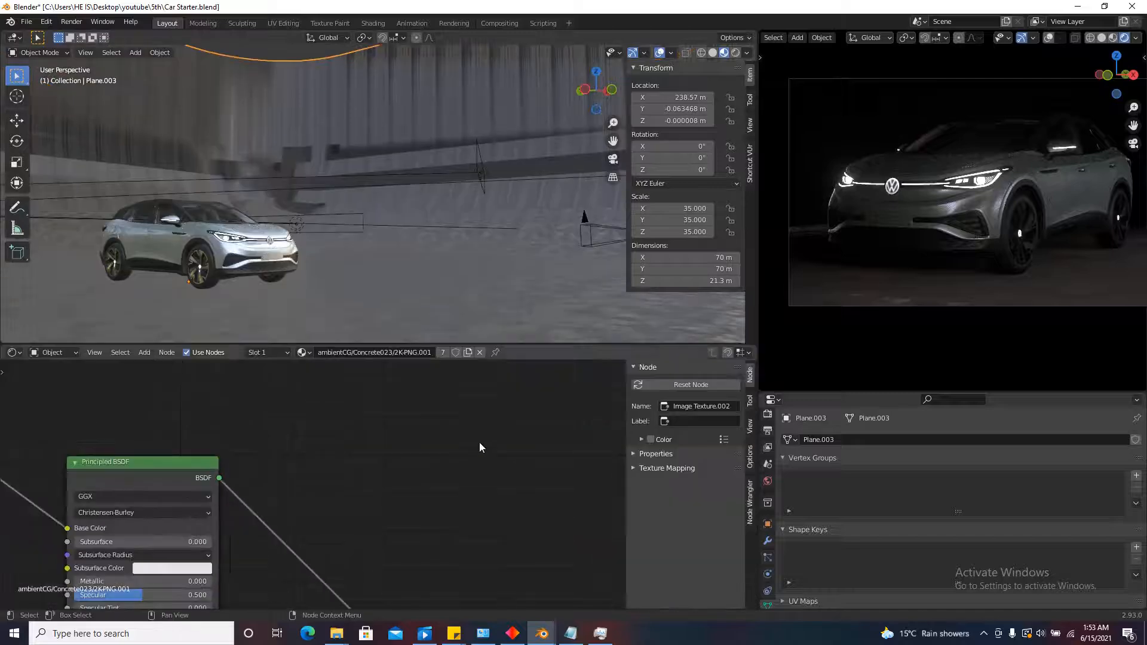
Darken the concrete material by moving its colour curve point to about X 0.72, Y 0.26, and shrink the node editor.
scroll(448, 444, "down", 3)
scroll(188, 469, "up", 6)
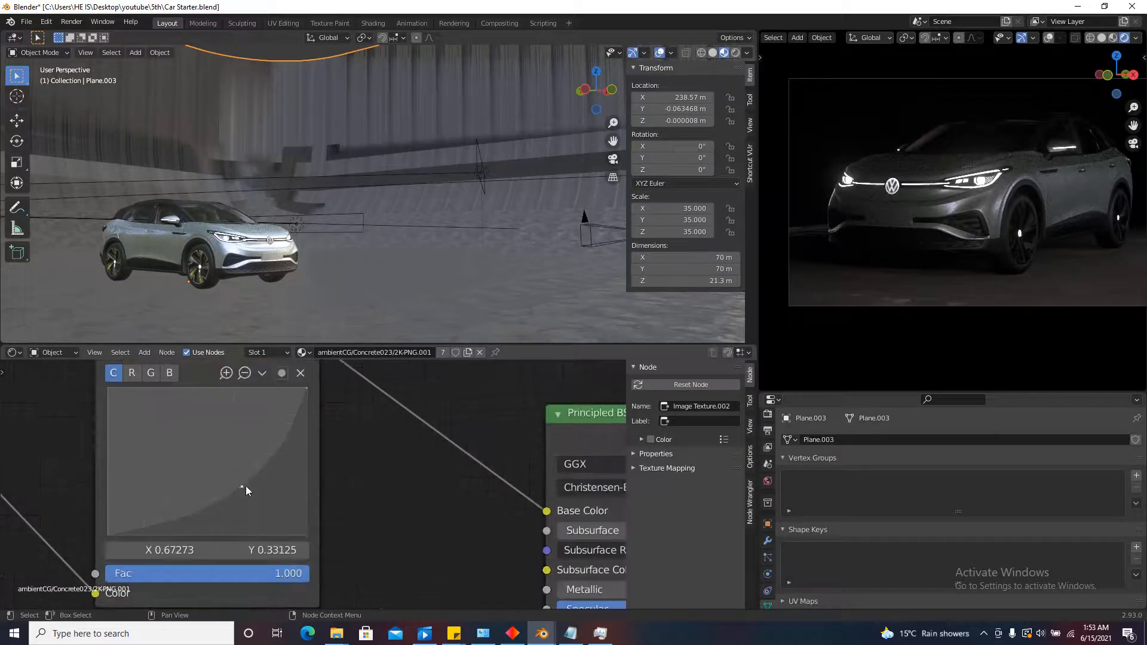
left_click_drag(246, 493, 252, 498)
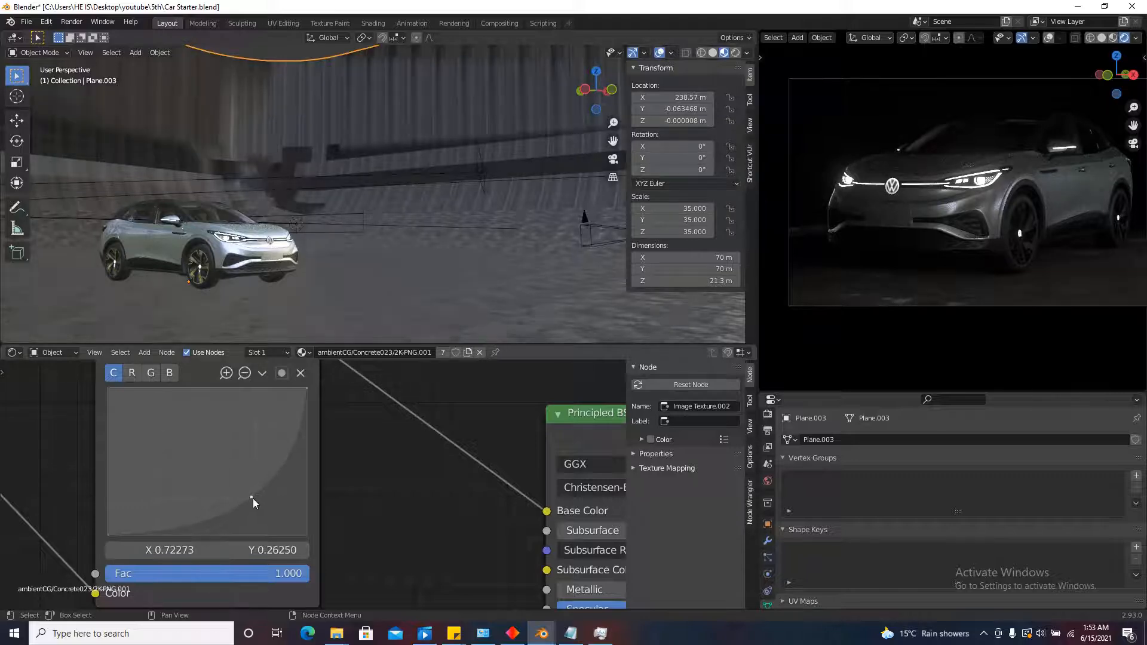
left_click_drag(467, 344, 468, 558)
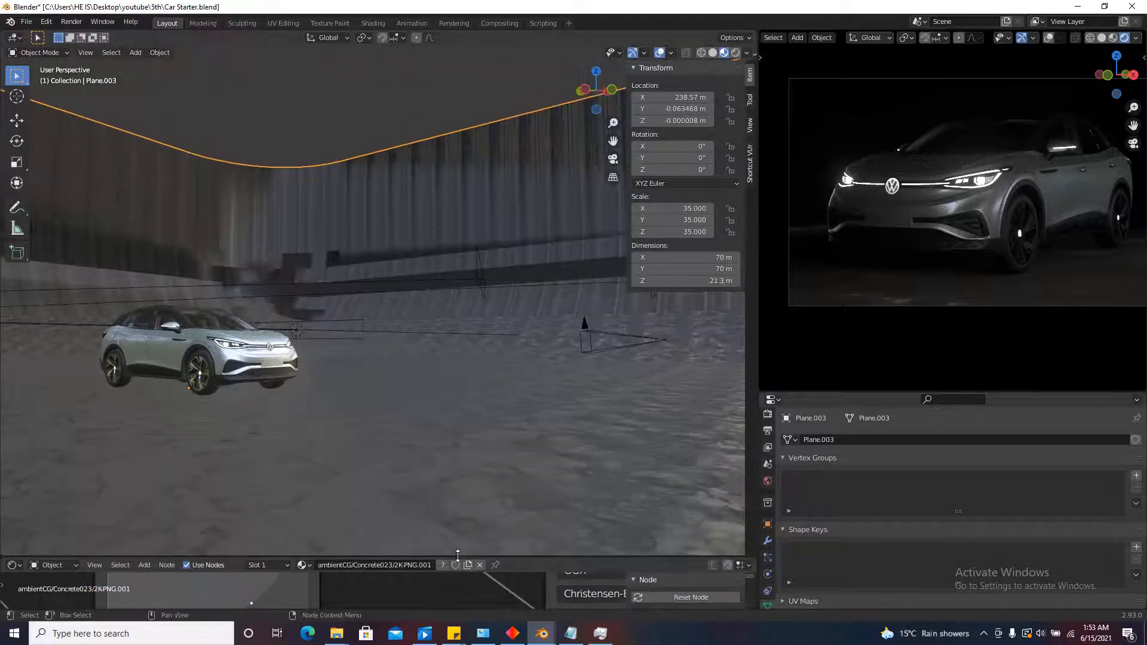
From the top view, shift the farther, orange-tinted front light about -0.15 m on X and 0.32 m on Y.
scroll(468, 411, "down", 3)
middle_click_drag(463, 317, 401, 436)
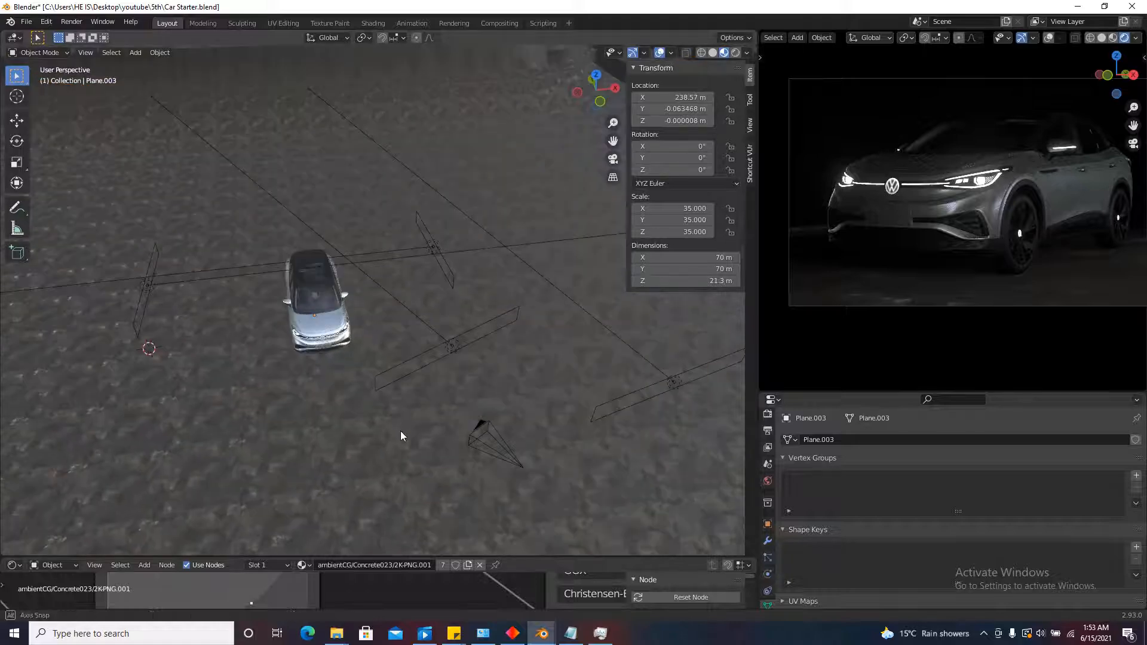
left_click(659, 384)
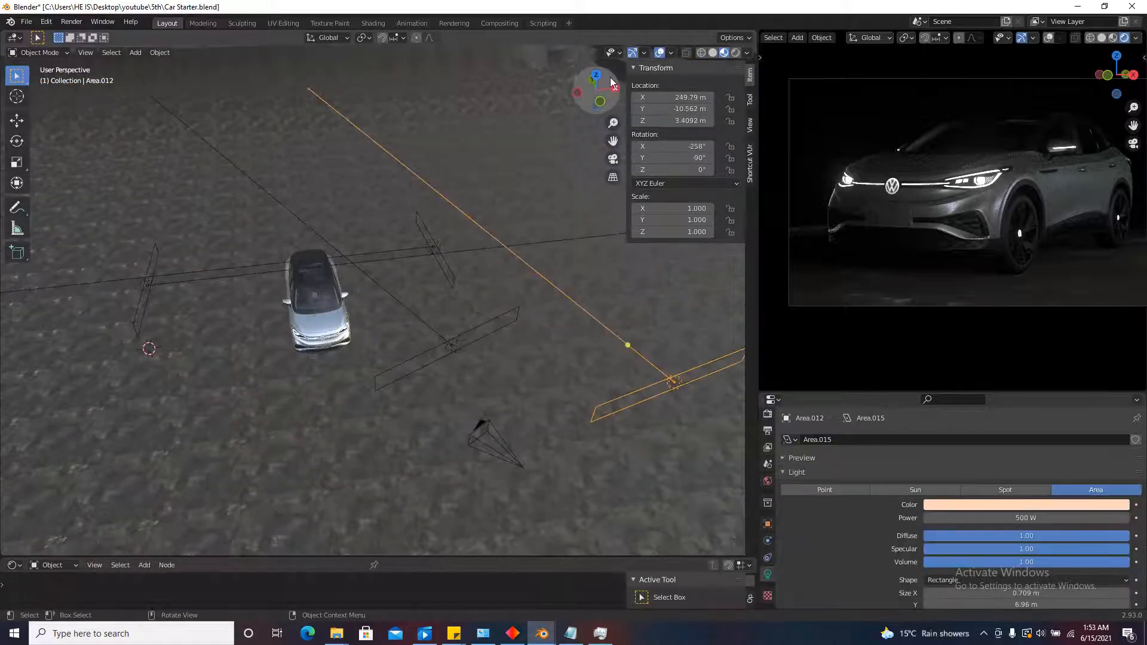
key("KP_7")
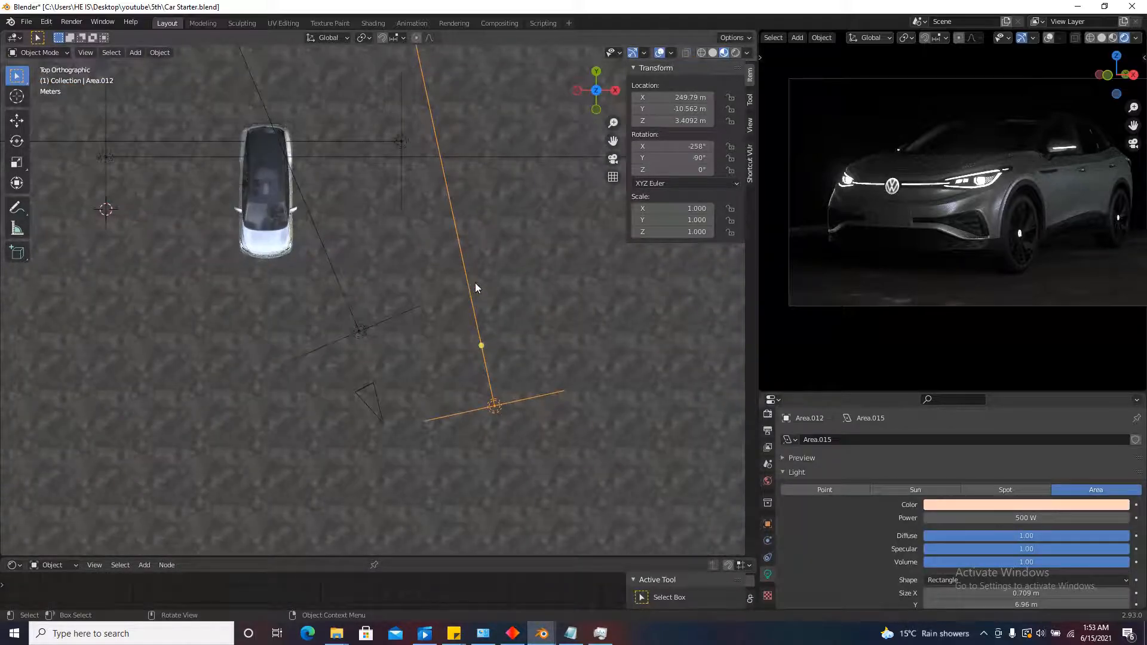
key("g")
left_click(471, 275)
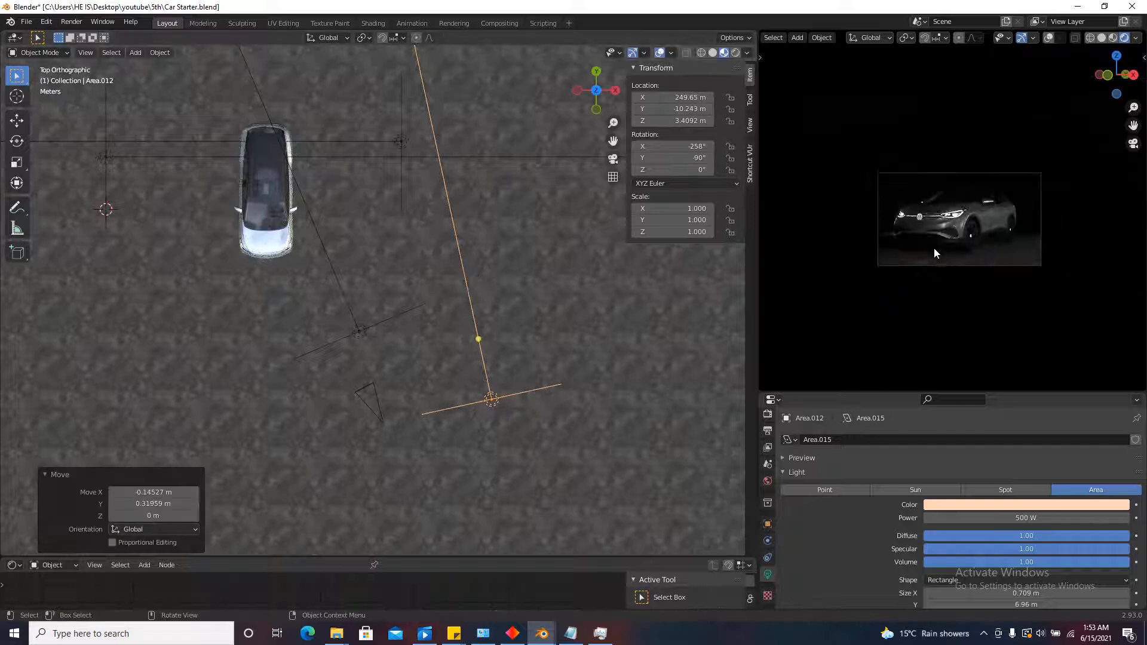
scroll(934, 248, "up", 5)
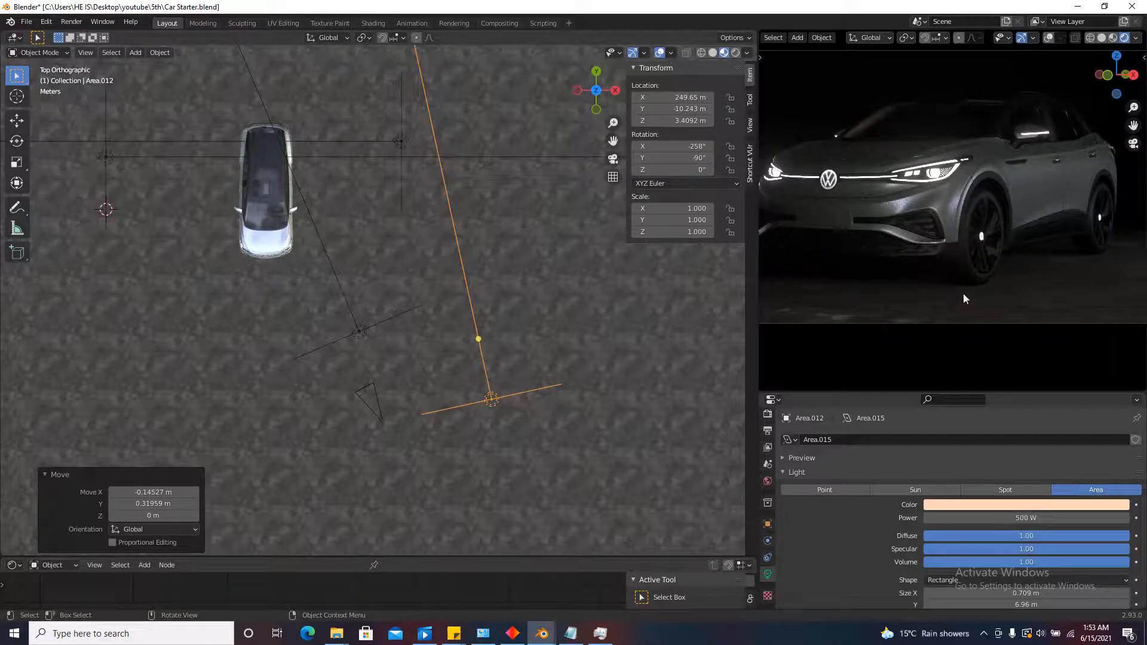
scroll(923, 249, "down", 1)
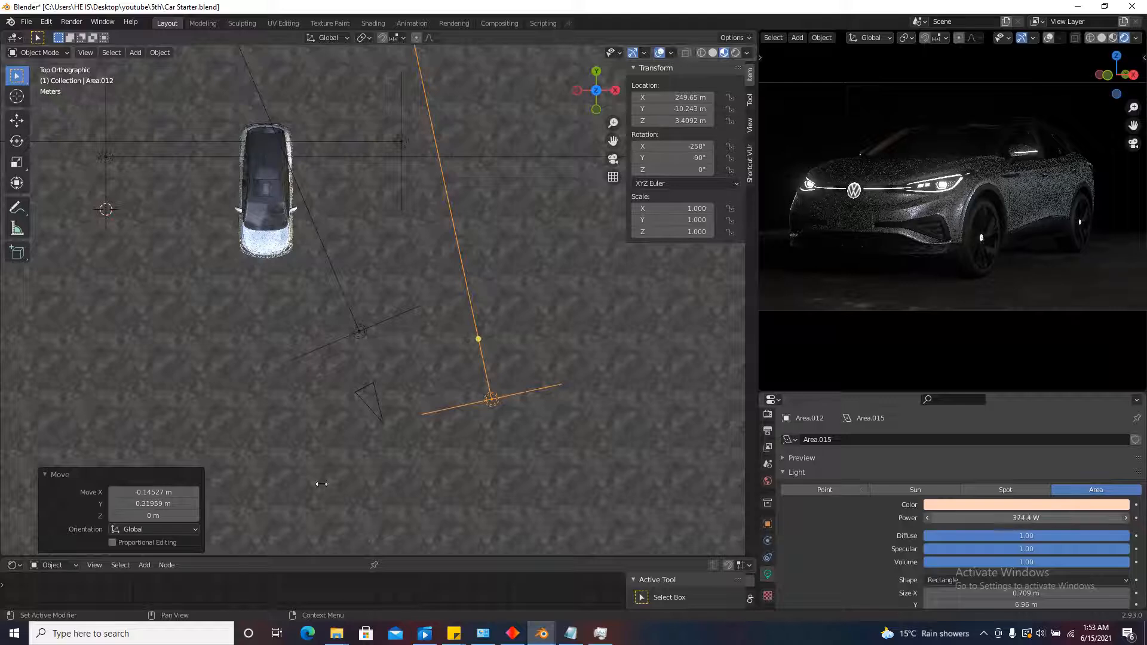
right_click(478, 425)
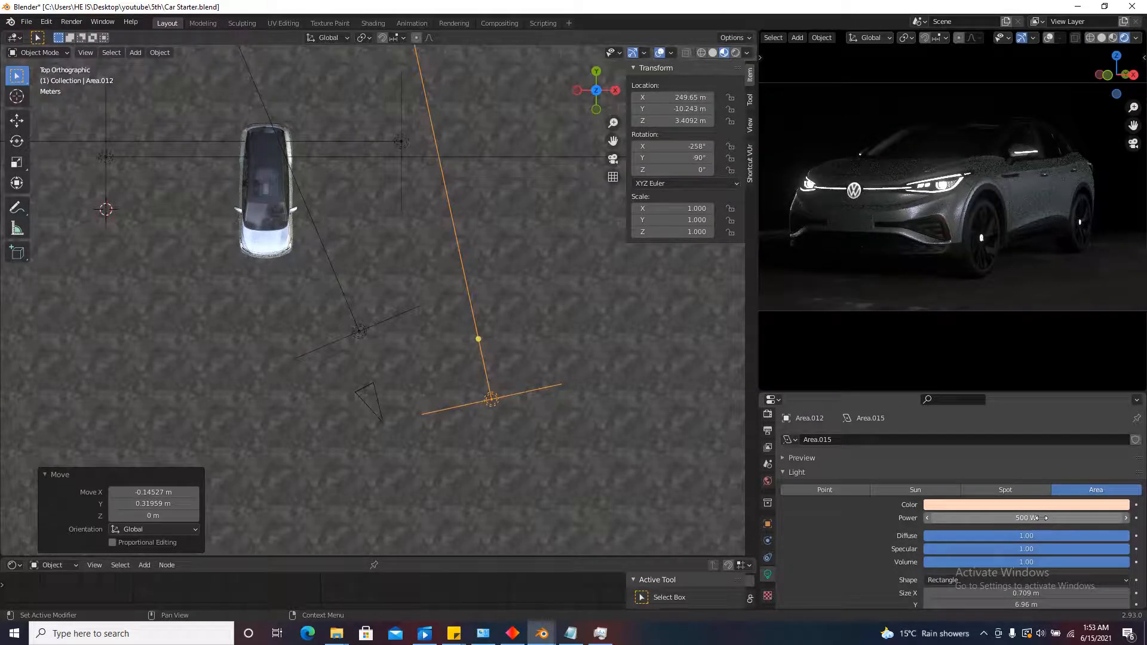
Raise the orange-tinted front light along Z to about 4.88 m.
middle_click_drag(432, 376, 555, 248)
key("g")
key("z")
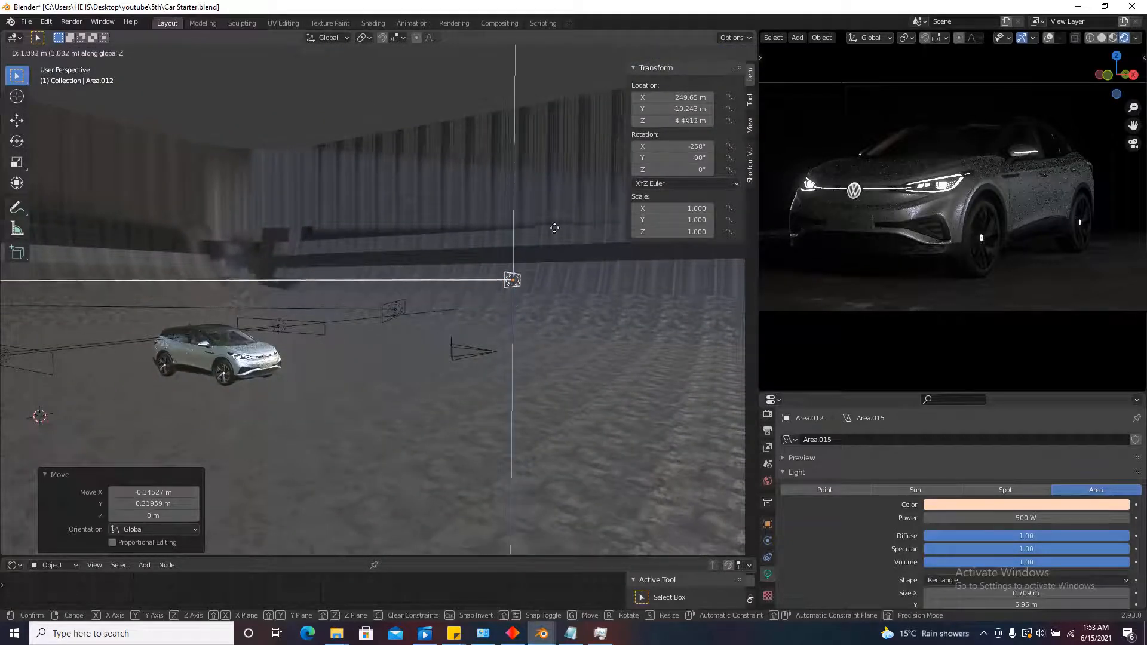
left_click(555, 219)
Raise the white front light nearer the car along Z to about 4.47 m, checking the headlight and bumper reflections.
left_click(390, 308)
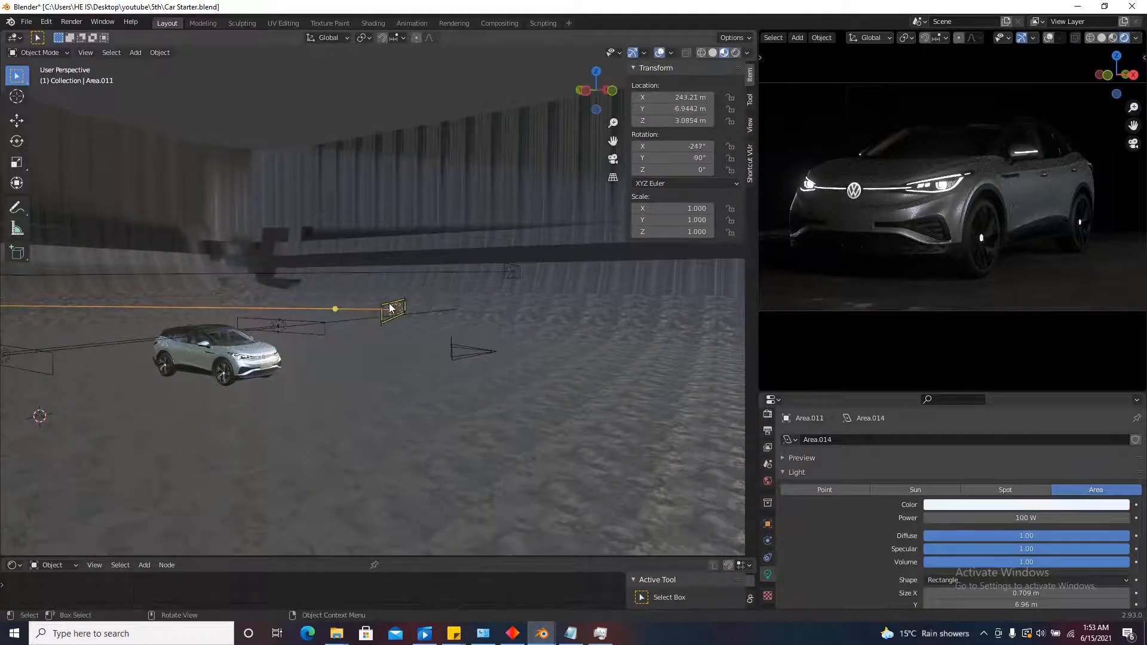
key("g")
key("z")
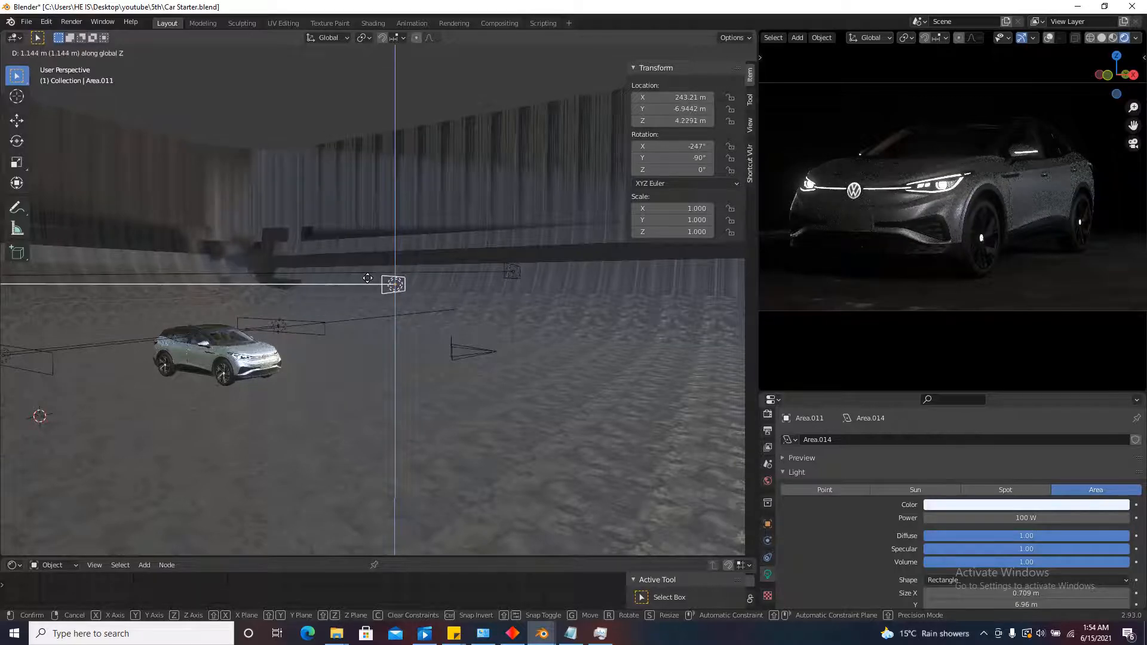
left_click(367, 278)
scroll(861, 227, "up", 5)
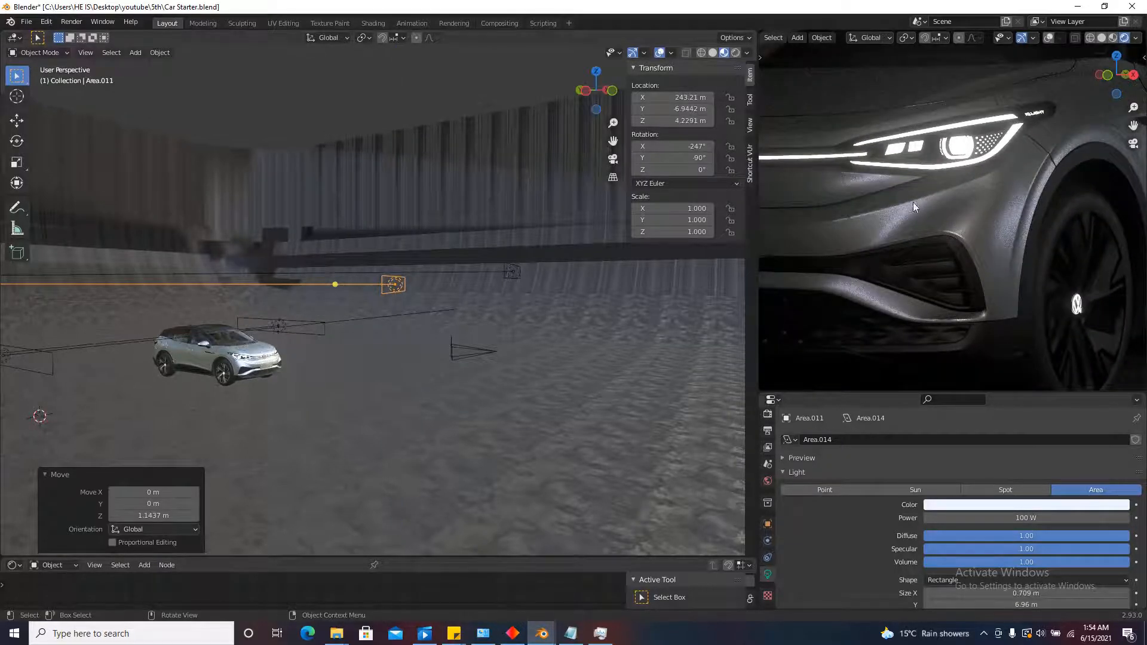
key("g")
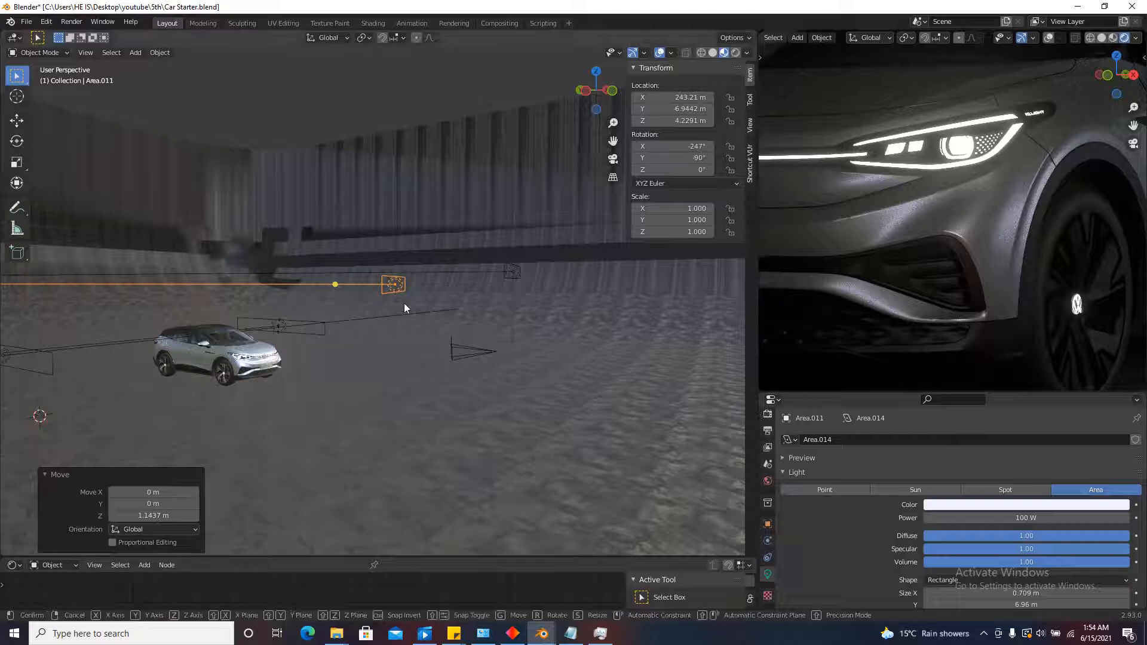
key("z")
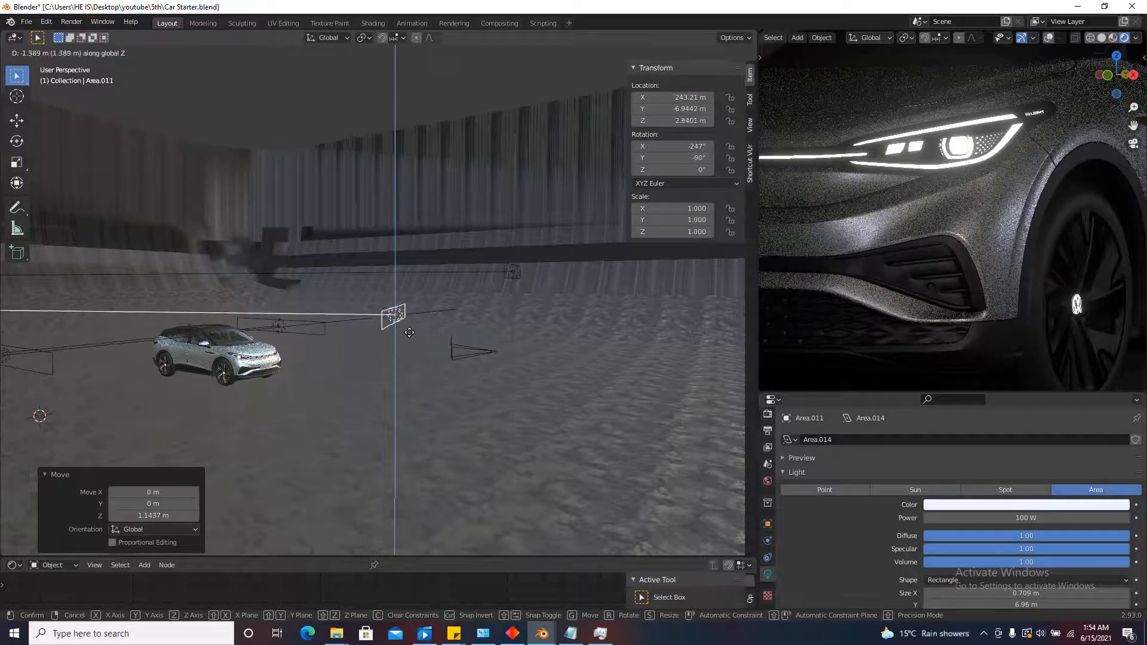
left_click(409, 297)
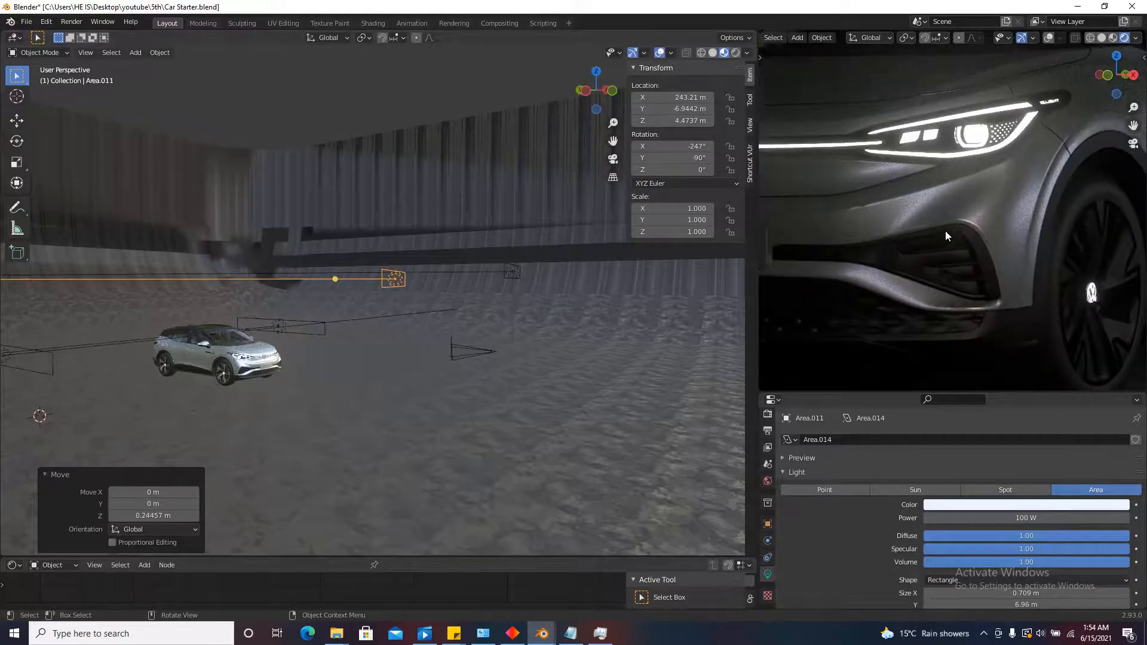
Lower the orange-tinted front light about 2.52 m along Z to a height of about 2.36 m.
left_click(504, 276)
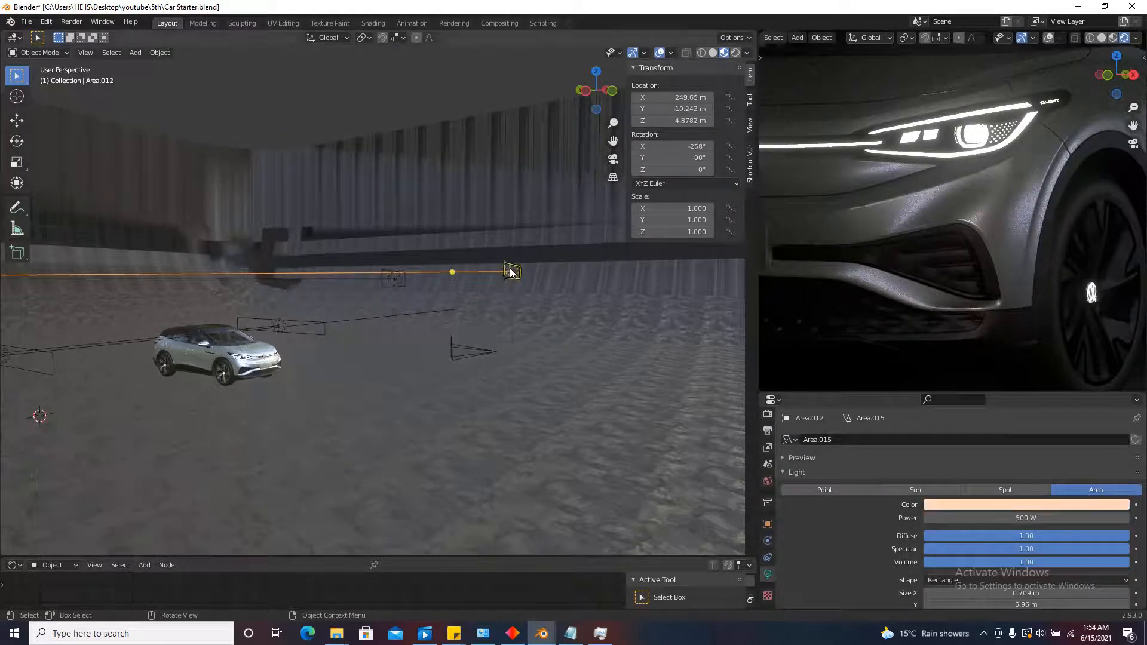
key("g")
key("z")
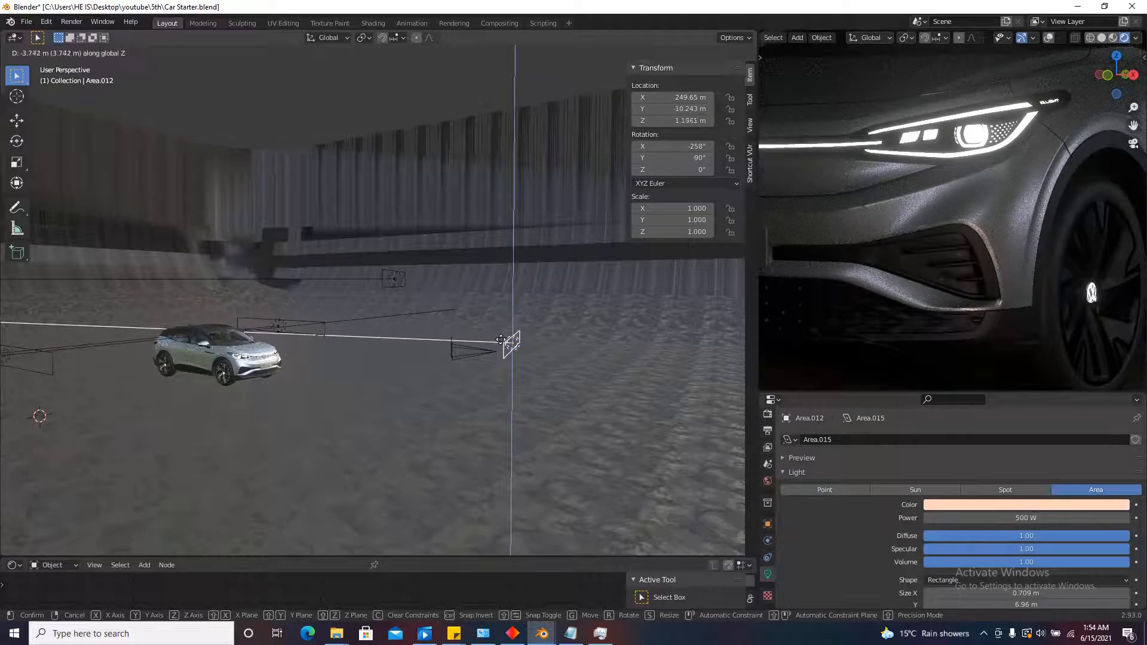
key("Escape")
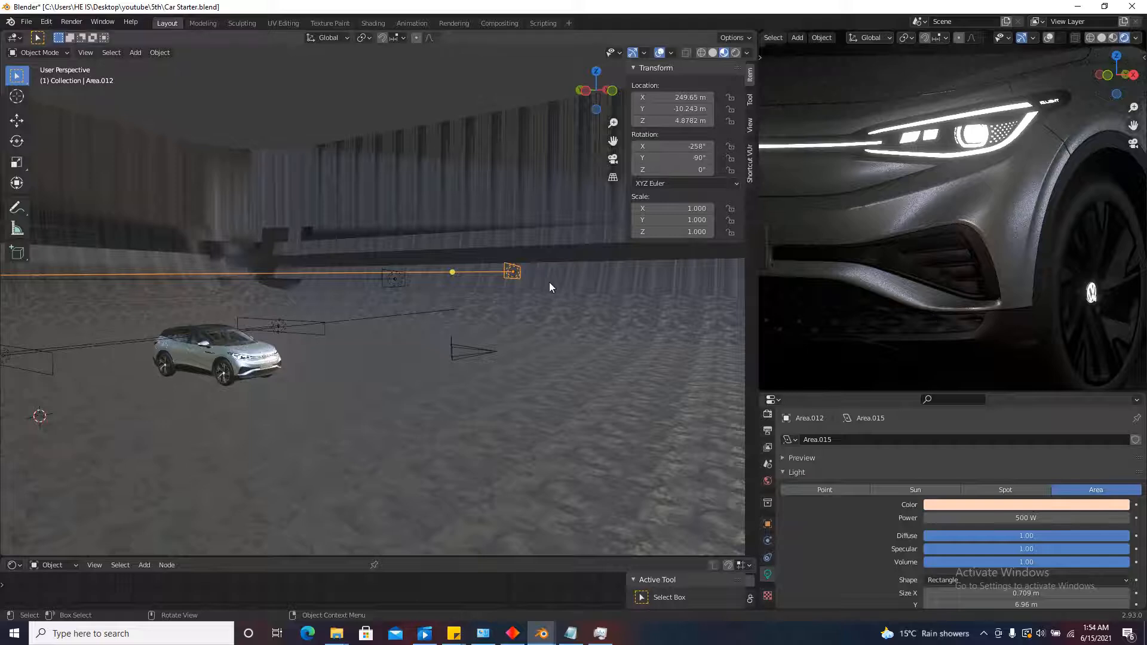
key("g")
key("z")
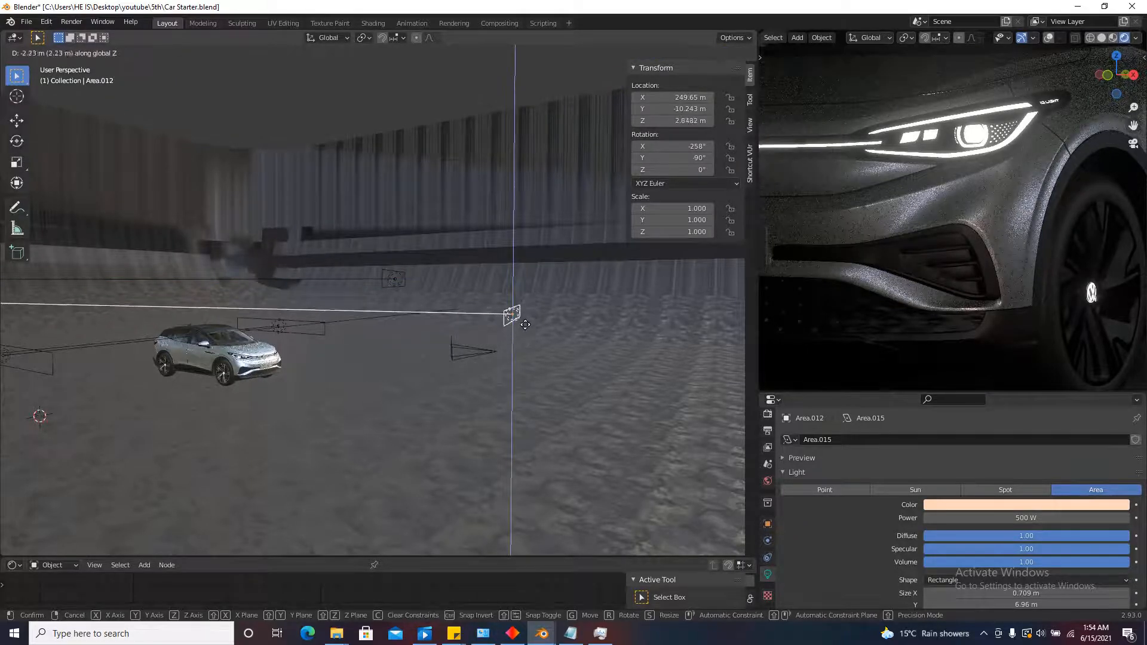
left_click(526, 328)
scroll(980, 268, "down", 4)
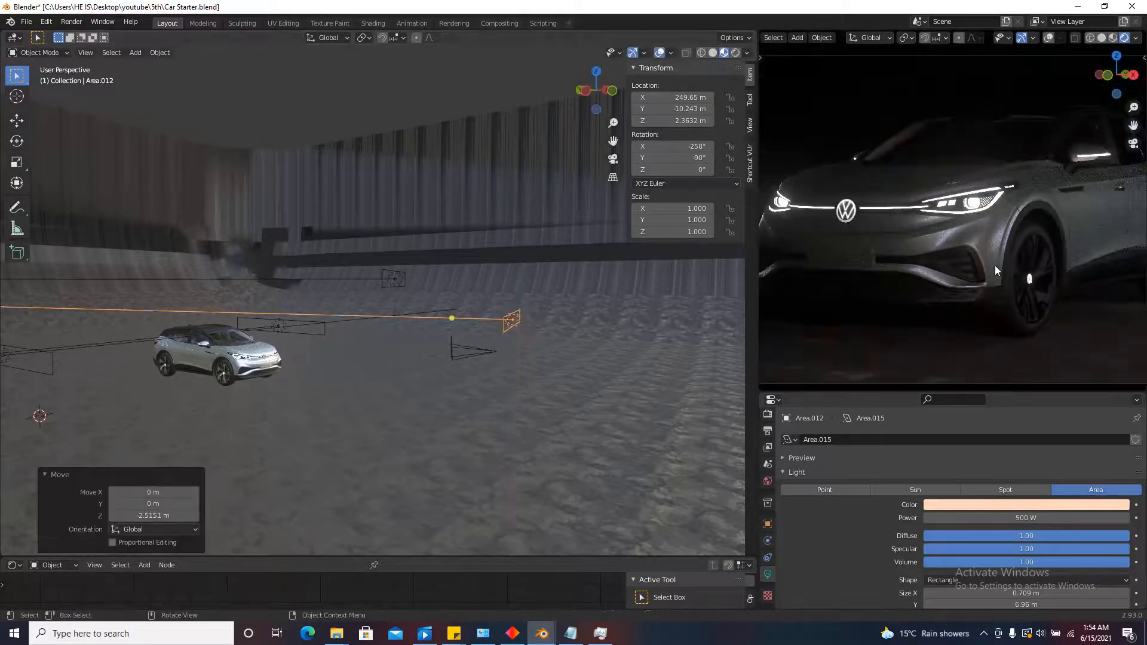
From the top view, move the 100 W side light about 0.52 m on X and -1.98 m on Y, towards the car's front.
middle_click_drag(367, 275, 526, 262)
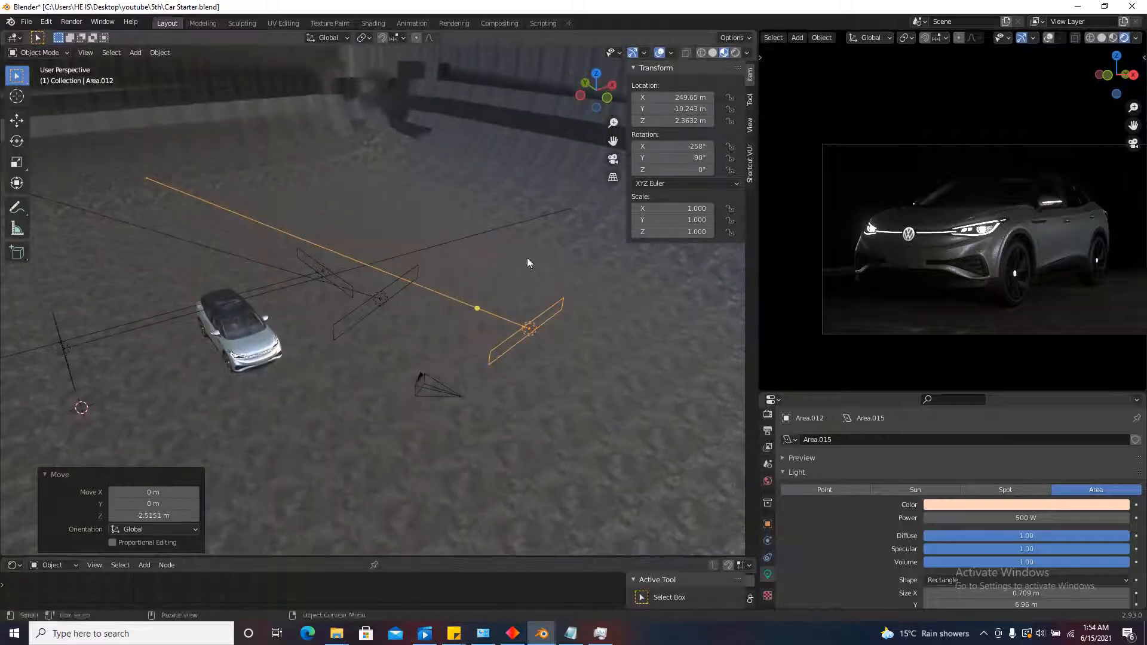
left_click(597, 74)
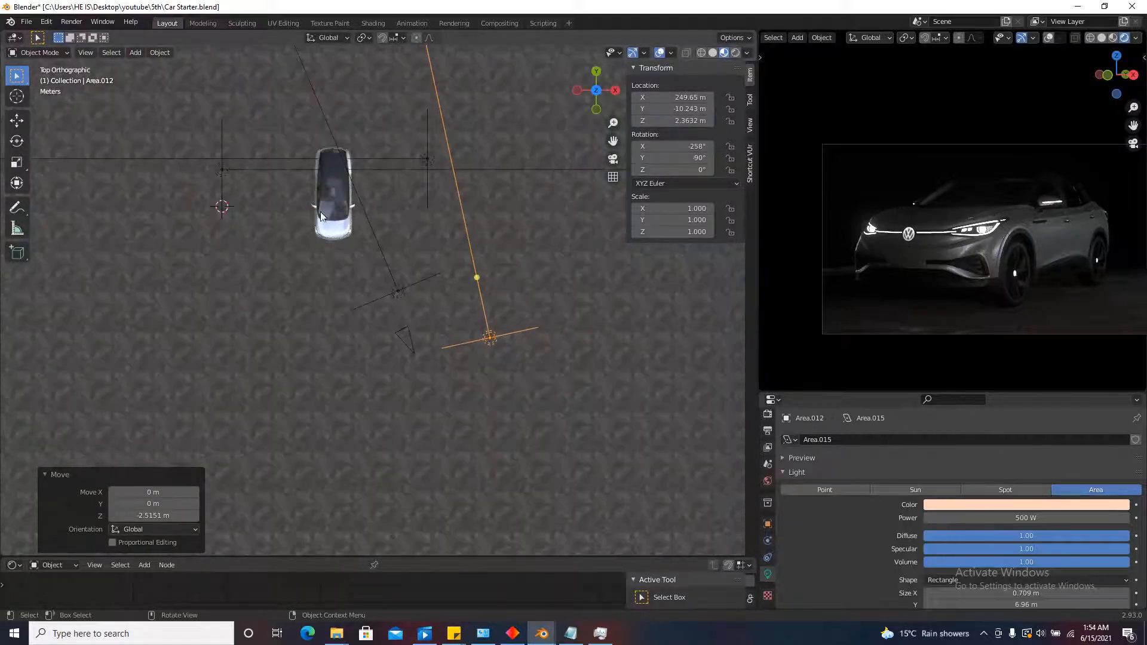
left_click(182, 153)
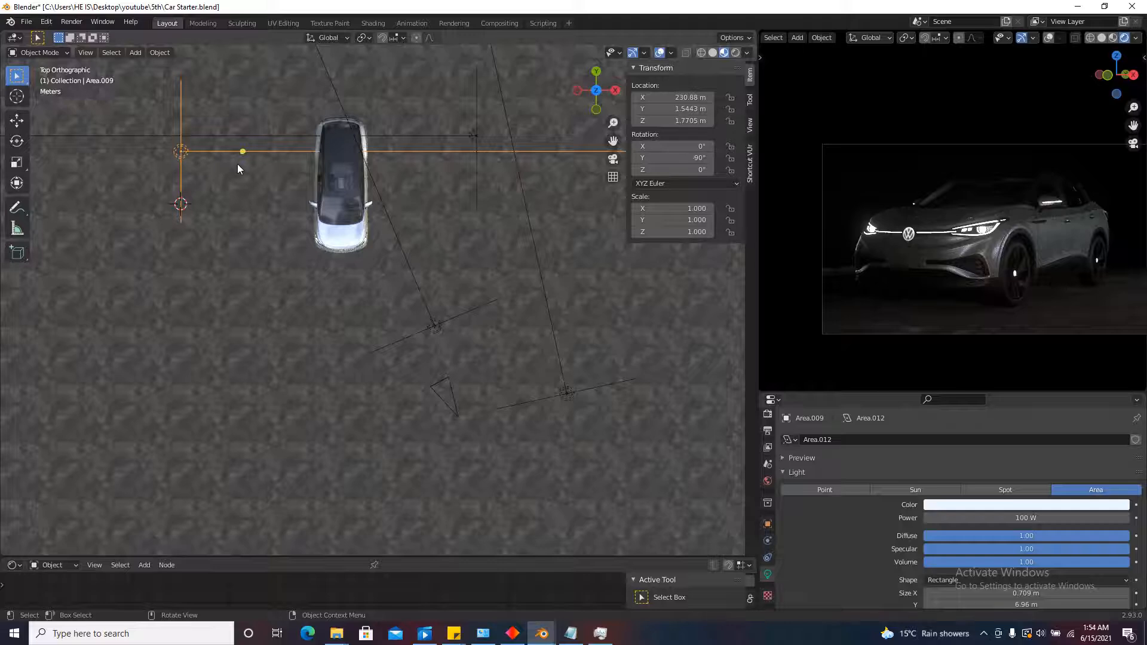
key("g")
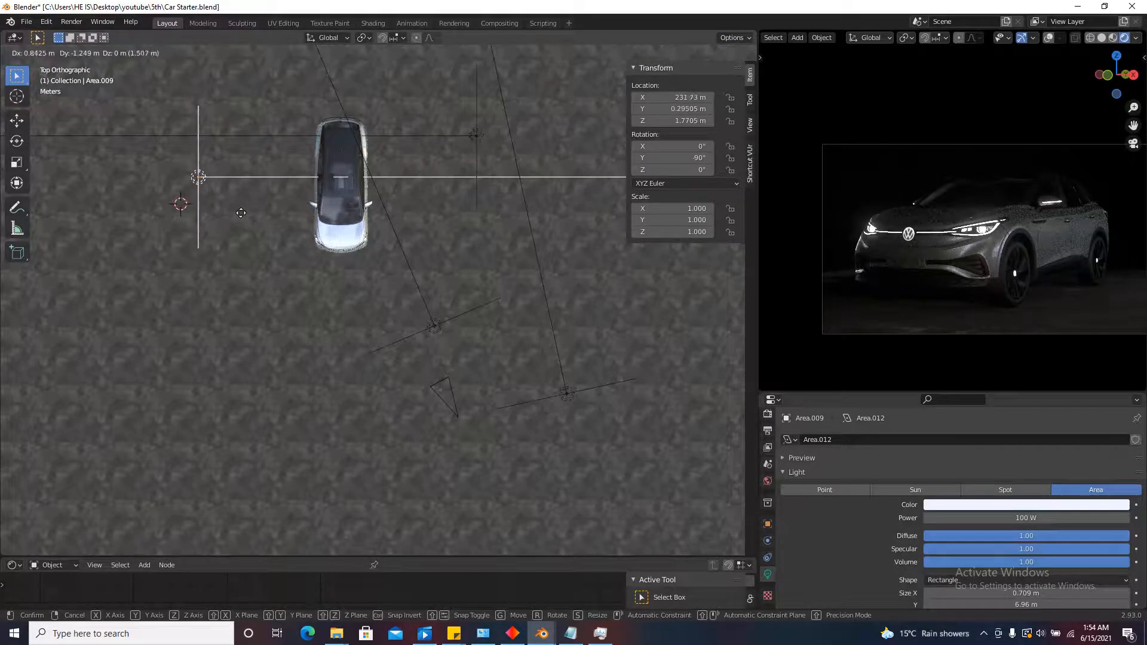
left_click(246, 250)
Lower the same side light along Z to about 0.73 m.
middle_click_drag(251, 284, 233, 324)
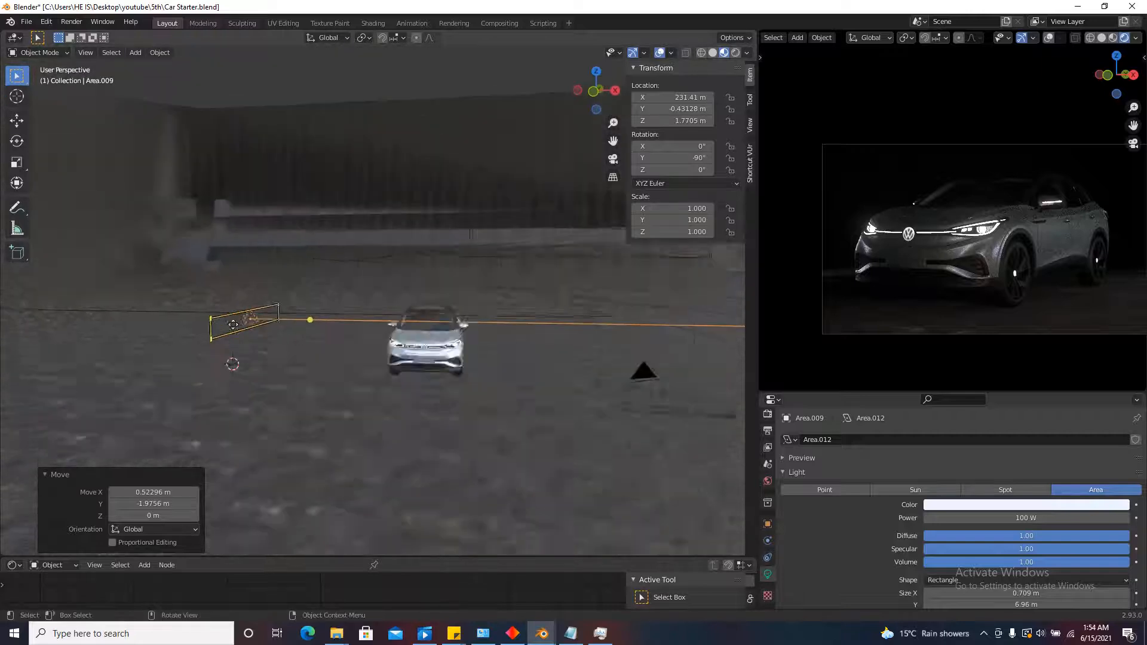
scroll(233, 324, "up", 3)
key("g")
key("z")
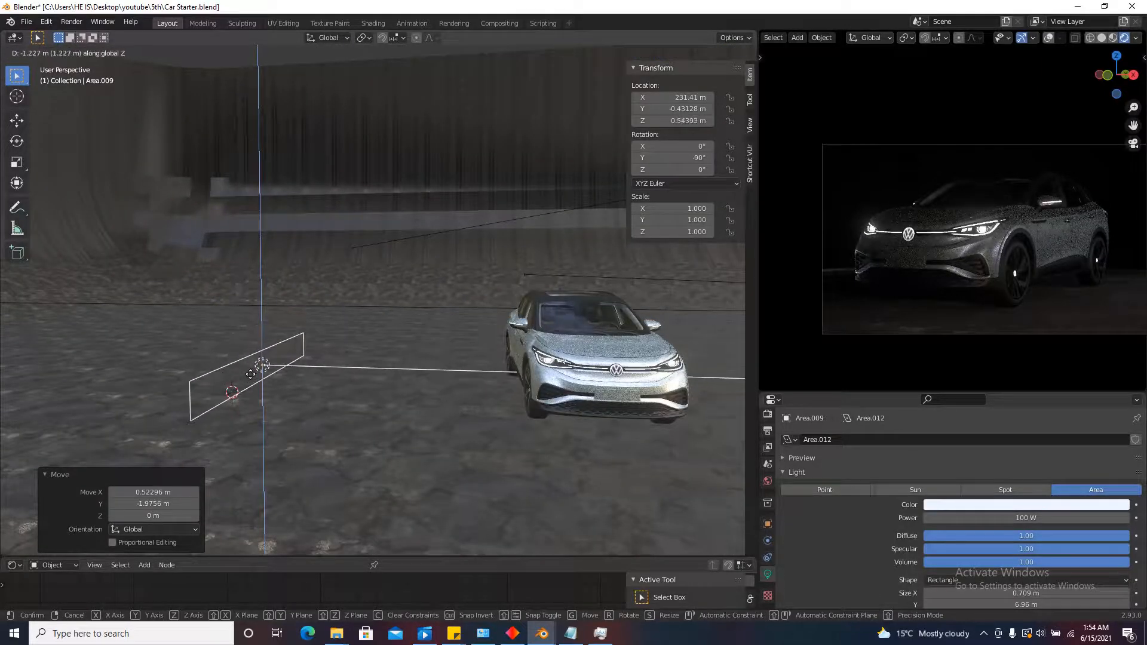
left_click(251, 374)
Move the side light about 2.49 m along X, closer to the car, and check the preview.
key("g")
key("z")
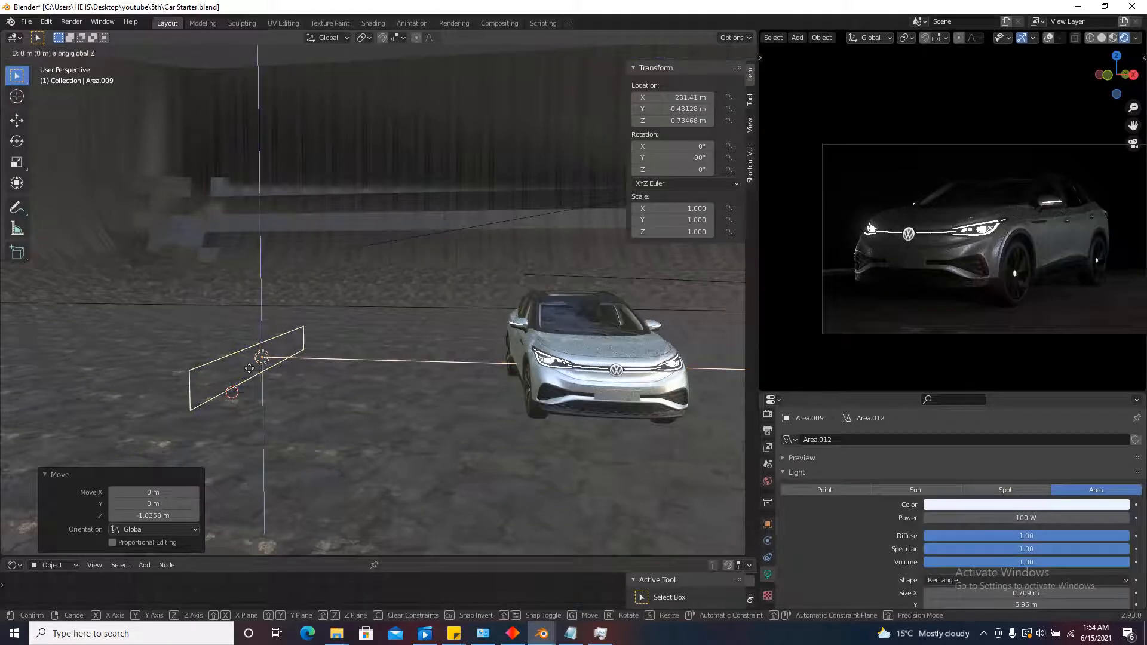
key("x")
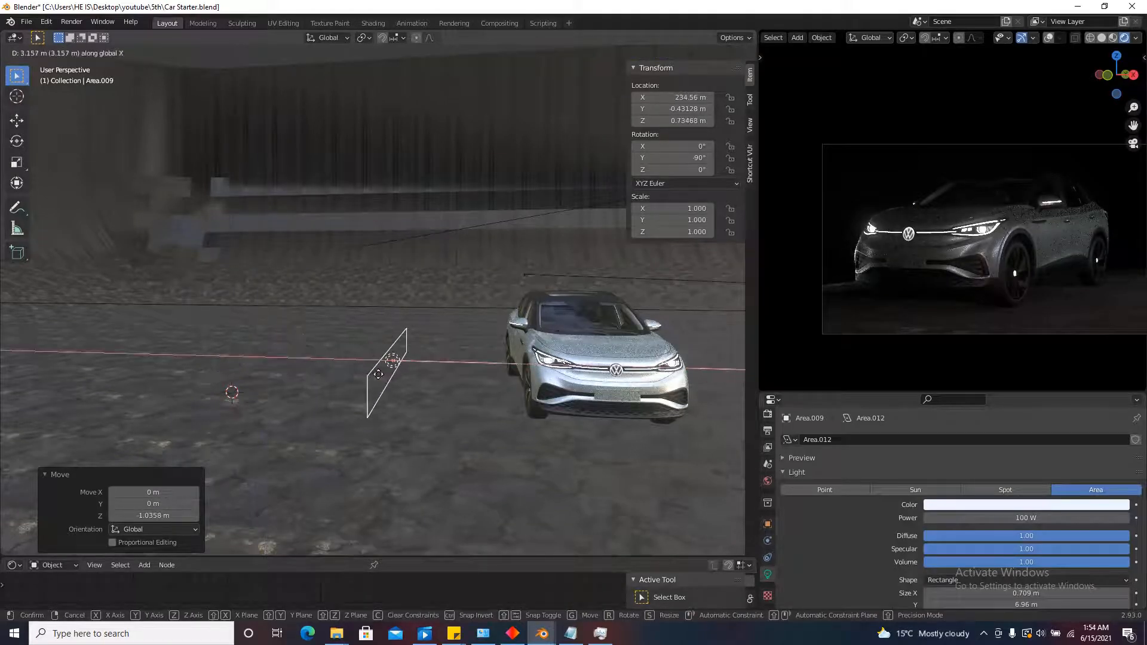
left_click(350, 374)
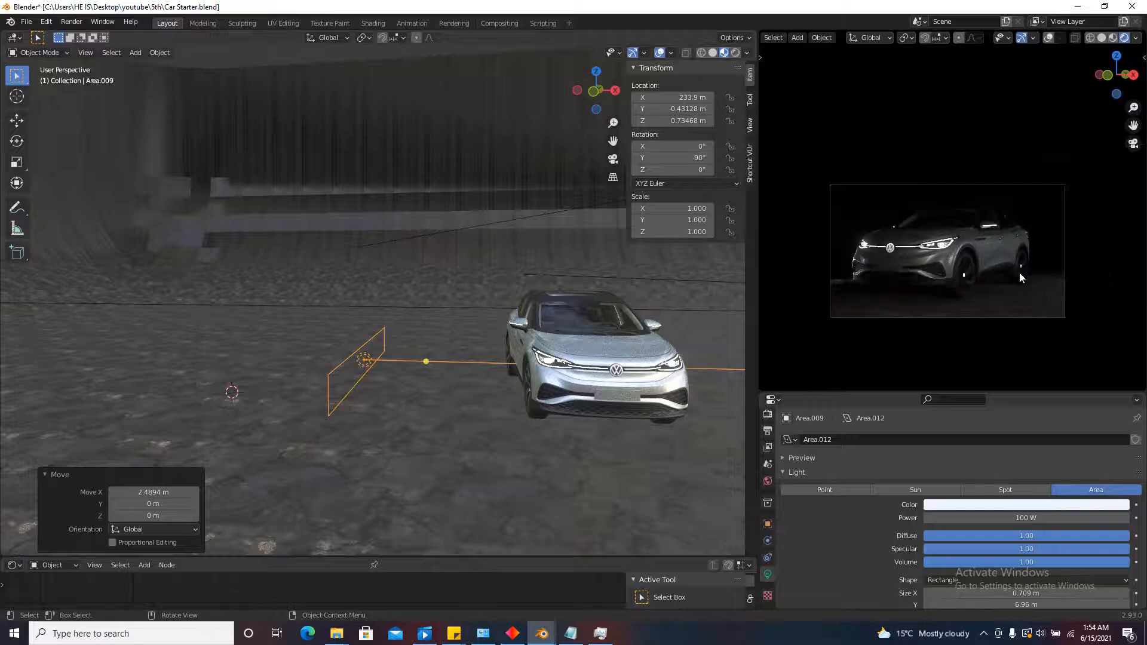
scroll(902, 250, "up", 5)
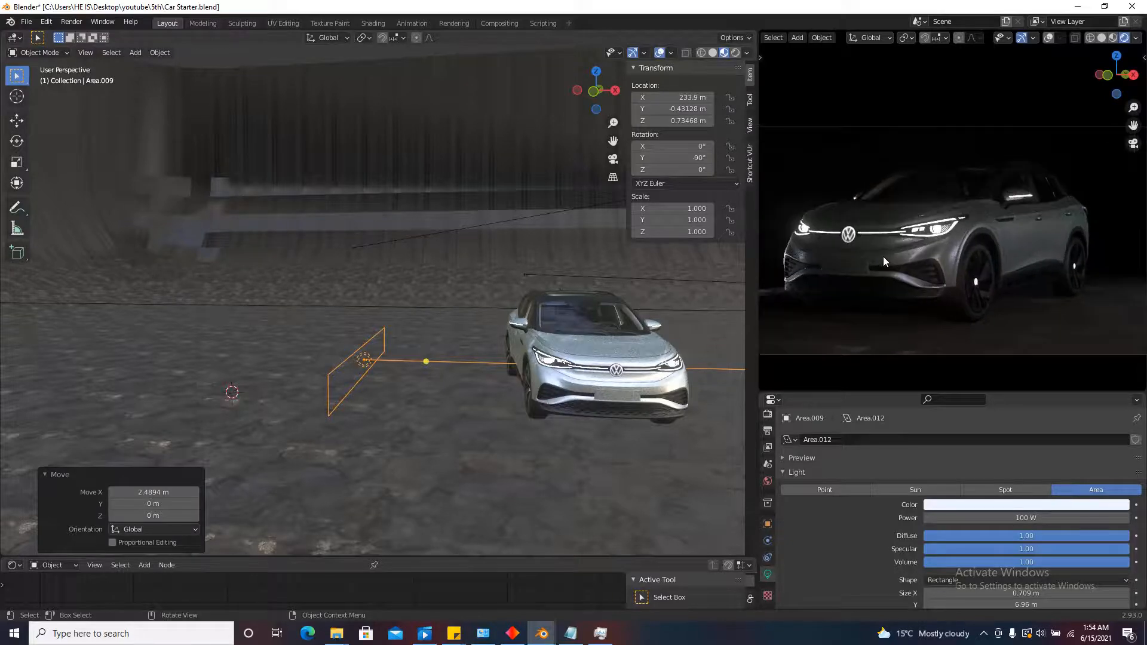
Reframe the car in walk mode by shifting the camera sideways and adjusting its height.
key("shift+grave")
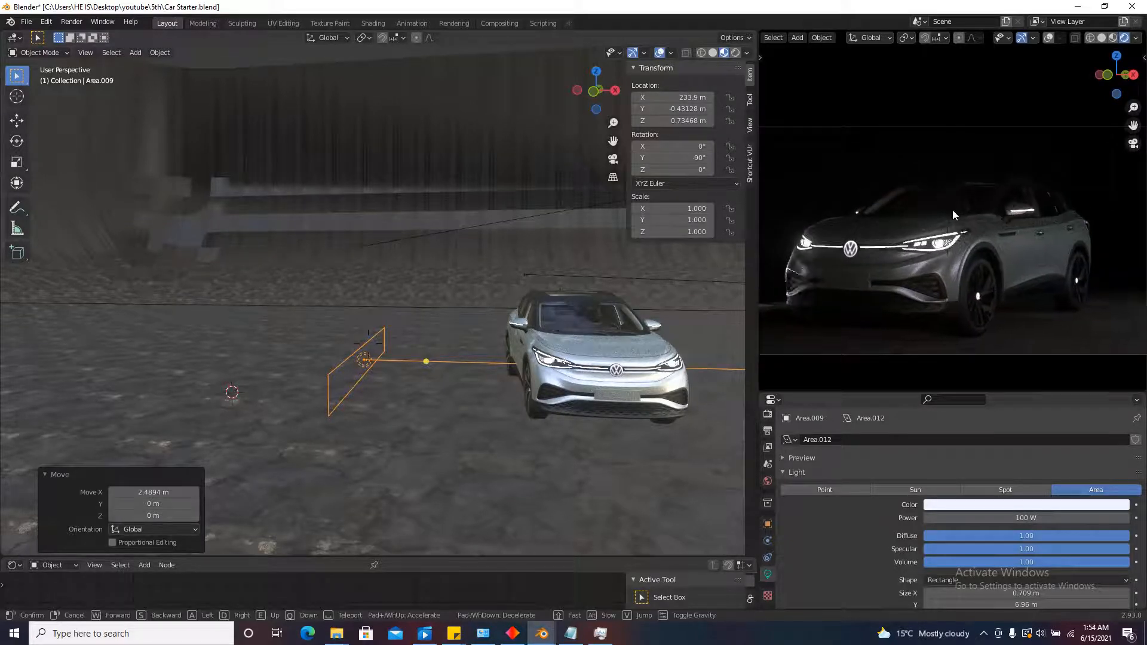
key("d")
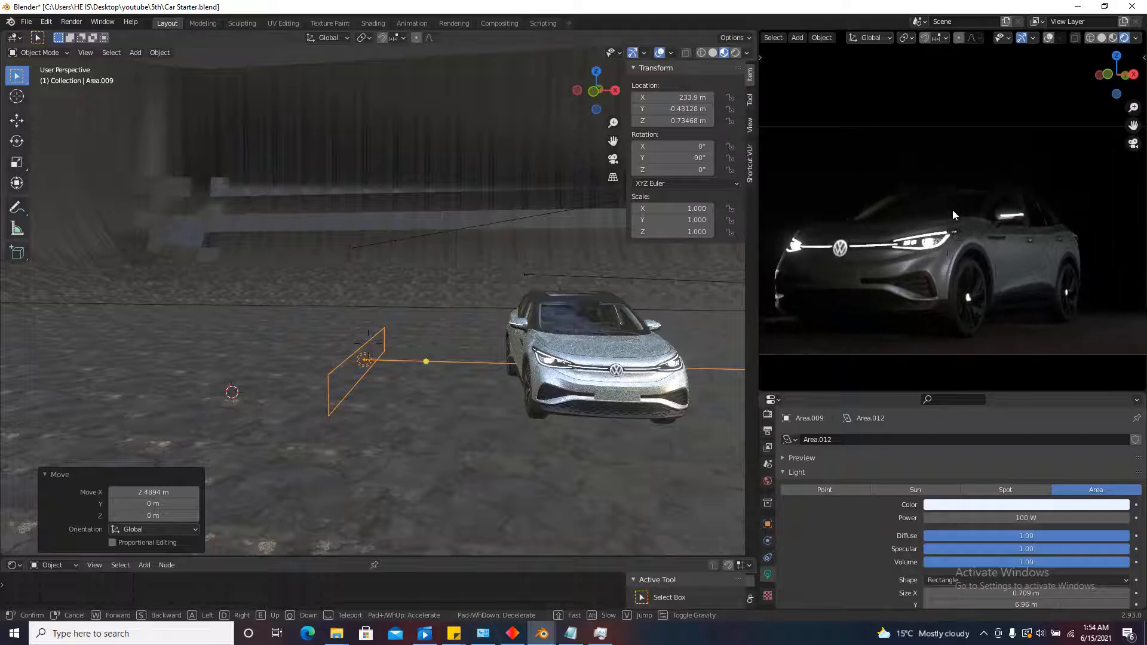
key("q")
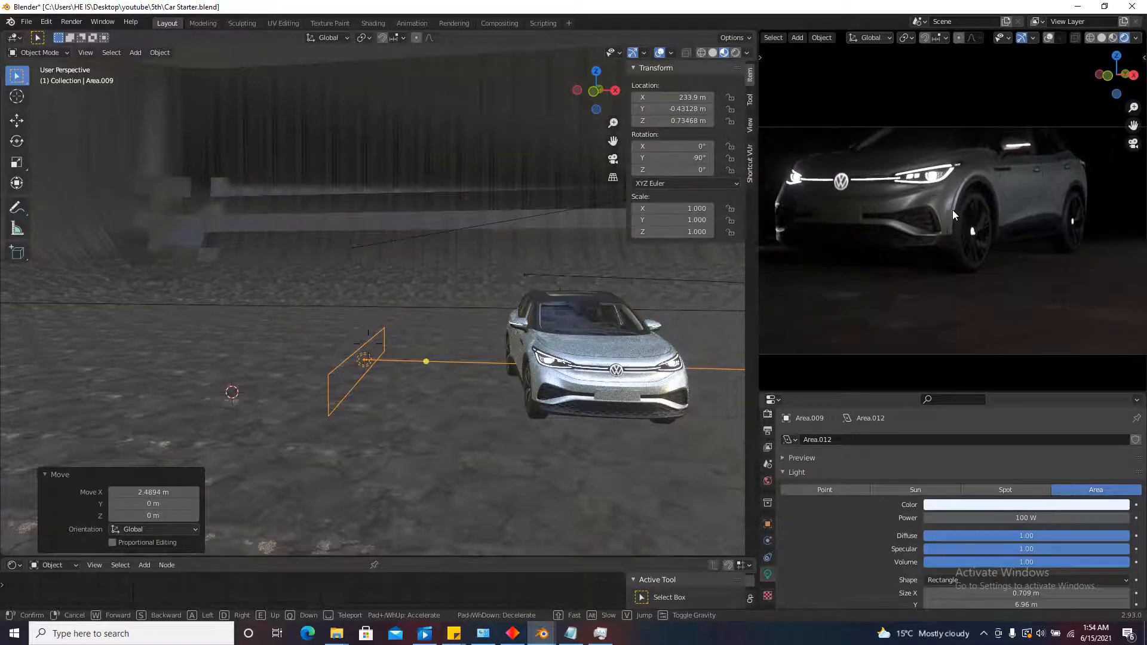
key("e")
left_click(952, 210)
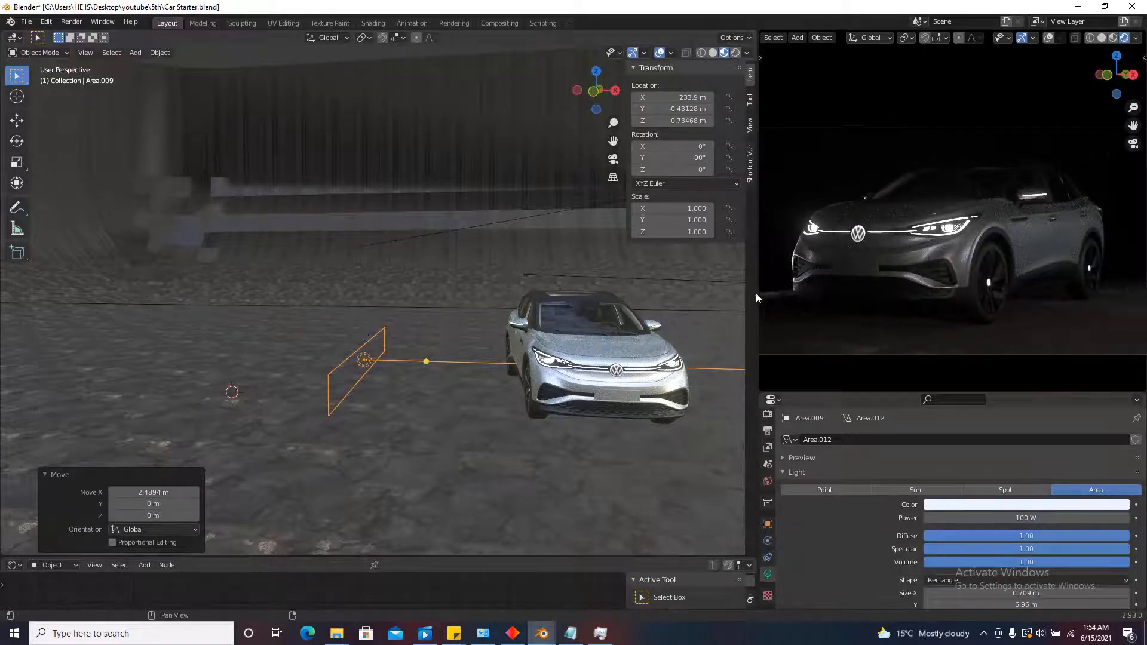
Widen the rendered camera preview and zoom it so the car fills the view.
left_click_drag(757, 294, 572, 281)
scroll(741, 218, "down", 3)
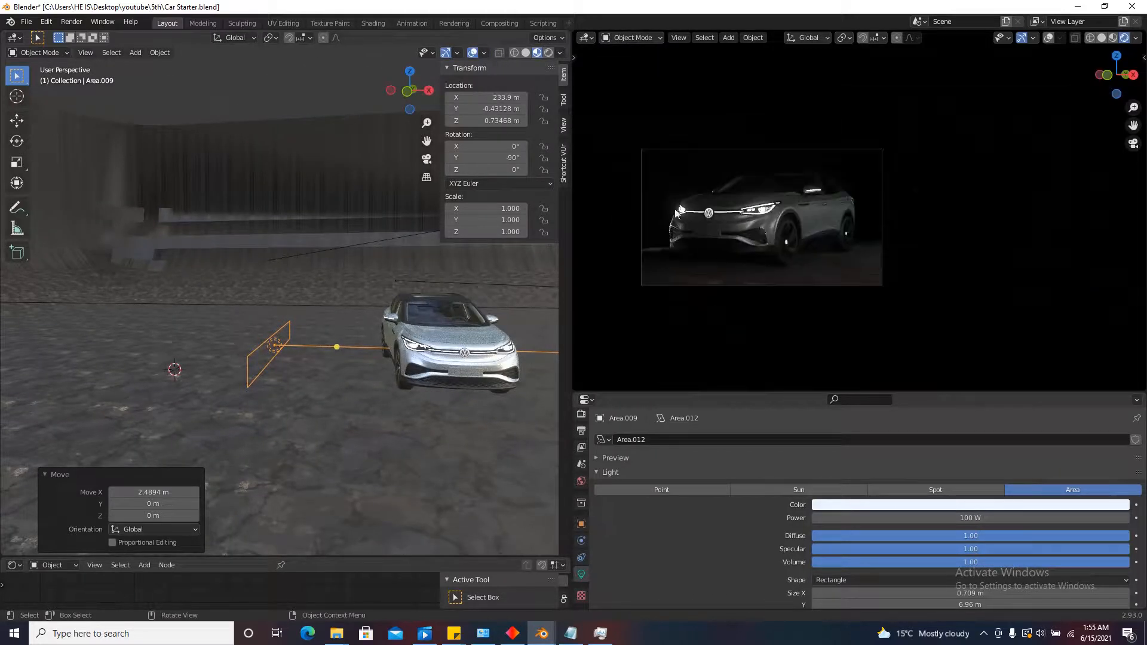
scroll(752, 227, "up", 2)
scroll(752, 226, "up", 1)
Walk the camera forward towards the car and fine-tune its height for a closer framing.
key("shift+grave")
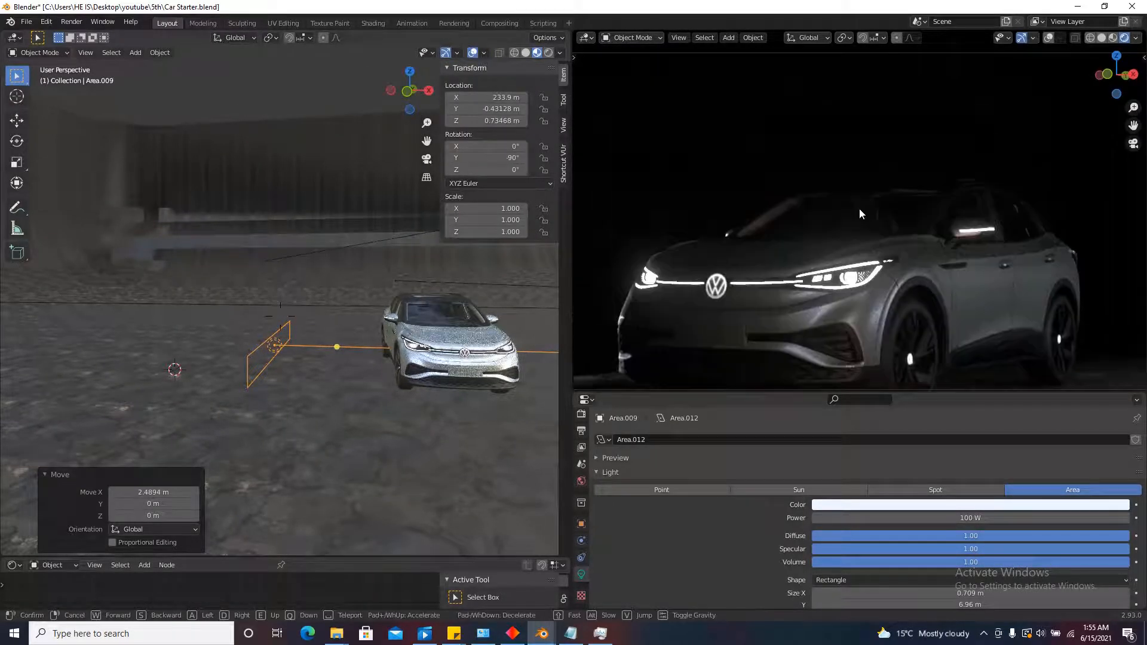
key("w")
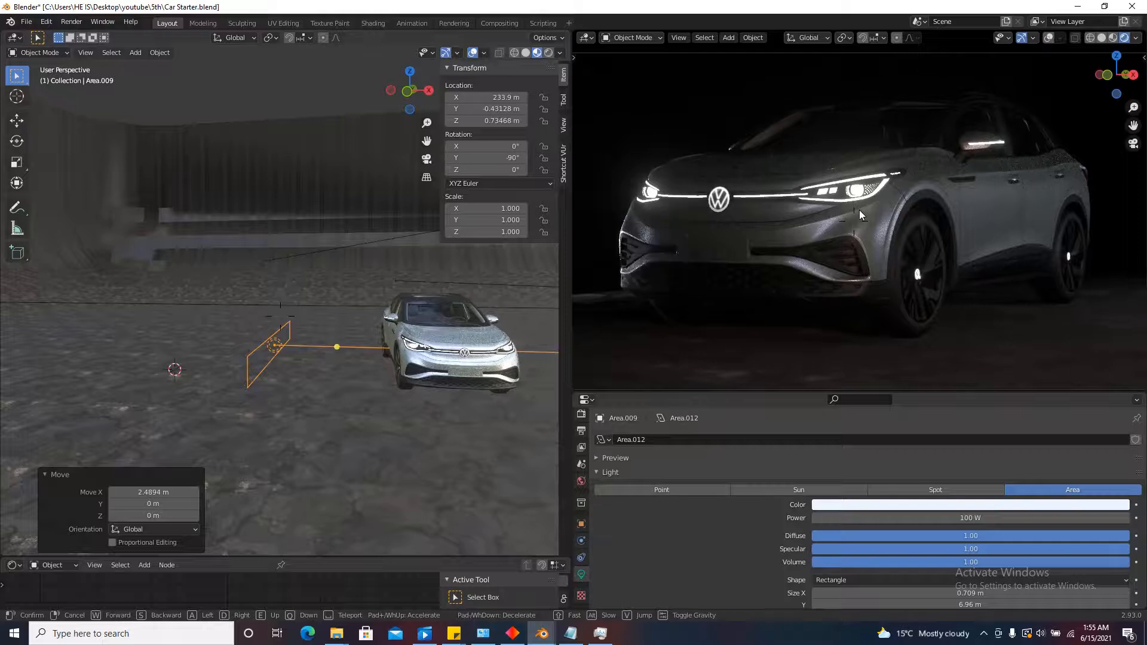
key("e")
key("q")
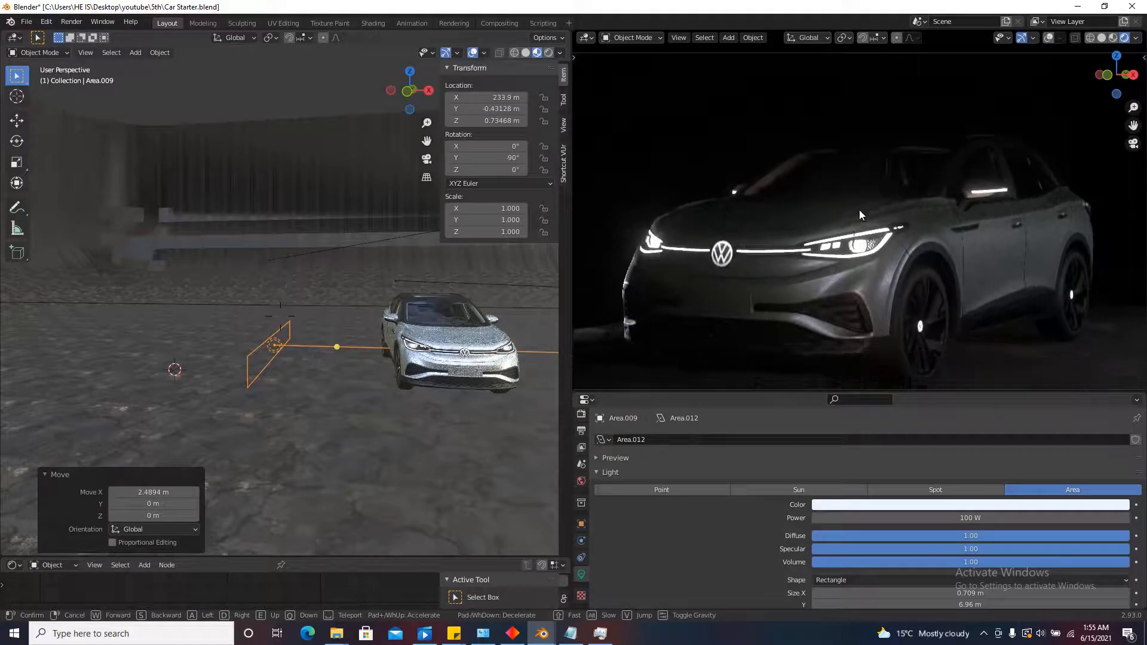
key("e")
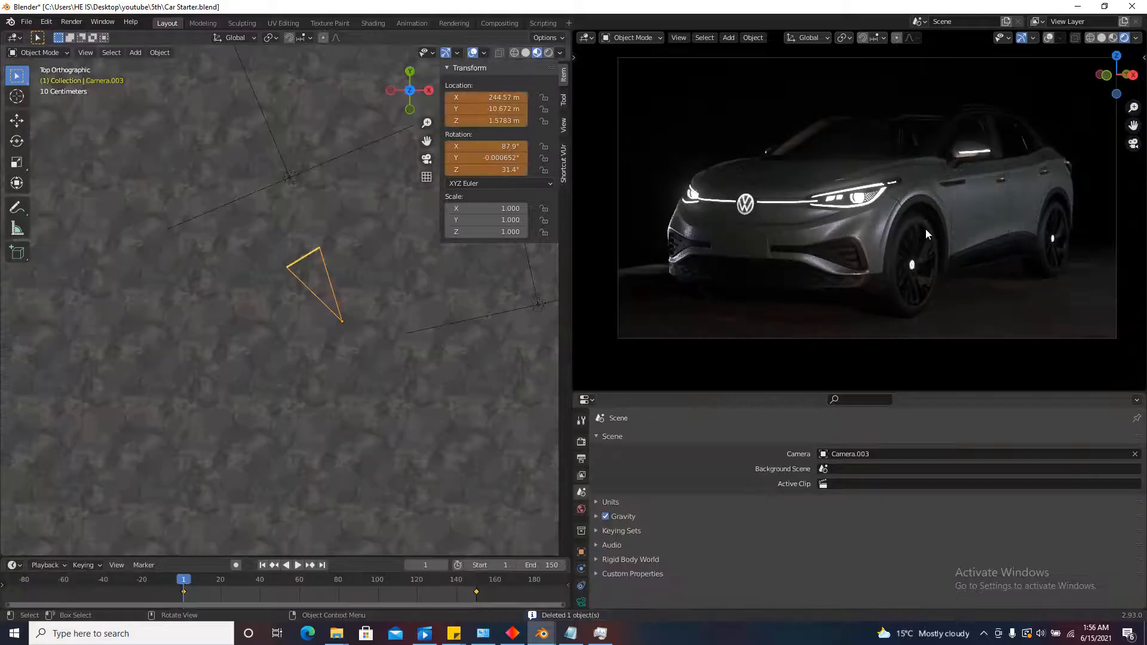
Walk the camera slightly back from the car and lower it to a height of about 1.14 m.
key("shift+grave")
key("q")
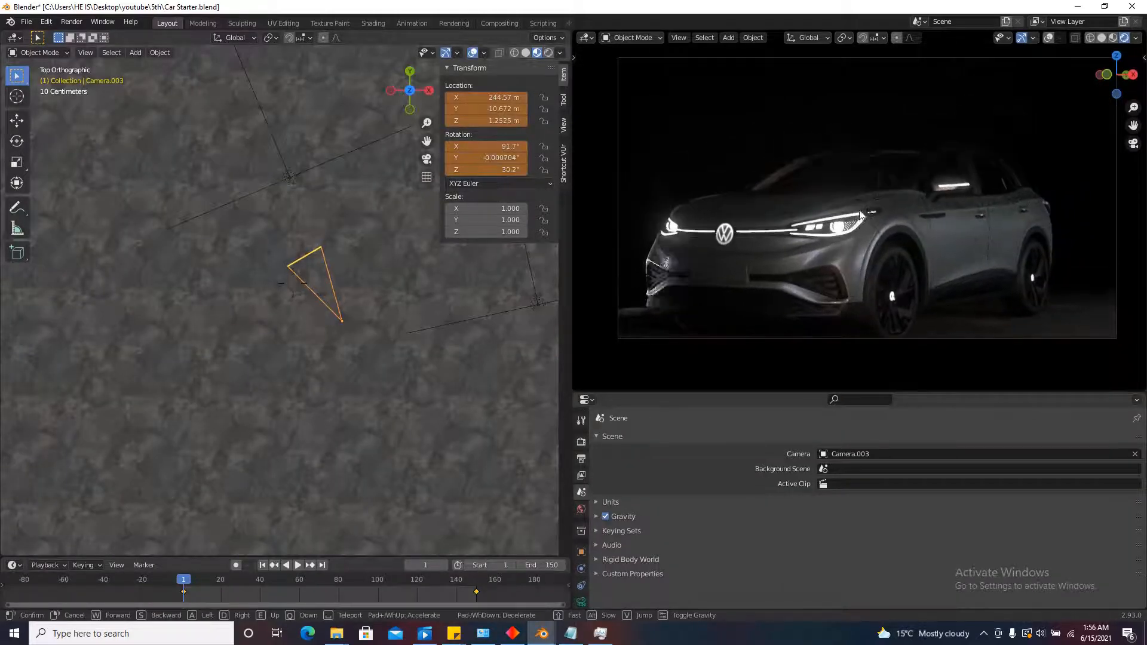
key("q")
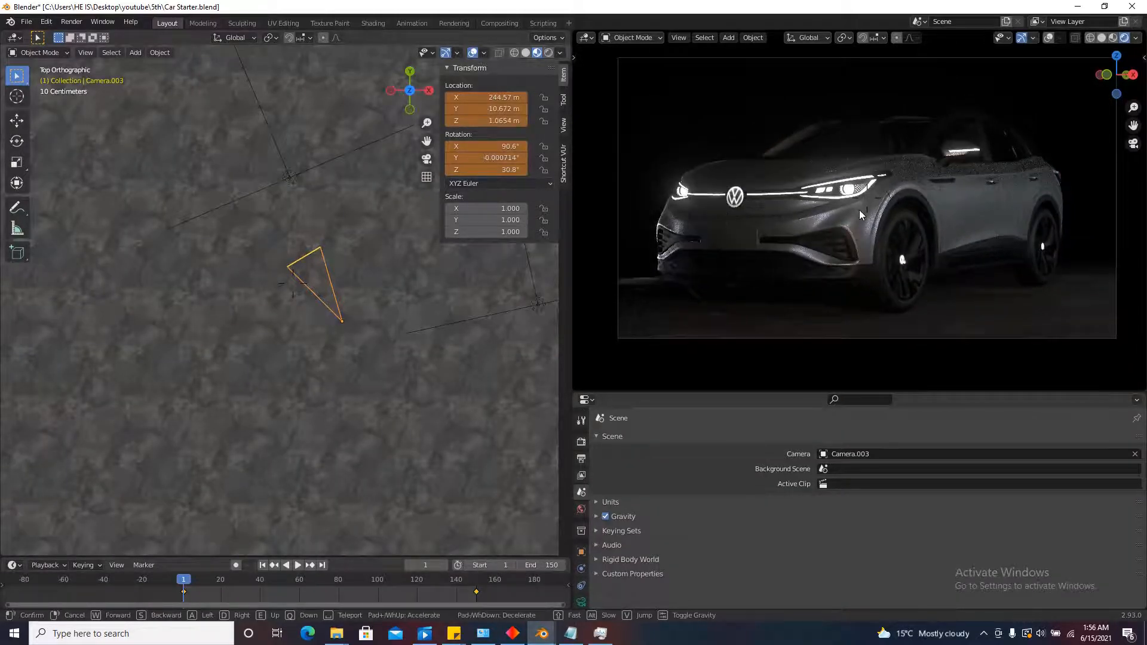
key("e")
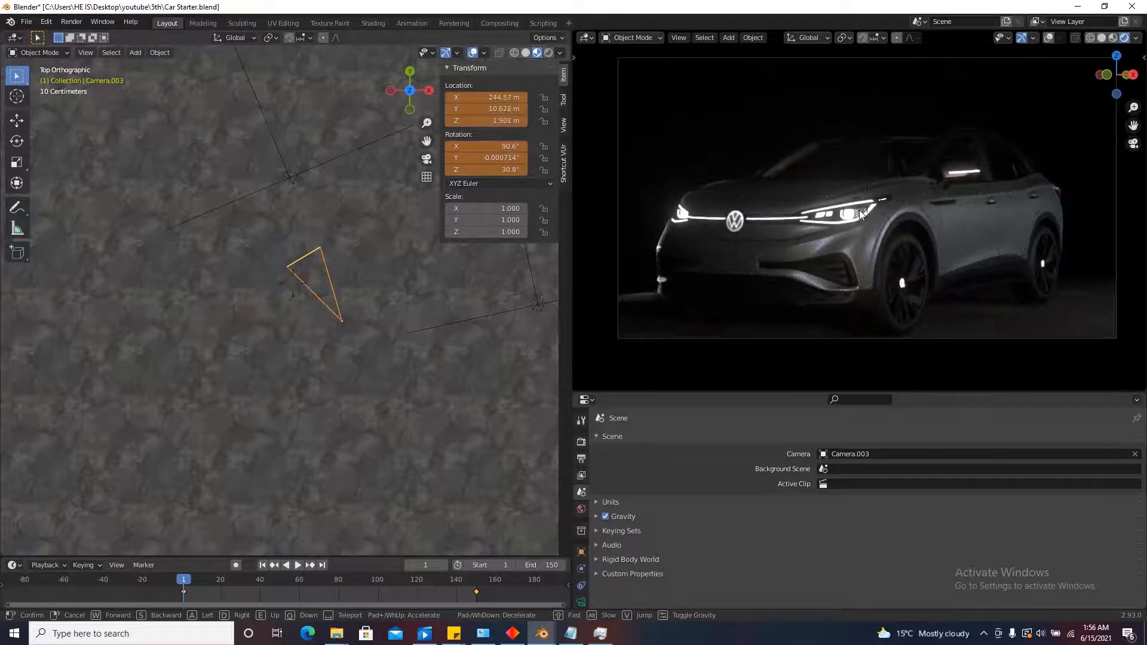
key("q")
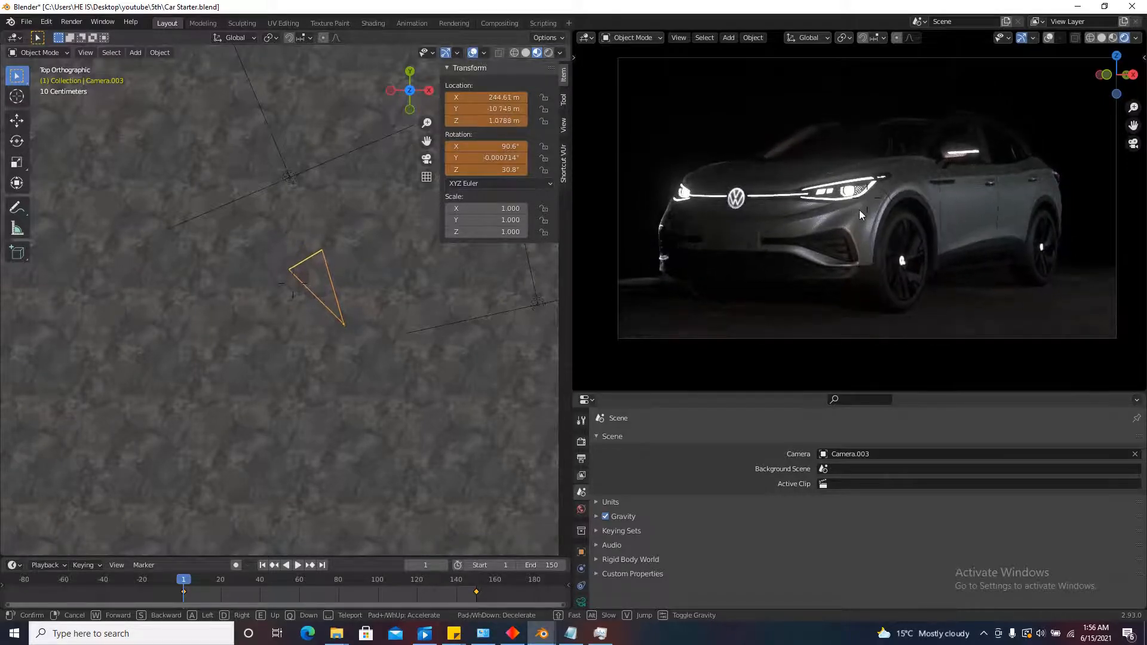
key("s")
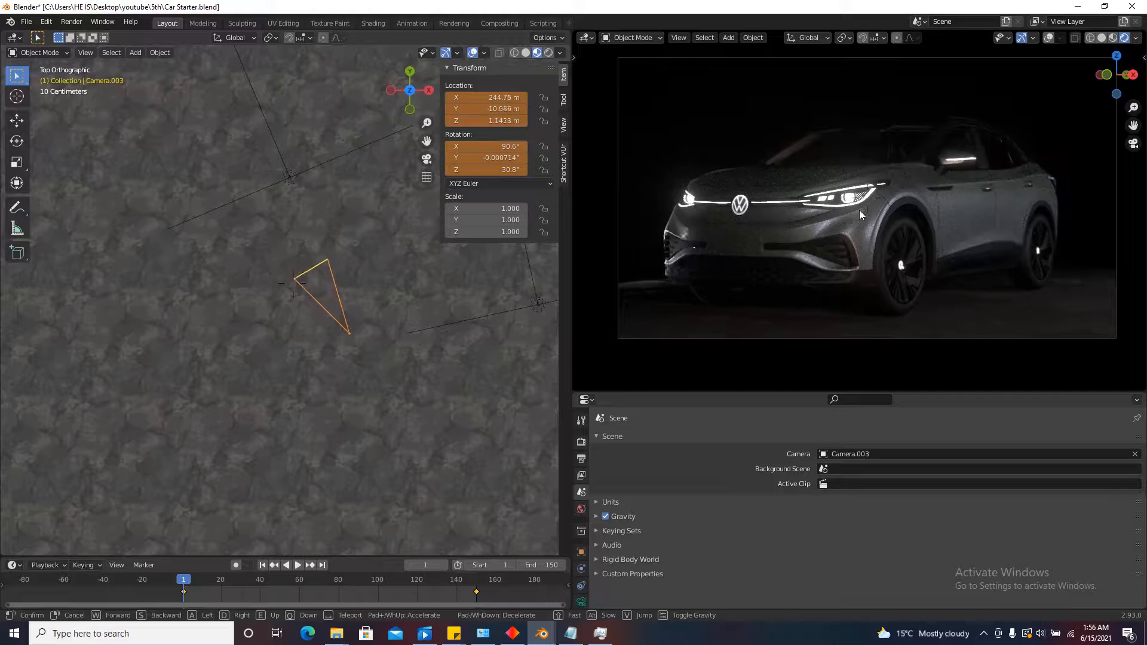
key("s")
left_click(859, 210)
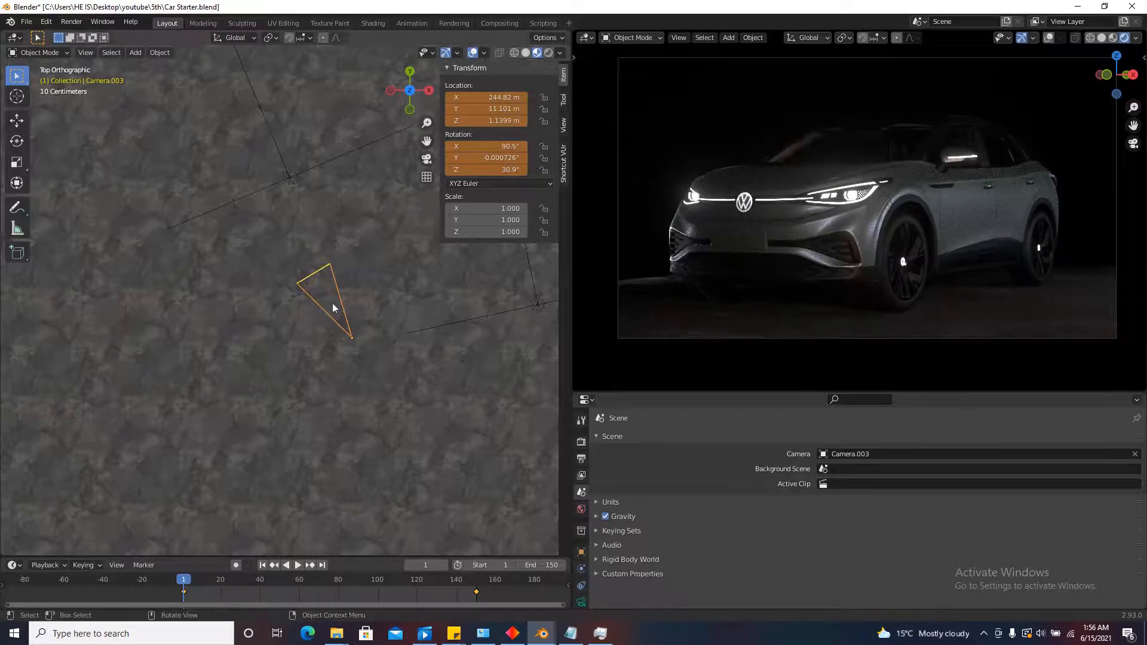
From the top view, move the 100 W side light about 0.69 m on X and 1.12 m on Y.
scroll(333, 308, "down", 8)
scroll(250, 232, "up", 6)
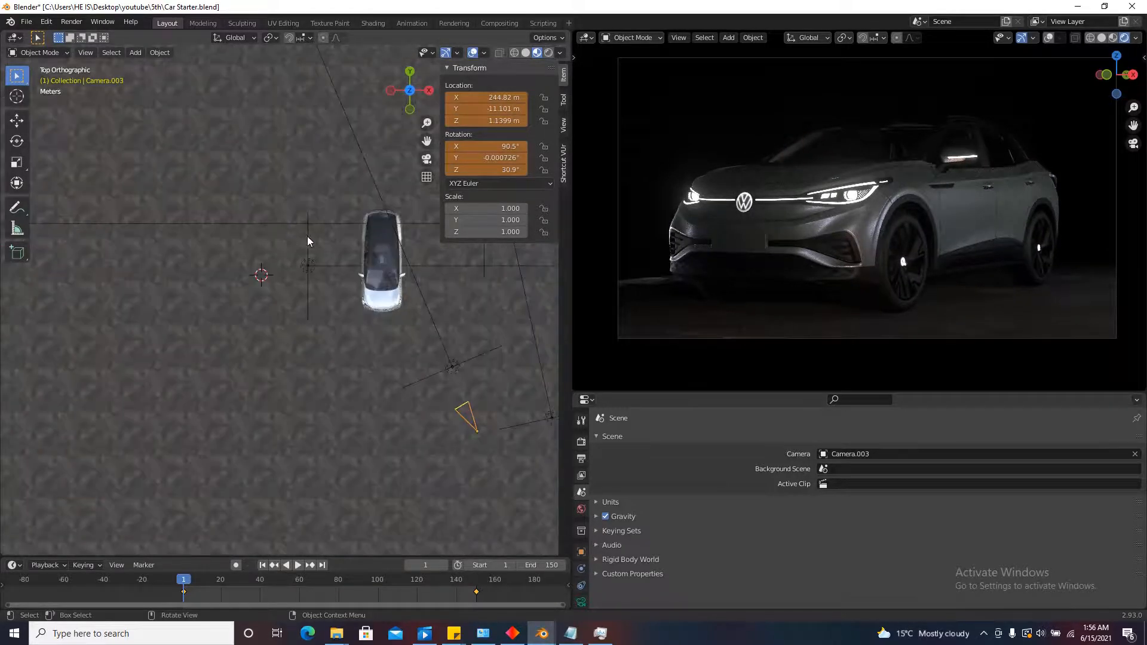
left_click(307, 276)
scroll(227, 307, "down", 5)
scroll(279, 298, "up", 7)
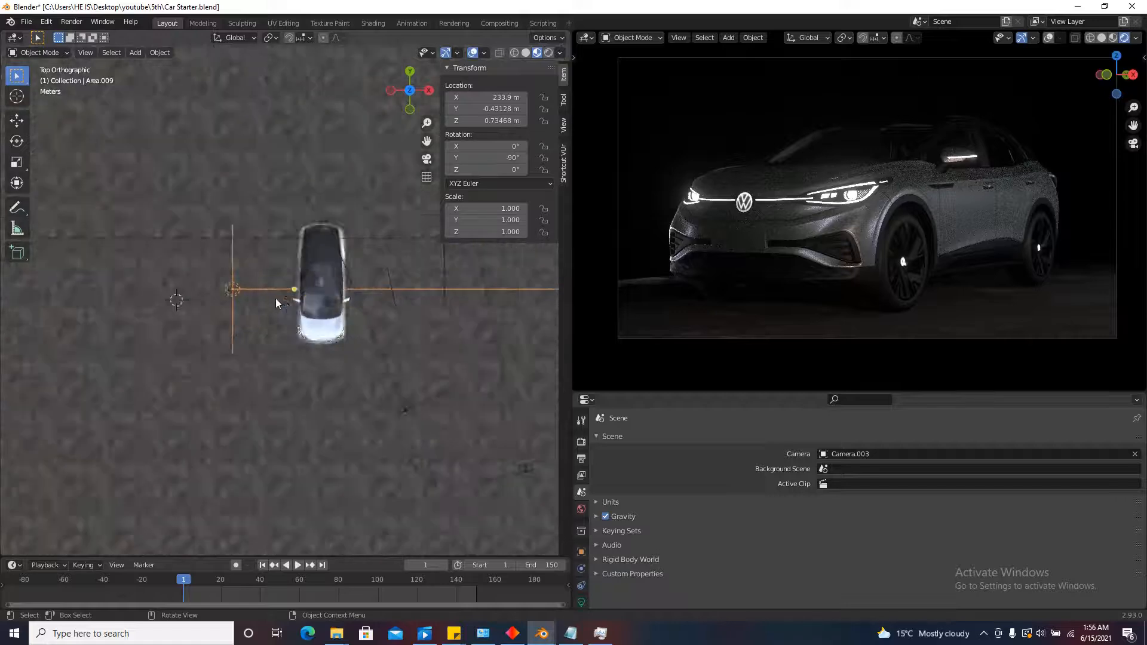
key("g")
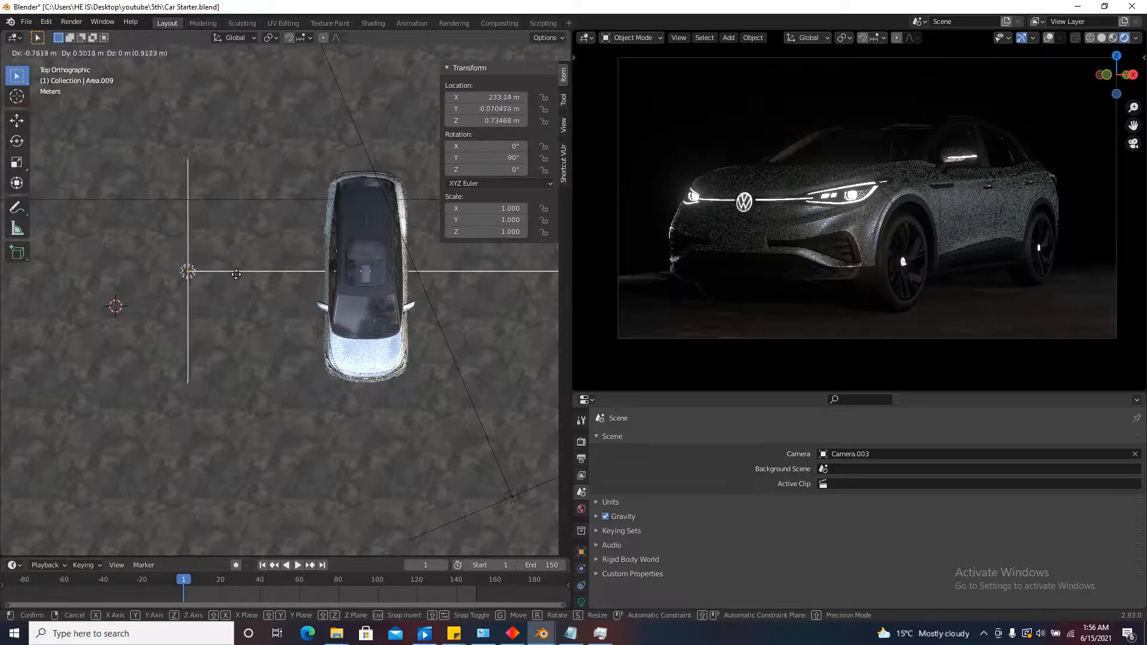
left_click(283, 255)
middle_click_drag(284, 256, 291, 333)
Raise the side light's power to about 346.1 W.
left_click(581, 602)
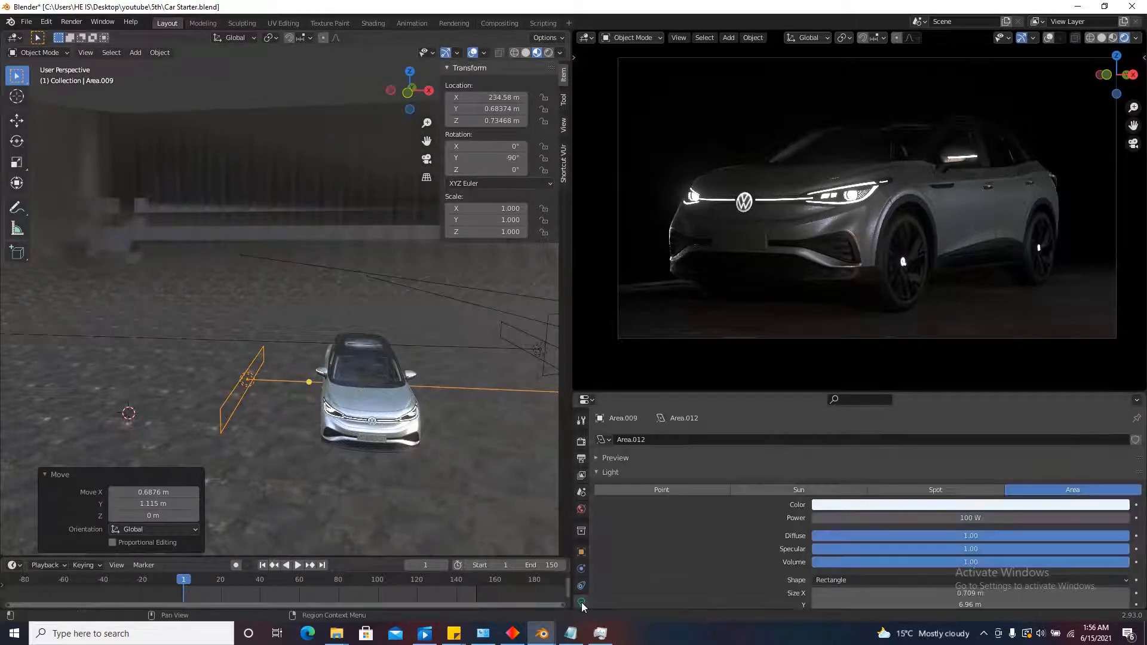
left_click_drag(35, 505, 39, 504)
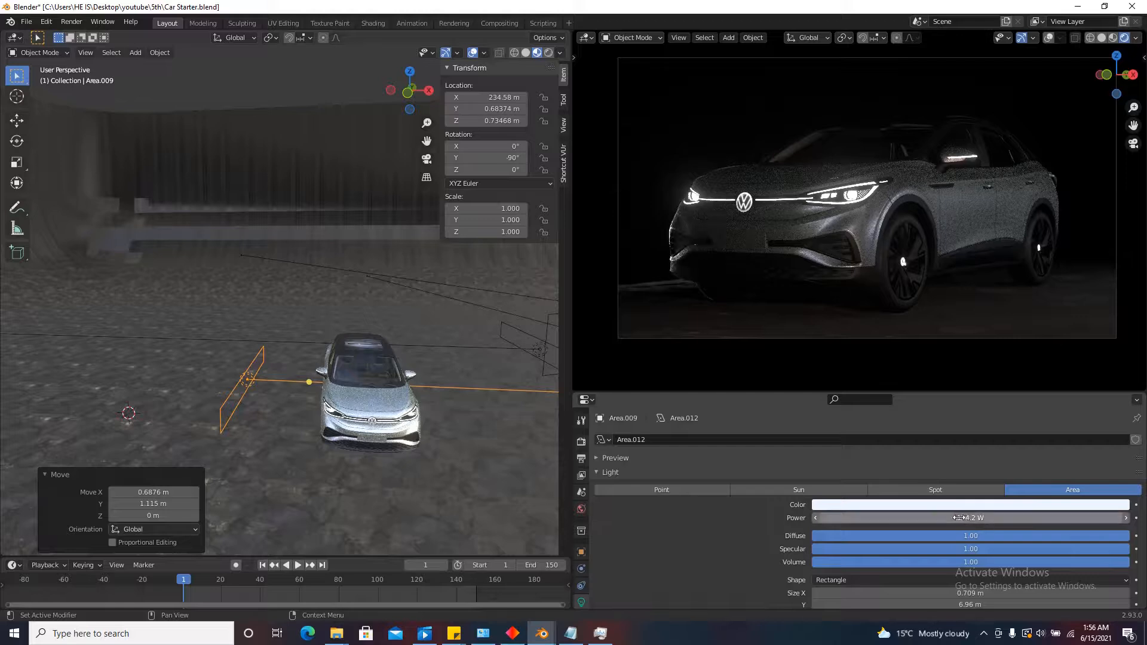
left_click_drag(962, 519, 261, 495)
left_click_drag(950, 518, 1016, 518)
Walk the camera slightly to the left so the car sits more centrally in the frame.
key("shift+grave")
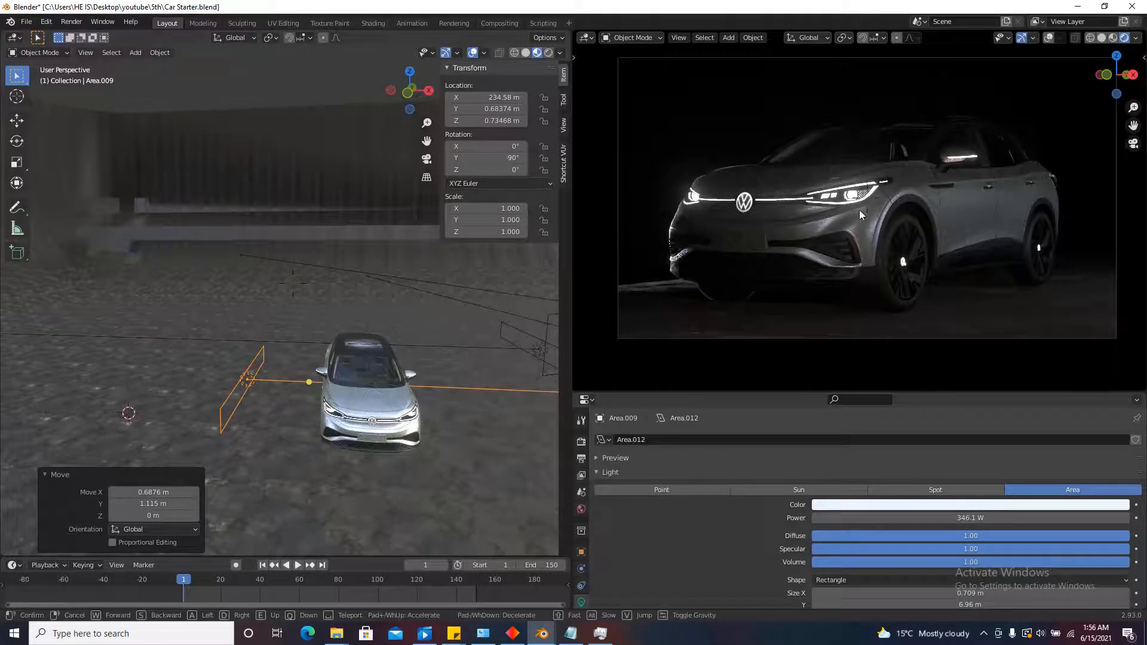
key("a")
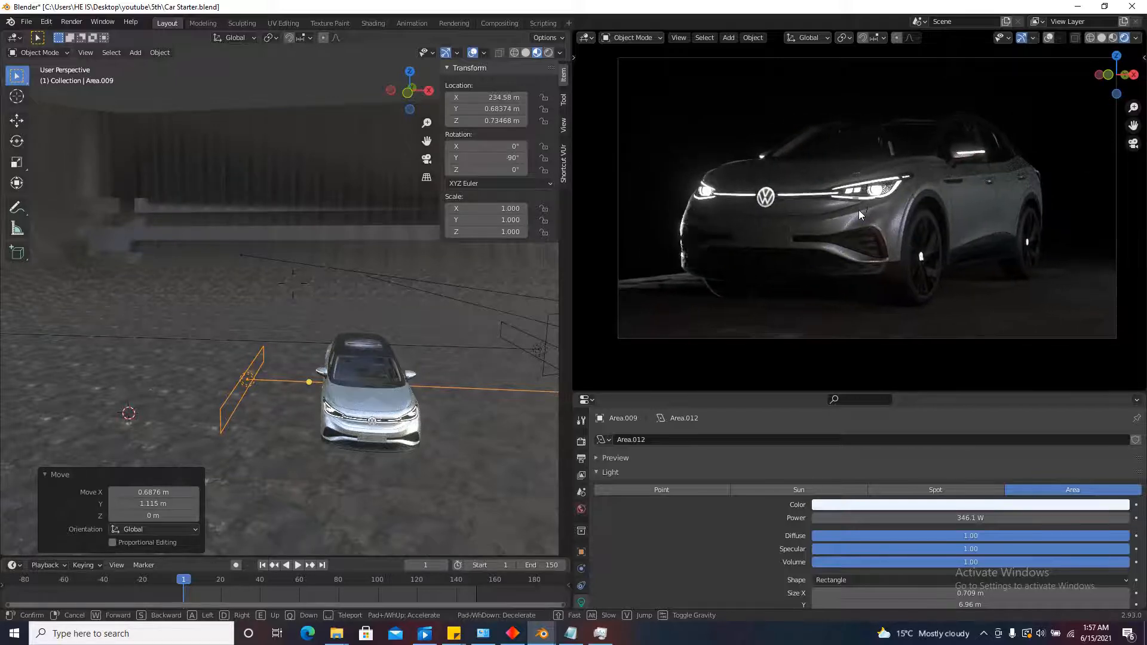
left_click(859, 210)
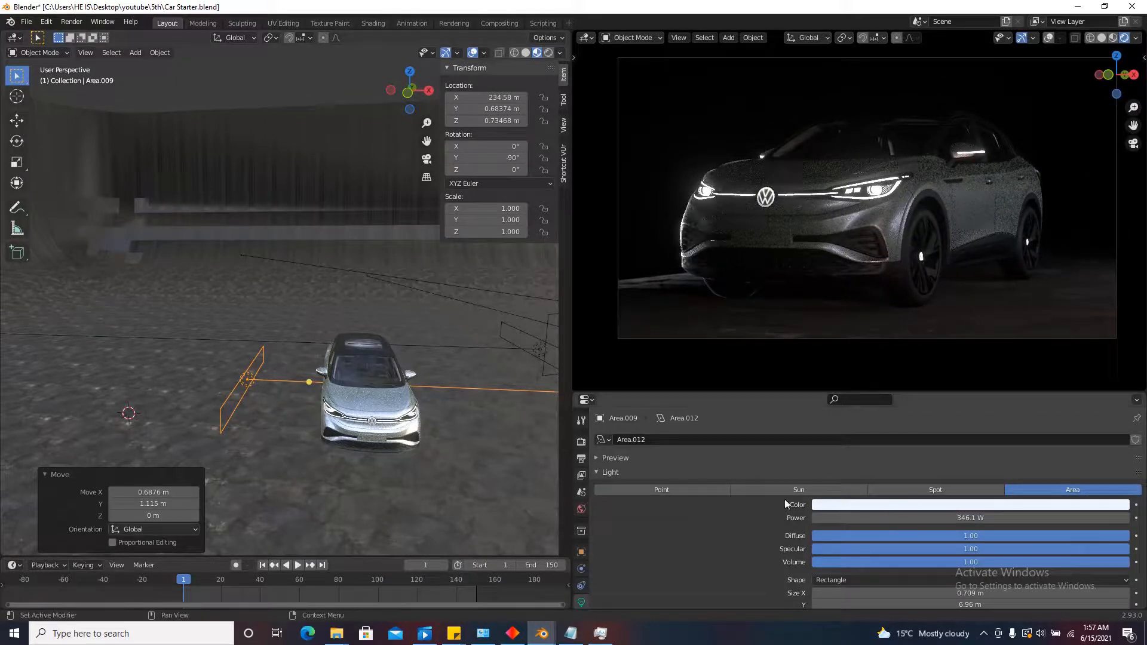
From the top view, move the side light about -0.72 m on X and 1.54 m on Y, towards the car's rear.
left_click(411, 72)
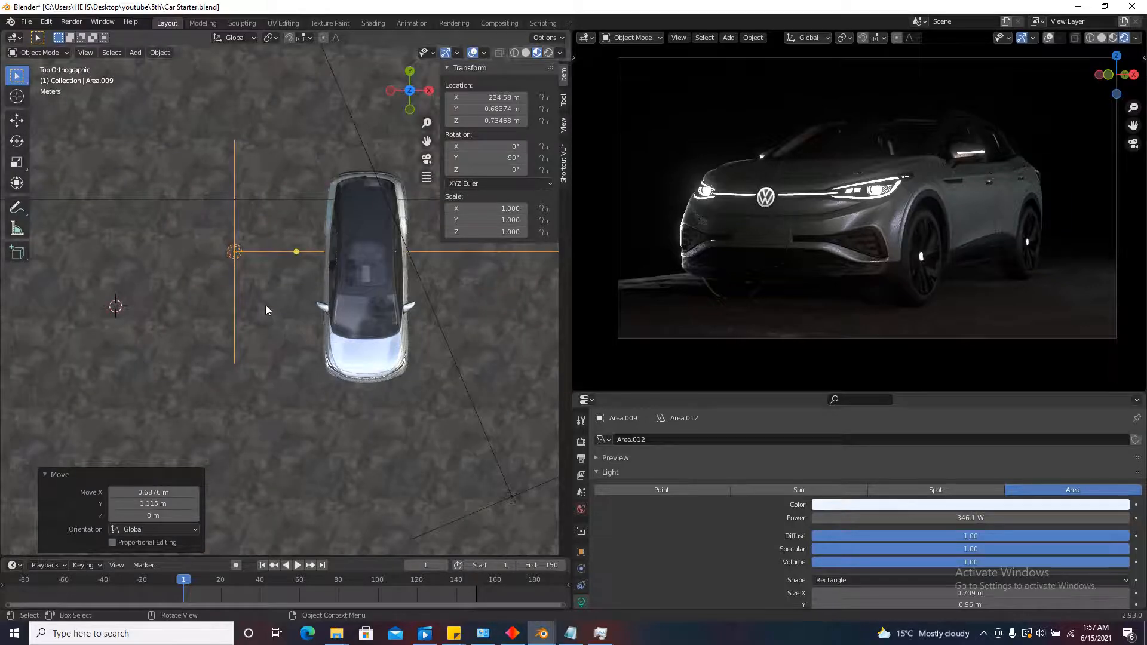
key("g")
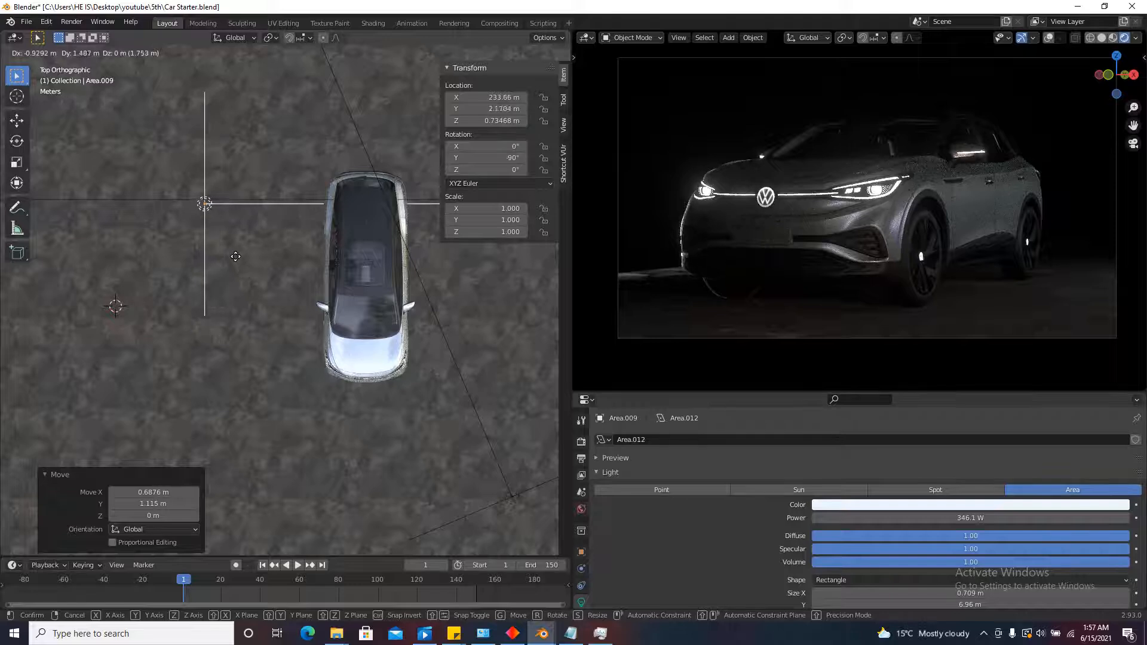
left_click(238, 274)
Add a new area light at the 3D cursor, beside the front of the fourth platform's car.
scroll(238, 275, "down", 5)
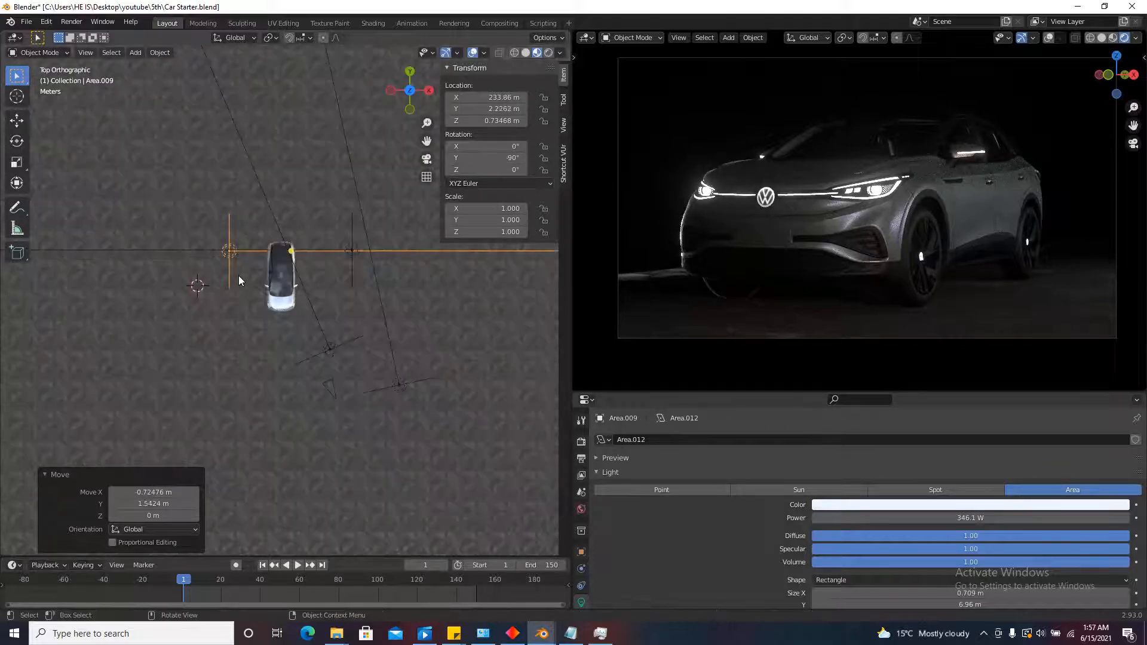
scroll(276, 286, "up", 4)
scroll(335, 330, "down", 6)
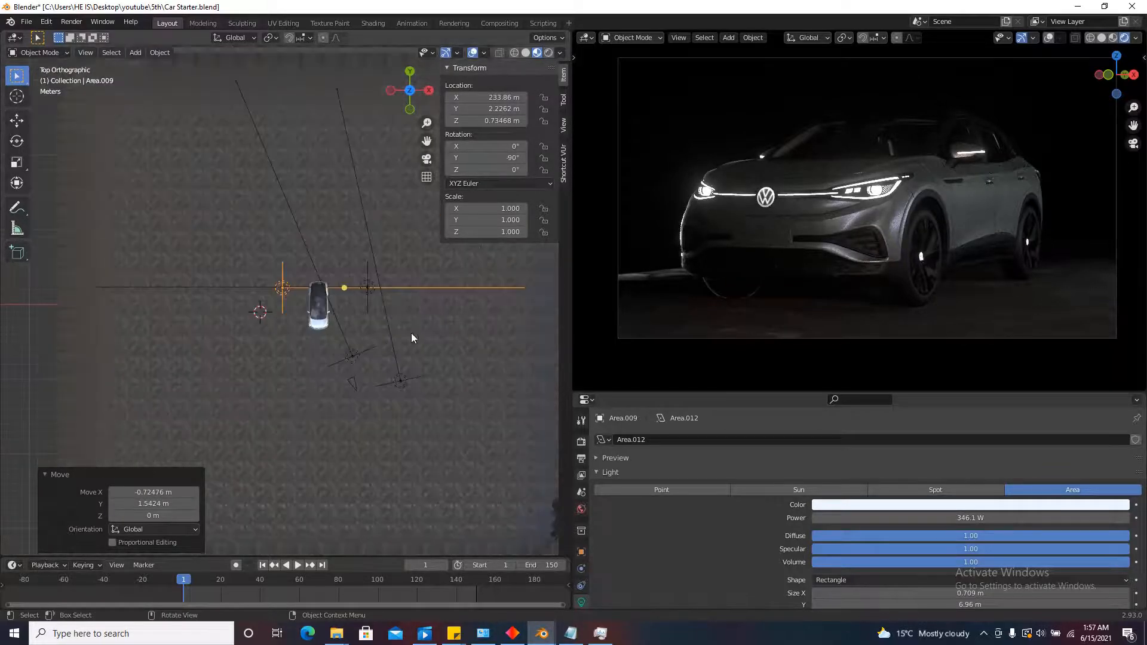
scroll(387, 324, "down", 4)
scroll(170, 302, "up", 3)
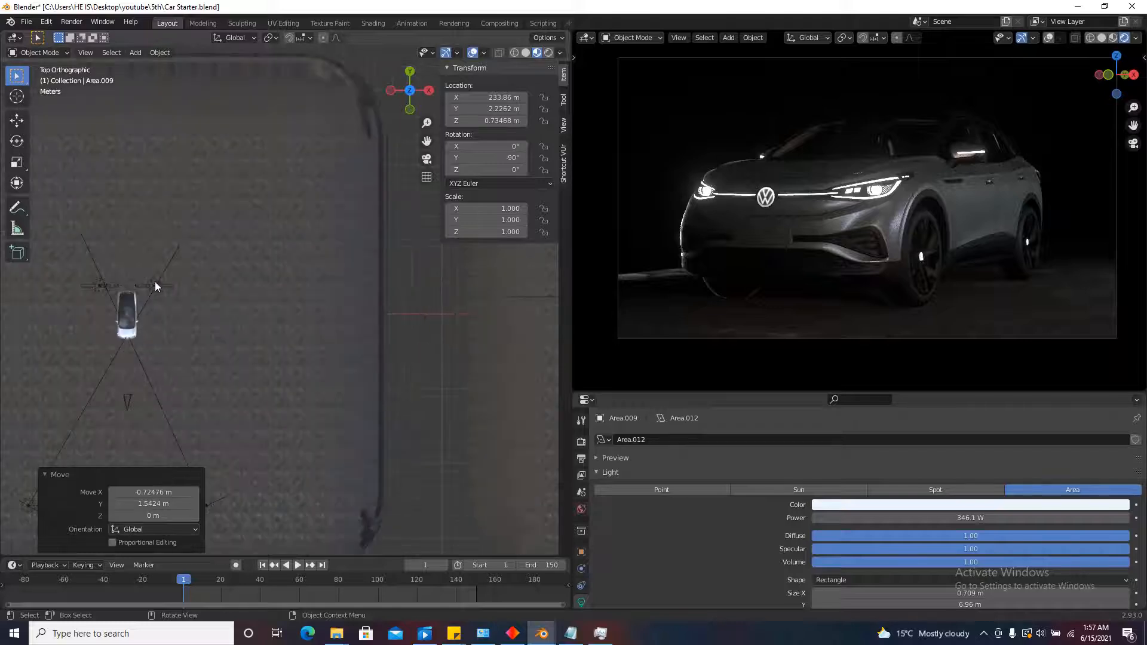
scroll(126, 287, "down", 3)
scroll(432, 309, "up", 8)
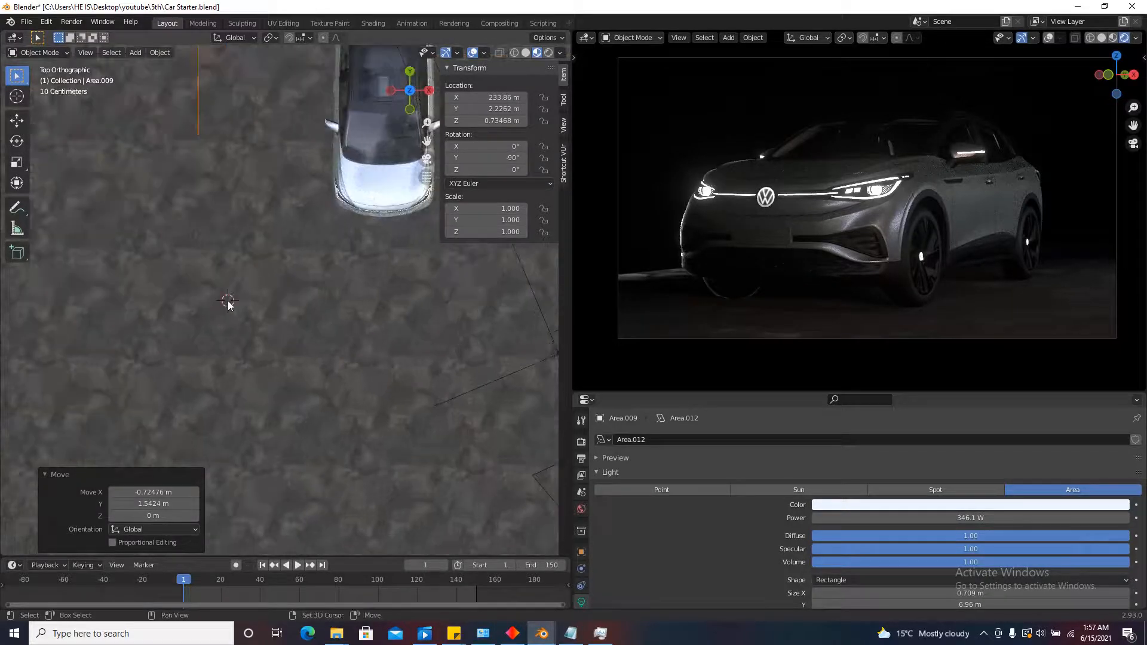
key("shift+a")
mouse_move(228, 300)
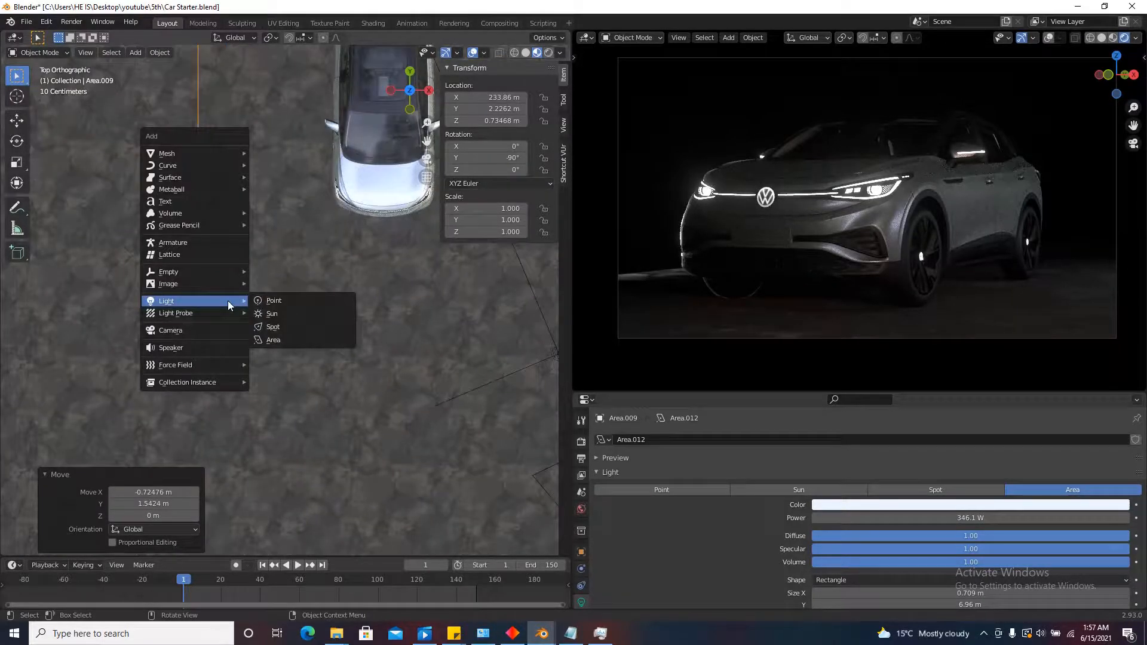
left_click(283, 339)
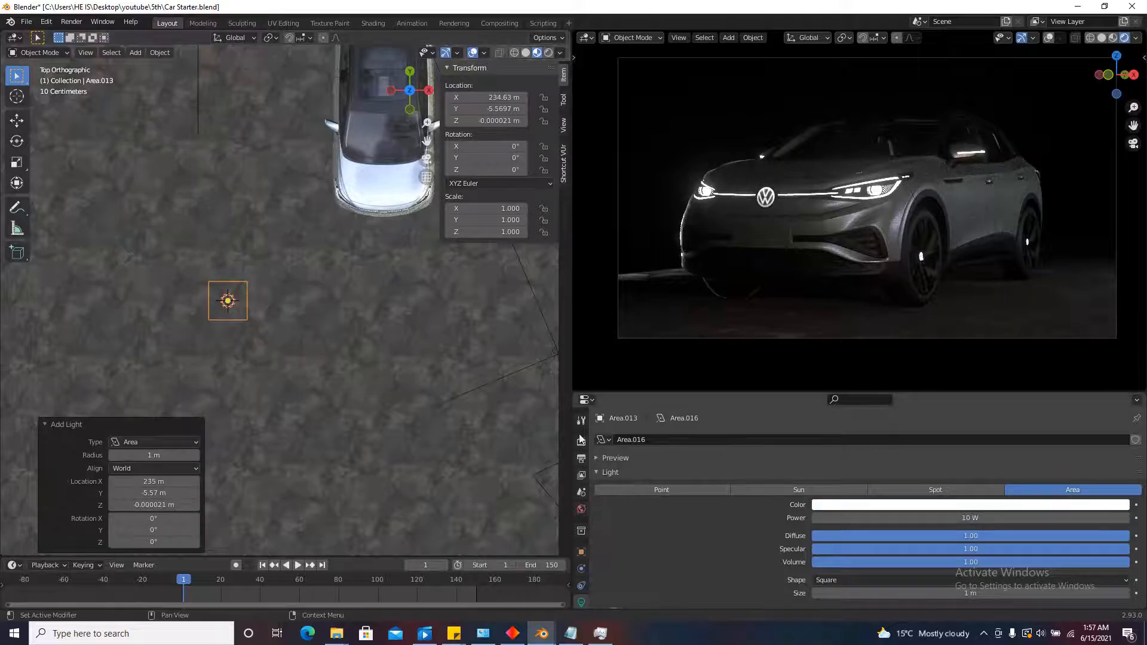
Change the new area light's shape to Rectangle and resize it to about 1.8 m by 0.158 m.
left_click(844, 579)
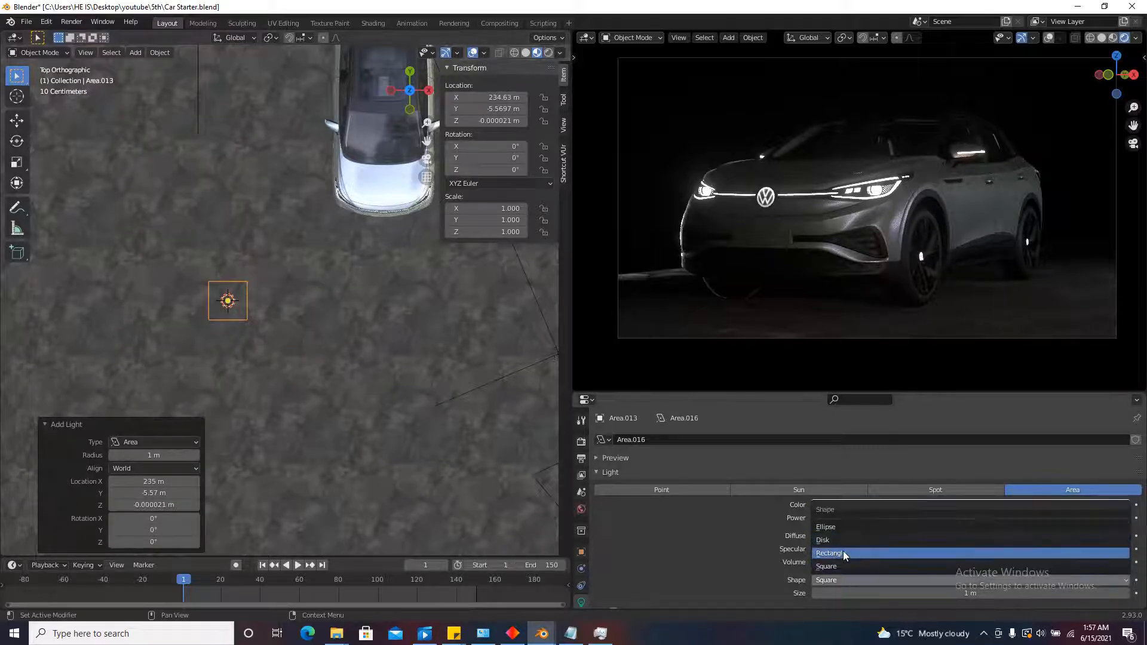
left_click(844, 552)
scroll(209, 308, "up", 3)
left_click_drag(230, 302, 281, 358)
Move the rectangular light about 3.23 m on X and 1.13 m on Y, just in front of the car.
scroll(282, 359, "down", 4)
key("g")
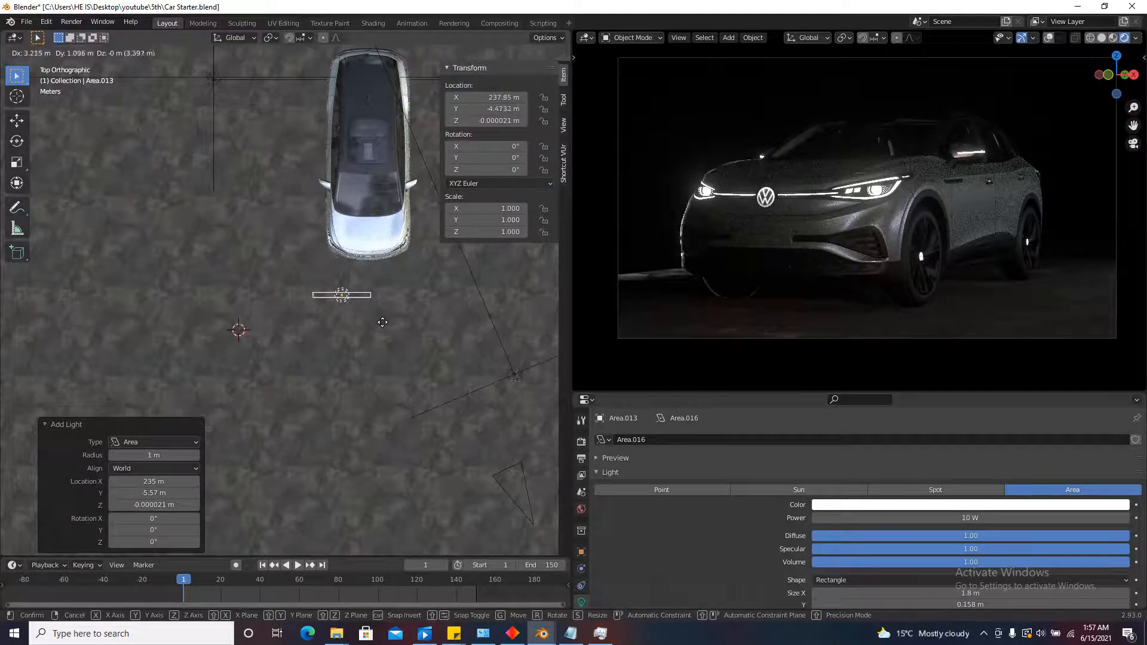
left_click(382, 322)
Raise the rectangular light about 3.33 m on Z, above the floor in front of the car.
middle_click_drag(382, 322, 298, 399)
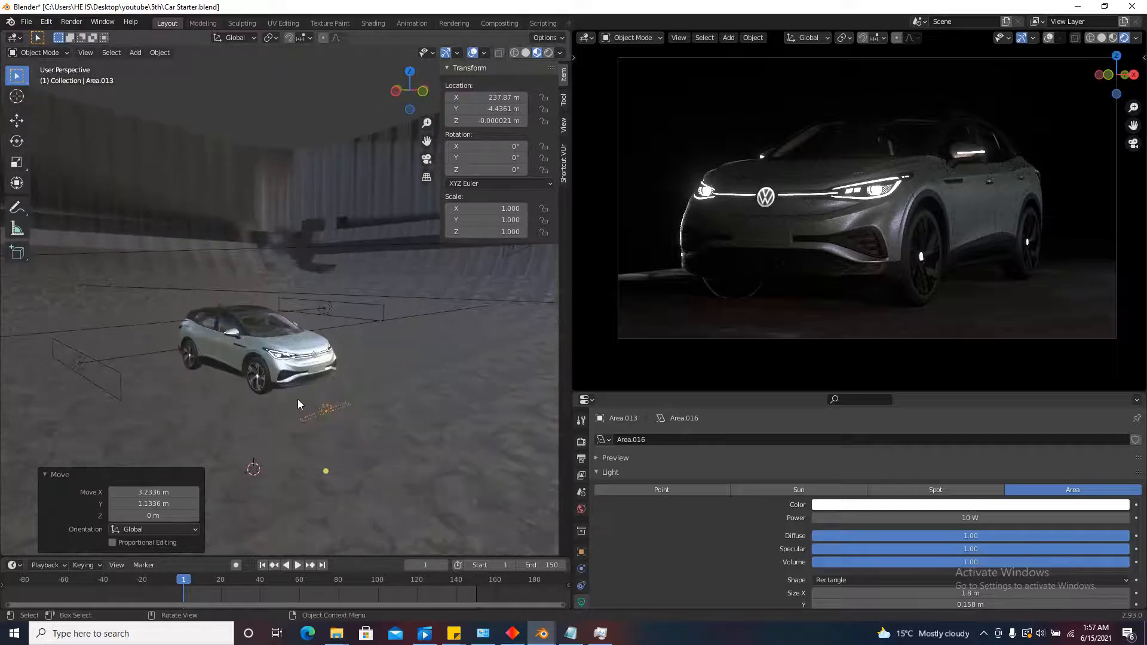
key("g")
key("z")
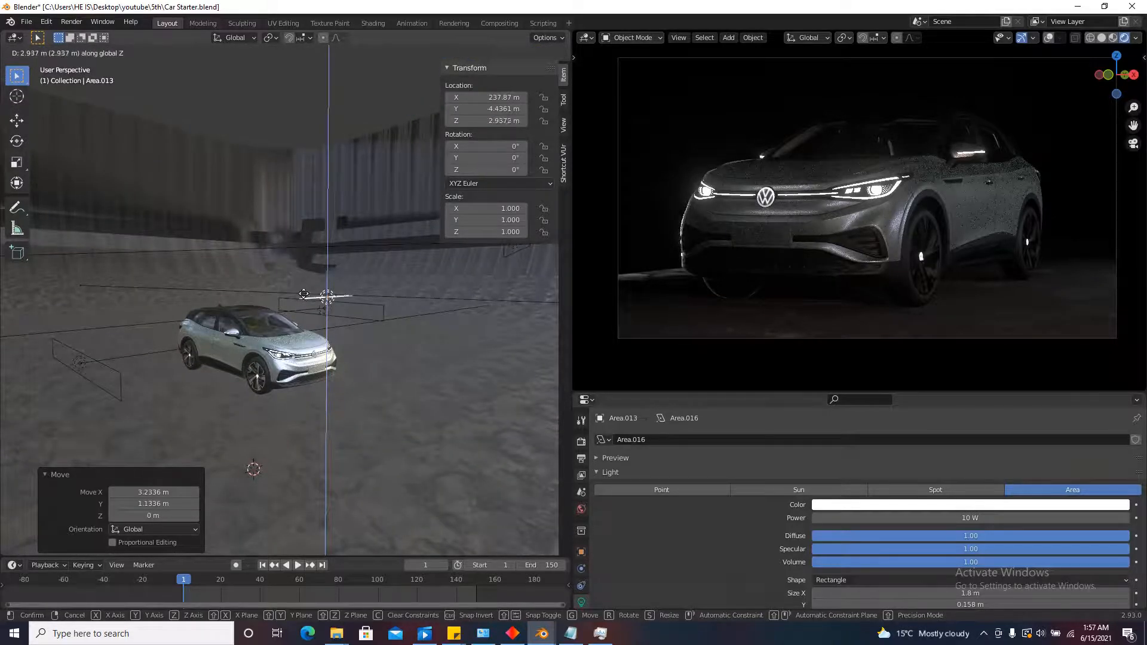
left_click(305, 277)
From the top view, move the rectangular light about 0.86 m on X and -5.65 m on Y, away from the car.
left_click(411, 73)
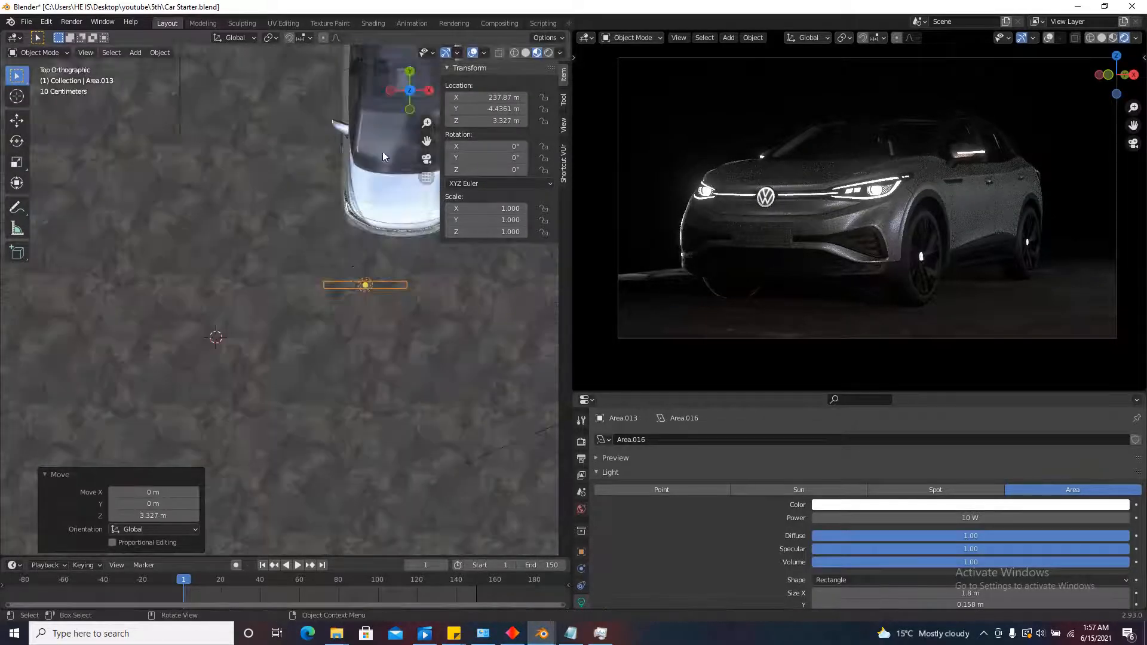
scroll(382, 152, "down", 8)
key("g")
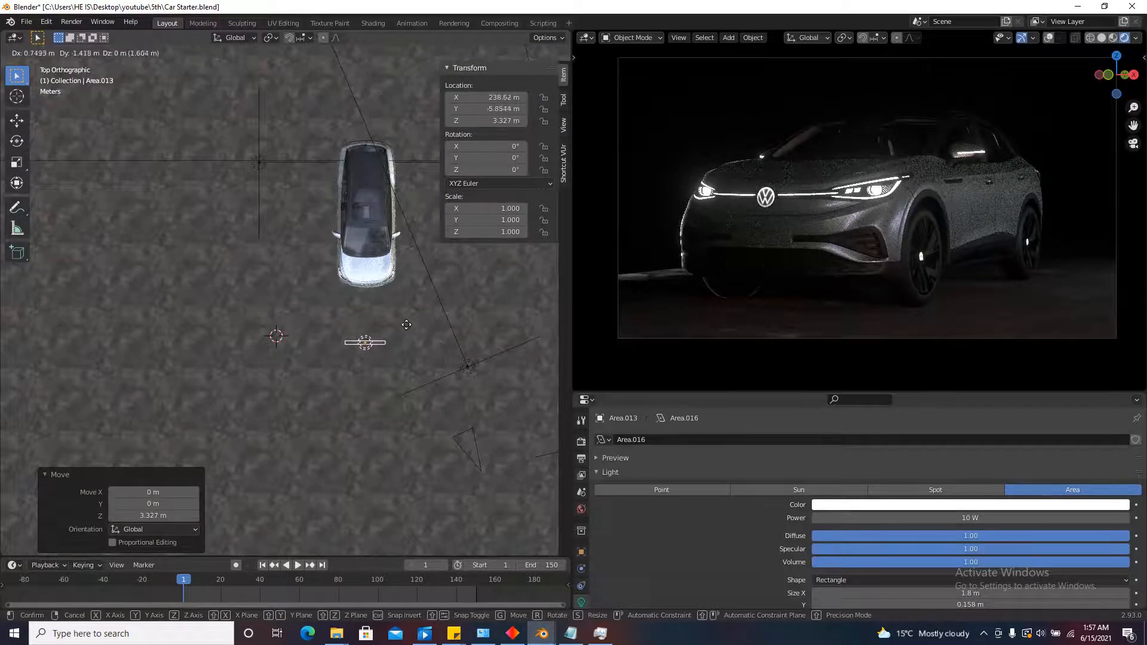
left_click(408, 419)
Set the rectangular light's power to 40 W.
double_click(992, 518)
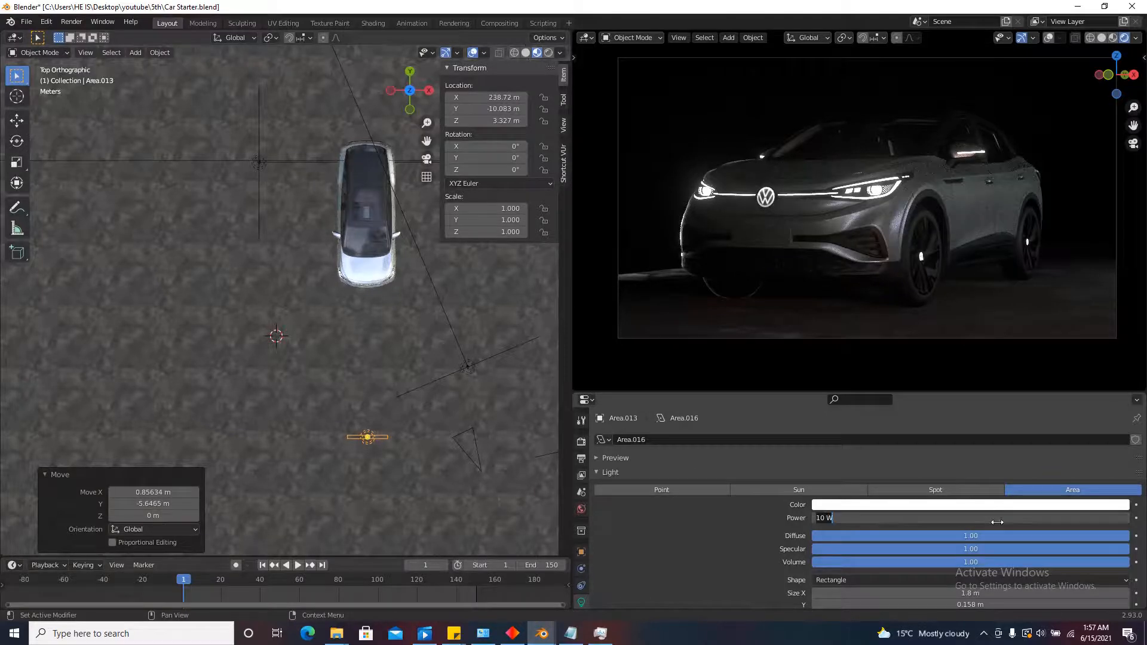
type("40")
key("Return")
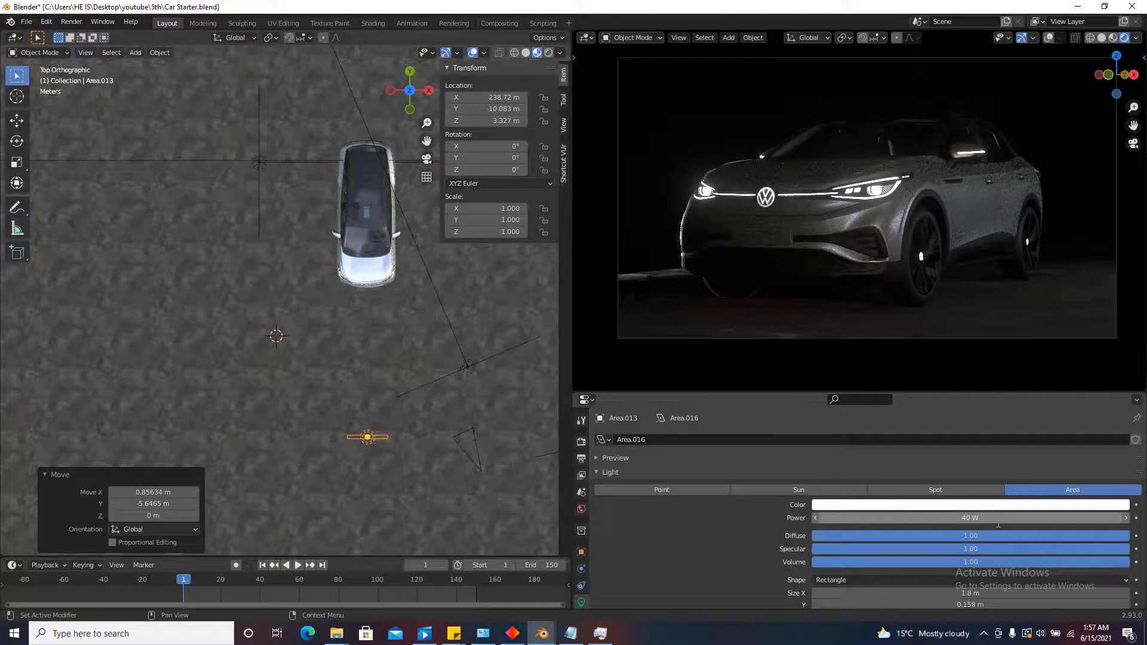
Move the rectangular light back towards the car, about 3.07 m on Y and a further 0.3 m on Y.
scroll(369, 423, "up", 2)
key("g")
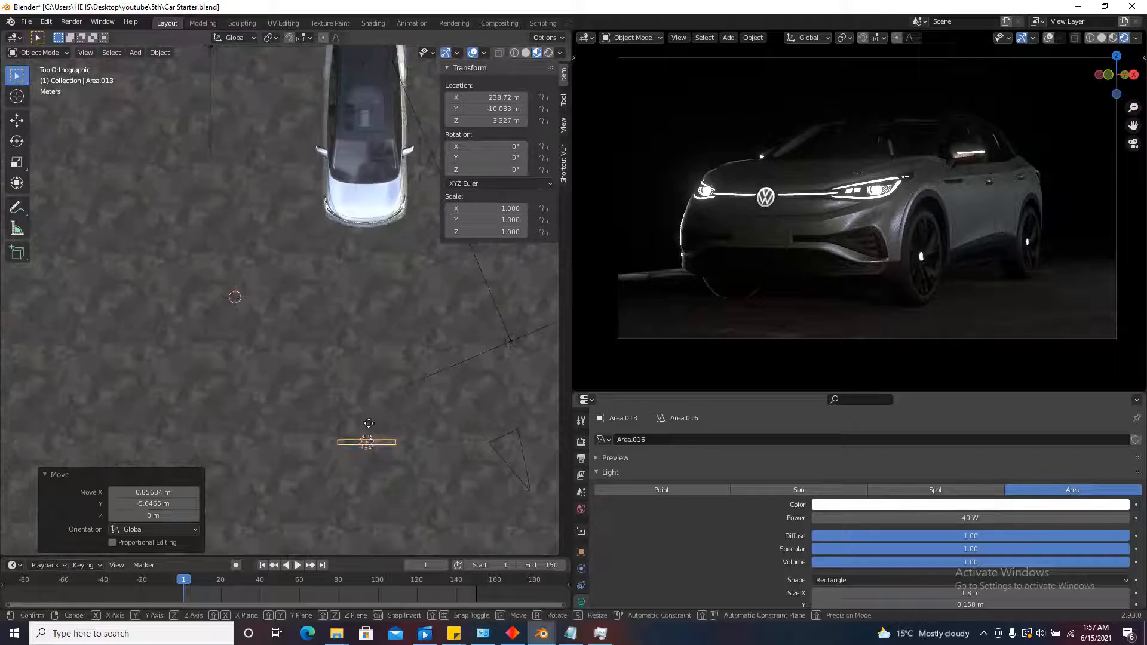
left_click(369, 325)
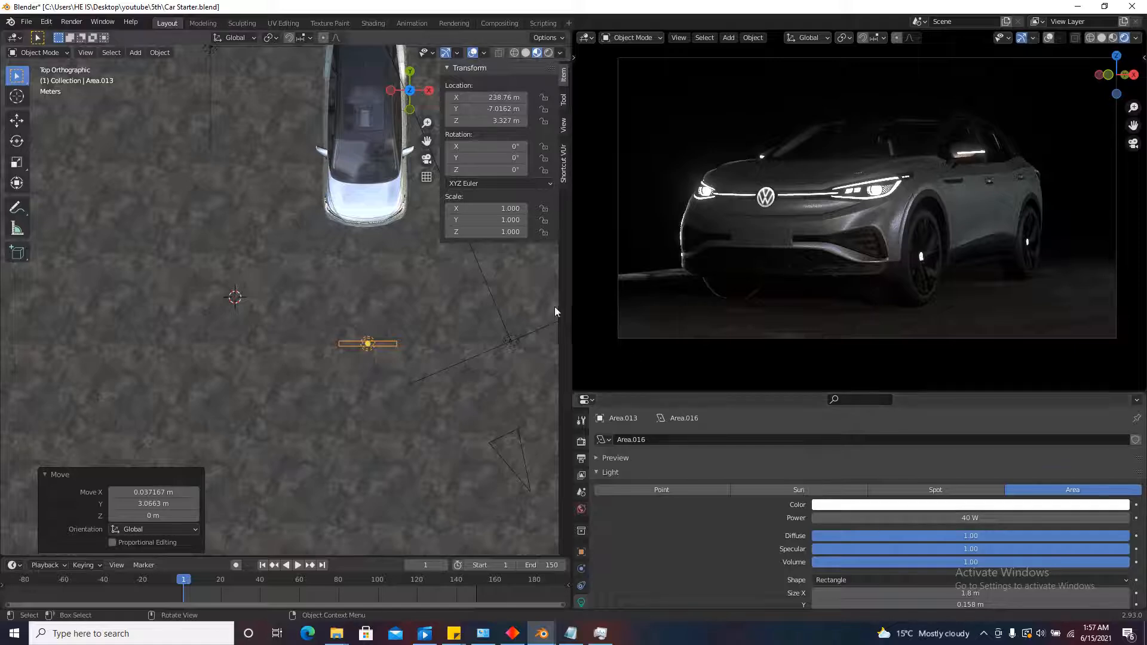
key("g")
left_click(430, 335)
scroll(424, 423, "down", 3)
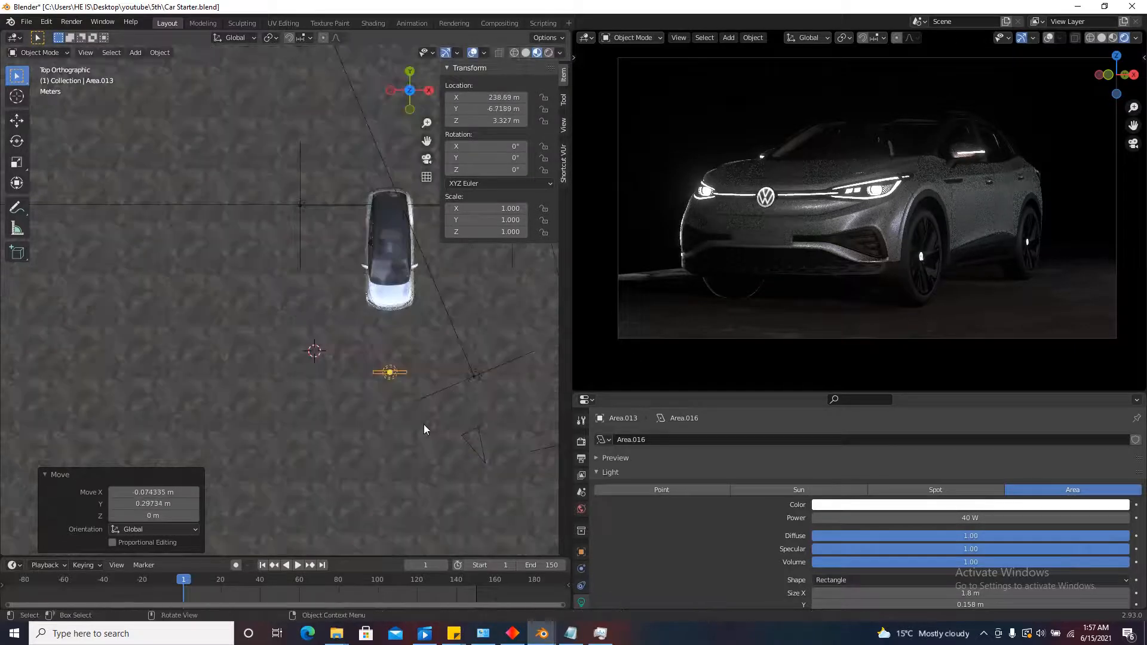
Move the rectangular light about -3.2 m along Y, farther in front of the car.
scroll(414, 338, "up", 3)
key("g")
key("y")
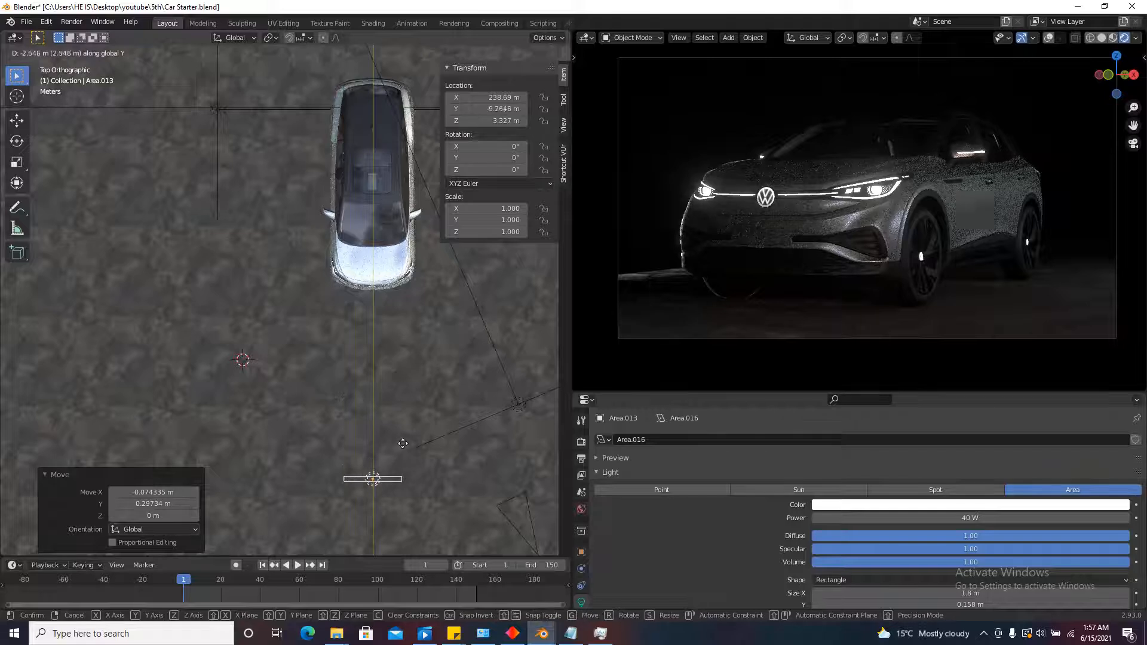
left_click(402, 464)
Make five linked duplicates of the rectangular light along Y towards the car, spaced about 0.76 to 0.89 m apart.
key("alt+d")
key("y")
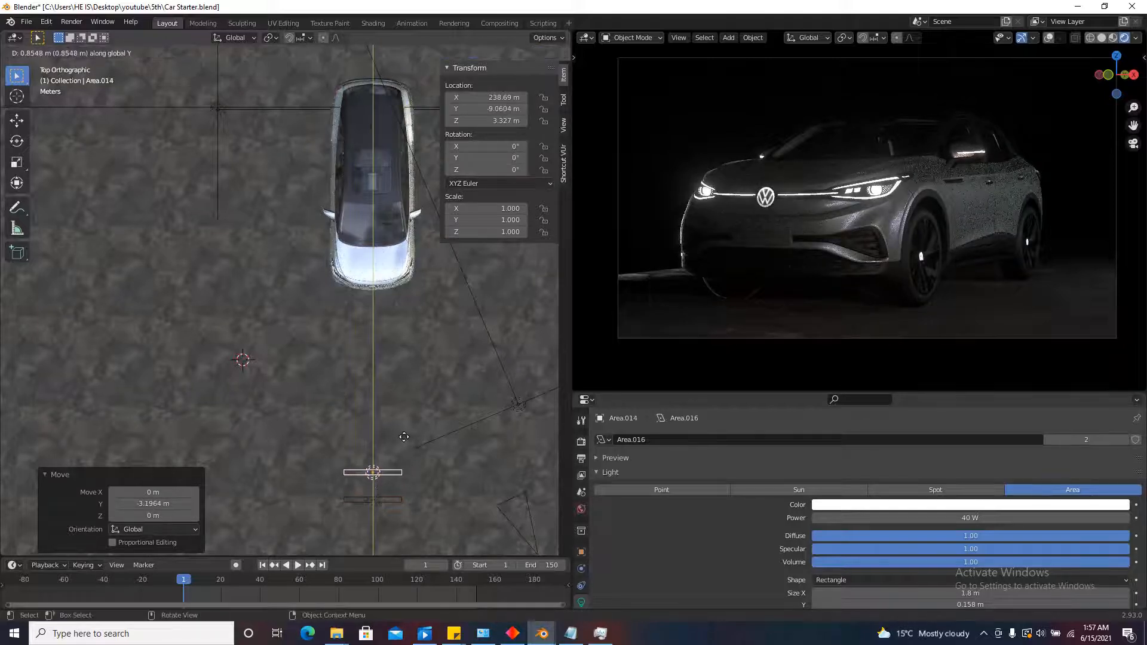
left_click(405, 459)
key("alt+d")
key("y")
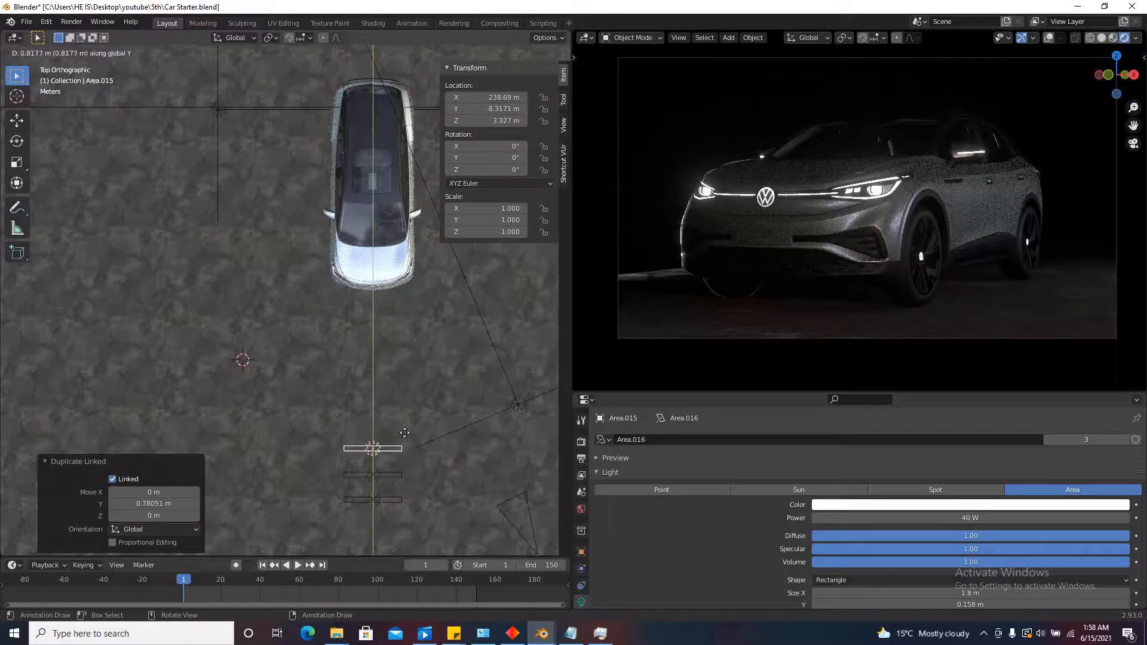
left_click(413, 446)
key("alt+d")
key("y")
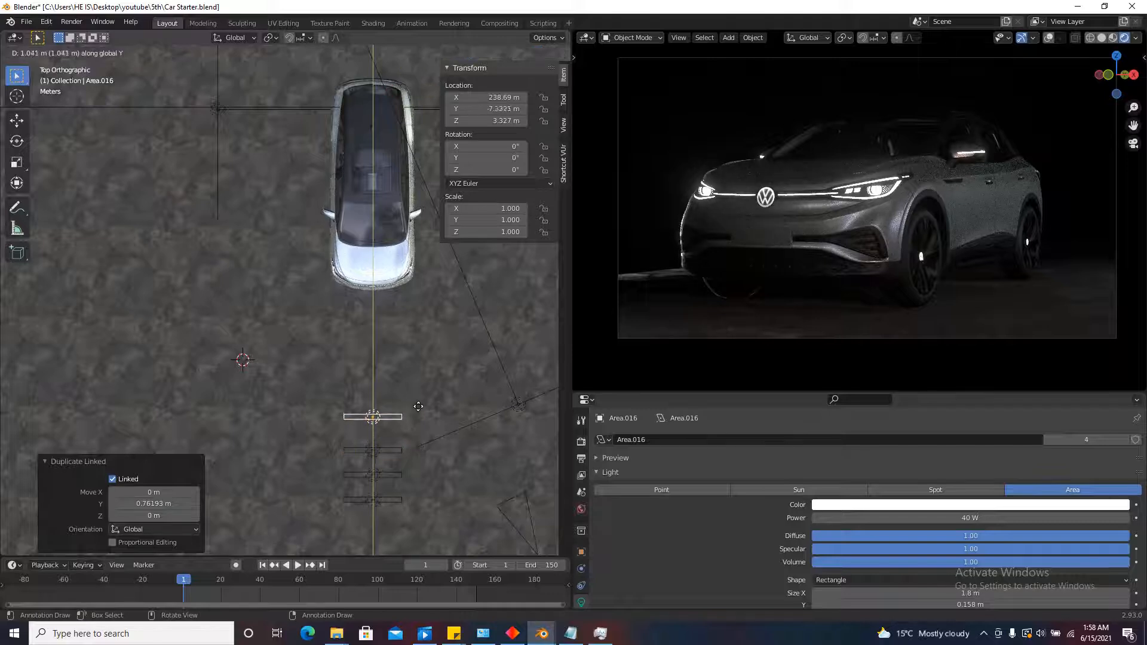
left_click(419, 412)
key("alt+d")
key("y")
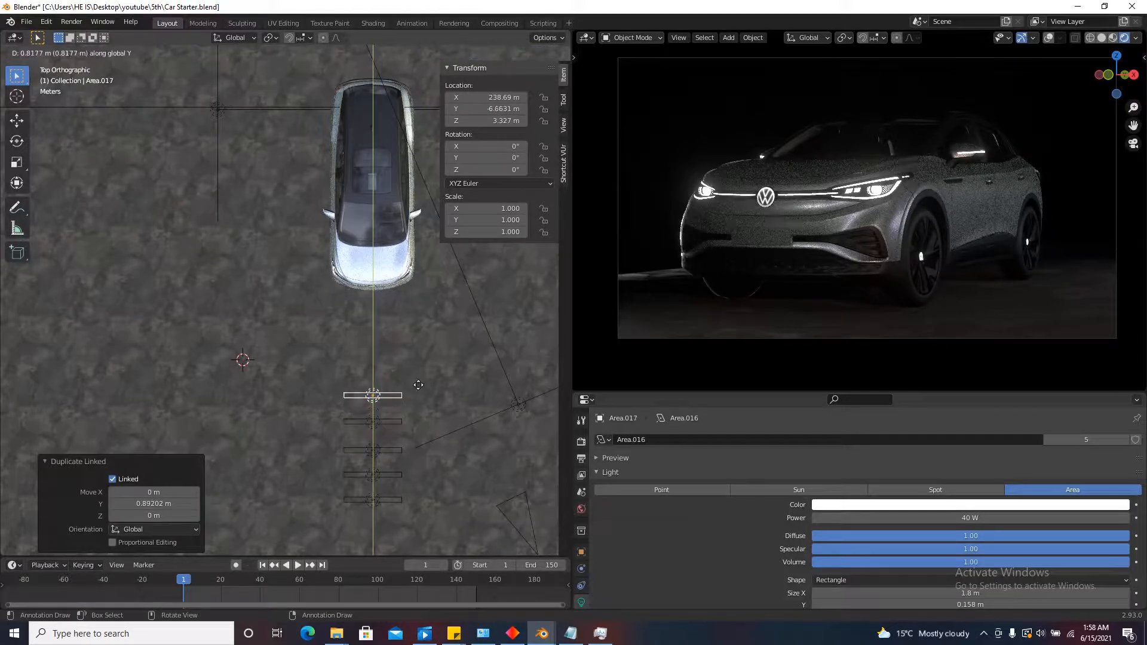
left_click(418, 384)
key("alt+d")
key("y")
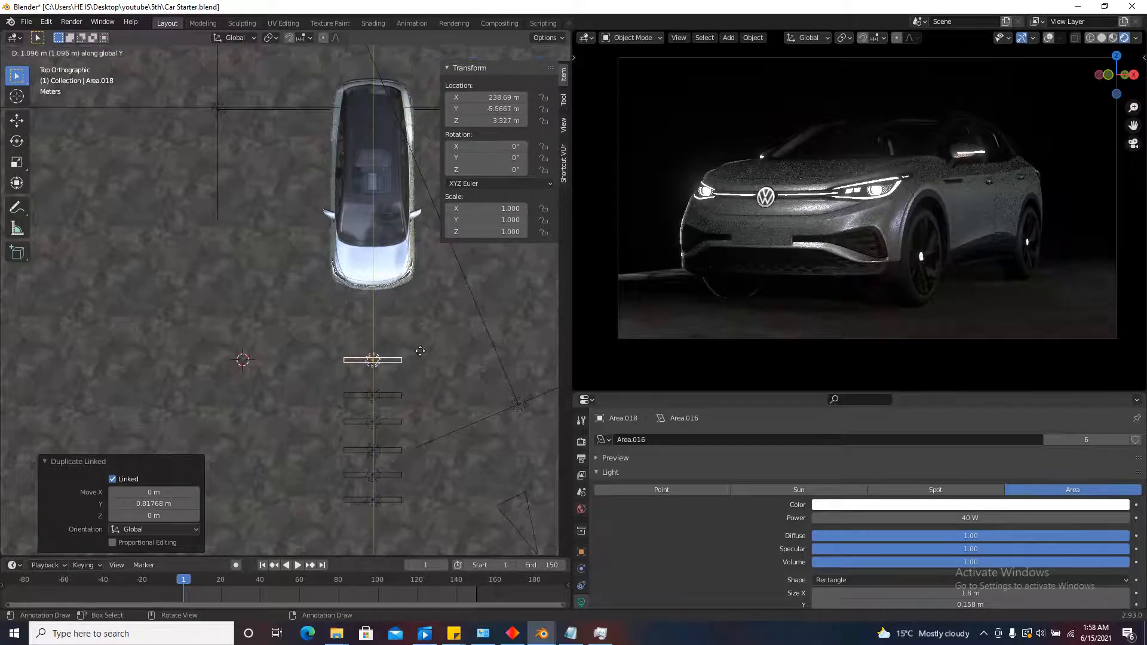
left_click(420, 355)
Parent the five duplicated lights to the original light farthest from the car, using the Object type with Keep Transform.
scroll(427, 341, "down", 2)
scroll(407, 388, "up", 4)
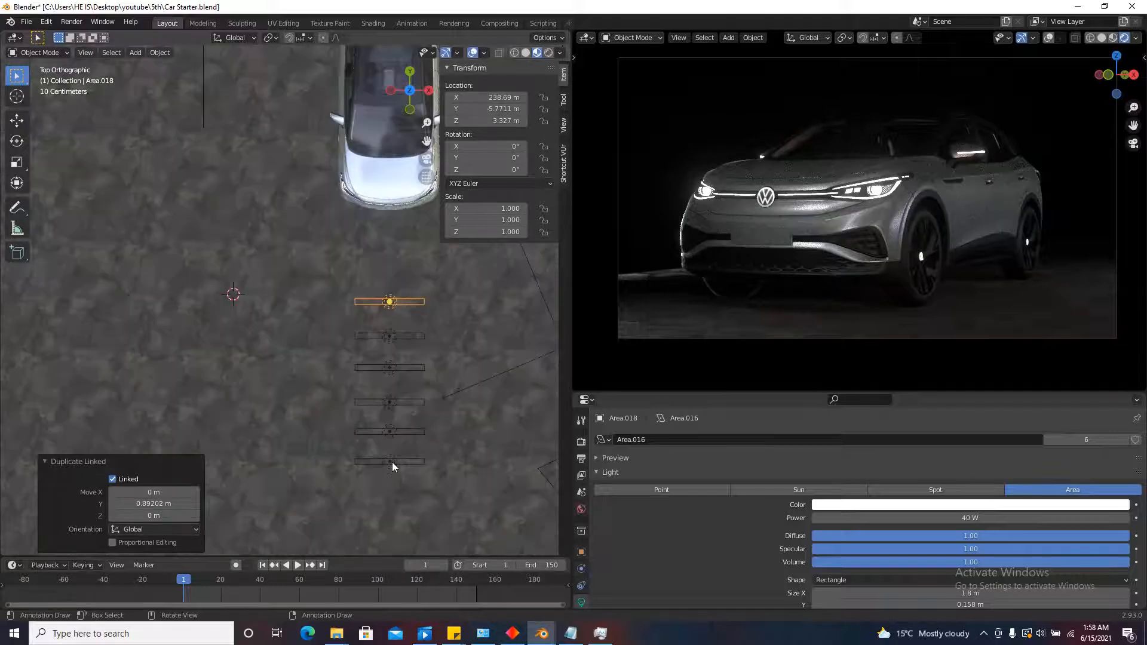
left_click(392, 461)
left_click(388, 431, "shift")
left_click(387, 402, "shift")
left_click(388, 370, "shift")
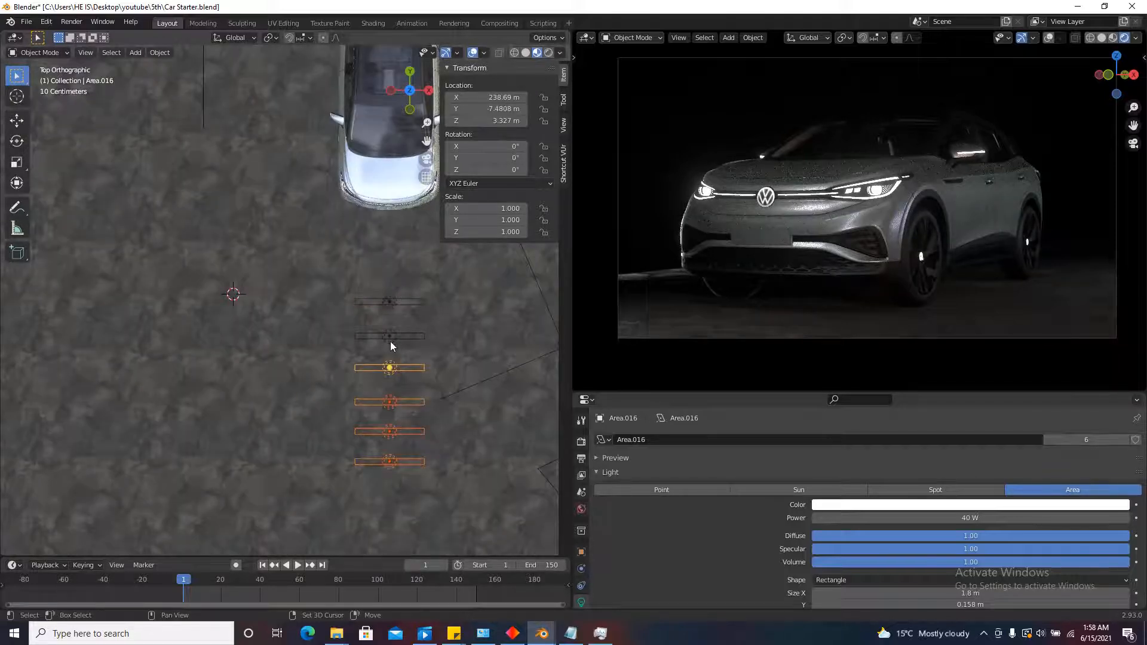
left_click(390, 461, "shift")
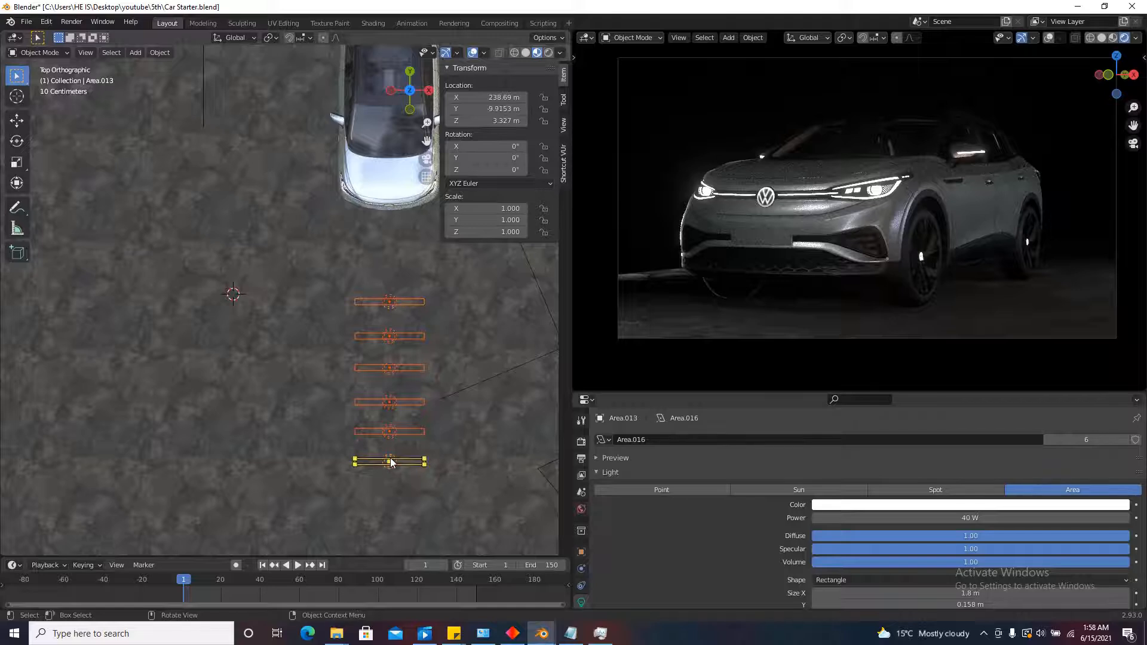
key("ctrl+p")
left_click(358, 458)
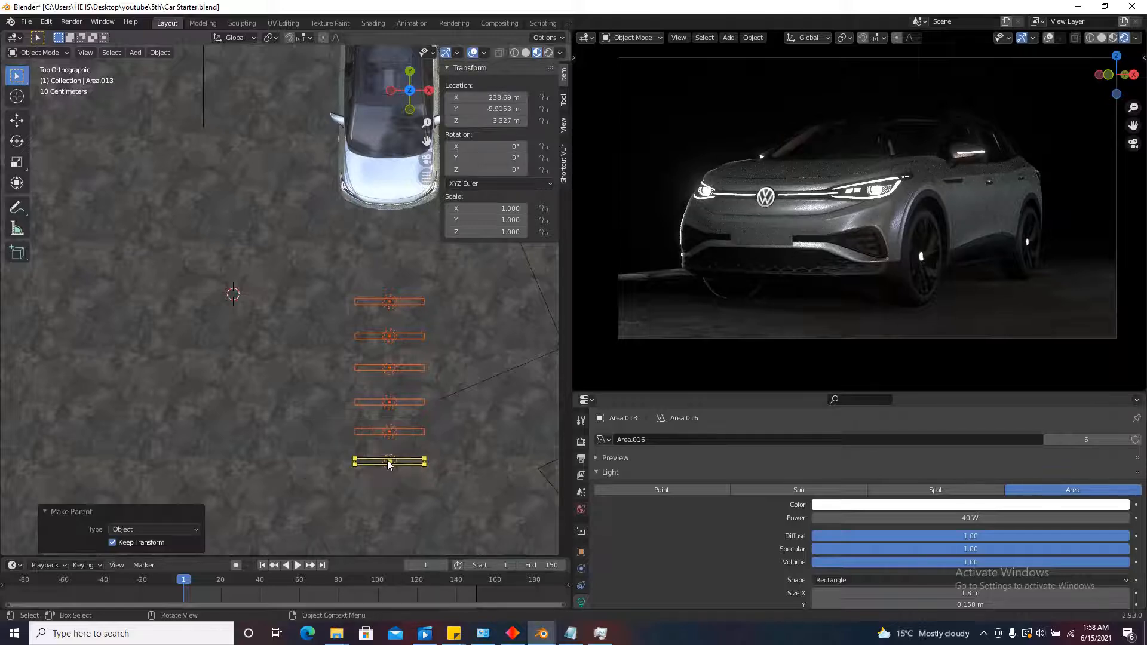
Make a linked duplicate of the whole row of six lights, offset about -3.64 m on X.
scroll(445, 442, "down", 3)
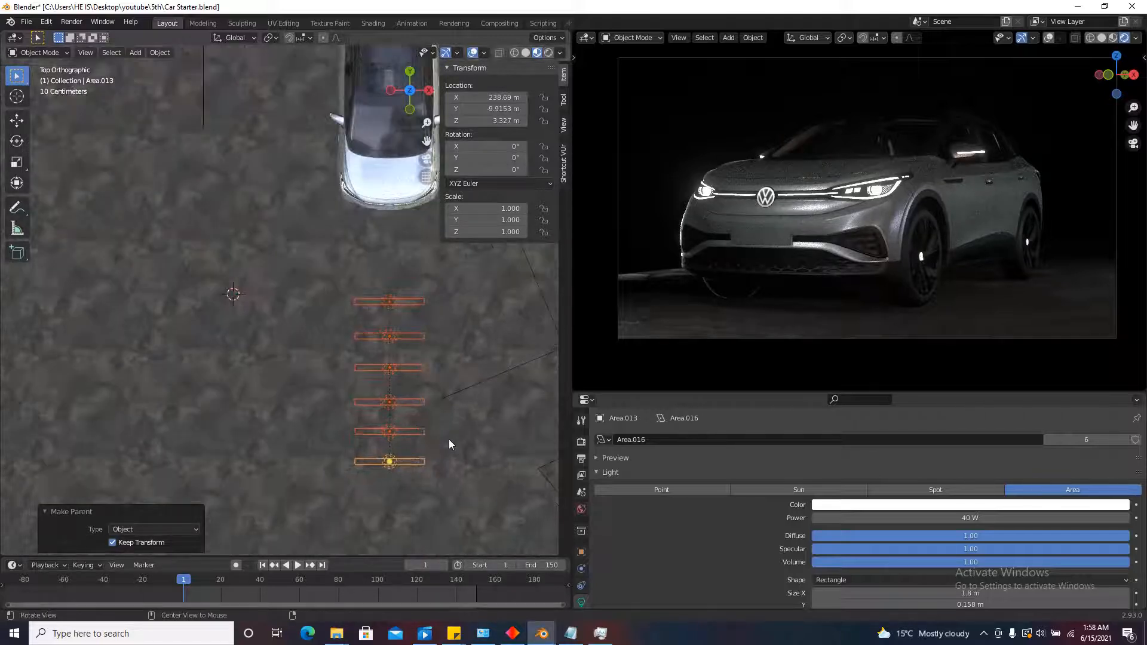
key("alt+d")
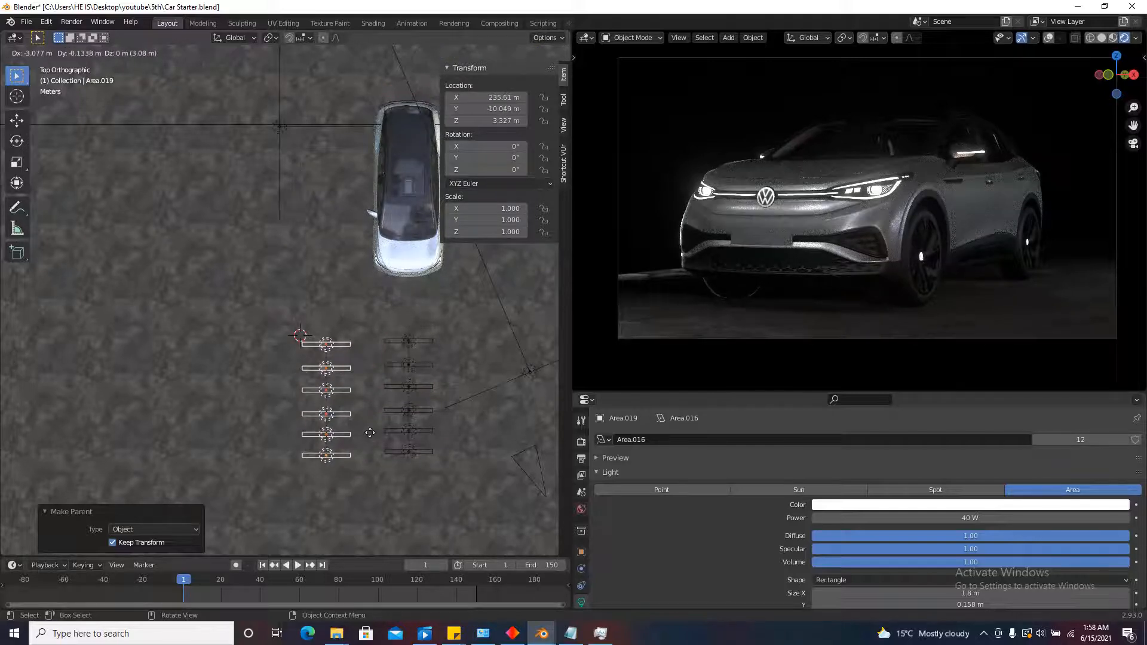
left_click(355, 435)
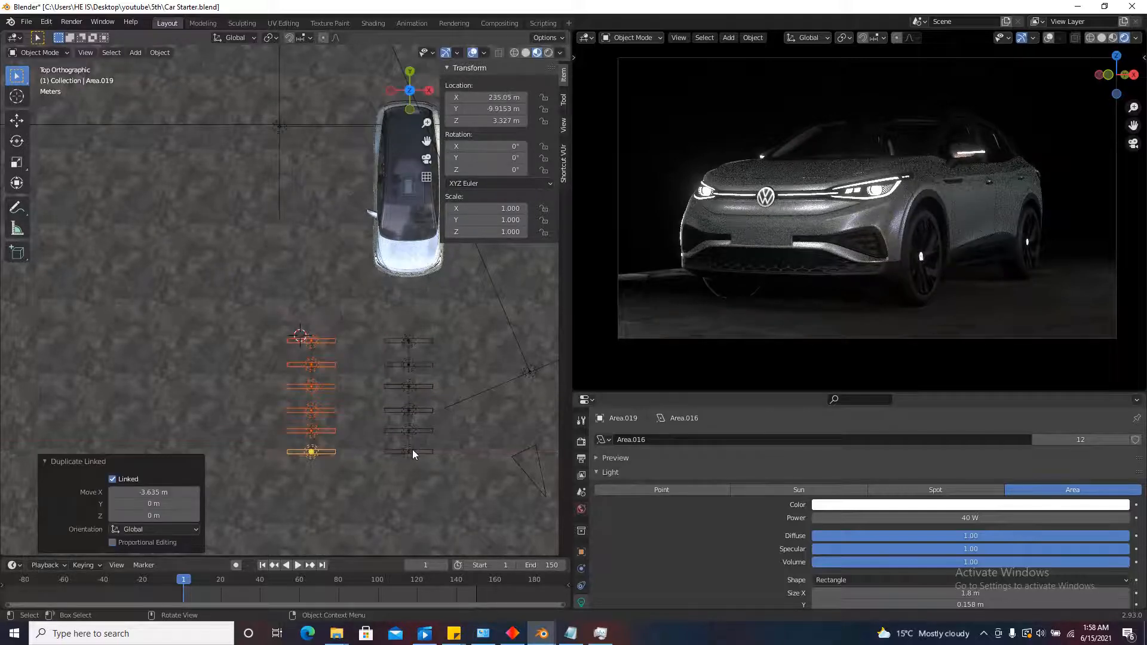
Move the original row by its parent light about -0.06 m on X and 7.61 m on Y, over the car.
left_click(412, 449)
middle_click_drag(412, 449, 393, 381)
left_click(409, 90)
scroll(365, 238, "down", 2)
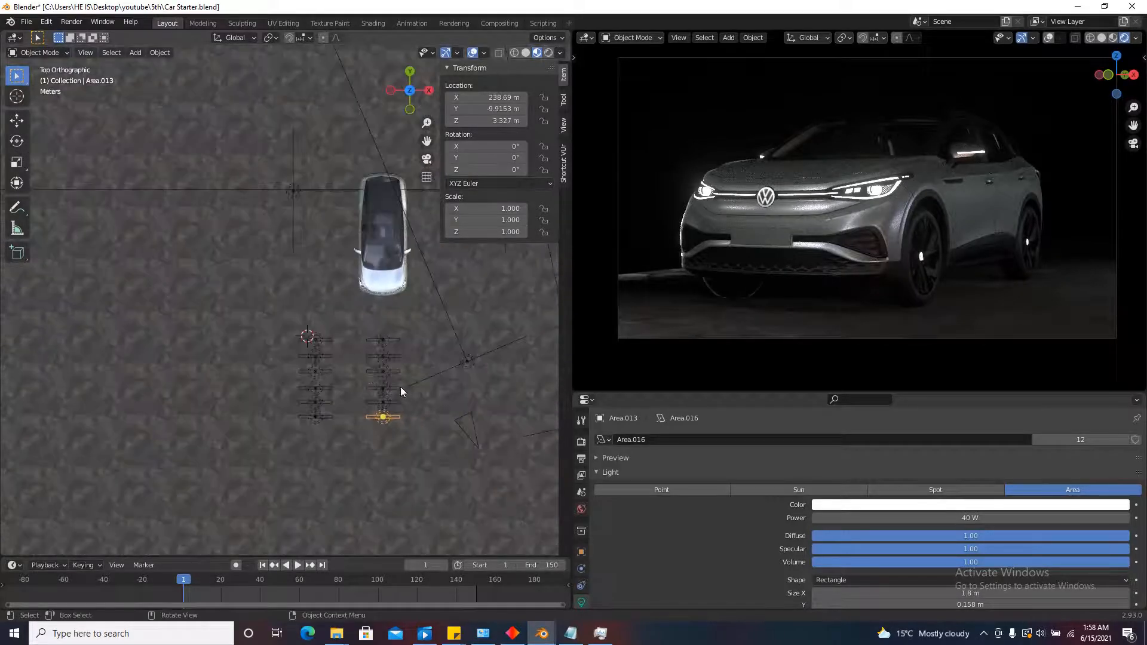
key("g")
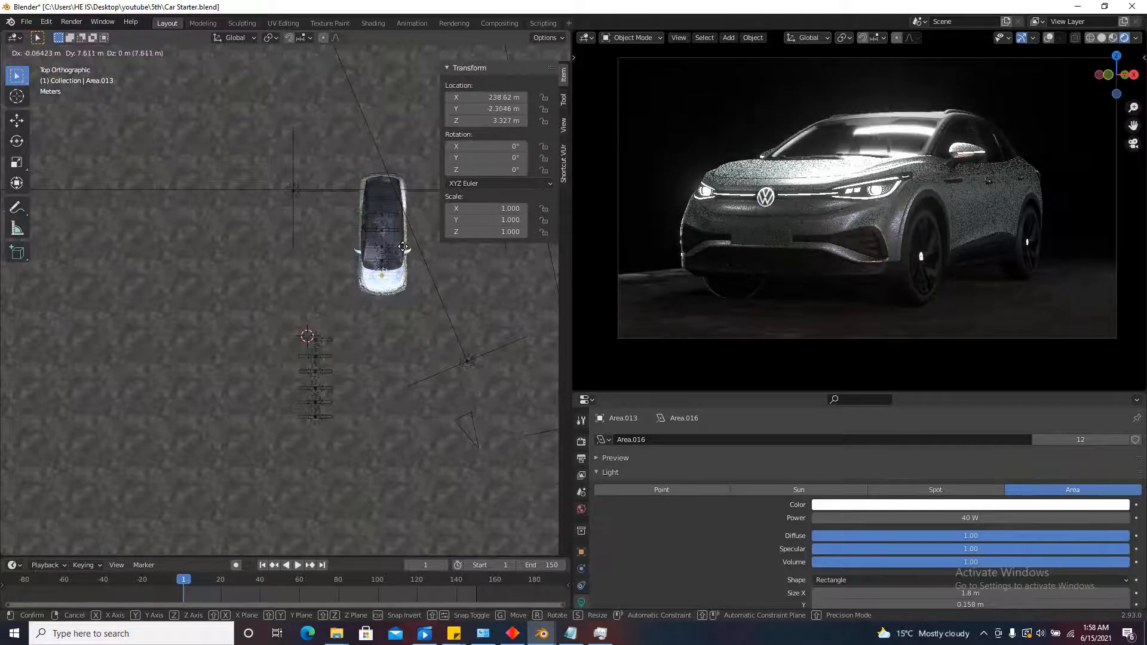
left_click(403, 248)
Tint the lights pale blue (hue 0.560, saturation 0.319) and raise the row over the car about 3 m on Z.
left_click(979, 506)
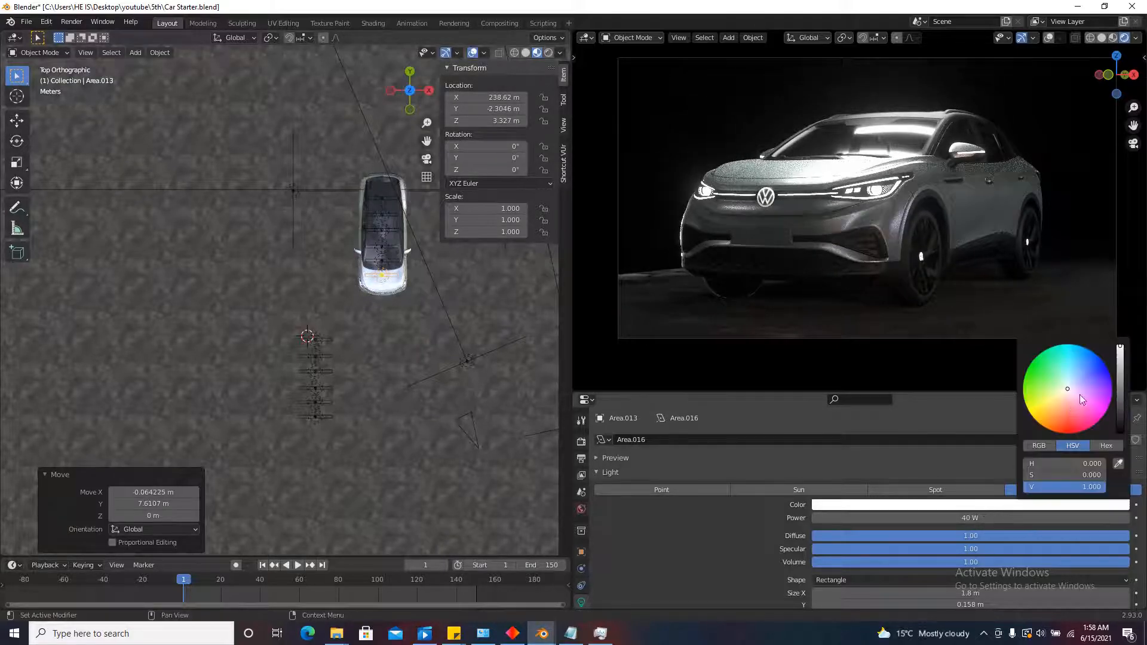
left_click(1070, 385)
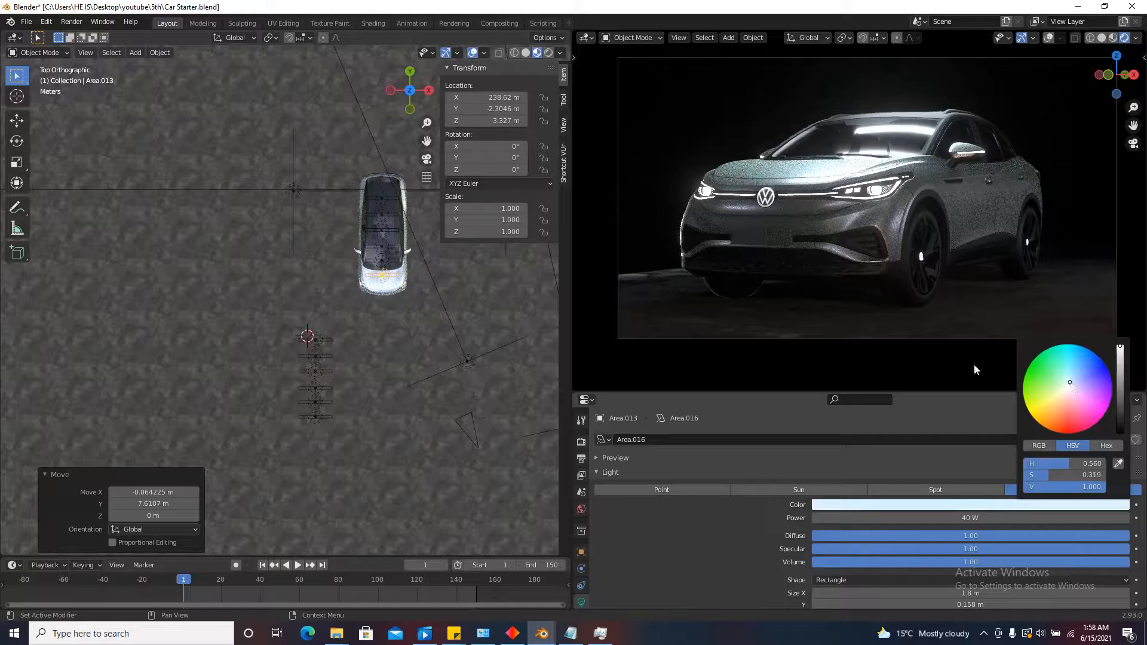
middle_click_drag(406, 338, 380, 318)
key("g")
key("z")
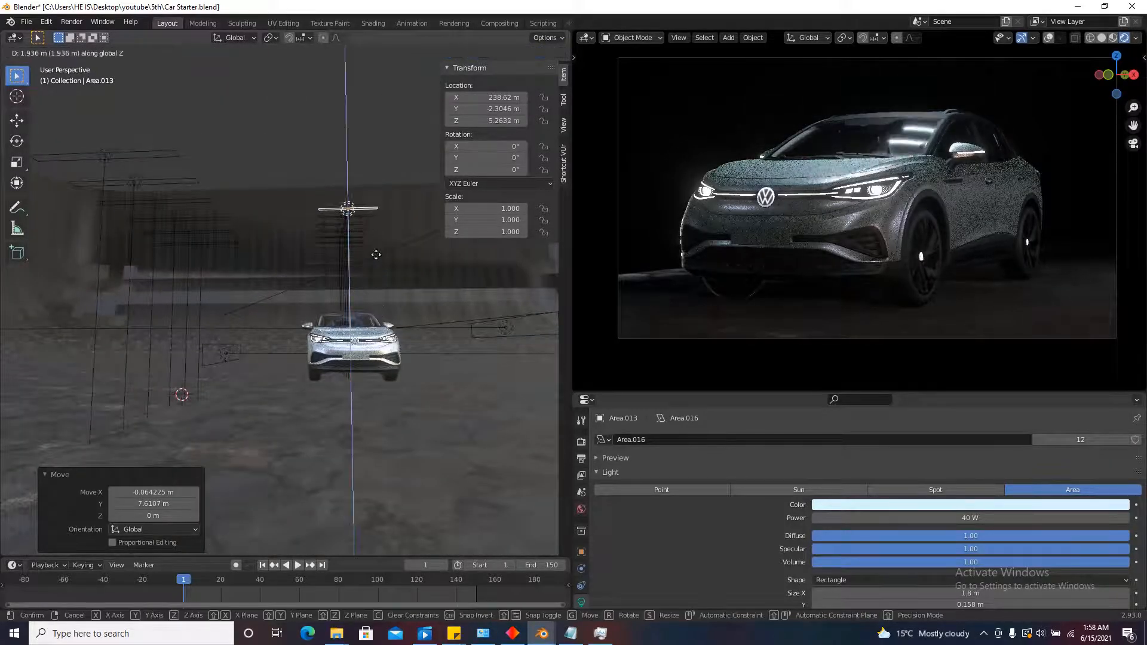
left_click(367, 226)
left_click(412, 71)
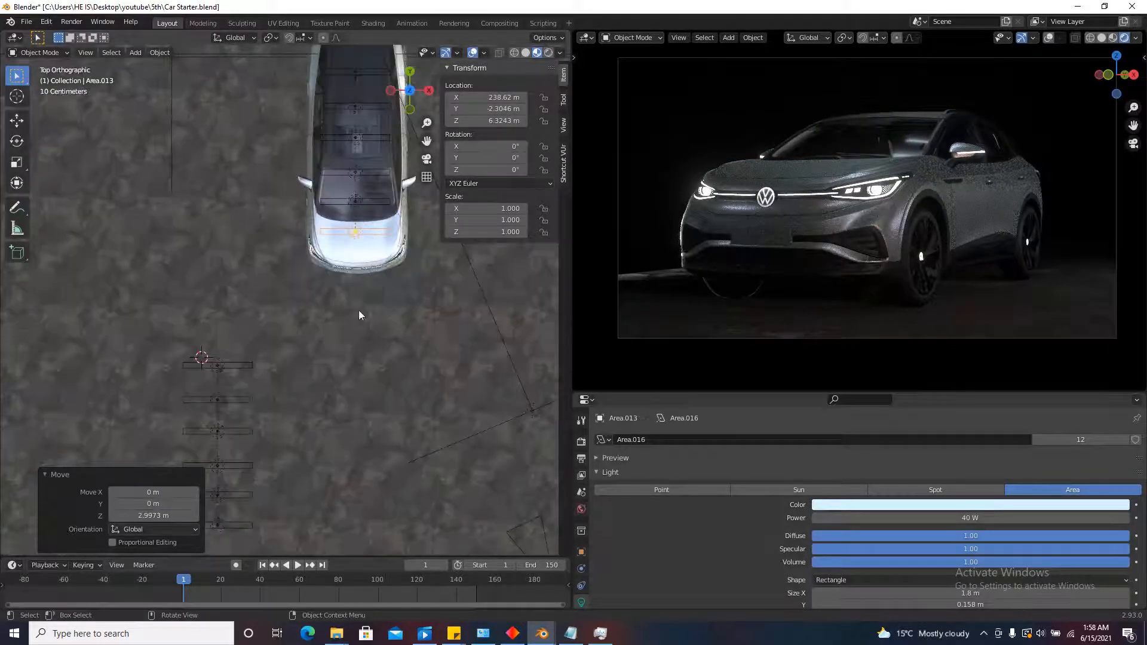
Move the row of area lights above the car about 0.61 m in X and -0.46 m in Y, over the hood.
scroll(428, 147, "up", 1)
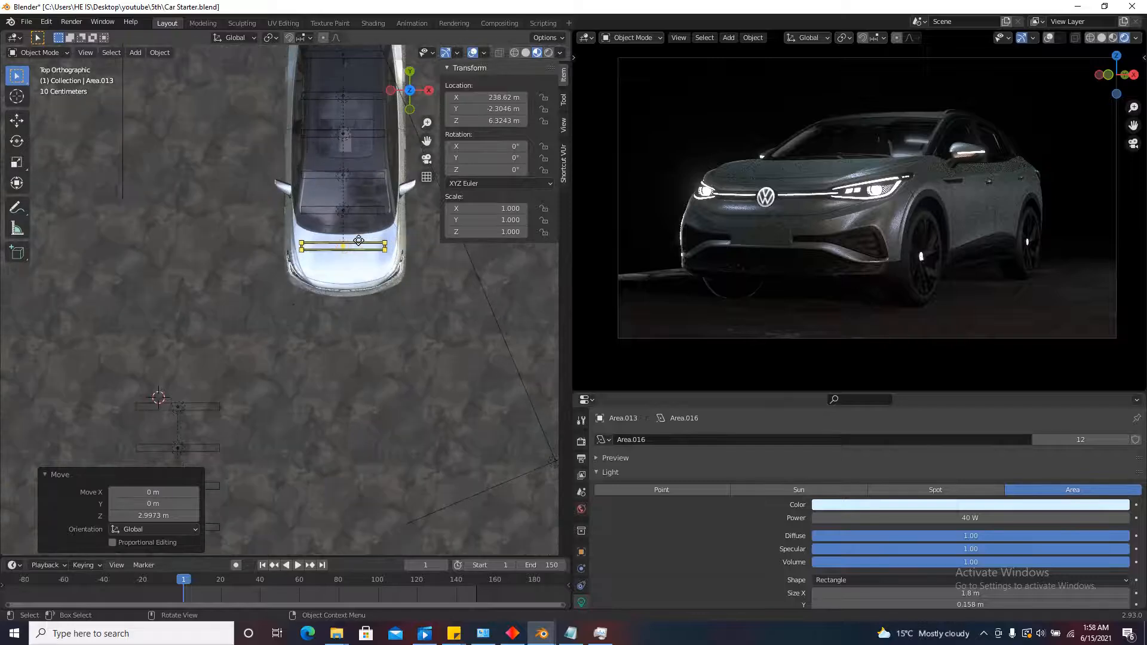
key("g")
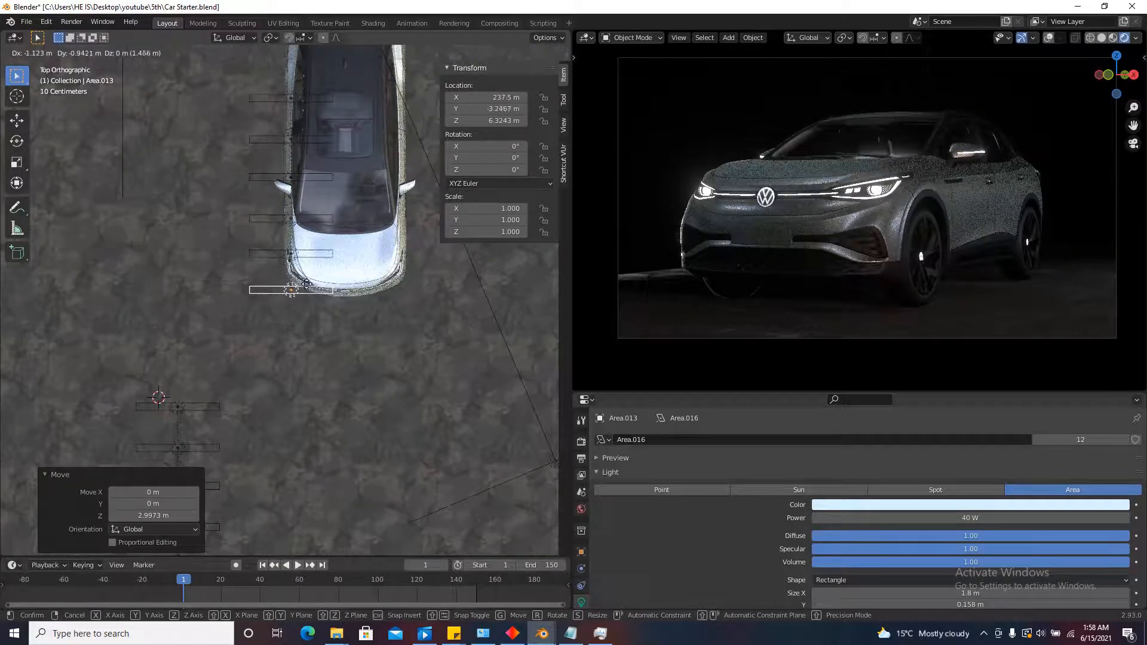
left_click(387, 261)
scroll(954, 153, "up", 4)
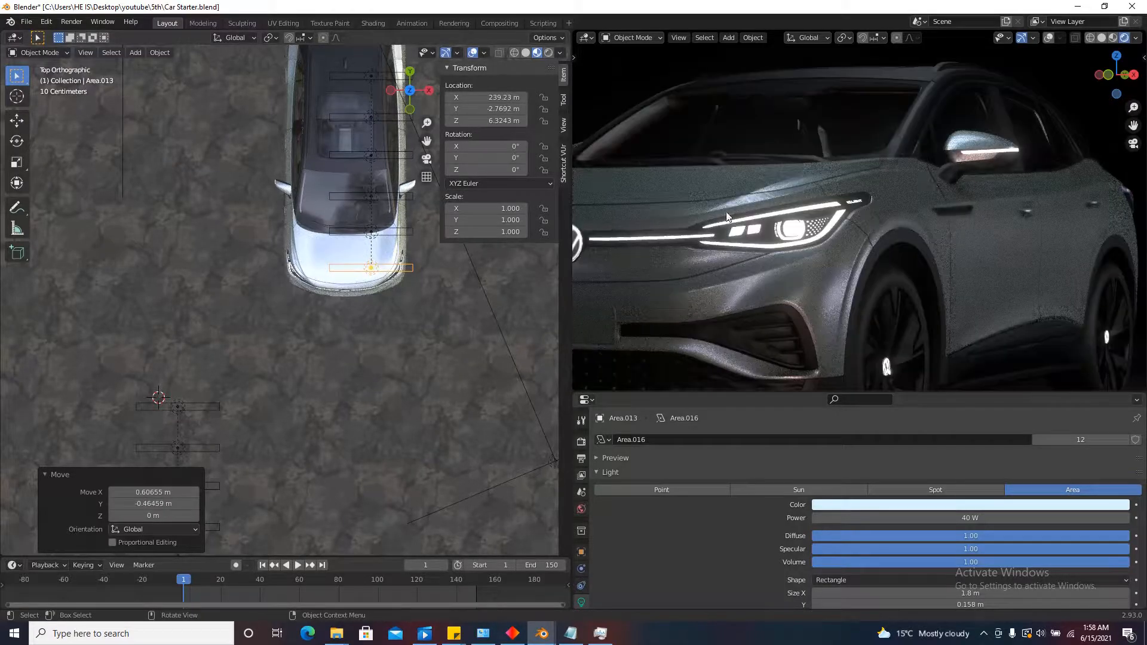
scroll(837, 174, "down", 4)
scroll(358, 358, "down", 4)
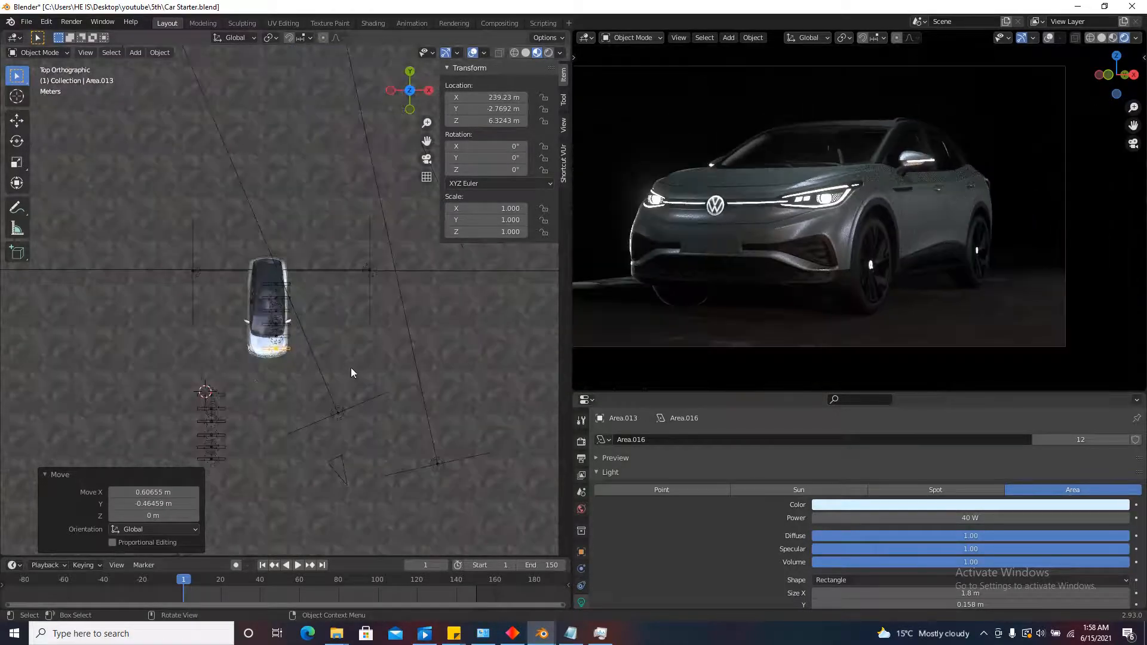
Move the separate row of area lights beside the car about -1.35 m in X and 6.45 m in Y.
scroll(349, 370, "up", 2)
left_click(242, 422)
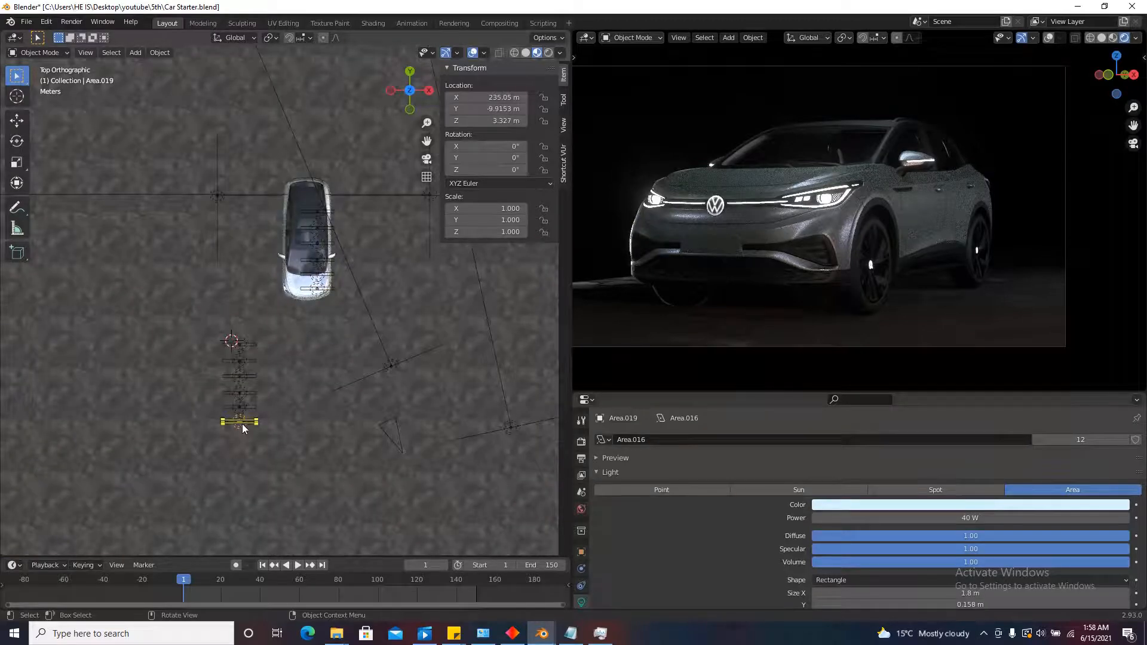
key("g")
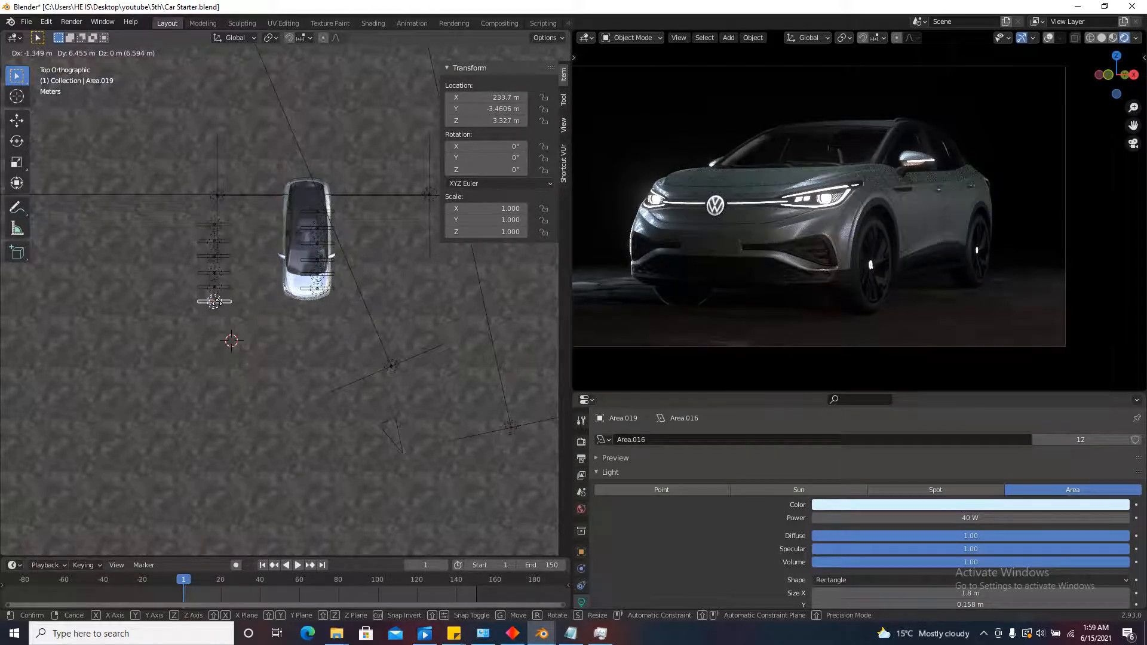
left_click(214, 302)
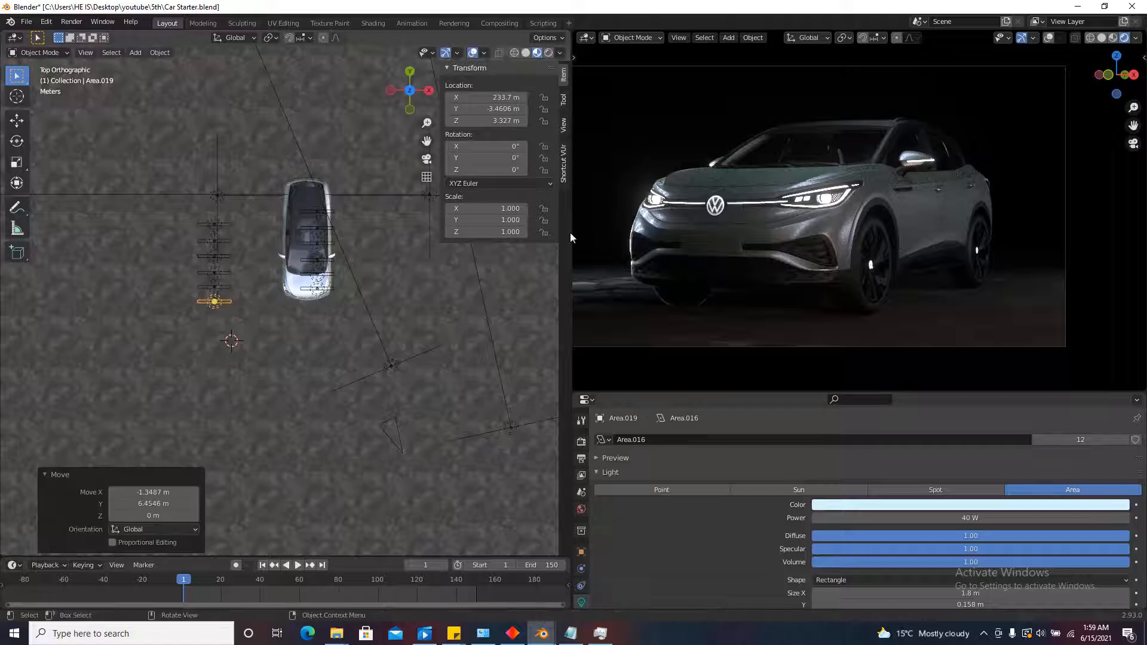
scroll(658, 259, "up", 2)
scroll(419, 249, "down", 3)
scroll(855, 190, "down", 3)
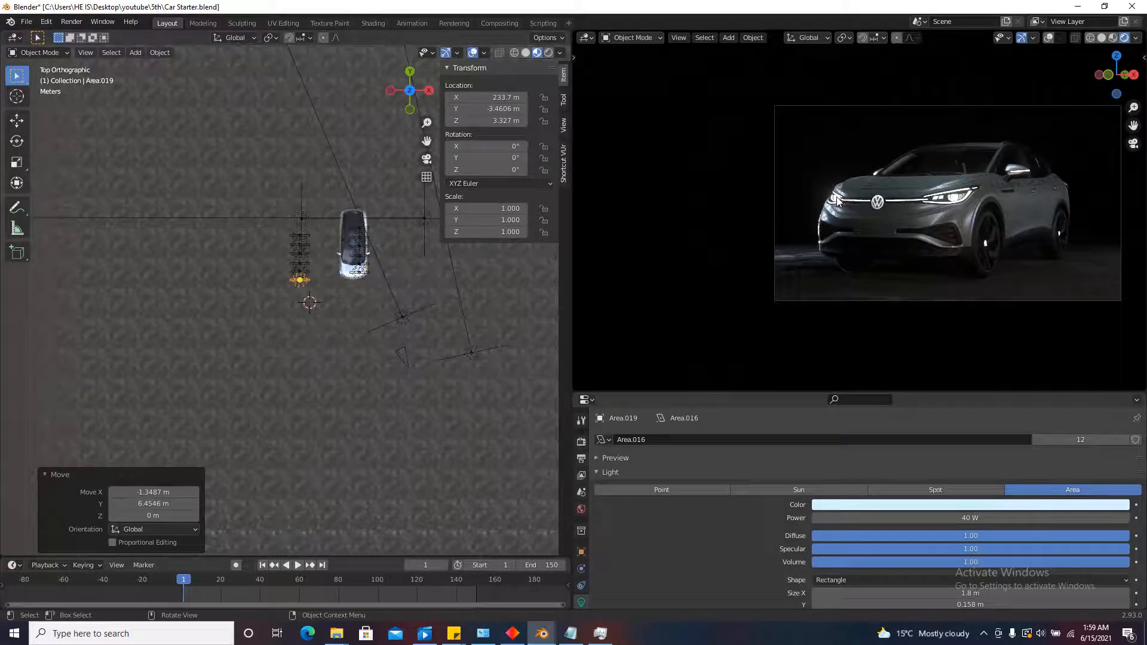
Shift the side row of area lights about 0.48 m in X and -3 m in Y, ahead of the car.
scroll(282, 279, "up", 2)
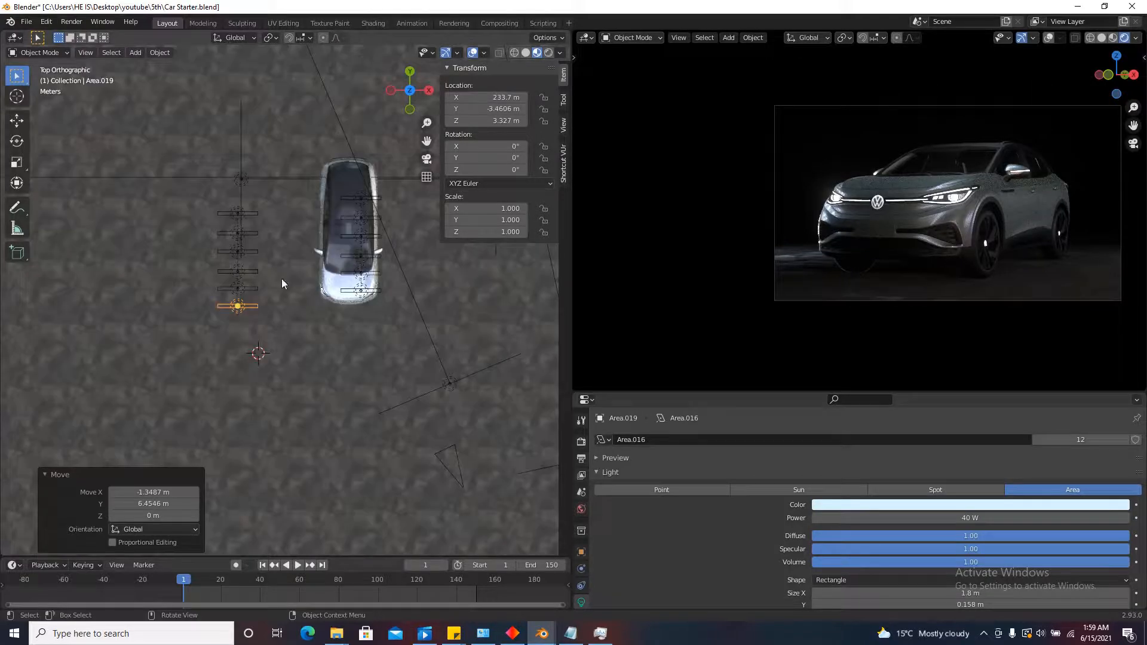
key("g")
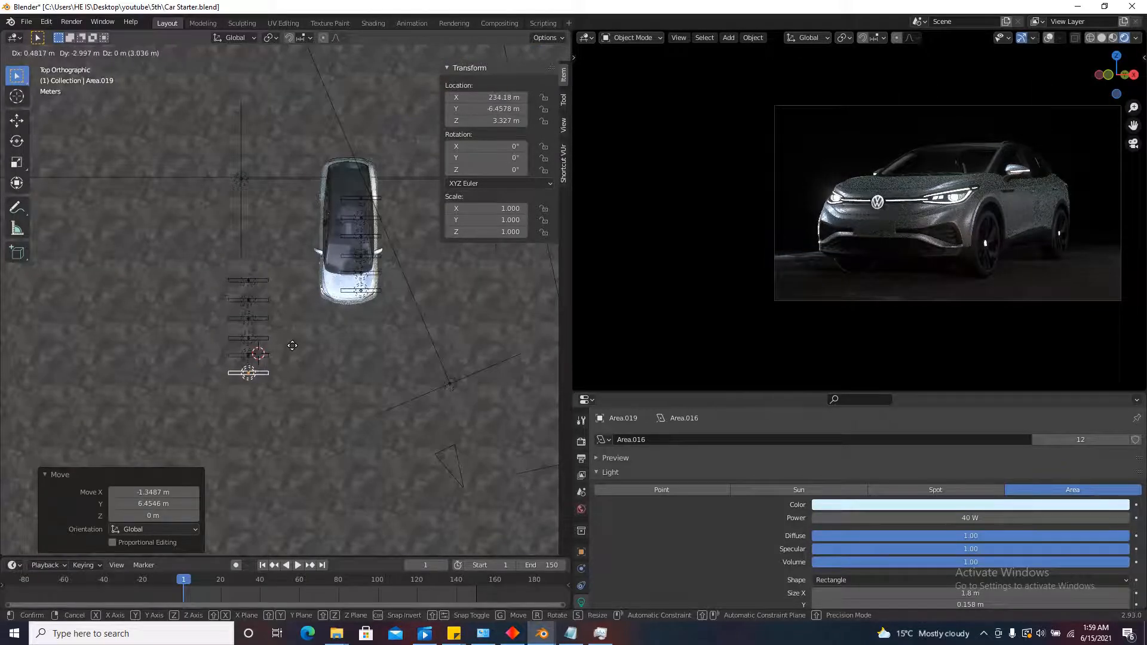
left_click(292, 345)
Set the power shared by the area light rows to 20 W.
left_click(964, 518)
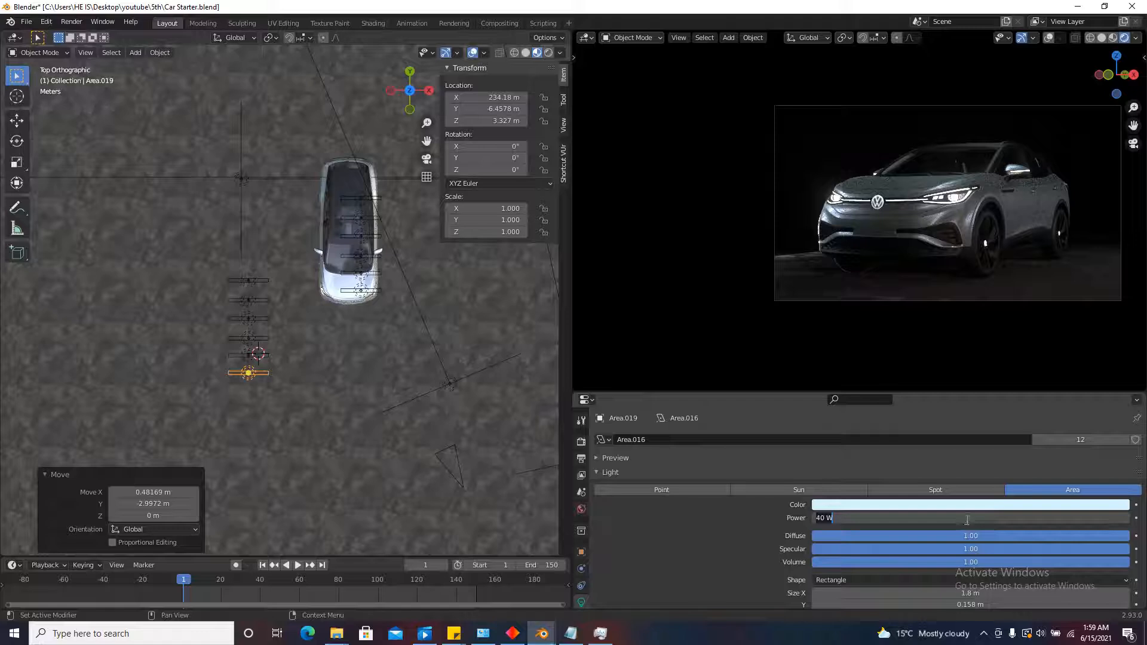
key("Return")
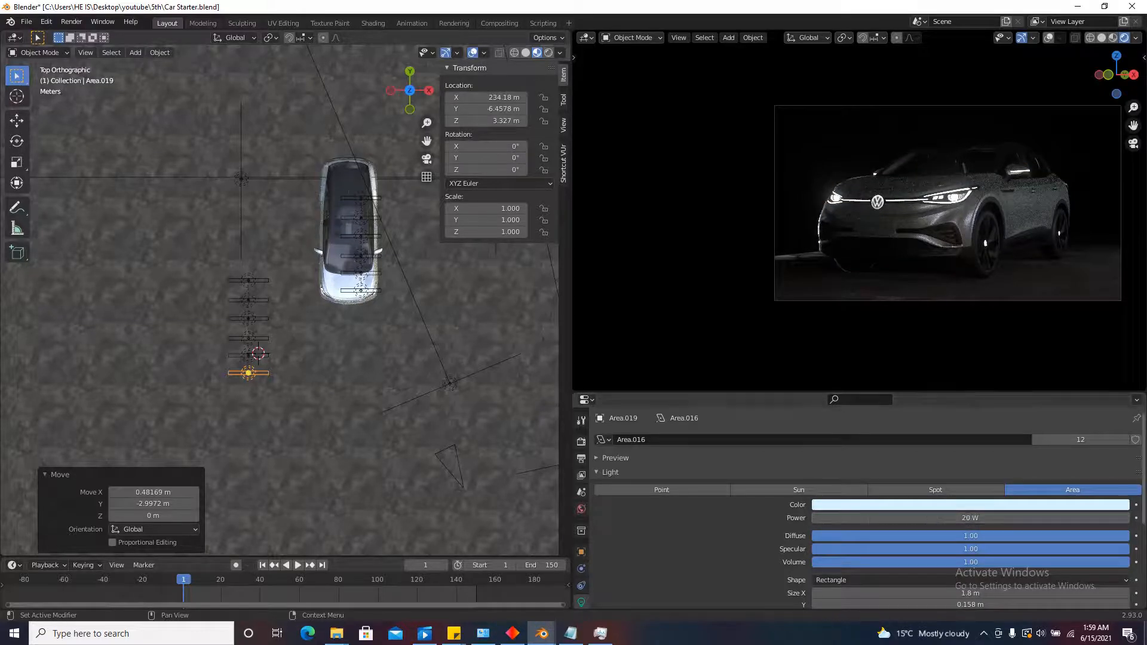
left_click(963, 517)
key("Return")
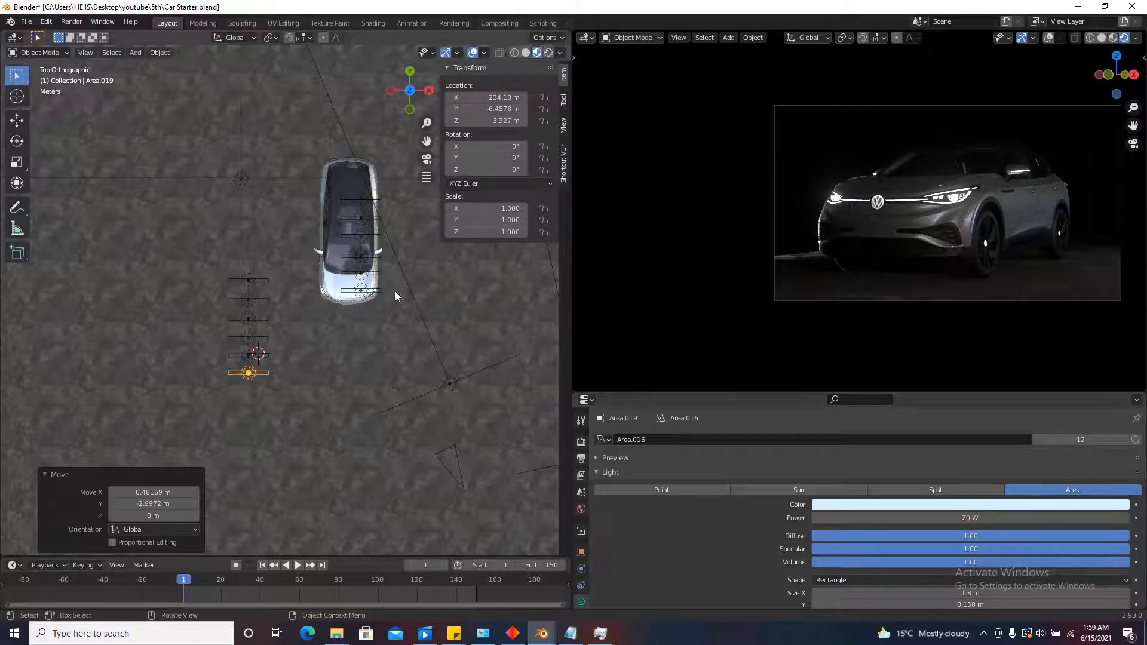
Lower the row of area lights above the car by about 1.9 m along the global Z axis.
middle_click_drag(395, 291, 317, 241)
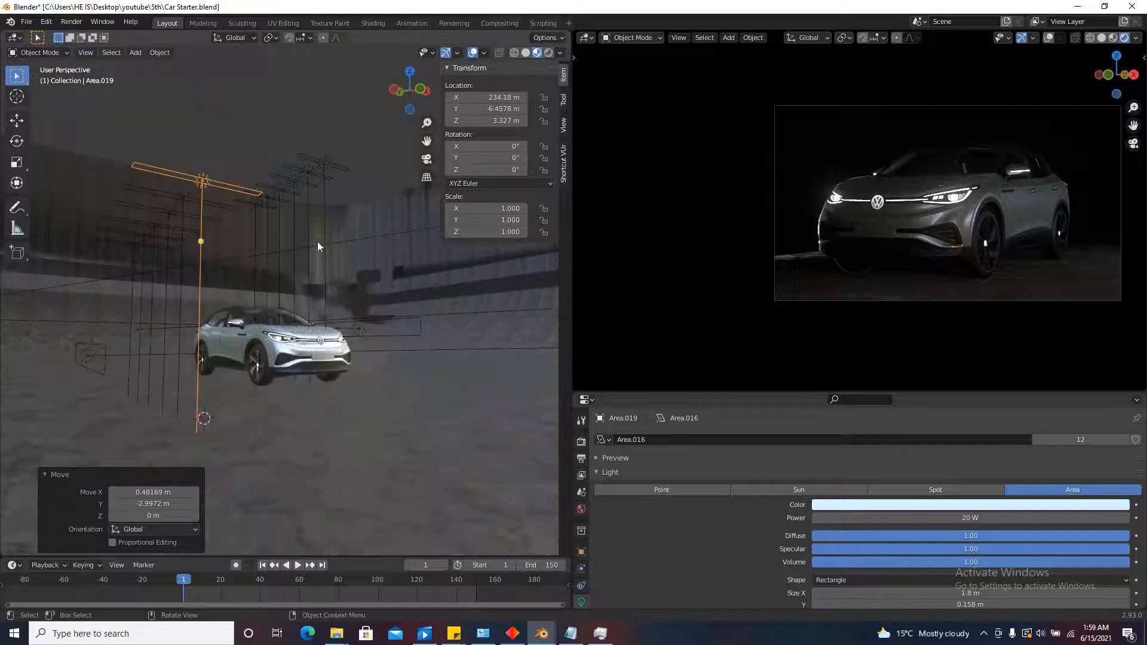
left_click(325, 168)
key("g")
key("z")
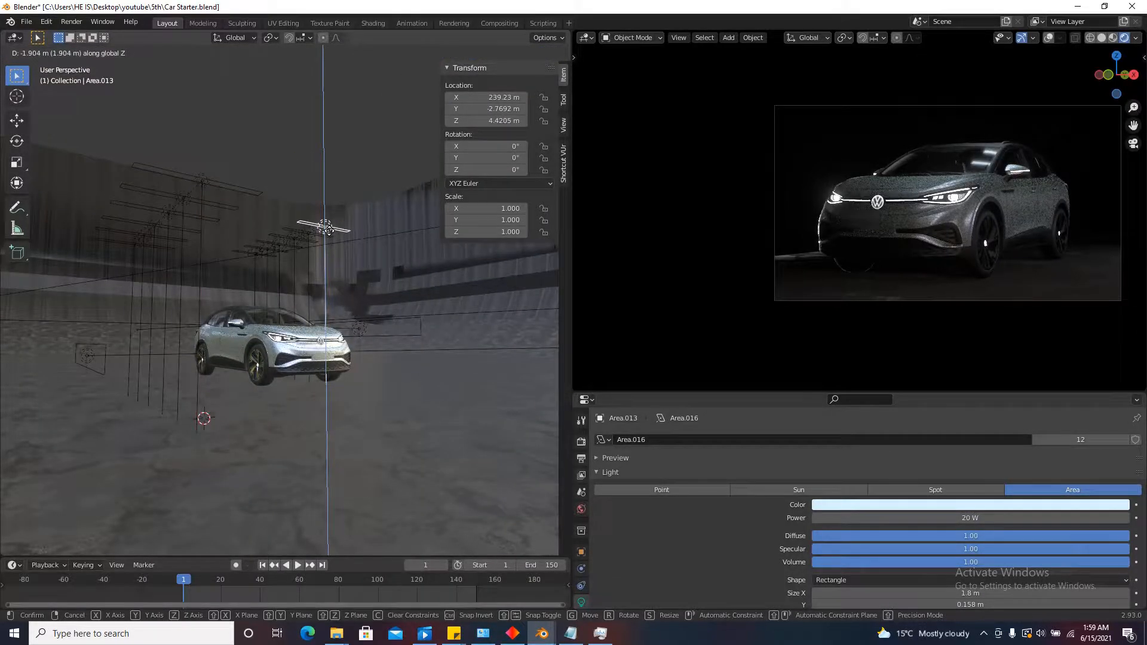
left_click(329, 234)
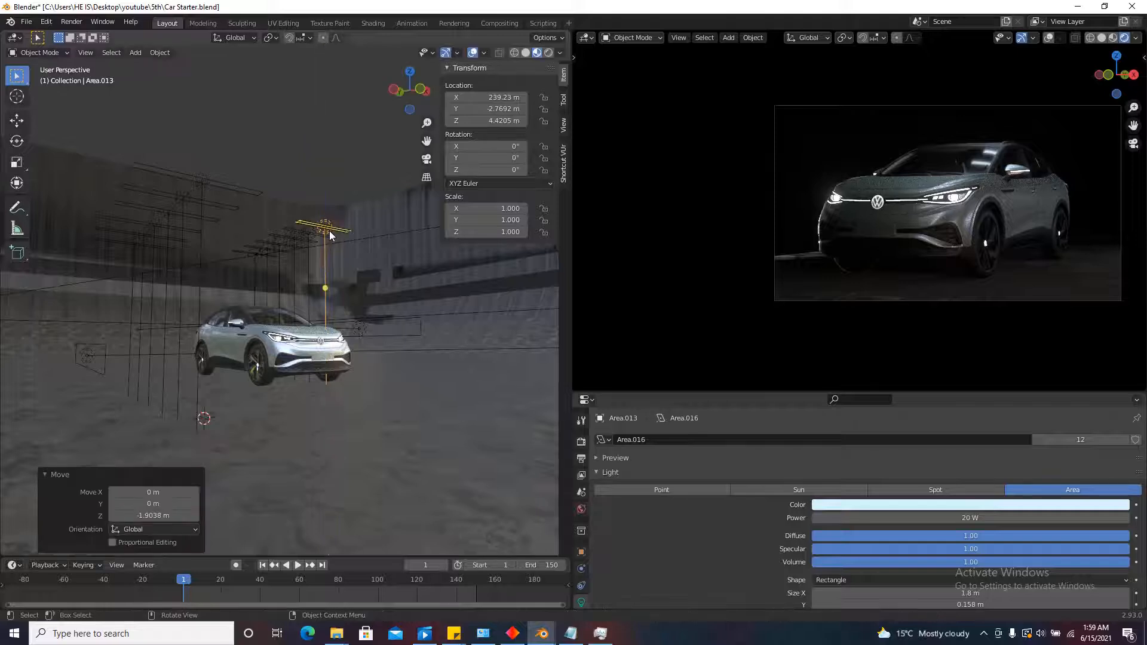
In top view, move the side row of area lights about 1.02 m in X and 0.56 m in Y, closer to the car.
left_click(408, 73)
left_click(175, 417)
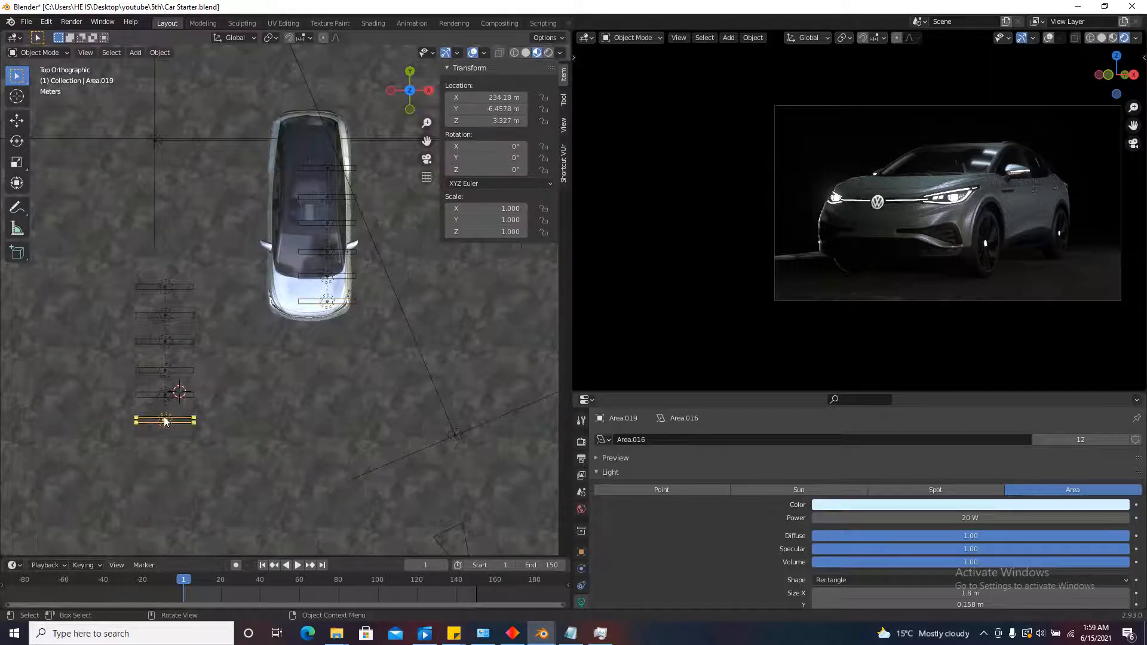
key("g")
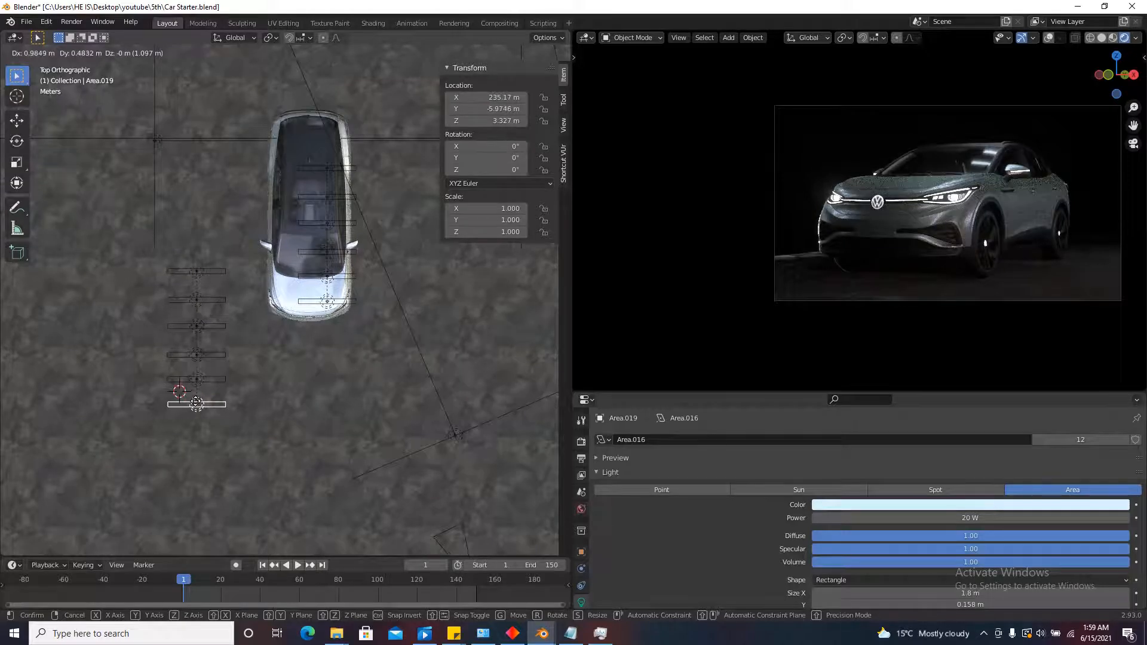
left_click(197, 402)
Examine the light reflections on the car's hood, headlights and front end in the rendered camera view.
scroll(836, 221, "up", 4)
scroll(834, 142, "up", 3)
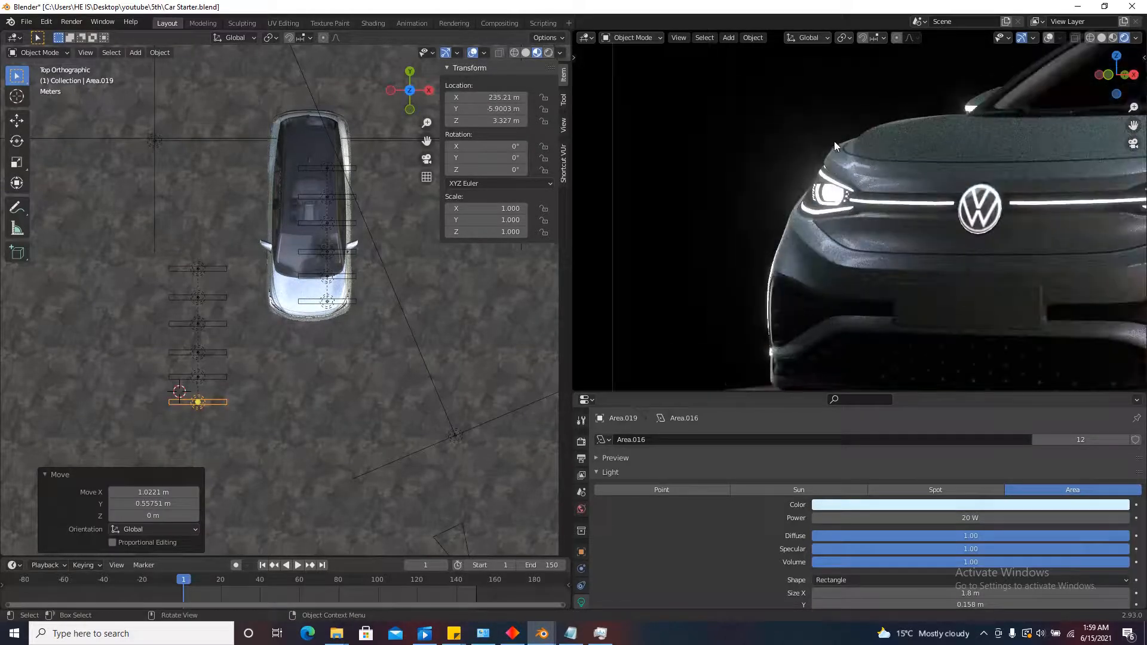
scroll(862, 169, "up", 2)
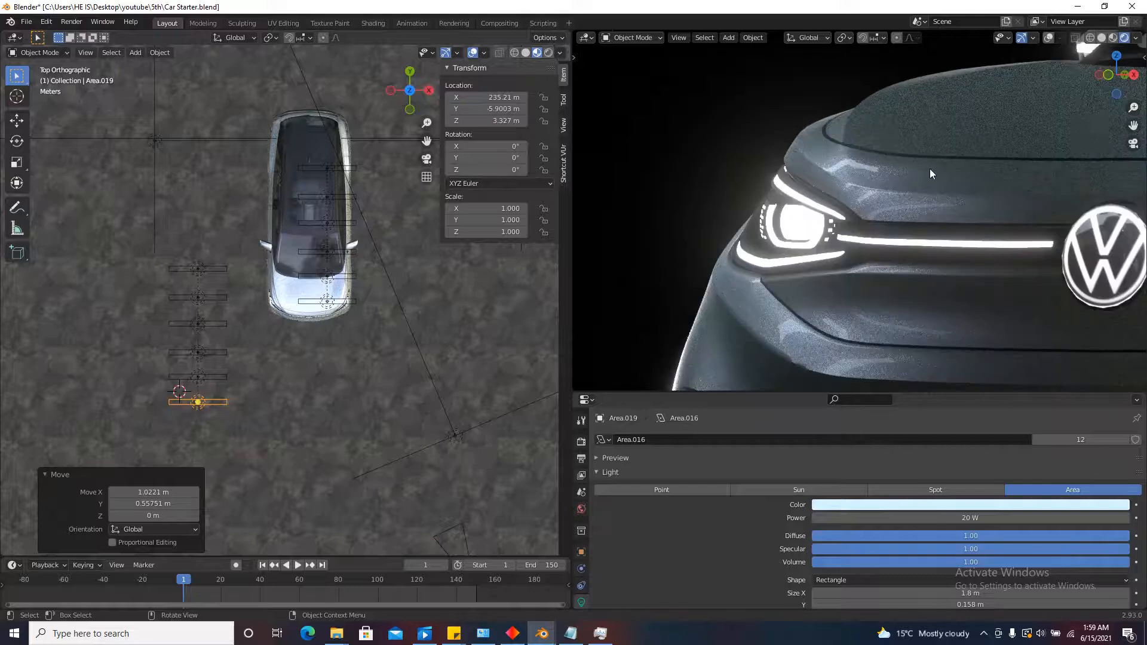
scroll(822, 325, "down", 2)
scroll(719, 252, "down", 3)
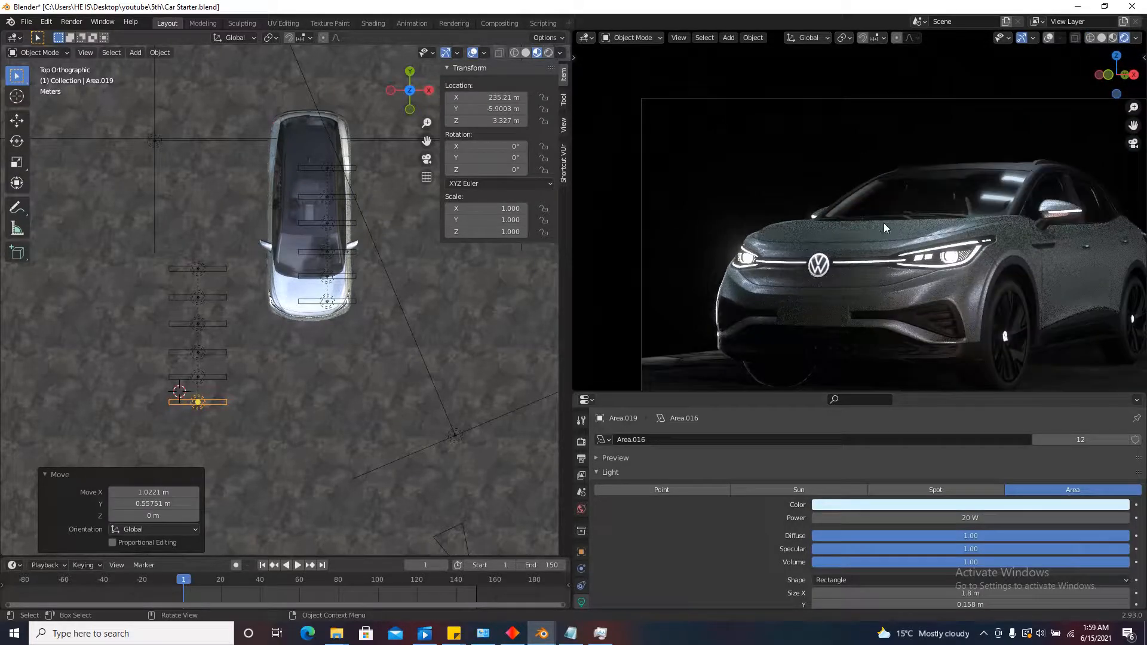
scroll(876, 224, "down", 3)
scroll(985, 265, "up", 2)
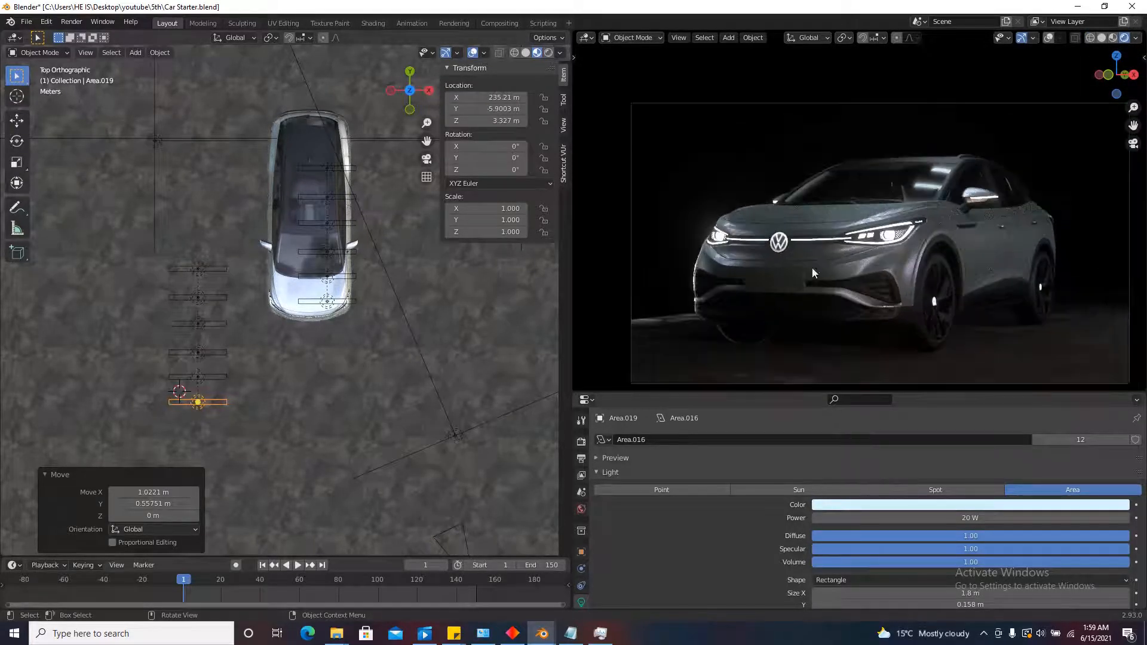
Move the large vertical area light on the car's +X side about -1.77 m in X and 0.09 m in Y, nearer the car.
scroll(376, 262, "down", 5)
scroll(377, 262, "up", 3)
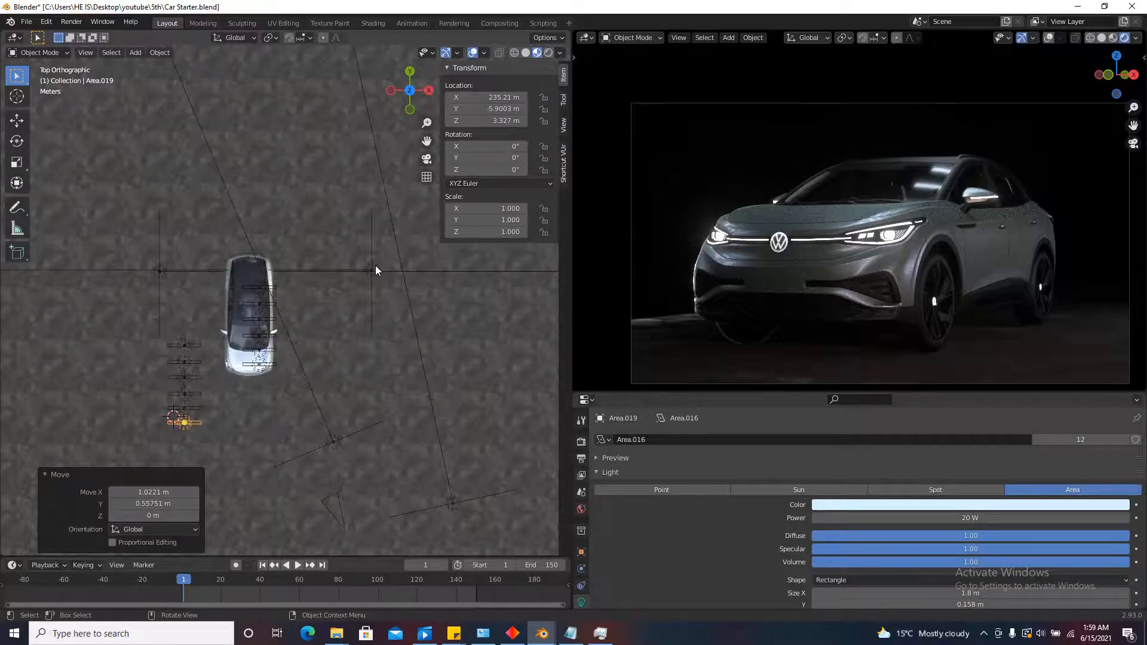
scroll(375, 270, "up", 3)
left_click(373, 270)
key("g")
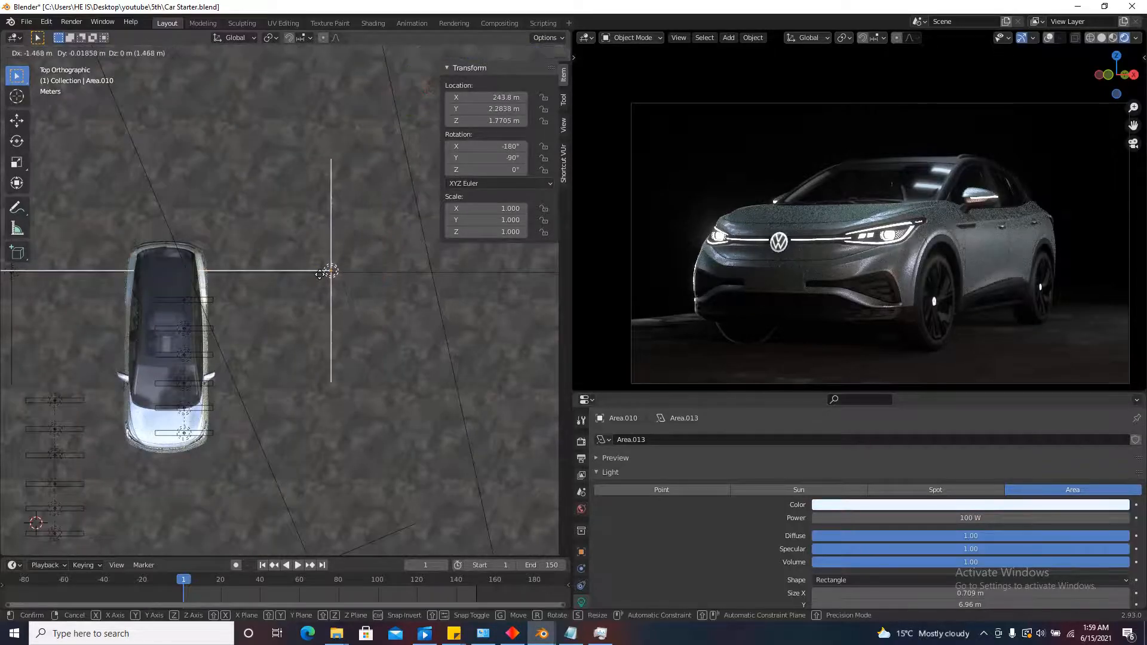
left_click(310, 270)
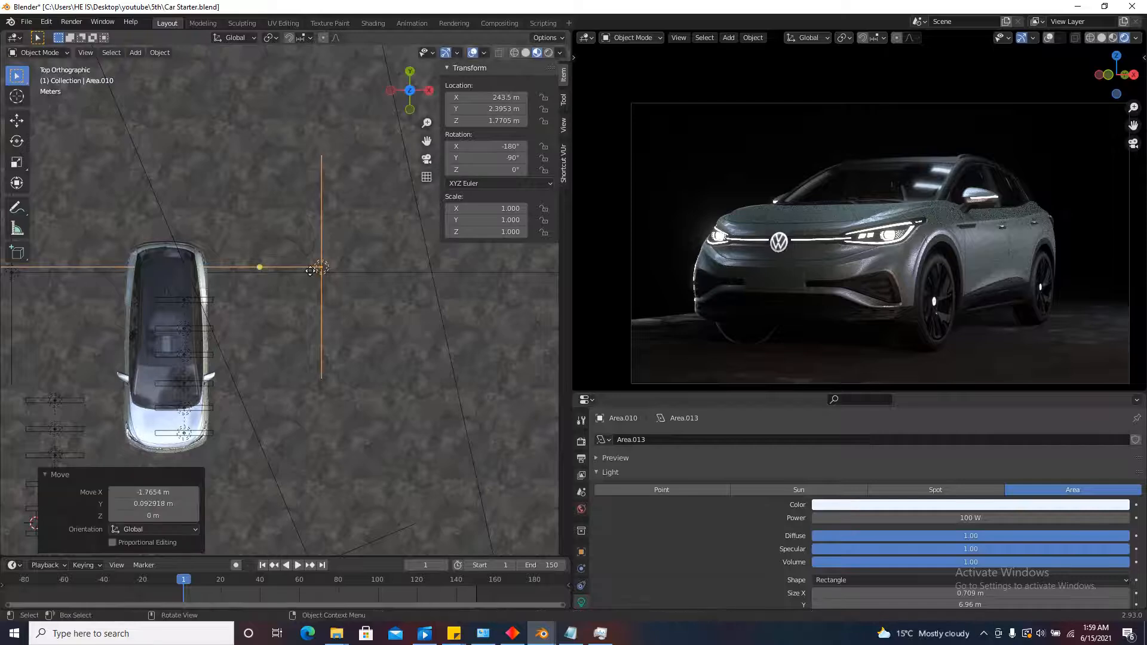
middle_click_drag(1037, 247, 1014, 235, "shift")
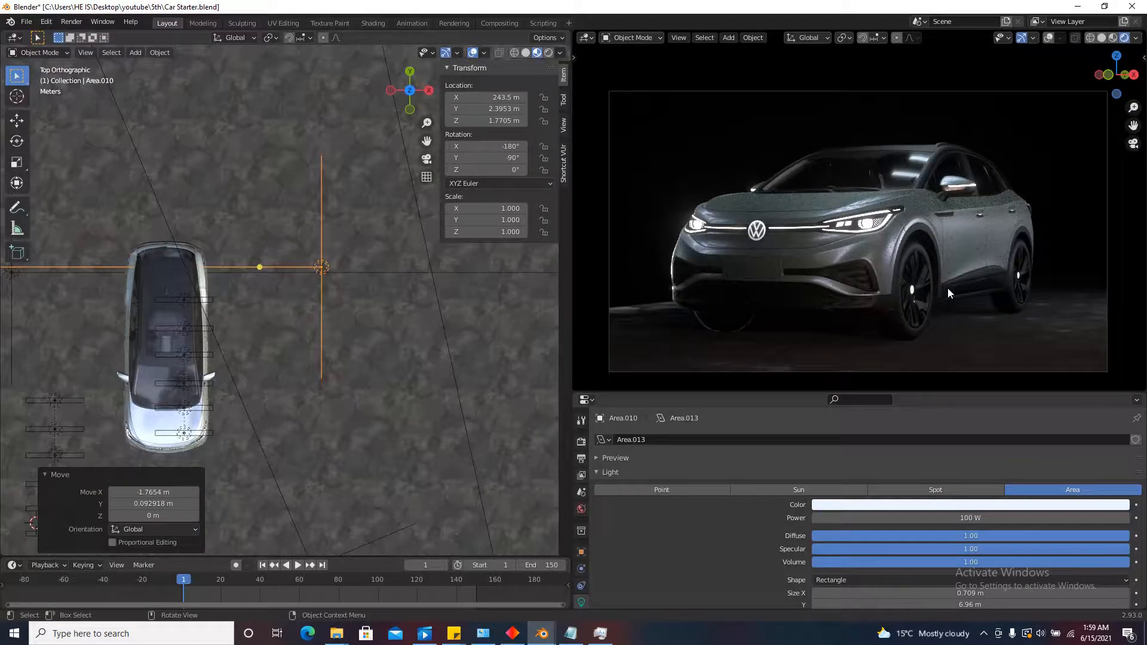
Select the glowing logo cap on the front wheel and turn on overlays in the rendered camera view.
scroll(948, 288, "up", 8)
scroll(939, 293, "down", 7)
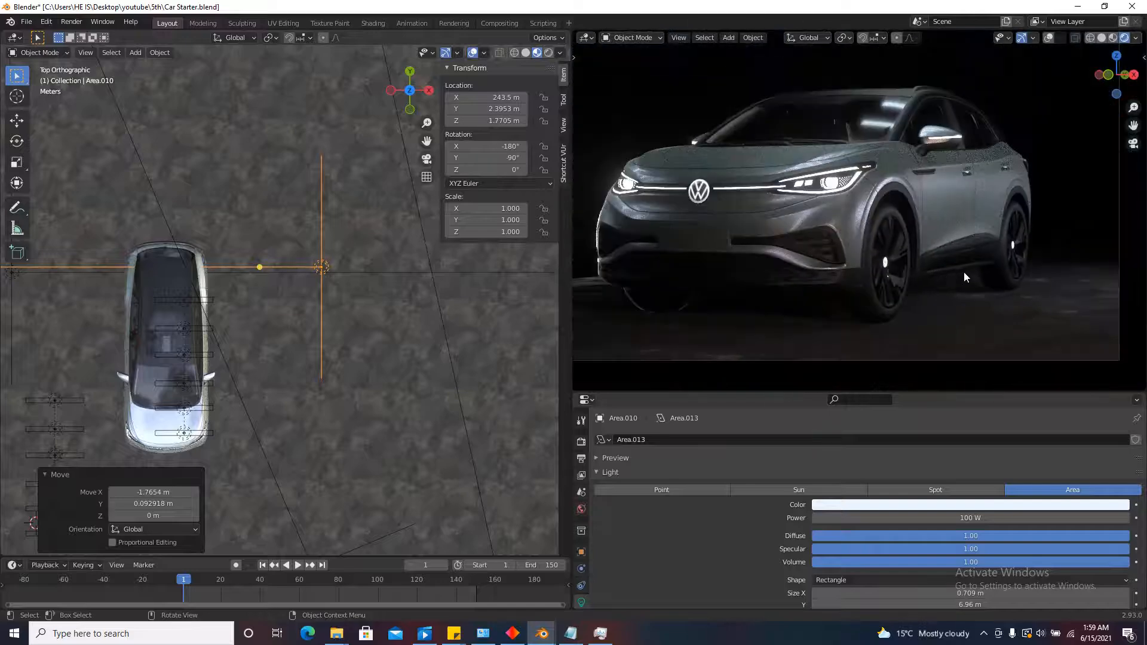
scroll(1019, 280, "down", 2)
scroll(1020, 281, "up", 7)
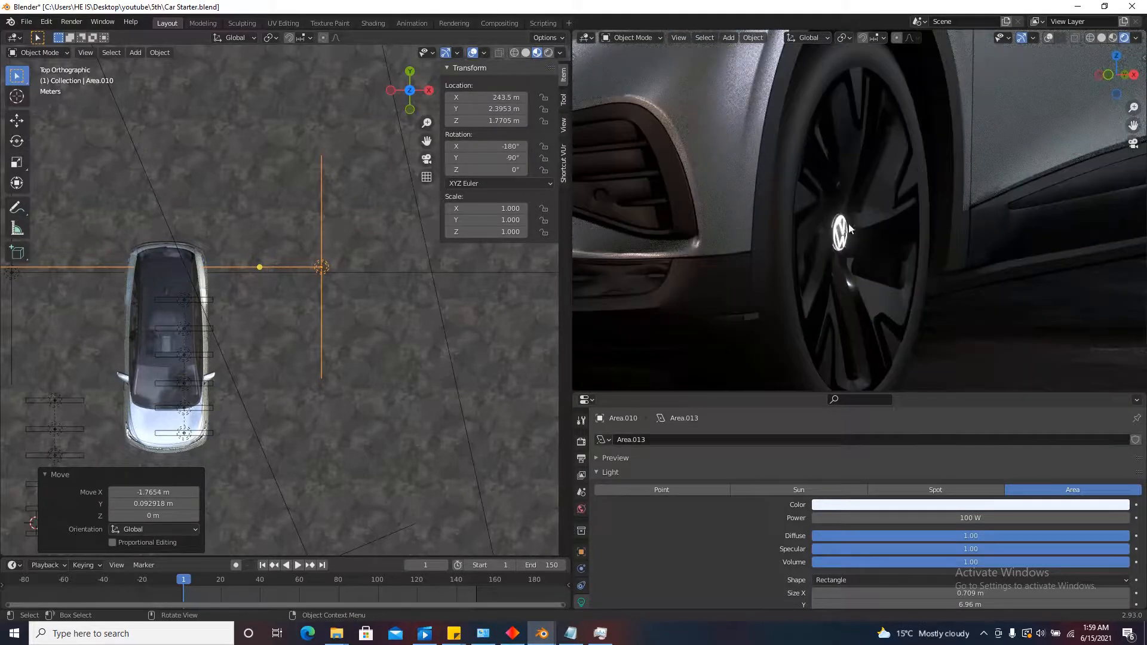
left_click(841, 233)
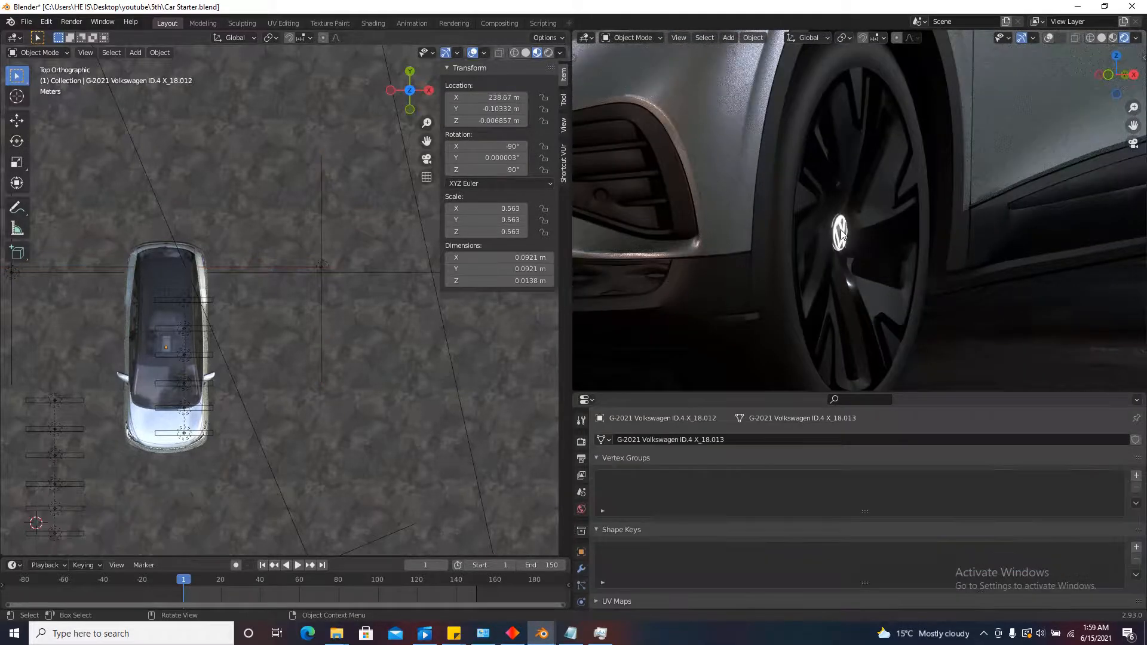
left_click(1049, 39)
Enlarge the timeline area and switch it to the Shader Editor to show the wheel logo's material nodes.
left_click_drag(478, 558, 478, 450)
left_click(15, 458)
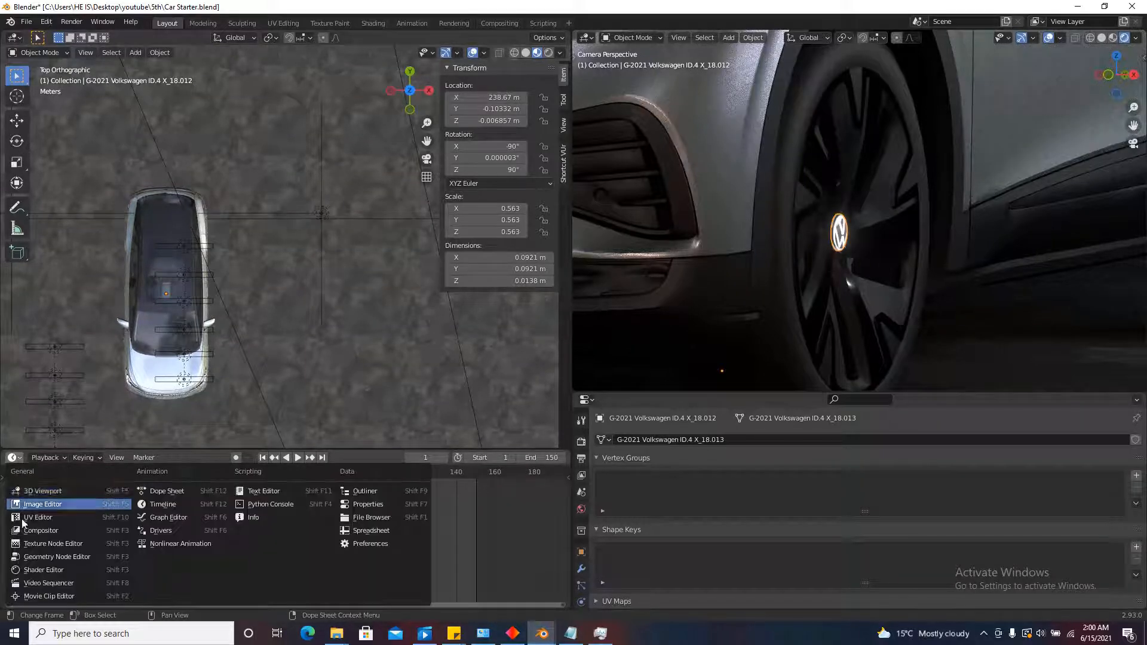
left_click(39, 555)
scroll(291, 564, "down", 10)
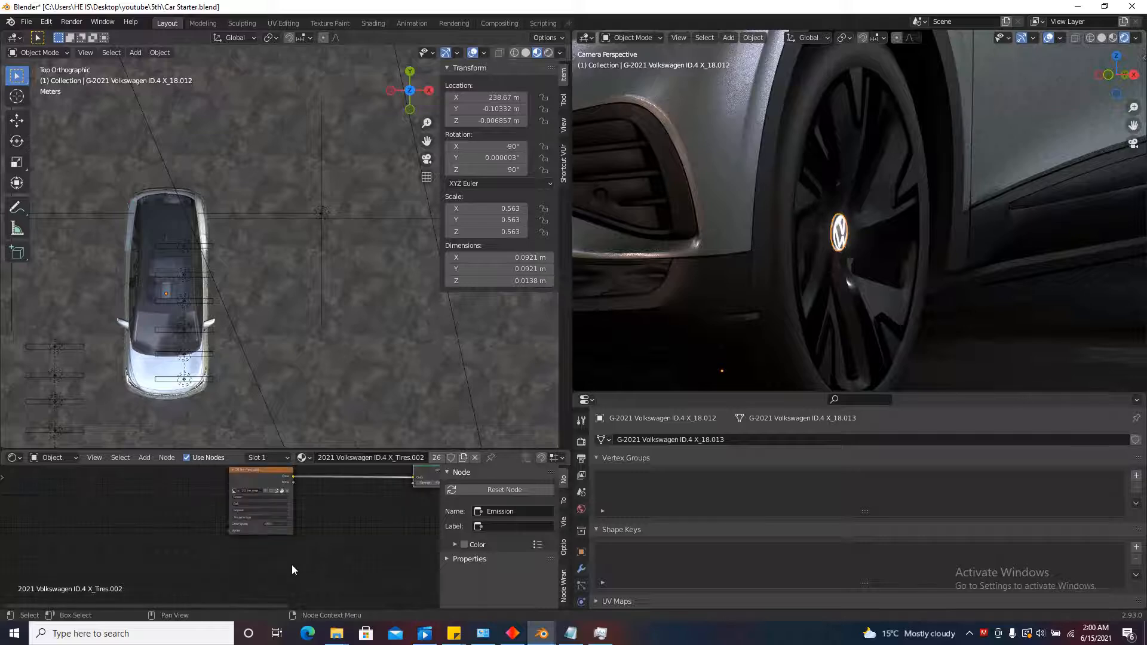
Set the Emission node's strength to 0 in the wheel logo's material.
middle_click_drag(425, 490, 383, 514)
scroll(381, 517, "up", 7)
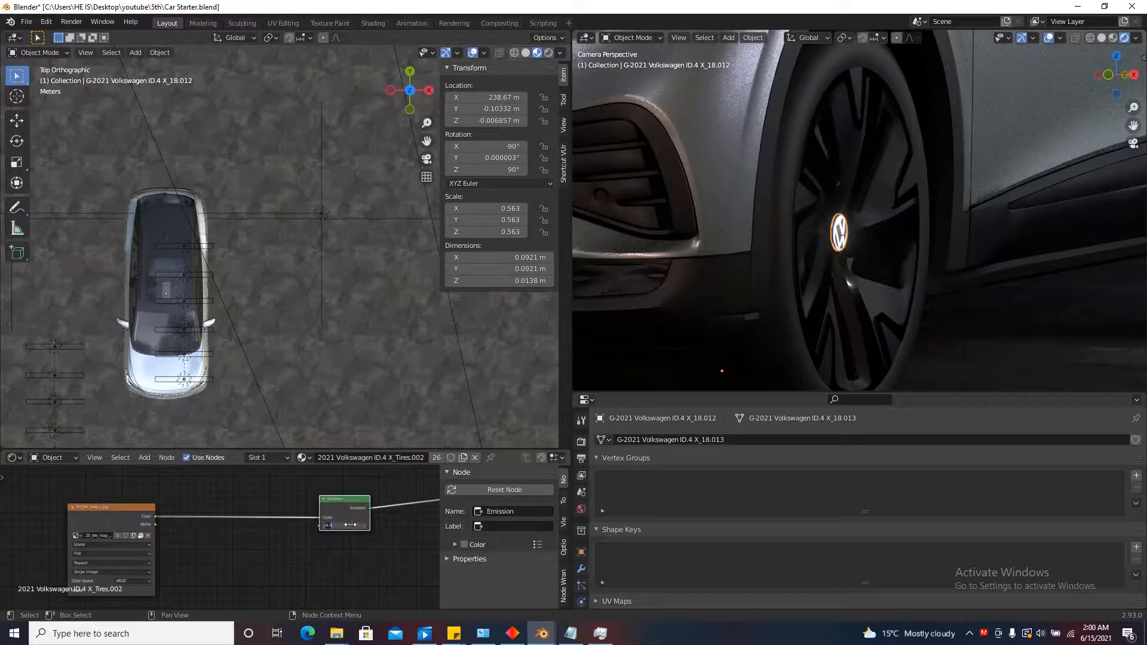
type("0")
key("Return")
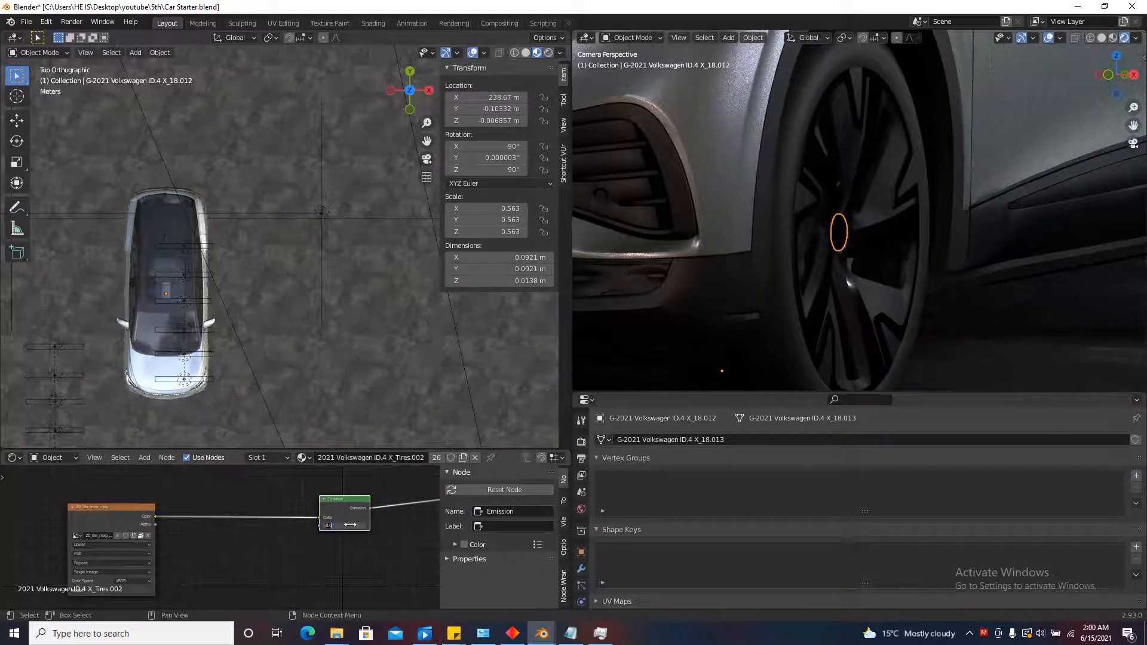
left_click_drag(351, 524, 371, 524)
type("0")
key("Return")
scroll(799, 211, "down", 10)
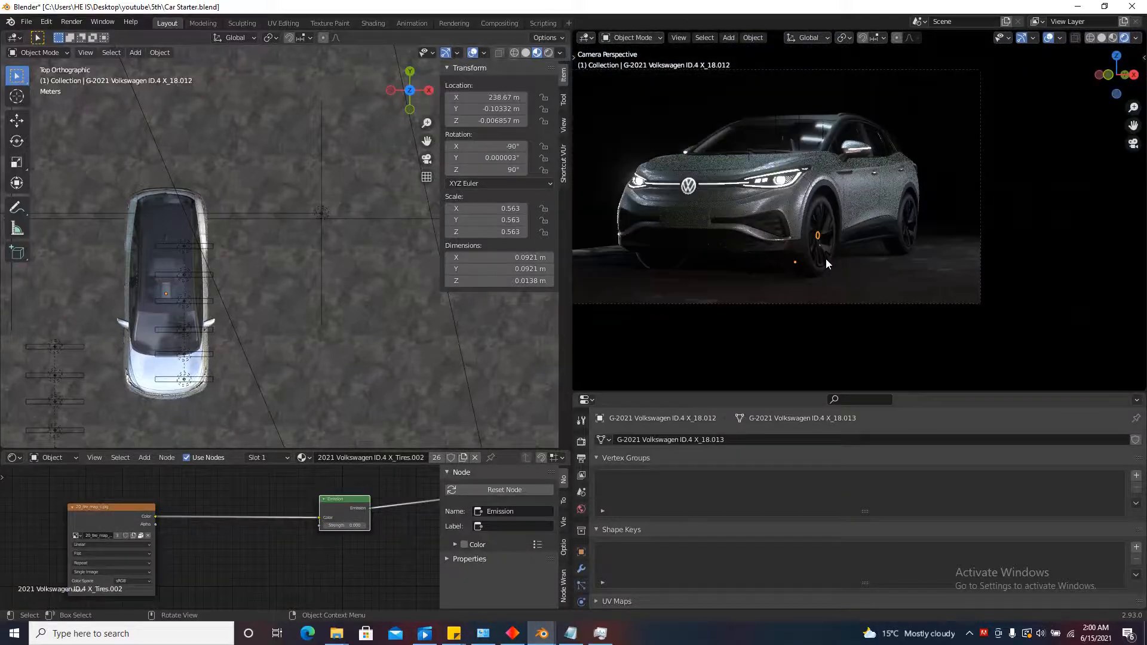
scroll(906, 269, "down", 2)
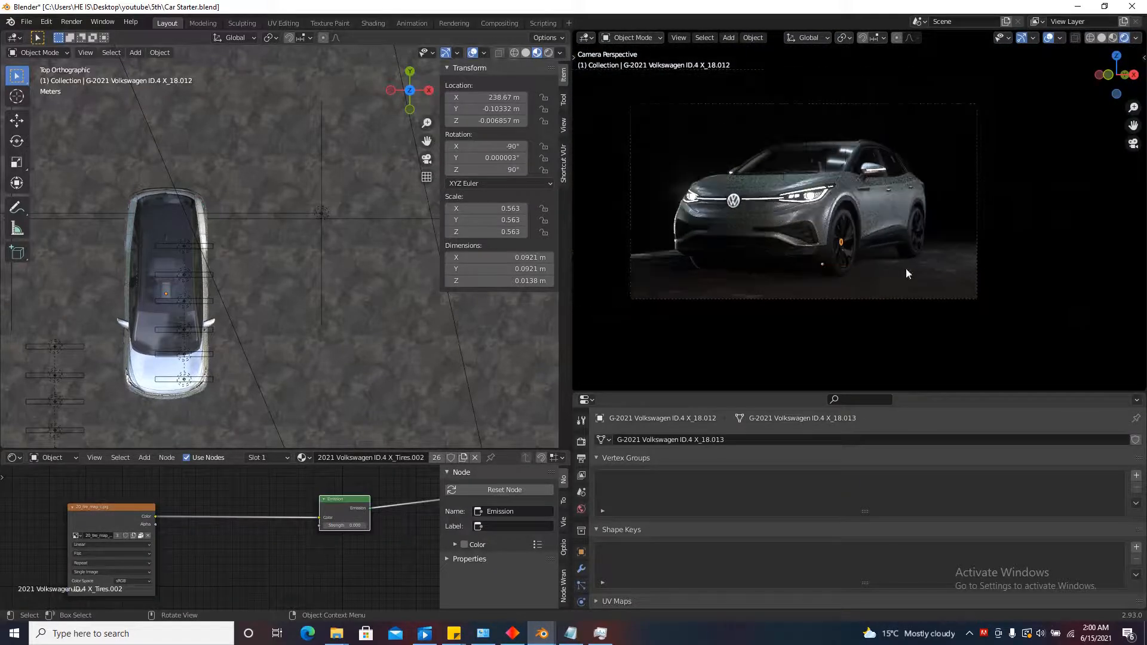
Hide the overlays in the rendered camera view and examine the wheel logos and the car's reflections up close.
left_click(1048, 38)
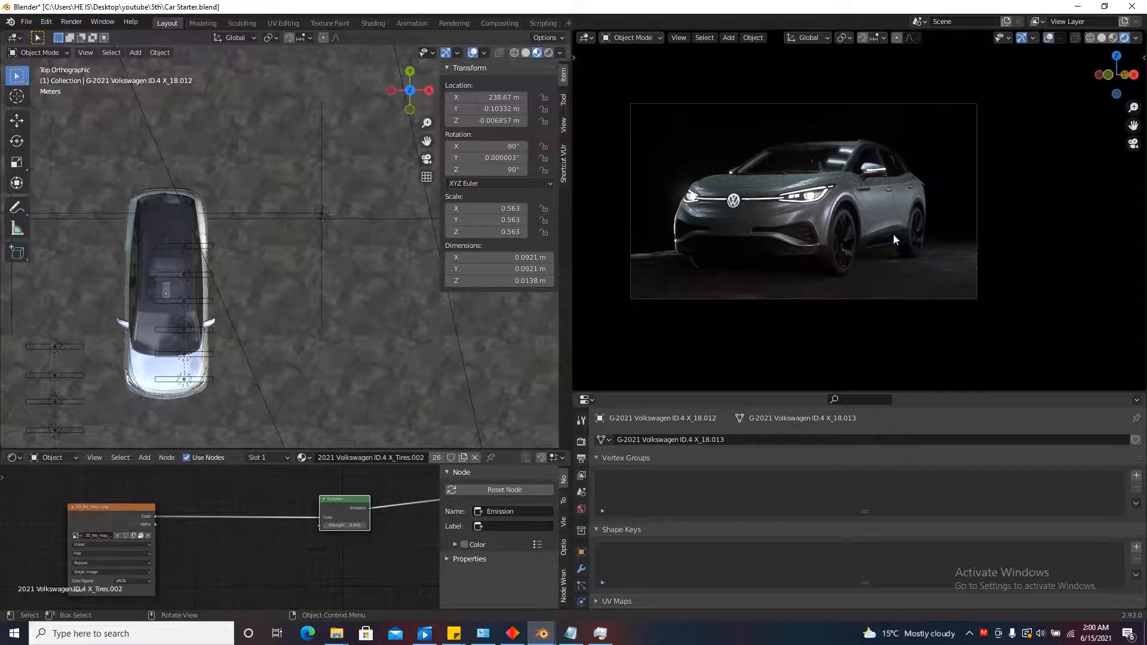
scroll(894, 234, "up", 3)
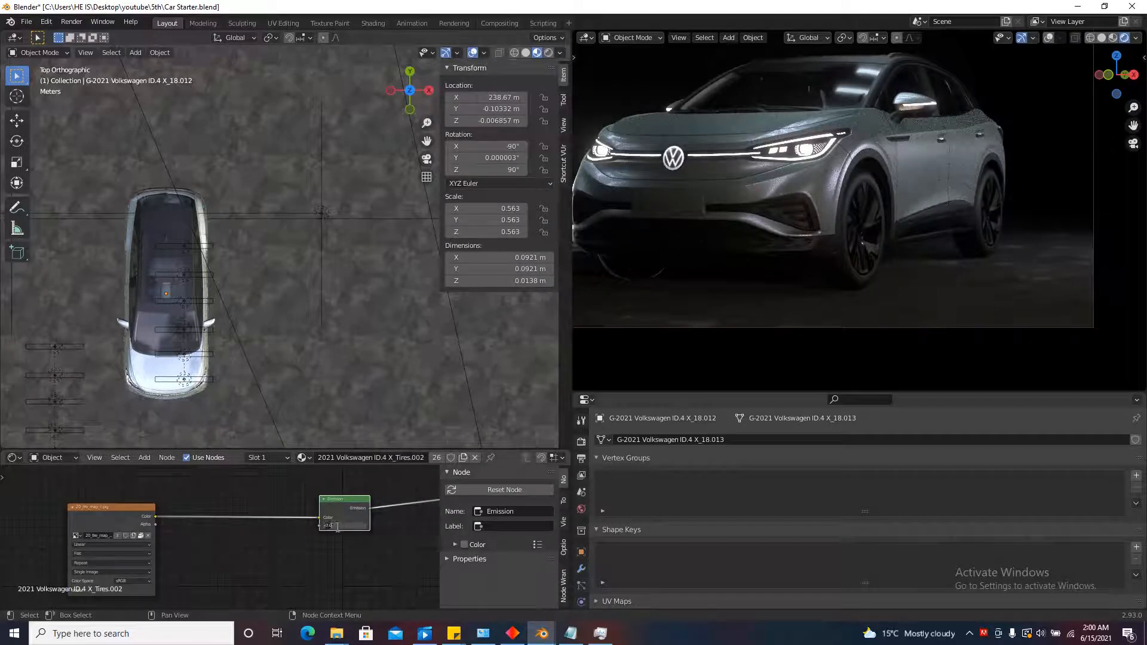
scroll(904, 203, "down", 1)
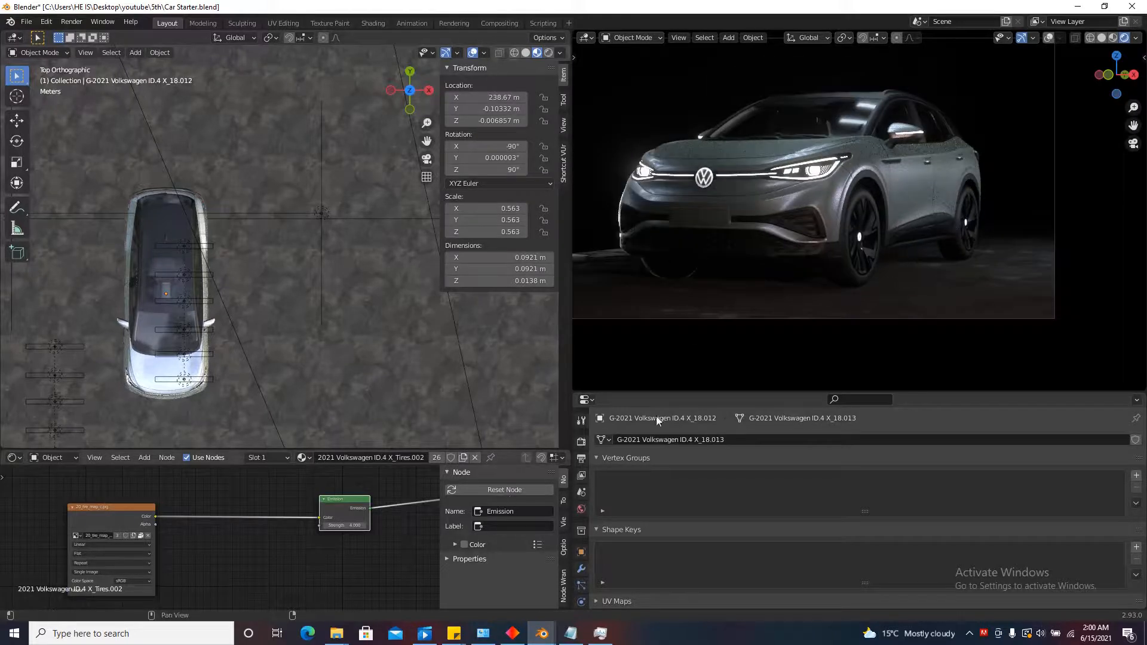
scroll(895, 252, "down", 1)
scroll(837, 210, "up", 2)
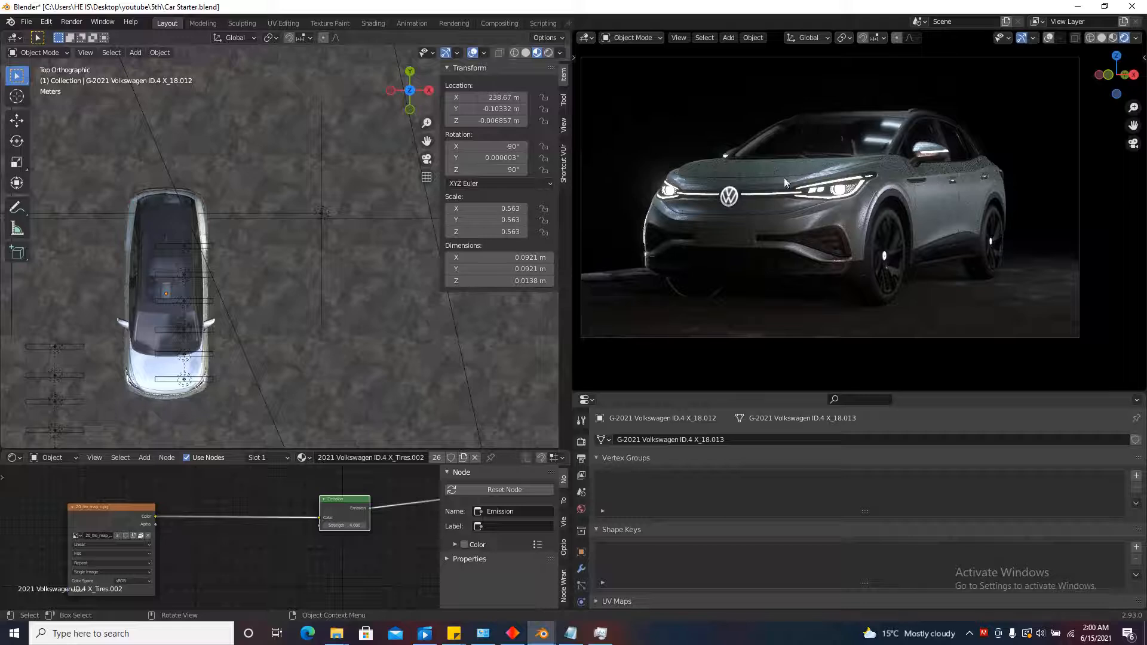
scroll(947, 256, "up", 1)
scroll(818, 252, "down", 2)
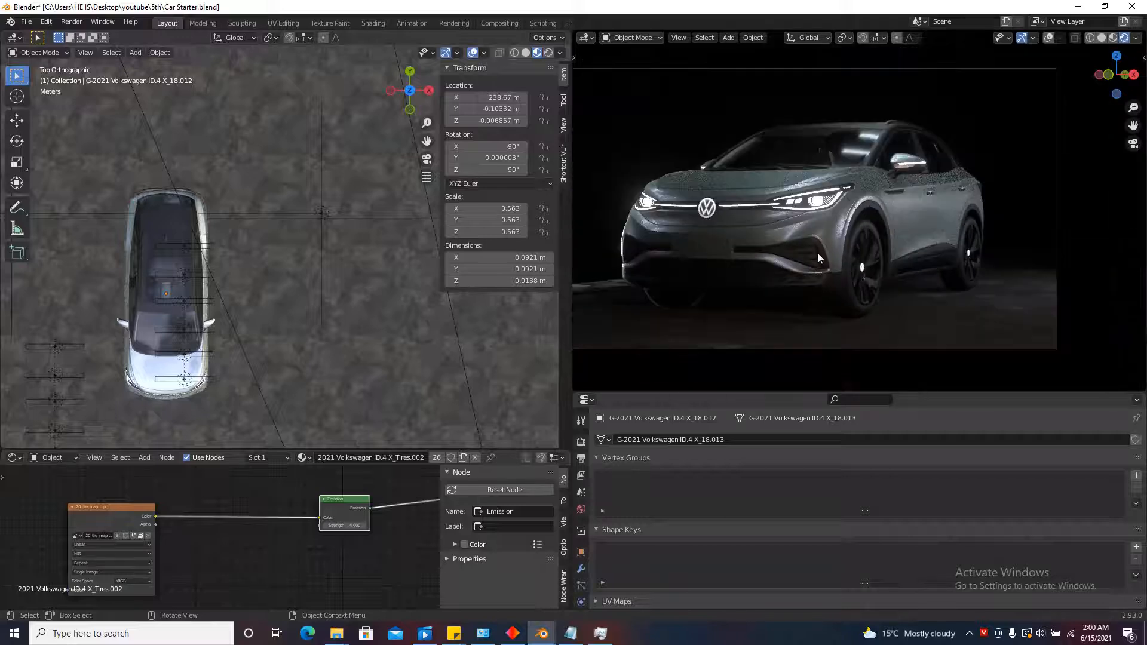
scroll(980, 252, "up", 1)
scroll(1009, 253, "down", 1)
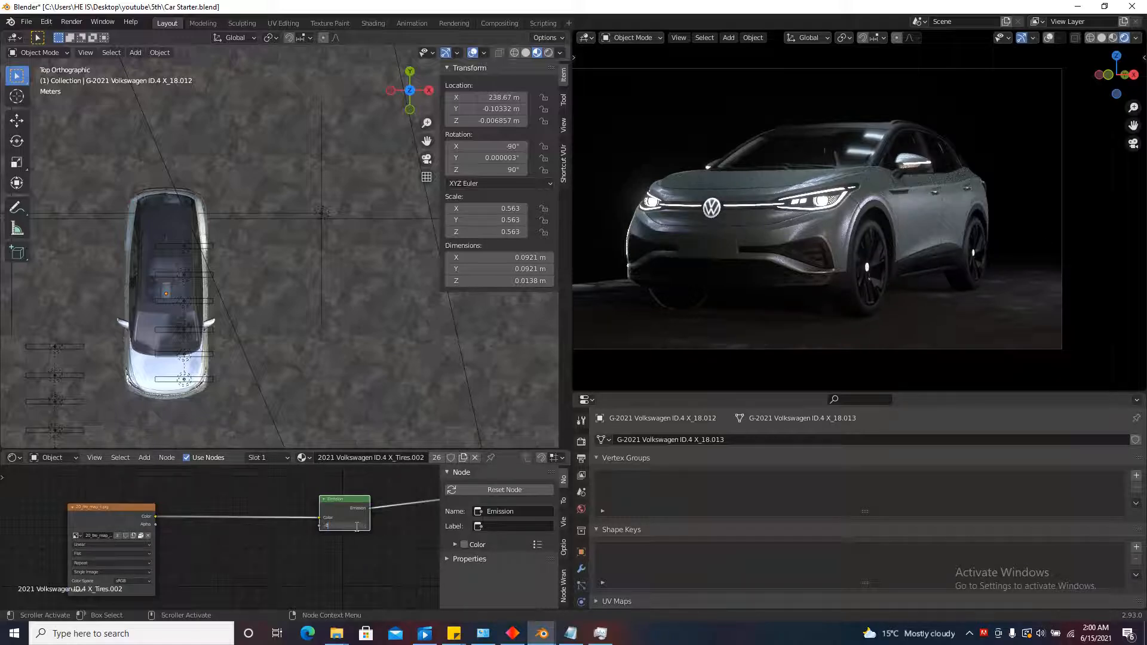
scroll(885, 304, "down", 2)
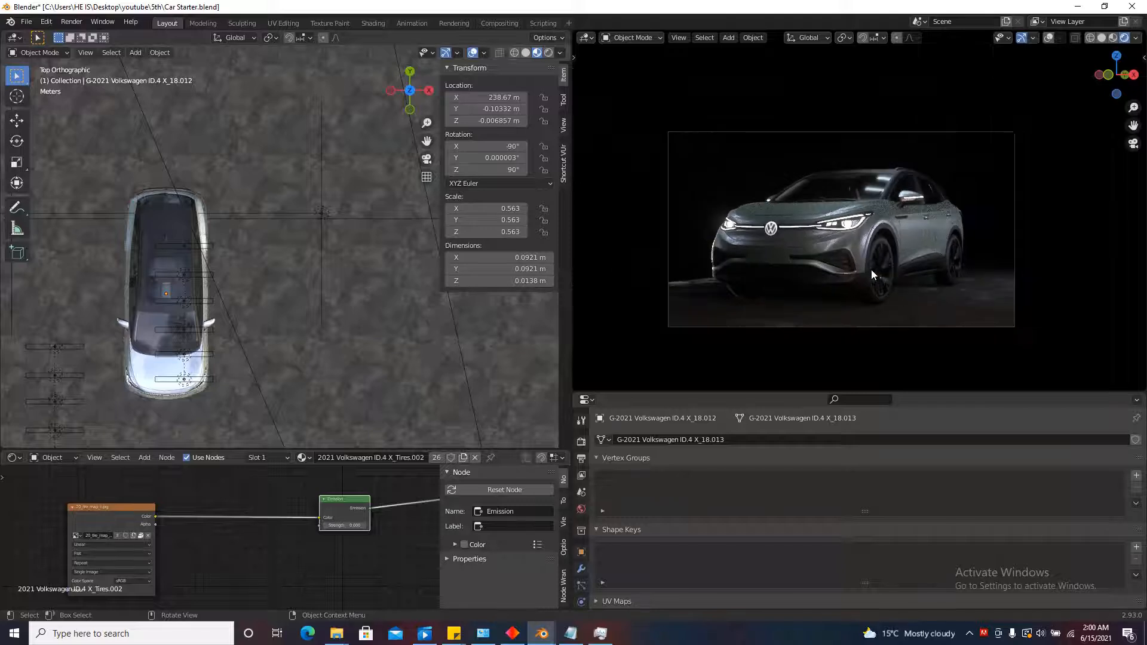
scroll(948, 252, "up", 2)
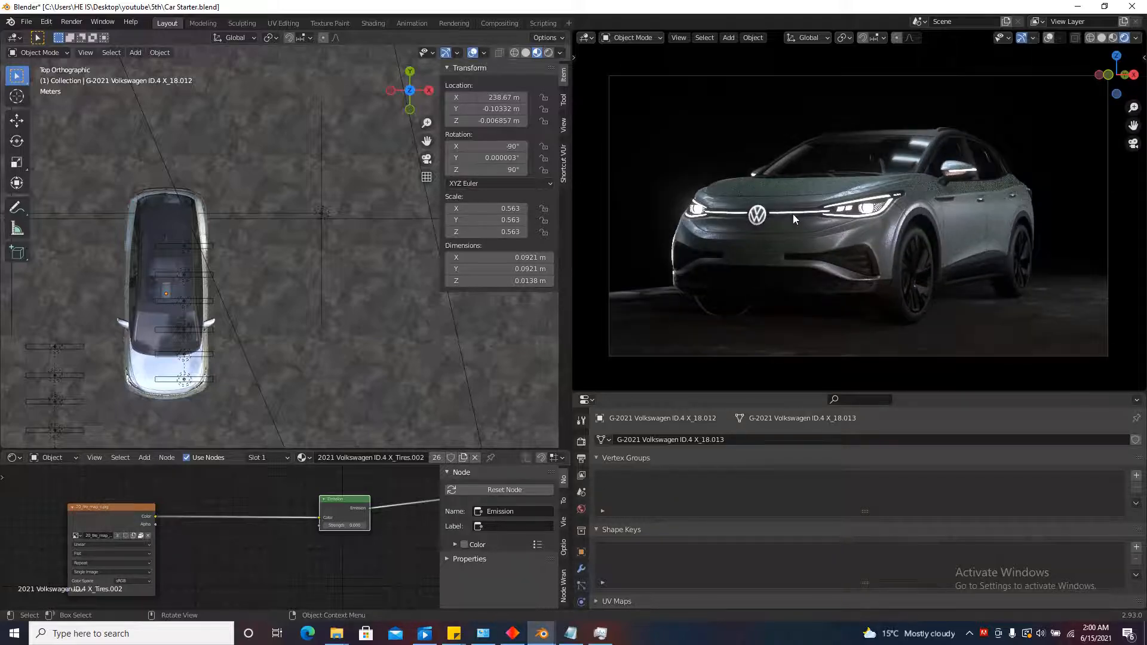
Select the camera in front of the car in the top view and switch the Shader Editor area to the Timeline.
scroll(311, 259, "down", 5)
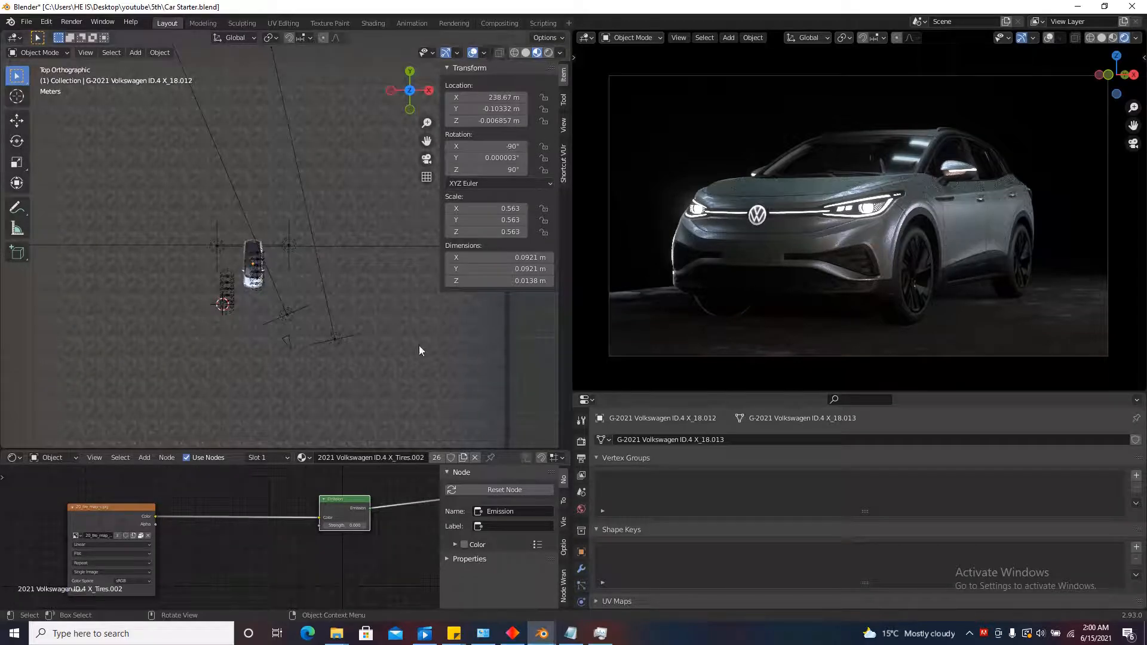
scroll(308, 275, "down", 5)
scroll(304, 282, "up", 4)
scroll(289, 321, "up", 2)
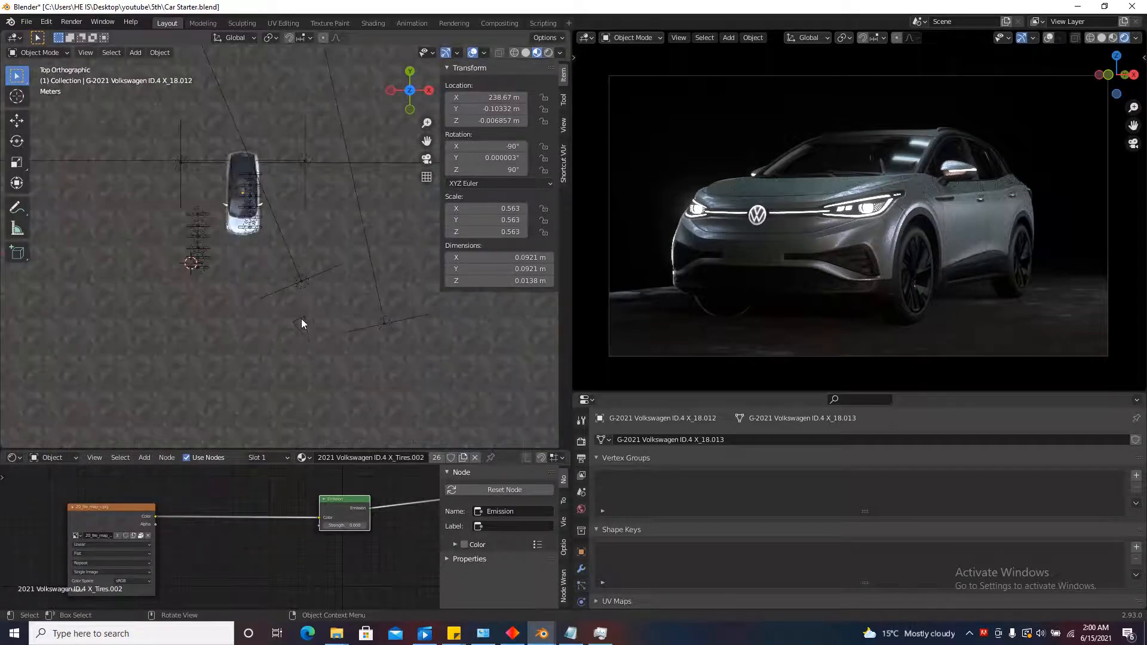
left_click(302, 321)
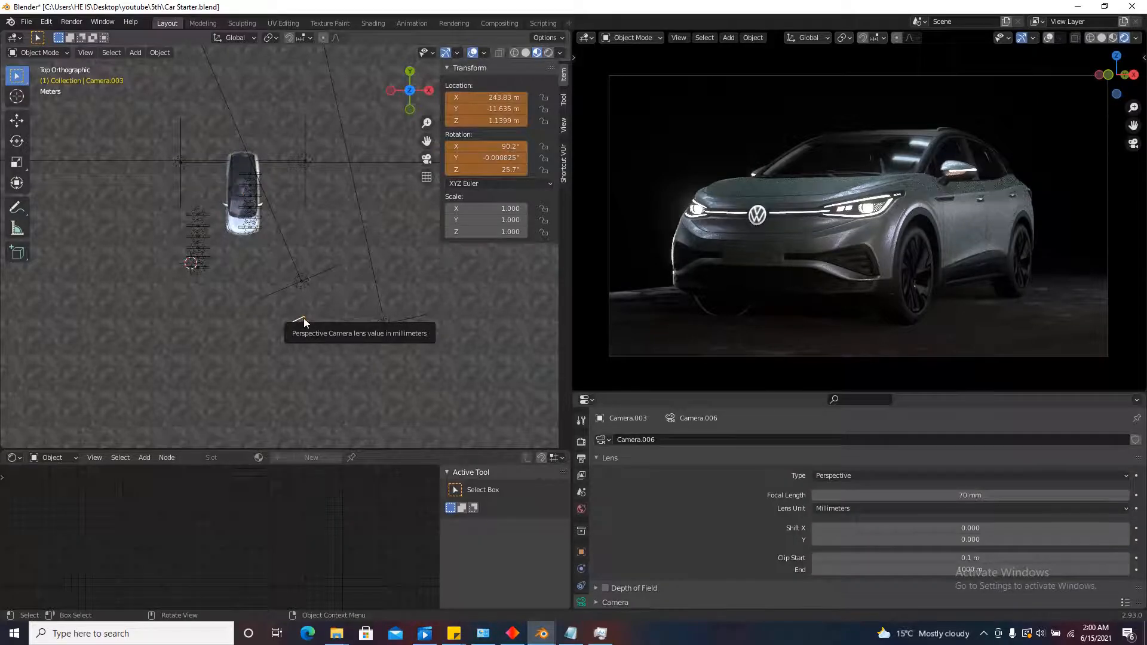
left_click(13, 457)
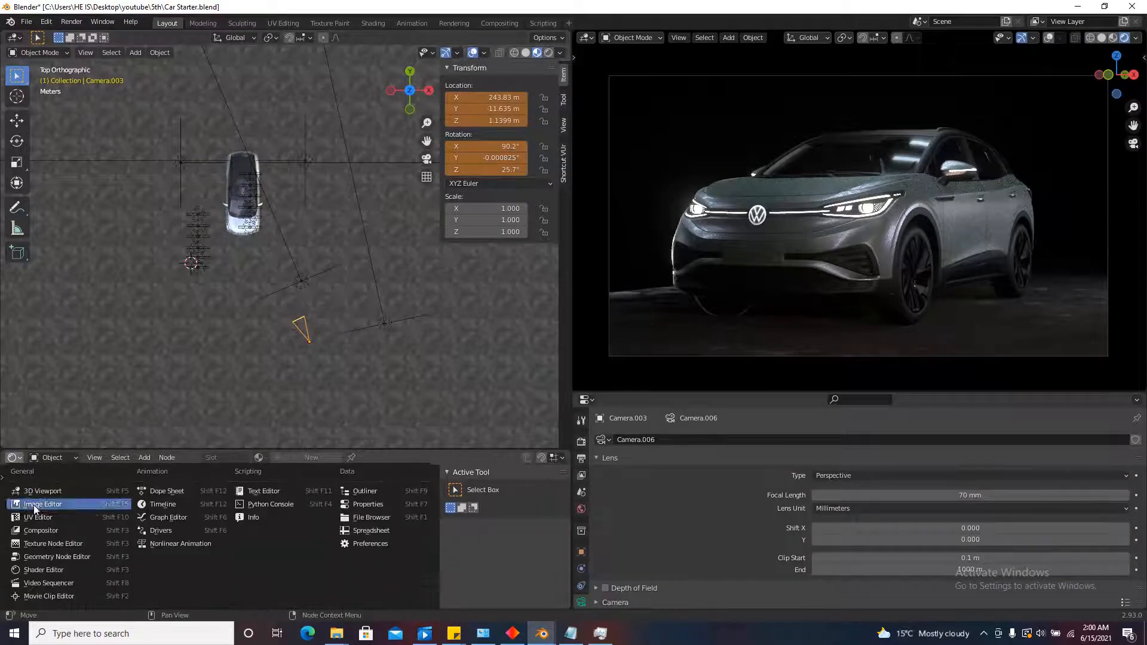
left_click(166, 506)
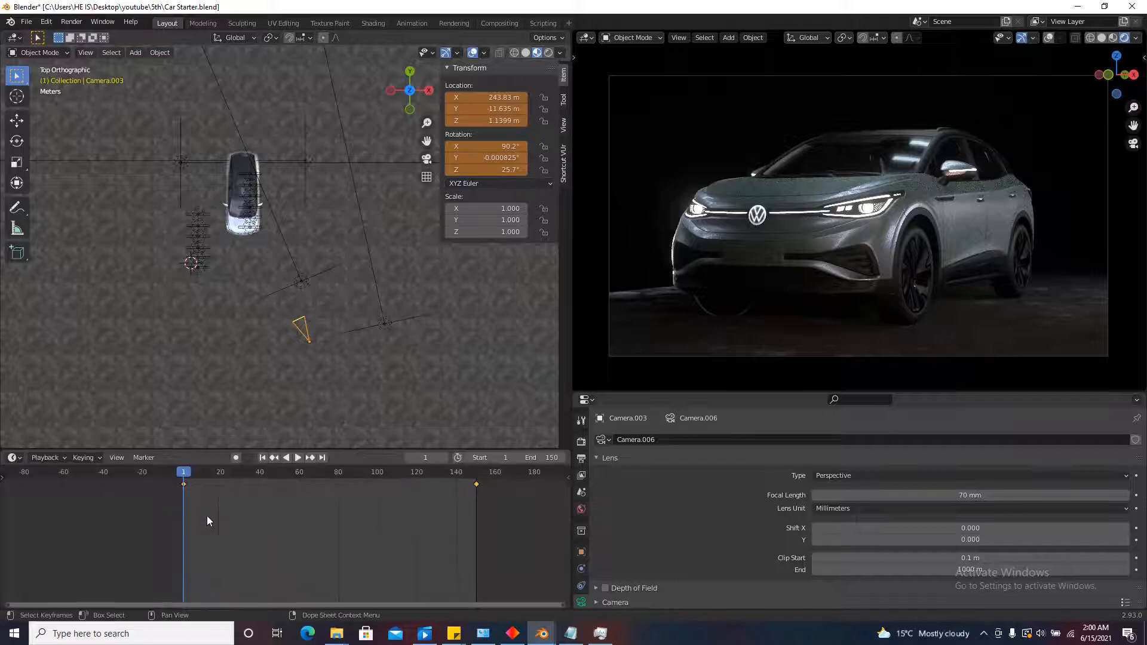
Replace the camera's existing keyframes with new location keyframes at frame 1 and go to frame 150.
key("x")
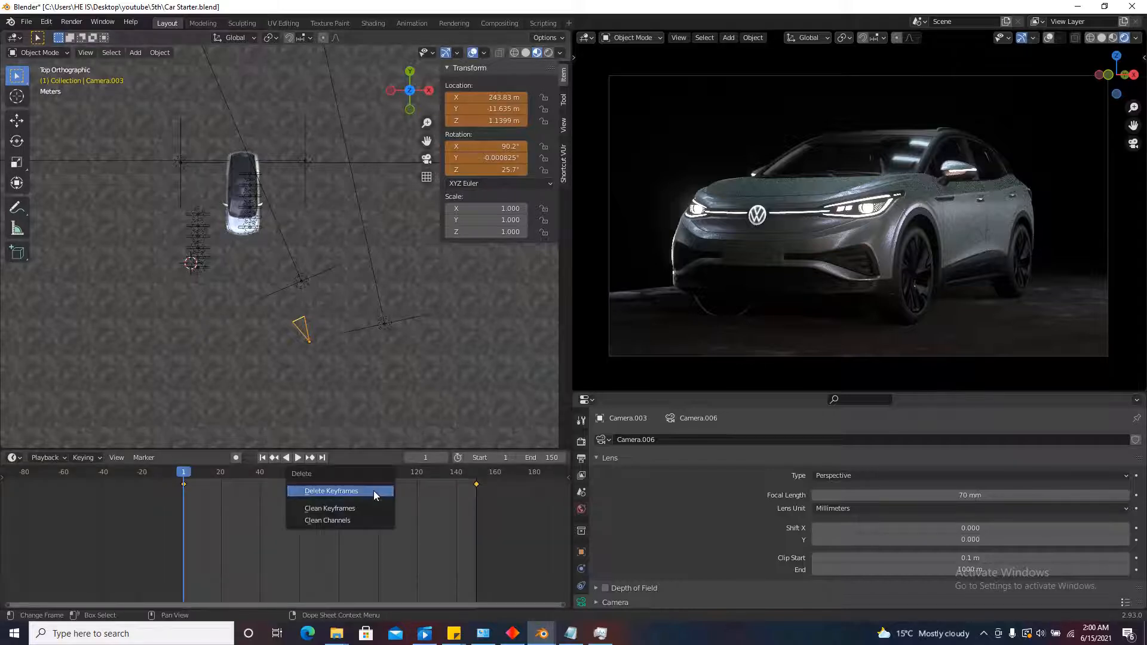
left_click(374, 491)
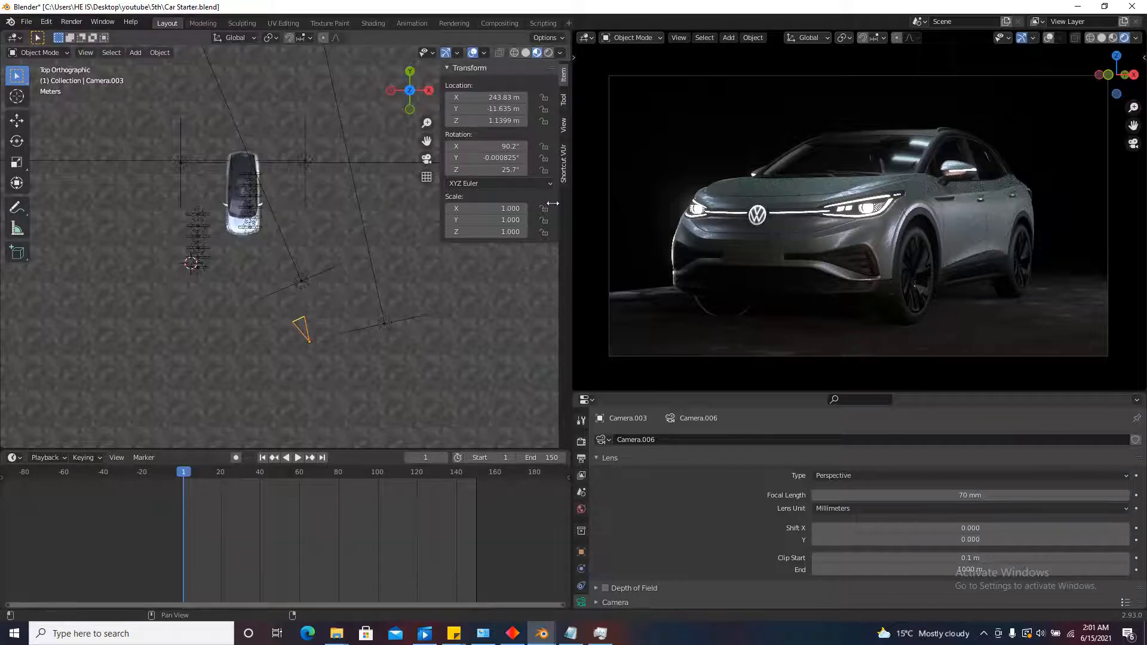
right_click(508, 98)
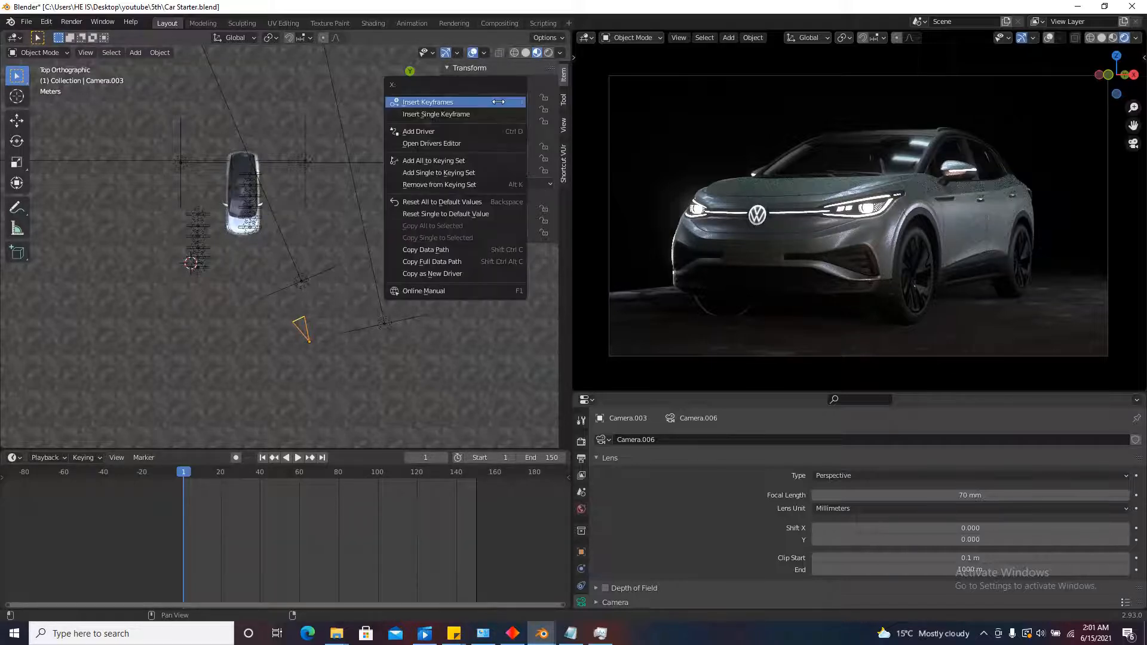
left_click(498, 101)
left_click(323, 458)
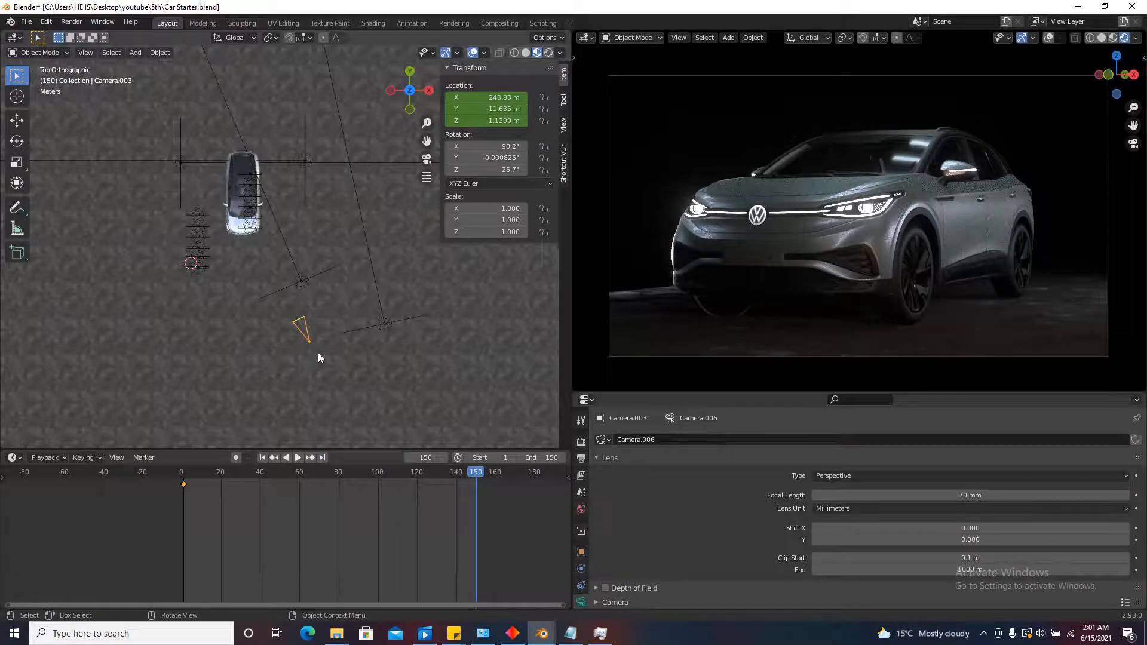
key("g")
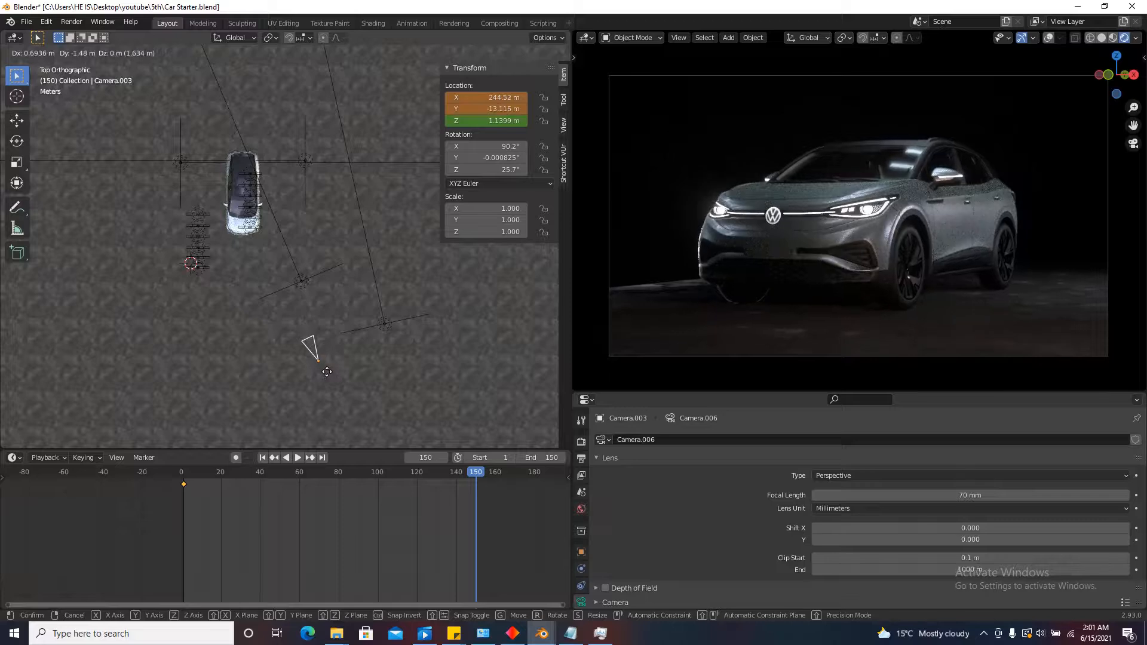
key("Escape")
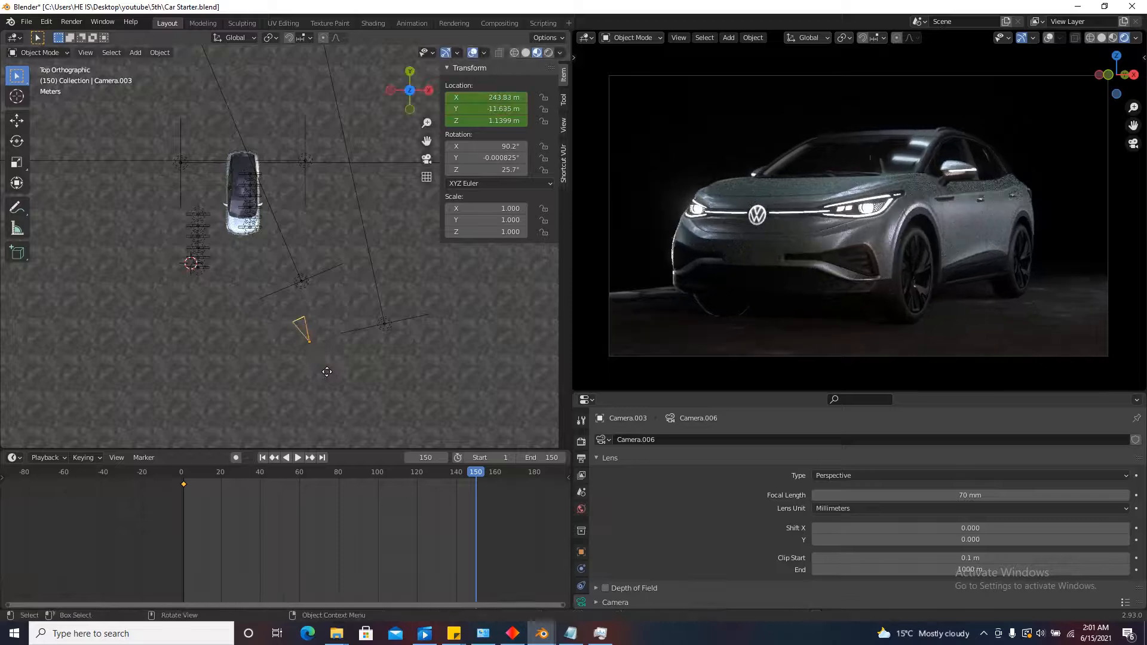
left_click(245, 40)
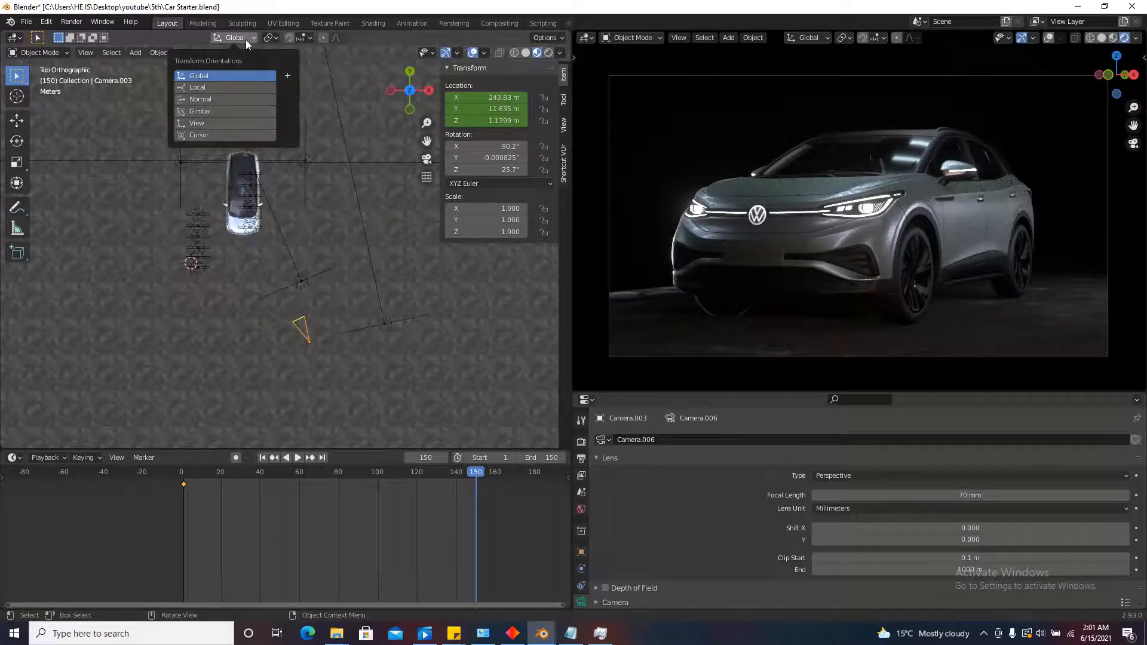
left_click(206, 87)
scroll(288, 346, "up", 1)
key("g")
key("x")
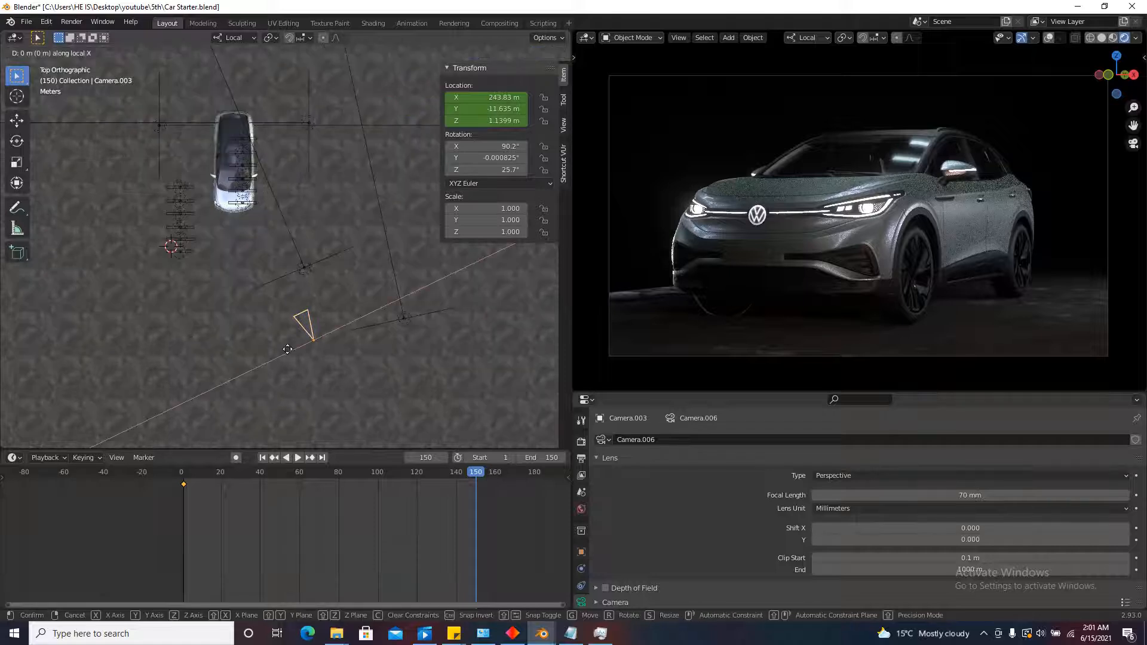
key("y")
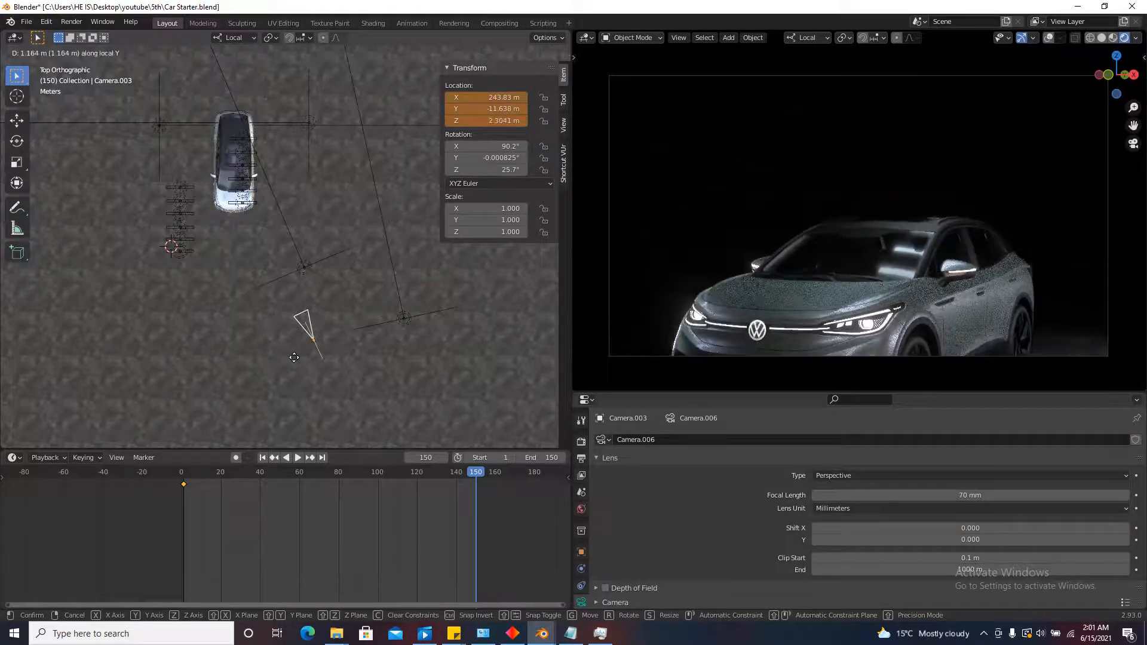
key("z")
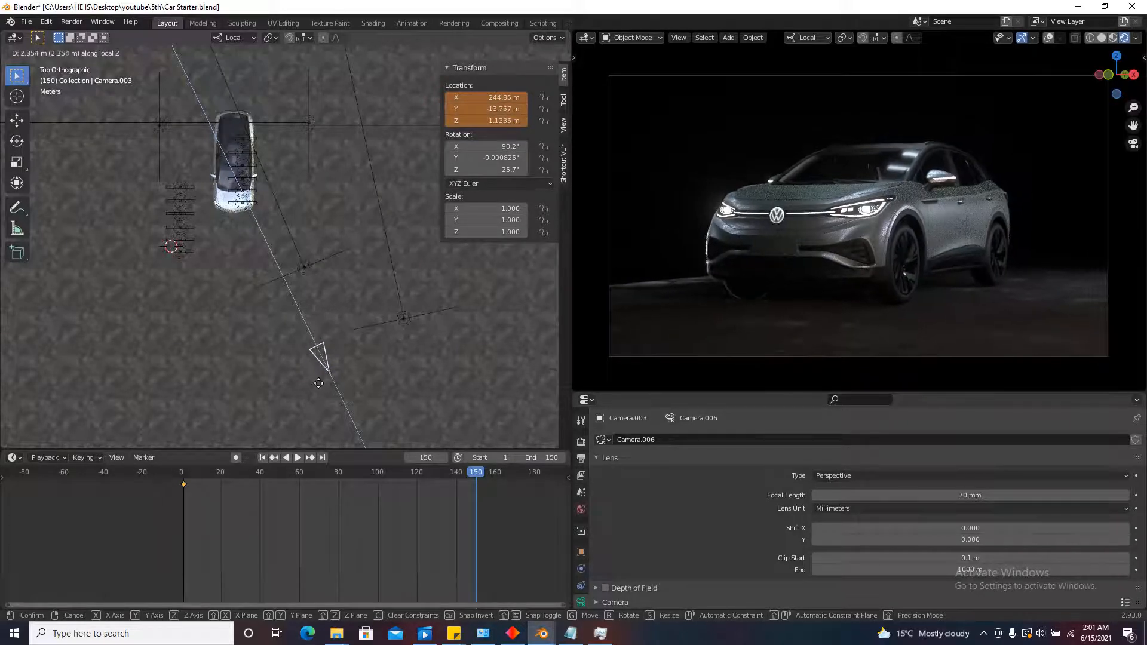
key("Escape")
left_click(242, 38)
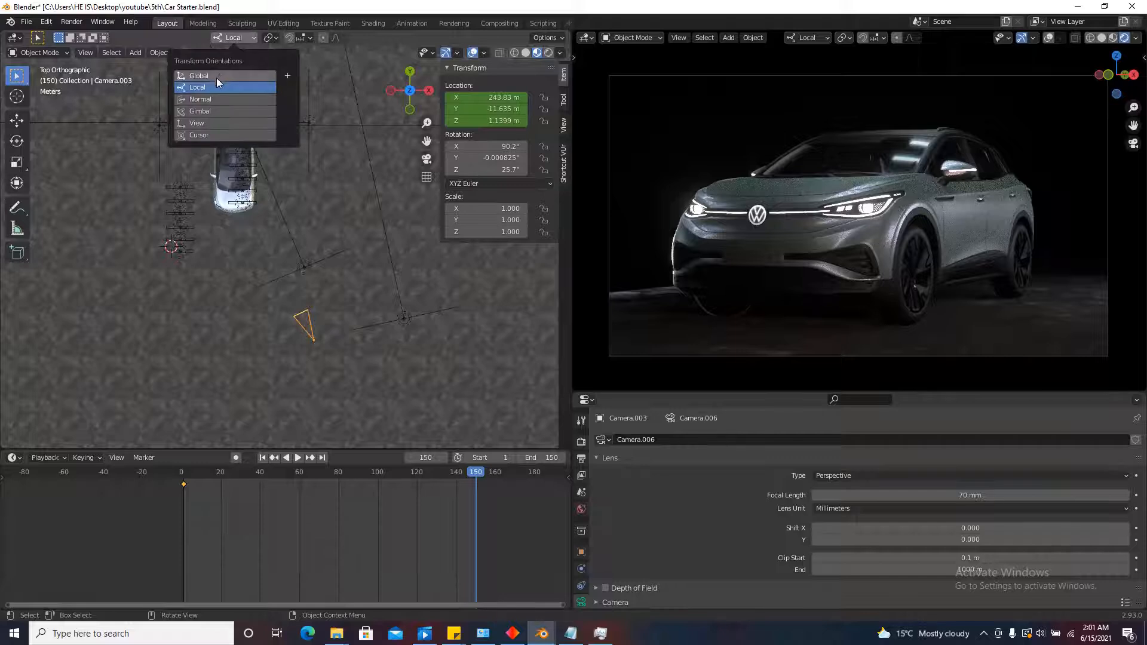
left_click(216, 77)
key("g")
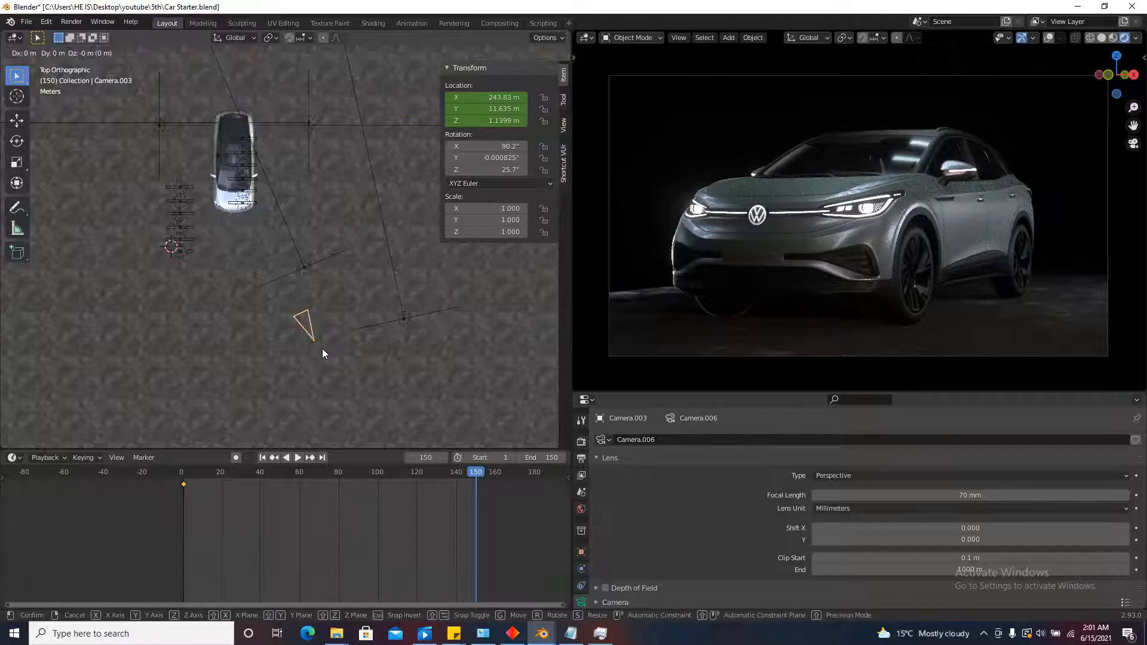
key("x")
key("Escape")
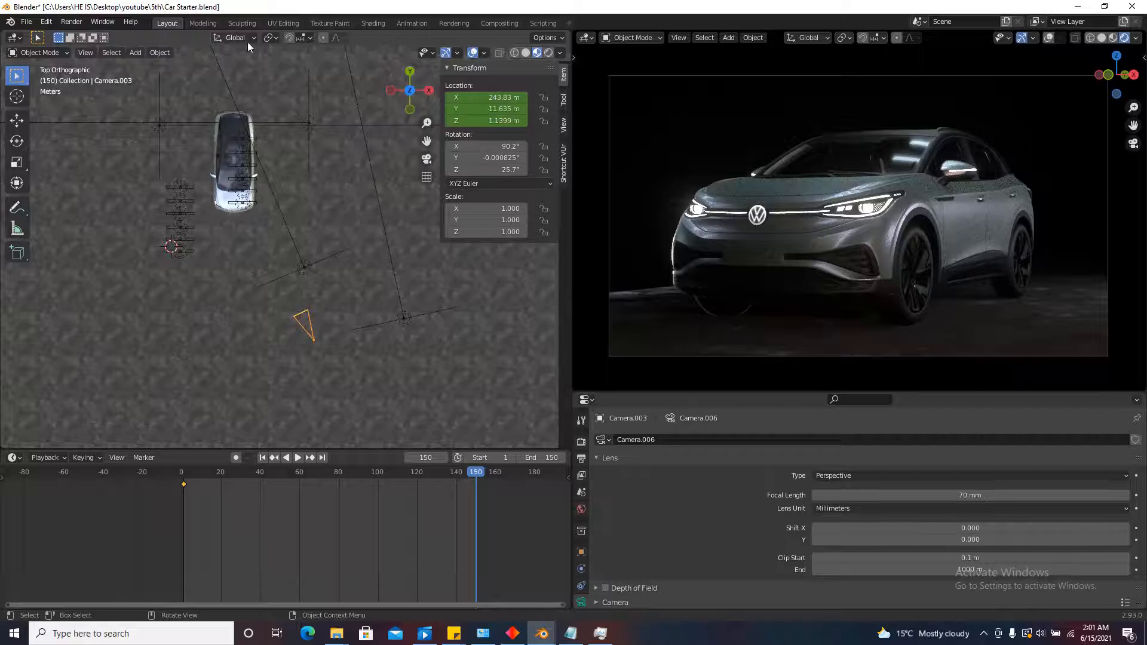
Using Local orientation, move the camera about 1.93 m back along its local Z axis and keyframe its location at frame 150.
left_click(226, 39)
left_click(231, 90)
scroll(307, 331, "up", 3)
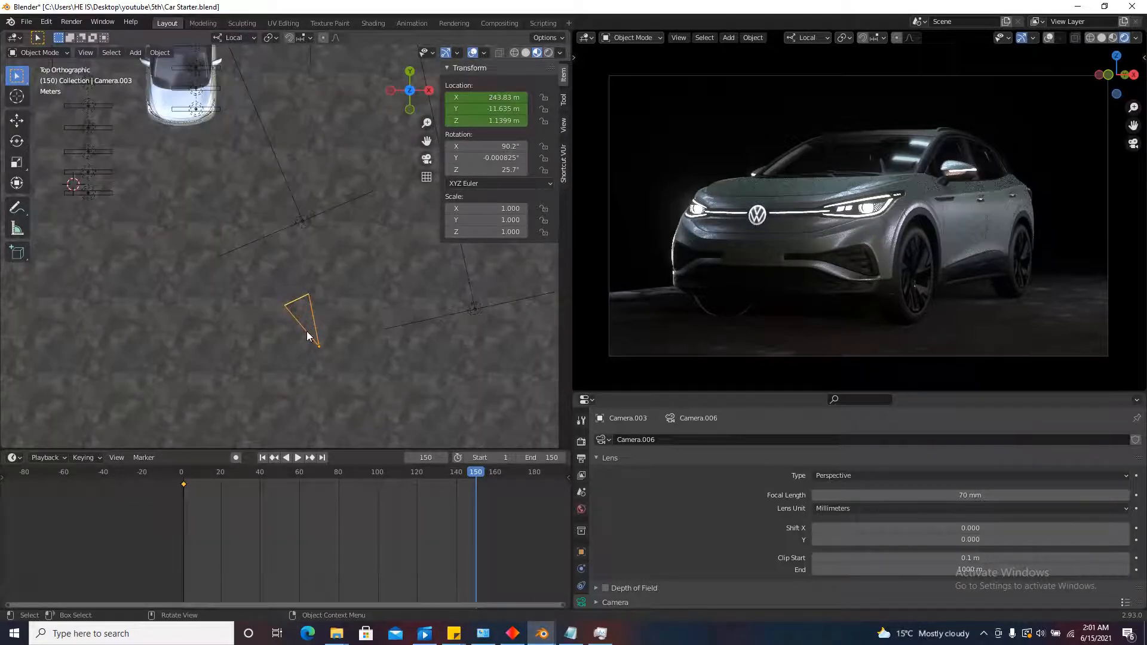
scroll(292, 311, "down", 2)
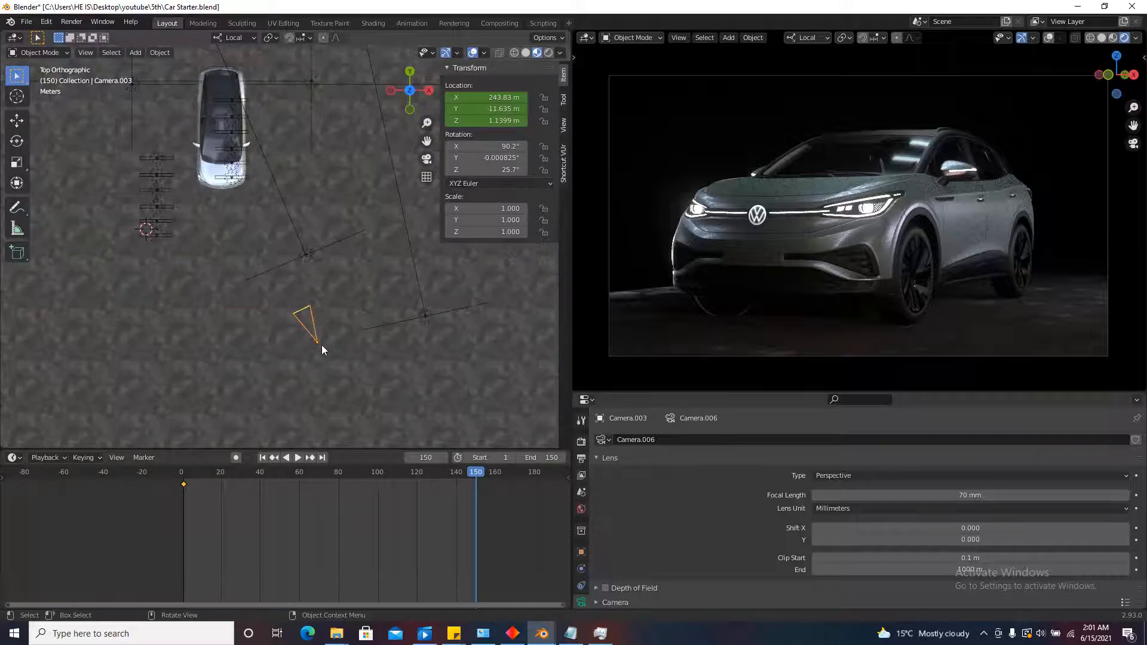
key("g")
key("z")
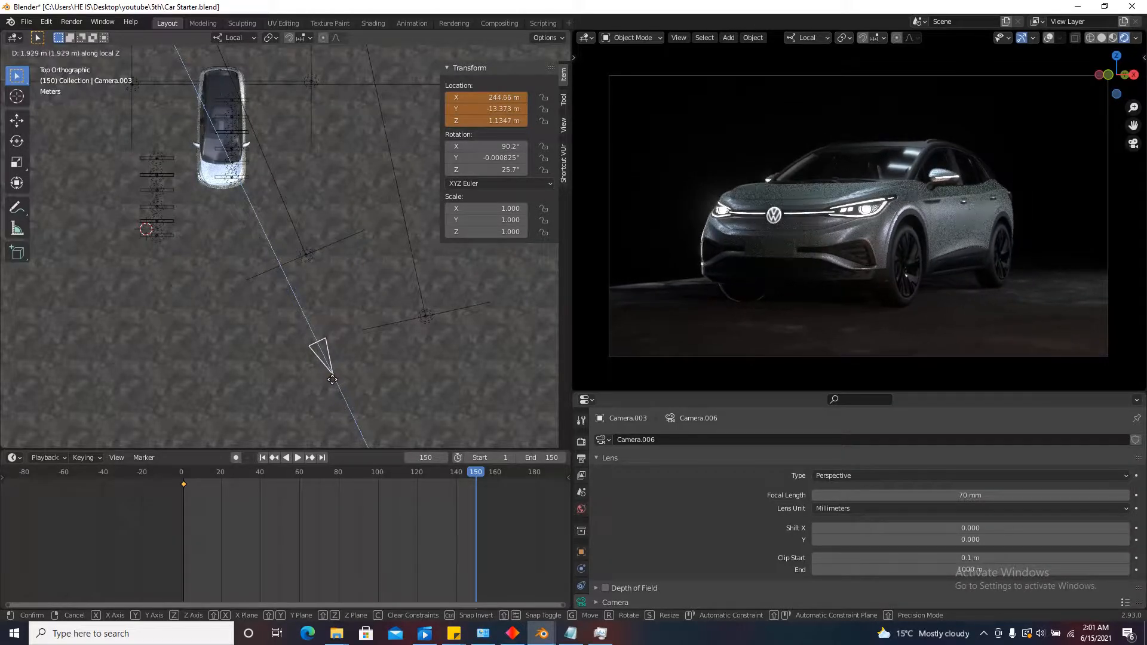
left_click(332, 380)
right_click(487, 120)
left_click(454, 101)
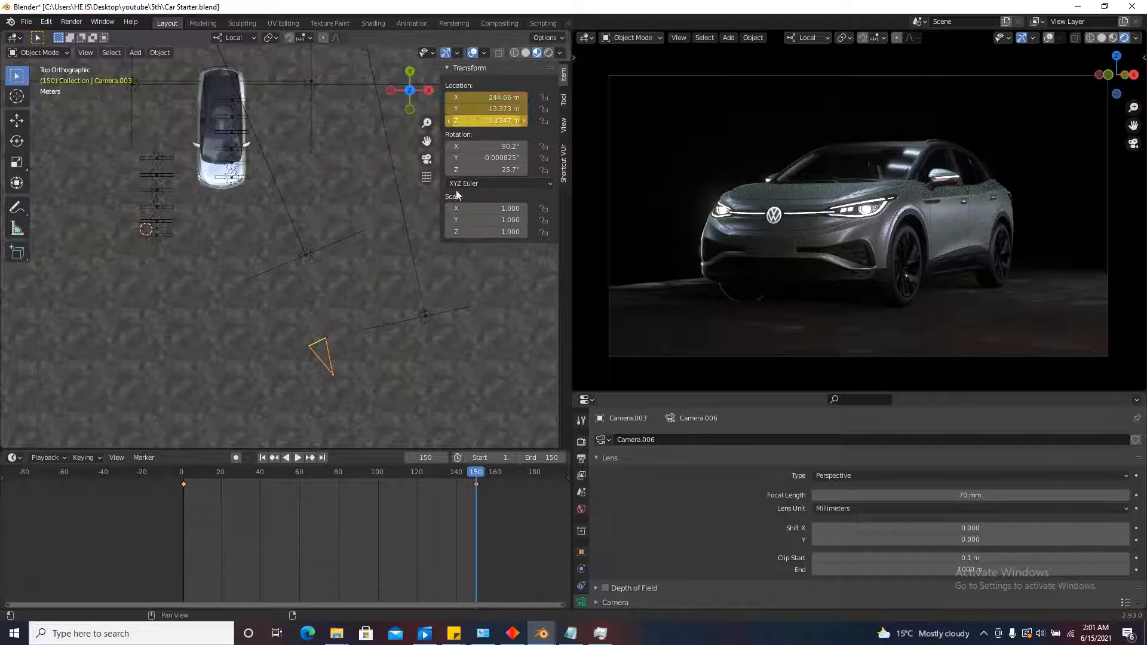
Set the interpolation of all the camera's keyframes to Linear.
key("a")
key("t")
left_click(345, 514)
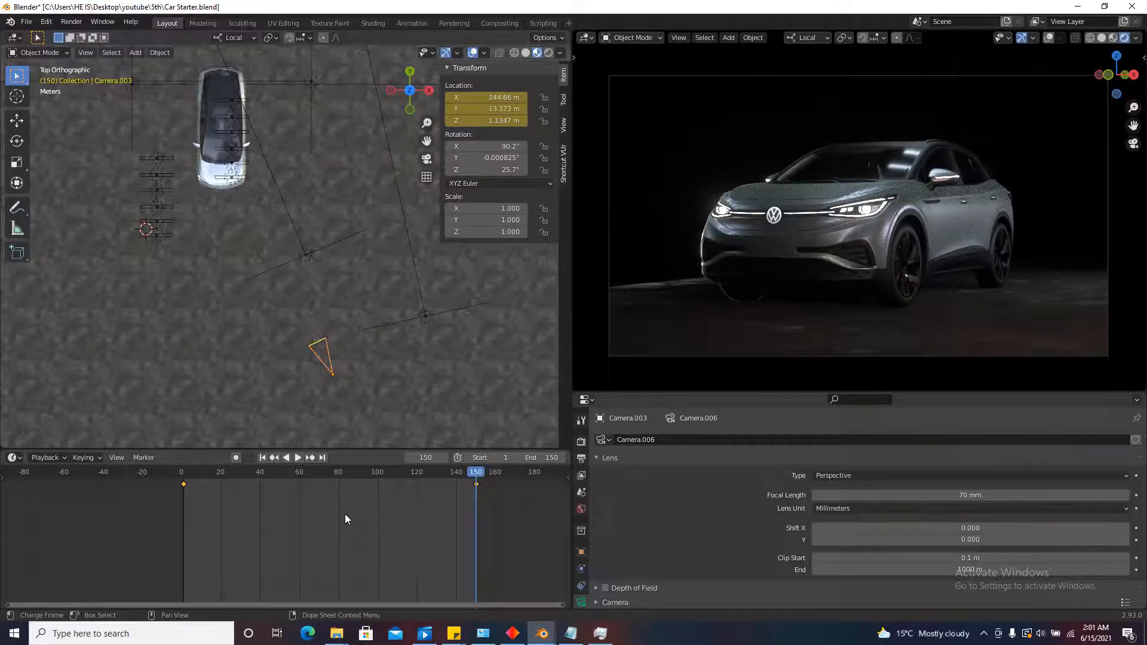
Play the camera animation from frame 1 to check the pull-back in the rendered view, and stop playback.
left_click(263, 457)
left_click(297, 457)
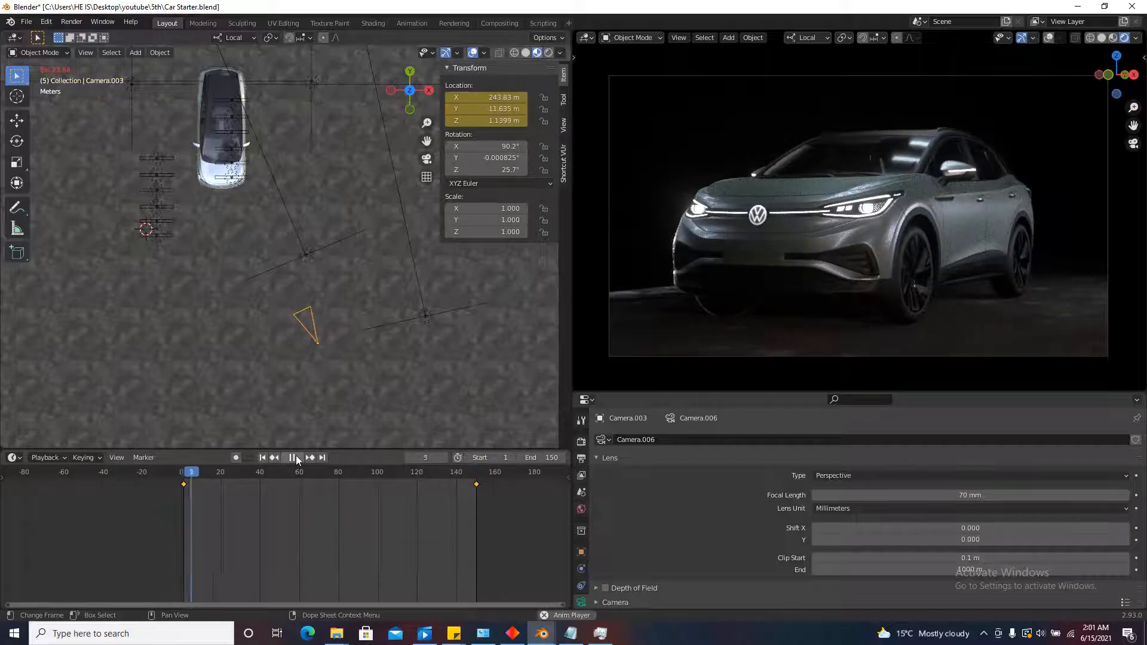
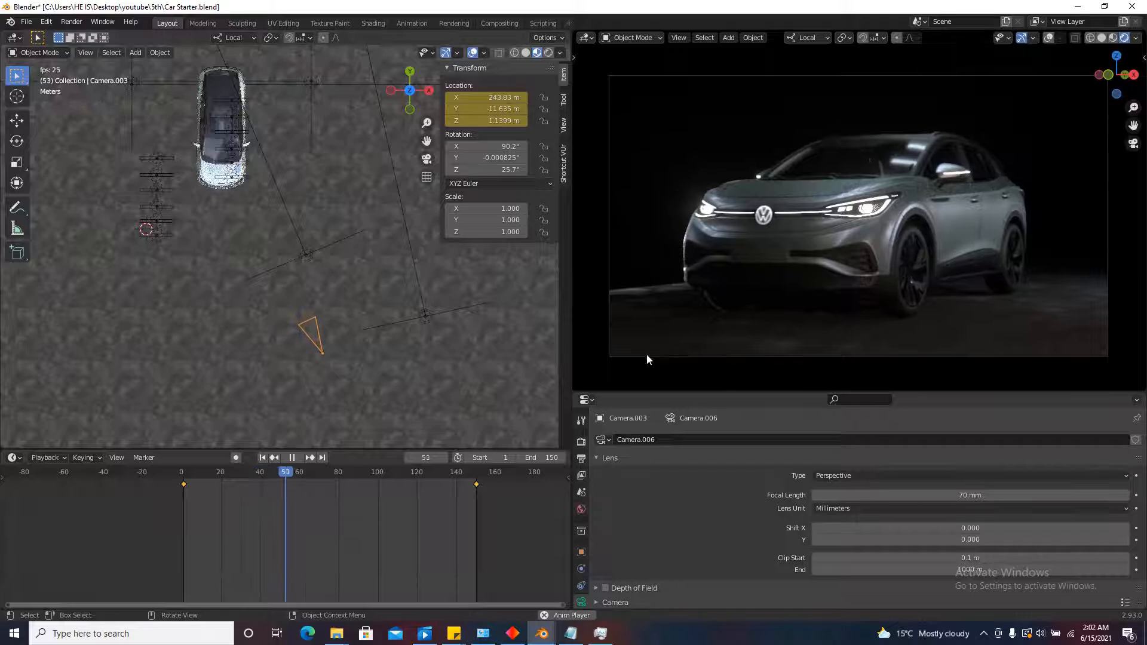
key("space")
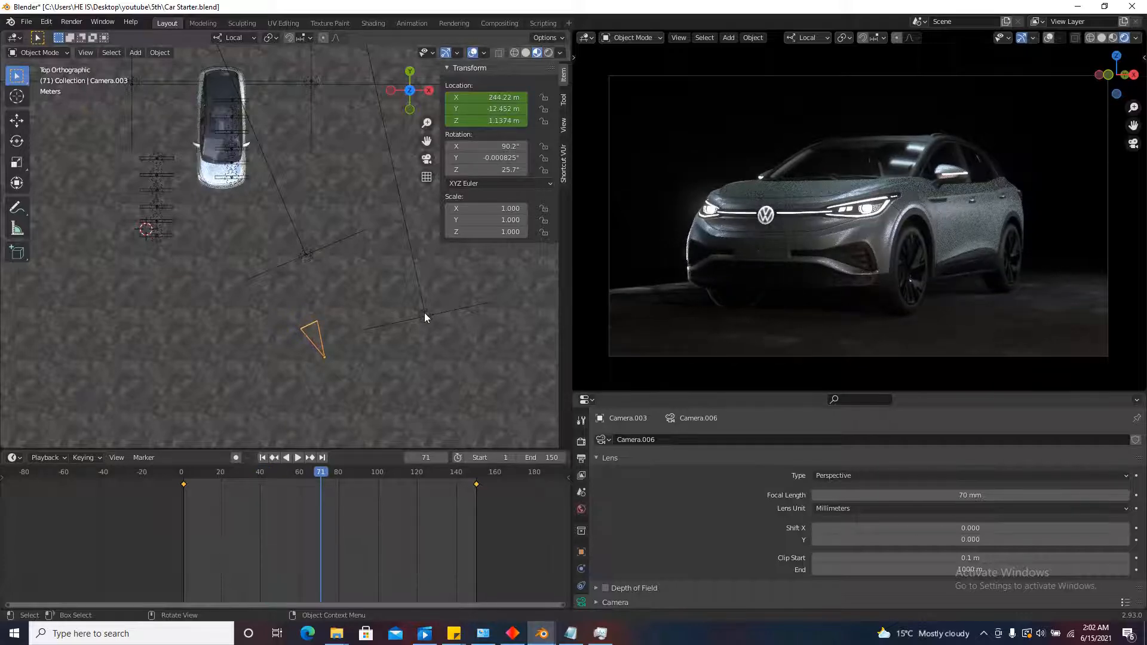
Change the 500 W area light in front of the car to a strongly saturated orange, about hue 0.015 and saturation 0.993.
left_click(424, 317)
left_click(958, 506)
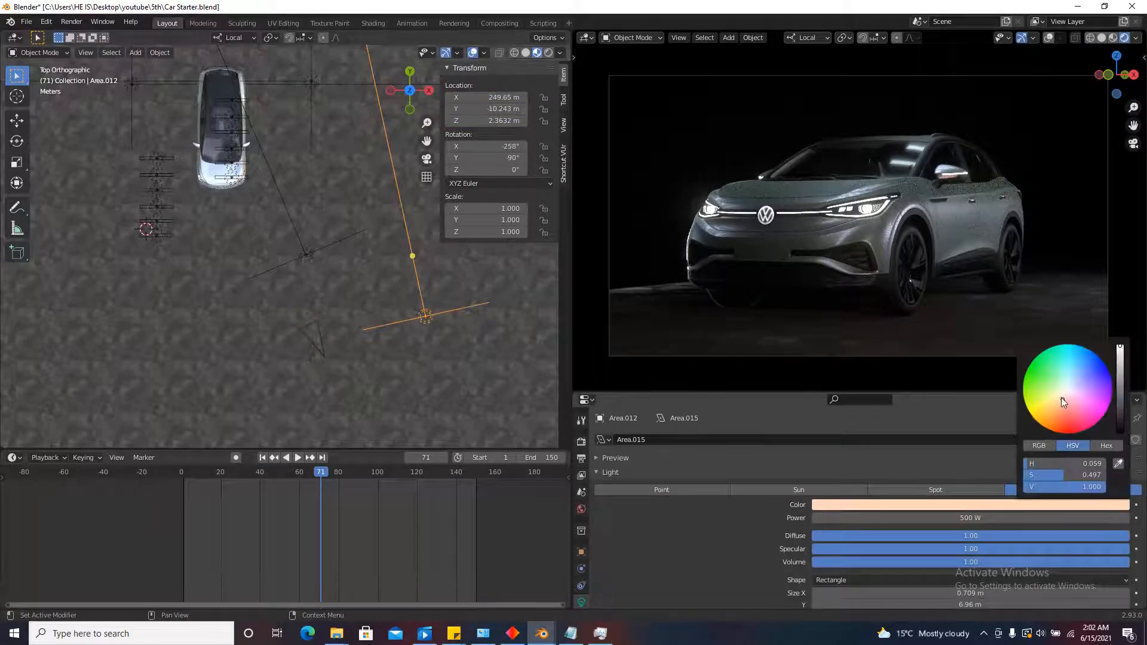
left_click_drag(1061, 397, 1052, 427)
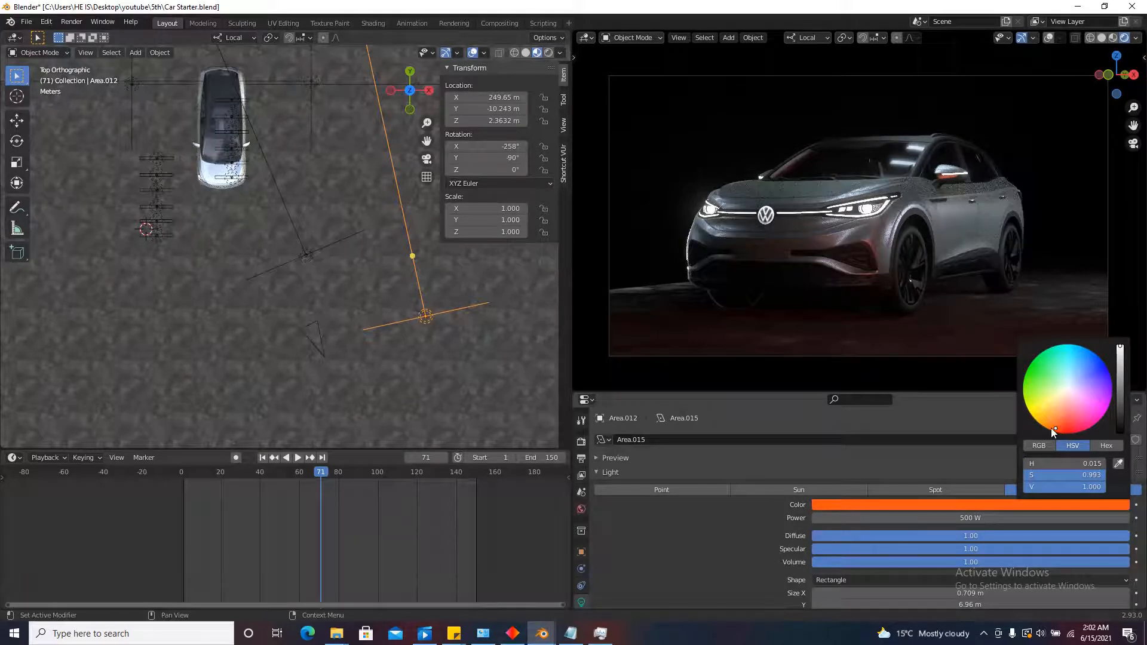
Tint the 100 W angled area light in front of the car a pale cyan.
left_click(306, 255)
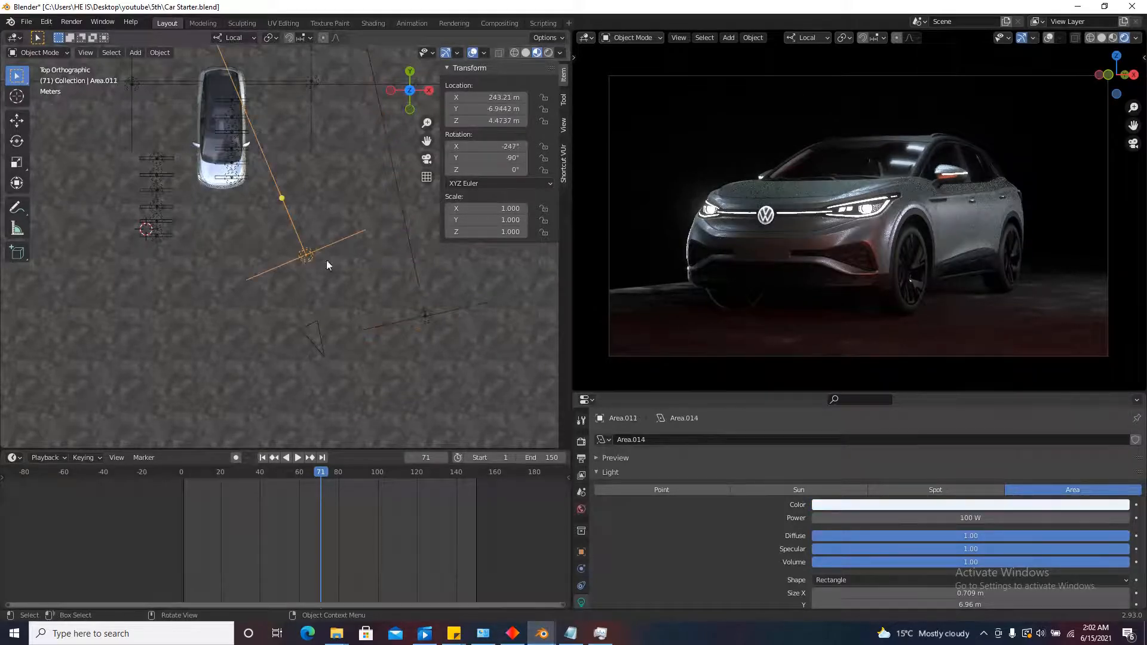
left_click(965, 505)
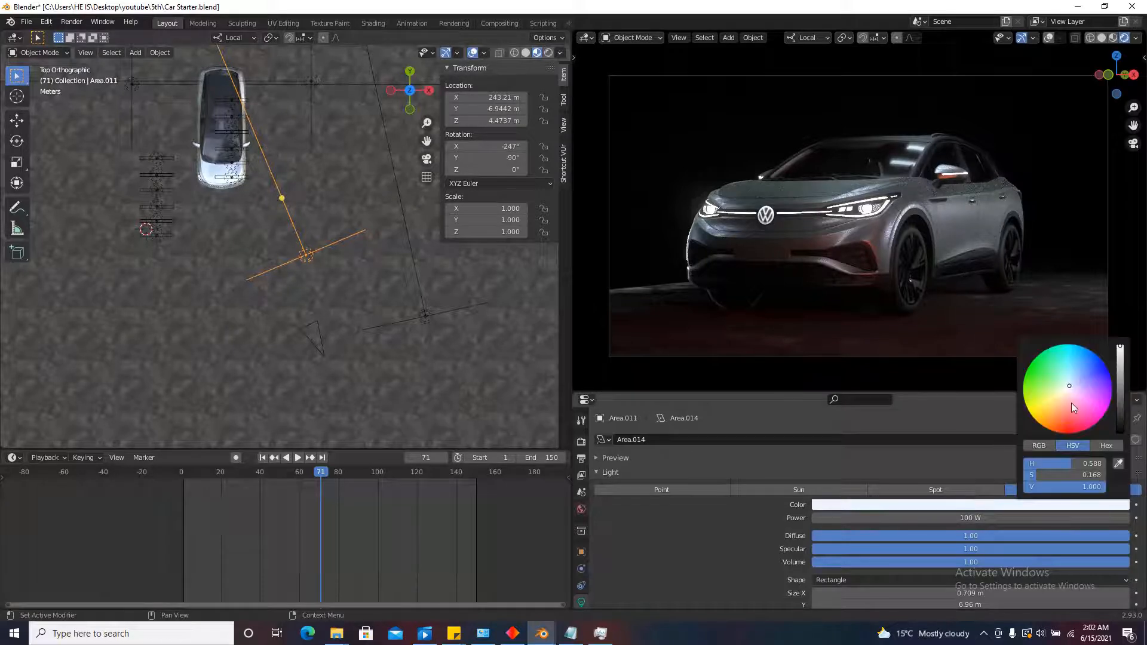
left_click_drag(1069, 384, 1068, 380)
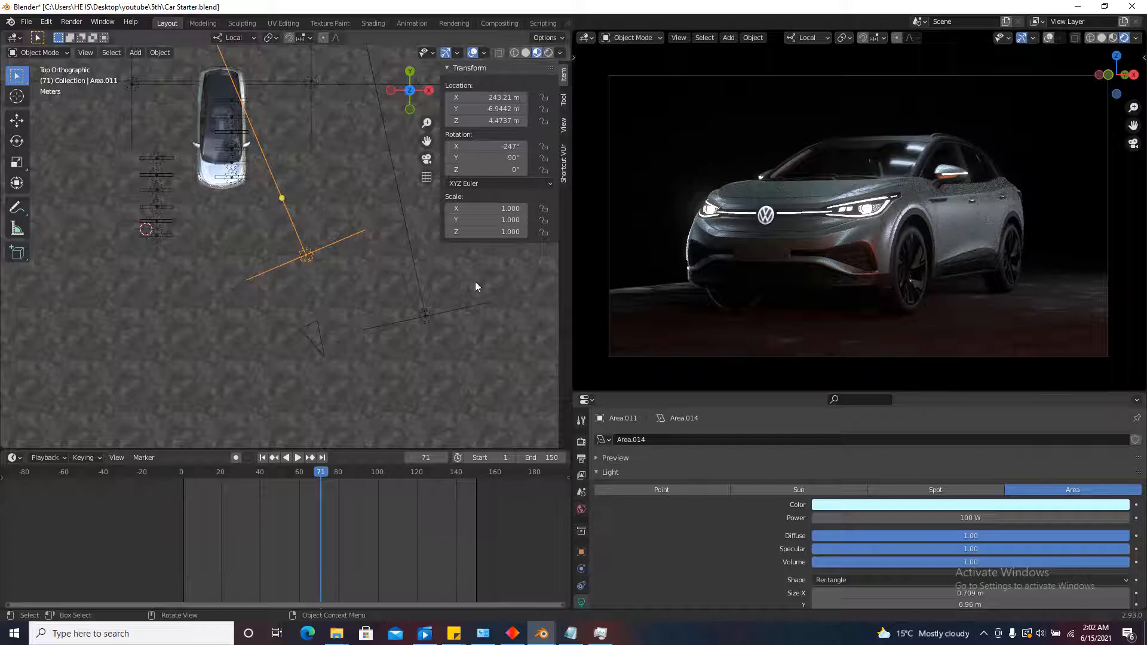
Move the orange area light about 0.26 m along −X and 1.54 m along +Y, closer to the car.
left_click(425, 315)
key("g")
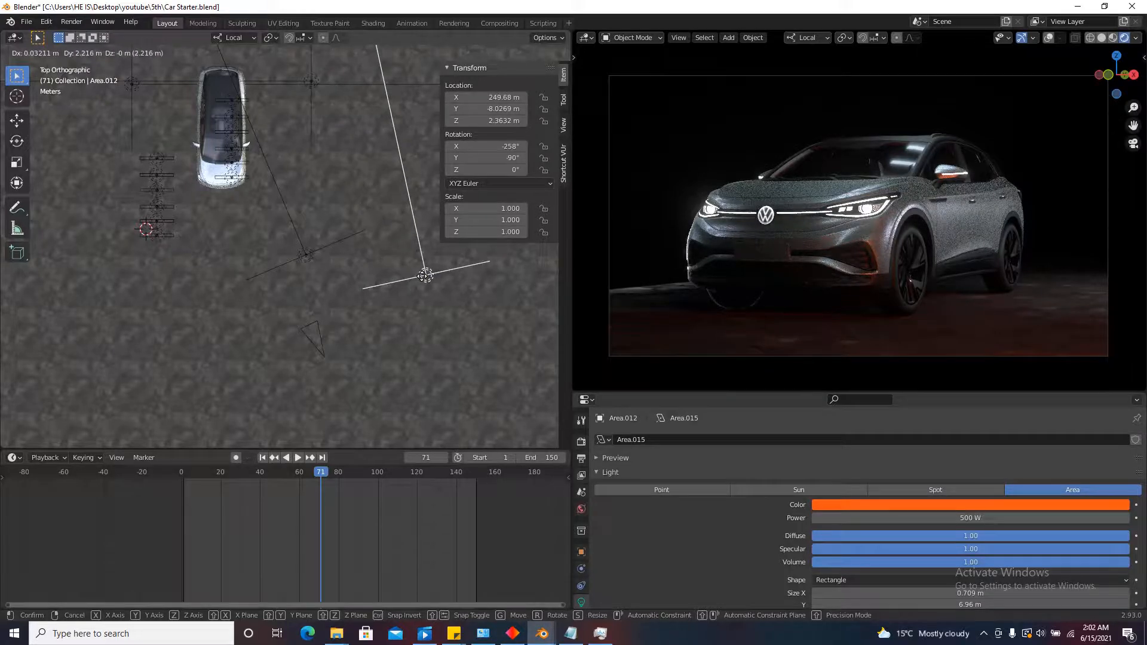
right_click(425, 275)
left_click_drag(428, 325, 424, 296)
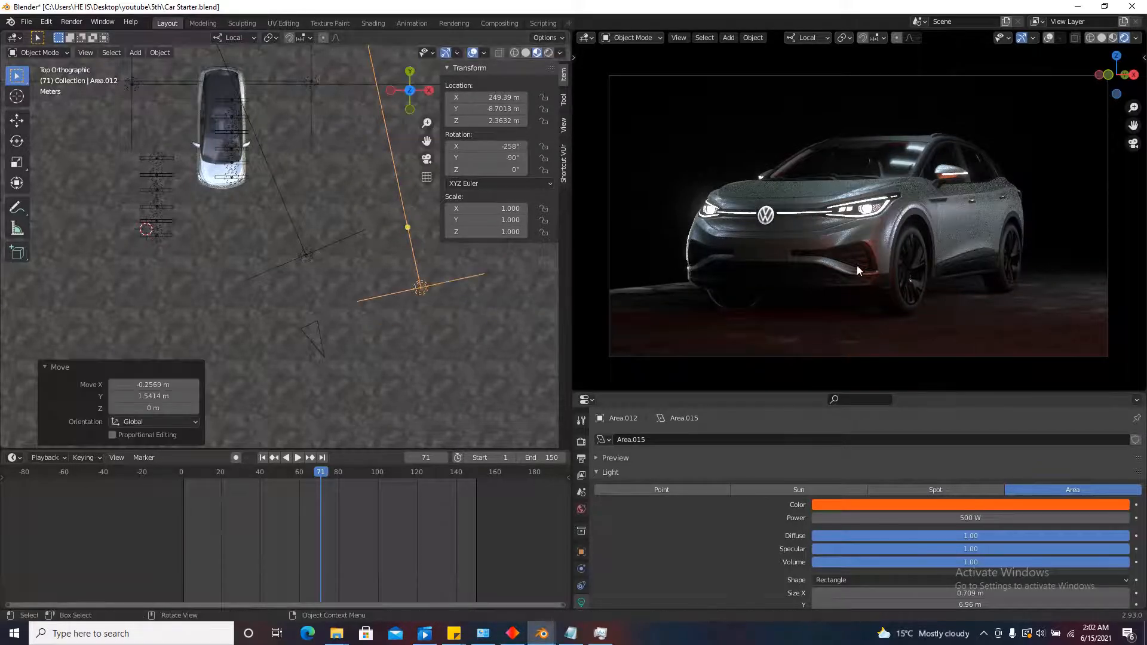
scroll(866, 200, "up", 5)
scroll(917, 282, "down", 5)
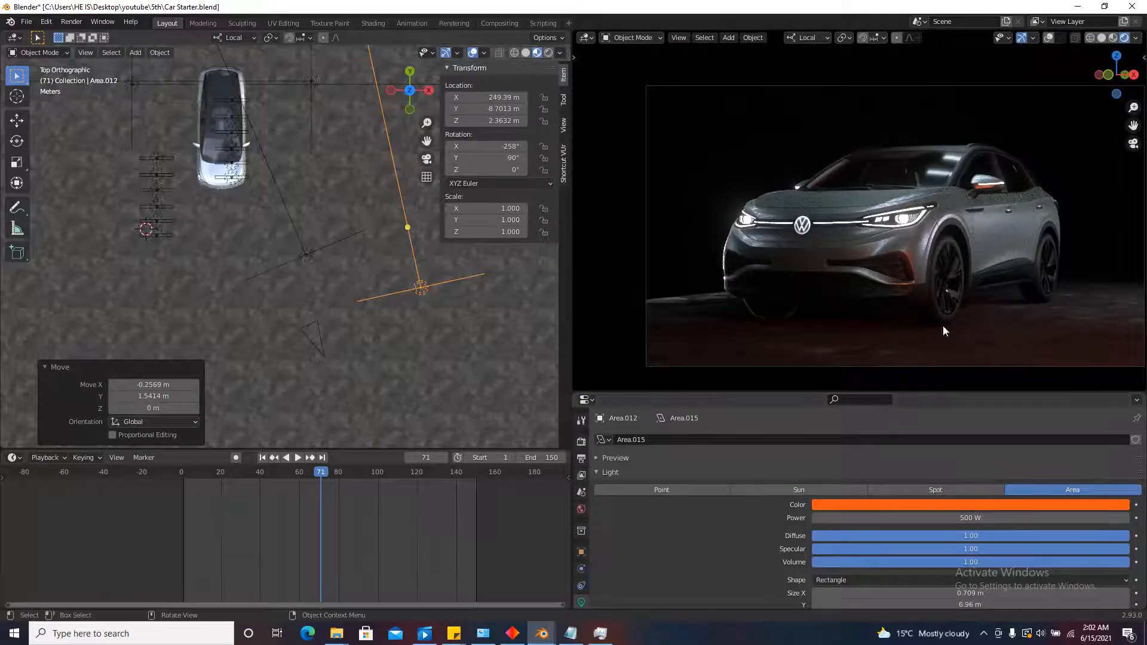
Change the shared colour of the 20 W strip lights to a paler, less saturated blue.
scroll(173, 229, "up", 4)
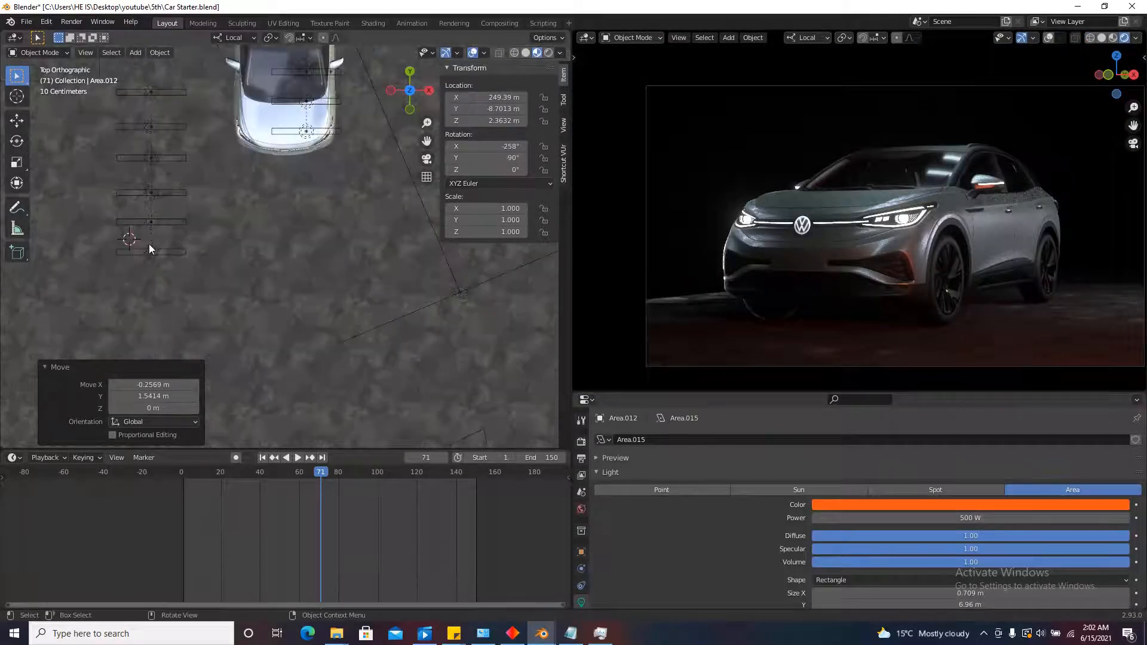
left_click(151, 251)
left_click(956, 505)
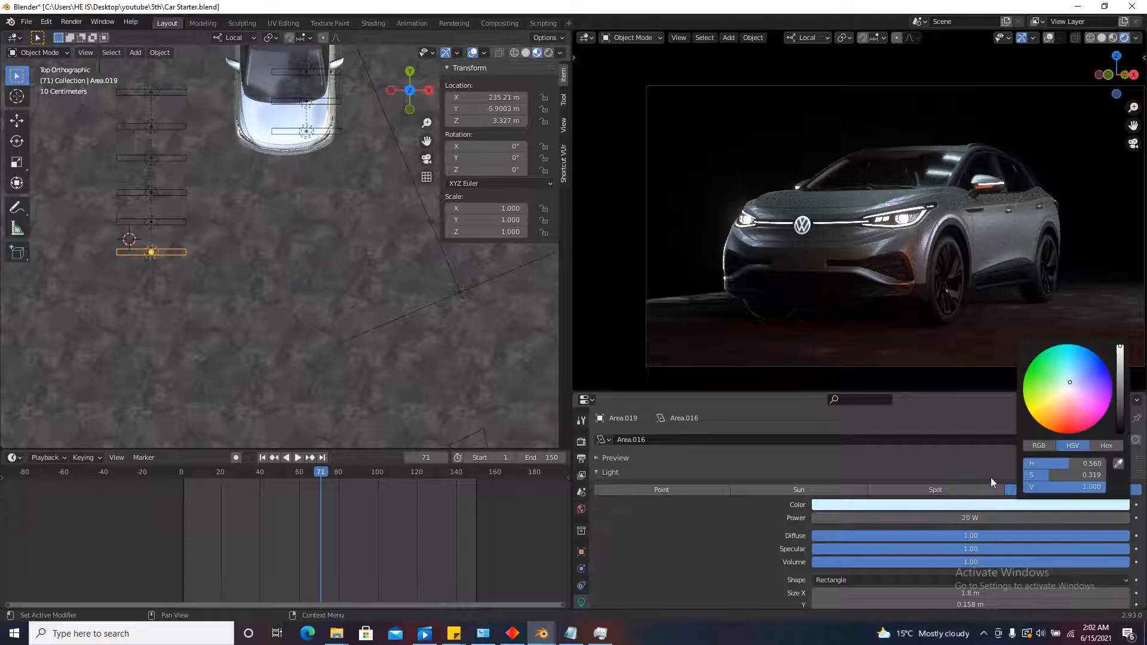
mouse_move(1073, 383)
left_mouse_down()
mouse_move(1067, 411)
mouse_move(1050, 397)
mouse_move(1070, 384)
left_mouse_up()
Raise the frontmost strip light of the row beside the car about 0.49 m along its local Z axis.
scroll(310, 206, "down", 1)
middle_click_drag(121, 60, 252, 174, "shift")
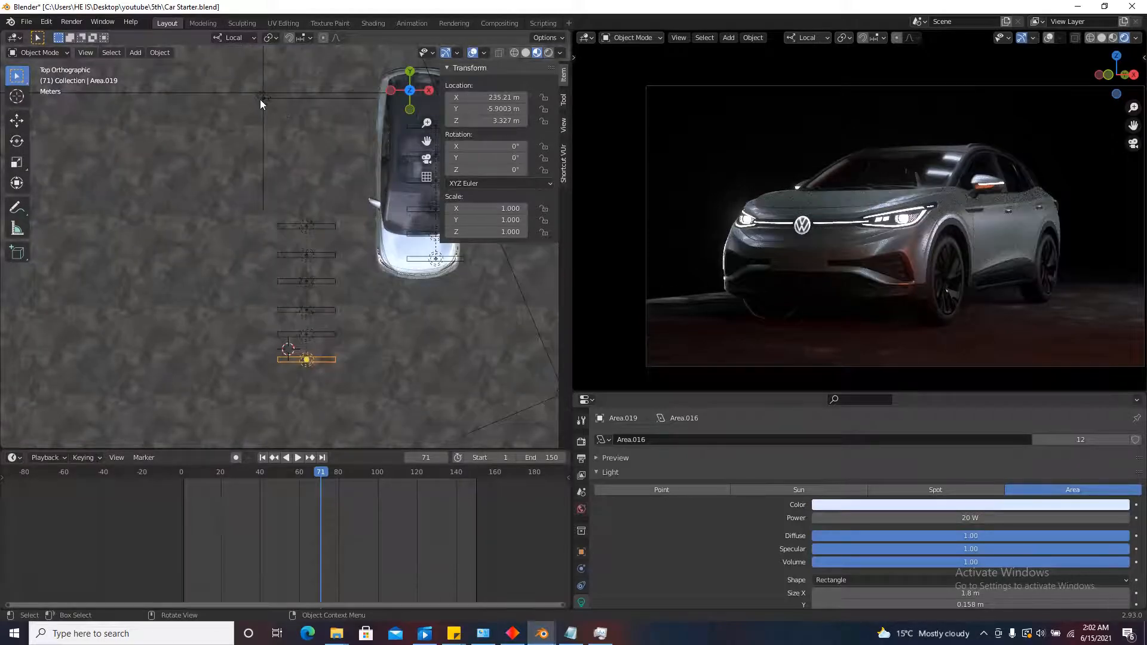
middle_click_drag(308, 240, 364, 206)
key("g")
key("z")
key("z")
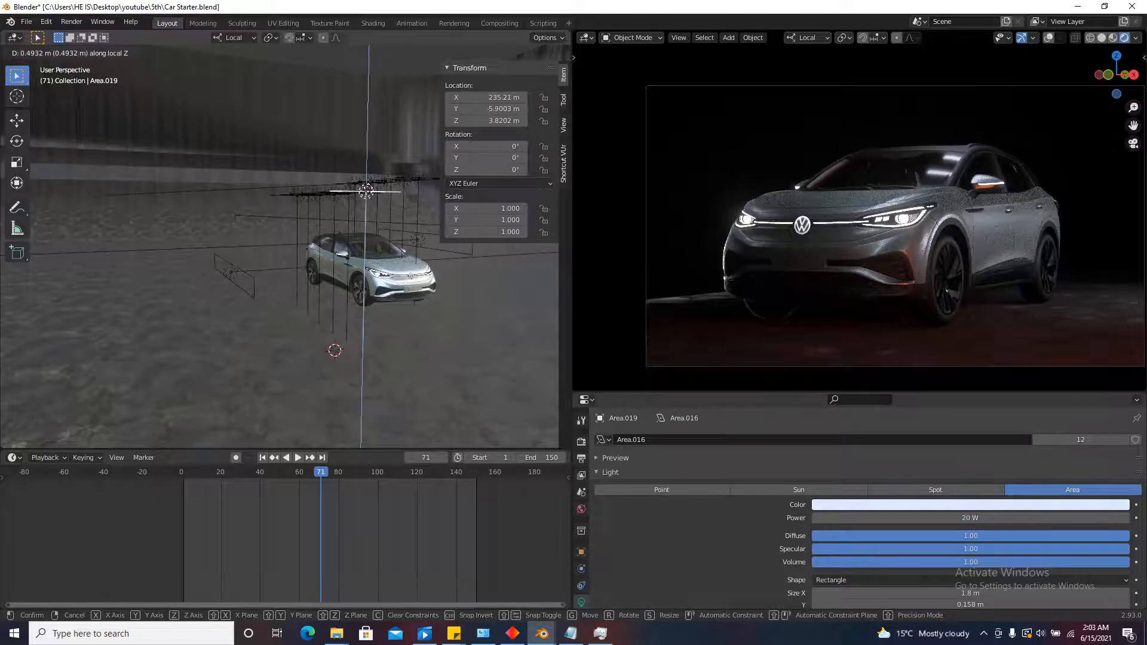
left_click(366, 190)
Try hiding the low 346.1 W area light beside the car, undo the hiding, and restore the camera view.
middle_click_drag(367, 190, 379, 269)
left_click(244, 299)
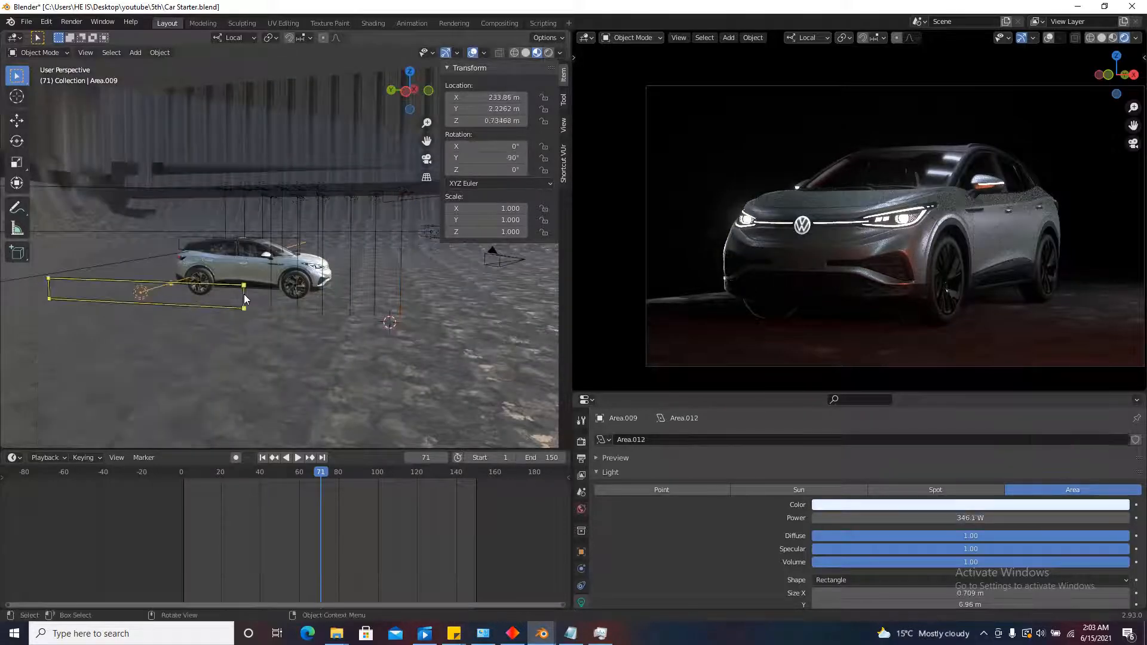
left_click_drag(244, 294, 363, 253)
left_click(363, 253)
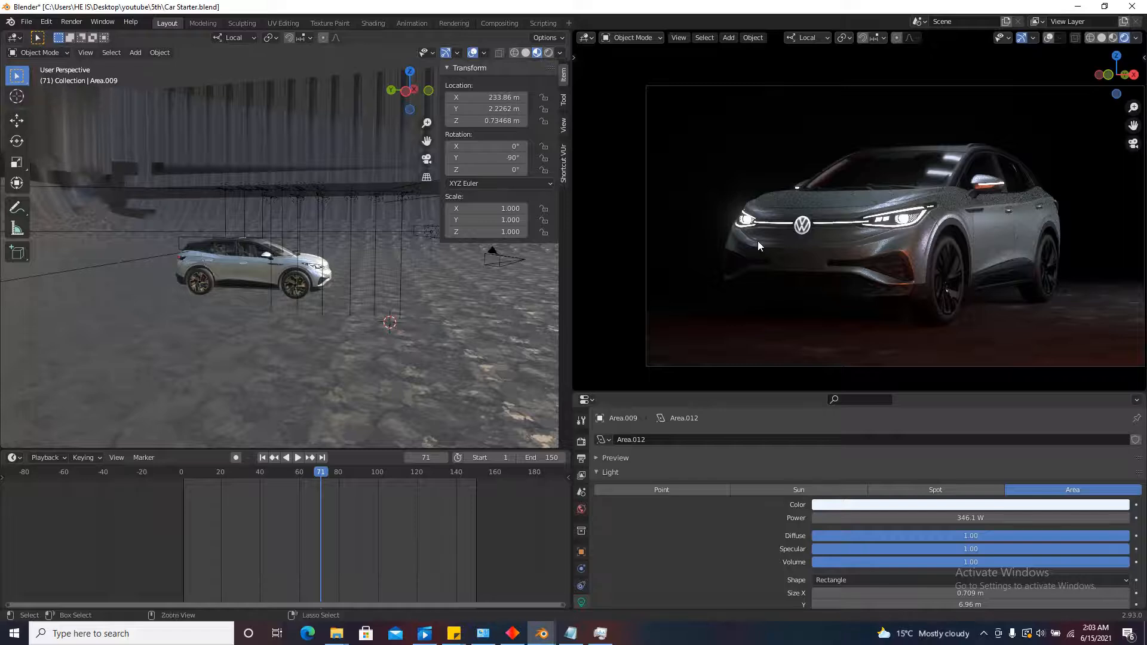
key("ctrl+z")
middle_click_drag(837, 243, 763, 307)
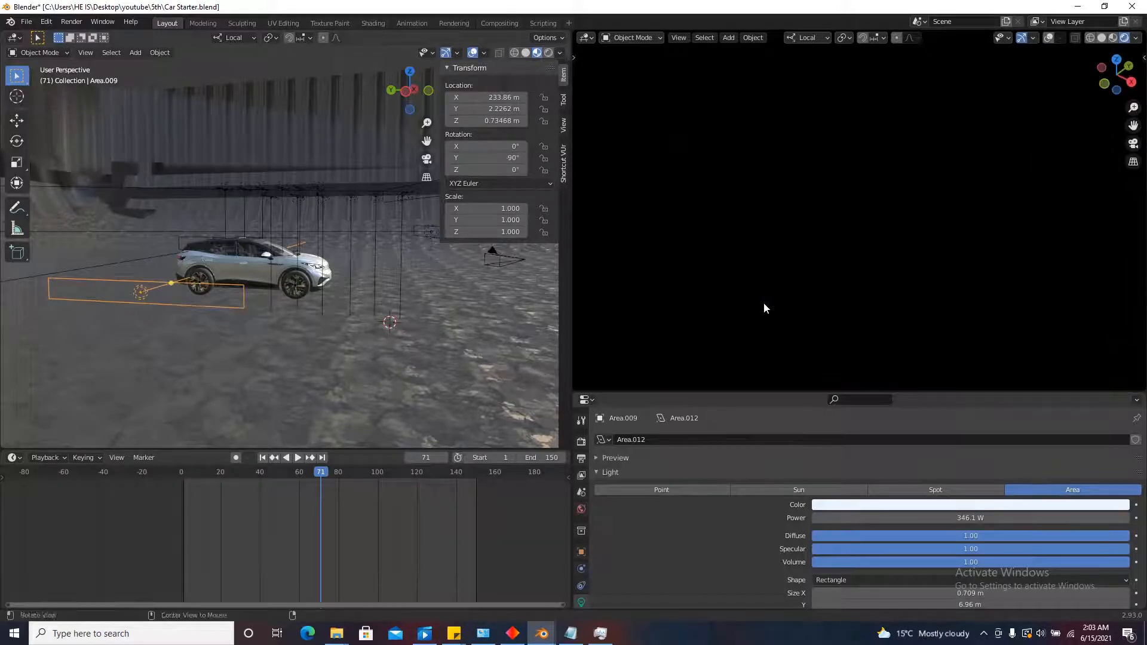
key("KP_0")
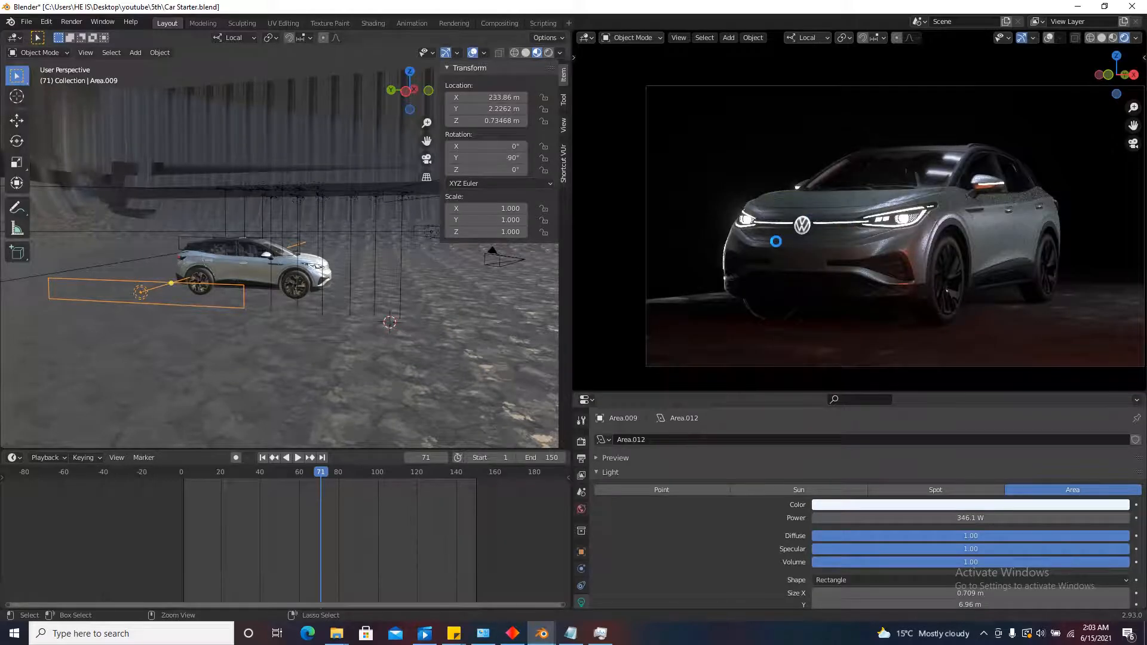
Save the scene file.
key("ctrl+s")
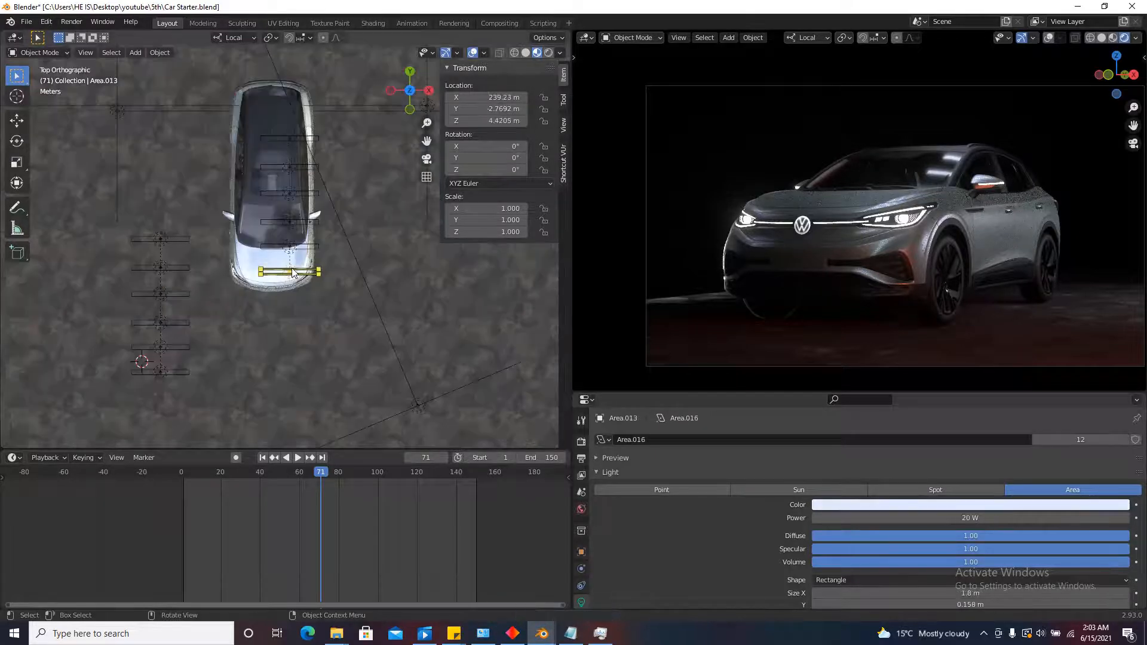
key("g")
key("y")
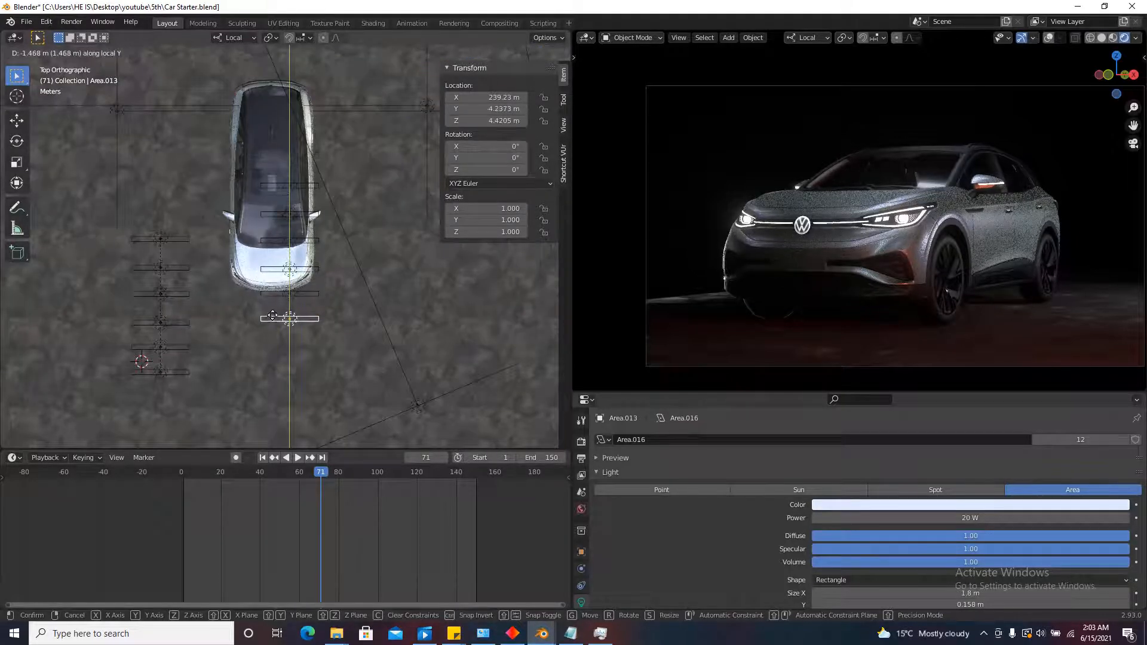
right_click(266, 308)
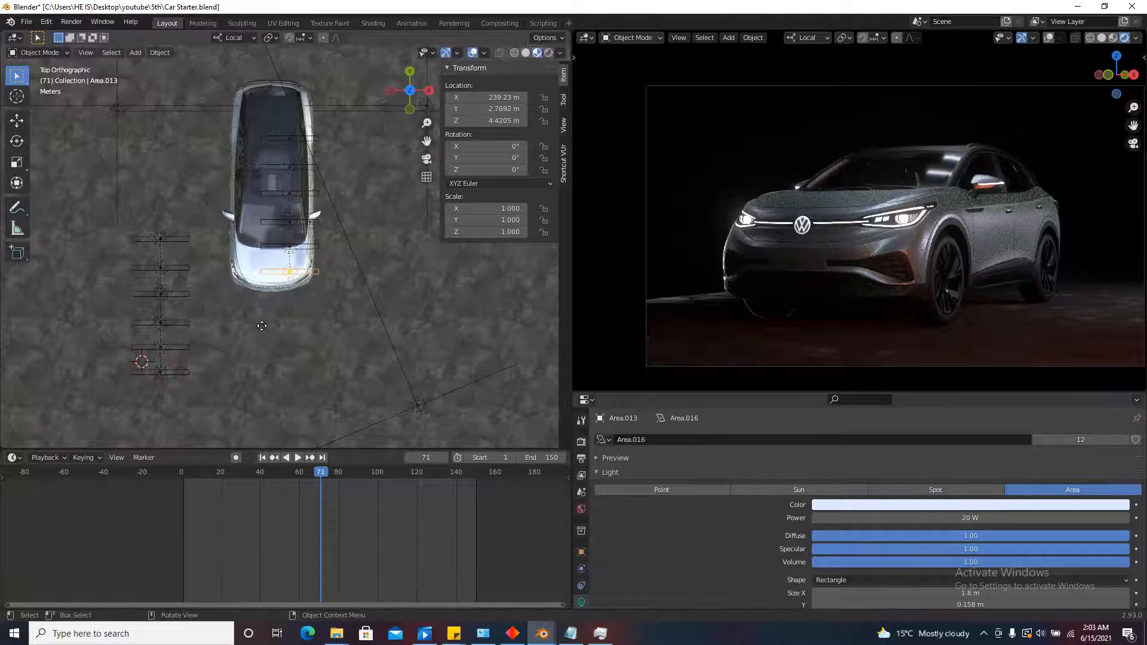
Move the row of strip lights above the car about 0.58 m along −X and 0.95 m along −Y, centring it over the hood.
scroll(810, 245, "up", 2)
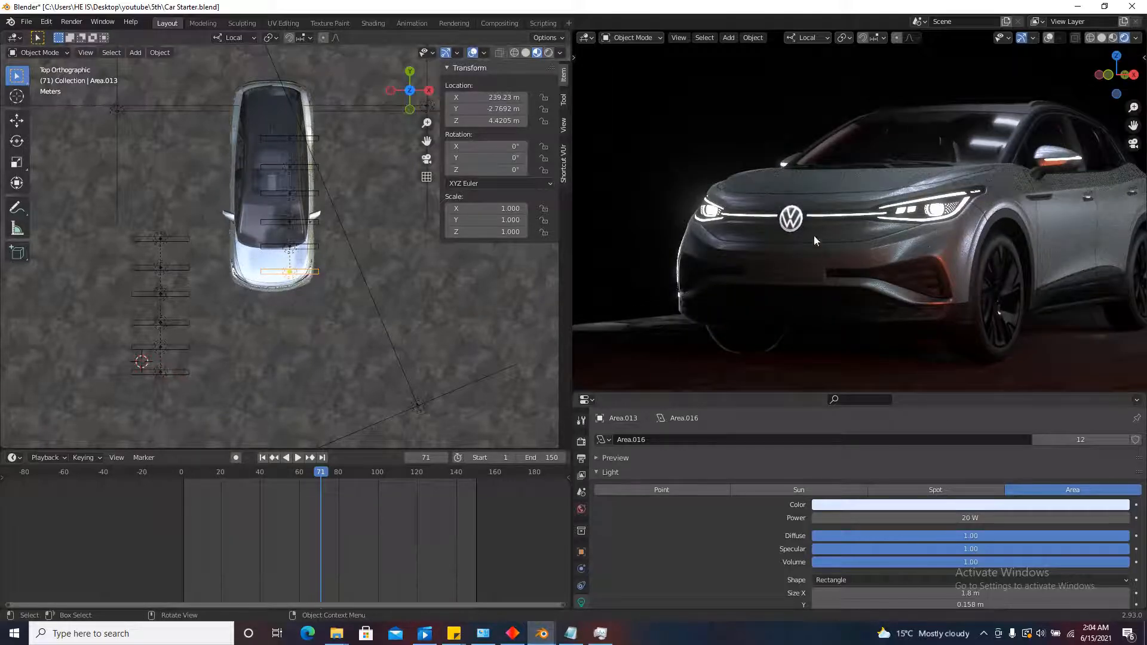
key("g")
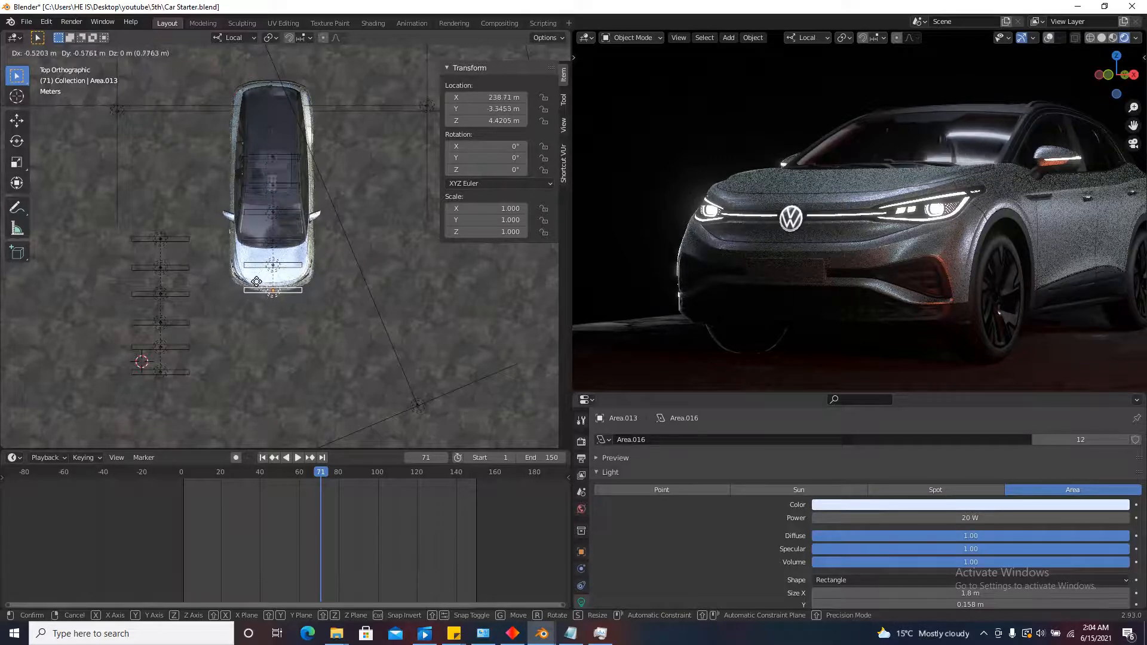
left_click(254, 291)
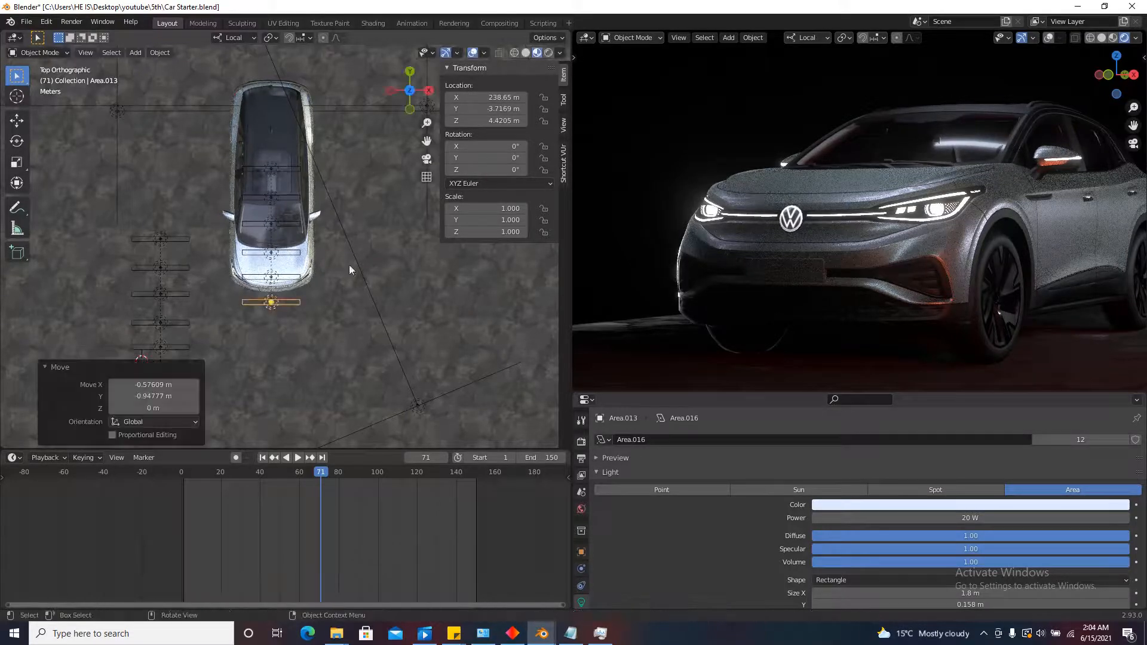
scroll(849, 266, "up", 5)
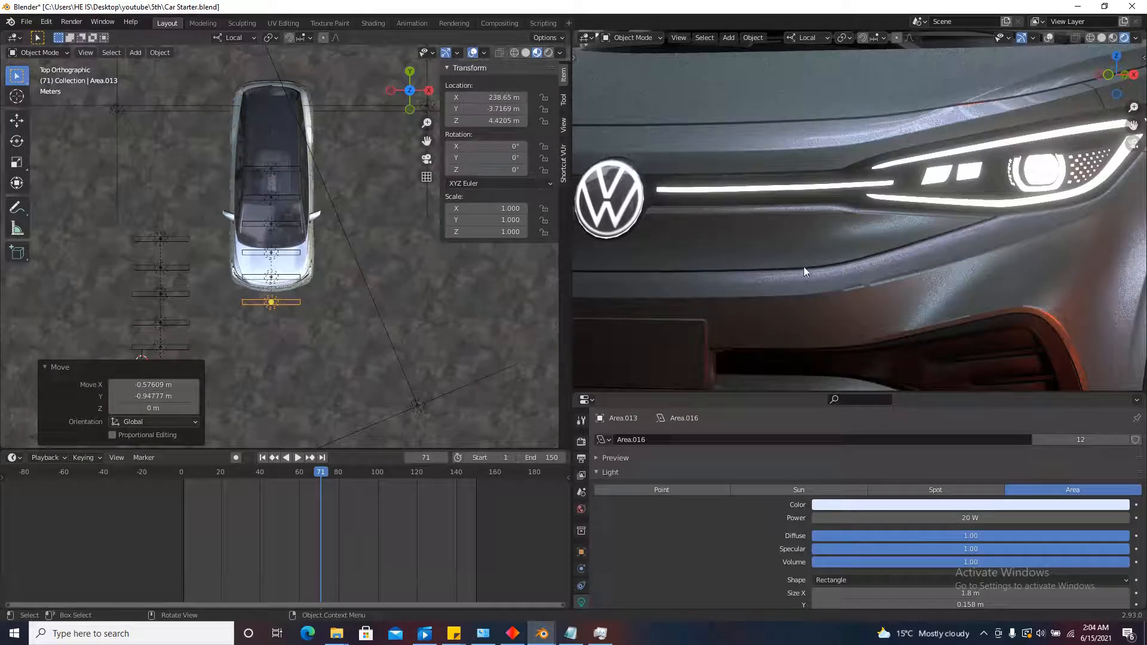
scroll(813, 257, "down", 2)
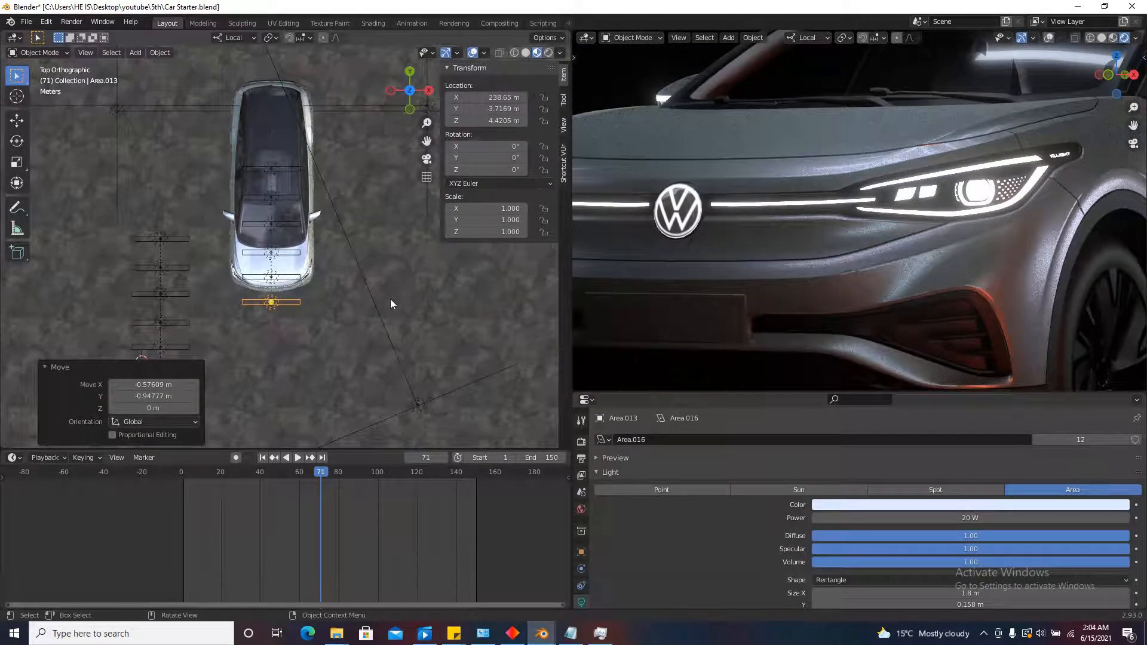
key("g")
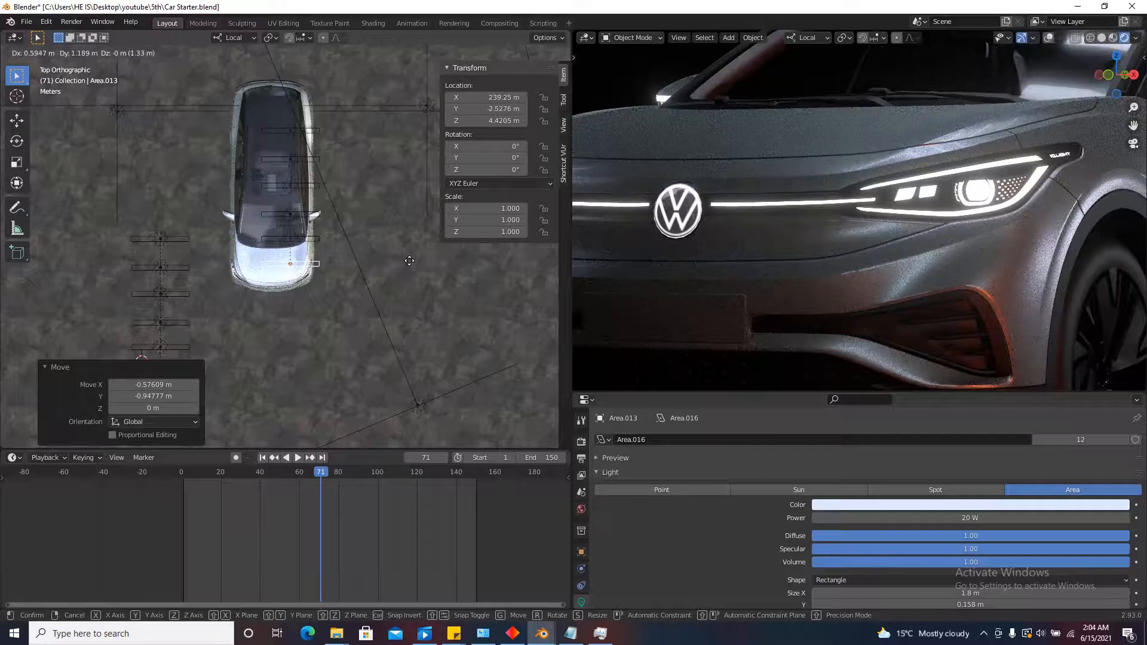
right_click(410, 260)
scroll(968, 169, "down", 2)
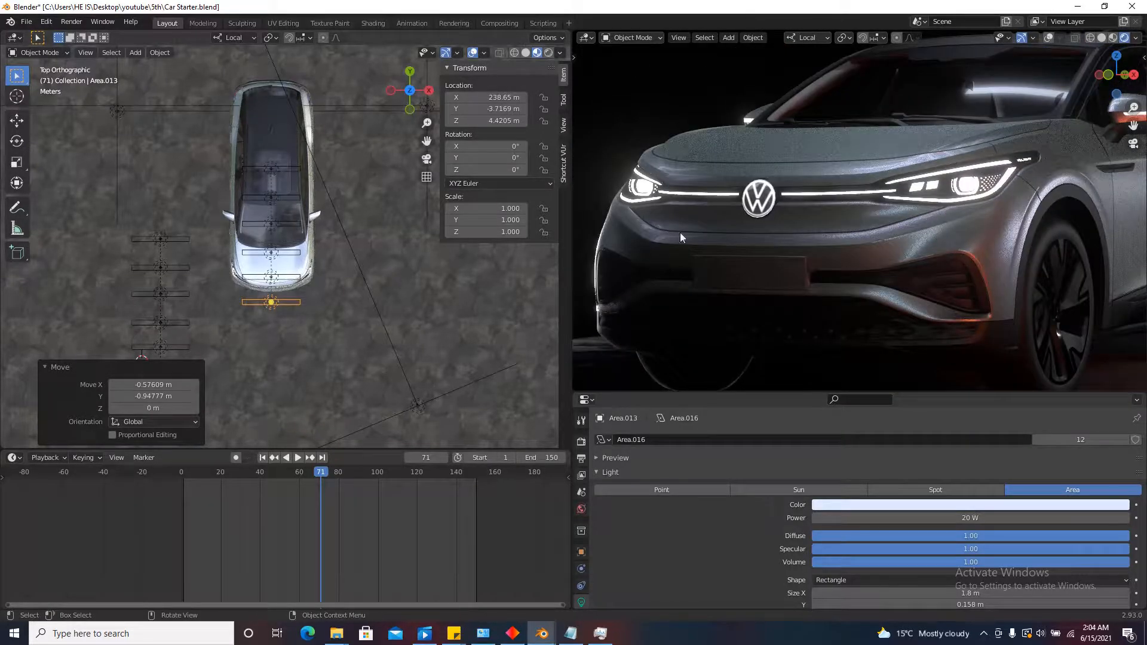
Shift the row of strip lights beside the car slightly rearward and toward the car.
scroll(408, 206, "down", 3)
scroll(261, 301, "up", 3)
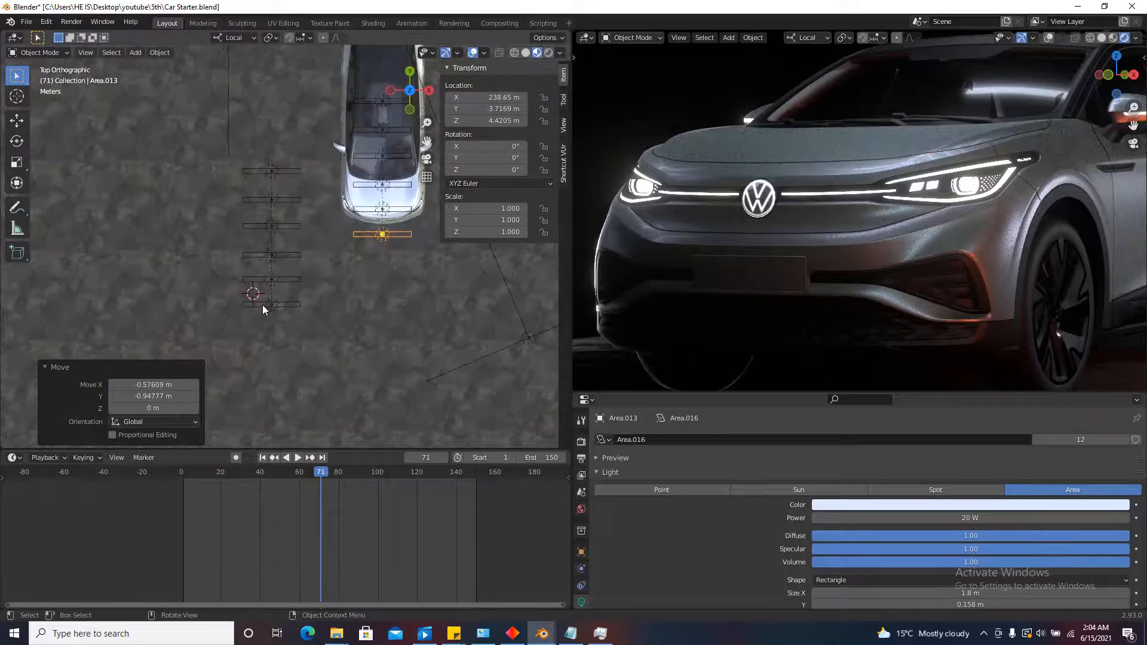
left_click(262, 303)
key("g")
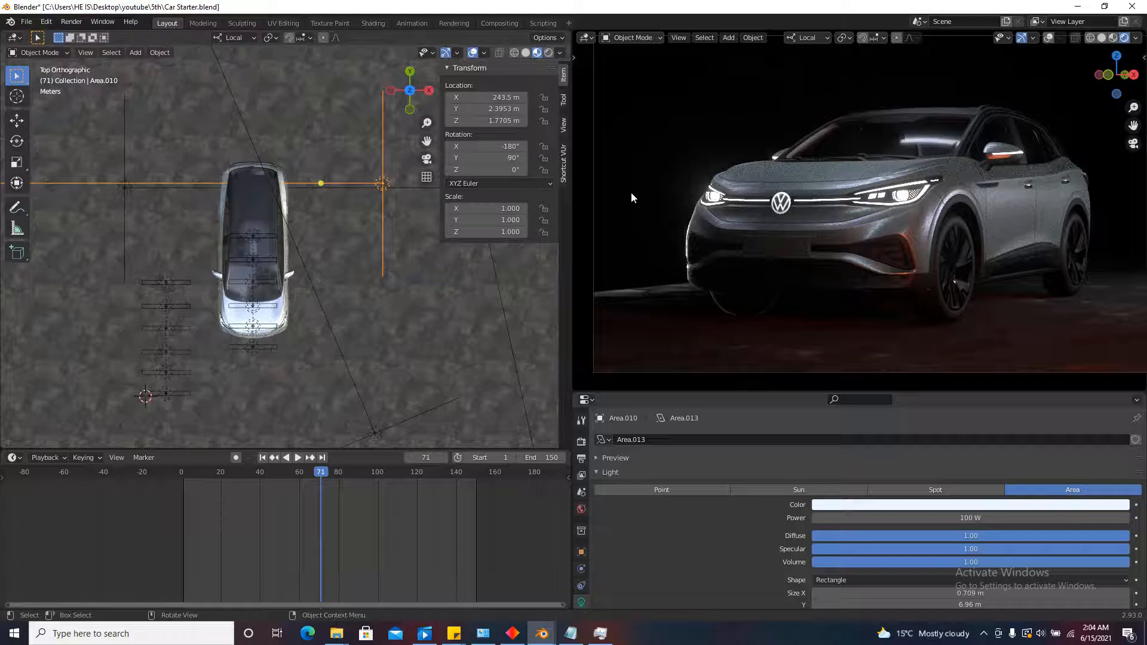
Duplicate the 100 W area light on the car's +X side in place and shrink the copy to 0.111 m by 4.54 m.
scroll(332, 245, "down", 4)
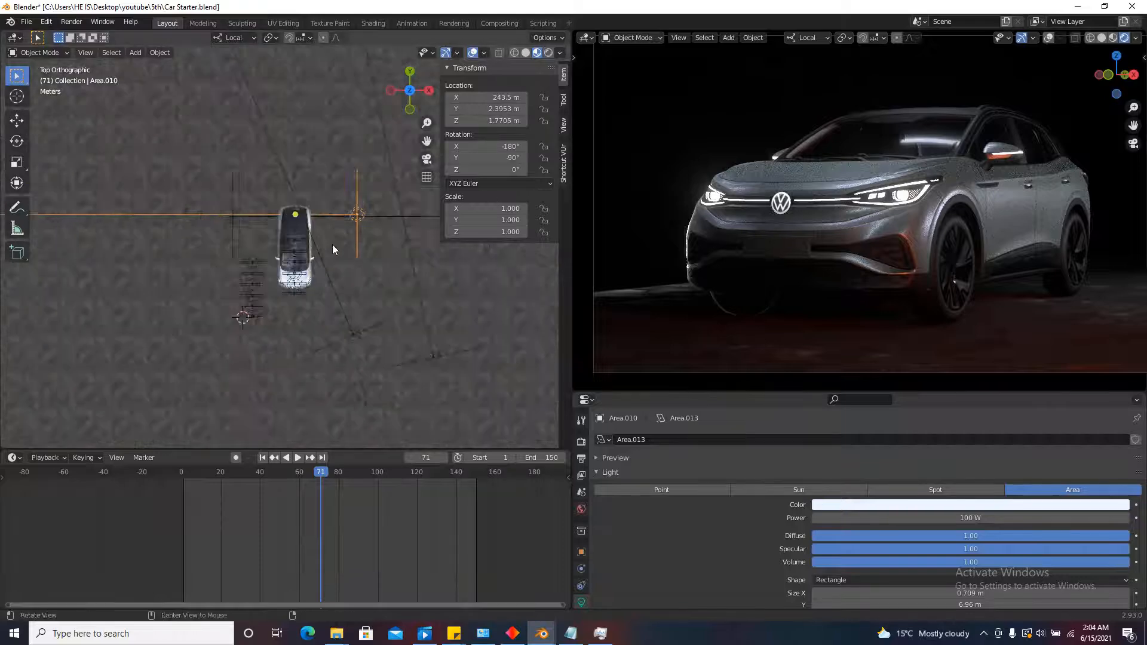
middle_click_drag(332, 245, 410, 164)
scroll(344, 221, "up", 6)
key("shift+d")
right_click(345, 221)
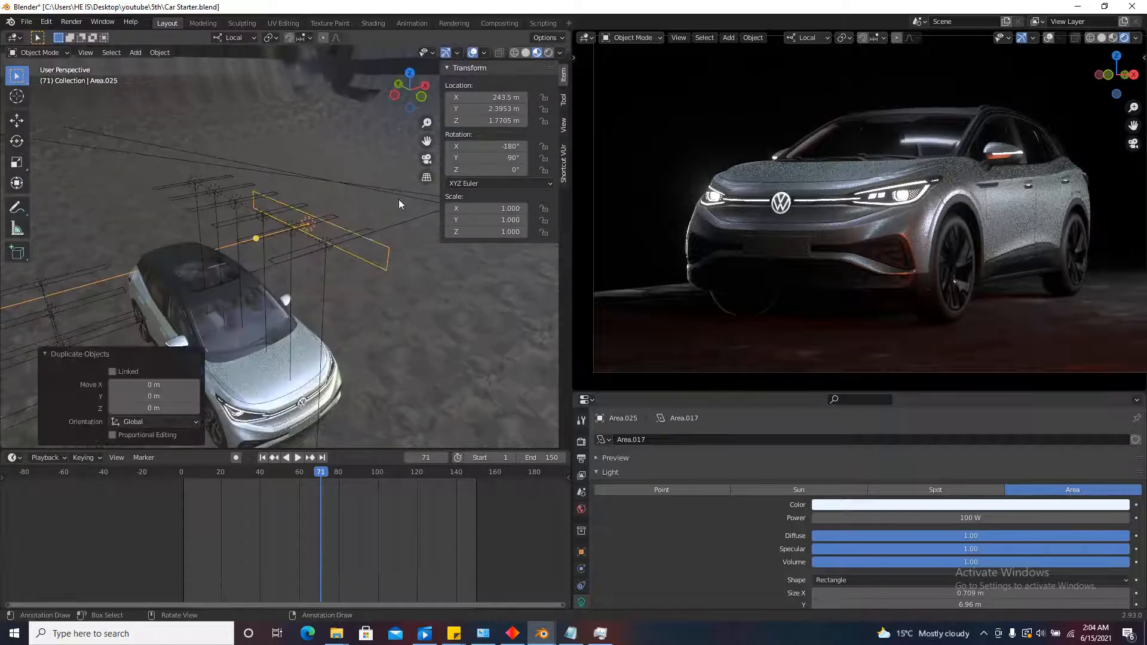
middle_click_drag(344, 221, 322, 239)
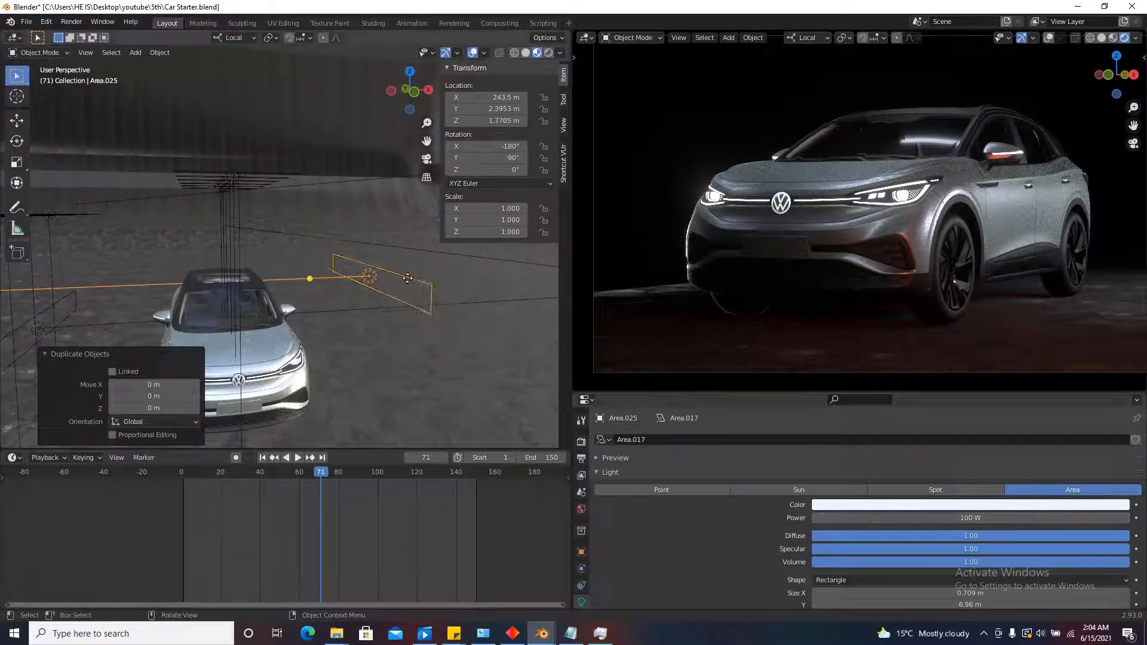
scroll(404, 280, "up", 3)
left_click_drag(400, 286, 379, 307)
Move the duplicated light about 1.47 m along −X and 2.49 m along +Y, and lower its power to about 69.2 W.
key("KP_7")
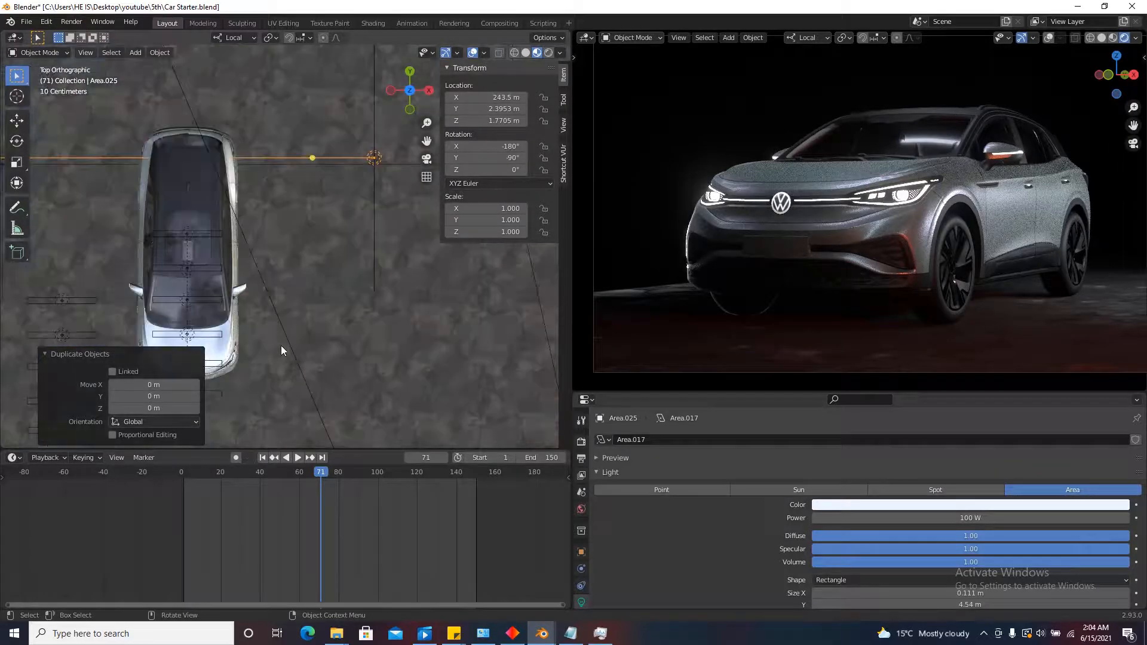
key("g")
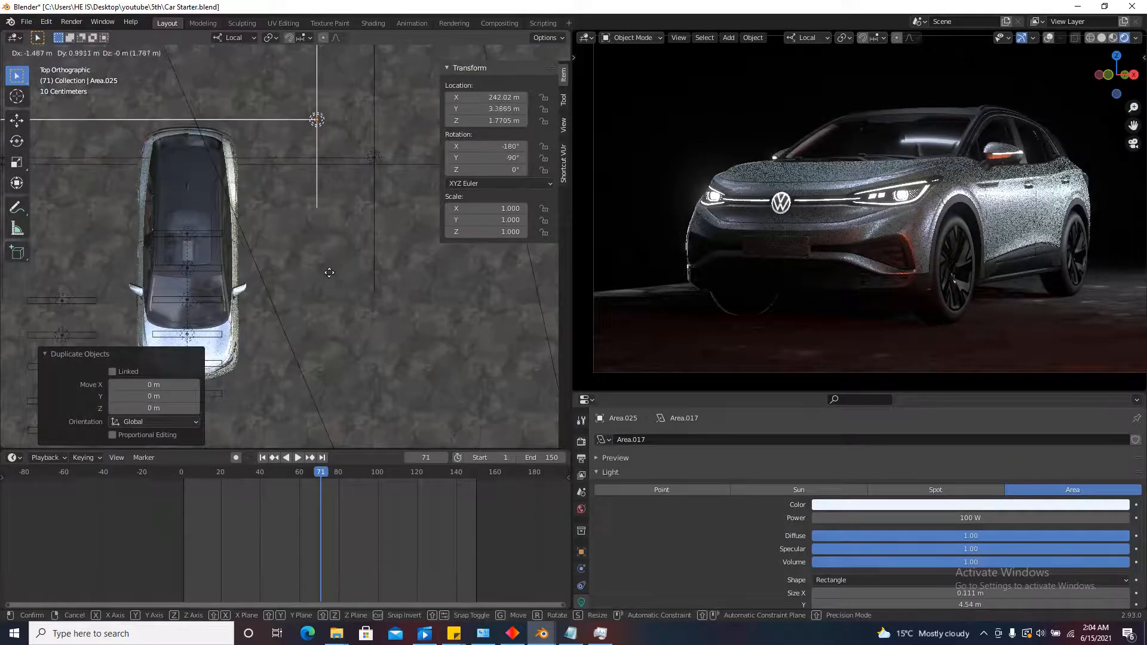
left_click(331, 214)
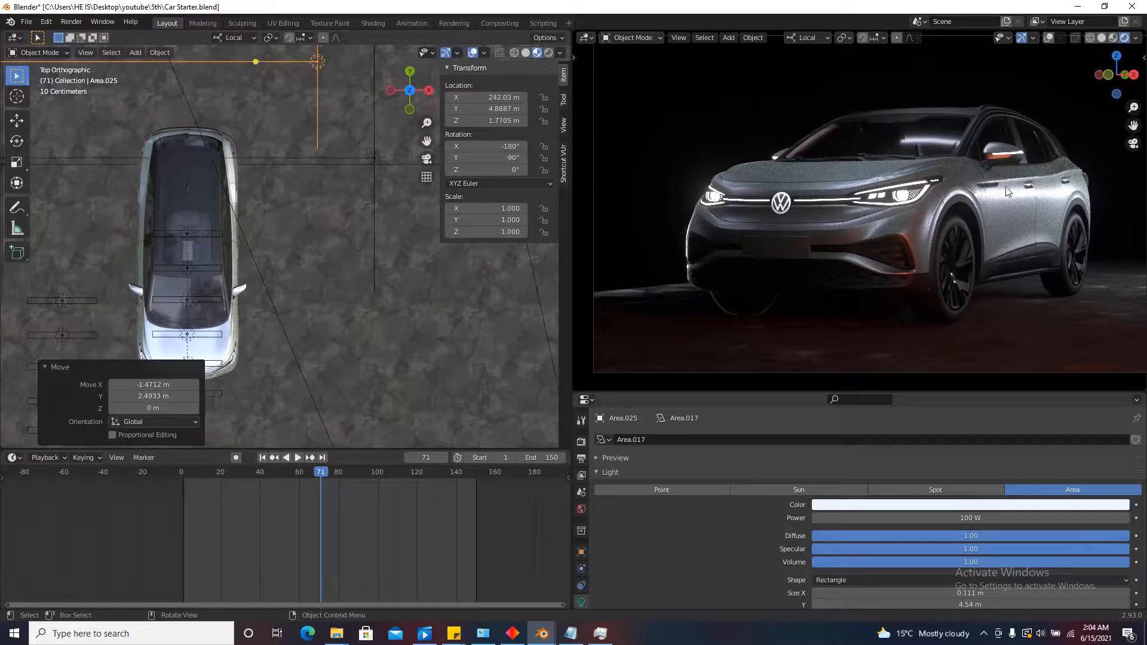
left_click_drag(979, 518, 944, 518)
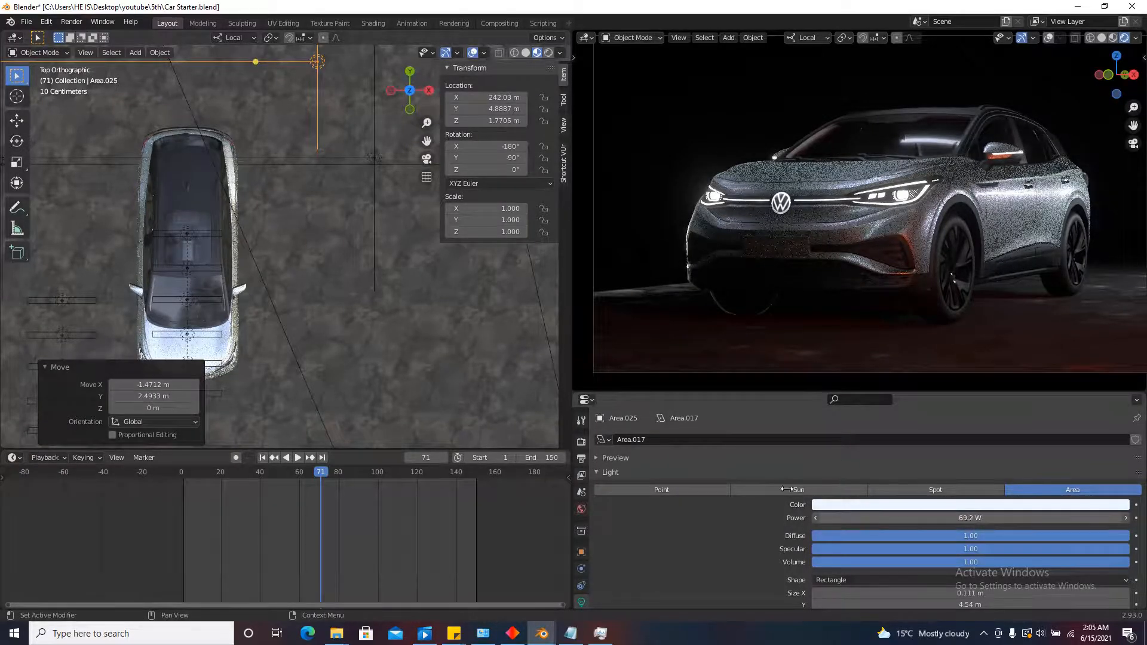
Set the duplicated area light's power to 50 W.
left_click(982, 519)
type("50")
key("Return")
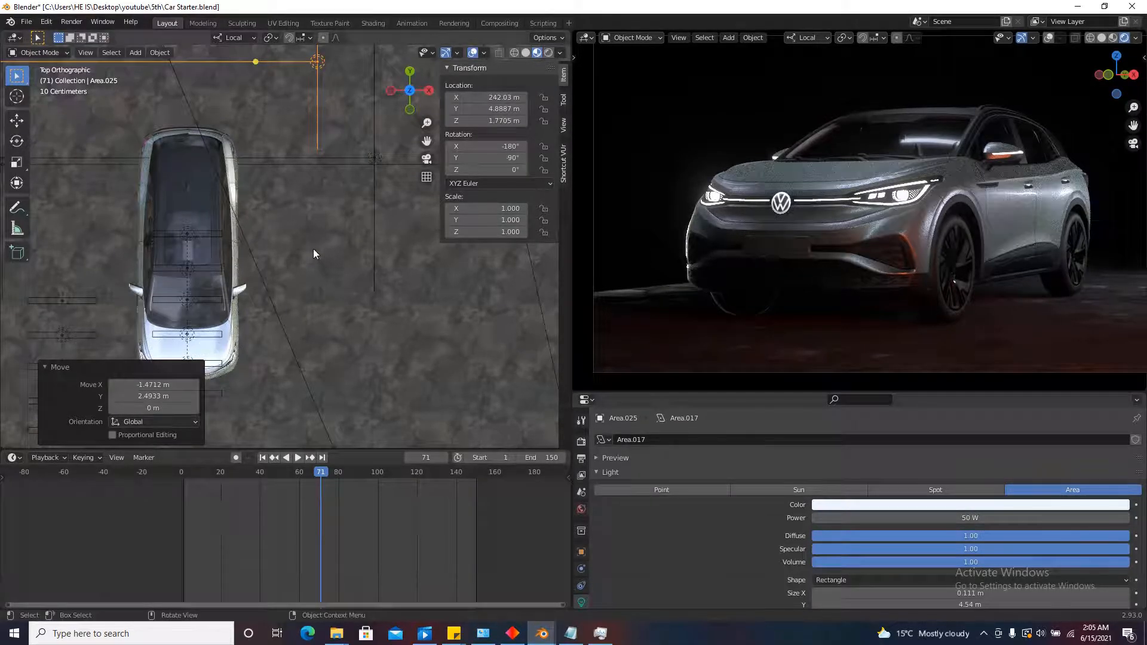
Rotate the 50 W light by −9.6° in the top view and move it about 0.49 m along +X and 1.32 m along −Y.
scroll(313, 233, "down", 2)
key("r")
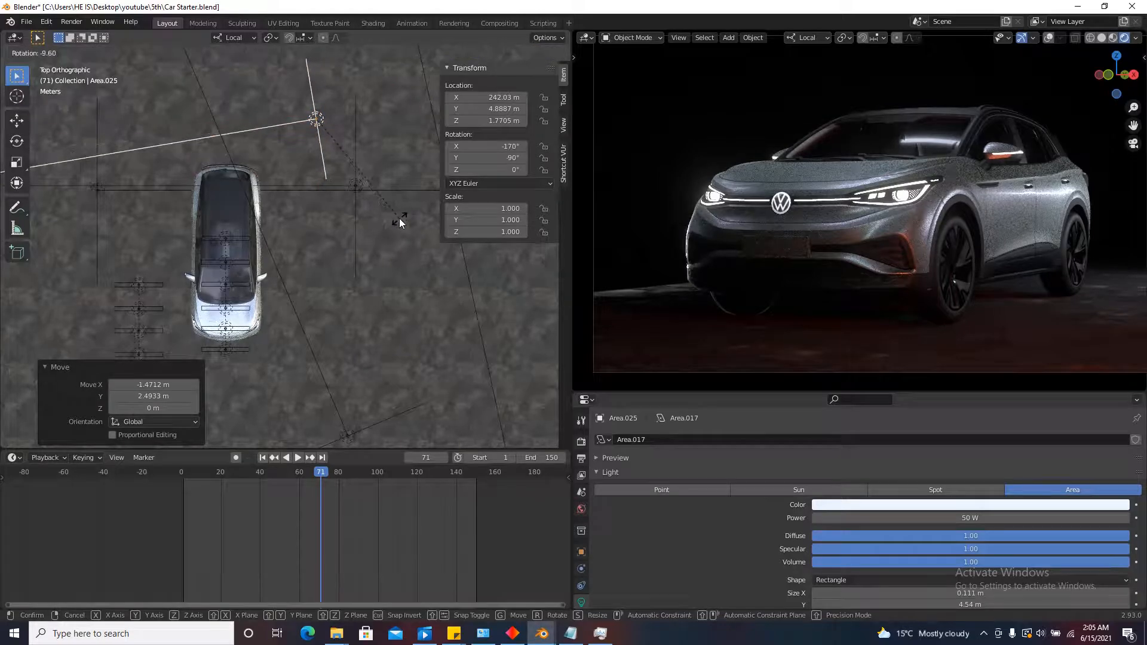
left_click(399, 218)
key("g")
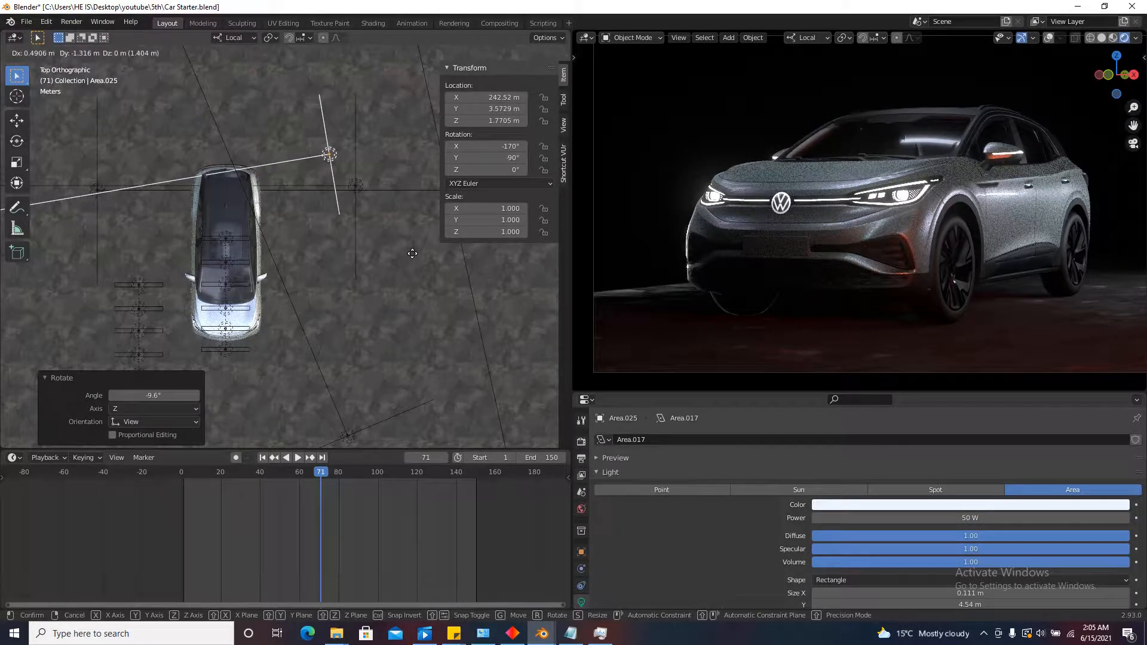
left_click(412, 253)
middle_click_drag(352, 284, 360, 177)
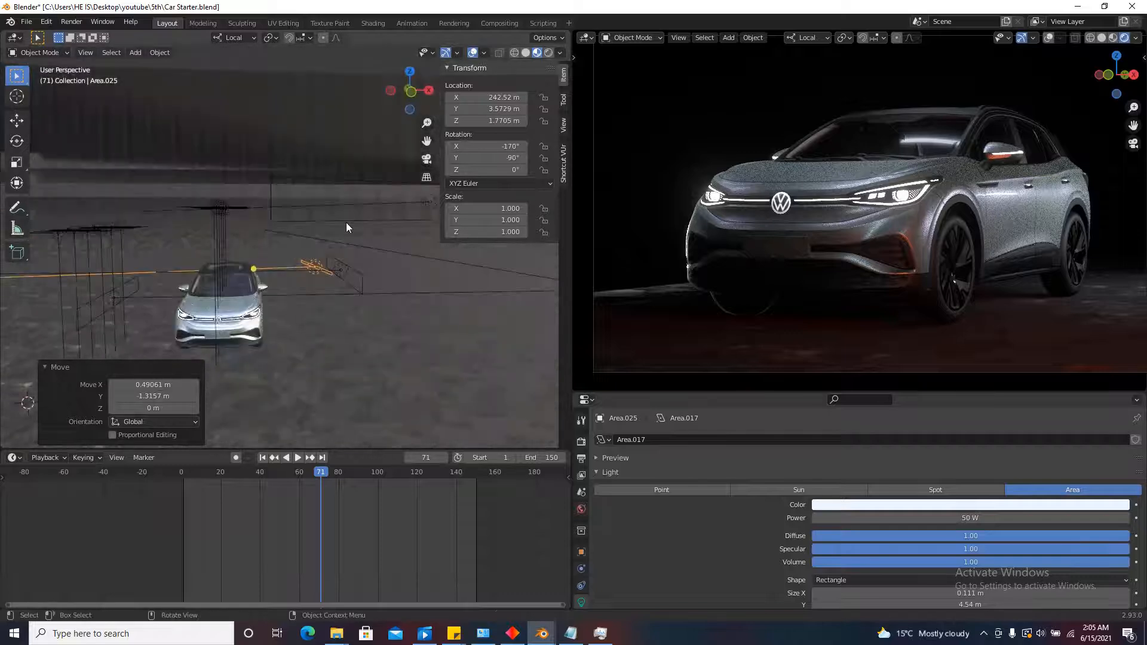
key("g")
key("z")
key("z")
right_click(345, 251)
Resize the 50 W light's rectangle to 0.301 m by 3.2 m.
middle_click_drag(345, 251, 292, 257)
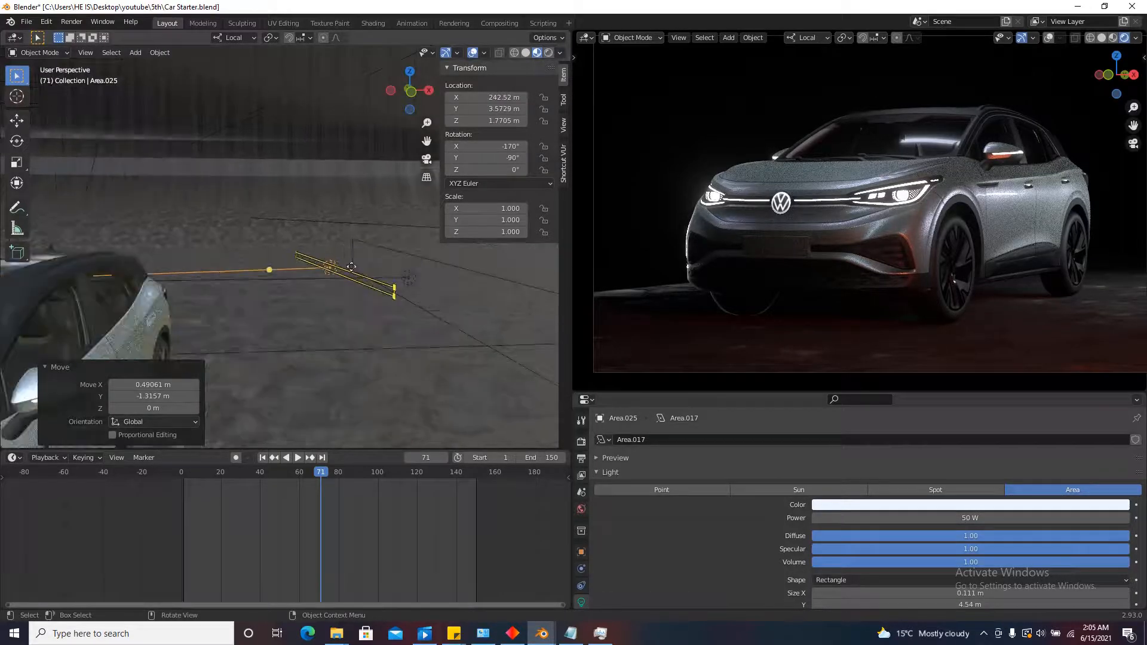
mouse_move(352, 271)
left_mouse_down()
mouse_move(349, 256)
mouse_move(353, 280)
mouse_move(352, 270)
left_mouse_up()
middle_click_drag(359, 251, 283, 309)
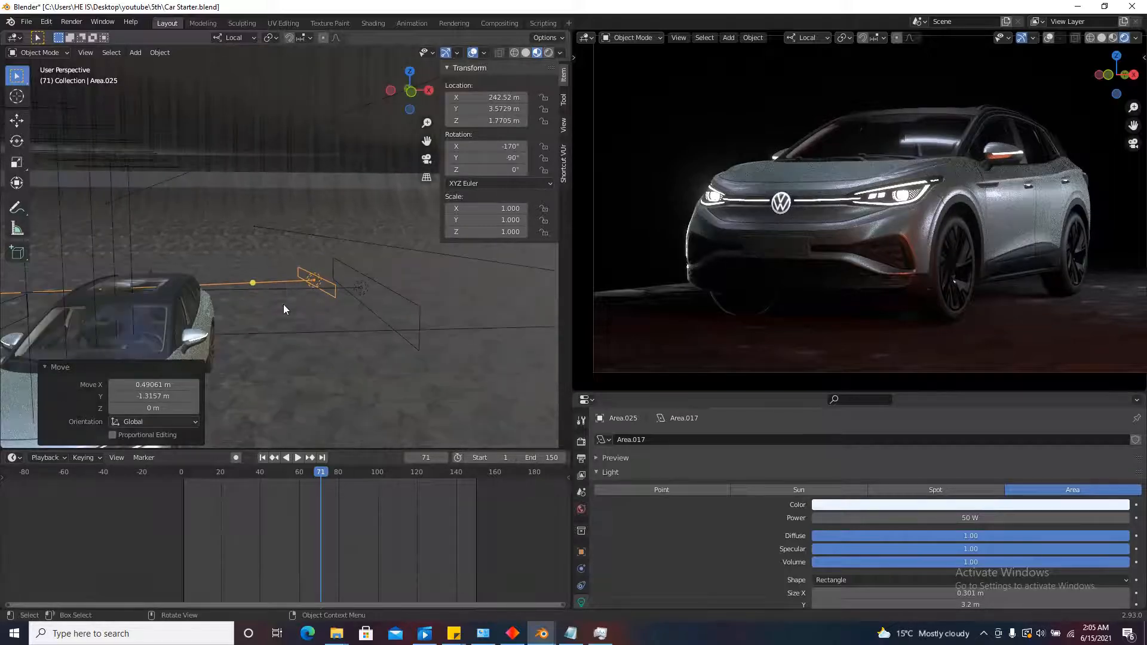
Try moving the 100 W area light on the car's +X side closer to the car and toward its front.
left_click(409, 72)
scroll(347, 228, "up", 4)
key("g")
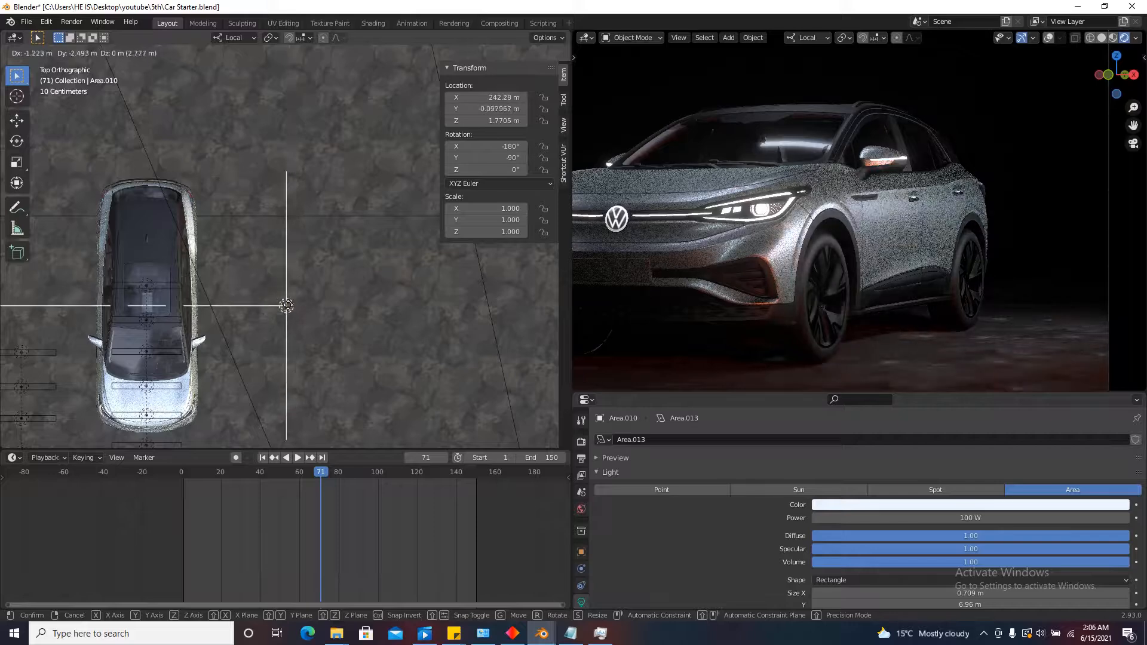
left_click(333, 205)
scroll(342, 278, "down", 7)
scroll(435, 364, "up", 4)
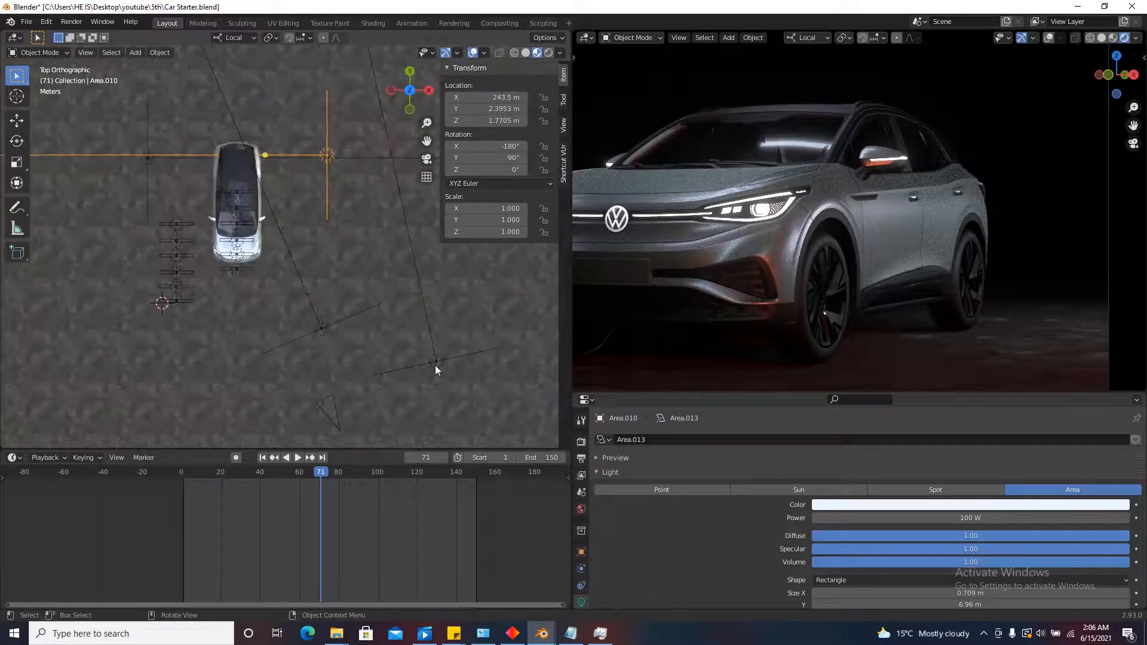
Move the pale blue 100 W area light in front of the car about 2.03 m along −X and 1.40 m along +Y.
left_click(435, 362)
scroll(431, 364, "up", 3)
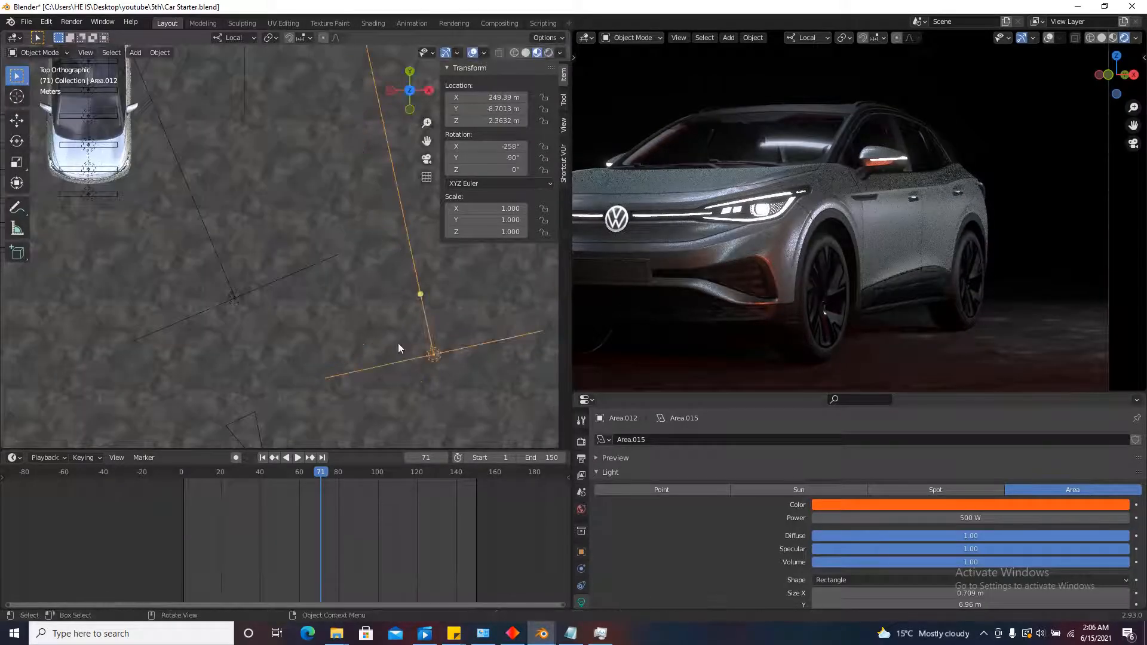
scroll(370, 341, "down", 3)
scroll(343, 321, "up", 2)
left_click(342, 320)
key("g")
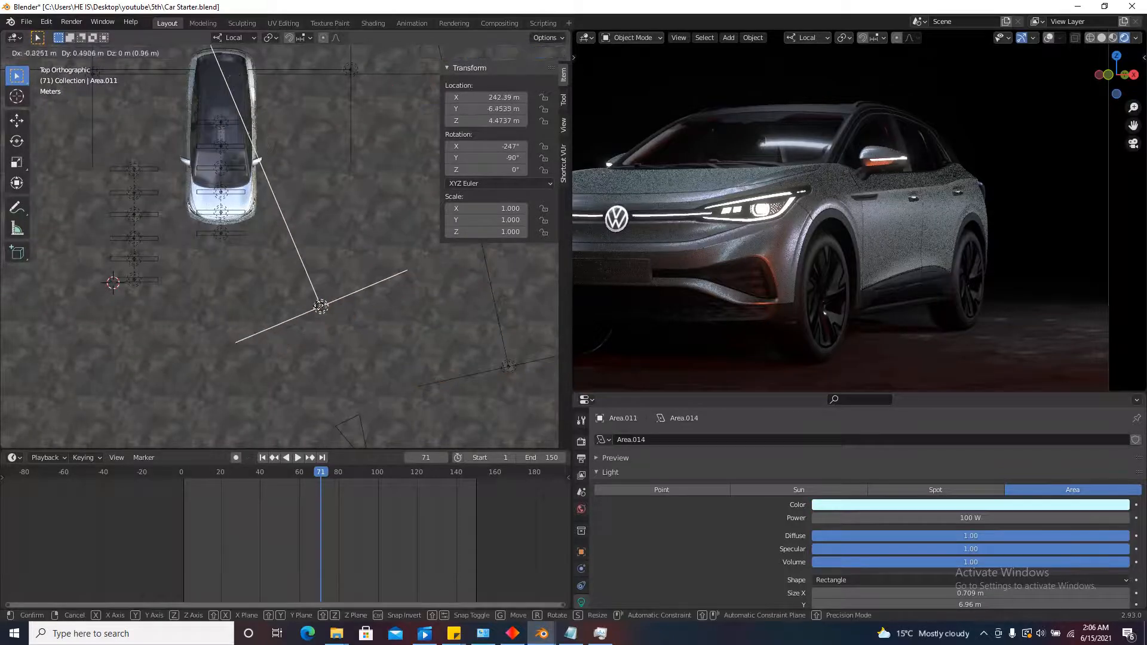
left_click(289, 283)
scroll(682, 279, "down", 2)
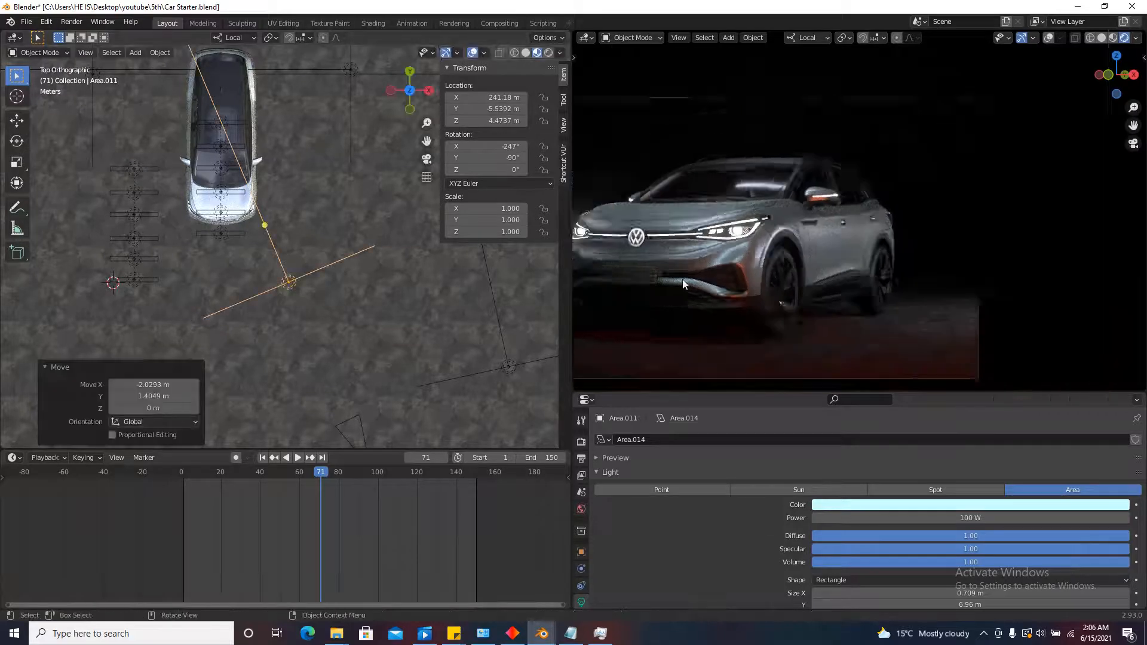
Shift the pale blue light a further 0.49 m or so along −X and about 0.62 m along −Y.
scroll(663, 294, "up", 2)
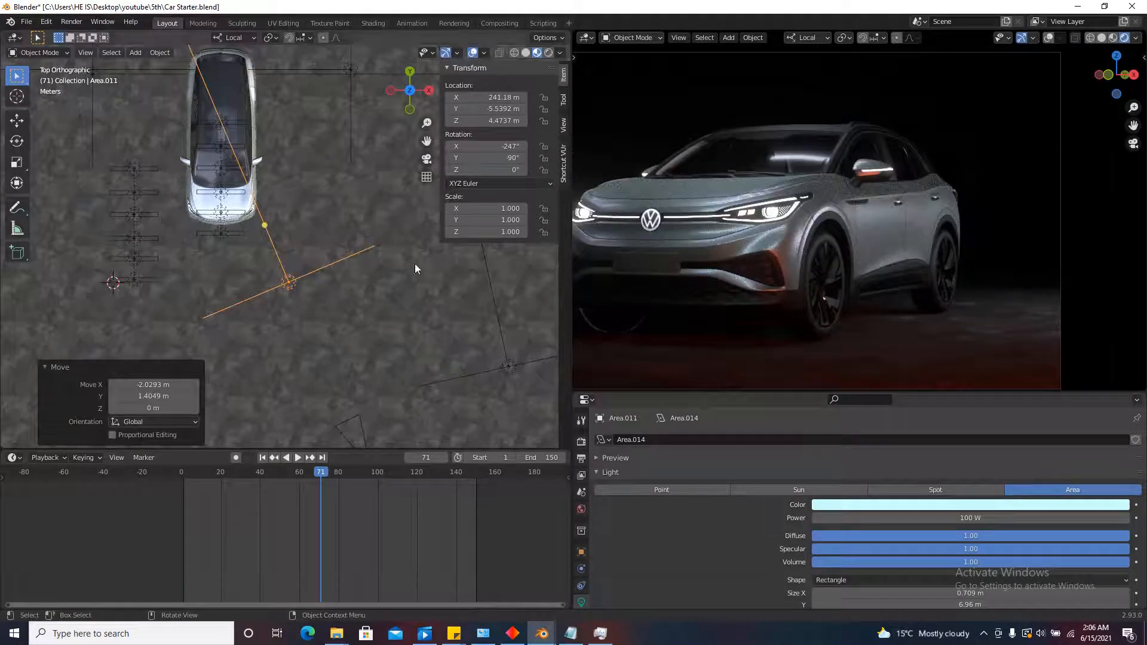
key("g")
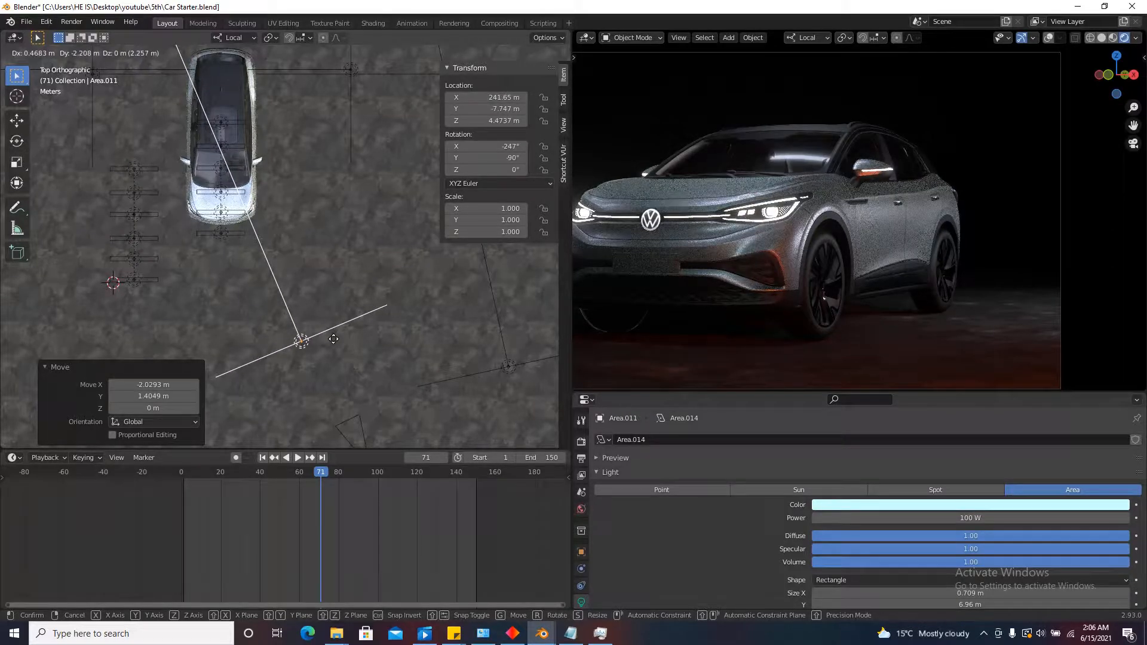
left_click(307, 297)
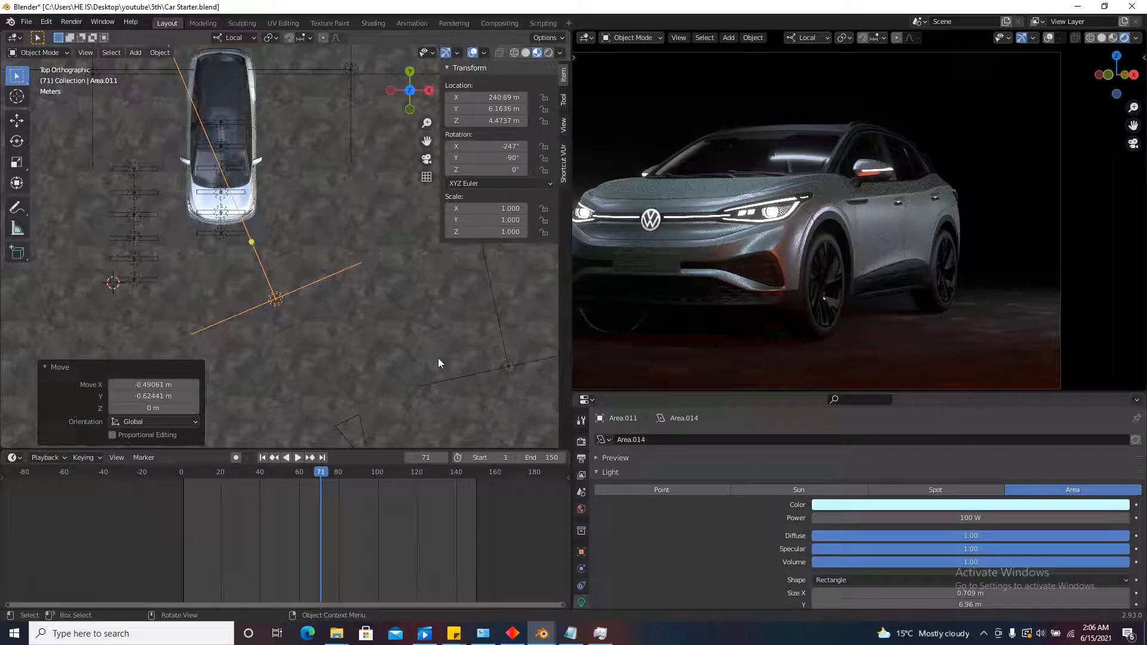
Change the orange 500 W area light's colour to a pale peach.
left_click(510, 365)
key("g")
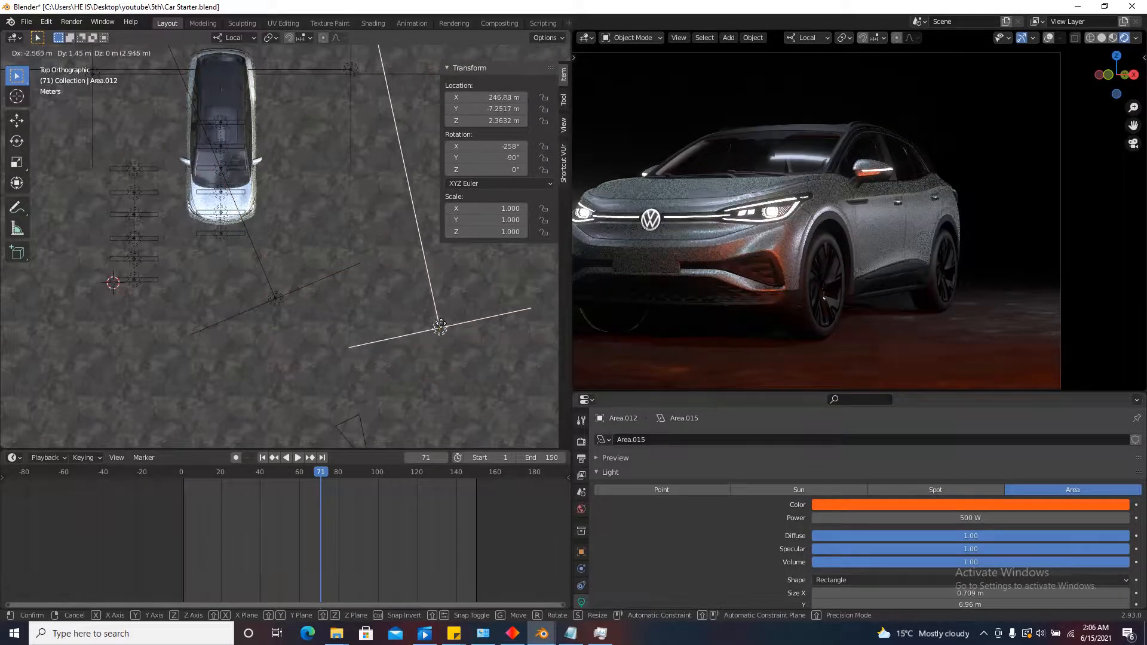
key("Escape")
left_click(945, 505)
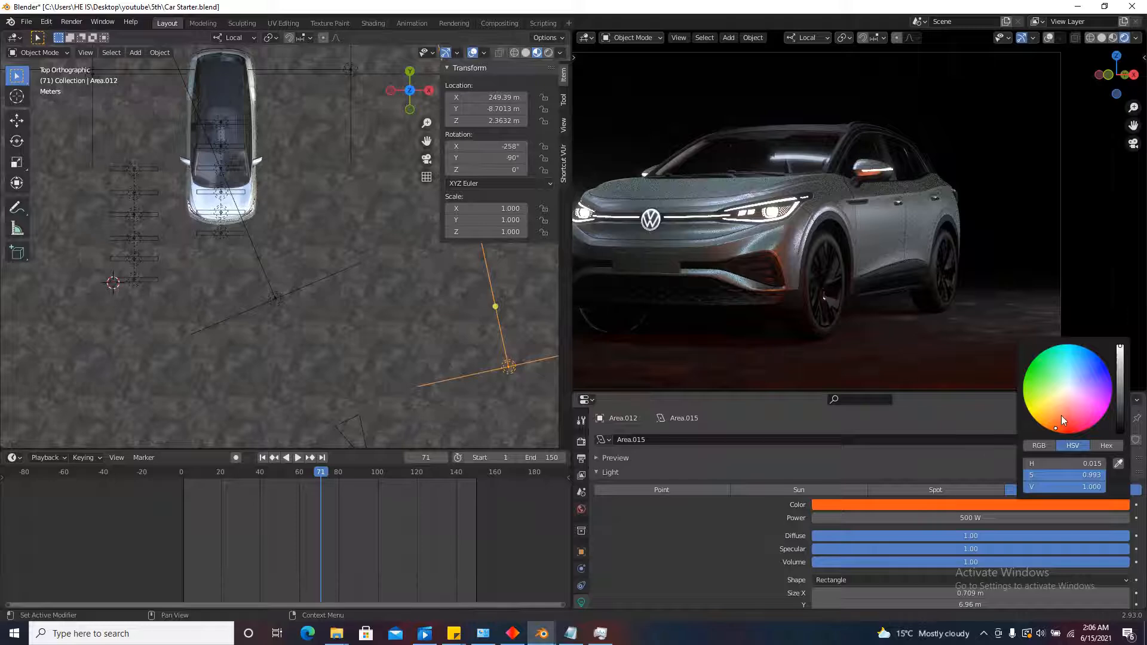
left_click_drag(1062, 417, 1067, 396)
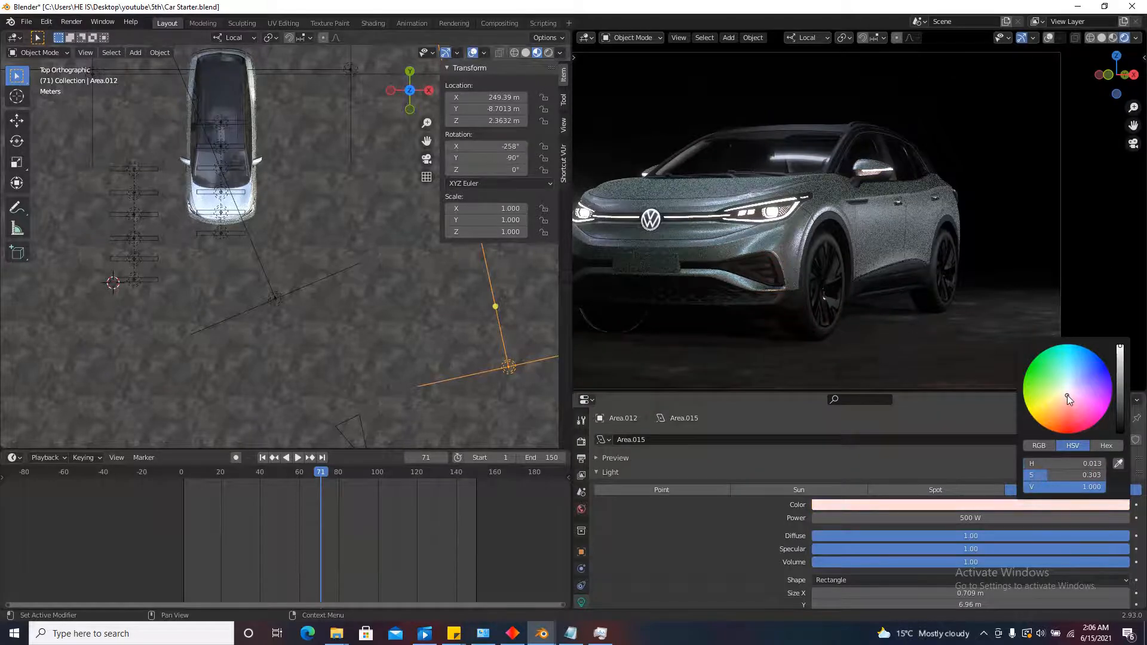
left_click(909, 505)
key("g")
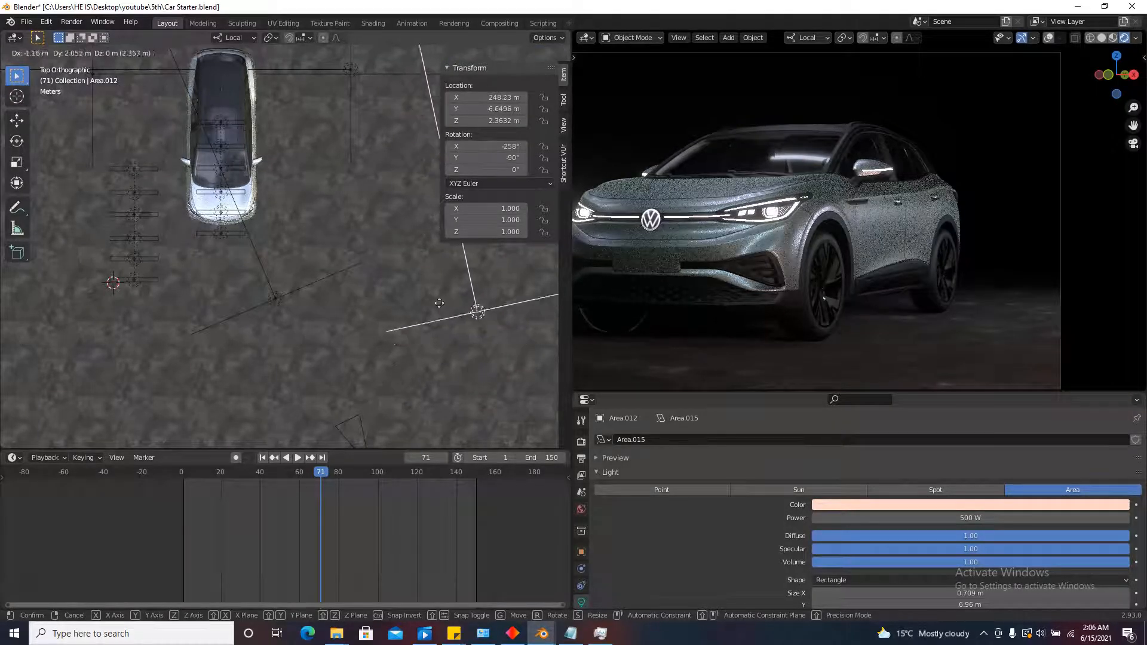
left_click(470, 362)
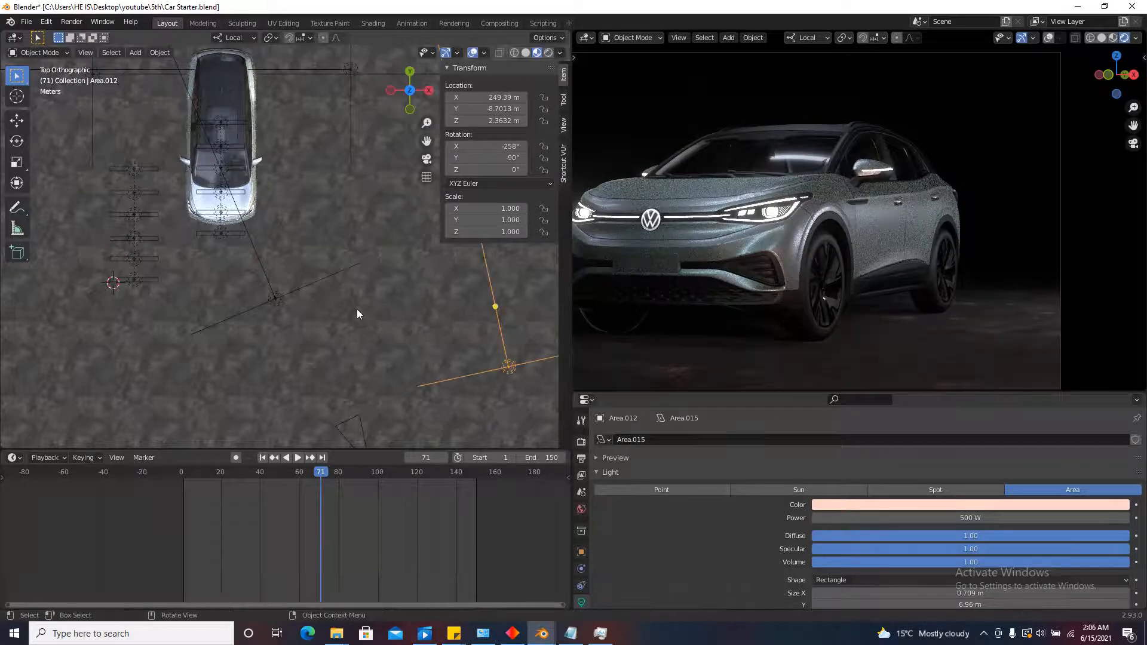
Frame the whole camera shot in the rendered preview and save the file.
scroll(357, 310, "down", 4)
scroll(877, 307, "down", 5)
scroll(883, 289, "up", 3)
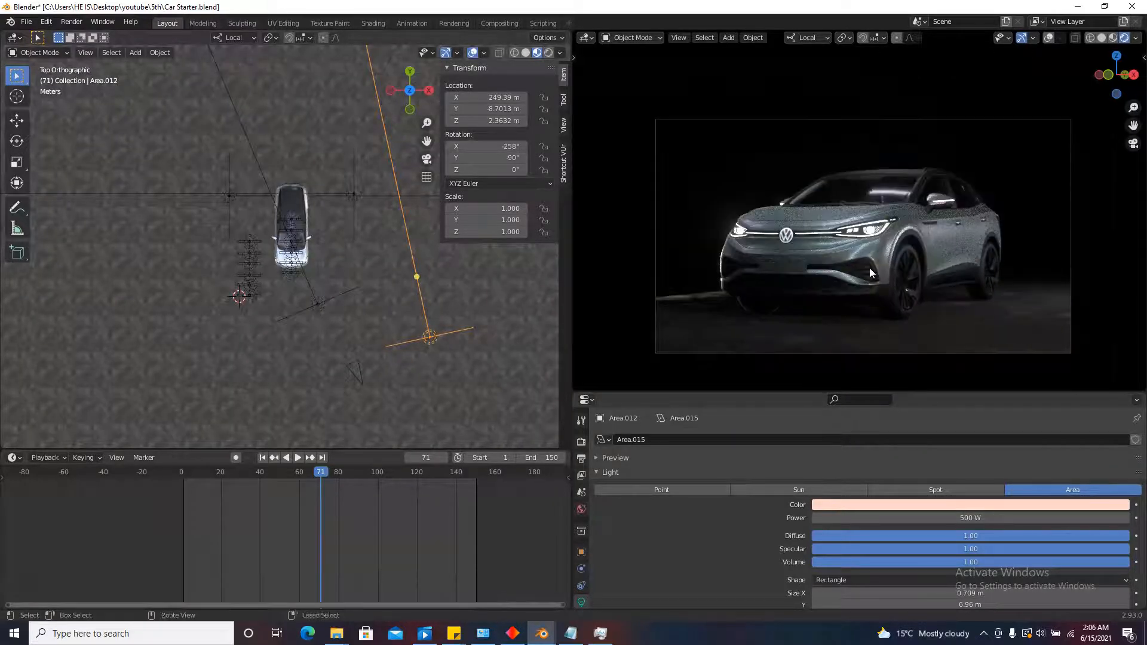
key("ctrl+s")
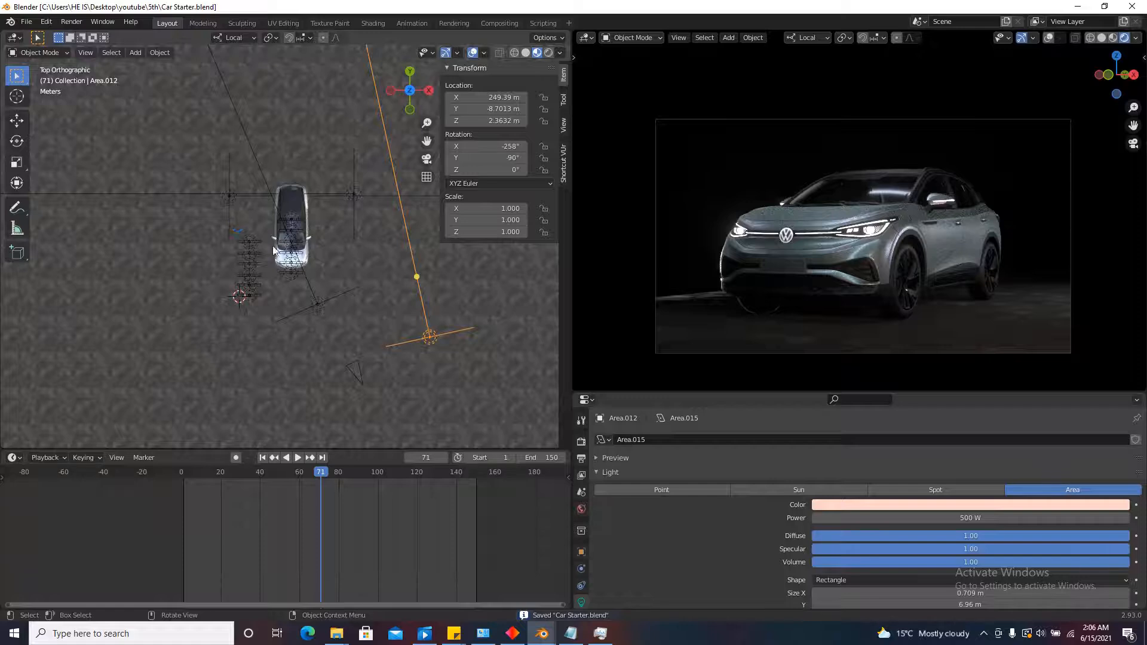
Duplicate the animated scene camera and offset the copy about 22.17 m along its local −X axis.
scroll(269, 239, "down", 5)
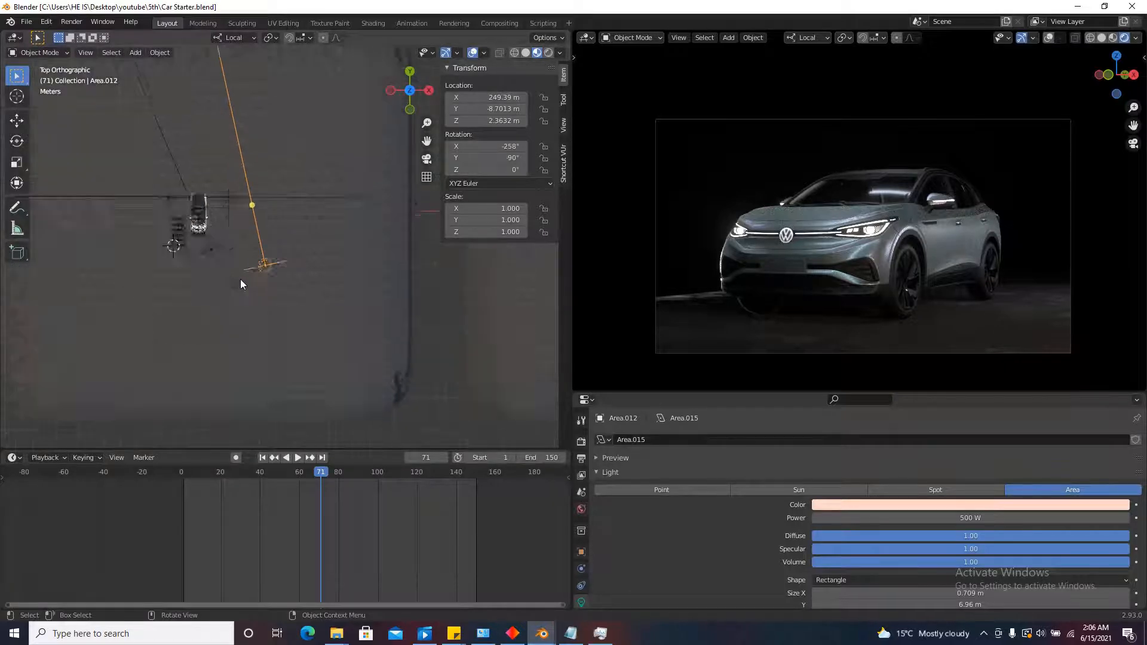
left_click(213, 275)
scroll(186, 284, "down", 3)
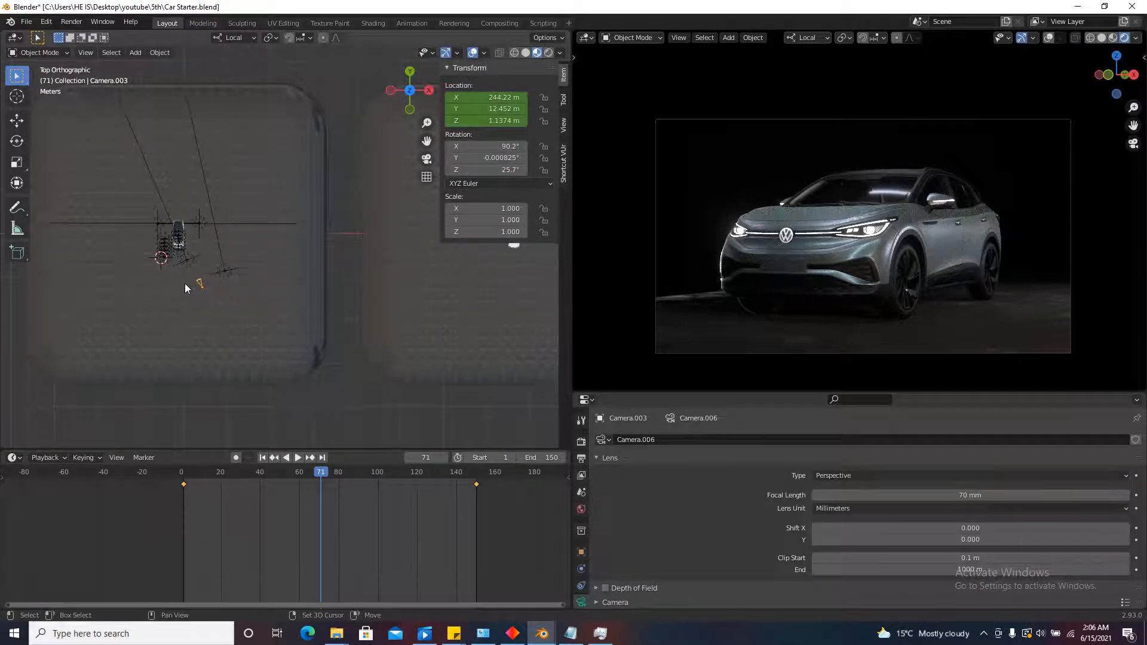
scroll(185, 284, "down", 2)
key("shift+d")
key("x")
key("x")
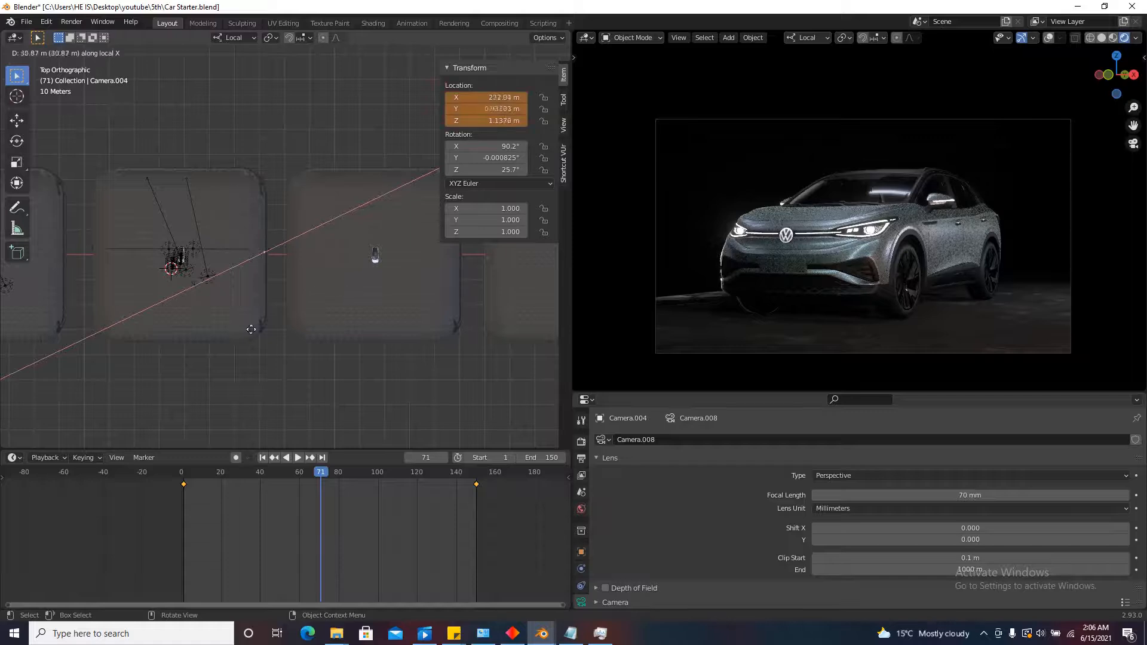
left_click(169, 372)
scroll(152, 316, "up", 3)
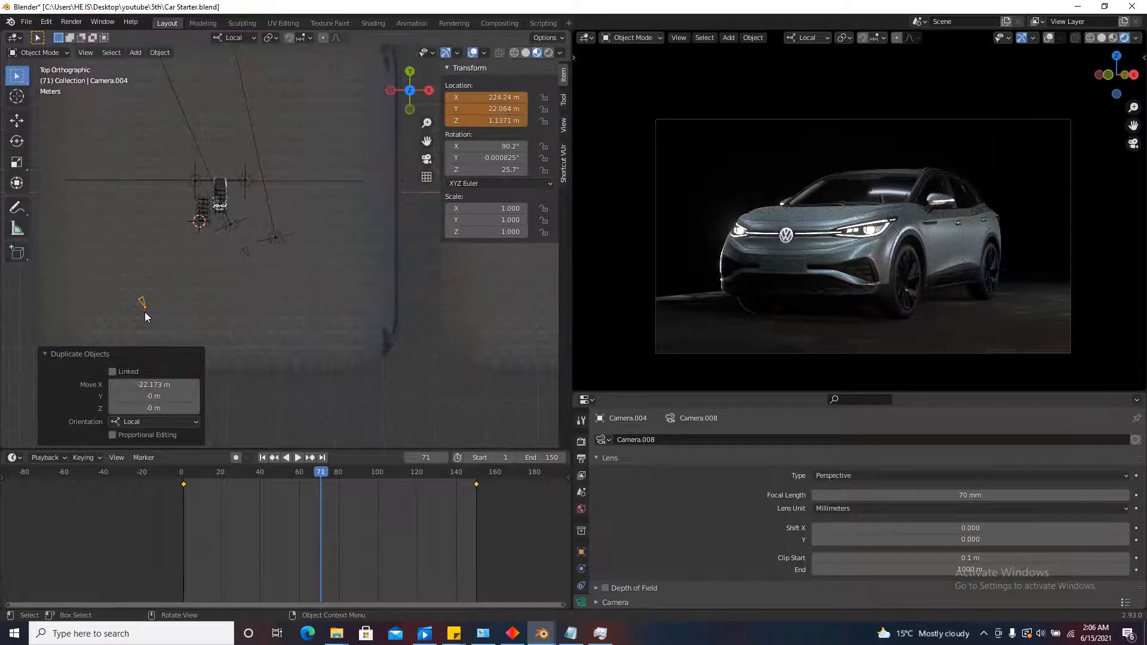
Switch to Global orientation and place the duplicated camera in front of the neighbouring car at about X 318.98 m, Y −13.415 m.
left_click(254, 40)
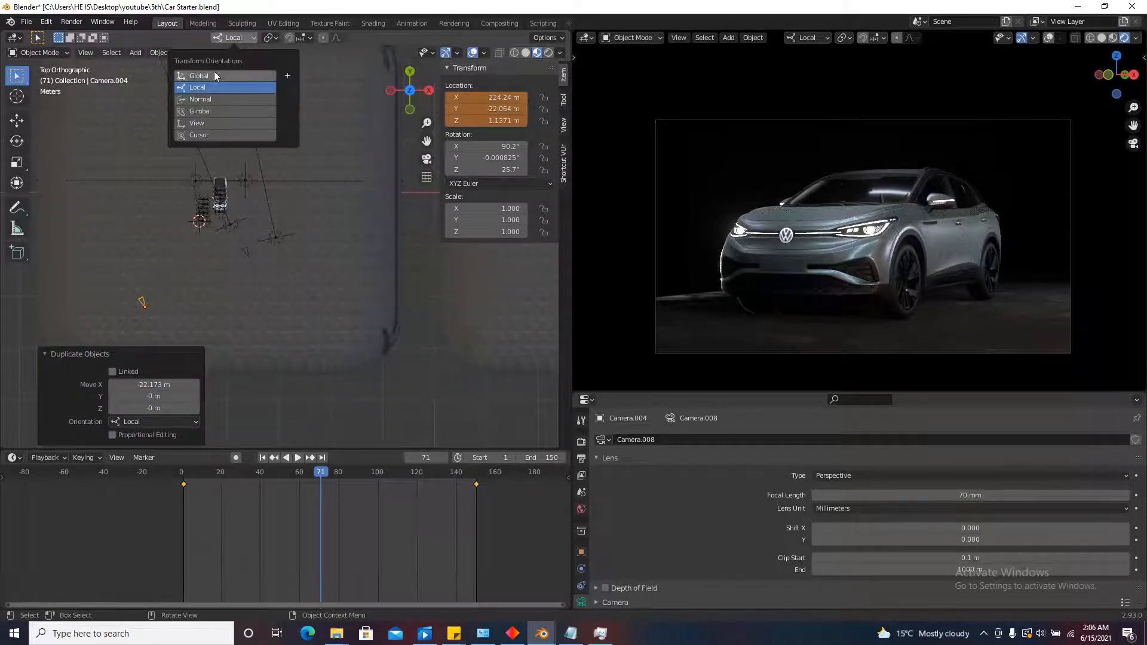
left_click(214, 71)
scroll(139, 257, "down", 3)
key("g")
key("x")
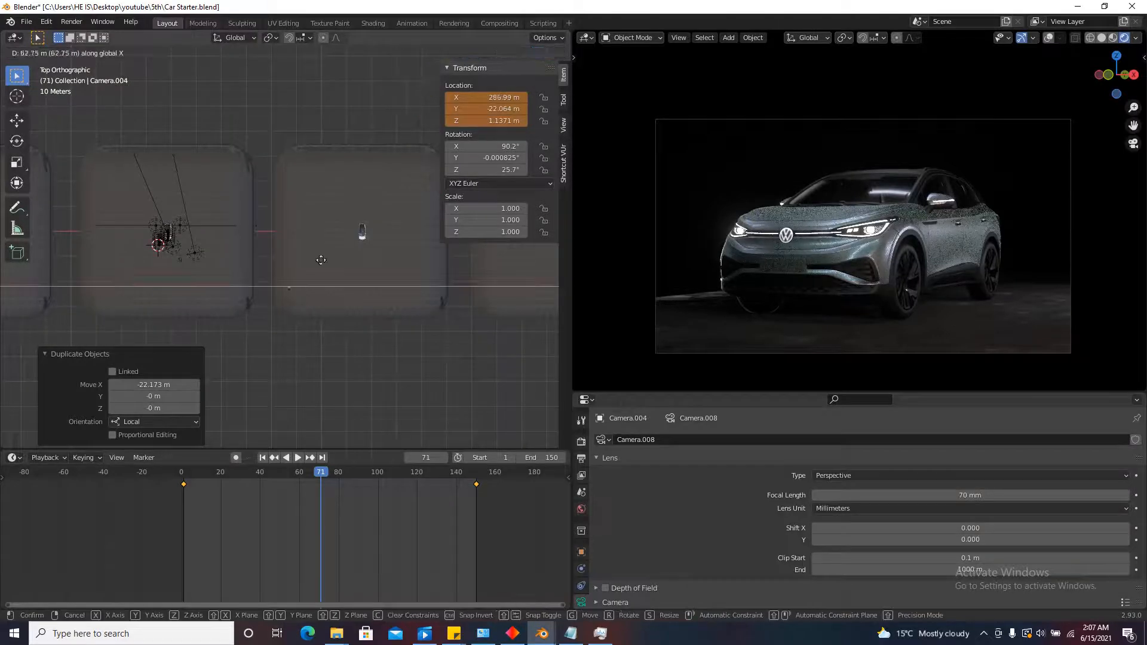
left_click(367, 255)
scroll(367, 254, "up", 3)
key("g")
left_click(371, 230)
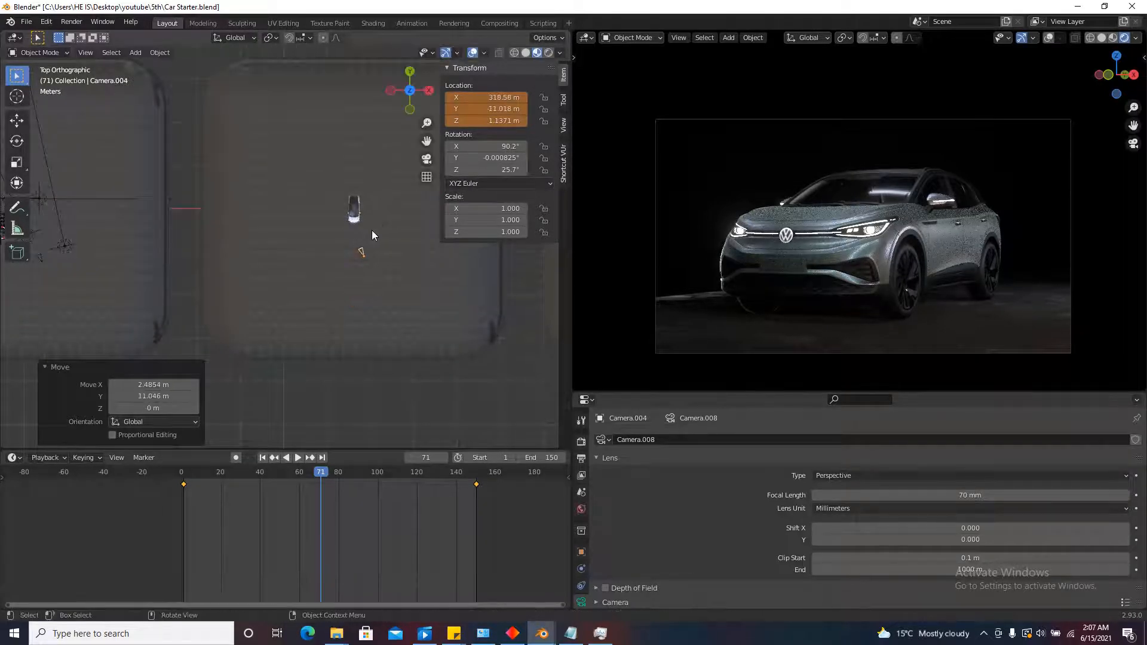
scroll(372, 231, "up", 2)
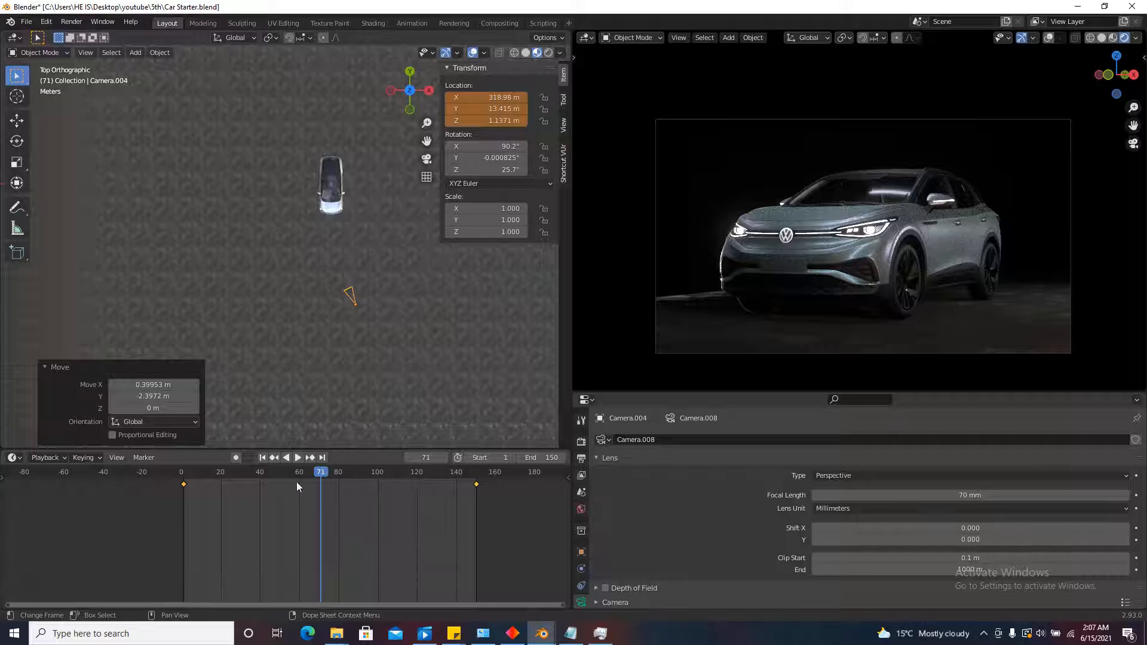
Delete the duplicated camera's location keyframes, keeping the camera itself selected.
key("x")
left_click(333, 532)
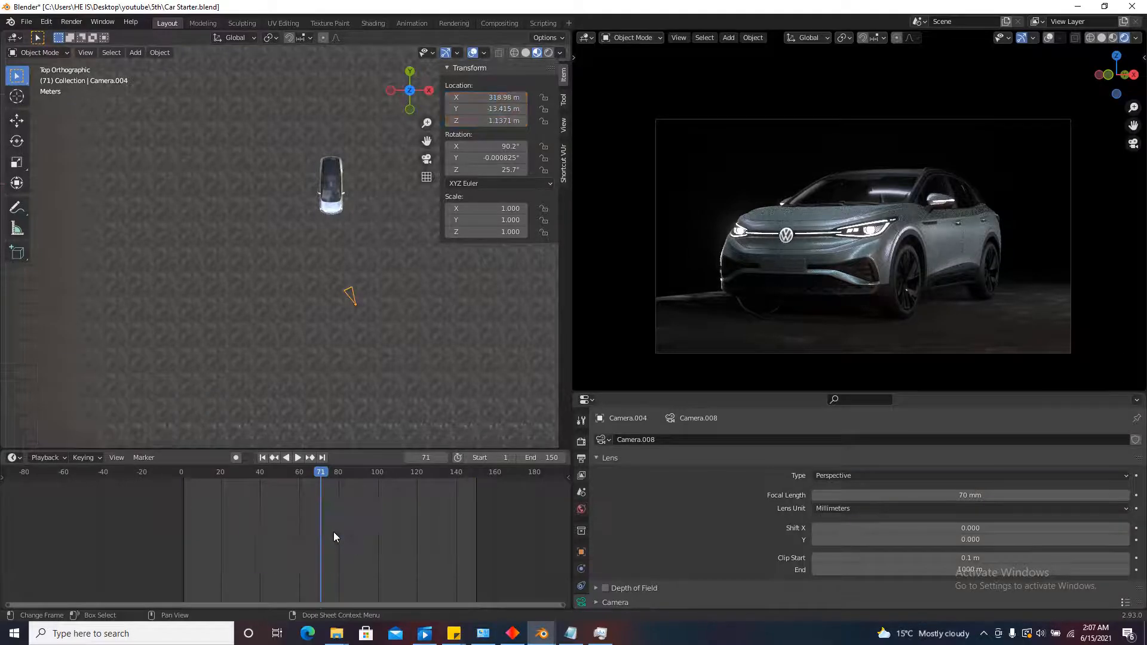
scroll(358, 298, "up", 2)
left_click(343, 266)
left_click(343, 267)
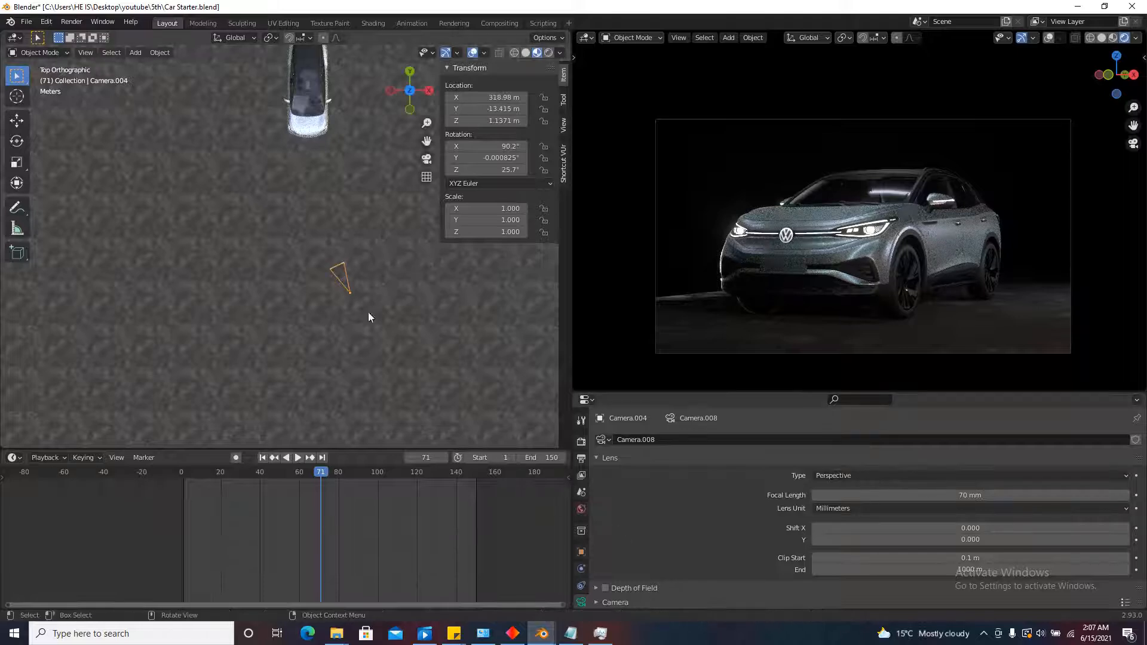
Set Camera.004 as the active scene camera.
left_click(581, 493)
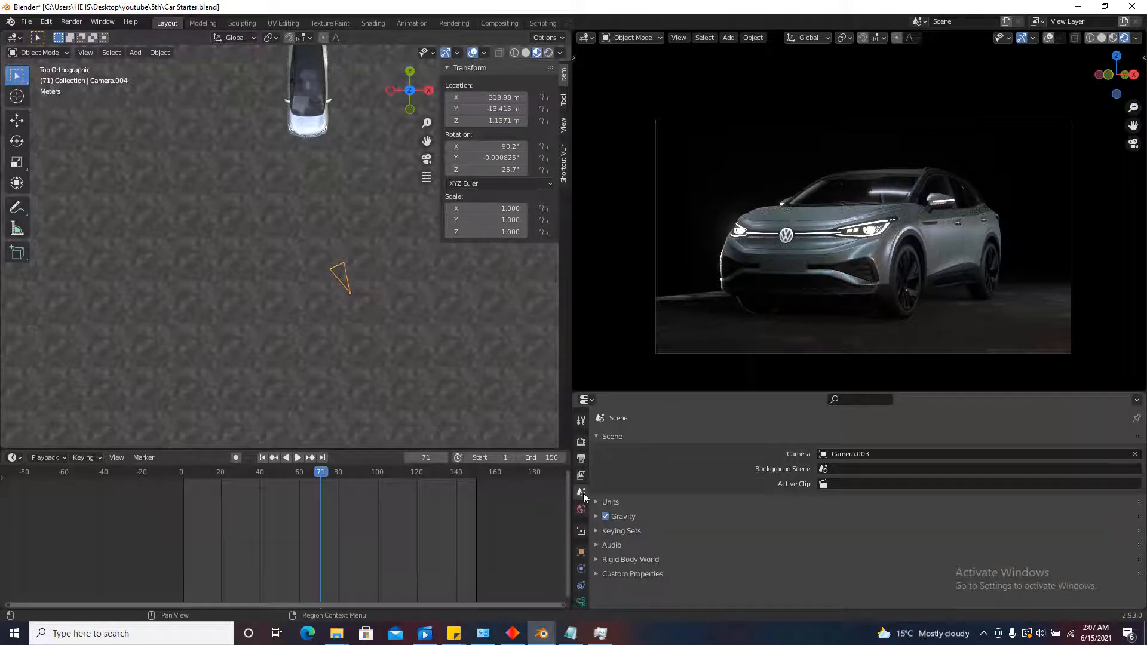
left_click(913, 455)
key("Return")
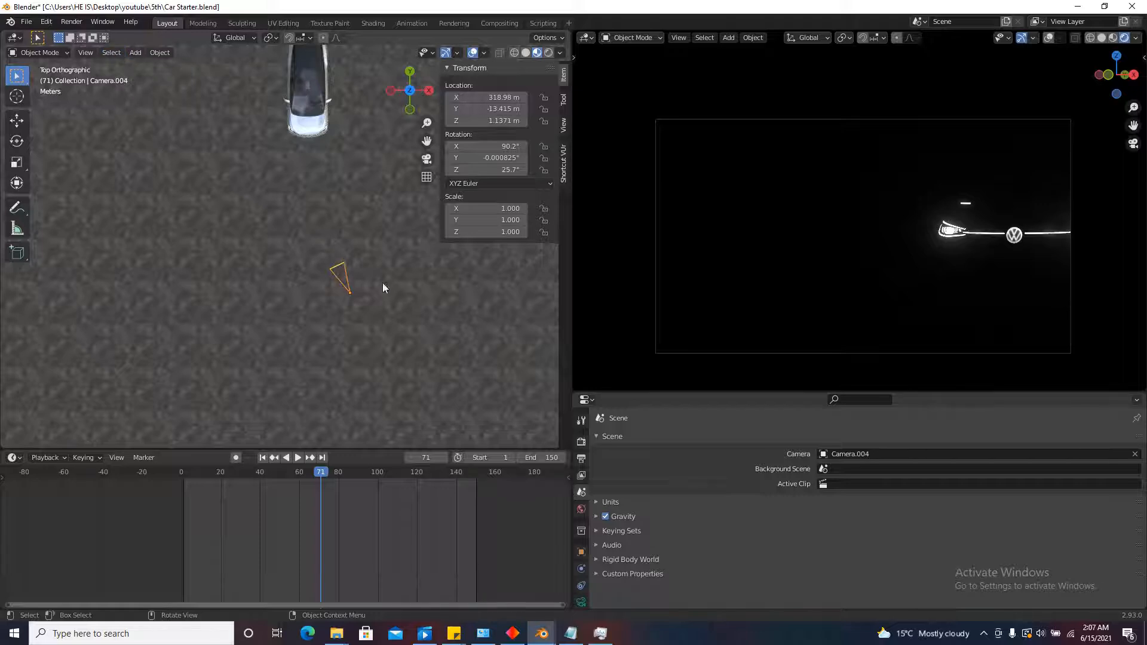
Rotate the camera to about 11° around Z and move it closer to the car, at about X 317.83 m, Y −10.371 m.
key("r")
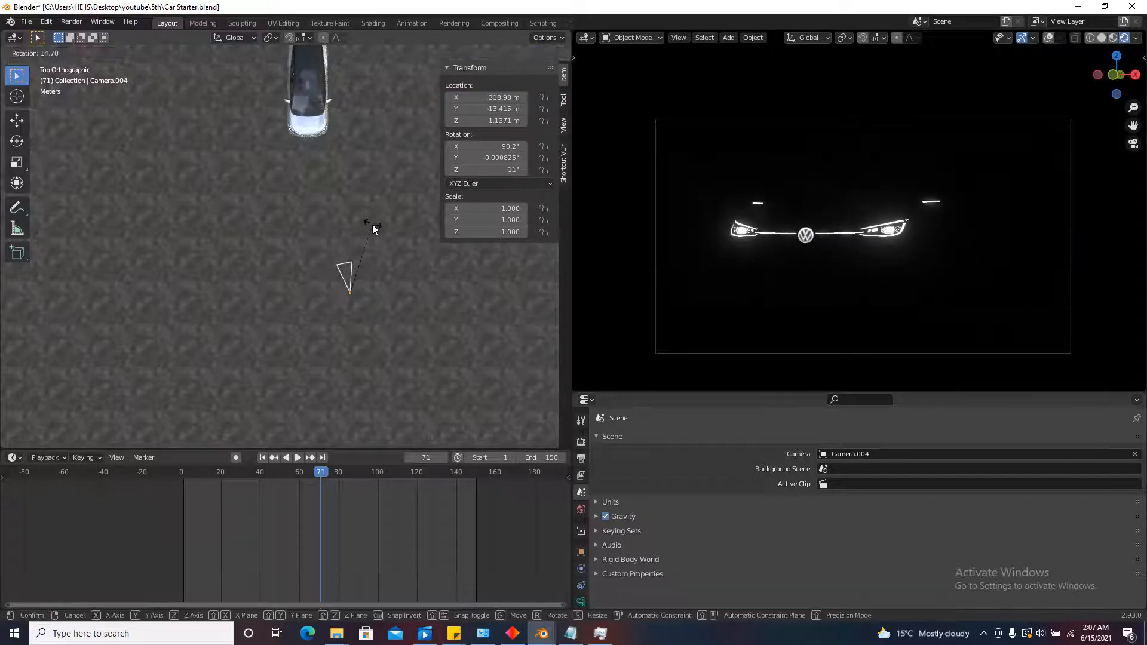
left_click(373, 229)
key("g")
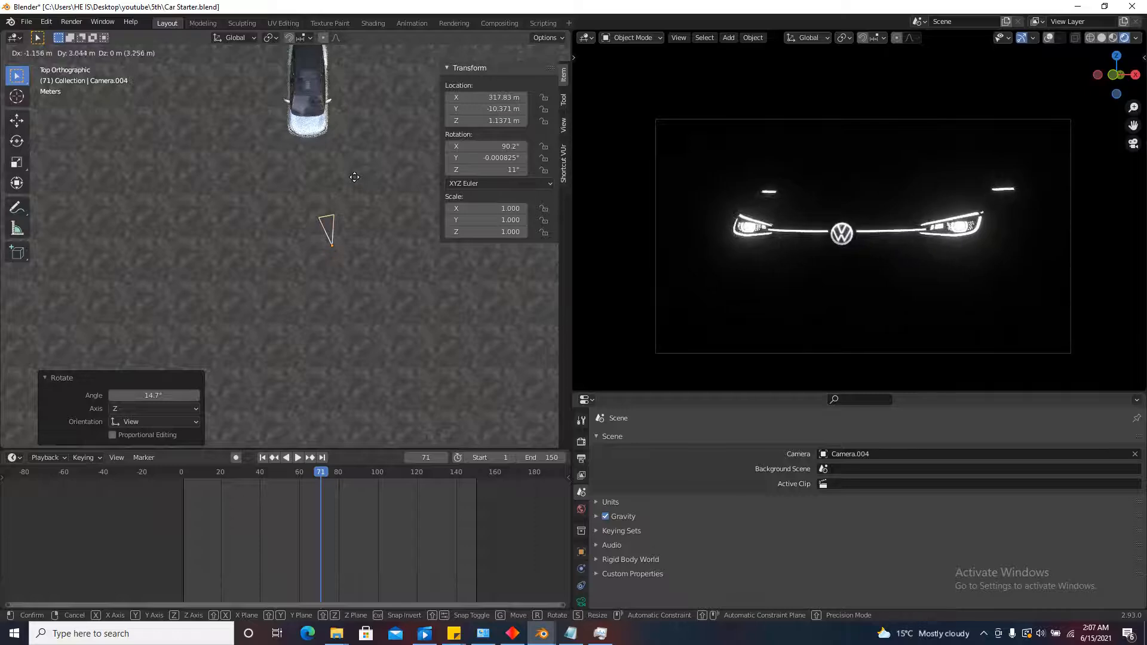
left_click(343, 238)
middle_click_drag(344, 238, 399, 135)
left_click(411, 76)
scroll(337, 266, "down", 2)
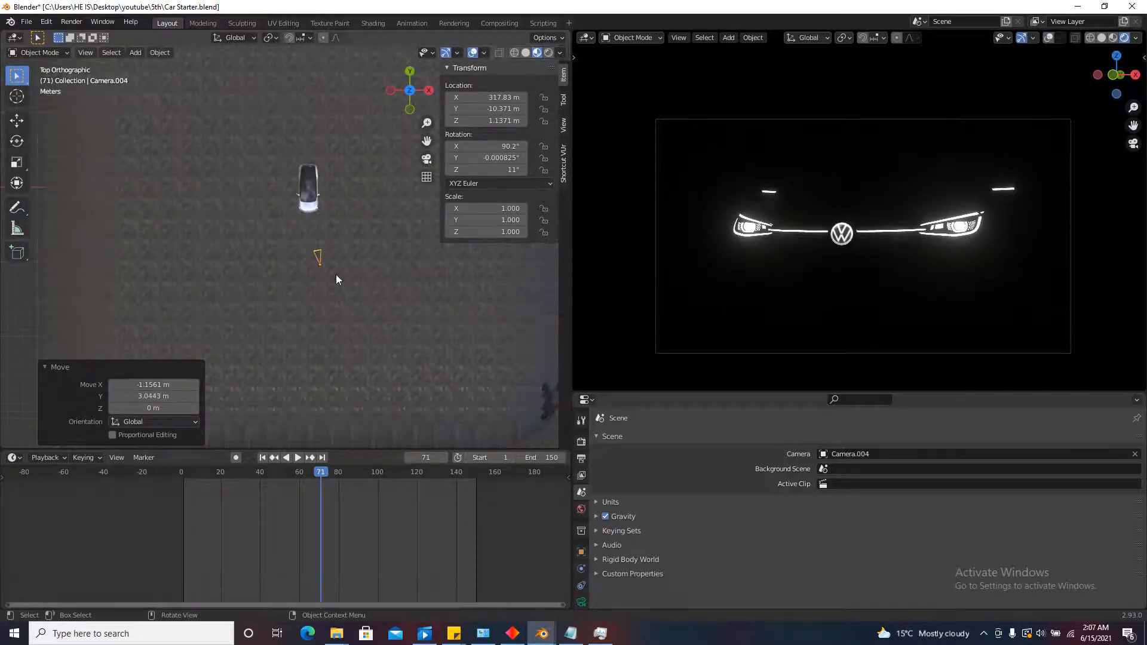
Move the camera across the car's front to about X 313.67 m, Y −8.1336 m.
key("g")
left_click(310, 257)
scroll(286, 233, "up", 4)
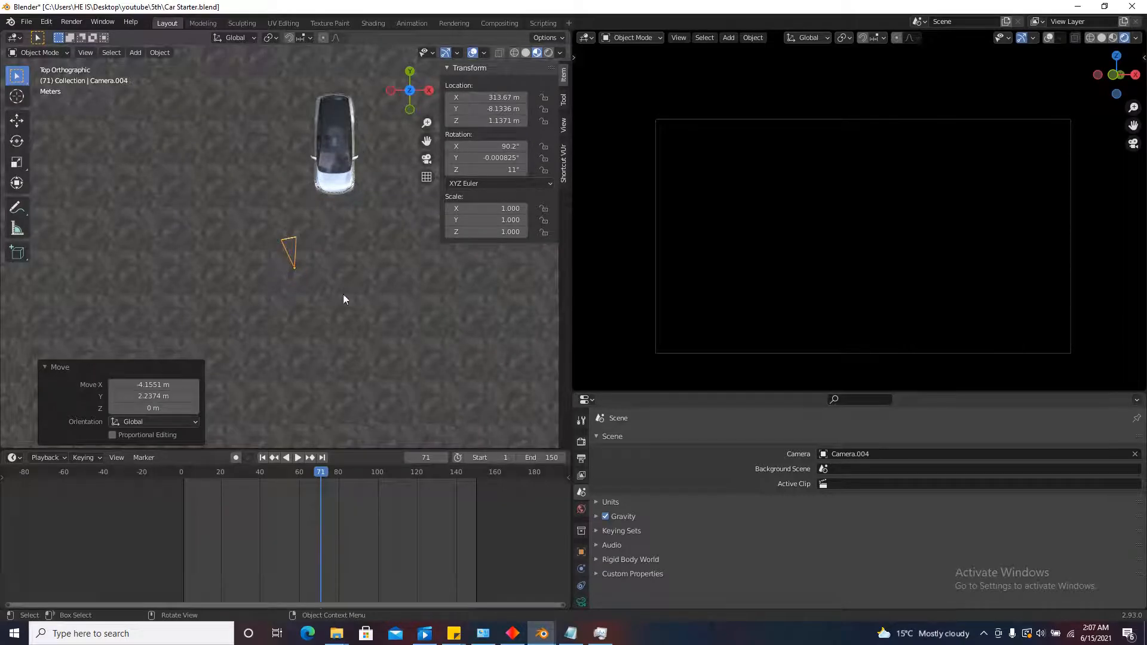
scroll(318, 206, "up", 3)
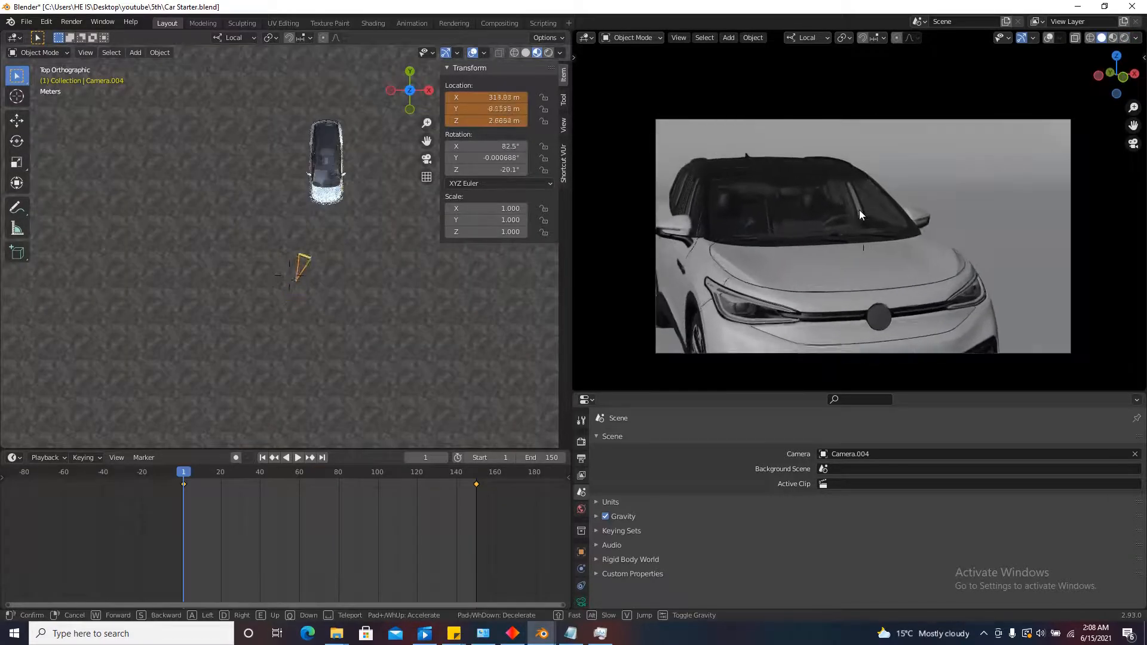
Fly the camera to a raised three-quarter view at about X 311.15 m, Y −11.621 m, Z 5.577 m and keyframe its location at frame 1.
key("w")
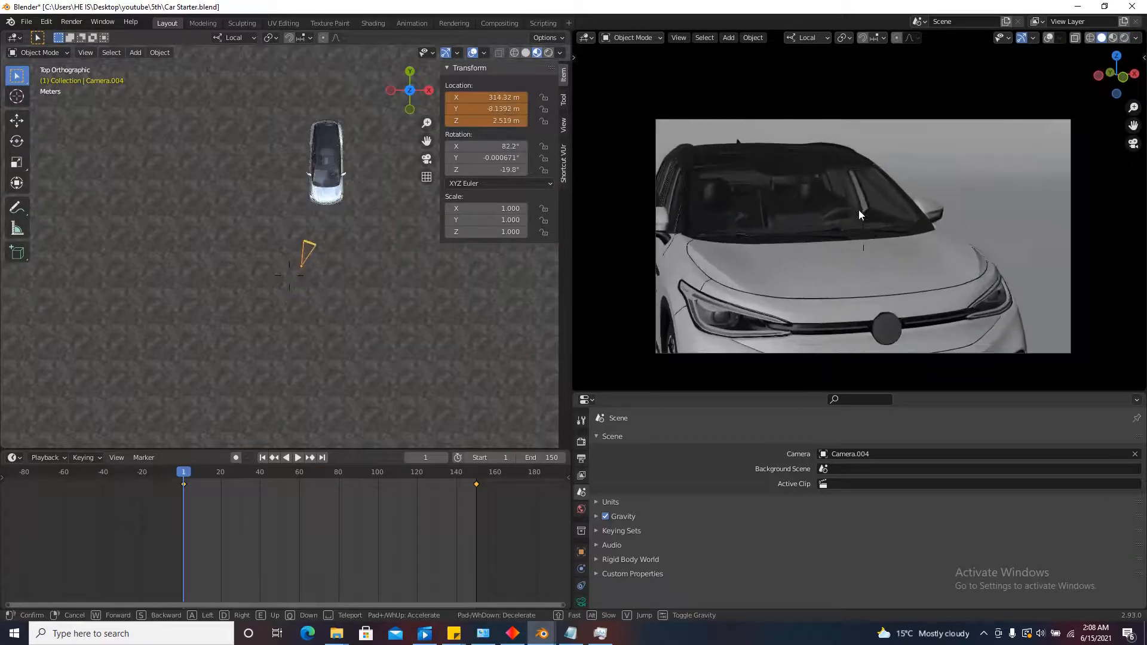
key("e")
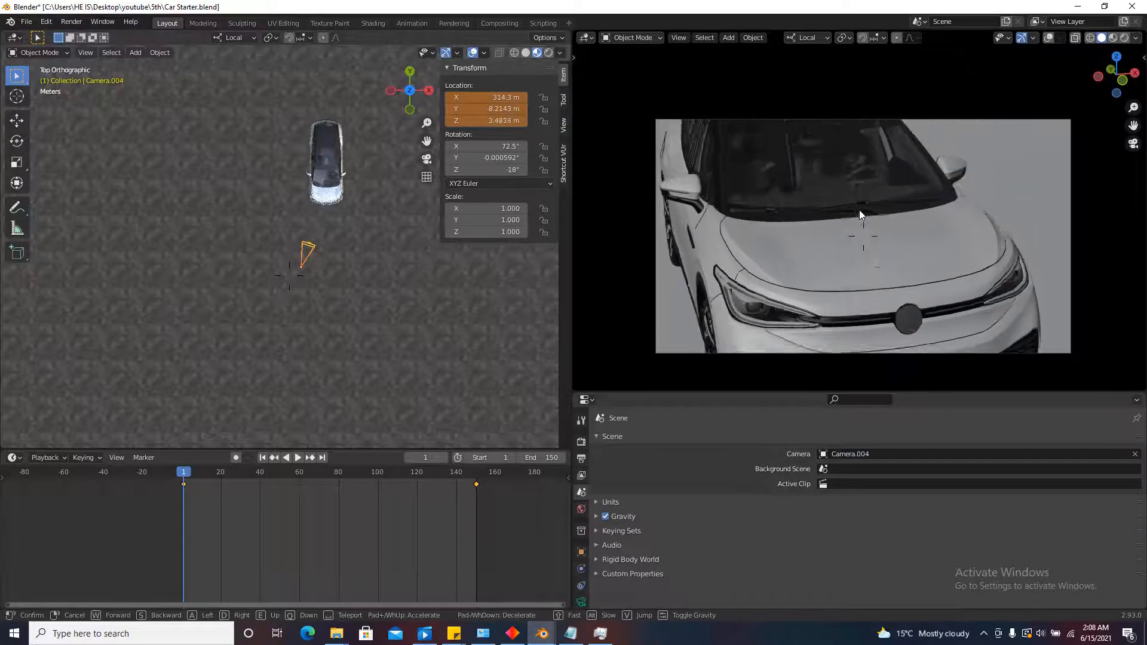
key("s")
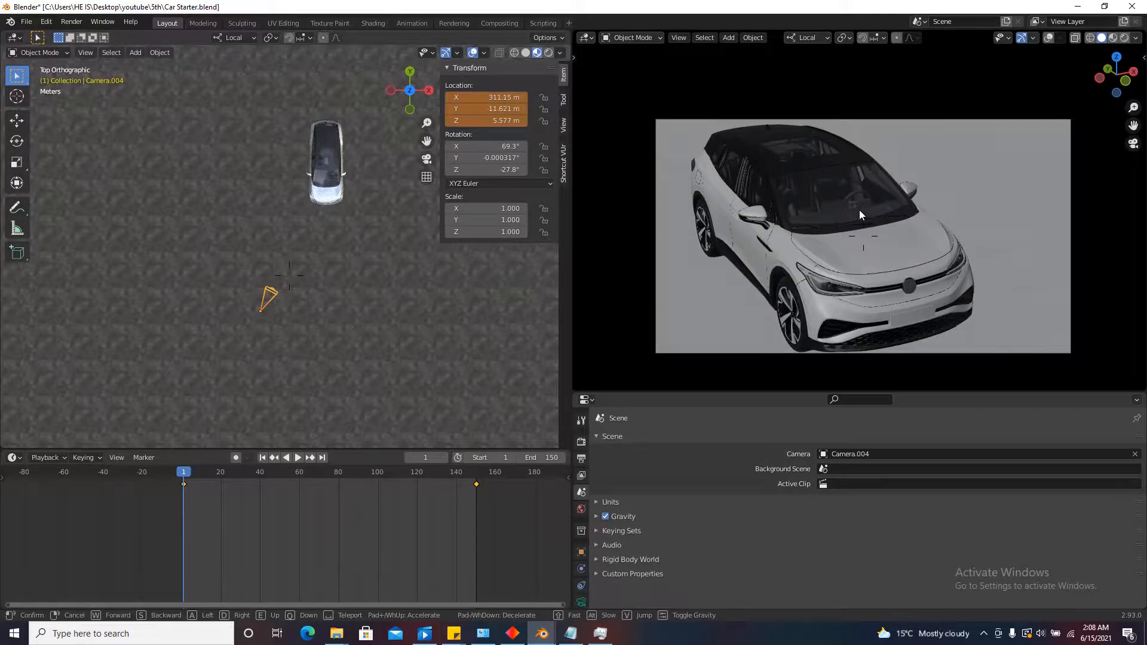
left_click(859, 210)
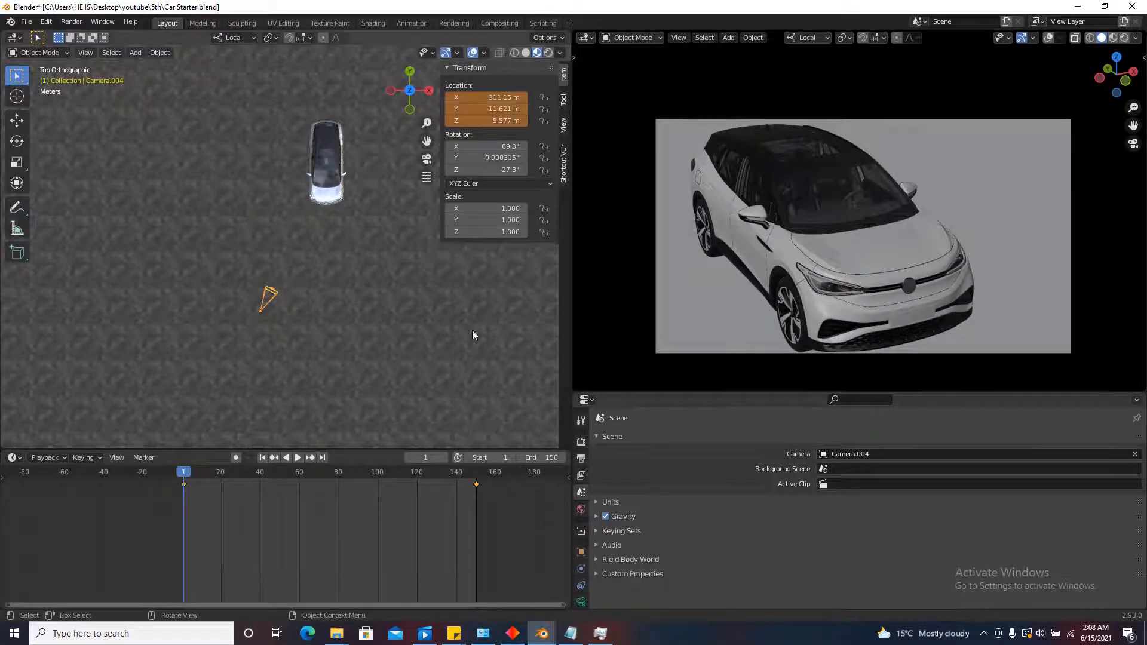
right_click(491, 105)
left_click(492, 105)
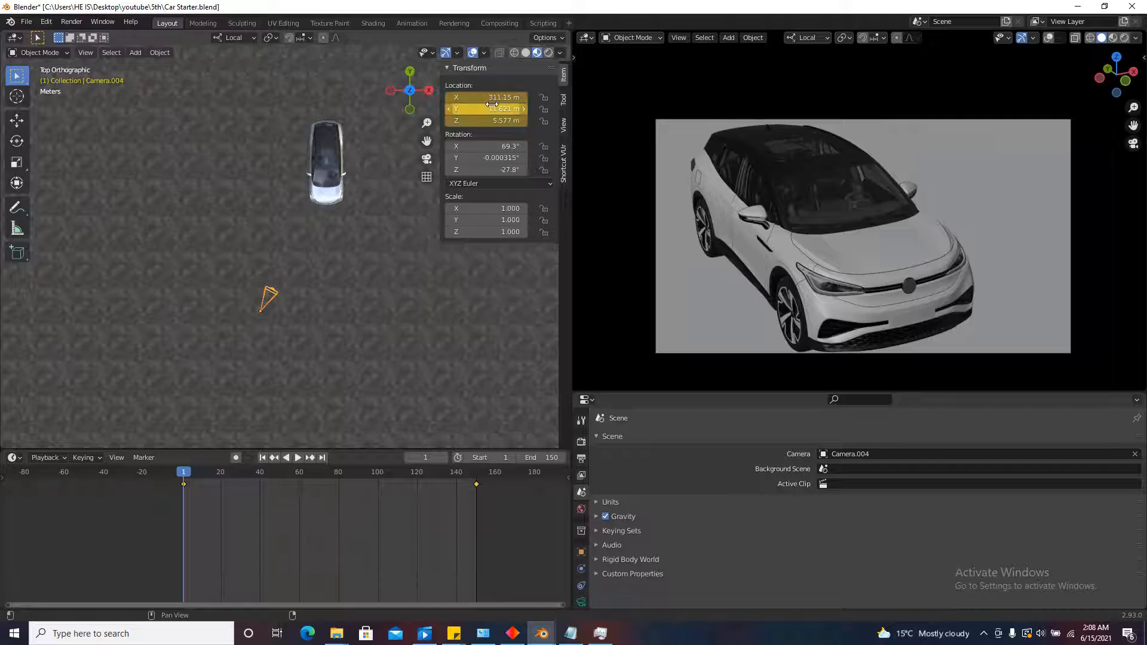
At frame 150, lower the camera about 3.286 m along global Z and re-aim it at the car.
left_click(322, 457)
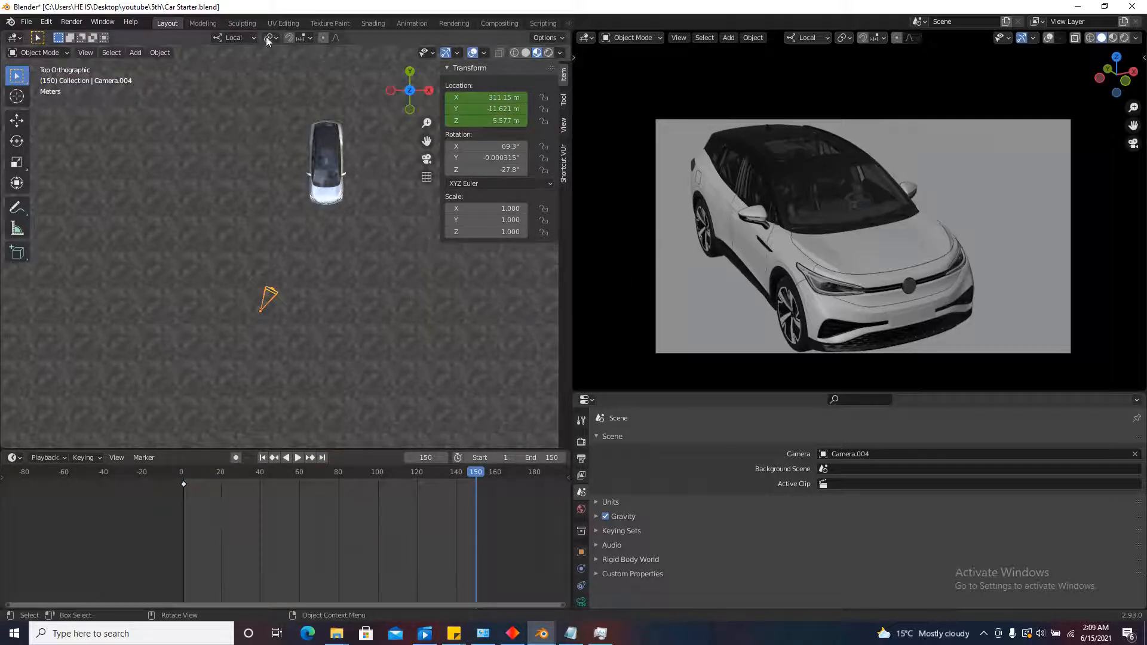
left_click(242, 36)
left_click(194, 76)
key("g")
key("z")
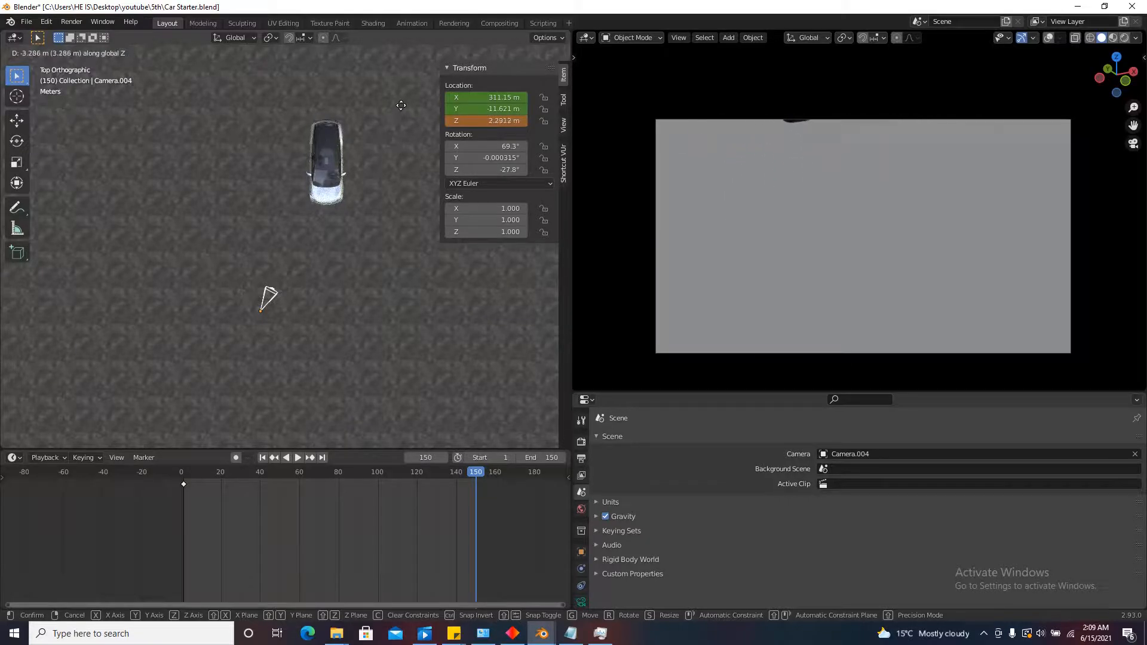
left_click(401, 109)
key("shift+grave")
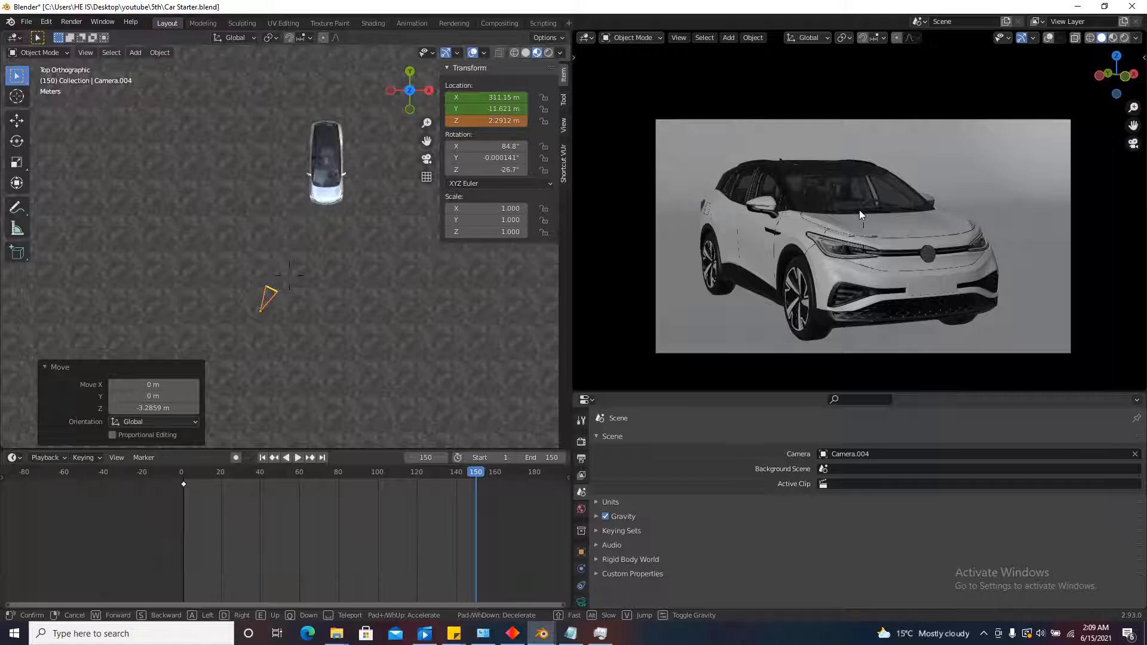
left_click(860, 209)
Lower the camera to about Z 1.275 m, re-aim it at the car, and keyframe its location at frame 150.
key("g")
key("z")
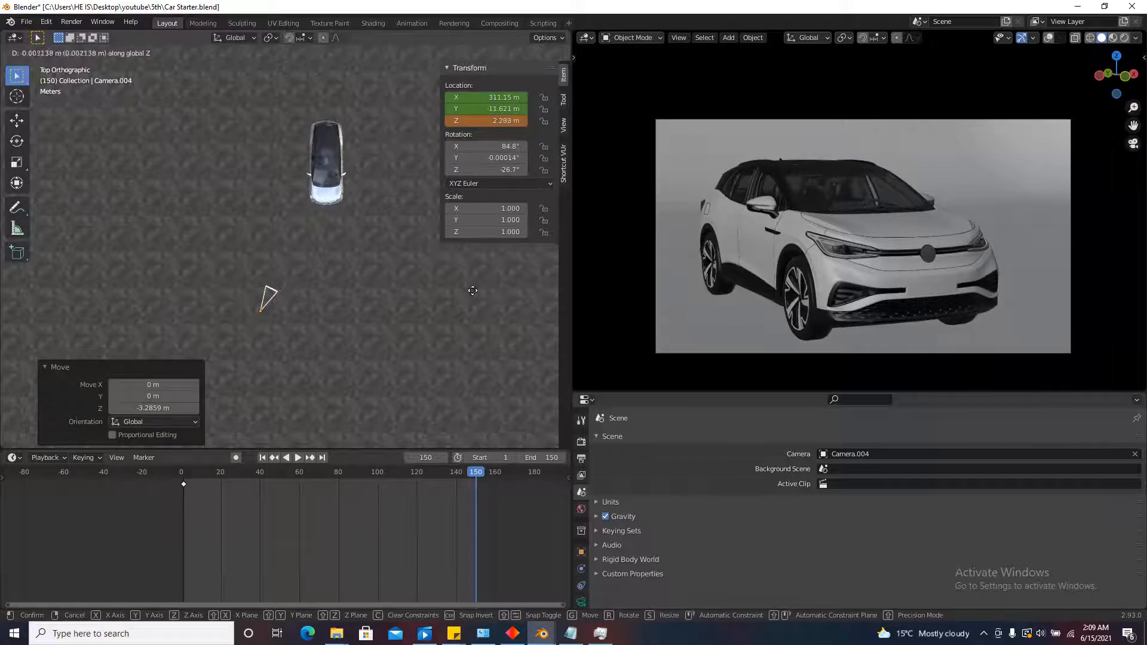
left_click(471, 228)
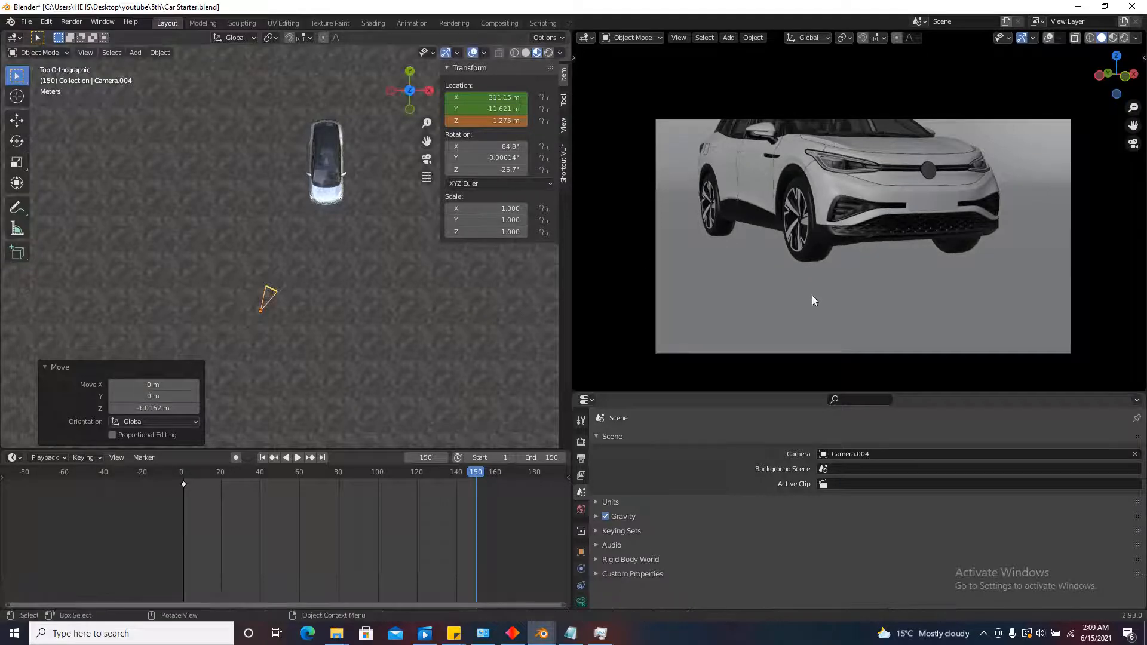
key("shift+grave")
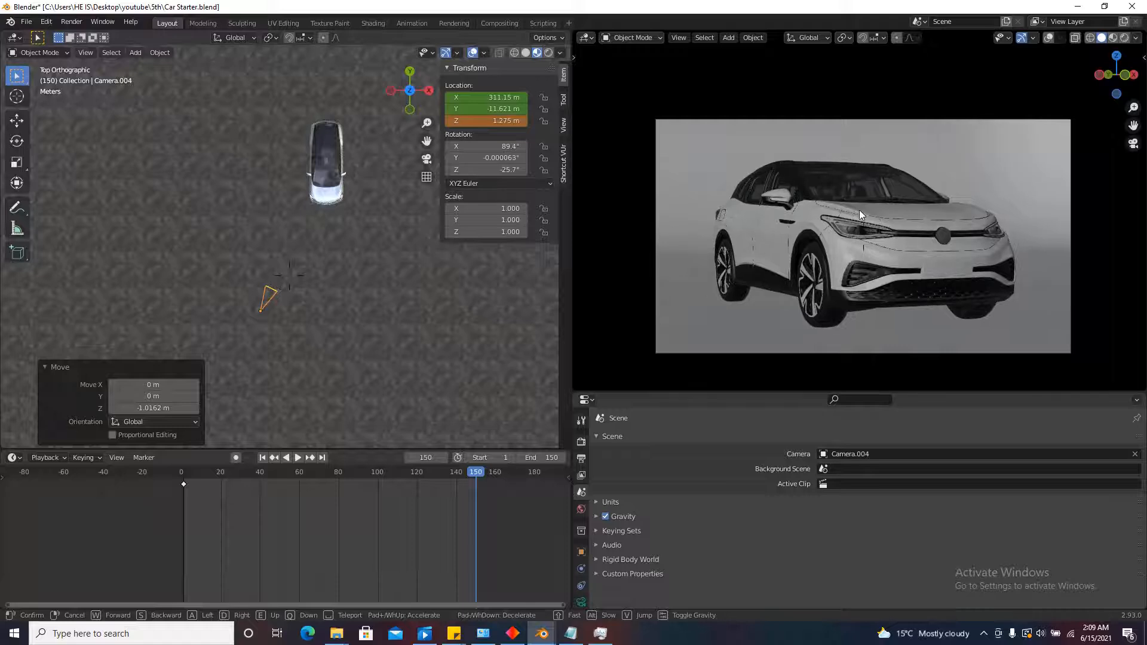
left_click(860, 216)
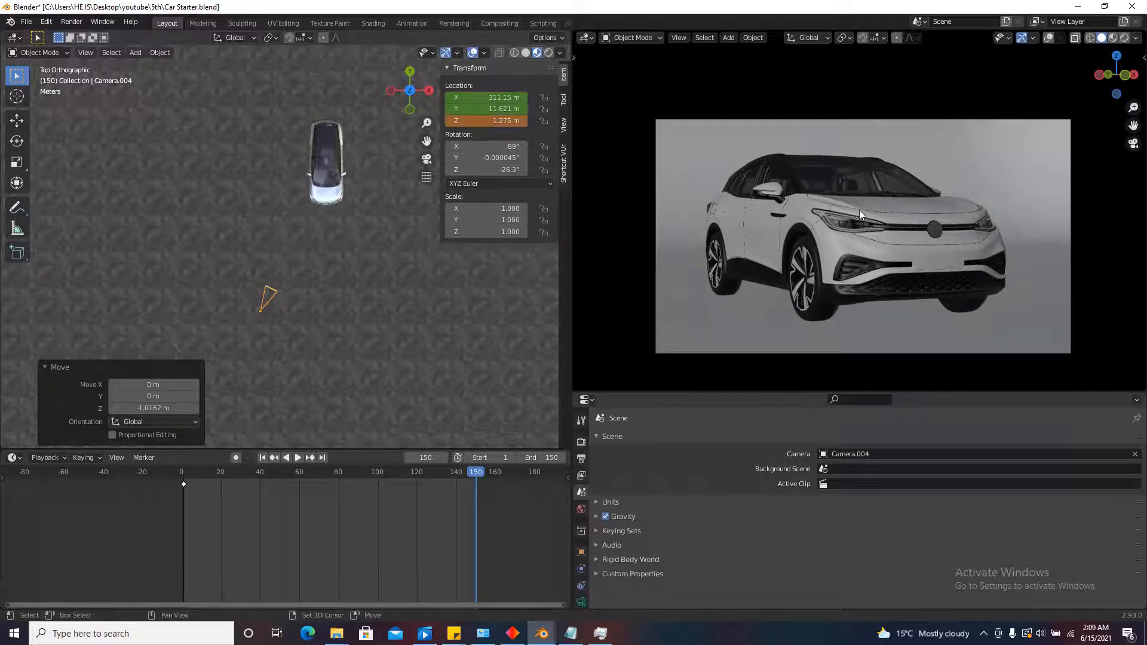
right_click(478, 110)
left_click(410, 97)
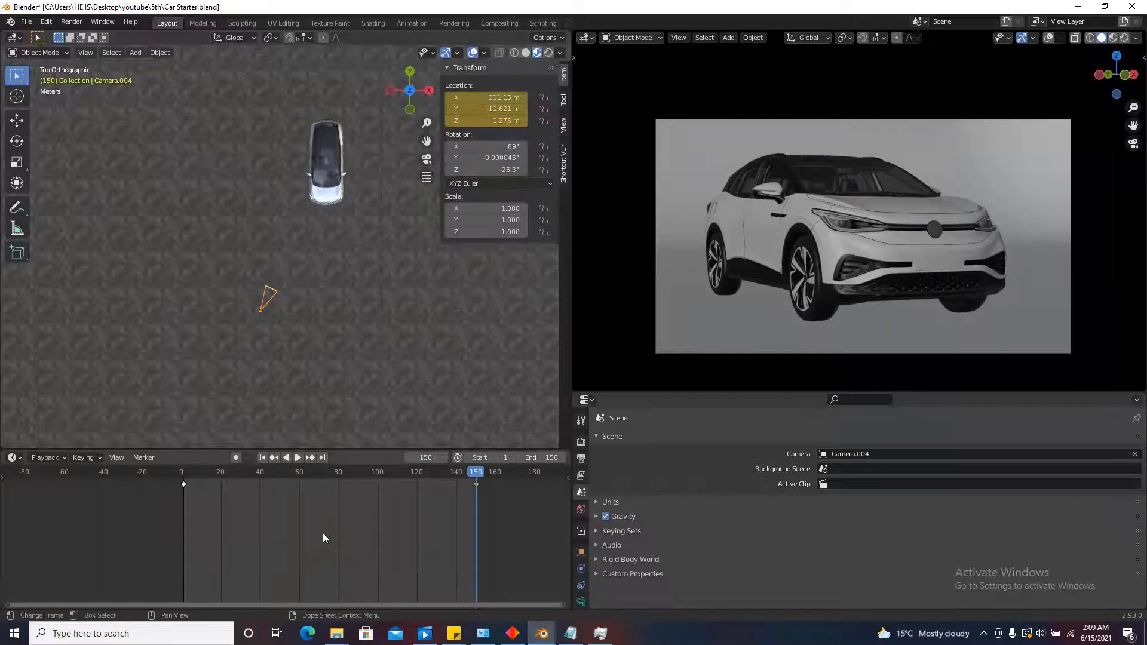
Set the camera's location keyframes to linear interpolation and play the animation from frame 1 to check the move.
key("t")
left_click(322, 539)
left_click(262, 457)
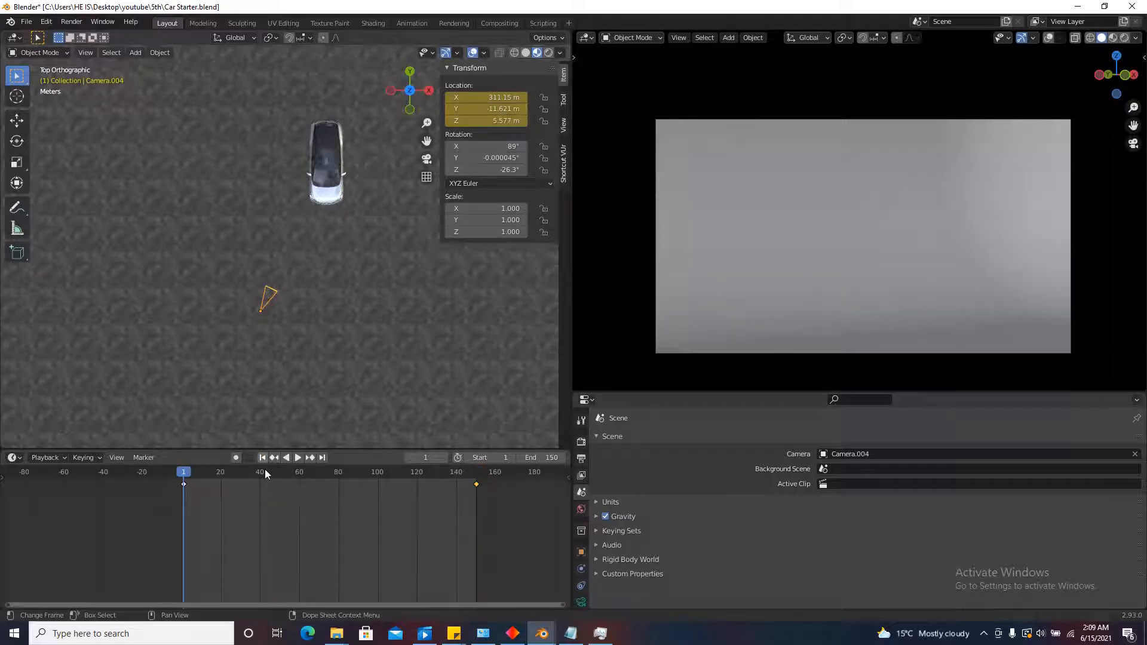
key("t")
left_click(296, 524)
key("space")
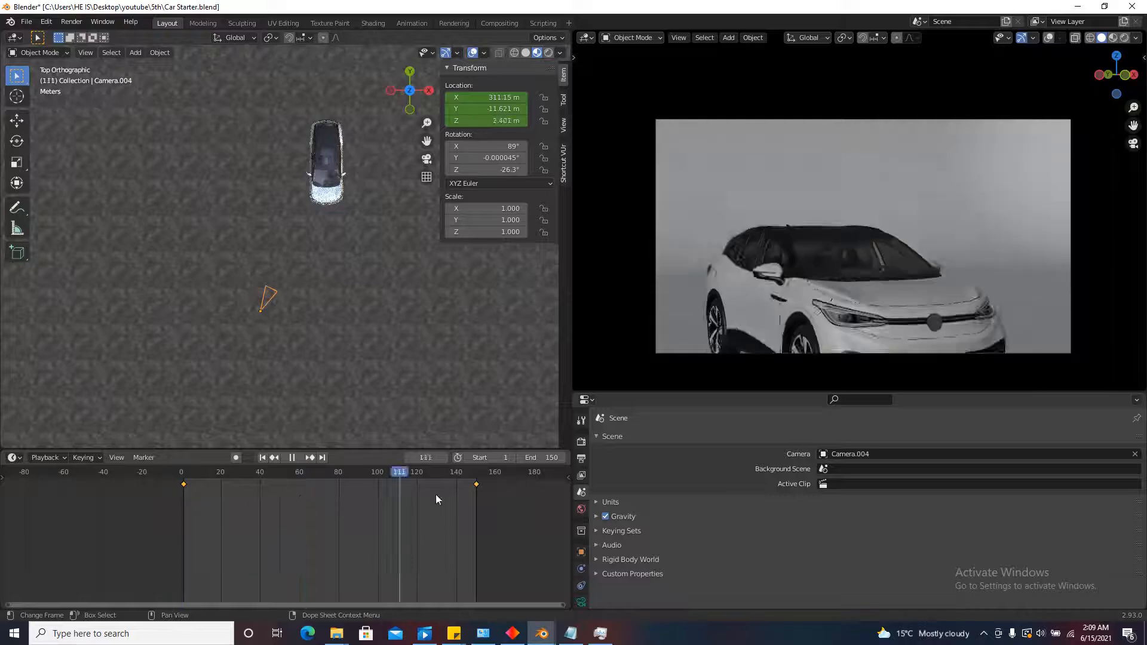
key("Escape")
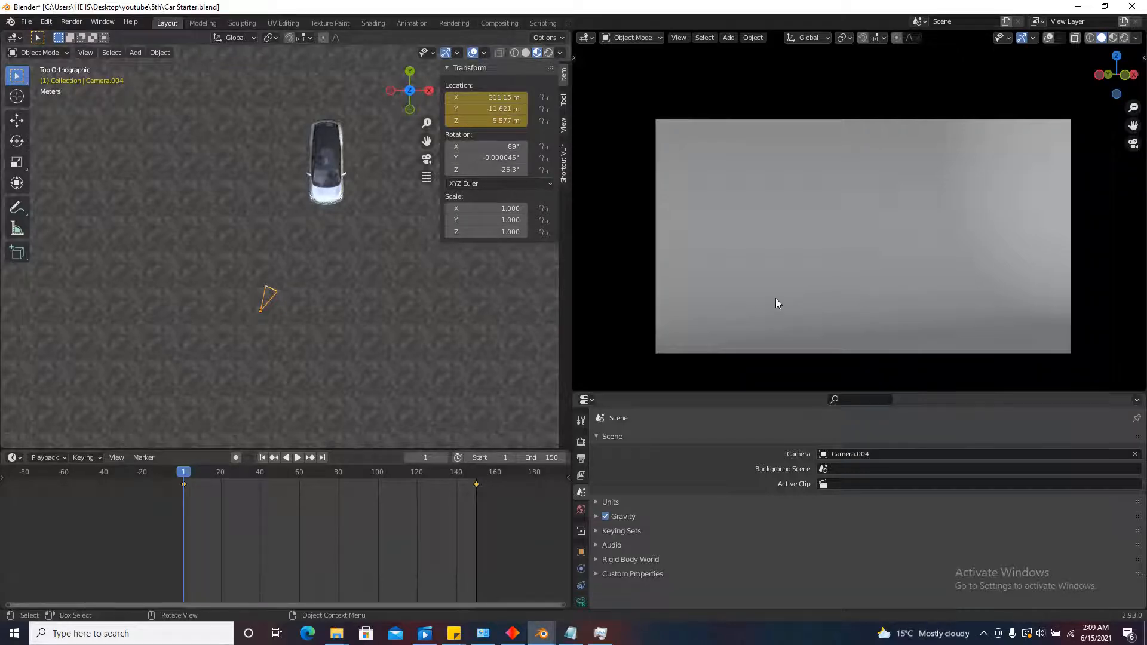
At frame 1, aim the camera down at the car at about X 69°, Z −25.7° and keyframe its rotation.
key("shift+grave")
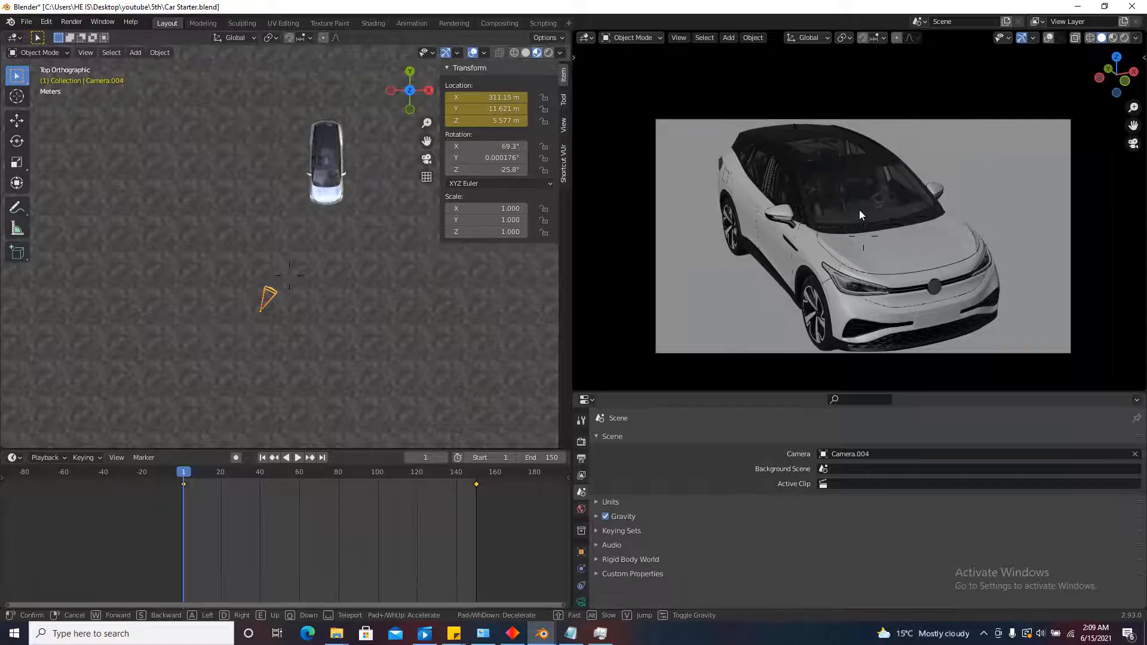
left_click(859, 210)
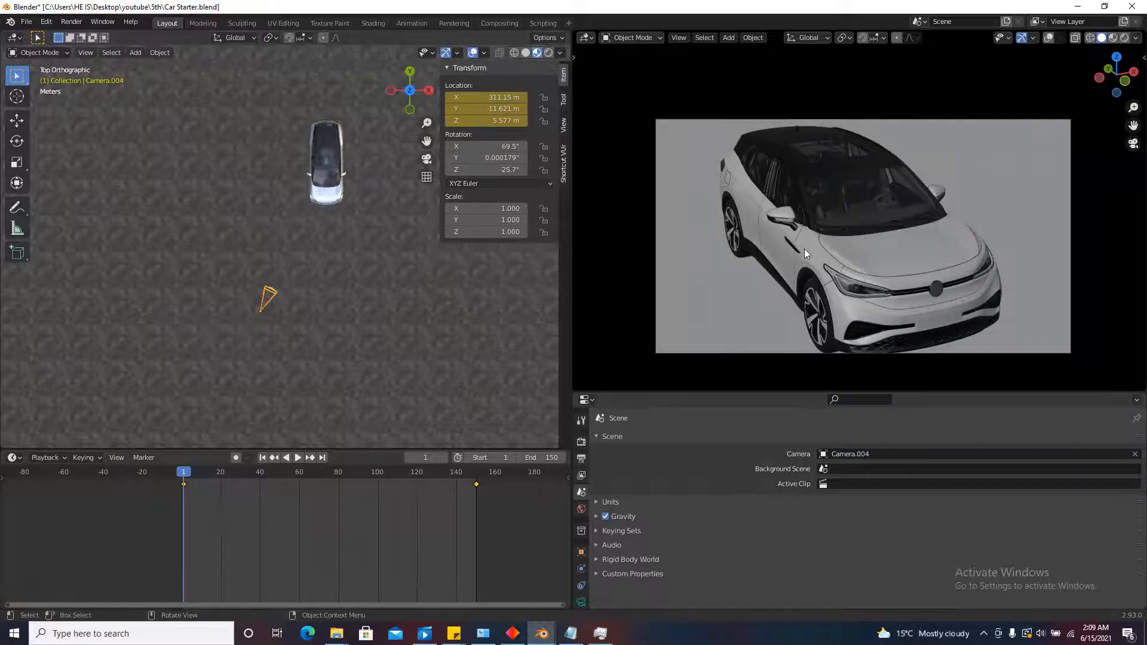
key("shift+grave")
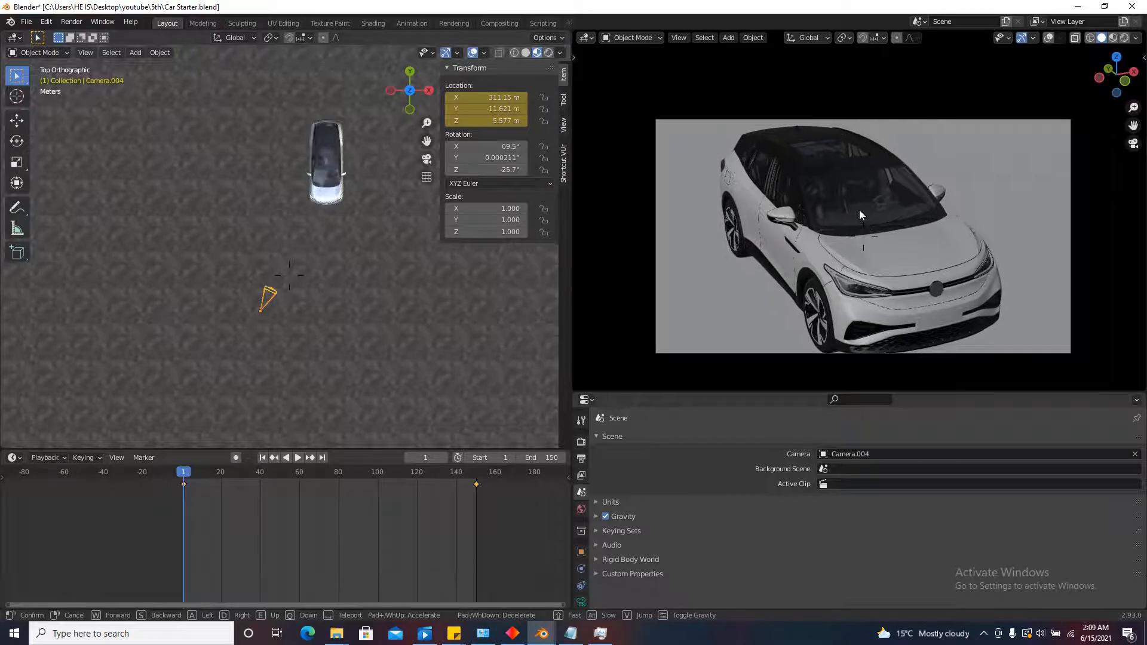
left_click(859, 209)
right_click(525, 148)
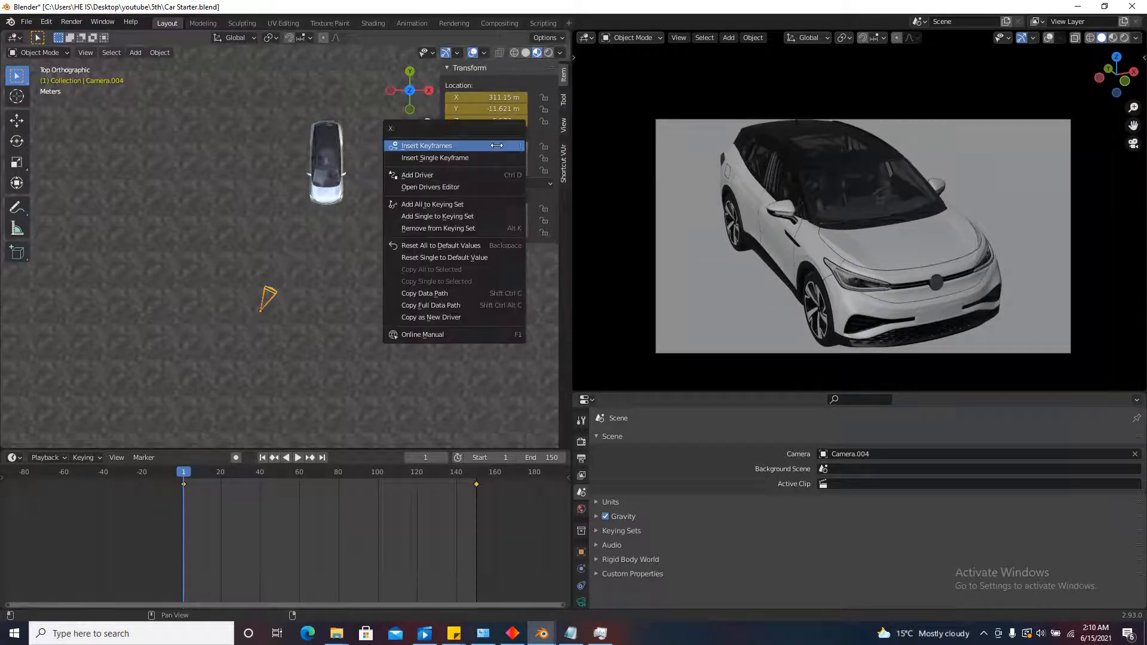
left_click(520, 149)
At frame 150, aim the camera at the car at about X 89.6°, Z −26° and keyframe its rotation.
left_click(322, 457)
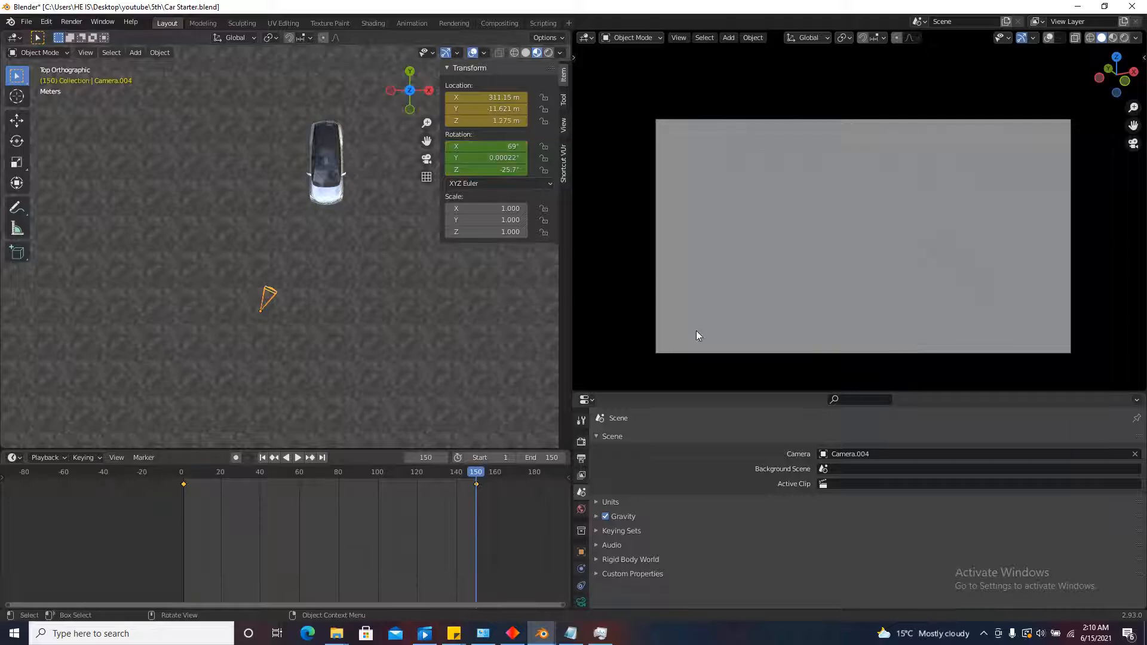
key("shift+grave")
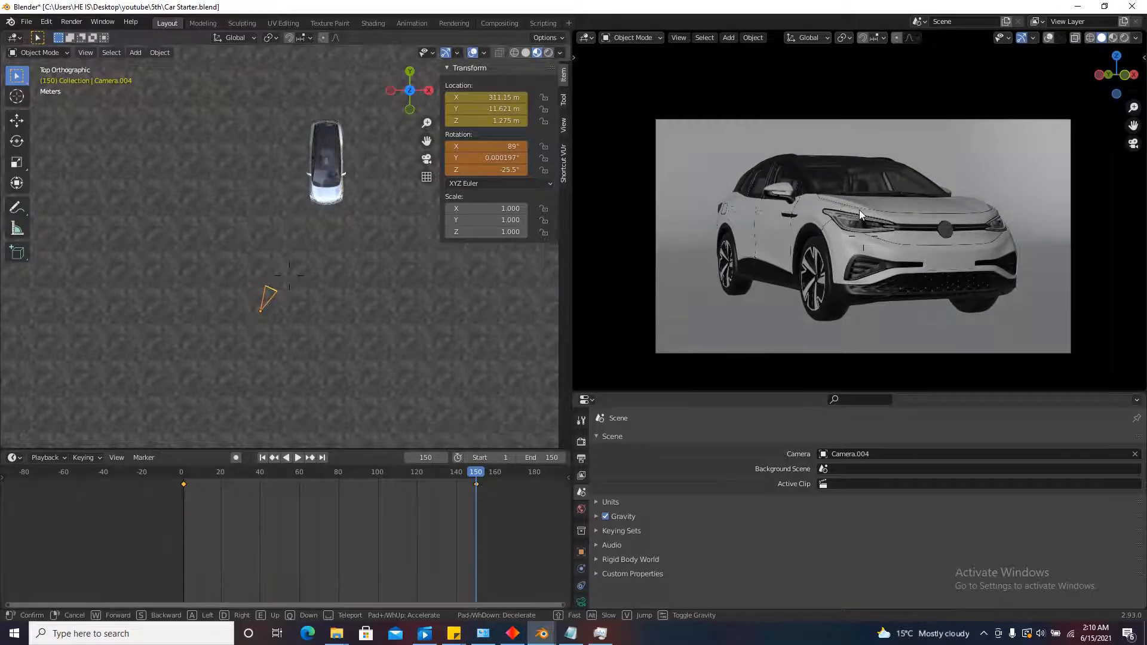
left_click(859, 210)
key("shift+grave")
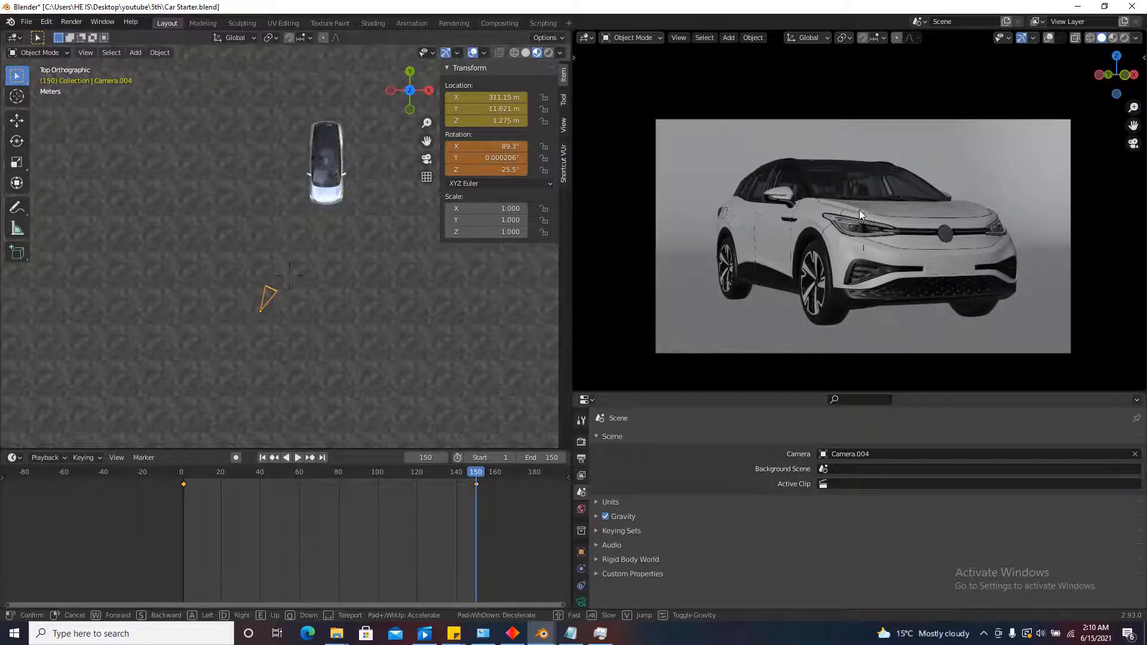
left_click(859, 210)
right_click(498, 160)
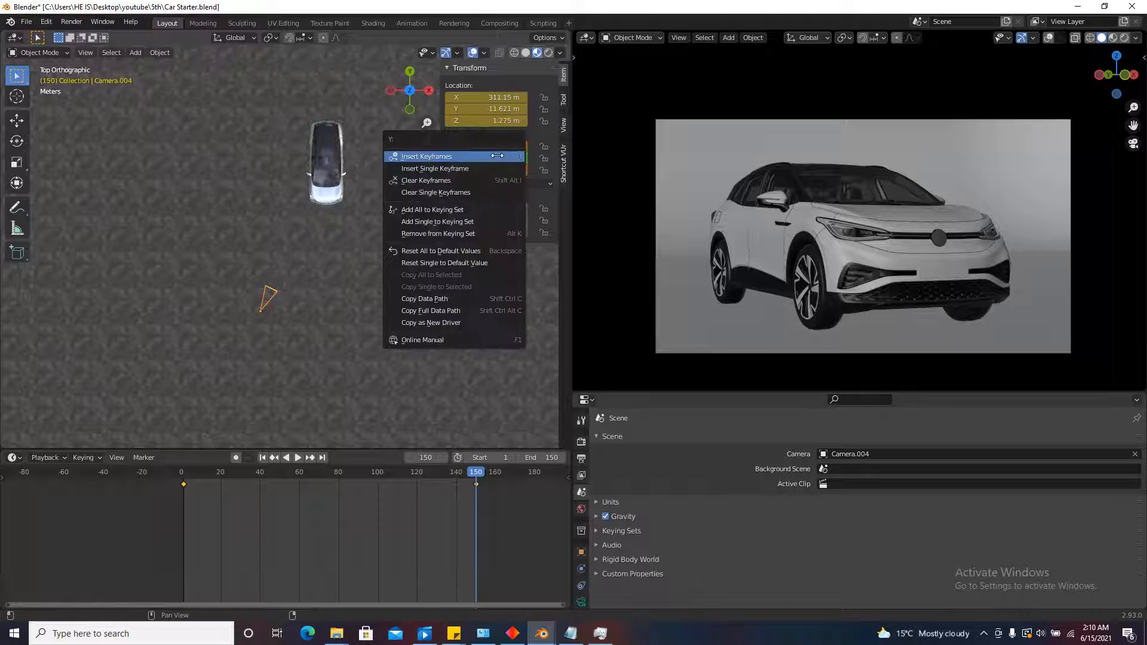
left_click(499, 152)
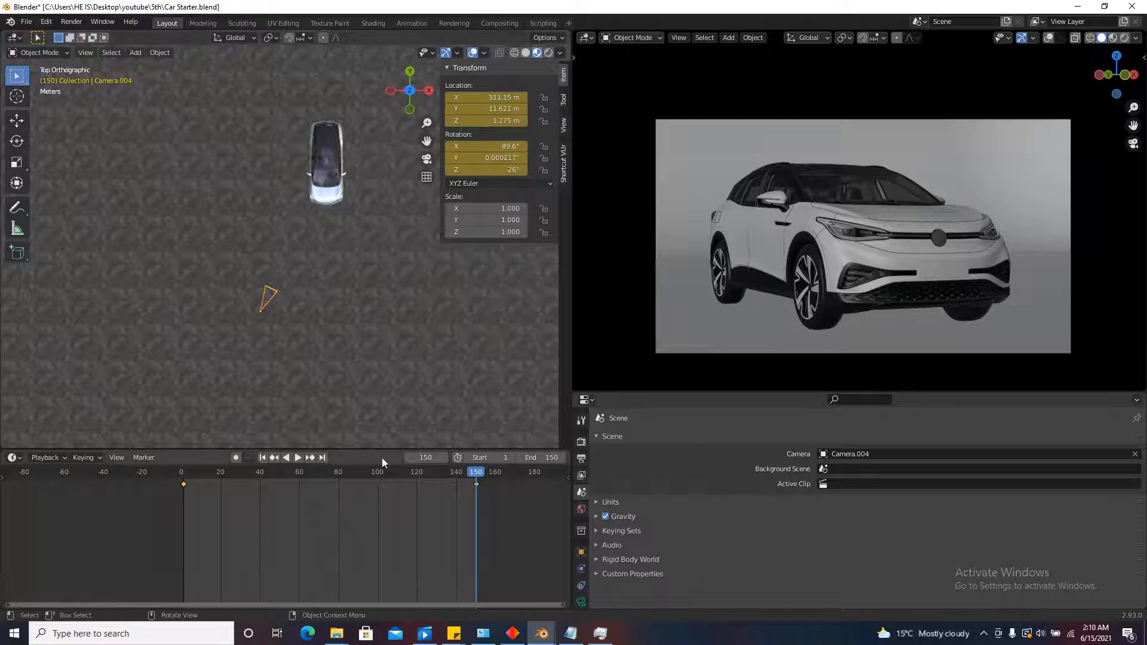
Set the camera's rotation keyframes to linear interpolation and play back the descending shot.
key("t")
left_click(295, 546)
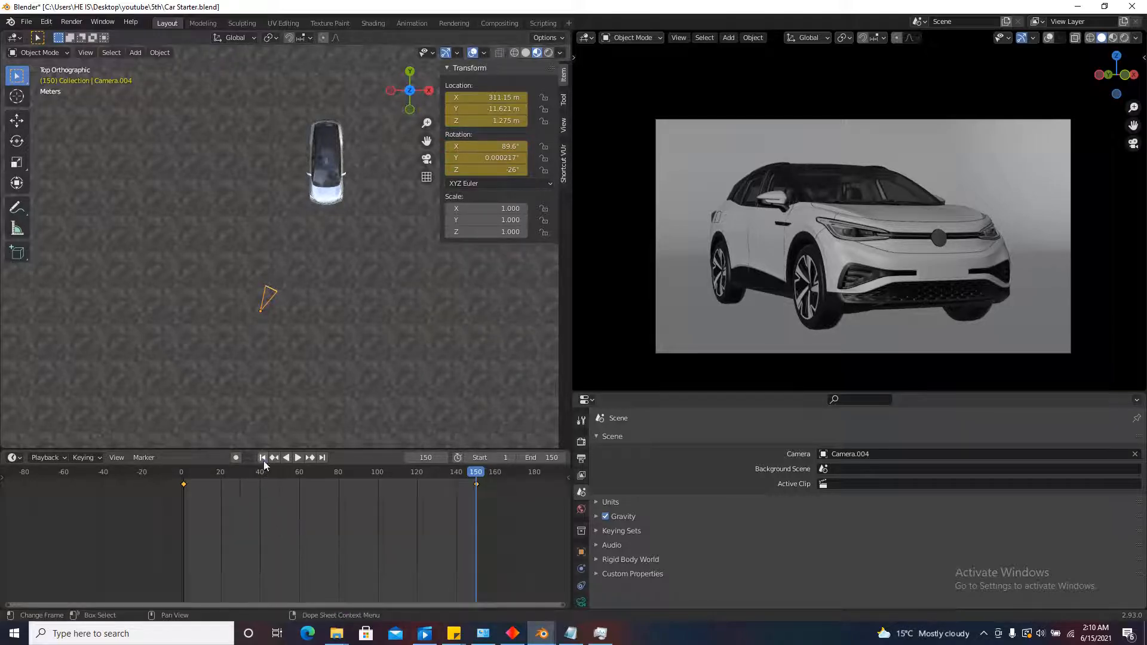
left_click(275, 457)
left_click(299, 457)
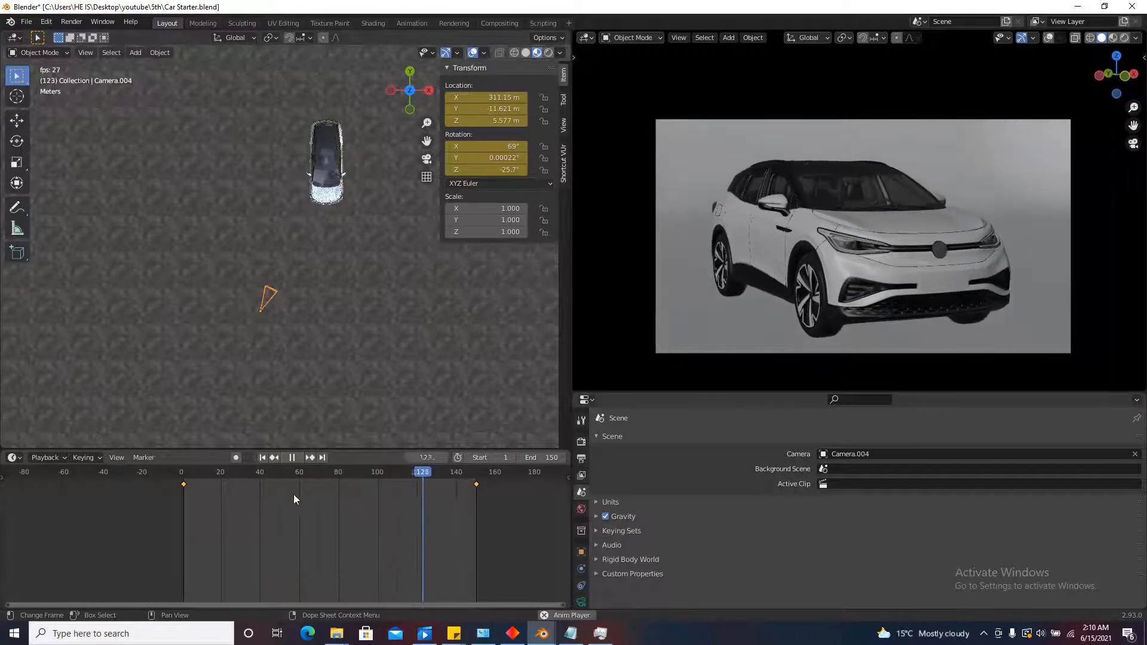
left_click(291, 458)
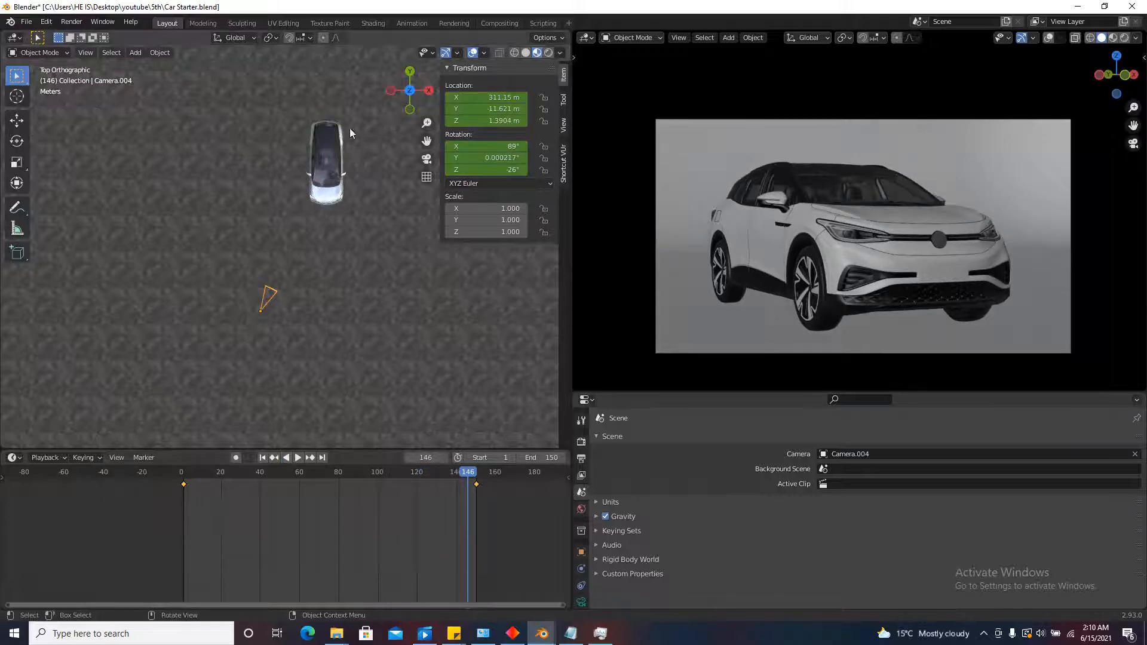
Duplicate the two rows of small area lights from the neighbouring setup about 69 m along X towards the unlit car.
key("Home")
scroll(434, 310, "up", 3)
scroll(444, 314, "down", 3)
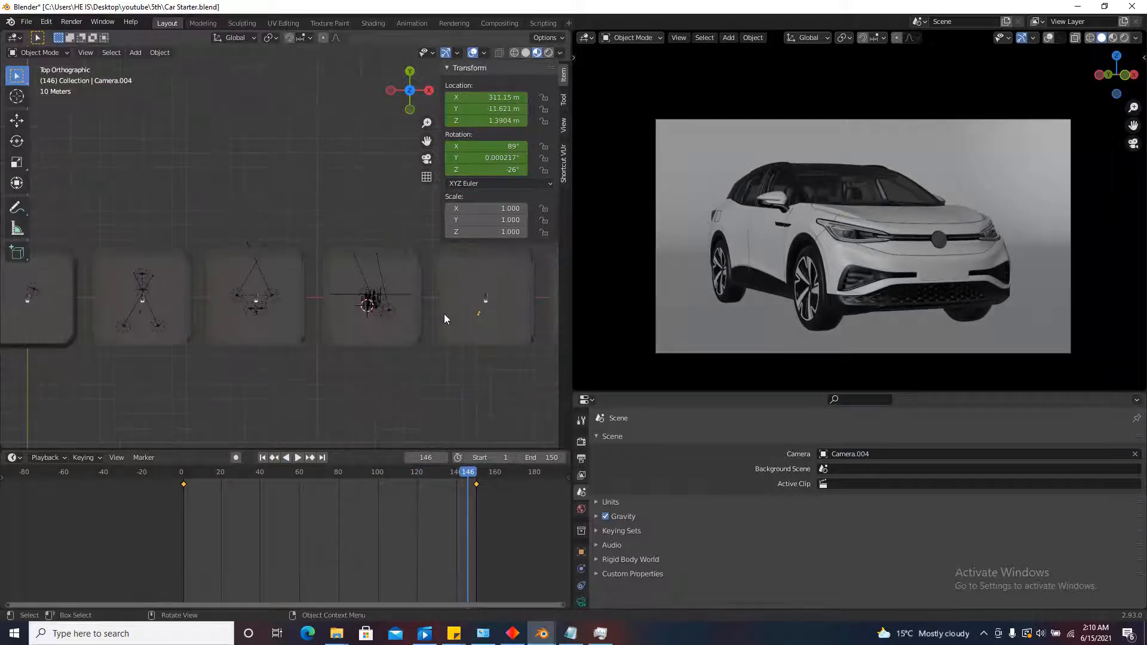
scroll(415, 315, "up", 5)
scroll(376, 287, "up", 1)
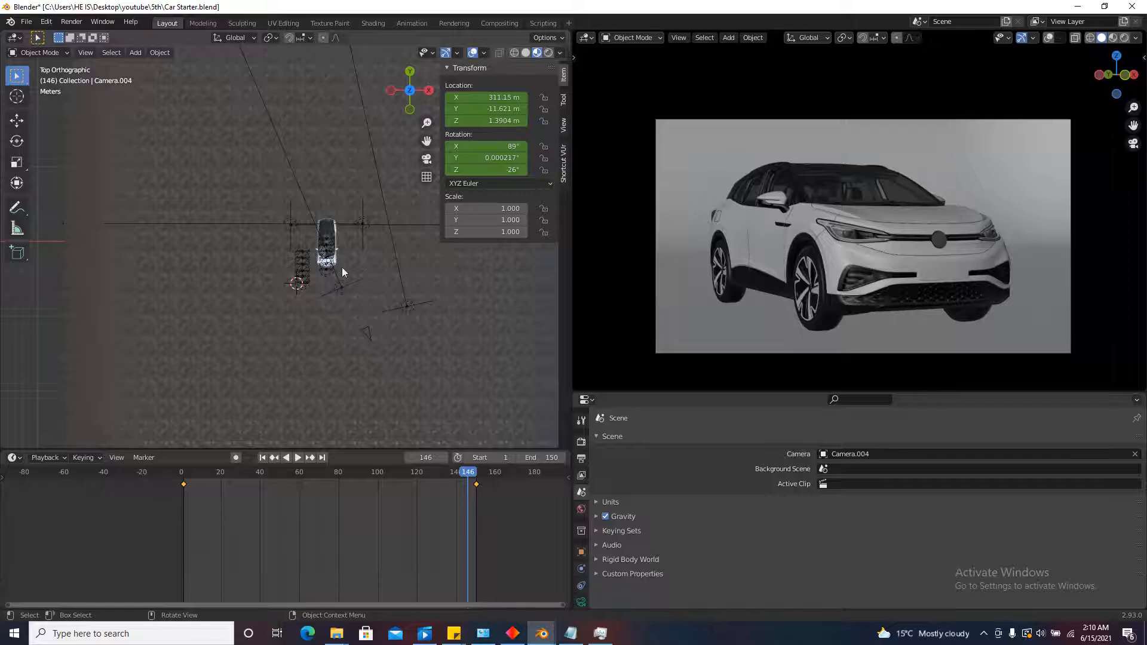
scroll(342, 267, "up", 8)
left_click(283, 351)
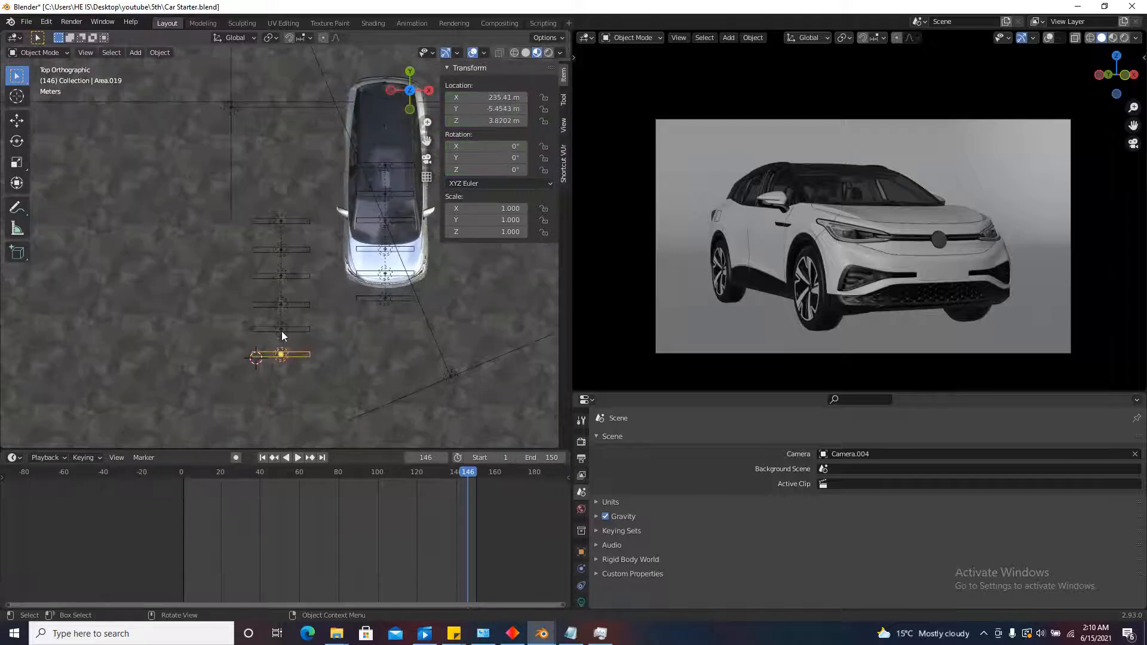
left_click(283, 305, "shift")
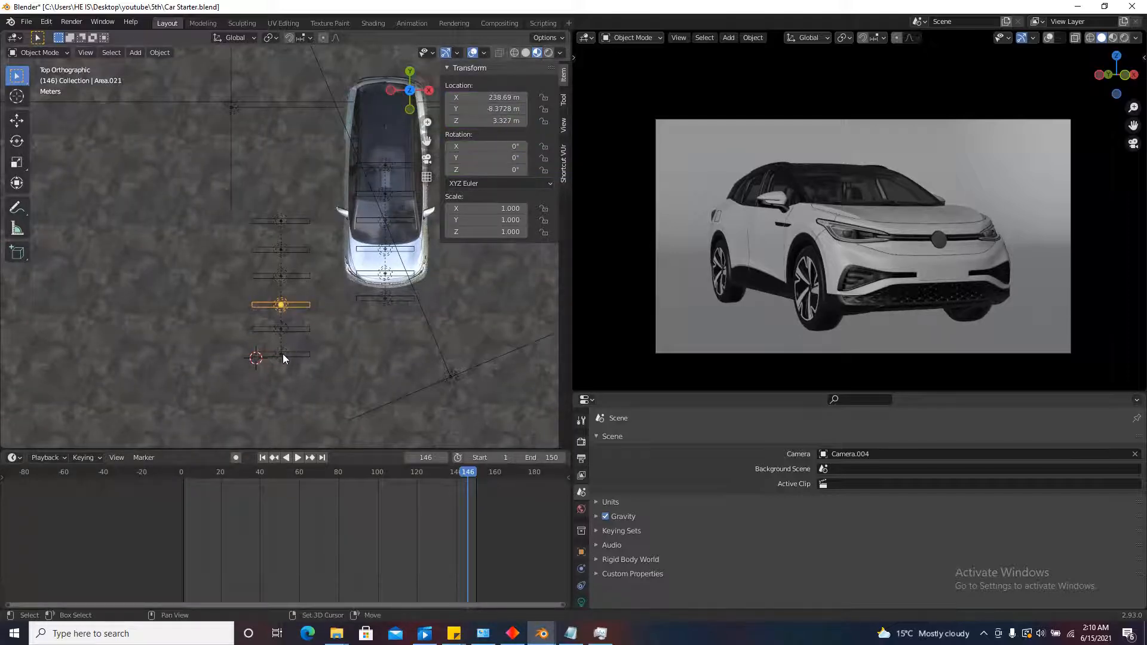
left_click(282, 354, "shift")
left_click(282, 326, "shift")
left_click(282, 277, "shift")
left_click(281, 250, "shift")
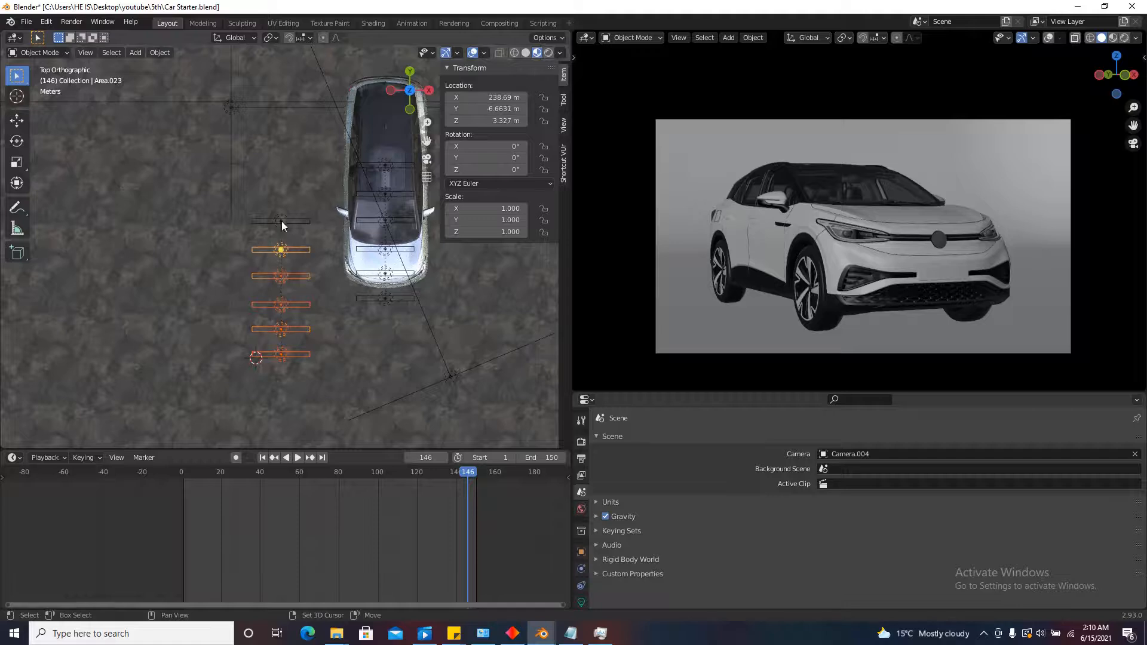
left_click(282, 222, "shift")
left_click(373, 295, "shift")
left_click(384, 273, "shift")
left_click(386, 249, "shift")
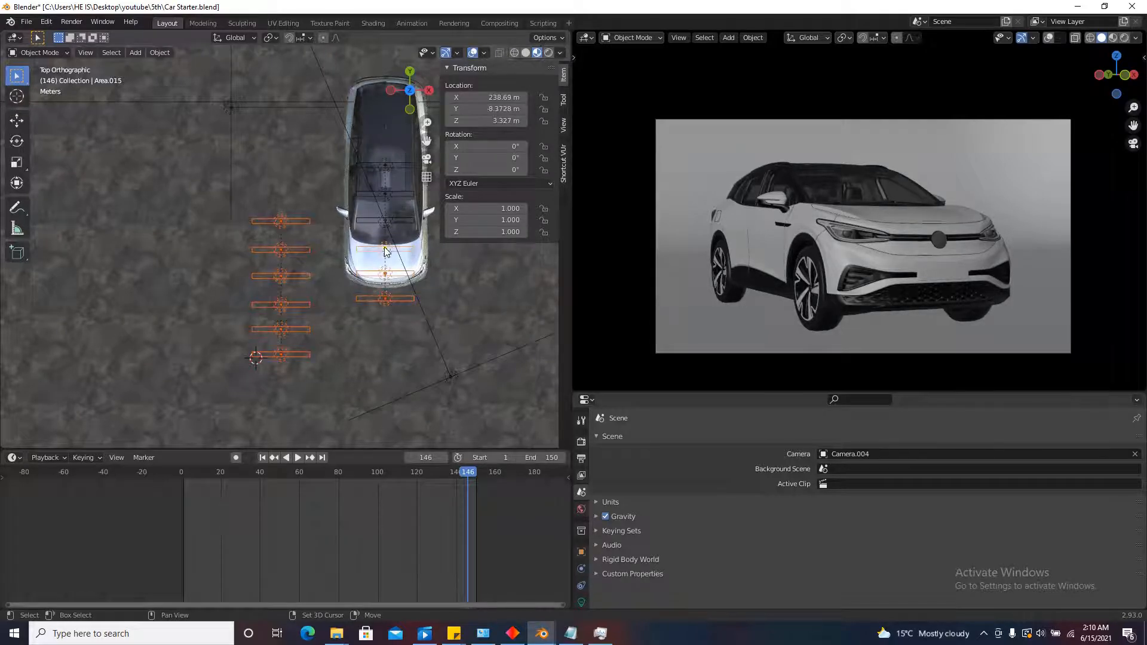
left_click(388, 163, "shift")
scroll(170, 302, "down", 8)
scroll(288, 337, "down", 2)
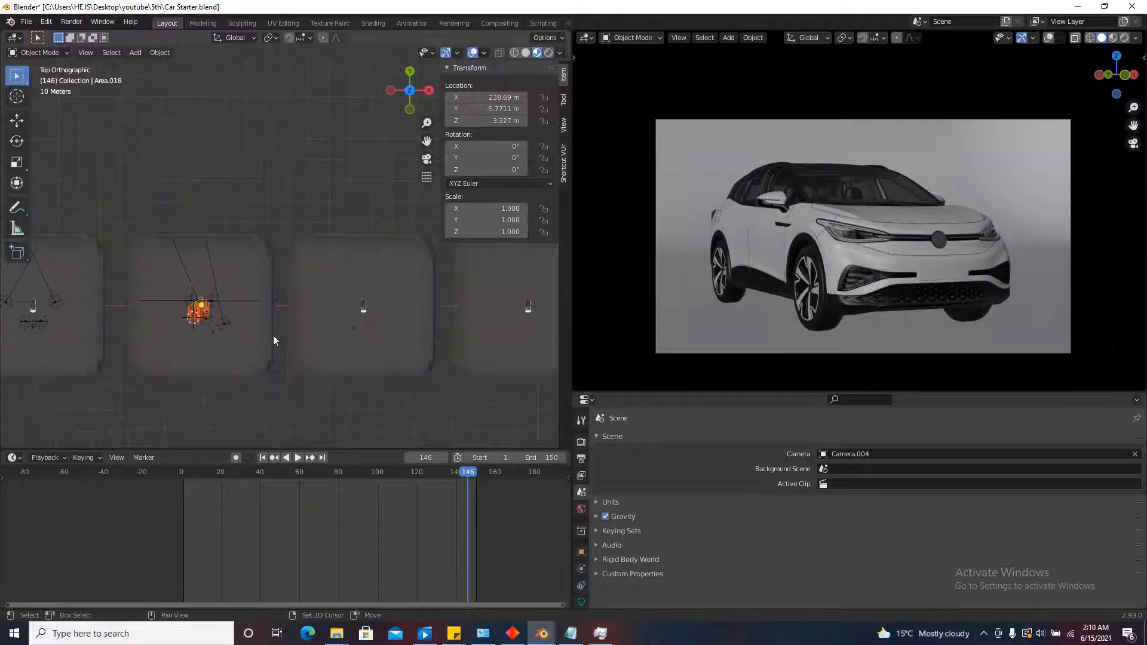
key("shift+d")
key("x")
left_click(417, 320)
Shift the copied light rows about 8.6 m further along X so one row is centred over the car.
scroll(417, 319, "up", 5)
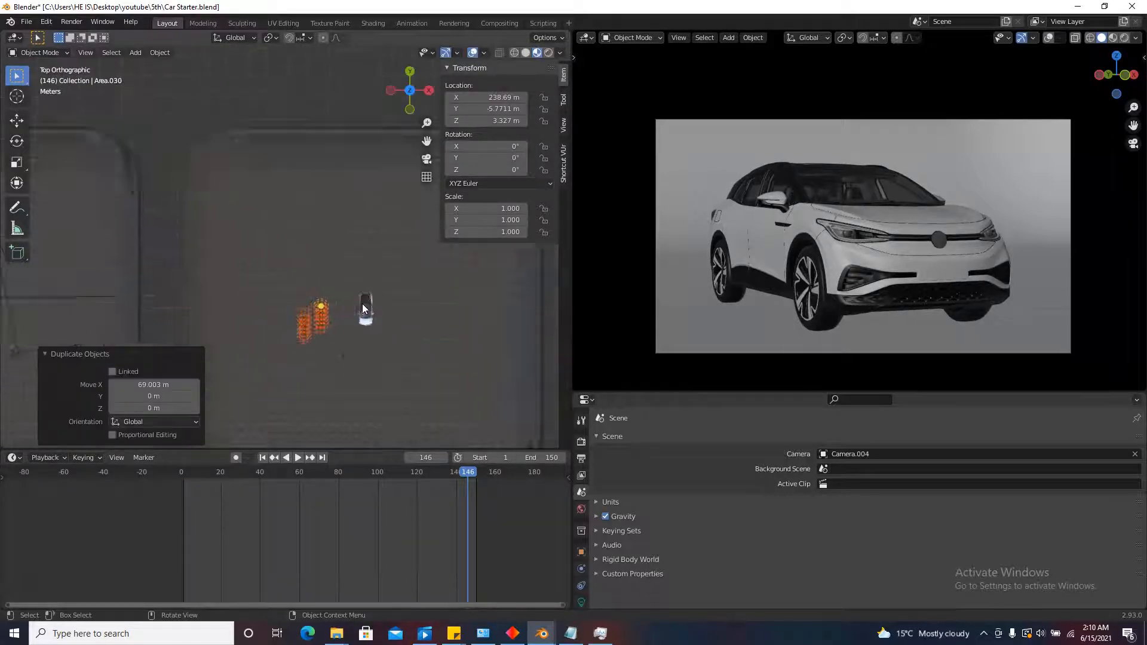
key("g")
key("x")
left_click(422, 306)
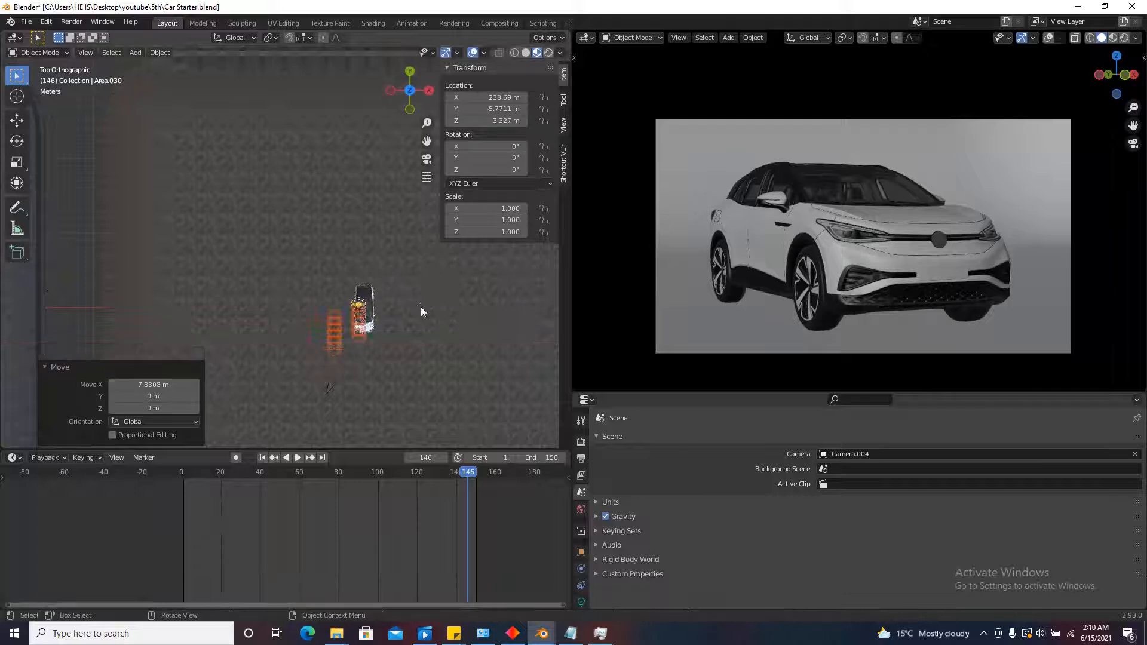
scroll(442, 314, "up", 3)
key("g")
key("x")
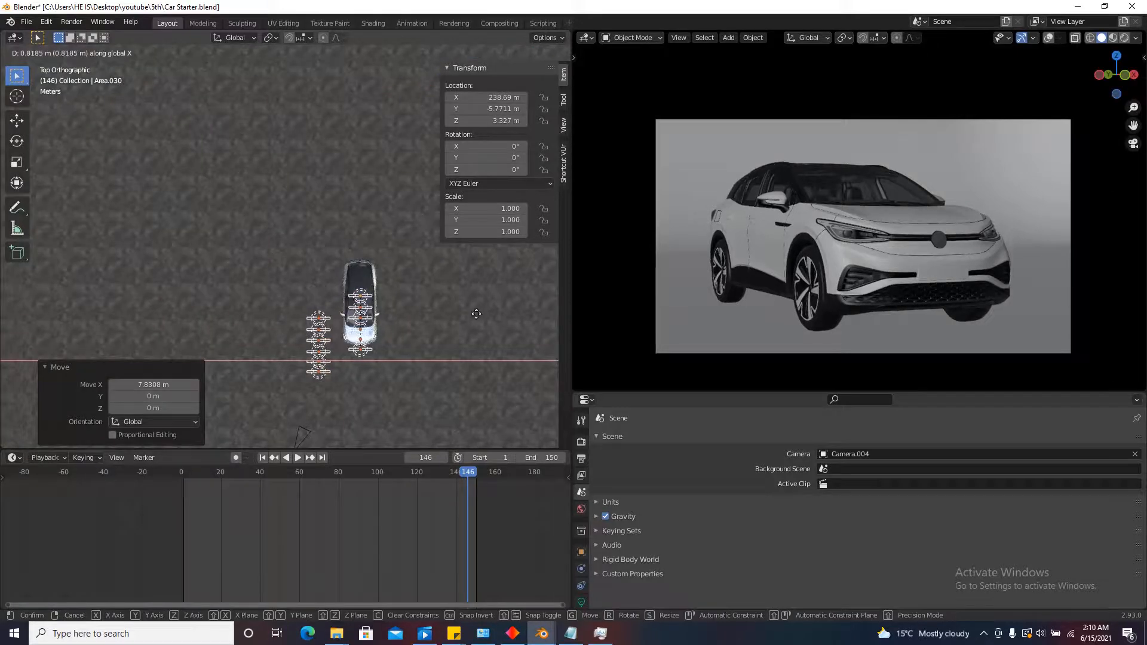
left_click(472, 315)
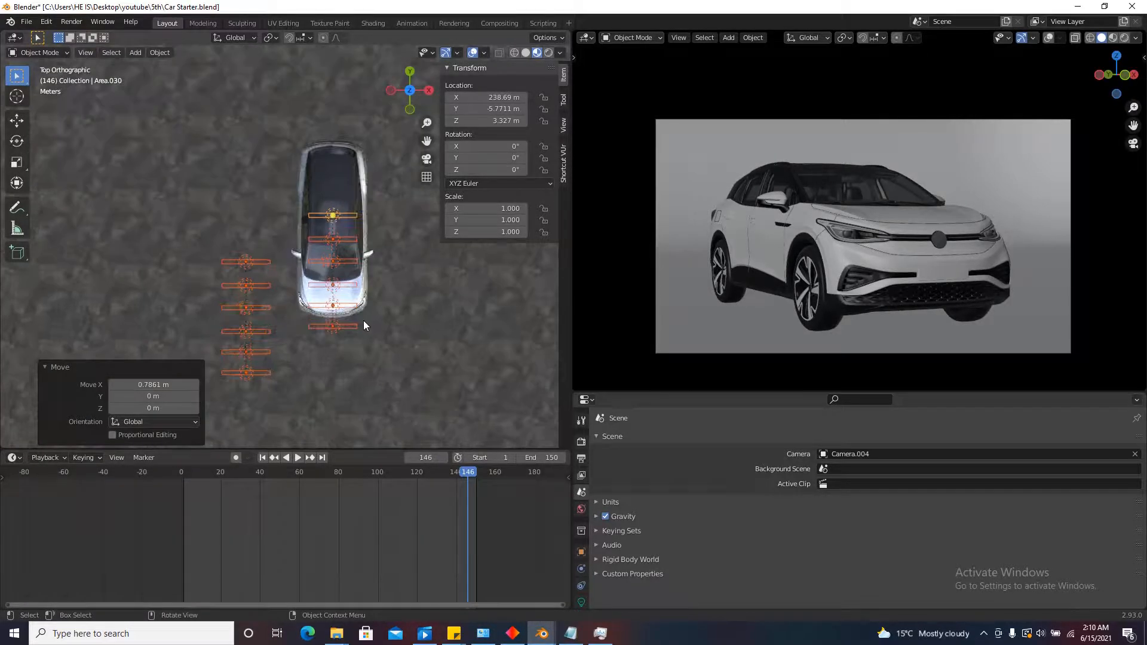
Duplicate the second setup's two large angled front area lights about 237 m along X to the unlit car.
scroll(364, 273, "down", 6)
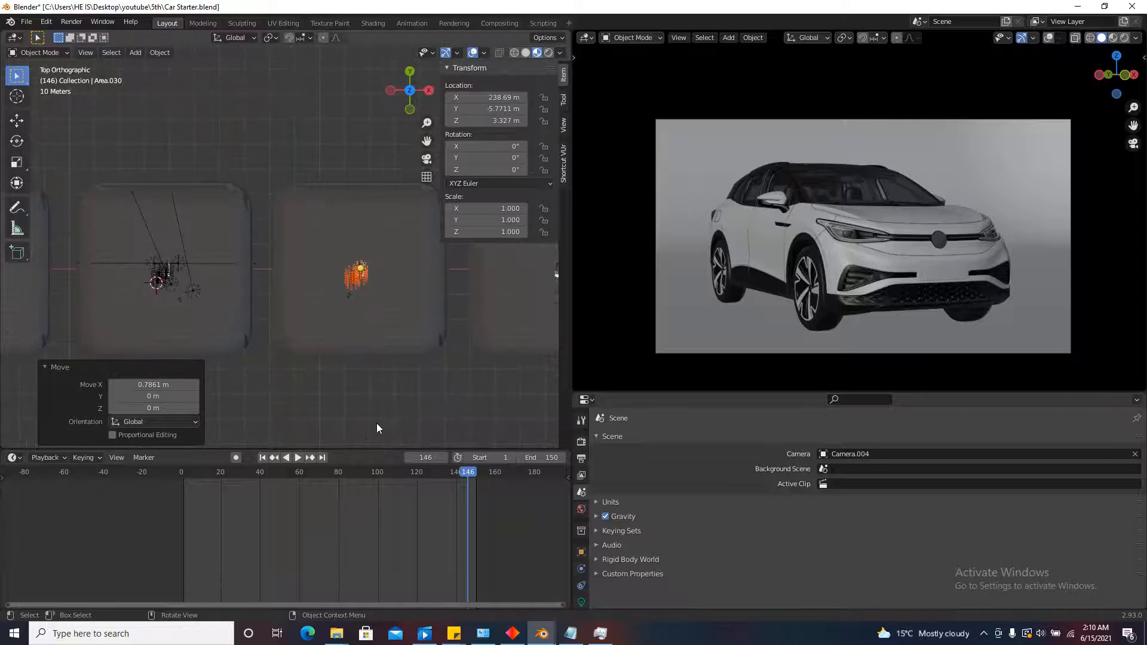
left_click(376, 423)
scroll(448, 347, "down", 5)
scroll(305, 315, "up", 12)
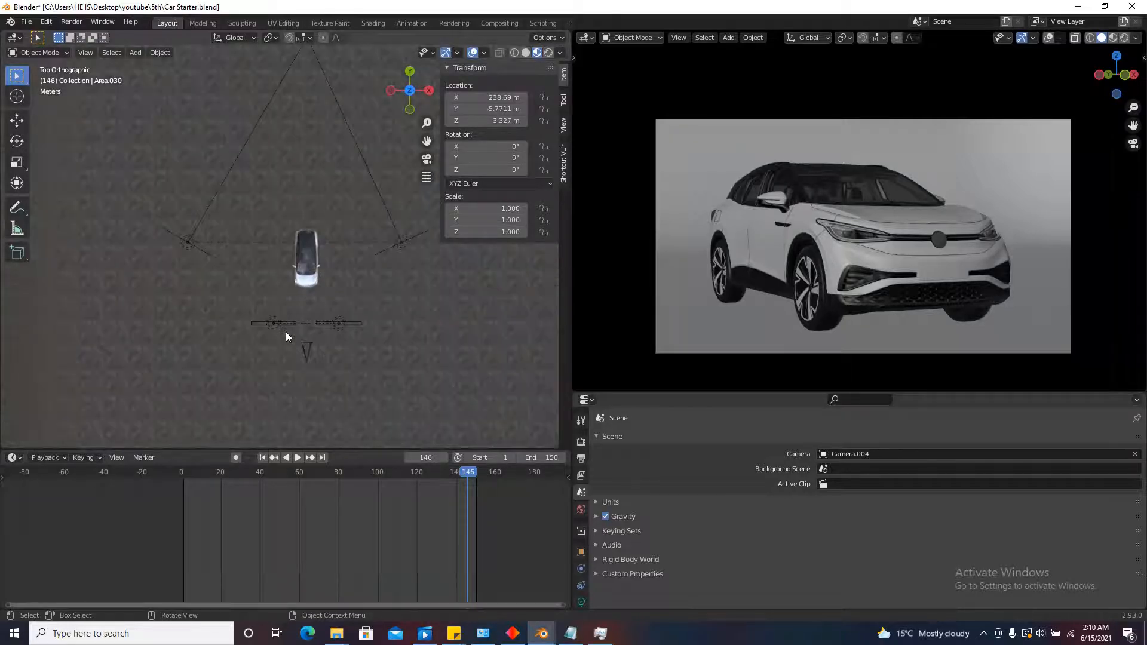
scroll(299, 214, "down", 8)
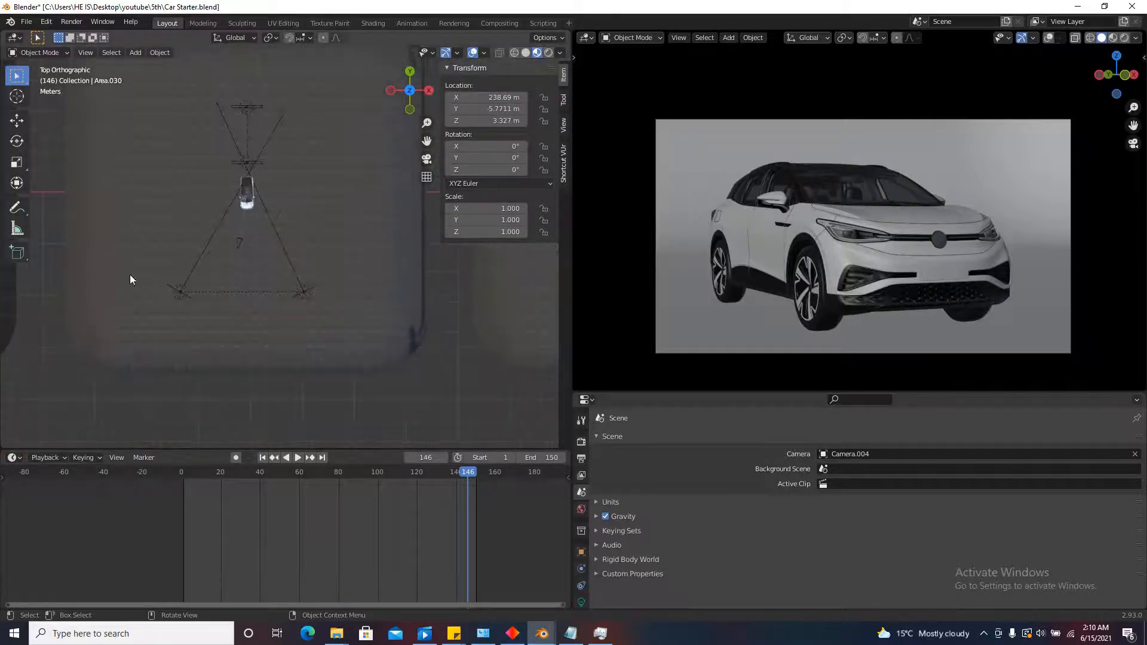
scroll(130, 279, "up", 2)
left_click(197, 297)
left_click(365, 299, "shift")
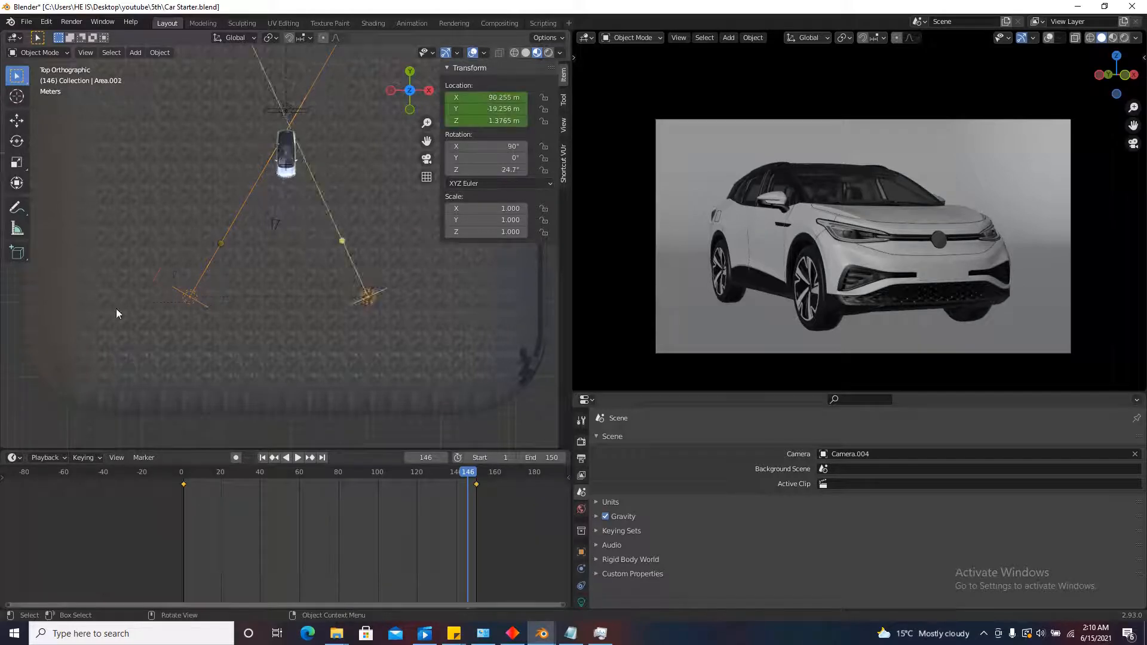
scroll(116, 309, "down", 8)
key("shift+d")
key("x")
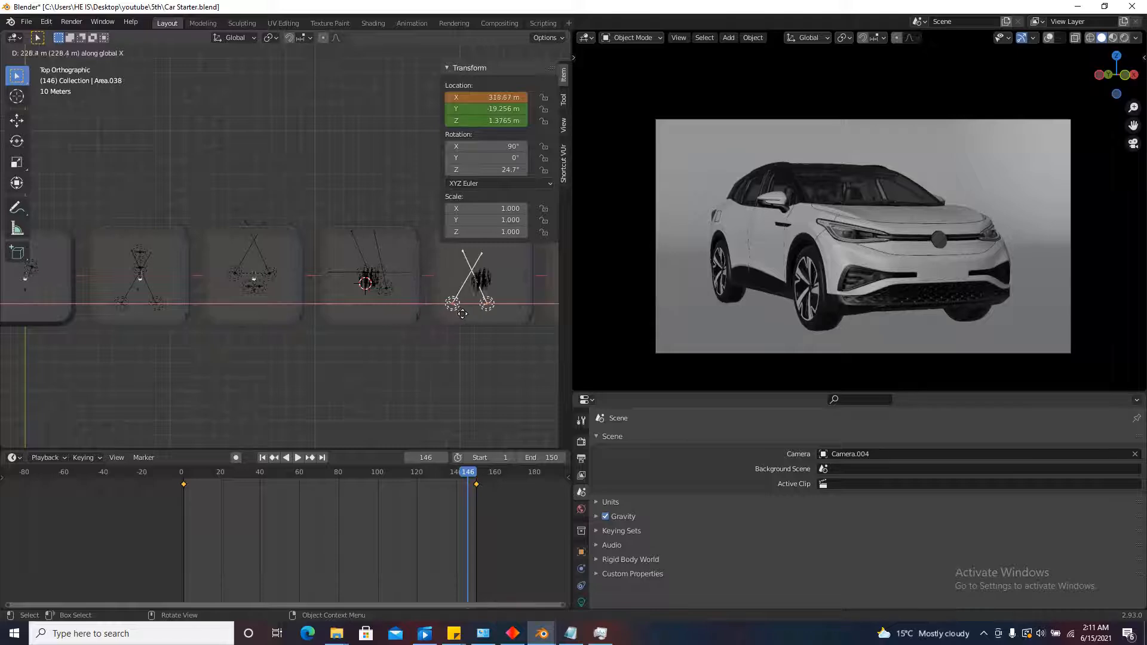
left_click(504, 286)
Nudge the copied pair of front lights about 0.21 m along negative X to centre them on the car.
scroll(510, 256, "up", 6)
scroll(428, 350, "down", 3)
scroll(435, 372, "up", 4)
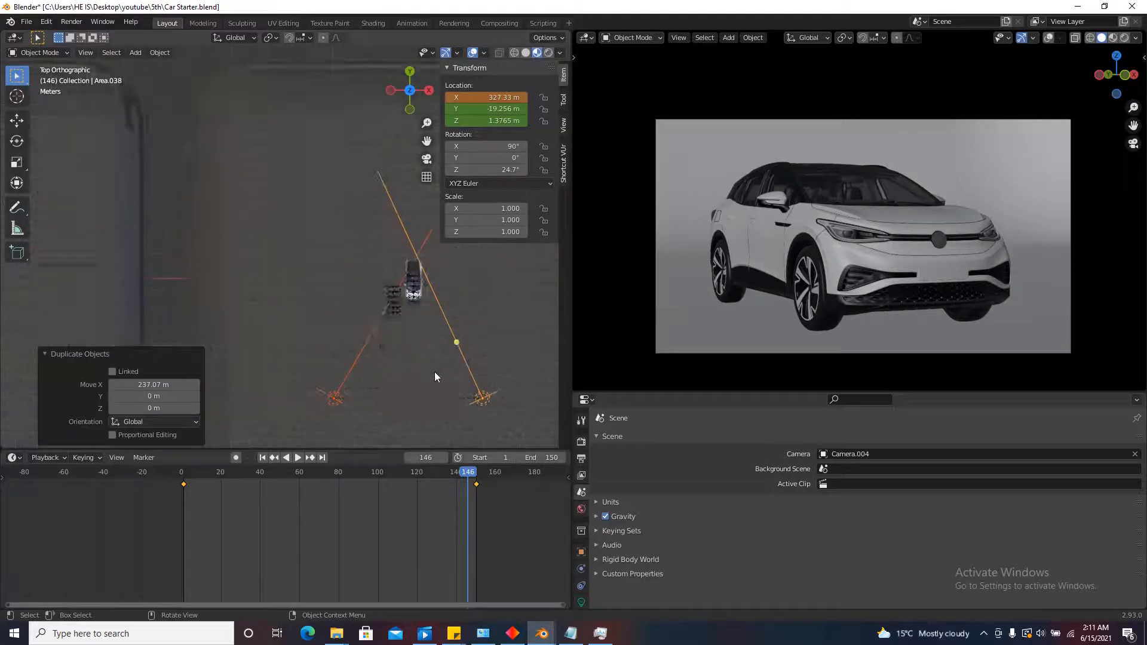
key("g")
key("x")
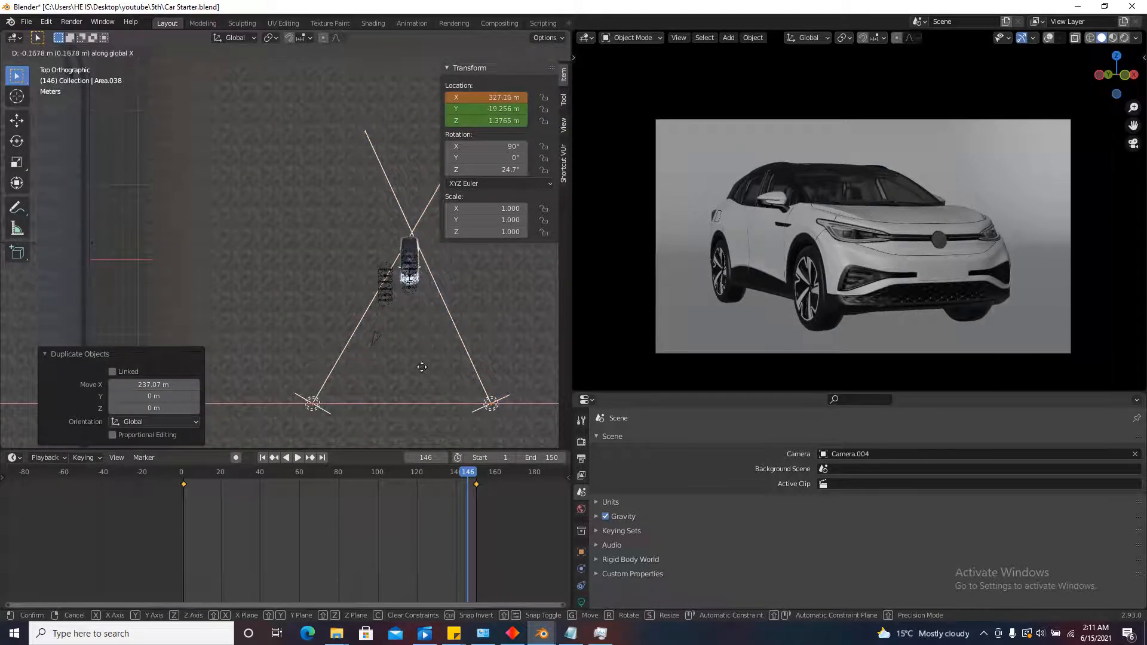
left_click(418, 364)
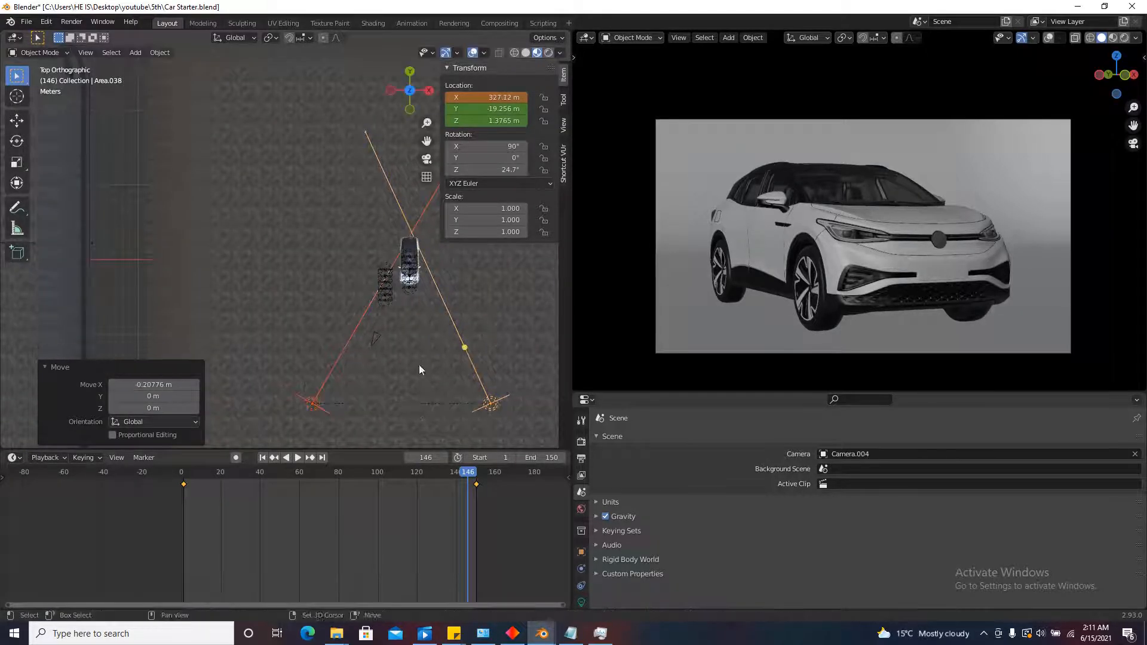
At frame 1, move the copied pair of front lights about 236.4 m along X to centre them on the unlit car.
left_click(262, 458)
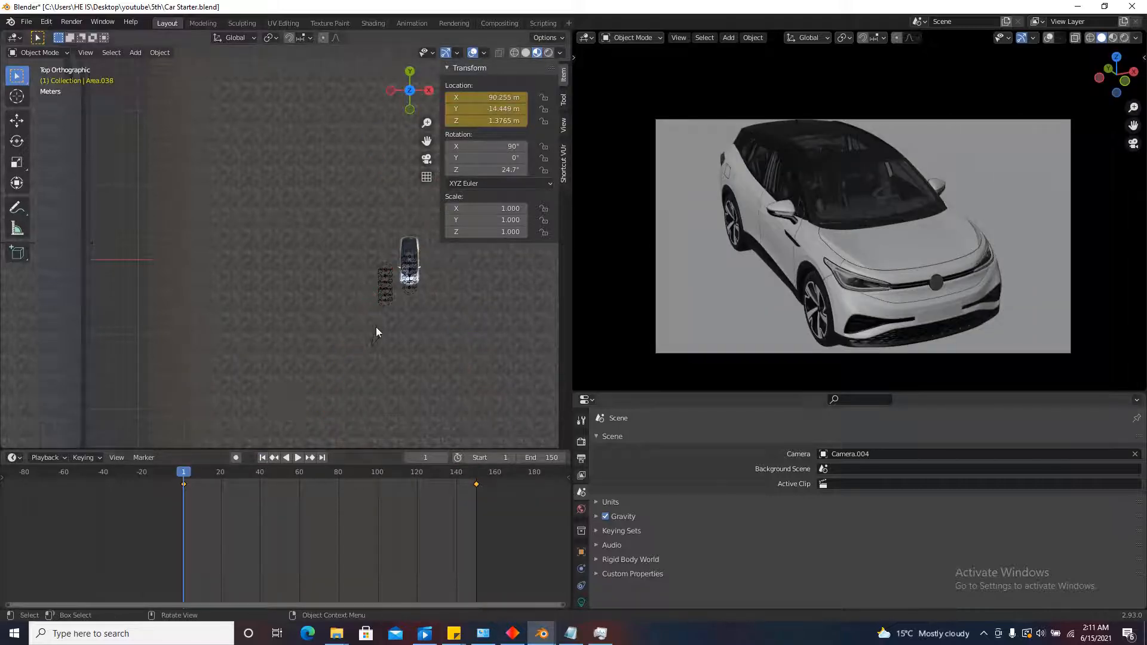
scroll(382, 318, "down", 13)
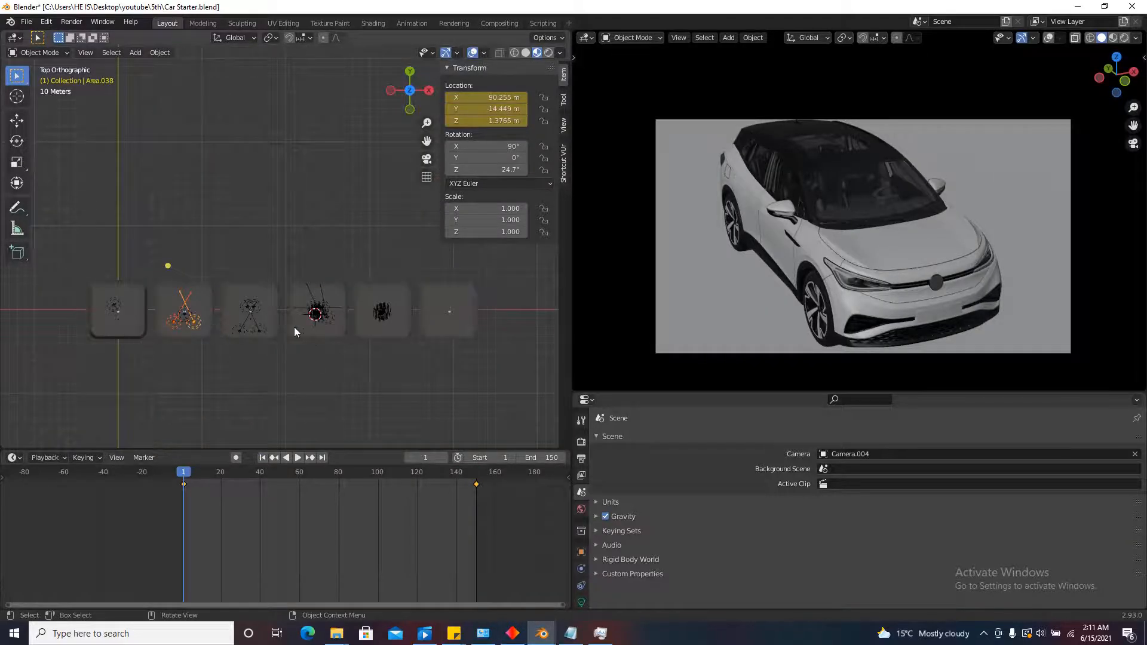
key("g")
key("x")
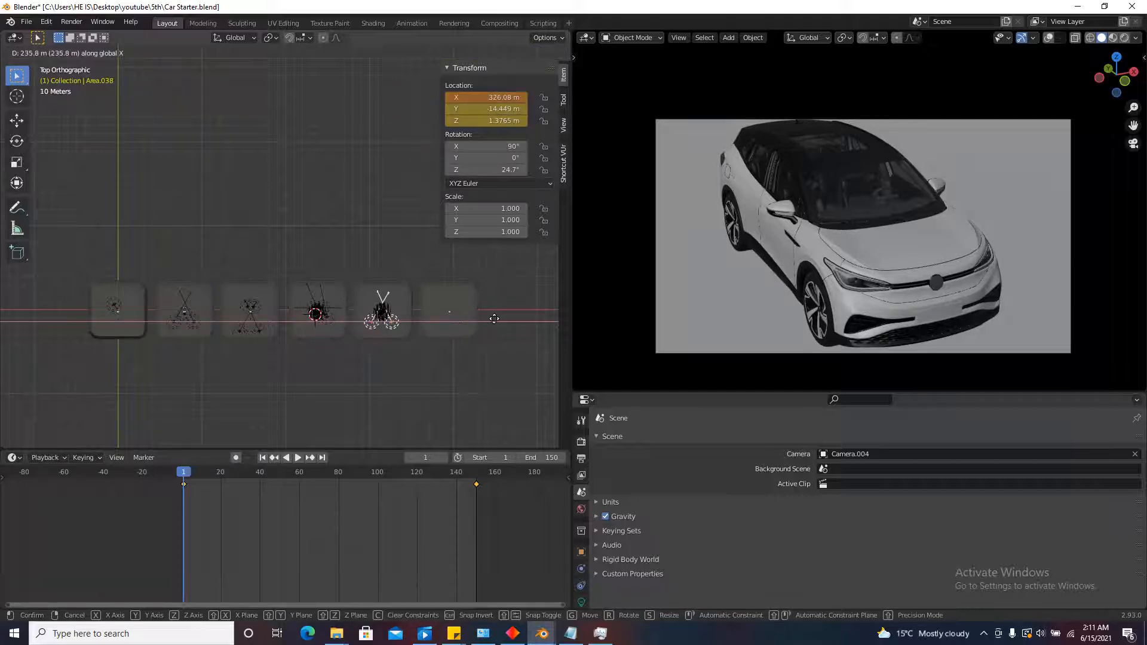
left_click(494, 319)
scroll(383, 317, "up", 10)
key("g")
key("x")
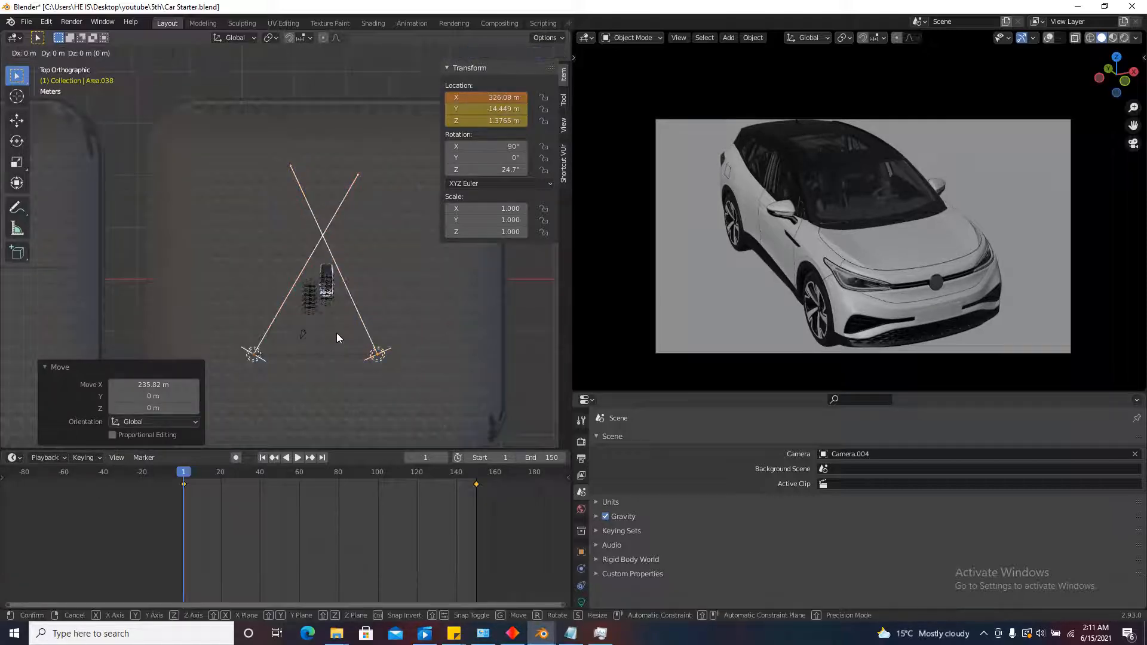
left_click(316, 344)
scroll(366, 365, "up", 3)
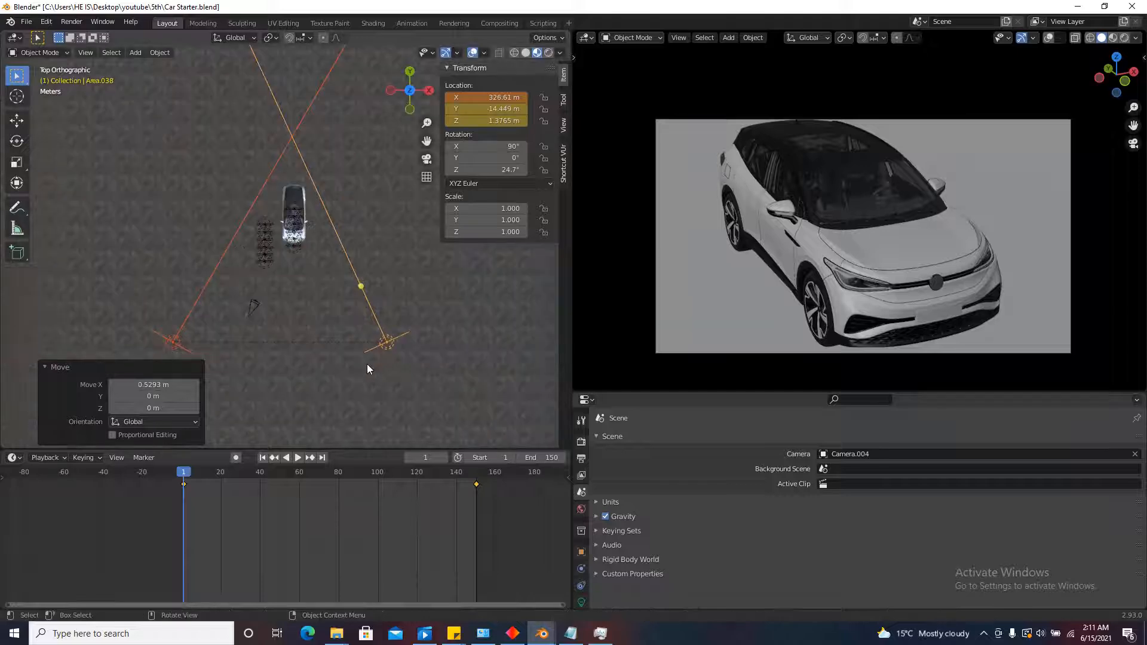
Select the copied right-hand front light alone and delete its location keyframes.
left_click(392, 346)
left_click(391, 345)
key("g")
left_click(388, 343)
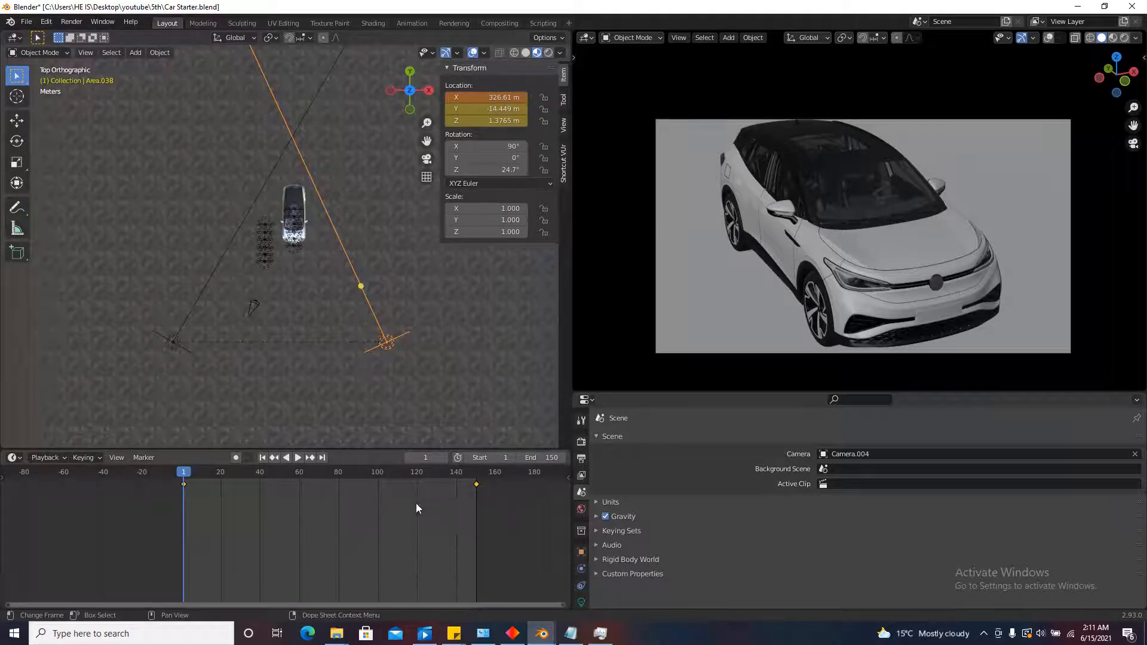
right_click(204, 500)
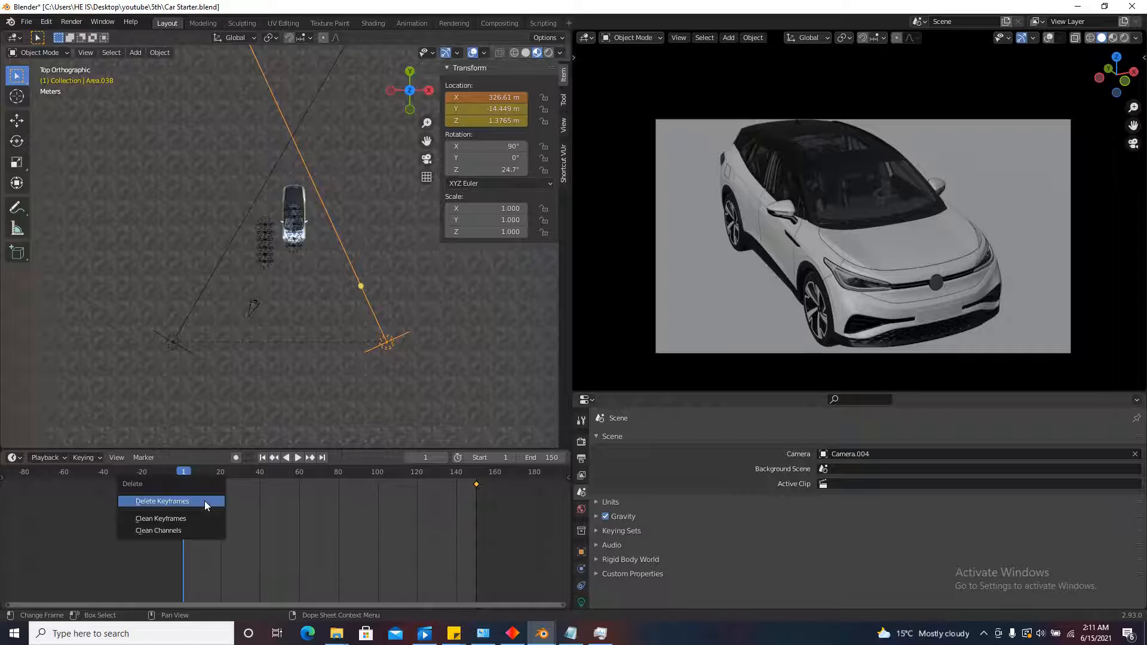
left_click(204, 502)
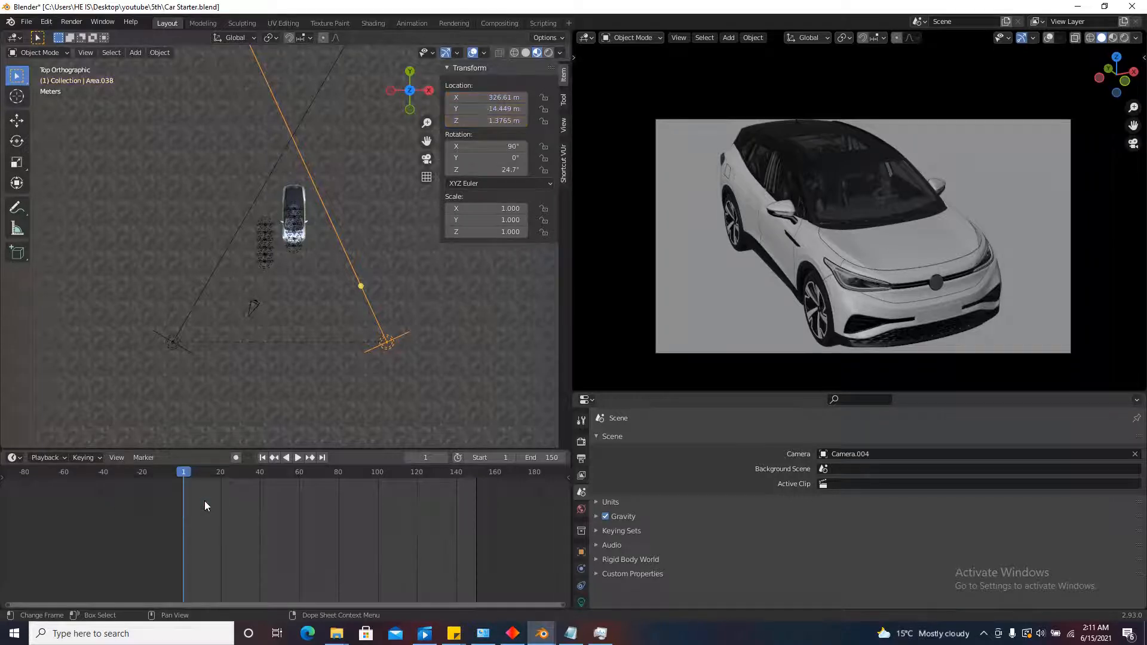
left_click(387, 347)
key("g")
right_click(383, 353)
left_click(386, 348)
key("g")
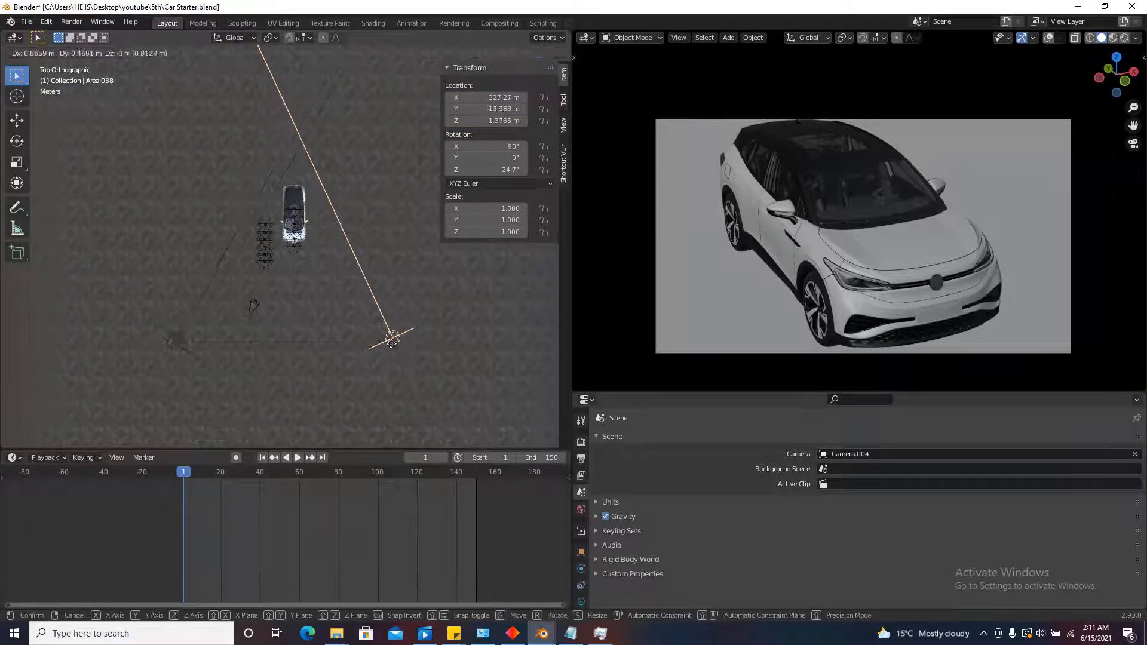
right_click(393, 356)
Move the copied right-hand front light about 0.33 m along X.
scroll(330, 309, "up", 1)
key("g")
key("x")
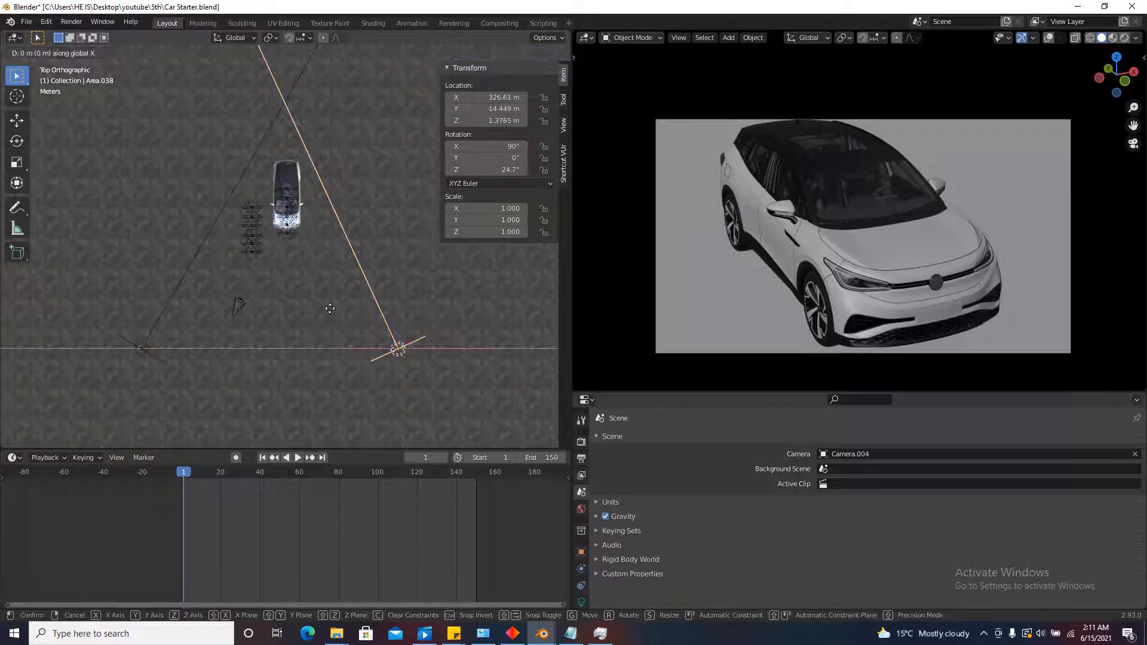
left_click(335, 310)
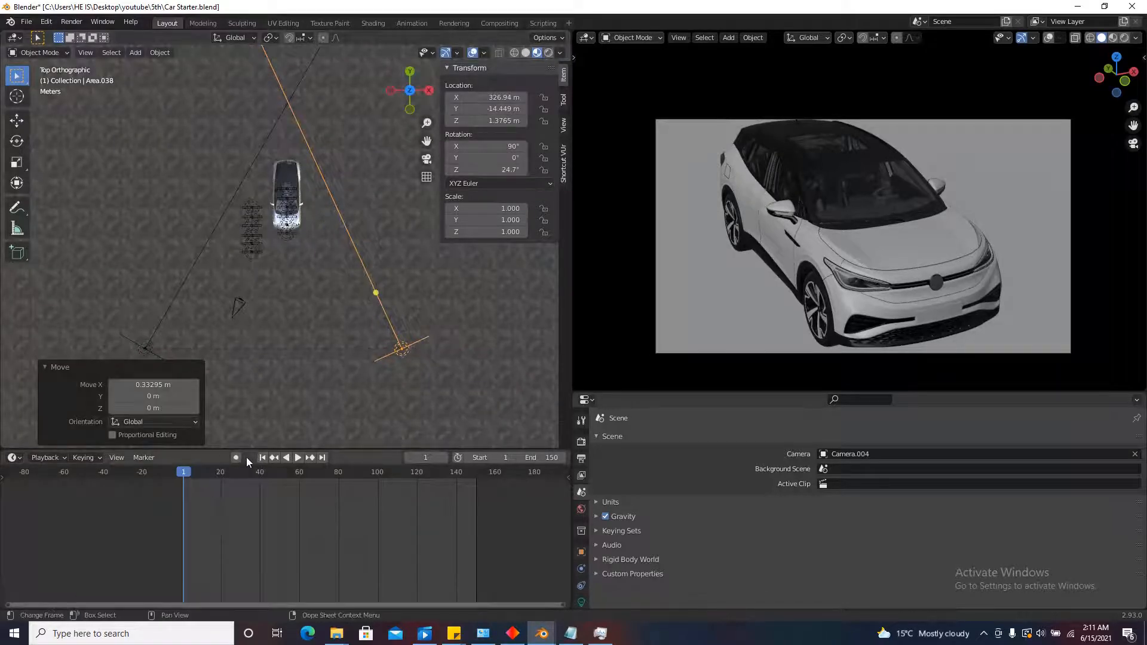
Show the camera view in rendered shading and play the shot to check the lighting.
left_click(1124, 39)
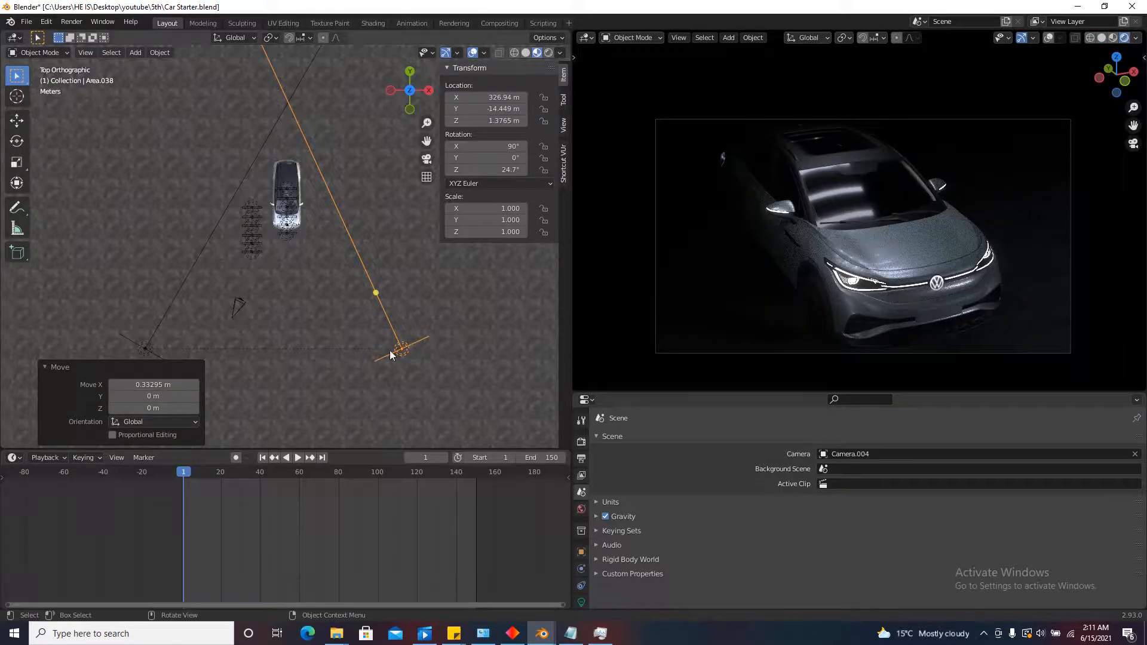
key("space")
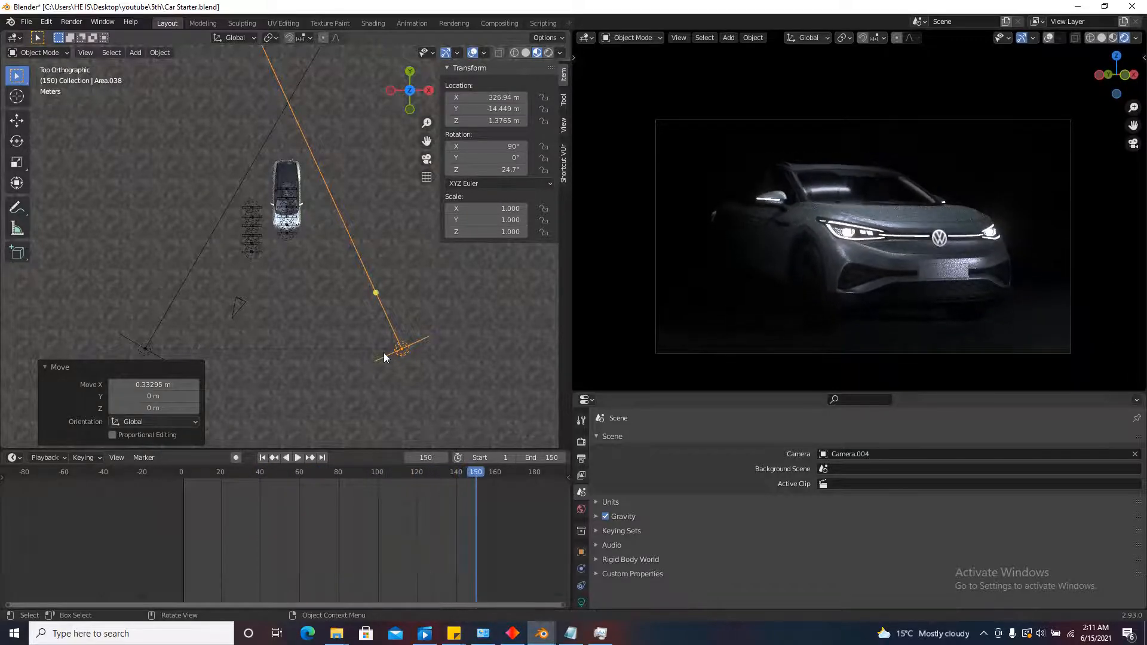
scroll(431, 281, "down", 2)
scroll(434, 303, "up", 1)
key("g")
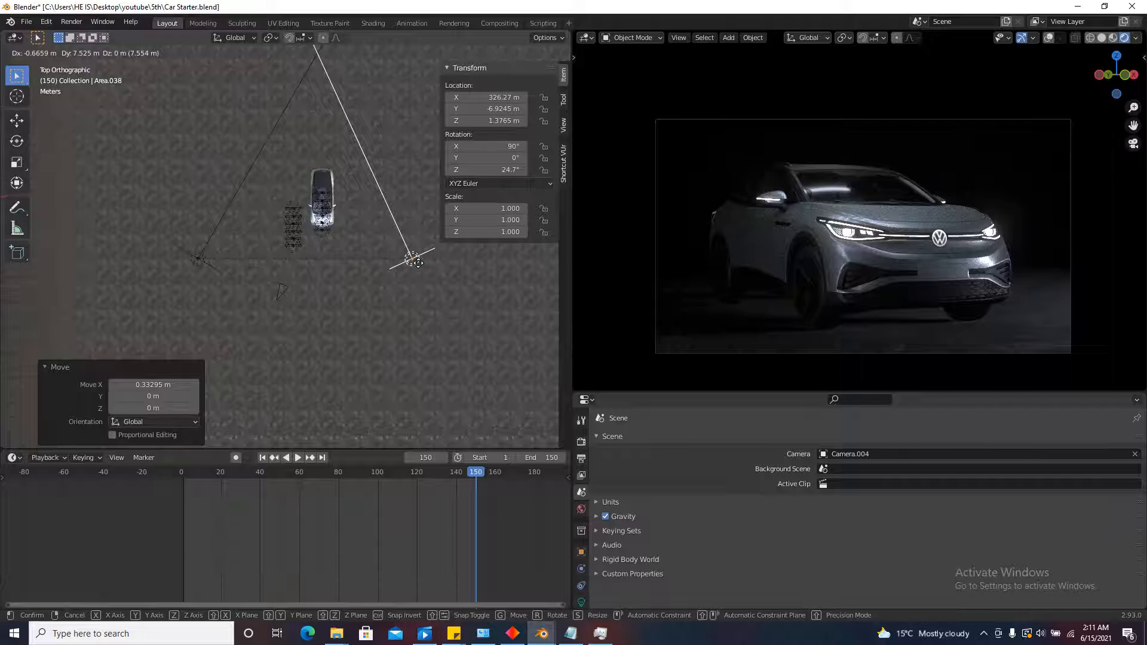
left_click(422, 329)
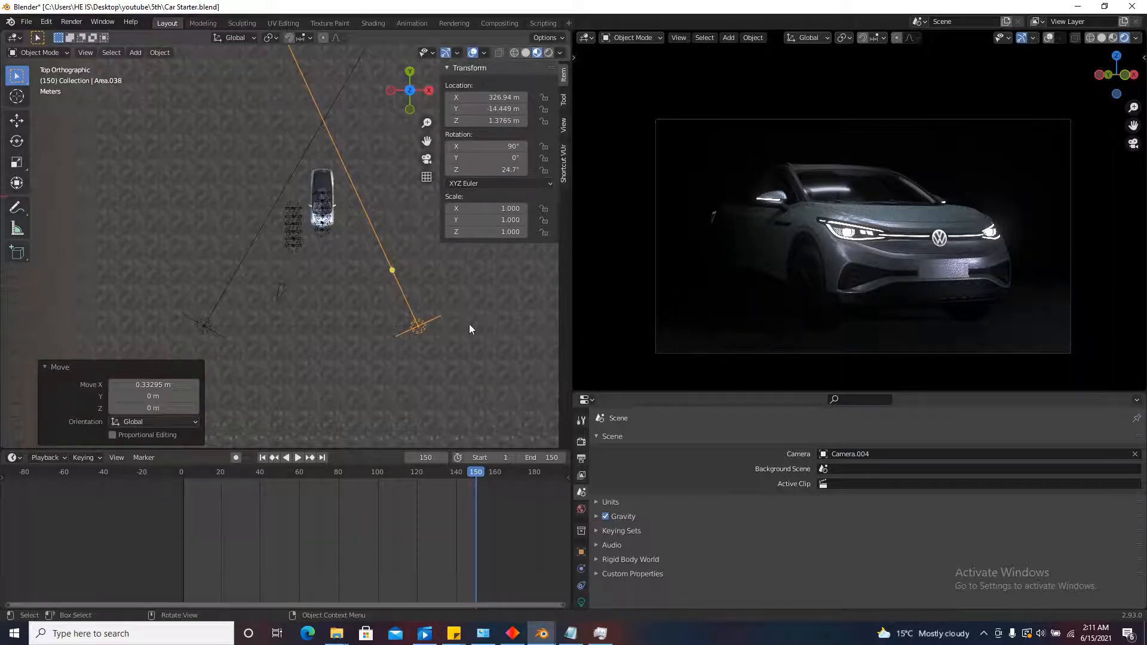
key("g")
key("z")
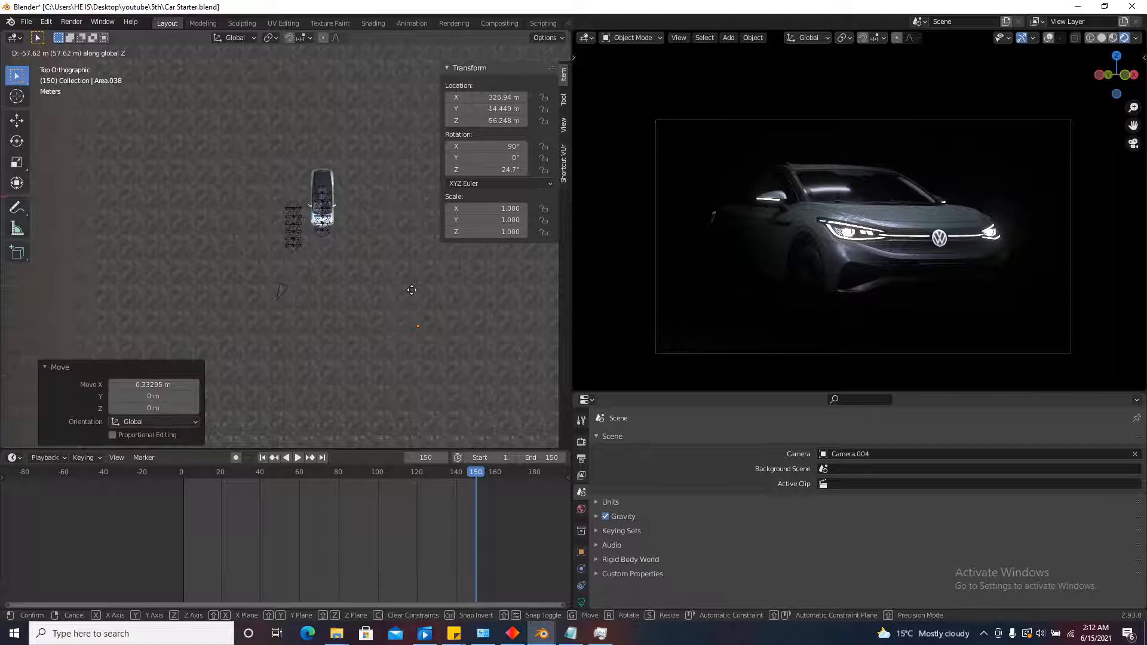
right_click(411, 290)
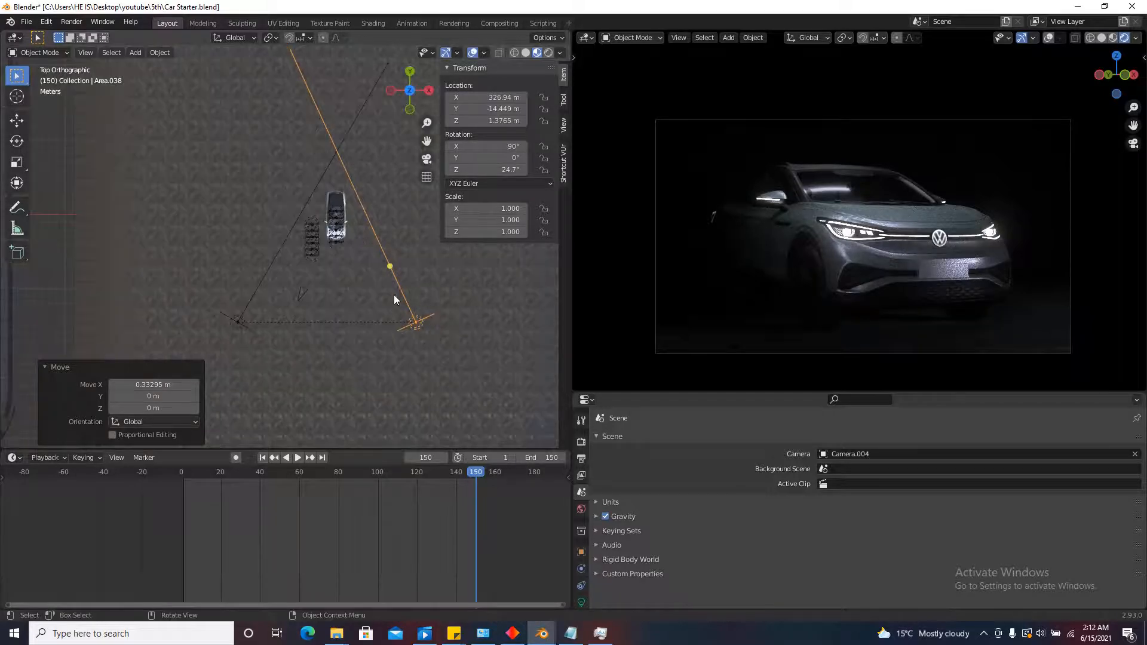
key("g")
key("y")
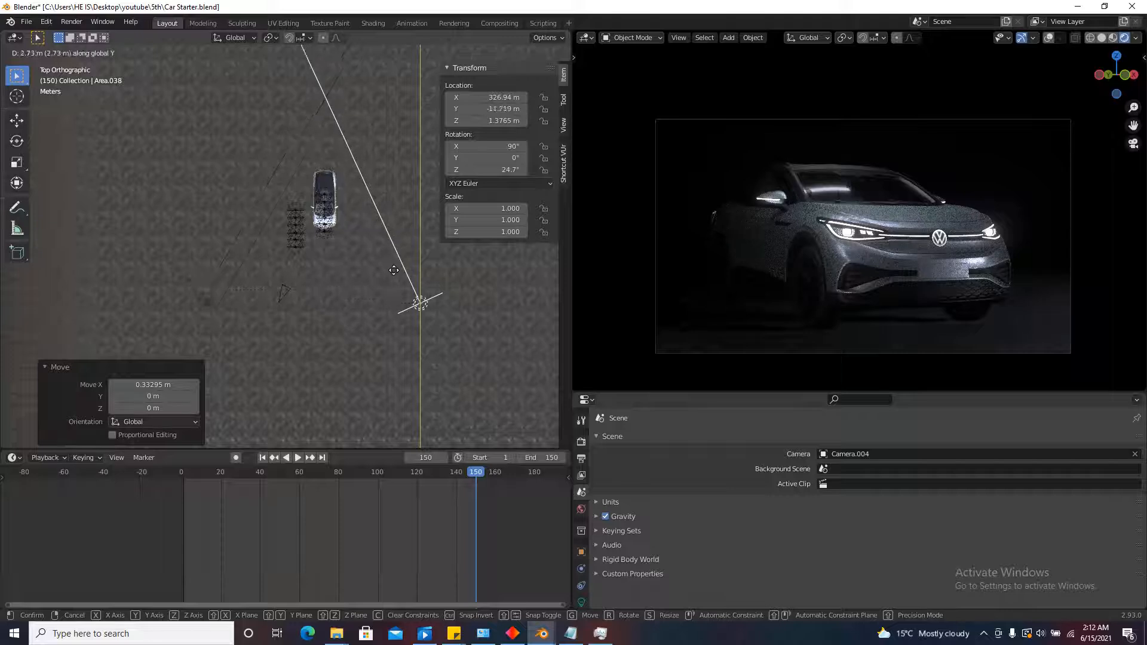
left_click(397, 294)
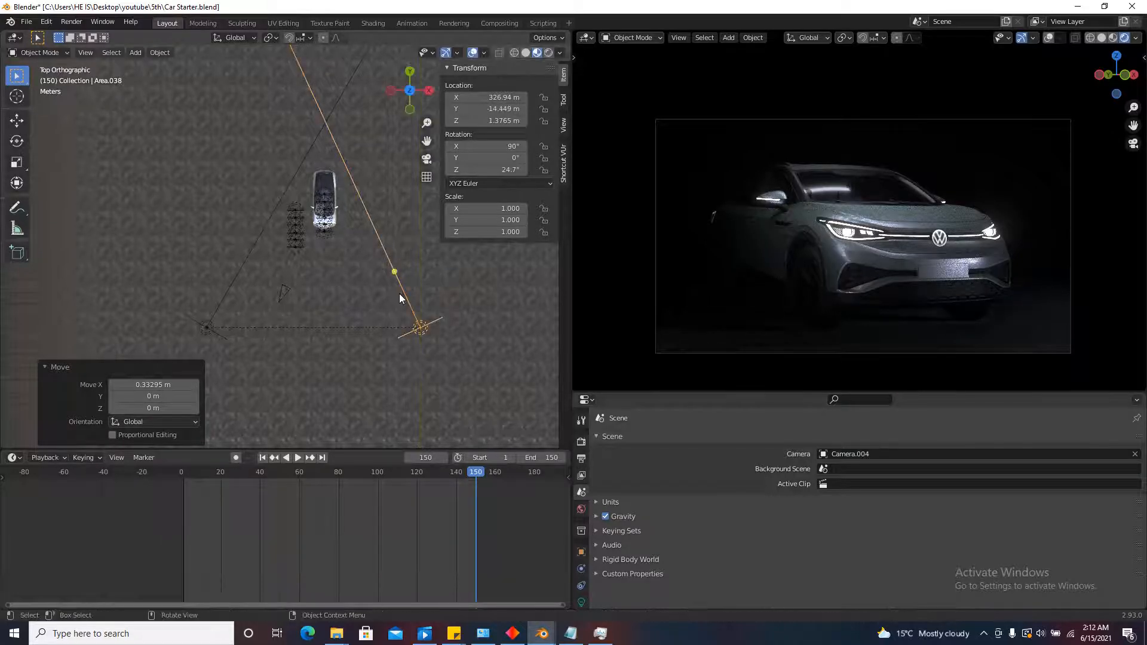
Hide the right-hand and left-hand copied front lights in turn to compare their effect on the render, and unhide both.
key("h")
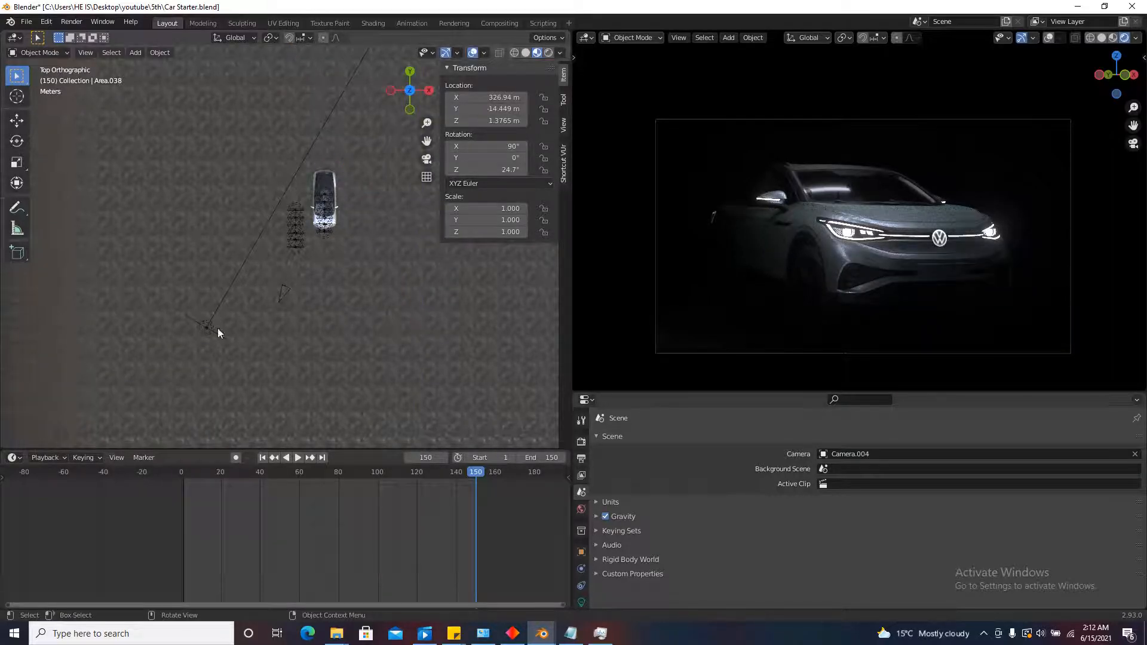
left_click(203, 325)
key("h")
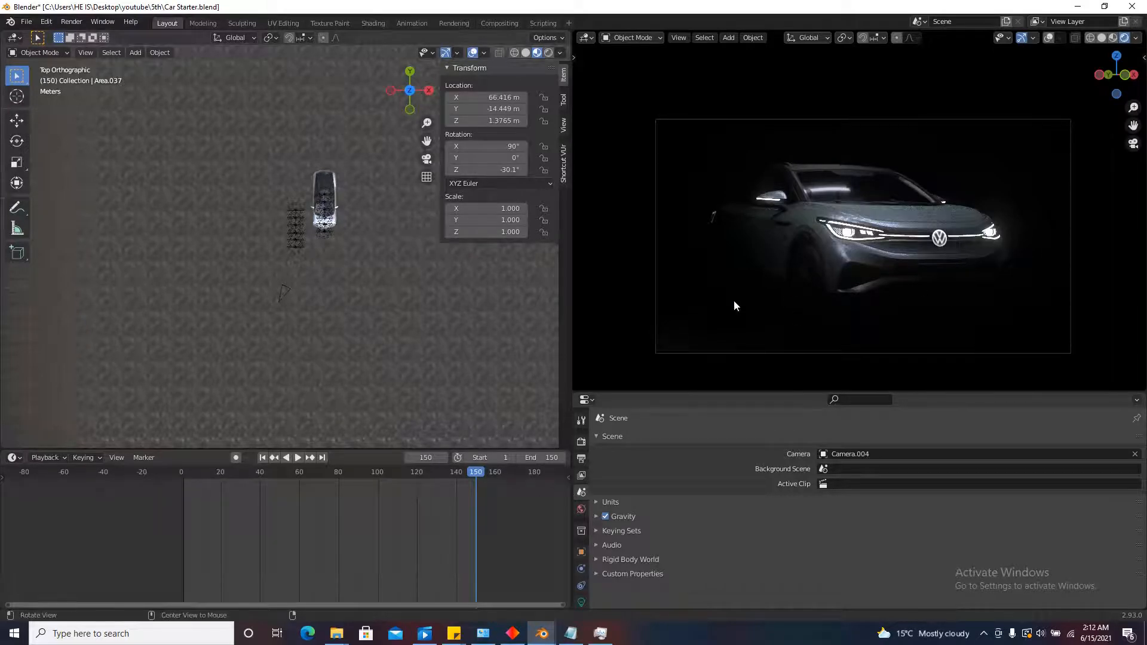
key("alt+h")
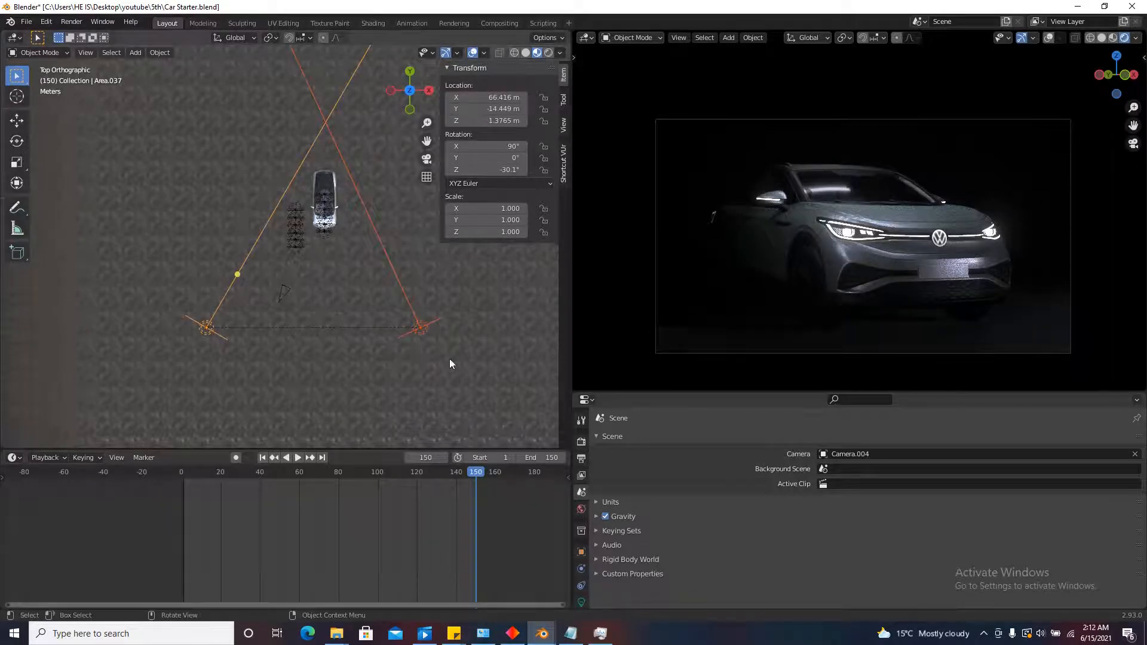
left_click(425, 328)
left_click(423, 326)
key("g")
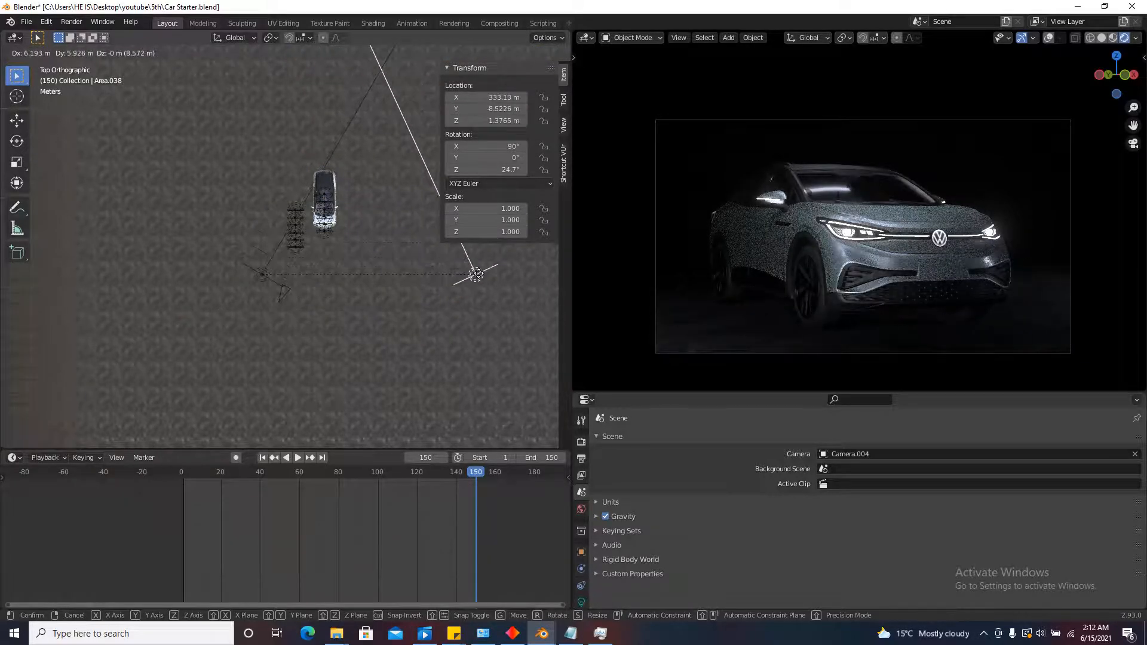
key("Escape")
Clear the parent relation of the two copied front lights while keeping their transformation, and deselect them.
left_click(208, 327, "shift")
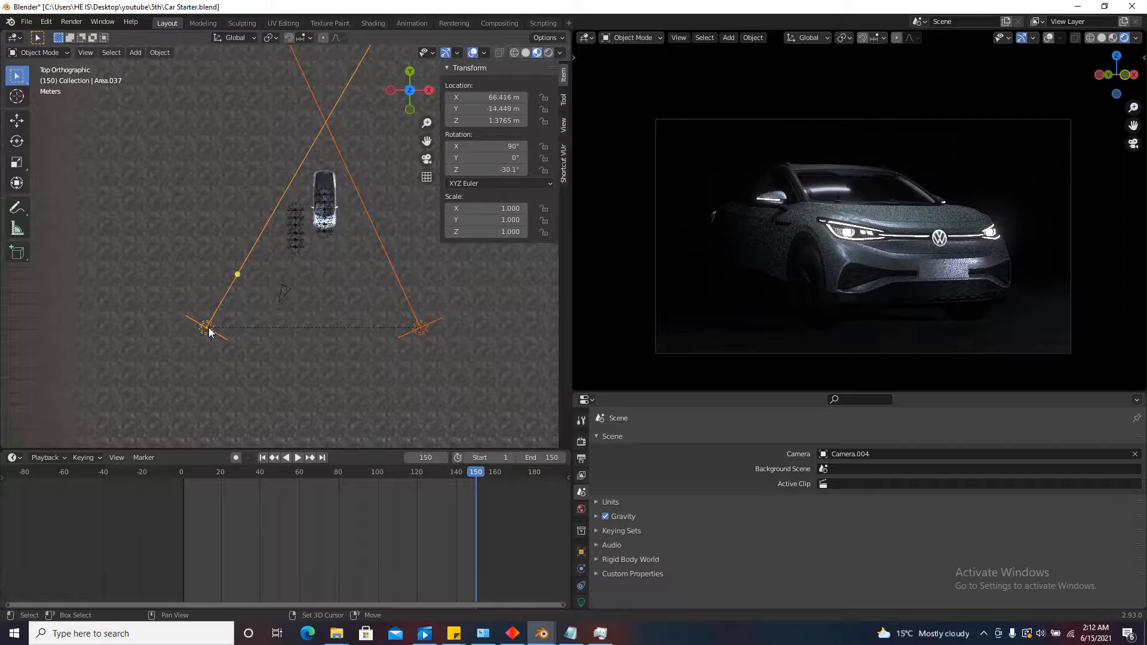
left_click(421, 328, "shift")
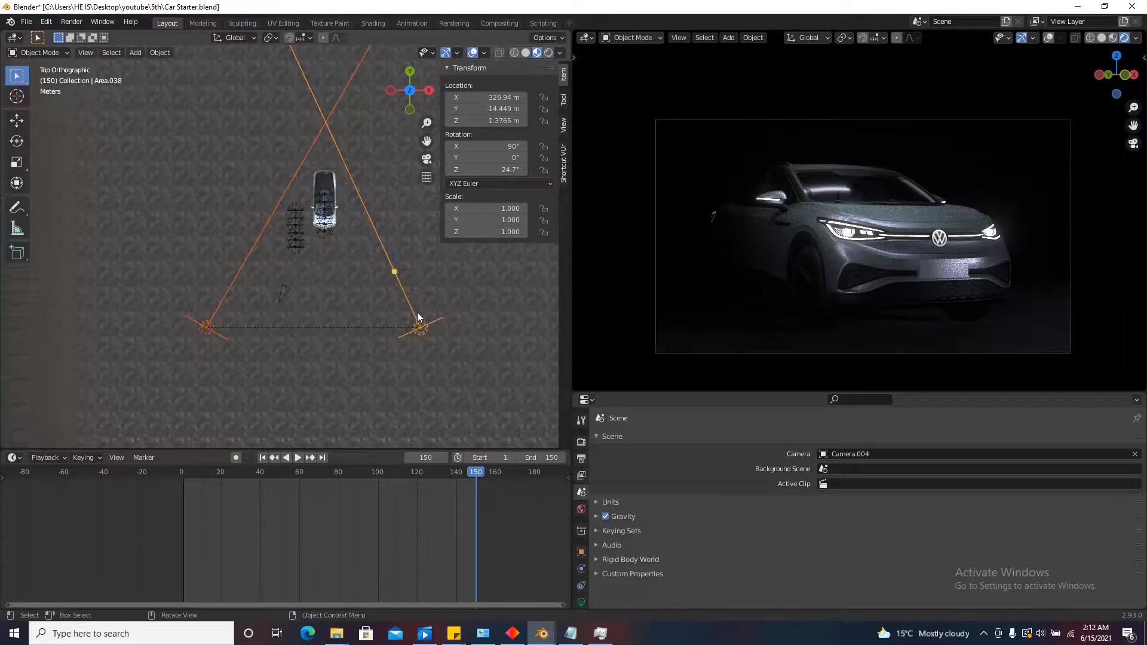
key("alt+p")
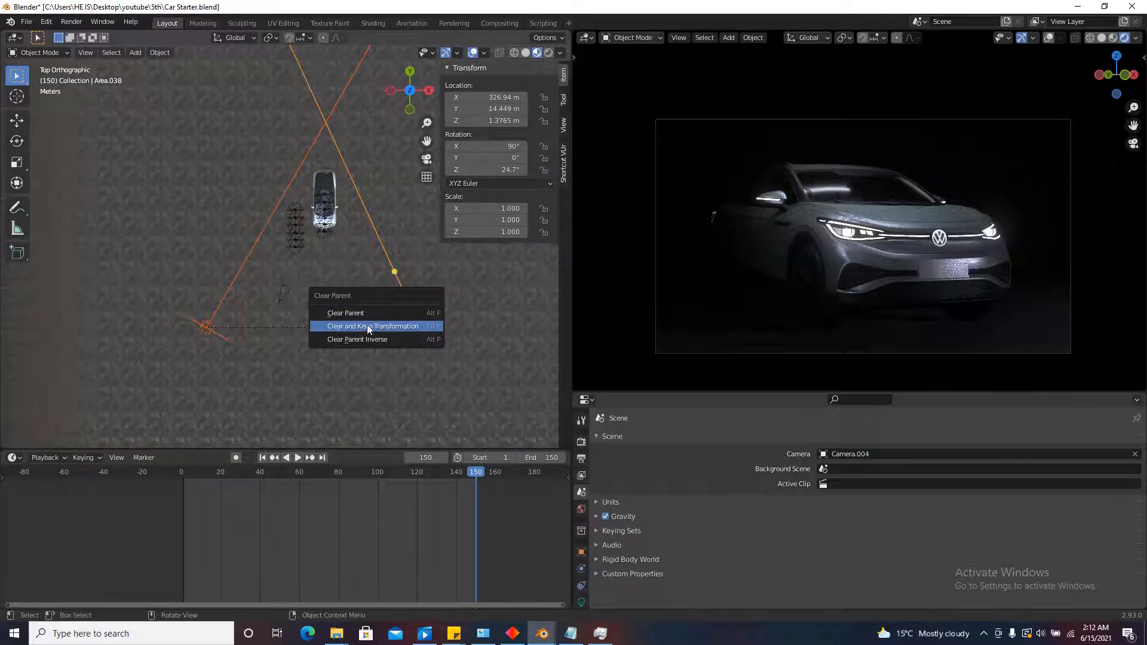
left_click(349, 325)
left_click(422, 354)
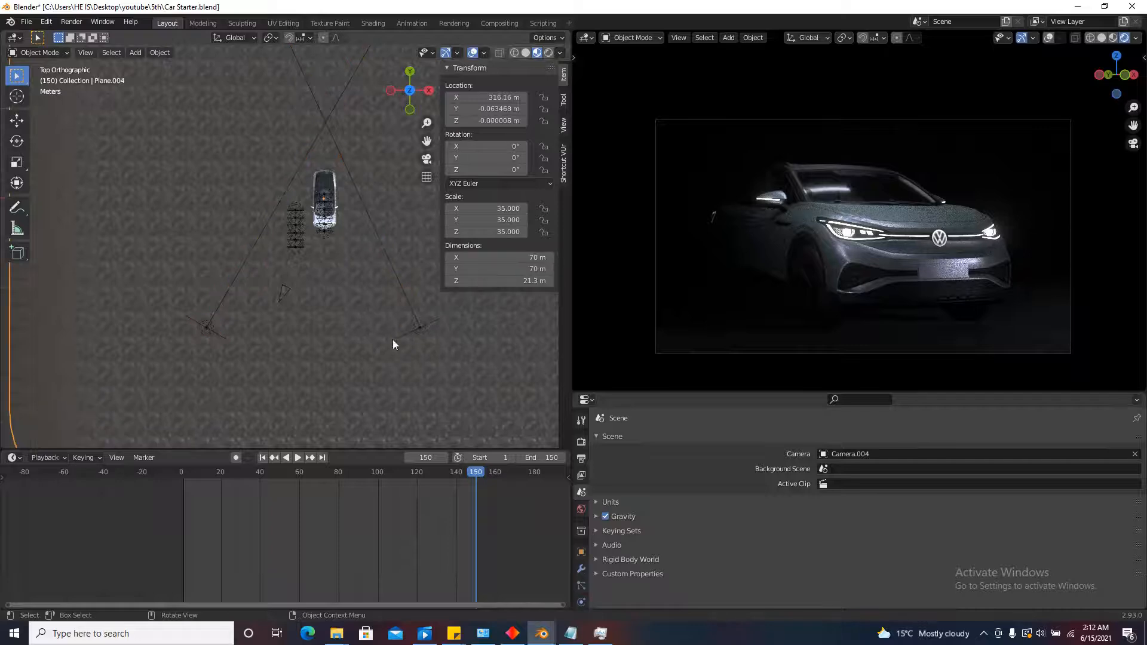
Move only the copied right-hand front light about 1.6 m along X.
left_click(415, 327)
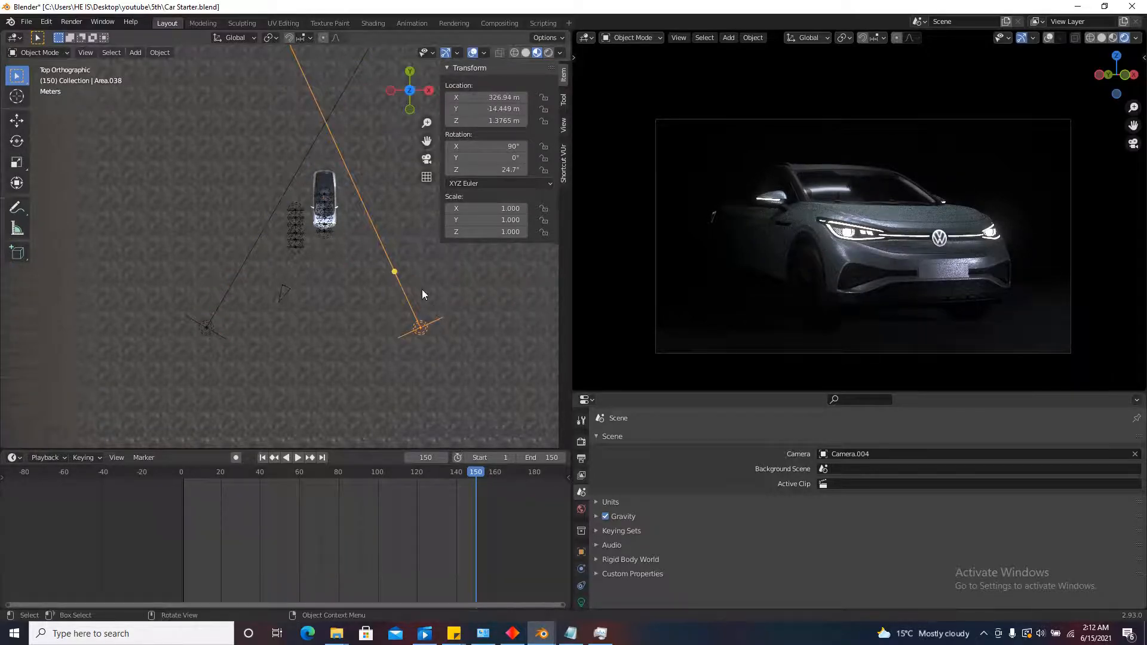
key("g")
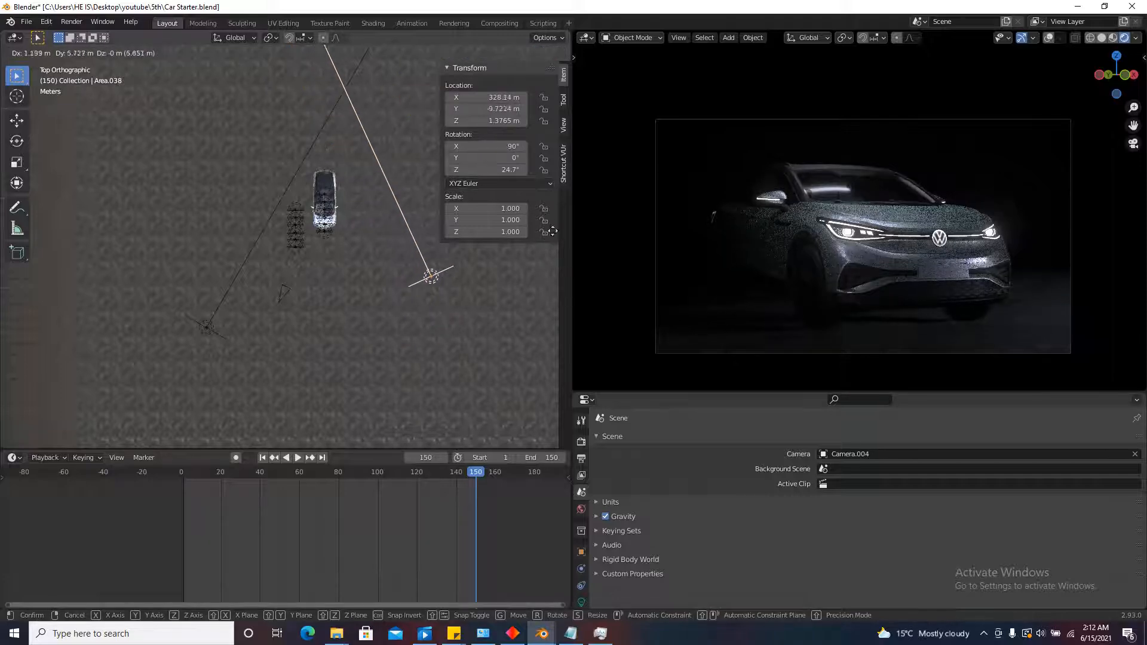
left_click(546, 270)
key("g")
key("x")
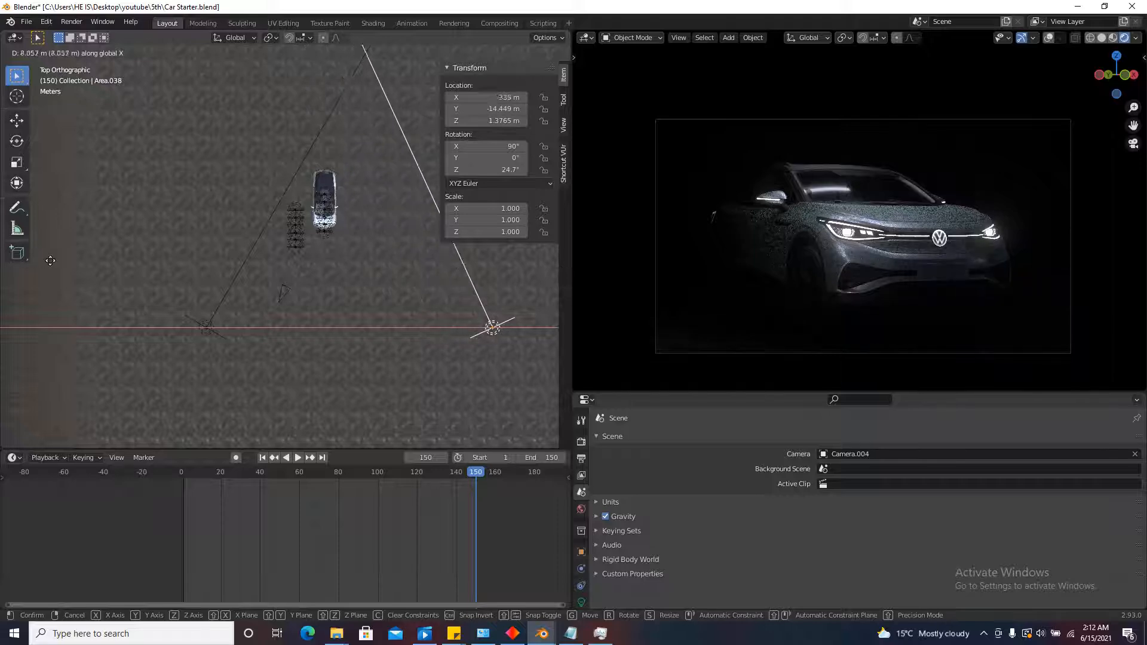
left_click(560, 271)
key("g")
key("y")
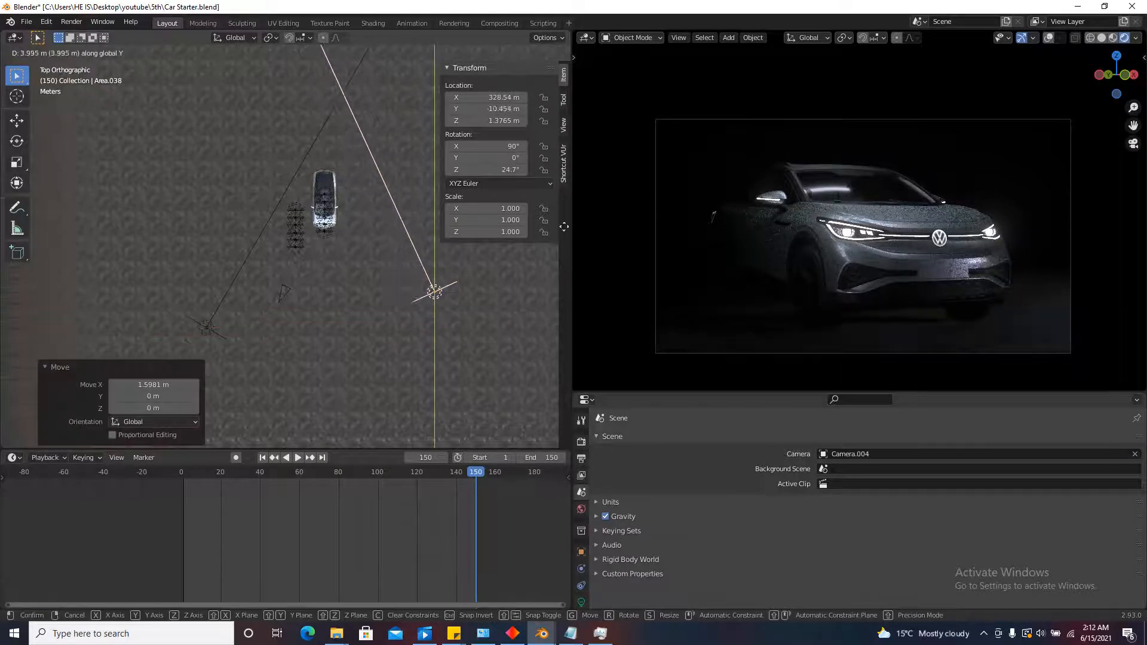
left_click(554, 266)
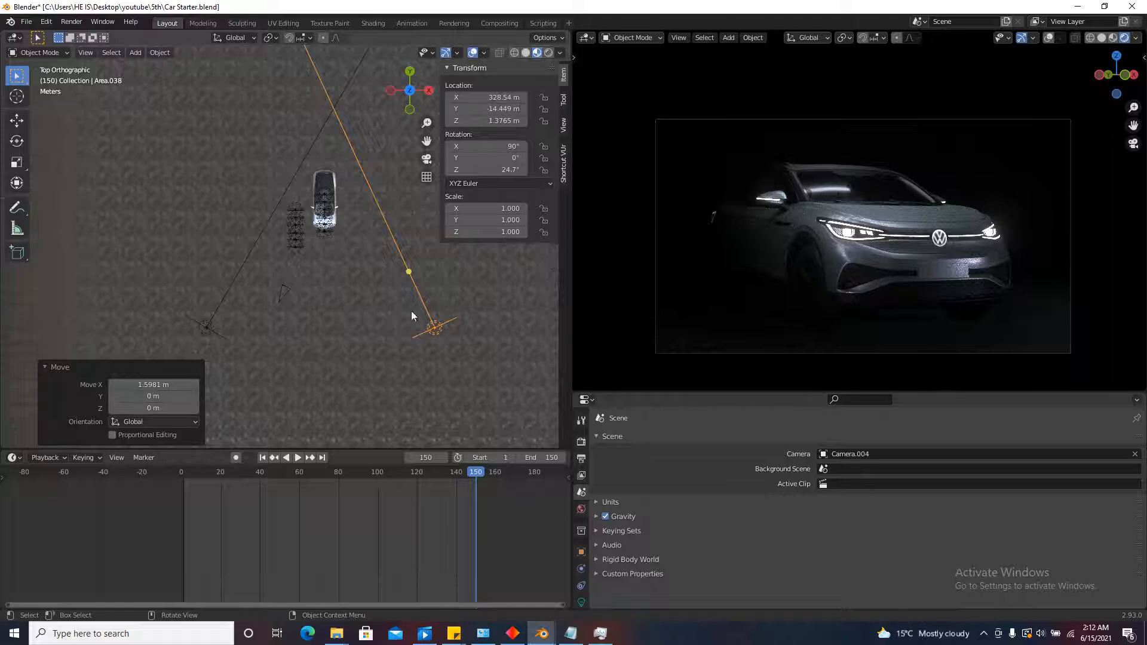
Try a copy of the neighbouring studio's right side light about 80.7 m along X and 2.9 m along Y, and delete it.
scroll(372, 314, "down", 6)
scroll(118, 274, "up", 5)
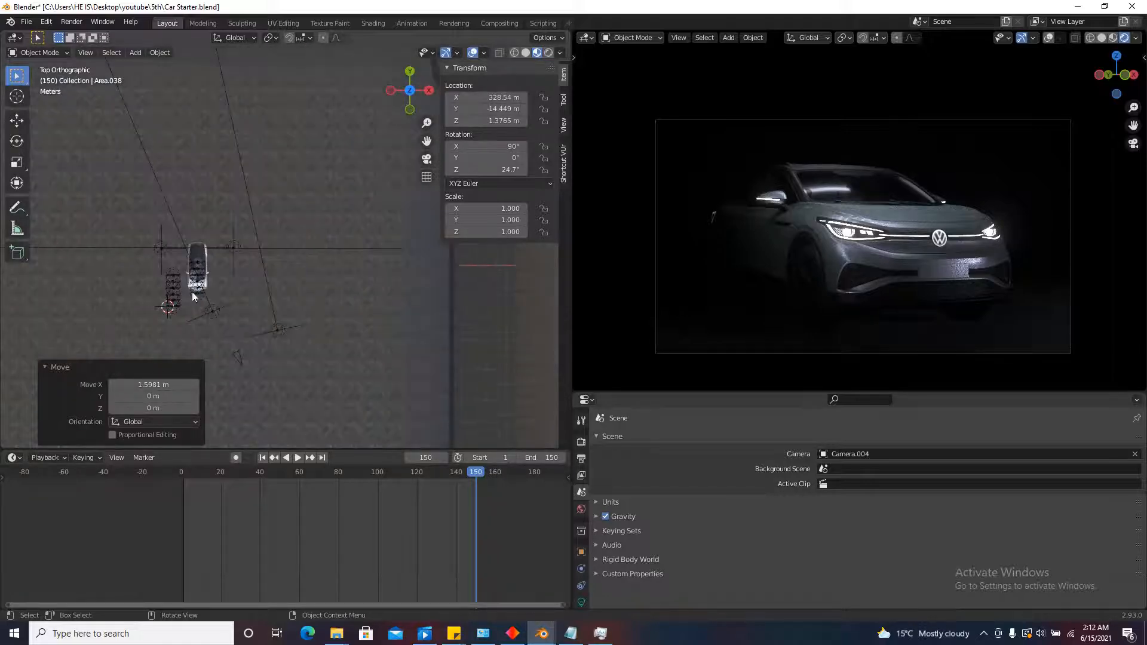
scroll(231, 240, "up", 3)
left_click(234, 242)
scroll(180, 326, "down", 4)
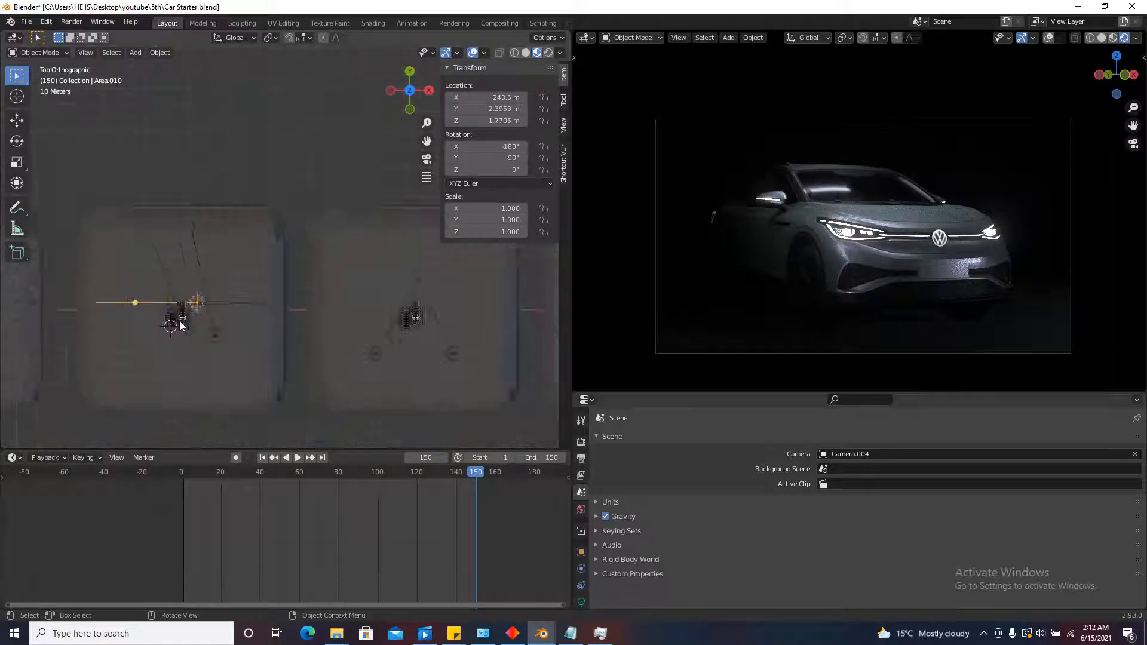
scroll(180, 326, "down", 2)
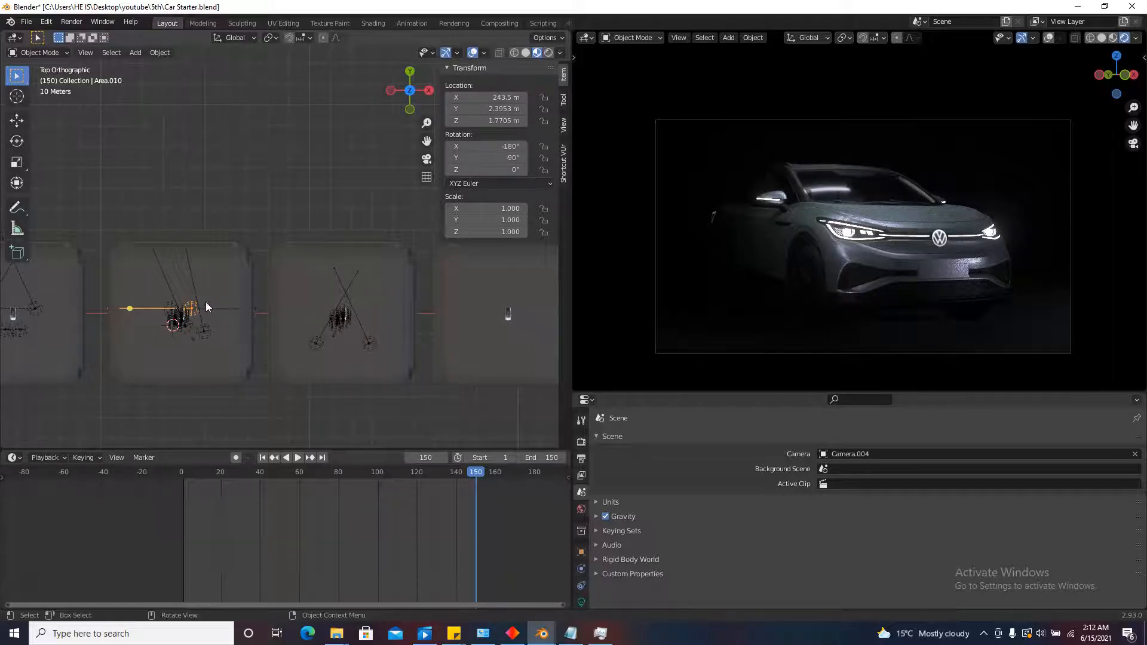
key("shift+d")
left_click(370, 305)
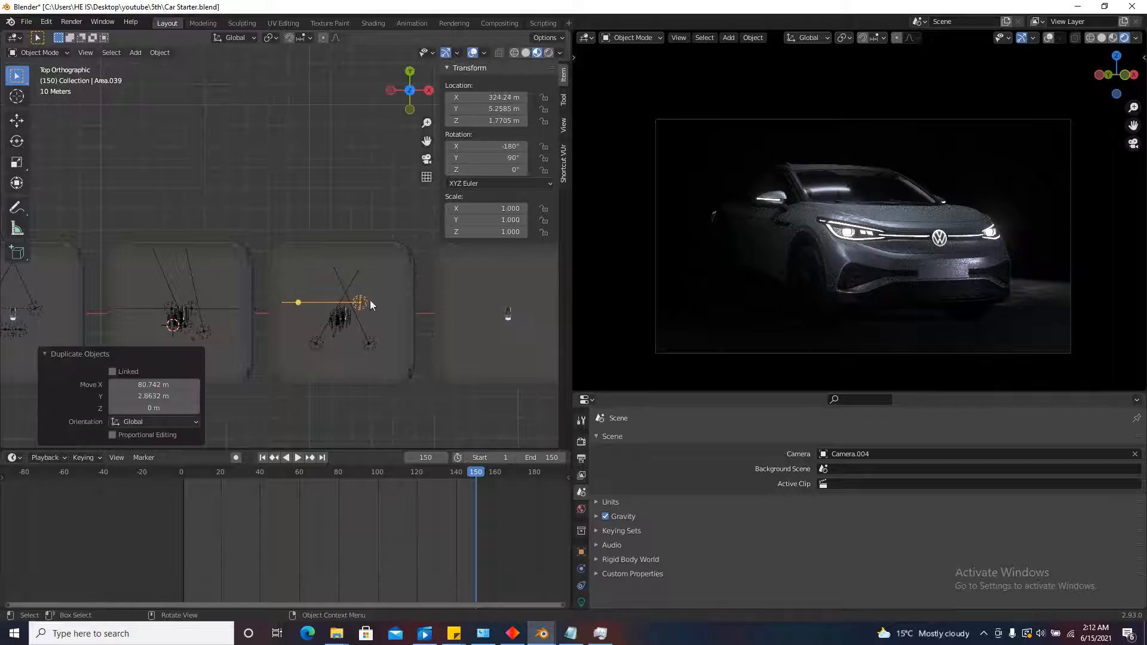
scroll(356, 306, "up", 6)
key("g")
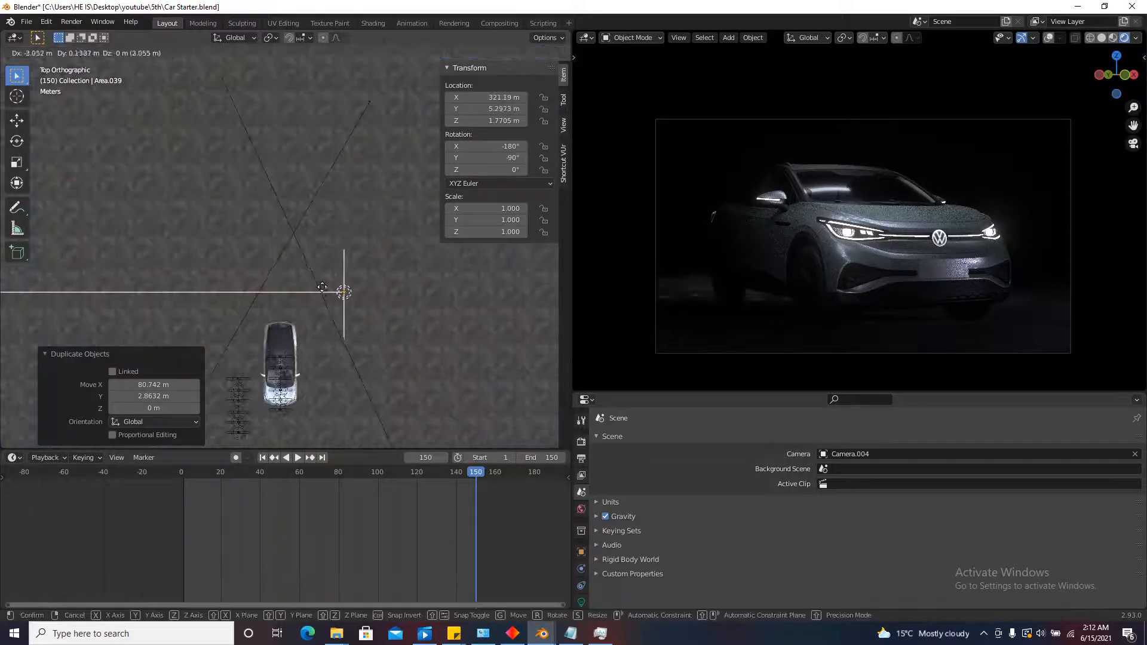
left_click(341, 259)
key("Delete")
Try a copy of the neighbouring studio's left side light about 73.4 m along X and 2.7 m along Y, and delete it.
scroll(450, 299, "down", 5)
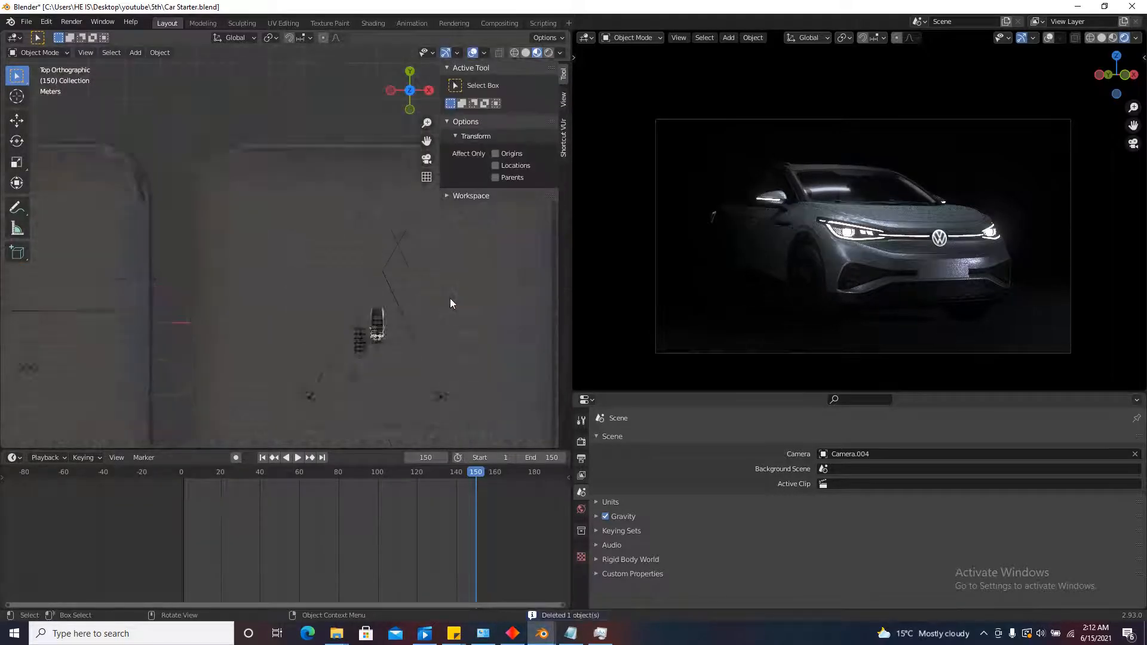
scroll(450, 298, "down", 2)
scroll(141, 320, "up", 5)
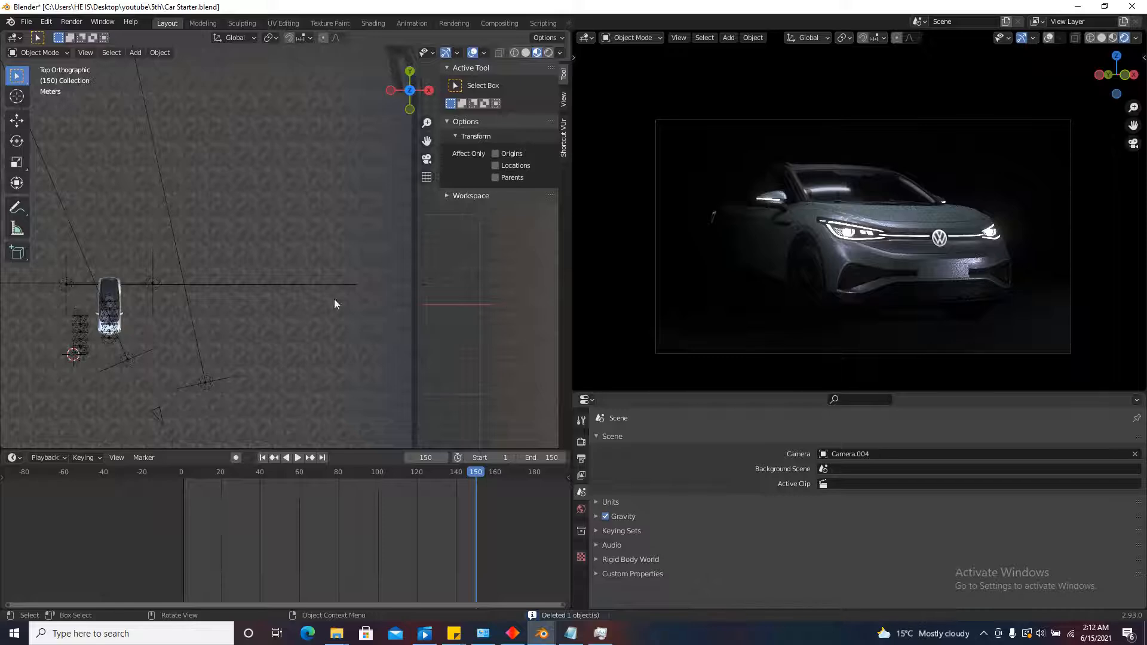
scroll(385, 301, "down", 3)
scroll(212, 296, "up", 8)
scroll(112, 300, "down", 5)
left_click(112, 300)
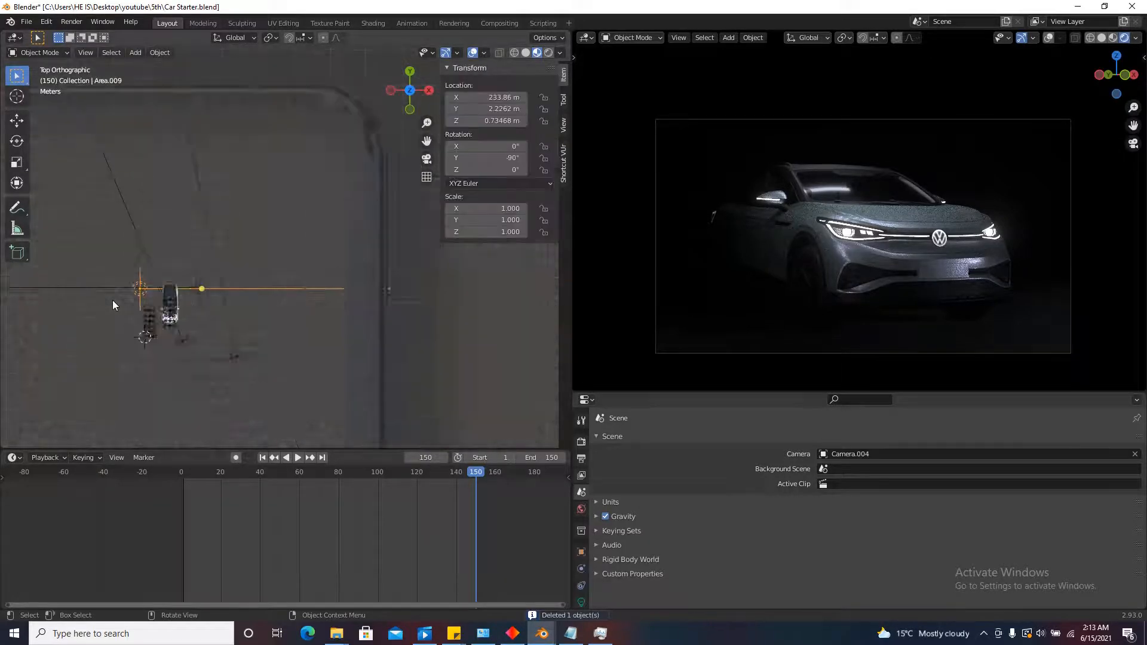
key("shift+d")
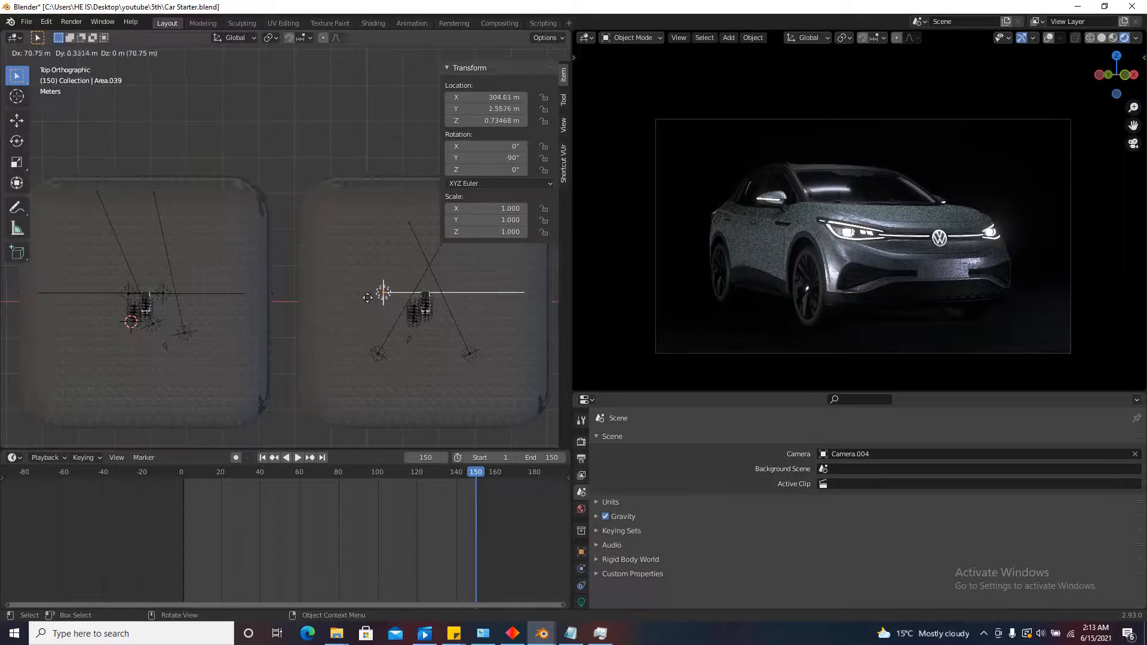
left_click(377, 290)
scroll(401, 297, "up", 3)
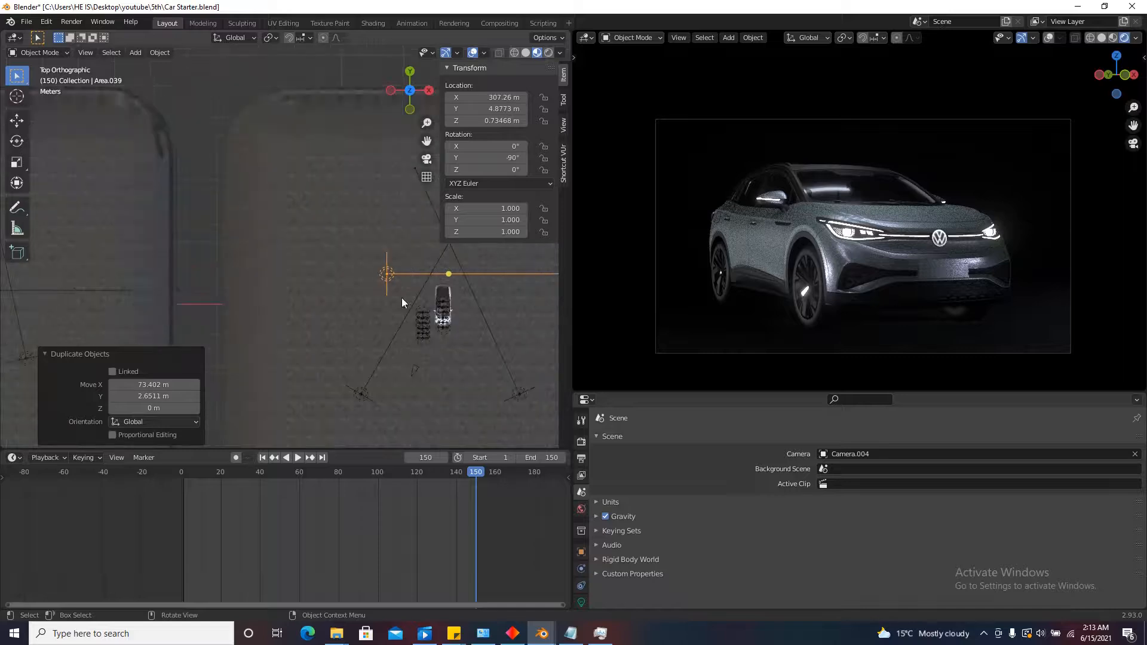
key("g")
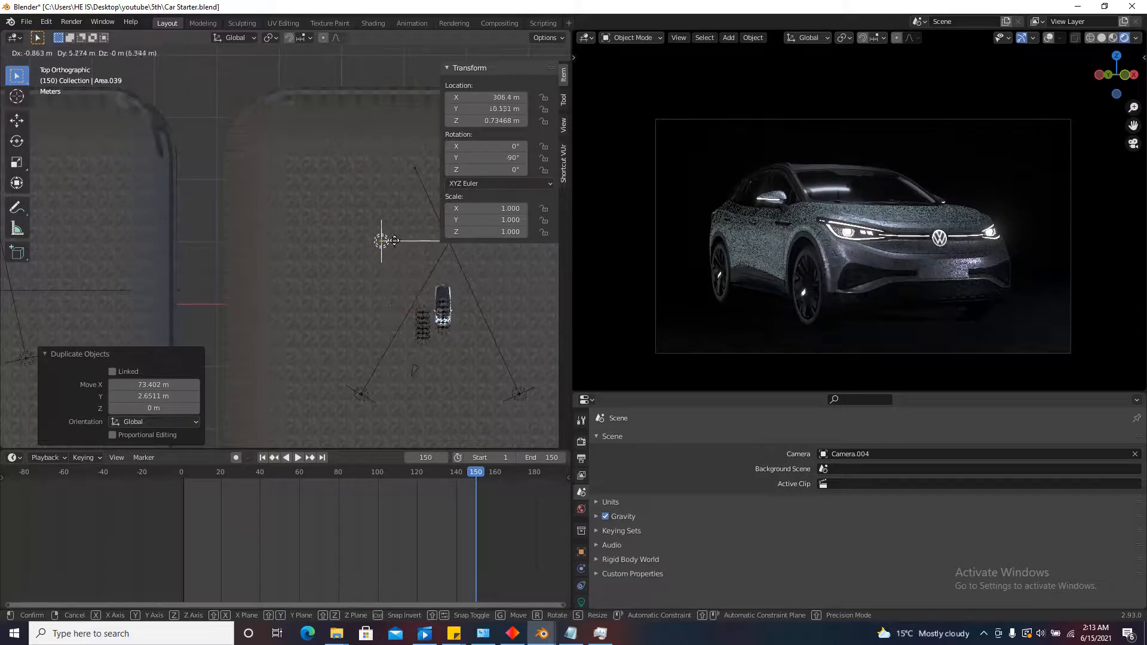
right_click(399, 238)
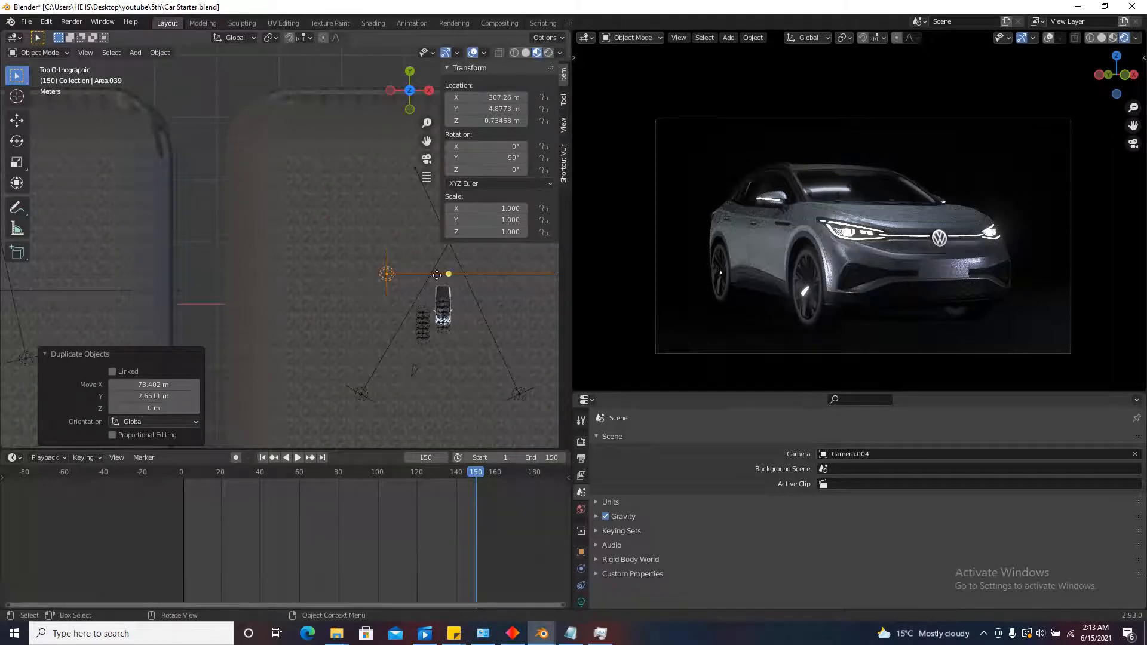
key("Delete")
Duplicate the row of six overhead lights beside the car and place the copy about 1.87 m along X and 4.87 m along Y.
scroll(420, 335, "up", 3)
scroll(359, 330, "down", 3, "shift")
left_click(310, 328, "shift")
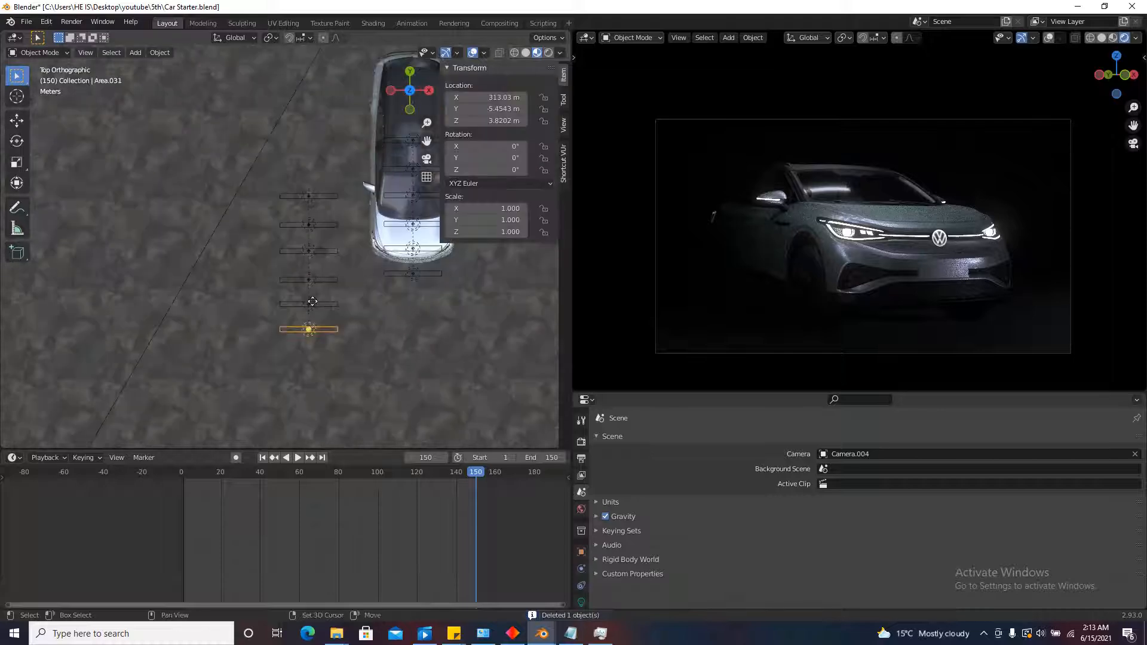
left_click(311, 302, "shift")
left_click(309, 279, "shift")
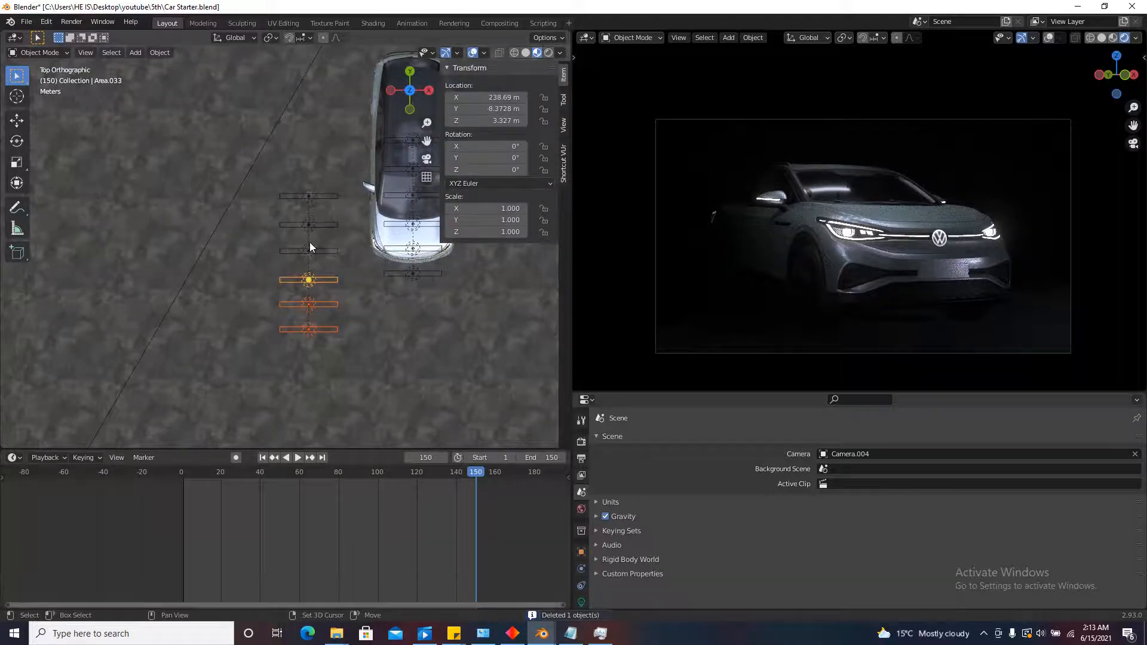
left_click(310, 205, "shift")
scroll(285, 333, "down", 3)
scroll(286, 333, "up", 1)
key("g")
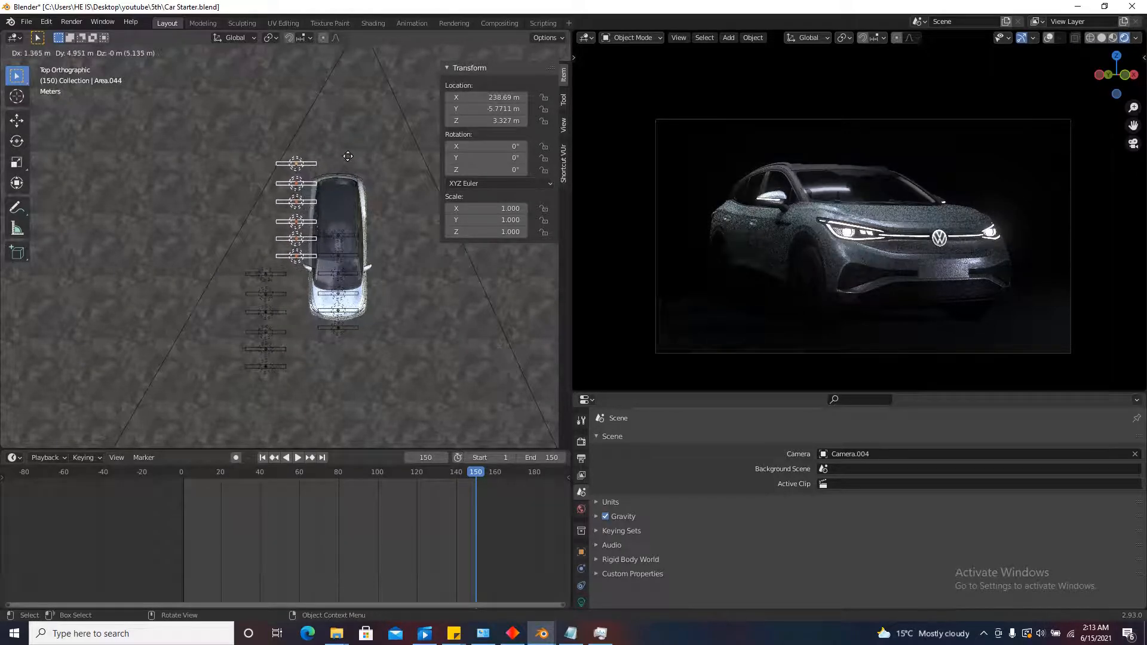
left_click_drag(347, 181, 359, 158)
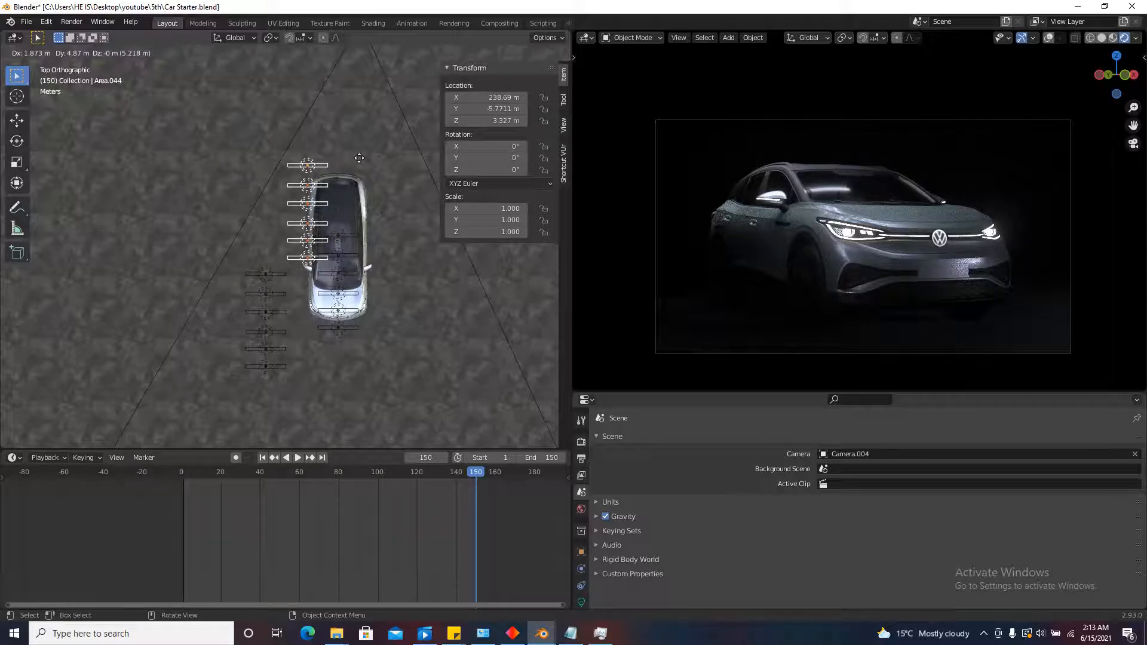
left_click(359, 157)
Raise the copied row of six overhead lights about 0.71 m along Z.
middle_click_drag(371, 286, 331, 392)
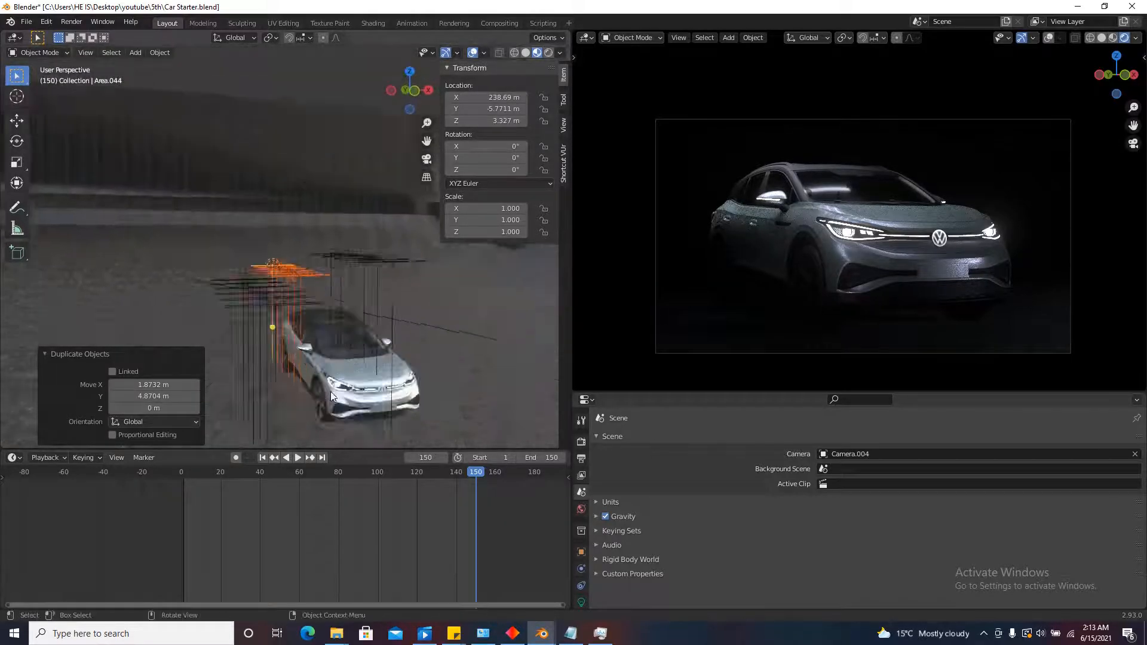
key("g")
key("z")
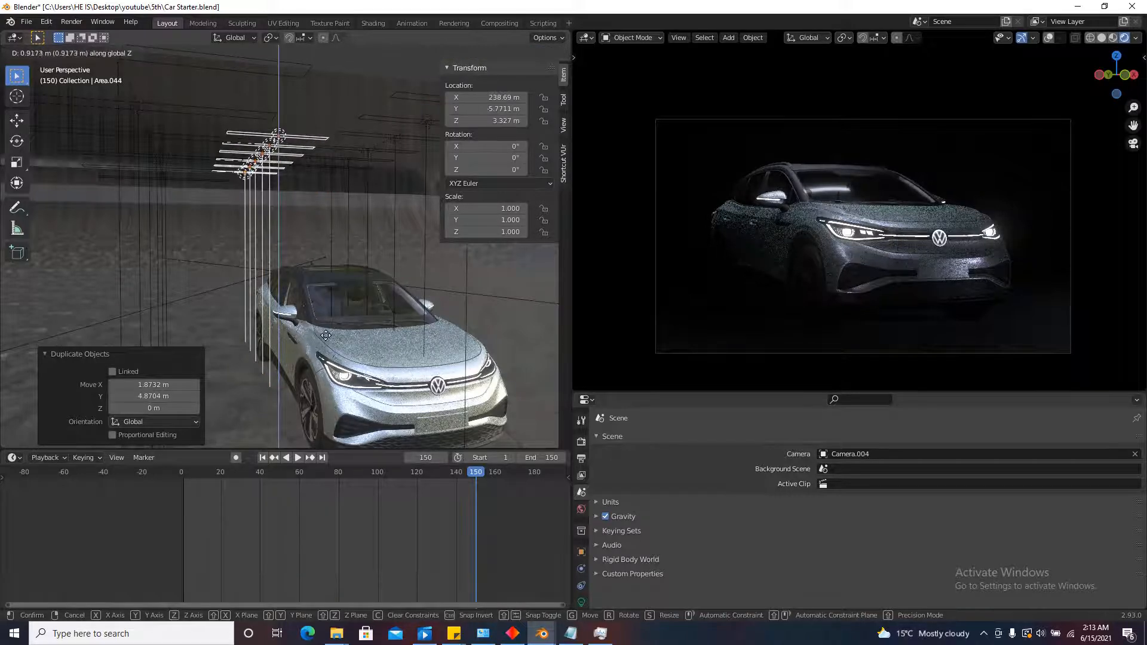
left_click(326, 343)
scroll(332, 319, "down", 4)
middle_click_drag(352, 341, 352, 312)
left_click(409, 71)
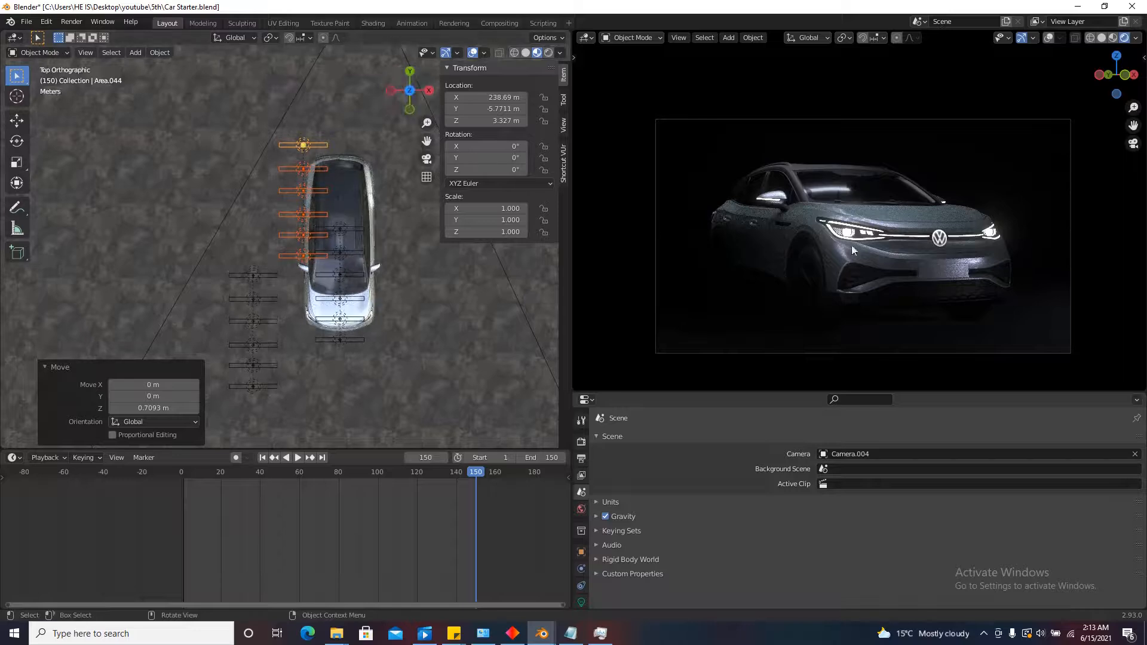
Try moving the left front light about 4.6 m along X and 5.5 m along Y.
scroll(322, 333, "down", 5)
scroll(239, 420, "up", 2)
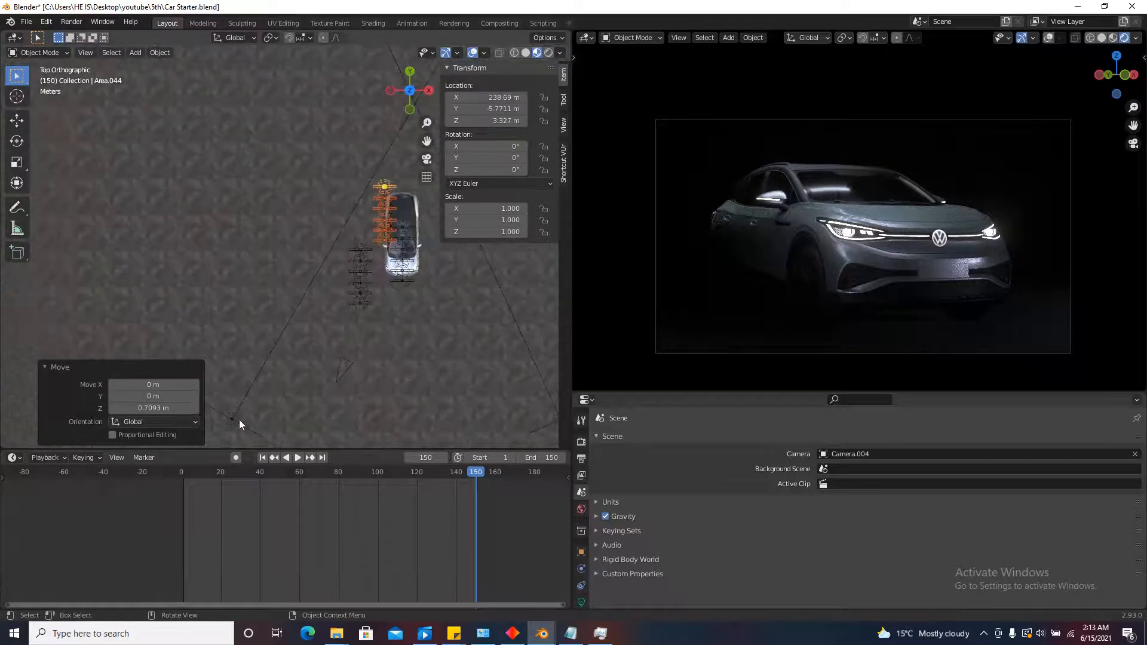
left_click(233, 421)
left_click_drag(232, 422, 290, 348)
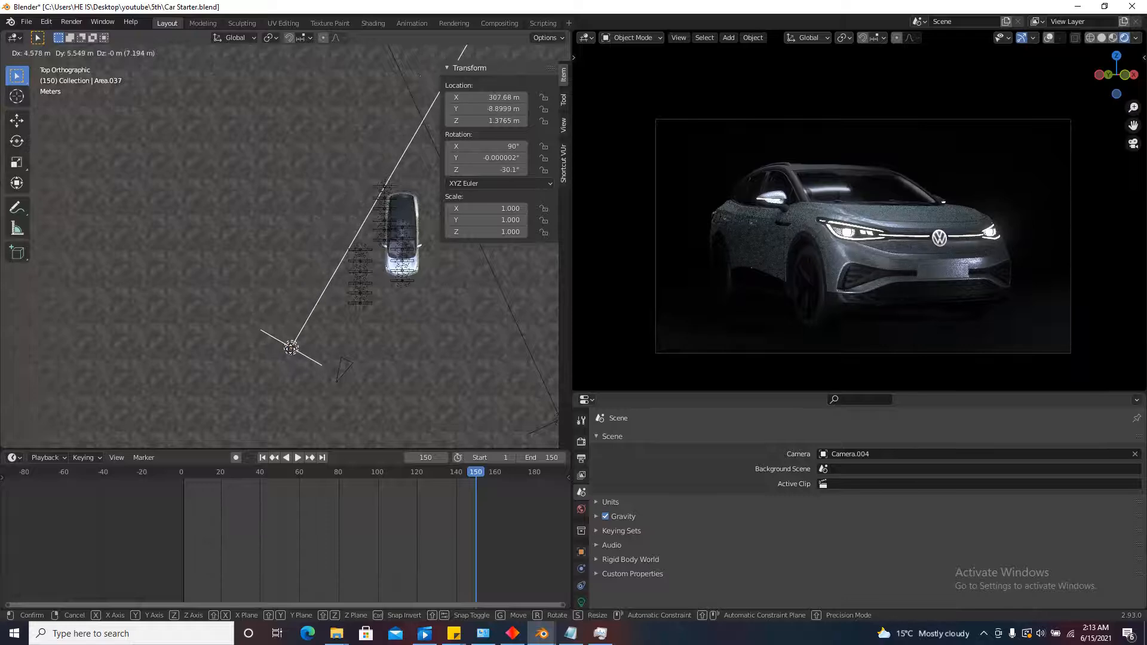
key("Escape")
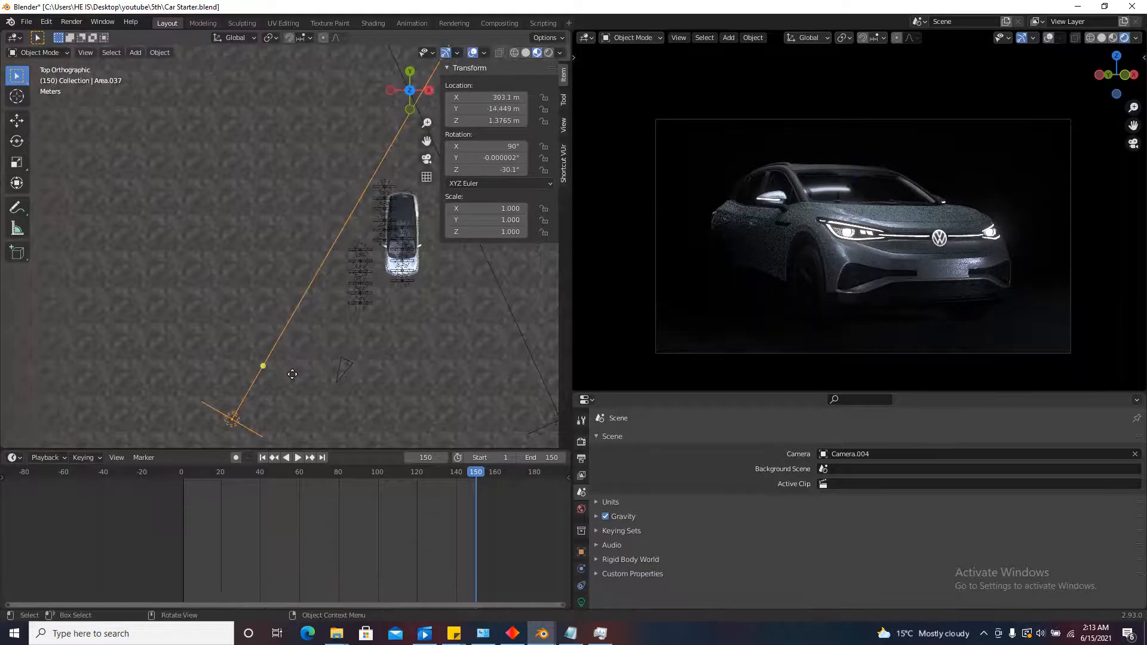
scroll(322, 290, "down", 1)
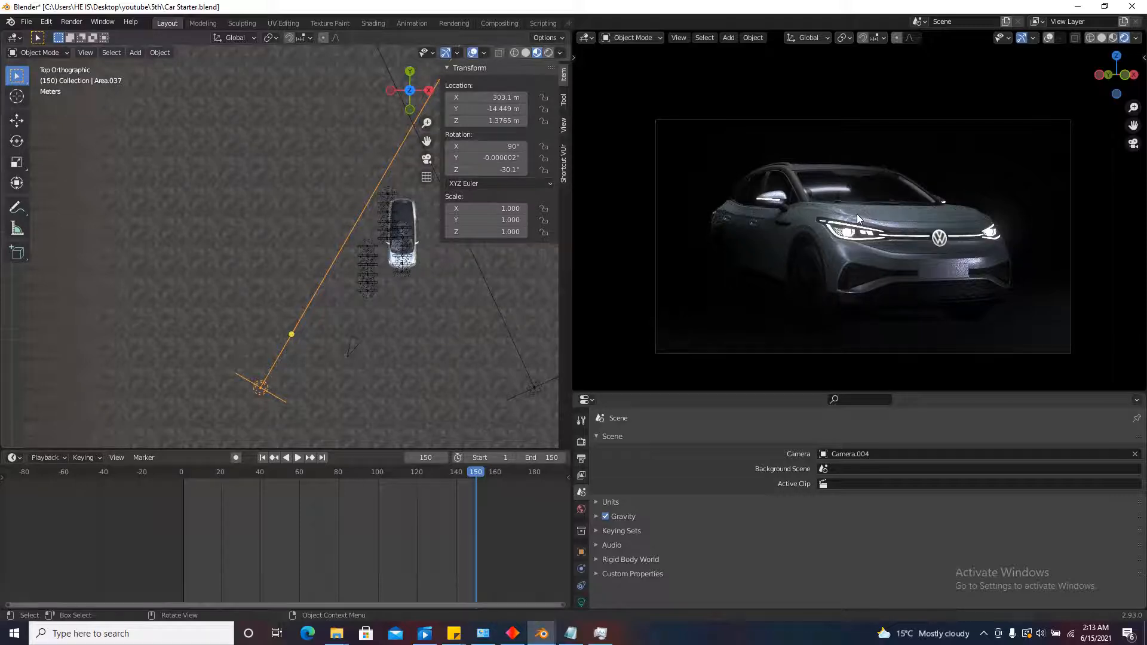
Add a point light on the floor behind the car, off to its side, and set its radius to about 3.62 m.
scroll(718, 199, "down", 2)
scroll(288, 252, "down", 1)
scroll(801, 252, "down", 3)
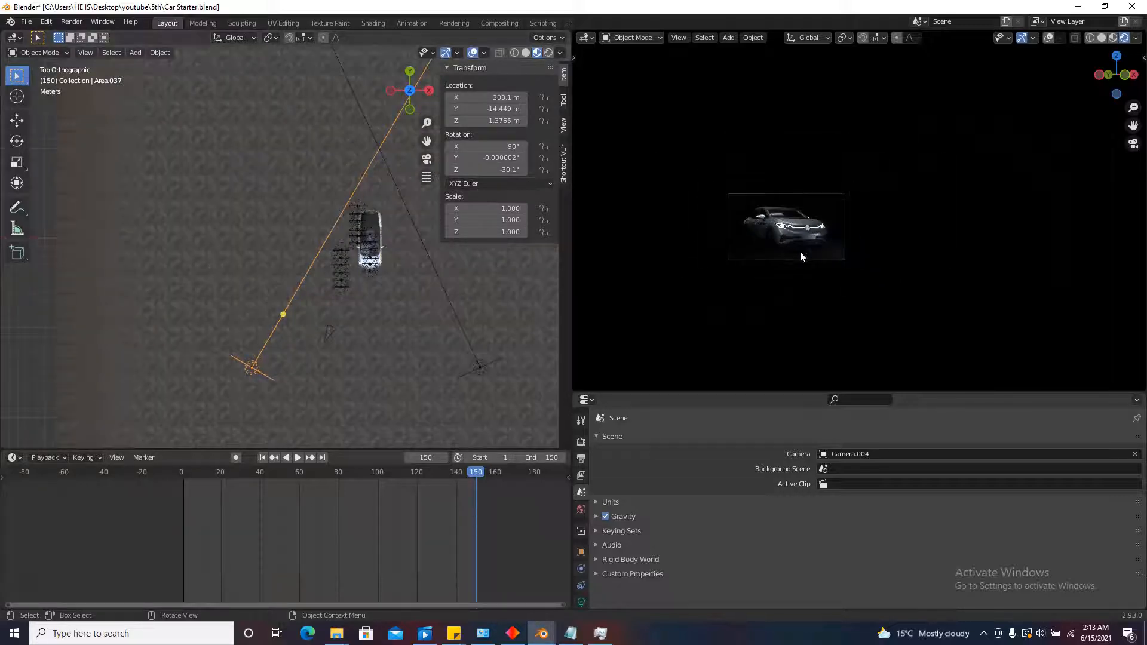
scroll(788, 239, "up", 5)
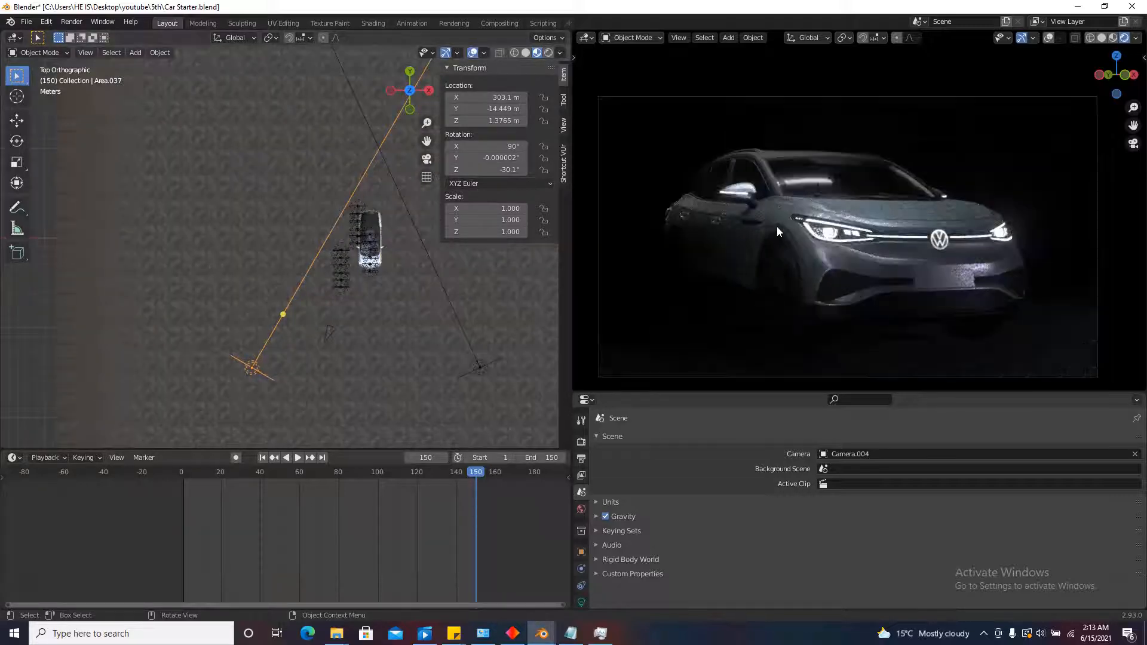
scroll(238, 296, "up", 4)
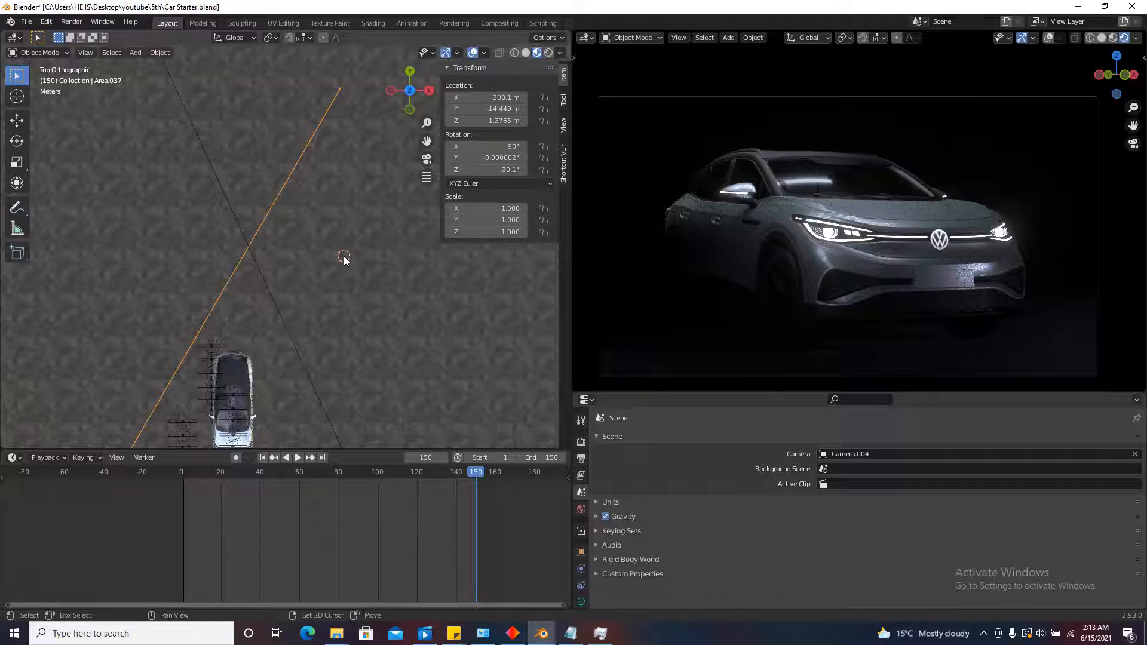
key("shift+a")
mouse_move(297, 258)
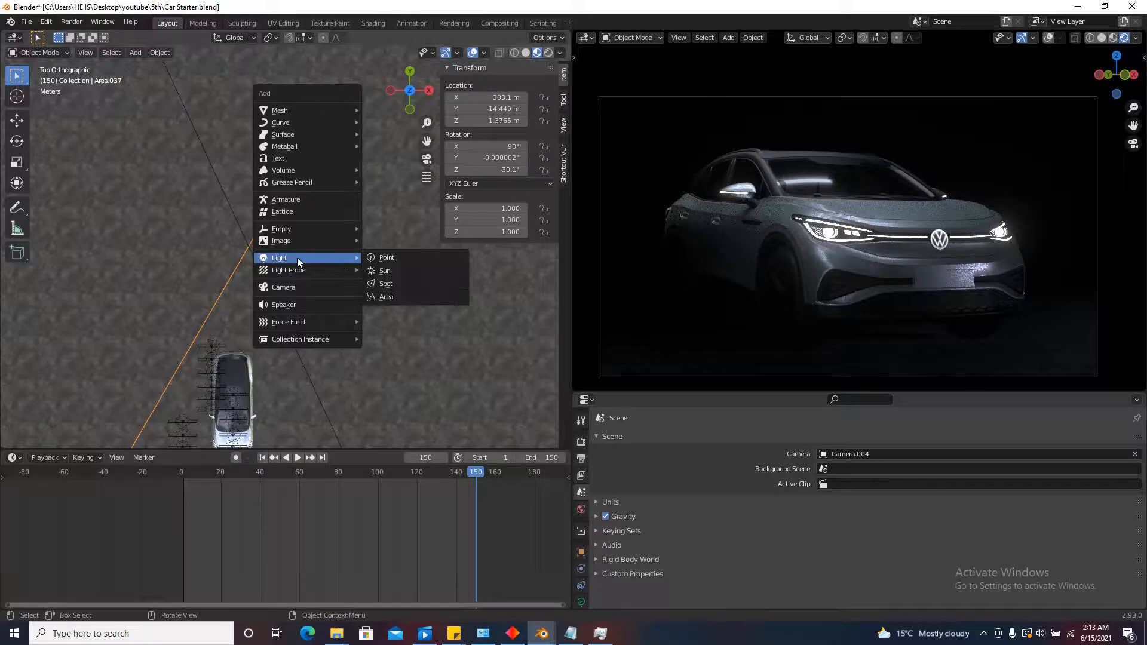
left_click(381, 258)
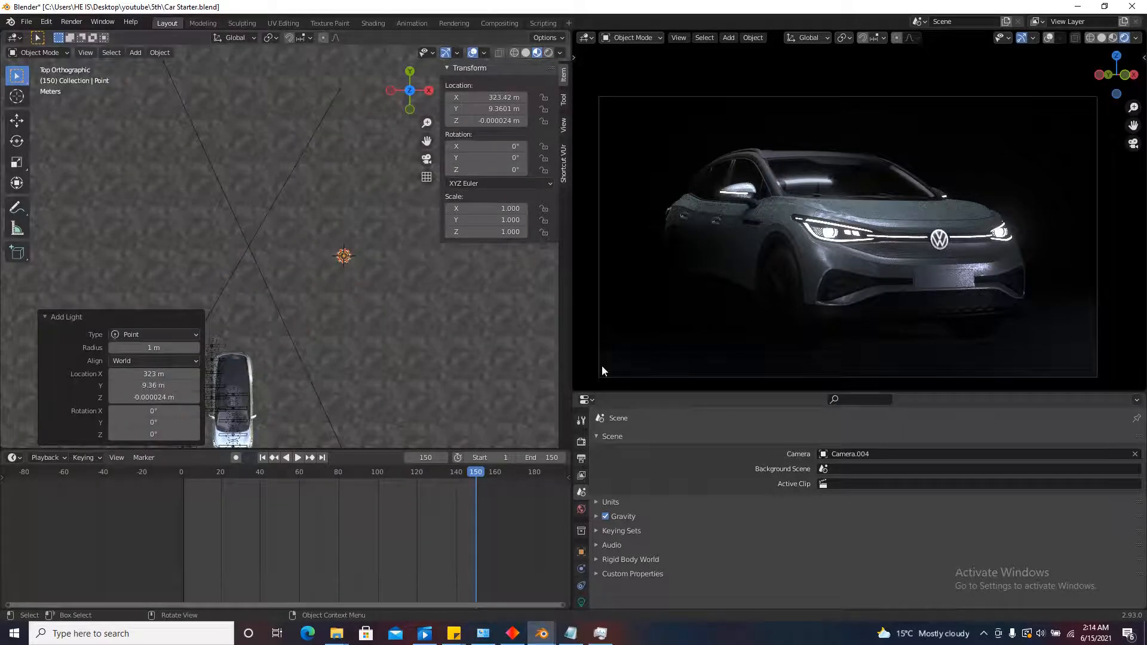
left_click(582, 602)
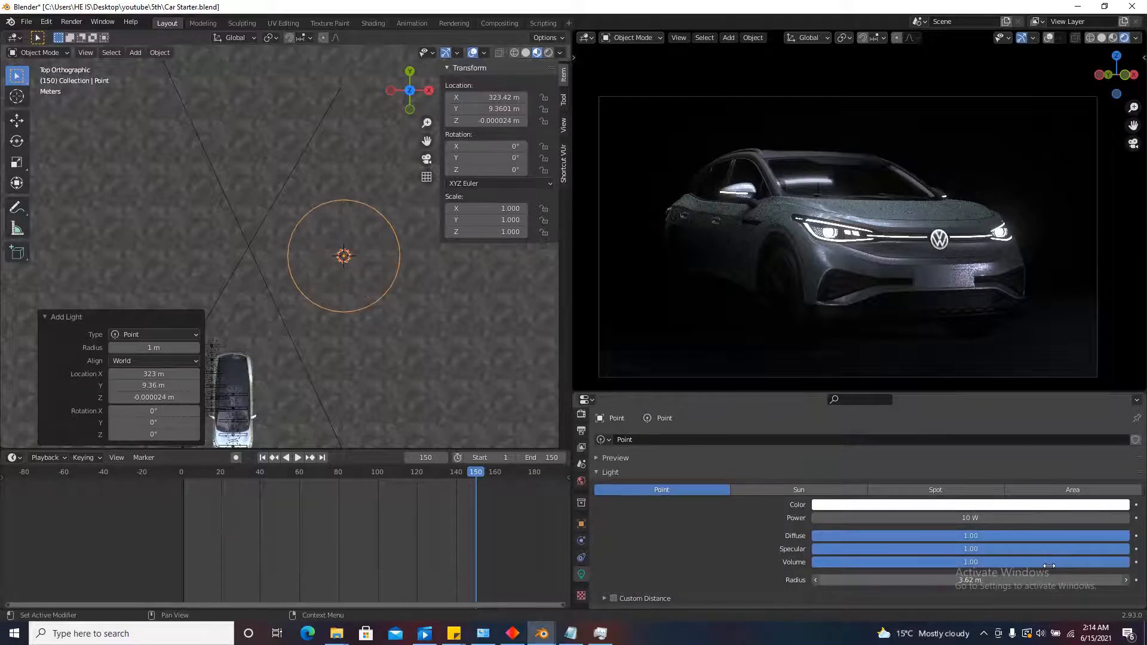
Increase the point light's power to about 845.6 W.
left_click_drag(889, 518, 175, 501)
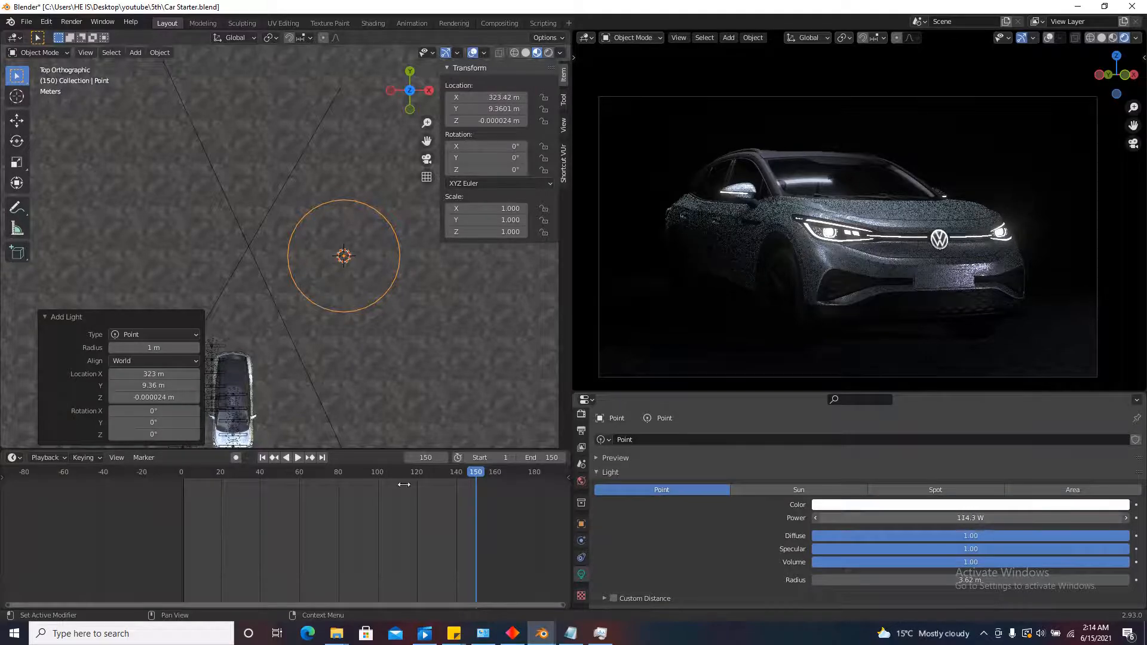
left_click_drag(593, 396, 269, 498)
left_click_drag(791, 461, 908, 514)
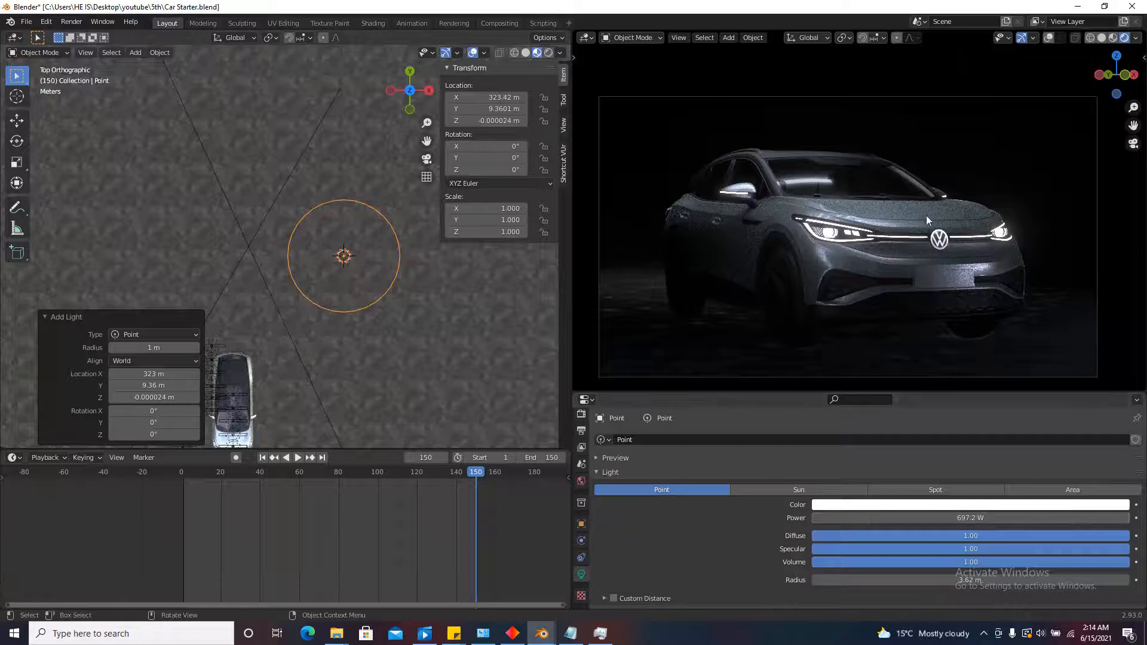
scroll(801, 206, "down", 1)
left_click_drag(1022, 519, 362, 465)
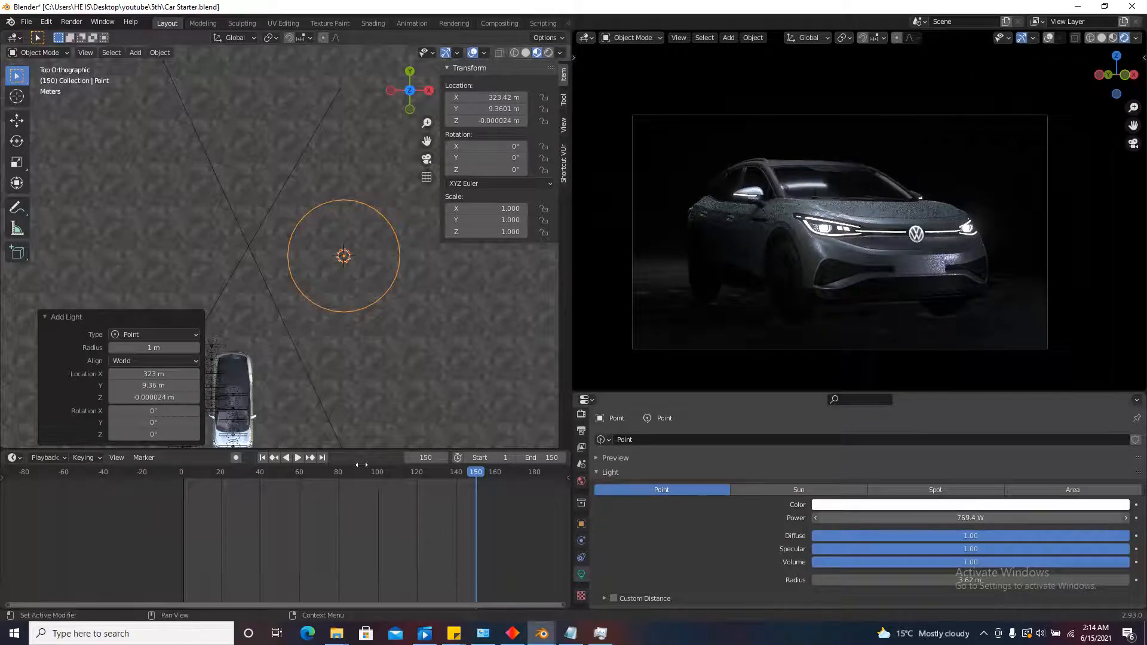
left_click_drag(923, 517, 920, 517)
Raise the point light about 5.97 m along Z.
middle_click_drag(453, 317, 439, 299)
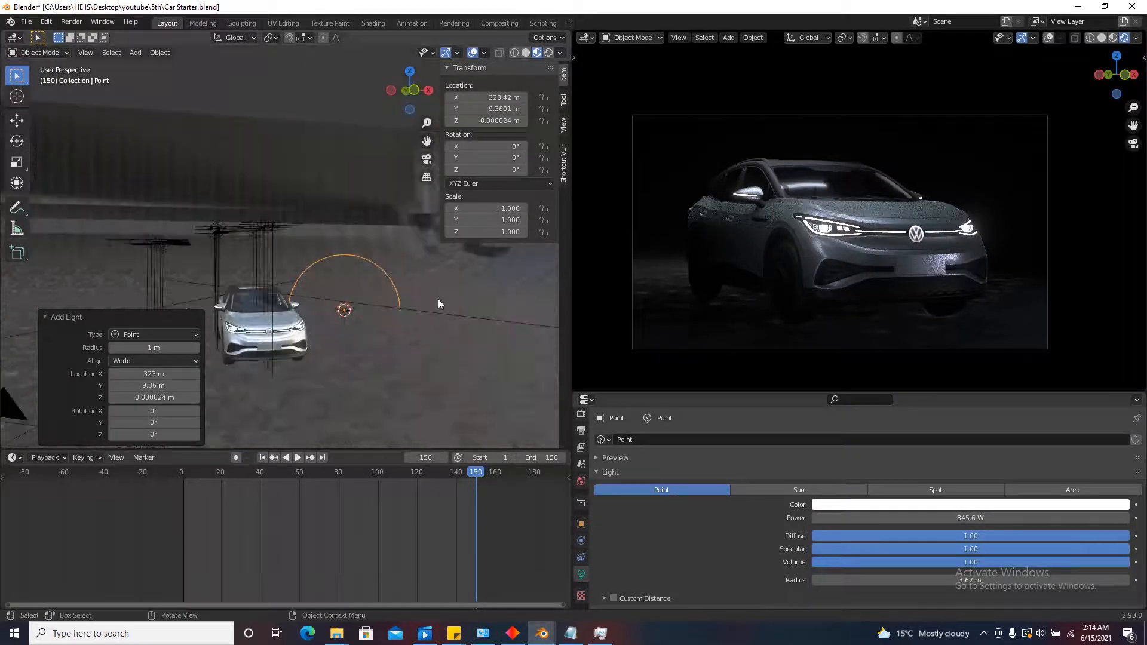
key("g")
key("z")
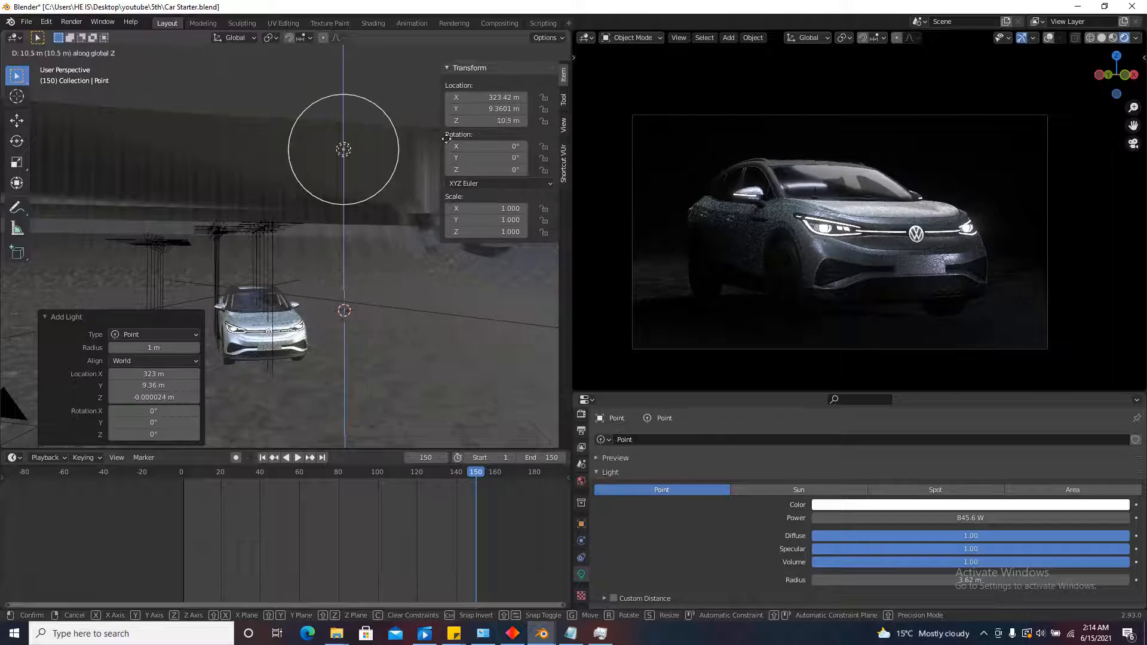
left_click(440, 208)
middle_click_drag(417, 239, 428, 87)
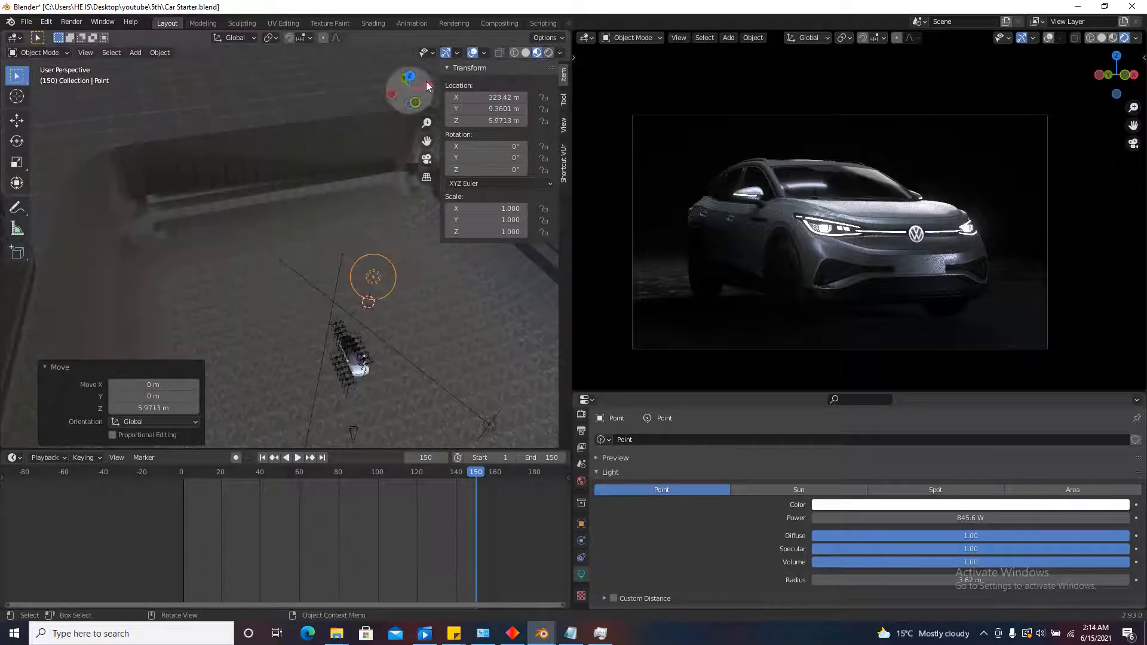
left_click(410, 76)
Try other horizontal and vertical positions for the point light, and delete it.
key("g")
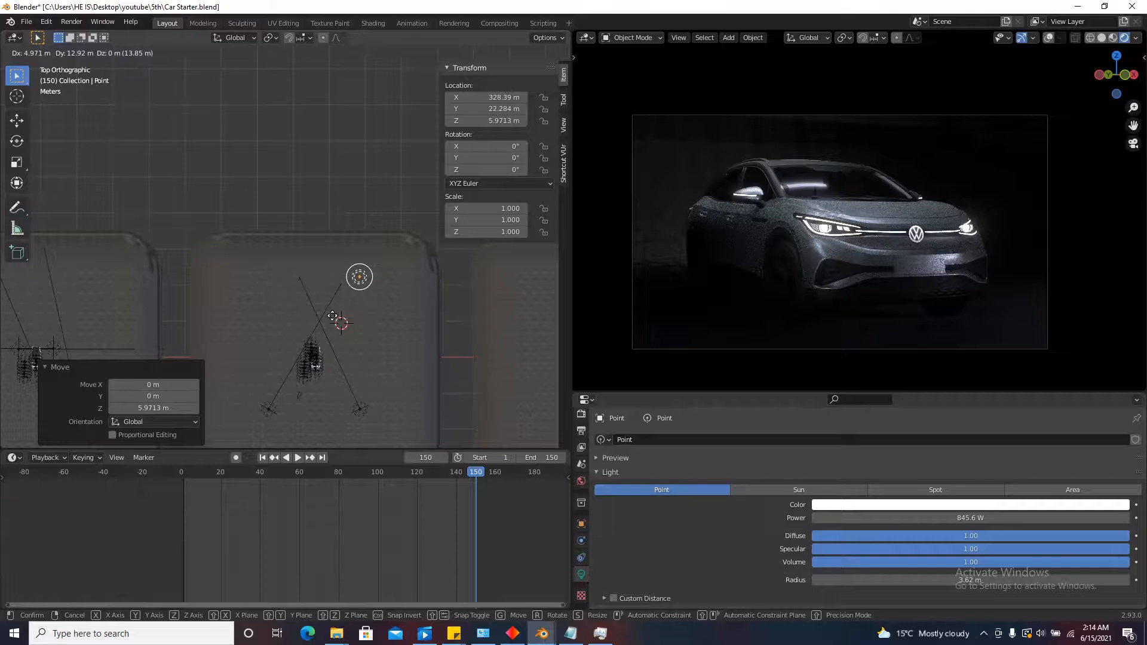
right_click(338, 304)
scroll(336, 332, "up", 4)
middle_click_drag(335, 332, 367, 267)
key("g")
key("z")
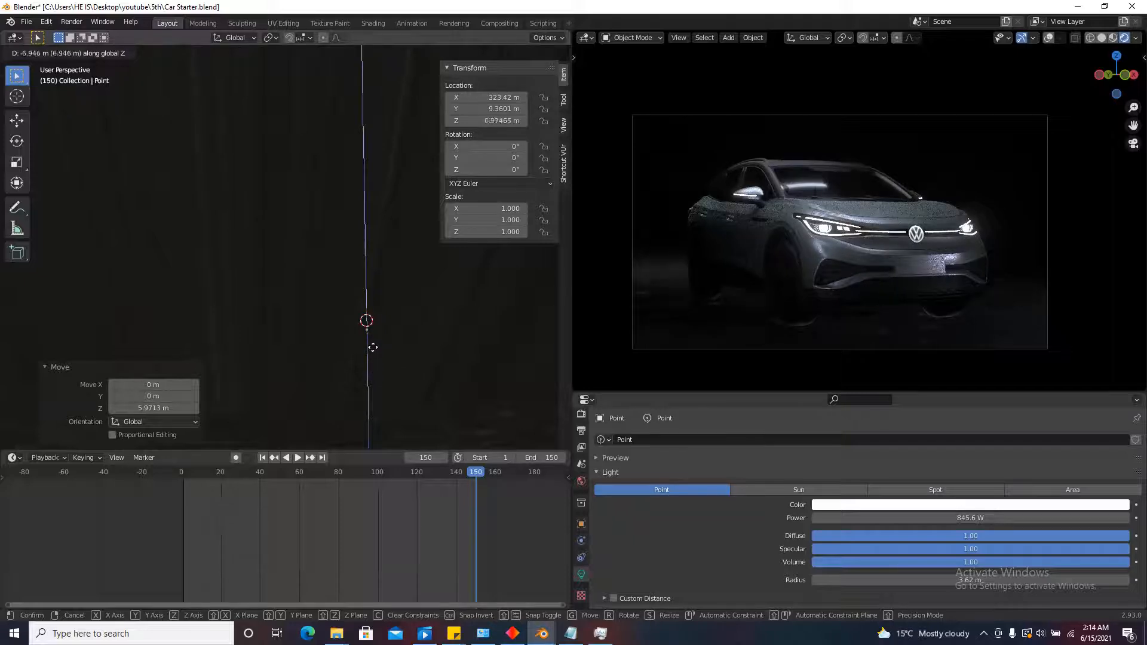
right_click(370, 325)
key("Delete")
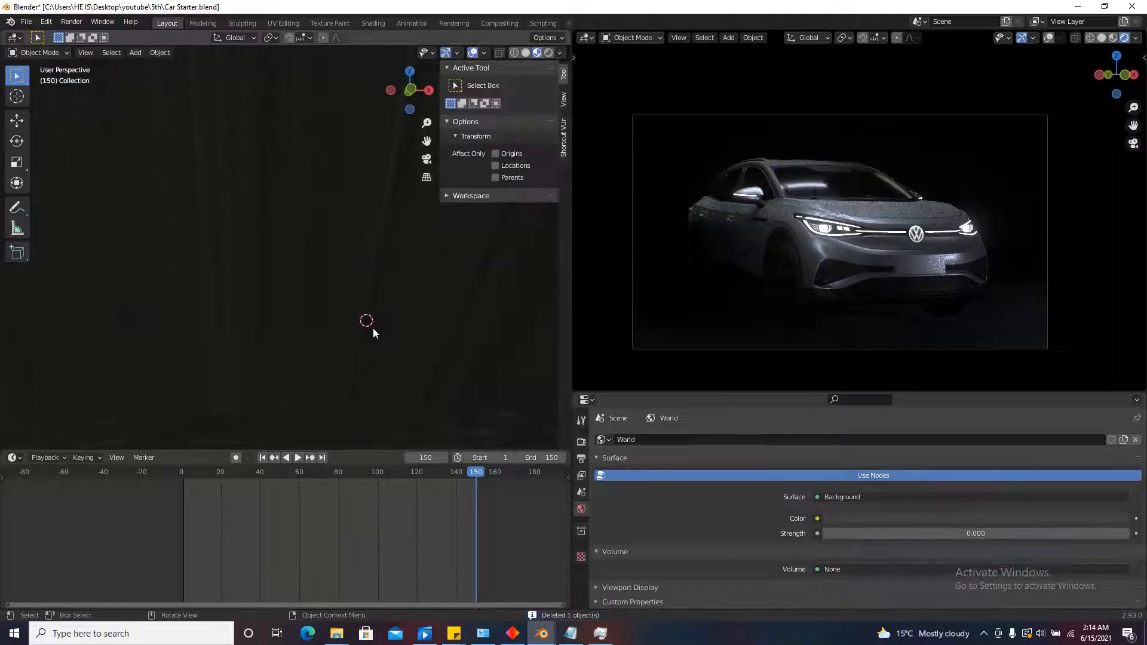
Duplicate the neighbouring studio's left side light and place the copy about 68.76 m along X and -3.15 m along Y.
middle_click_drag(373, 328, 330, 357)
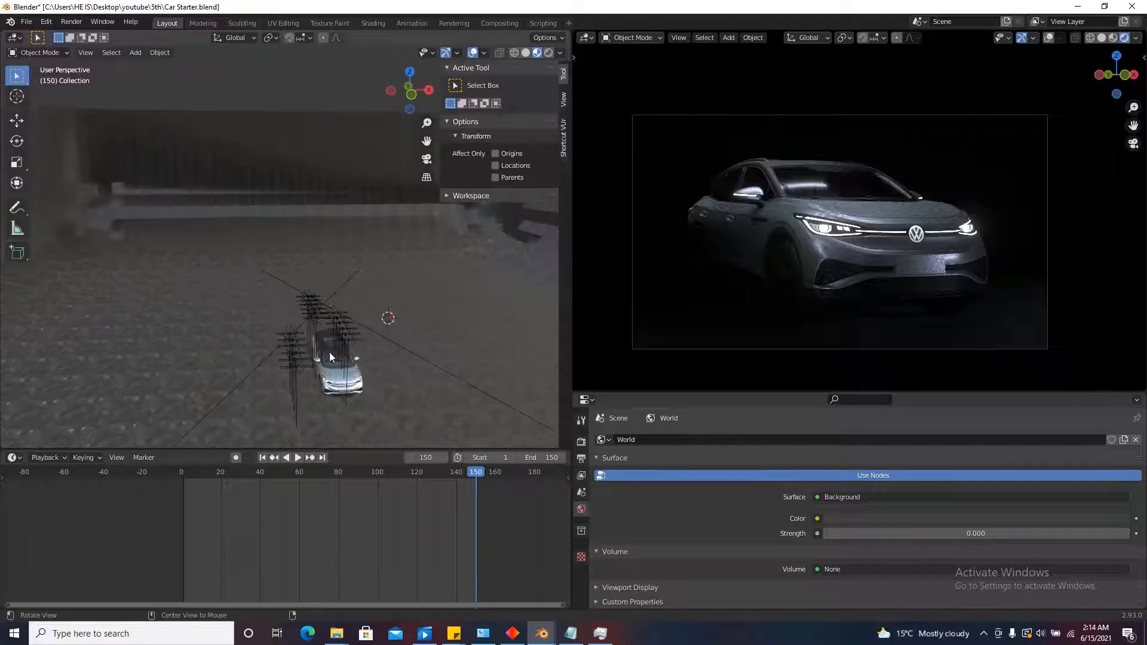
left_click(411, 73)
scroll(314, 251, "down", 6)
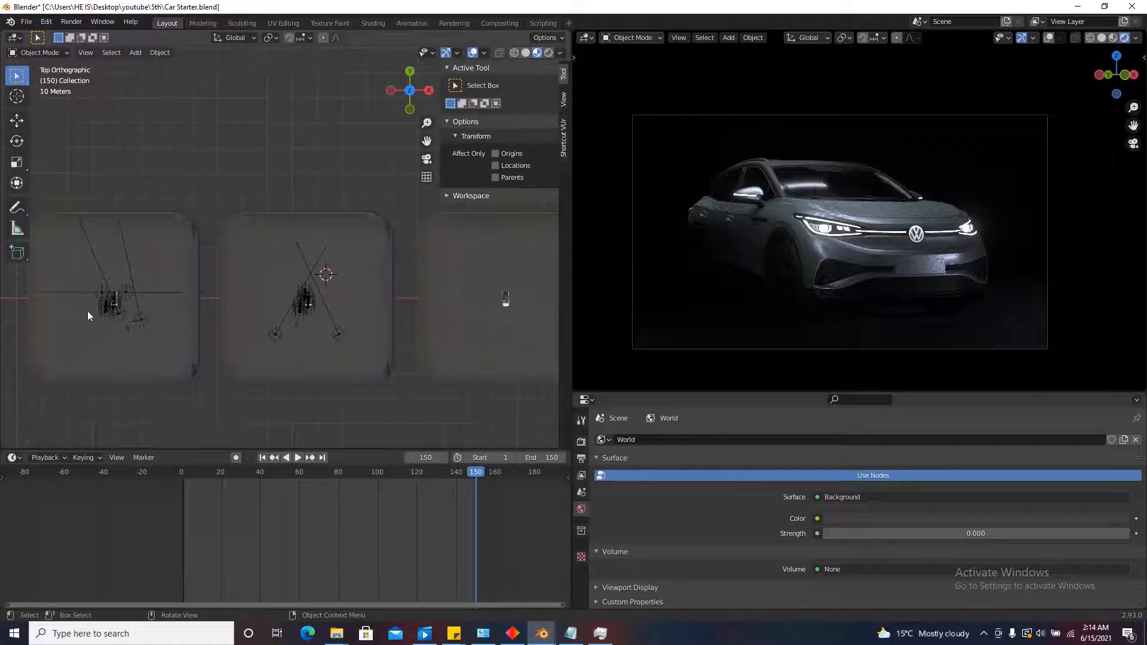
scroll(110, 285, "up", 5)
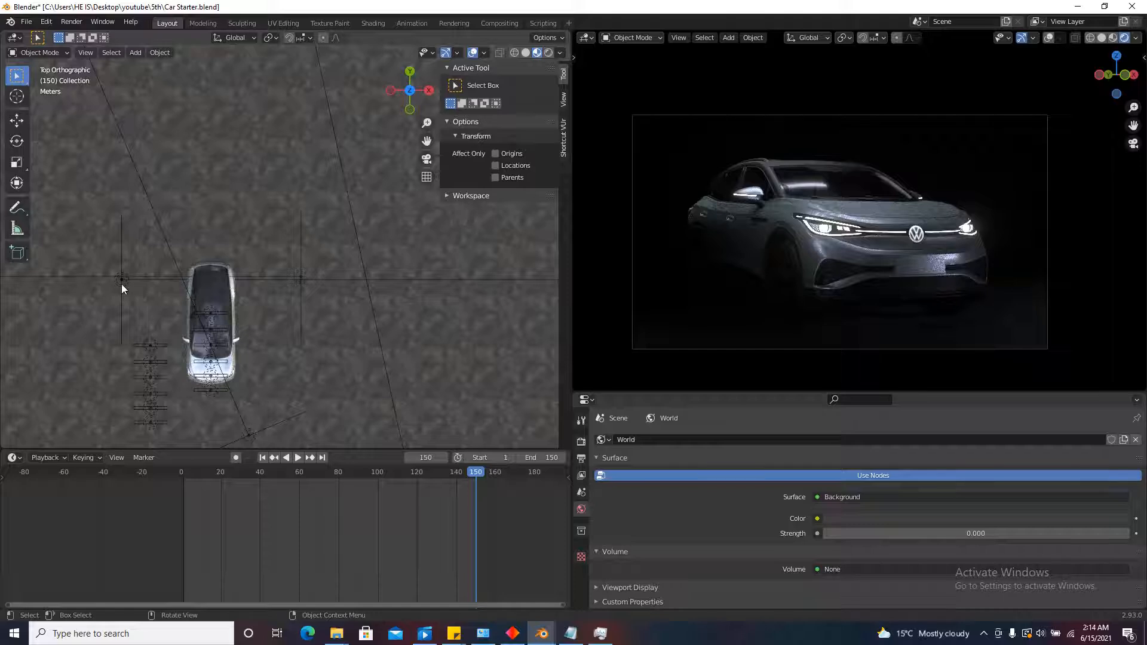
left_click(122, 287)
scroll(82, 297, "down", 5)
key("g")
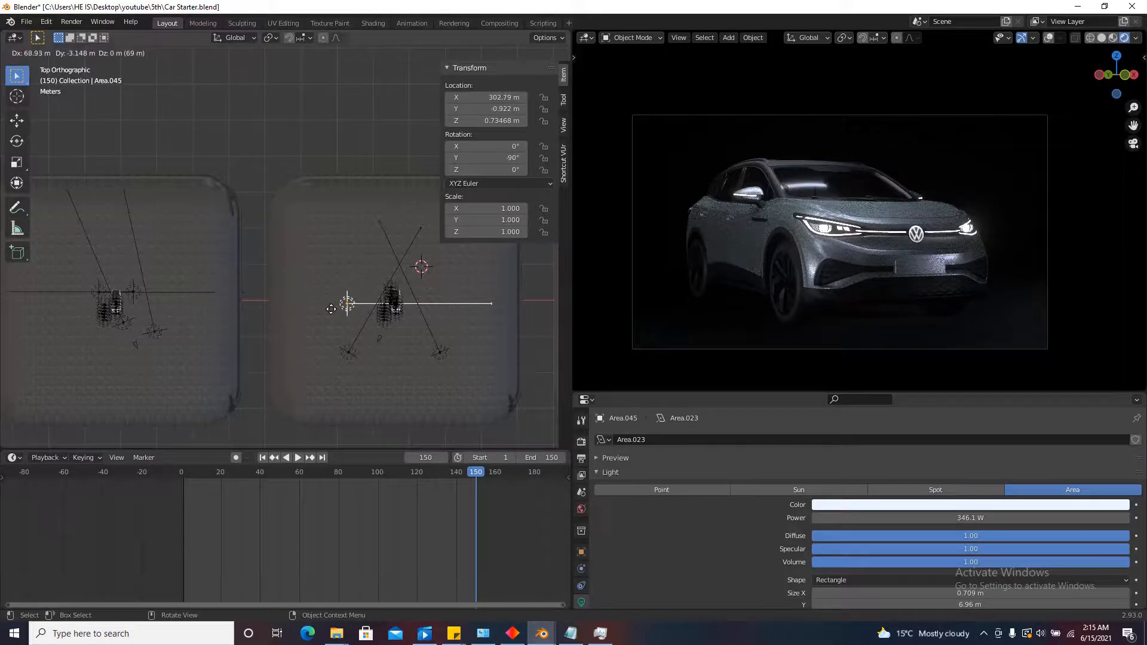
left_click(331, 310)
Duplicate the copied side light and place the new one about 8.12 m along X and 12.59 m along Y.
middle_click_drag(331, 310, 407, 265)
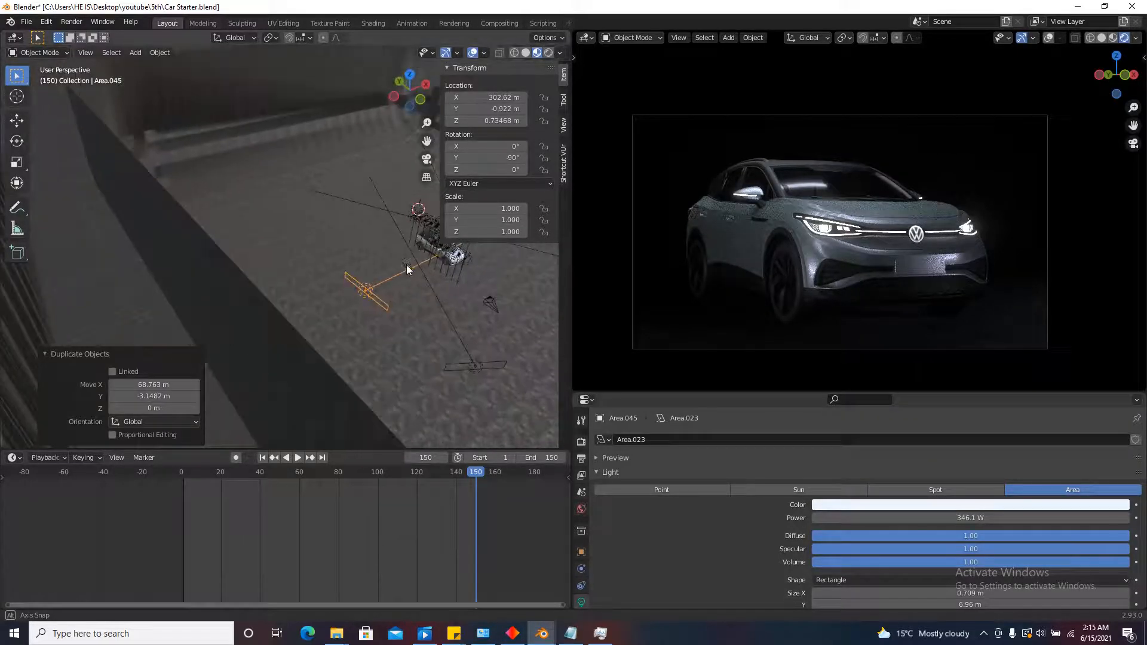
scroll(406, 264, "up", 4)
middle_click_drag(375, 330, 402, 266)
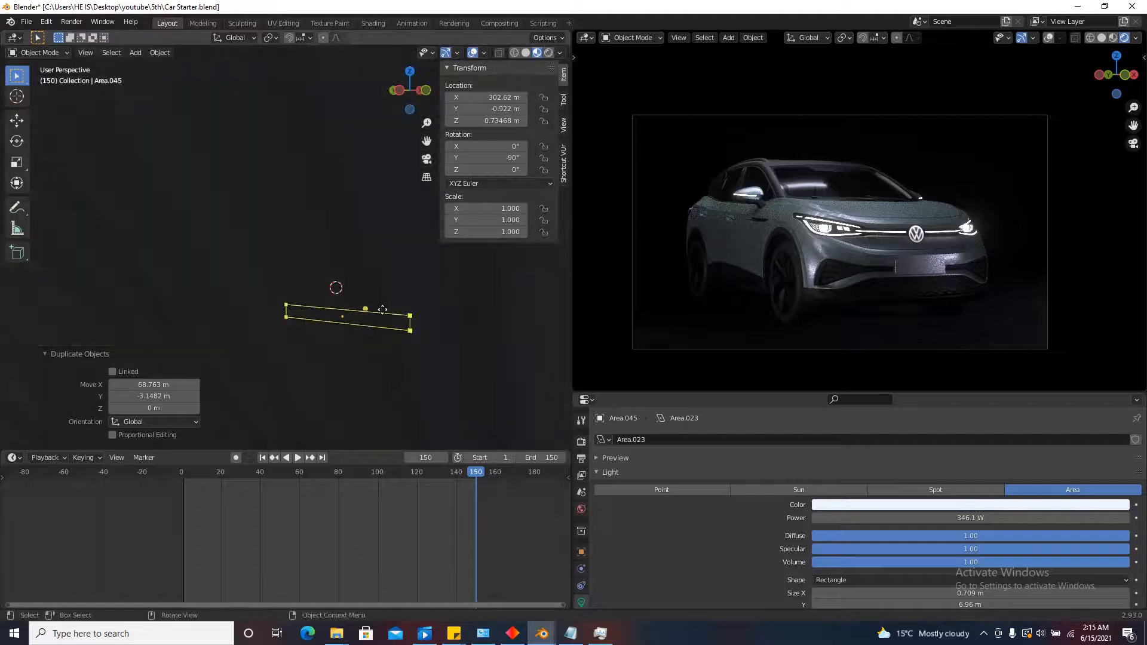
middle_click_drag(382, 309, 375, 276)
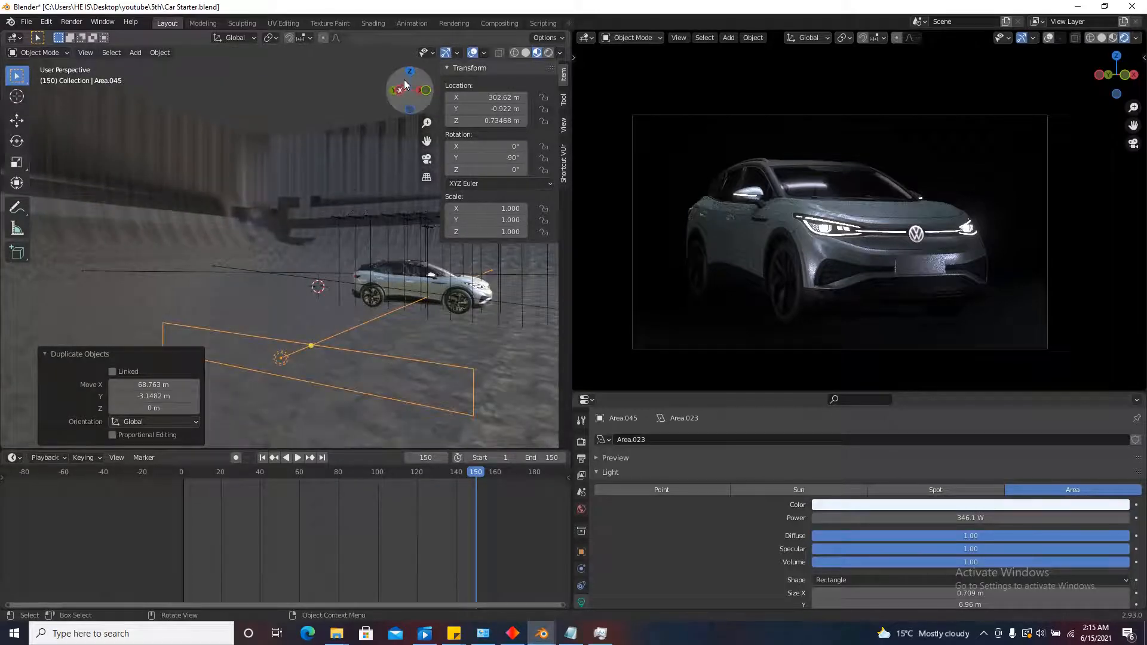
left_click(410, 72)
scroll(318, 355, "down", 5)
key("shift+d")
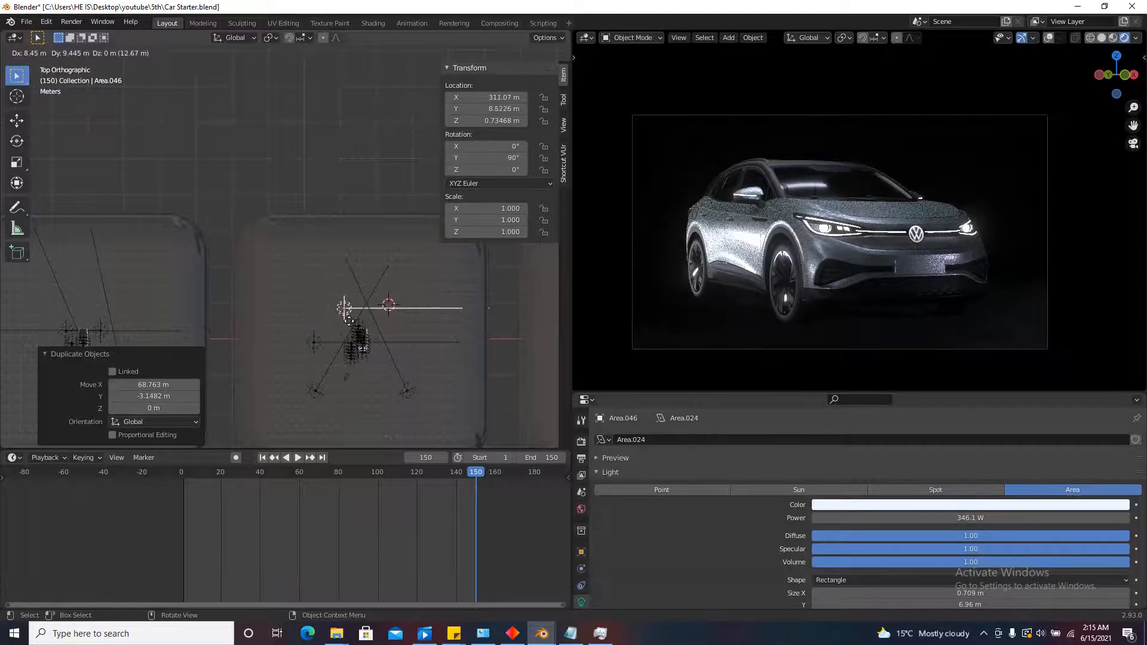
left_click(349, 321)
scroll(351, 321, "up", 1)
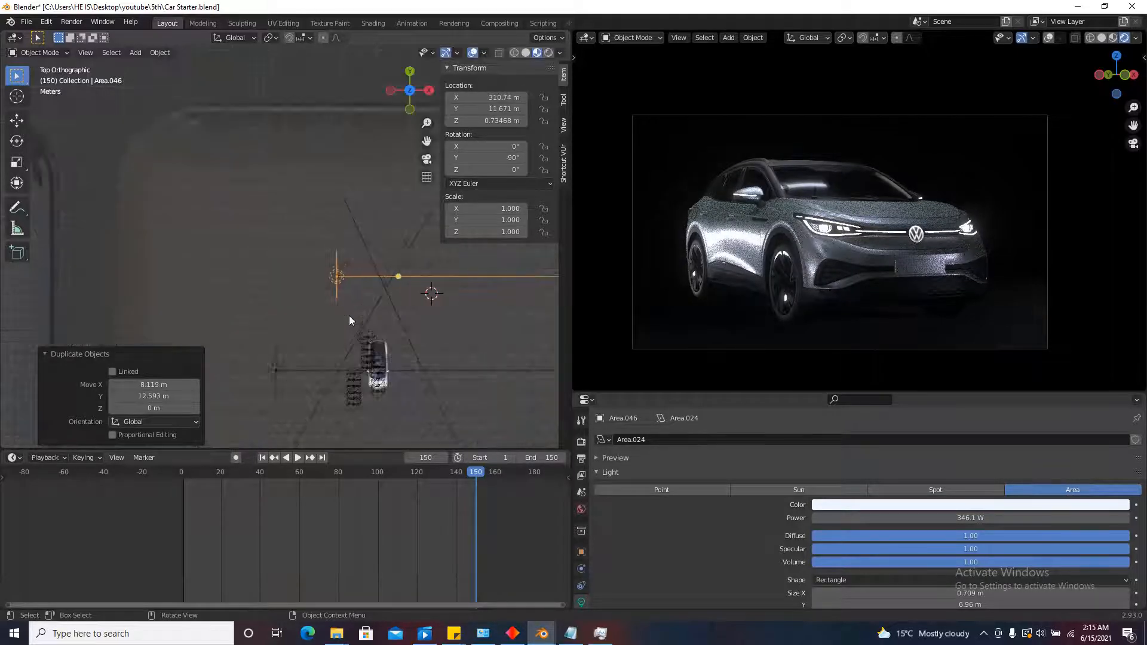
Shrink the new rear side light's rectangle to about 0.307 m by 3.21 m.
middle_click_drag(349, 321, 241, 337)
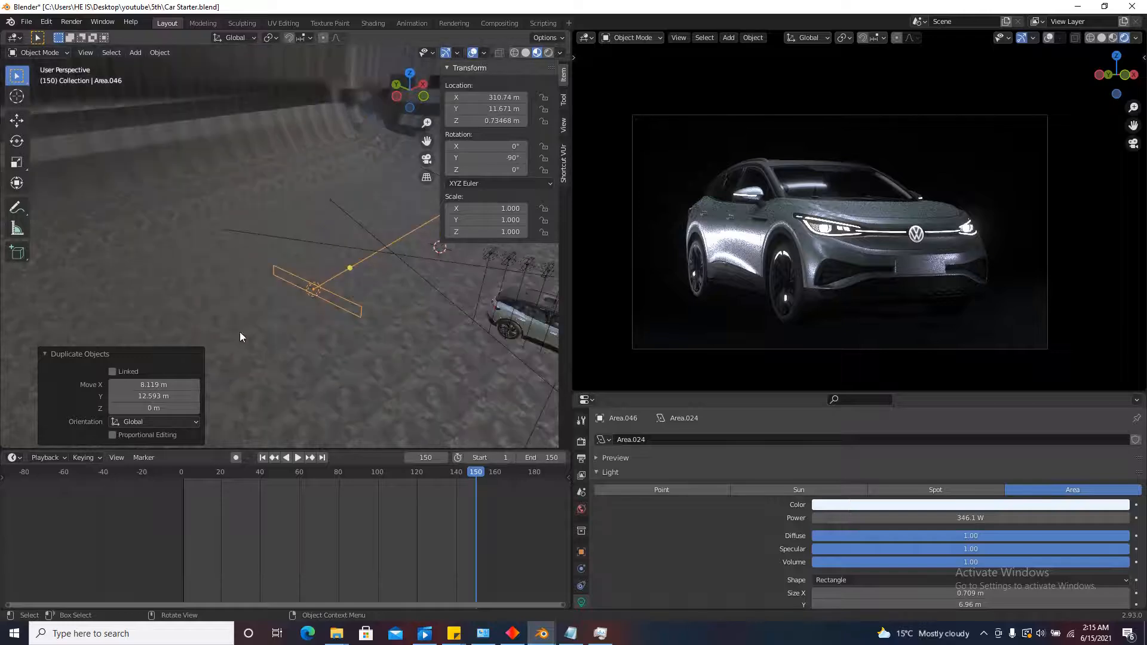
scroll(383, 318, "up", 2)
middle_click_drag(399, 317, 448, 281)
scroll(287, 307, "up", 1)
left_click_drag(305, 311, 242, 325)
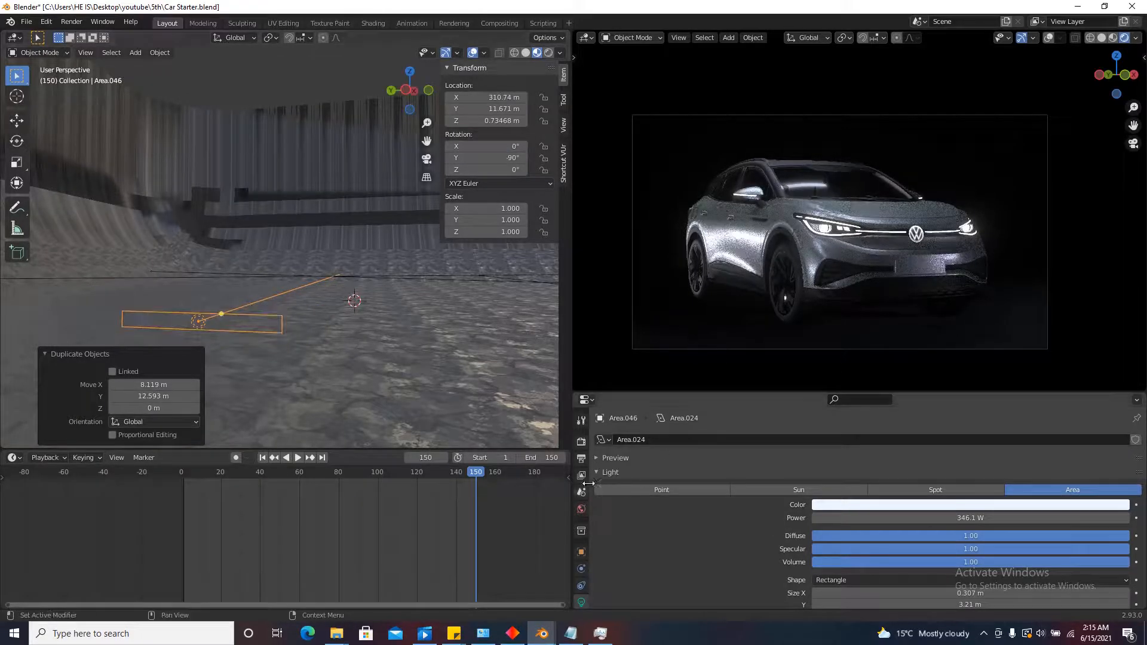
Set the rear side light's power to 100 W.
left_click(582, 508)
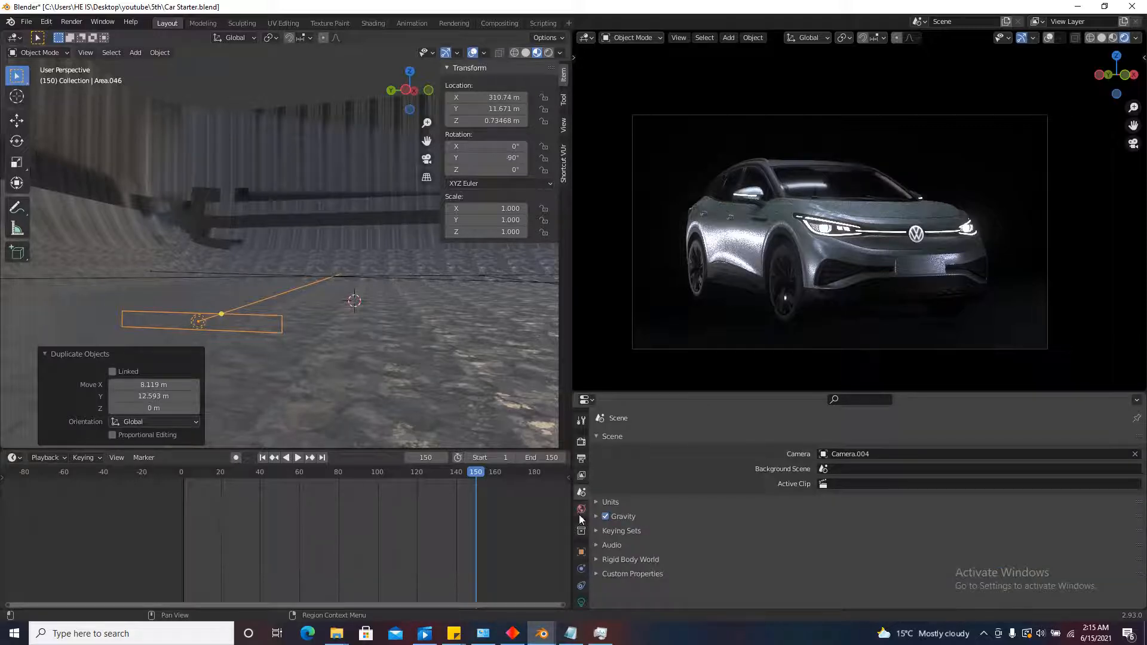
left_click(581, 602)
left_click(1018, 519)
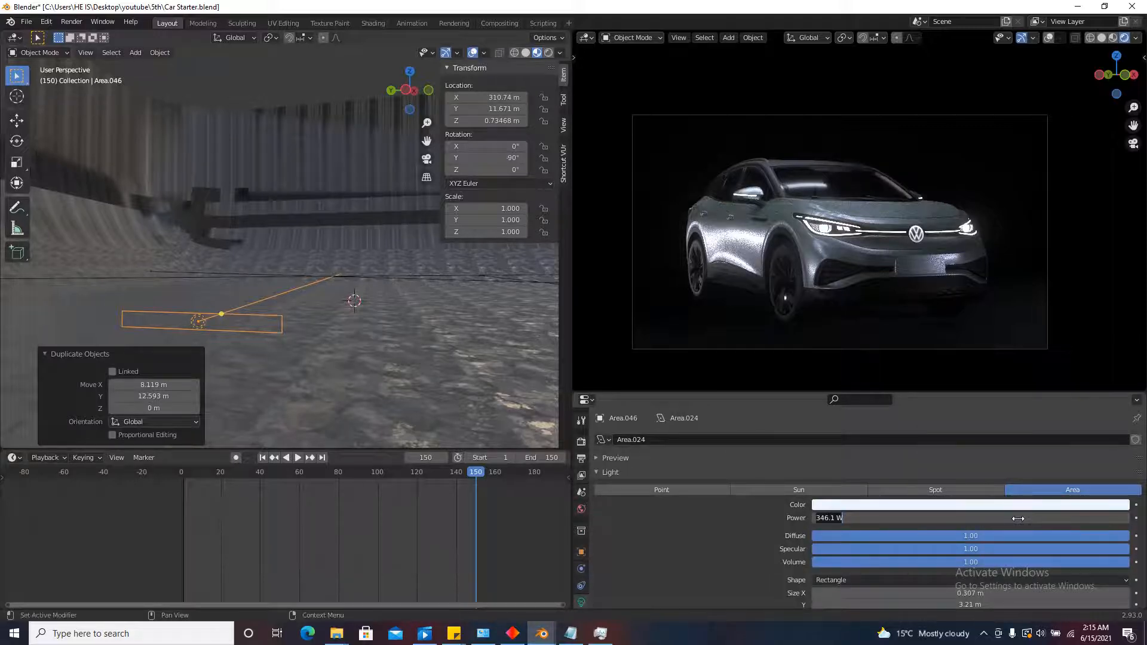
key("Return")
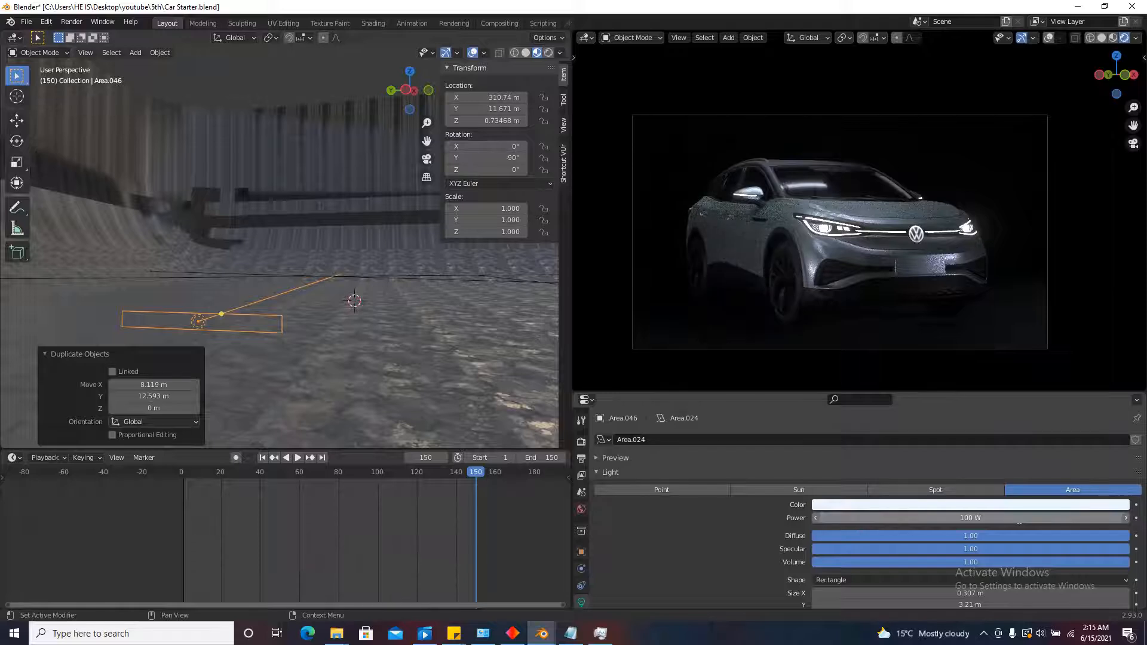
Move the rear side light about 1.29 m along X and -4.53 m along Y in the top view.
left_click(411, 71)
scroll(286, 293, "down", 3)
key("g")
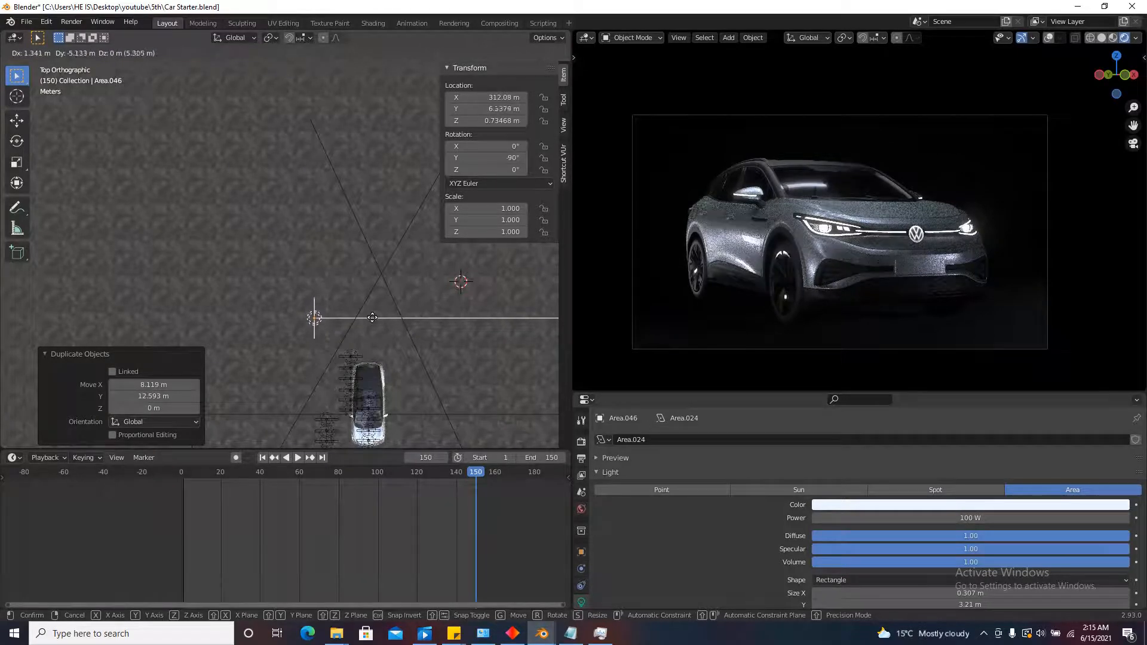
left_click(371, 310)
scroll(744, 250, "up", 5)
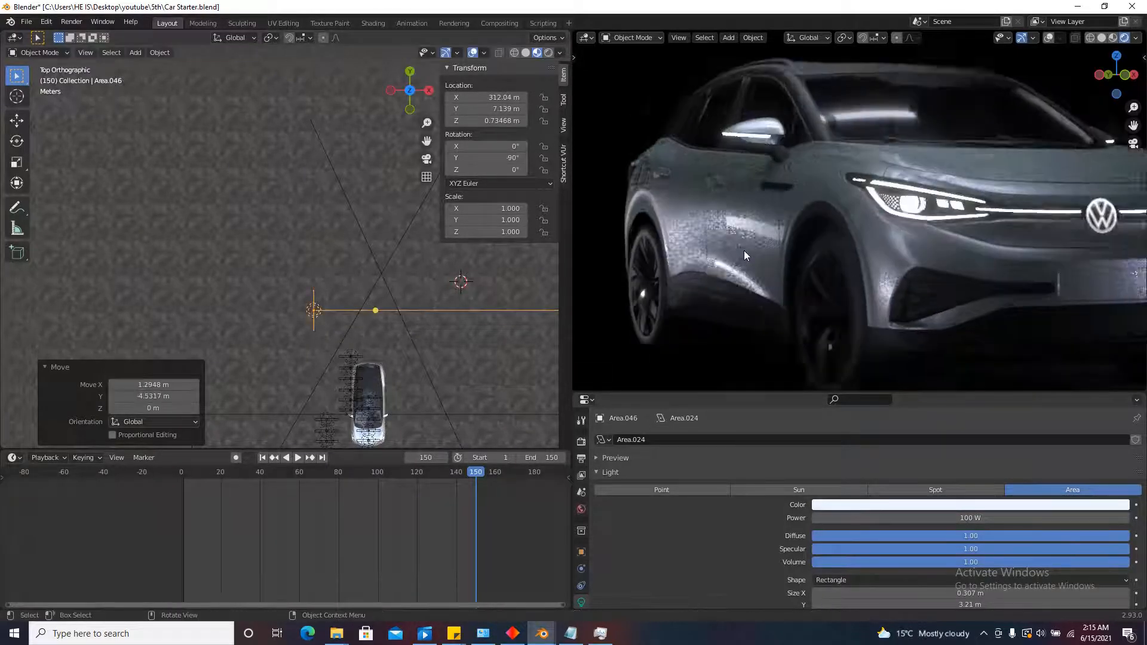
Shift the rear side light about 1.85 m along Y, away from the car.
scroll(449, 268, "down", 2)
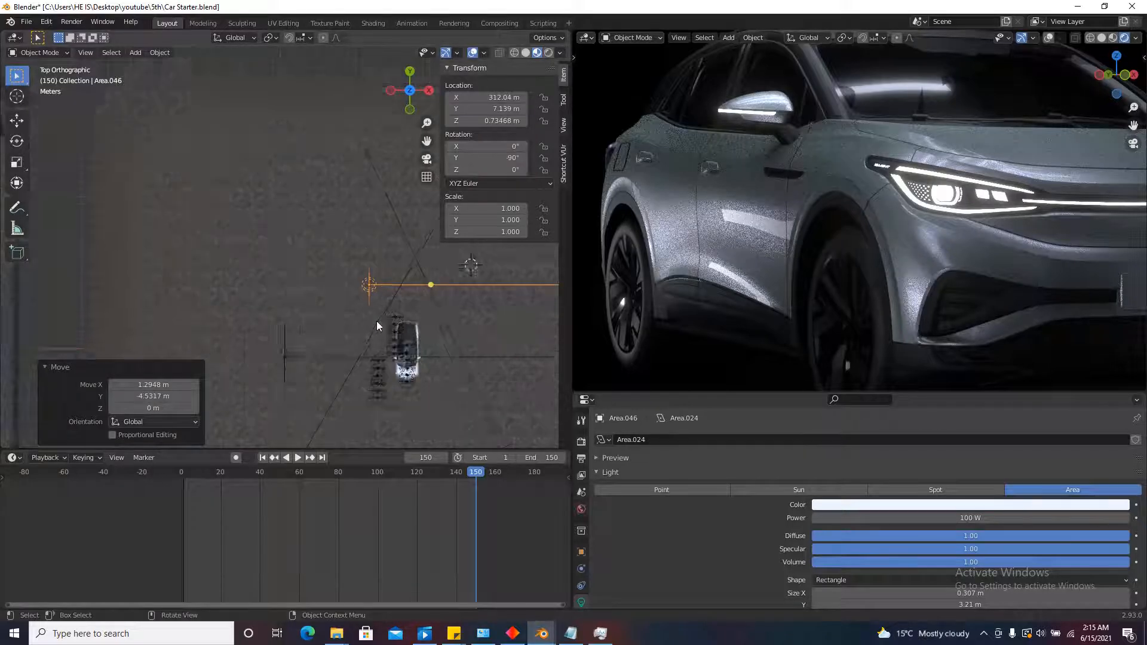
scroll(382, 310, "up", 2)
key("g")
key("y")
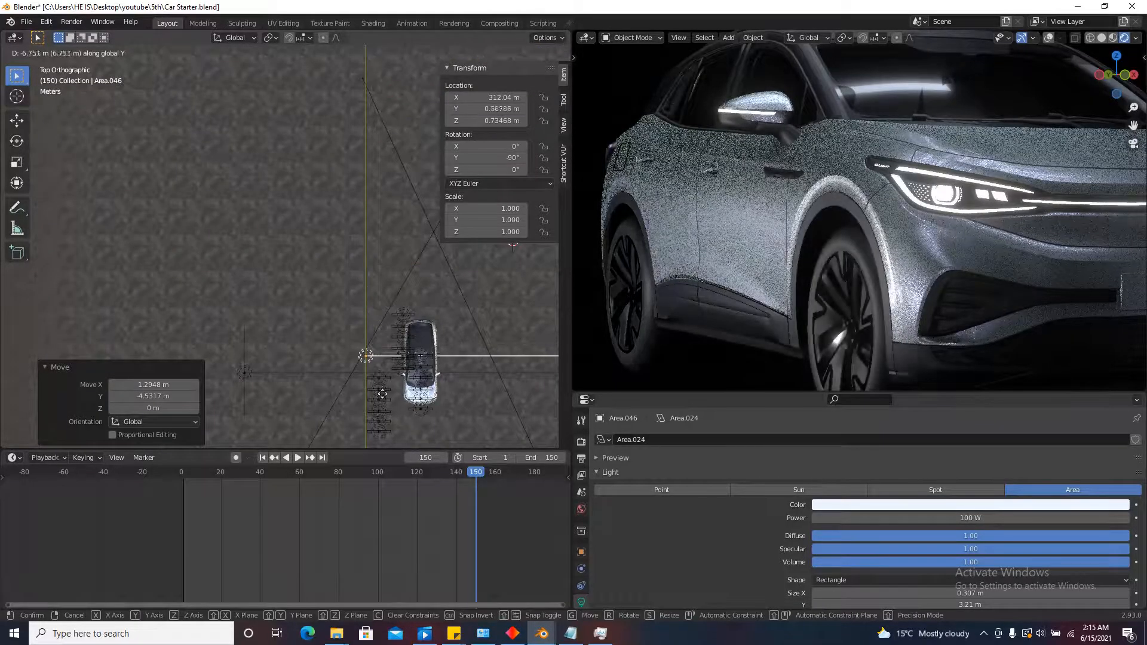
left_click(368, 282)
Stretch the rear side light's rectangle to about 0.311 m by 7.82 m.
middle_click_drag(366, 284, 325, 263)
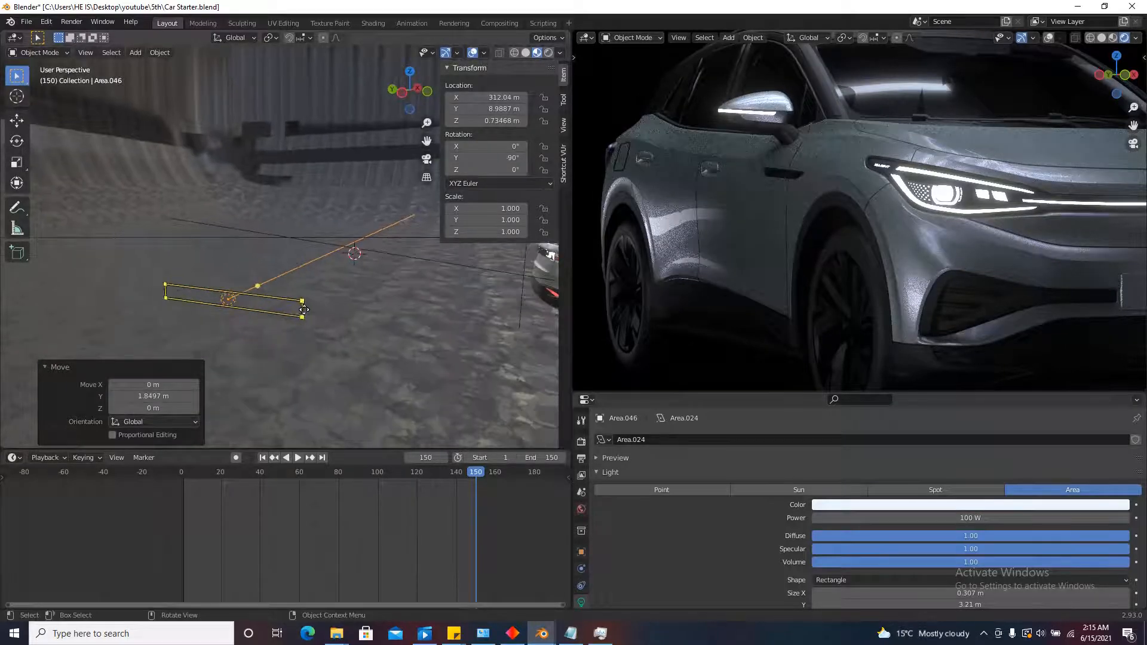
left_click_drag(304, 309, 614, 349)
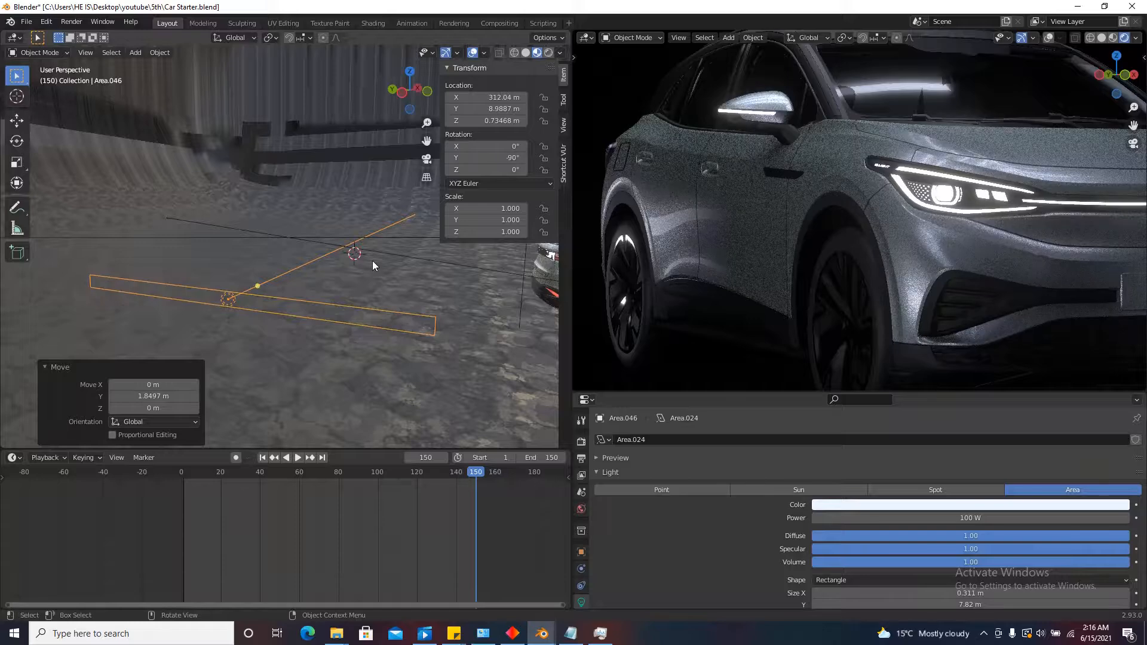
Move the lengthened rear side light about -2.14 m along Y, closer to the car.
scroll(371, 260, "down", 6)
scroll(773, 263, "down", 5)
scroll(479, 289, "up", 3)
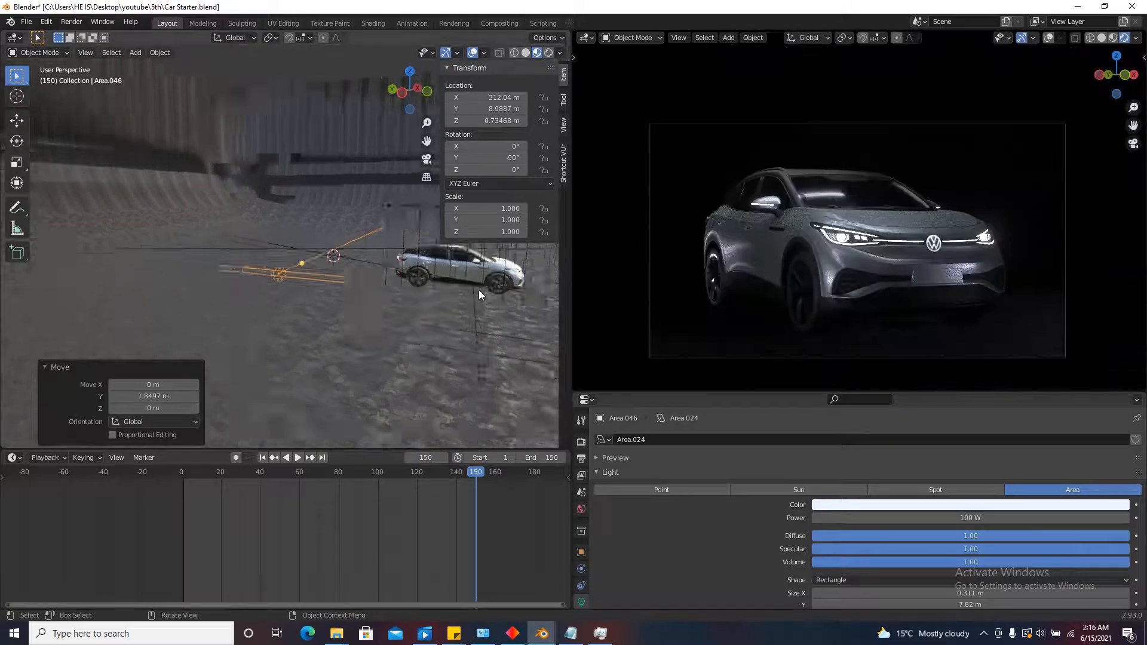
key("g")
key("y")
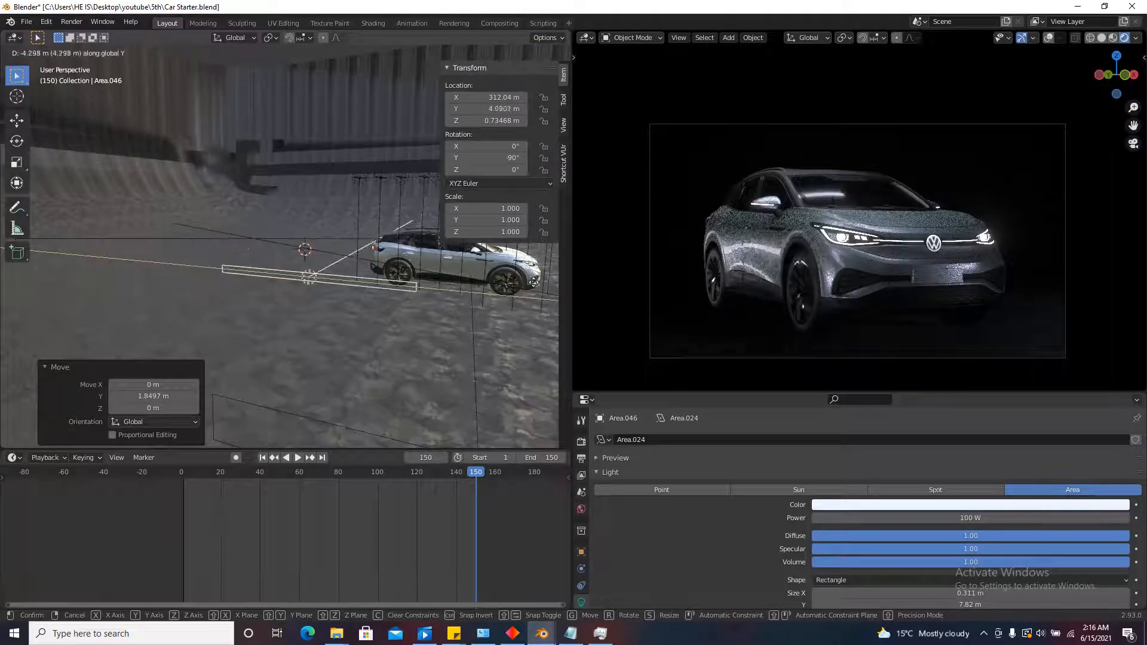
left_click(477, 292)
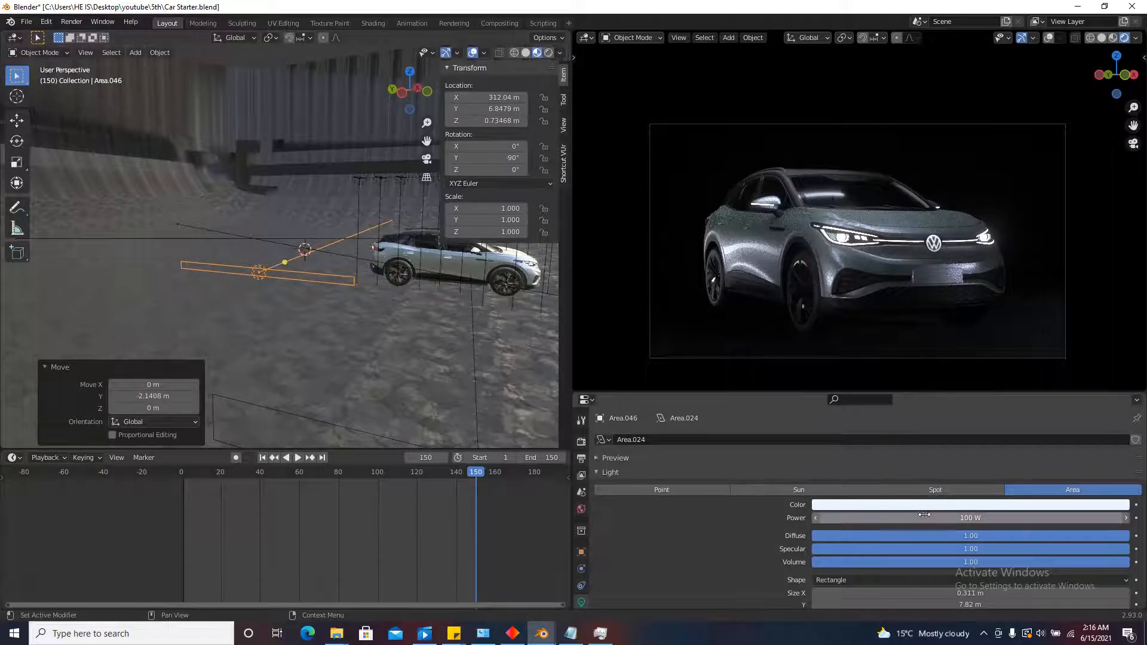
Try a lower power and a lower height for the rear side light.
left_click_drag(925, 516, 681, 511)
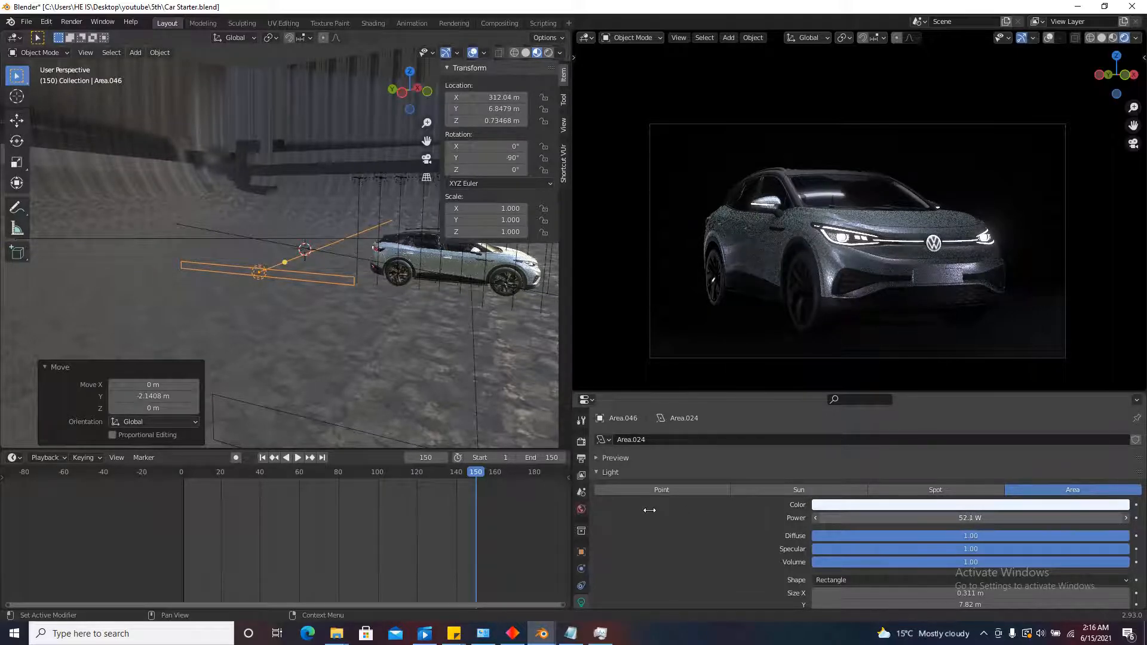
key("Escape")
key("g")
key("z")
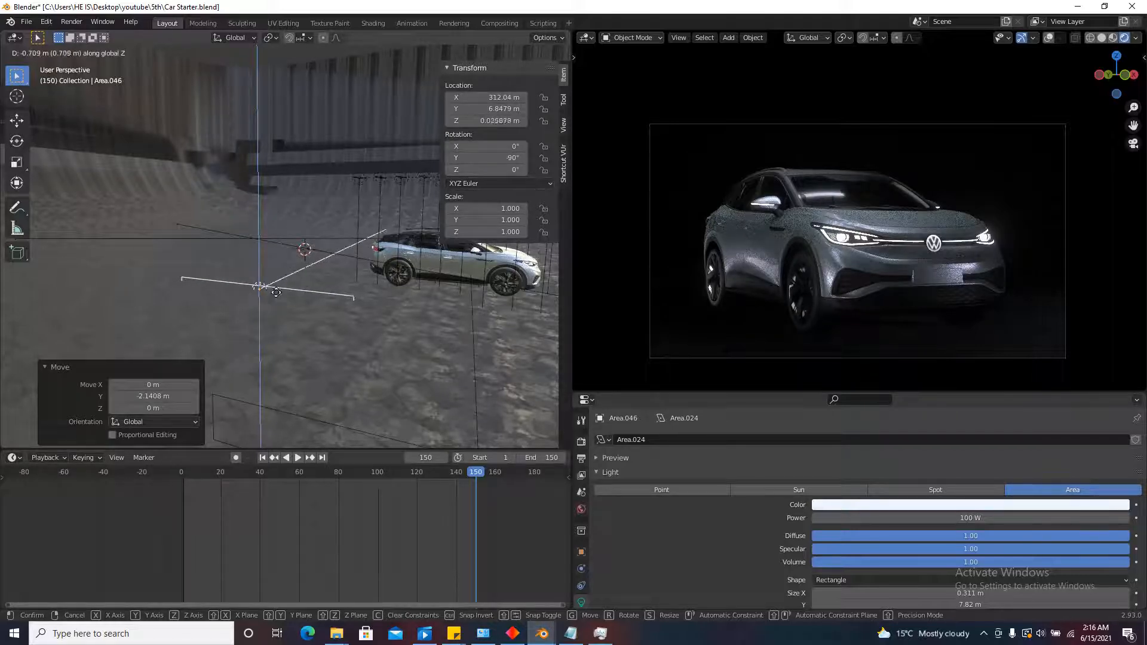
left_click(276, 281)
Try a taller rectangle of about 2.81 m by 8.06 m with about 681.3 W for the rear side light, and undo both.
left_click_drag(354, 277, 359, 244)
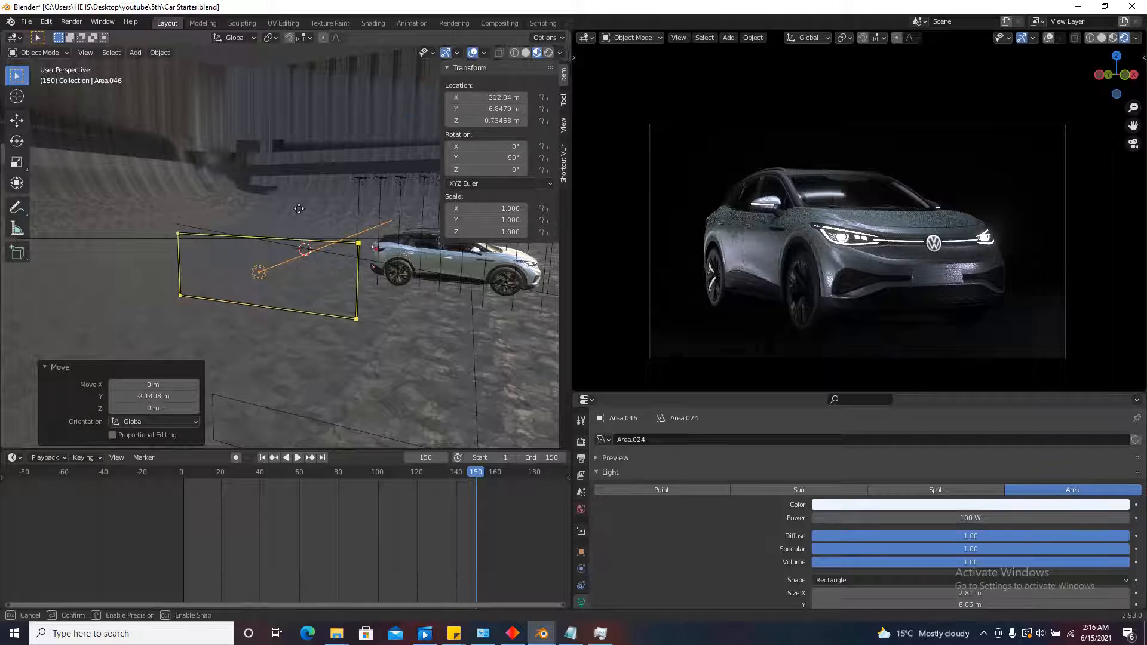
left_click_drag(916, 521, 58, 323)
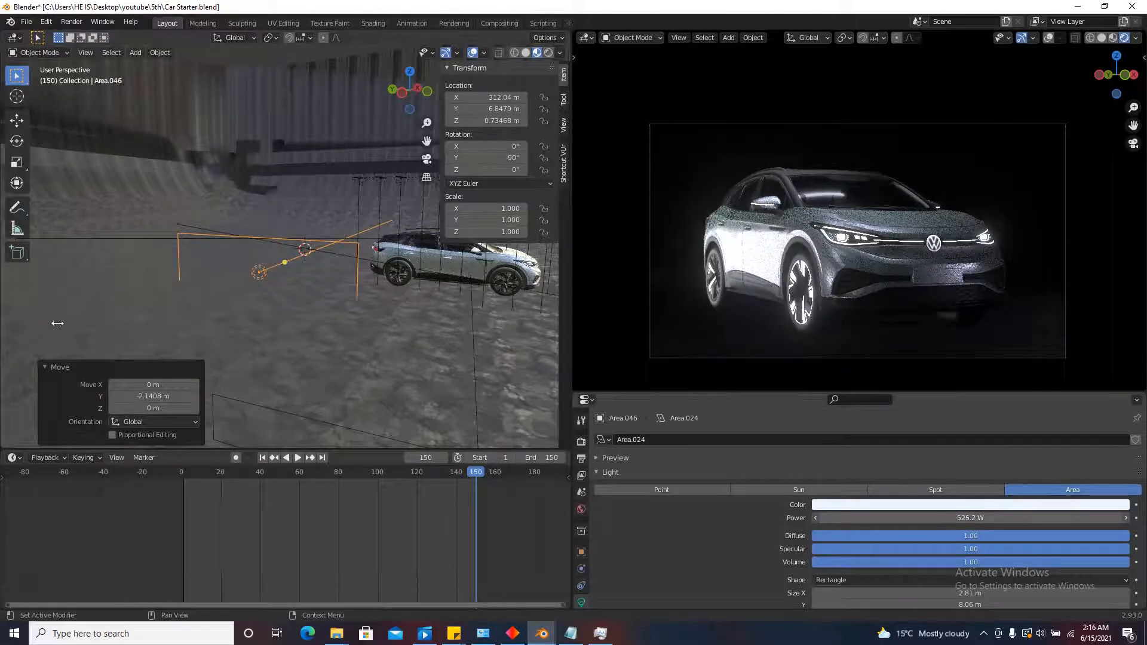
left_click_drag(985, 334, 373, 417)
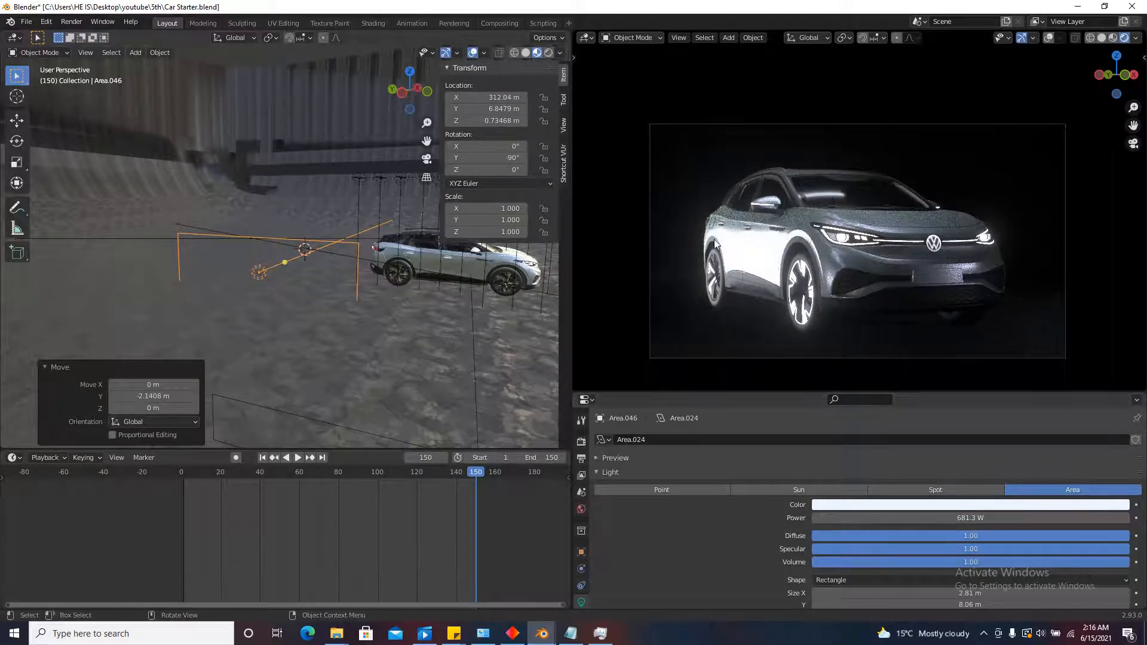
key("ctrl+z")
key("ctrl+z")
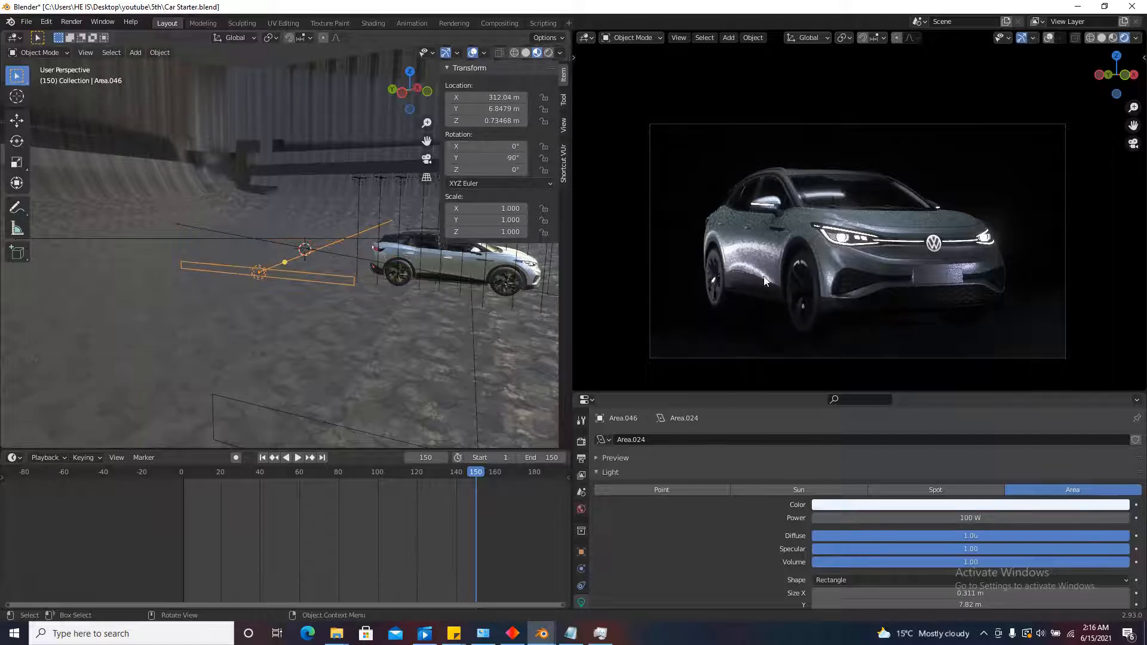
Raise the rear side light about 1.44 m along Z.
scroll(346, 242, "up", 2)
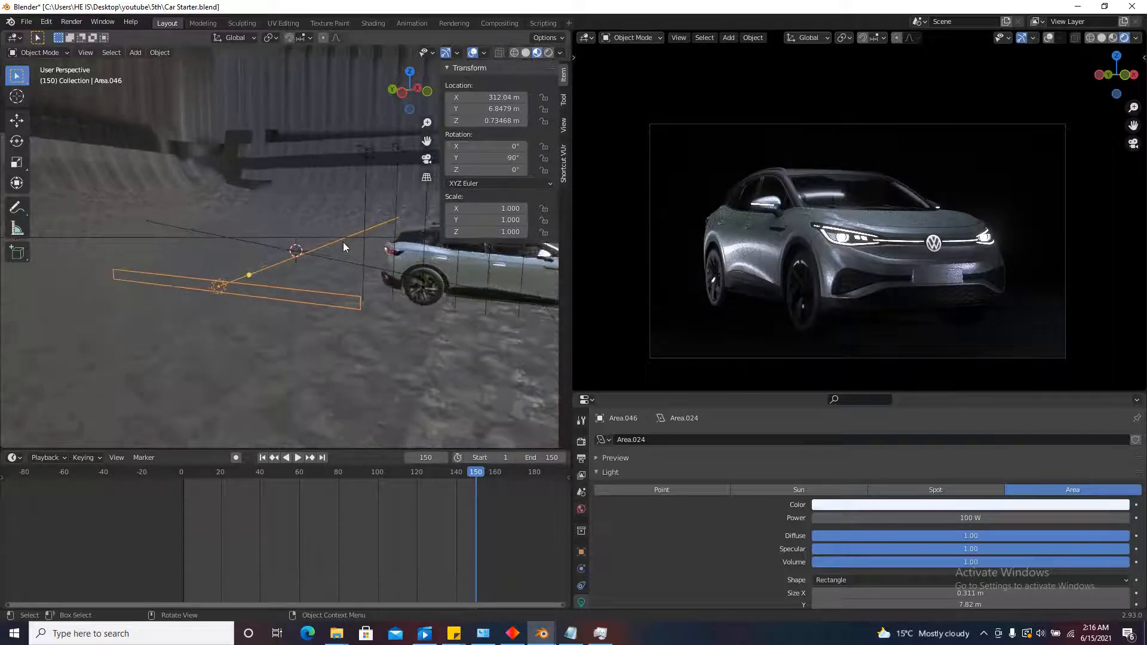
key("g")
key("z")
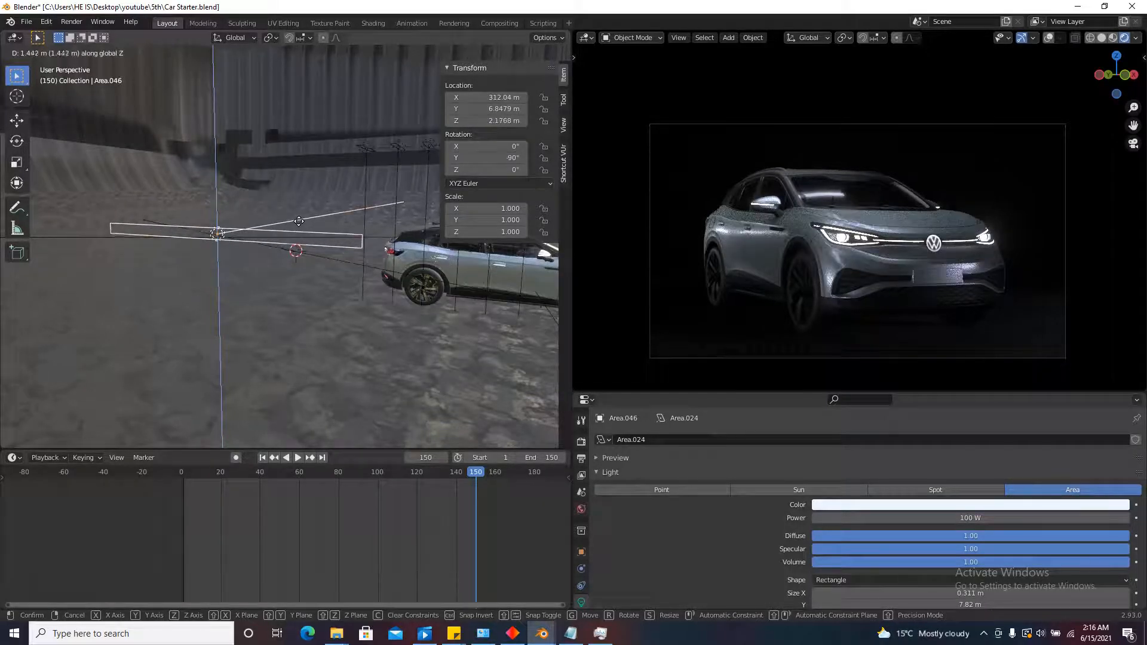
left_click(298, 221)
Try to rotate the rear side light toward the car in the top view.
middle_click_drag(299, 221, 435, 104)
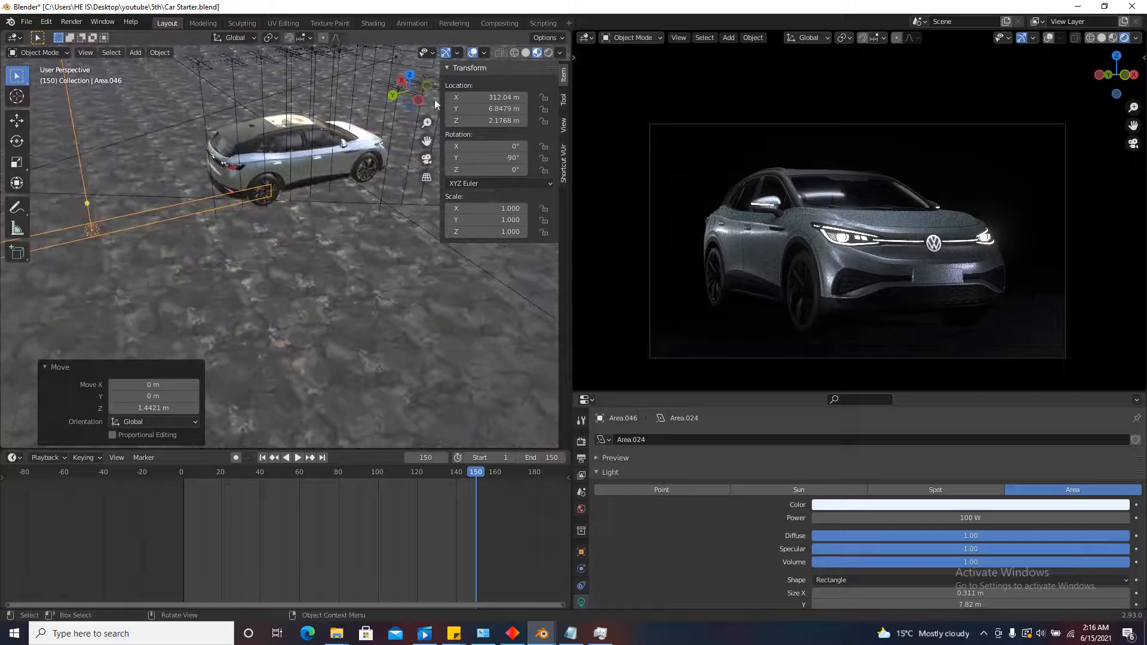
left_click(412, 76)
scroll(365, 223, "up", 4)
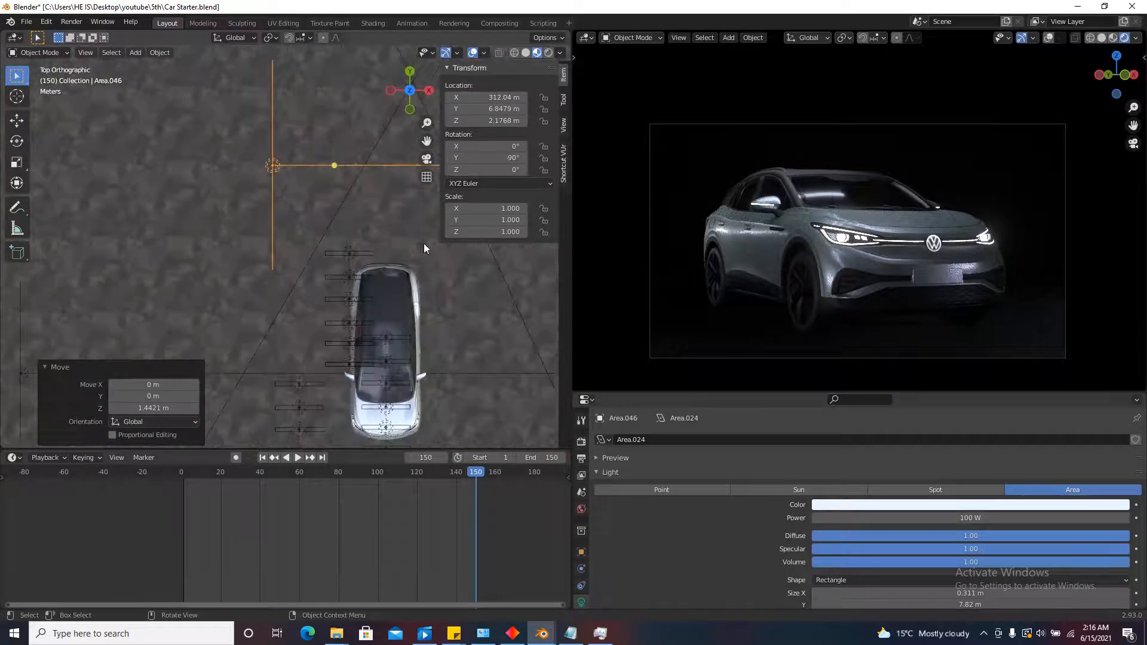
key("r")
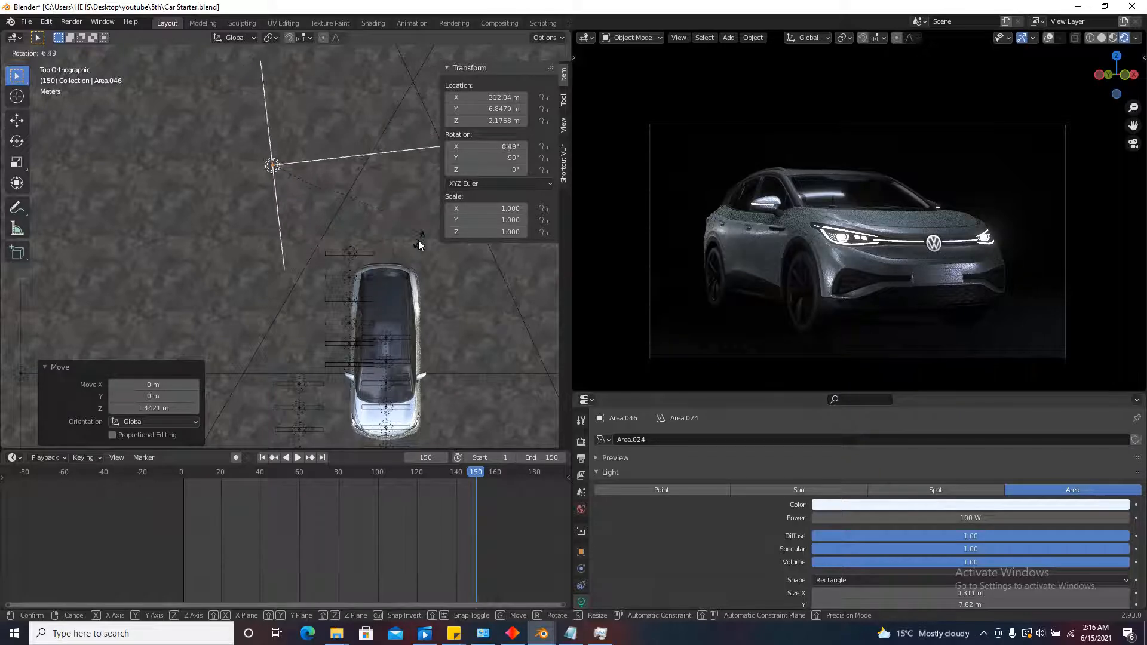
key("Escape")
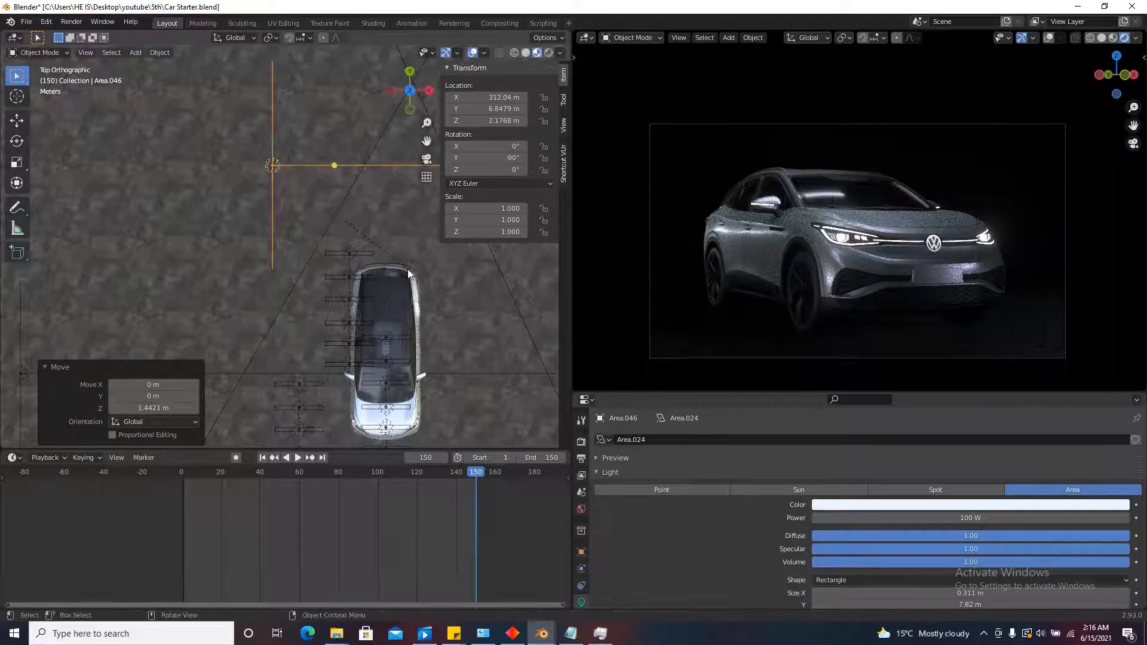
Move the rear side light along Y to about 8.83 m, and save the file.
key("g")
key("y")
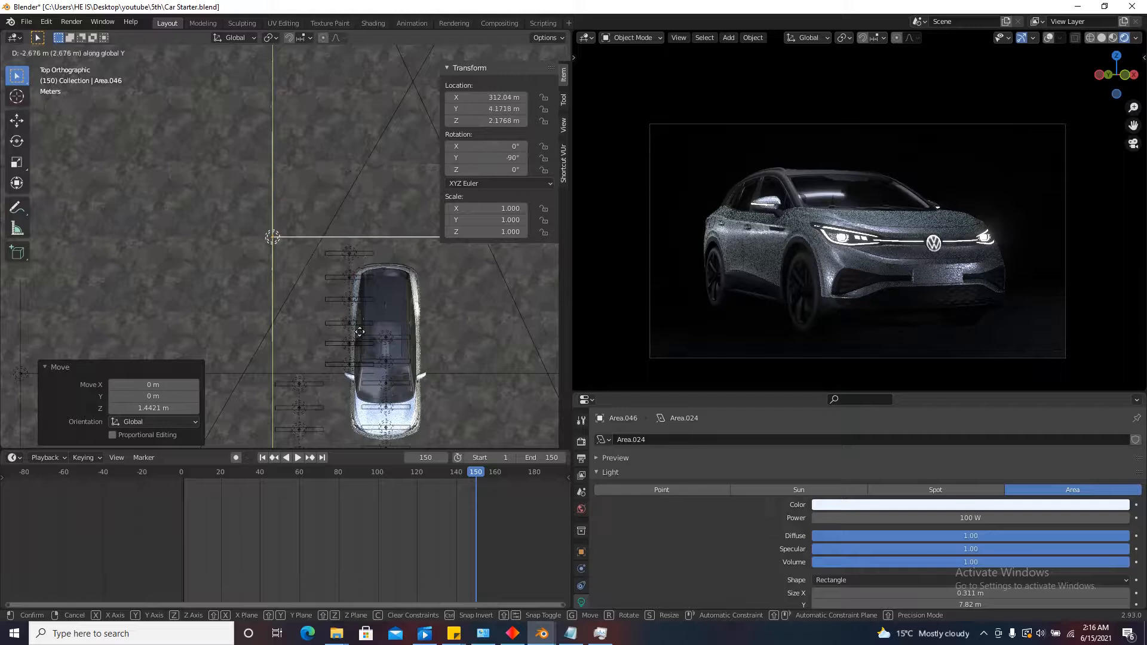
left_click(360, 206)
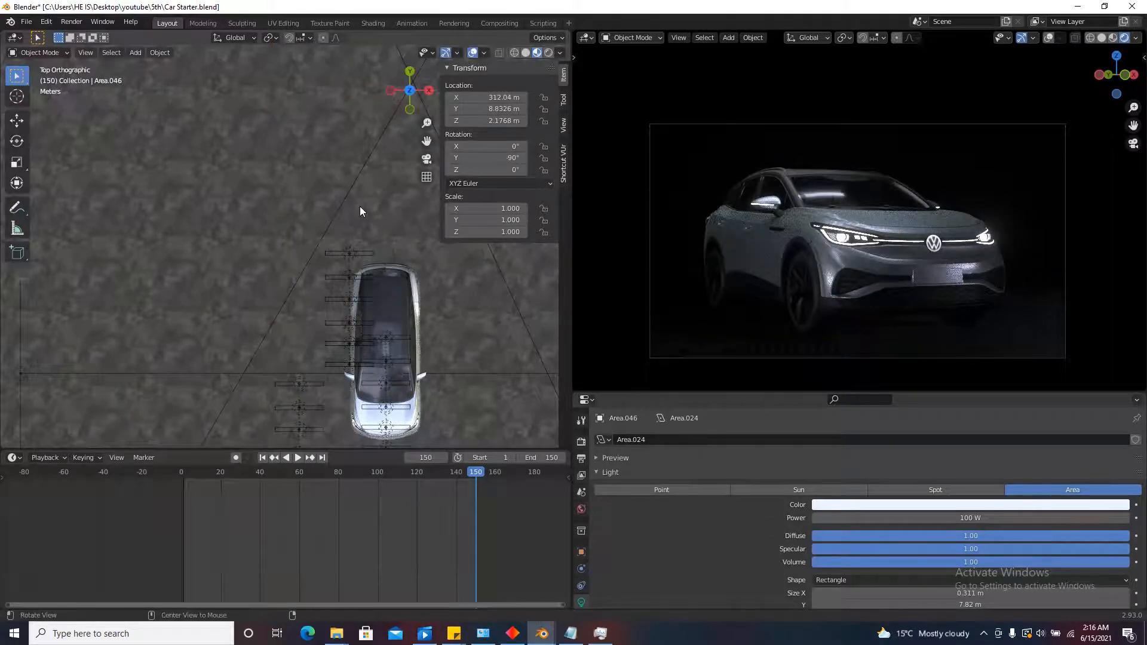
scroll(311, 182, "down", 3)
key("ctrl+s")
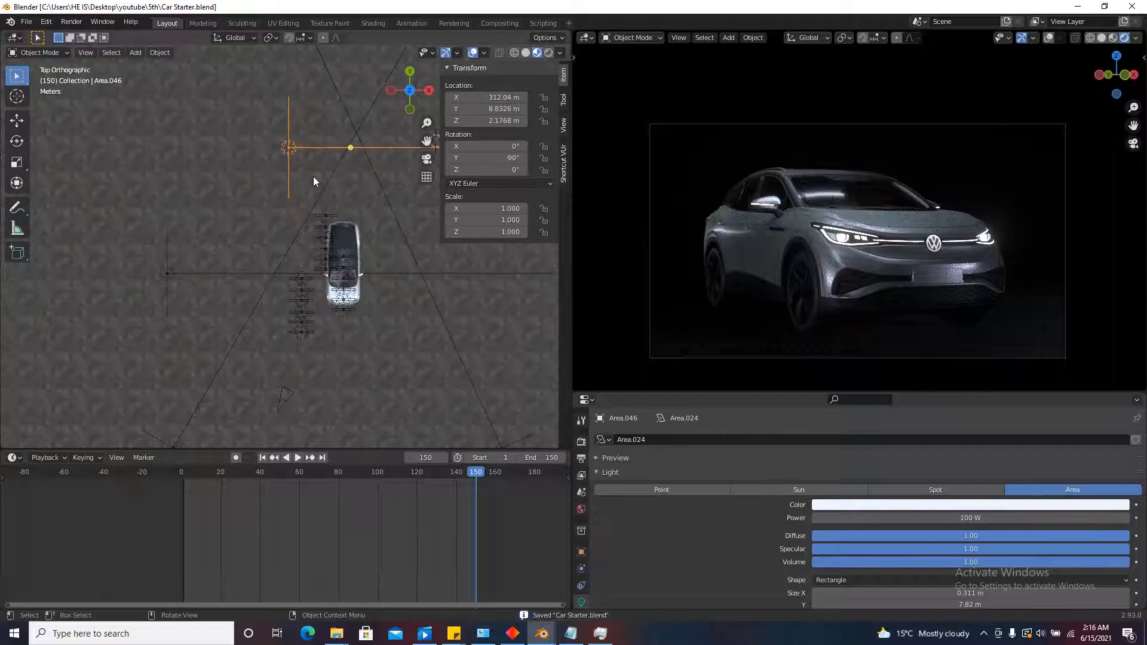
Play the camera animation to check the car's lighting throughout the shot, save the file and stop playback.
scroll(313, 178, "down", 1)
scroll(830, 237, "down", 2)
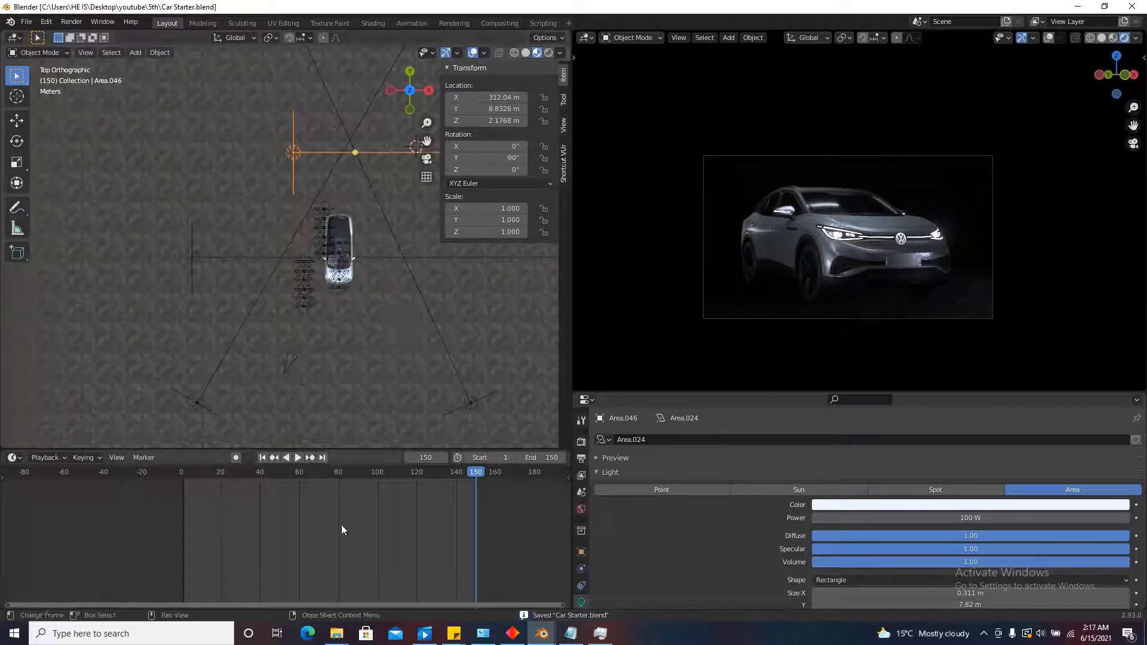
key("space")
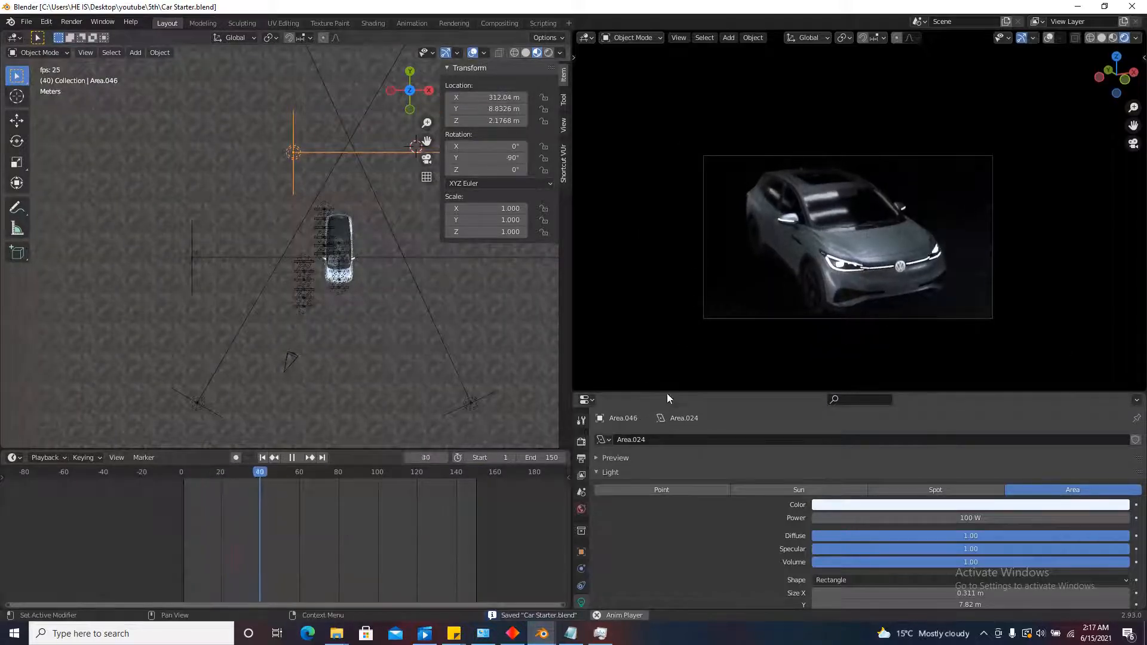
scroll(778, 278, "up", 4)
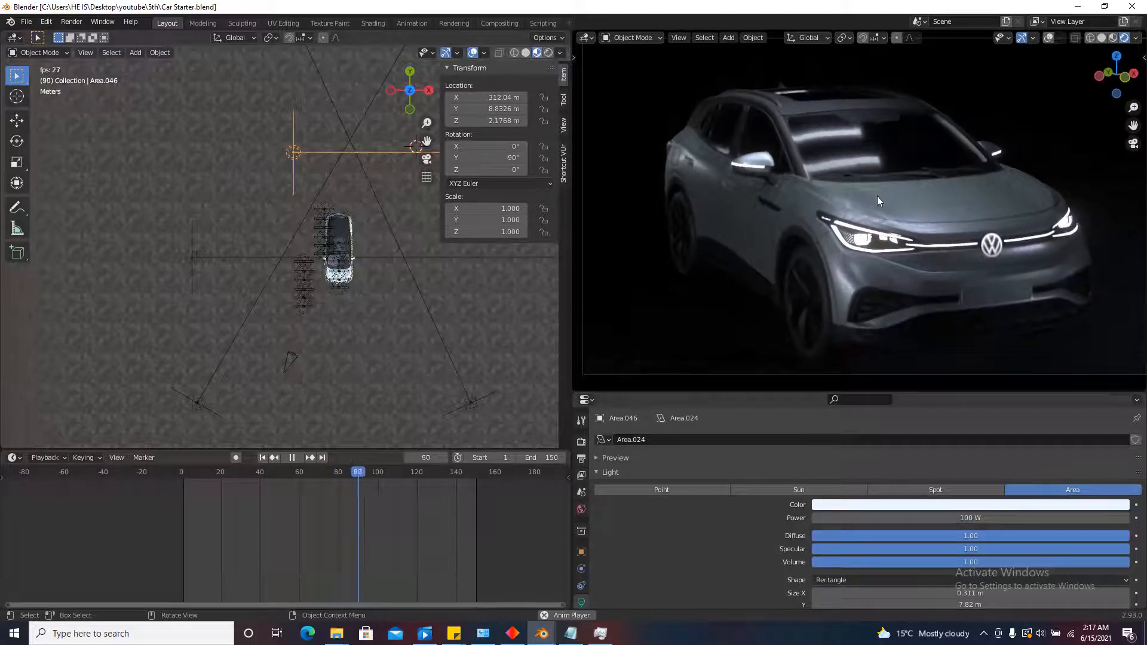
scroll(877, 196, "down", 2)
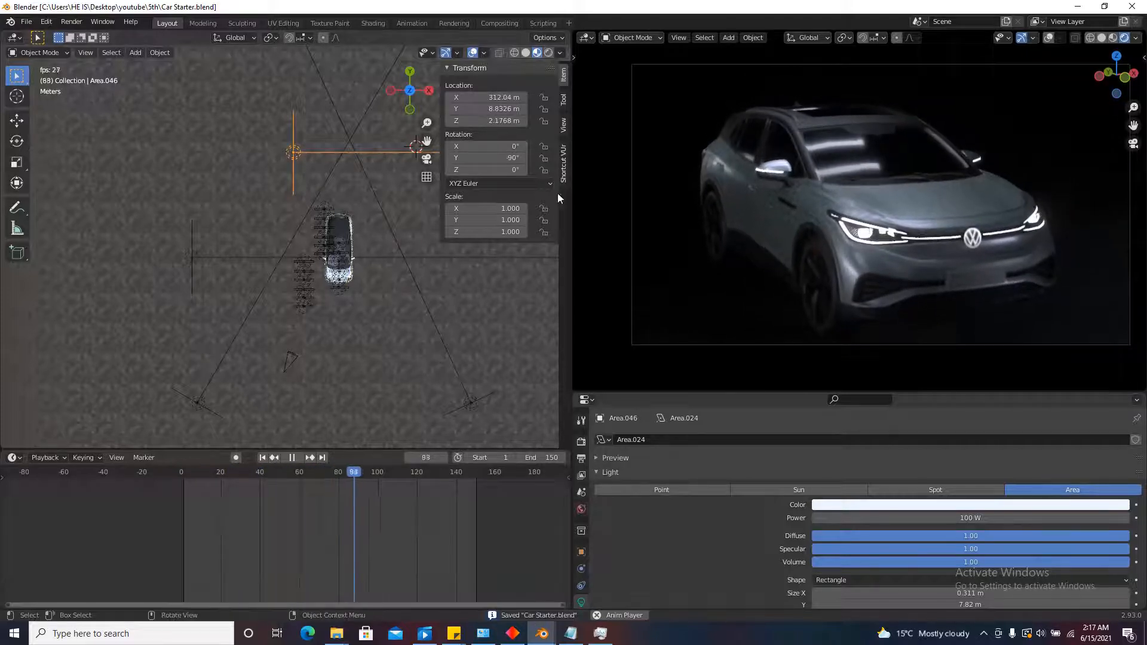
key("ctrl+s")
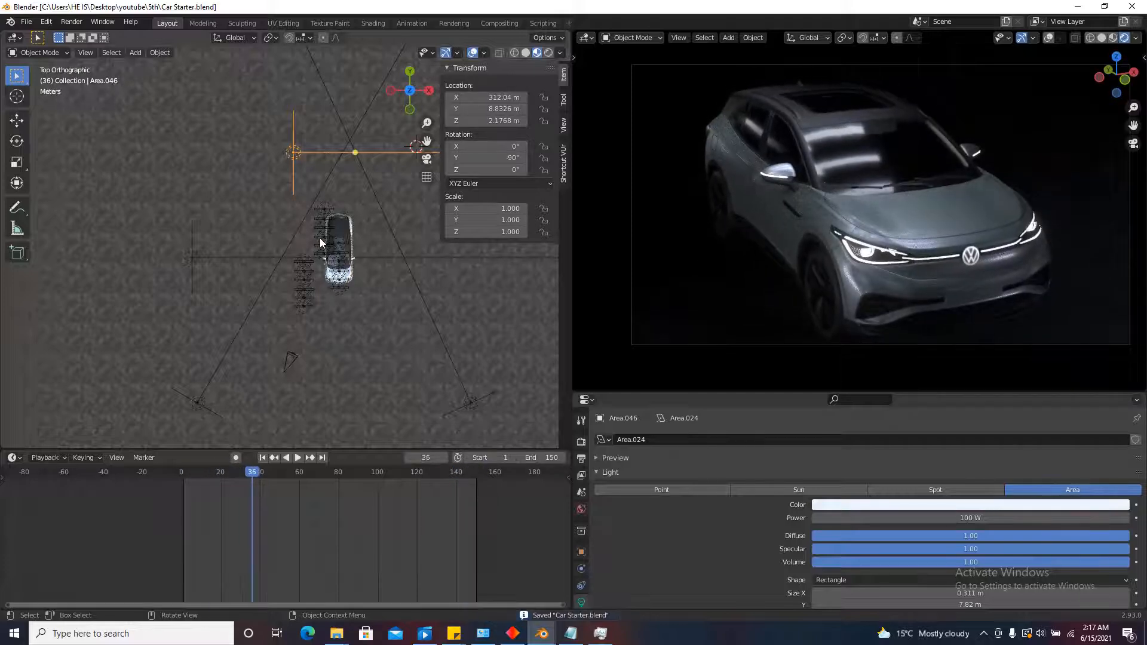
key("space")
Tint the front-most light of the overhead row beside the car pale blue, with hue 0.606, saturation 0.277 and value 1.000.
scroll(316, 225, "down", 4)
scroll(317, 239, "up", 8)
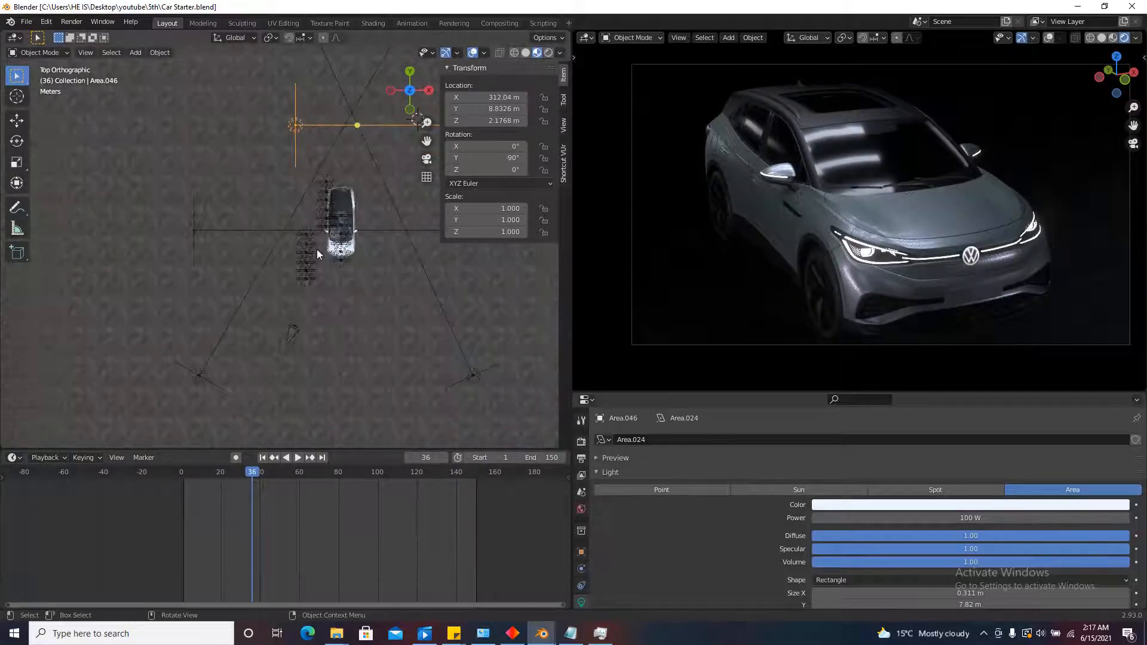
left_click(292, 305)
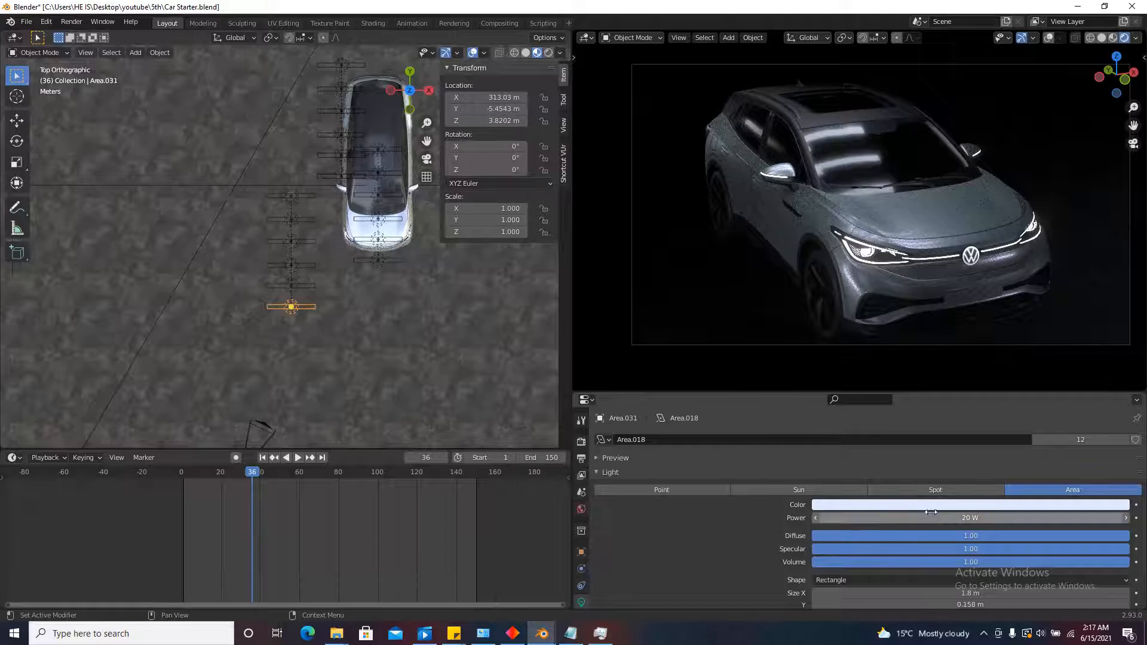
left_click(979, 506)
mouse_move(1074, 400)
left_mouse_down()
mouse_move(1068, 415)
mouse_move(1055, 391)
mouse_move(1070, 386)
left_mouse_up()
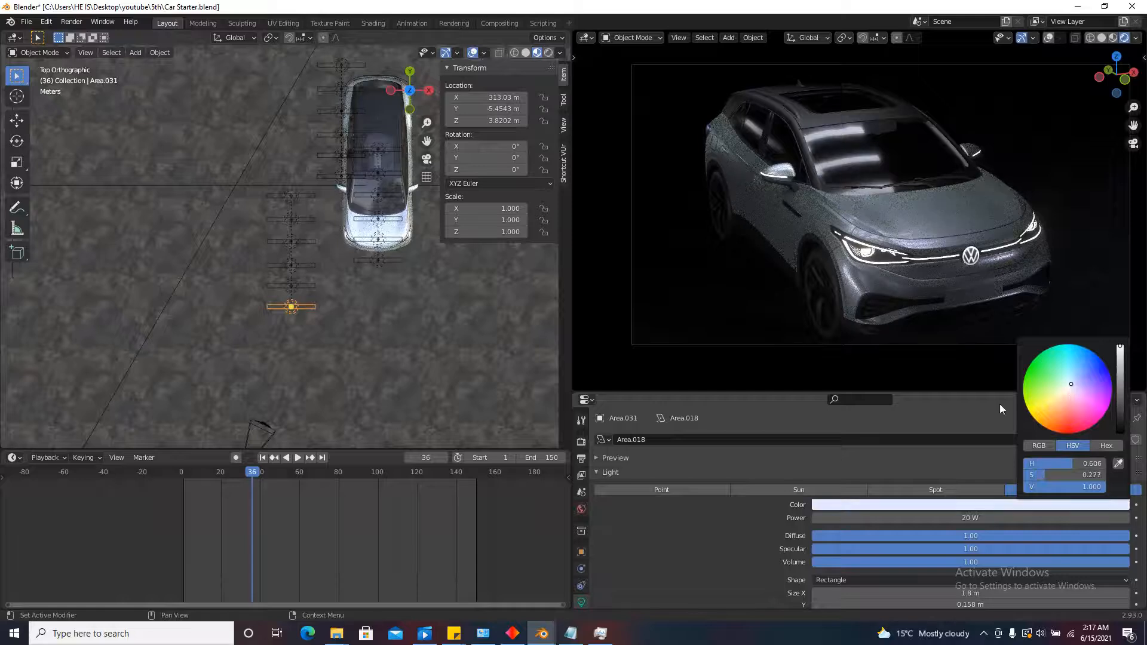
scroll(371, 266, "down", 10)
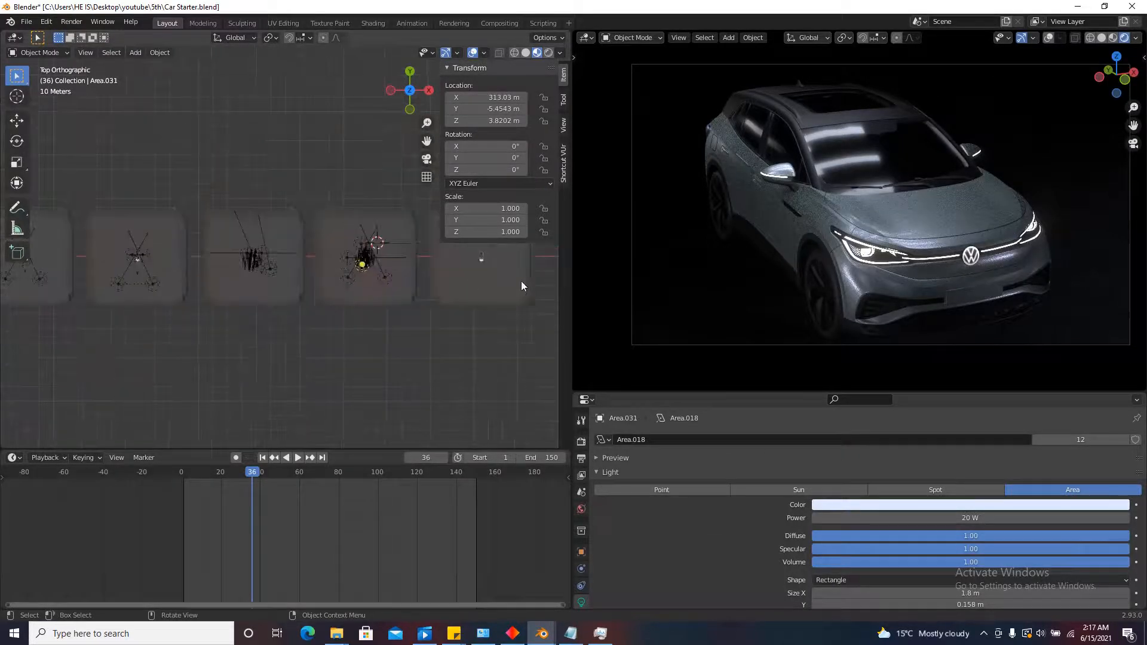
scroll(515, 279, "down", 3)
scroll(512, 279, "up", 3)
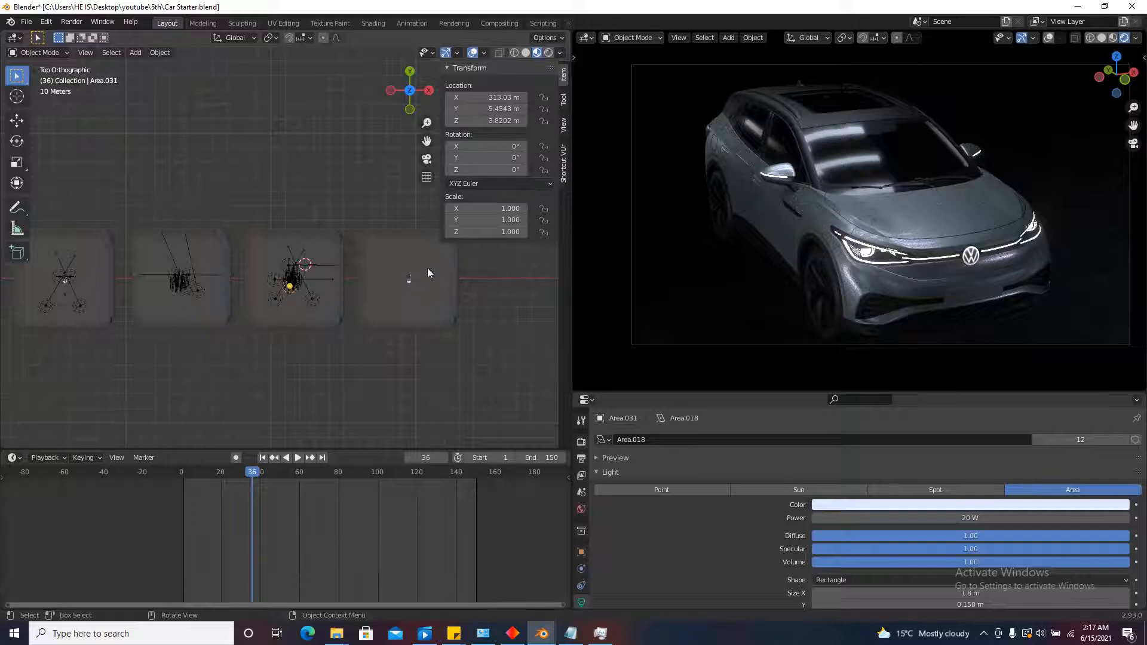
scroll(371, 262, "up", 2)
scroll(417, 297, "down", 4)
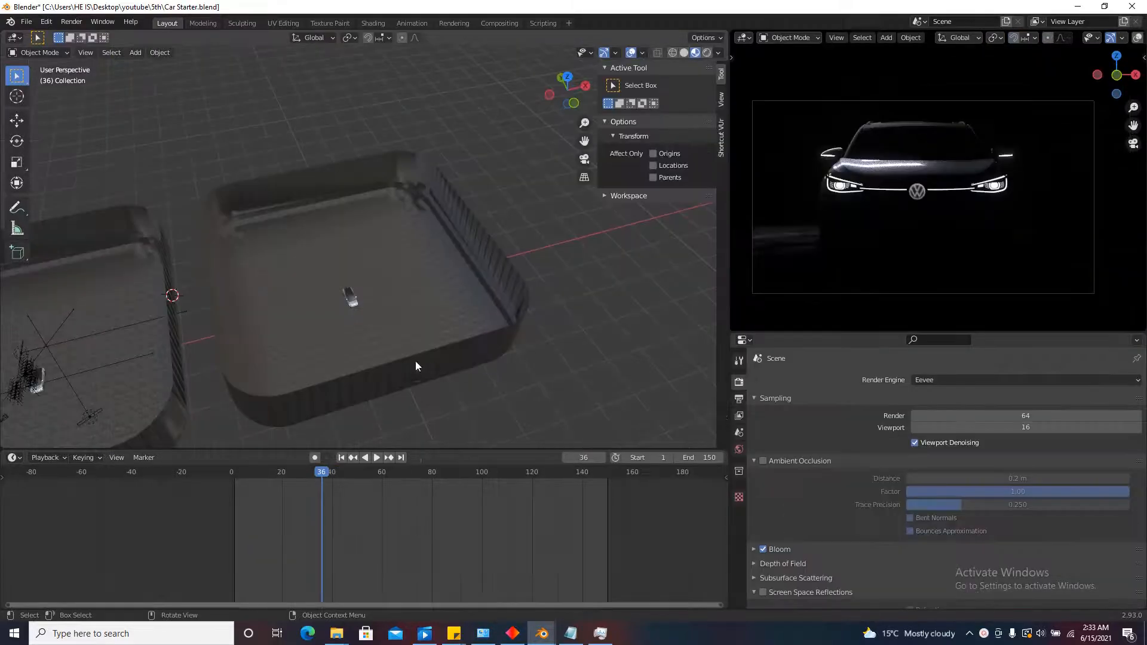
left_click_drag(569, 94, 560, 103)
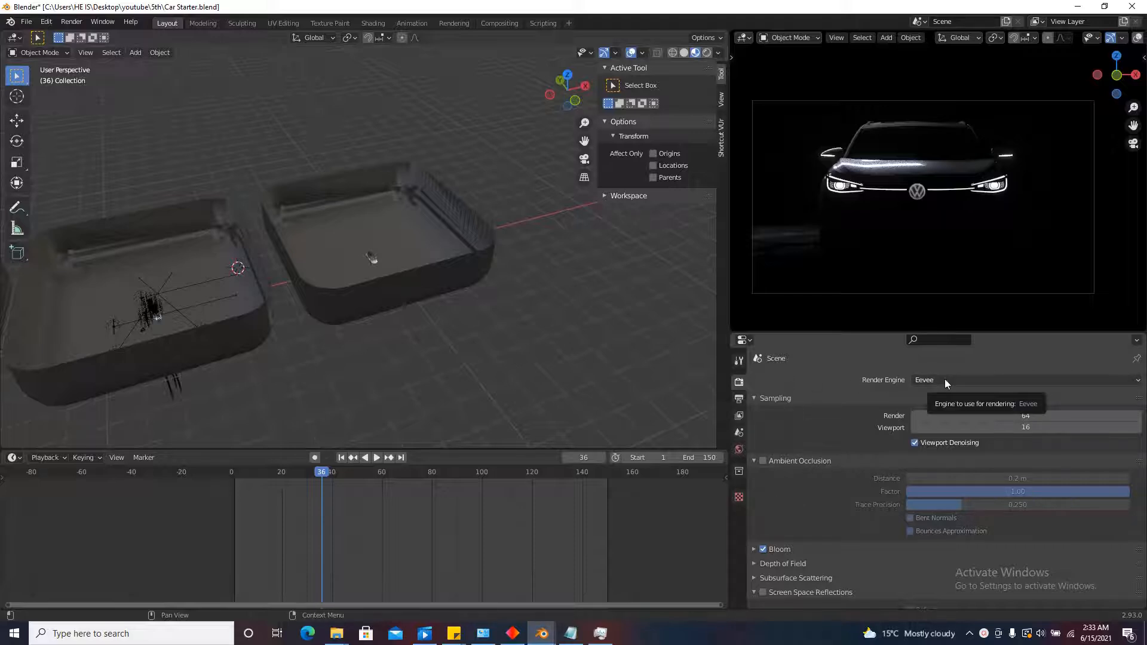
Enable Ambient Occlusion for the Eevee render, with trace precision 1 and distance 0.5 m.
left_click(764, 461)
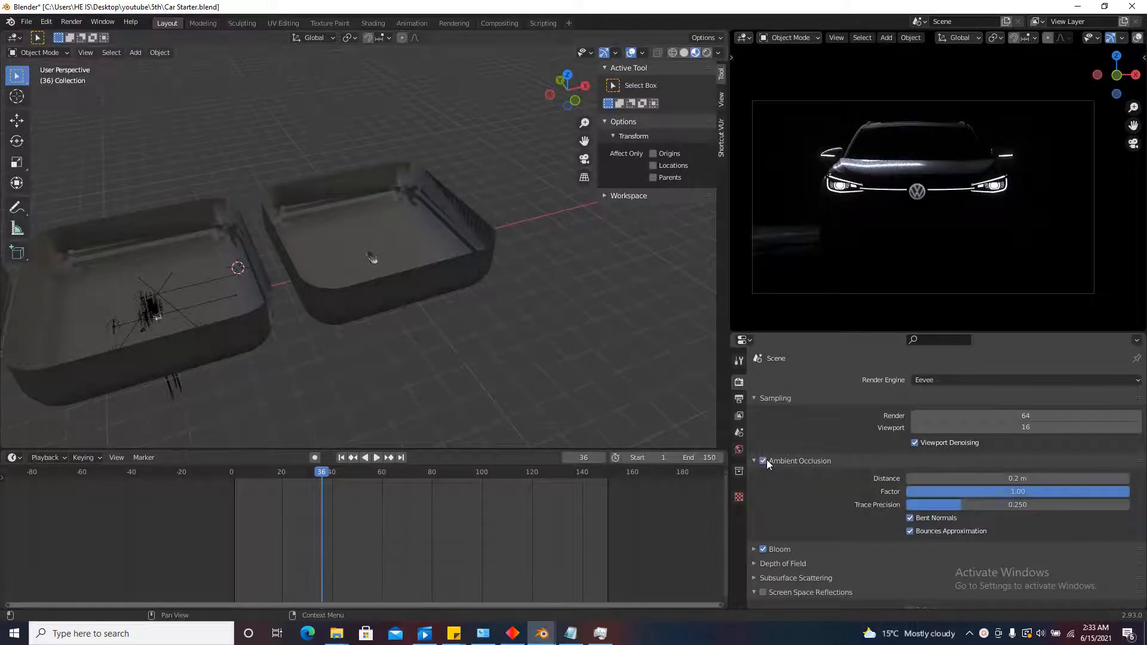
double_click(979, 507)
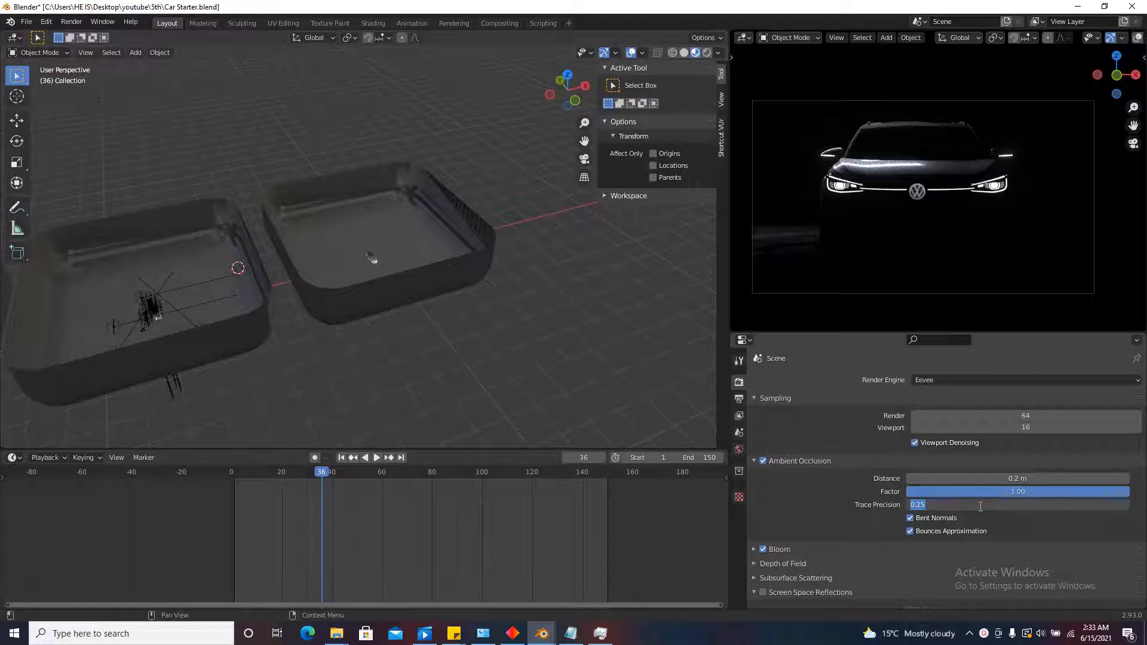
type("1")
key("Return")
double_click(987, 479)
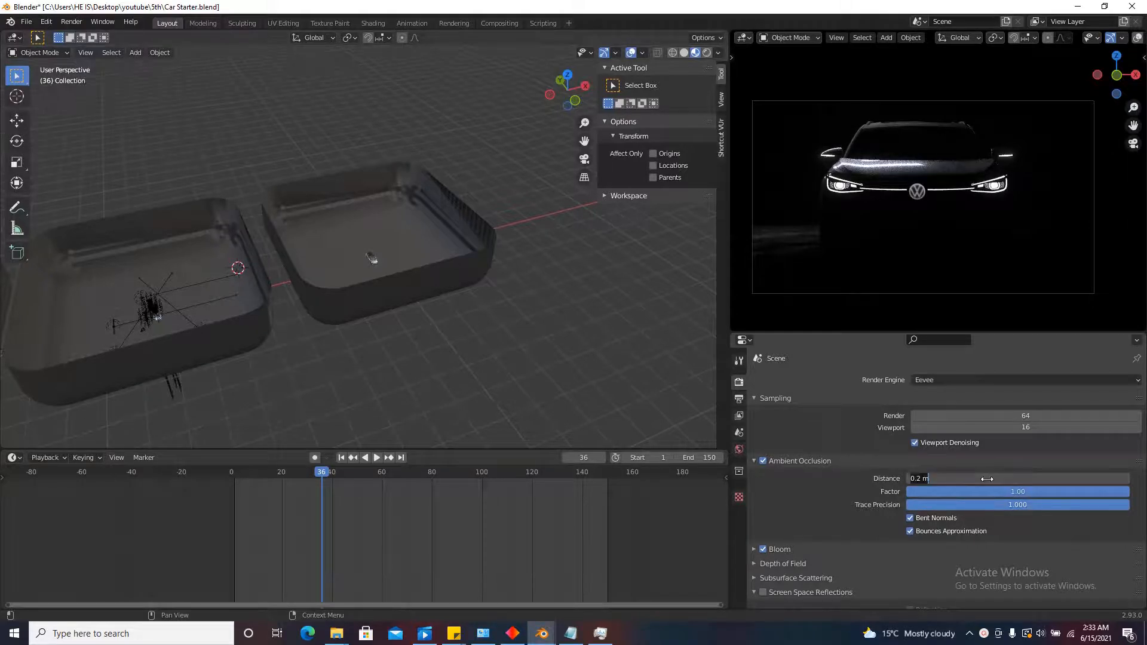
key("ctrl+a")
type("0.5")
key("Return")
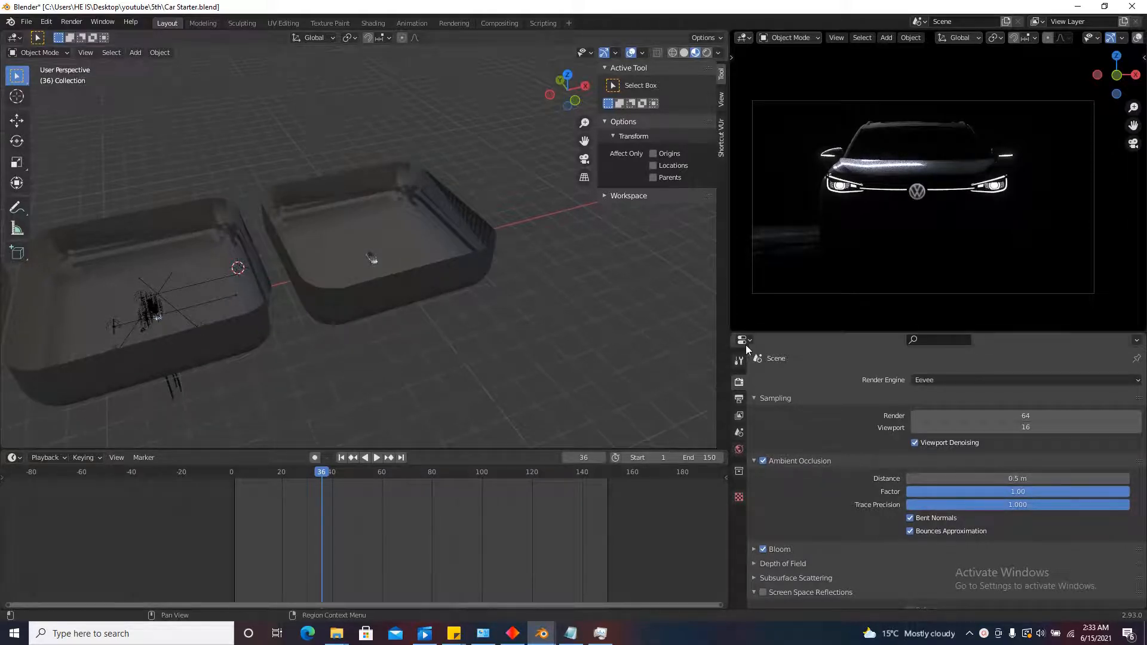
Preview the scene through Camera.003, and make Camera.004 the scene's active camera.
scroll(378, 270, "up", 10)
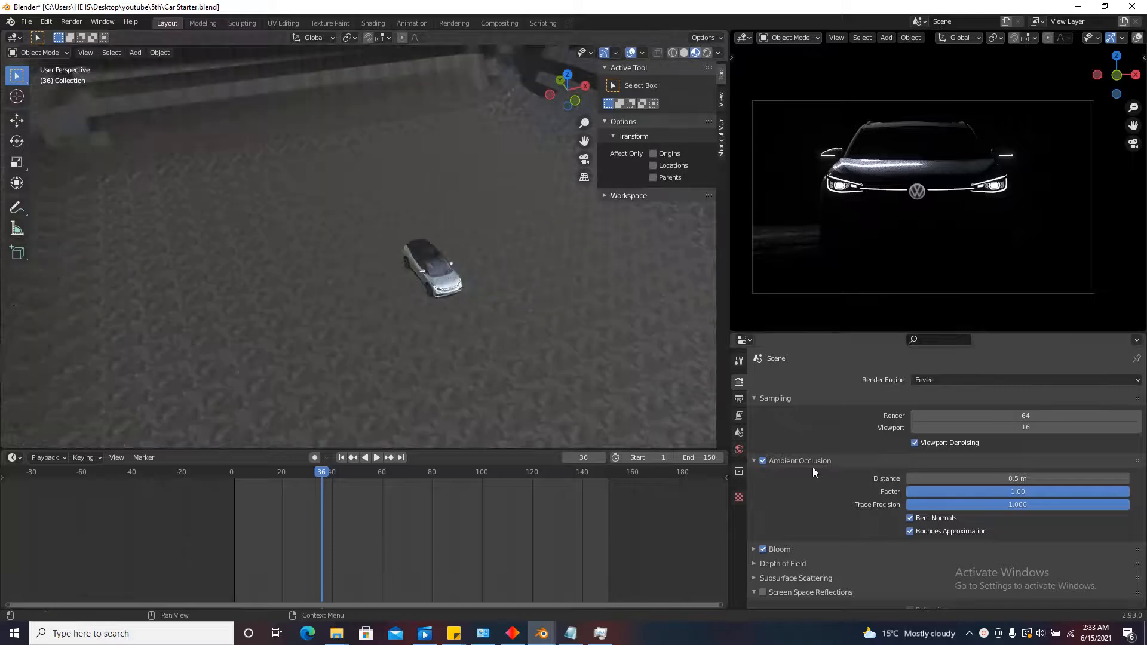
left_click(739, 432)
left_click(952, 393)
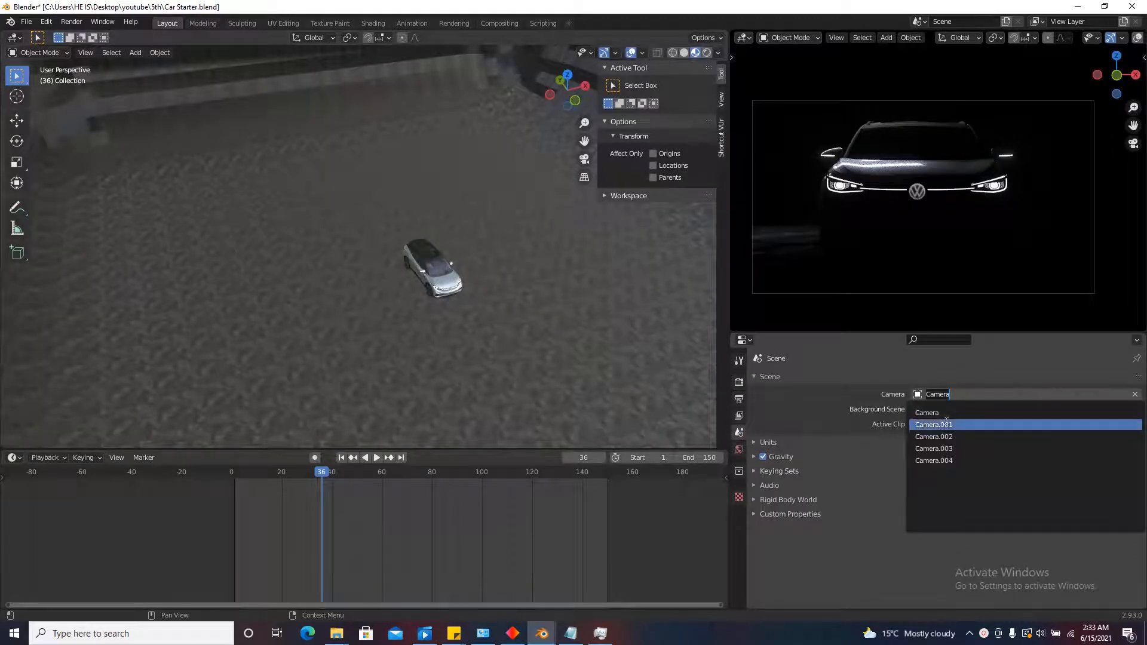
left_click(954, 449)
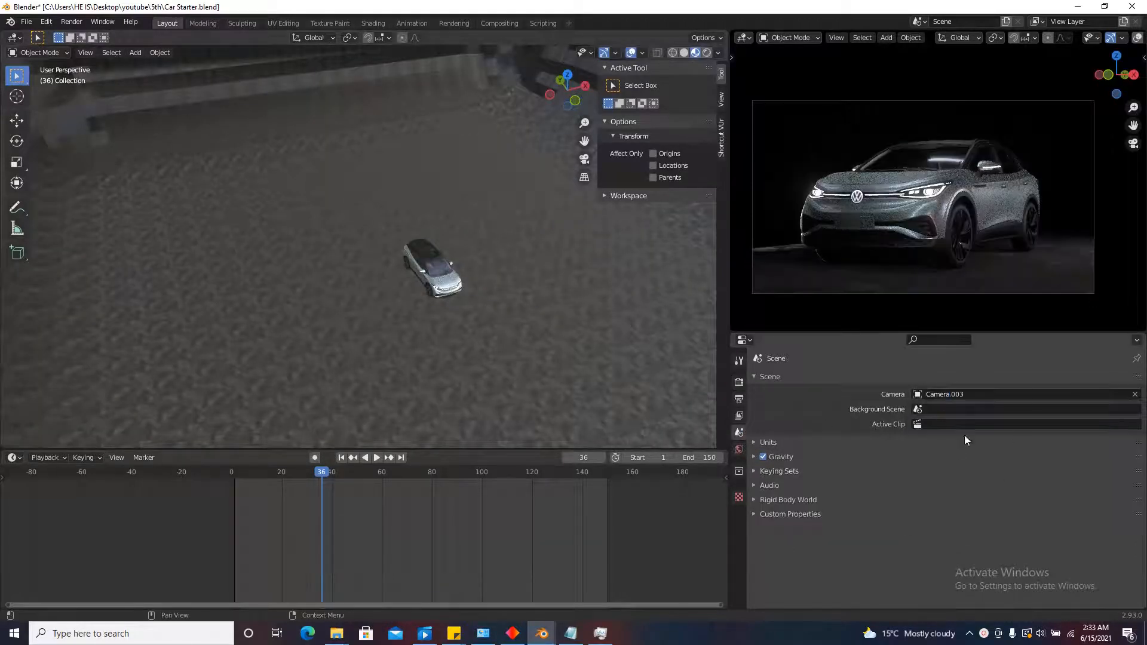
left_click(963, 396)
left_click(954, 459)
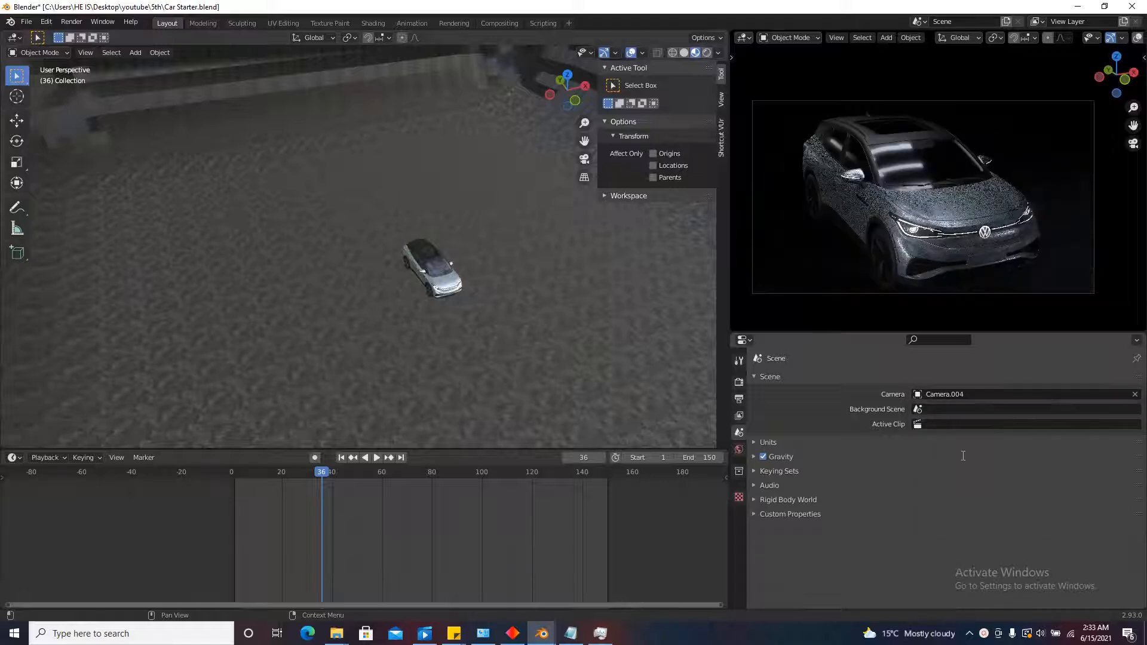
Enable Screen Space Reflections, switching it off and on to compare the close-up of the car, and turn on Refraction.
left_click(739, 381)
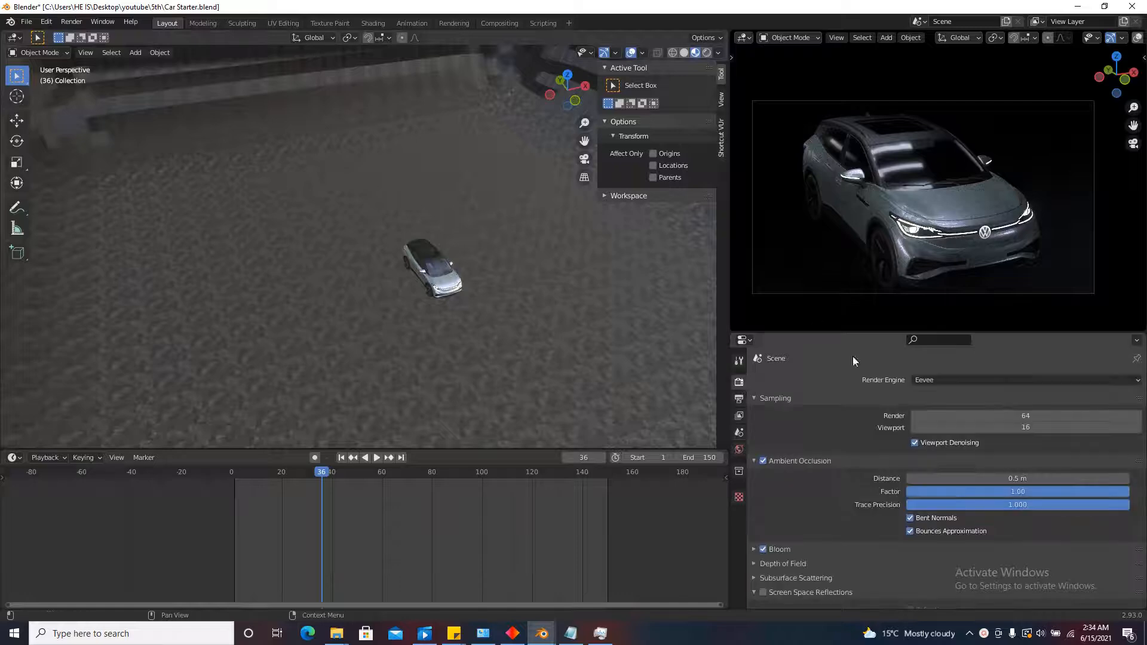
scroll(789, 475, "down", 5)
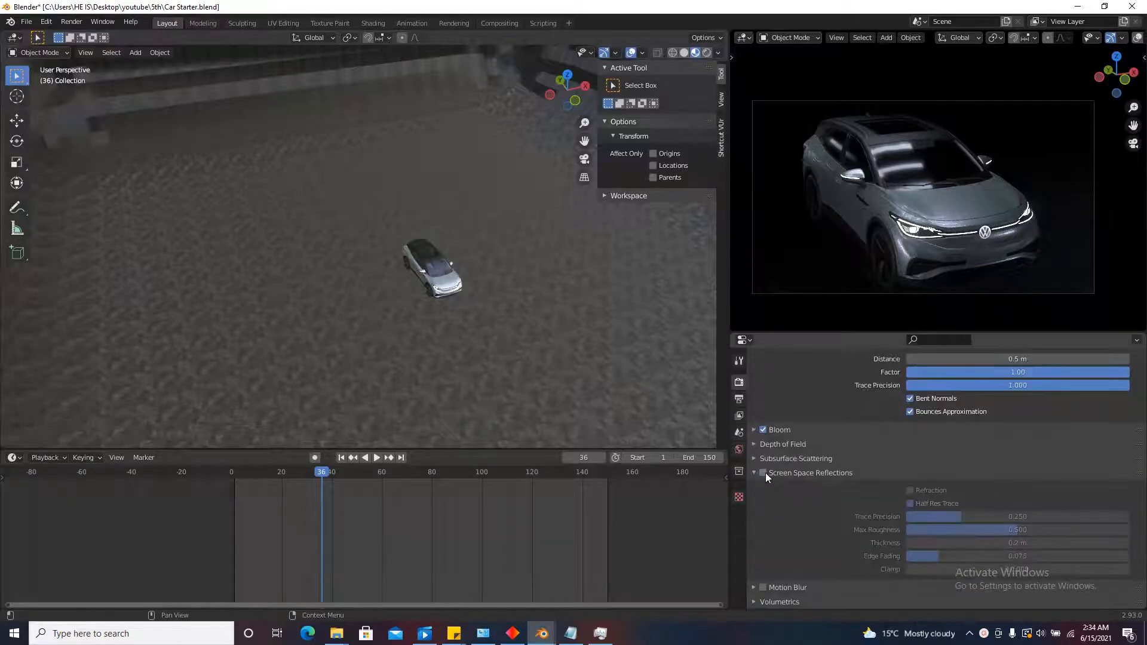
left_click(763, 472)
scroll(908, 230, "up", 10)
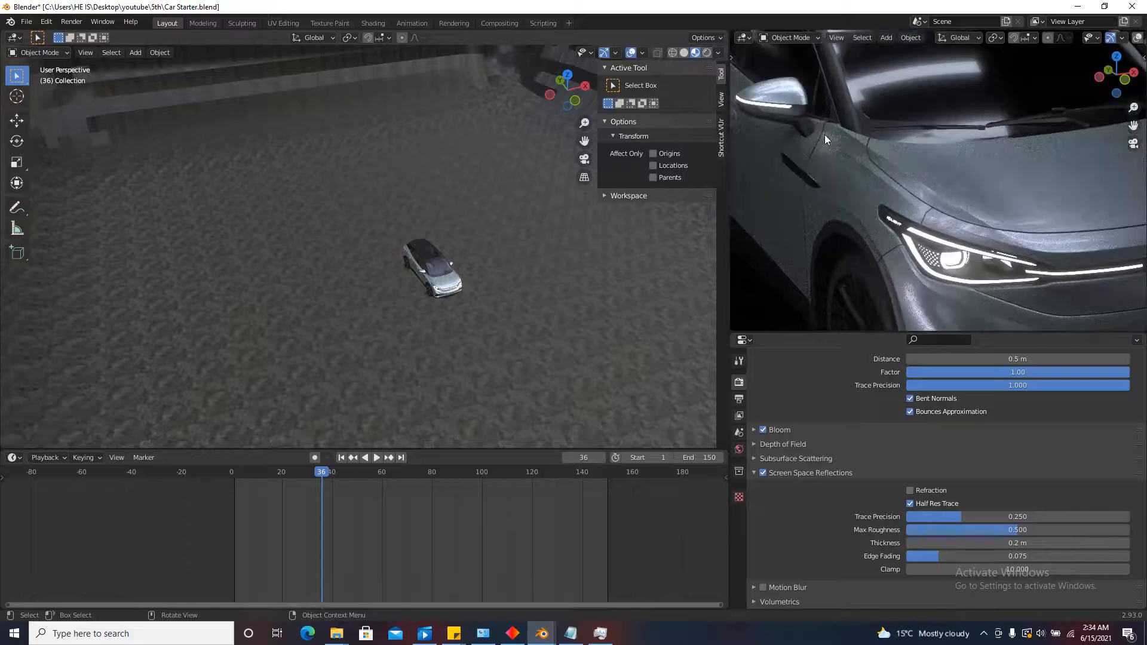
left_click(763, 473)
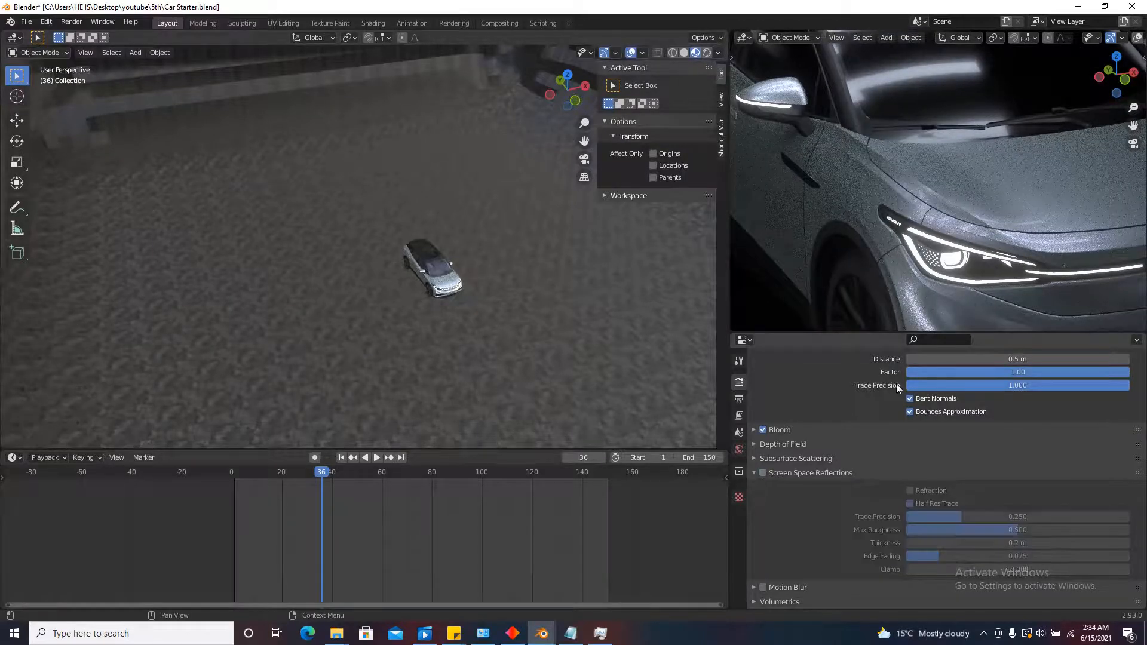
left_click(763, 472)
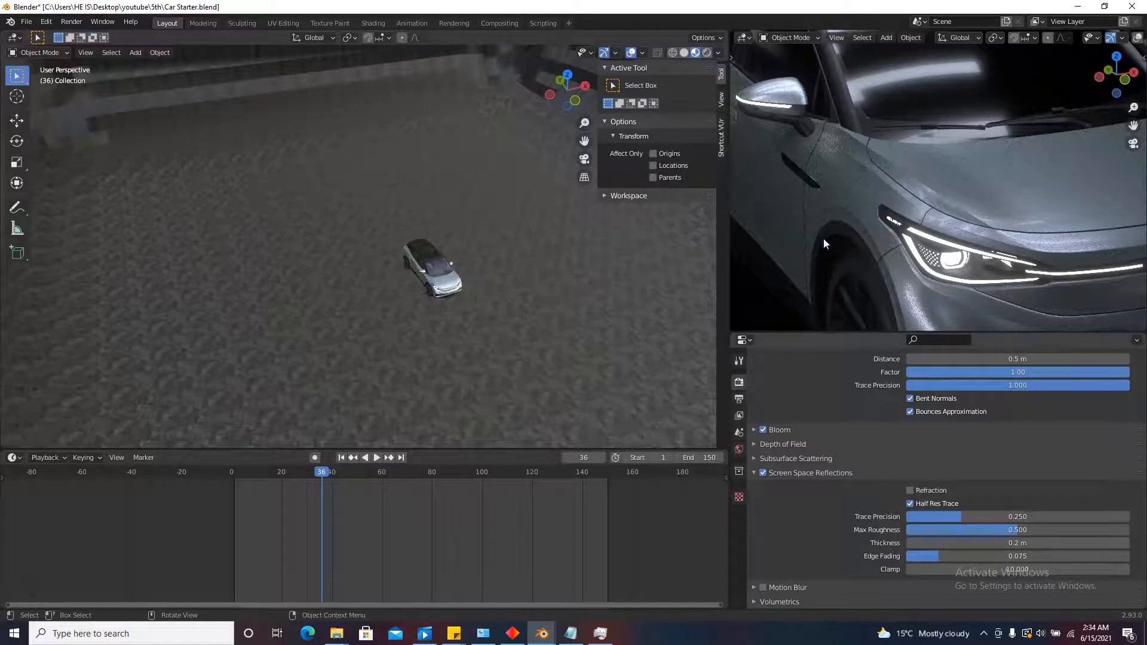
left_click(910, 490)
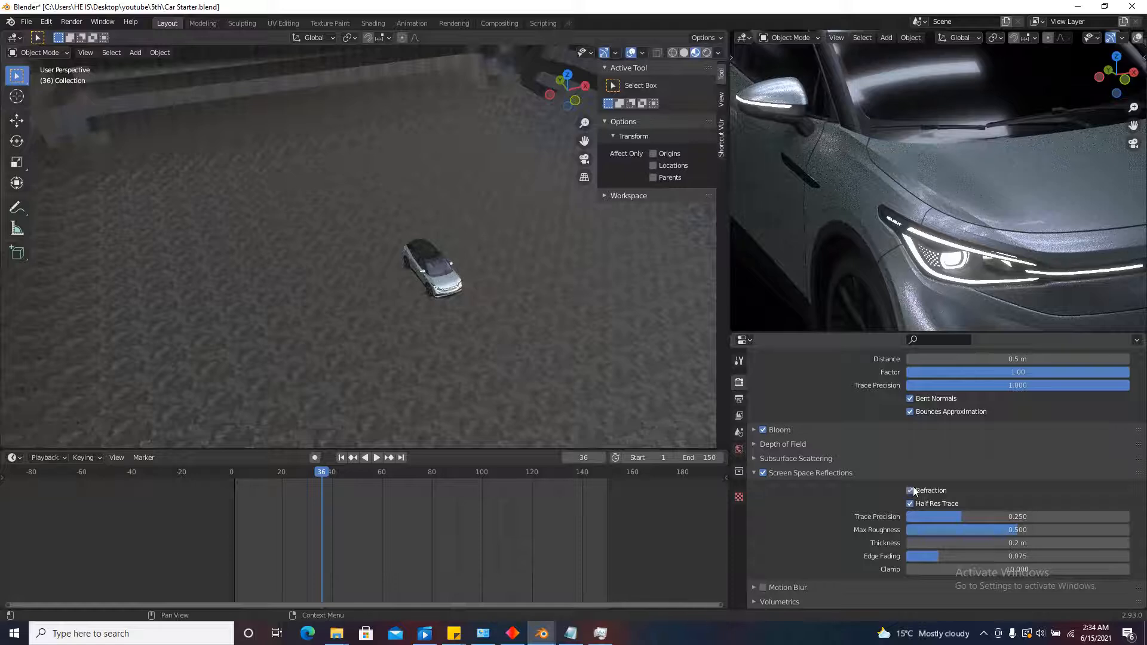
Enable Motion Blur in the Eevee render settings.
scroll(883, 493, "down", 5)
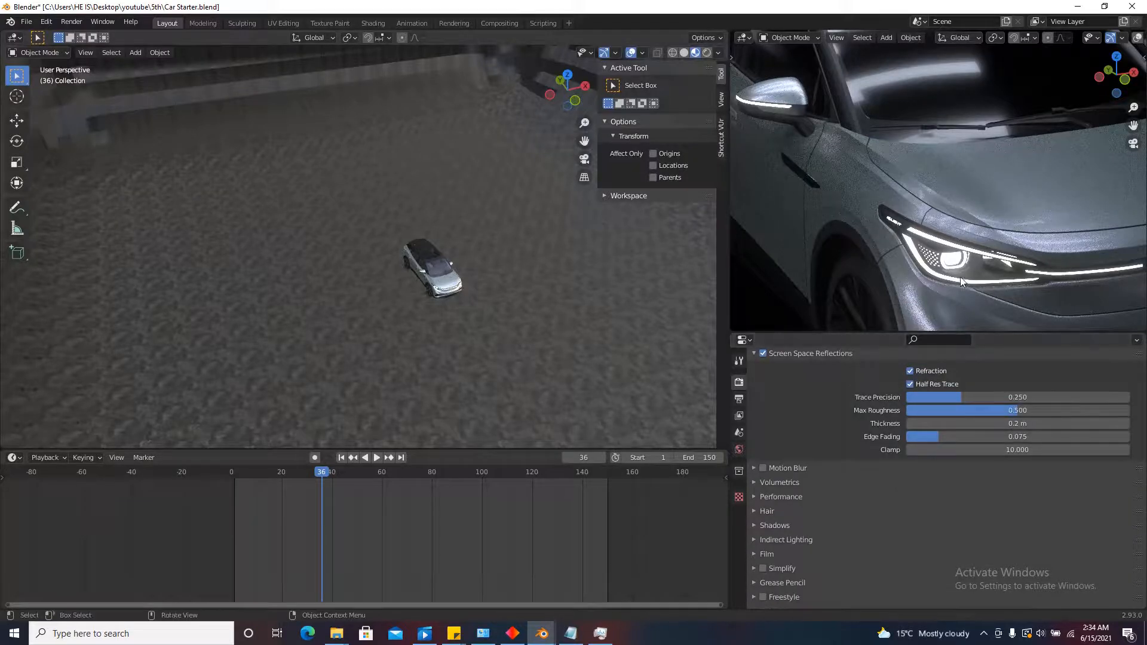
scroll(858, 432, "down", 3)
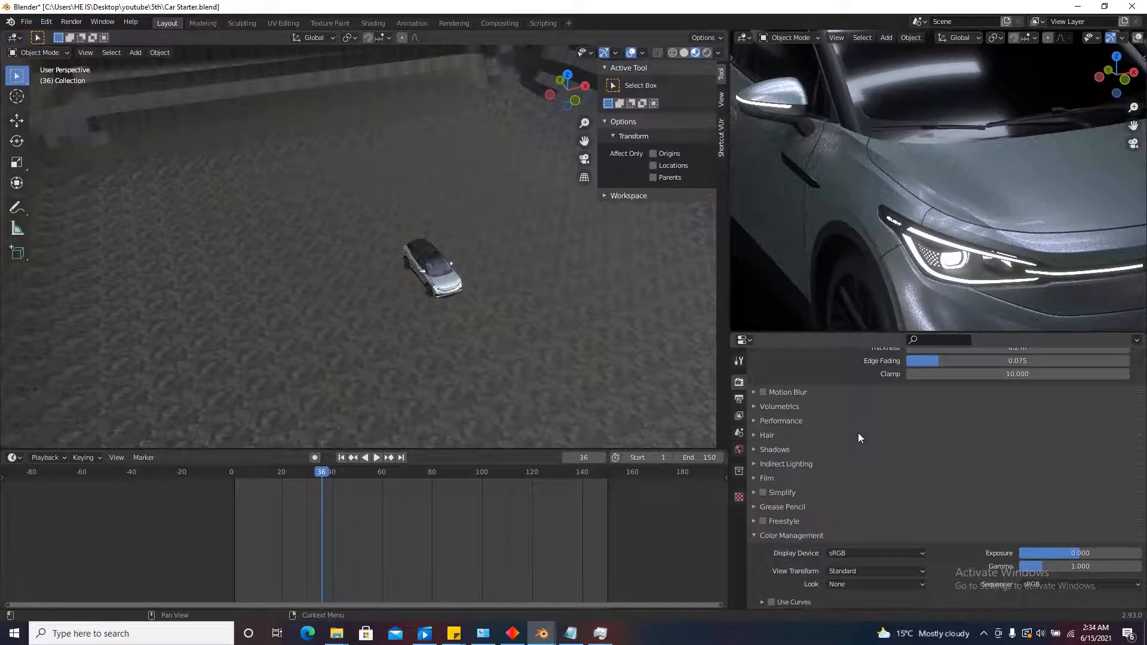
left_click(764, 392)
Examine the shadow settings of the render, in particular the Cube Size options, and close them again.
scroll(538, 328, "down", 10)
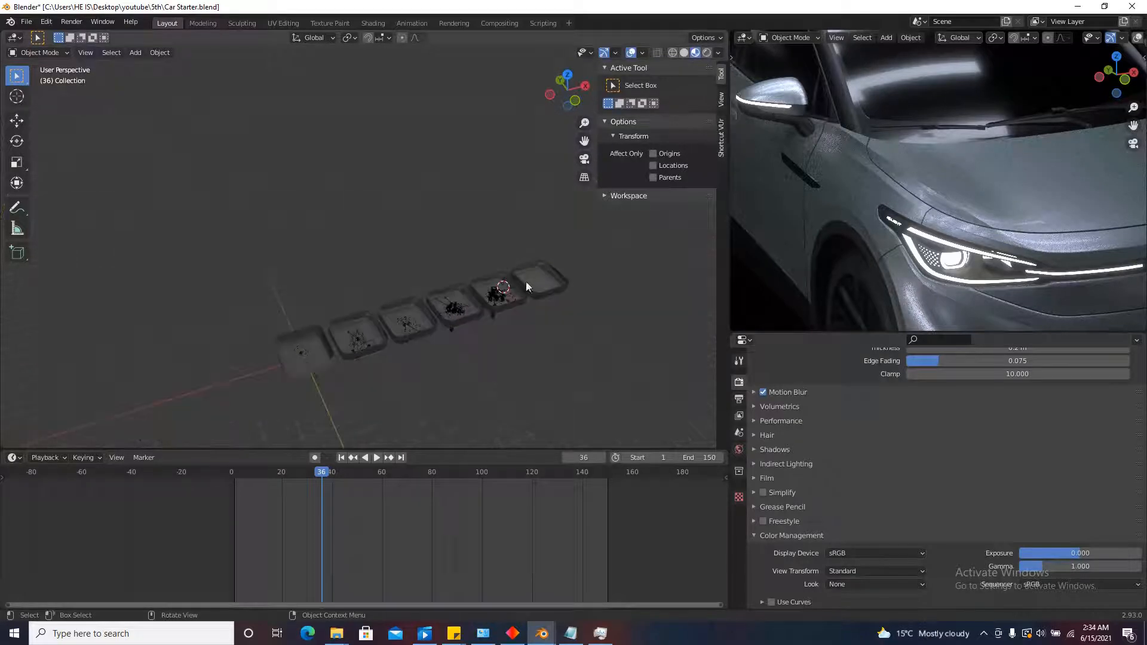
scroll(507, 307, "up", 2)
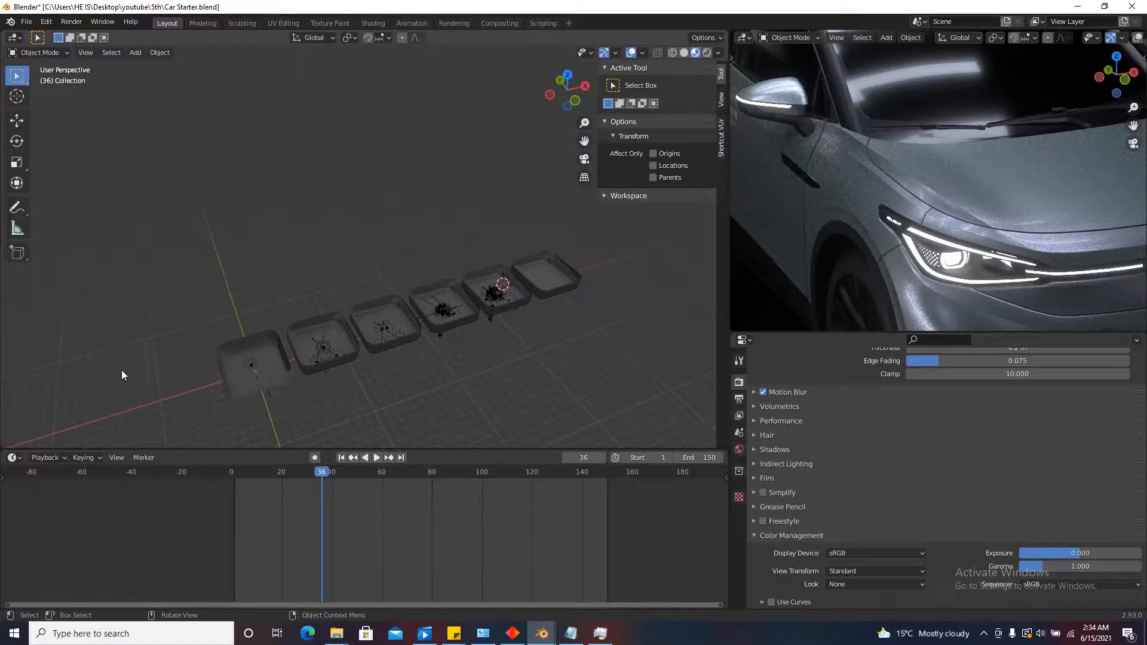
left_click(775, 450)
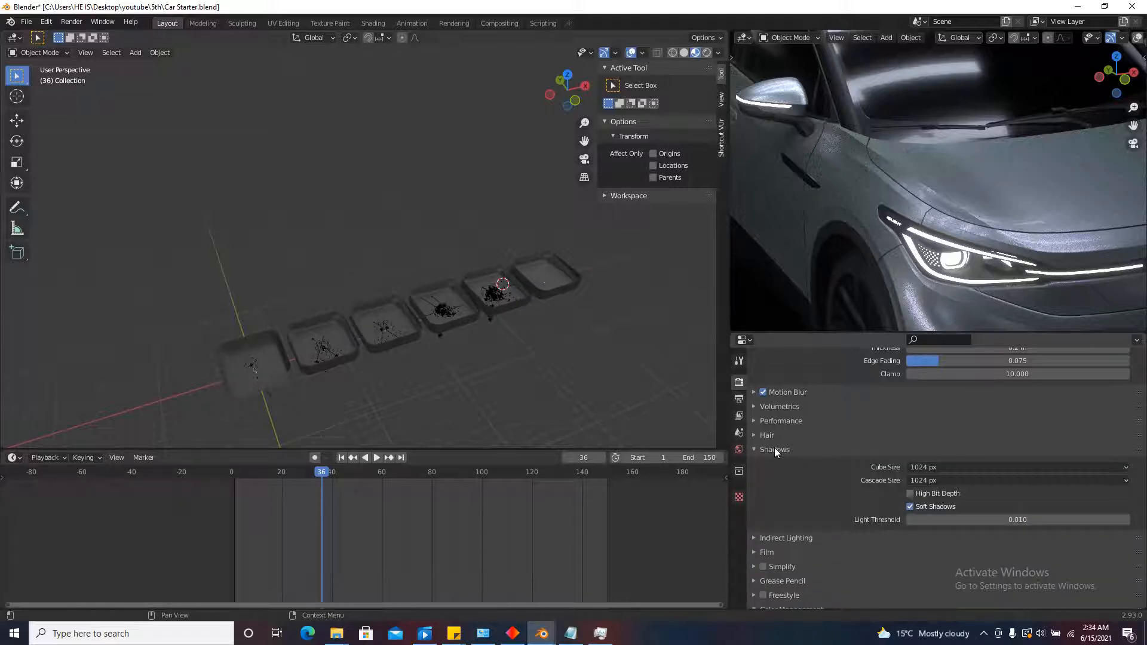
left_click(931, 467)
left_click(931, 465)
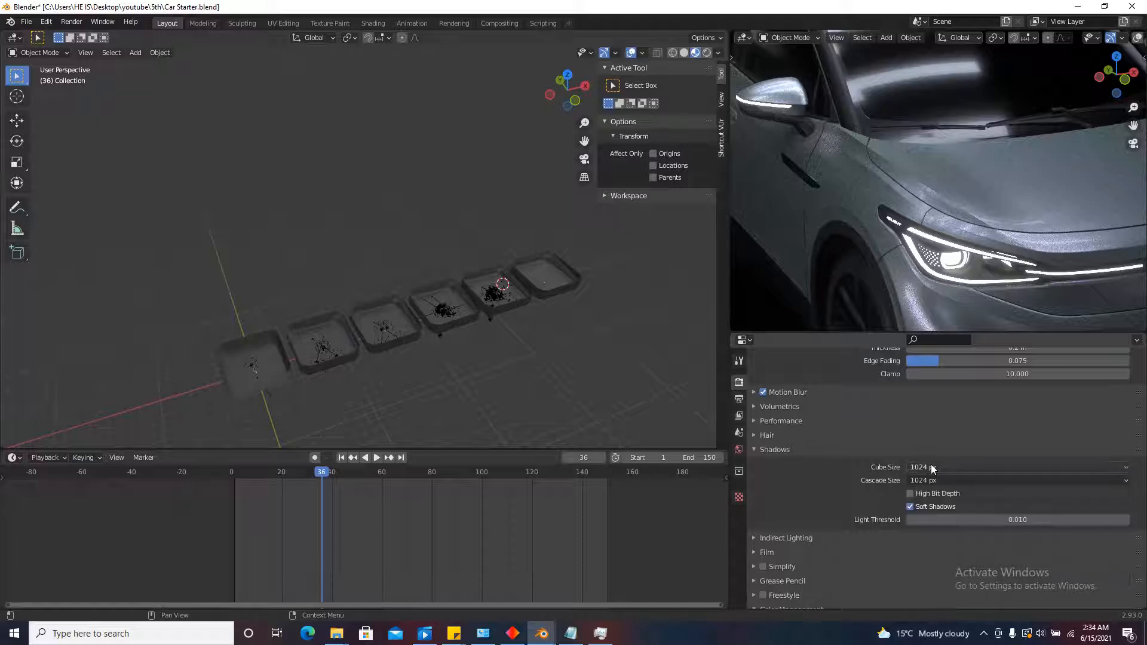
left_click(931, 466)
left_click(931, 466)
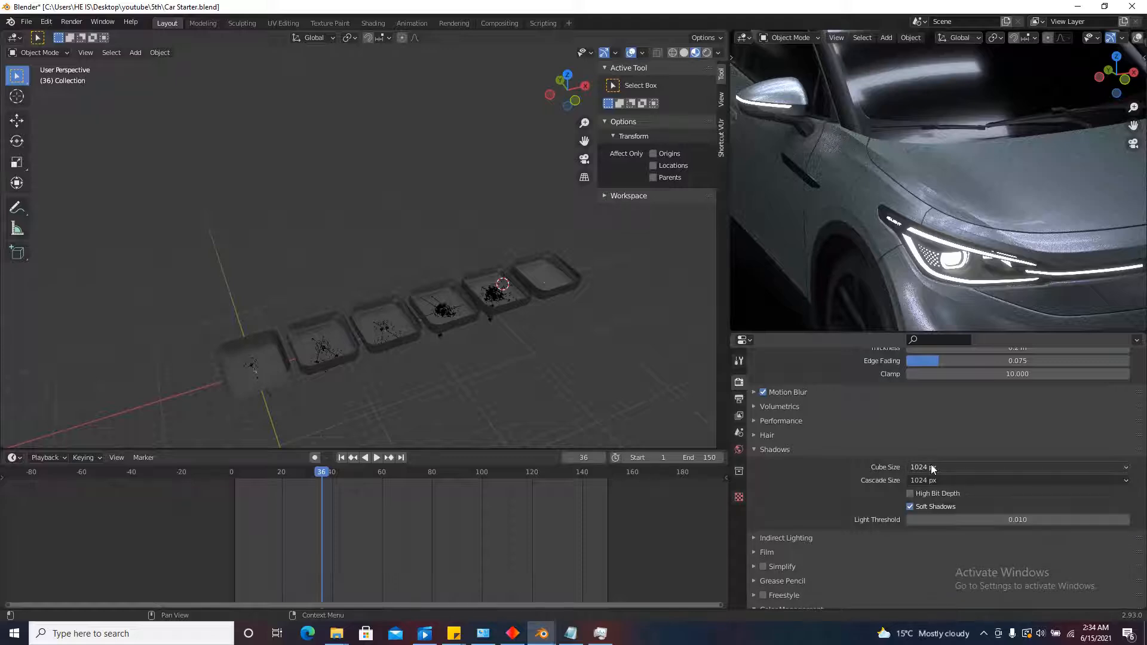
left_click(771, 450)
scroll(823, 487, "up", 15)
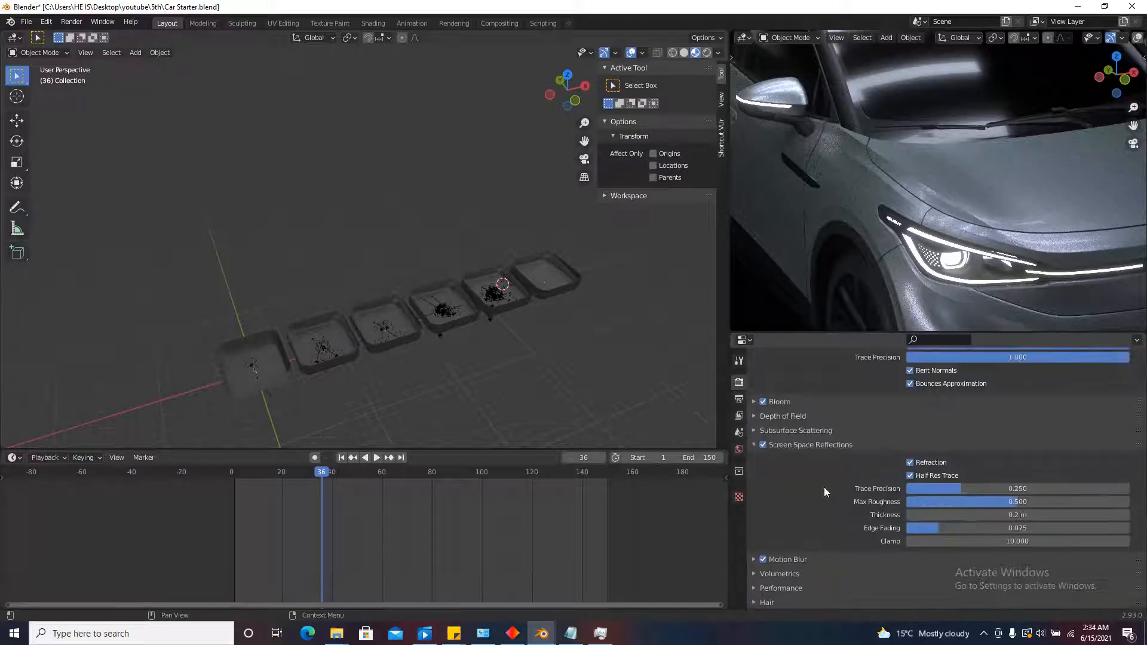
Try the DVCPRO HD 1080p and HDTV 1080p presets for the output dimensions.
left_click(738, 400)
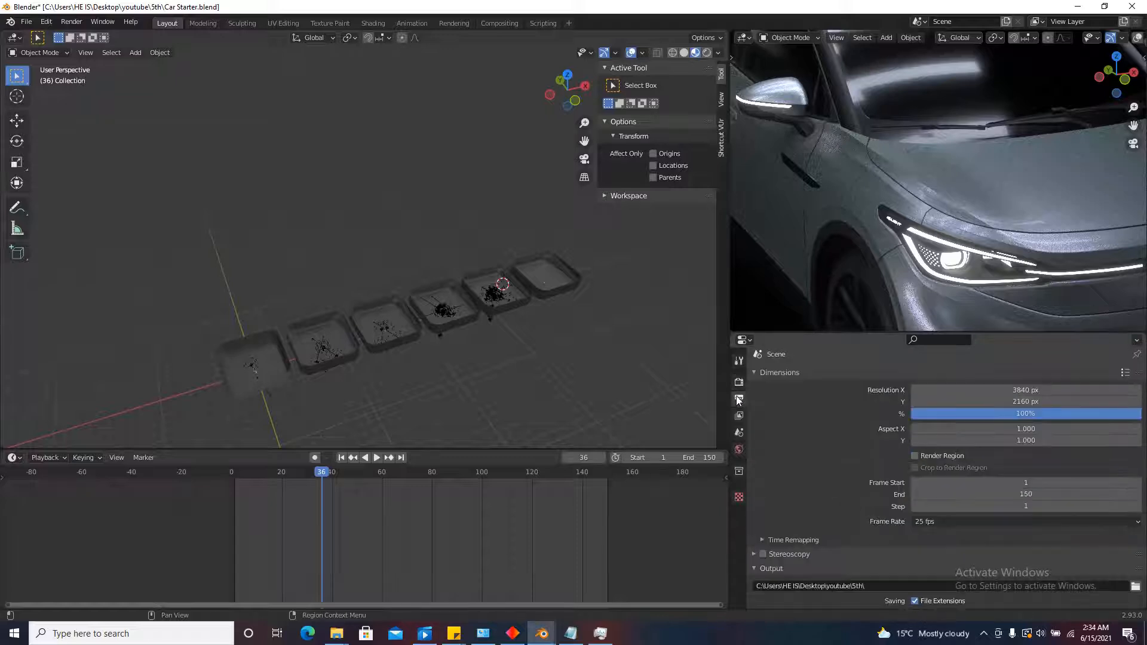
left_click(1125, 372)
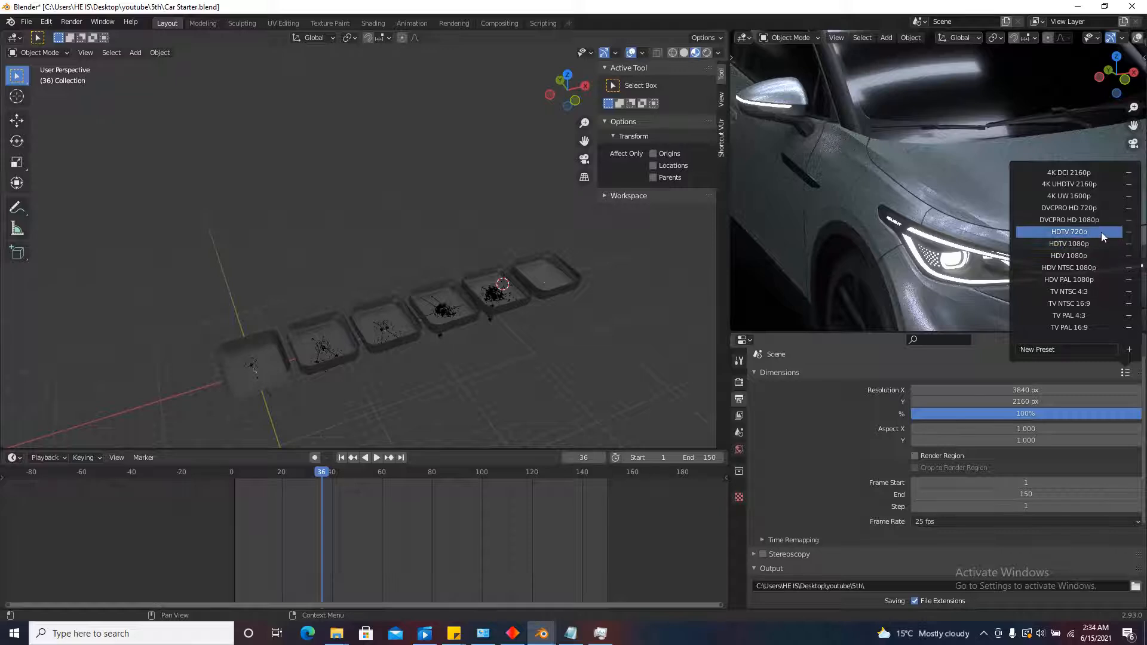
left_click(1070, 219)
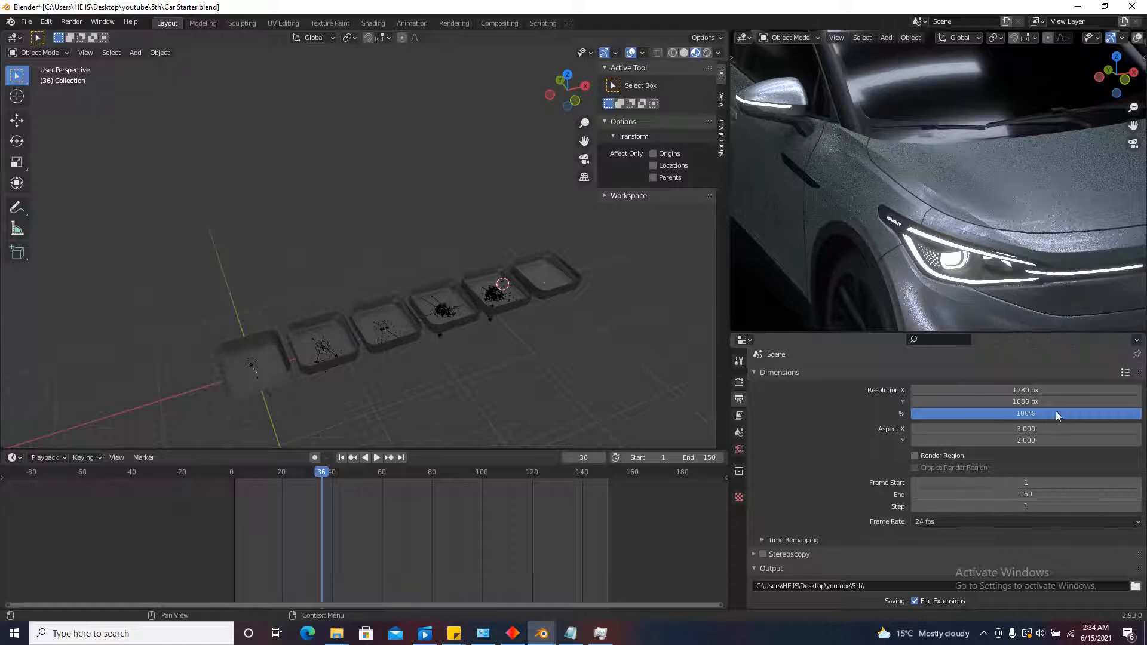
left_click(1125, 373)
left_click(1124, 372)
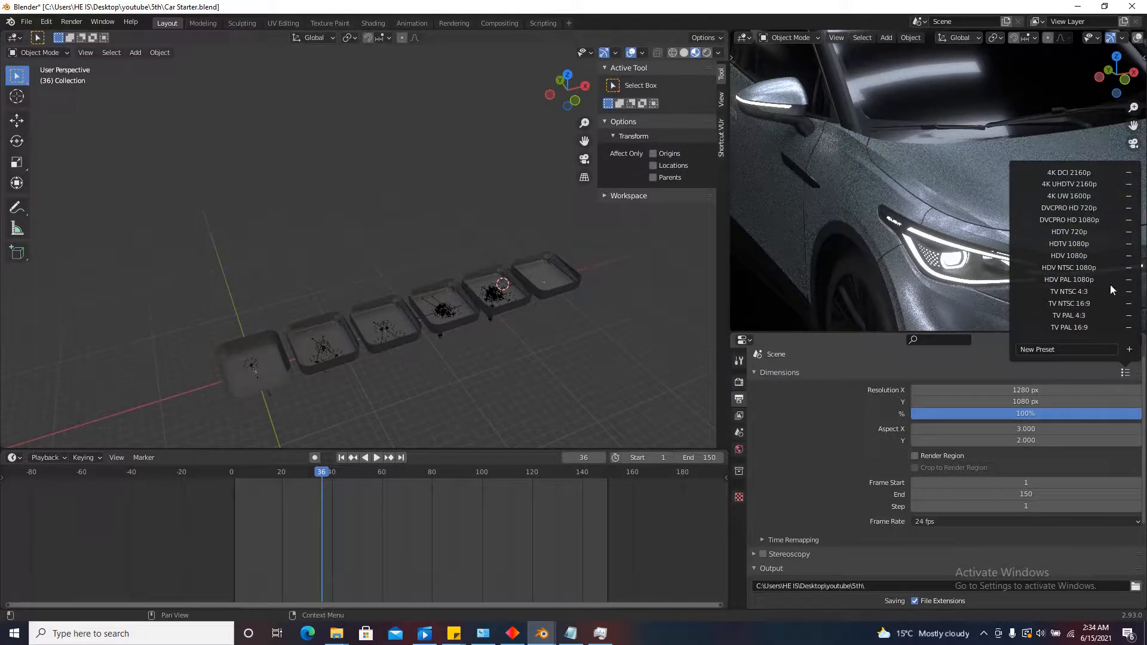
left_click(1074, 244)
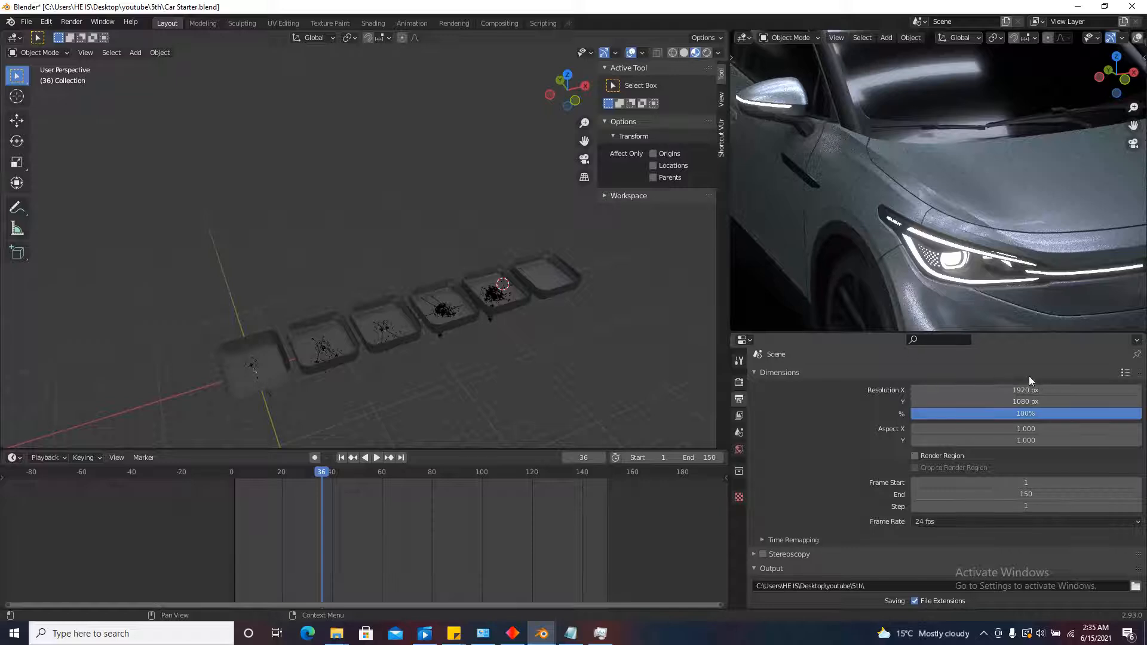
Set the output dimensions to the 4K UHDTV 2160p preset, 3840 by 2160 px at 24 fps.
left_click(1124, 378)
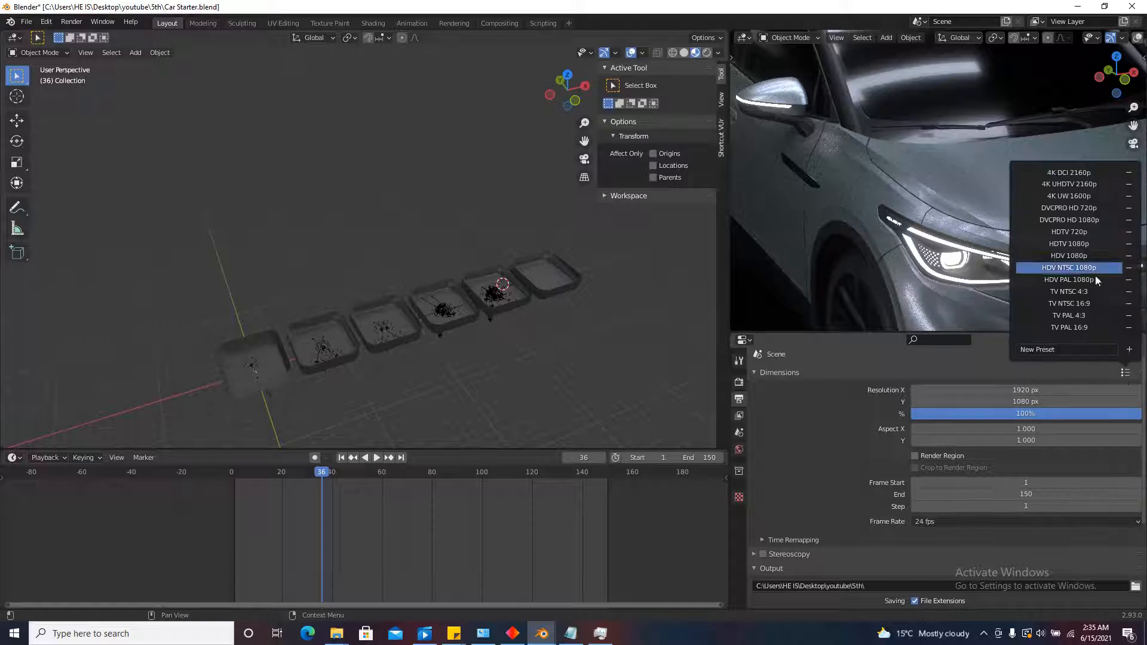
left_click(1071, 184)
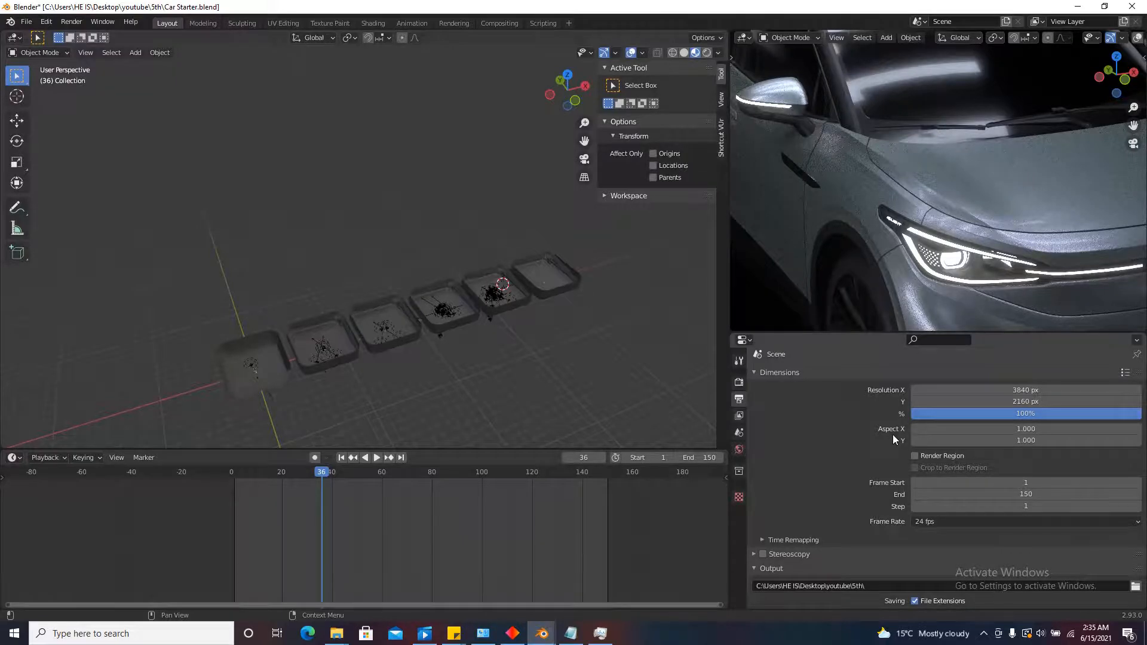
scroll(924, 221, "down", 3)
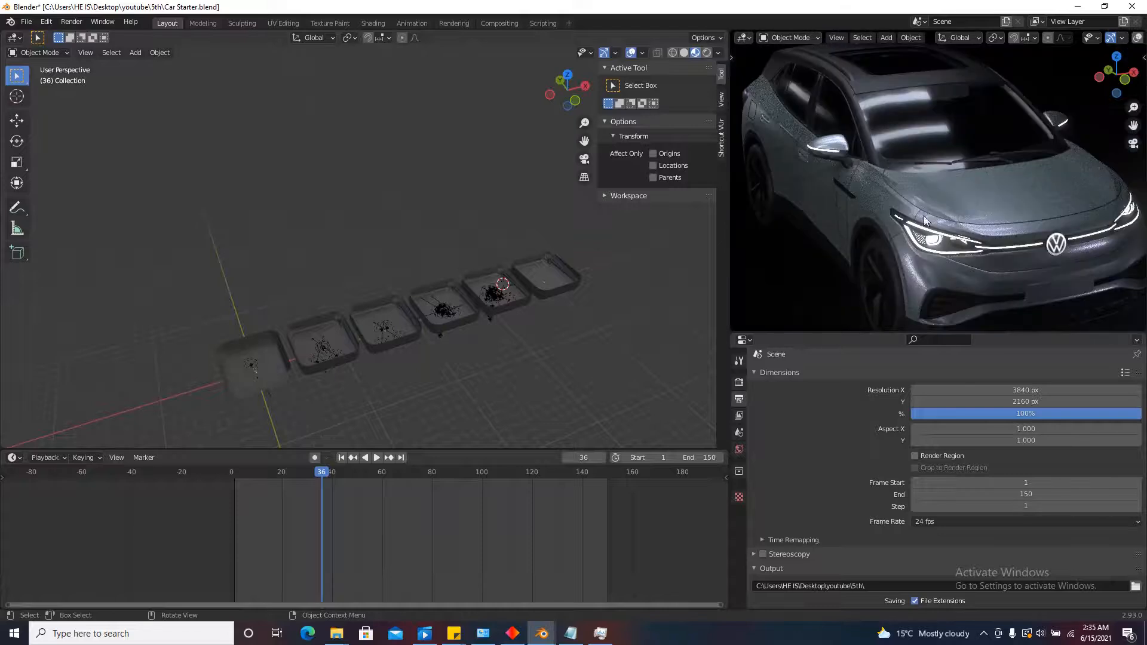
scroll(954, 275, "up", 2)
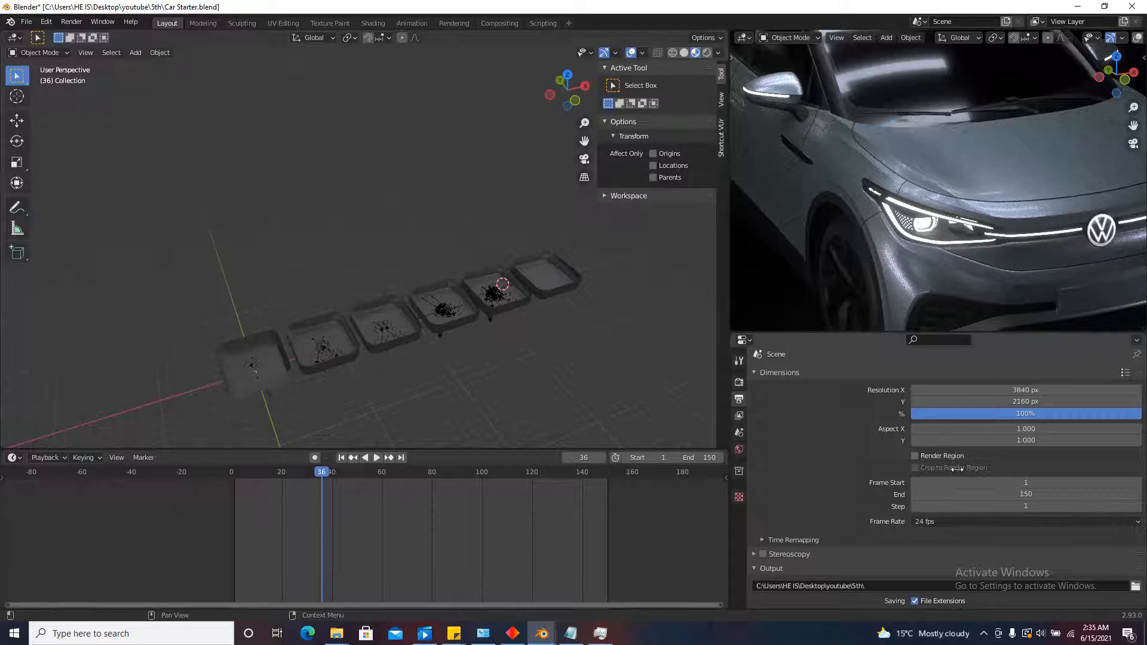
Set the output frame rate to 25 fps and choose the Desktop\youtube\5th folder as the render output location.
left_click(948, 520)
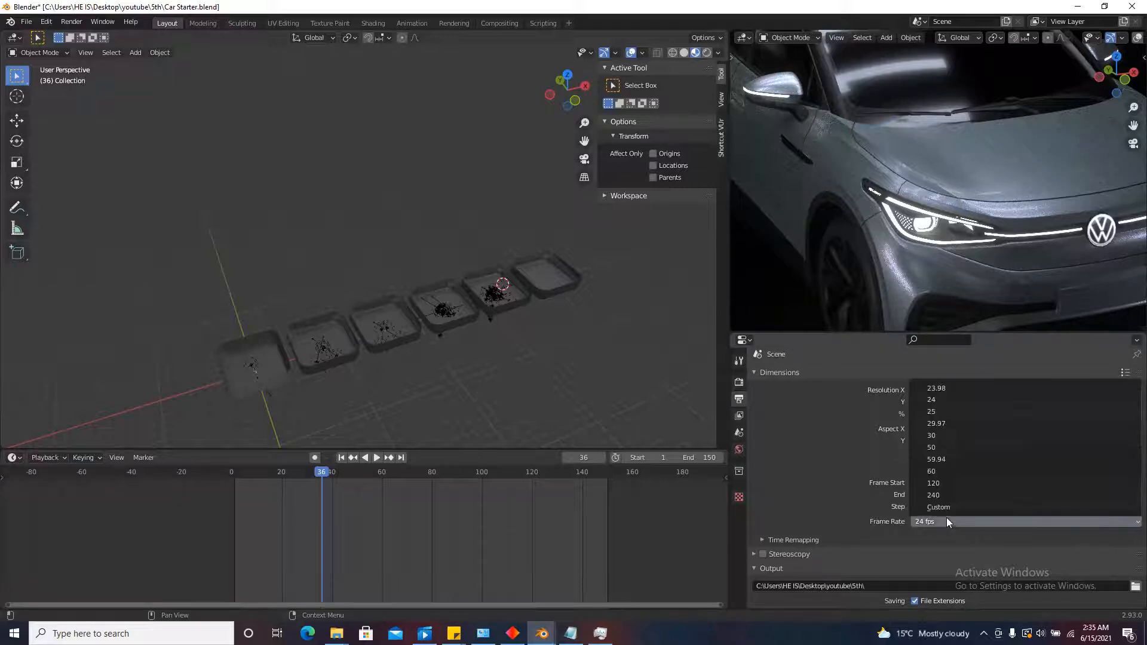
left_click(942, 411)
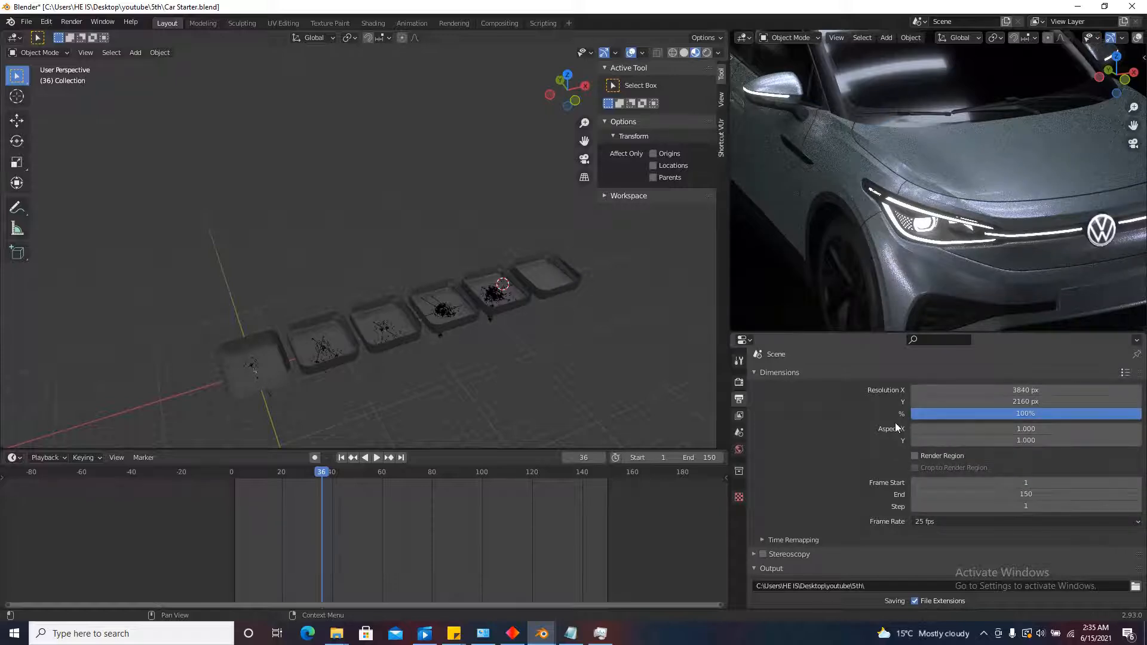
scroll(910, 417, "down", 4)
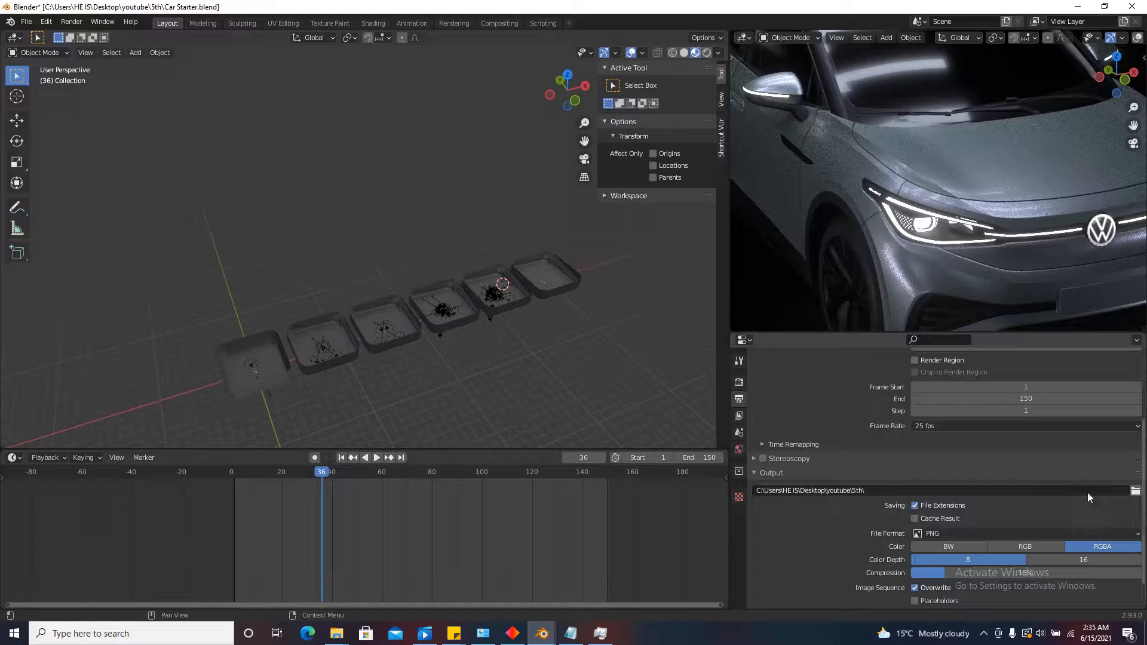
left_click(1135, 491)
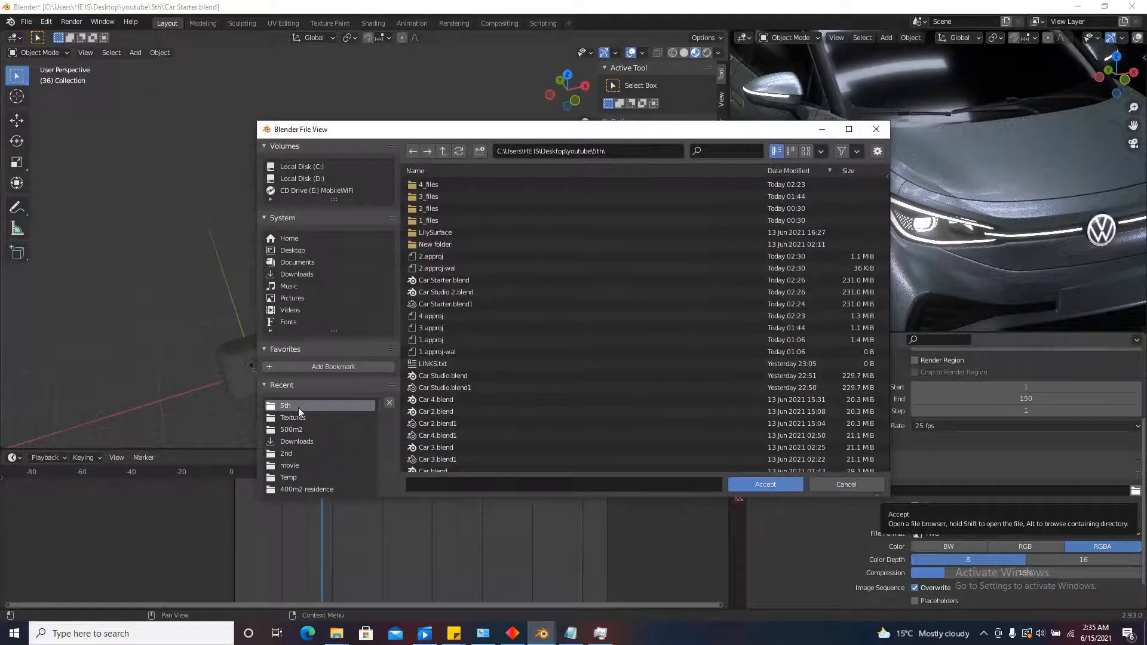
left_click(753, 484)
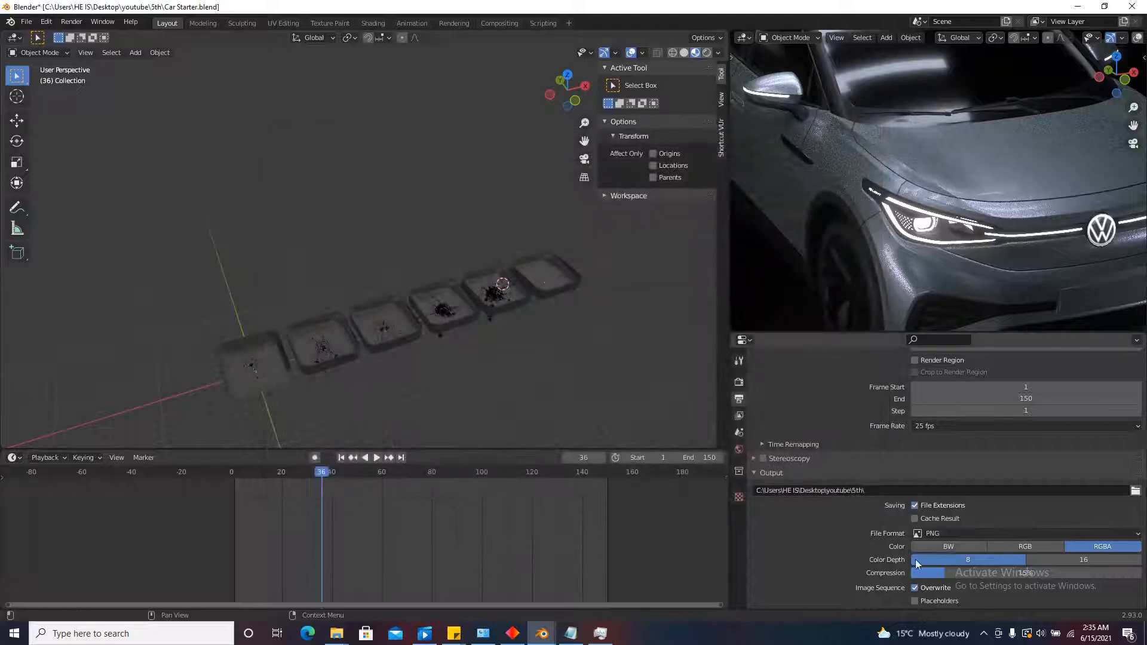
Set the output file format to FFmpeg Video and apply the H264 in MP4 encoding preset.
scroll(847, 527, "down", 1)
left_click(972, 510)
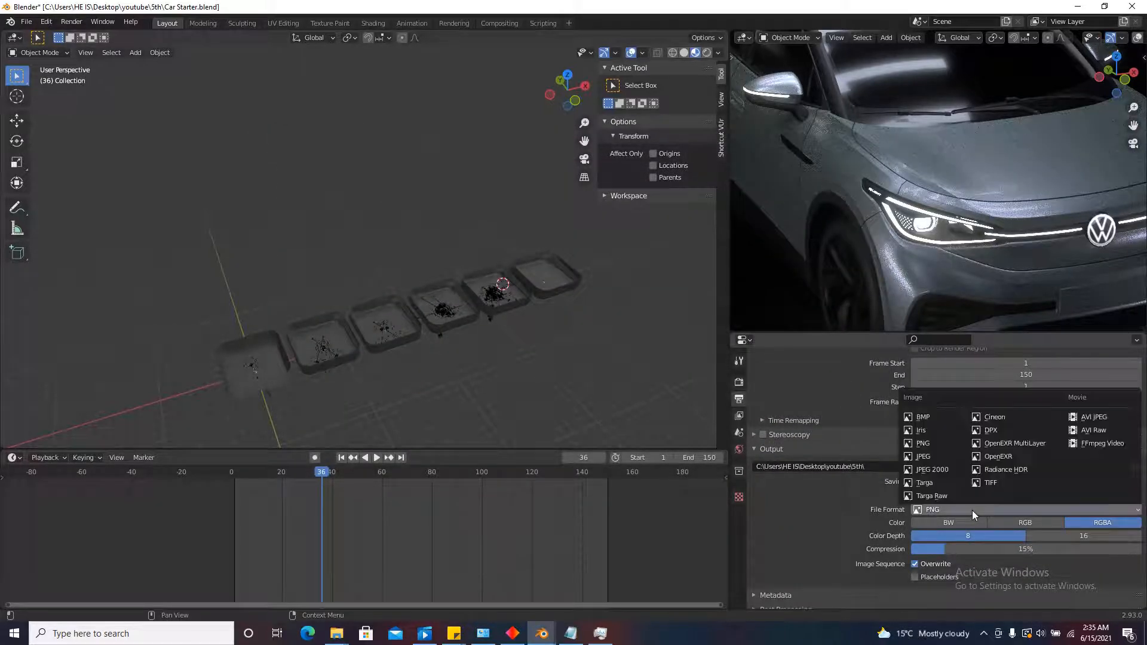
left_click(1092, 444)
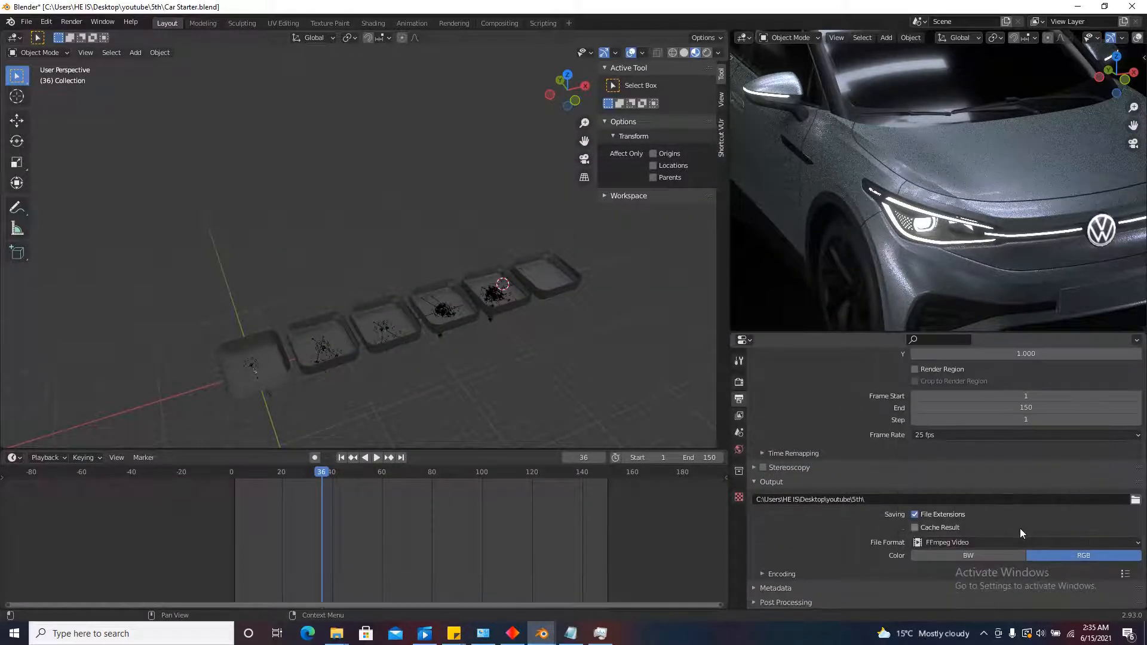
left_click(1127, 574)
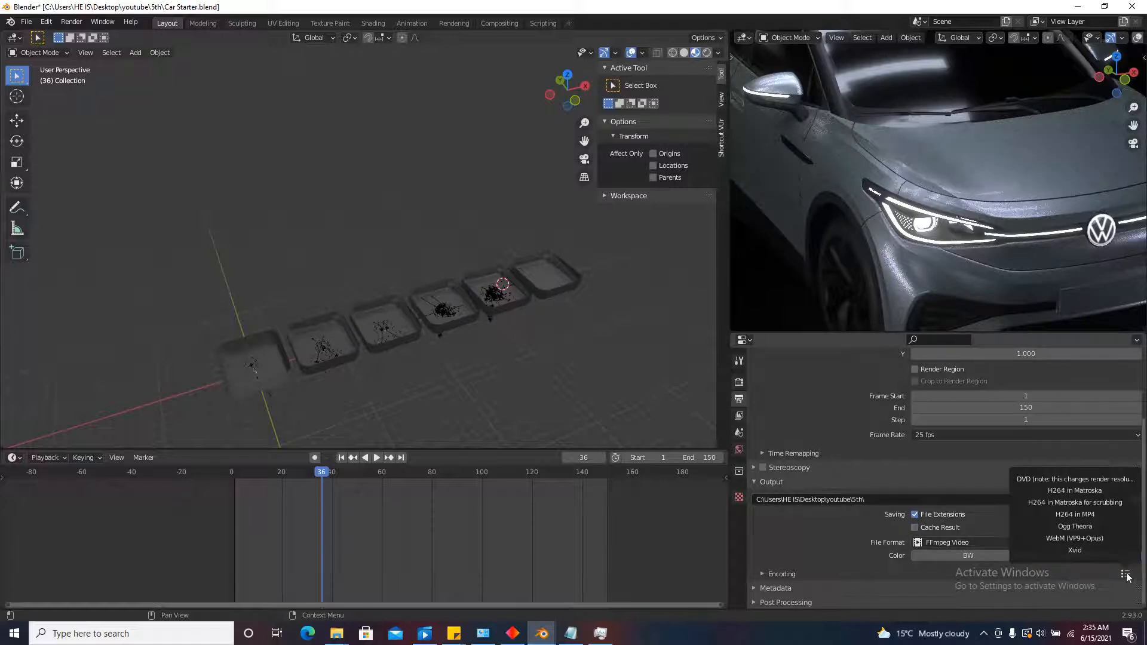
left_click(1061, 518)
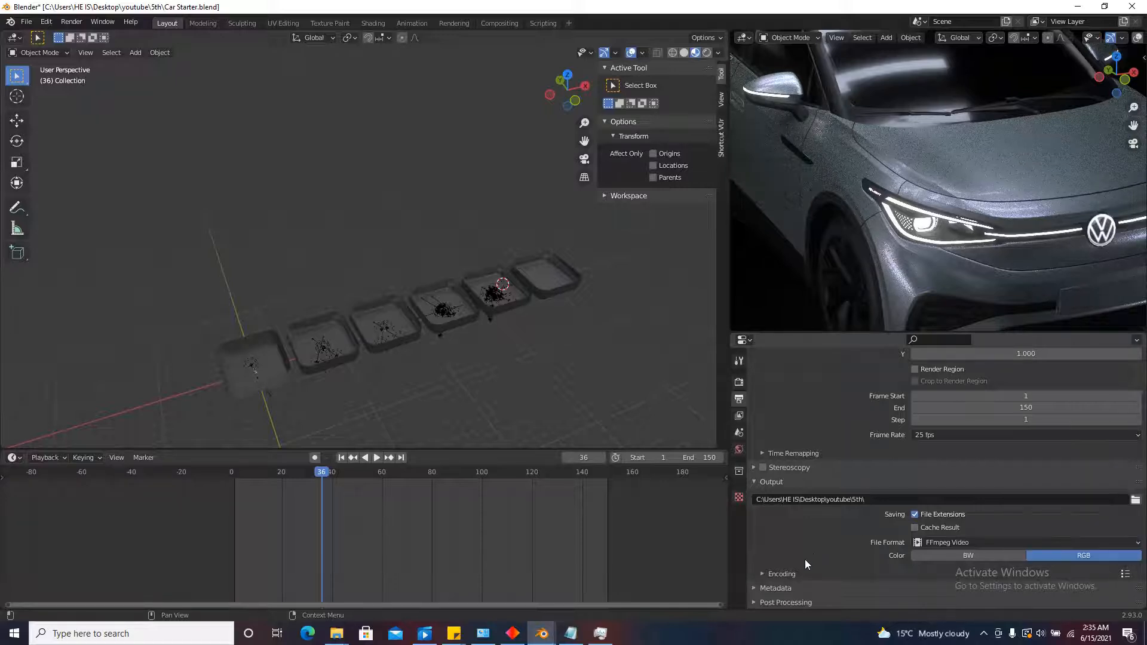
Expand the encoding settings and set the video output quality to Perceptually Lossless.
left_click(780, 574)
scroll(809, 522, "down", 5)
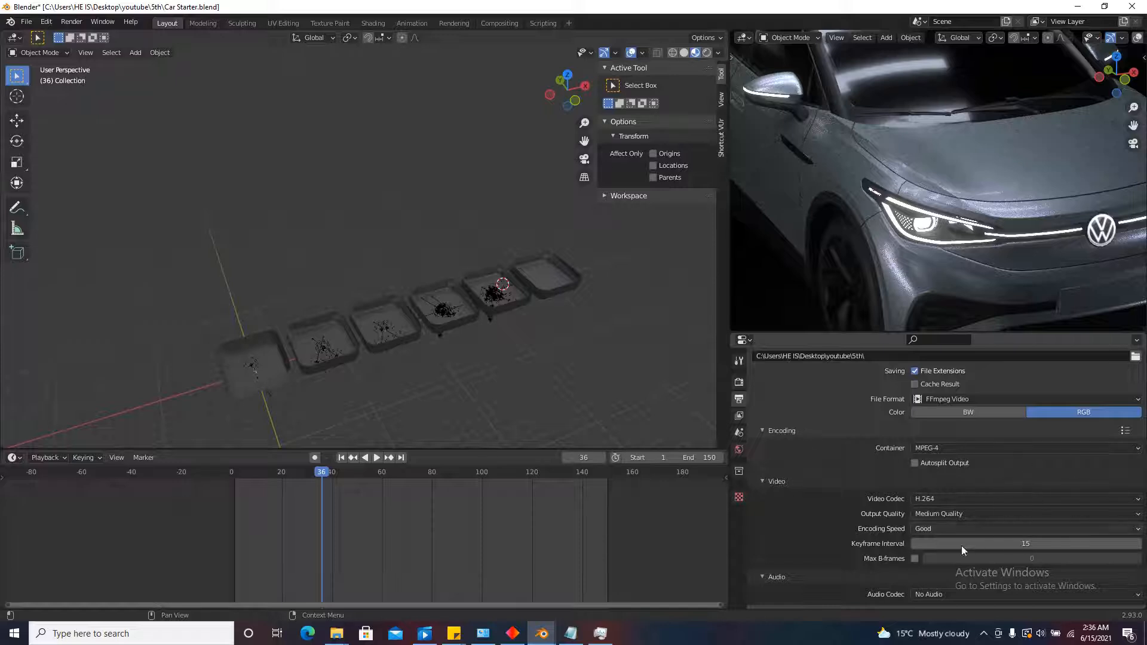
left_click(940, 448)
left_click(942, 515)
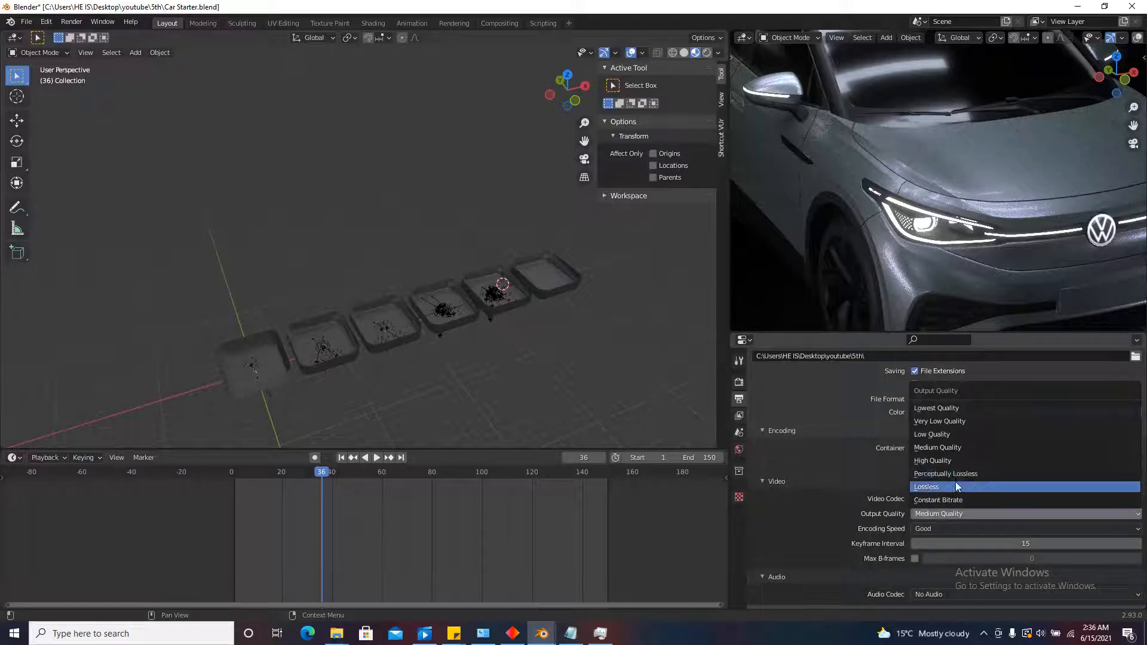
left_click(951, 487)
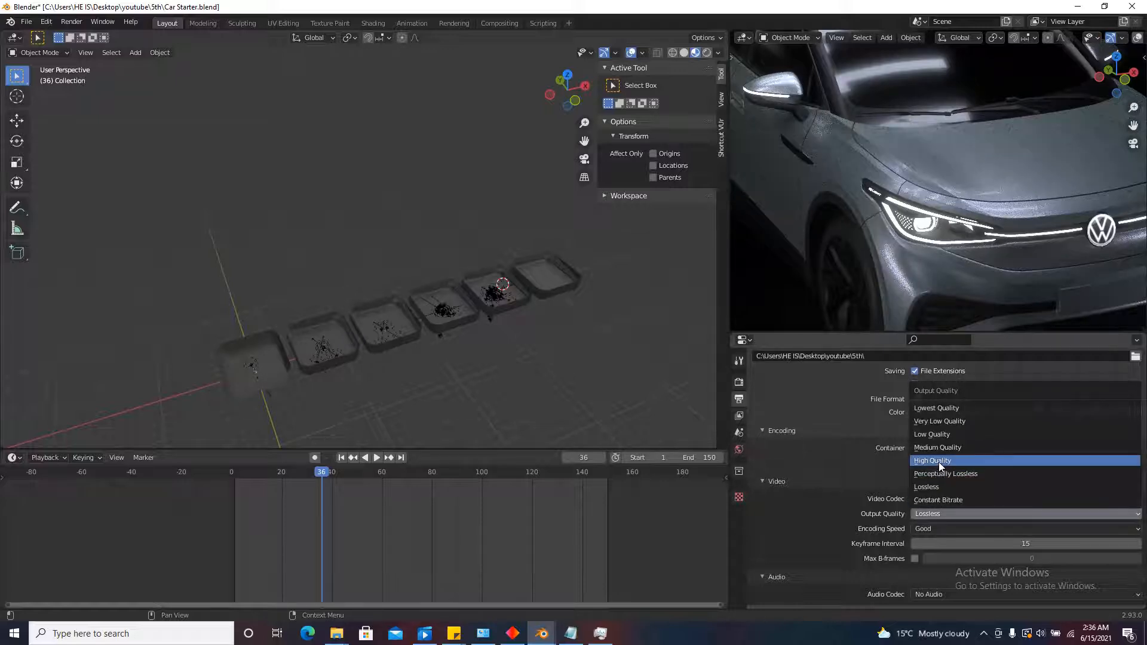
left_click(928, 514)
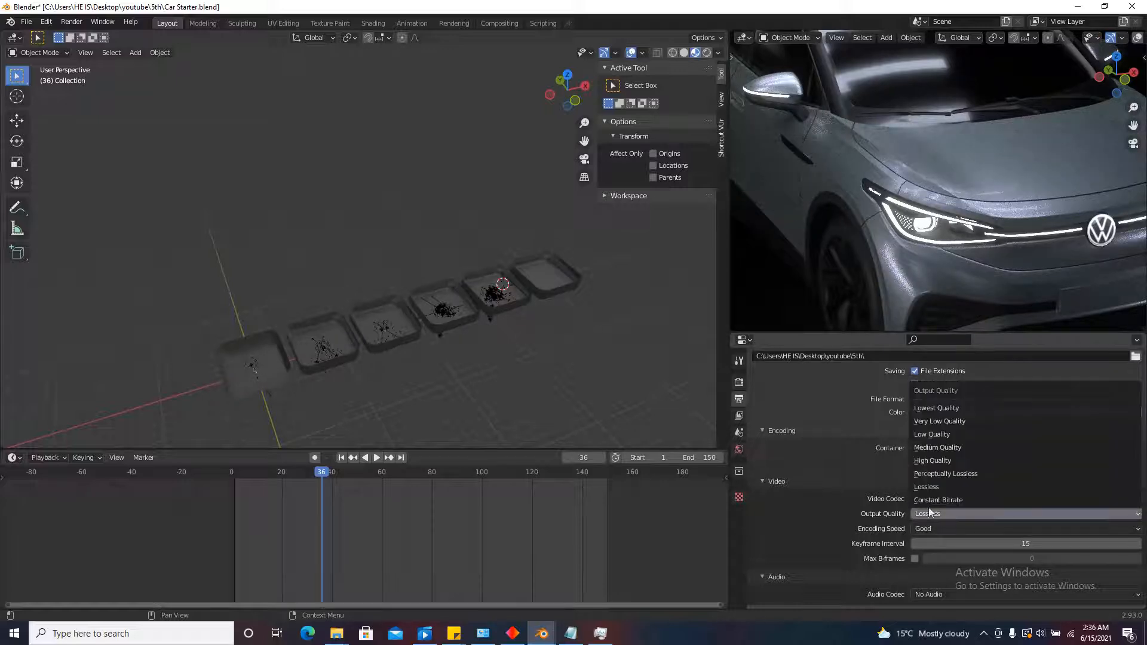
left_click(932, 475)
scroll(837, 538, "down", 2)
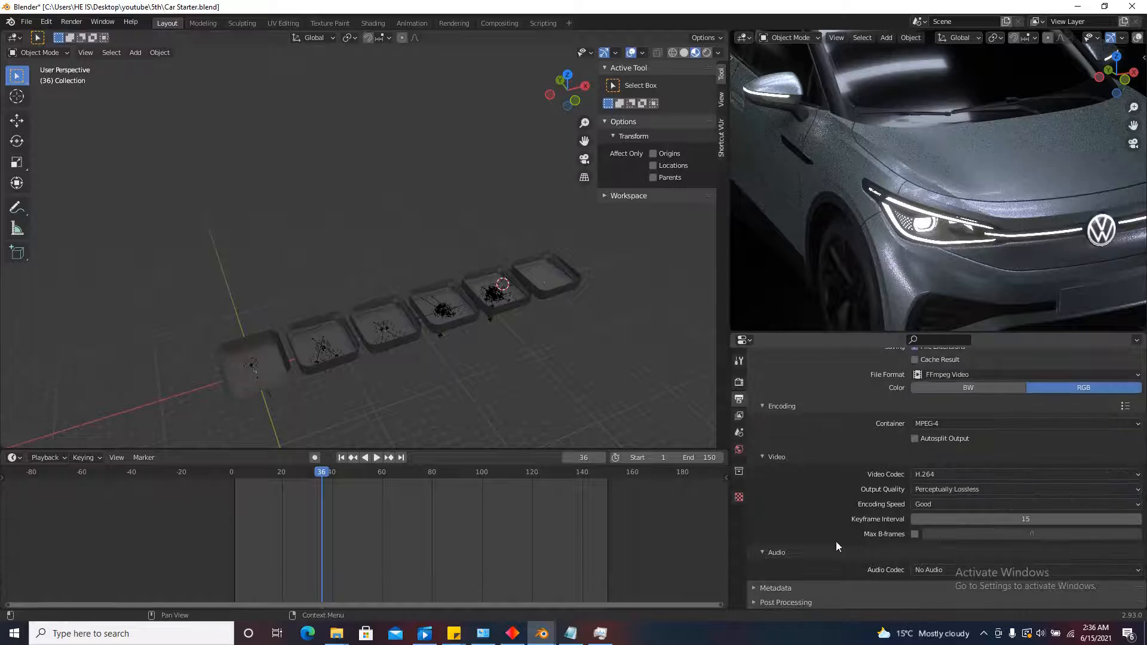
Make the first camera, Camera, the active scene camera and fit its framing in the camera viewport.
scroll(838, 536, "up", 9)
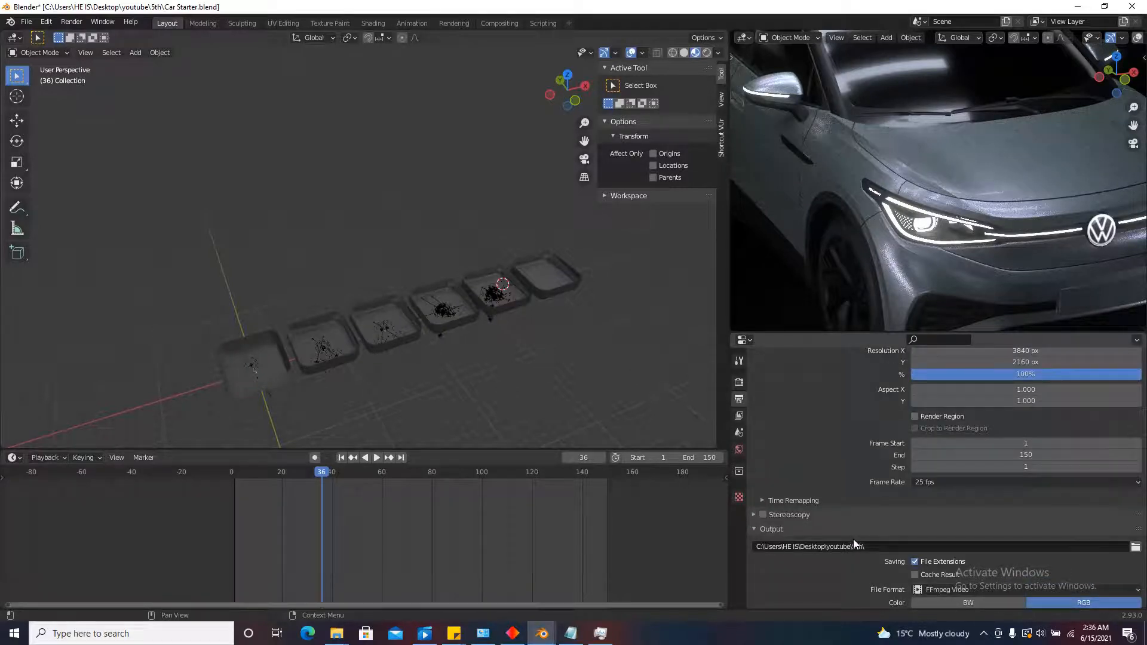
scroll(837, 526, "up", 2)
left_click(738, 434)
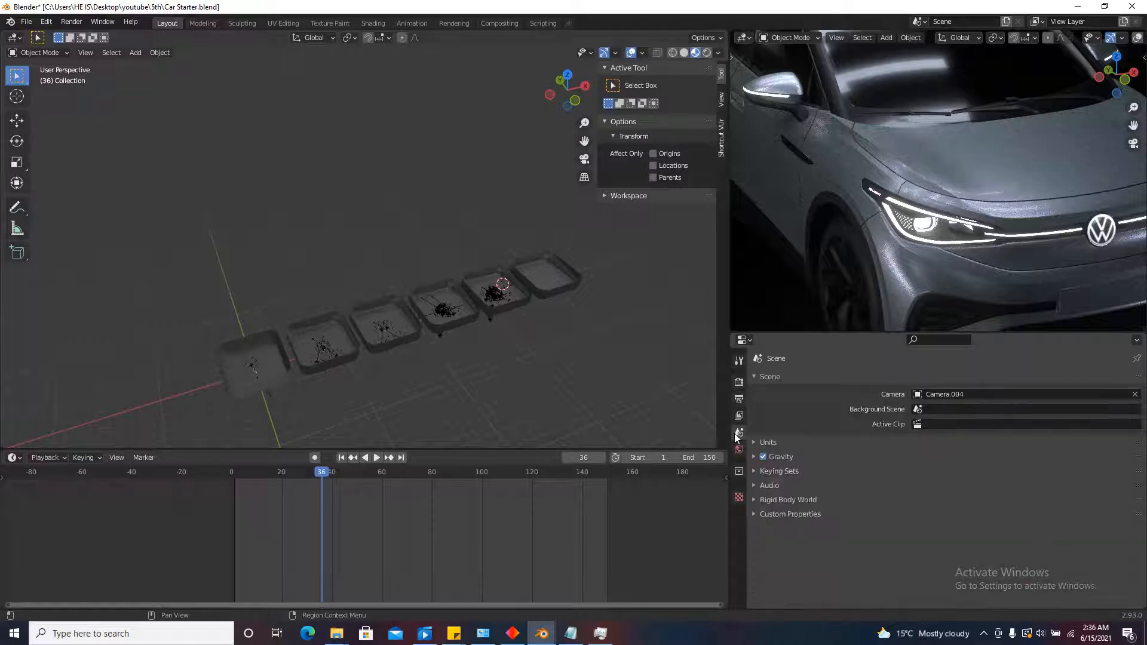
left_click(956, 395)
left_click(941, 408)
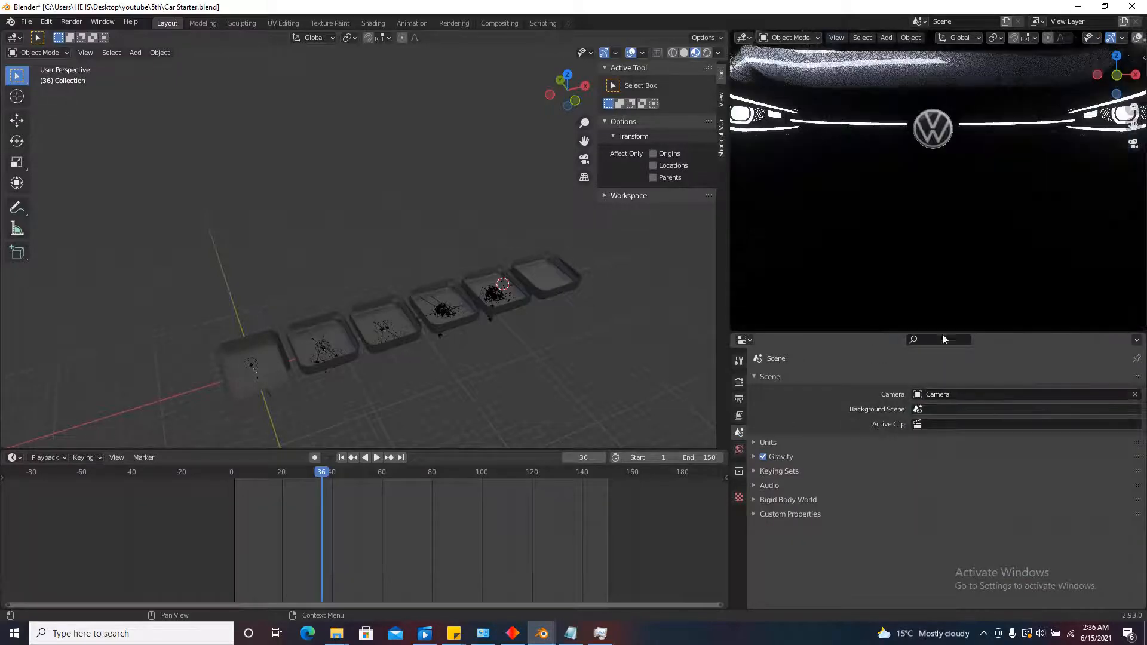
scroll(932, 281, "down", 5)
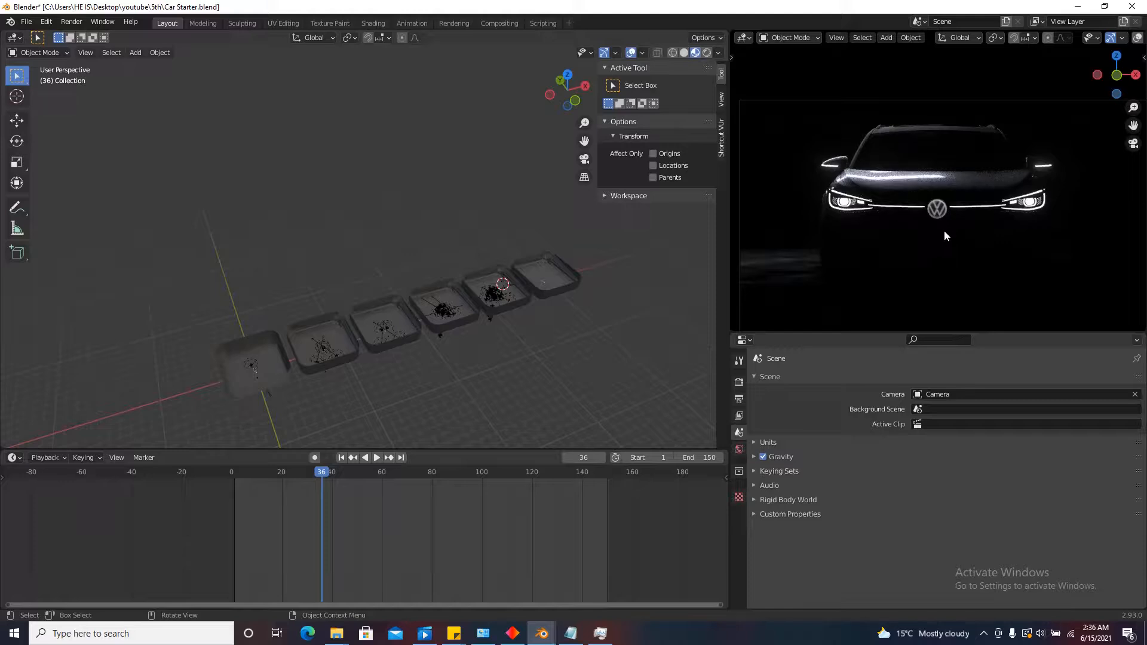
Return the timeline to frame 1 and start rendering the animation.
left_click(71, 21)
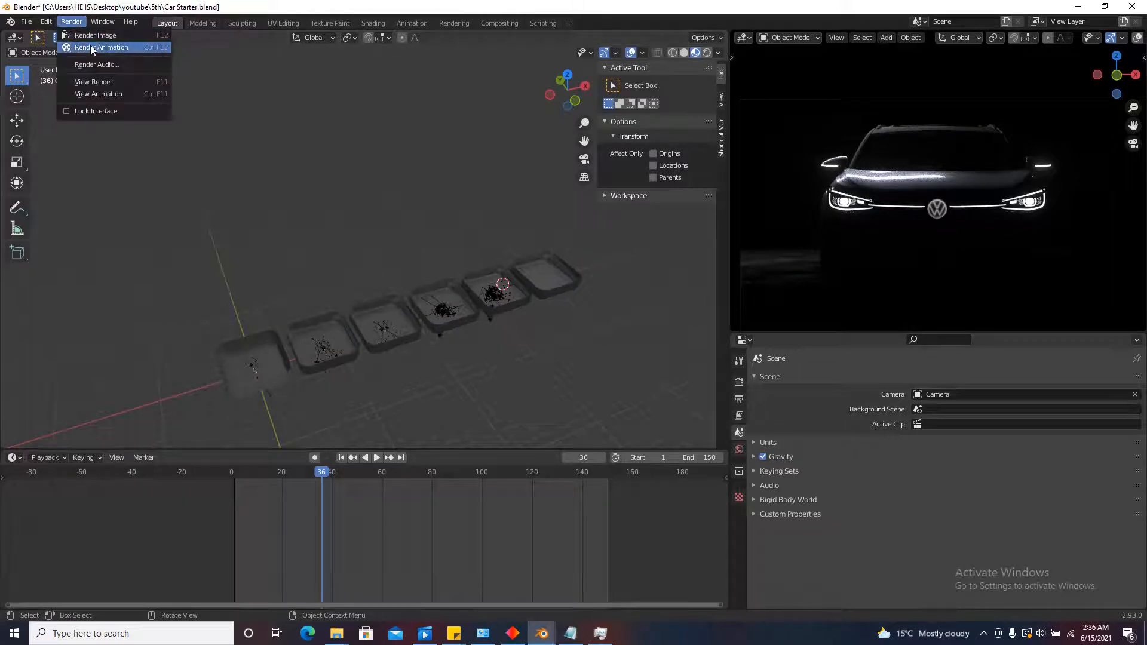
left_click(342, 457)
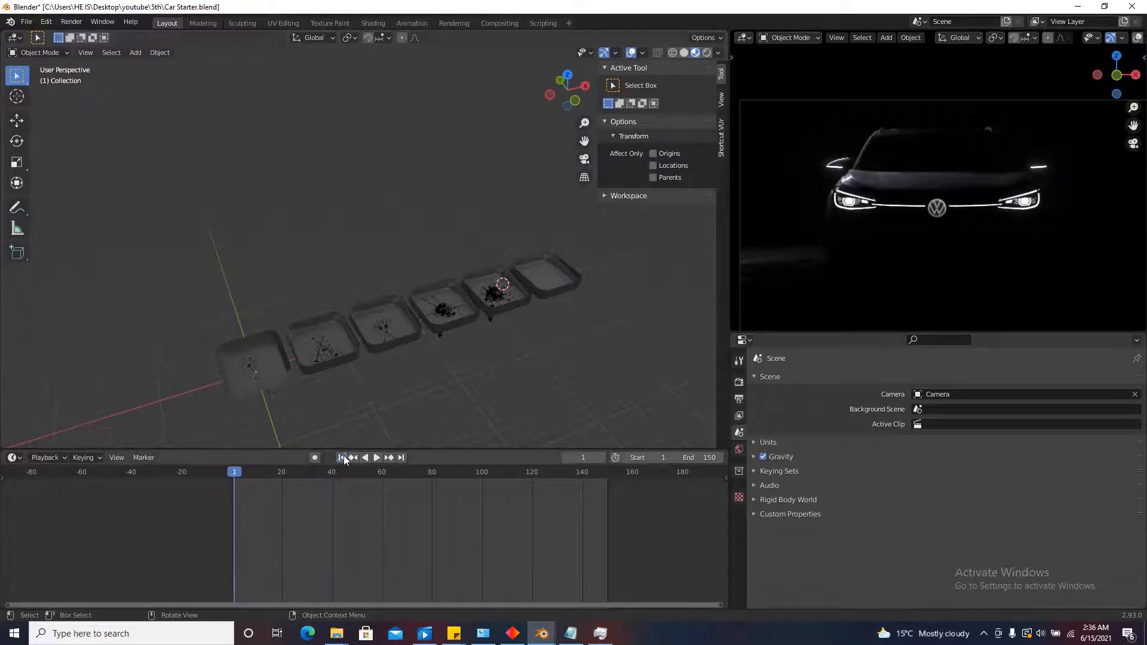
left_click(64, 23)
left_click(88, 47)
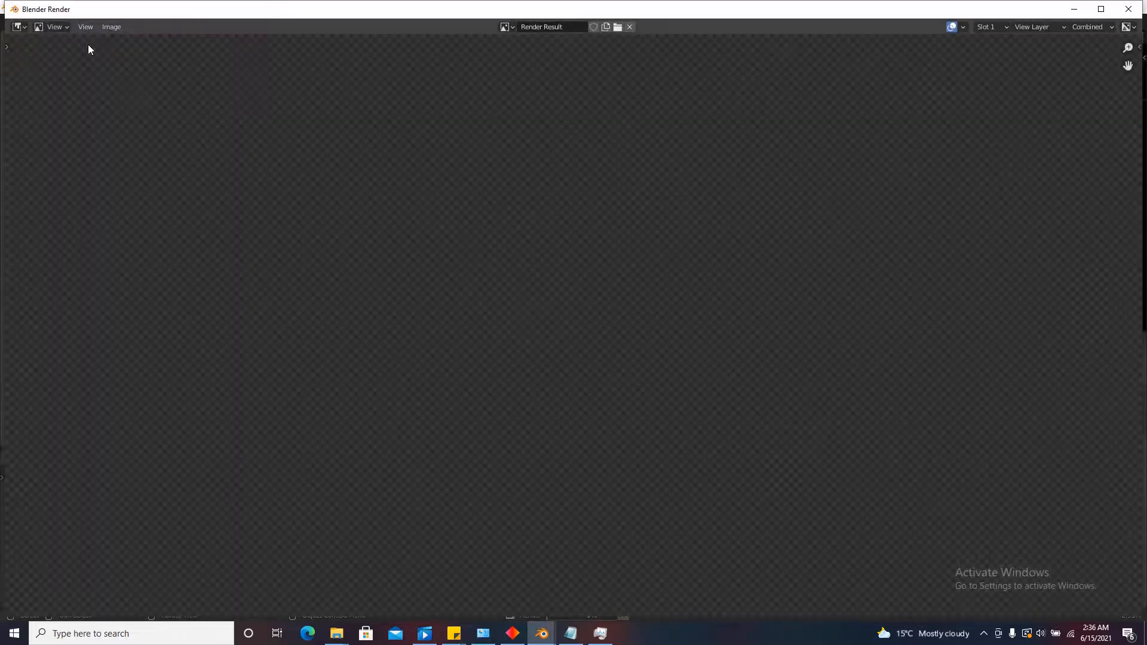
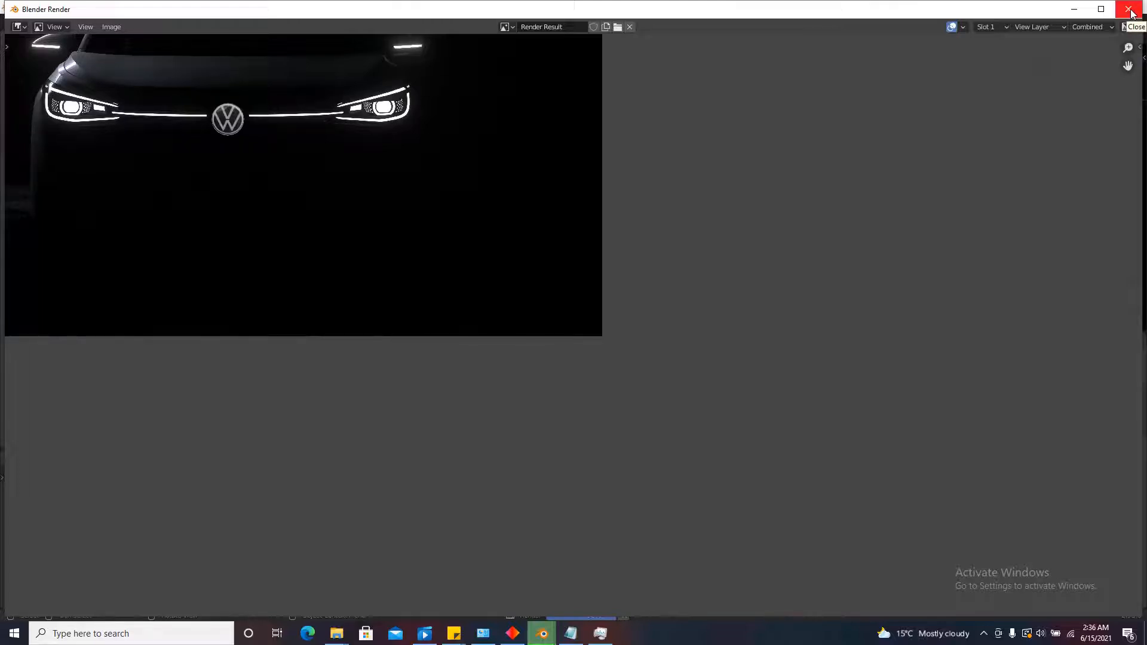
Close the render window and stop the animation render, keeping the project open.
left_click(1131, 10)
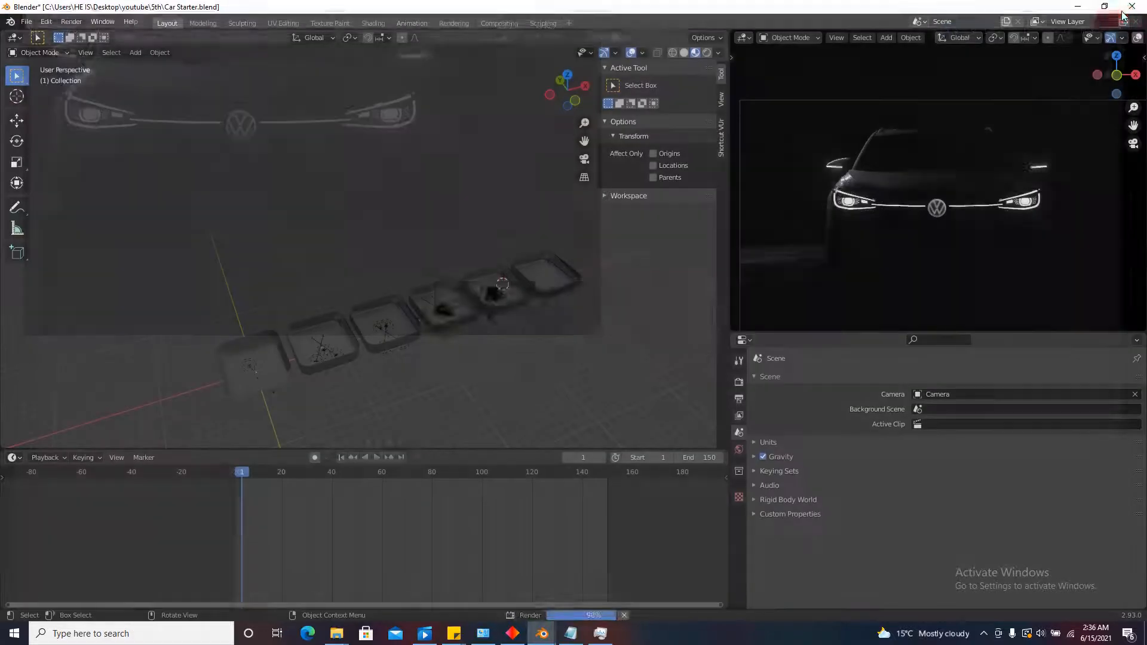
left_click(1131, 7)
left_click(654, 338)
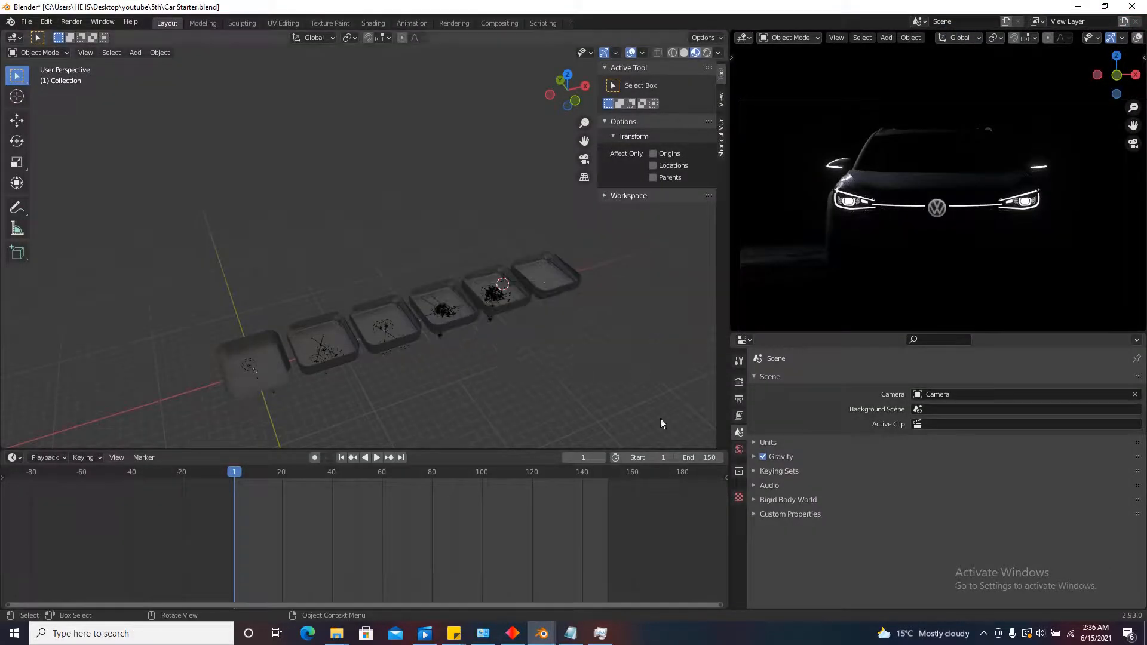
Switch the active scene camera to Camera.001 for the second shot.
left_click(947, 396)
left_click(934, 425)
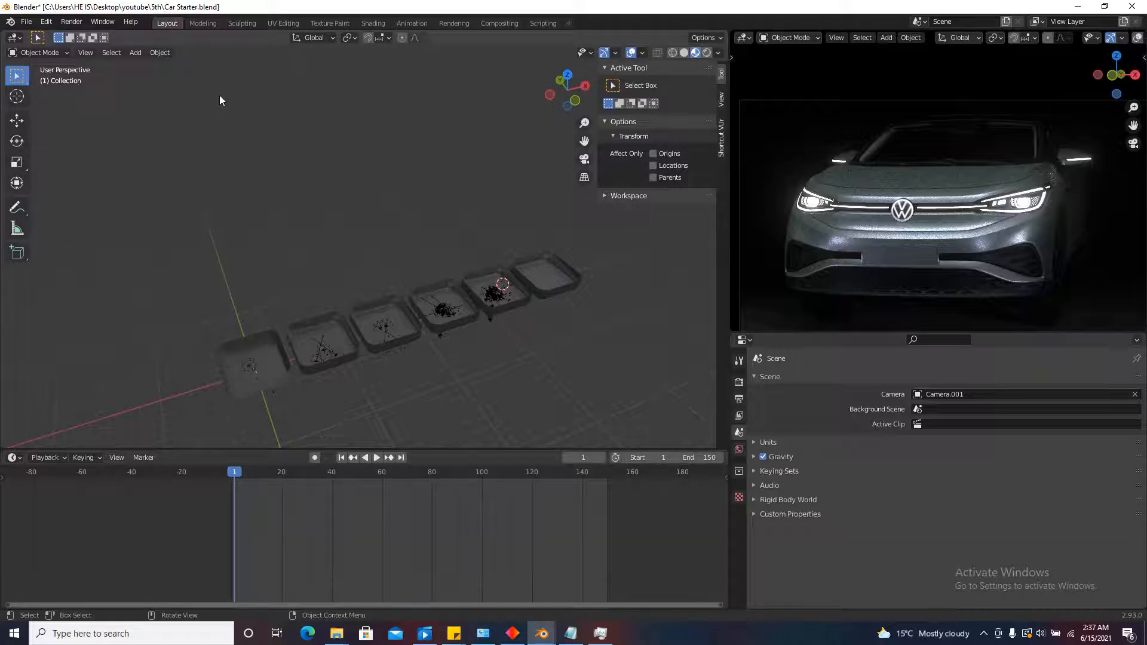
left_click(949, 396)
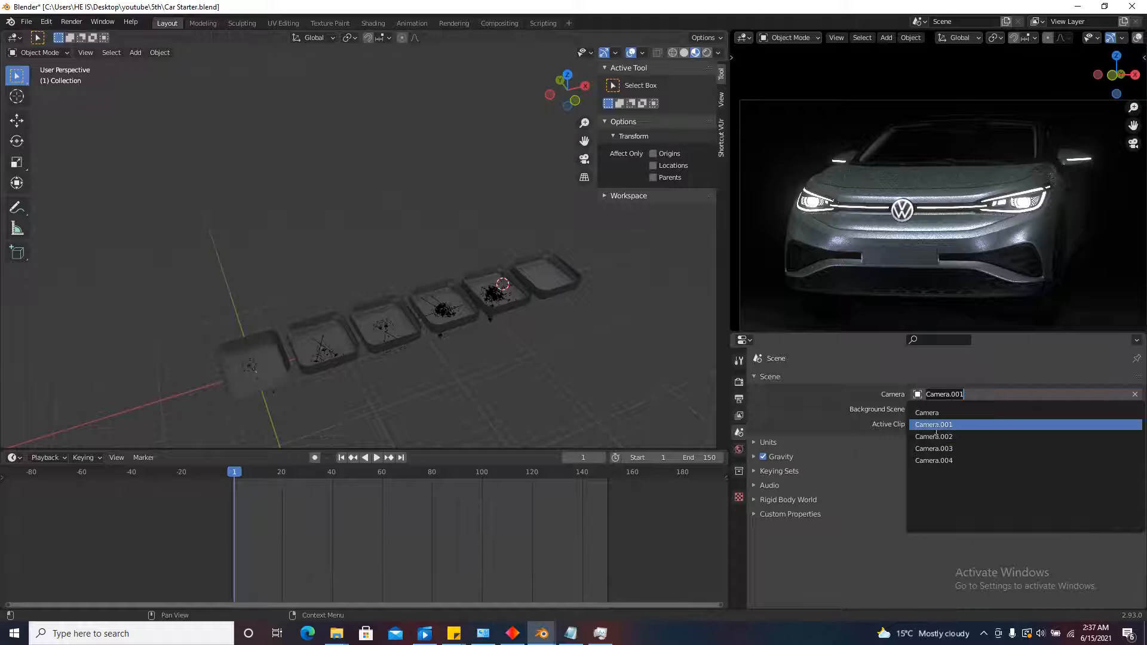
left_click(944, 390)
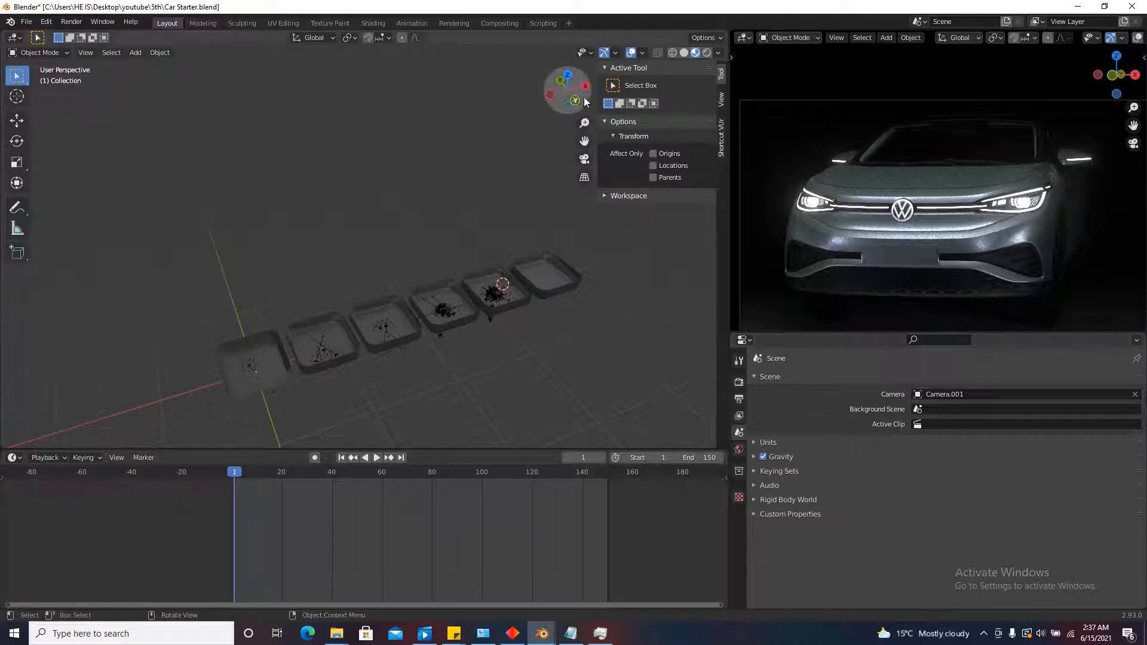
Examine the row of car studio setups from several angles and from directly above.
mouse_move(575, 101)
left_mouse_down()
mouse_move(504, 85)
mouse_move(589, 89)
mouse_move(580, 92)
left_mouse_up()
scroll(493, 300, "up", 3)
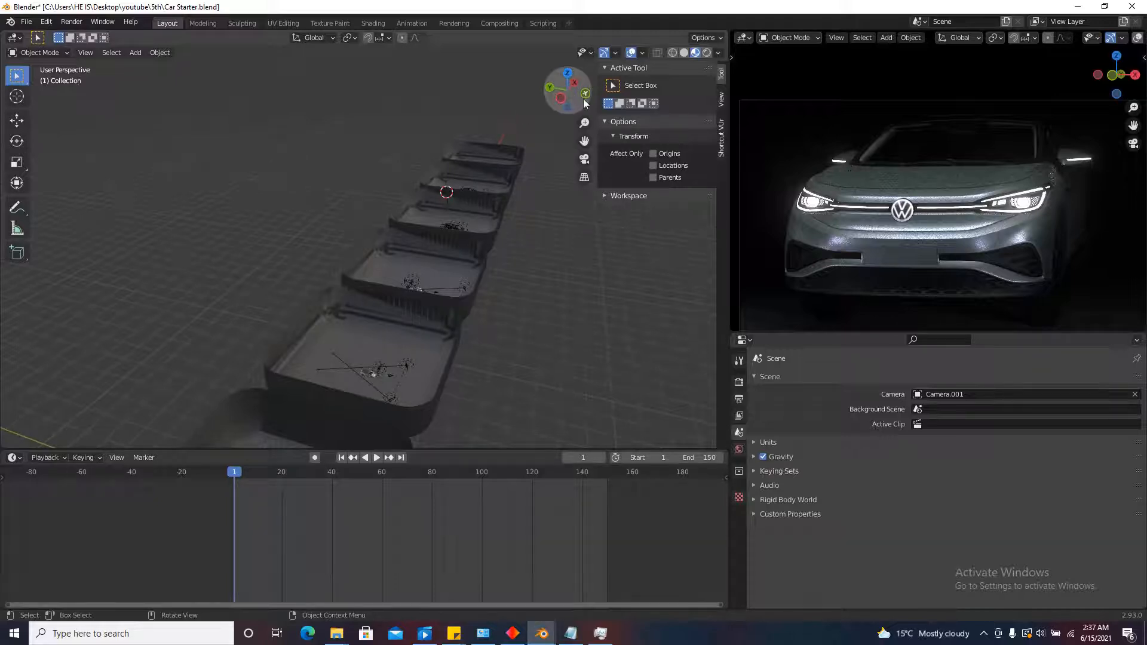
left_click_drag(577, 99, 512, 99)
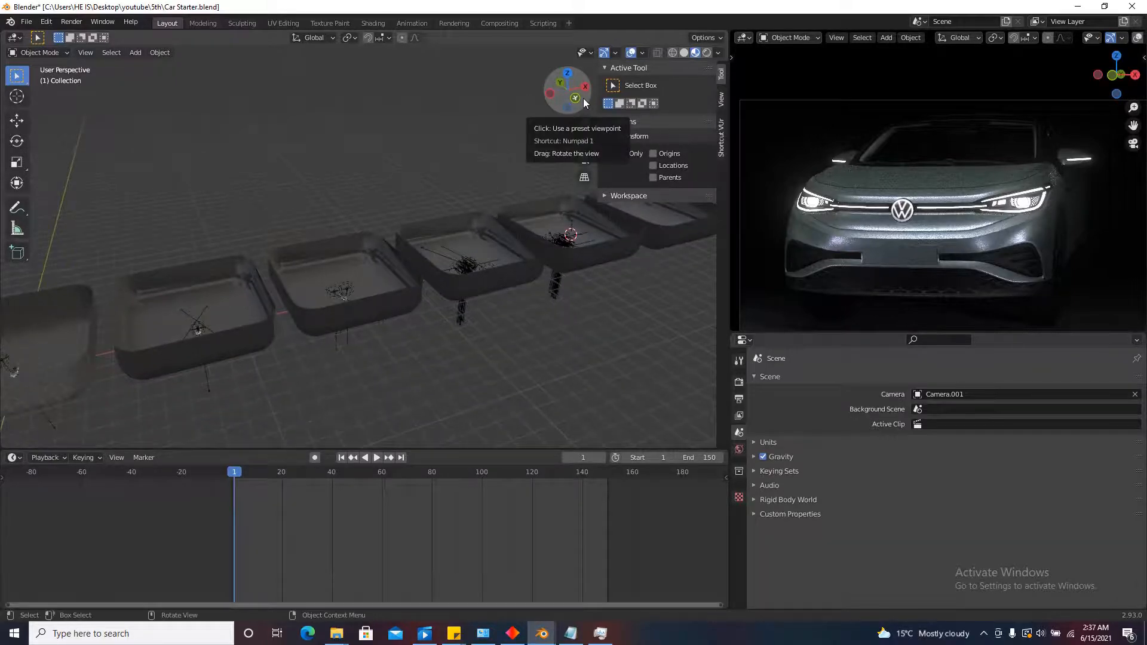
left_click_drag(584, 103, 448, 89)
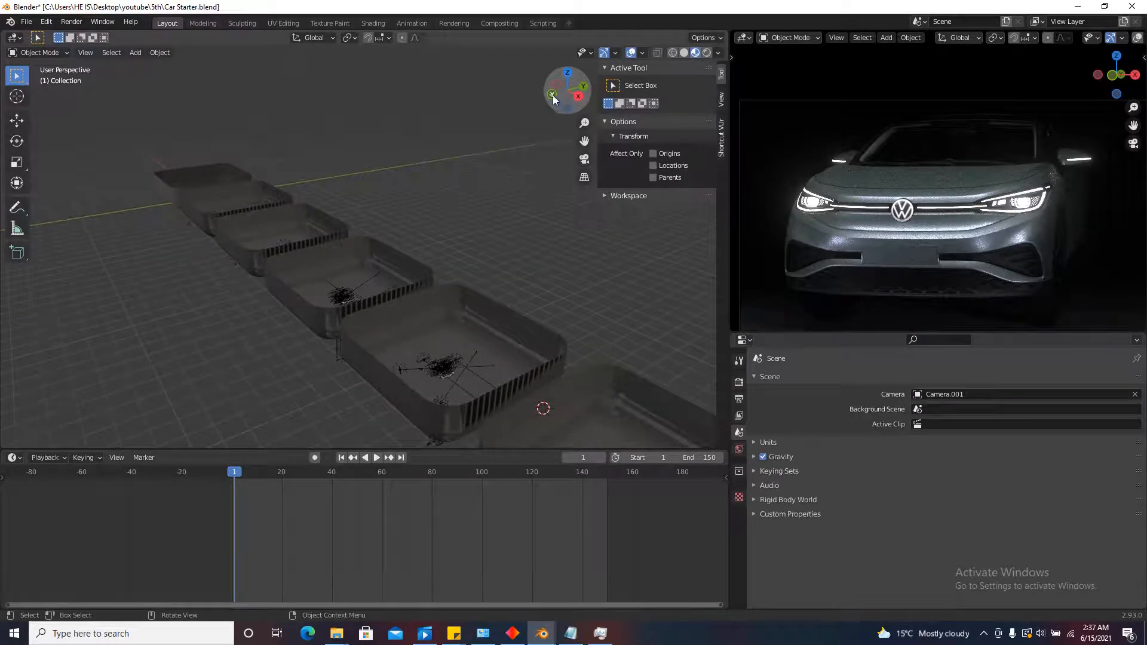
left_click_drag(574, 99, 488, 341)
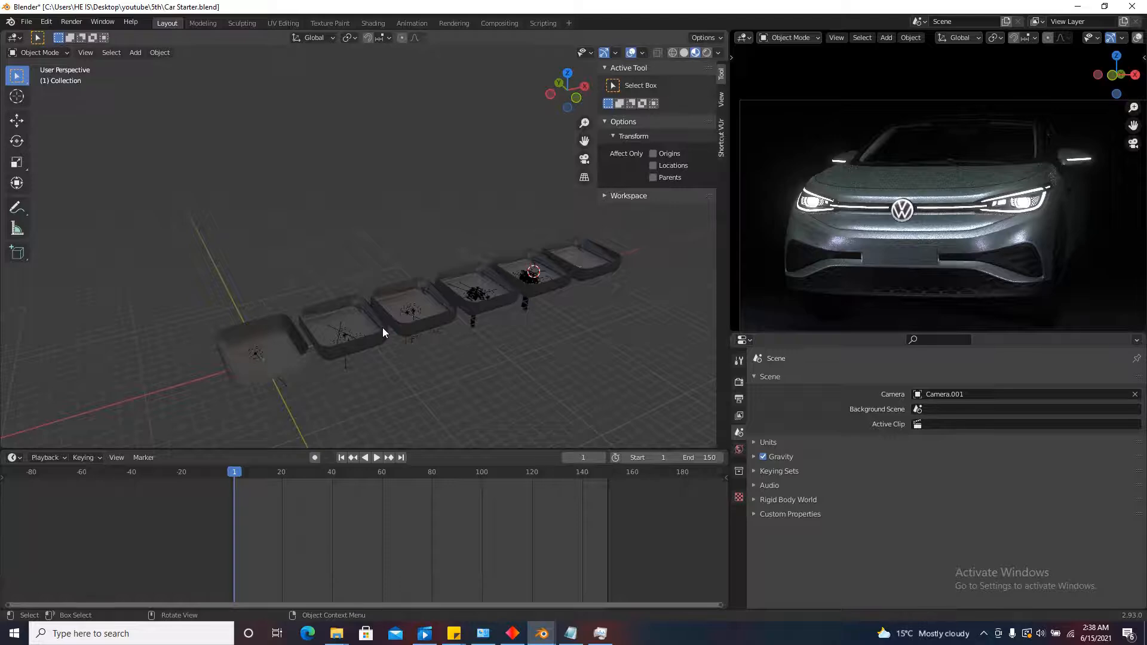
left_click(568, 74)
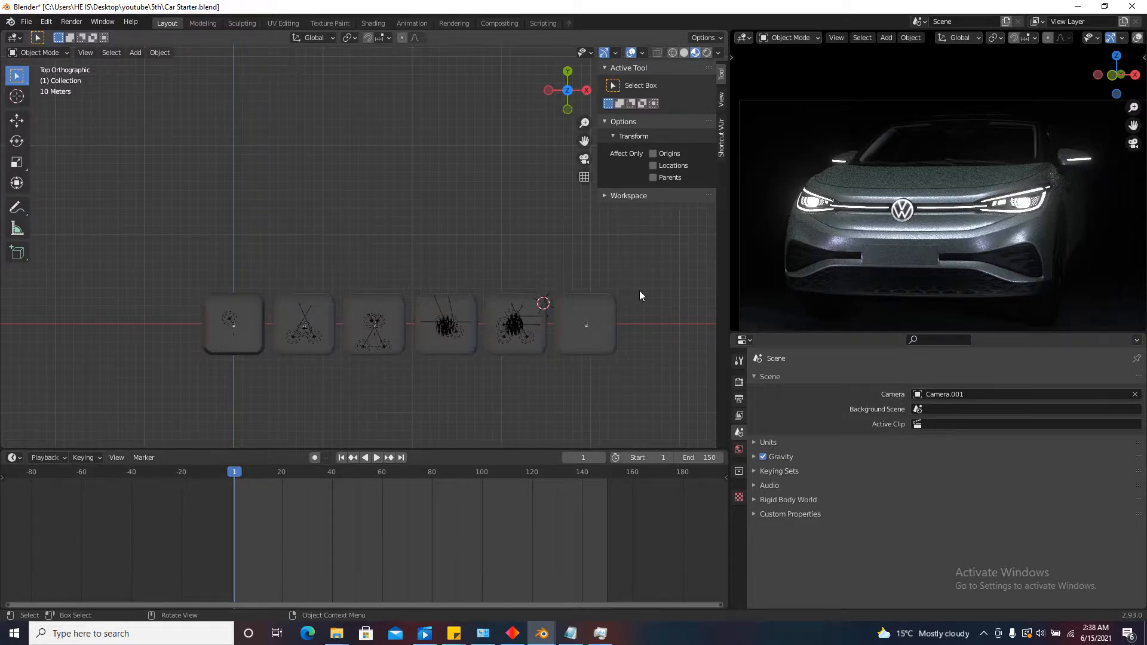
scroll(641, 292, "down", 3)
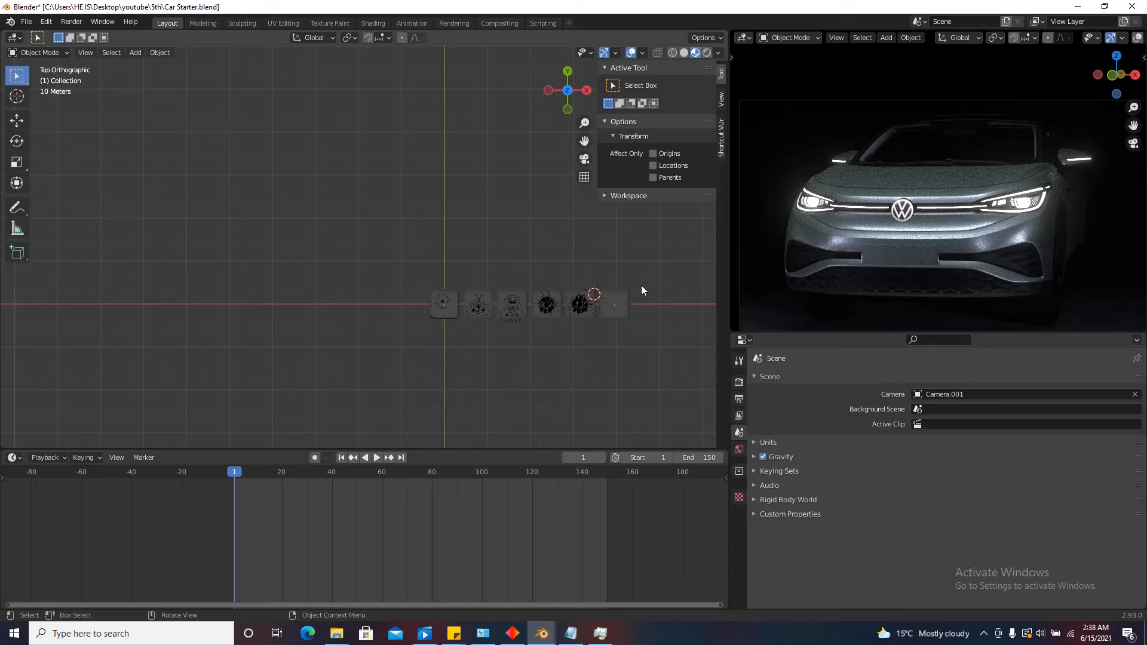